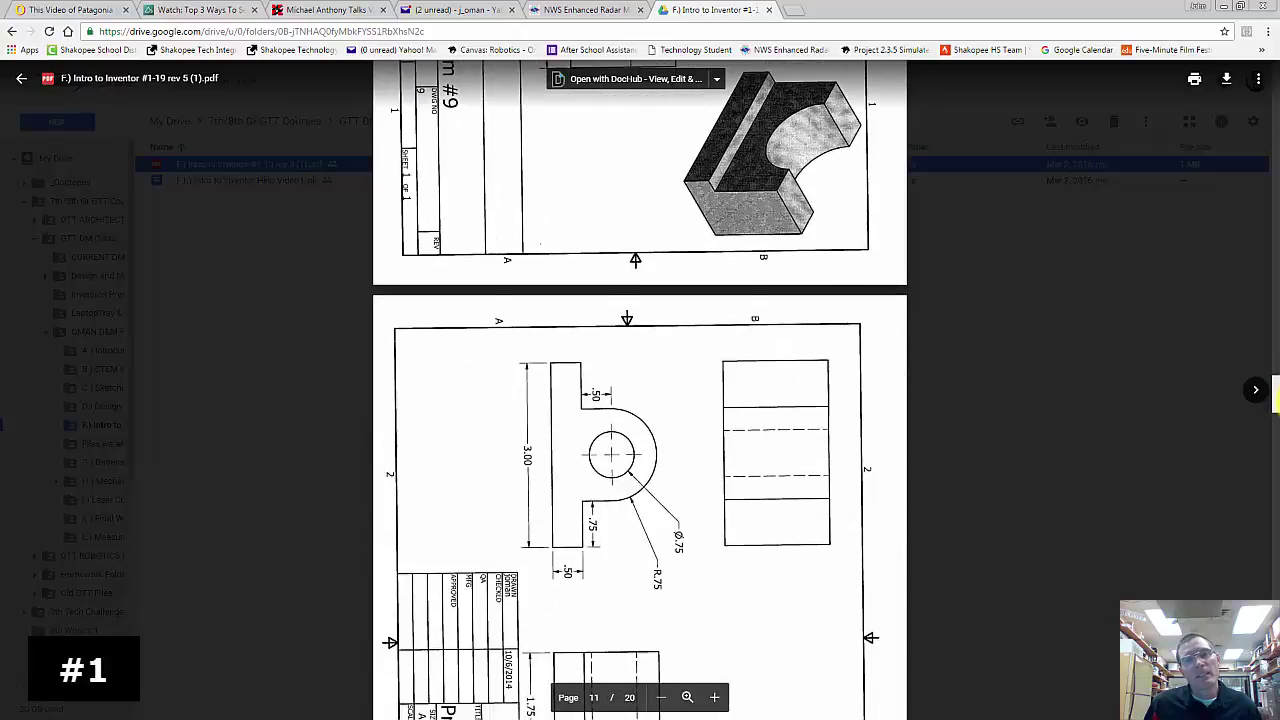
- Download the Intro to Inventor #1-19 rev 5 PDF to the Desktop, keeping the suggested file name
scroll(640, 390, up, 20)
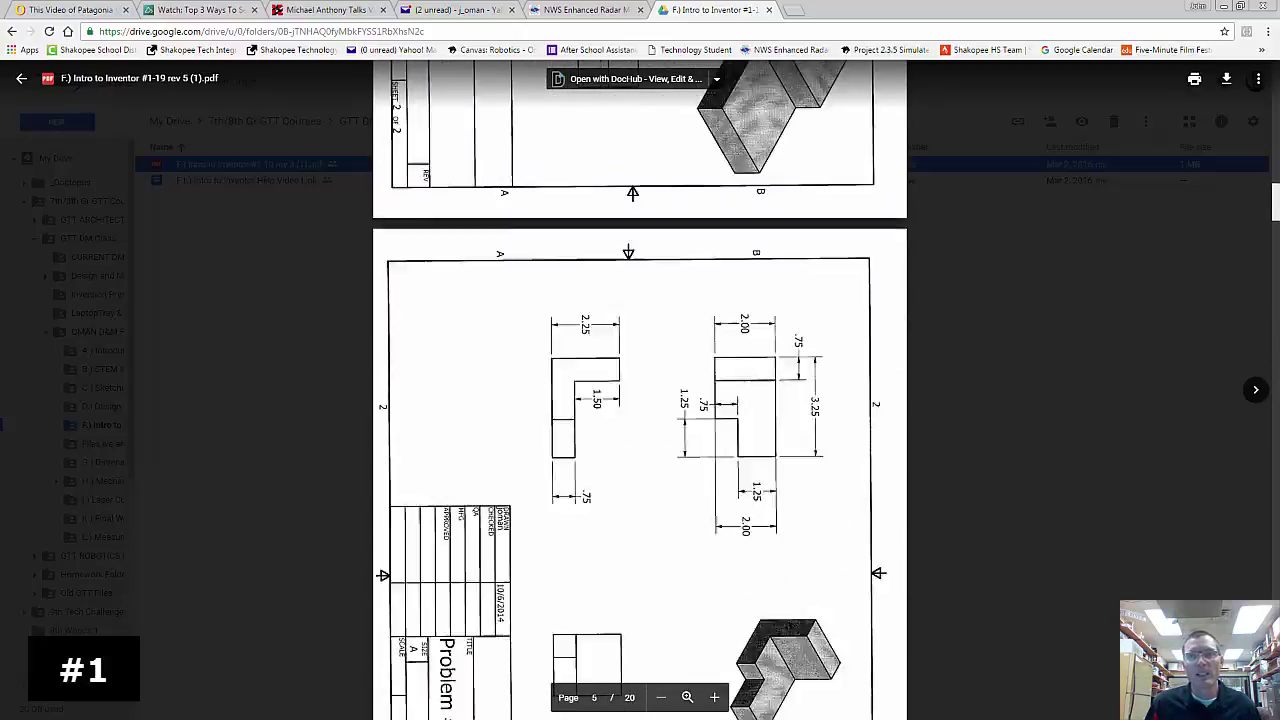
scroll(640, 390, up, 10)
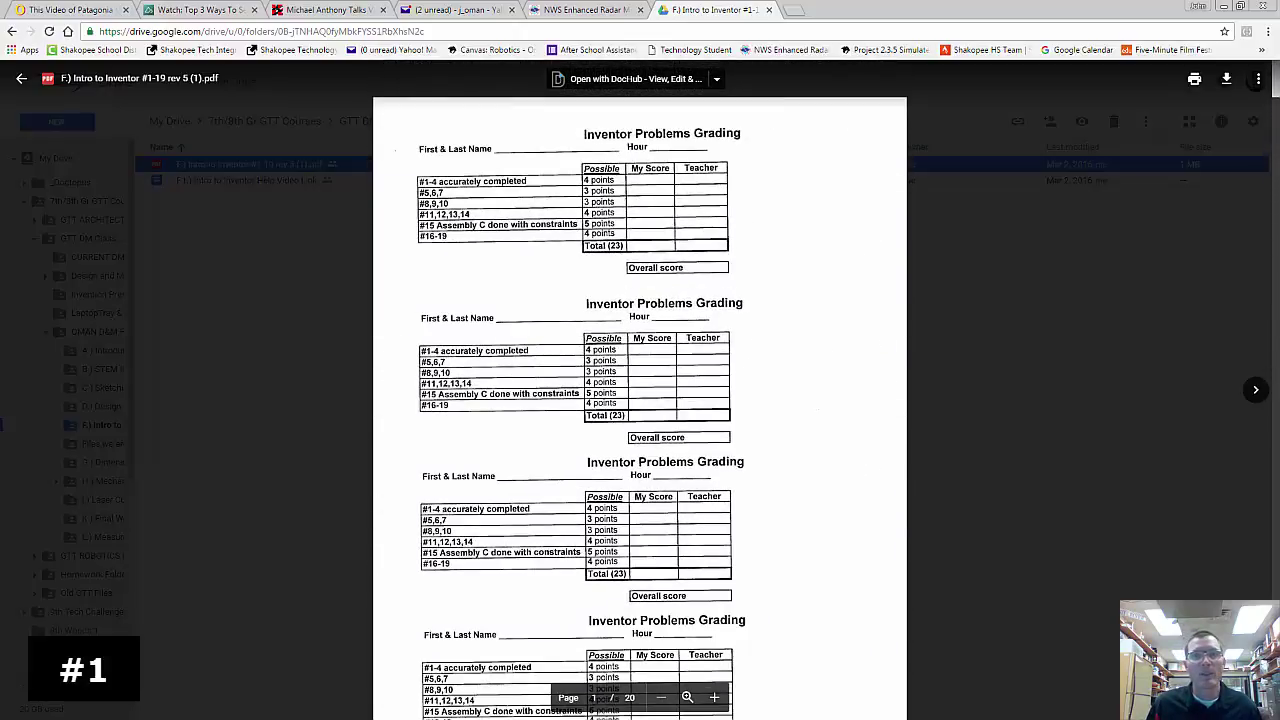
scroll(640, 390, down, 6)
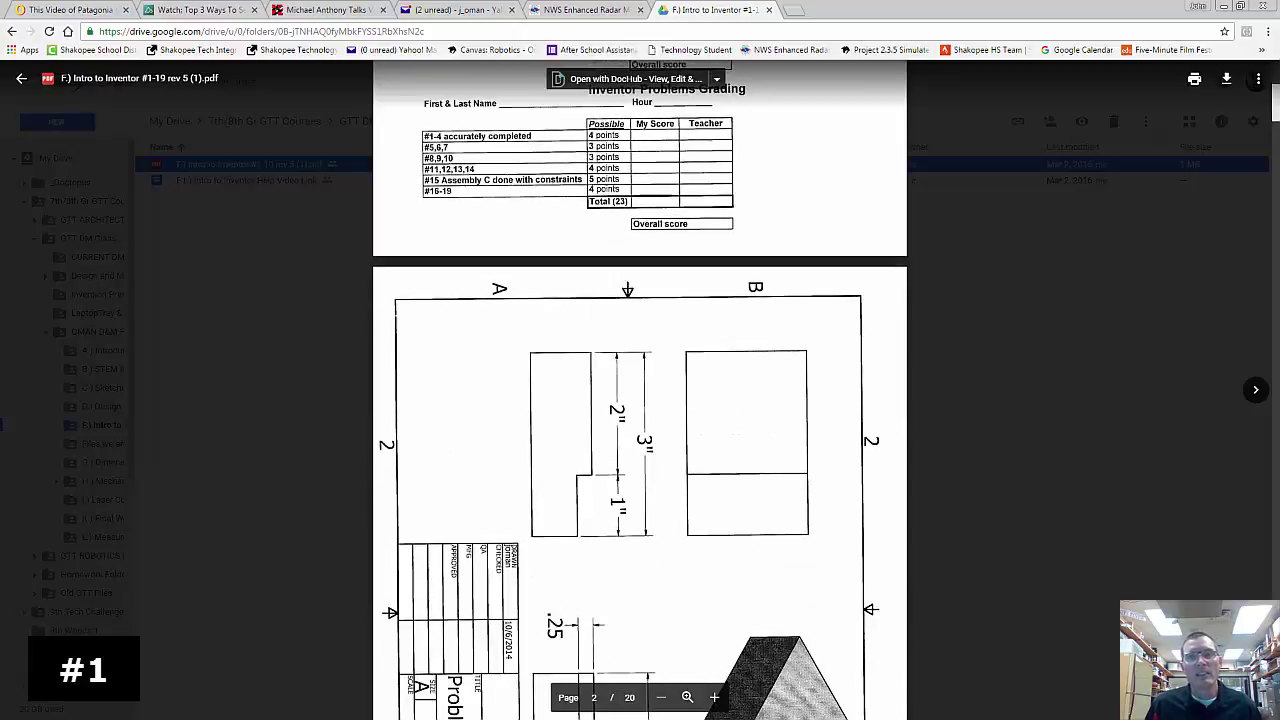
click(1230, 80)
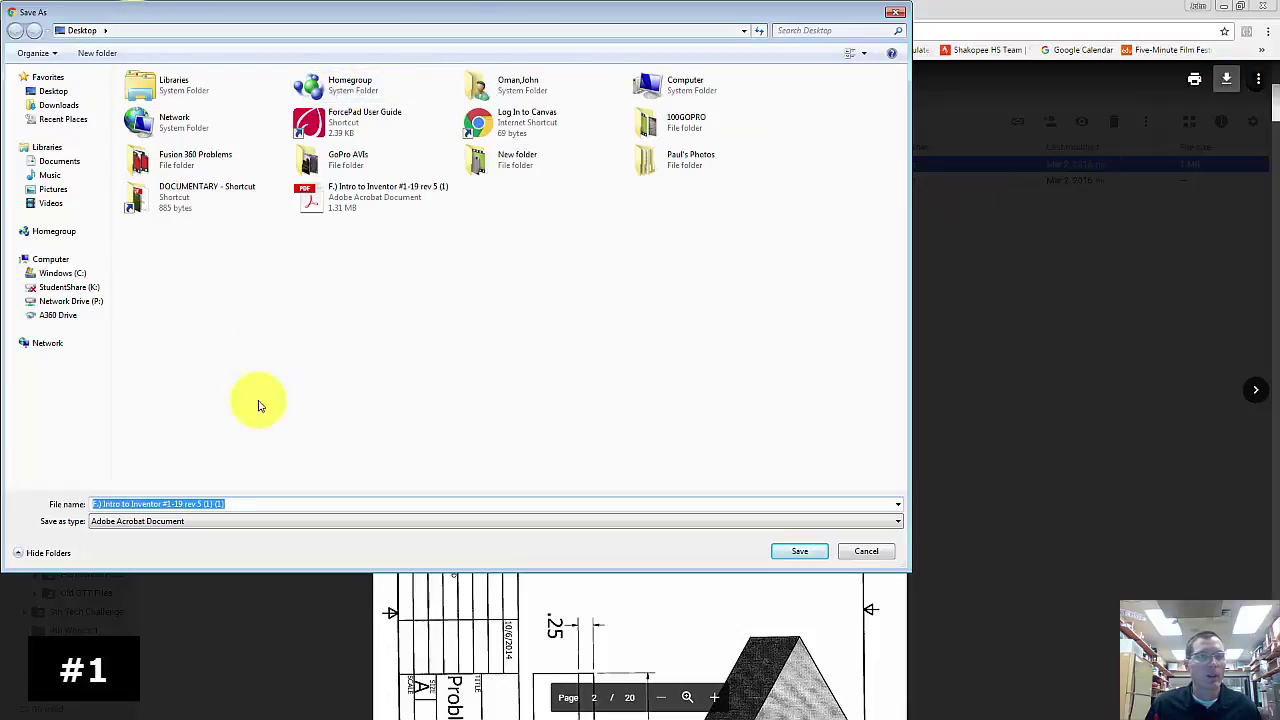
click(782, 551)
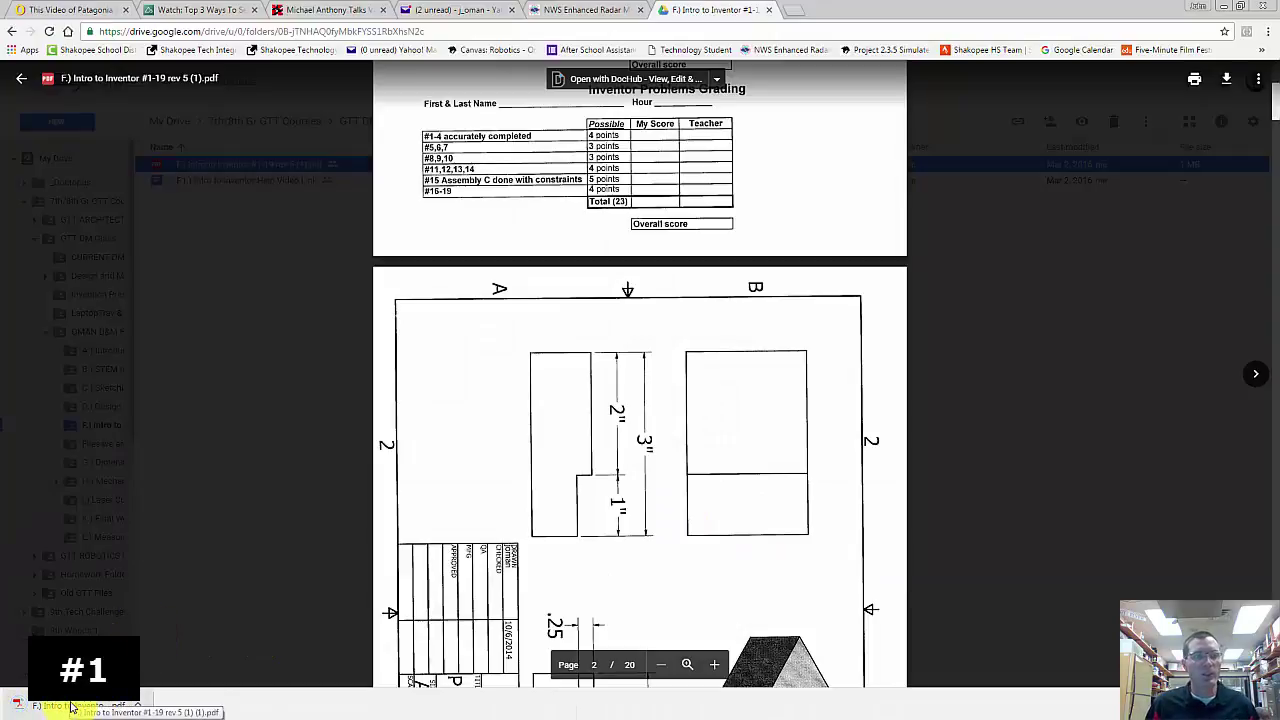
- Open the downloaded PDF, rotate its pages counterclockwise, and go to the Problem #1 drawing
click(72, 707)
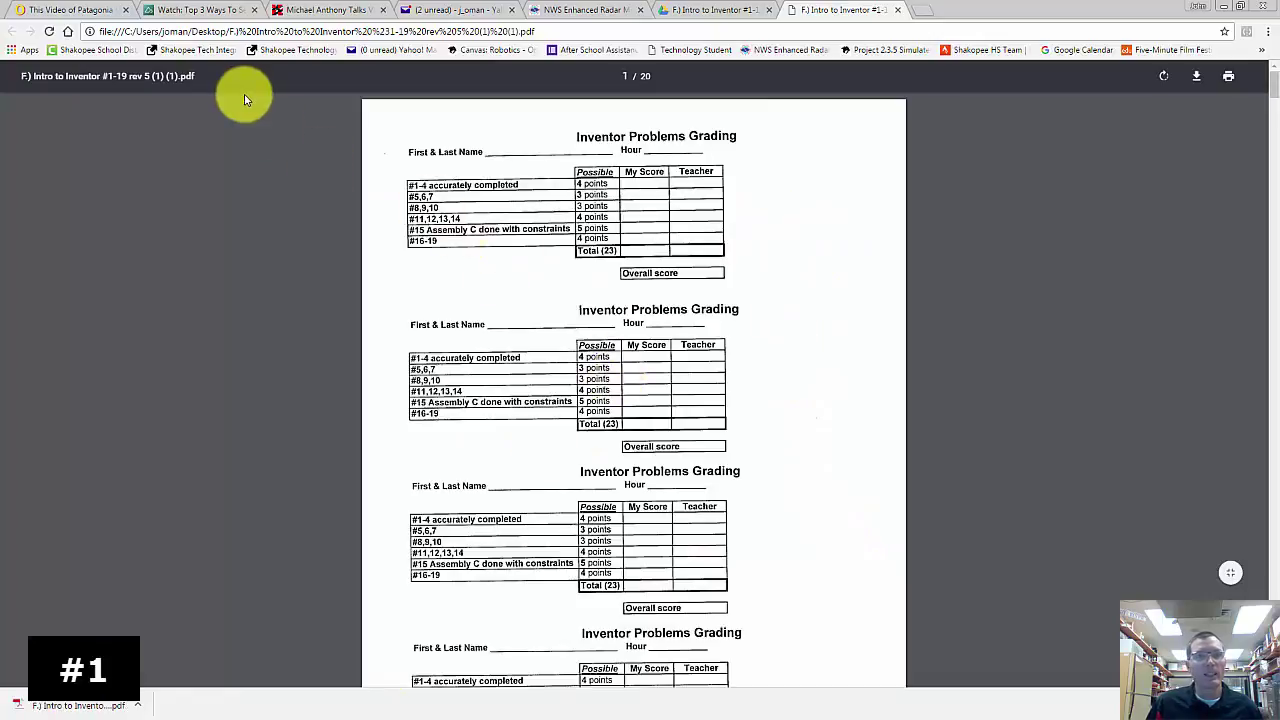
right_click(770, 309)
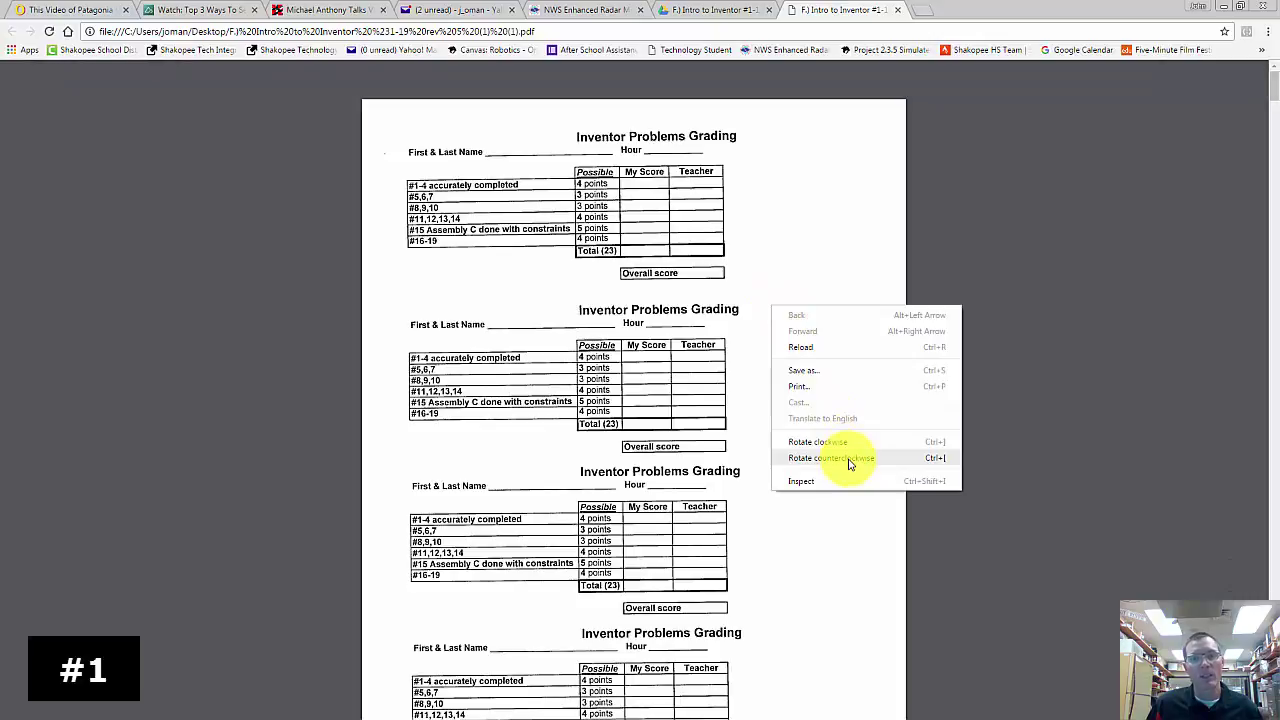
click(849, 463)
scroll(810, 355, down, 3)
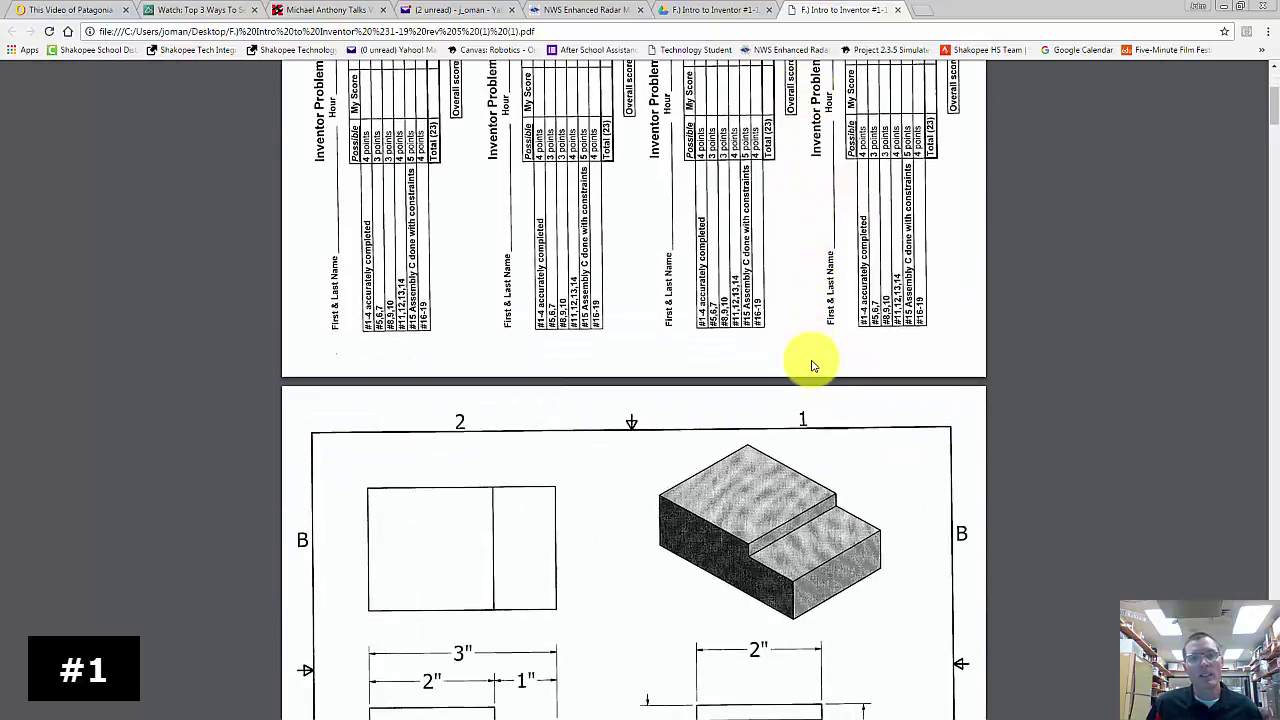
scroll(812, 365, down, 2)
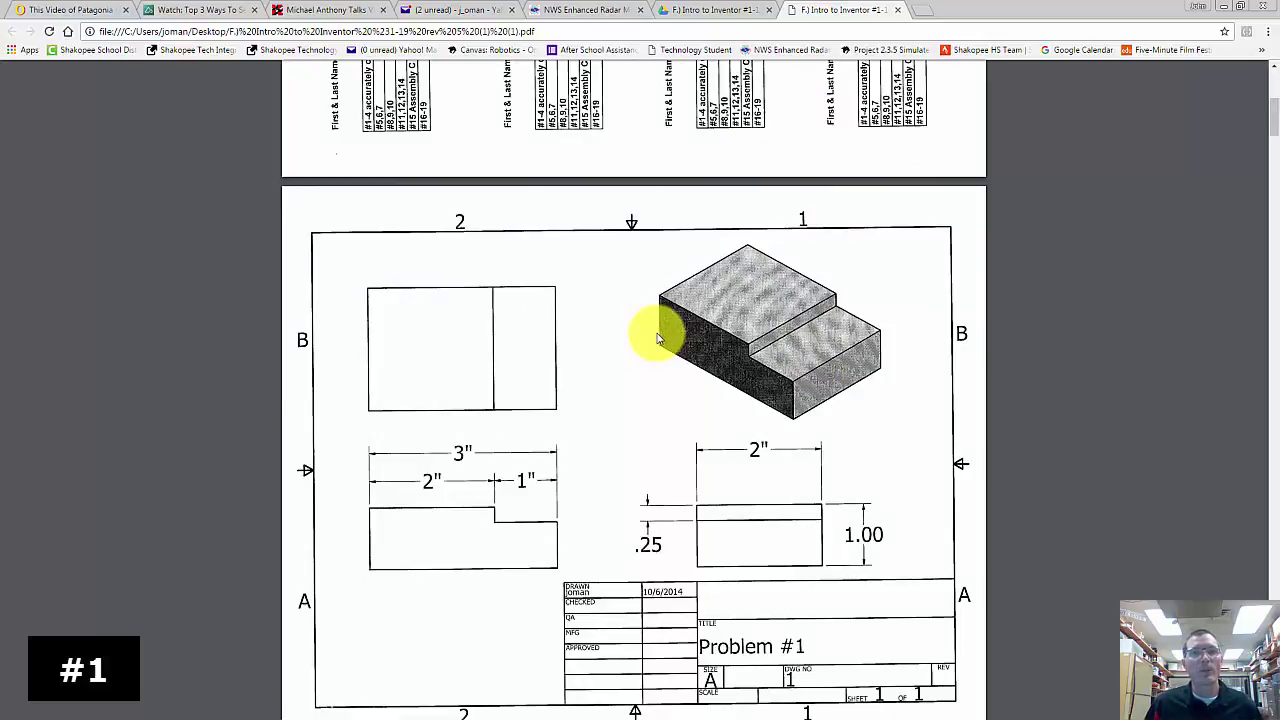
scroll(656, 342, down, 1)
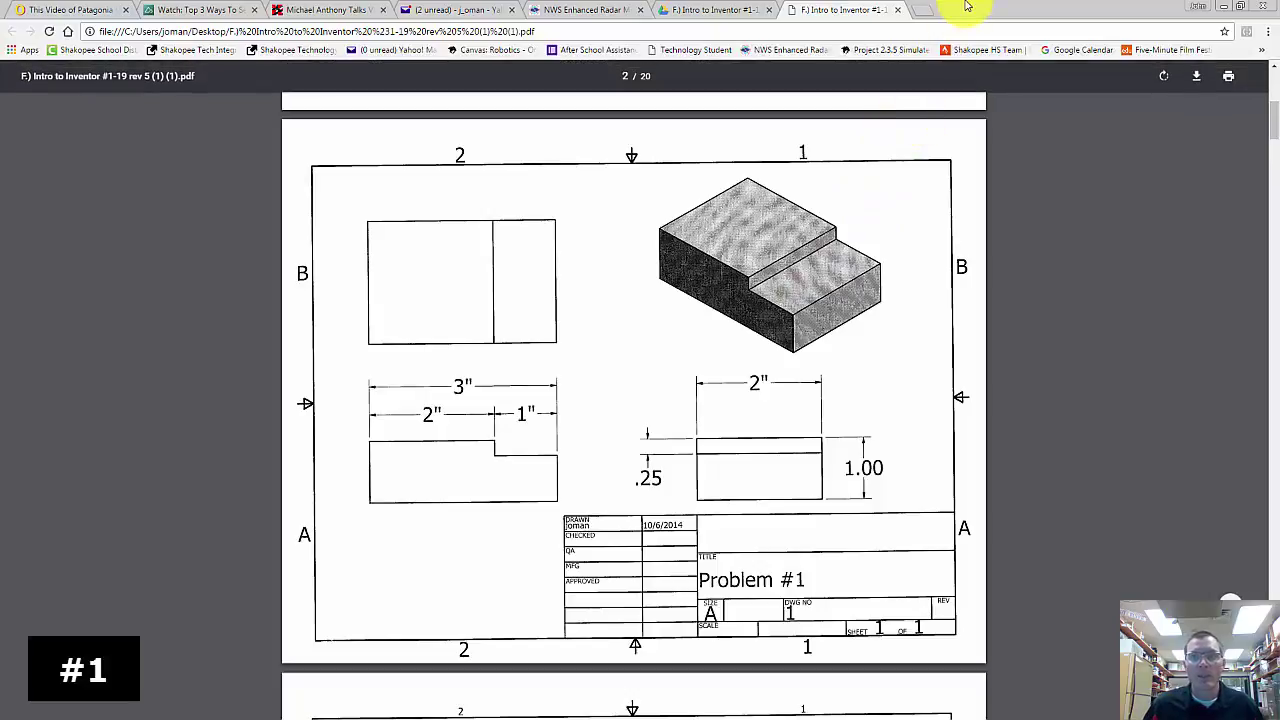
- Switch to Fusion 360 and set the default units to inches
drag(966, 10, 753, 210)
click(600, 66)
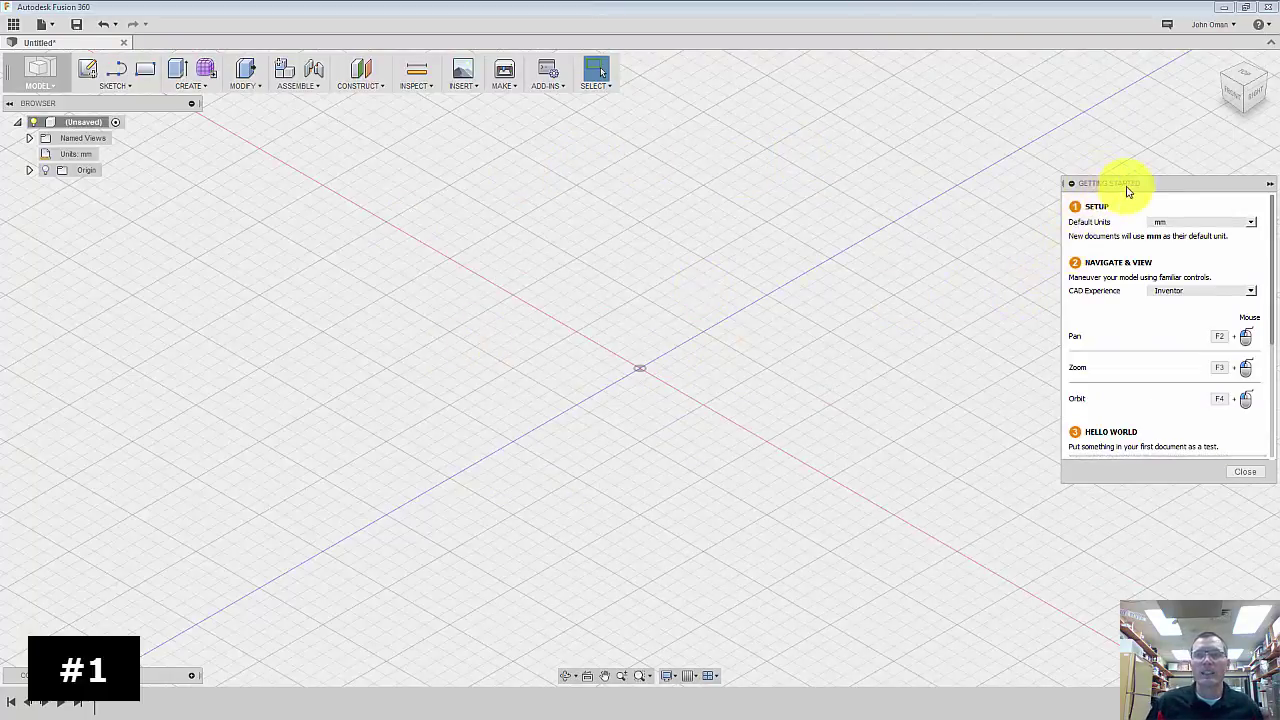
click(1250, 222)
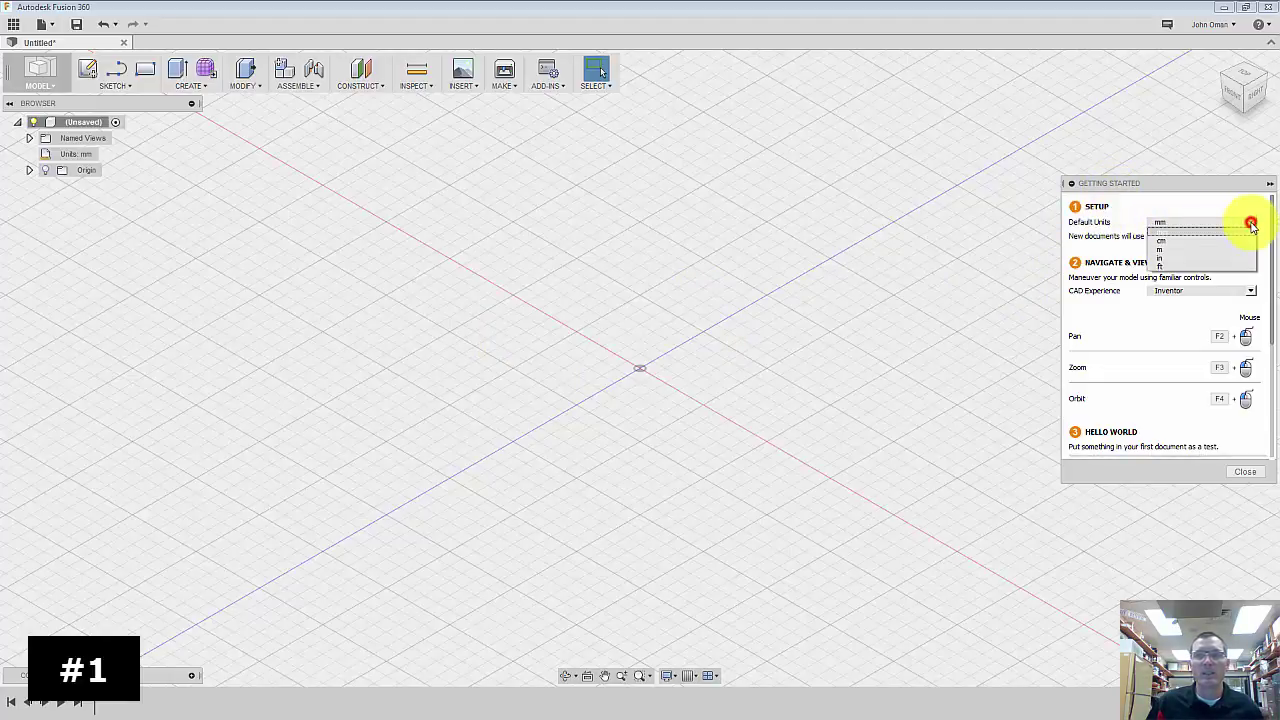
click(1216, 260)
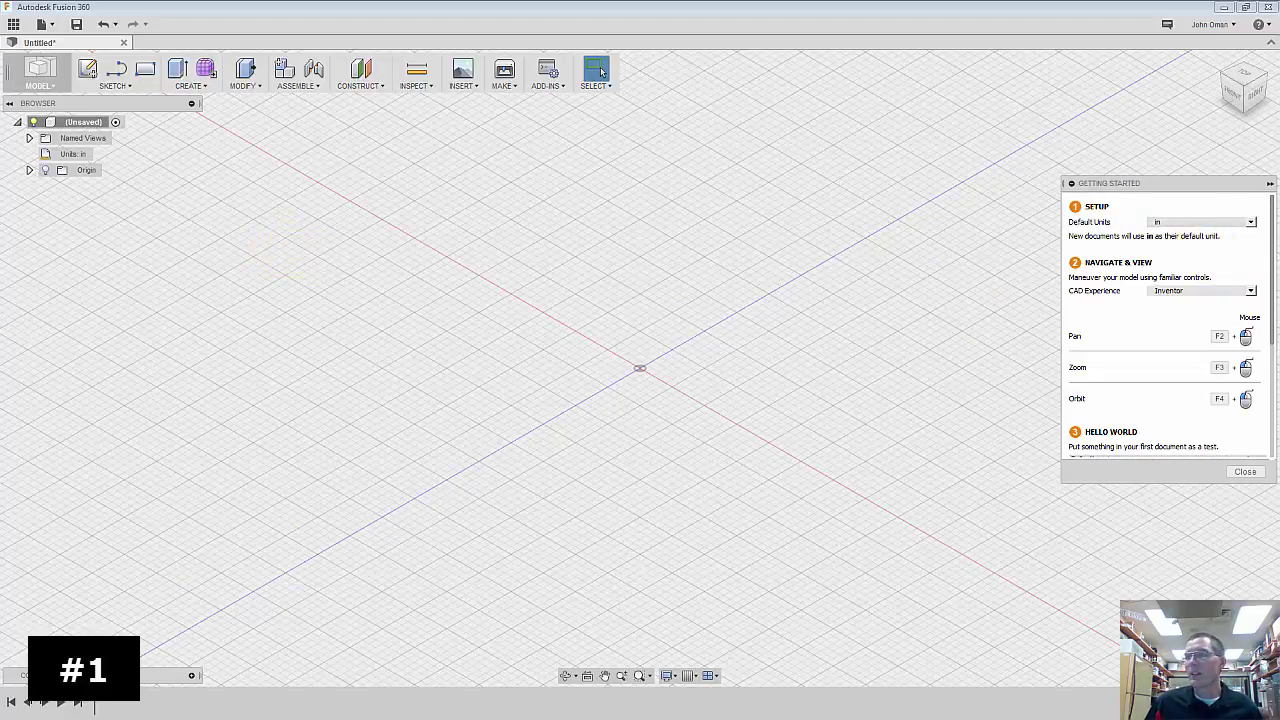
- Review the Problem #1 drawing's views and dimensions in the browser, and return to Fusion 360
key(alt+Tab)
drag(663, 220, 710, 3)
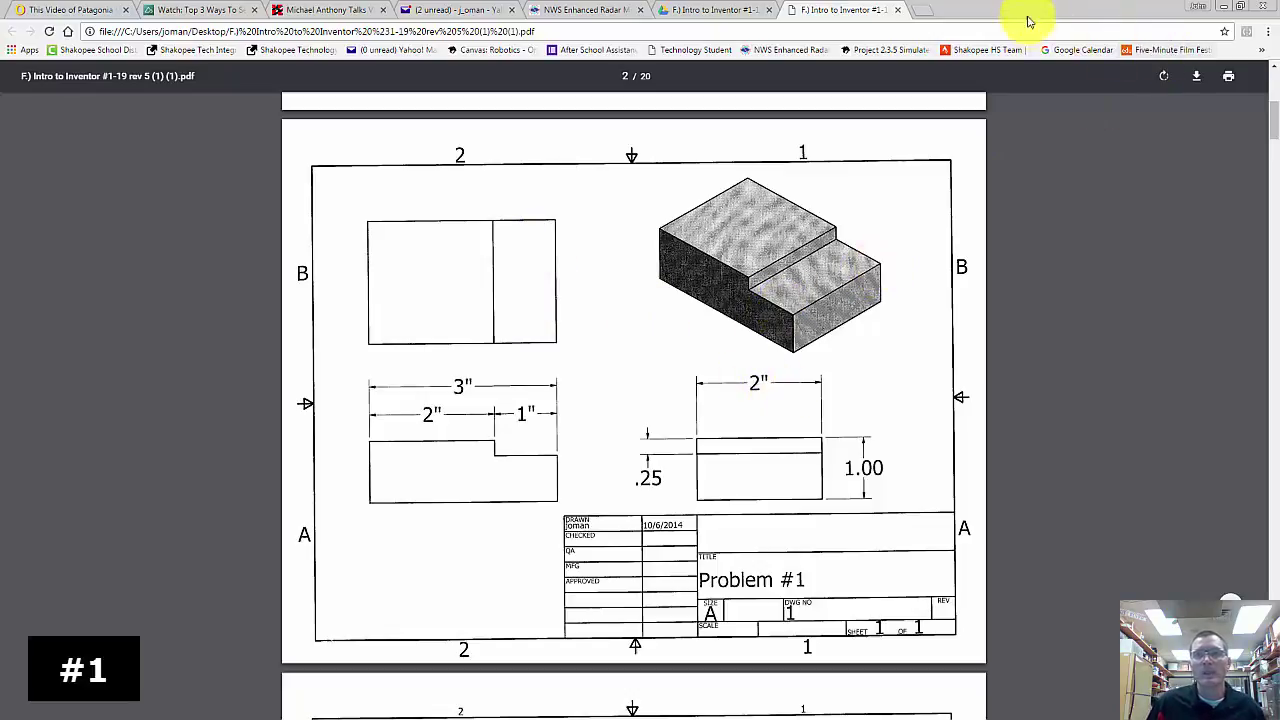
key(alt+Tab)
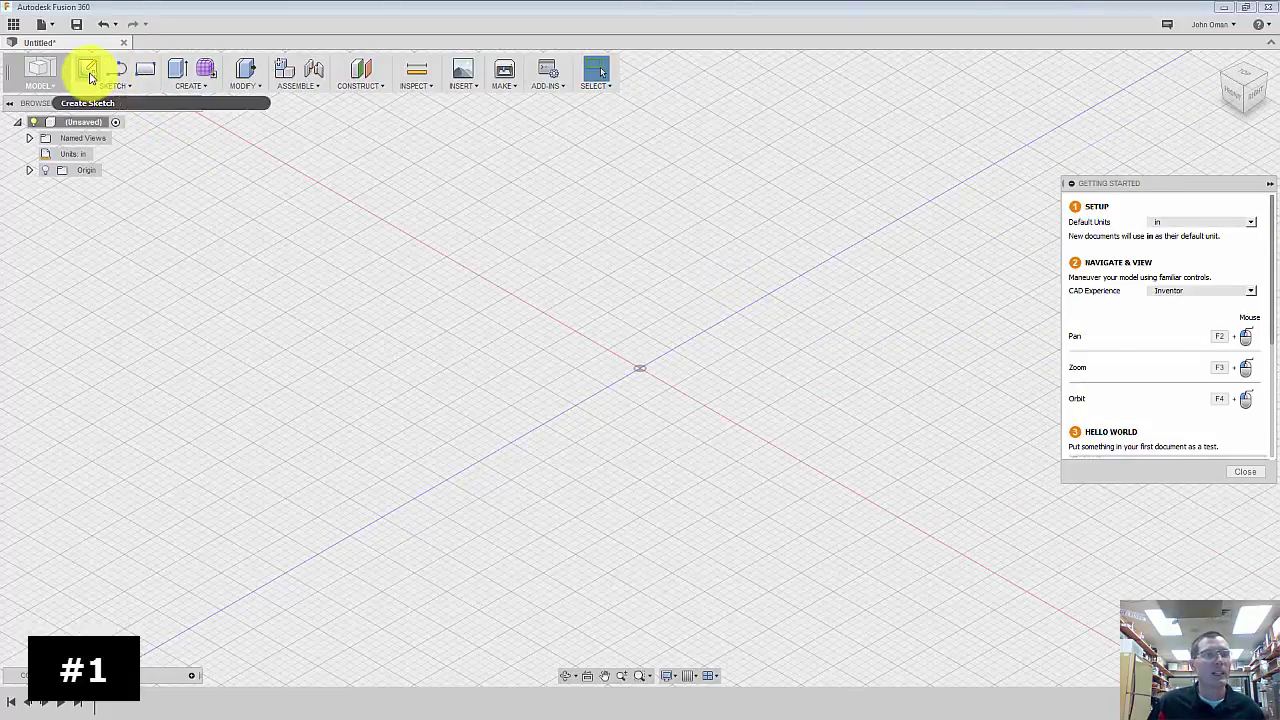
- Create a new sketch on the front origin plane
click(88, 76)
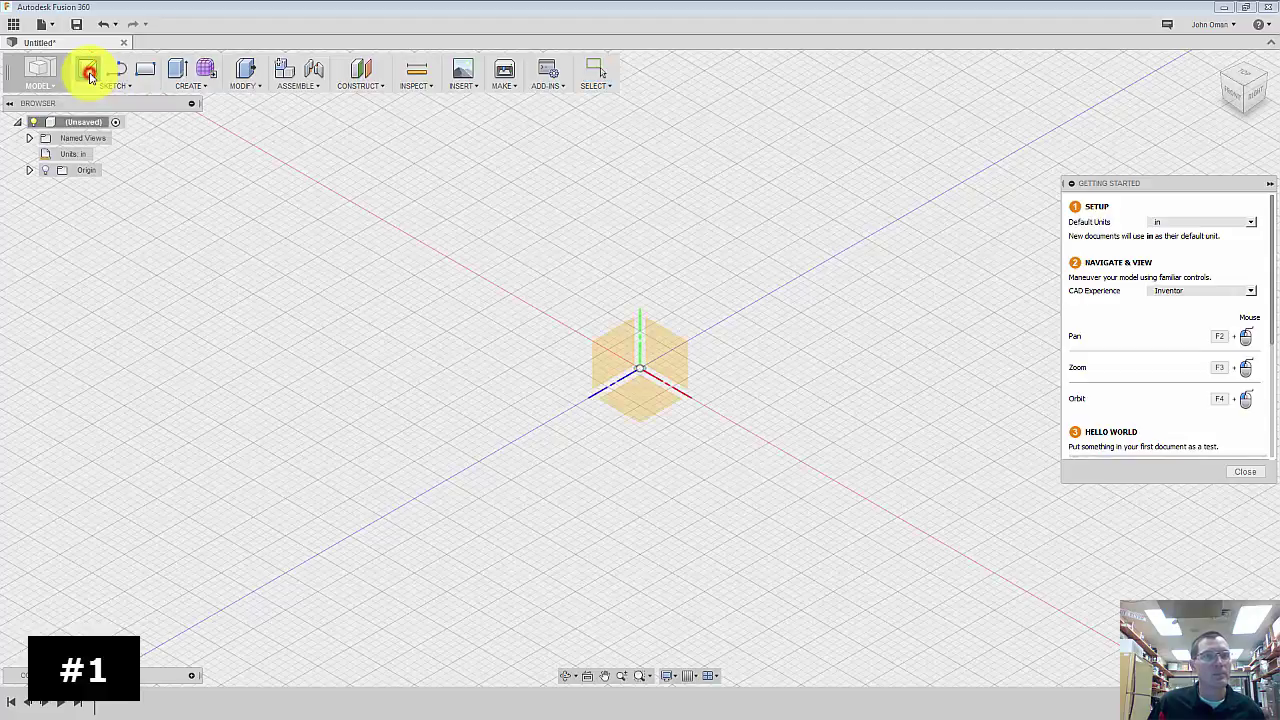
click(636, 372)
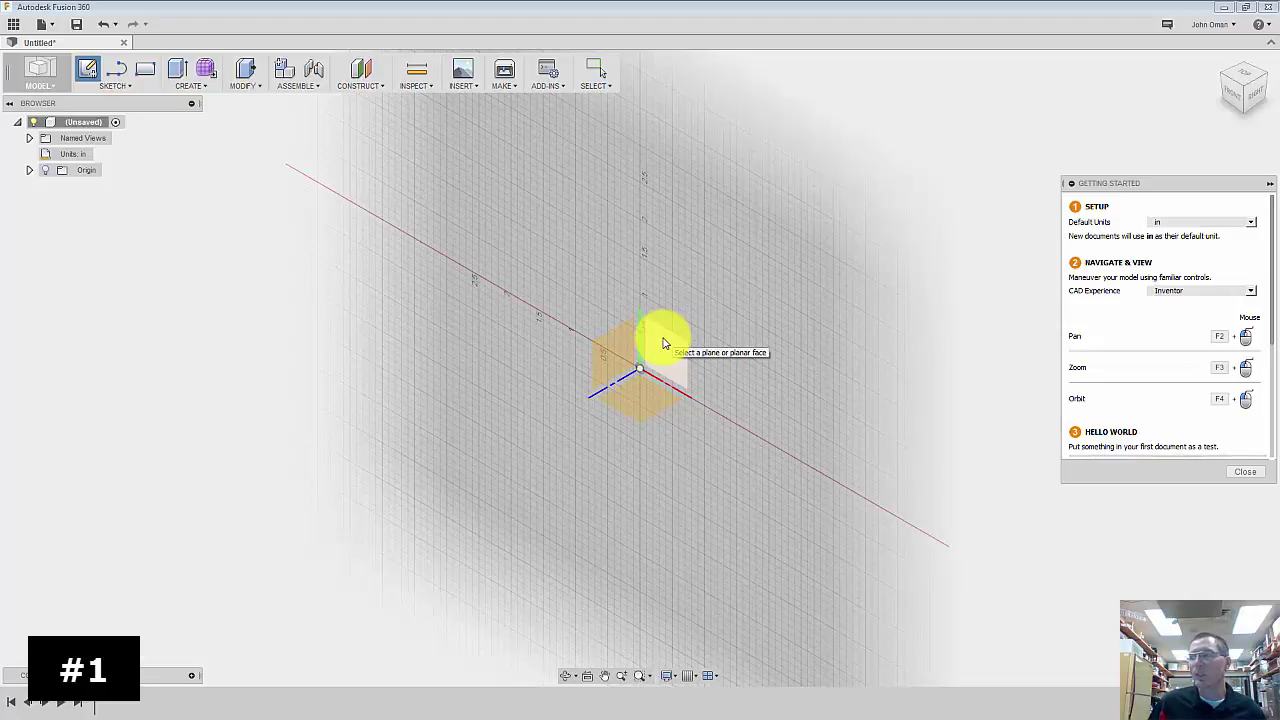
click(663, 344)
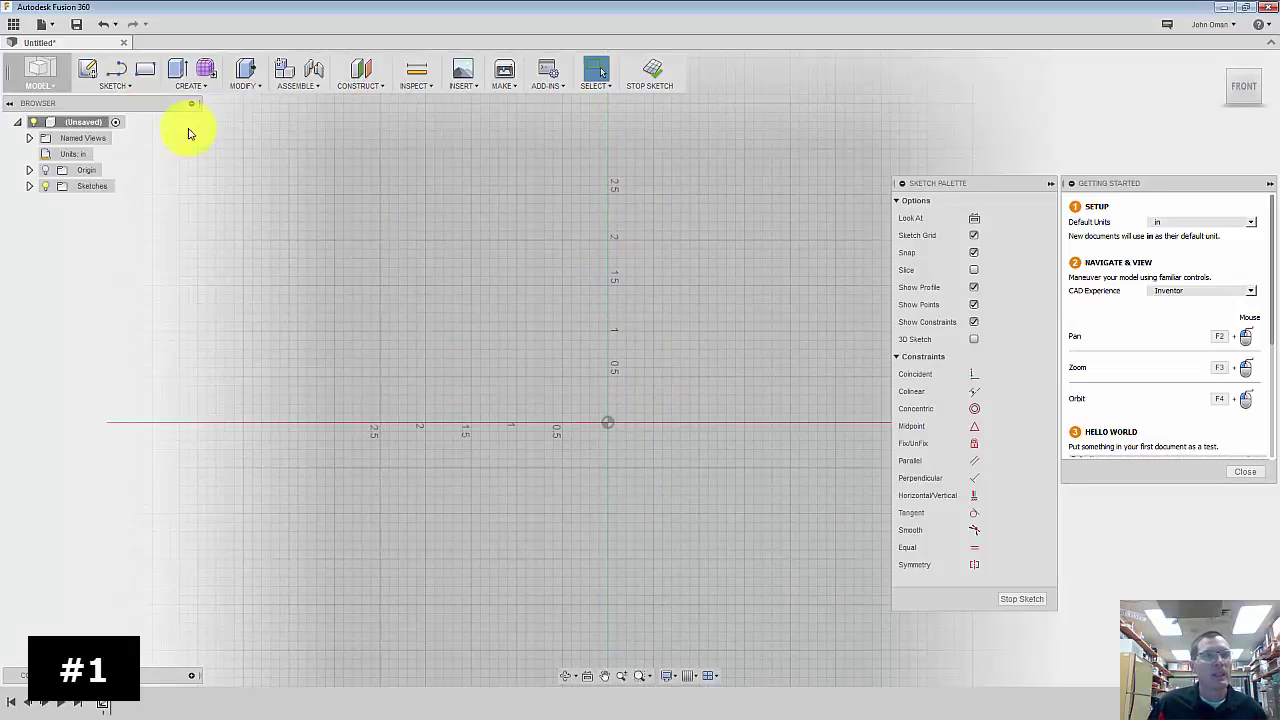
- Draw a 3 in horizontal line from the origin along the positive side of the red axis
click(120, 86)
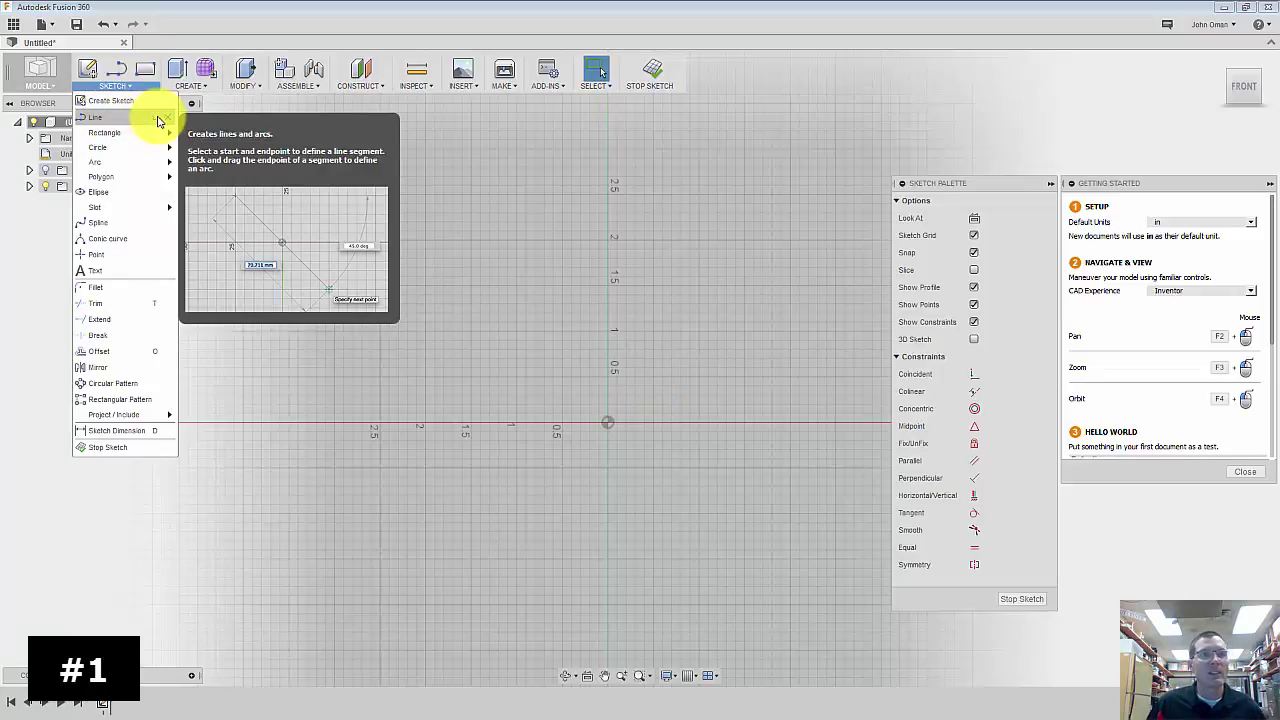
click(117, 122)
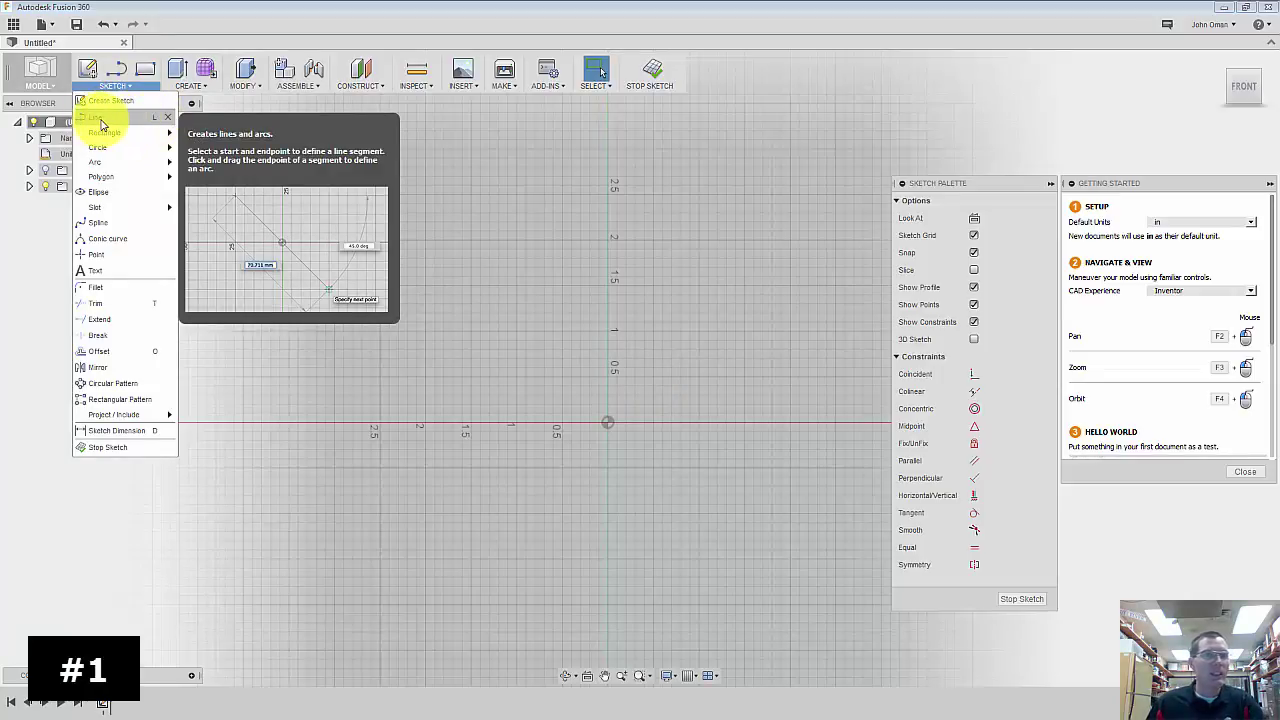
right_click(430, 258)
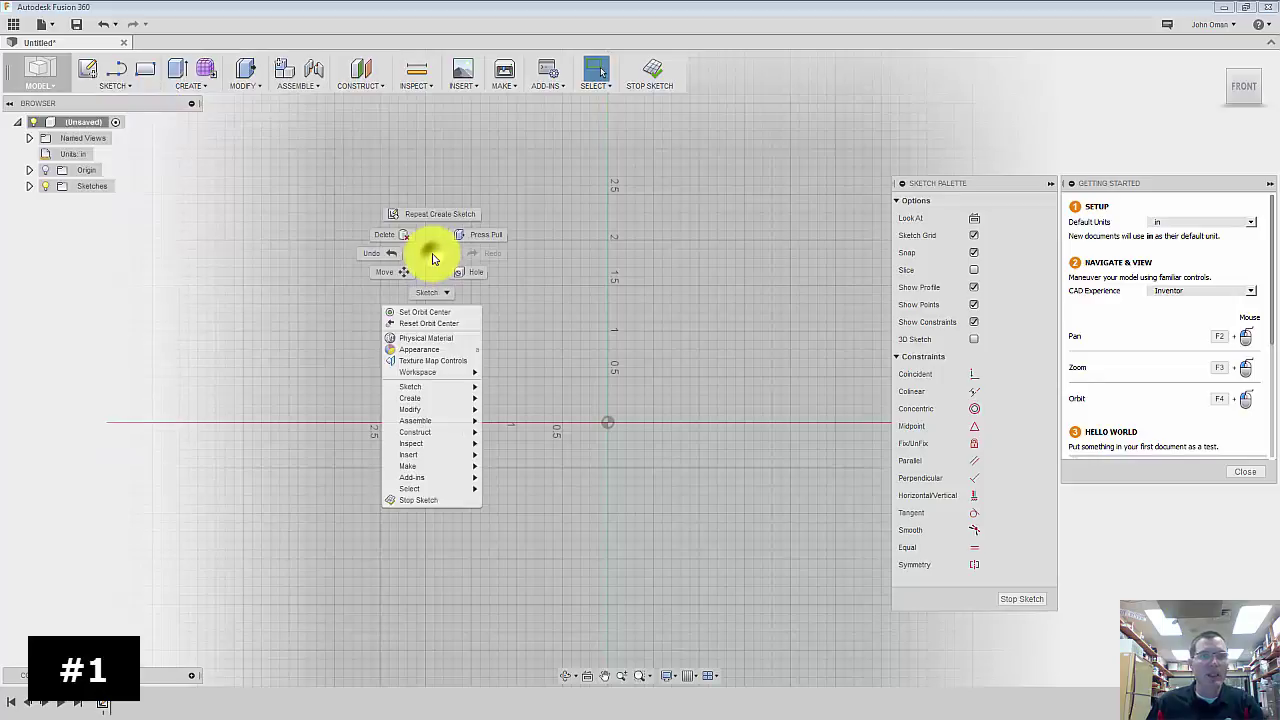
click(445, 294)
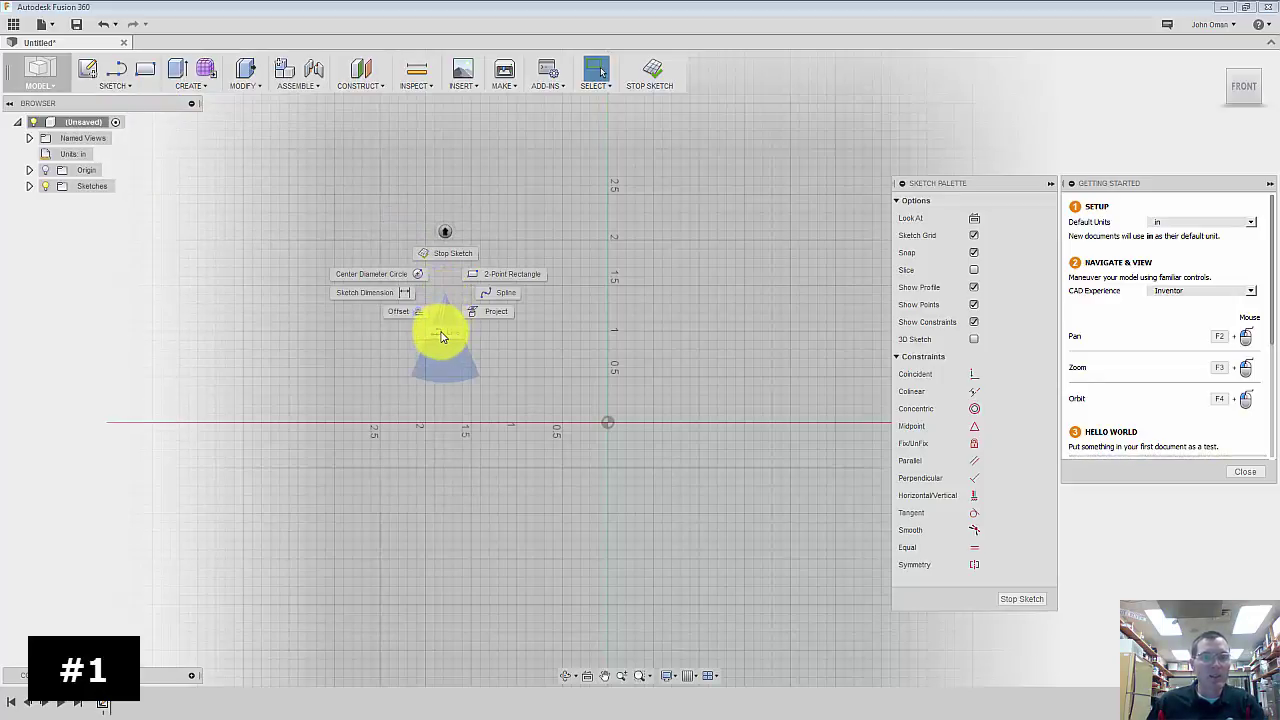
click(441, 336)
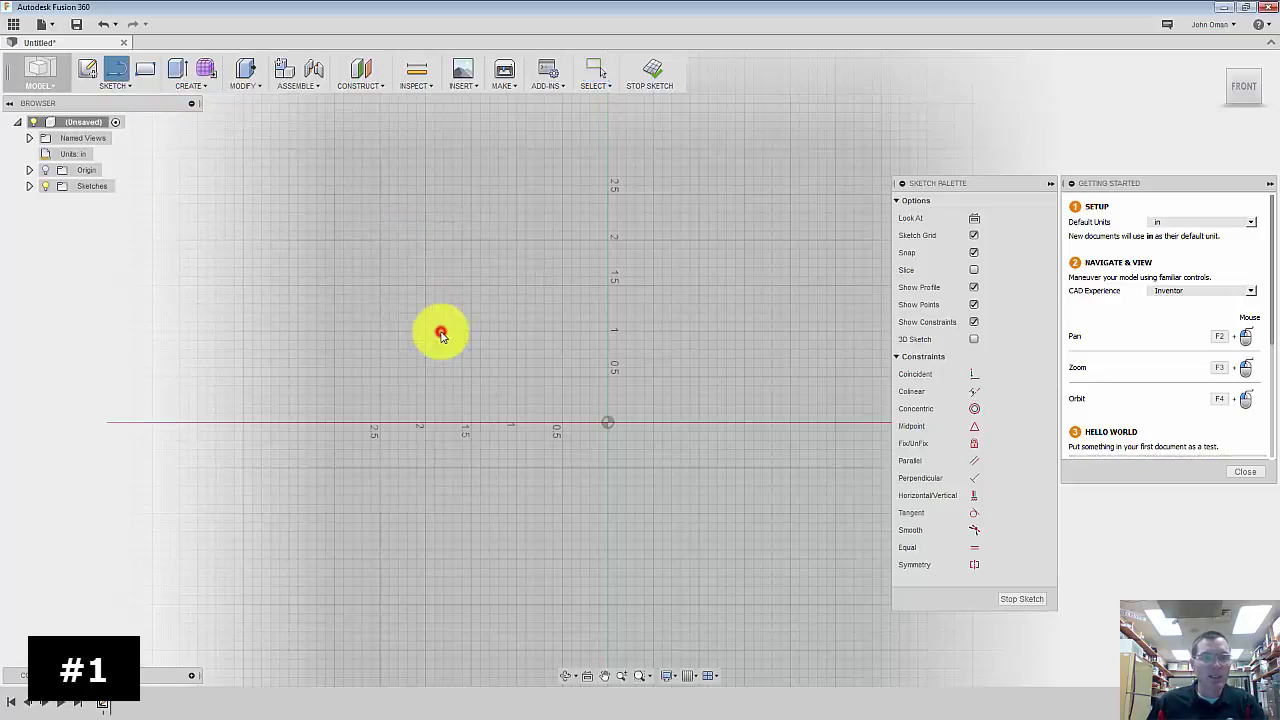
click(607, 423)
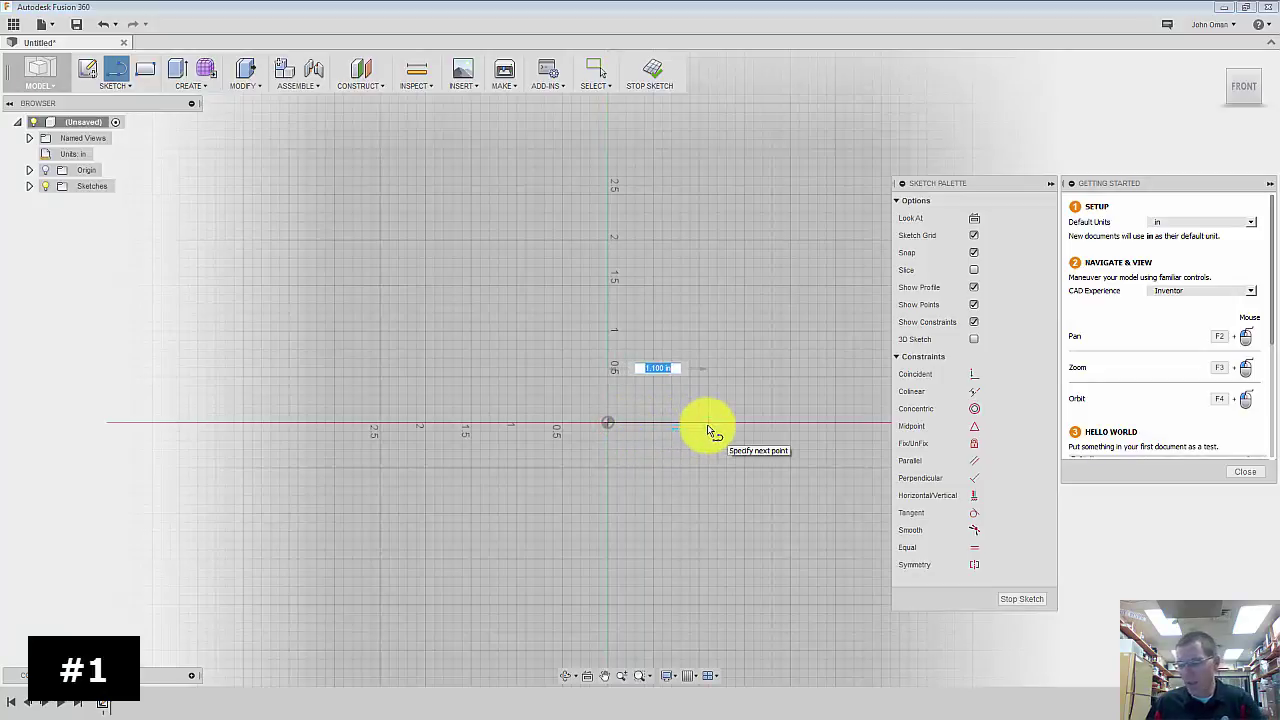
text(3)
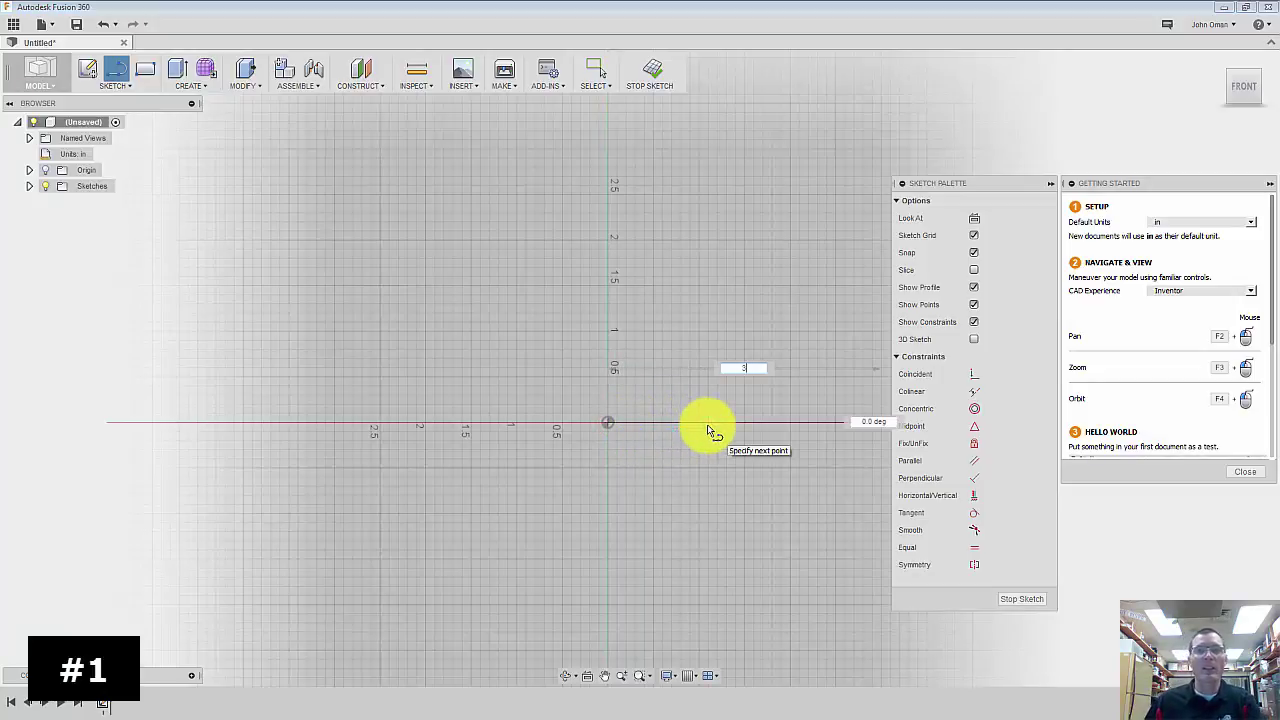
key(Tab)
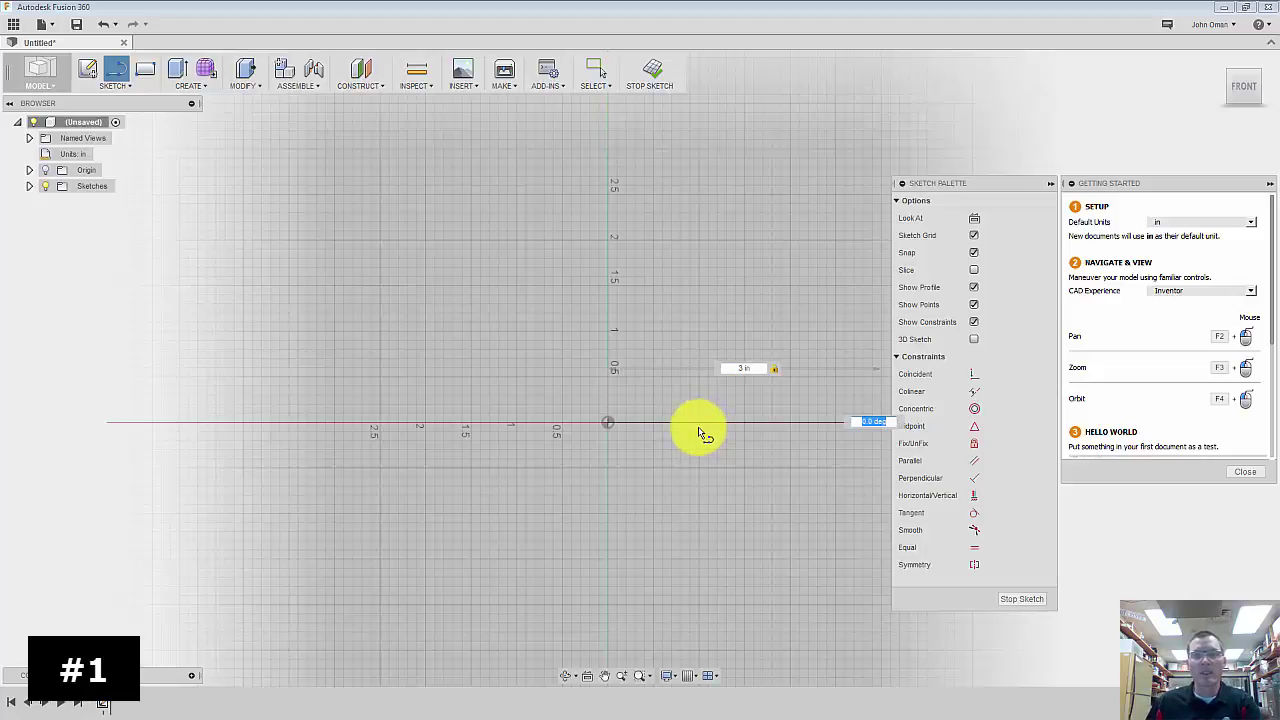
scroll(666, 429, down, 2)
scroll(648, 428, down, 1)
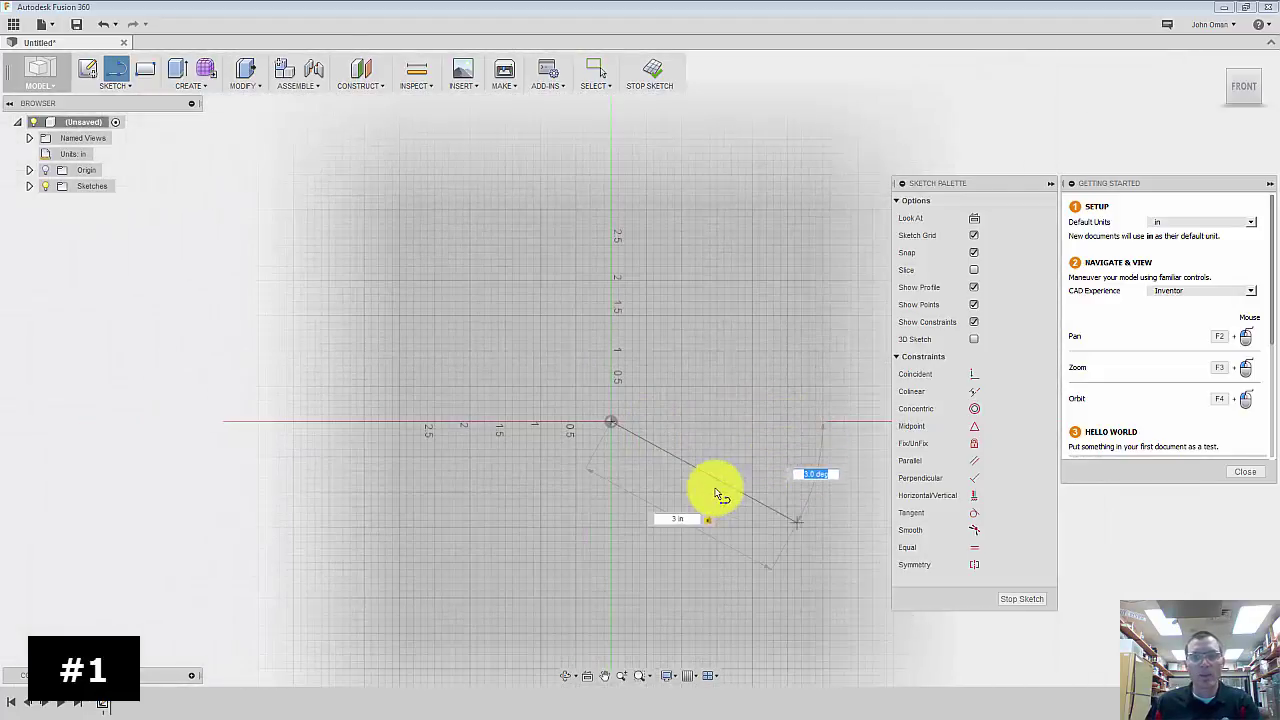
click(824, 424)
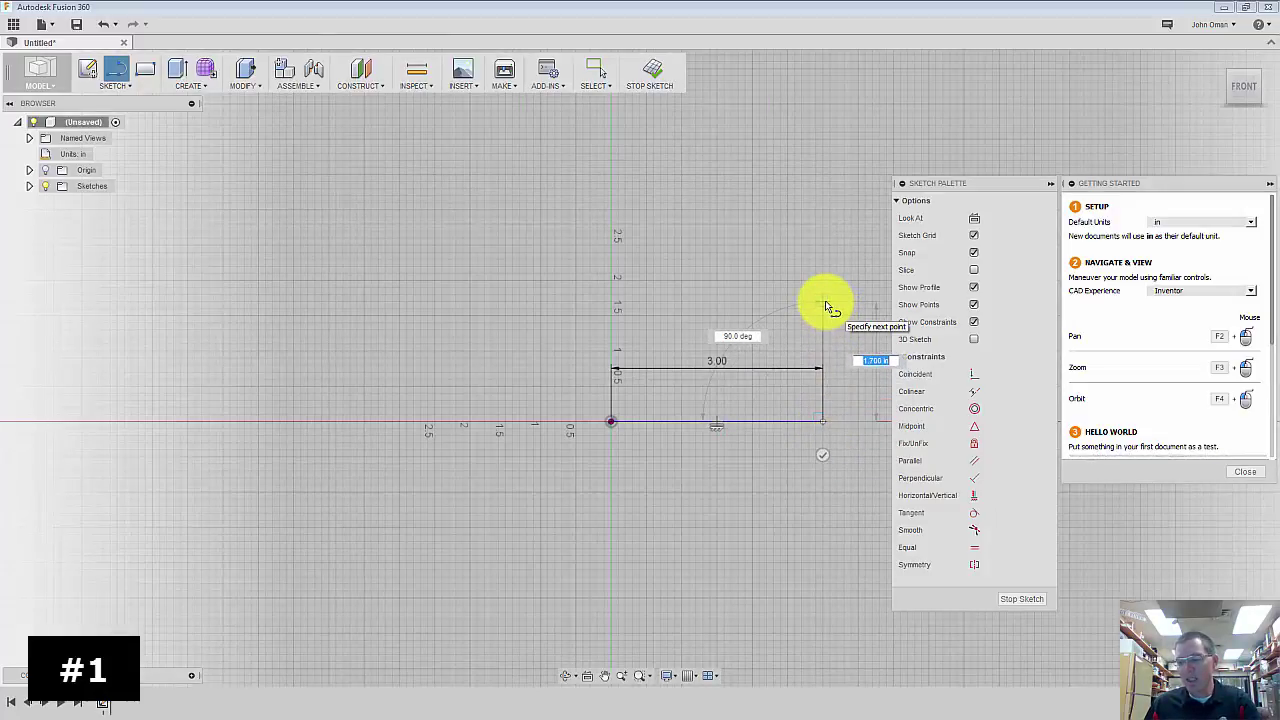
- Continue the profile with a 0.75 in vertical line upward from the end of the 3 in baseline
text(.75)
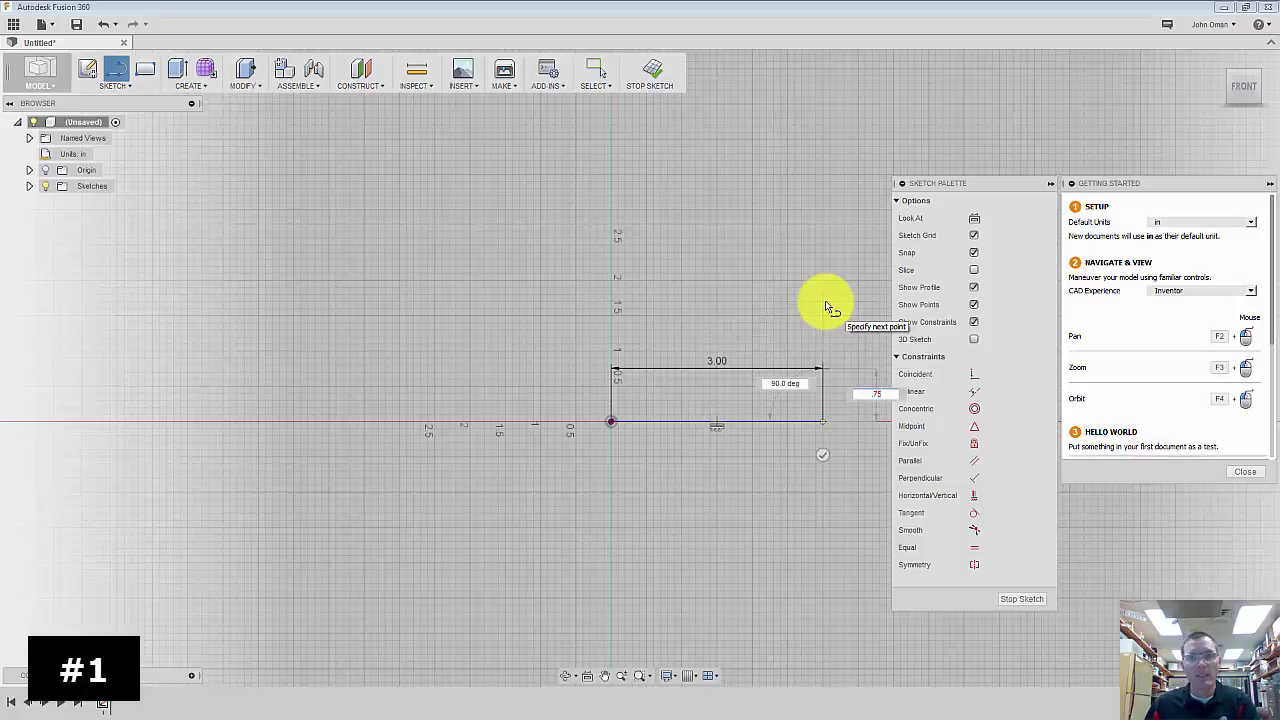
key(Tab)
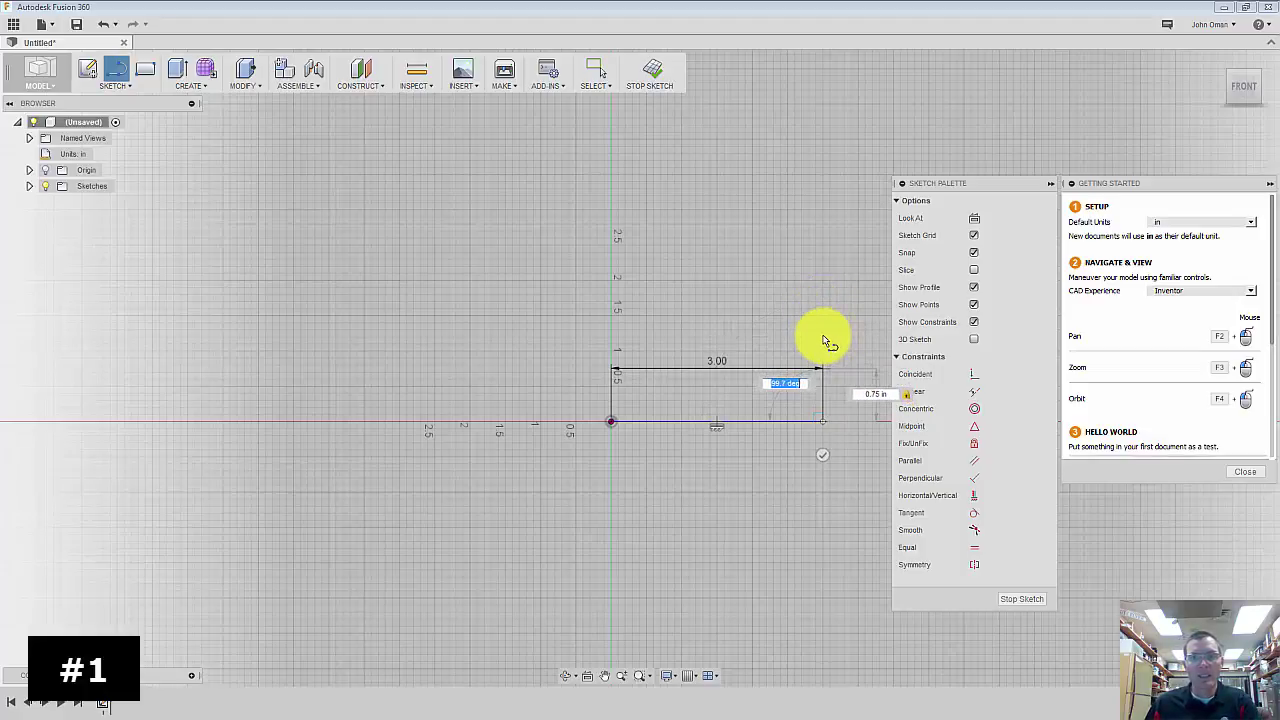
click(821, 340)
scroll(826, 349, down, 2)
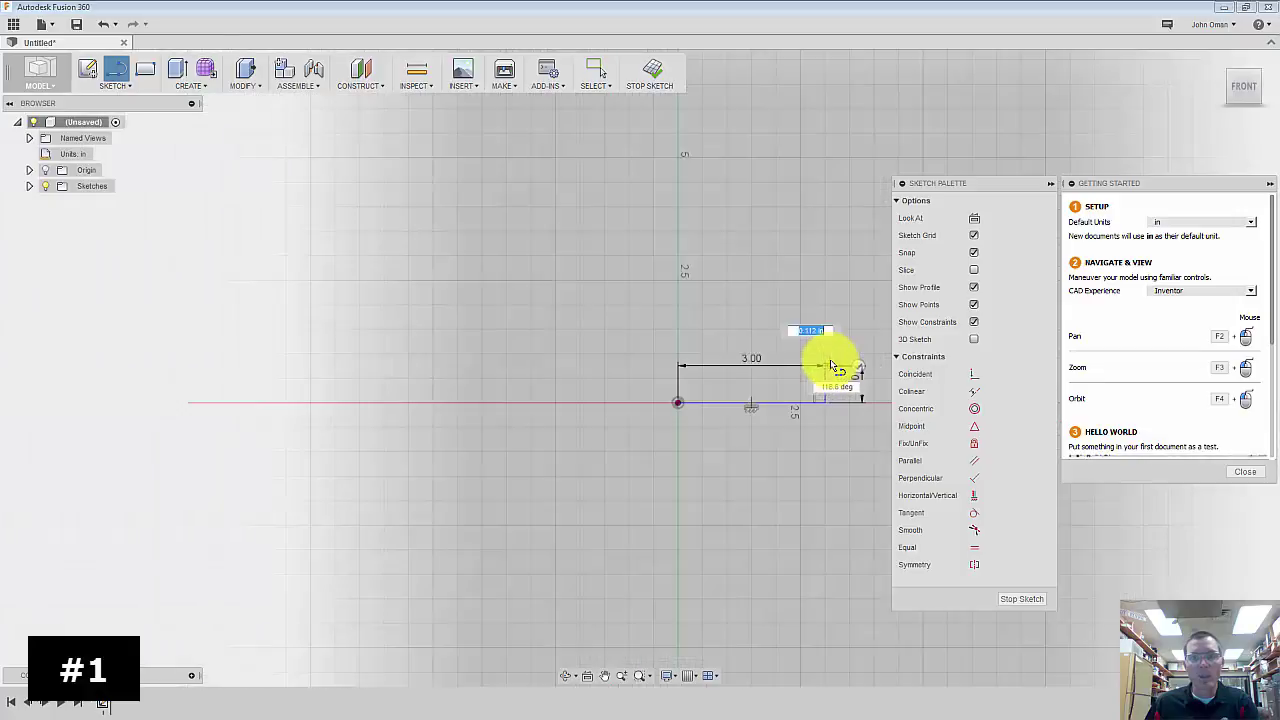
- Add the profile's step with a 1 in horizontal line back toward the vertical axis and a 0.25 in vertical line upward
scroll(830, 359, up, 4)
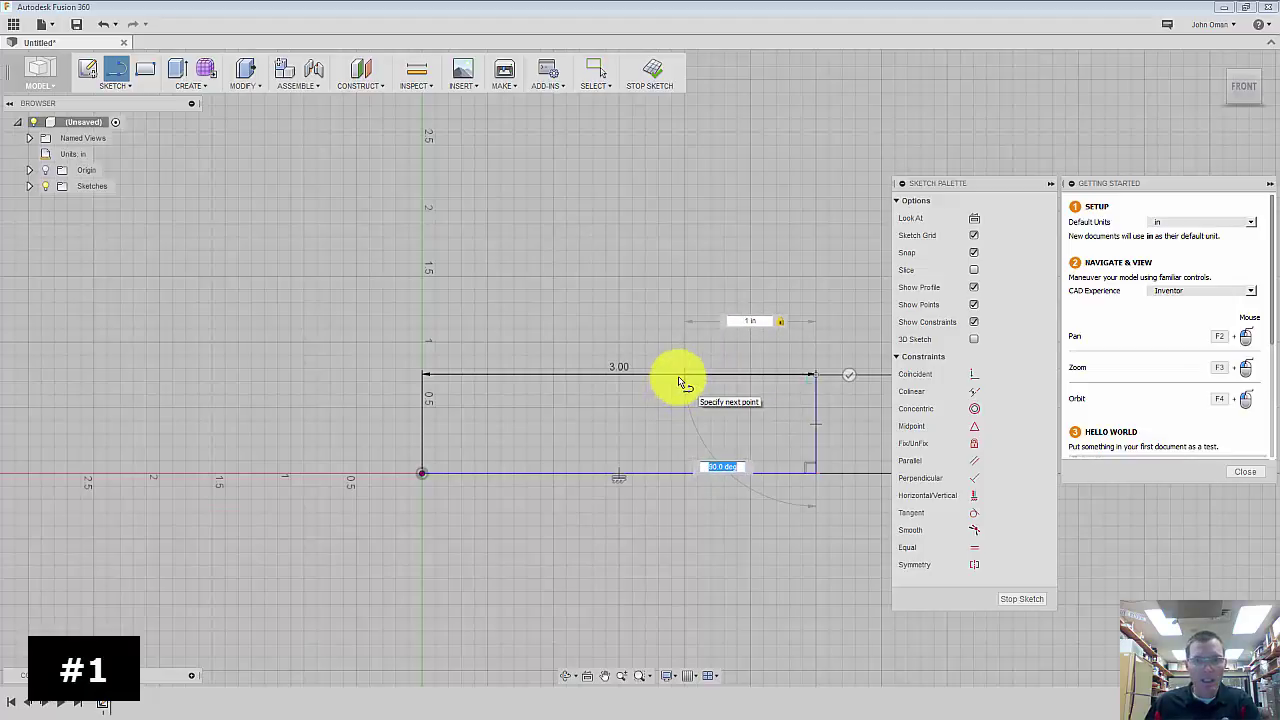
click(683, 375)
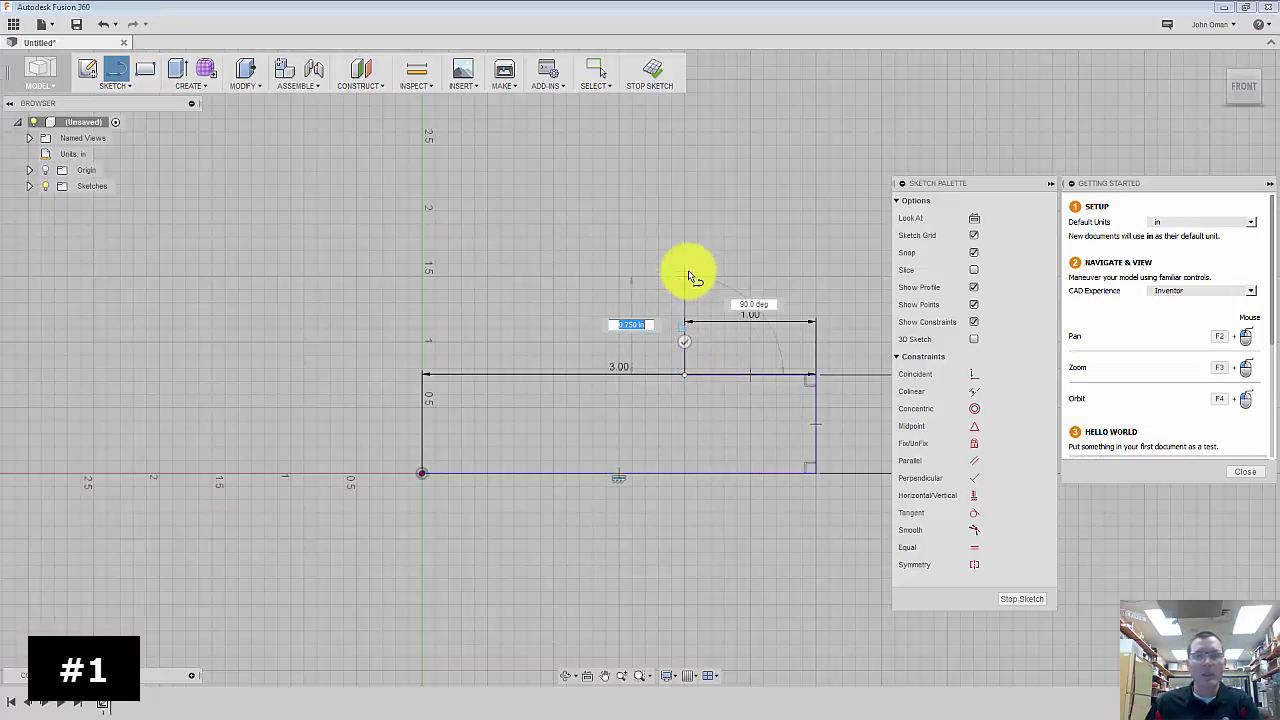
text(25)
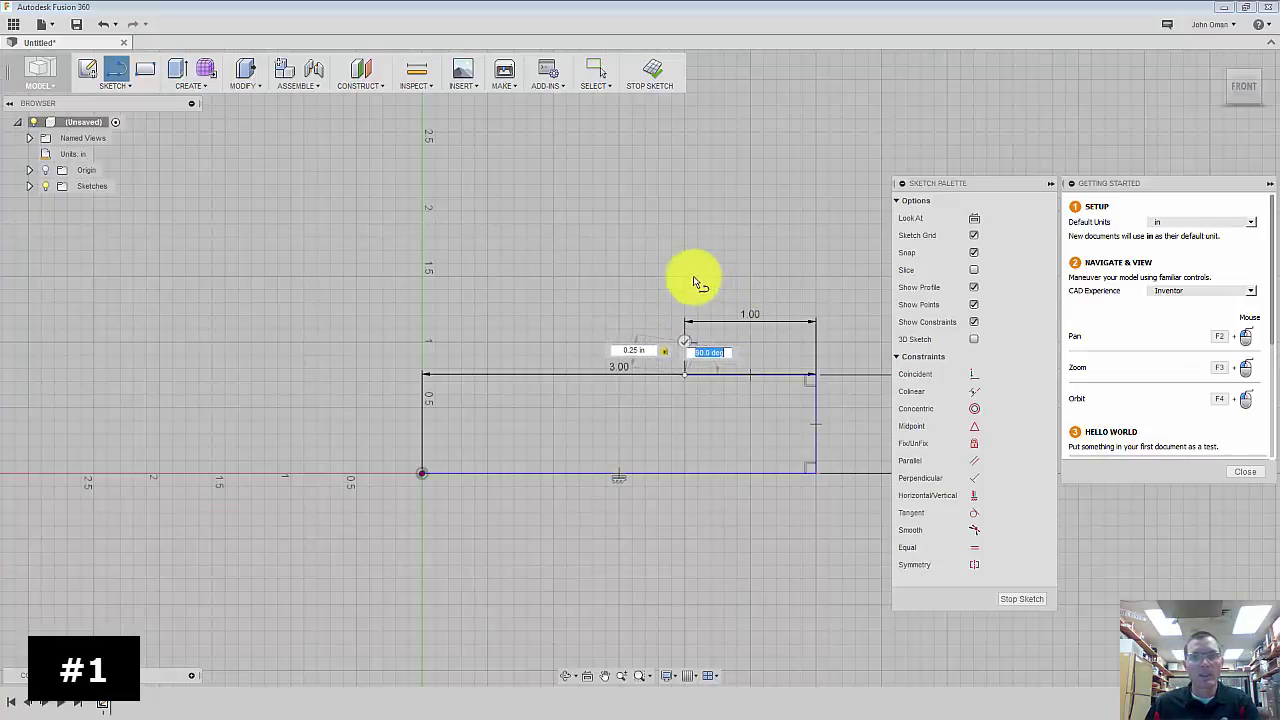
key(Return)
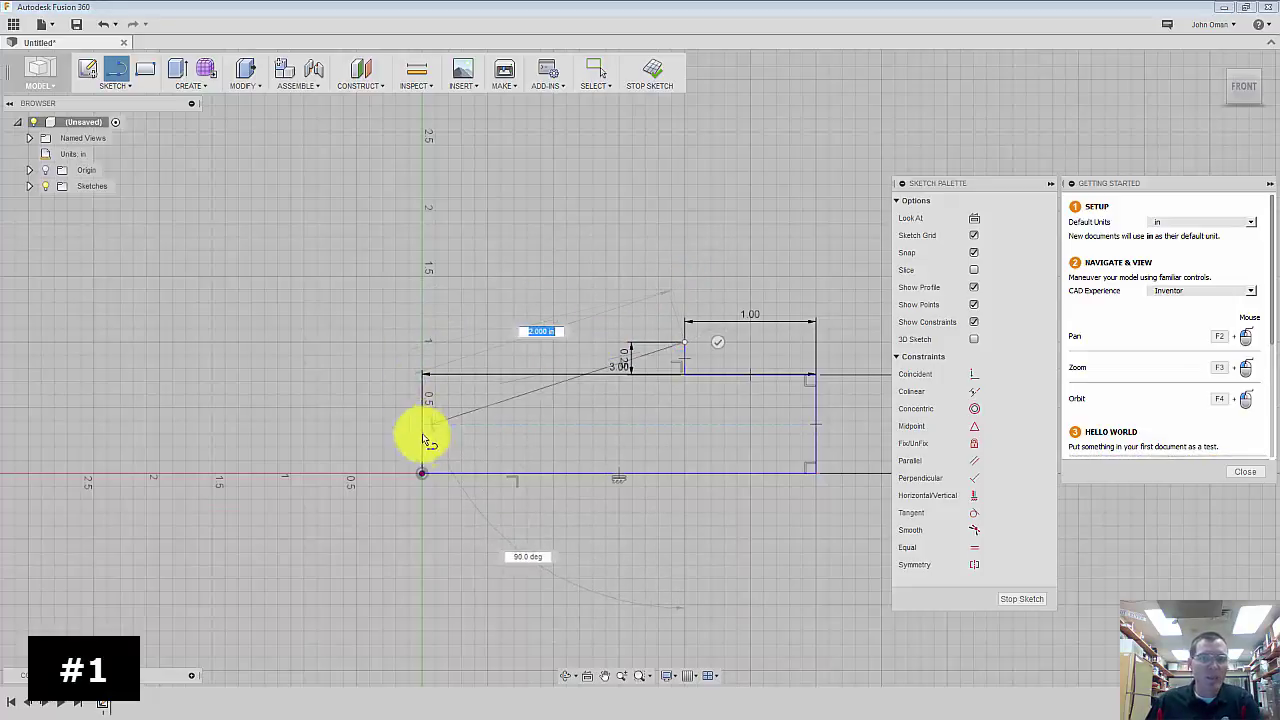
- Close the stepped profile with a horizontal line from the step to the vertical axis and a vertical line down to the origin
click(422, 344)
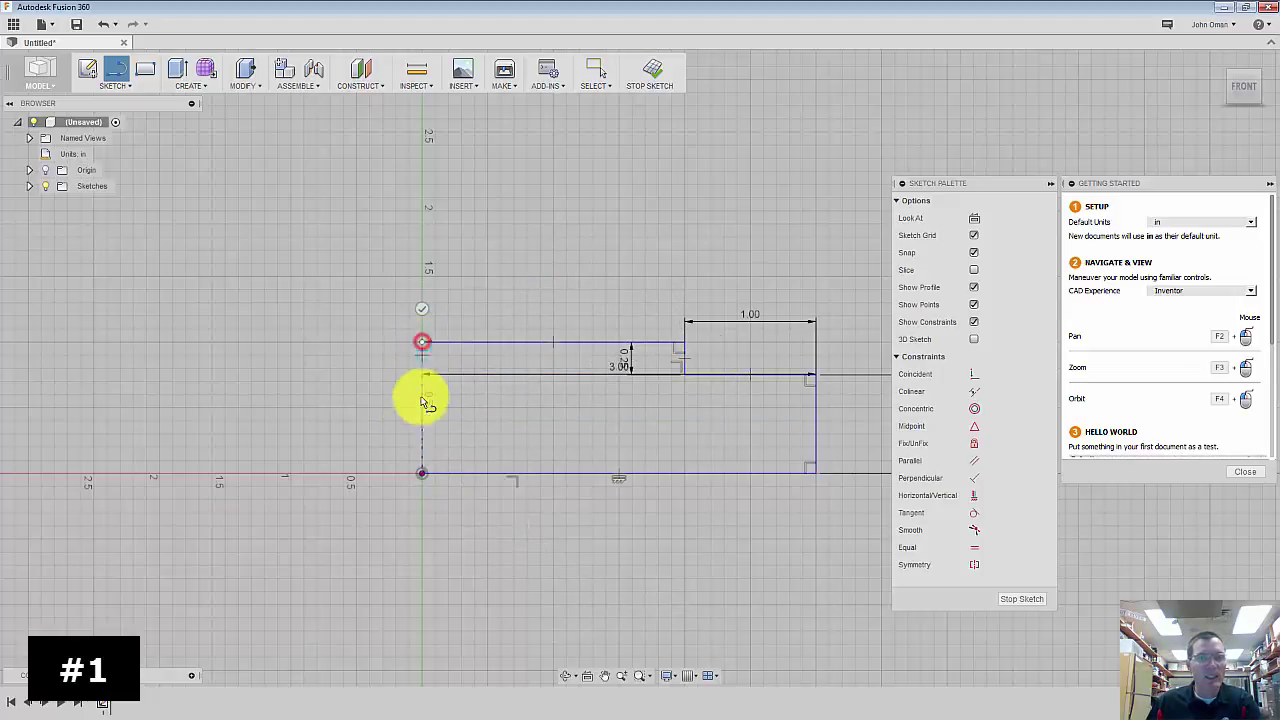
click(422, 474)
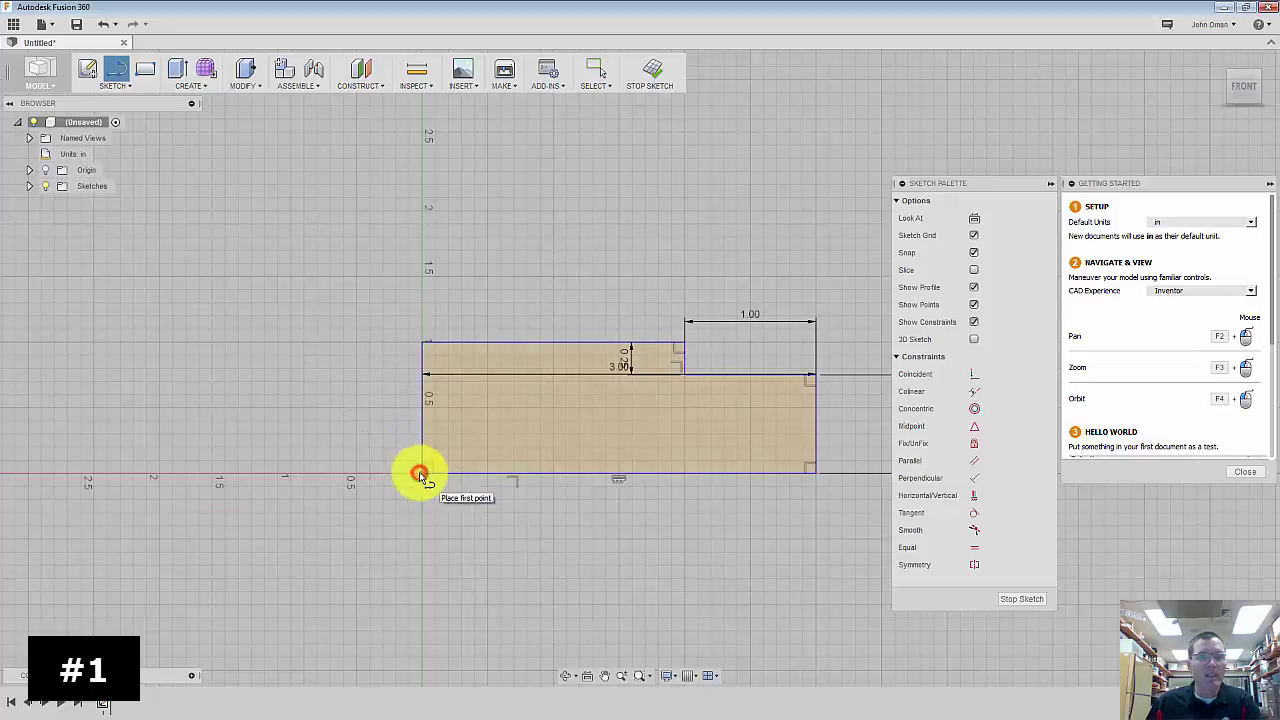
- Extrude the closed stepped profile by -2 in to one side as a new body
mouse_move(1232, 70)
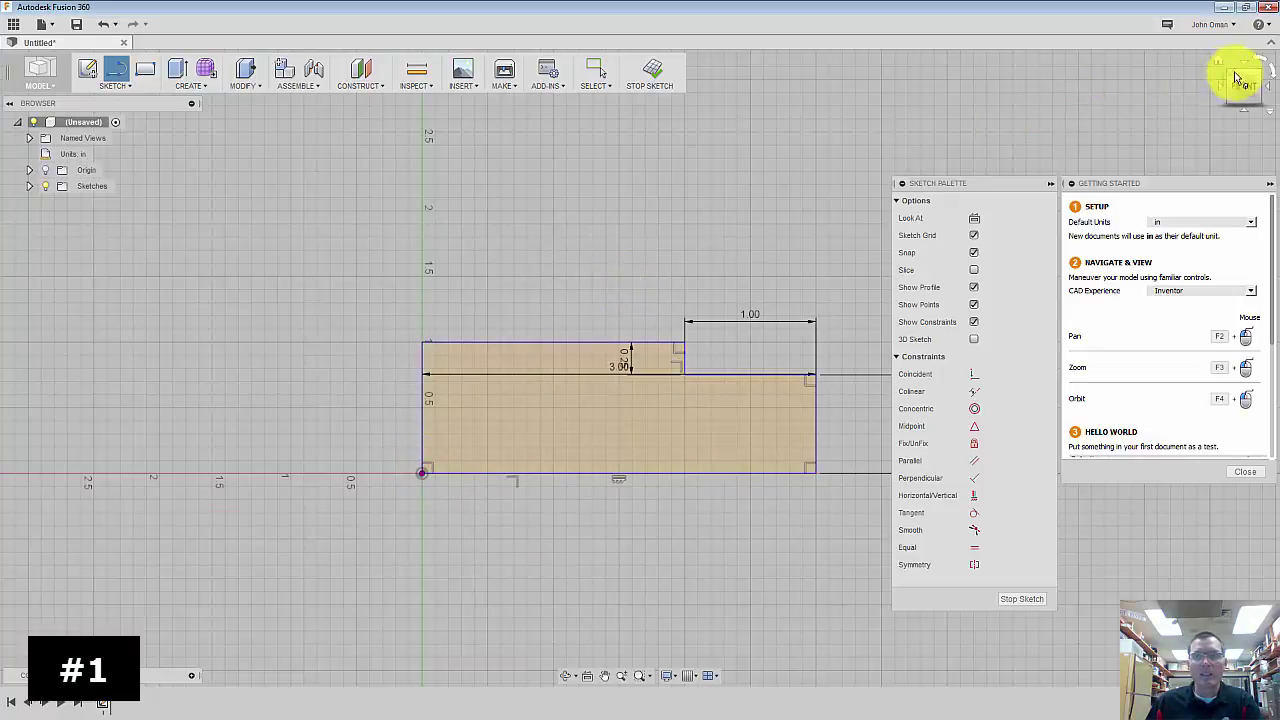
mouse_move(1246, 77)
mouse_down()
mouse_move(1200, 101)
mouse_move(1250, 88)
mouse_up()
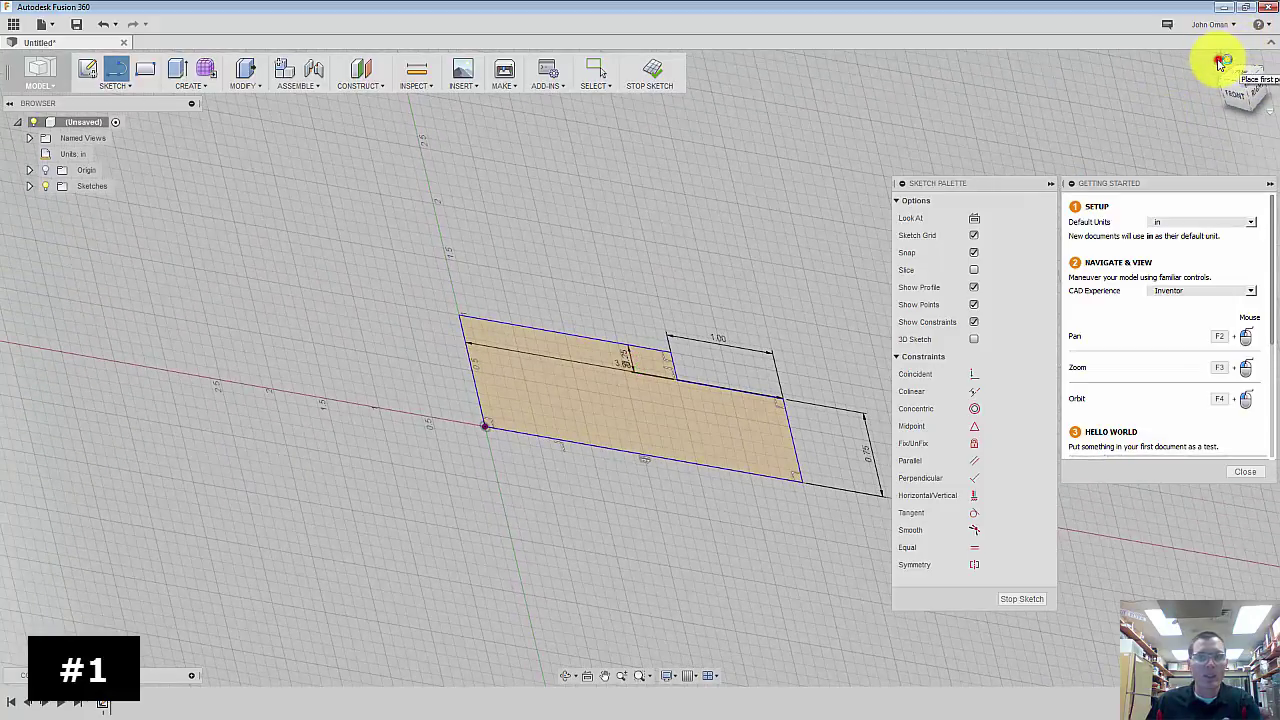
click(1220, 62)
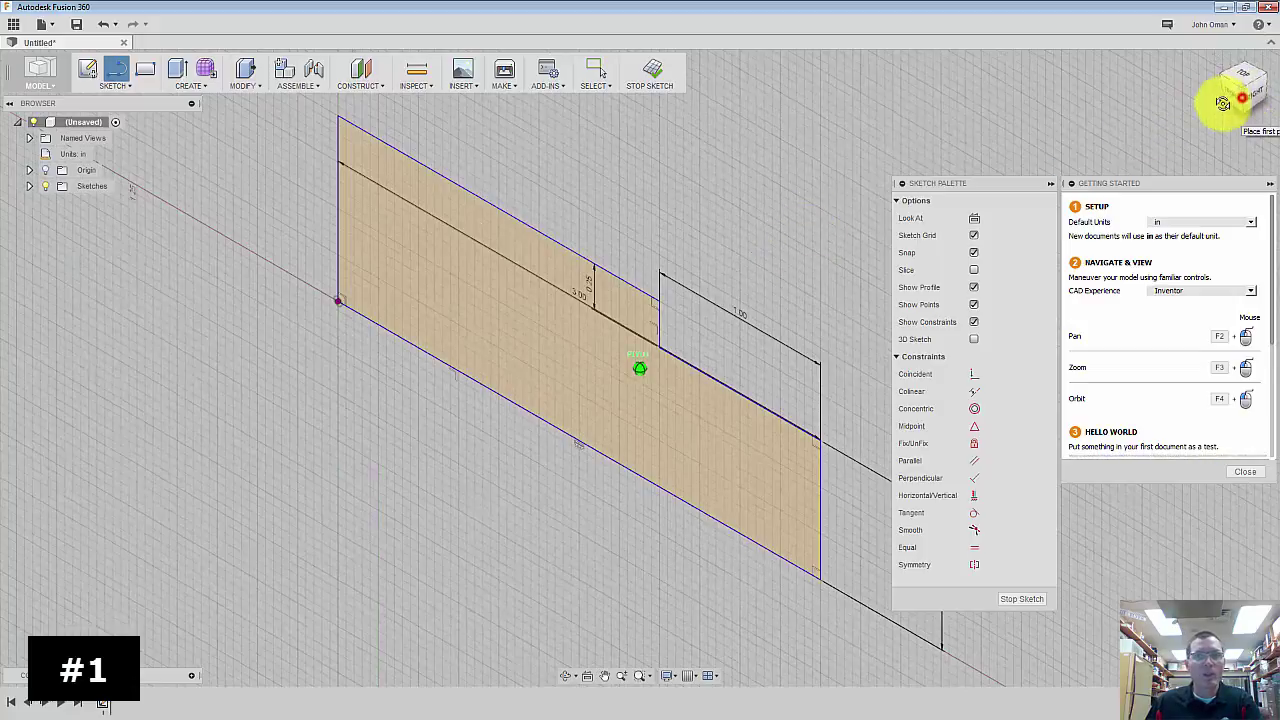
drag(1222, 103, 1160, 115)
click(1224, 96)
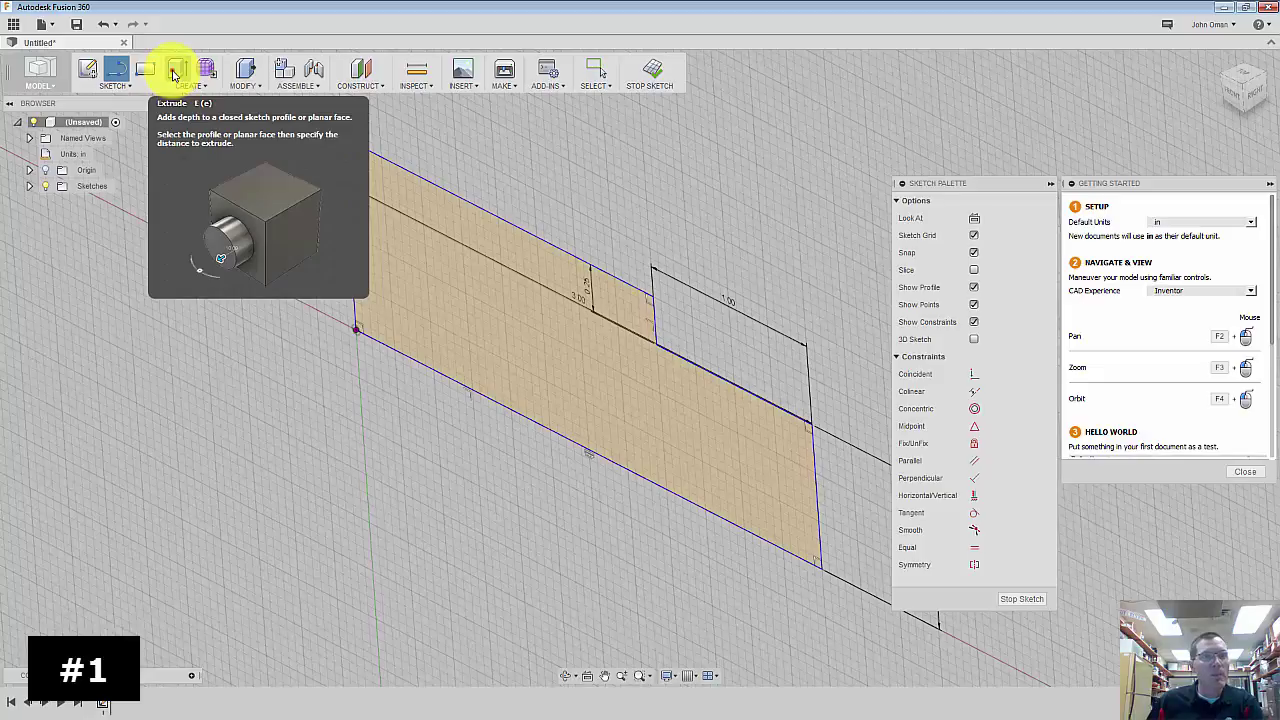
click(175, 75)
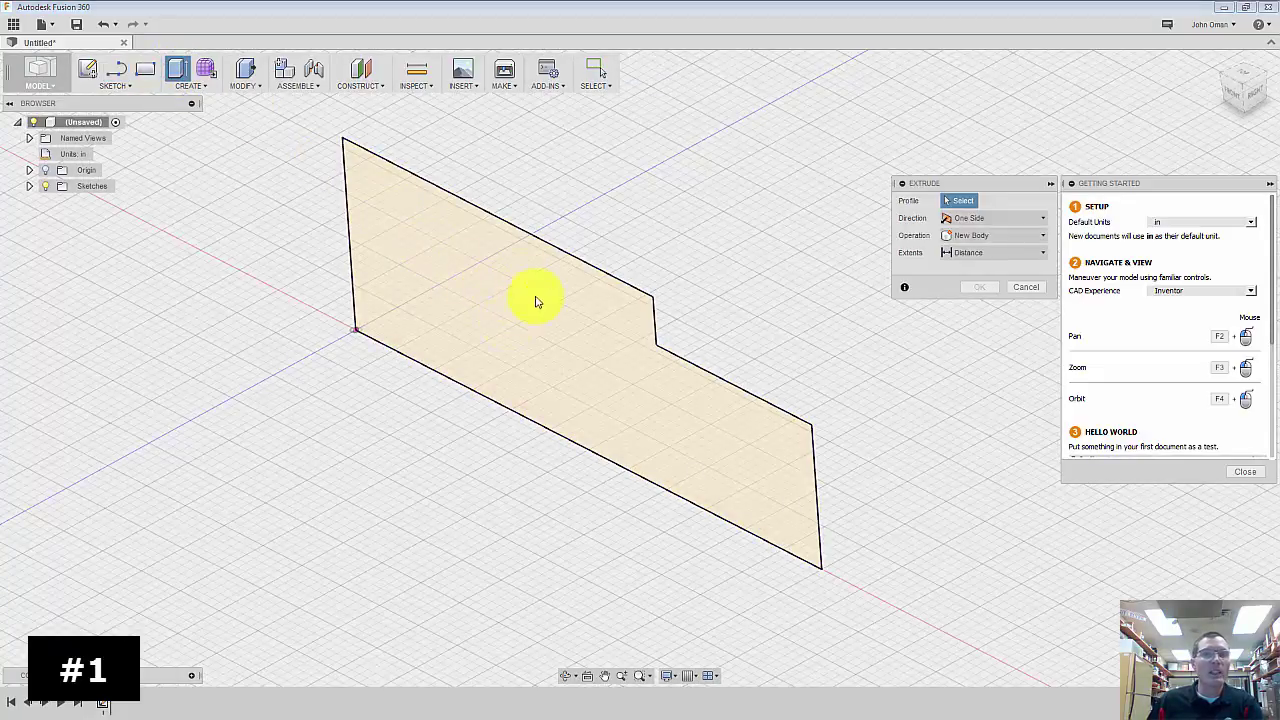
click(561, 319)
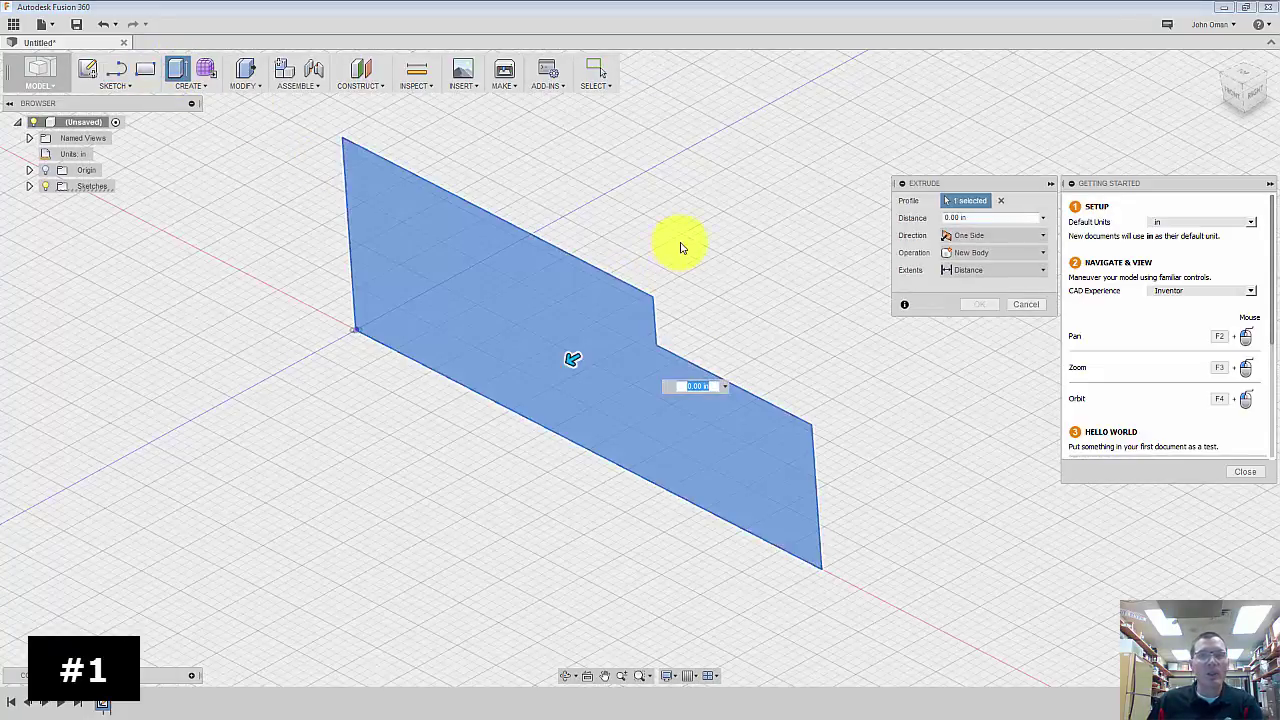
drag(571, 360, 714, 276)
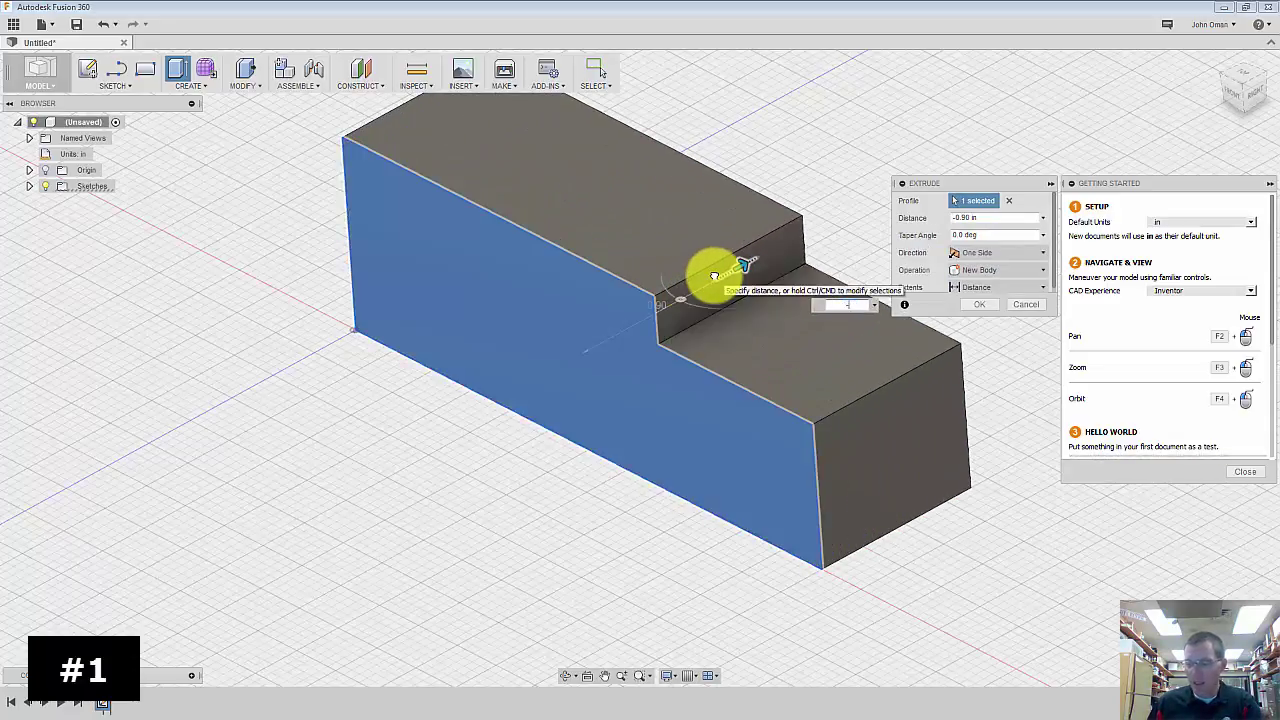
text(-2)
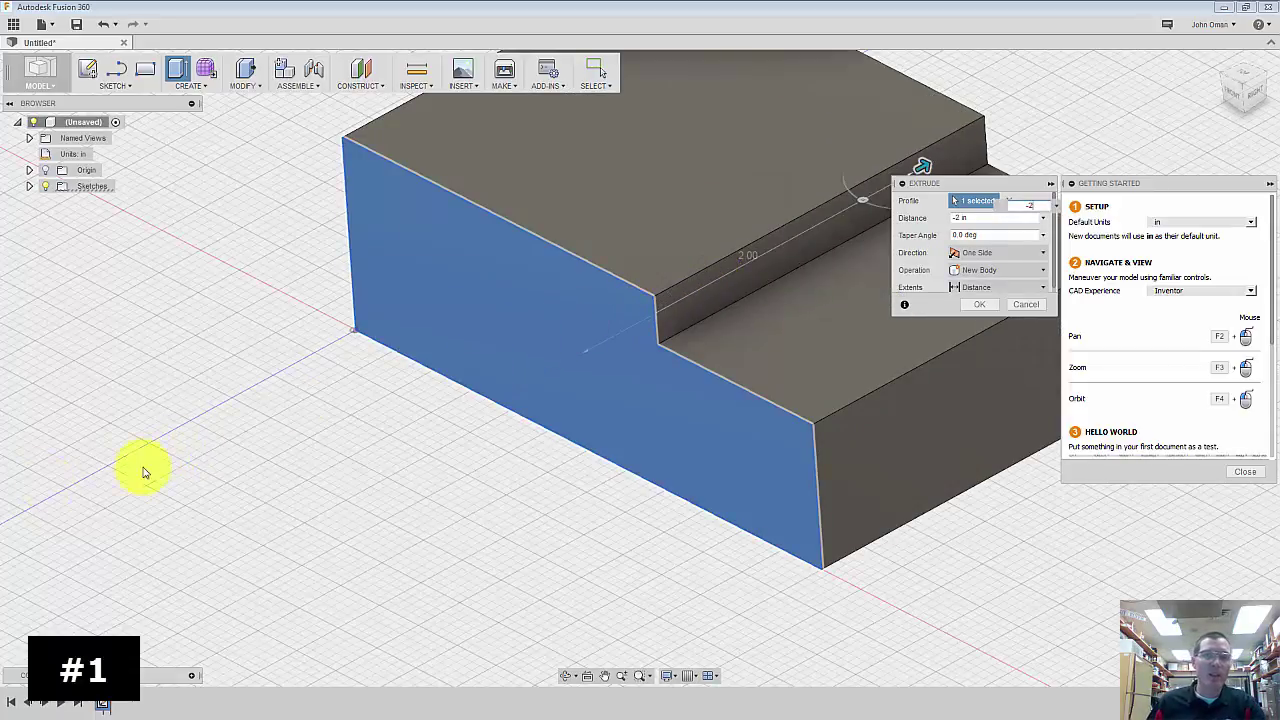
click(985, 304)
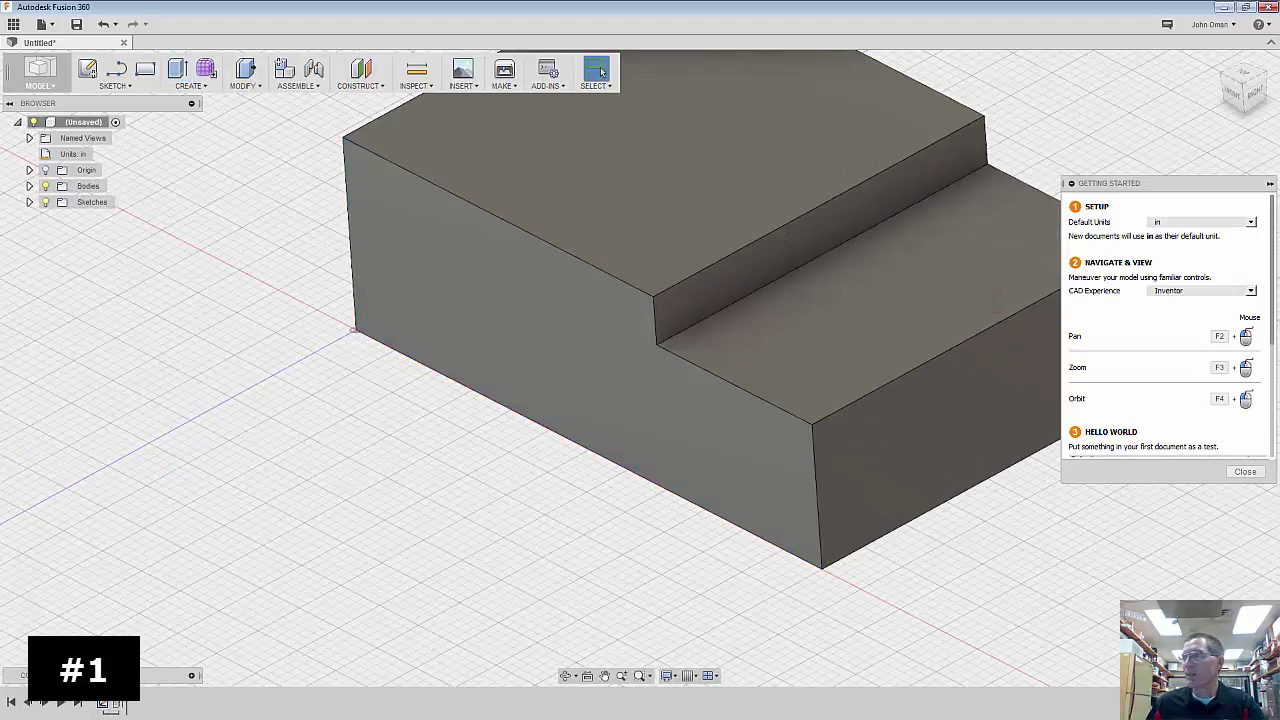
- Switch to the drawing PDF in the browser, compare the block with Problem #1, and return to Fusion 360
key(alt+Tab)
key(super+Up)
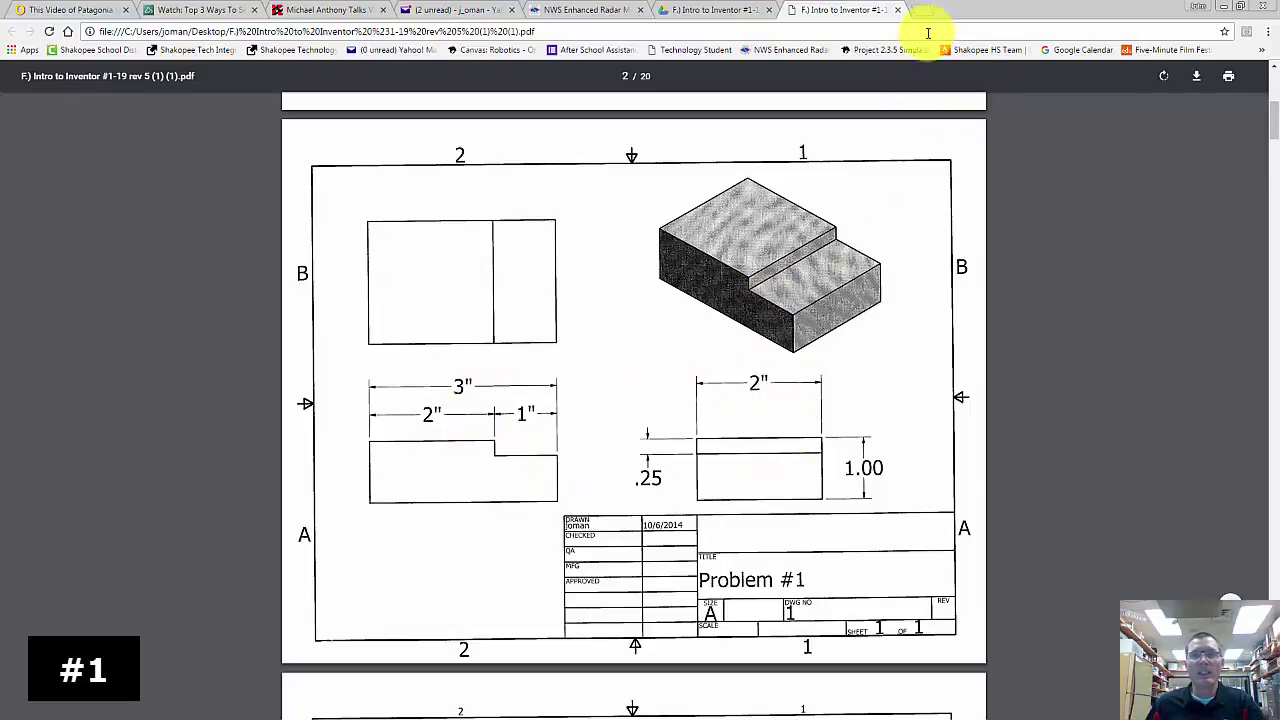
key(alt+Tab)
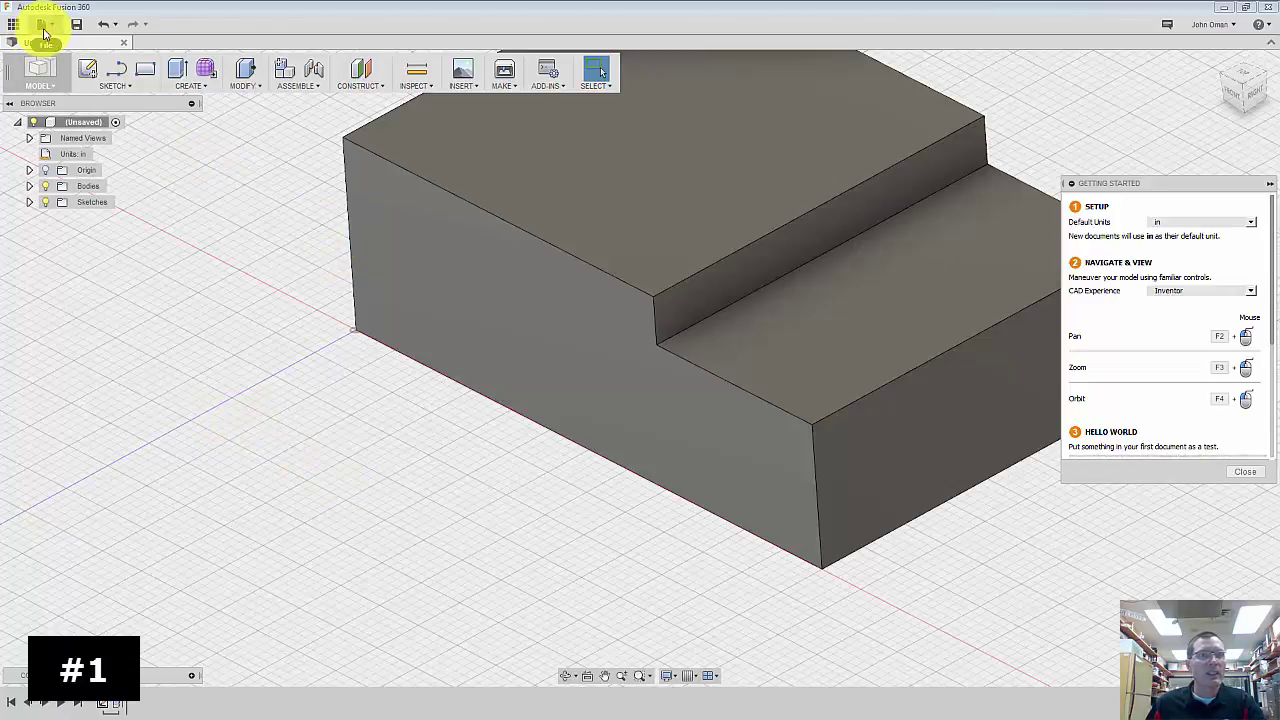
- Save the design to the first cloud project, named "Problem #1" followed by the author's surname
click(78, 25)
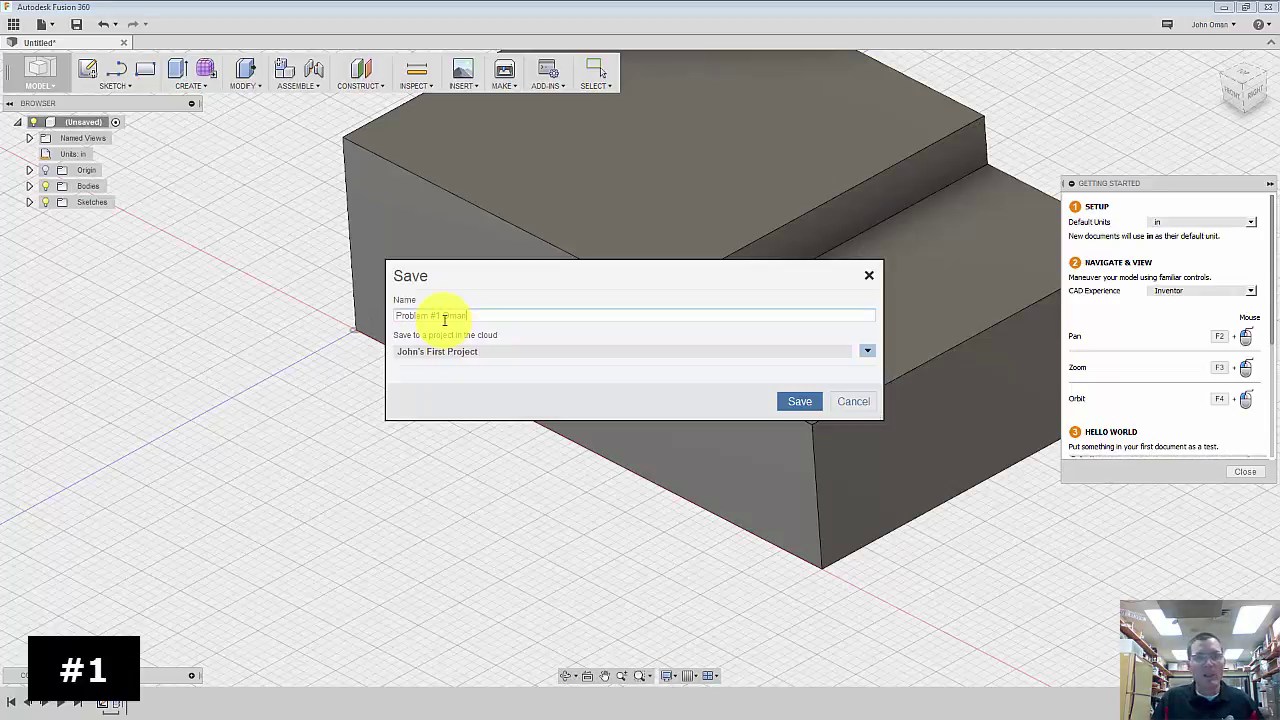
click(800, 401)
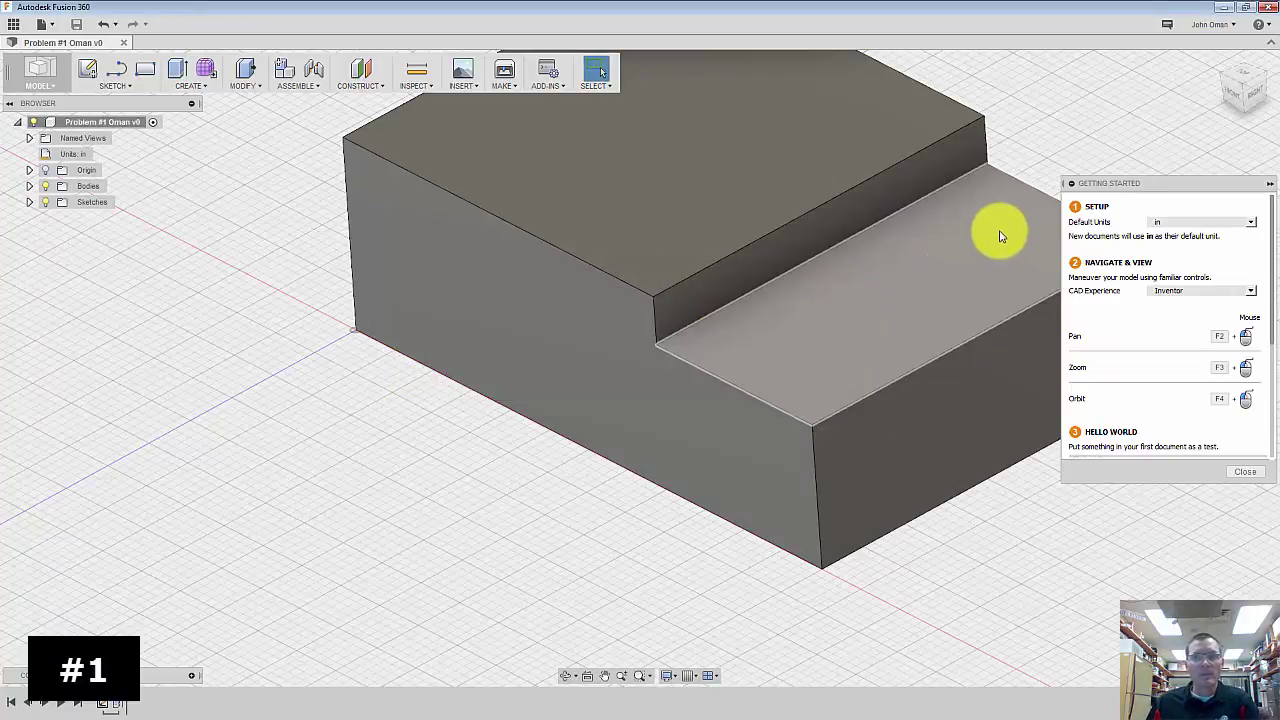
scroll(657, 314, down, 5)
scroll(851, 200, up, 2)
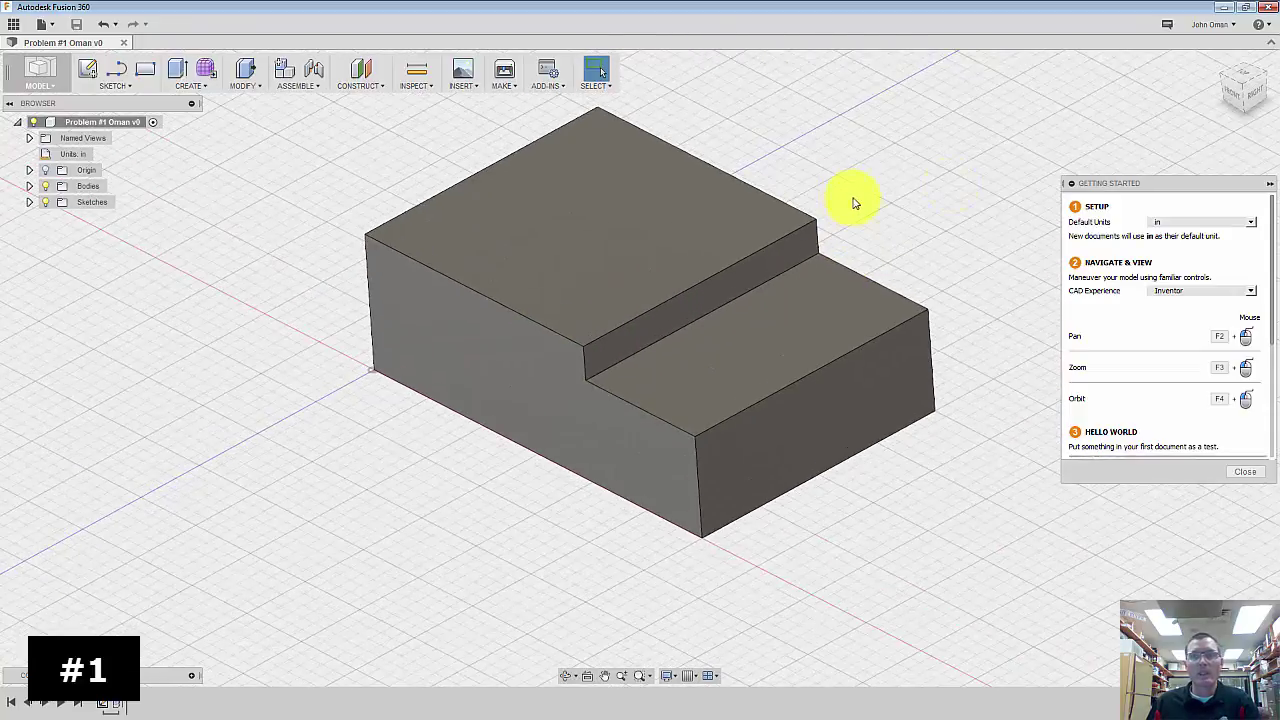
click(76, 24)
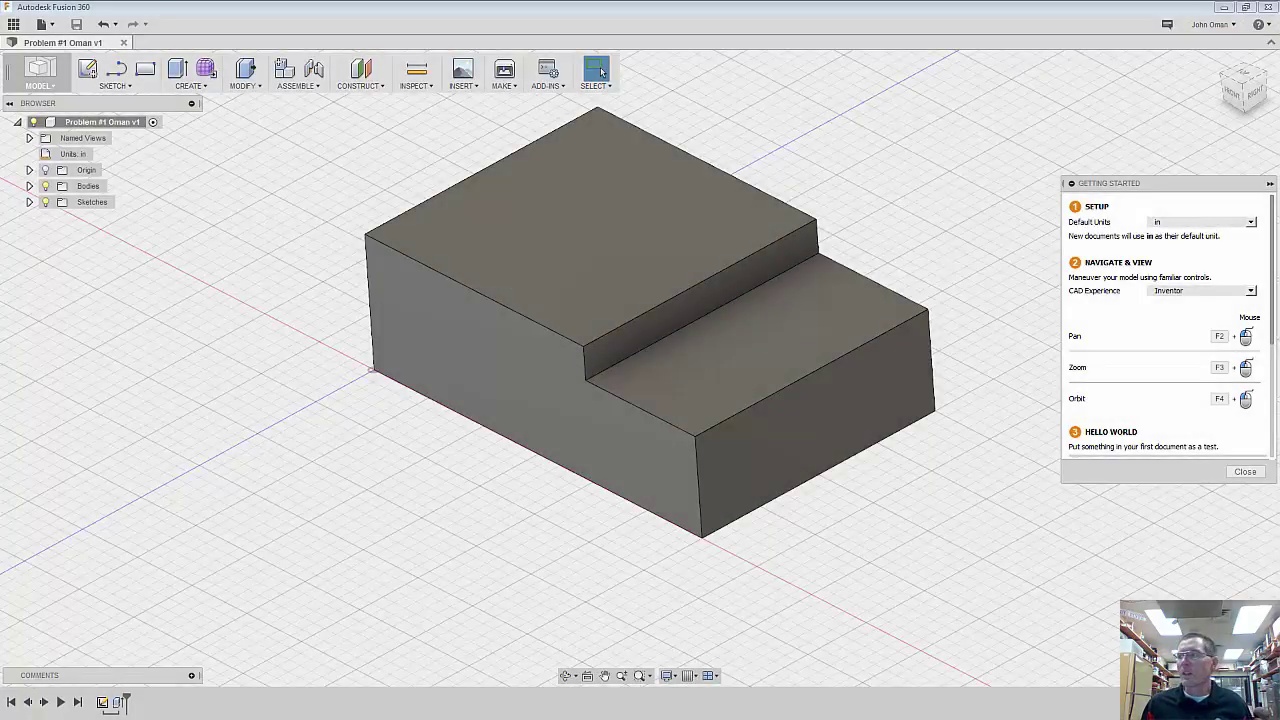
- Switch to the drawing PDF in the browser, examine the Problem #2 drawing on page 3, and return to Fusion 360
mouse_move(1270, 14)
mouse_down()
mouse_move(716, 18)
mouse_move(716, 1)
mouse_up()
scroll(624, 224, down, 4)
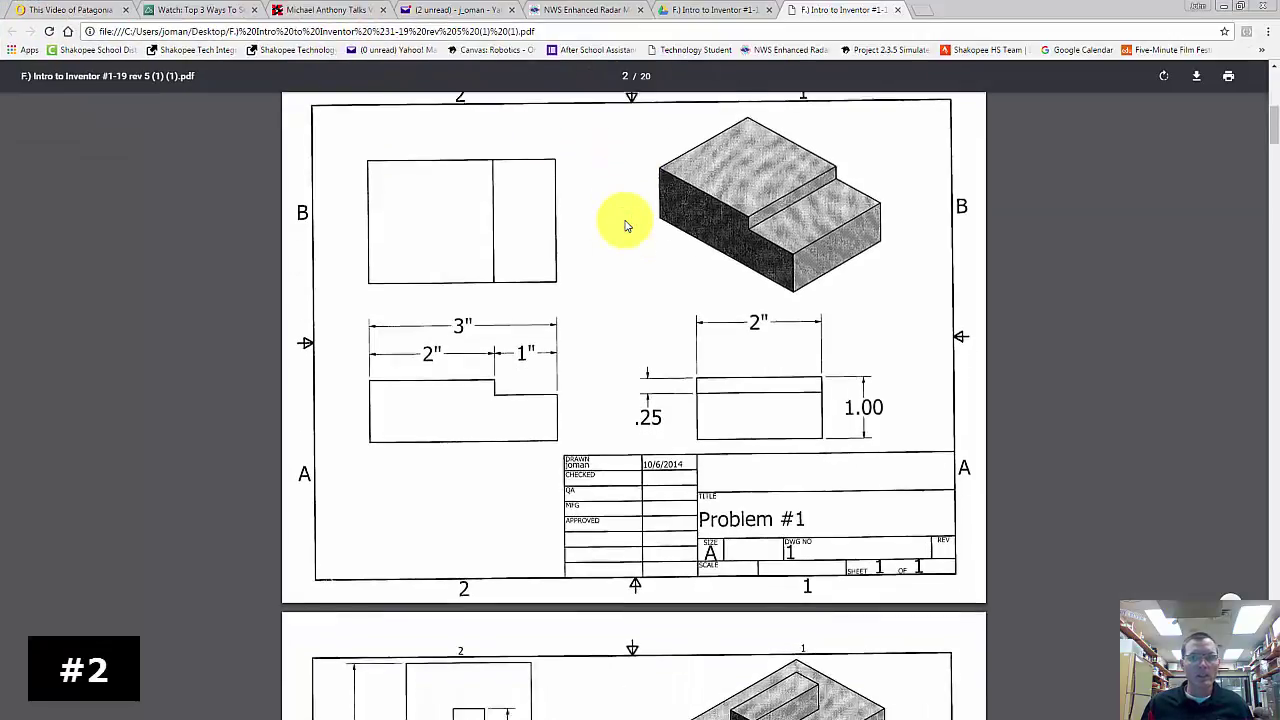
scroll(624, 228, down, 2)
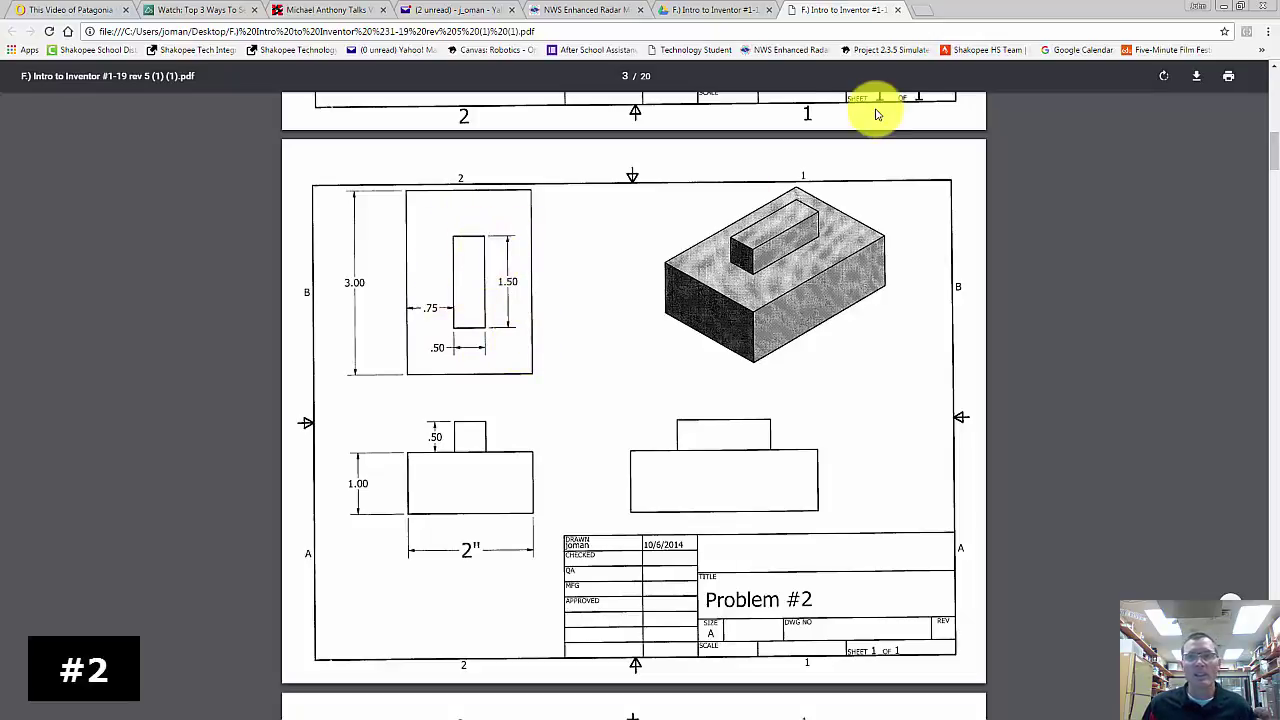
double_click(966, 14)
click(600, 66)
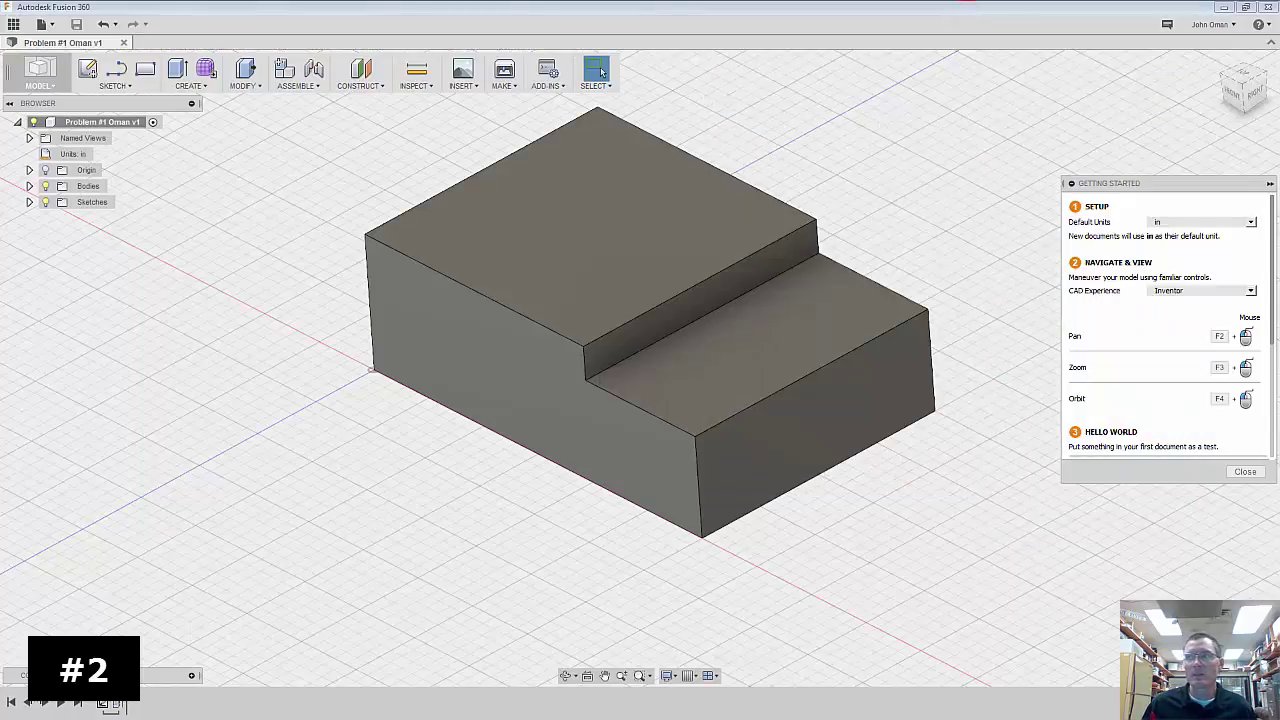
- Create a new empty design alongside the open Problem #1 file and make it the active document
click(50, 26)
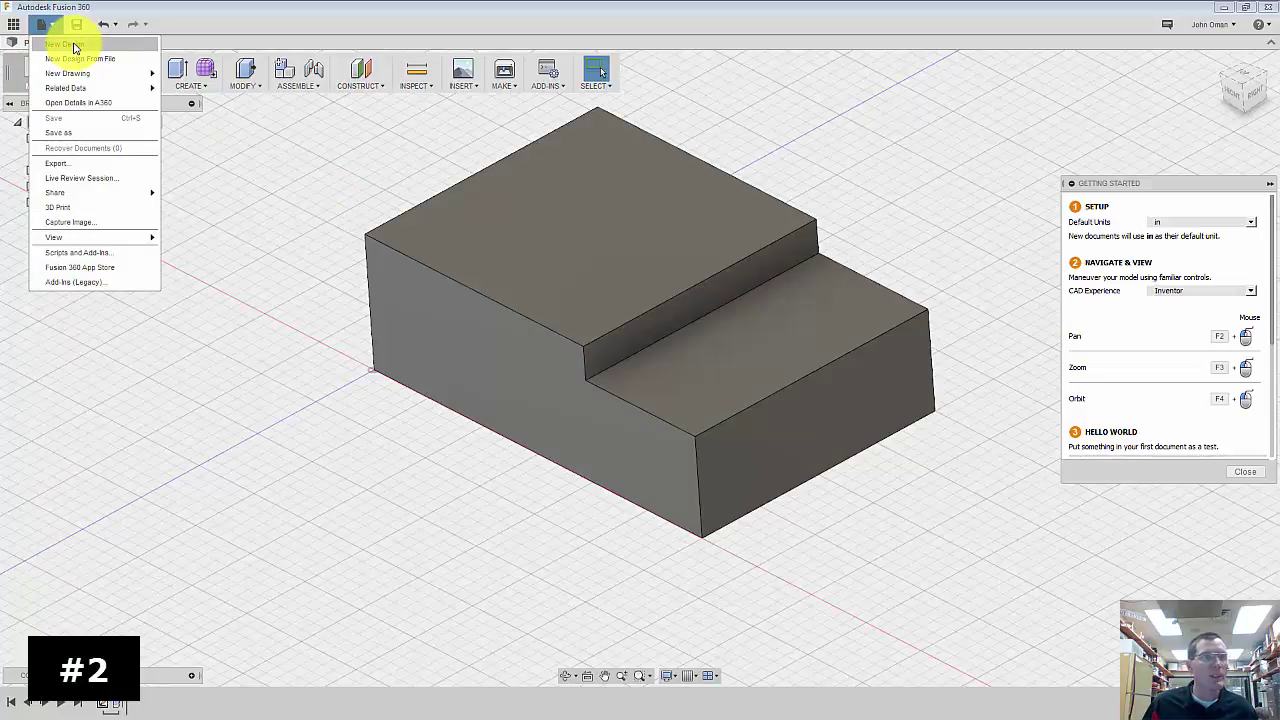
click(73, 45)
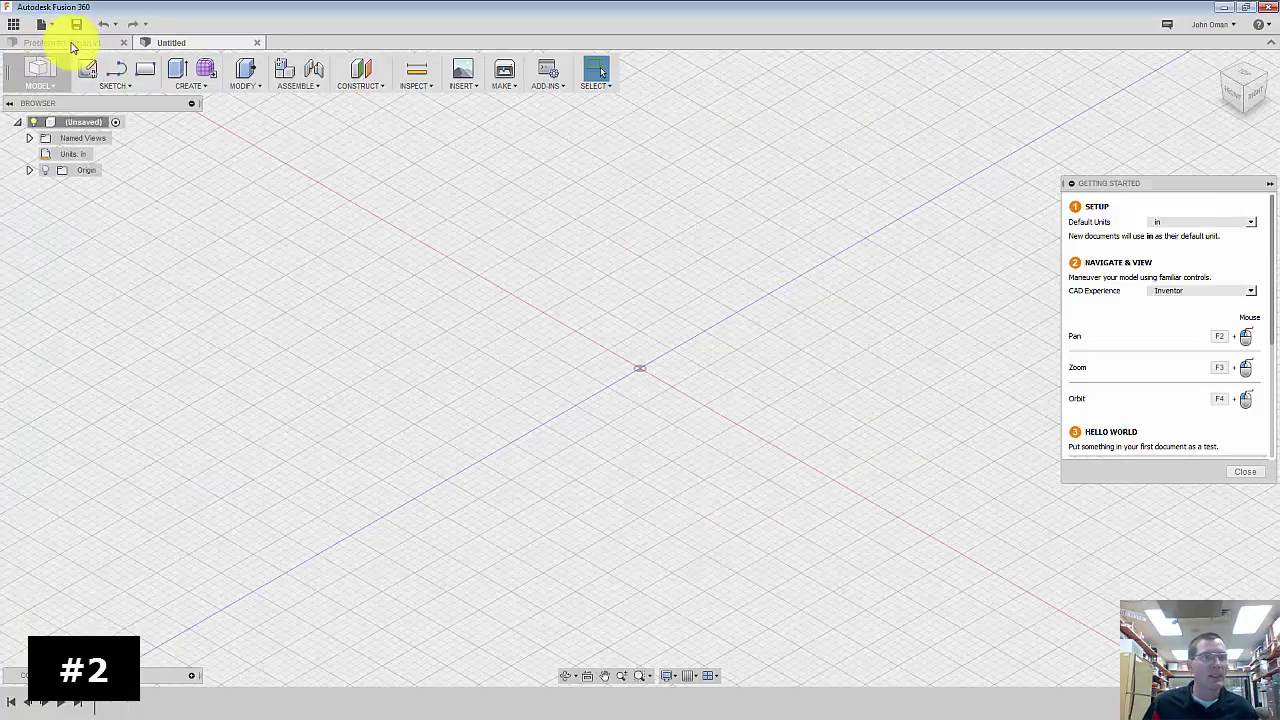
click(70, 43)
click(158, 41)
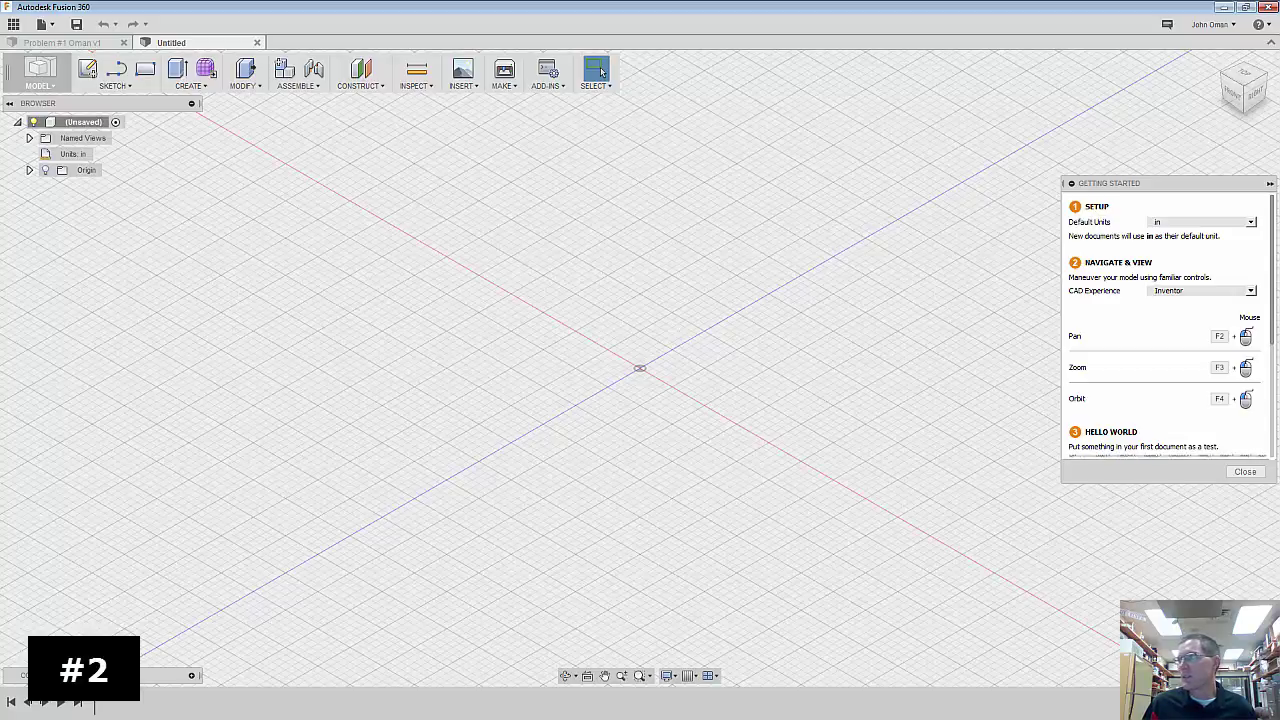
- Check the Problem #2 drawing in the browser again for the block's base dimensions, and return to the empty Fusion 360 design
key(alt+Tab)
drag(923, 206, 694, 8)
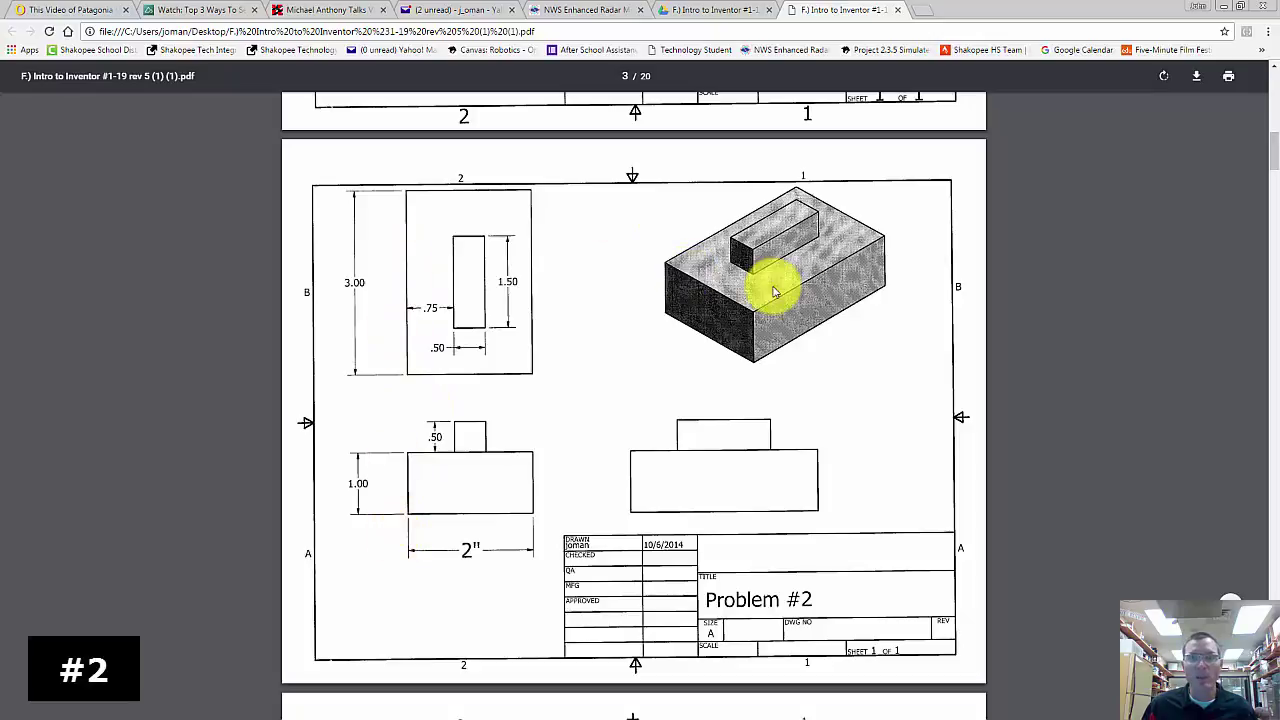
click(963, 8)
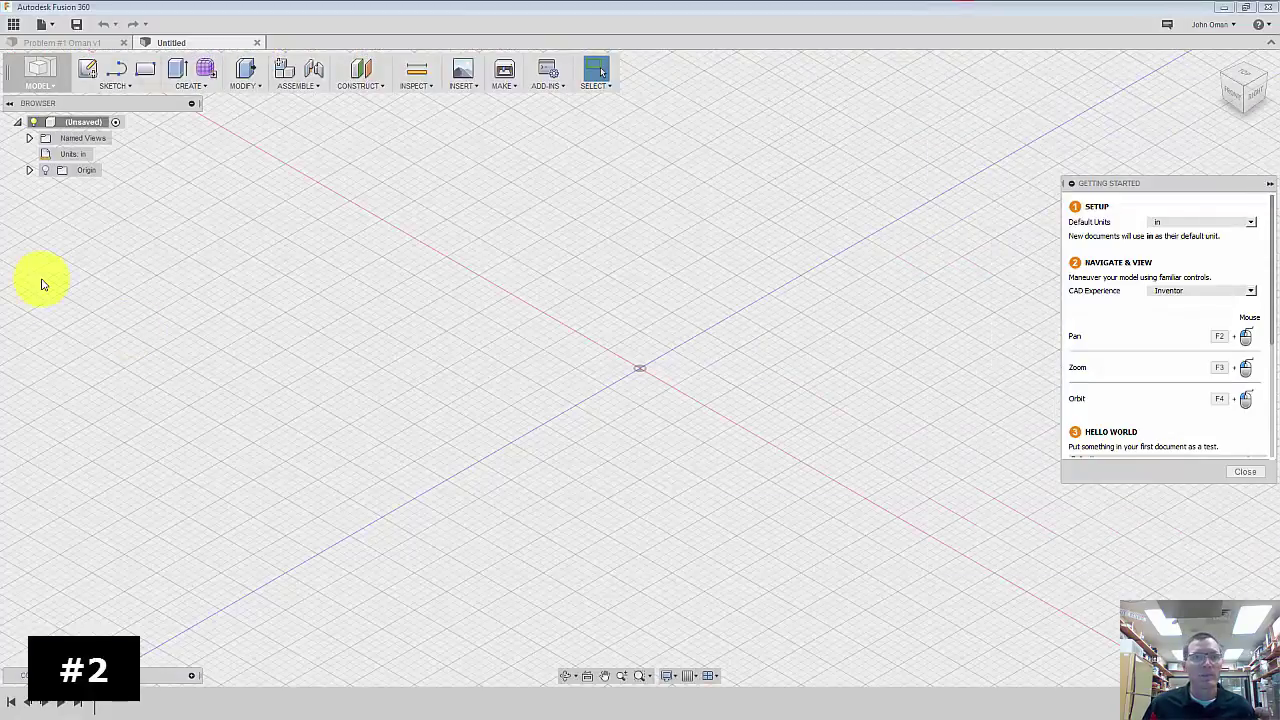
- Create a sketch on the top origin plane and draw a 2 in horizontal line from the origin along the positive red axis
click(97, 70)
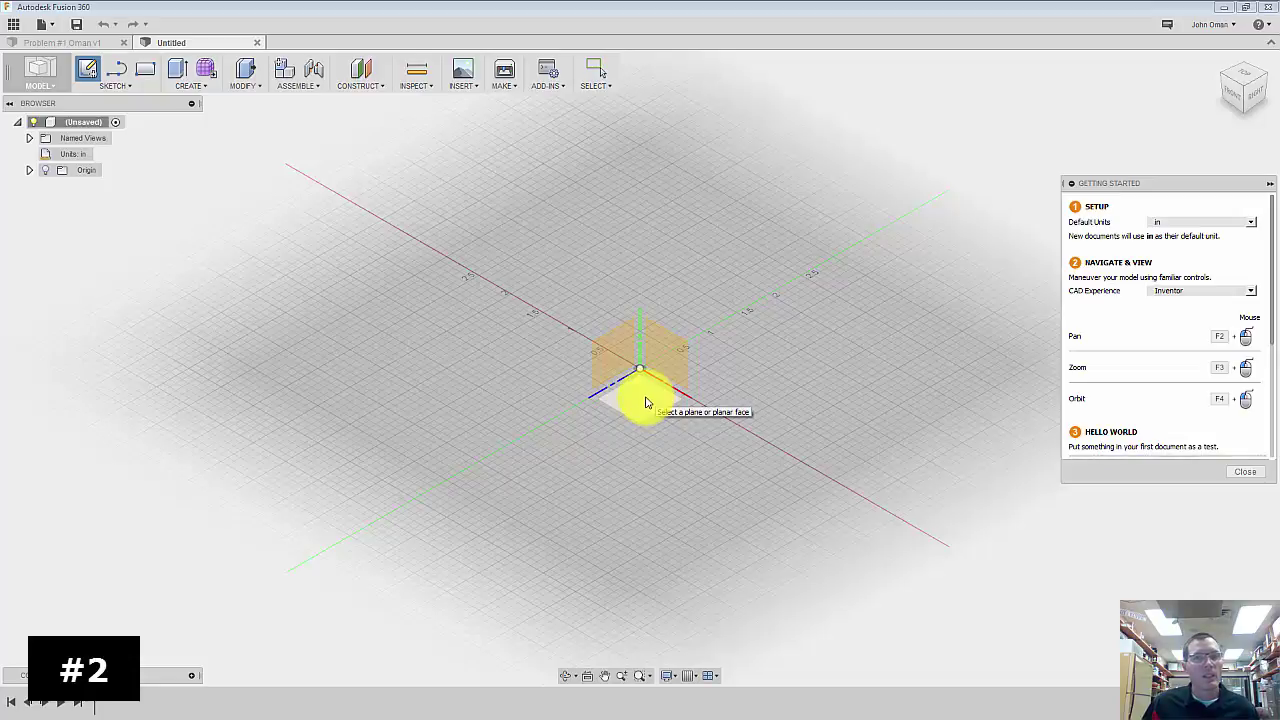
click(645, 402)
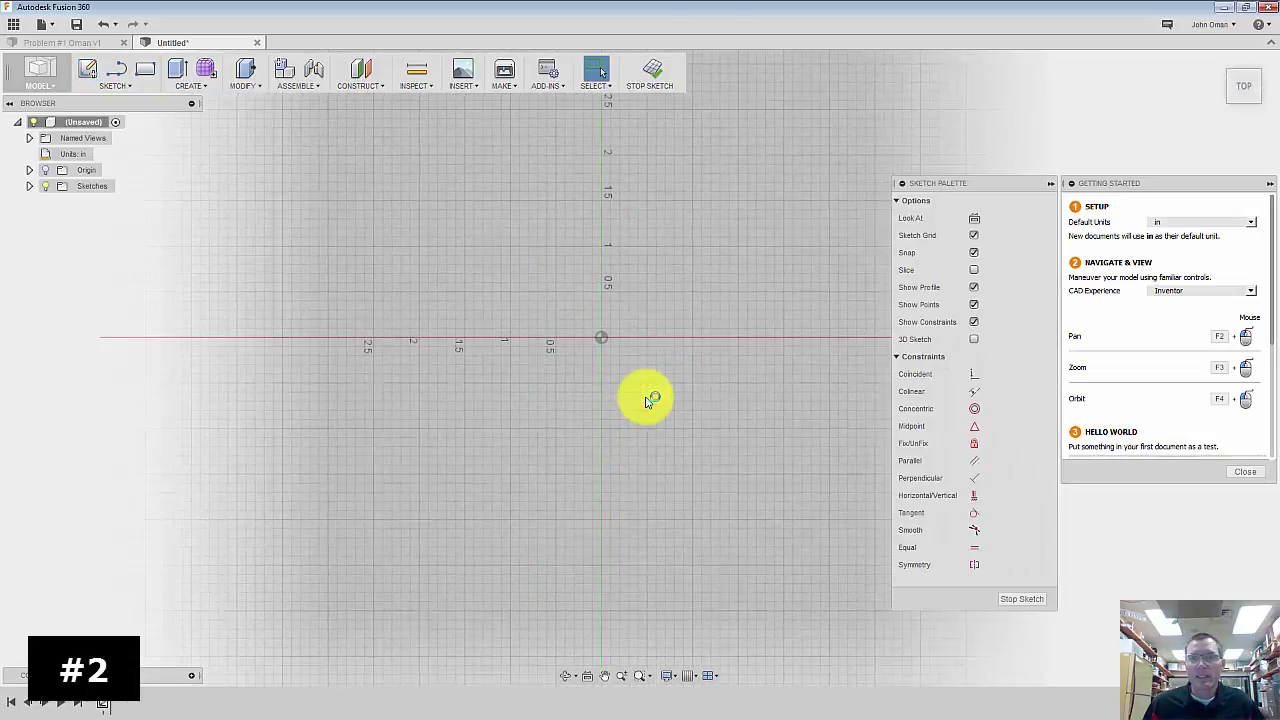
click(118, 71)
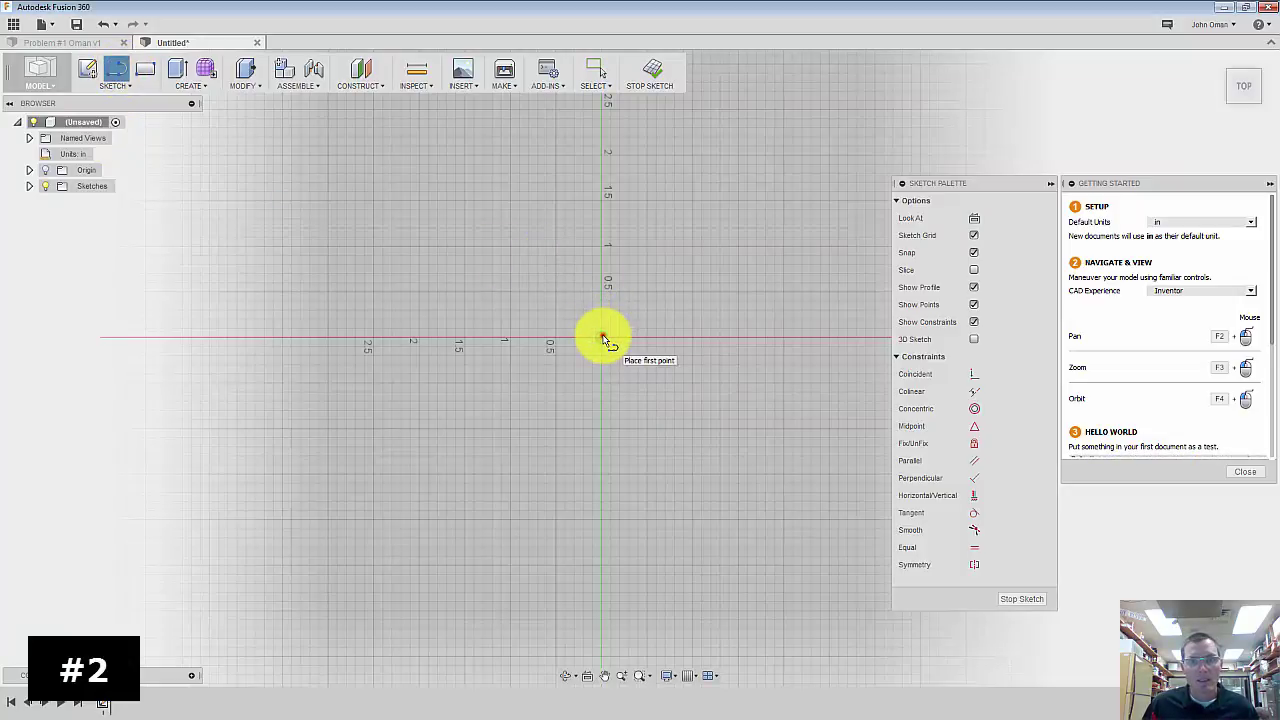
click(603, 340)
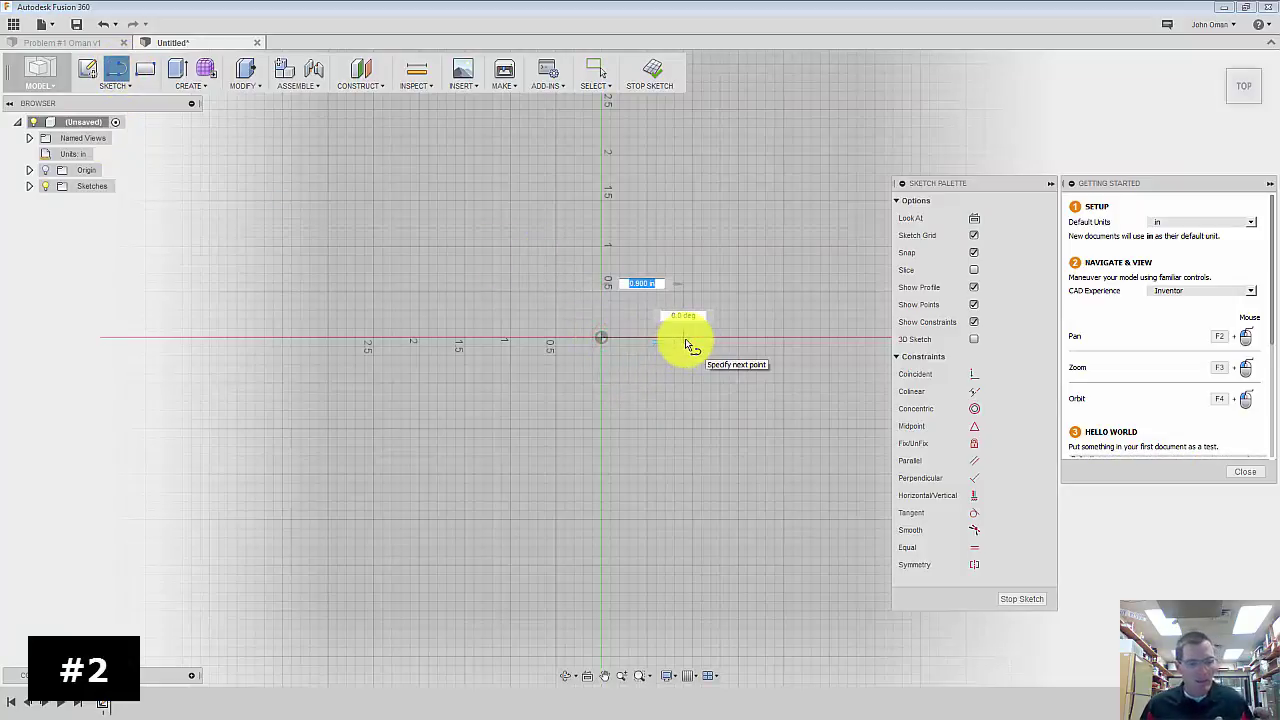
key(Return)
key(Escape)
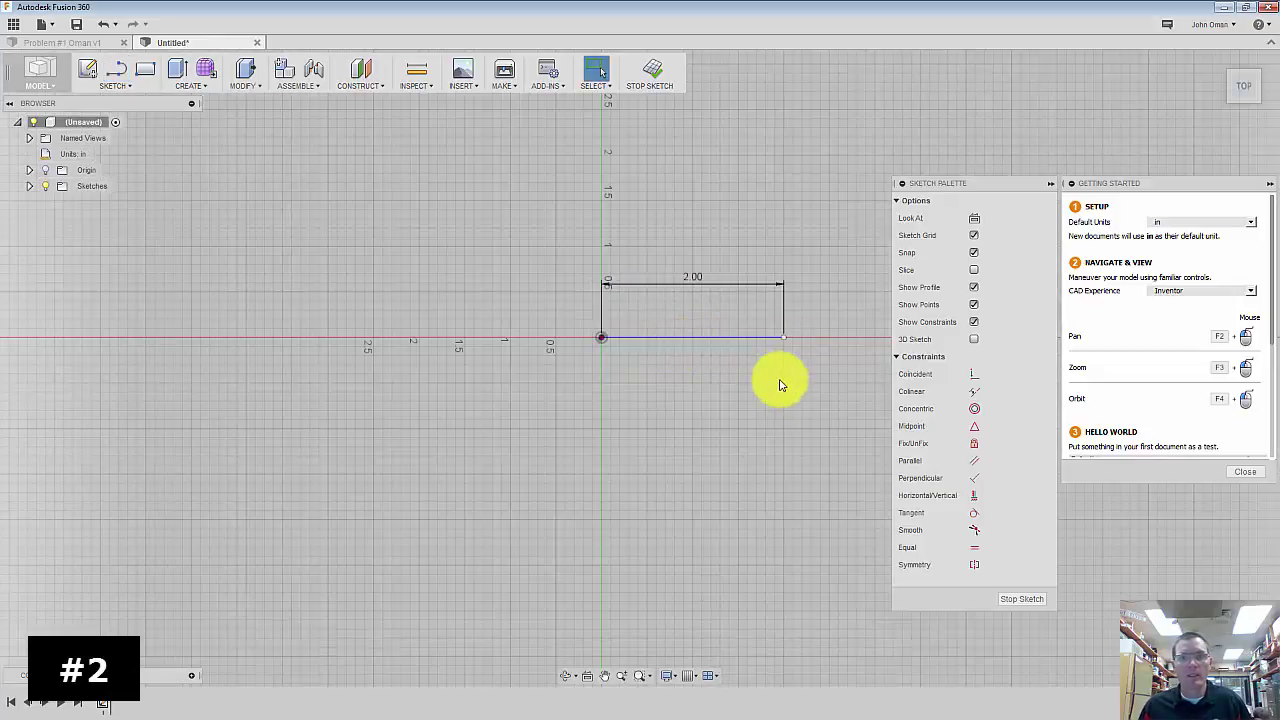
- Add a 3 in vertical line upward at 90 degrees from the free end of the 2 in line
click(118, 69)
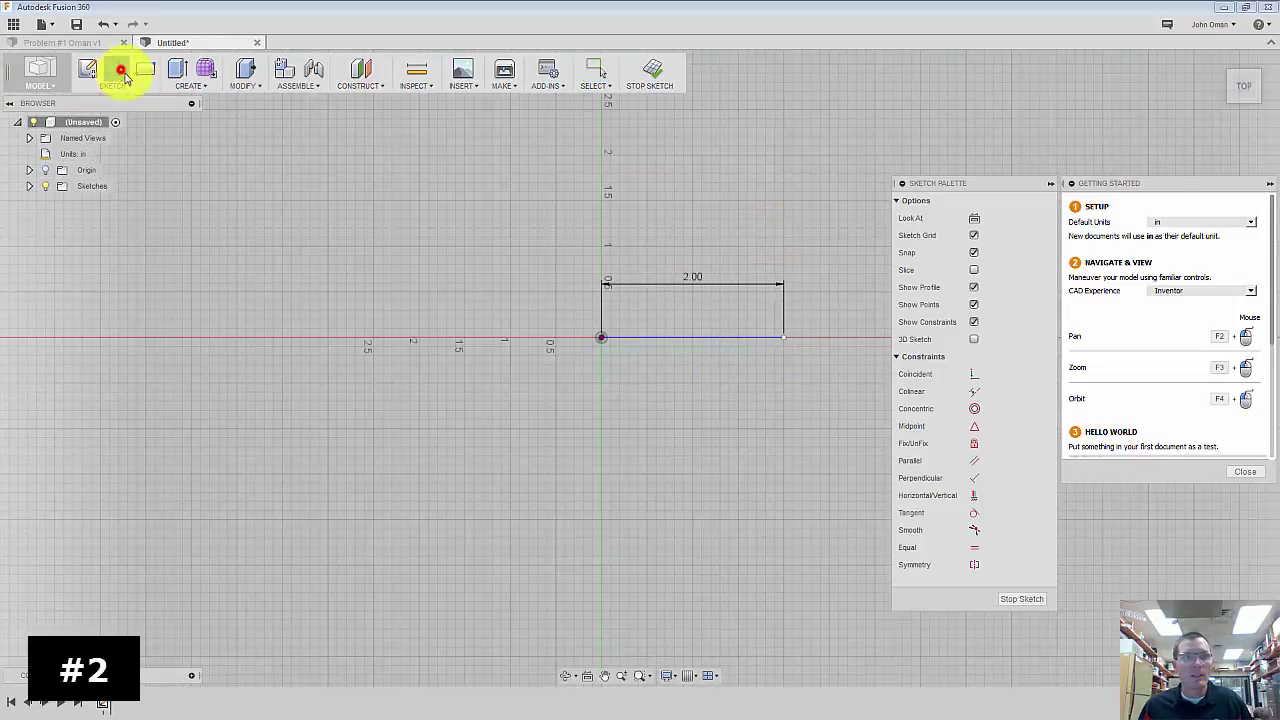
click(783, 337)
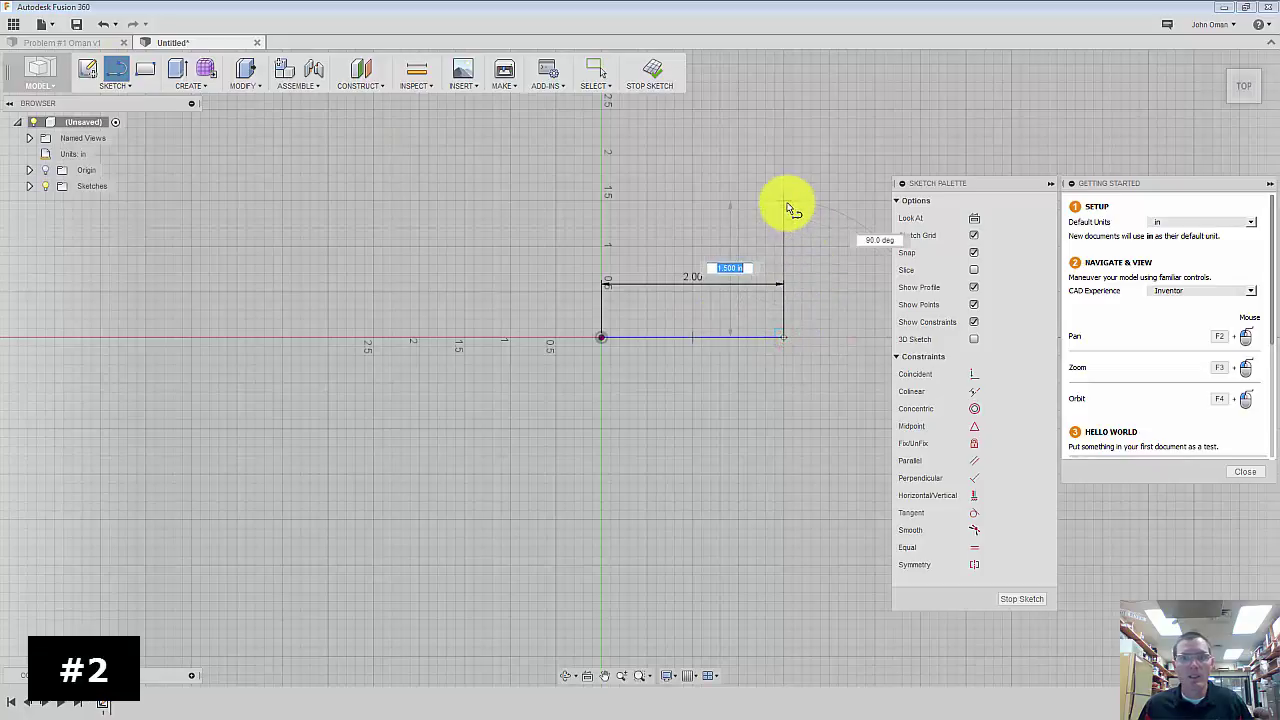
text(3)
key(Tab)
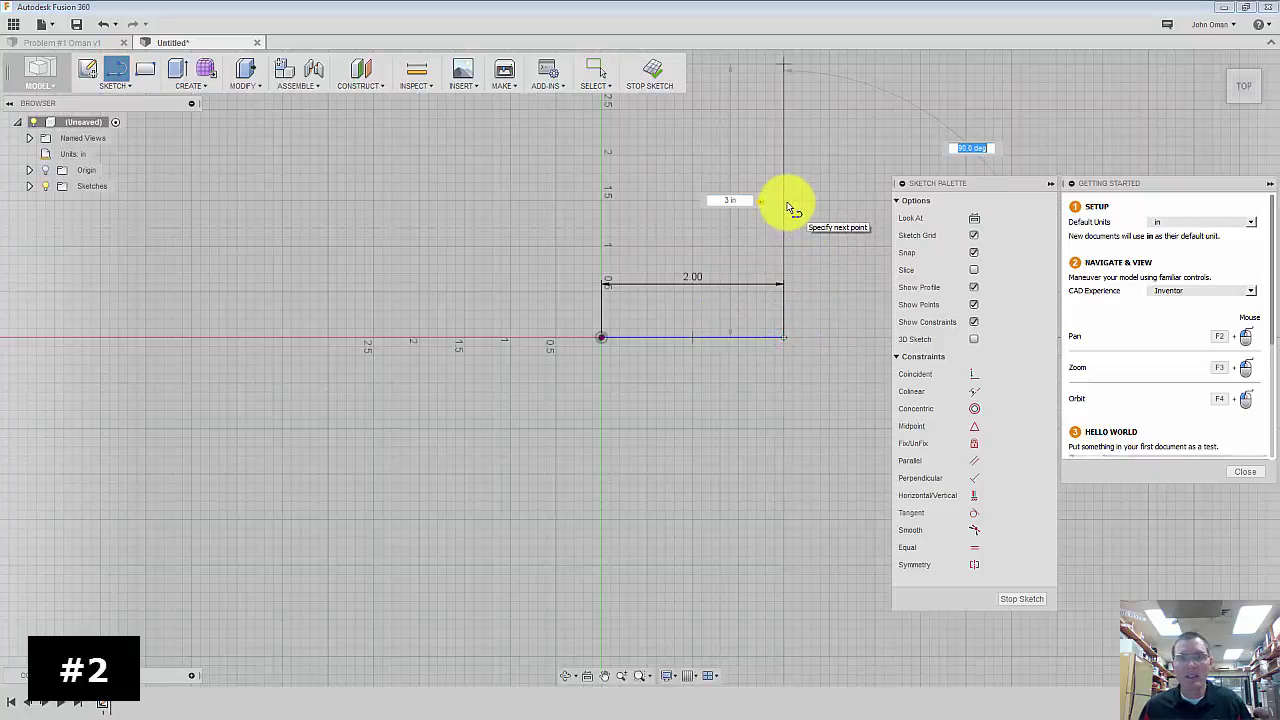
key(Return)
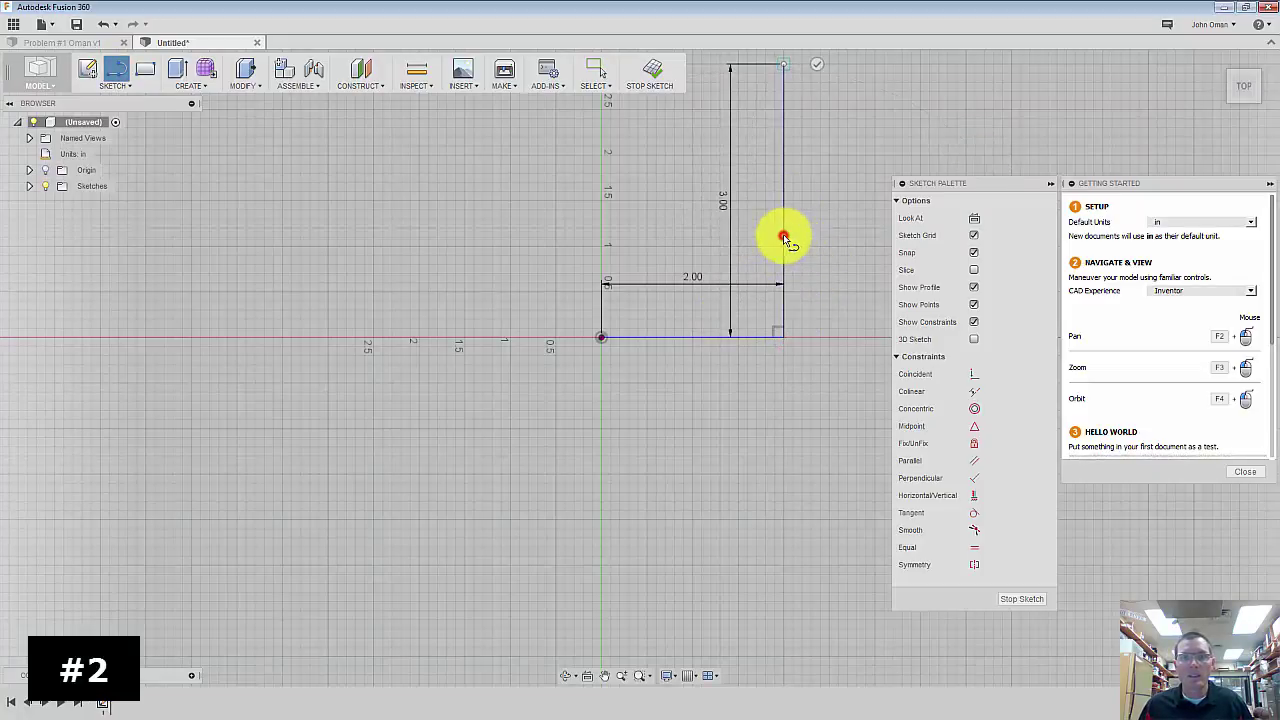
scroll(785, 245, down, 2)
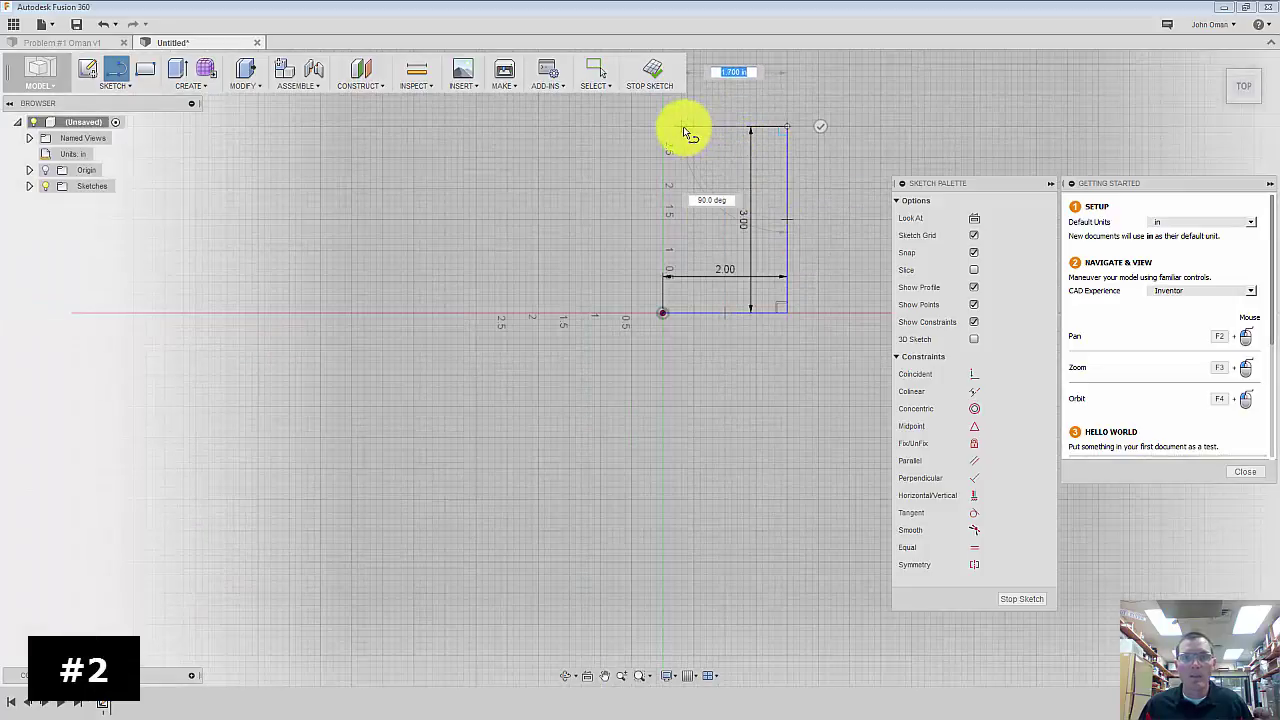
- Close the 2 by 3 in rectangle back to the origin and extrude it 1 in upward as a new body
click(665, 128)
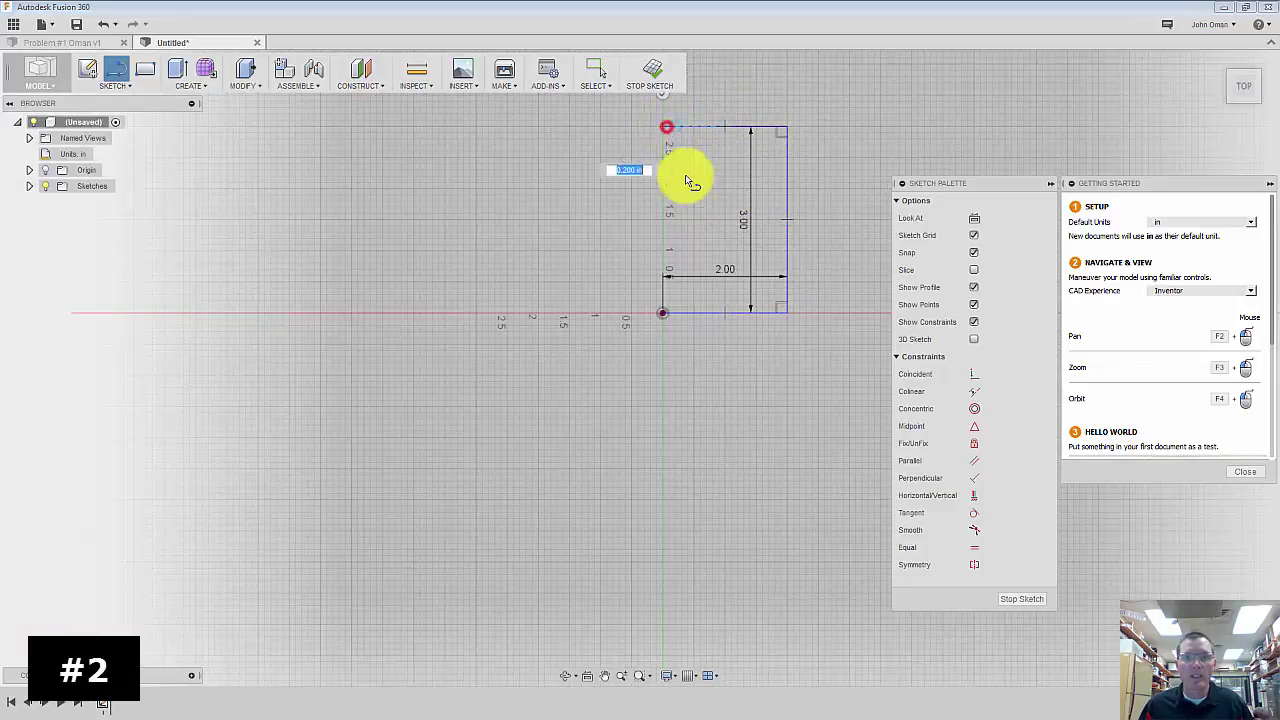
click(662, 313)
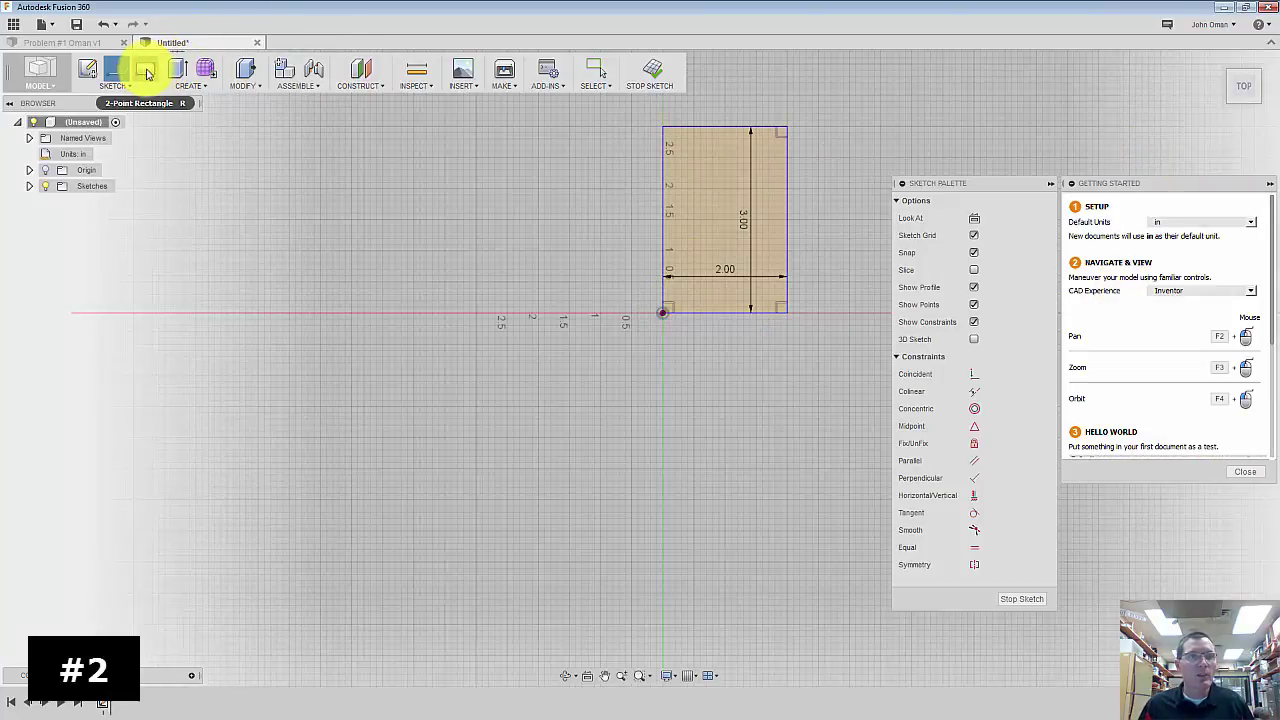
click(176, 68)
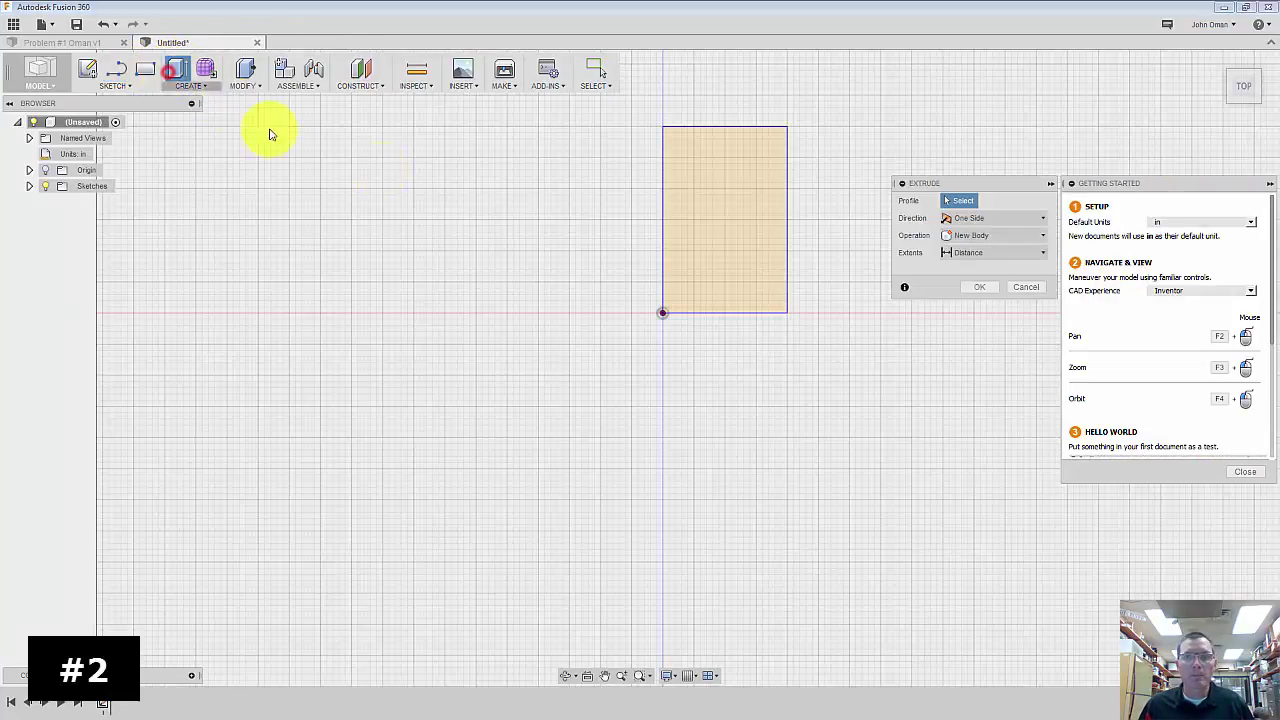
click(697, 220)
click(1222, 68)
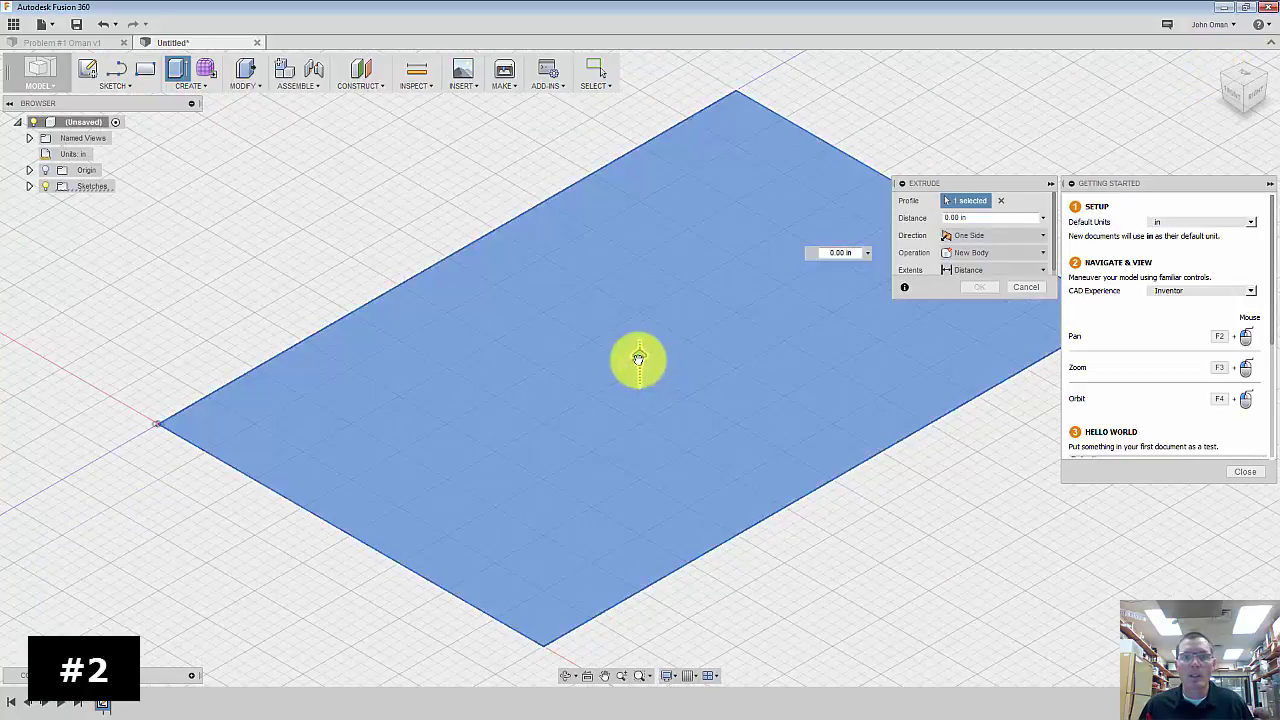
drag(638, 357, 641, 228)
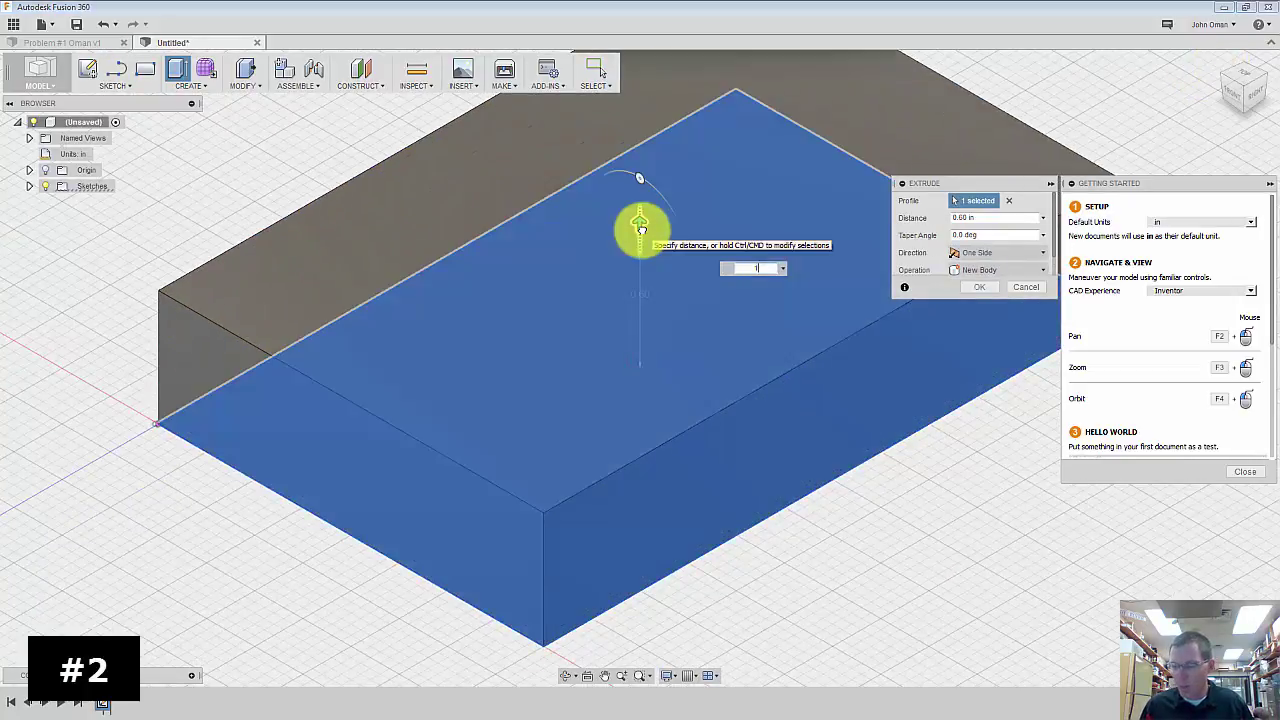
key(Return)
scroll(698, 364, up, 5)
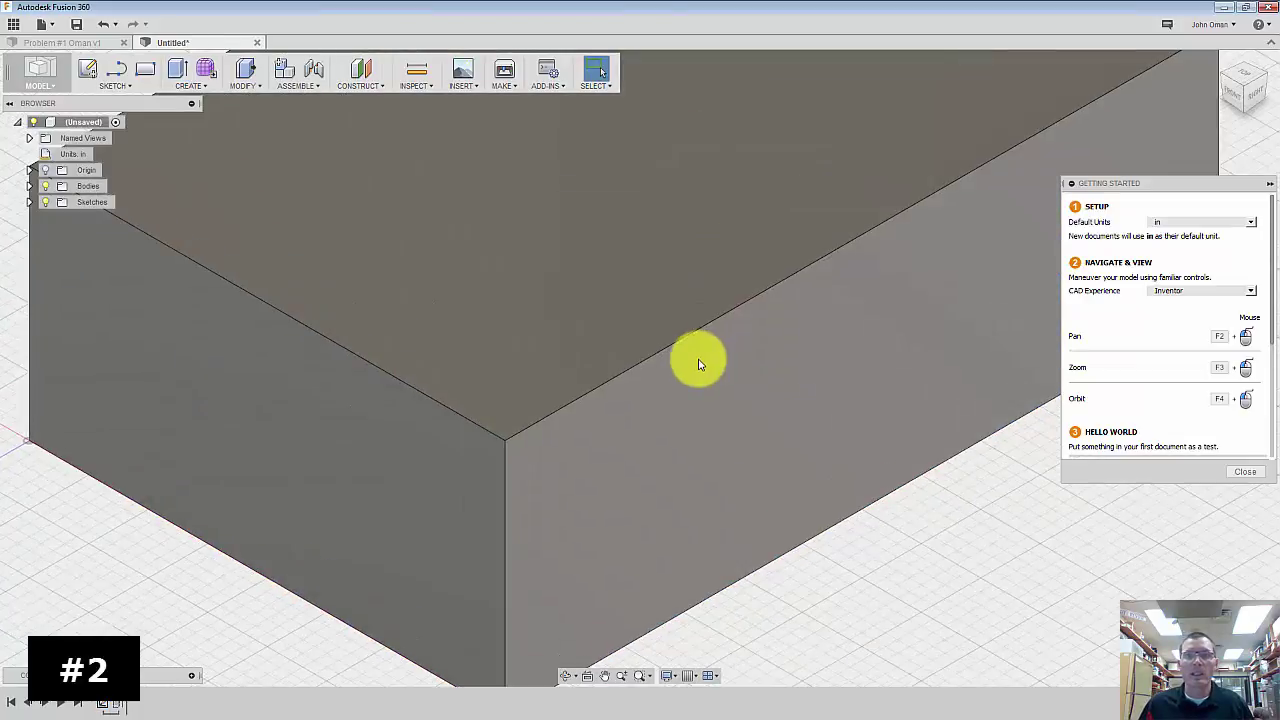
scroll(698, 364, down, 5)
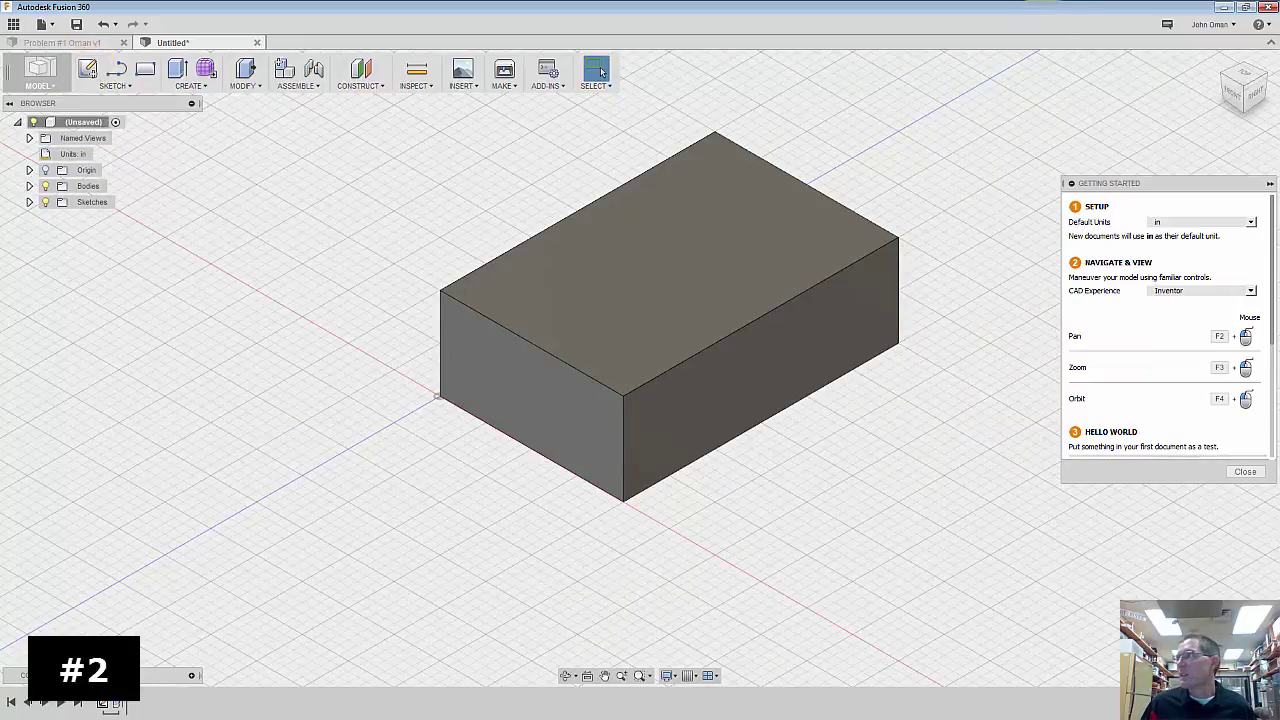
- Check the drawing, then sketch a two-point rectangle about 0.9 by 1.75 in inside the block's top face
key(alt+Tab)
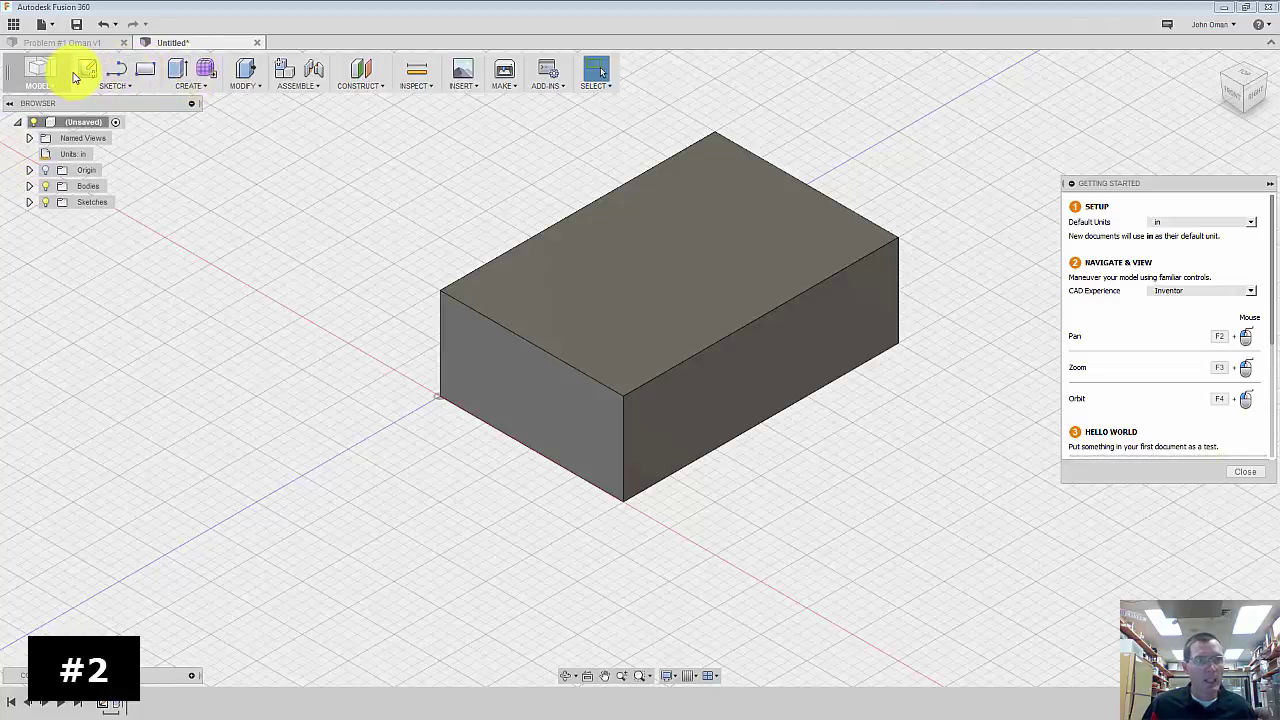
click(87, 73)
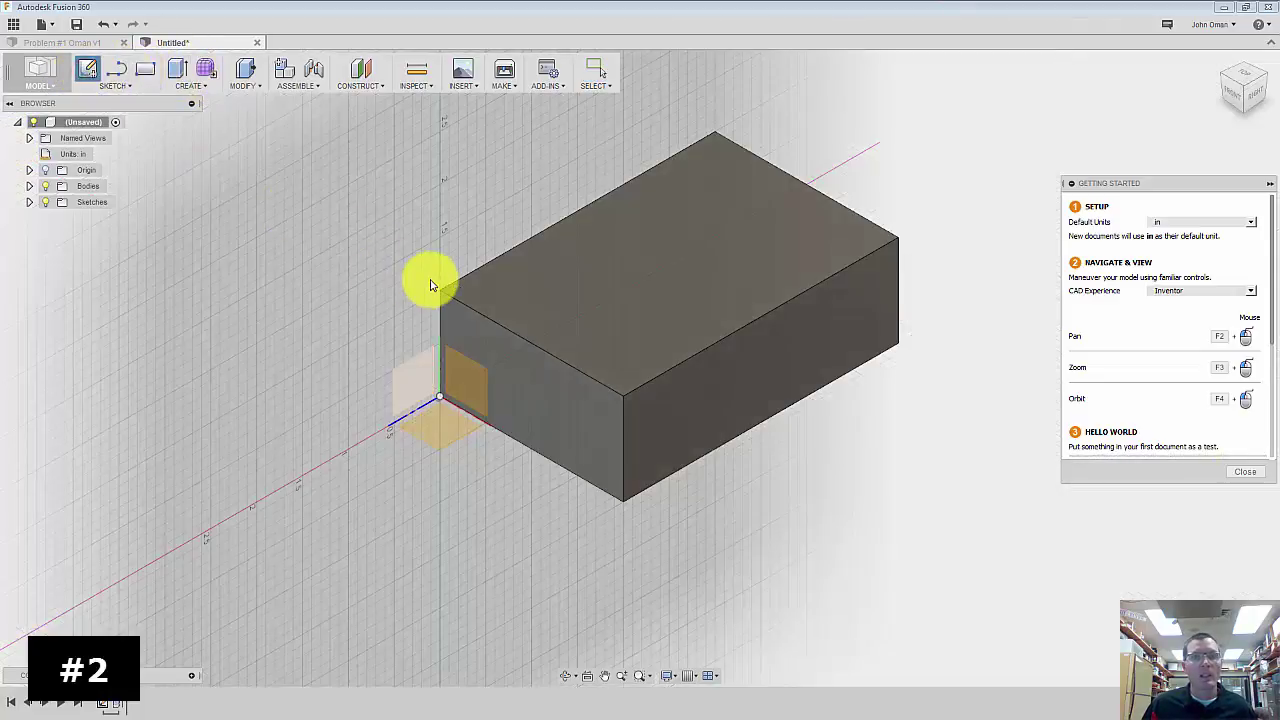
click(416, 390)
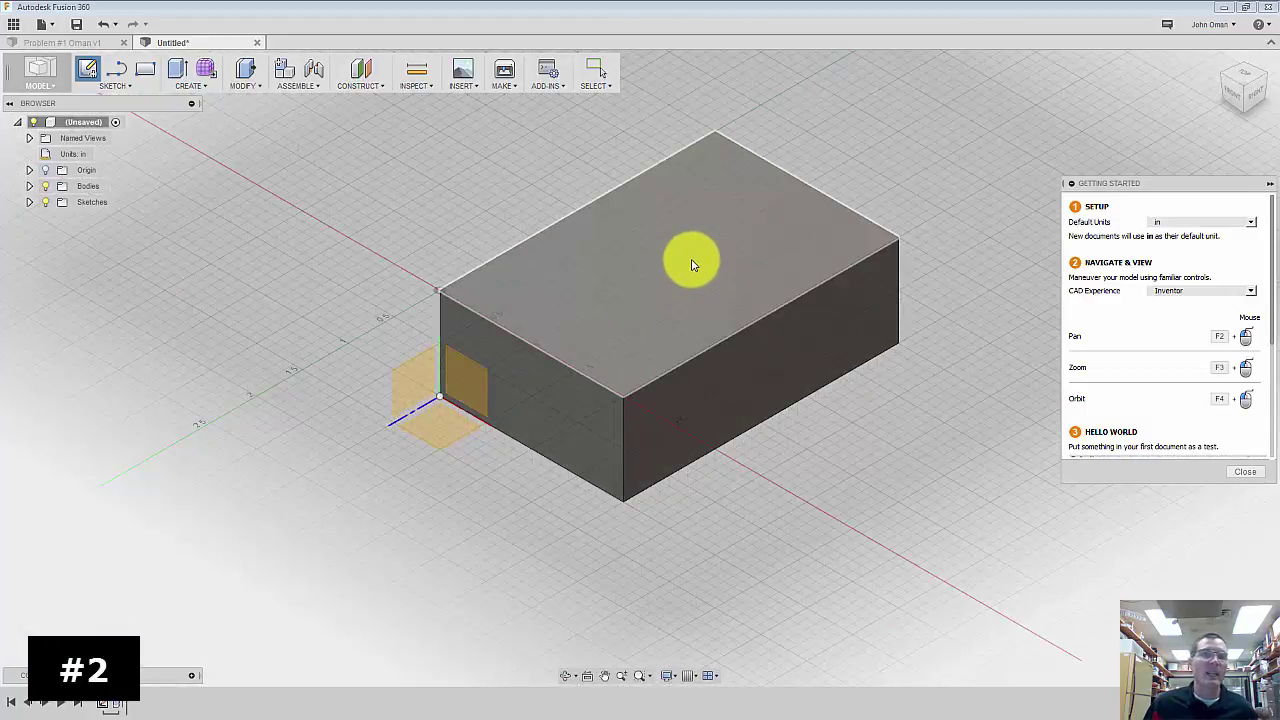
click(690, 262)
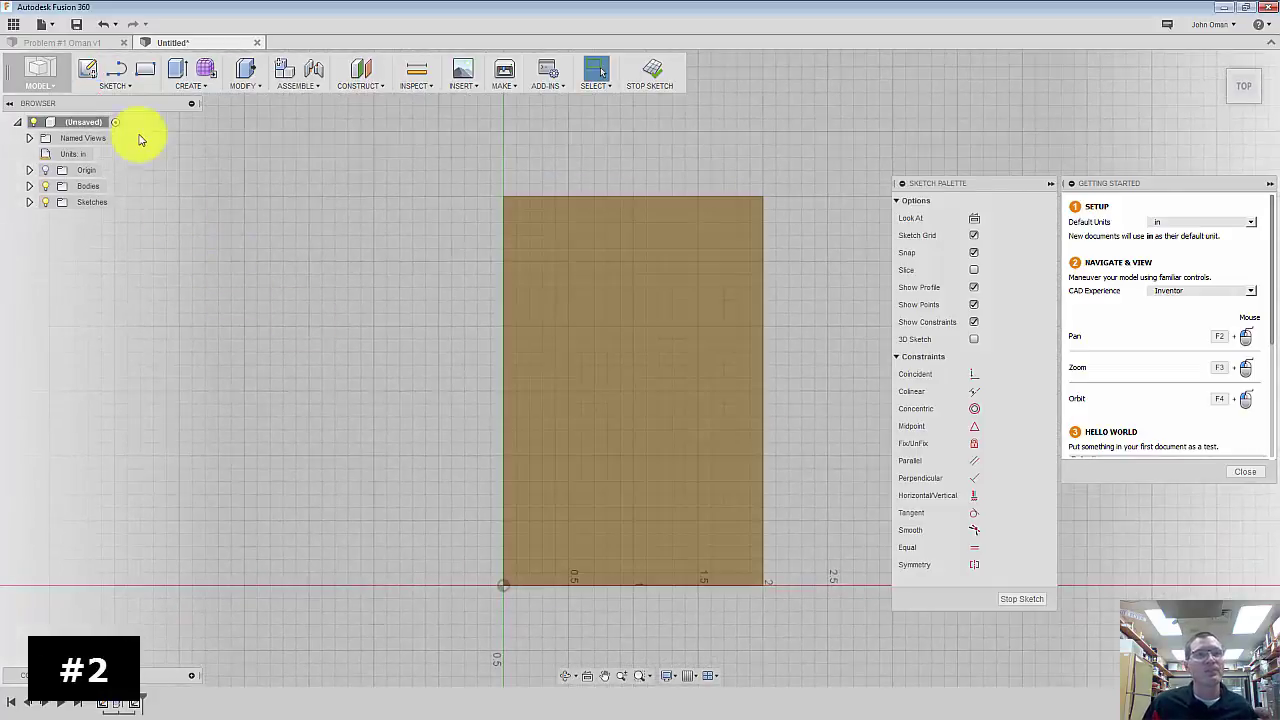
click(145, 73)
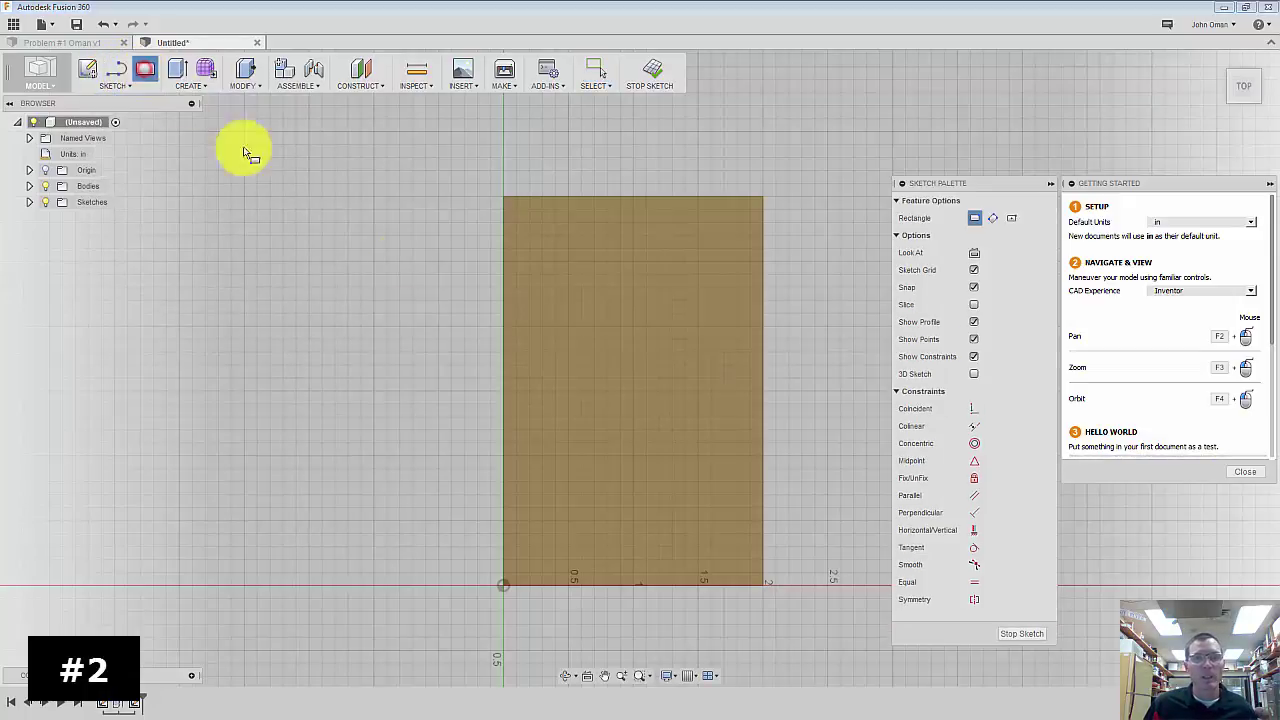
click(585, 286)
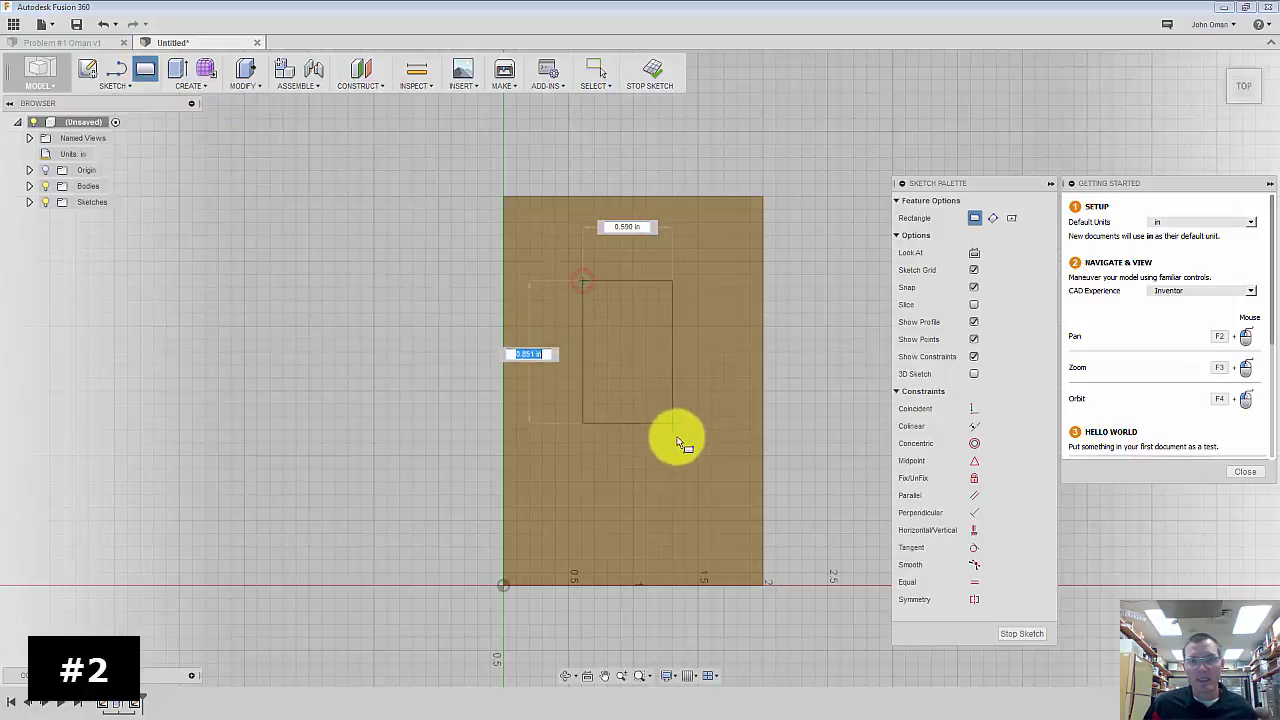
click(701, 515)
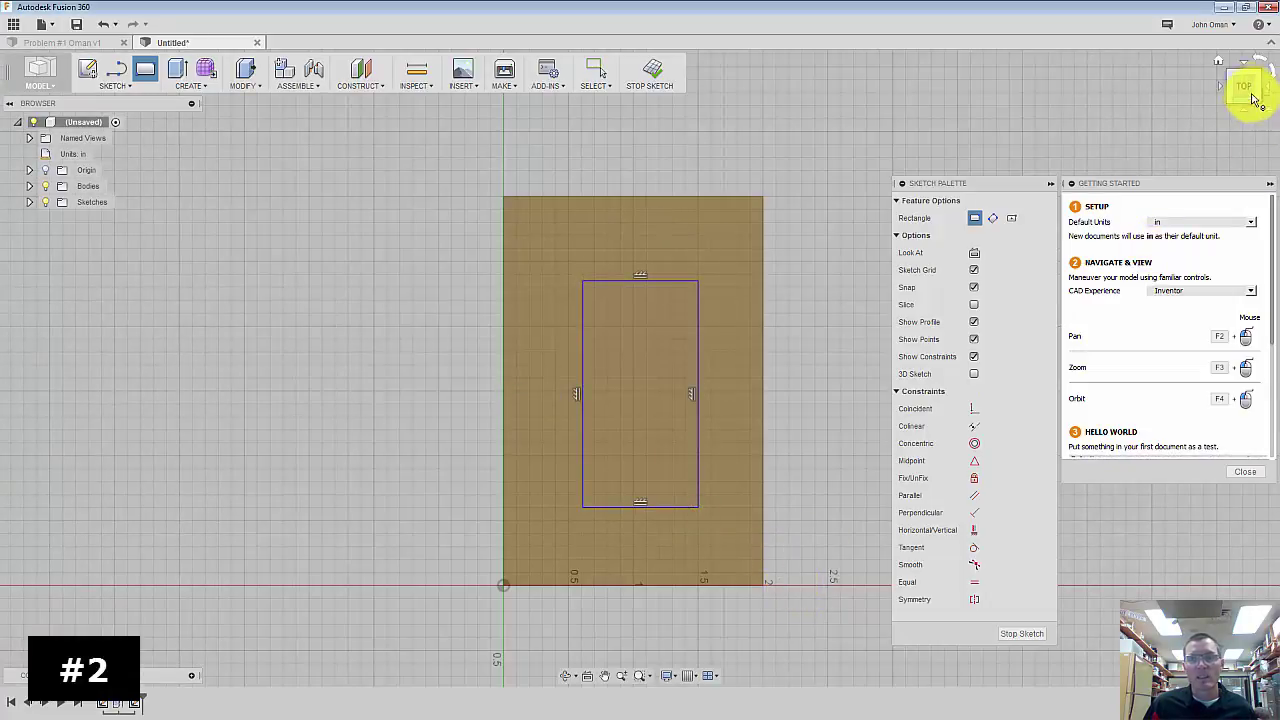
- Dimension the rectangle's front short side 0.75 in from the front edge of the block's top face
click(1221, 66)
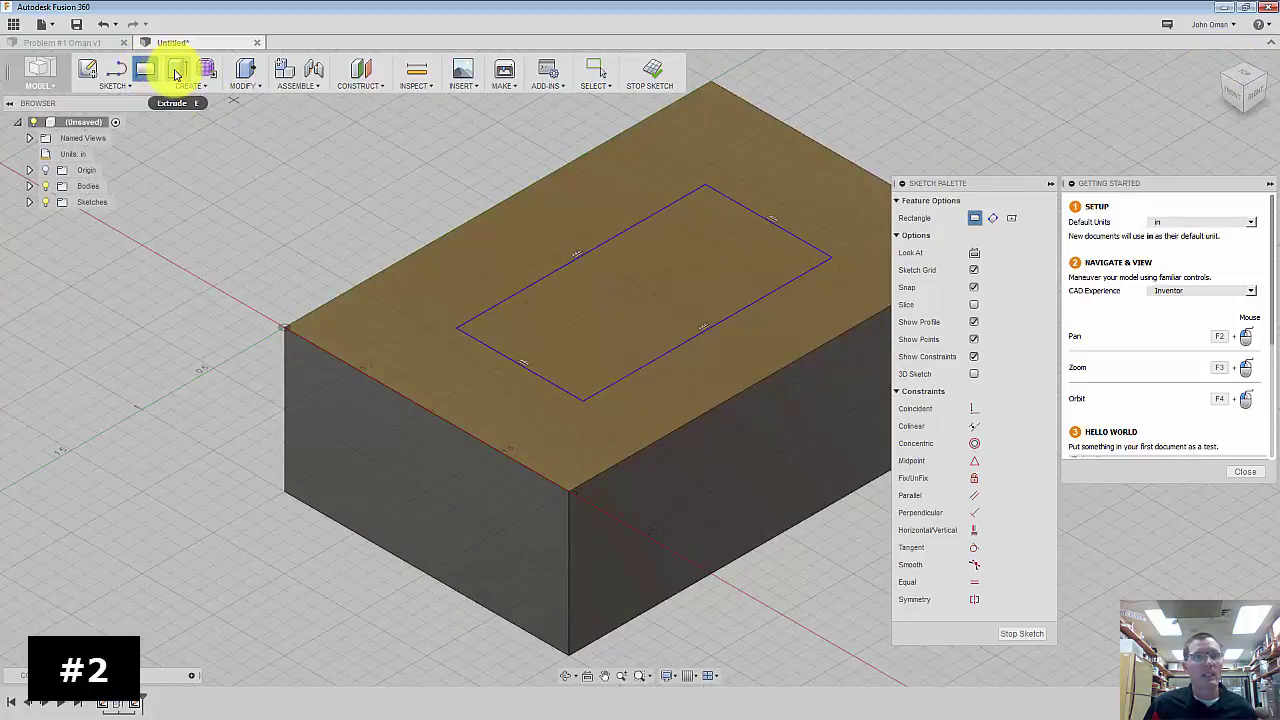
click(126, 86)
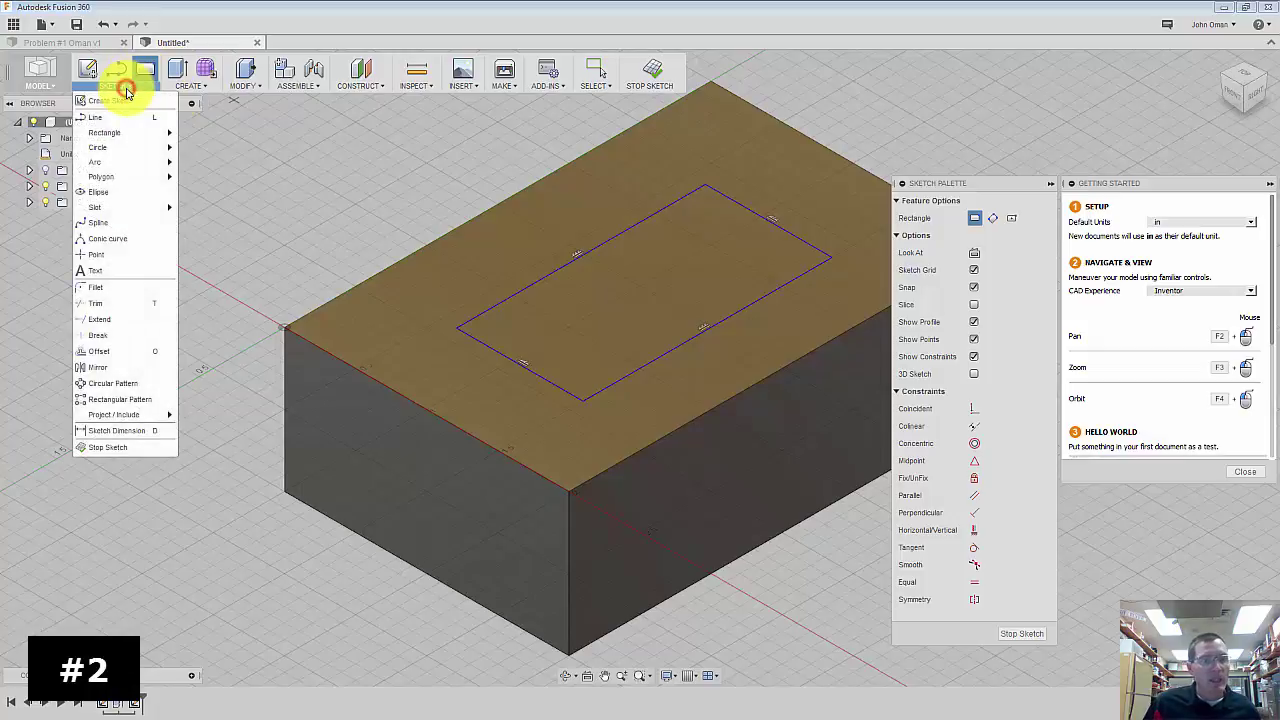
click(133, 433)
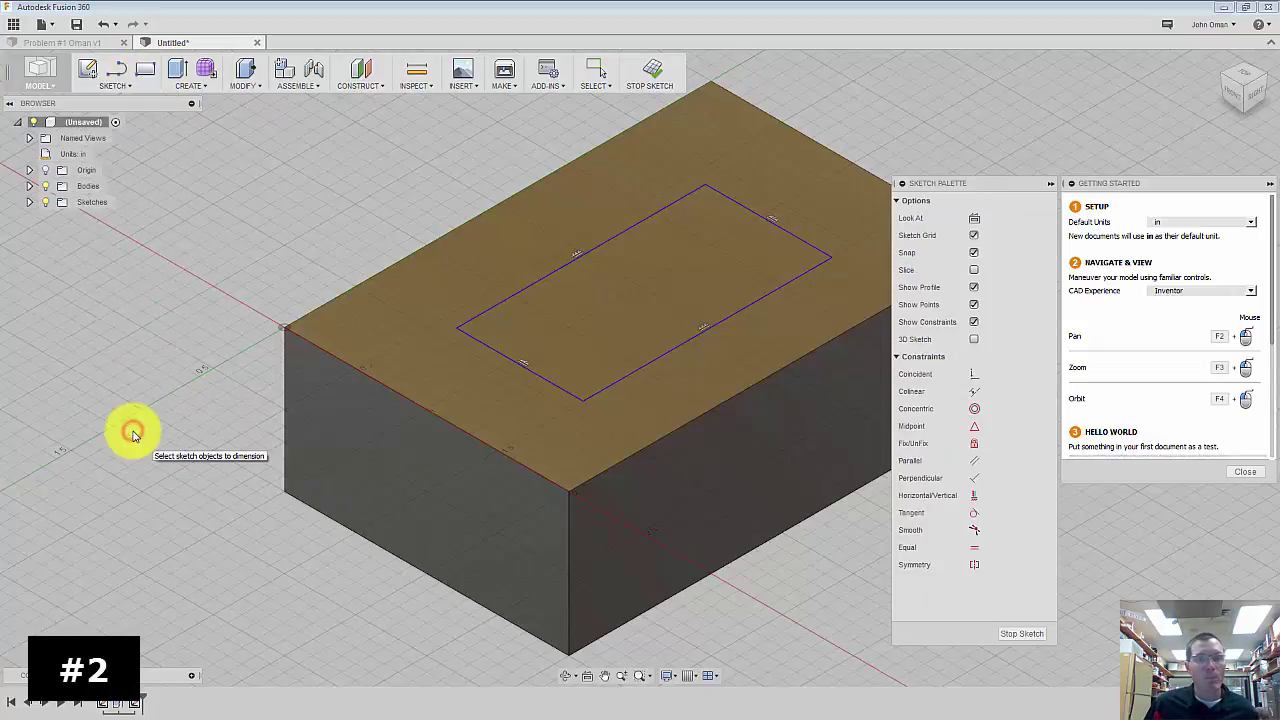
click(443, 420)
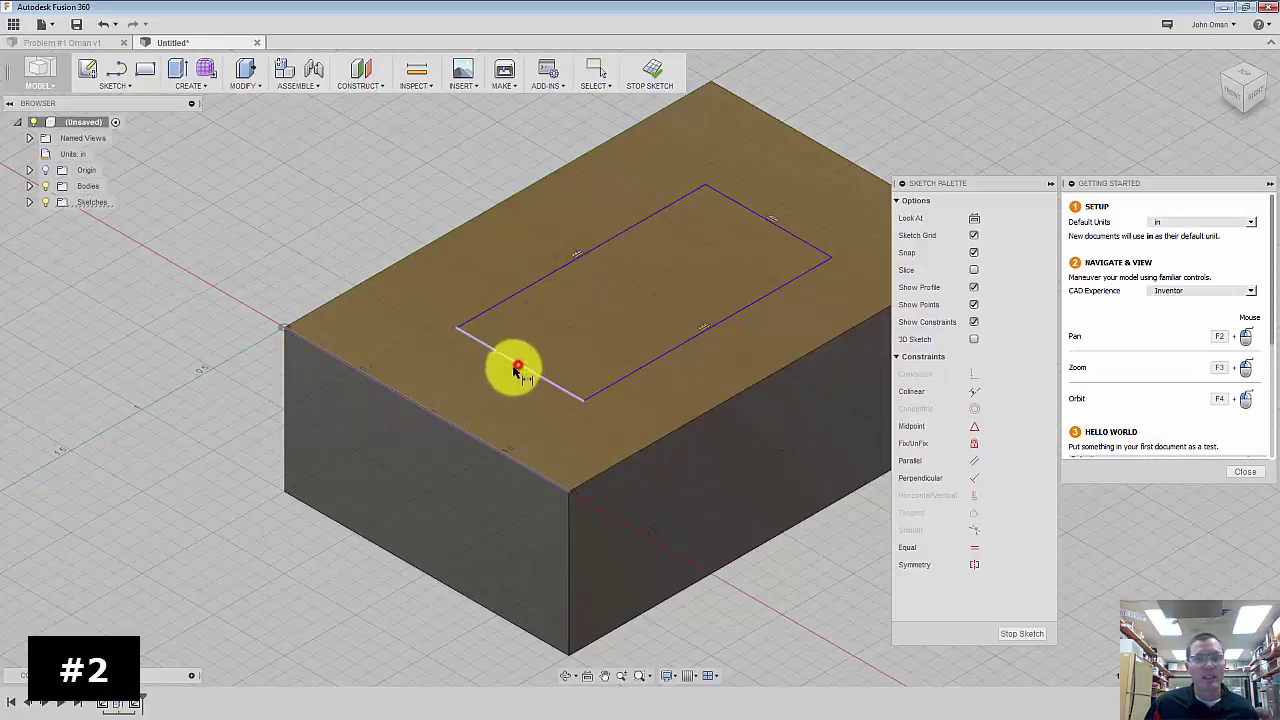
click(514, 362)
click(437, 411)
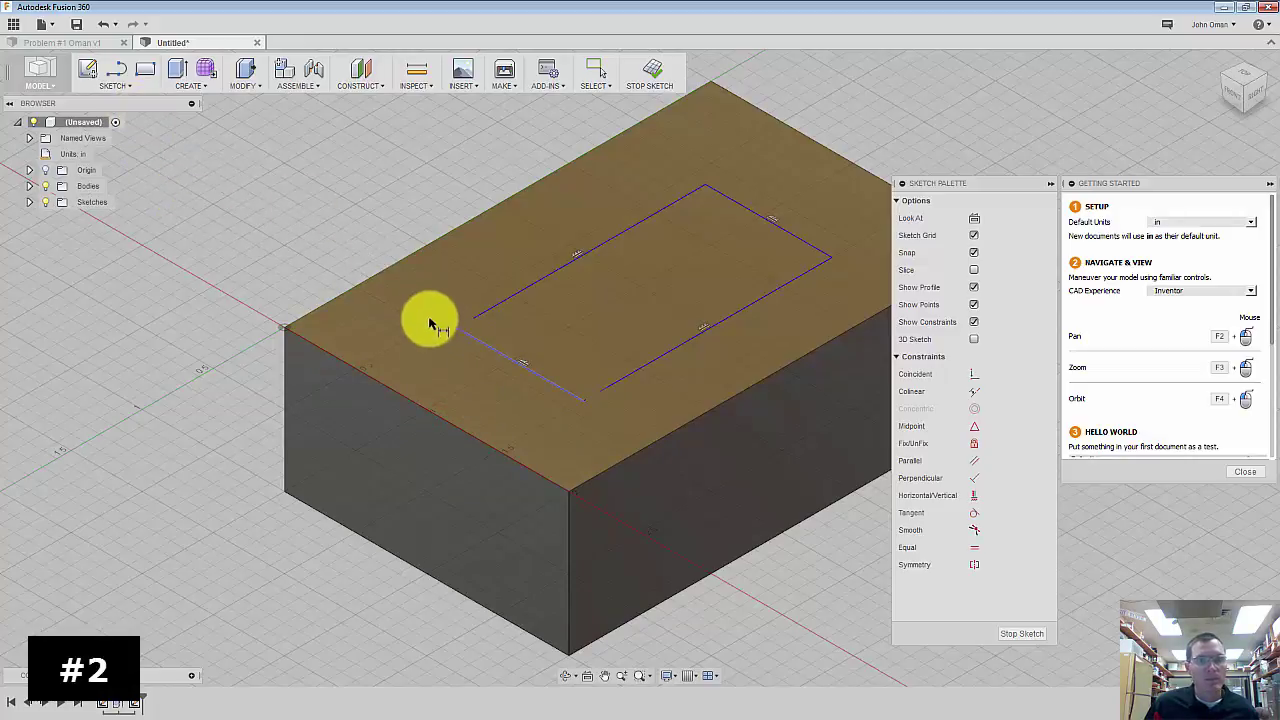
click(392, 383)
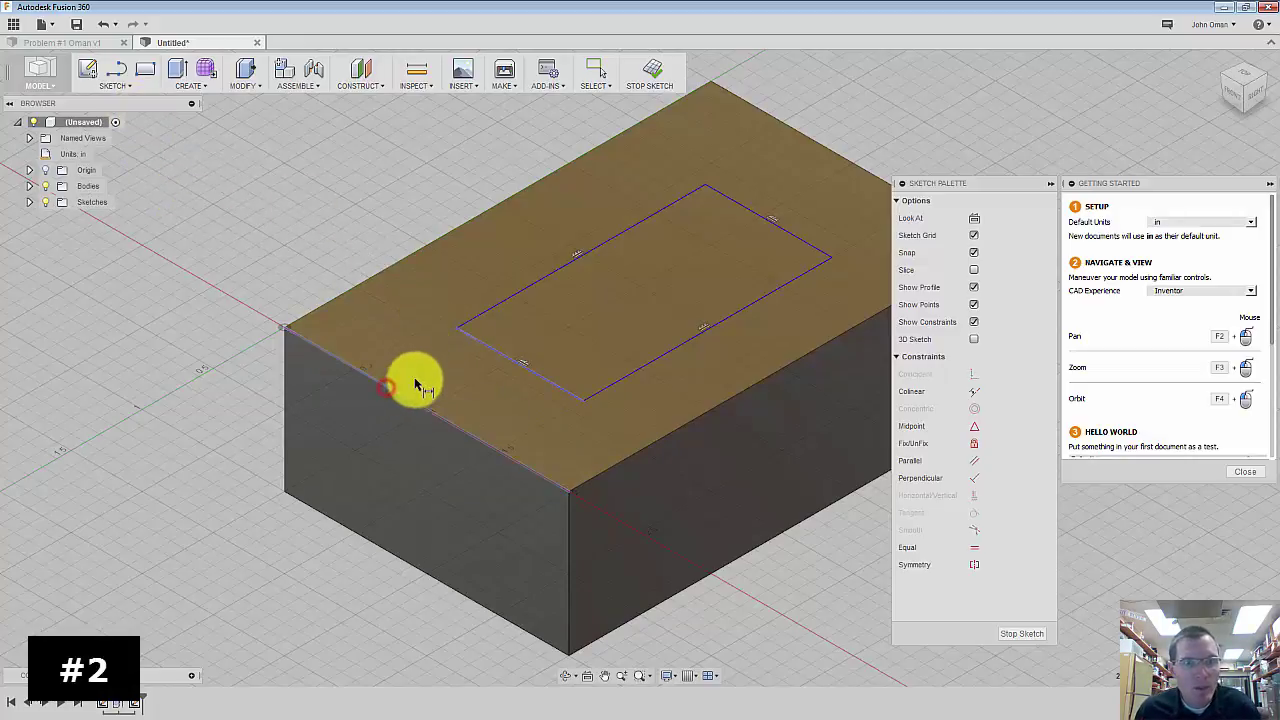
click(428, 377)
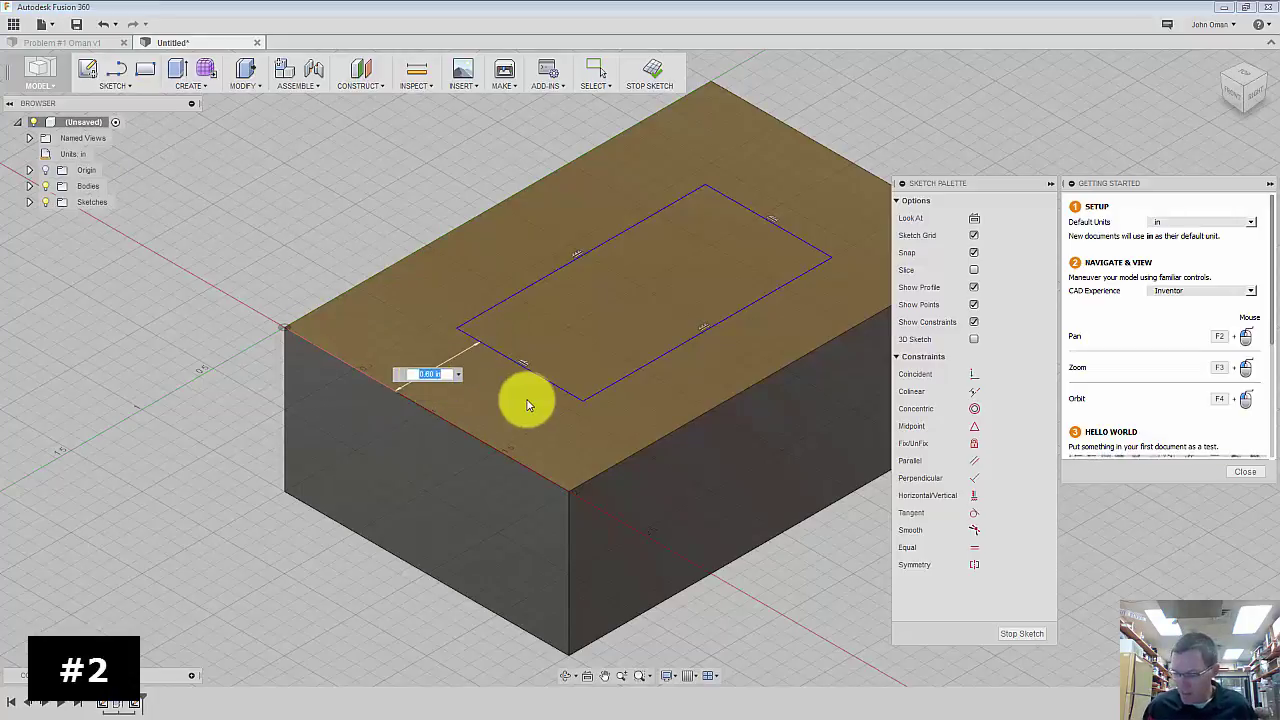
text(.75)
key(Return)
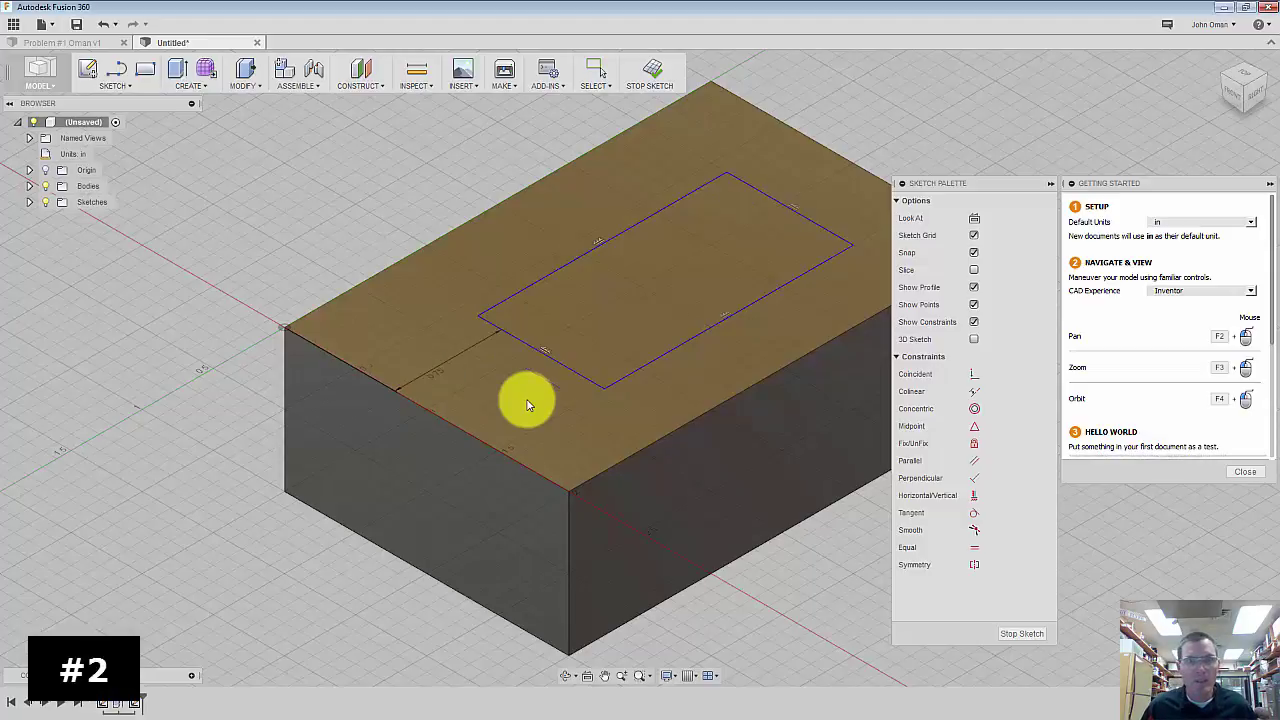
- Dimension the rectangle's left long side 0.75 in from the left edge of the block's top face
scroll(430, 386, up, 5)
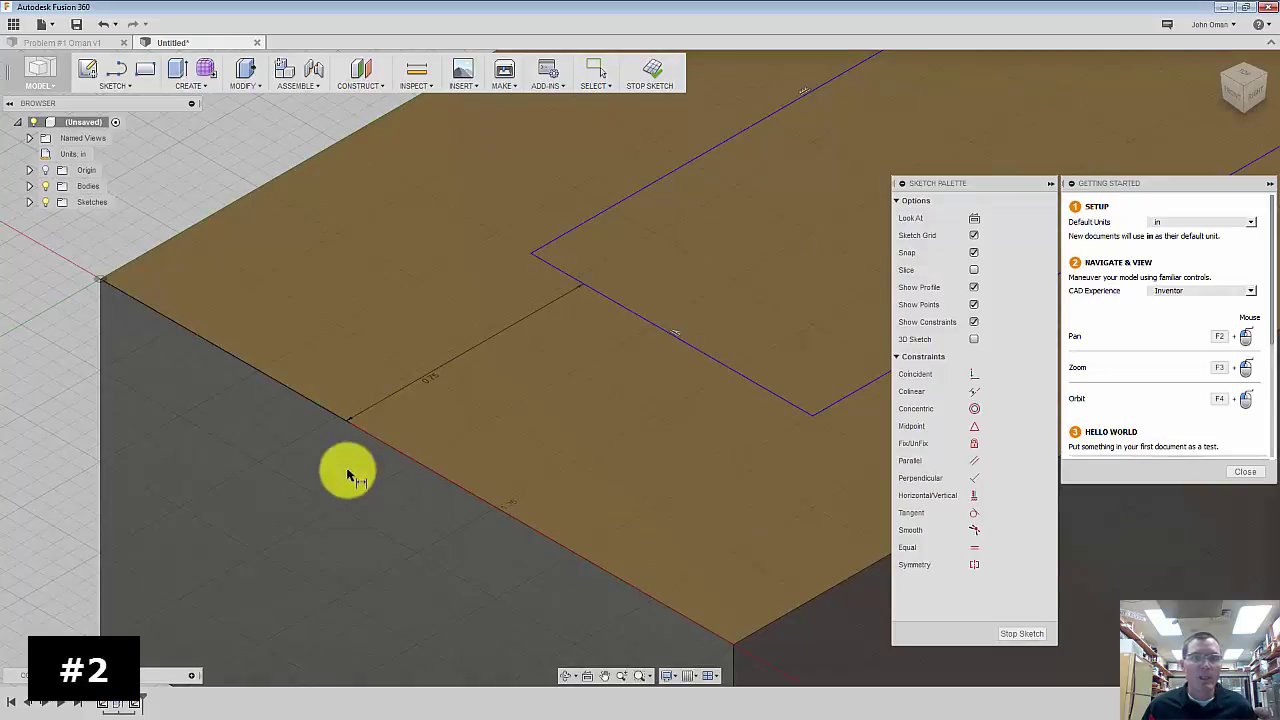
scroll(409, 429, down, 5)
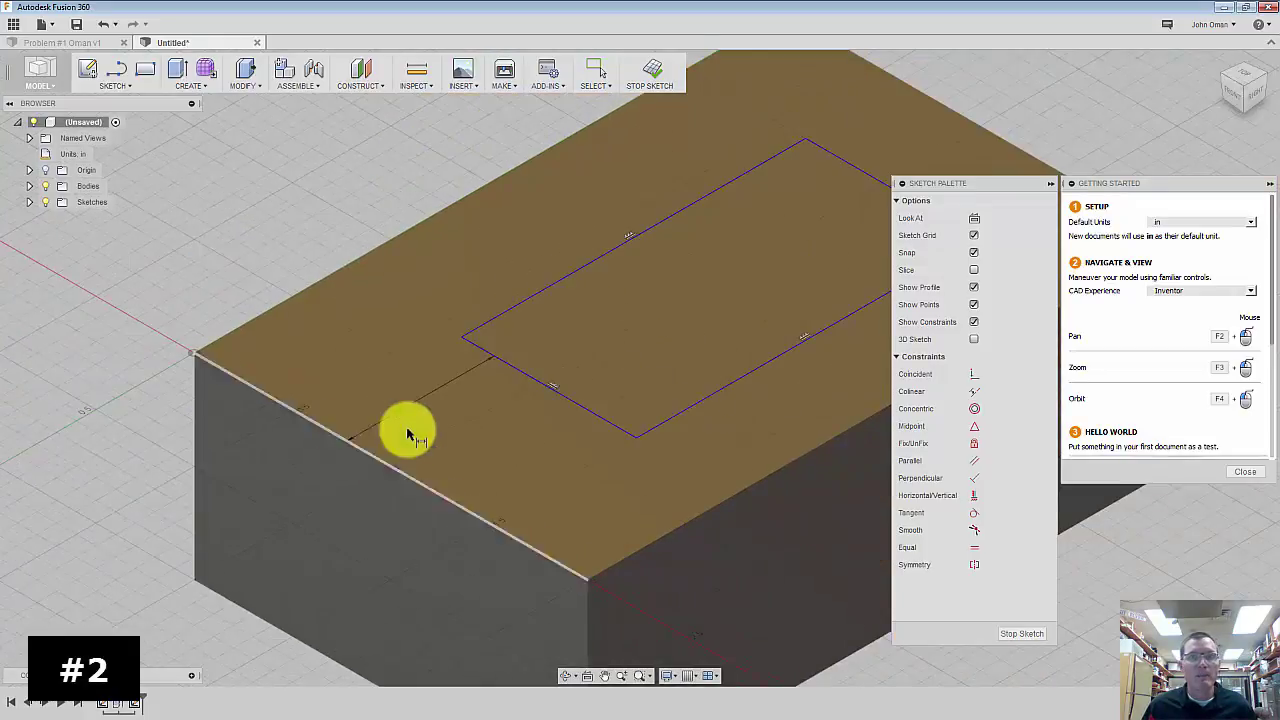
click(475, 218)
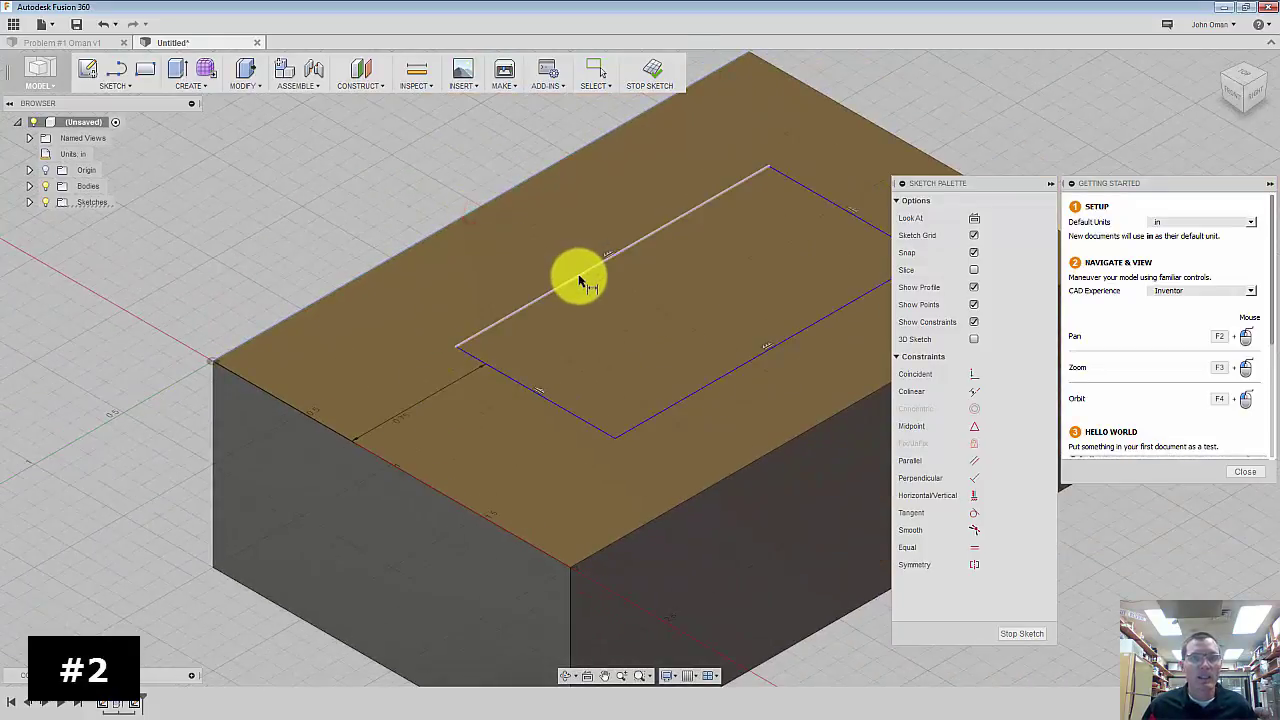
click(579, 278)
click(531, 238)
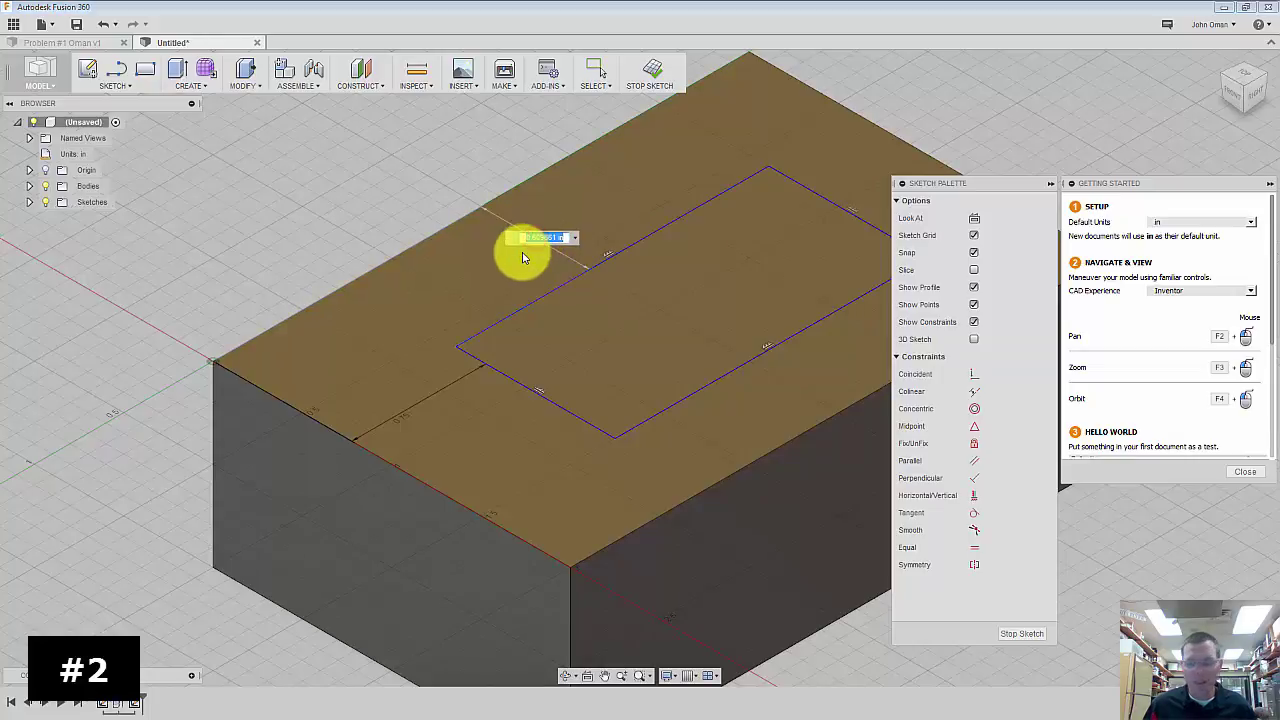
key(Return)
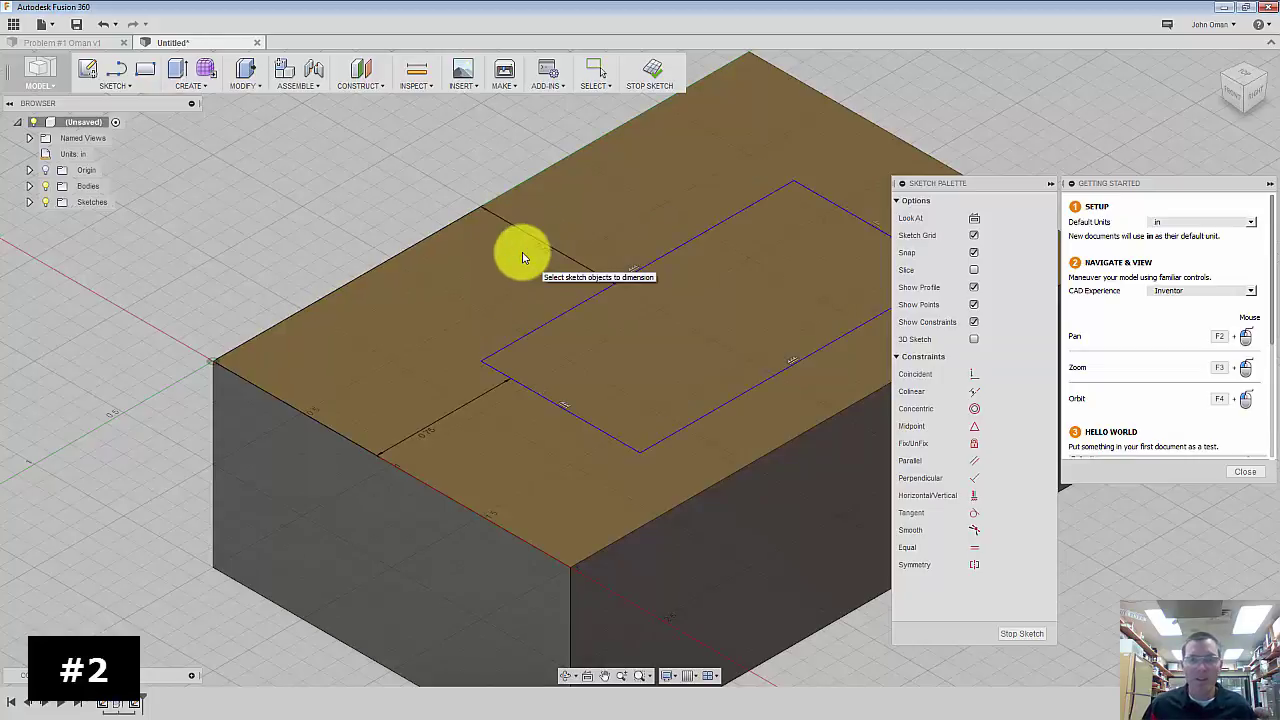
- Dimension the rectangle's right long side 0.75 in from the right edge of the block's top face
scroll(314, 271, down, 3)
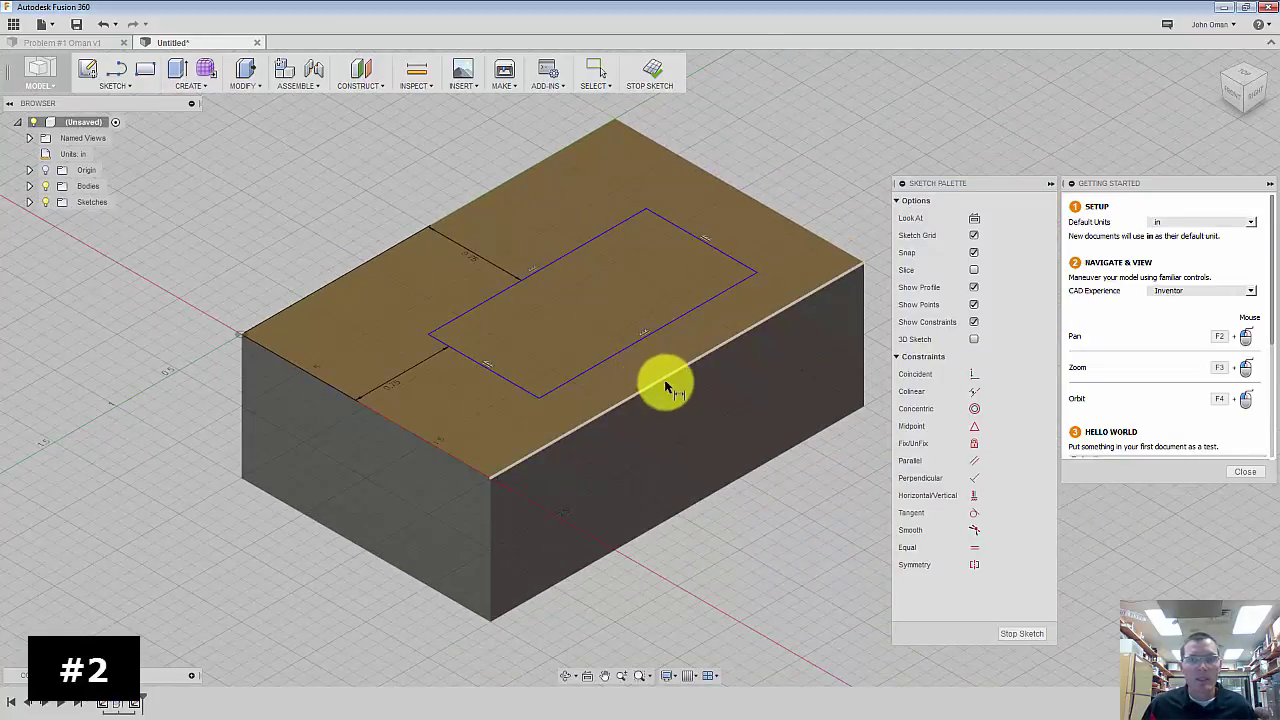
click(619, 359)
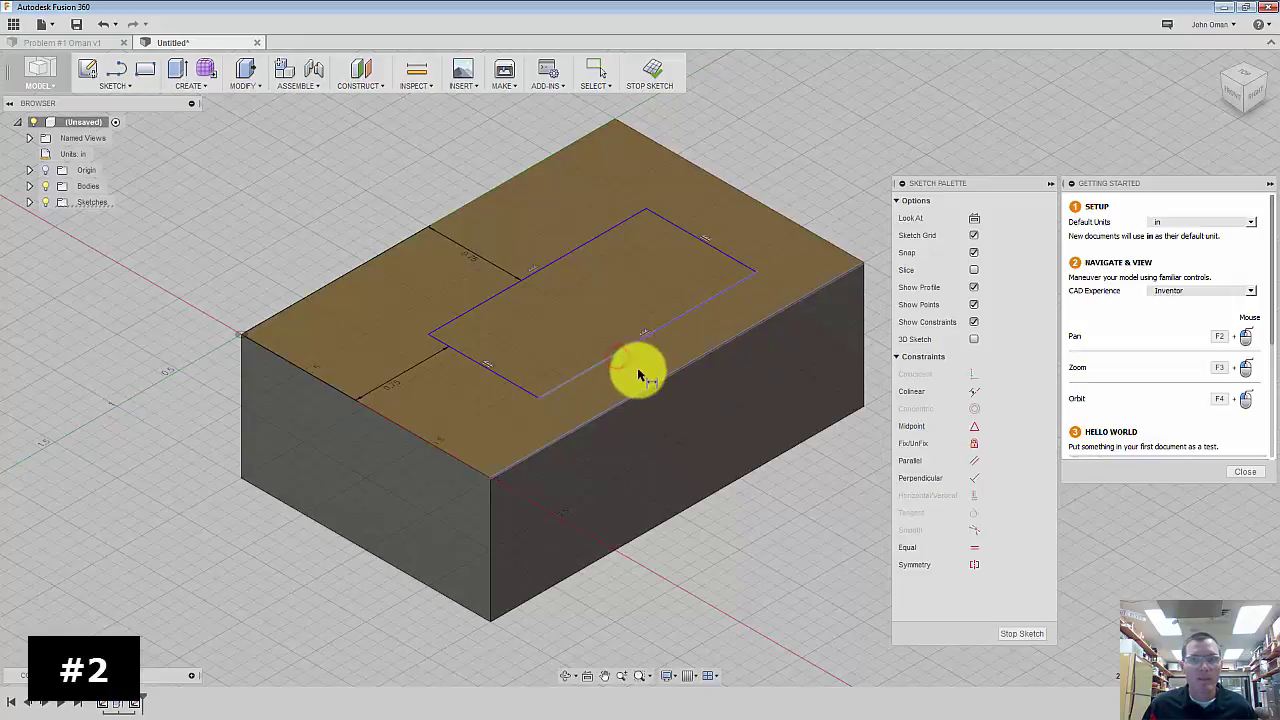
click(639, 372)
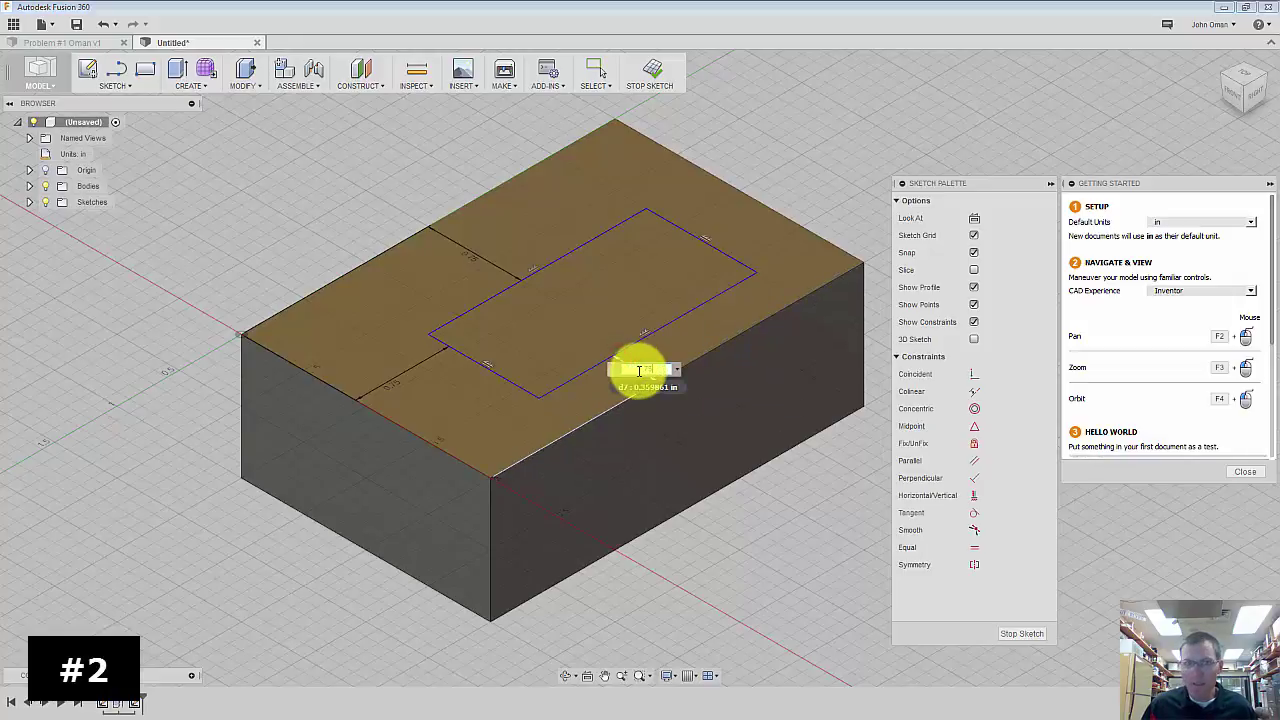
text(0.2)
key(Return)
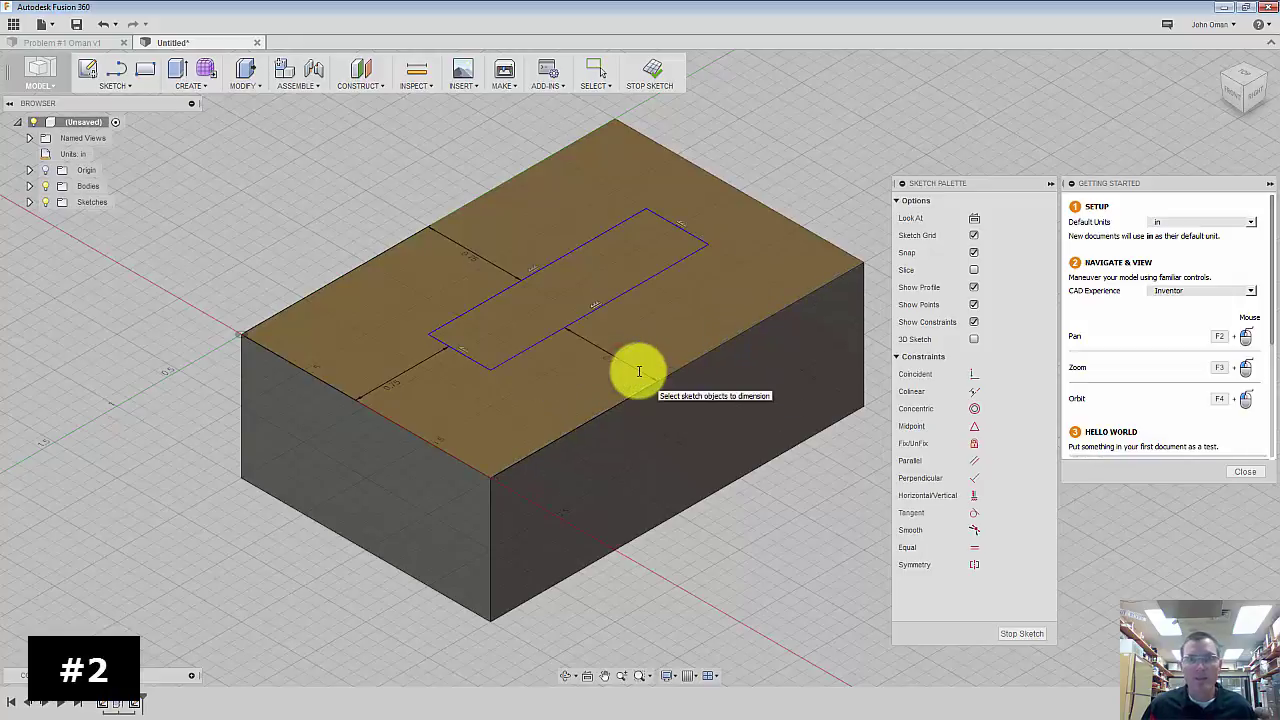
- Dimension the rectangle's back short side 0.75 in from the back edge of the block's top face
click(742, 195)
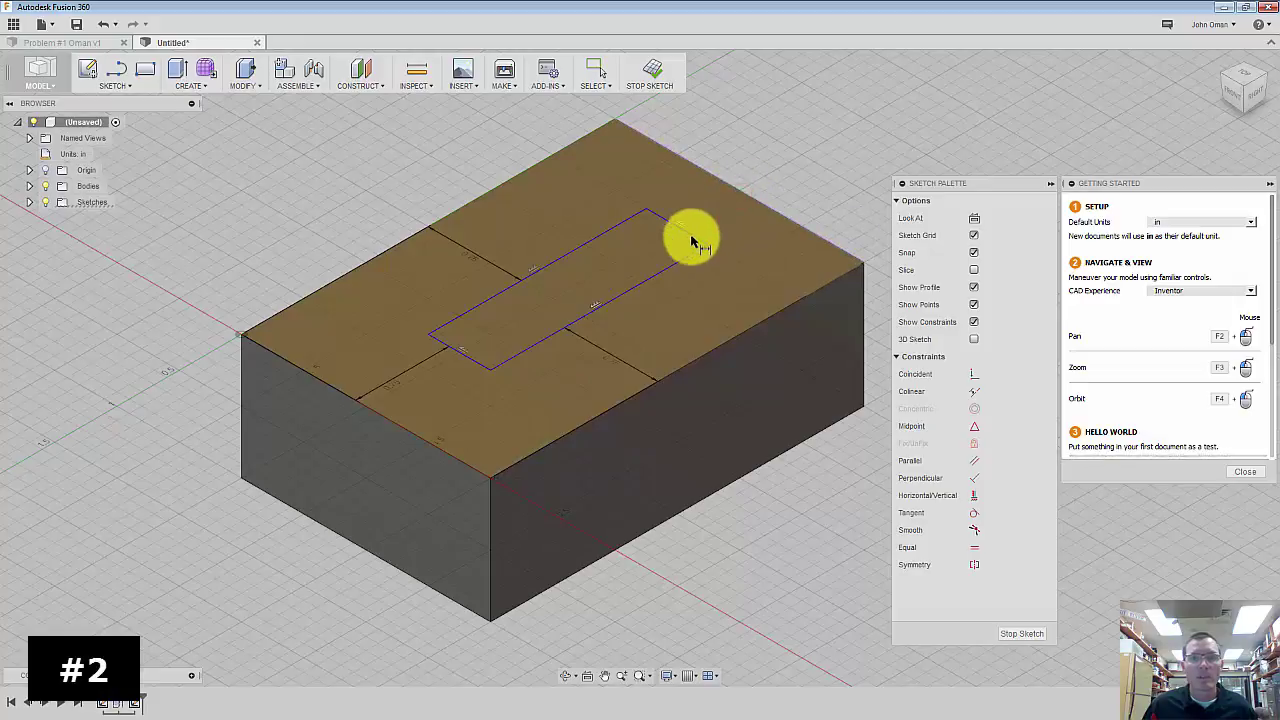
click(692, 240)
click(706, 225)
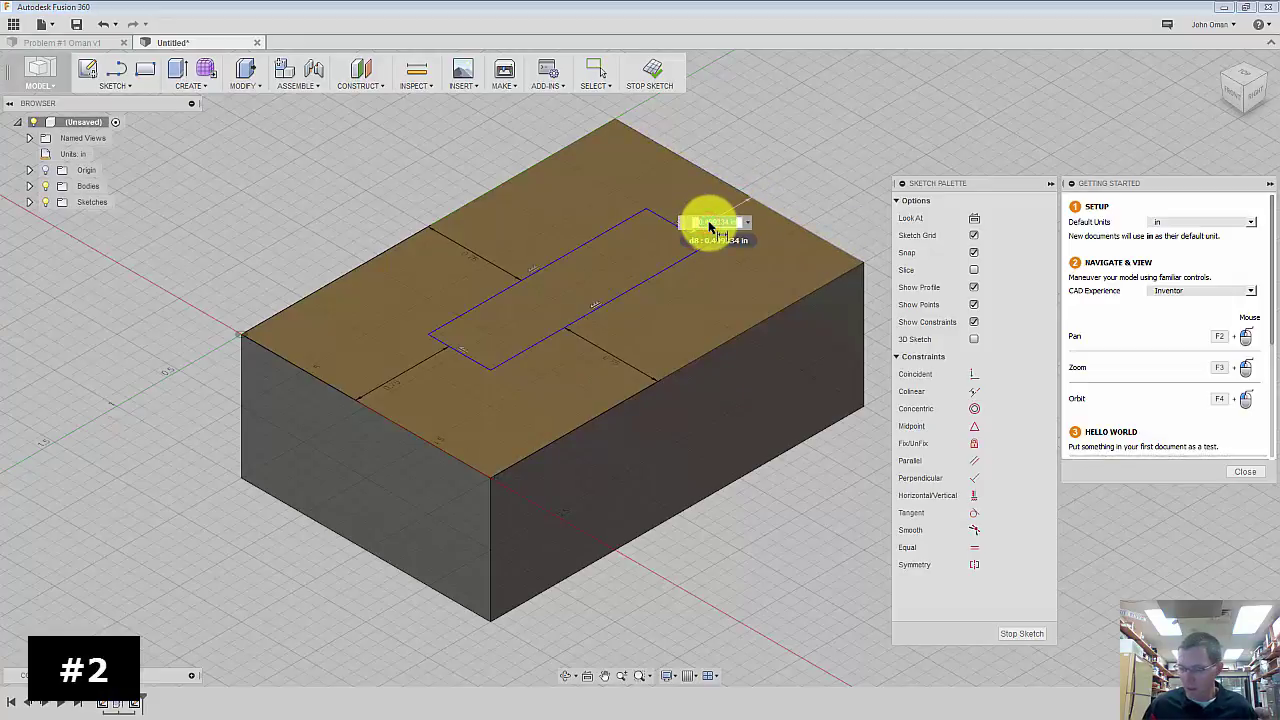
key(Escape)
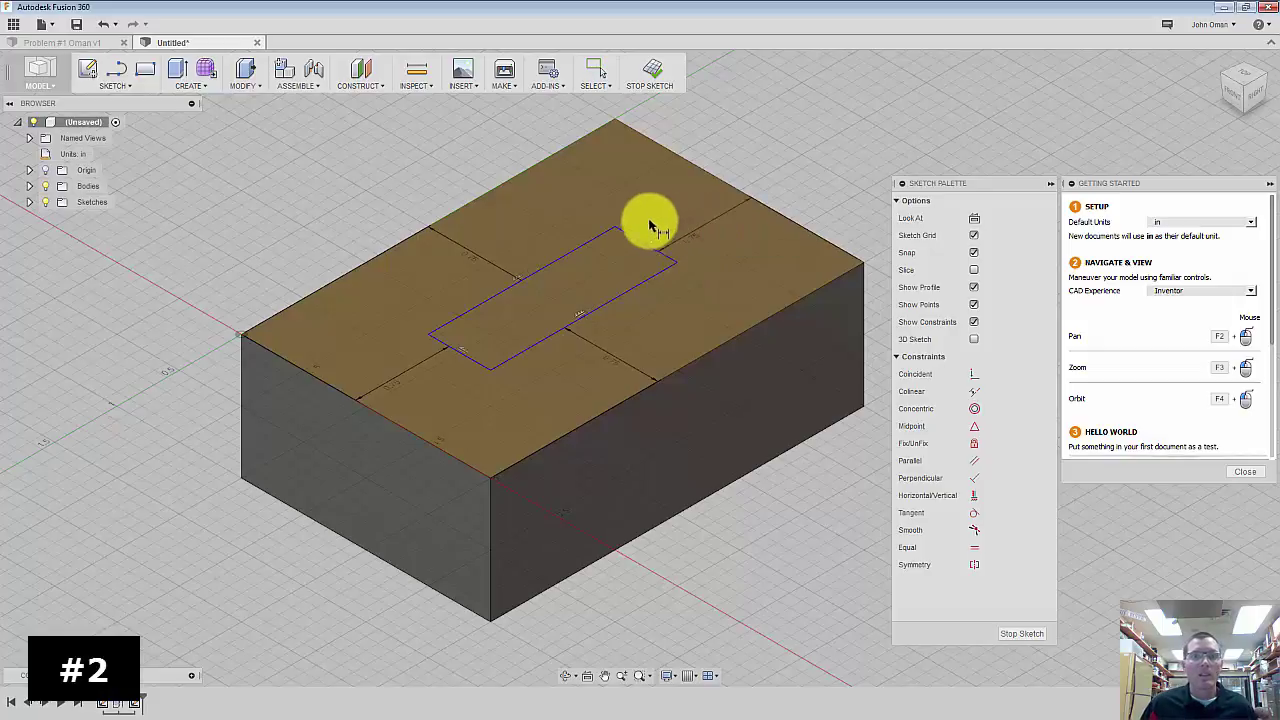
scroll(505, 257, up, 2)
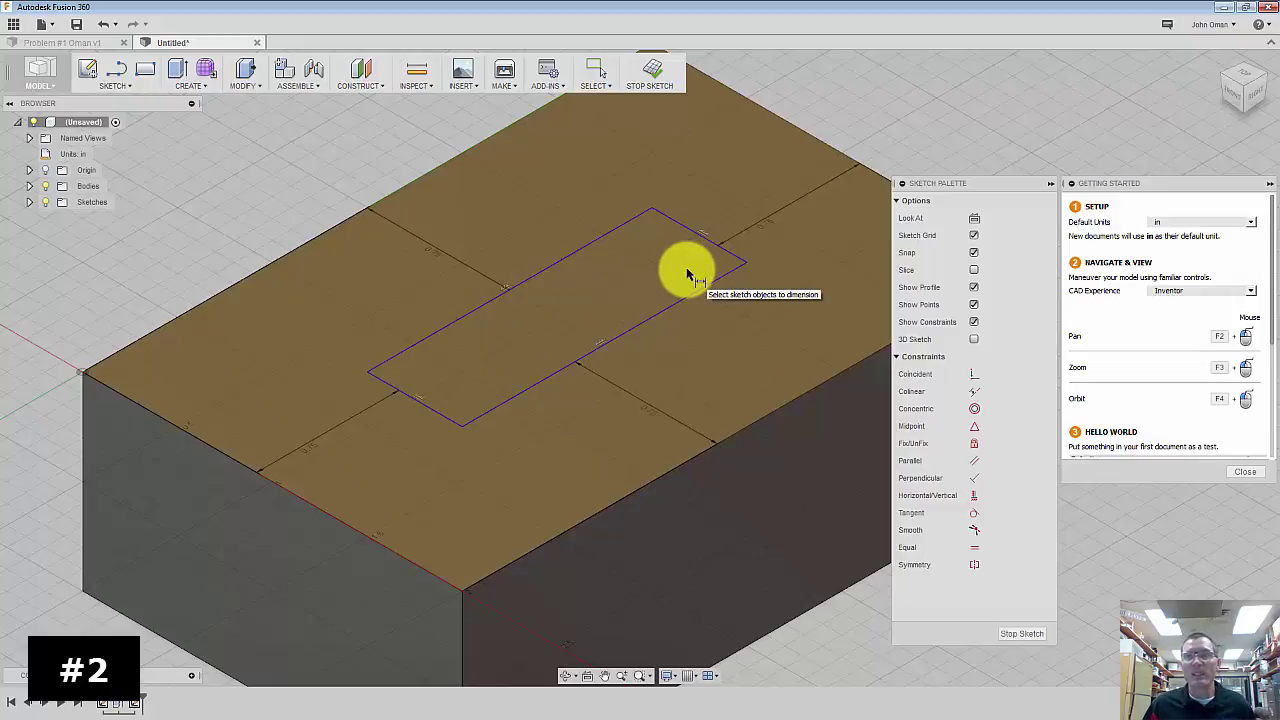
- Extrude the centred rectangle on the block's top face upward by 0.5 in
click(177, 68)
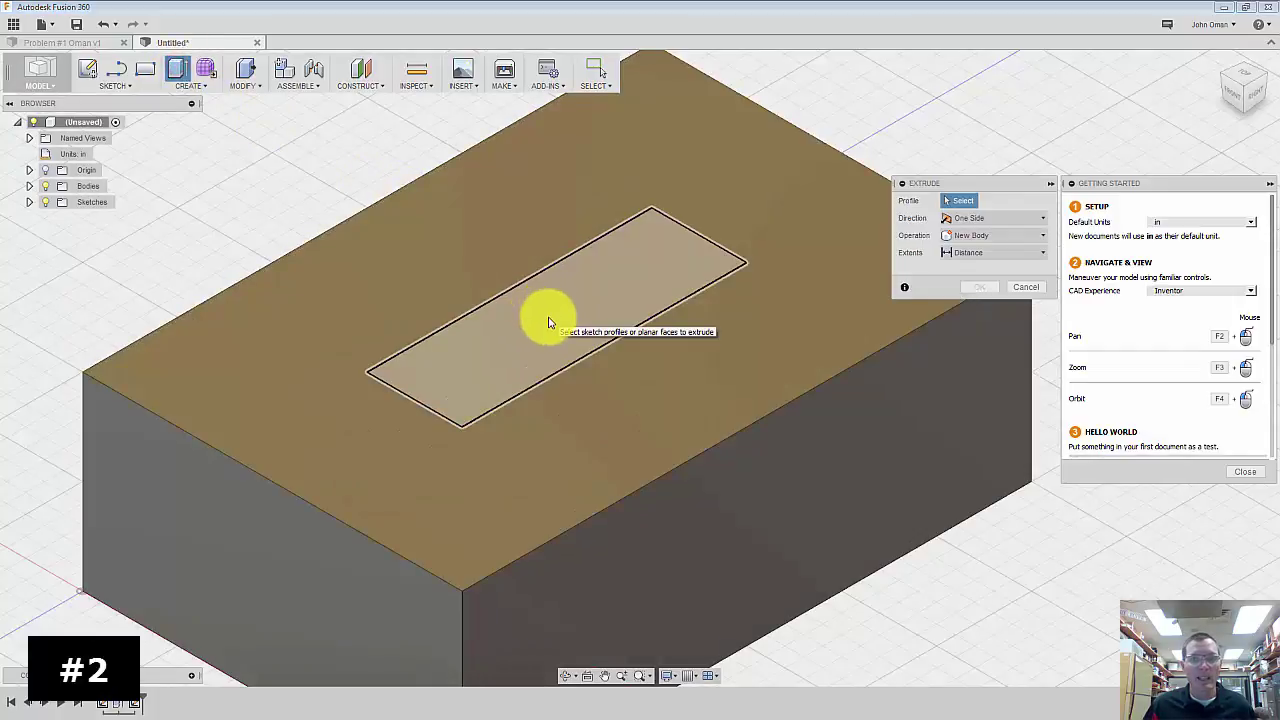
click(548, 318)
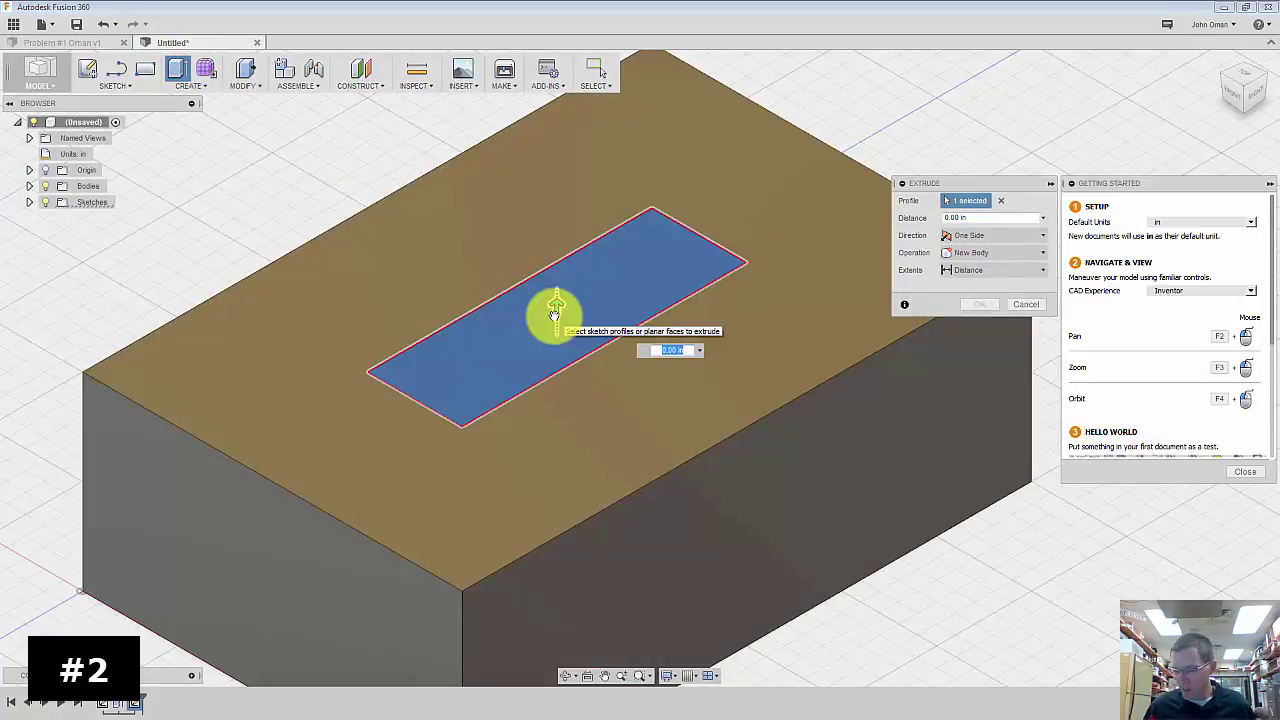
text(1)
key(Return)
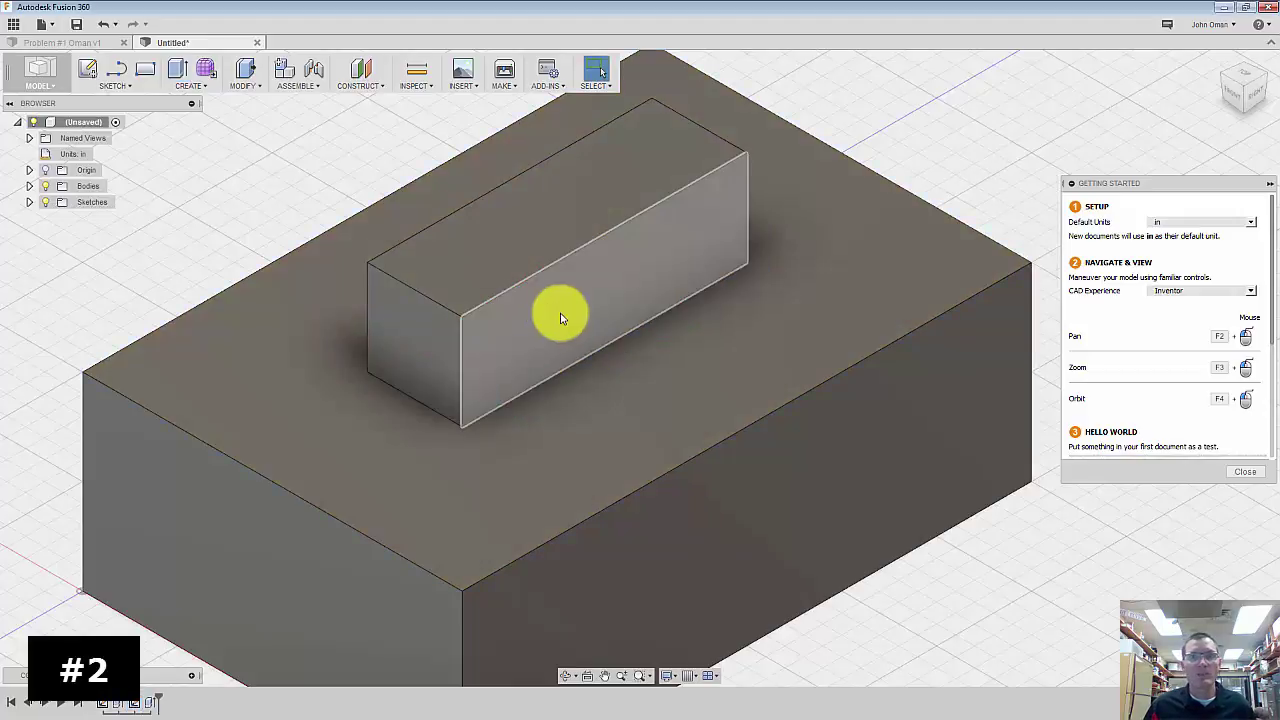
scroll(672, 294, down, 5)
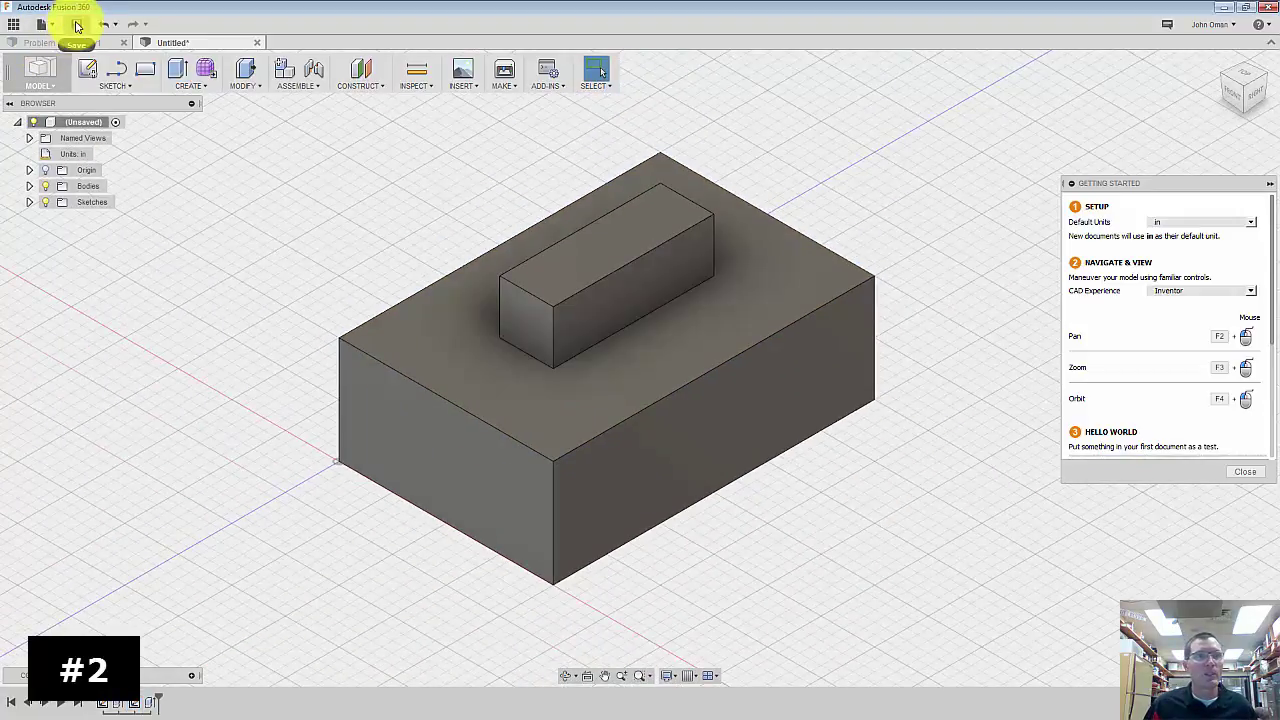
- Save the design in the WarmupProblems project, naming it "Problem #2" followed by the author's surname
click(79, 26)
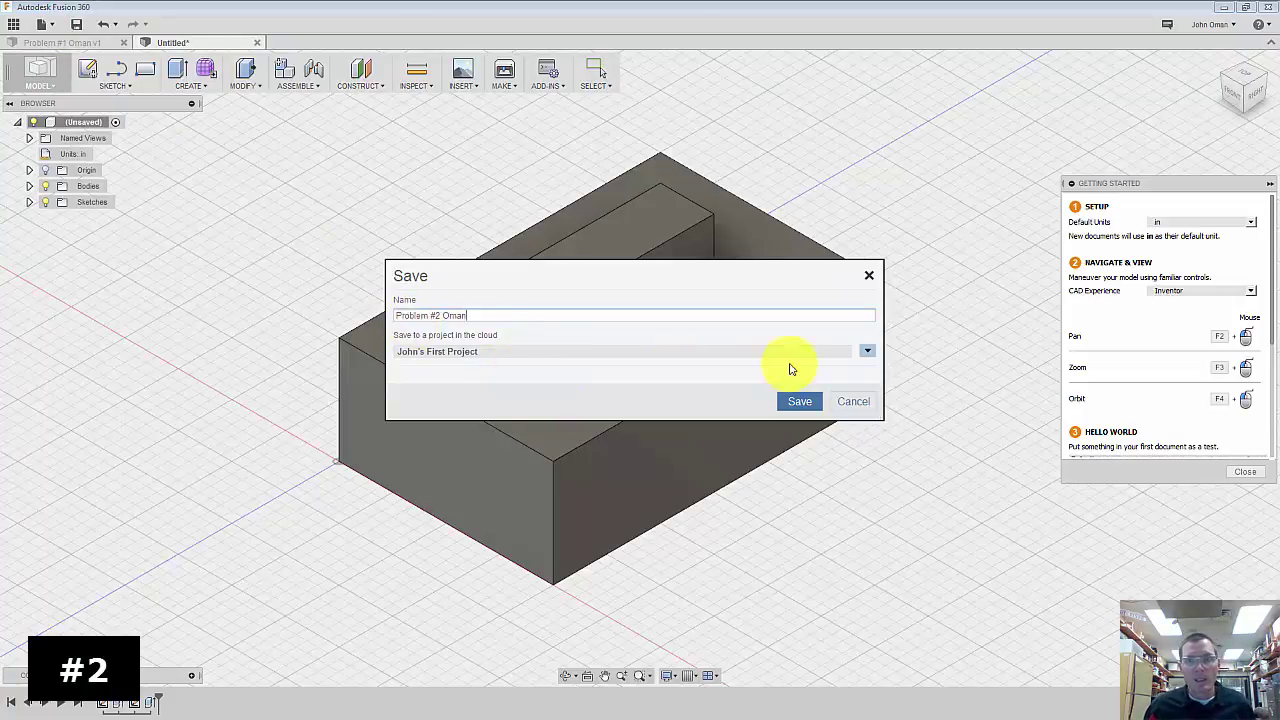
click(870, 353)
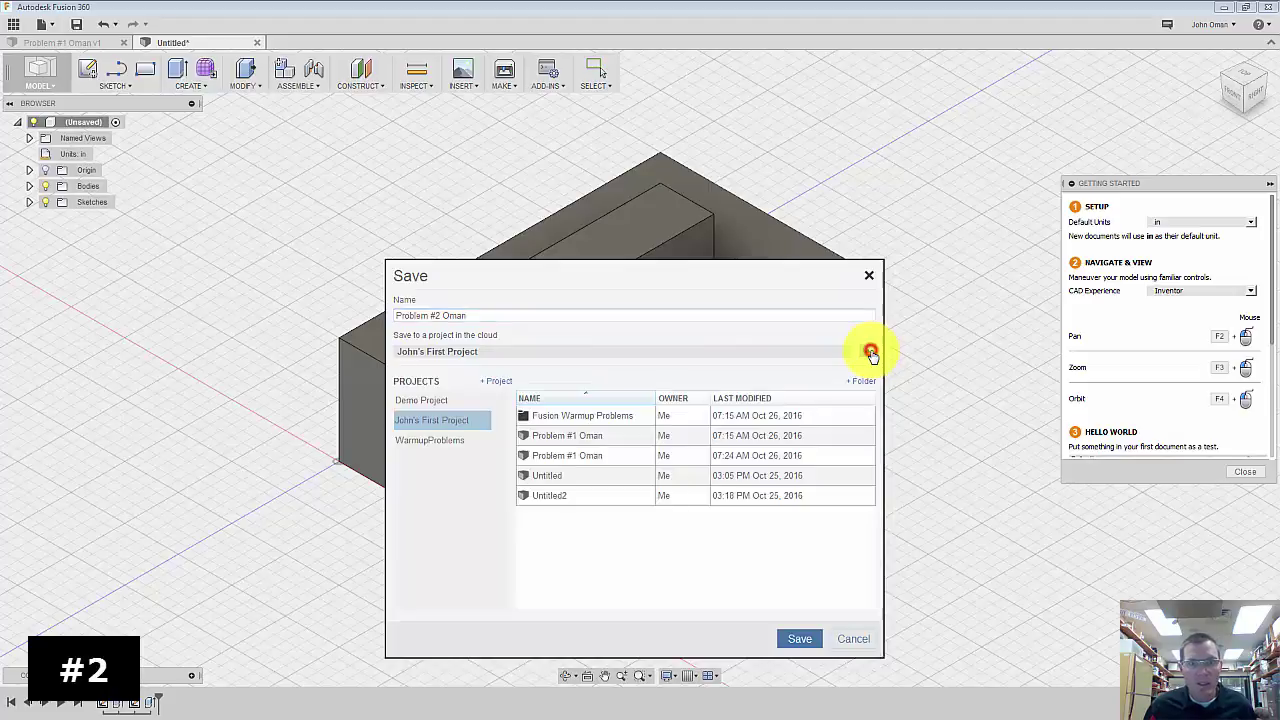
click(440, 442)
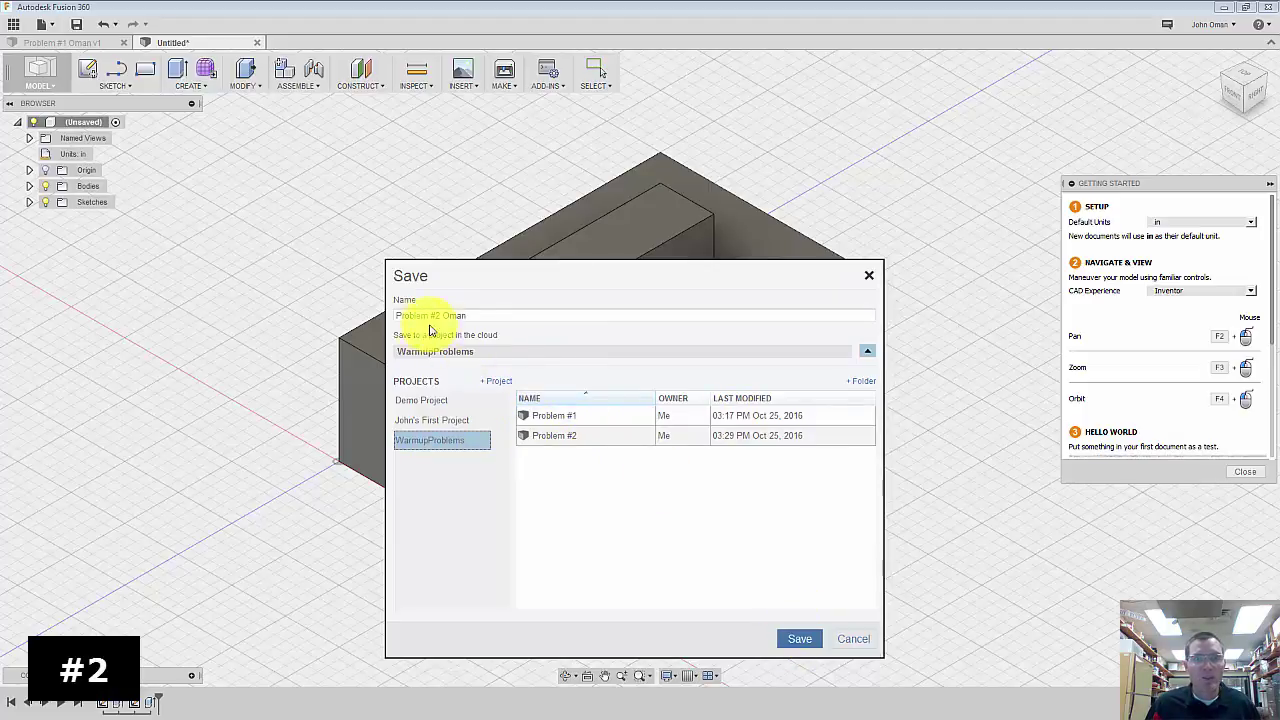
click(791, 640)
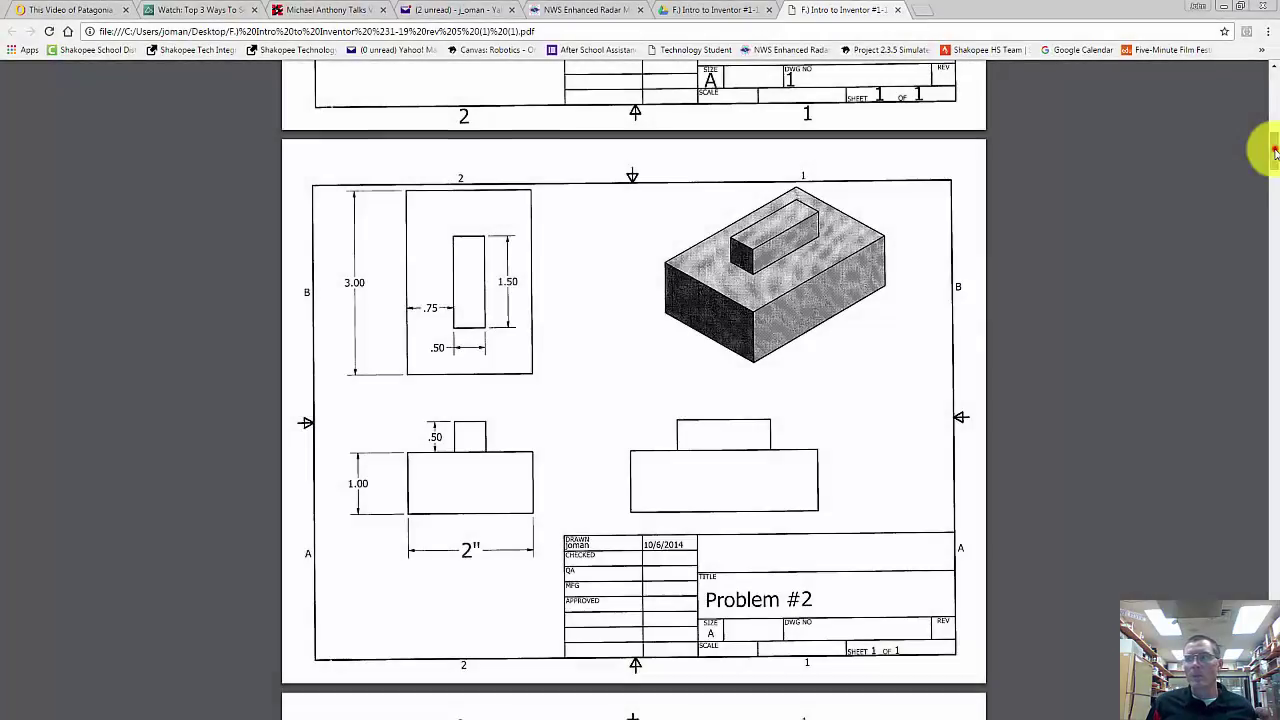
- Start a new design for the drawing PDF's Problem #3 and open a sketch on the front origin plane
drag(1275, 150, 1272, 182)
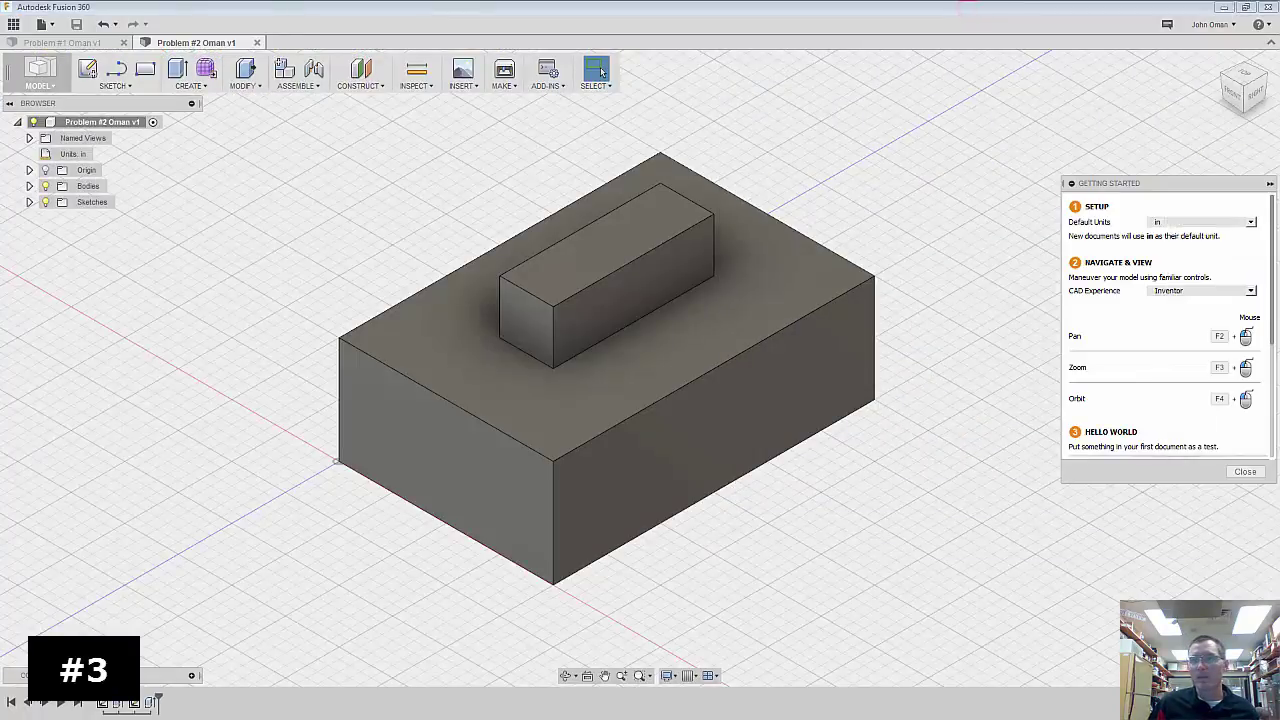
click(53, 27)
click(63, 44)
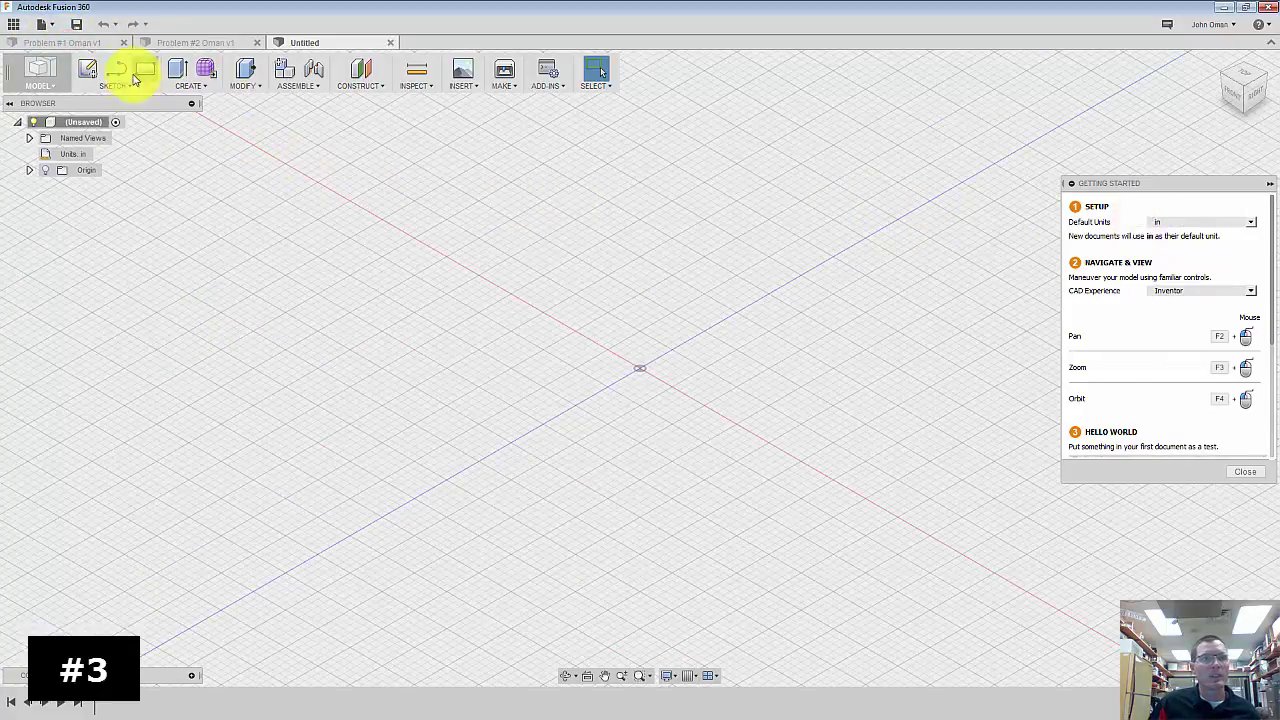
click(87, 68)
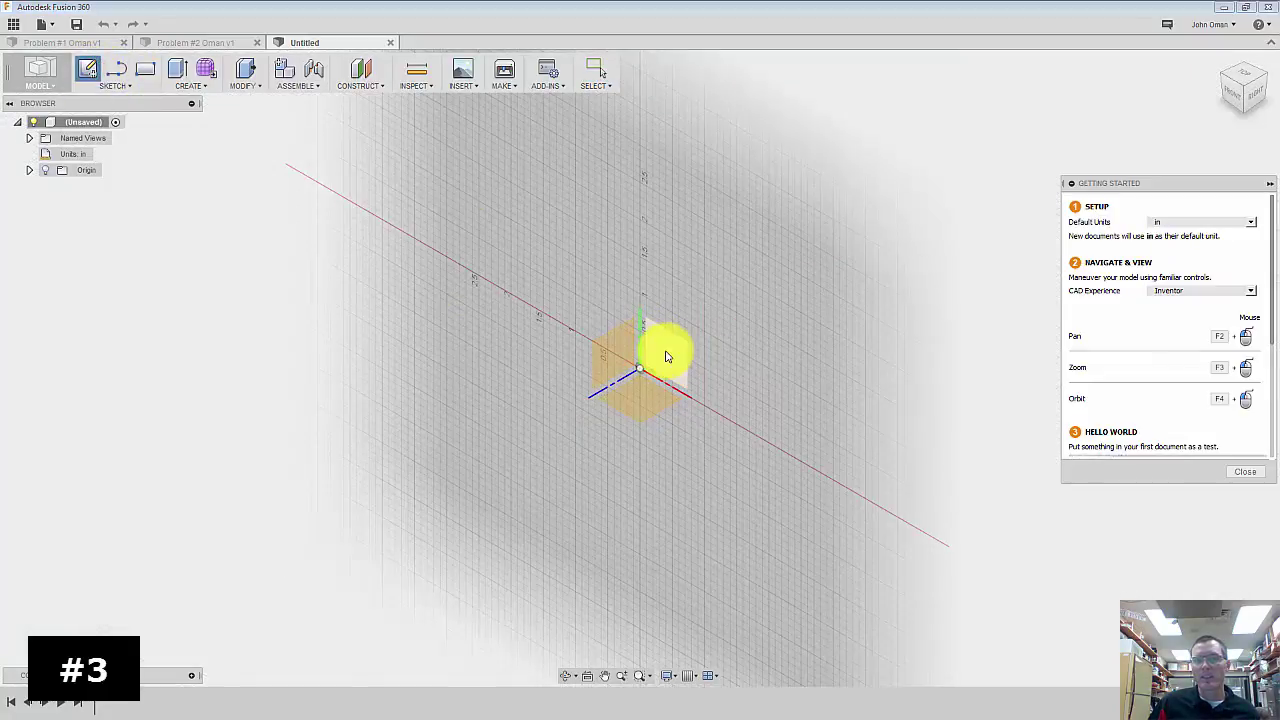
click(664, 354)
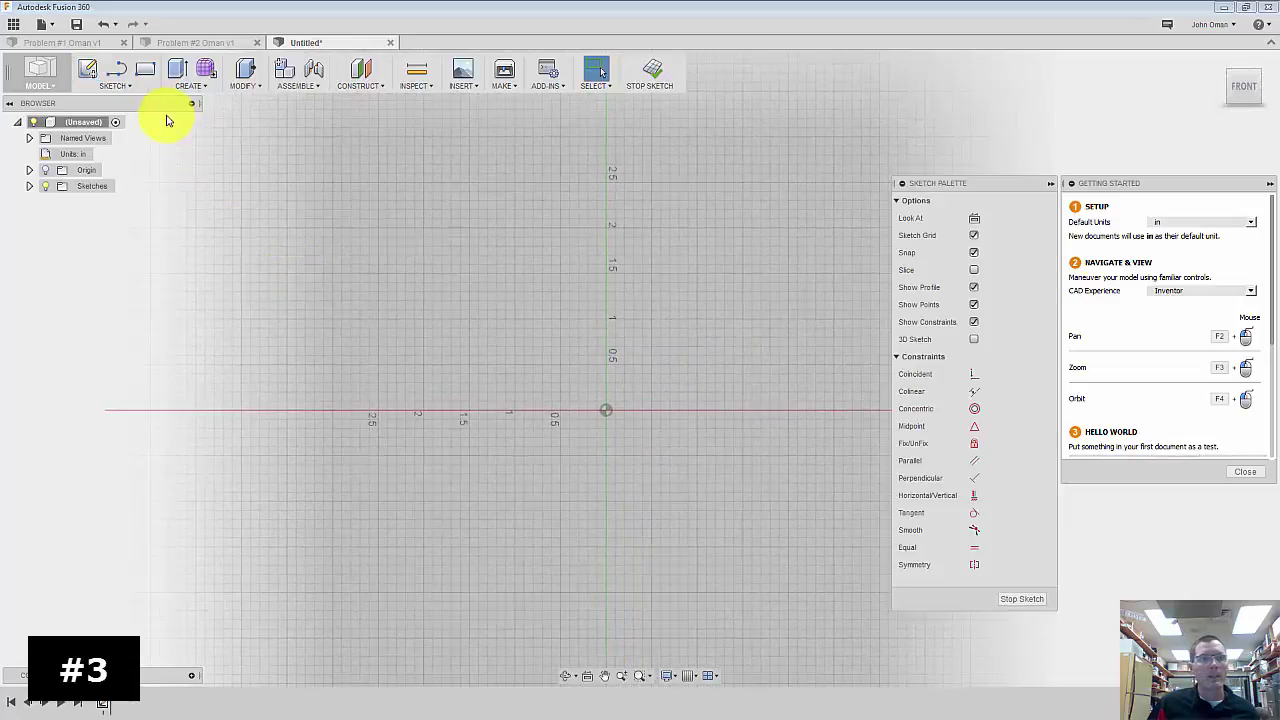
- Start the profile with connected lines from the origin, 0.5 in straight up and 1.5 in horizontally to the left
click(118, 70)
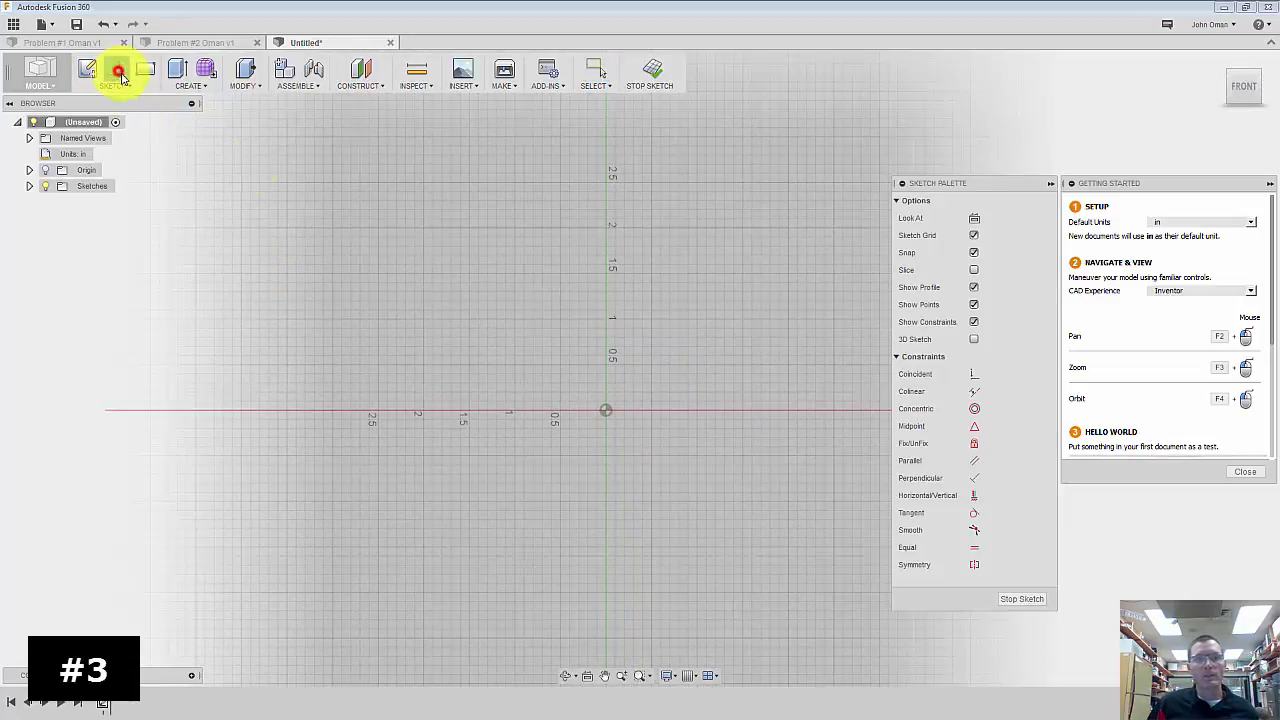
click(606, 411)
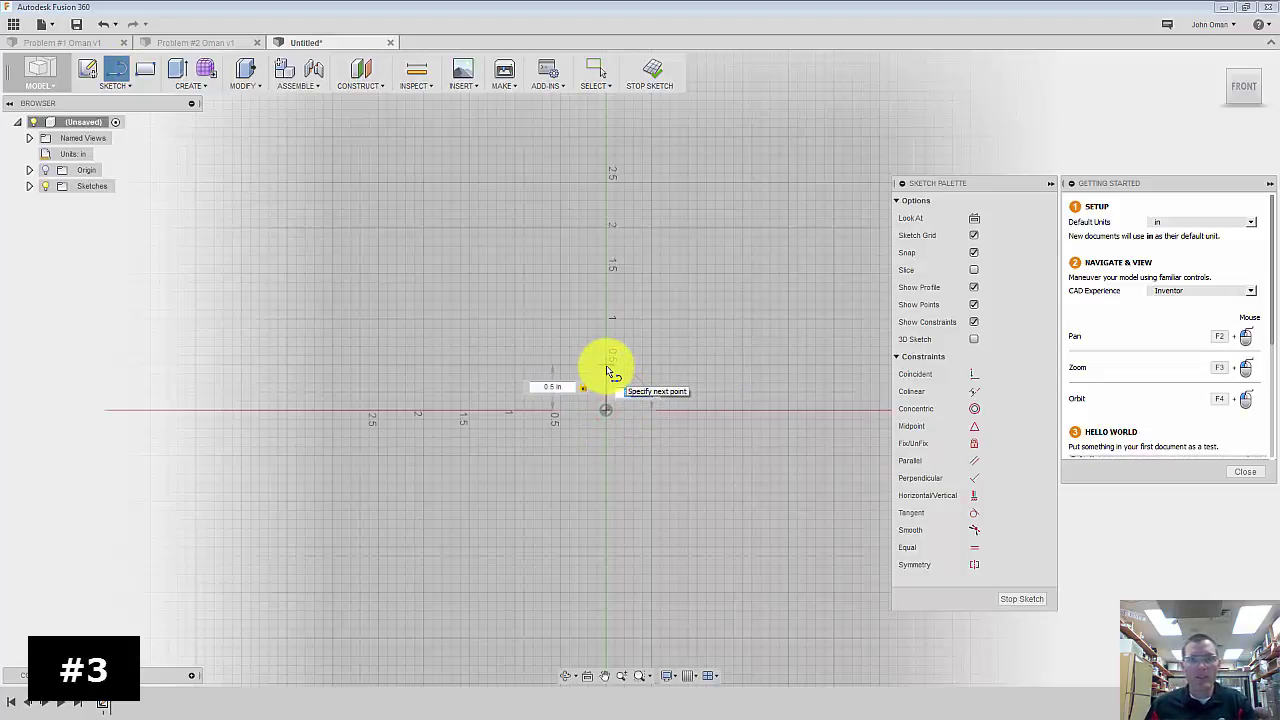
click(607, 365)
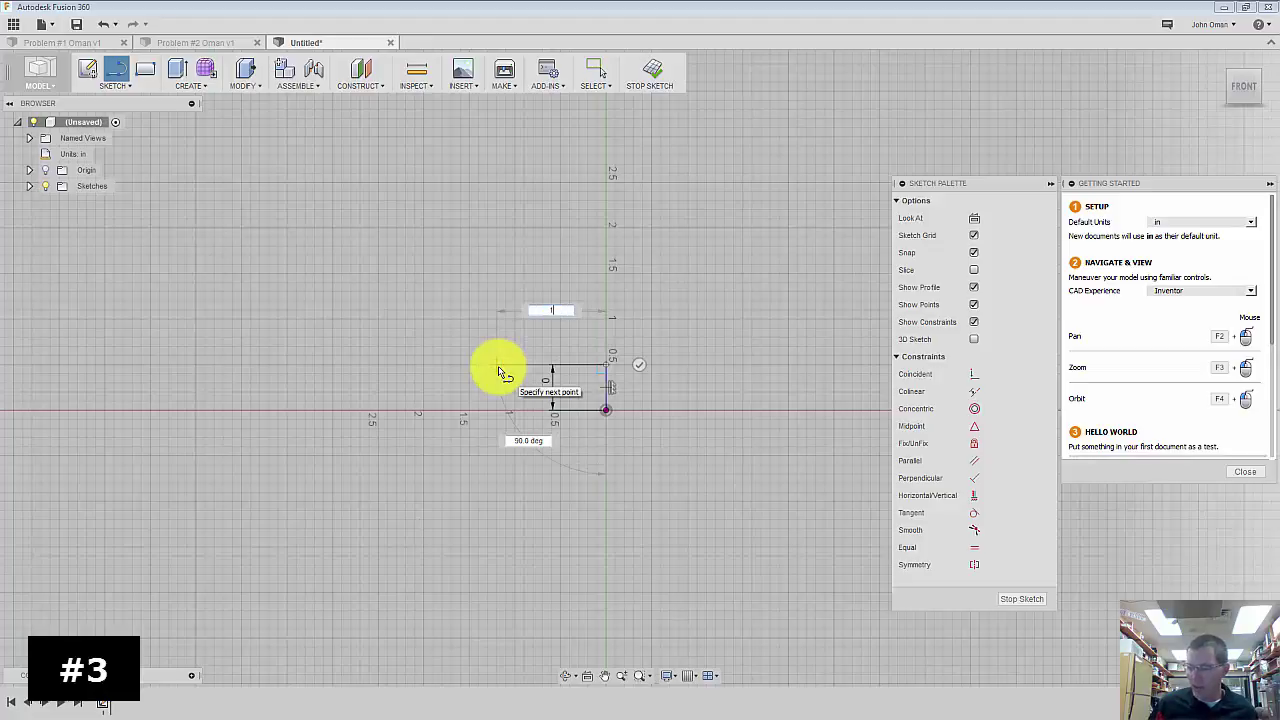
key(Tab)
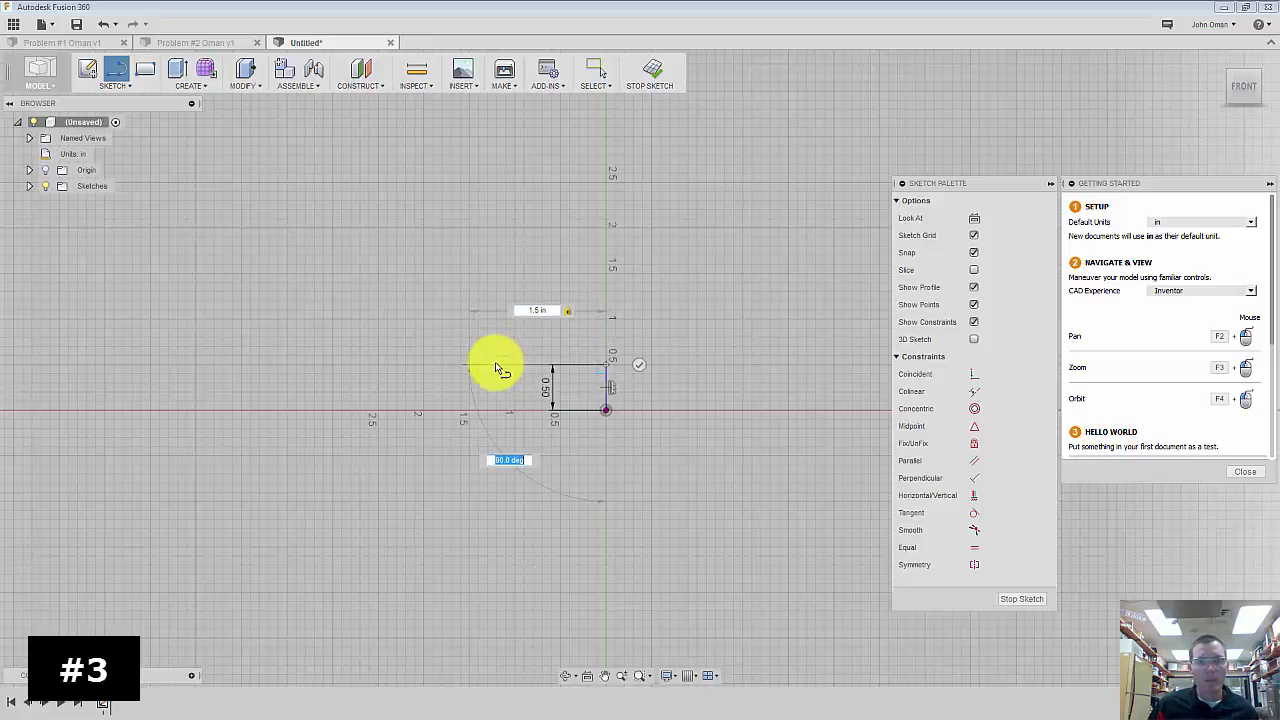
key(Return)
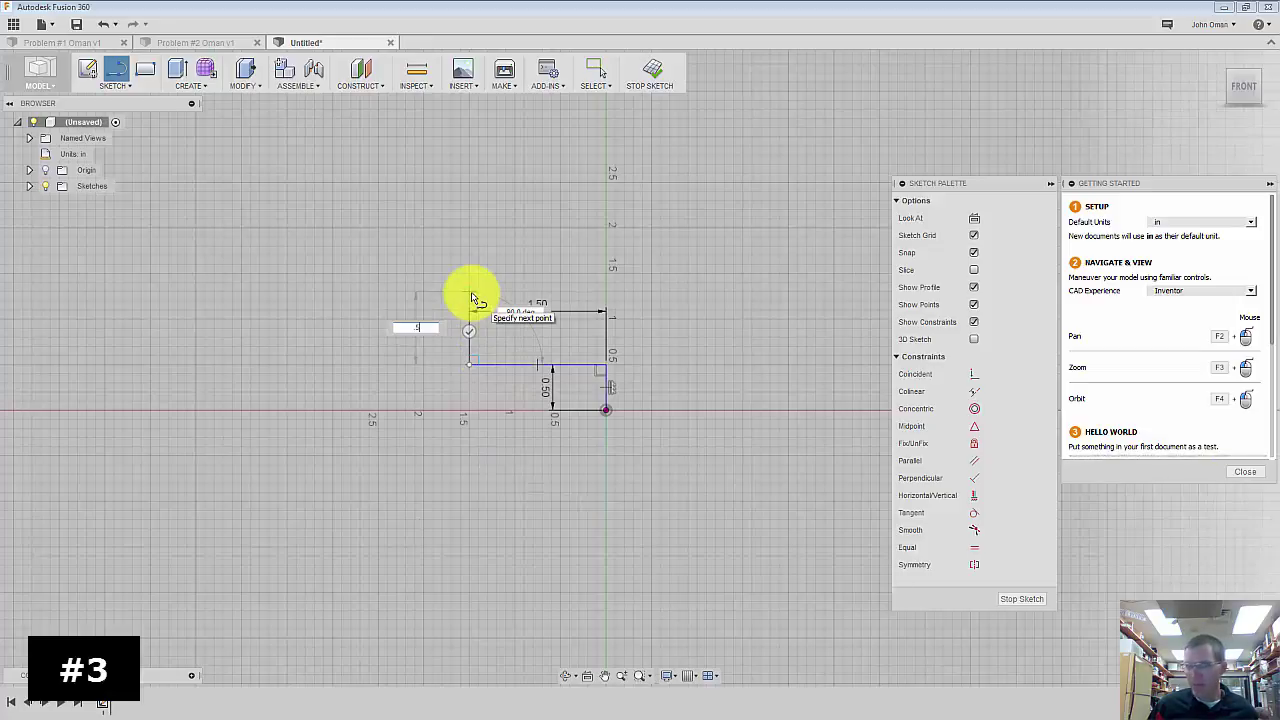
- Continue the stepped profile with a 0.5 in vertical line up and a 2 in horizontal line to the left
text(.5)
key(Tab)
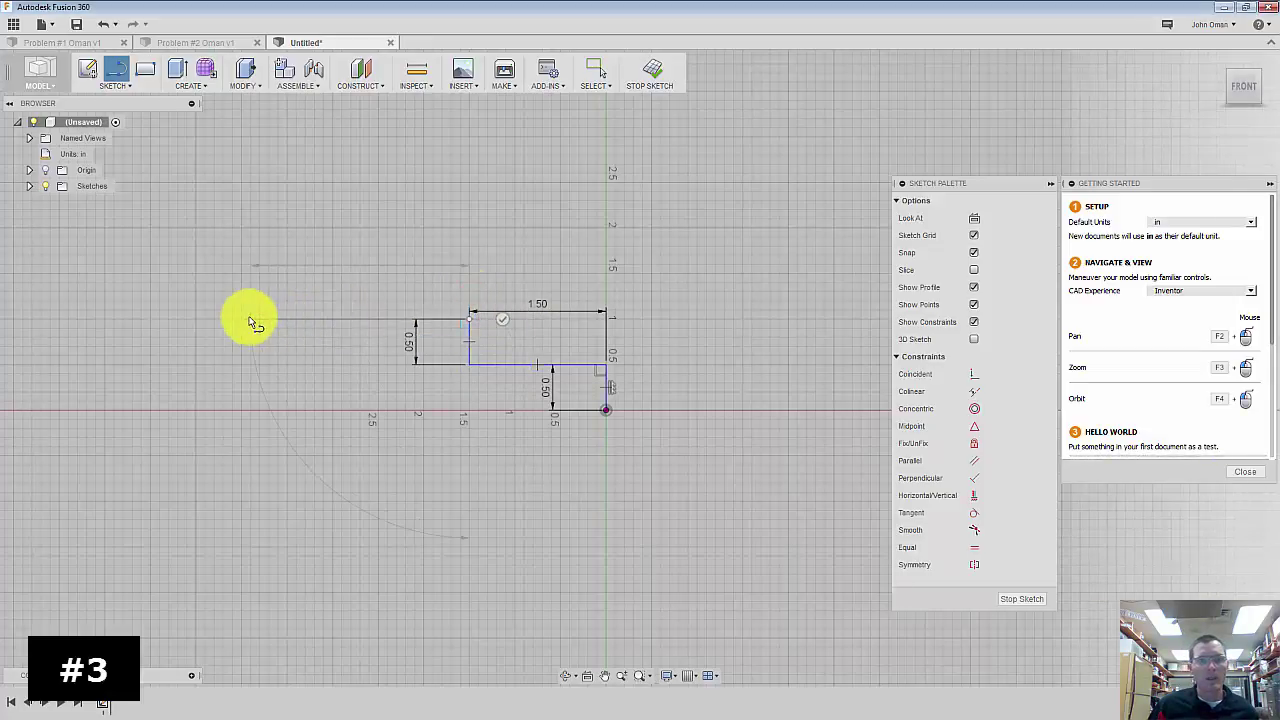
key(Tab)
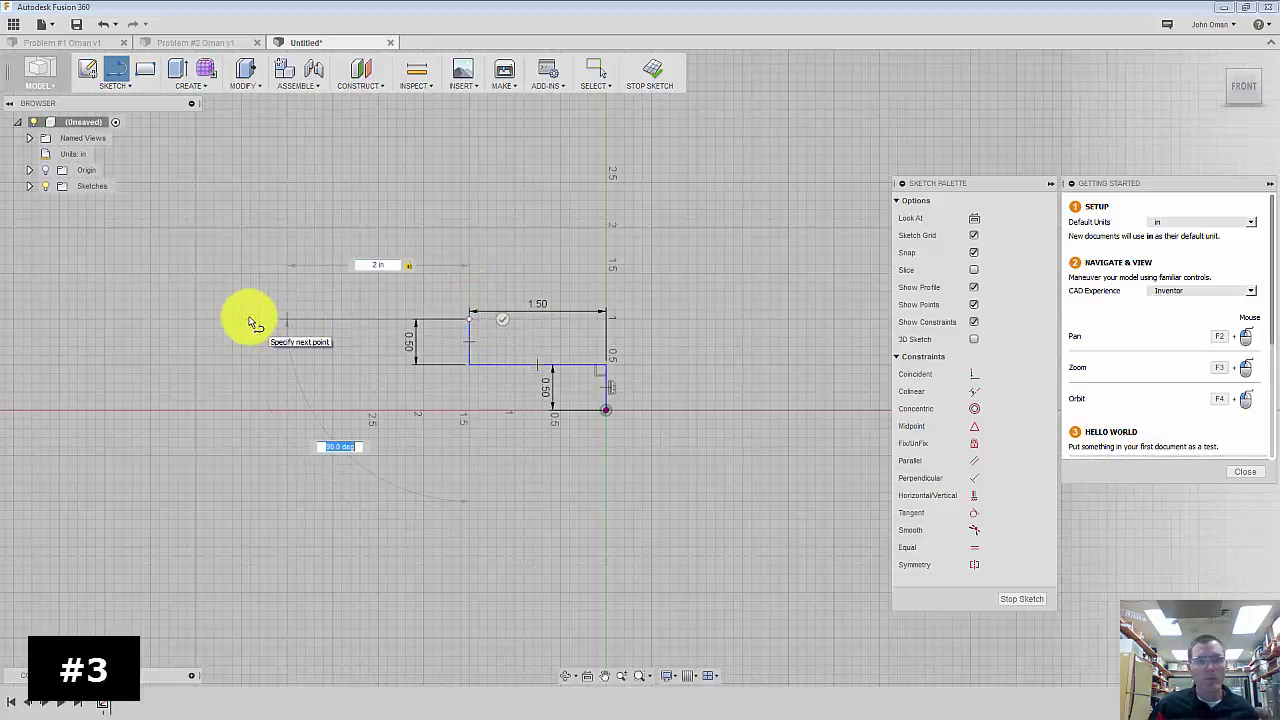
key(Return)
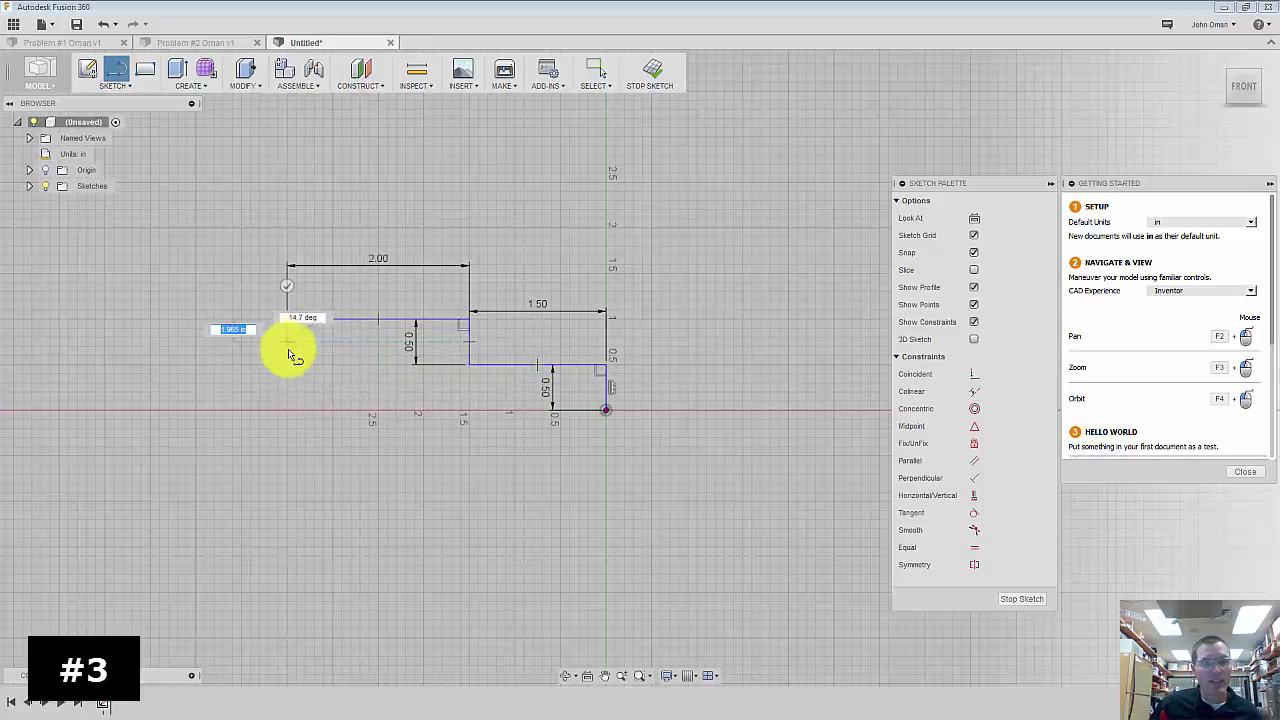
- Try to continue the profile with a 0.625 in line down from its left end and a 0.88 in line after it
text(82)
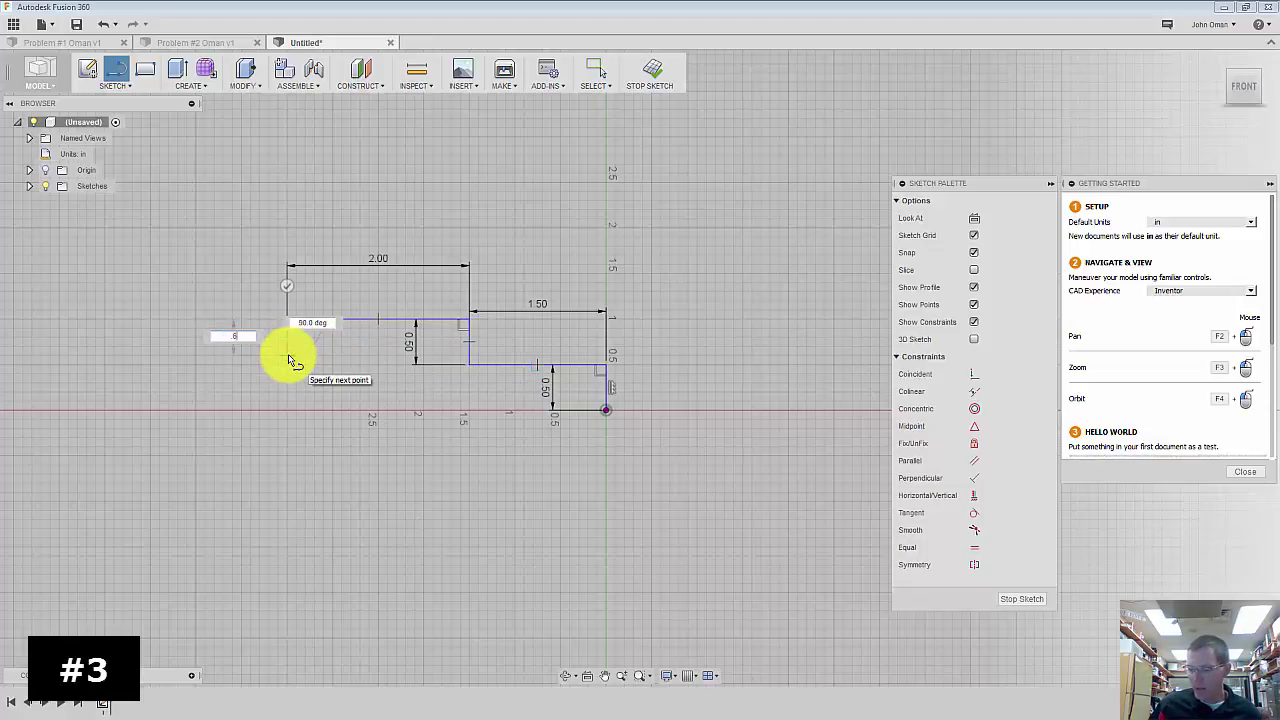
text(5)
key(Return)
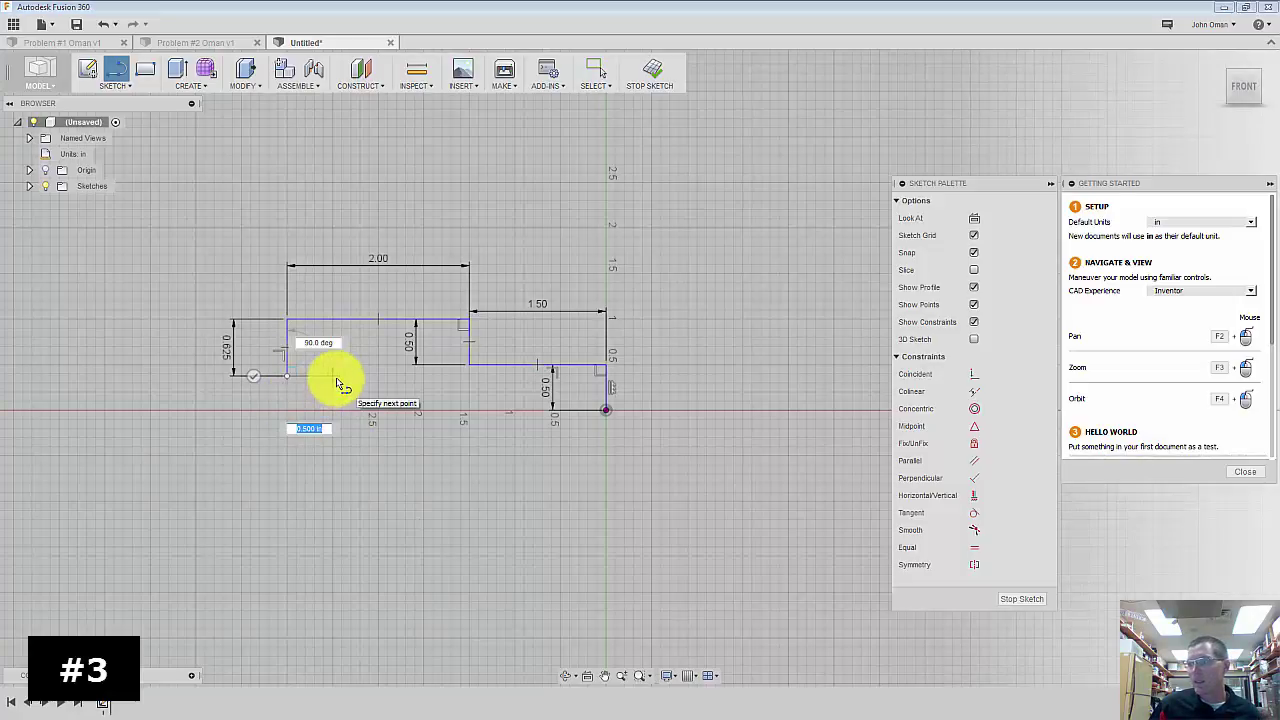
text(.875)
key(Tab)
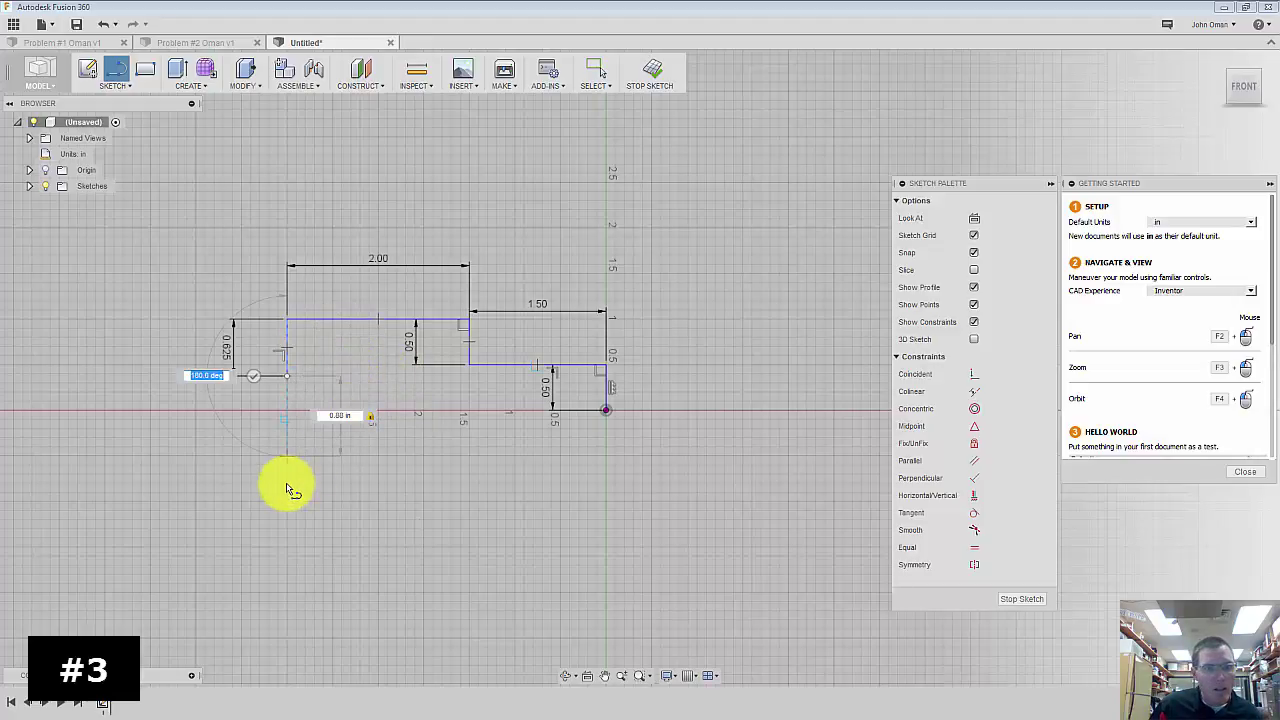
key(Escape)
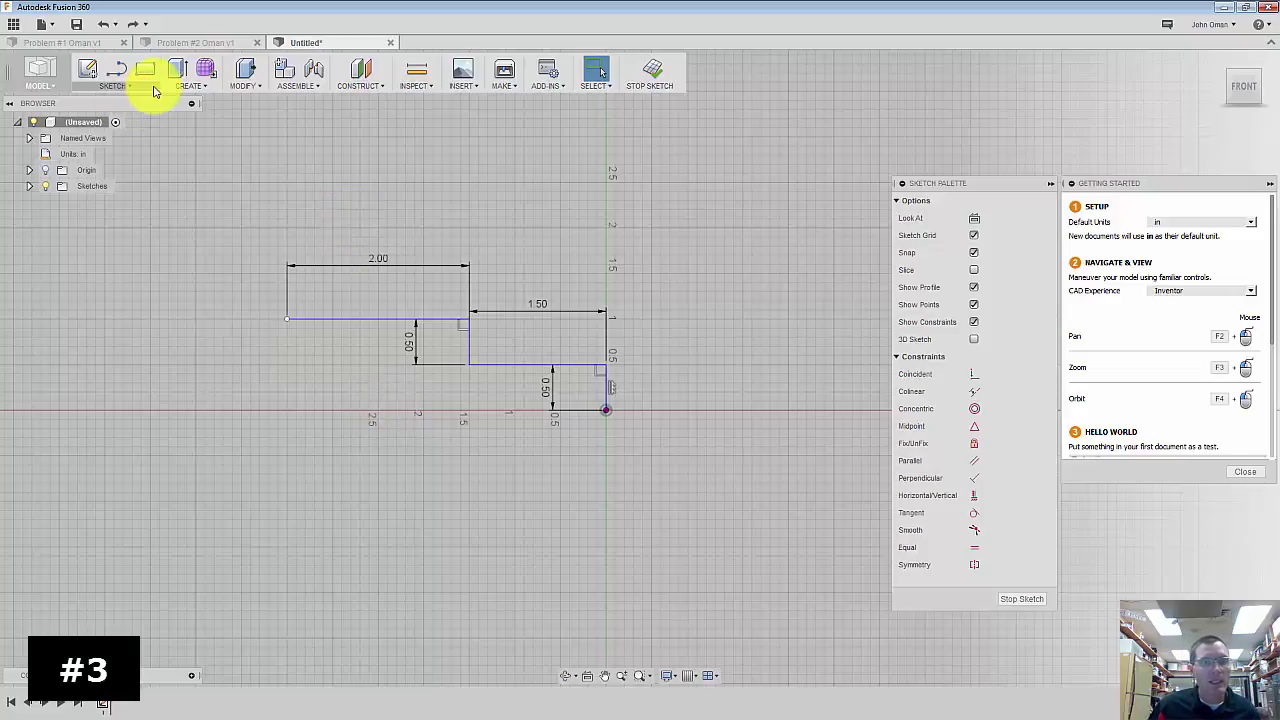
- Draw a 0.625 in vertical line down from the left end of the profile's 2 in top line
click(118, 68)
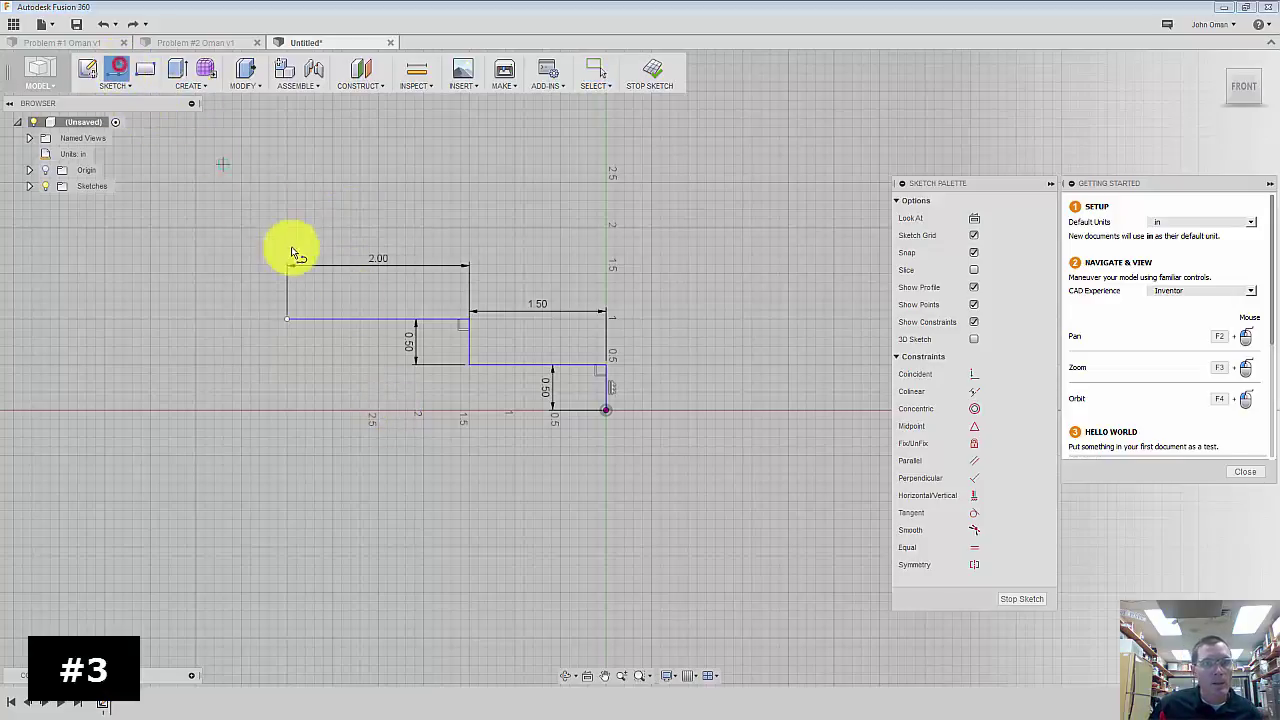
click(287, 321)
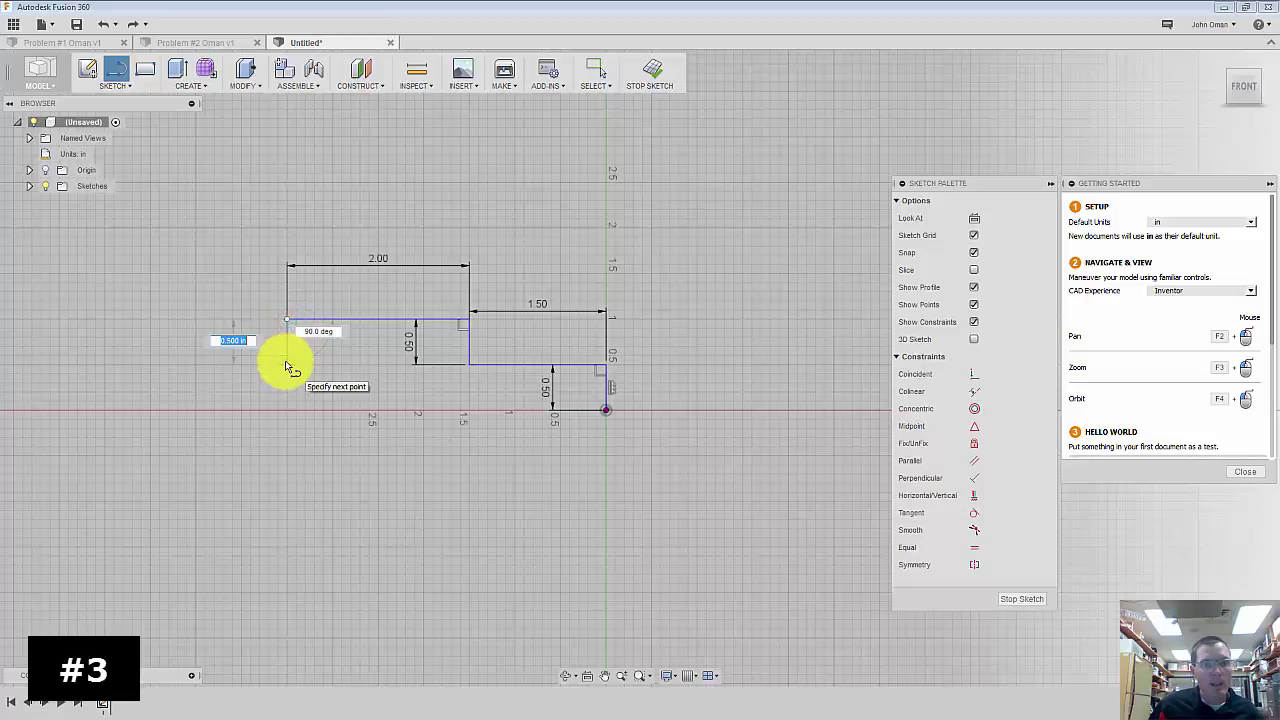
text(.625)
key(Tab)
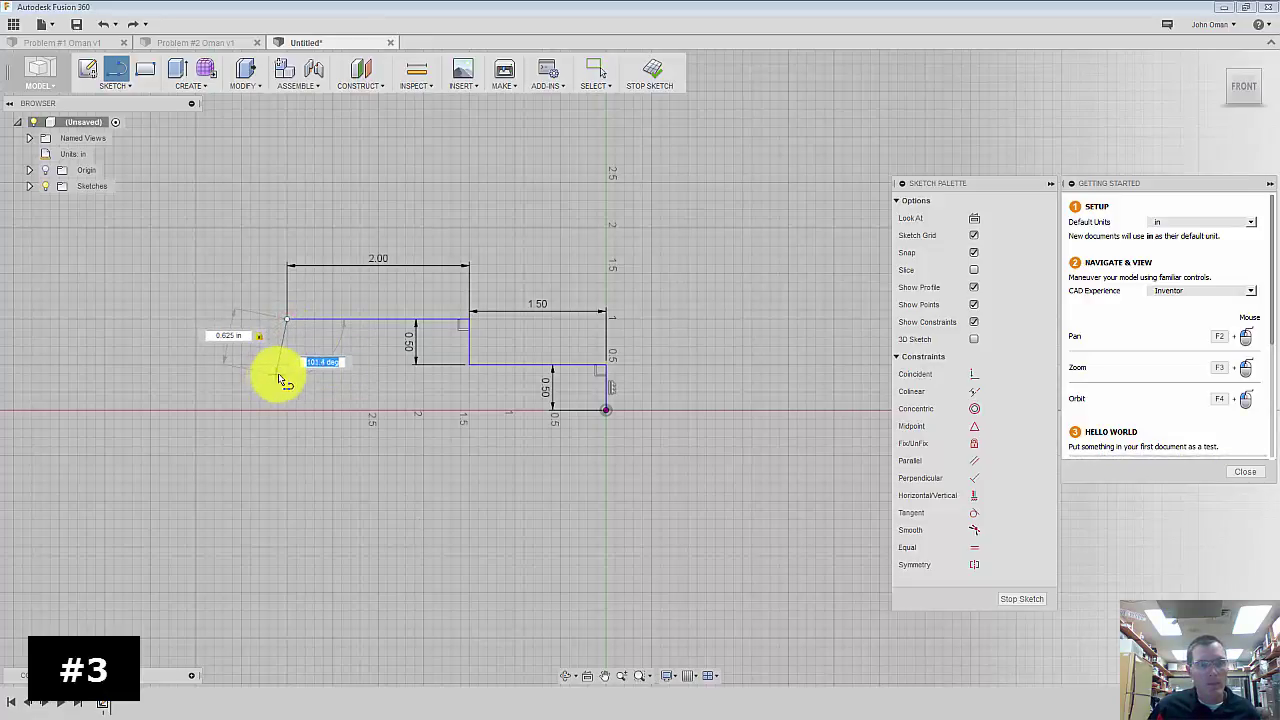
click(295, 381)
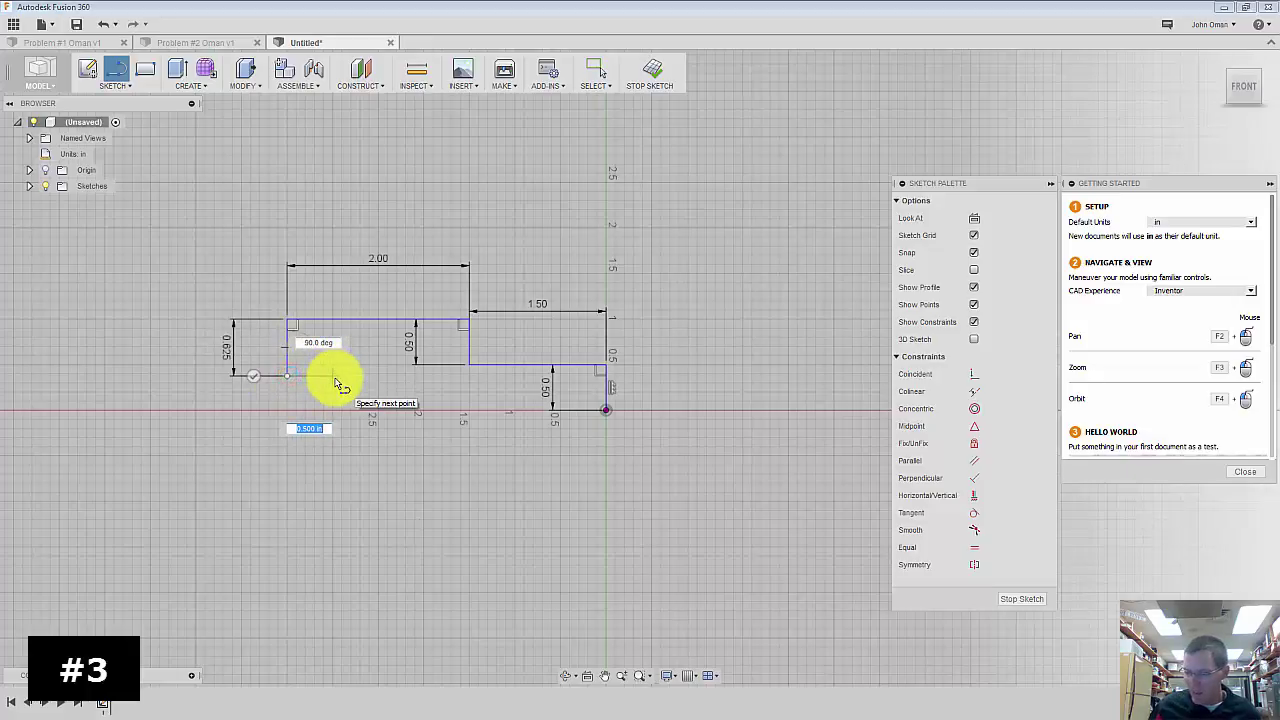
- Try to extend the profile from the lower end of the 0.625 in line by 0.88 in, and undo that segment
text(.8)
text(8)
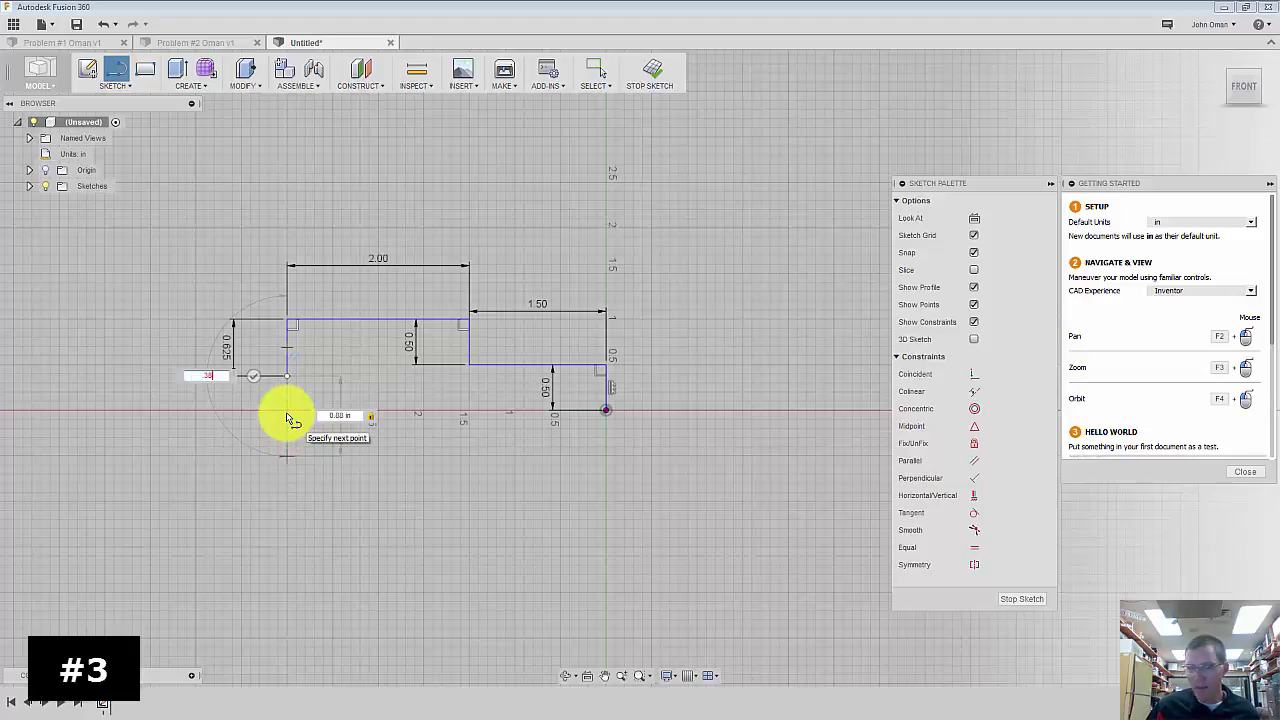
key(Return)
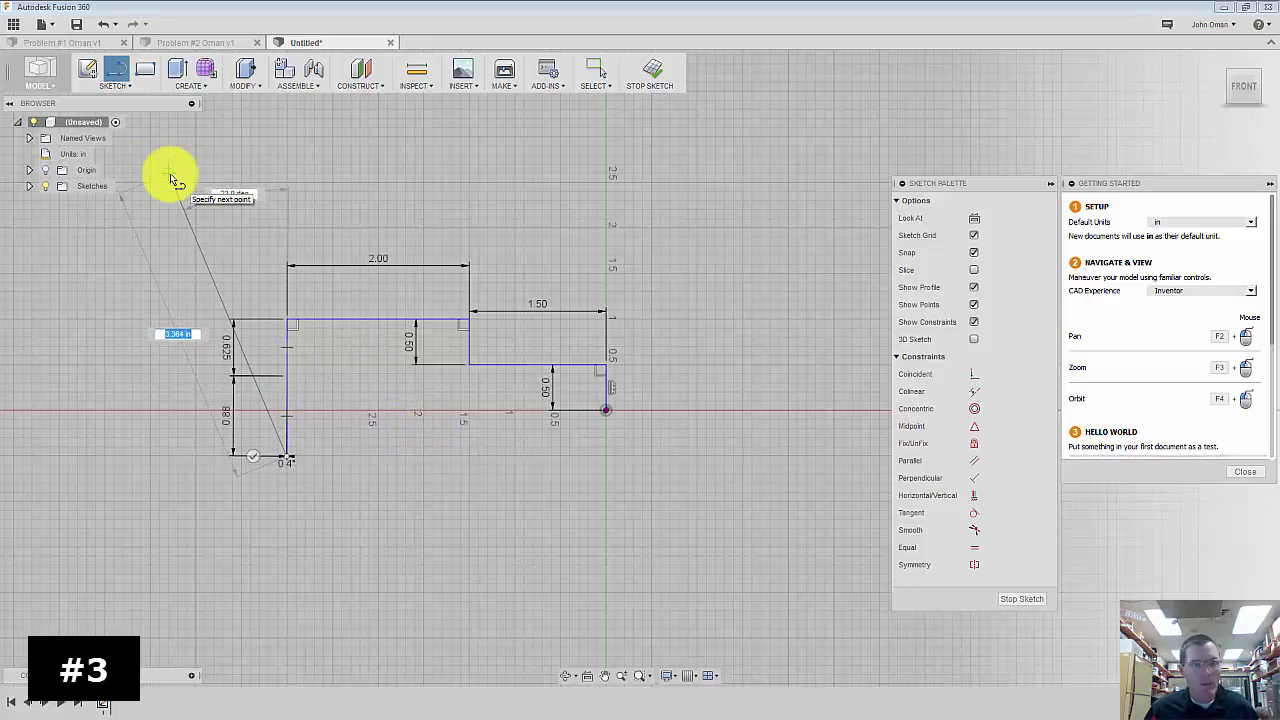
key(Escape)
key(ctrl+z)
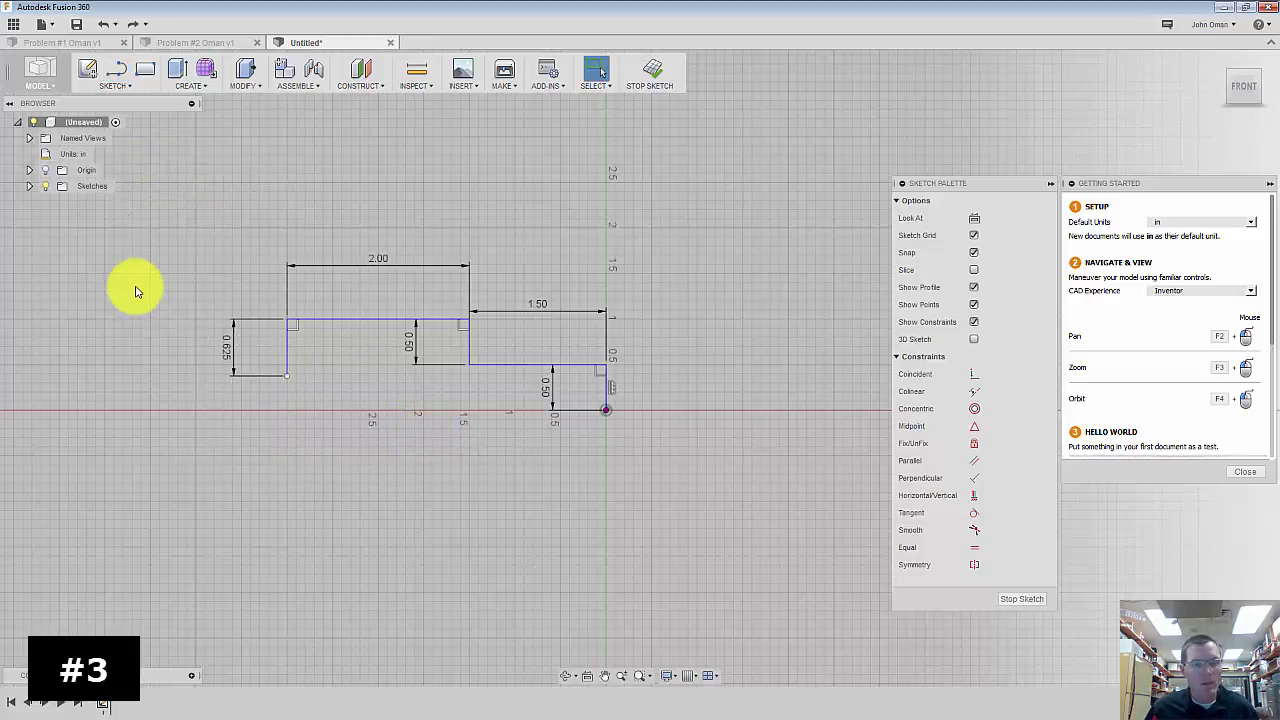
- Draw a 0.88 in horizontal line to the right from the lower end of the 0.625 in line
click(123, 74)
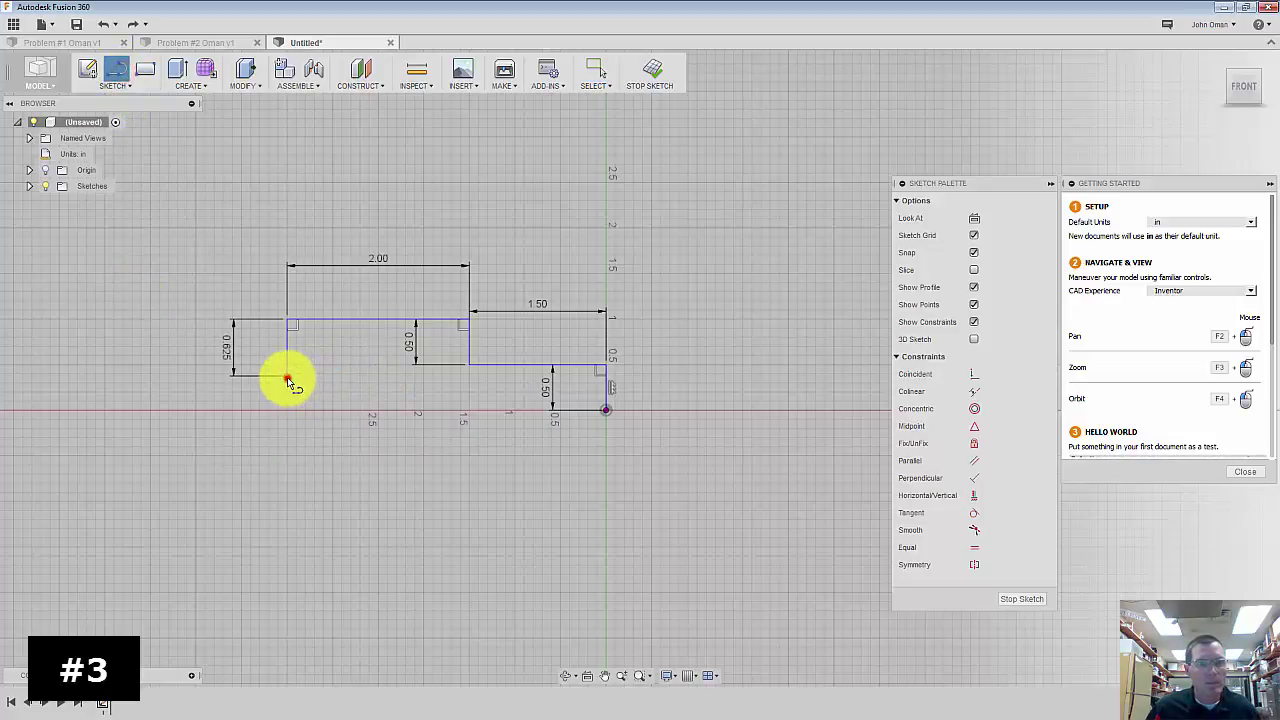
click(287, 376)
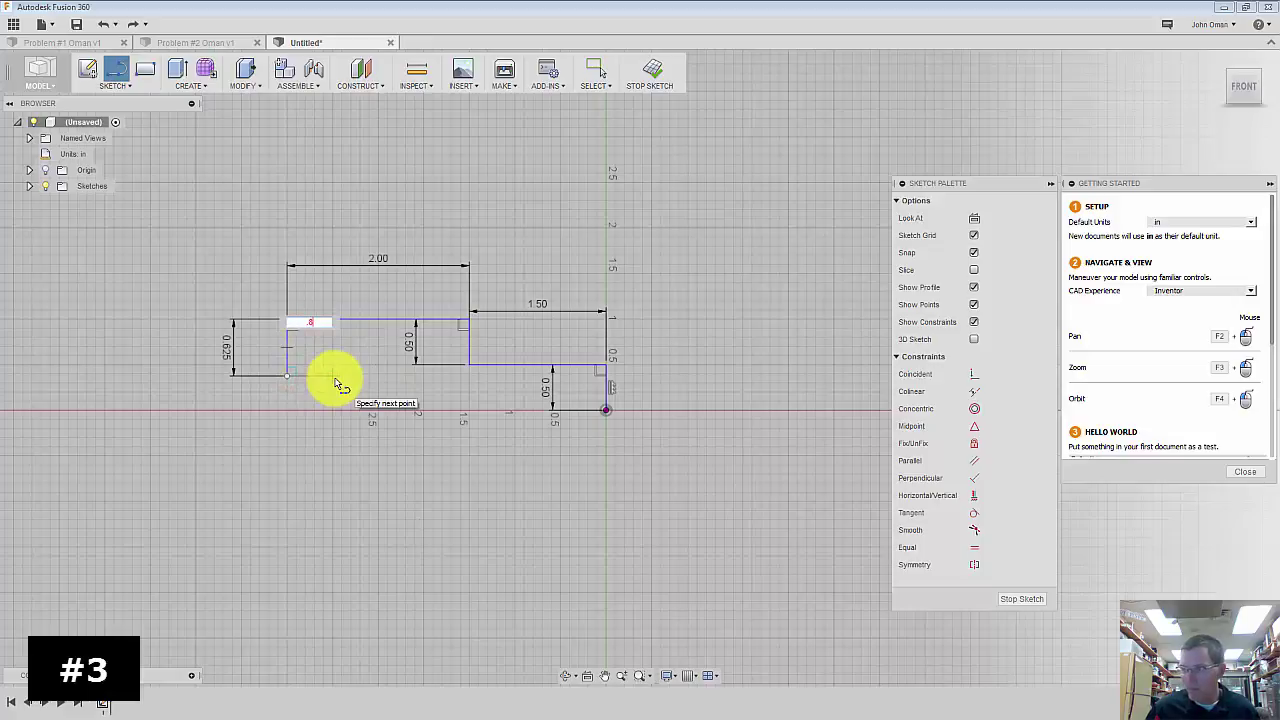
key(Tab)
key(Tab)
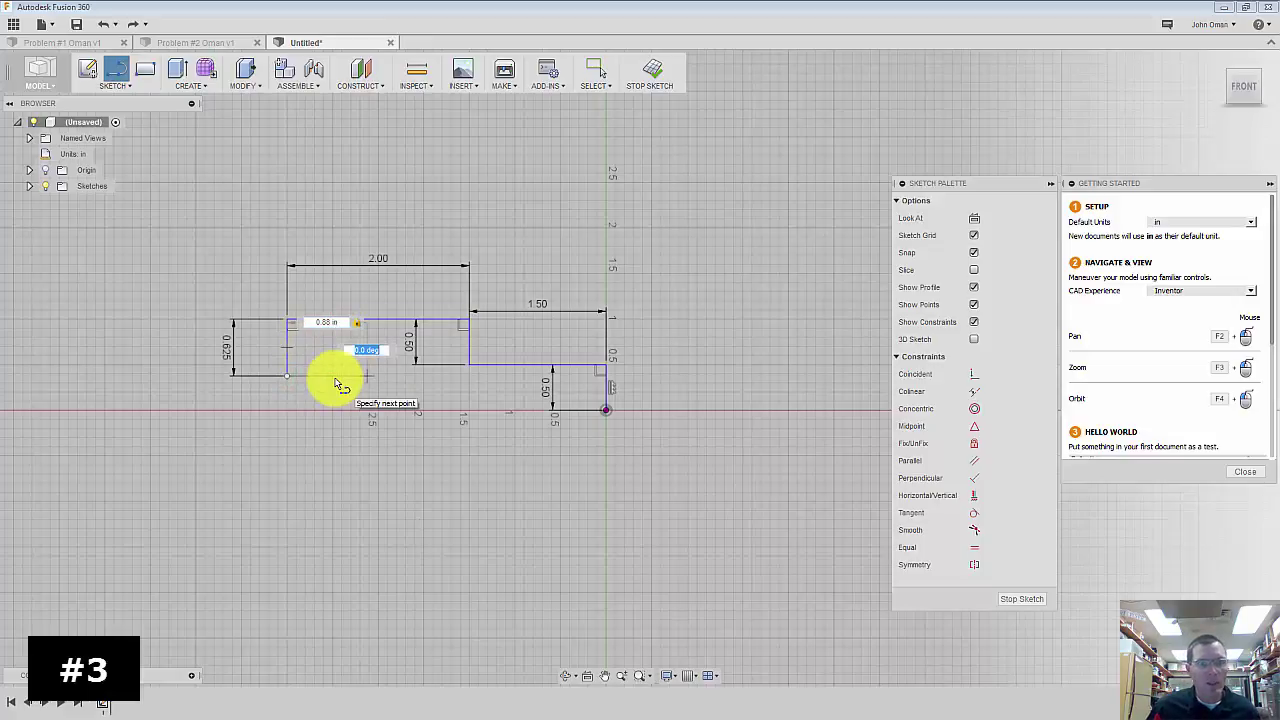
click(402, 378)
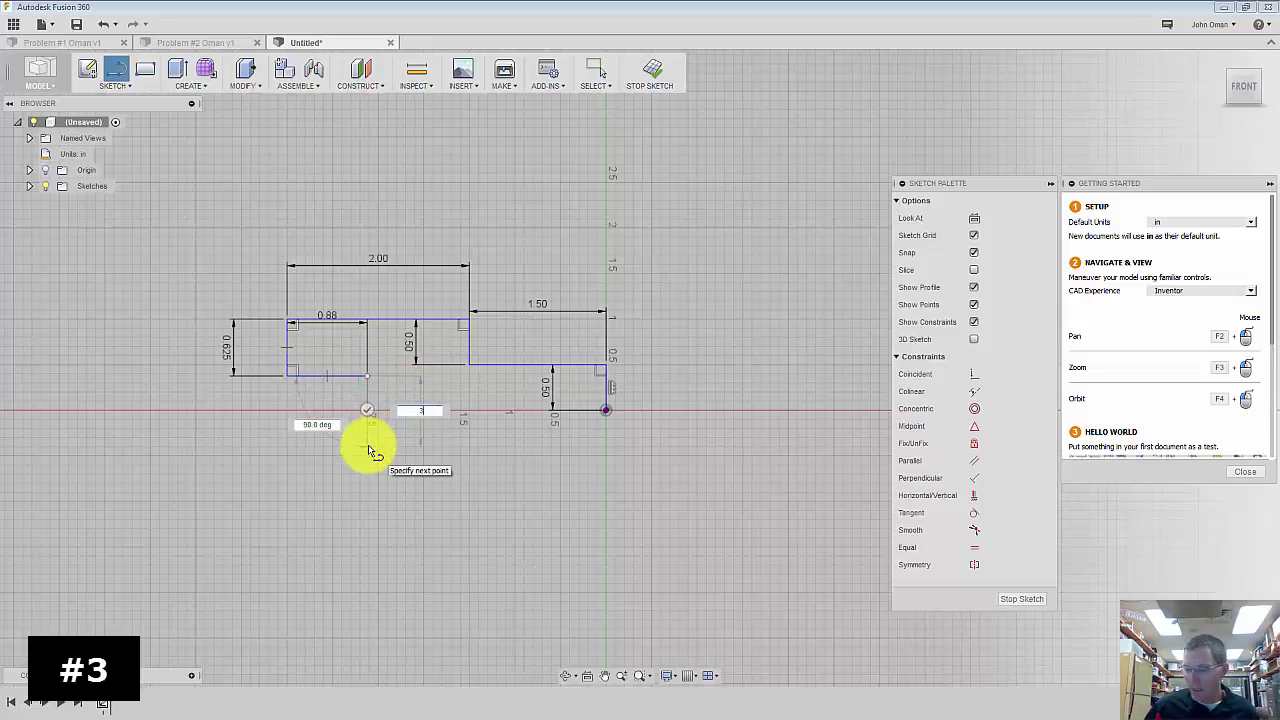
- Close the stepped profile with a 0.38 in vertical line down and a horizontal line back to the origin
key(Tab)
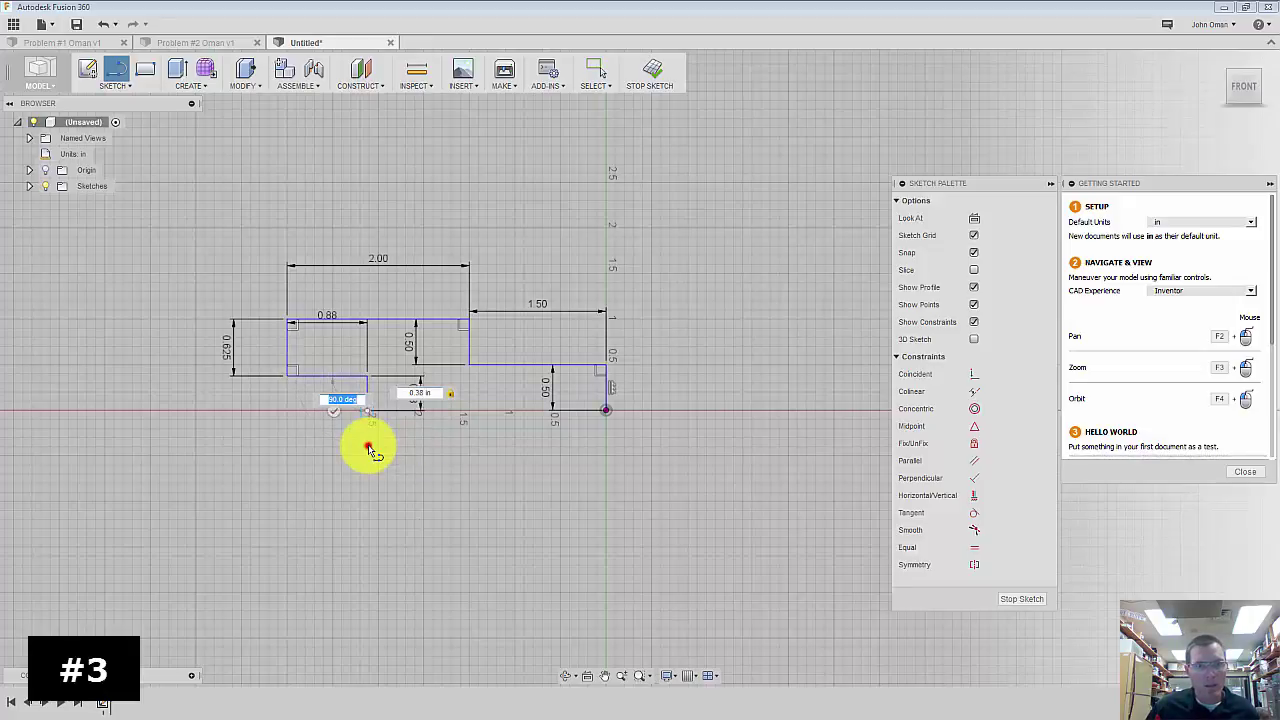
click(368, 445)
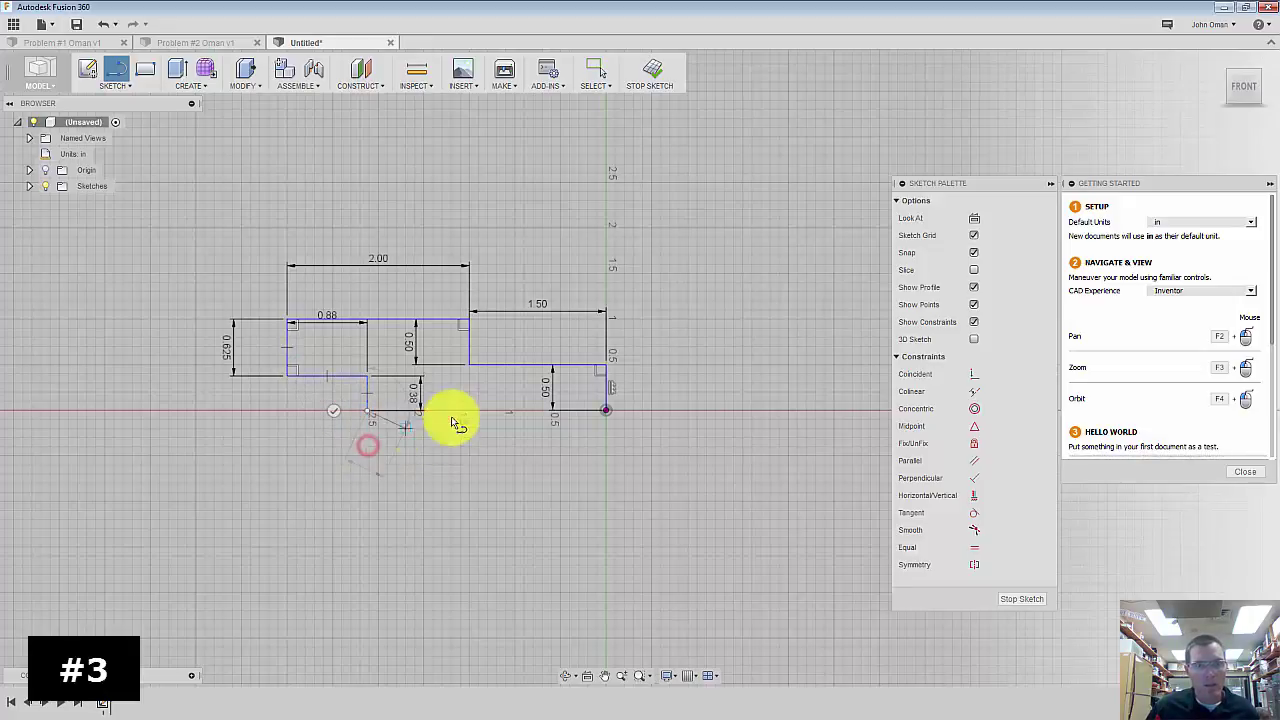
click(606, 410)
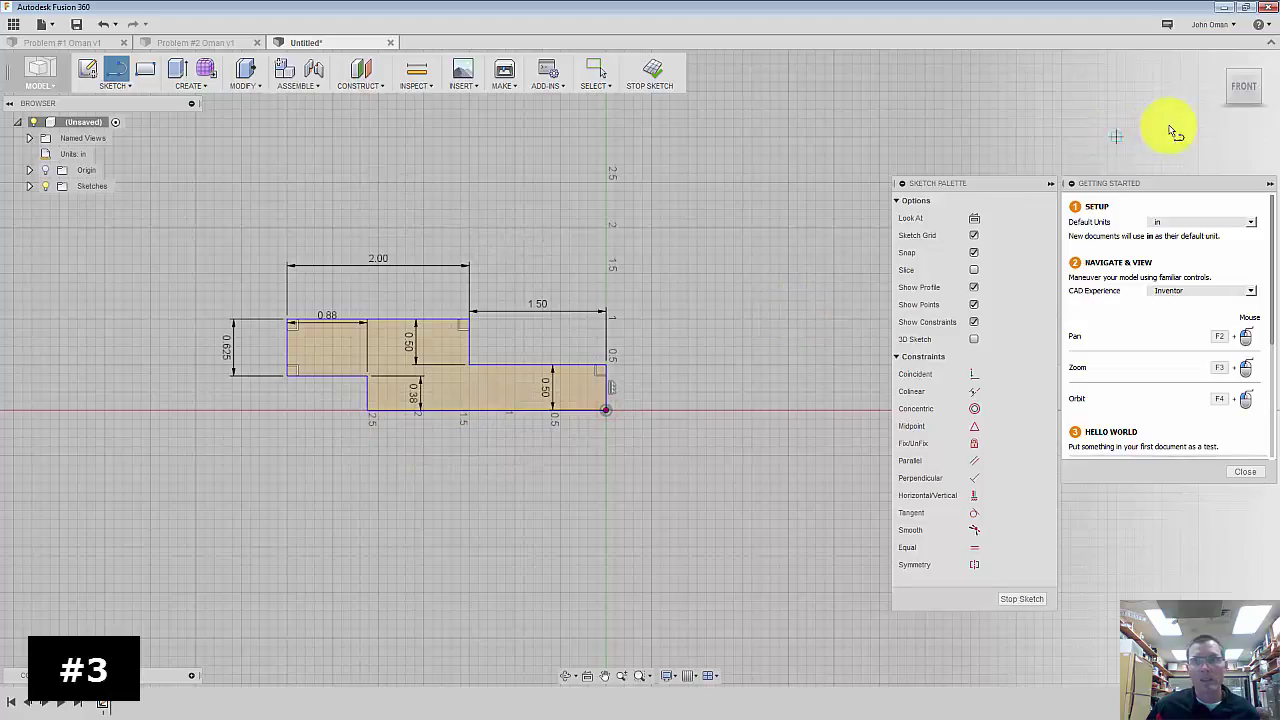
- Extrude the closed stepped profile toward the front as a new body, working from an isometric view
click(1220, 66)
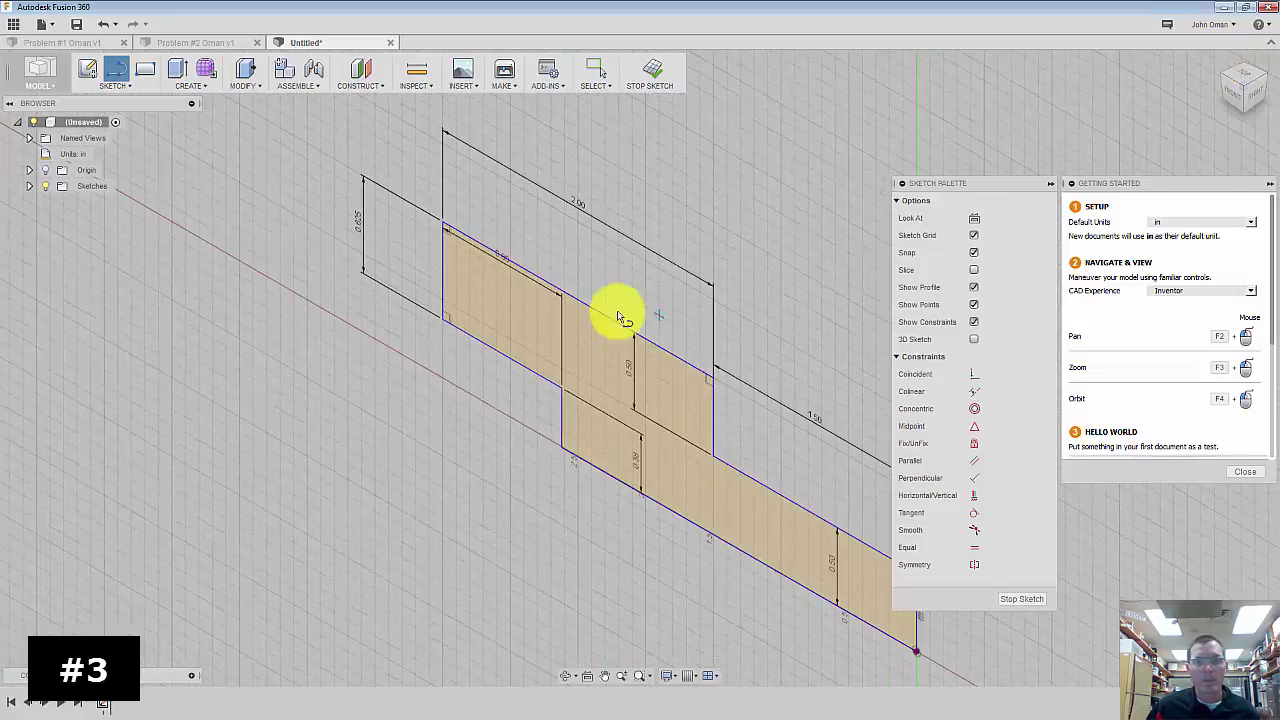
mouse_move(614, 314)
shift+middle_down()
mouse_move(371, 300)
mouse_move(645, 288)
mouse_move(663, 300)
shift+middle_up()
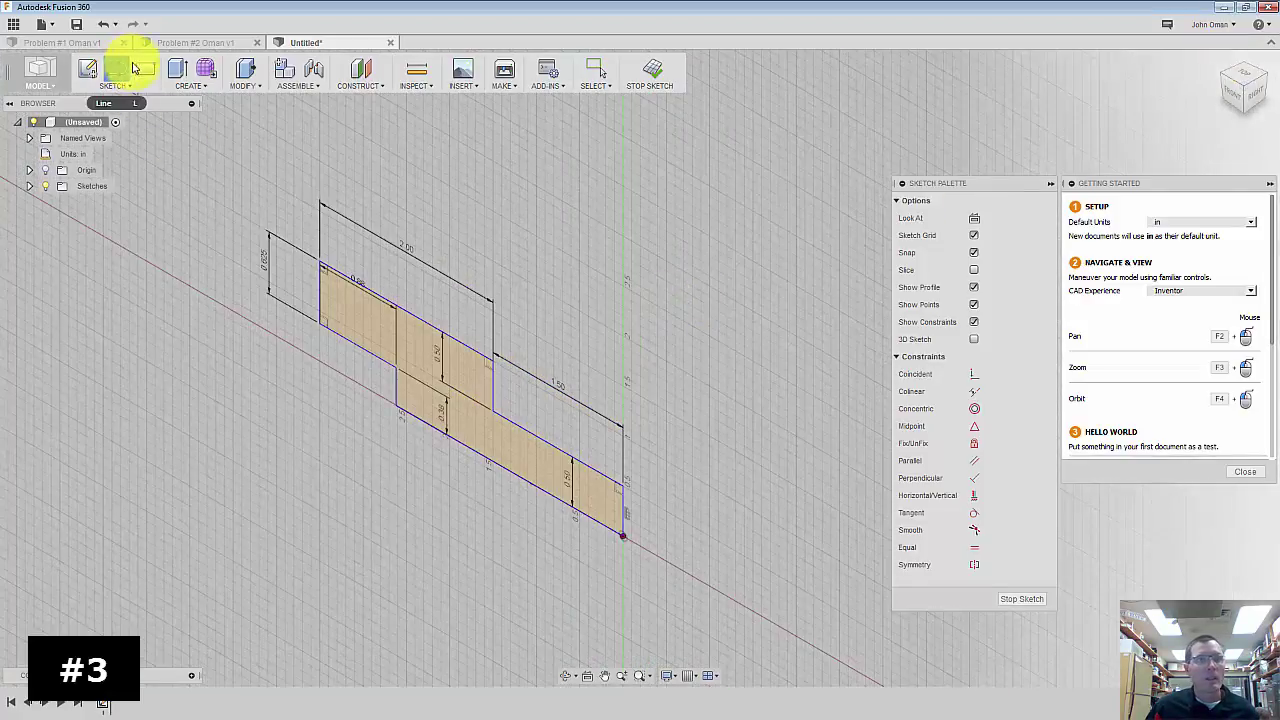
click(176, 68)
click(428, 386)
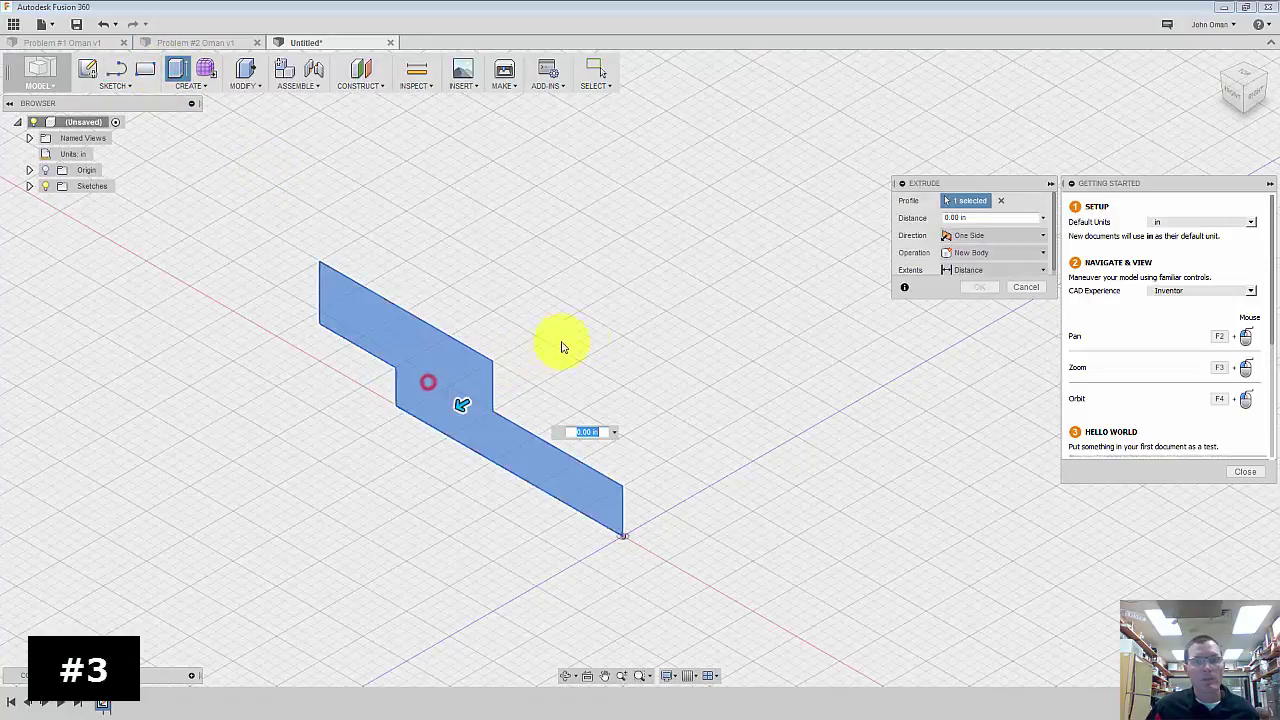
drag(464, 405, 589, 351)
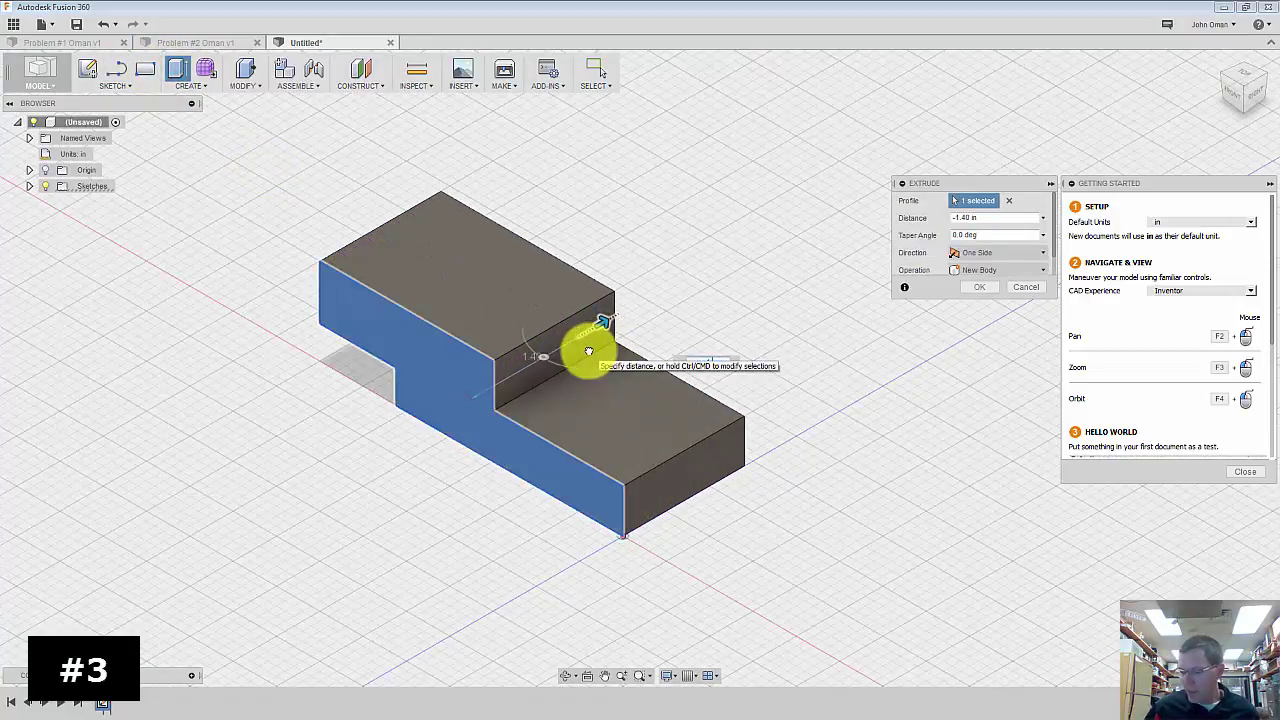
key(Return)
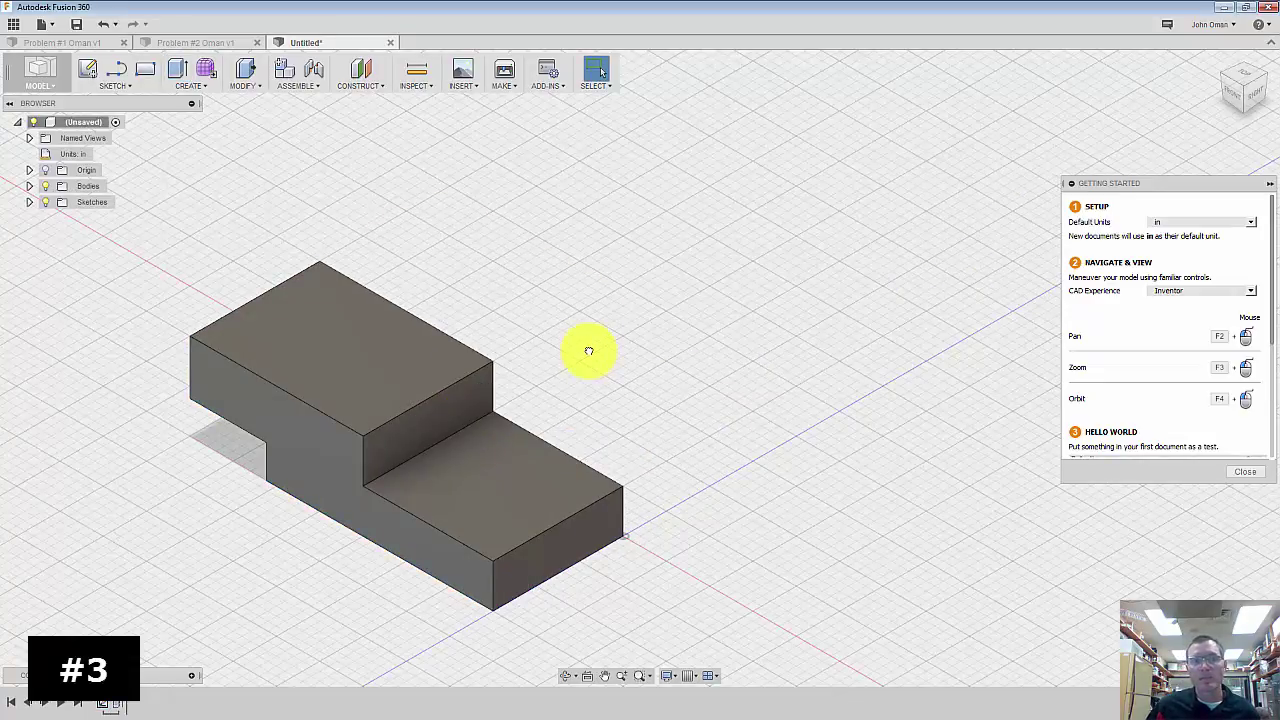
- Fit the model in view and save the design as Problem #3 followed by the author's surname
key(F6)
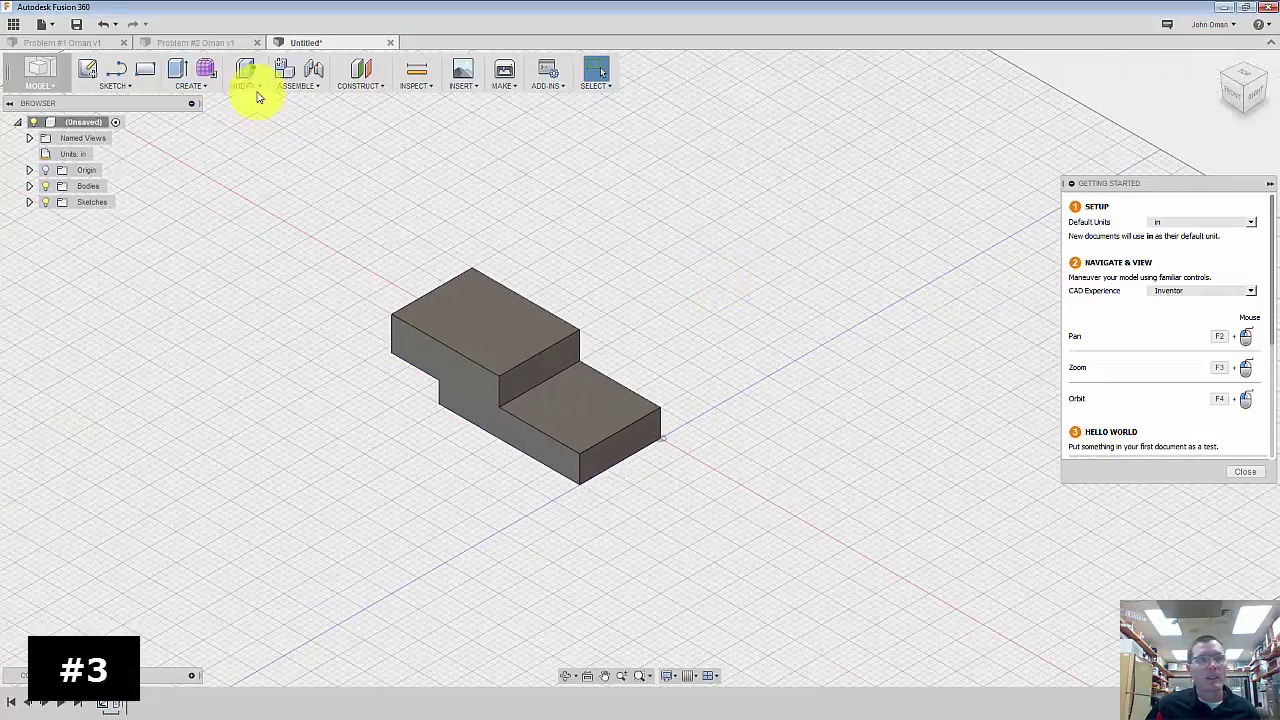
click(76, 24)
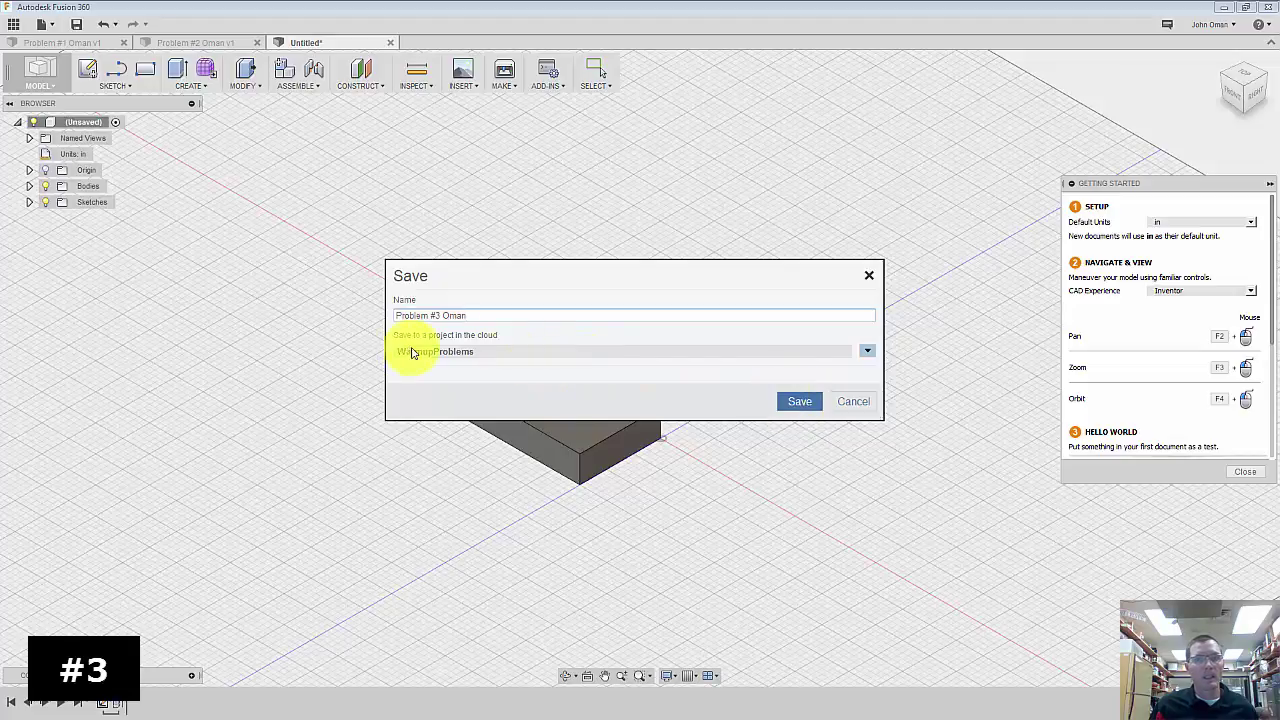
click(797, 403)
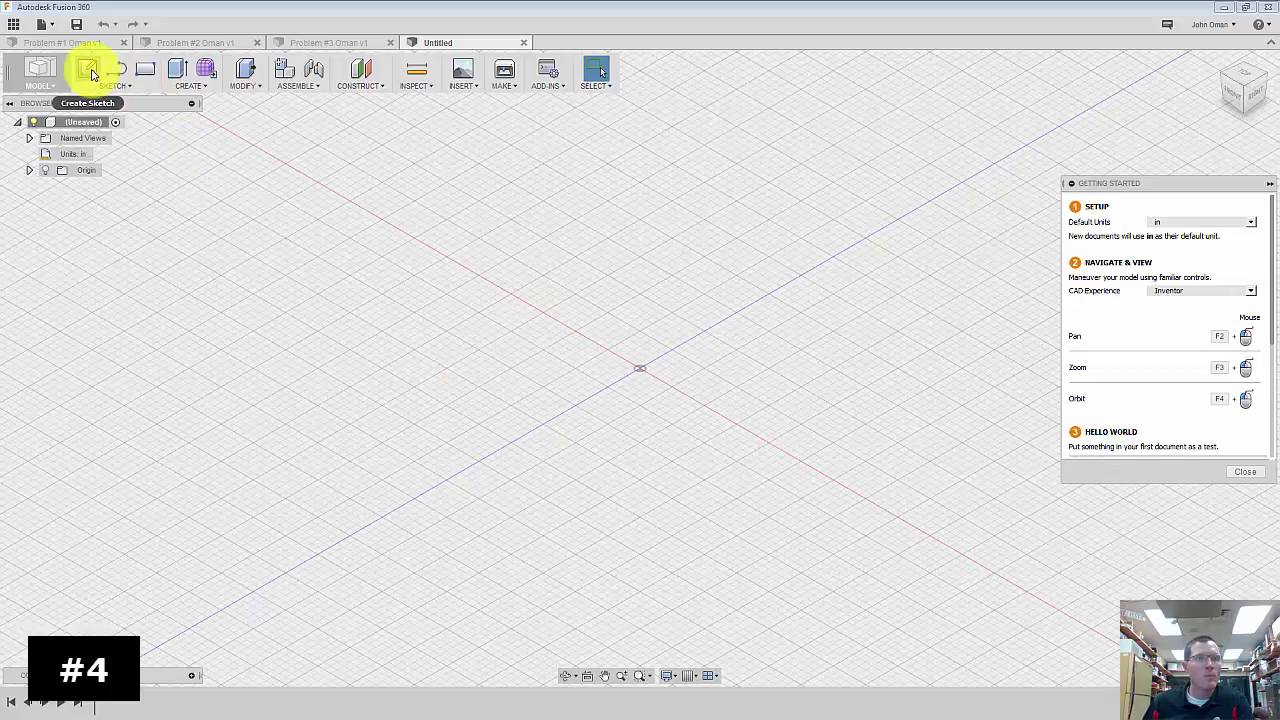
- Start a sketch on the front plane of the new, empty design
click(90, 72)
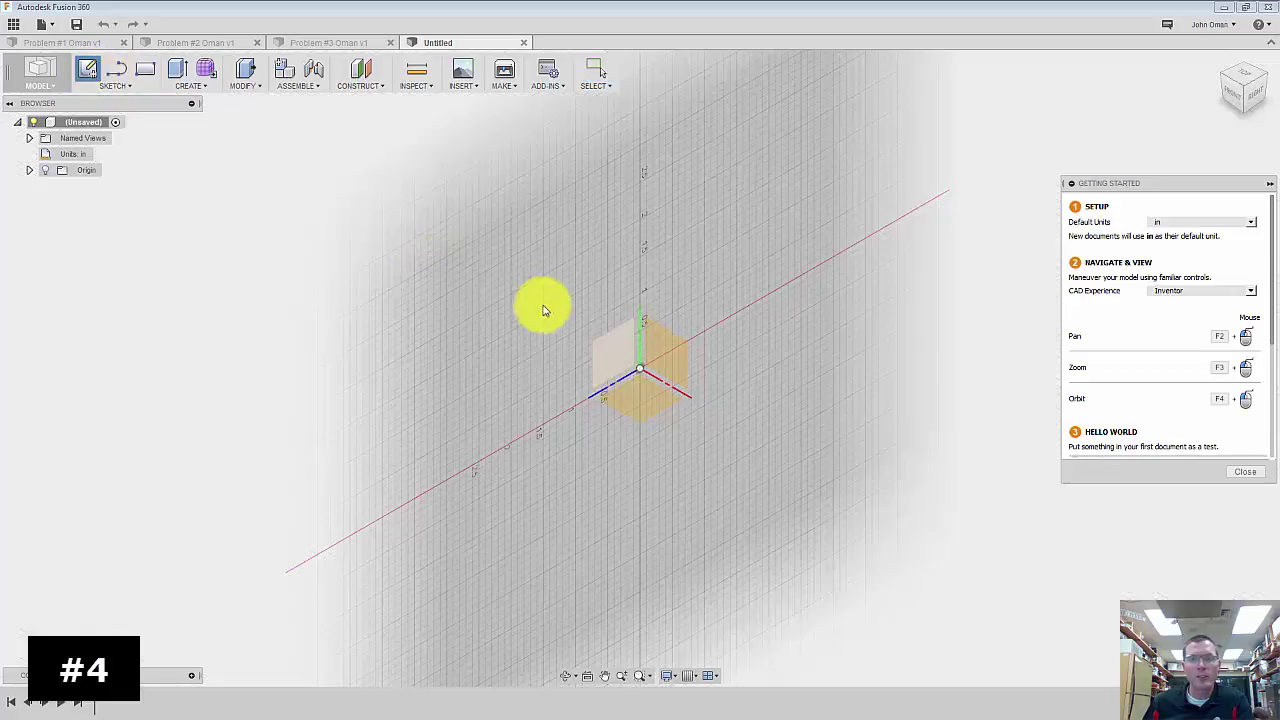
click(672, 360)
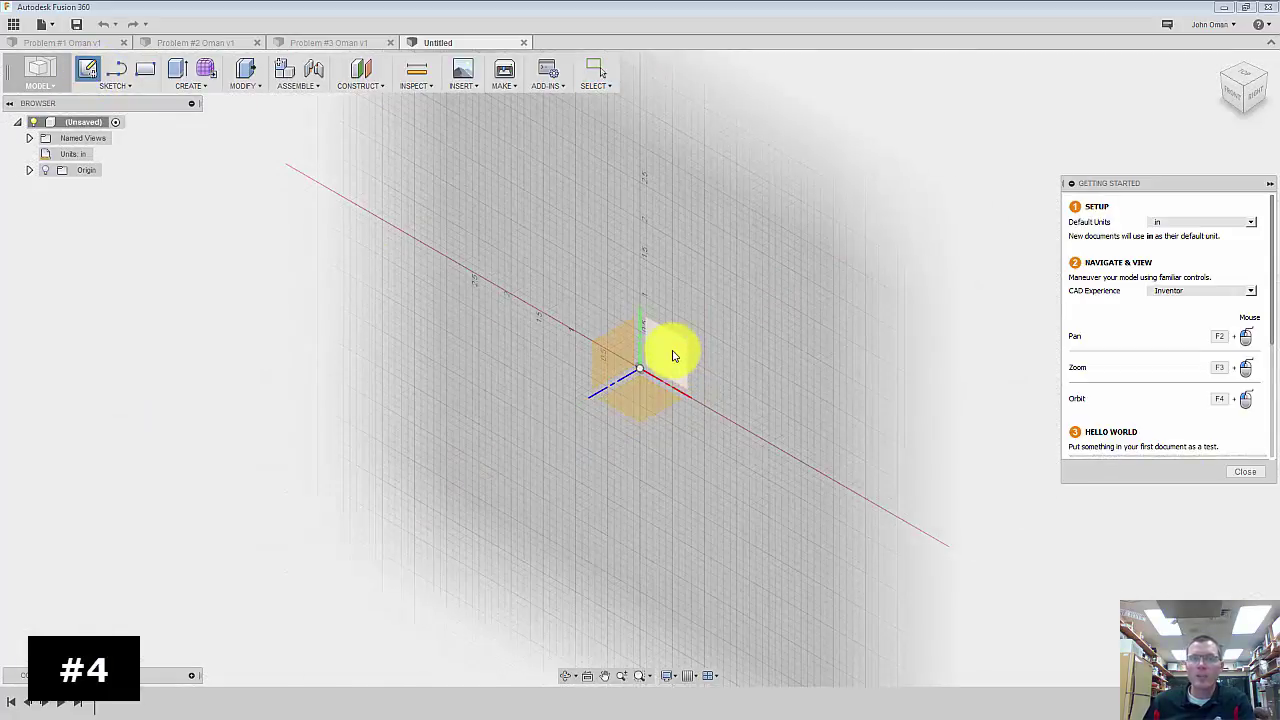
click(657, 349)
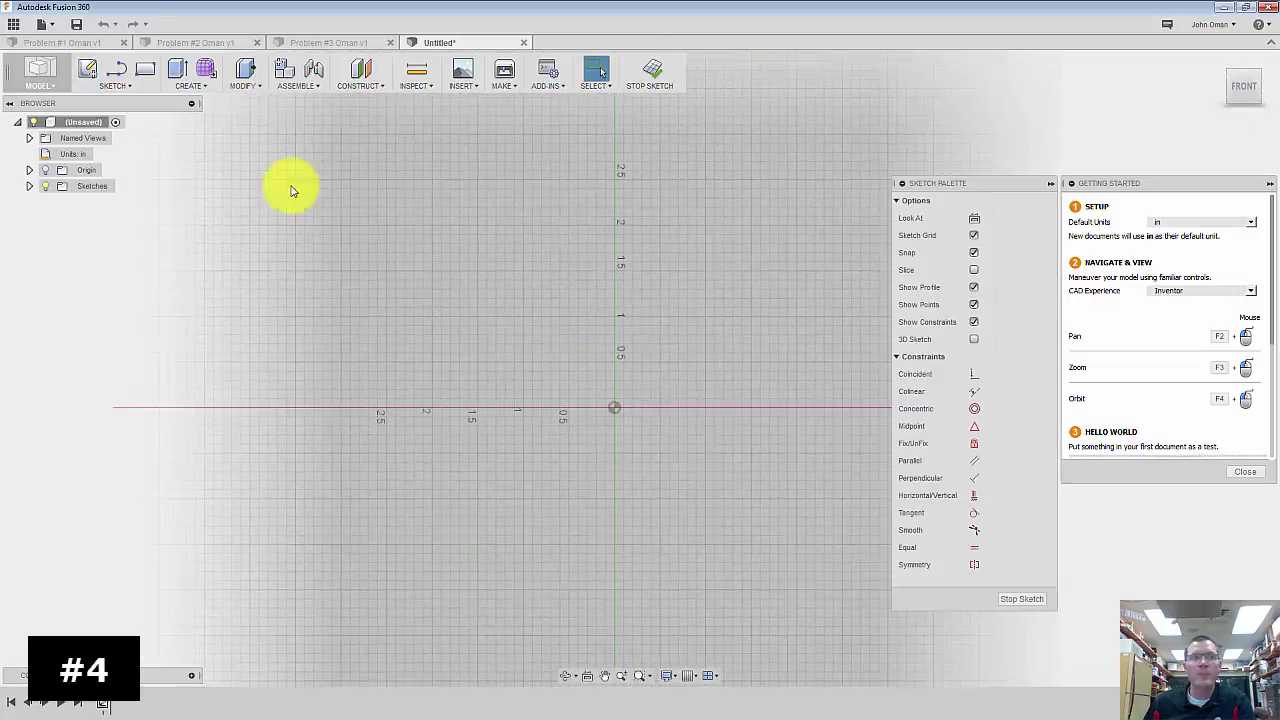
- Draw a 3.25 in horizontal line from the origin to the right
click(119, 72)
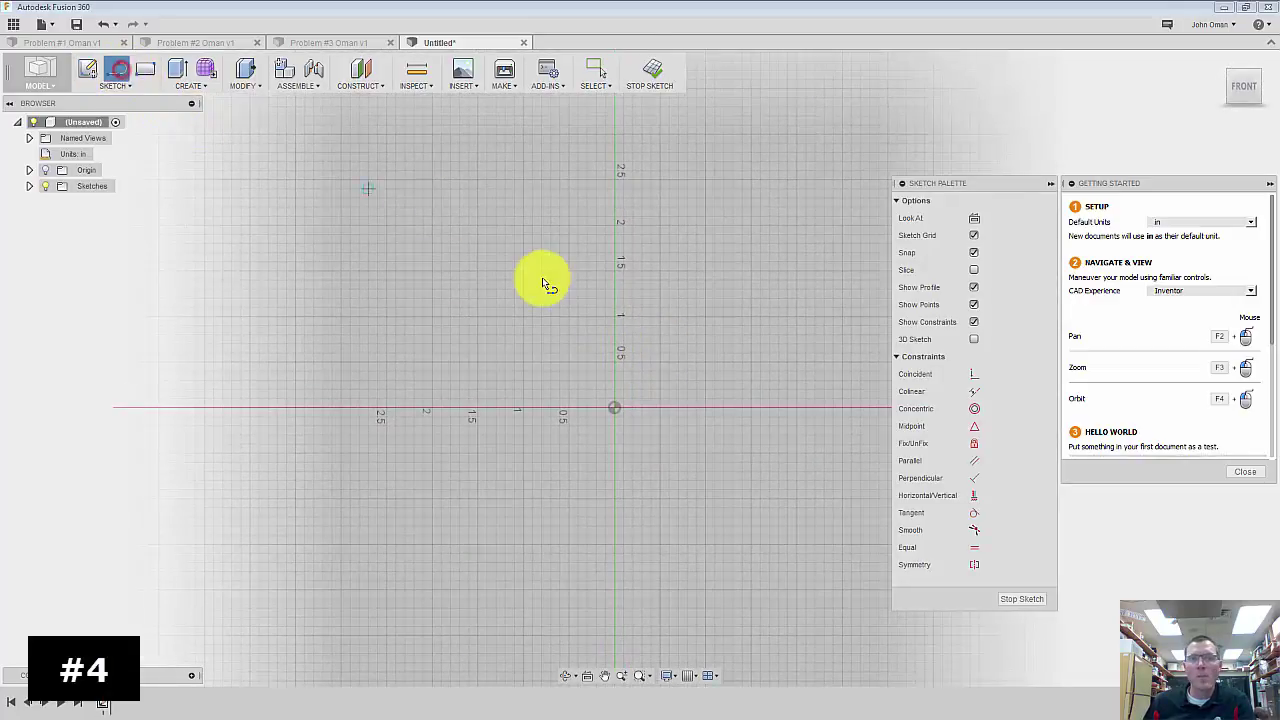
click(617, 407)
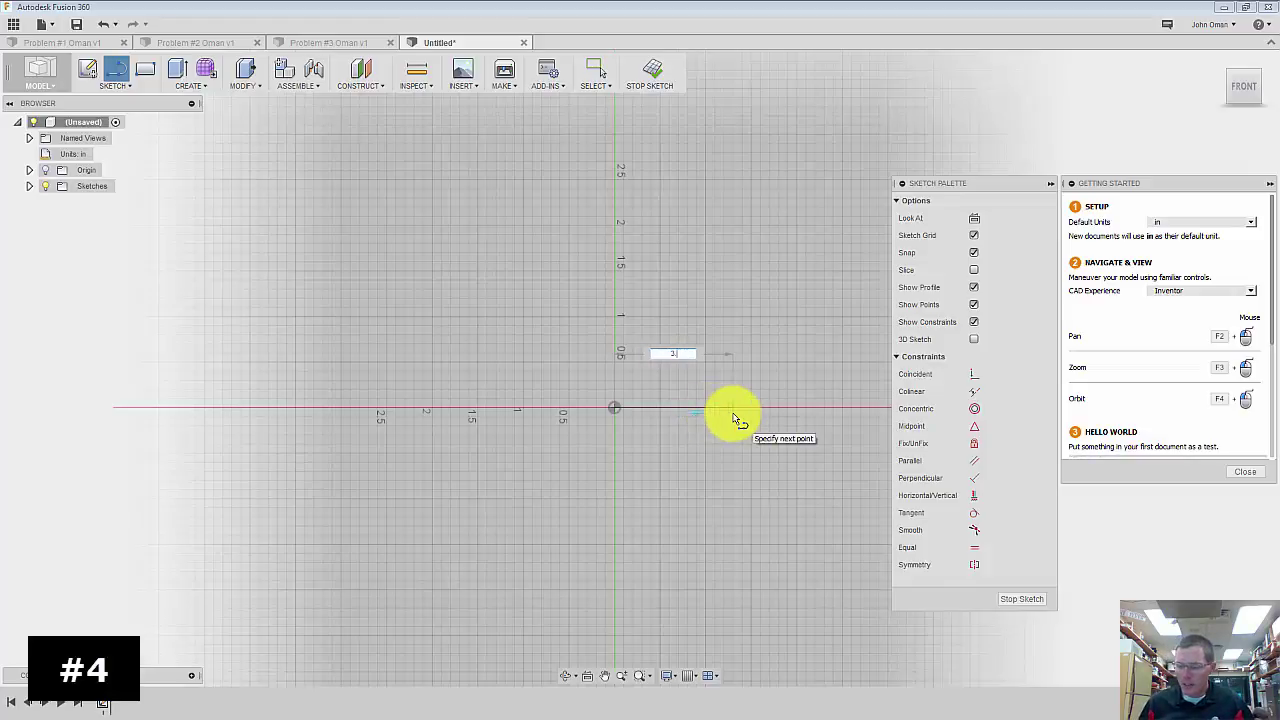
text(5)
key(Tab)
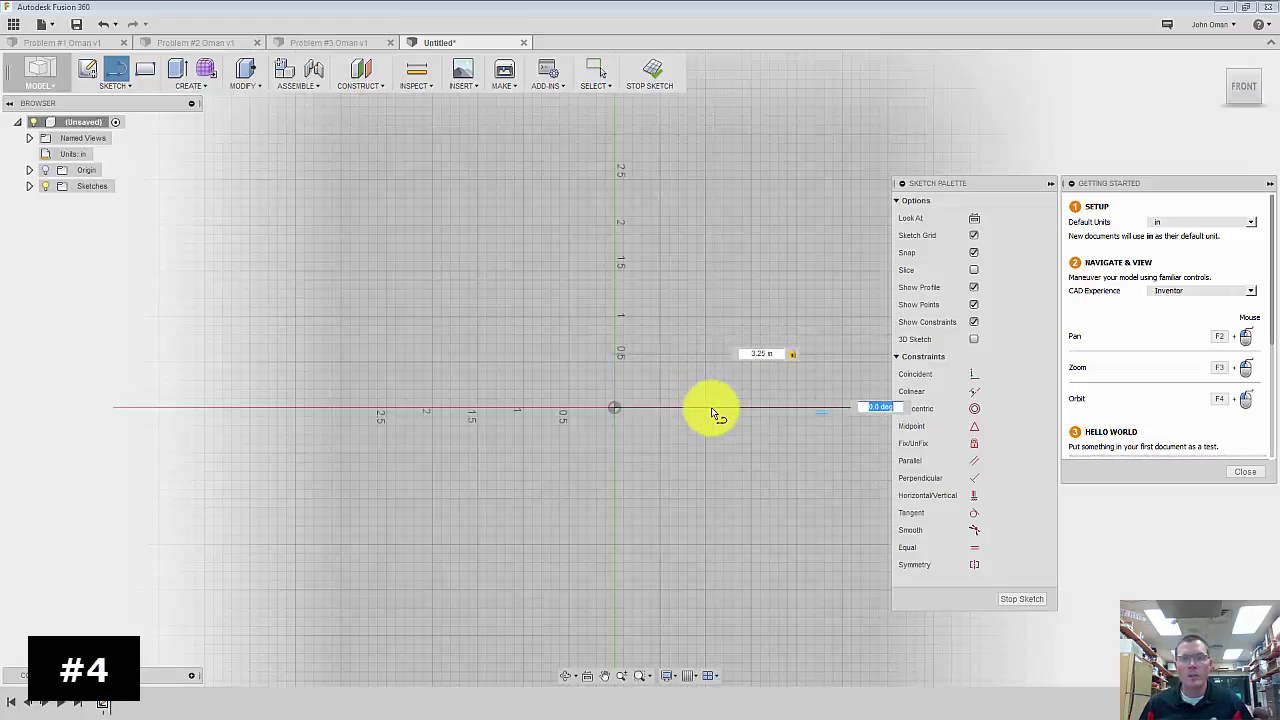
key(Return)
- Draw a 0.75 in vertical line up from the right end of the 3.25 in base line
scroll(500, 385, down, 5)
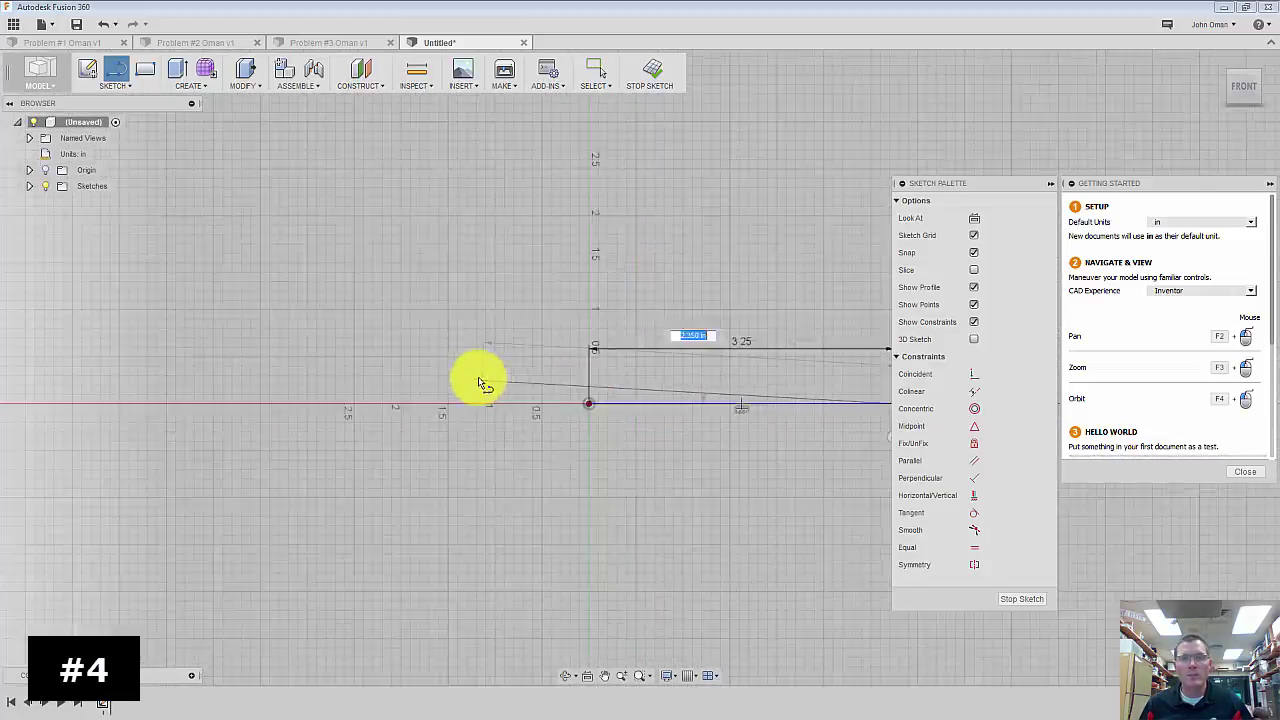
scroll(725, 372, up, 3)
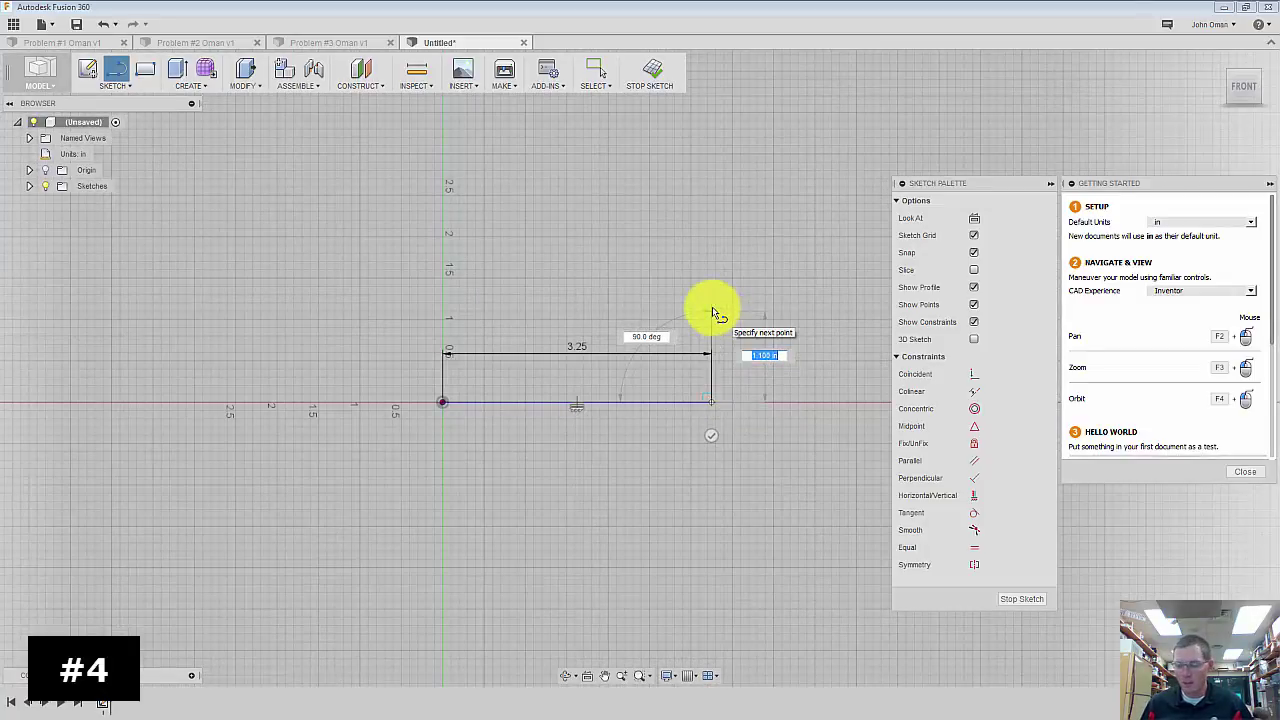
key(Tab)
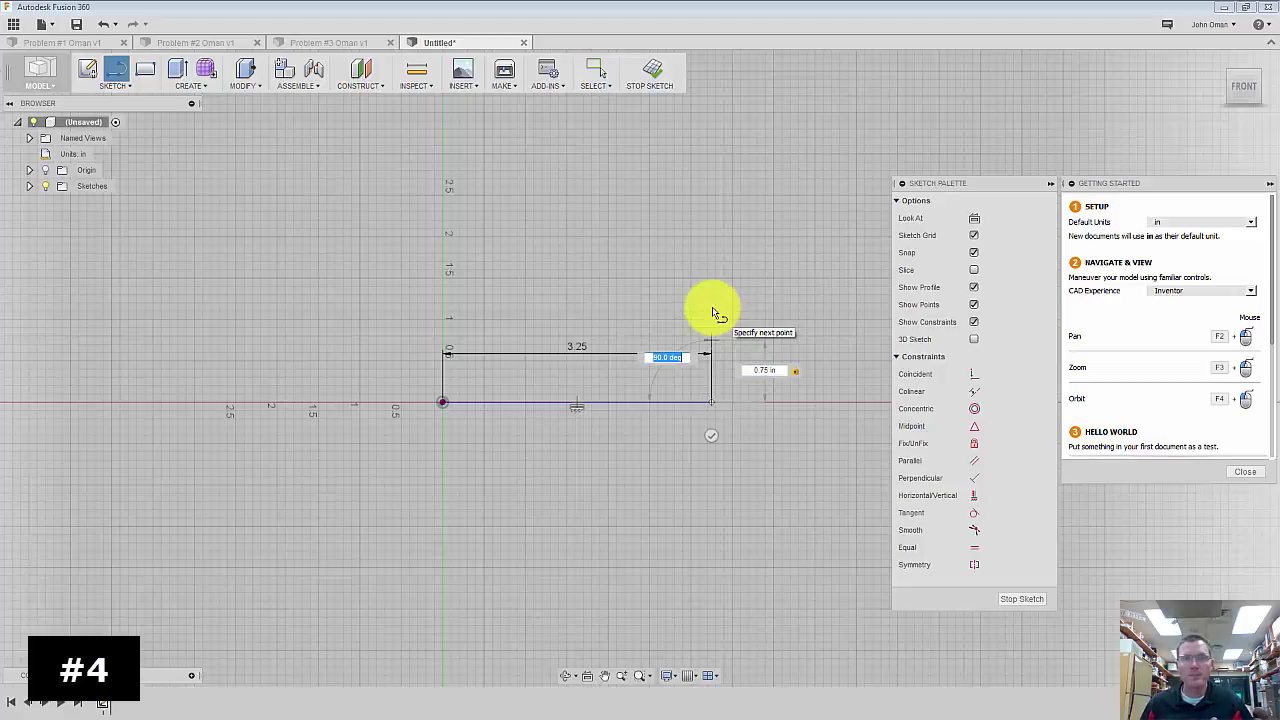
key(Return)
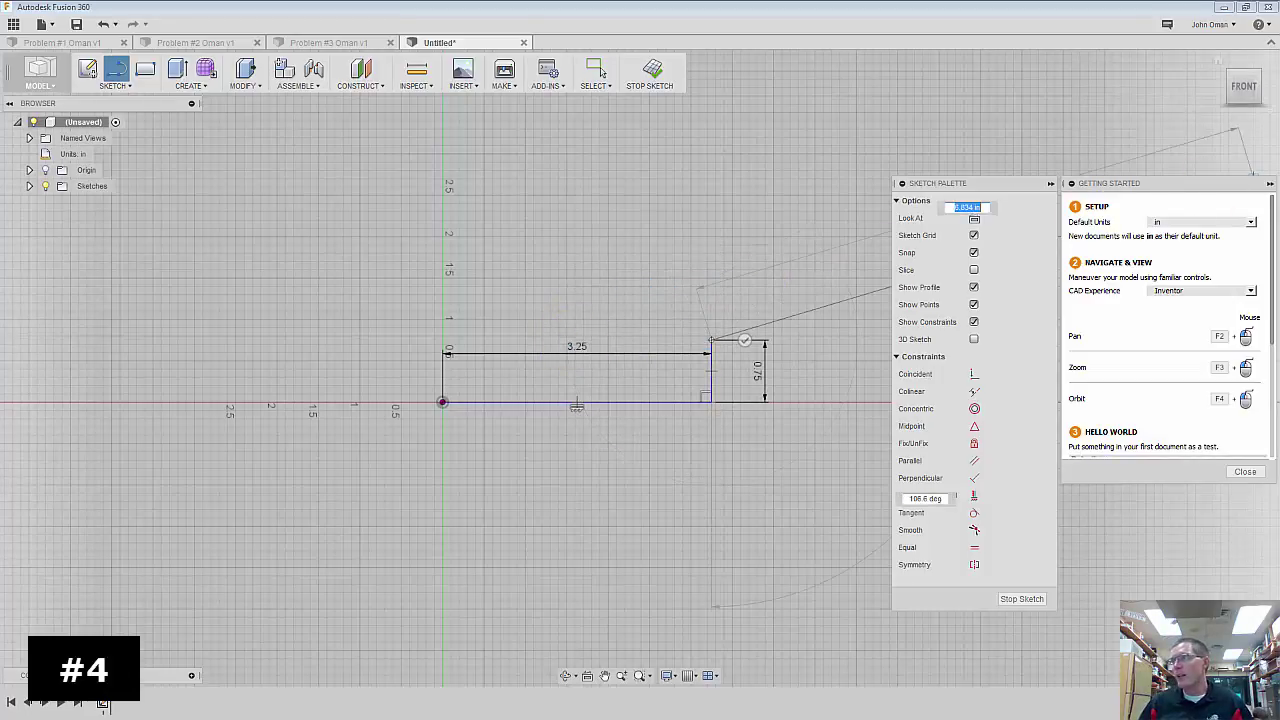
- Consult the Problem #4 drawing PDF, and draw a 2.5 in horizontal line to the left from the top of the 0.75 in line
drag(1275, 132, 580, 120)
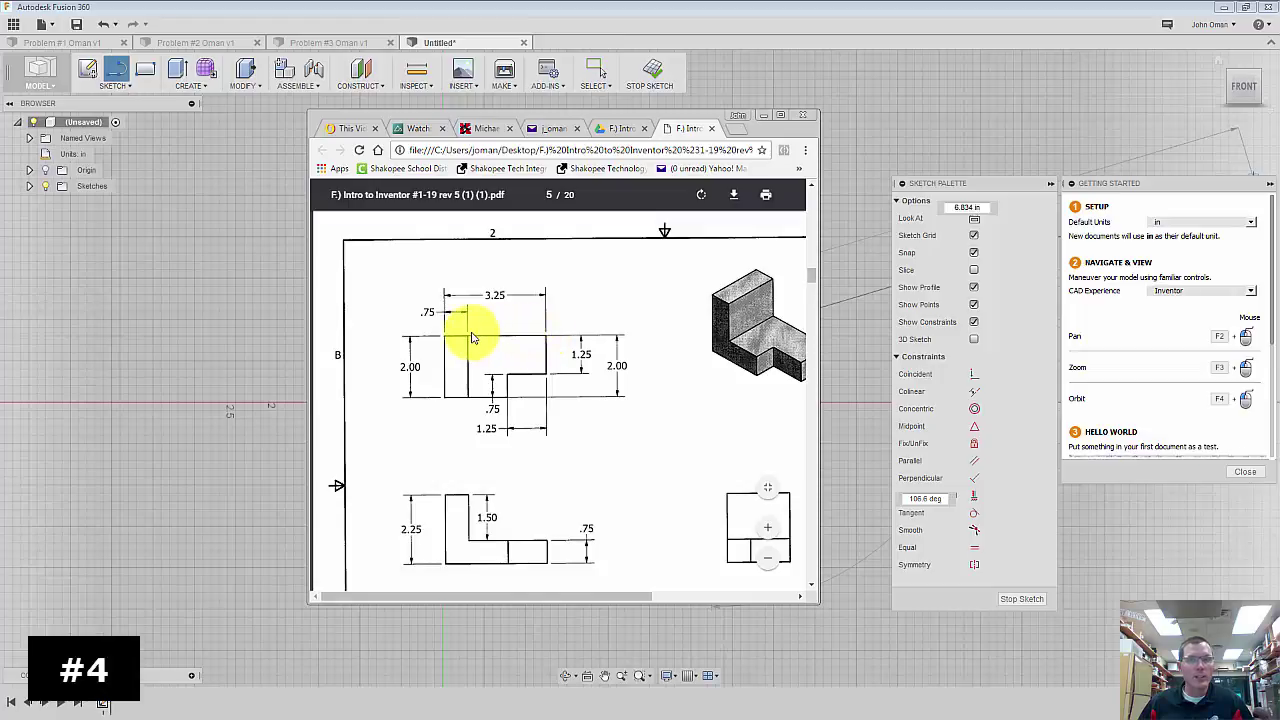
mouse_move(757, 129)
mouse_down()
mouse_move(986, 166)
mouse_move(1243, 171)
mouse_move(1279, 200)
mouse_up()
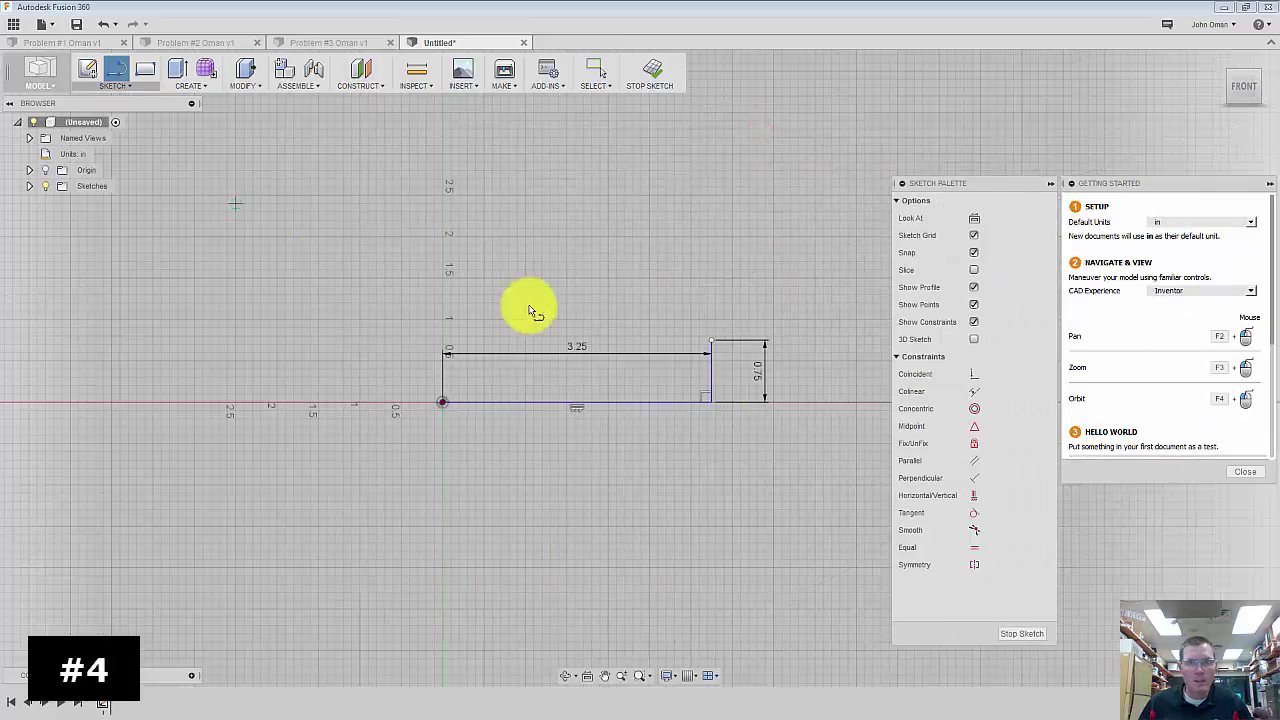
click(709, 340)
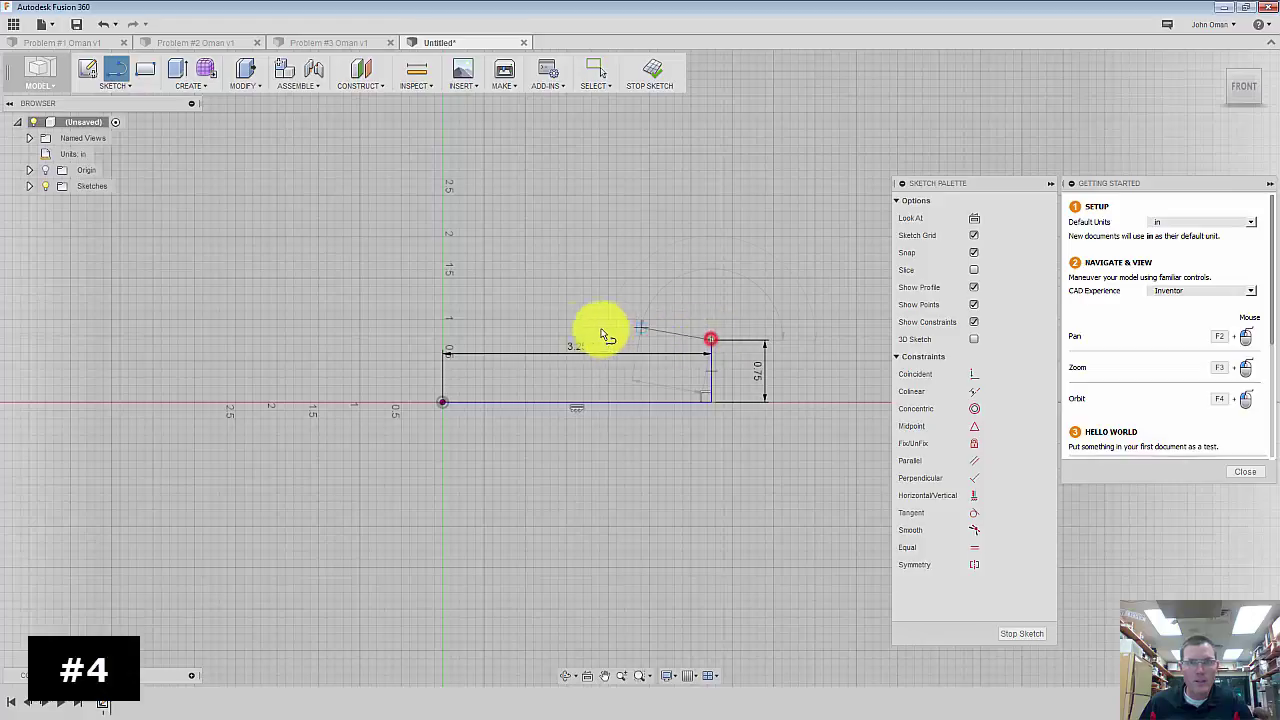
text(2.5)
key(Tab)
click(515, 312)
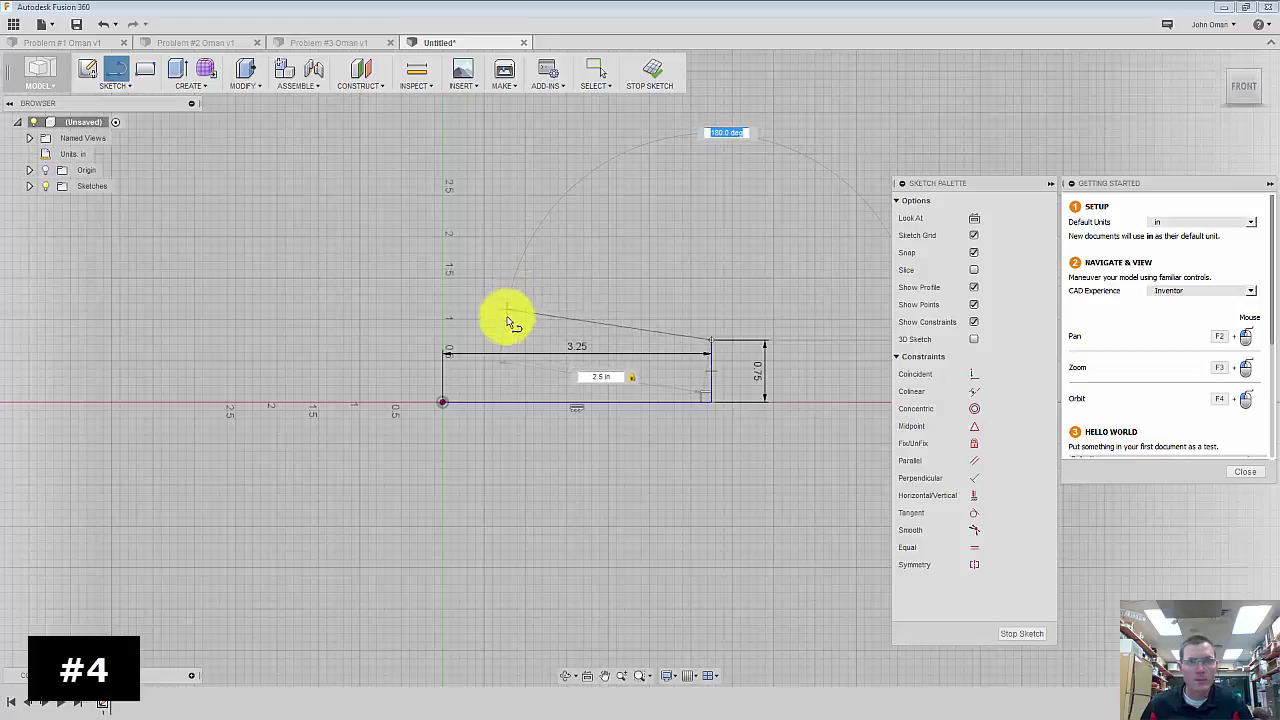
click(503, 345)
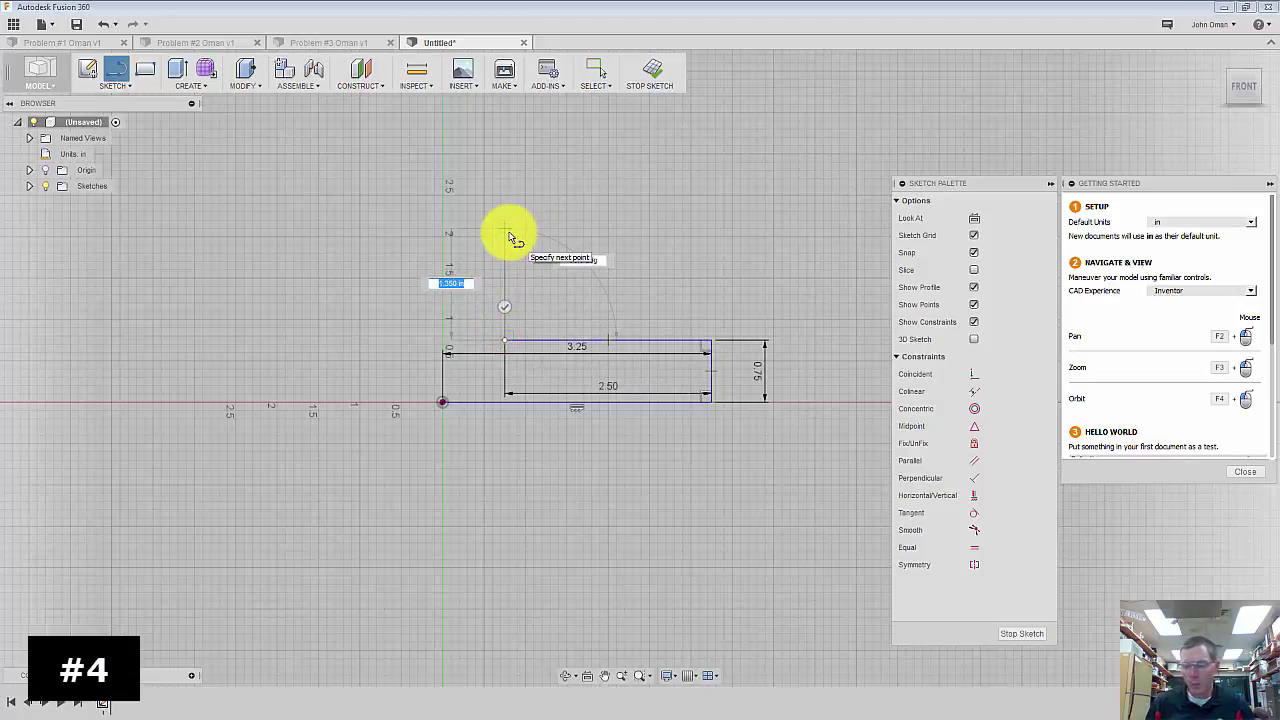
- Add a 1.5 in vertical line up from the 2.5 in line's left end and close the L-shaped profile back to the origin
text(1.5)
key(Tab)
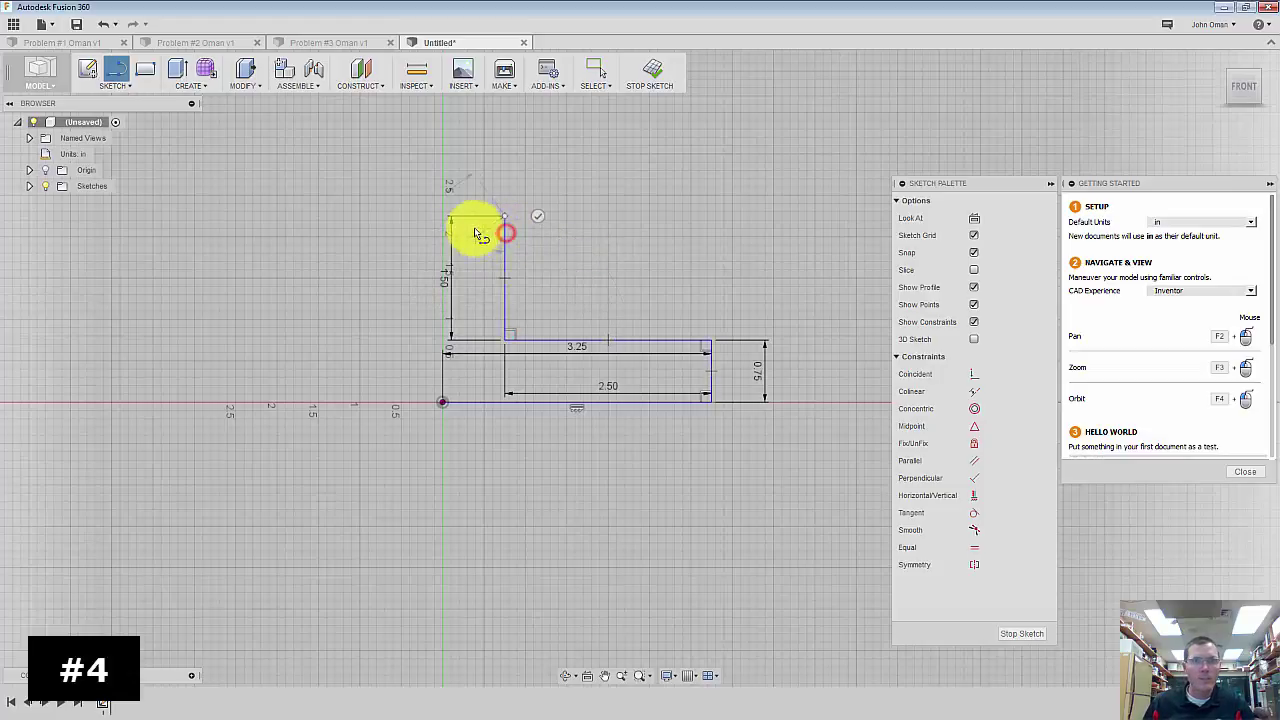
key(Return)
click(445, 217)
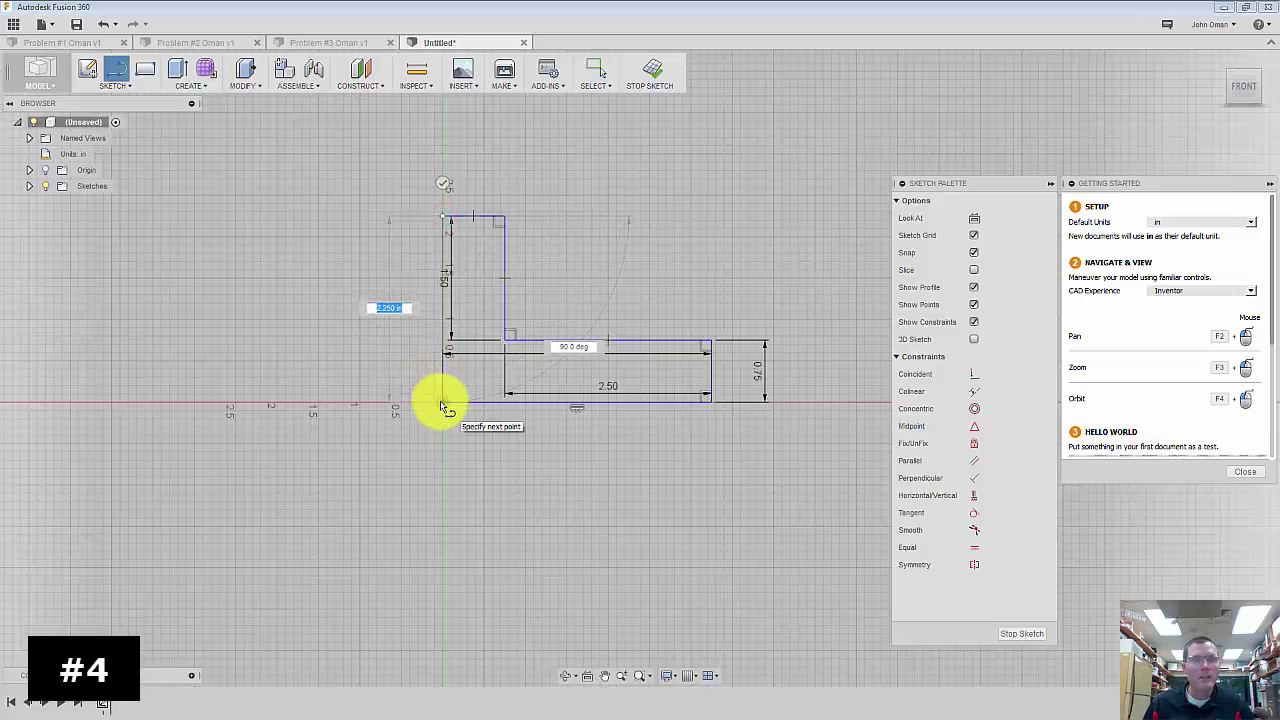
click(442, 403)
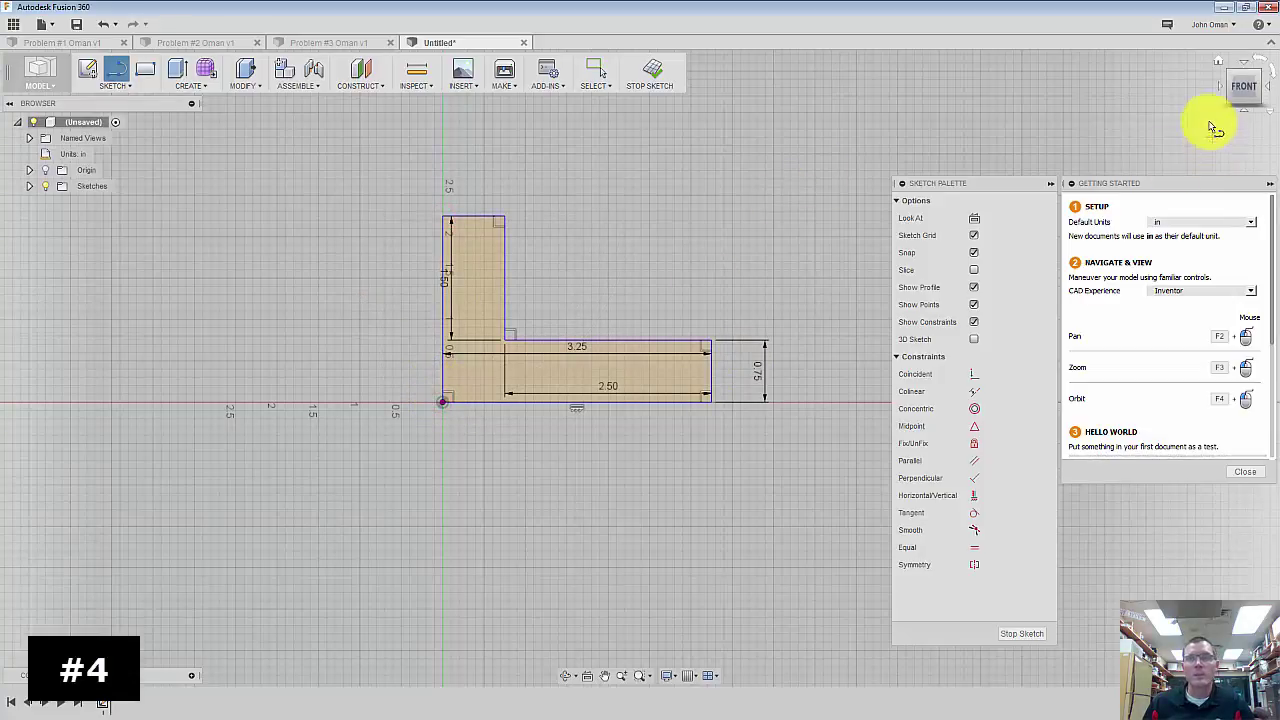
- Extrude the L-shaped profile 2 in toward the back as a new body, working from an isometric view
click(1222, 66)
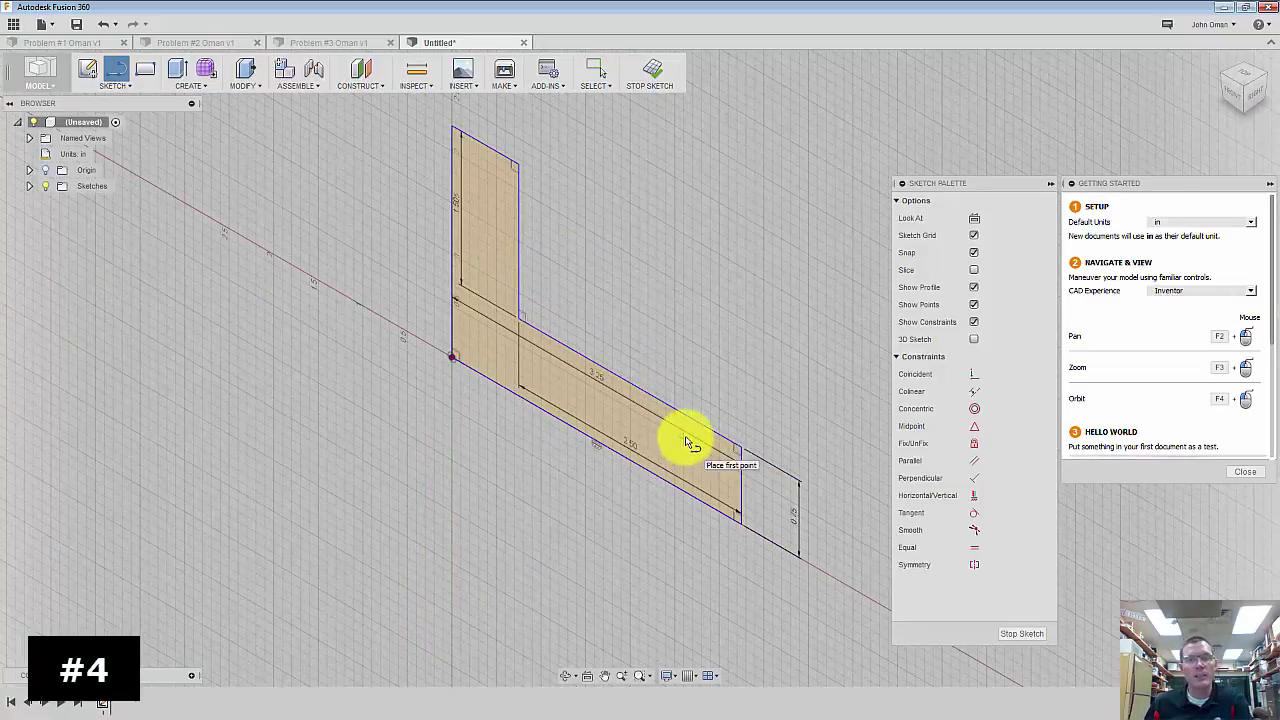
click(176, 68)
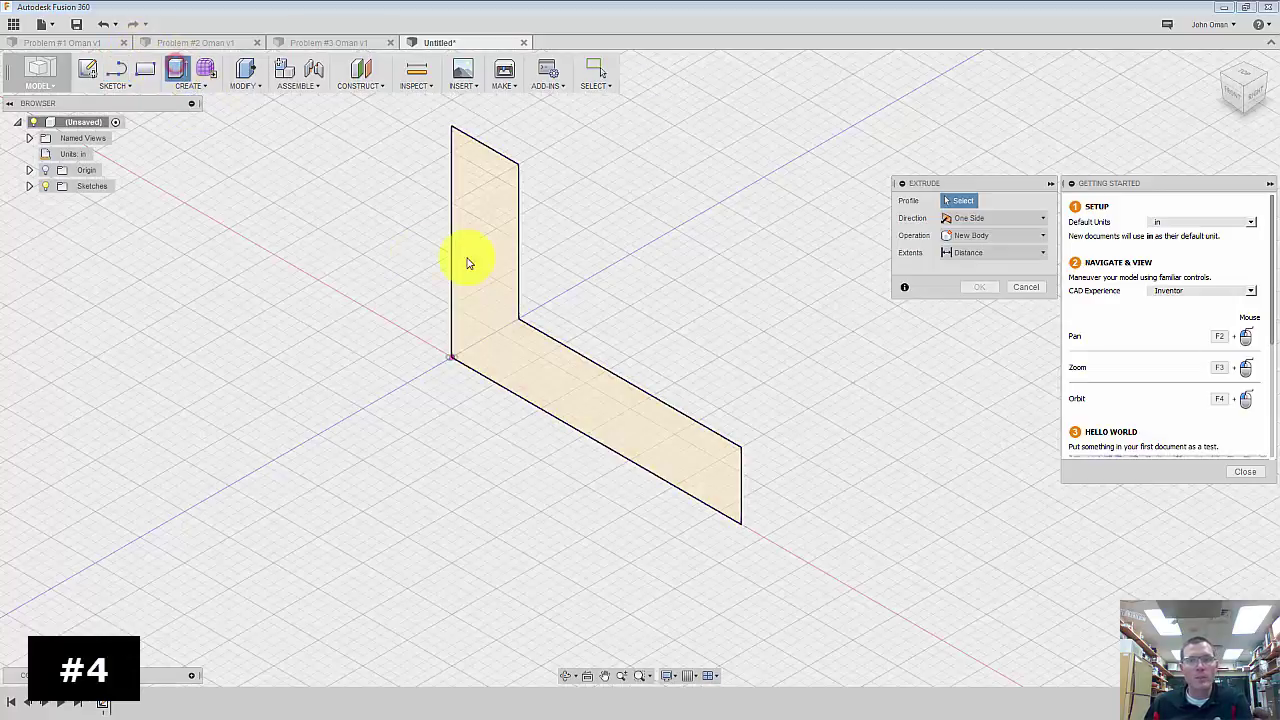
click(540, 370)
drag(587, 369, 704, 330)
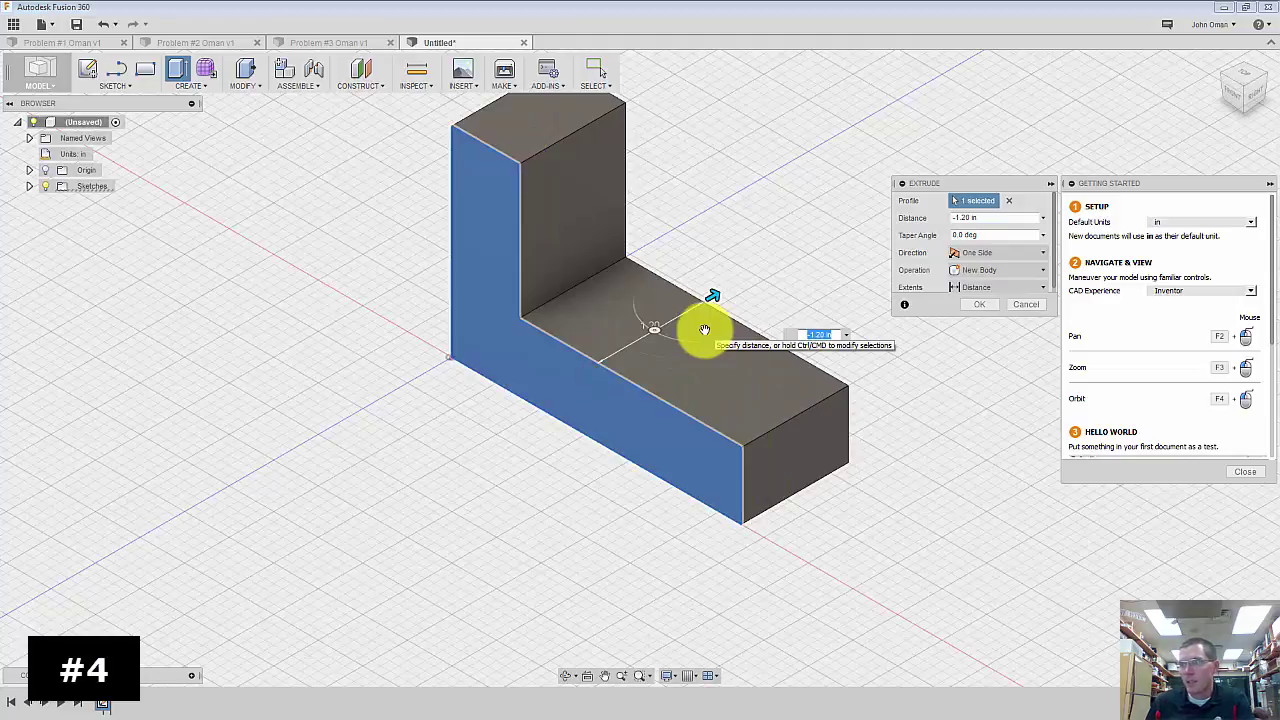
key(Return)
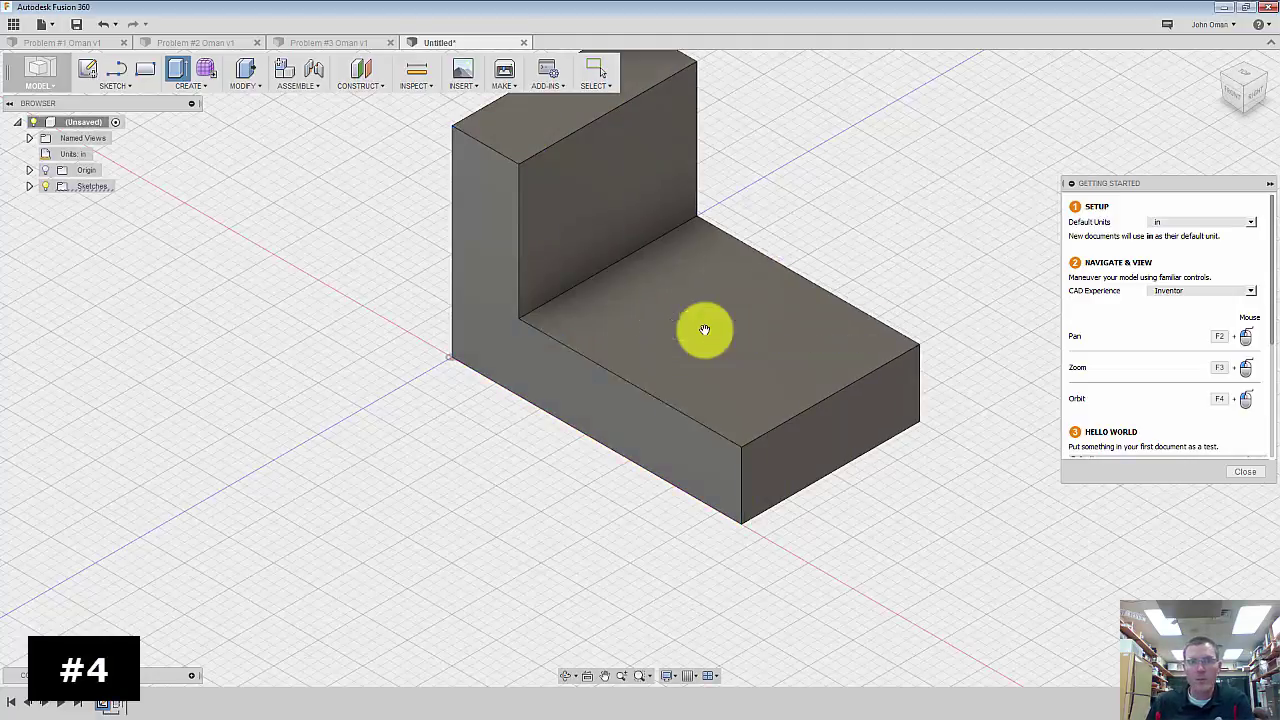
scroll(657, 357, up, 2)
scroll(746, 405, down, 2)
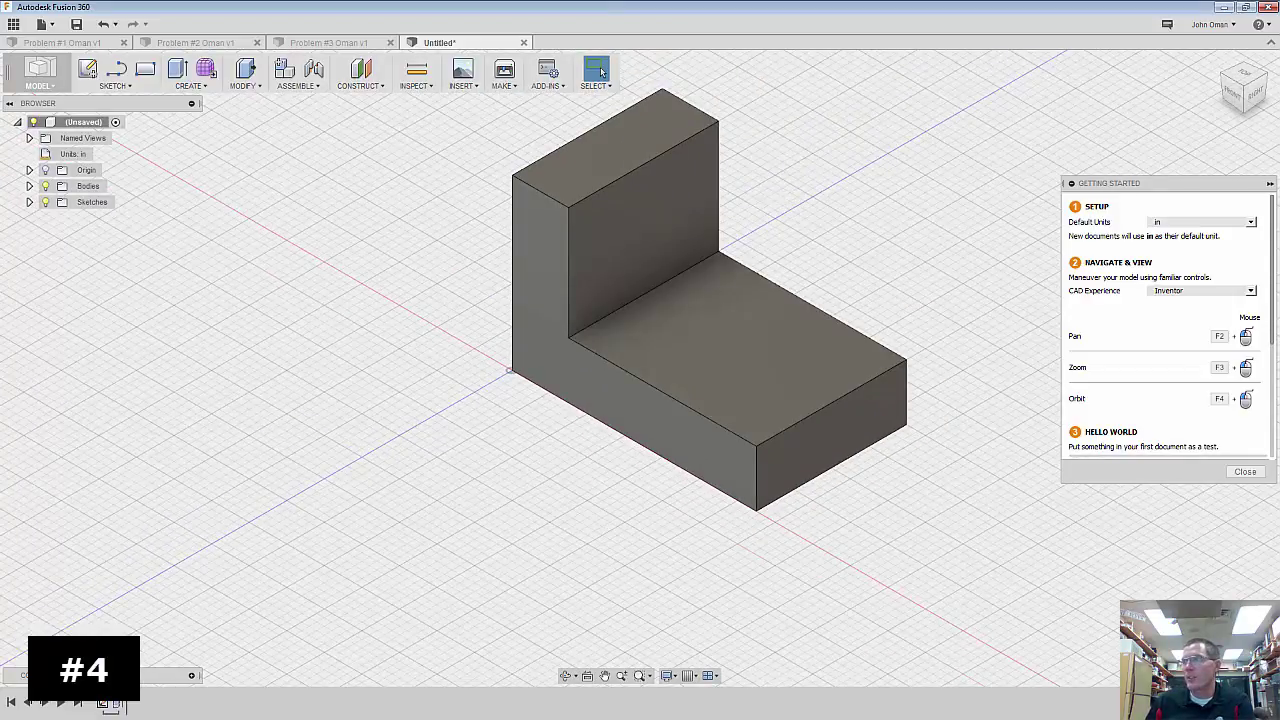
- Switch to the browser with the Problem #4 drawing PDF and place its window beside the model
key(alt+Tab)
mouse_move(1205, 94)
mouse_down()
mouse_move(500, 103)
mouse_move(491, 131)
mouse_up()
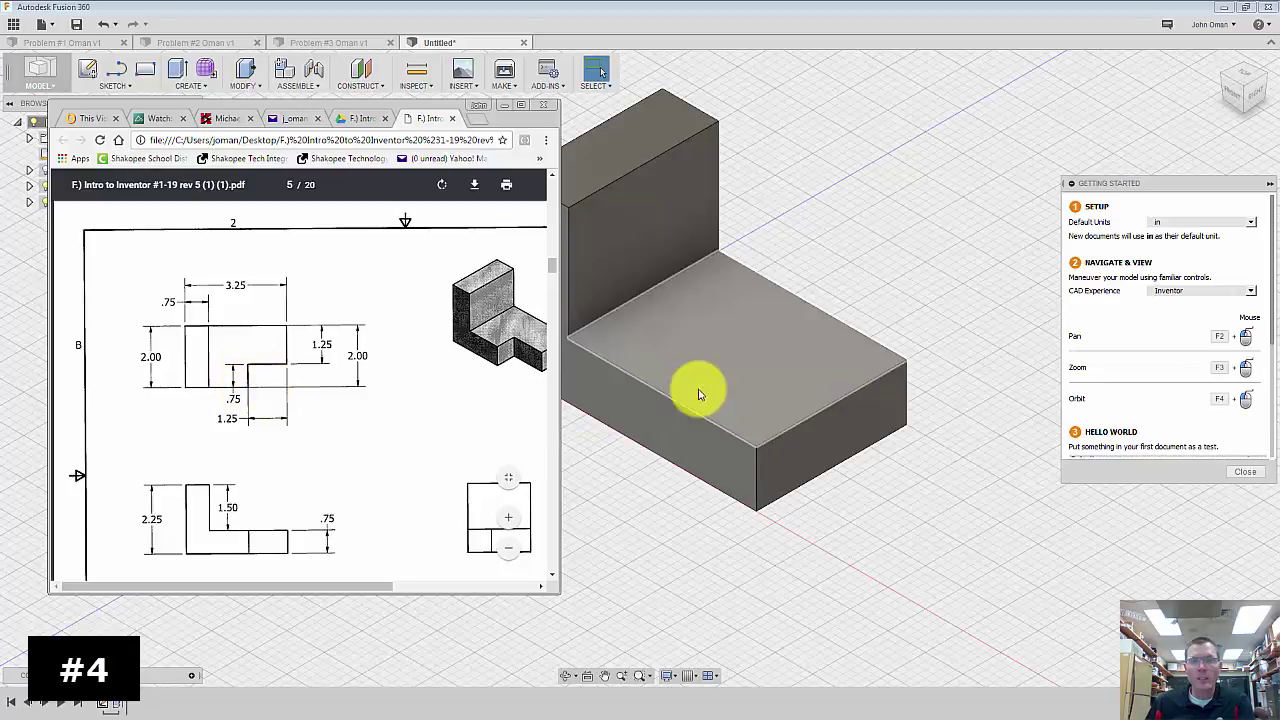
- Return to Fusion 360 and sketch a 1.25 by 0.75 in rectangle on the base's upper face, inward from its front outer corner
click(571, 137)
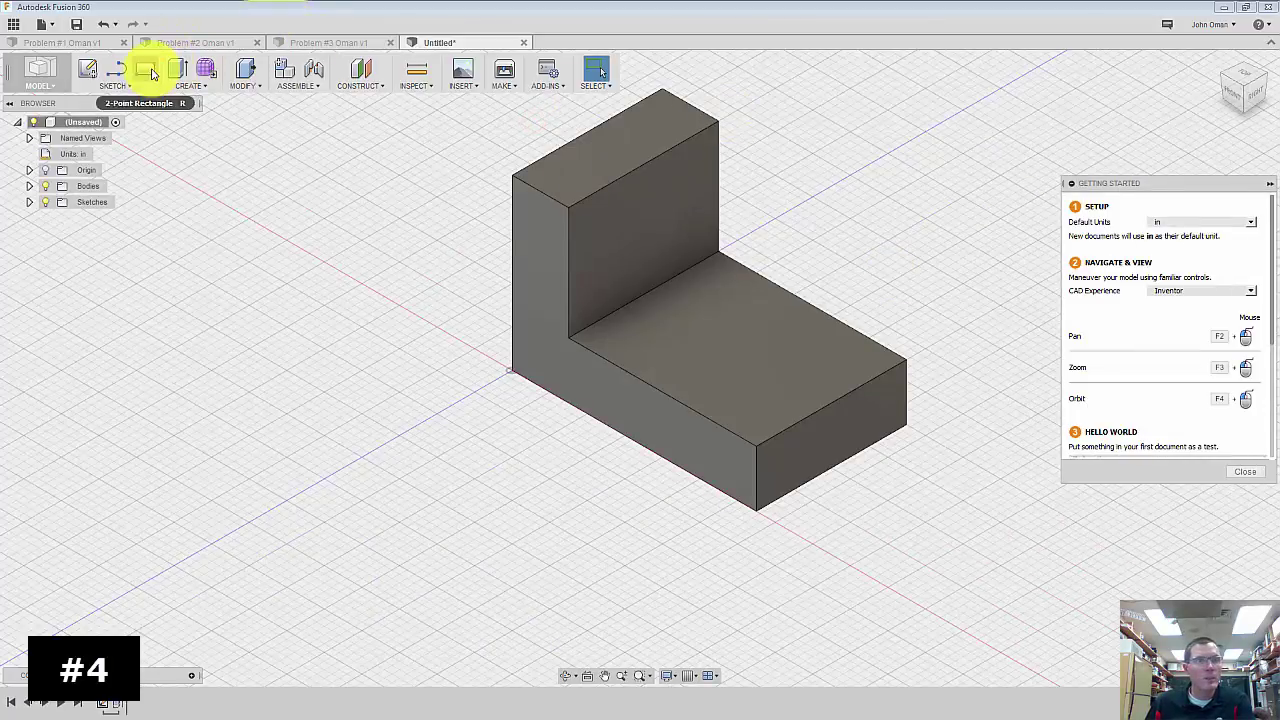
click(87, 72)
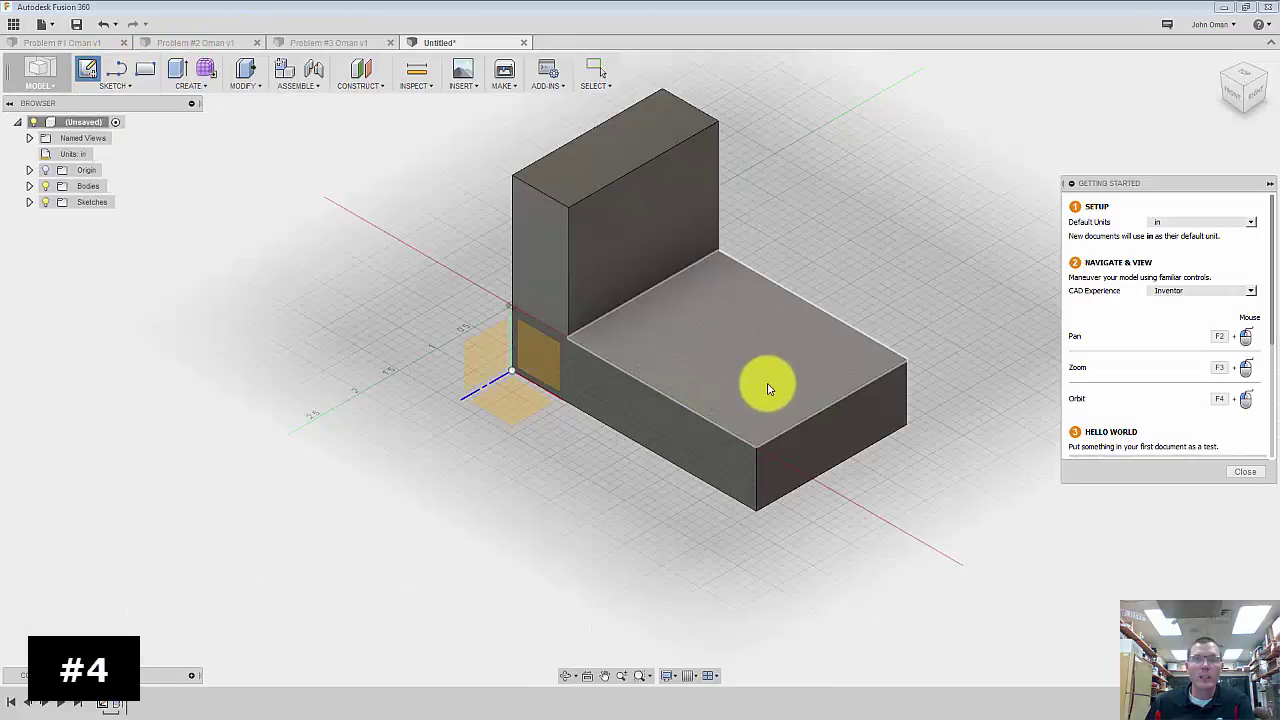
click(768, 388)
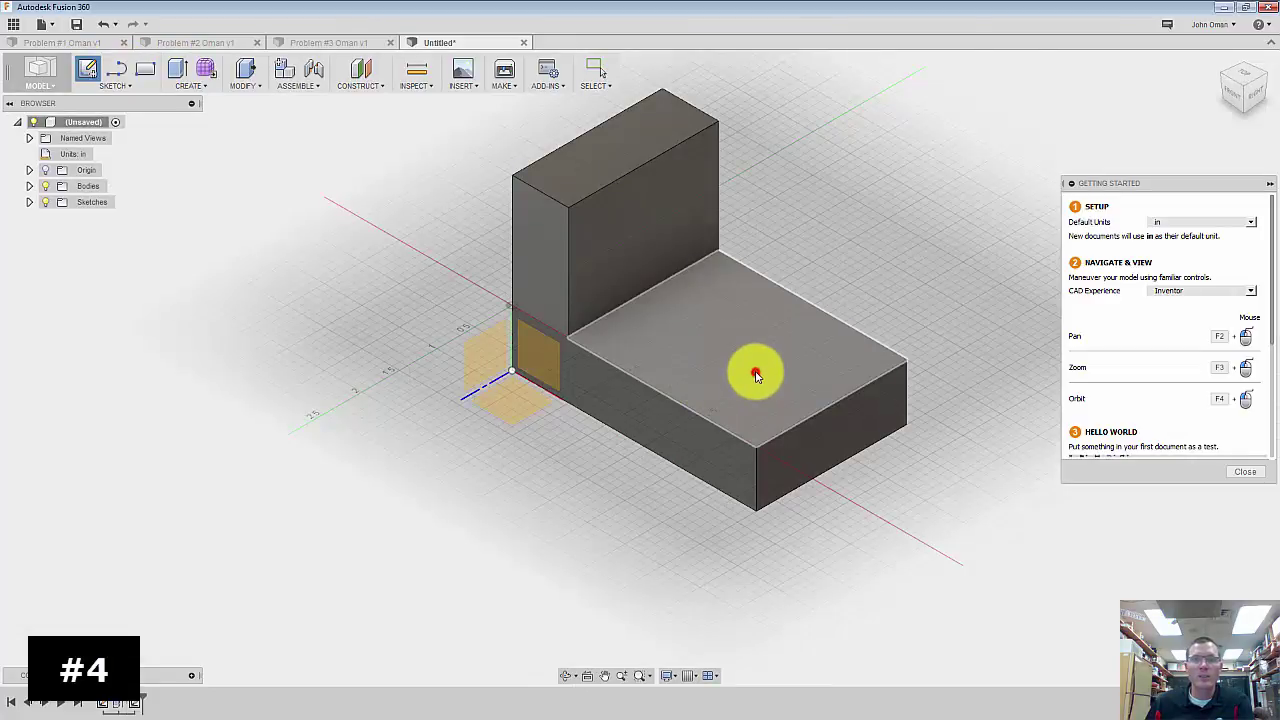
click(112, 70)
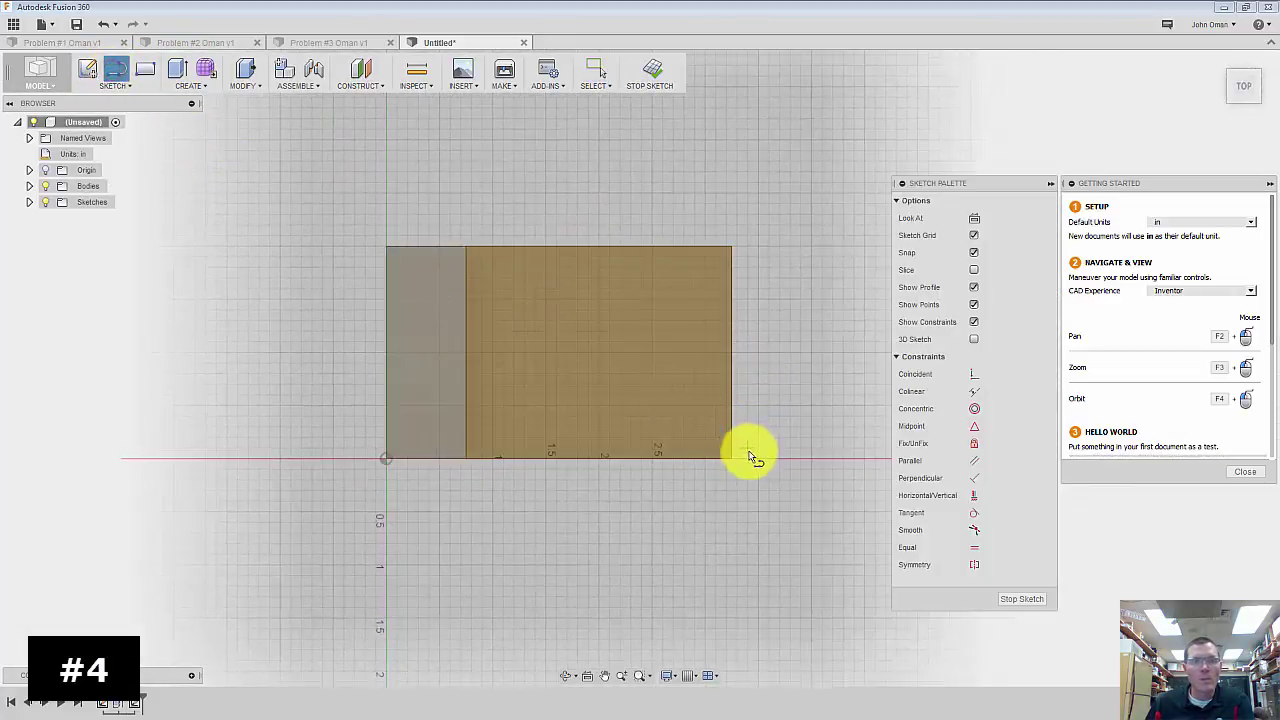
click(145, 70)
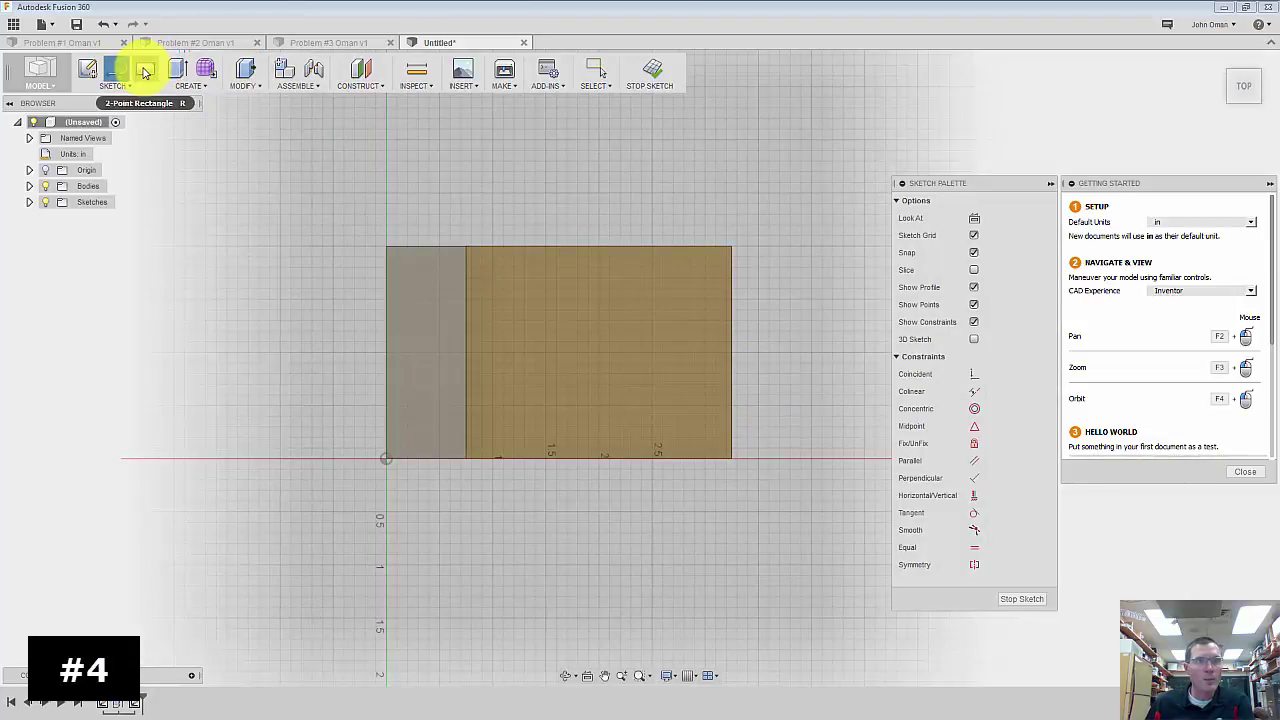
click(145, 70)
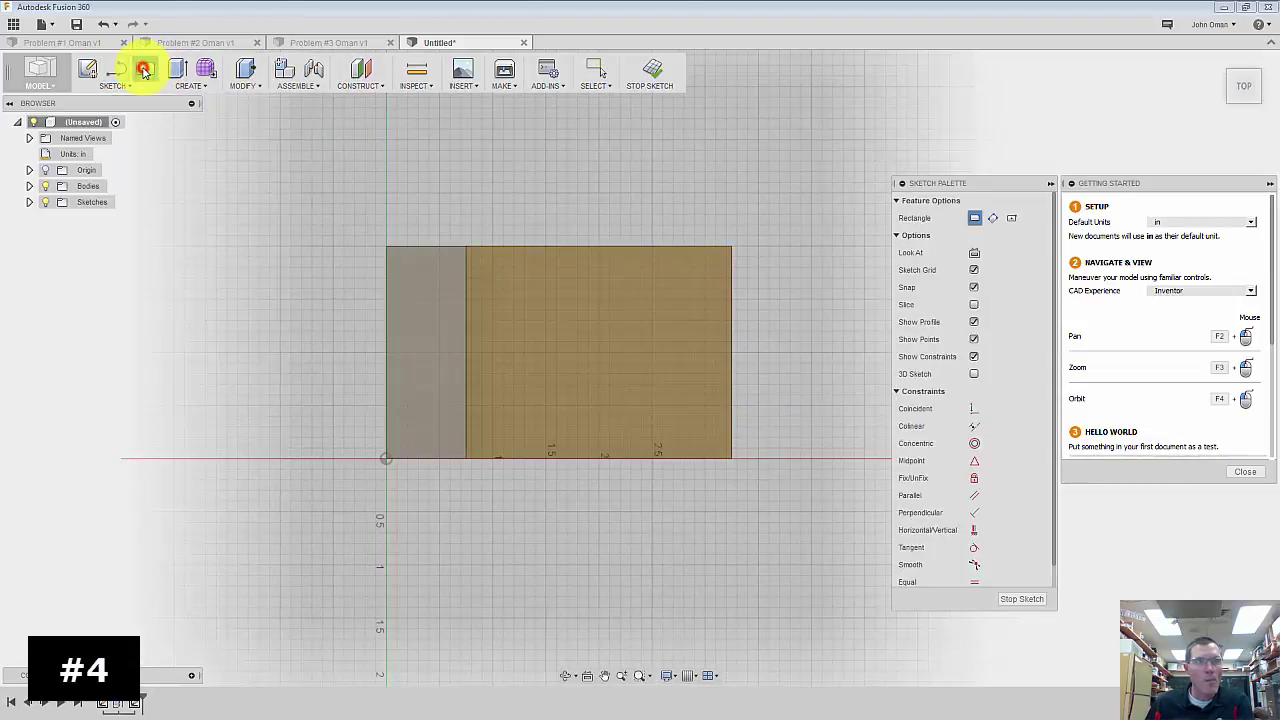
click(732, 459)
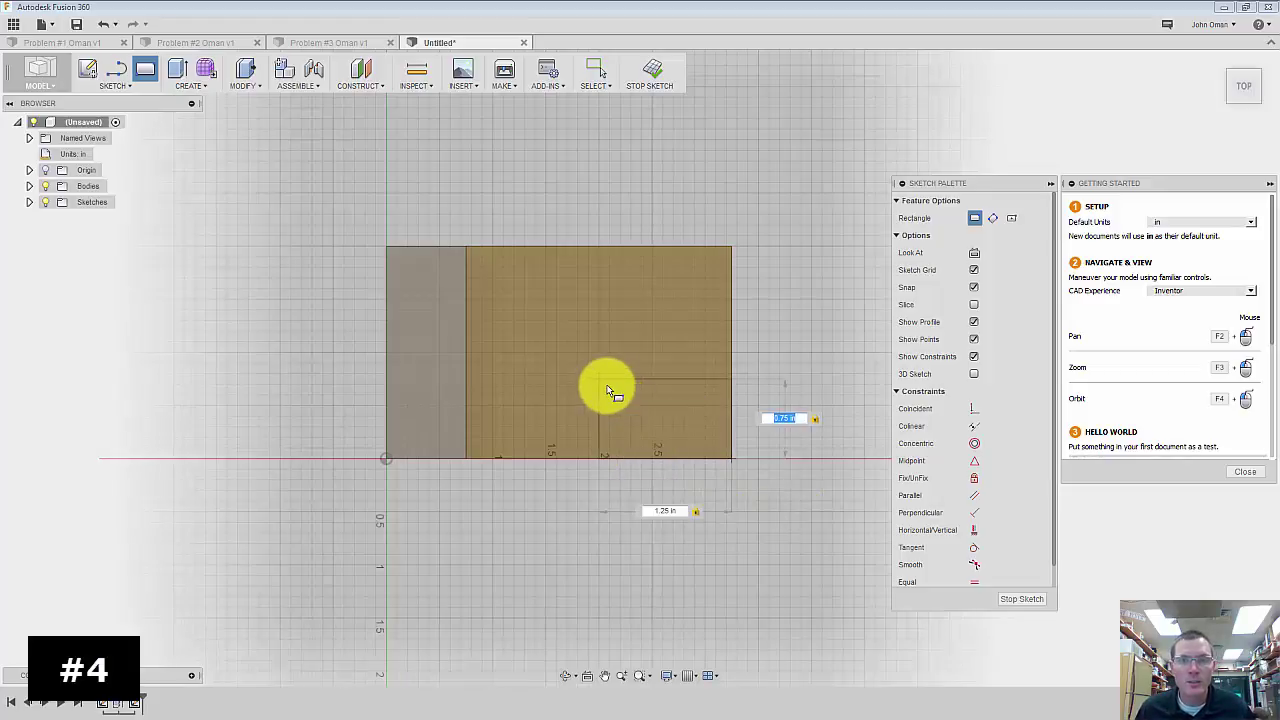
key(Return)
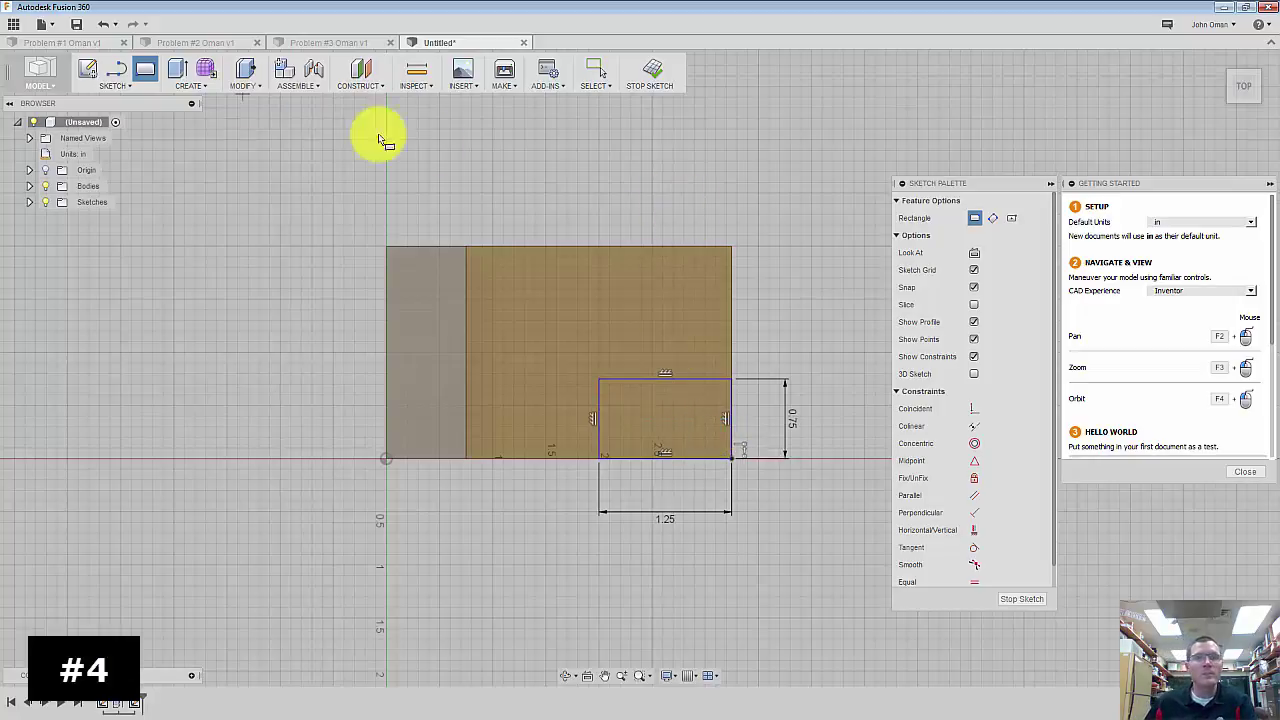
- Cut the rectangle 1.4 in downward through the base from an isometric view to form the corner notch, and save the model as Problem #4
click(1258, 104)
drag(1234, 80, 1220, 66)
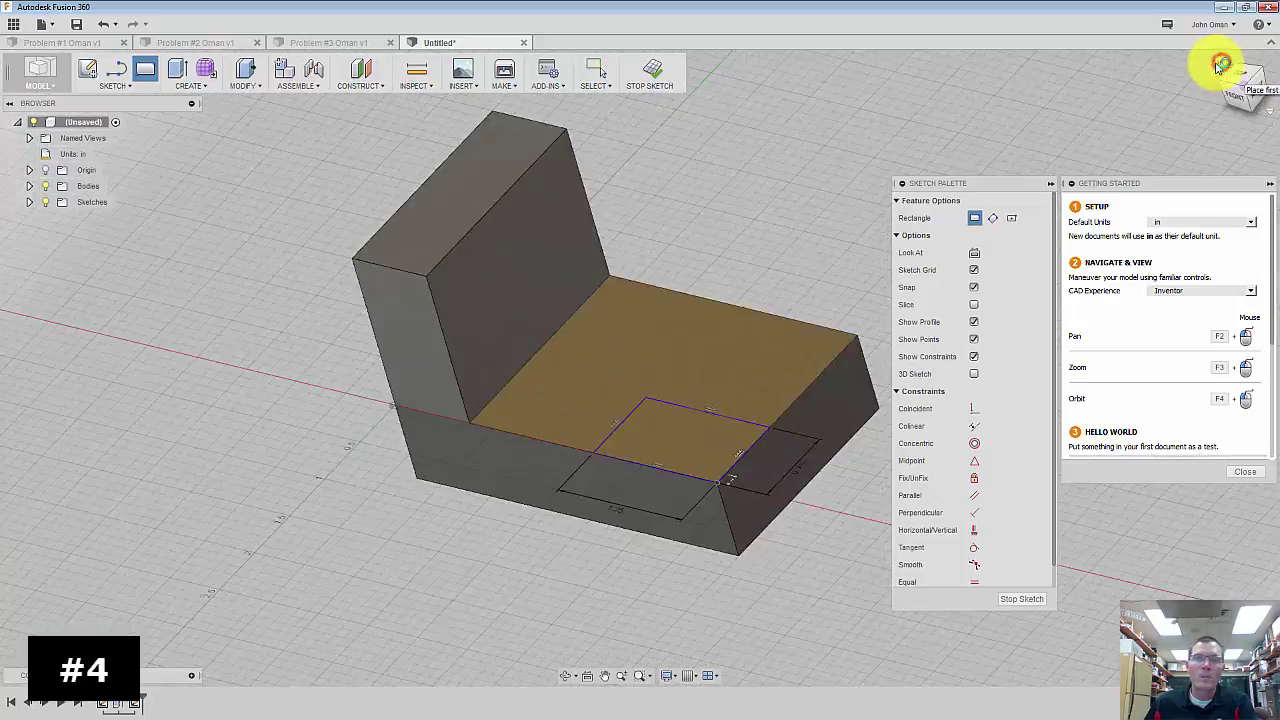
click(1220, 66)
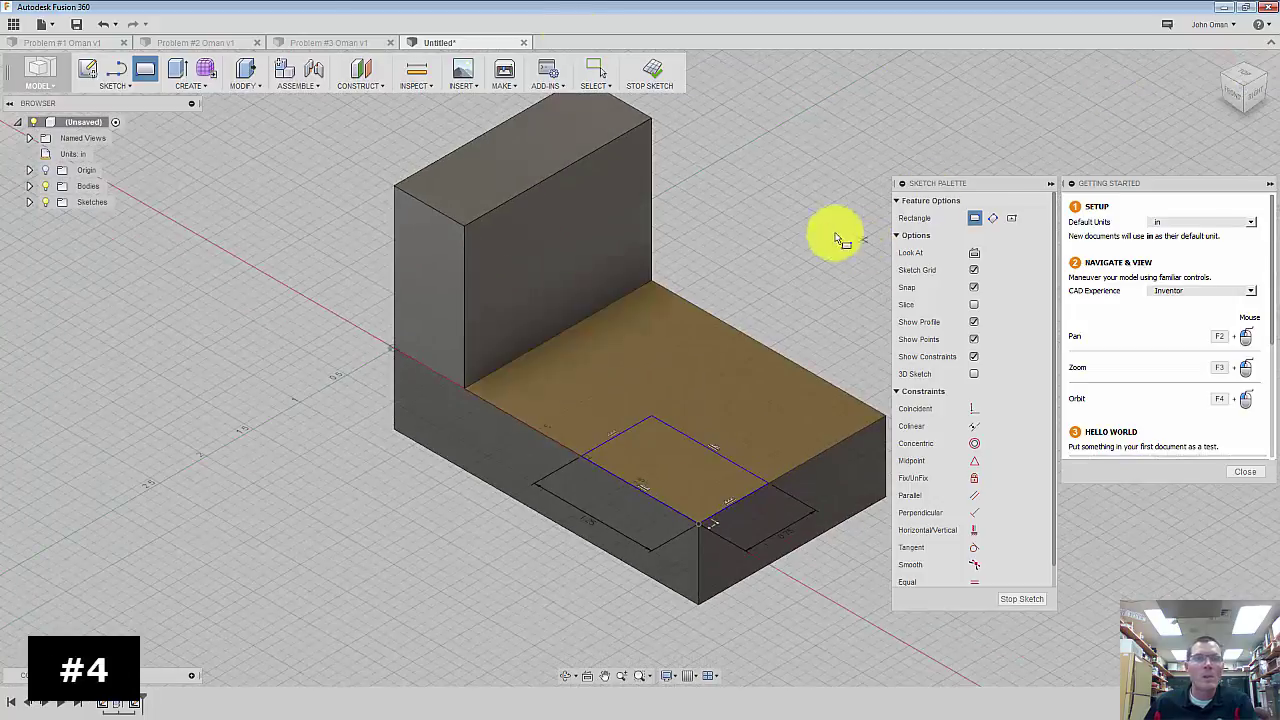
click(181, 72)
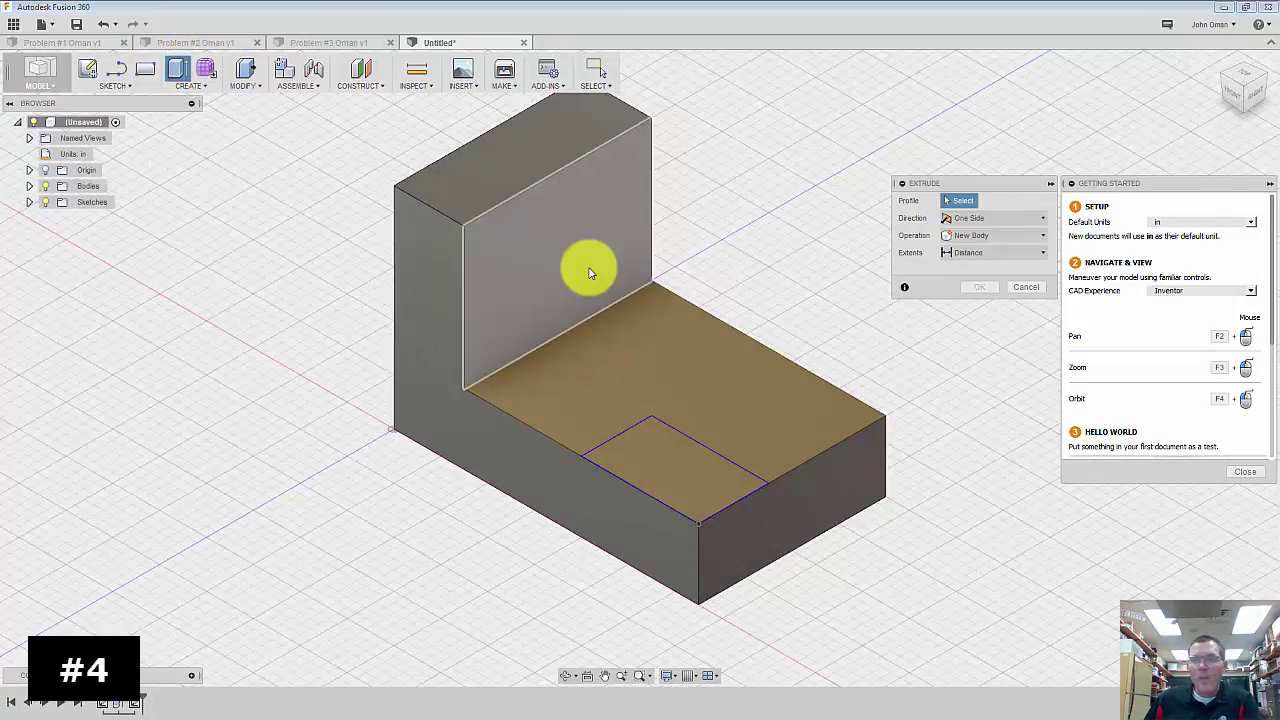
click(705, 470)
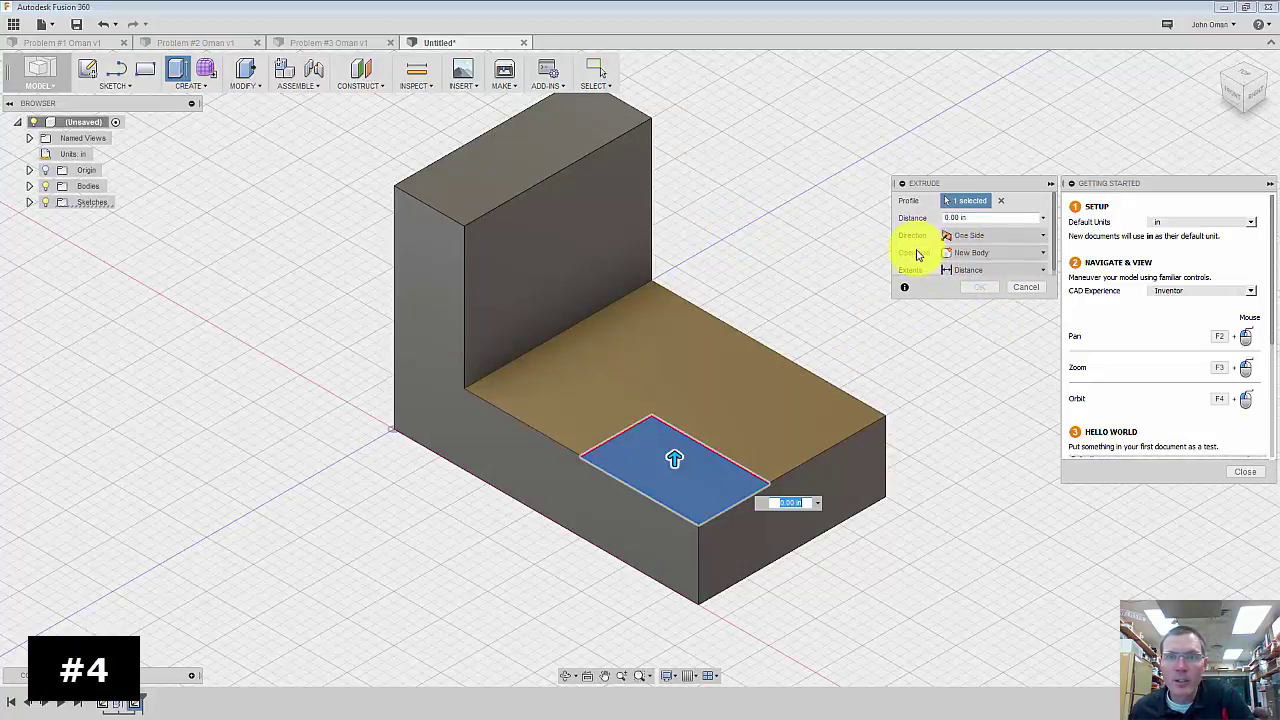
click(968, 253)
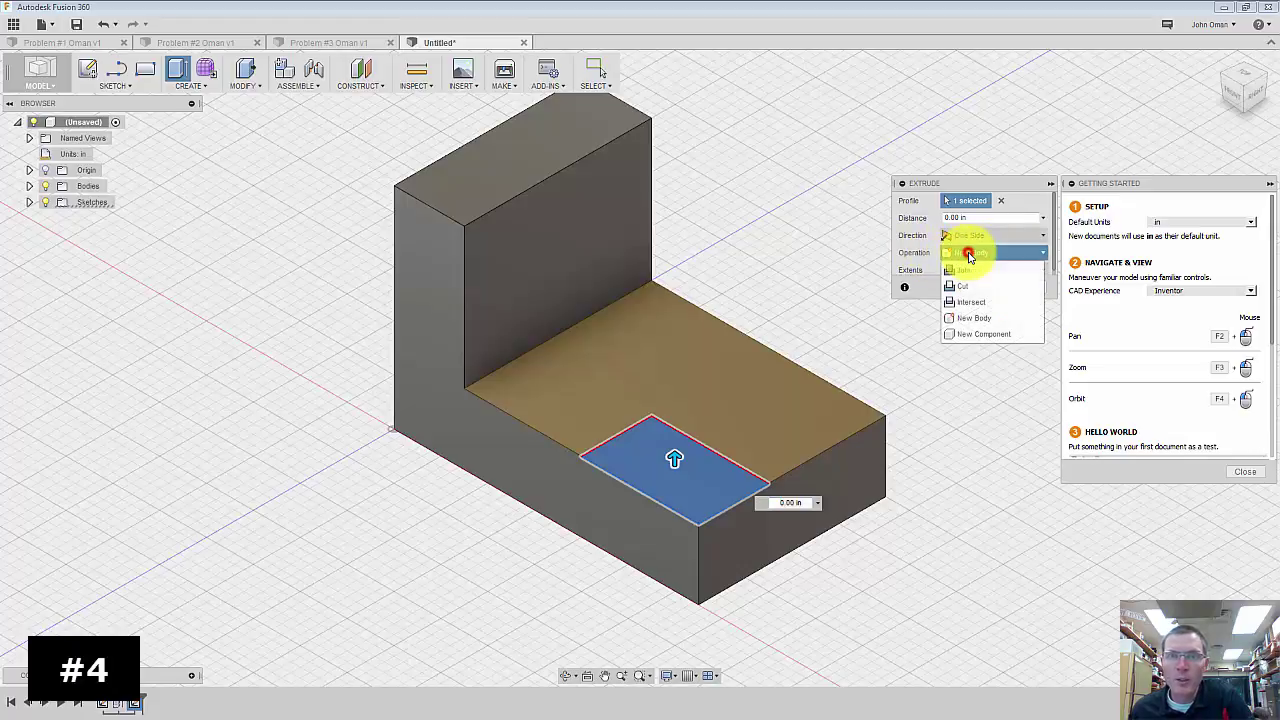
click(963, 286)
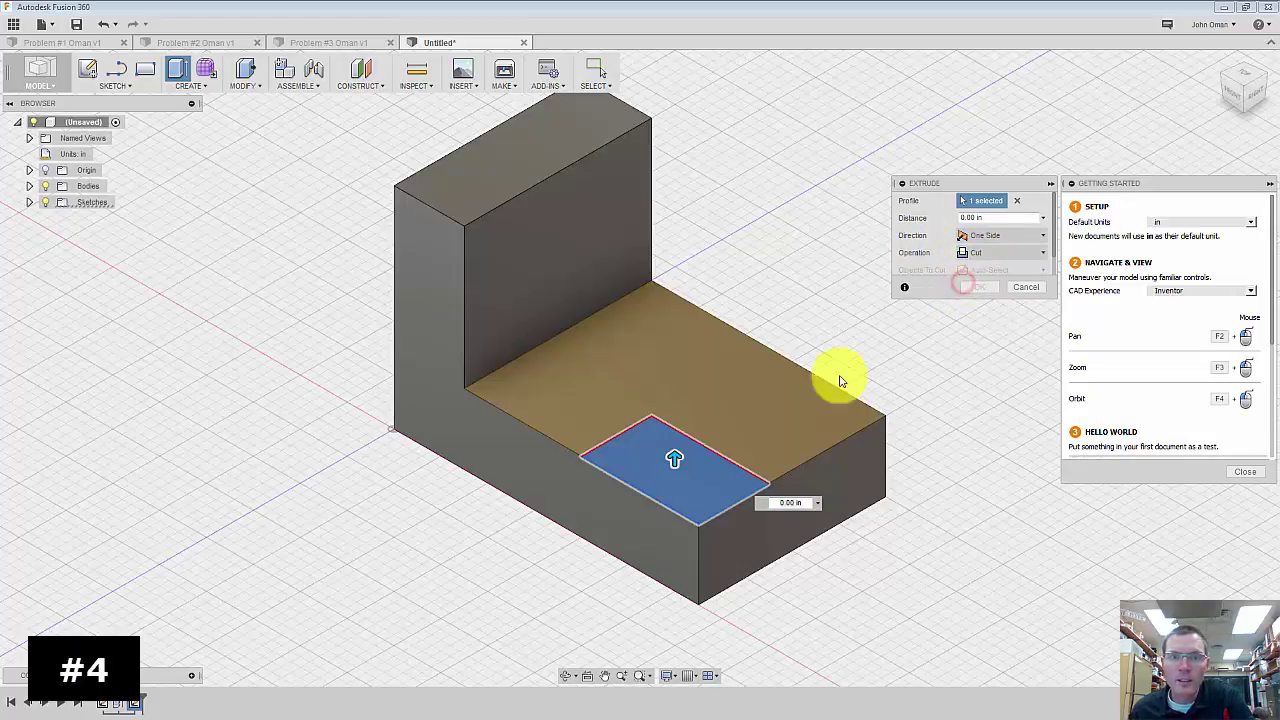
drag(676, 458, 678, 612)
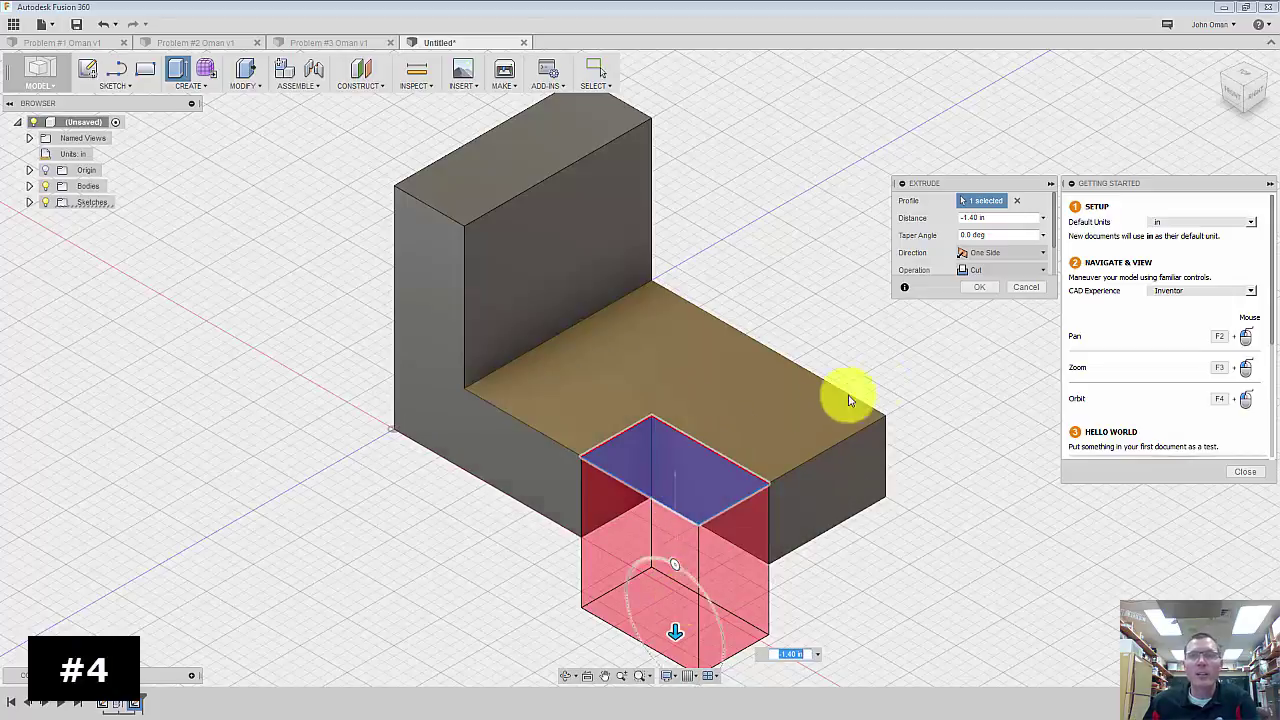
click(979, 287)
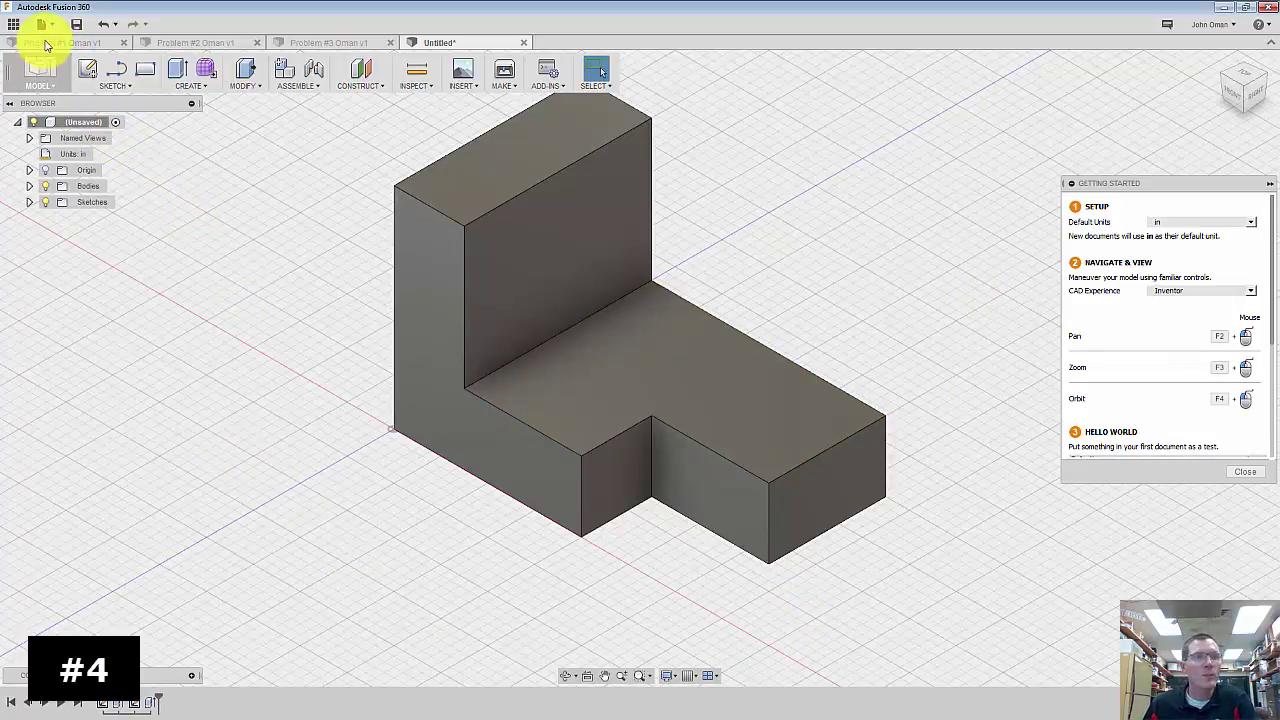
click(76, 24)
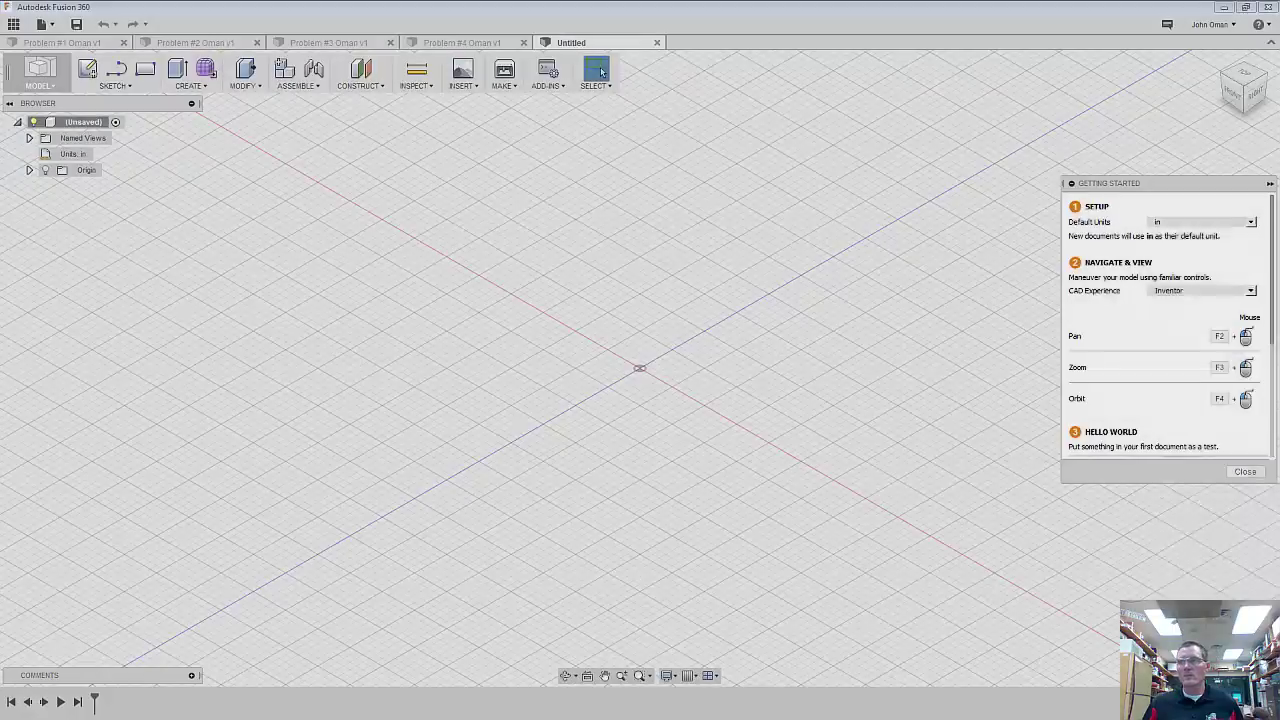
- Consult the Problem #5 drawing PDF in the browser and return to the new empty Fusion 360 design
click(982, 245)
drag(982, 245, 624, 153)
click(820, 146)
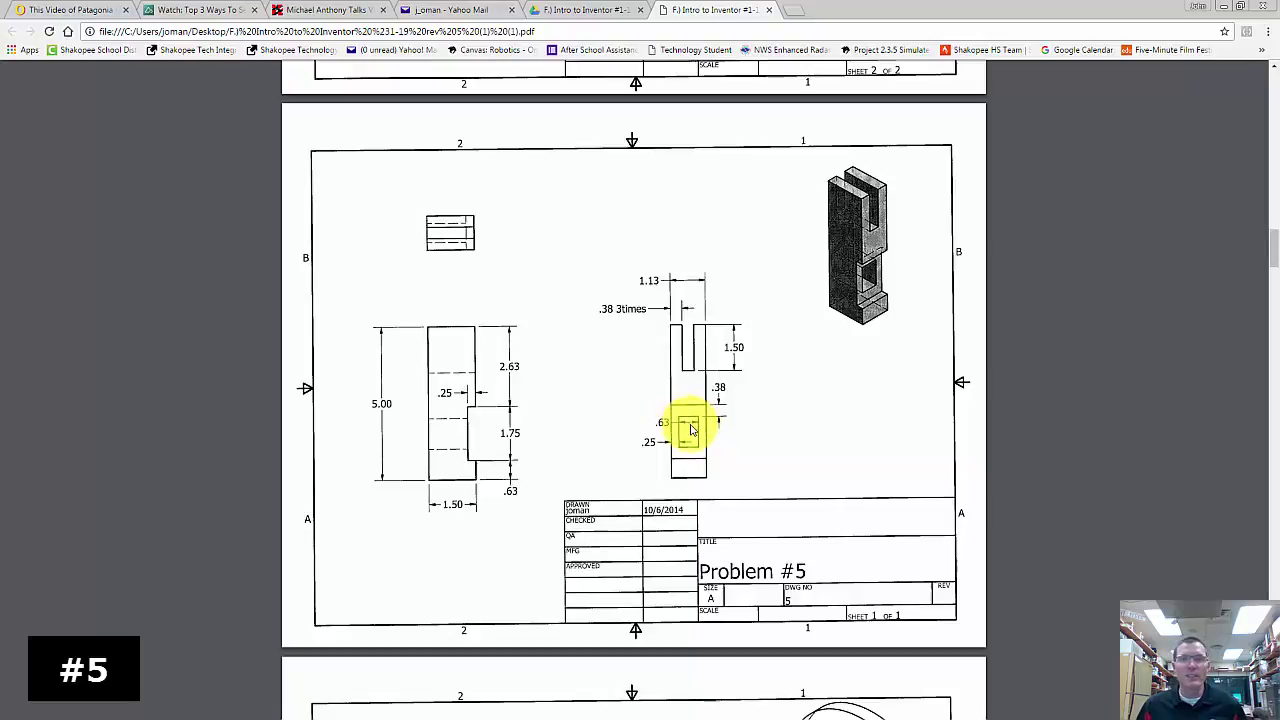
double_click(880, 20)
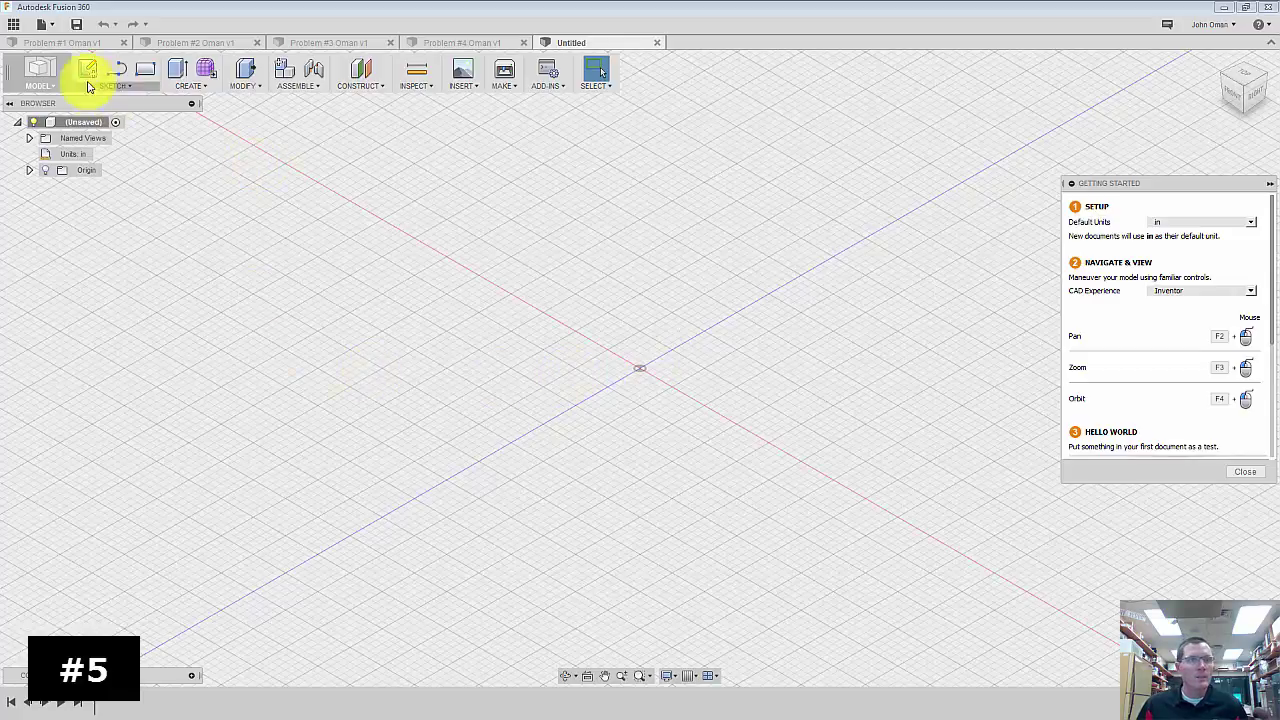
- Start a sketch on the right-view origin plane and draw a 1.13 in horizontal line to the right from the origin
click(85, 69)
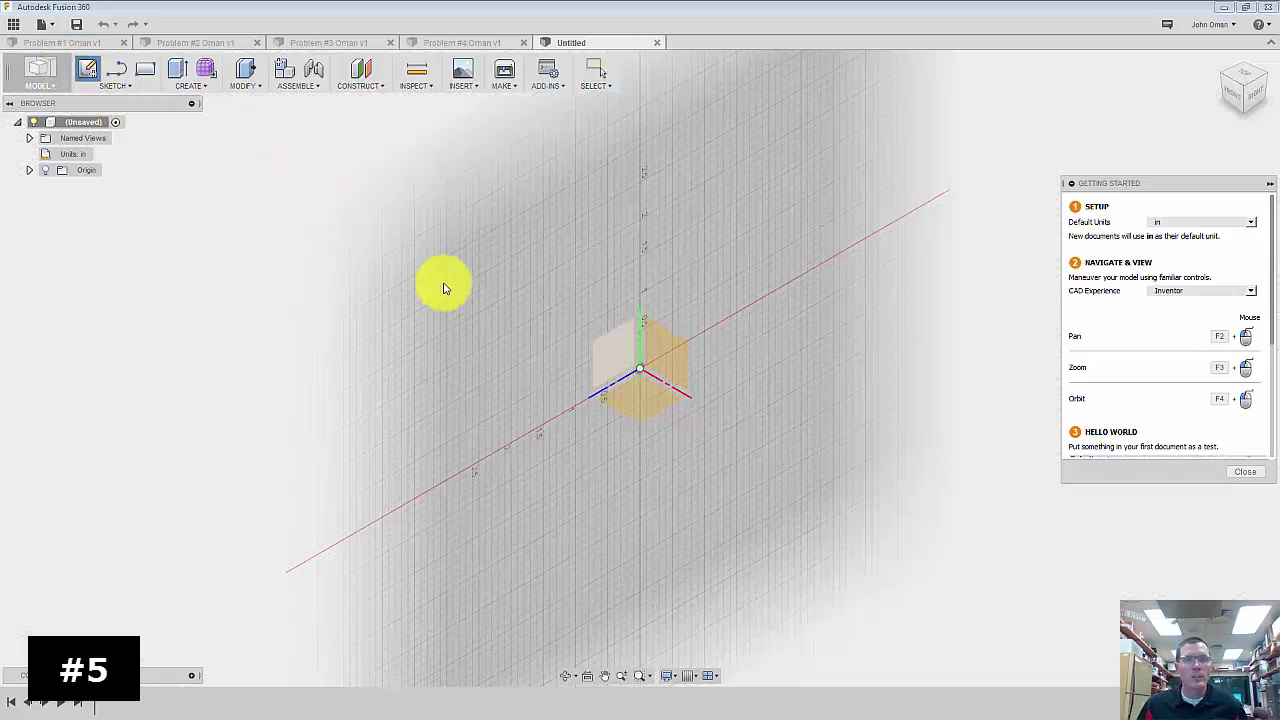
click(617, 349)
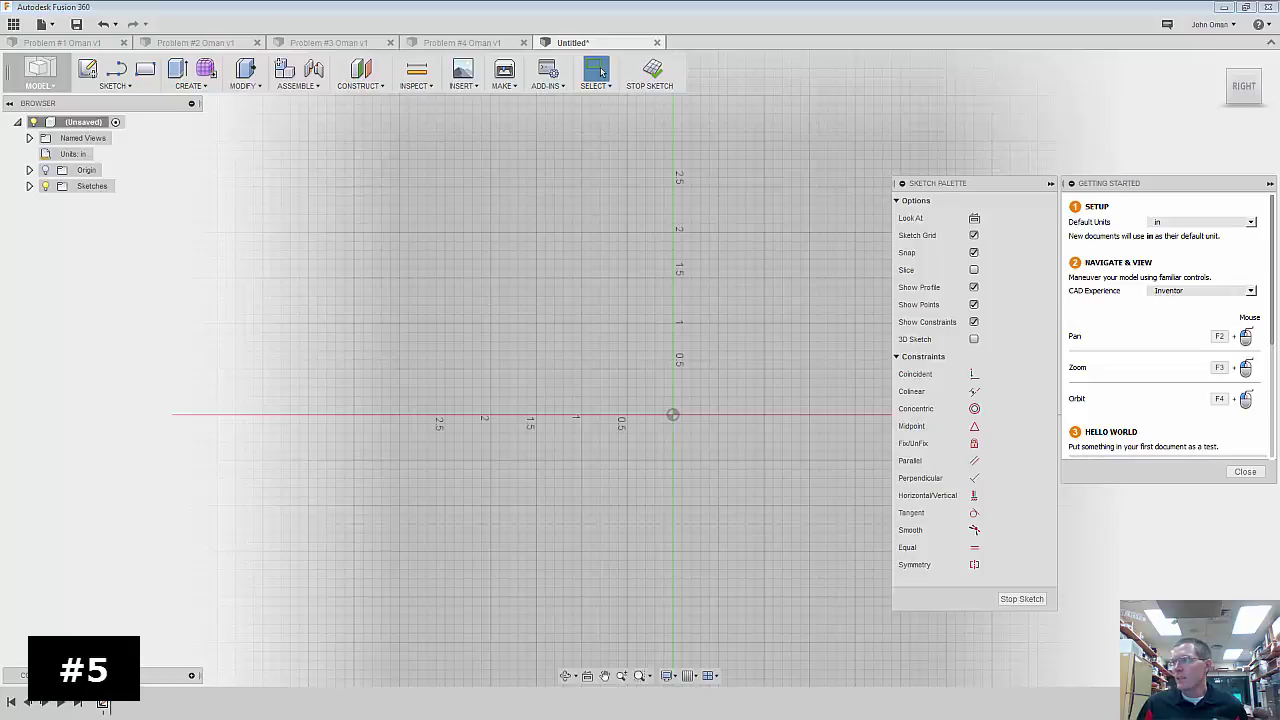
click(117, 68)
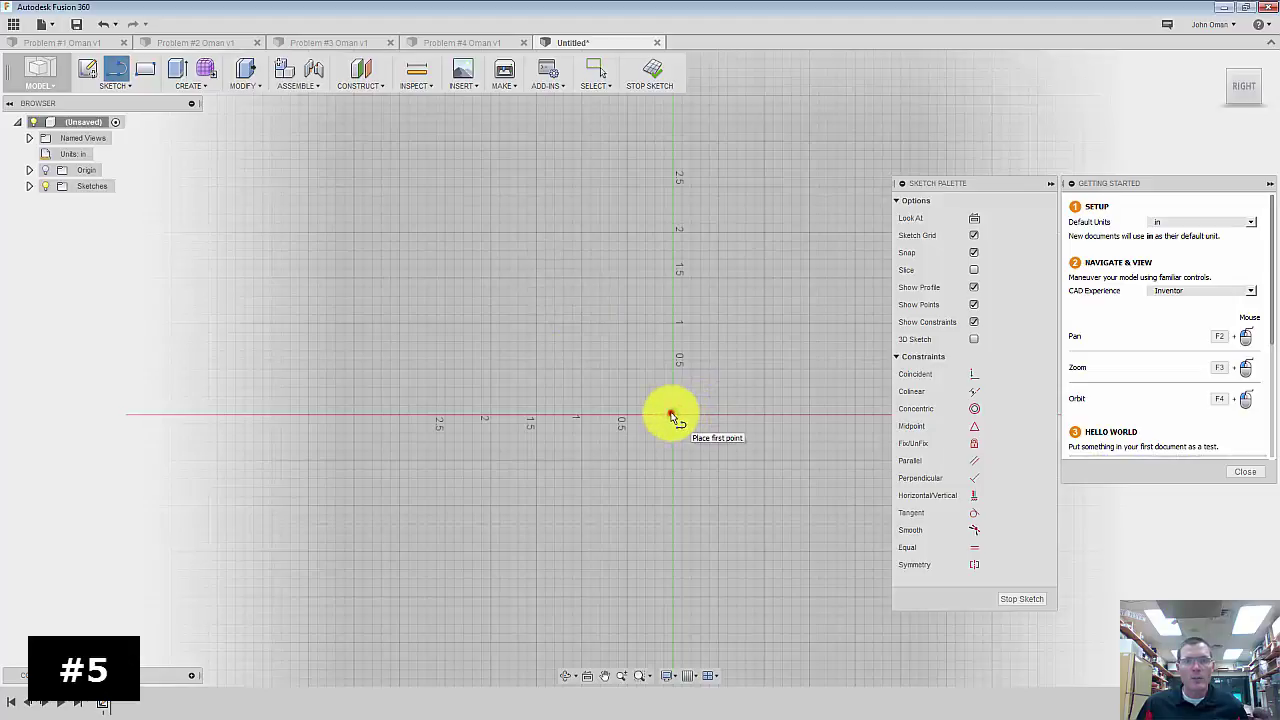
click(671, 414)
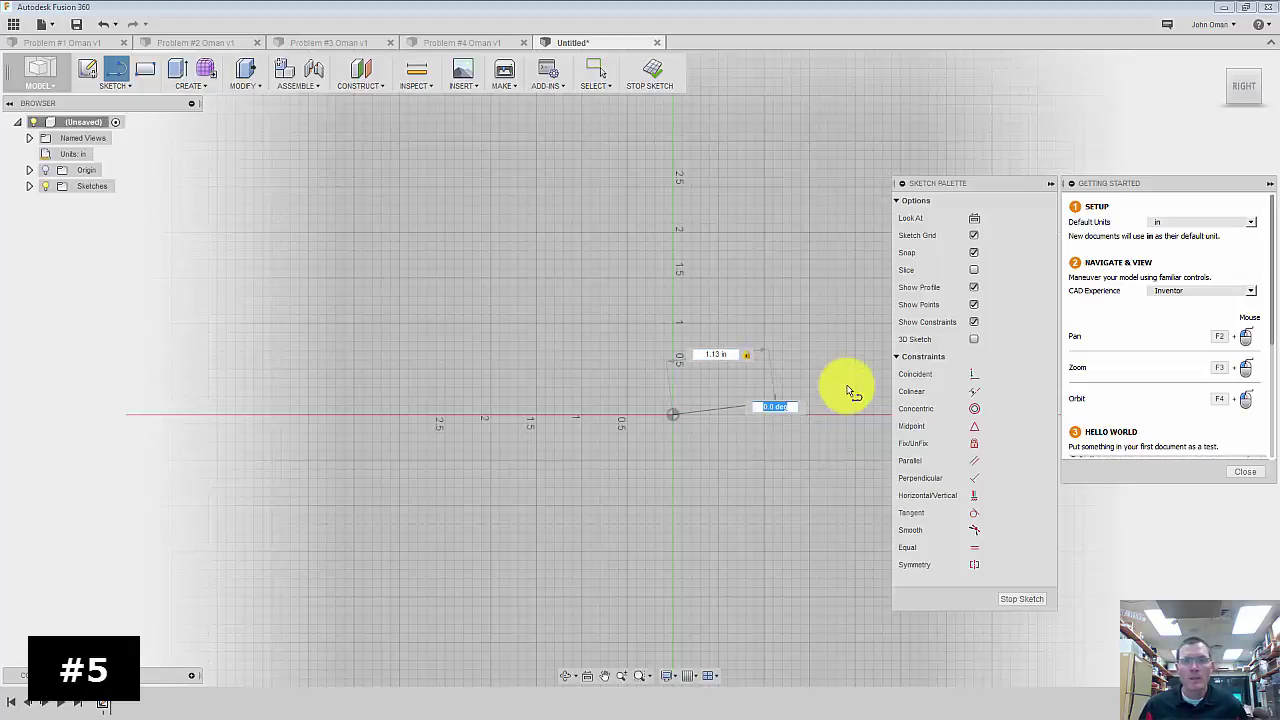
click(829, 416)
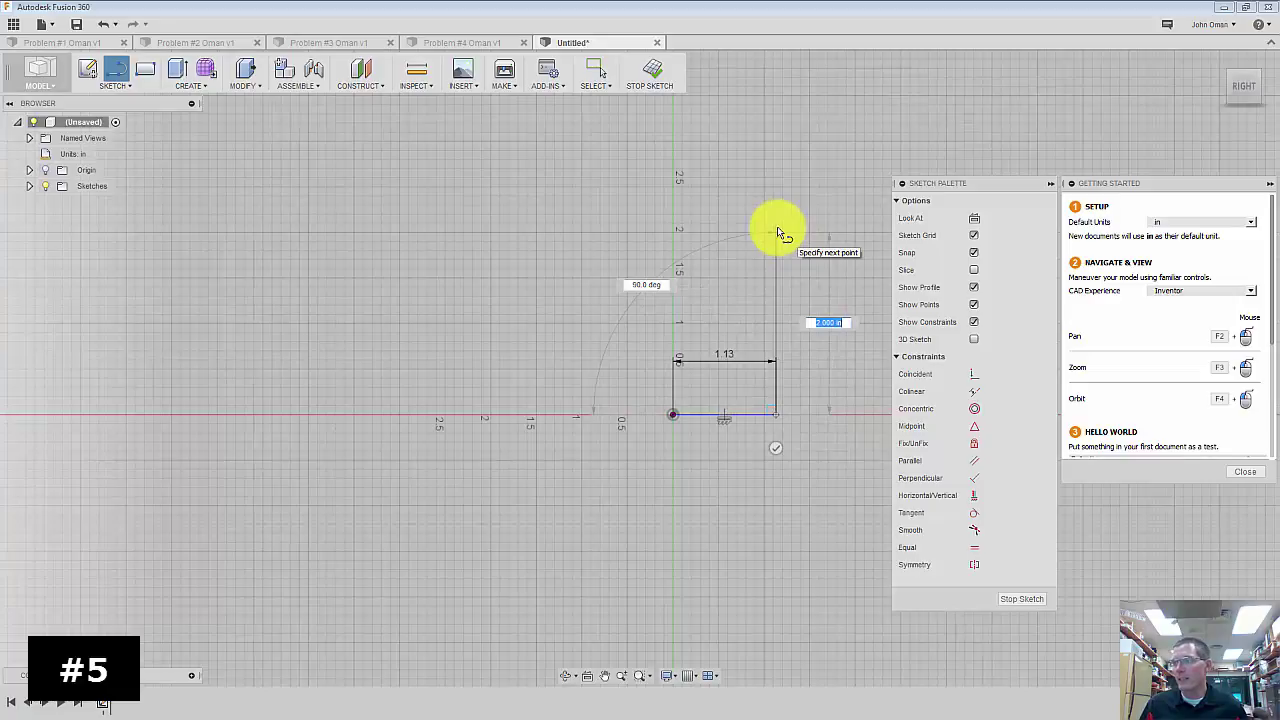
- Add a 5 in vertical line up from the free end of the 1.13 in line
text(5)
key(Tab)
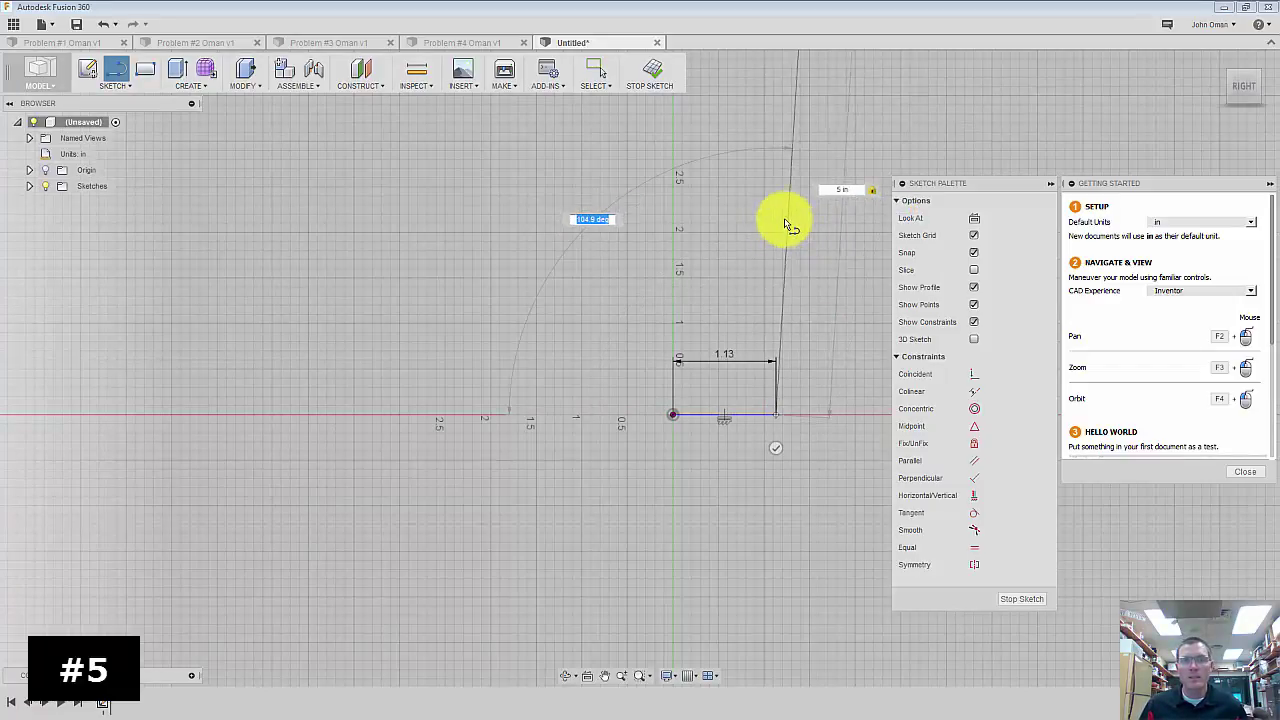
key(Return)
- Draw a 0.3 in horizontal line to the left from the top of the 5 in line
scroll(797, 343, up, 3)
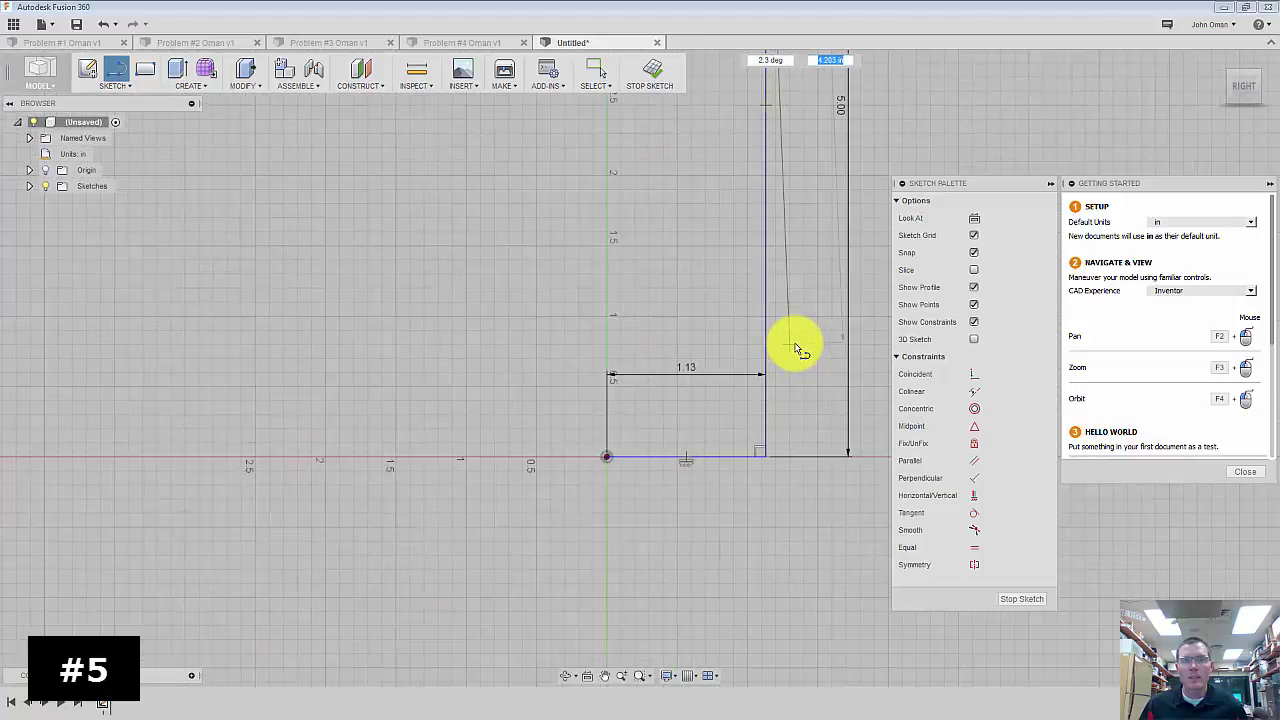
scroll(771, 403, down, 3)
scroll(771, 403, down, 2)
click(774, 188)
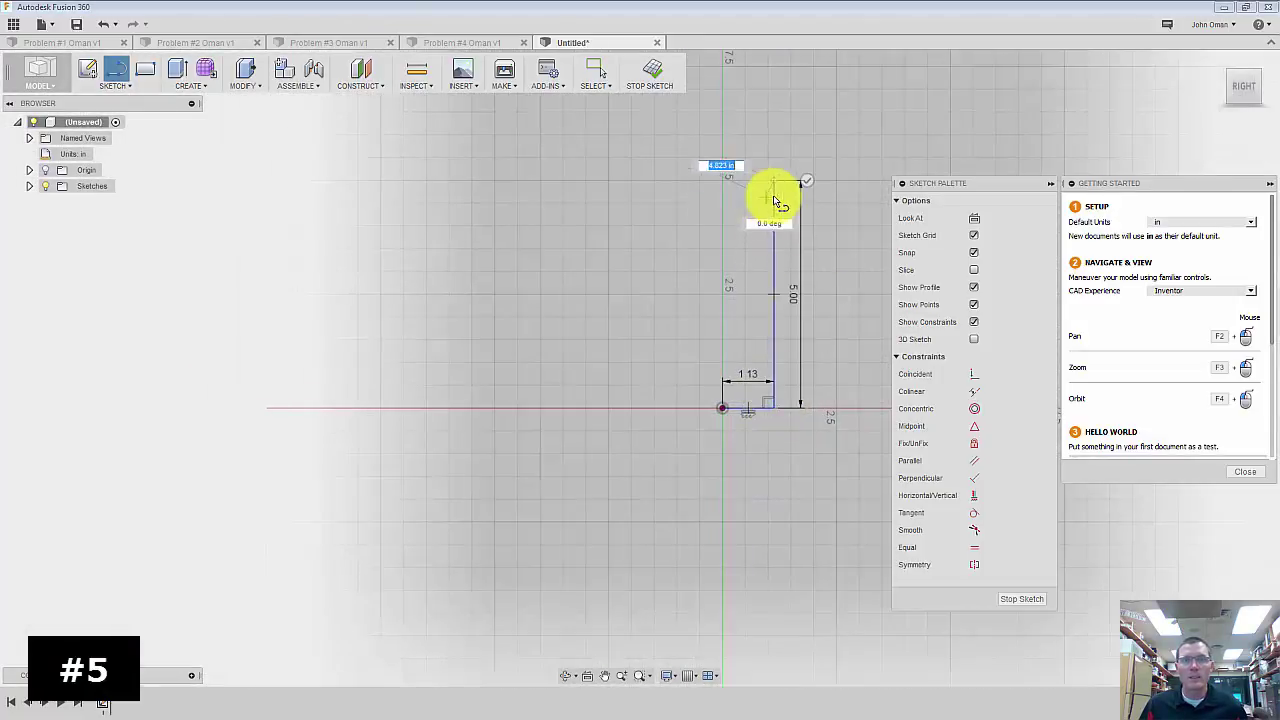
scroll(778, 180, up, 5)
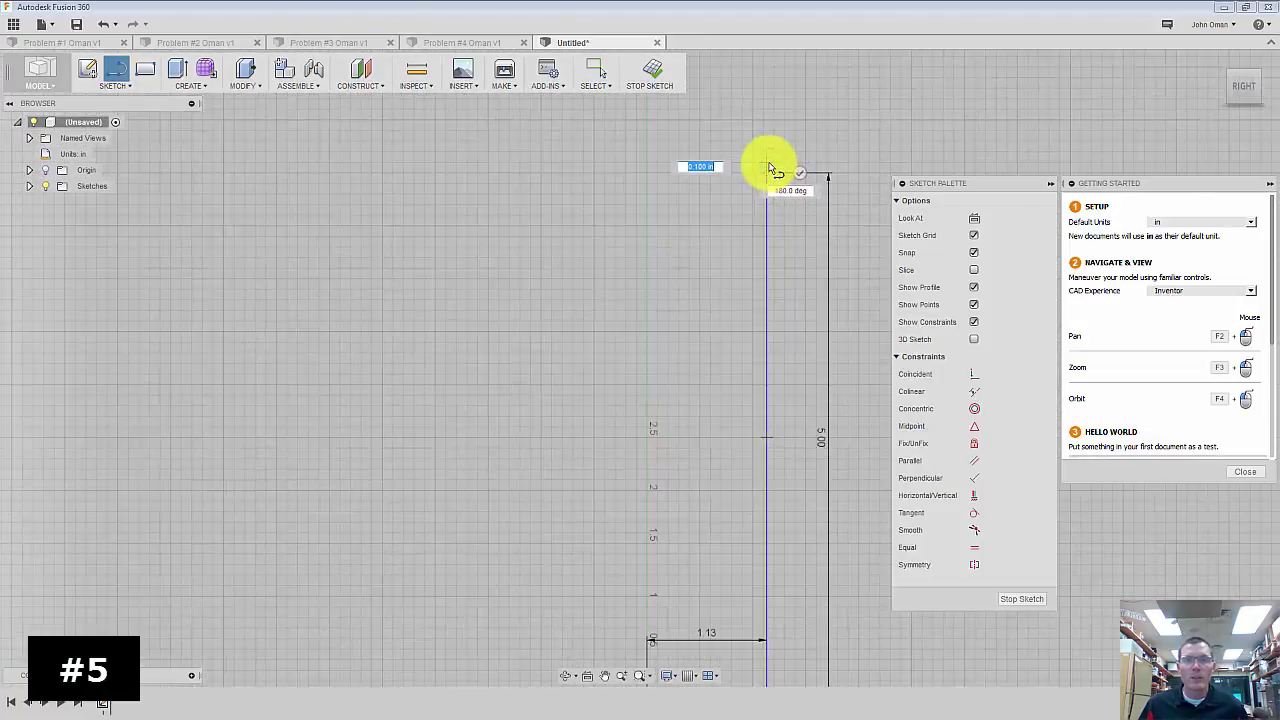
scroll(772, 168, up, 3)
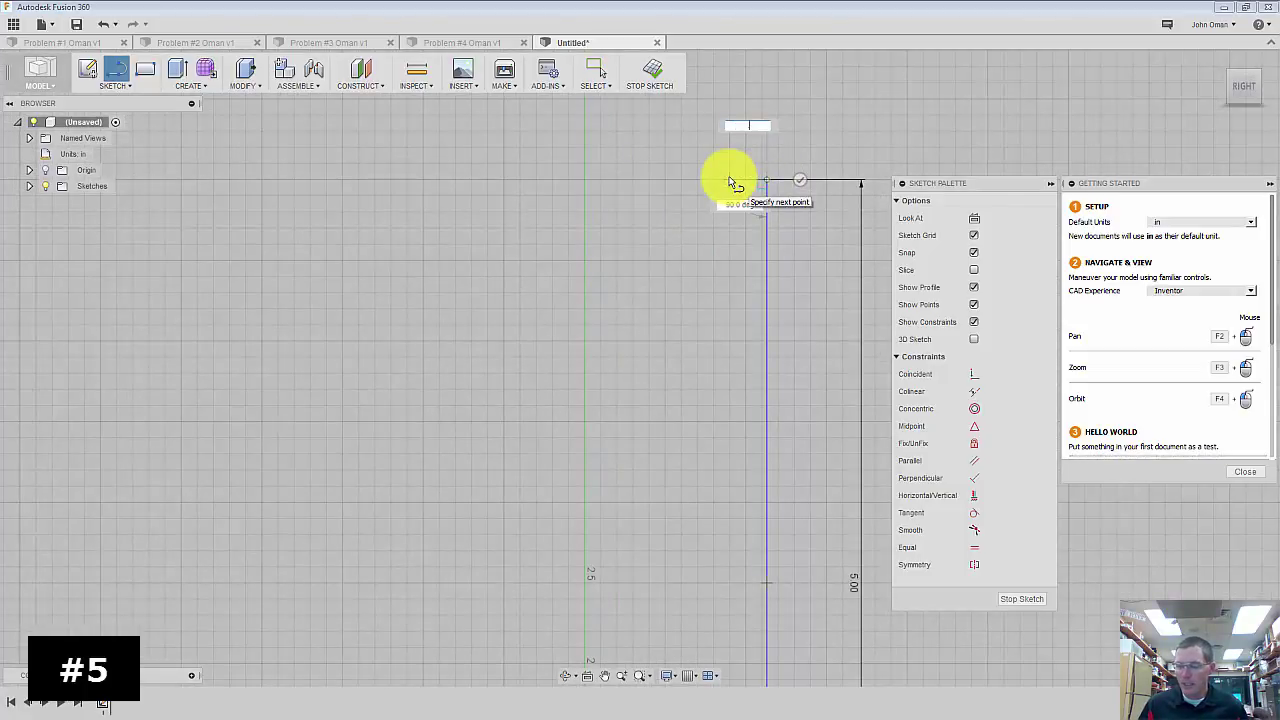
text(0.300)
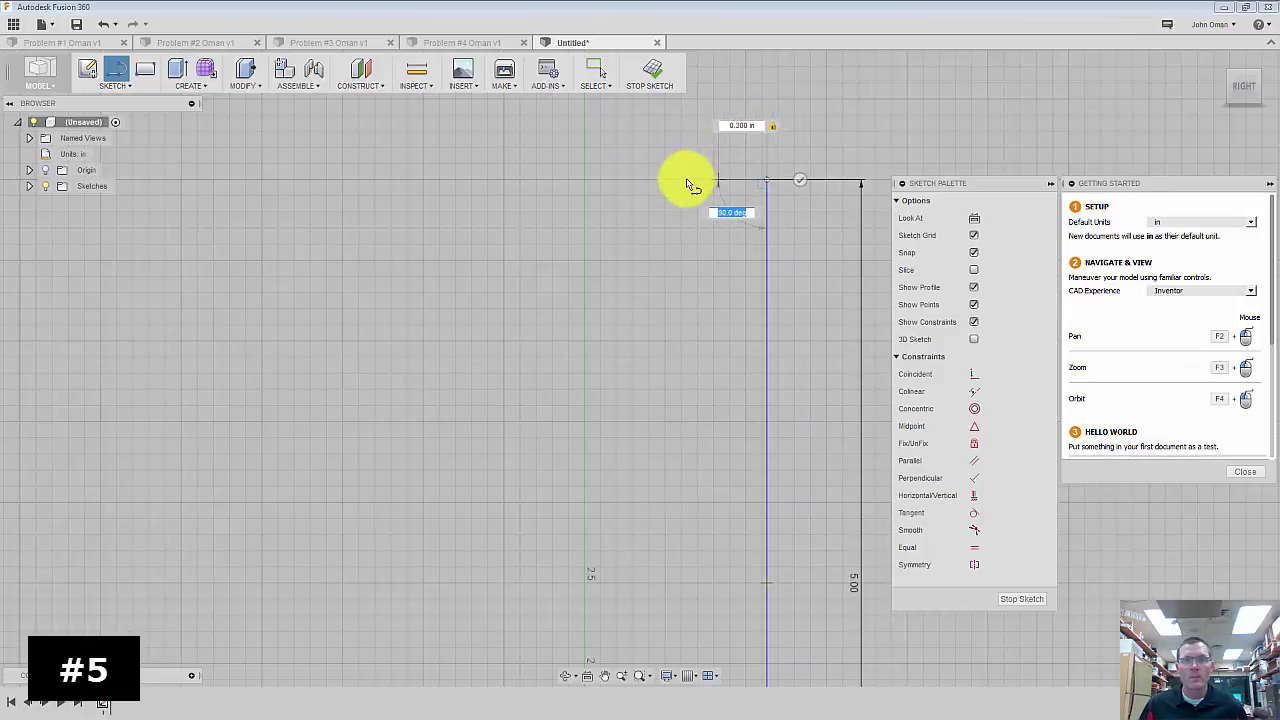
click(686, 179)
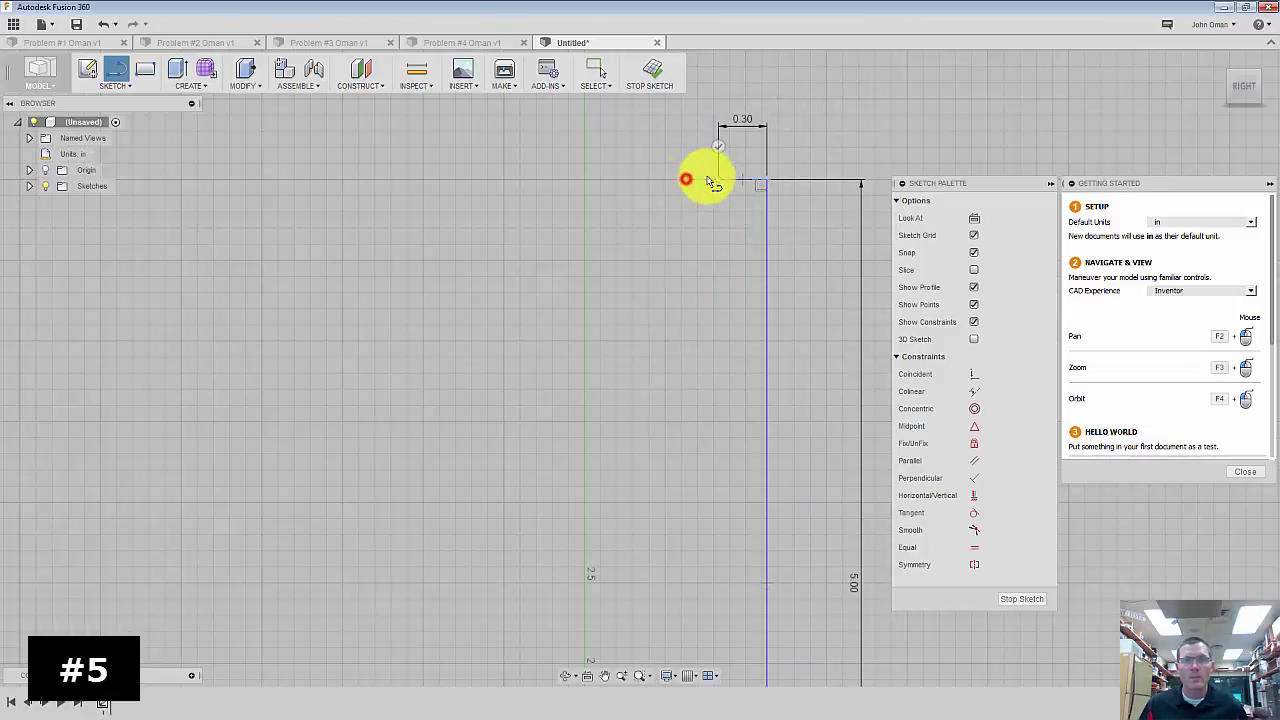
- Add a 1.5 in vertical line down from the 0.3 in line's left end to form the slot's first side
scroll(708, 180, down, 5)
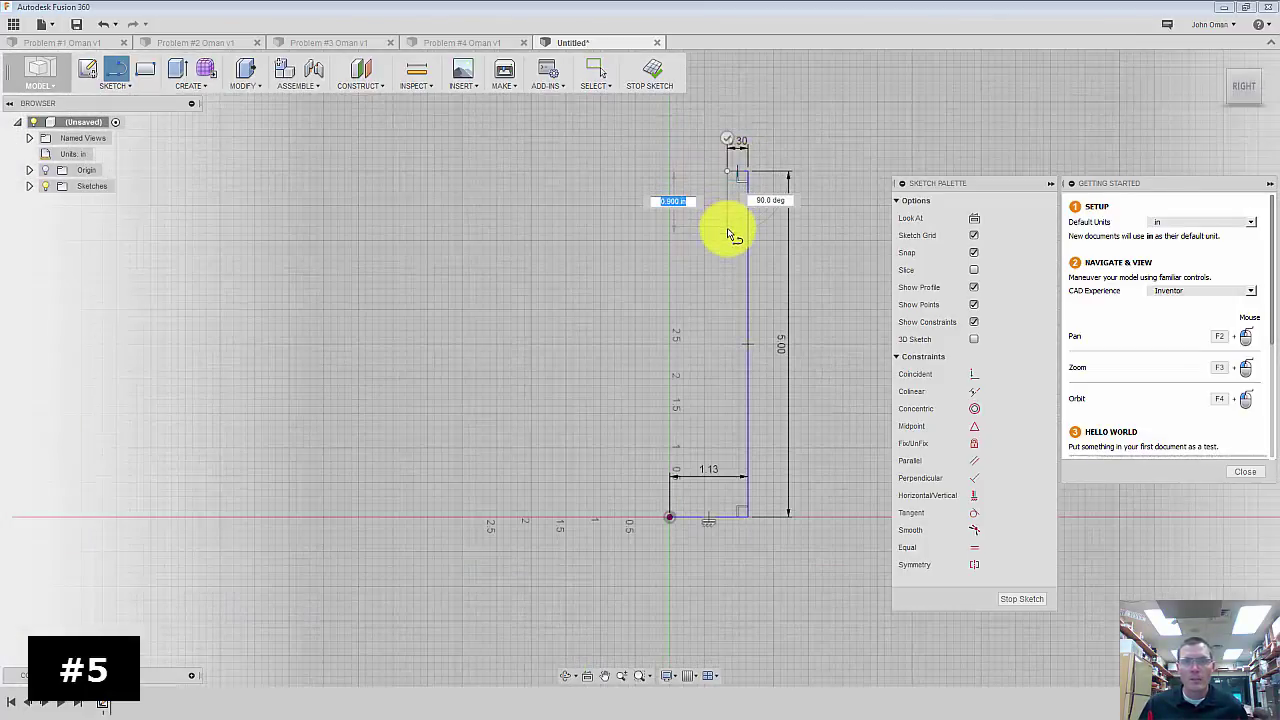
text(1)
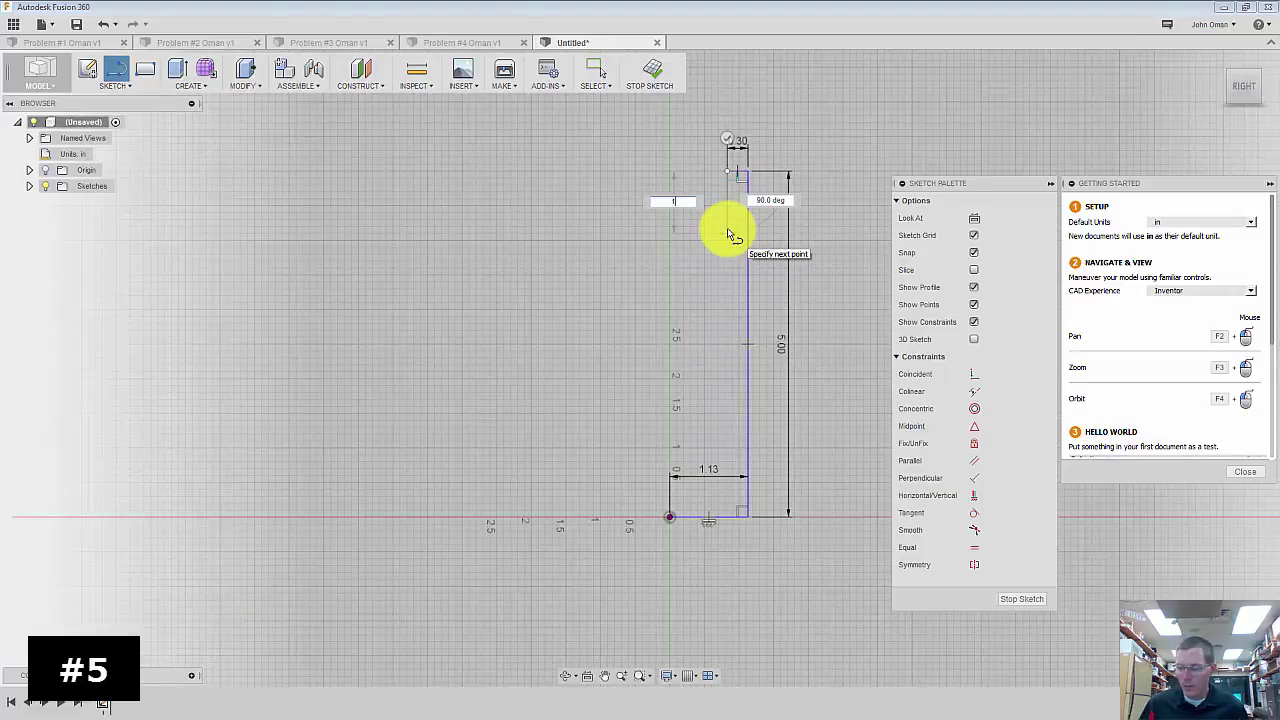
text(.5)
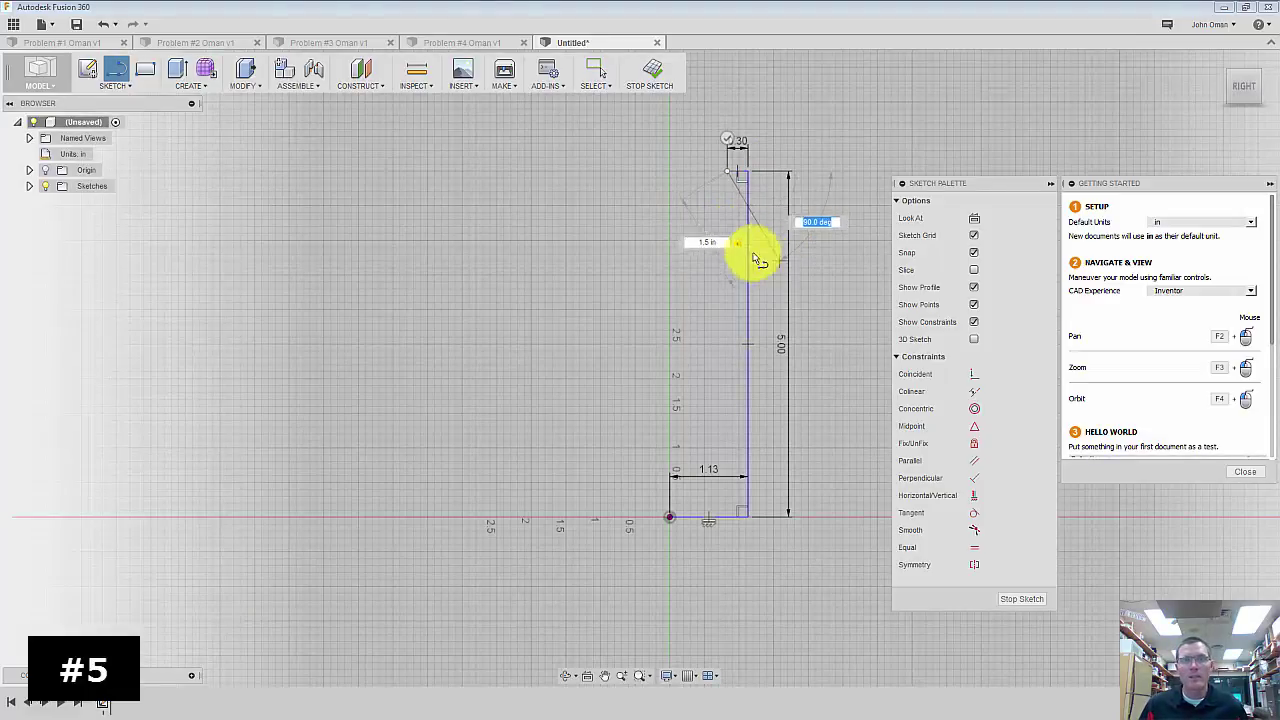
key(Return)
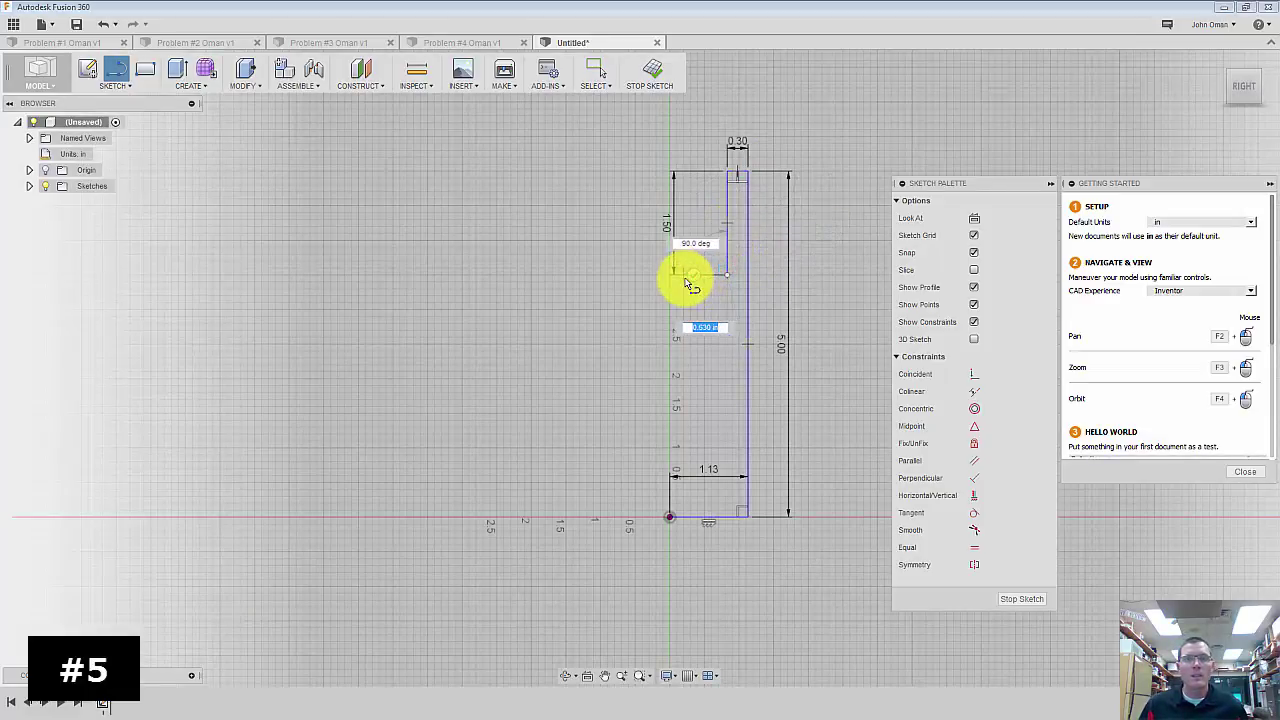
- Draw the slot's 0.38 in horizontal floor to the left, and add a vertical line up to the profile's top level
text(.38)
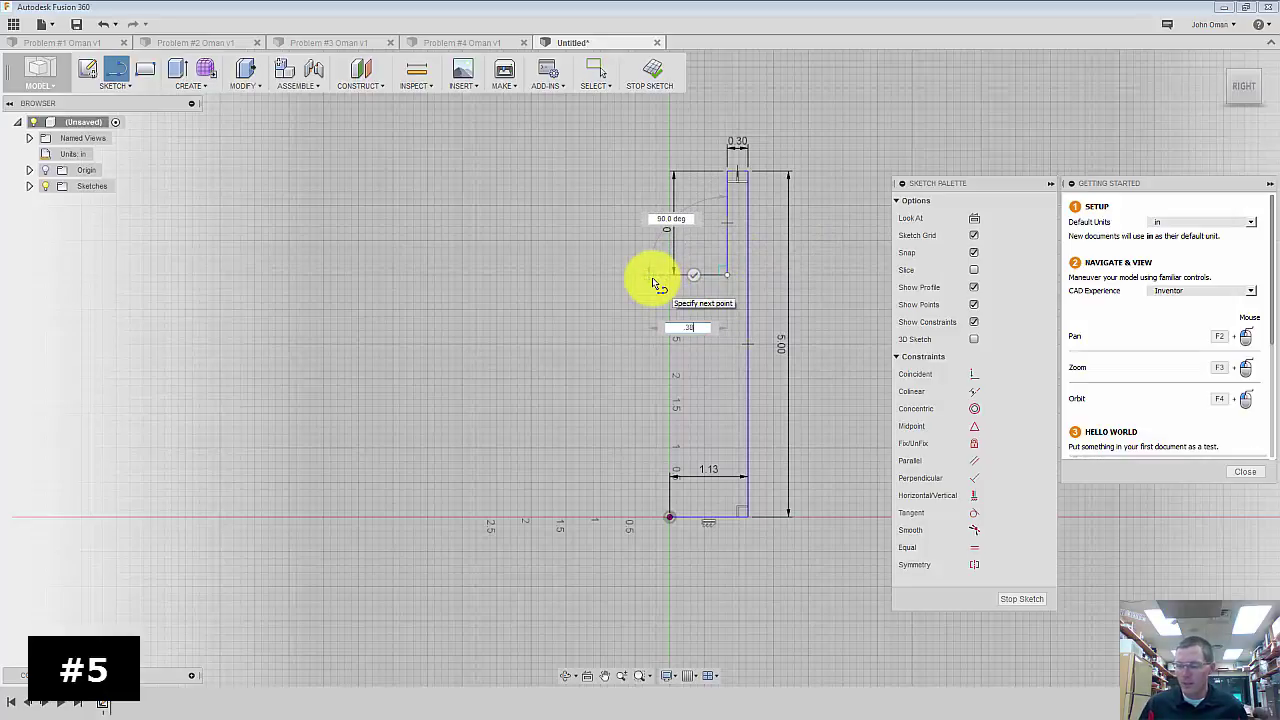
key(Tab)
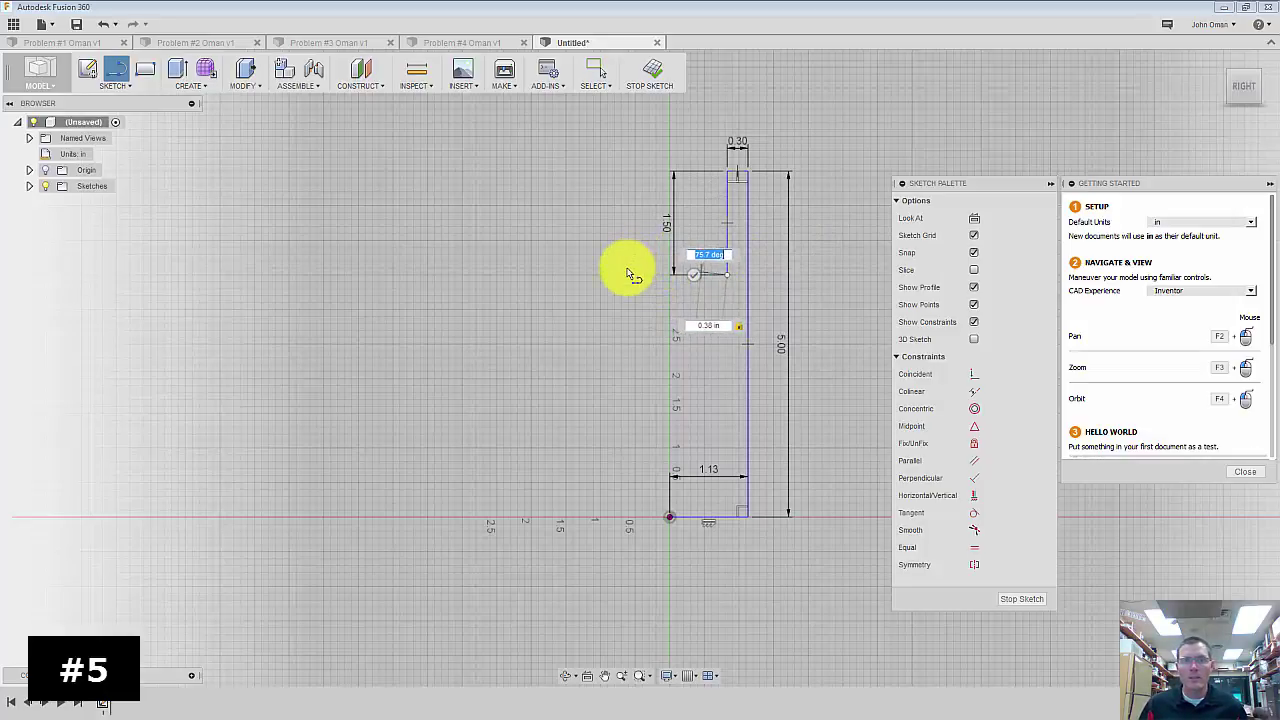
click(625, 270)
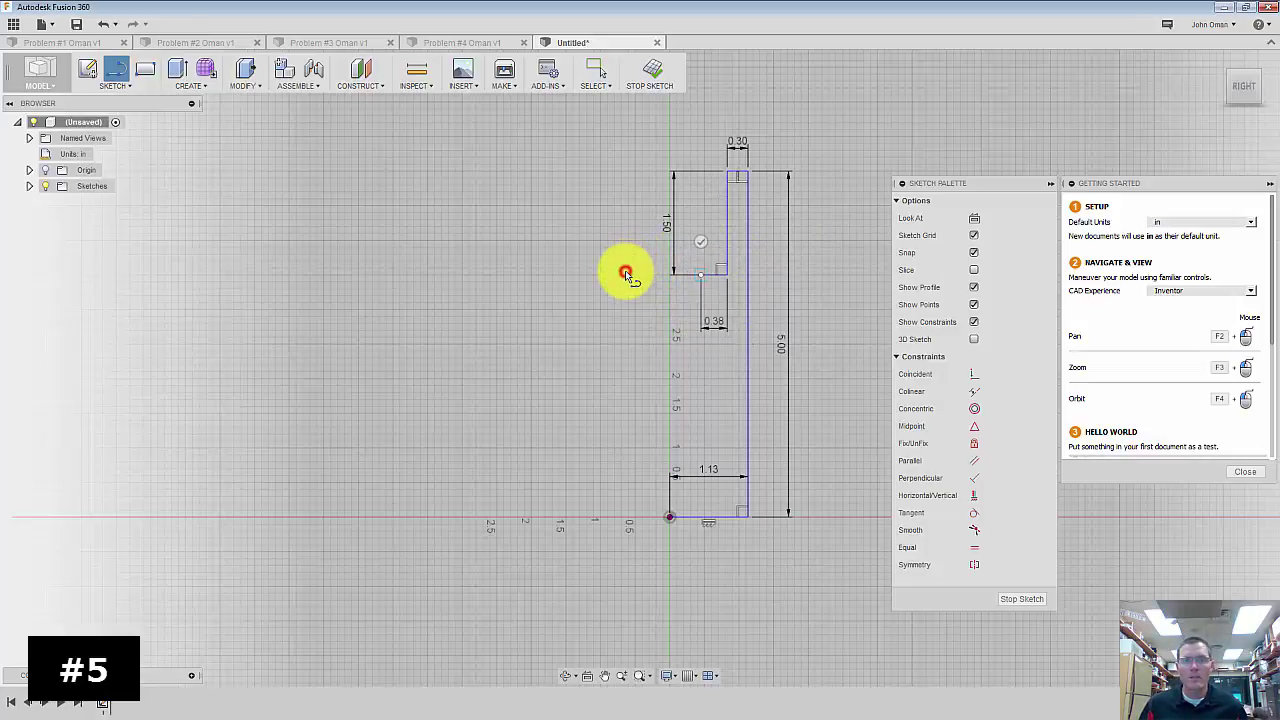
click(701, 174)
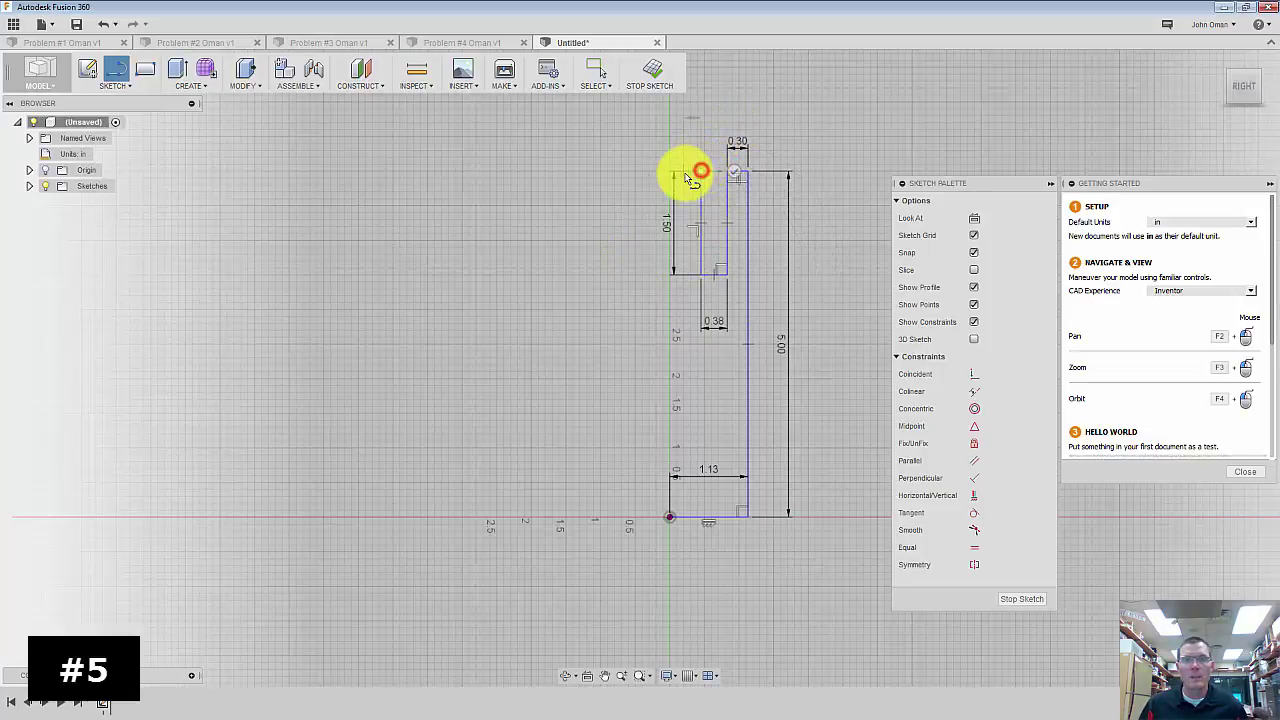
- Draw a 0.38 in horizontal line left from the slot's second side, and close the profile with a line down to the origin
text(0.38)
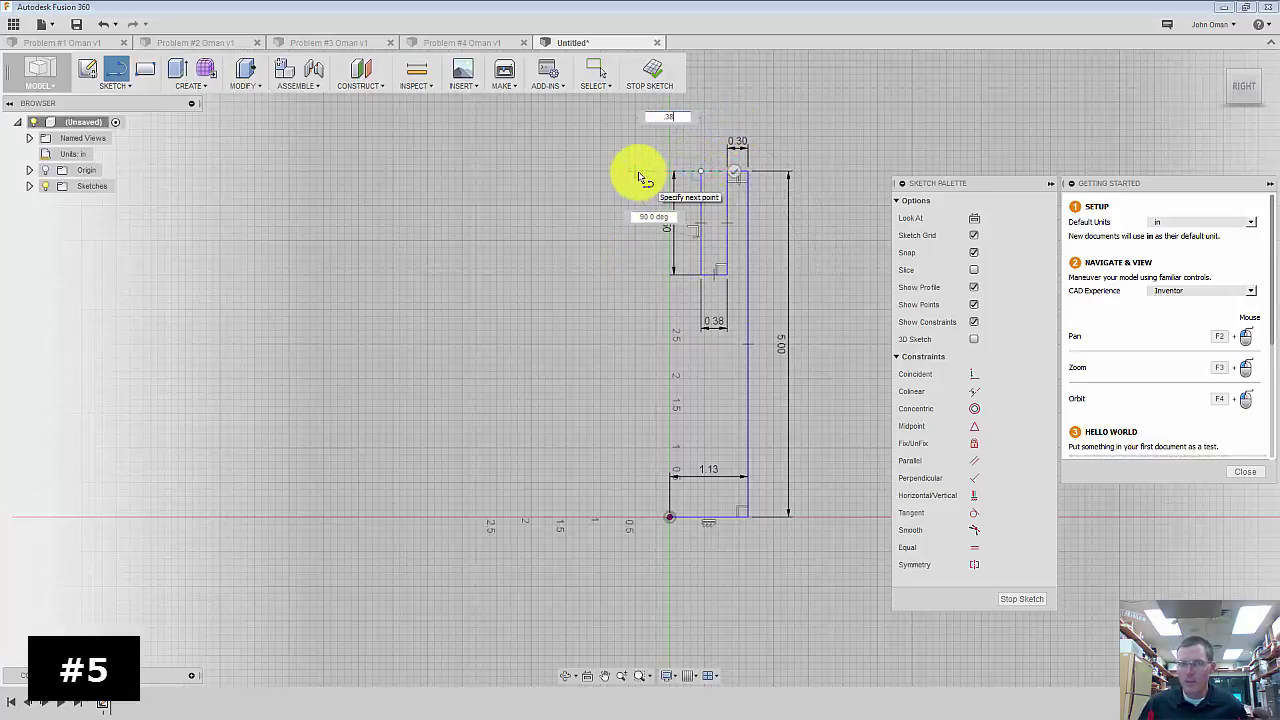
key(Tab)
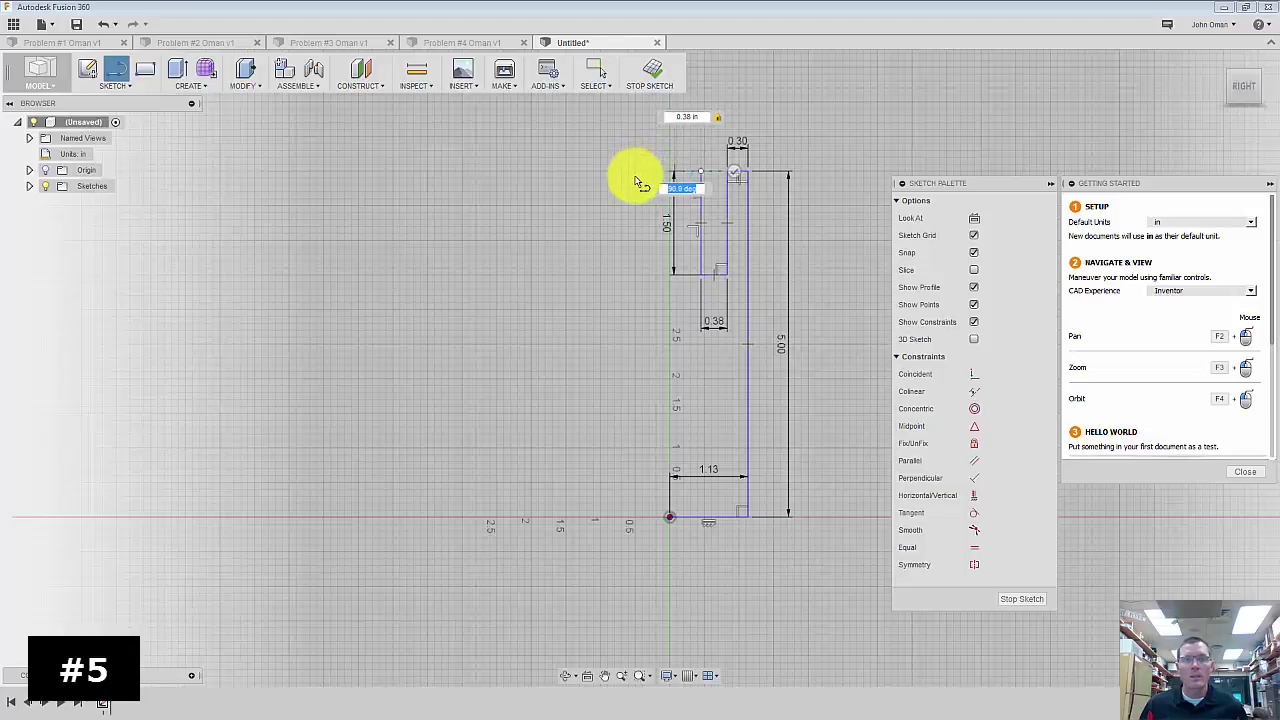
click(635, 175)
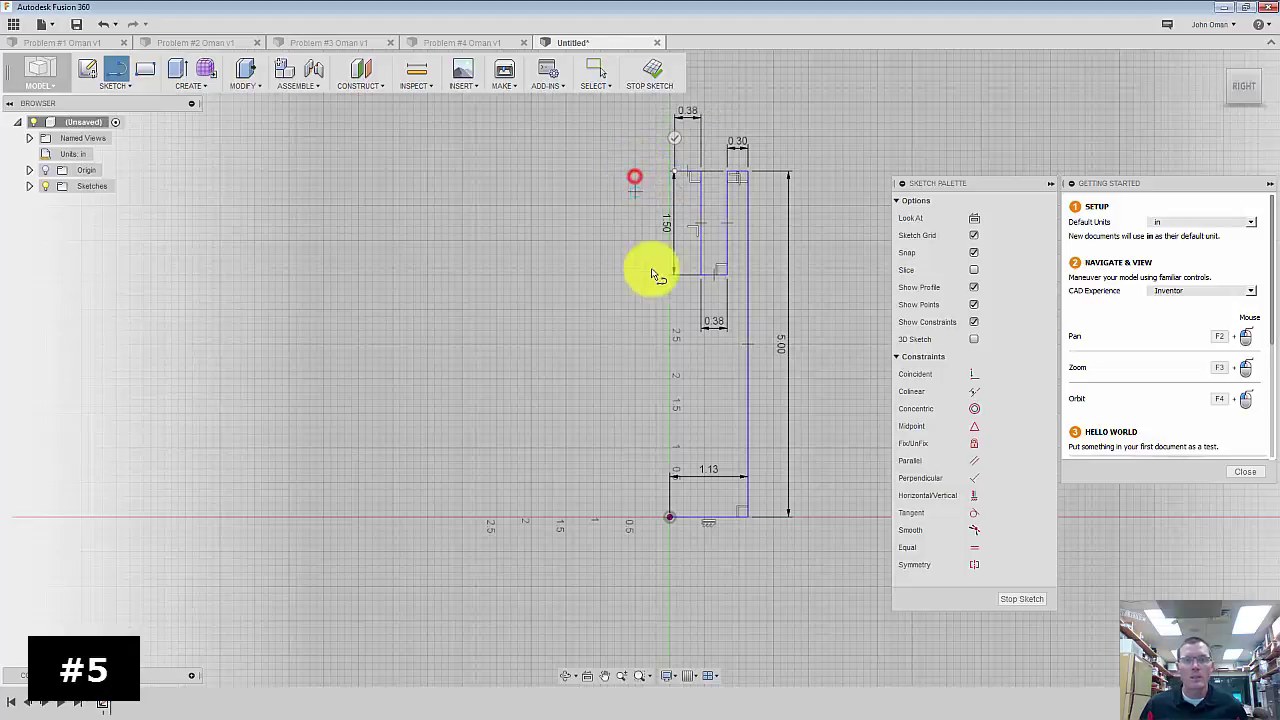
click(669, 516)
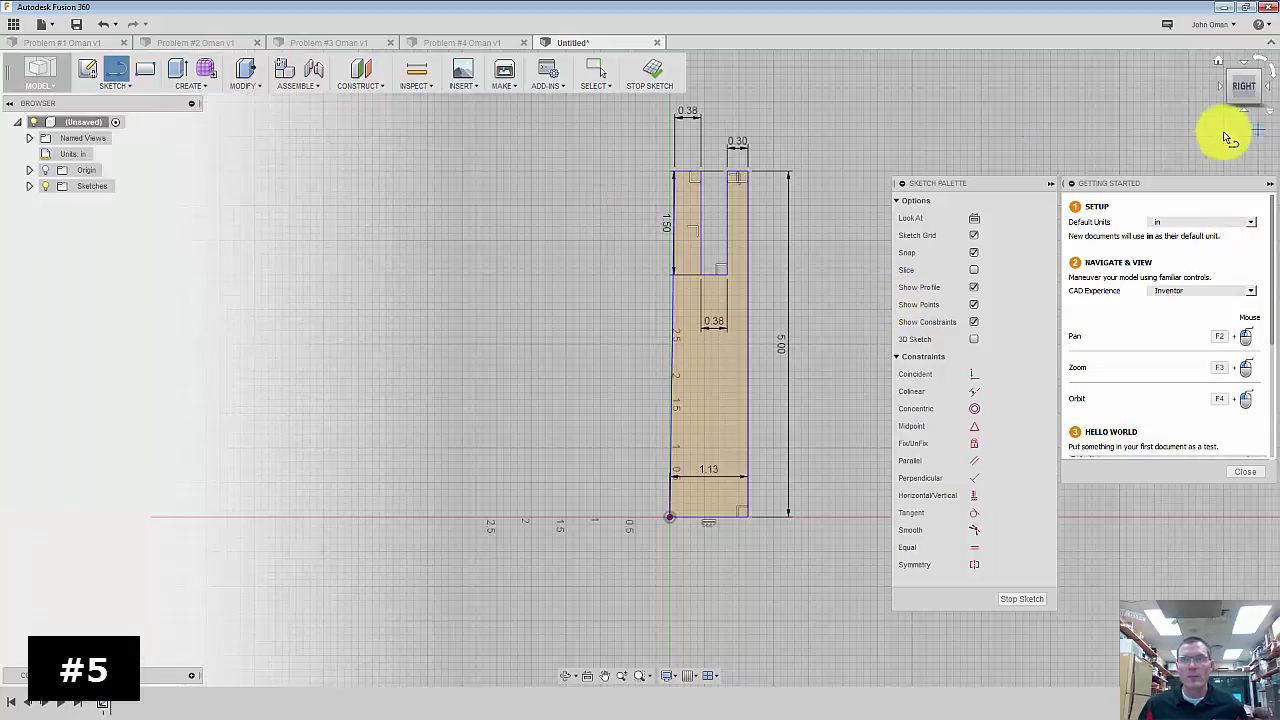
- Extrude the slotted profile -1.5 in as a new body
click(1220, 66)
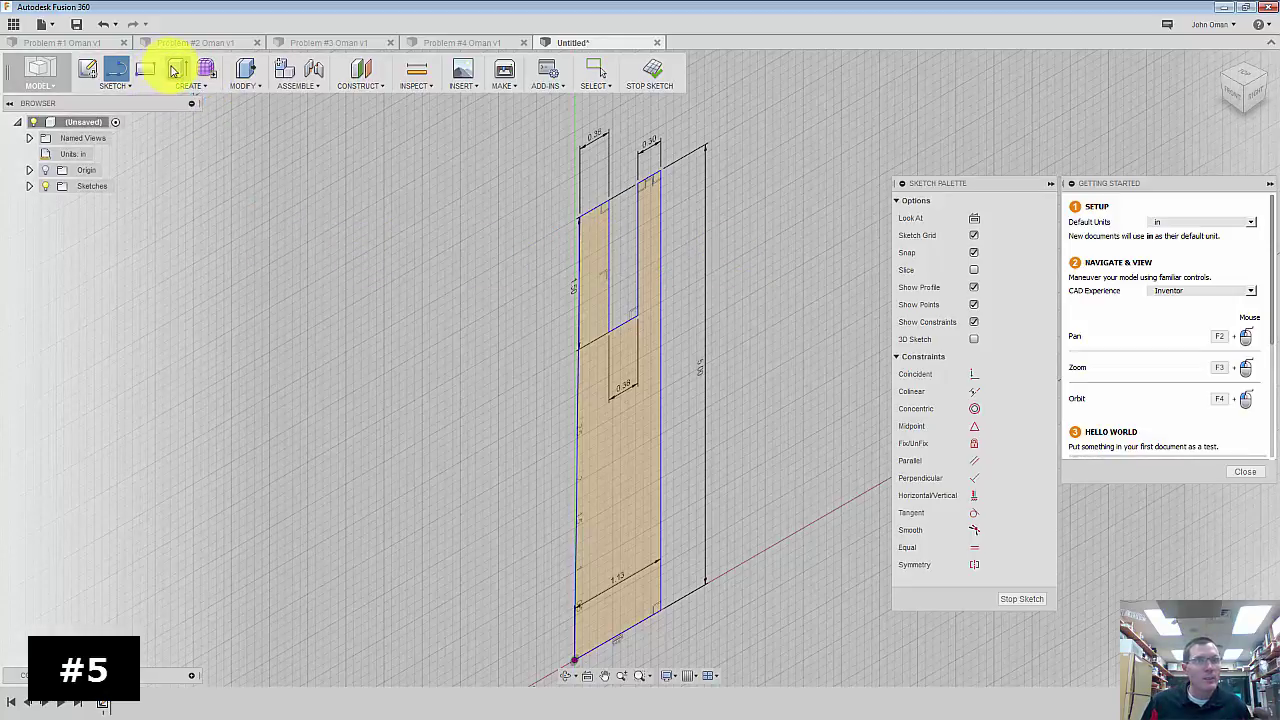
click(176, 70)
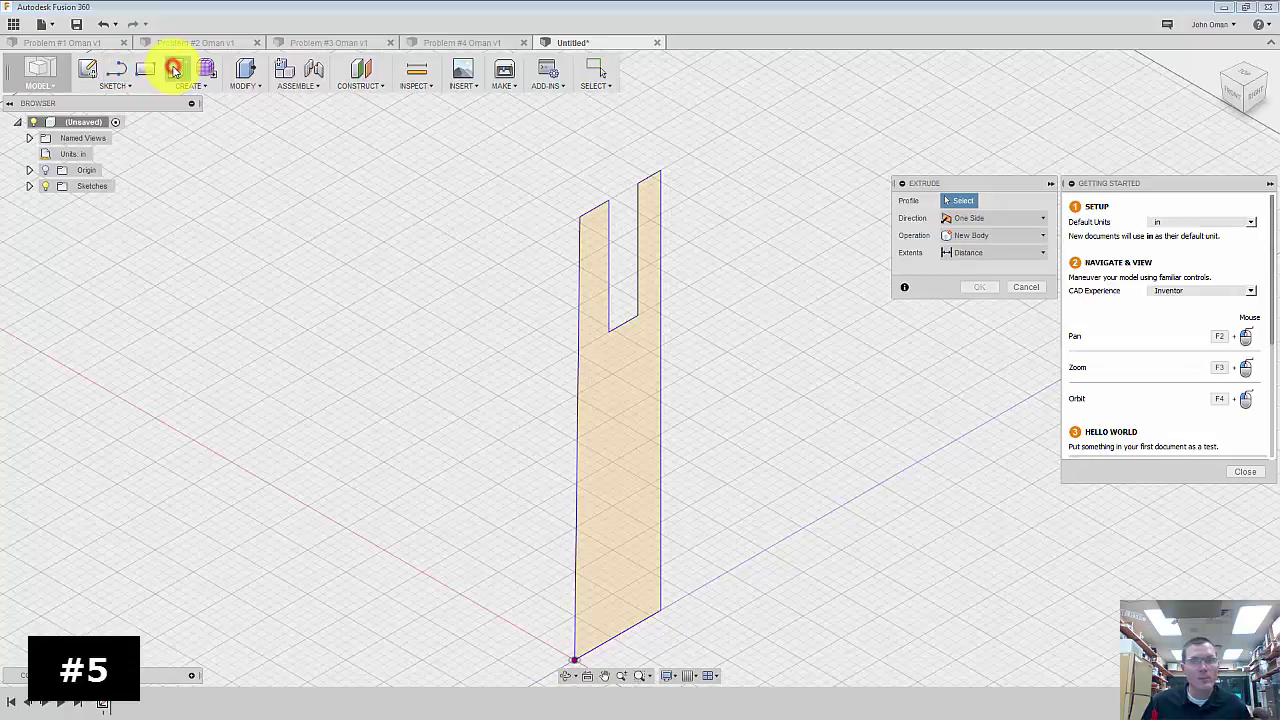
click(612, 437)
drag(623, 423, 493, 368)
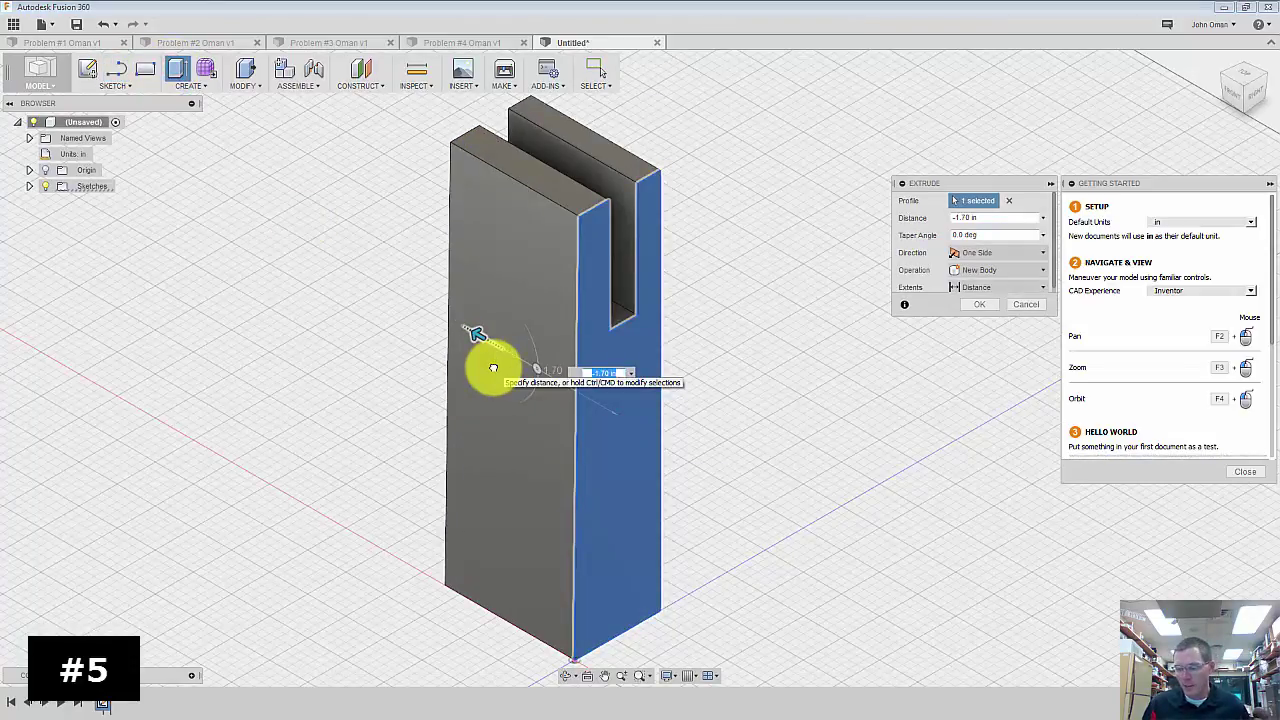
text(1.5)
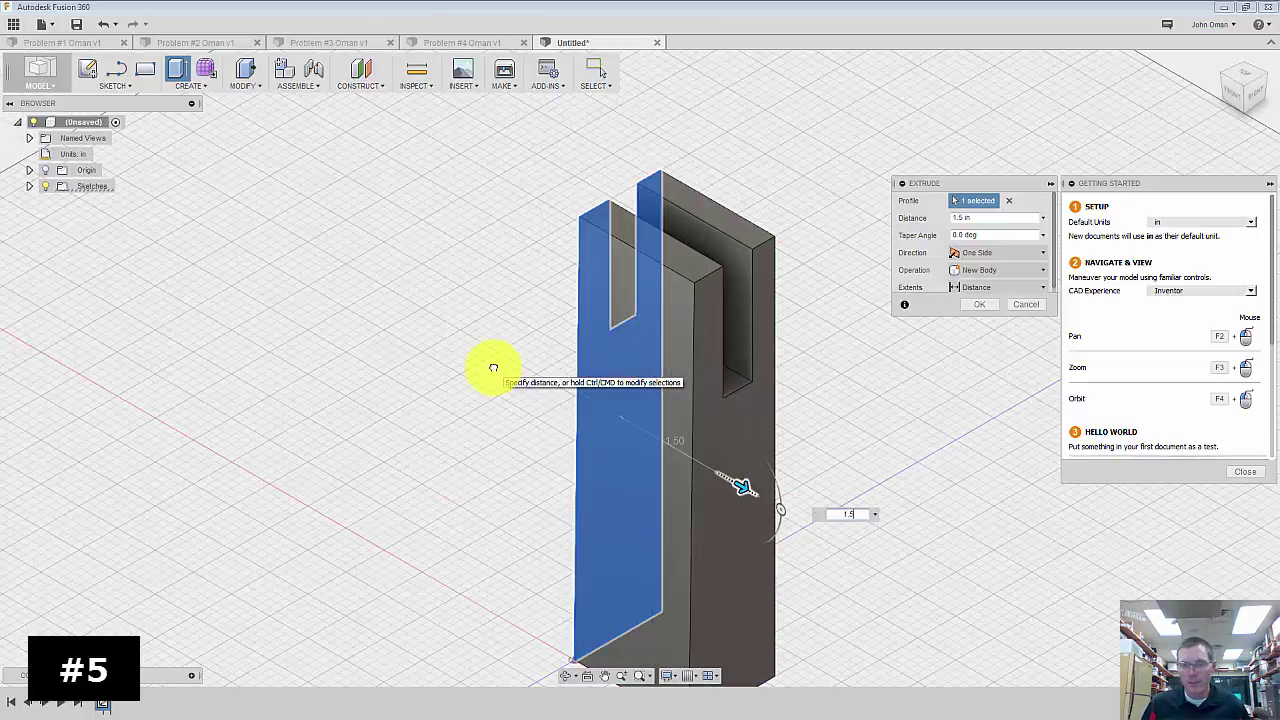
click(958, 218)
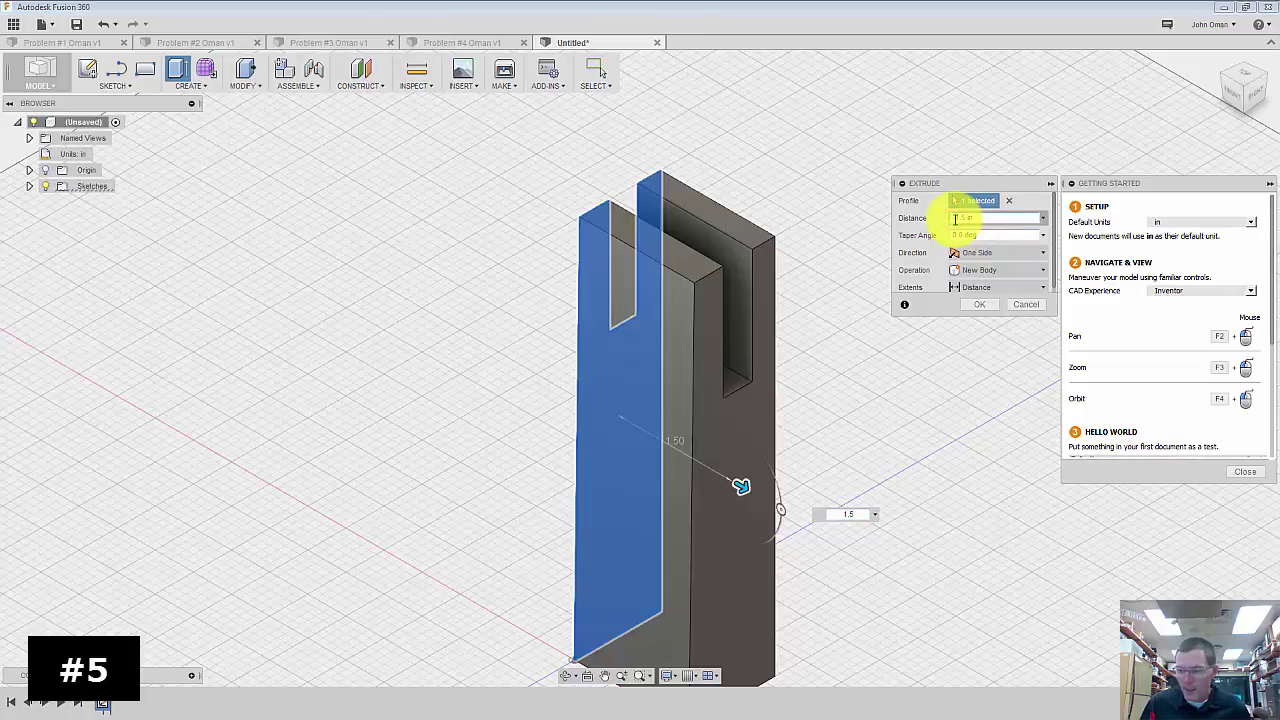
text(-)
key(Return)
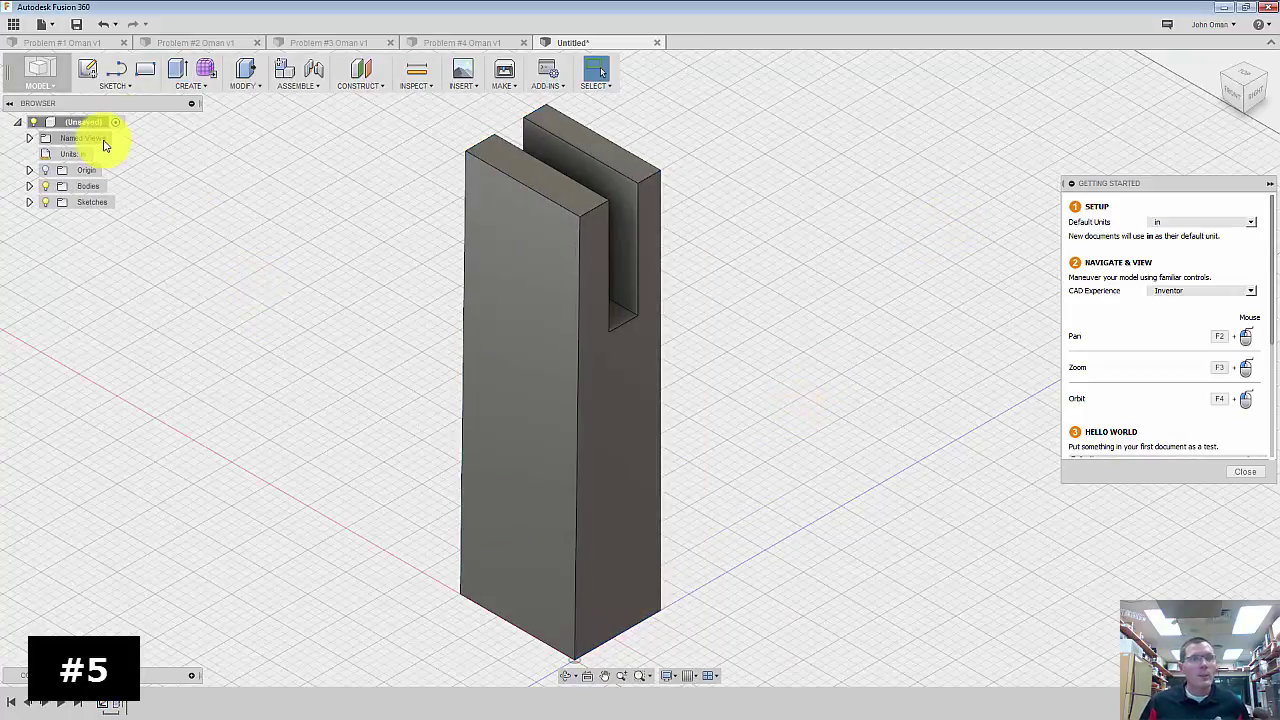
- Start a sketch on the slotted profile face and draw a rectangle across its full width below the slot, about 1.34 in high
click(87, 69)
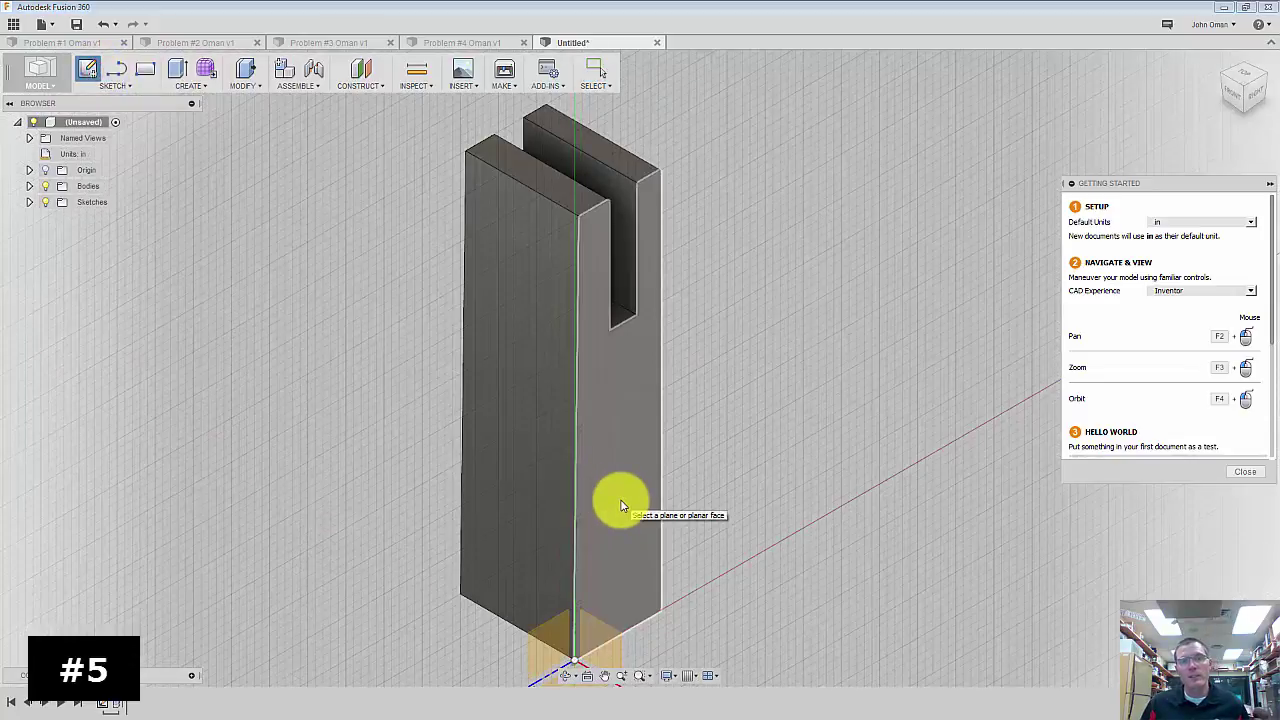
click(620, 505)
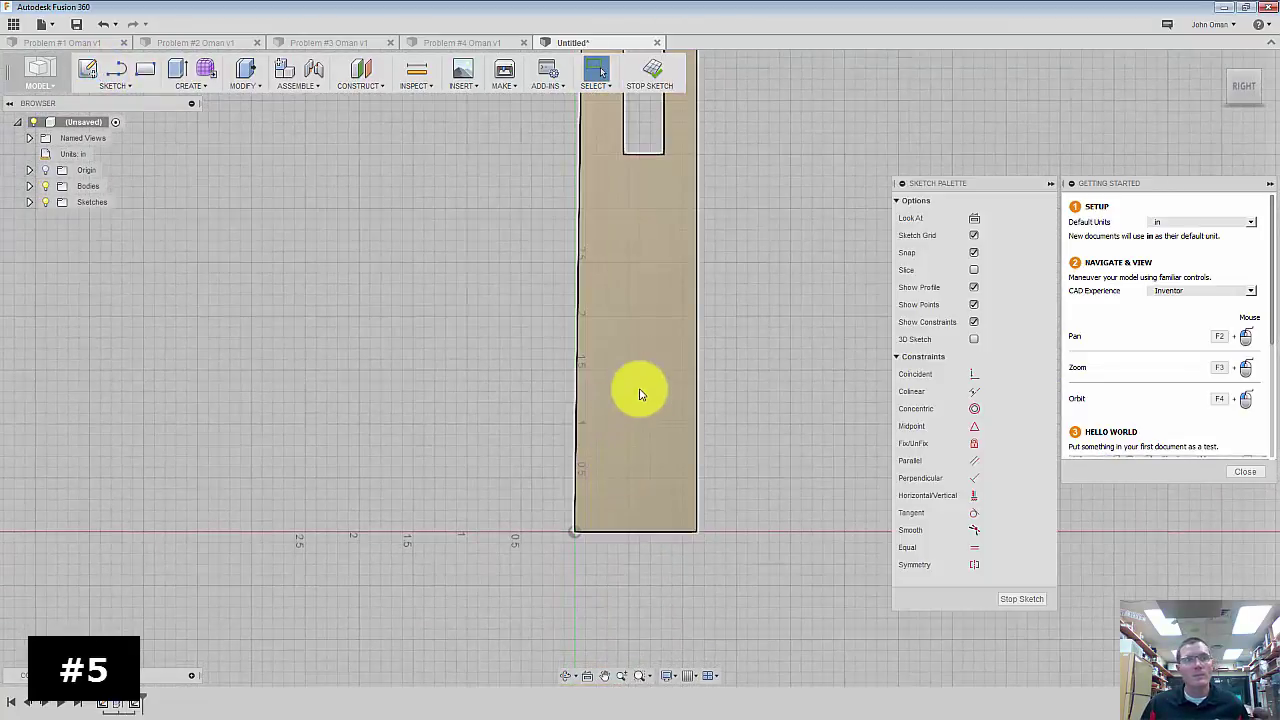
click(147, 77)
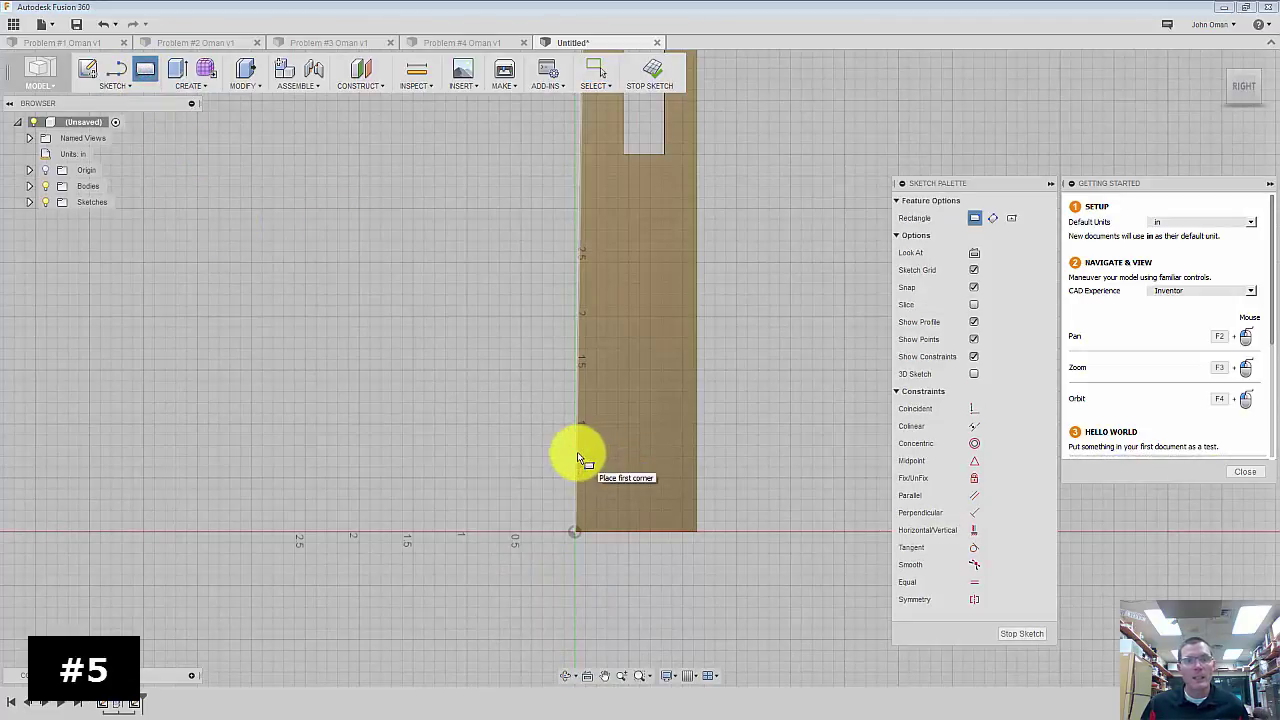
click(579, 451)
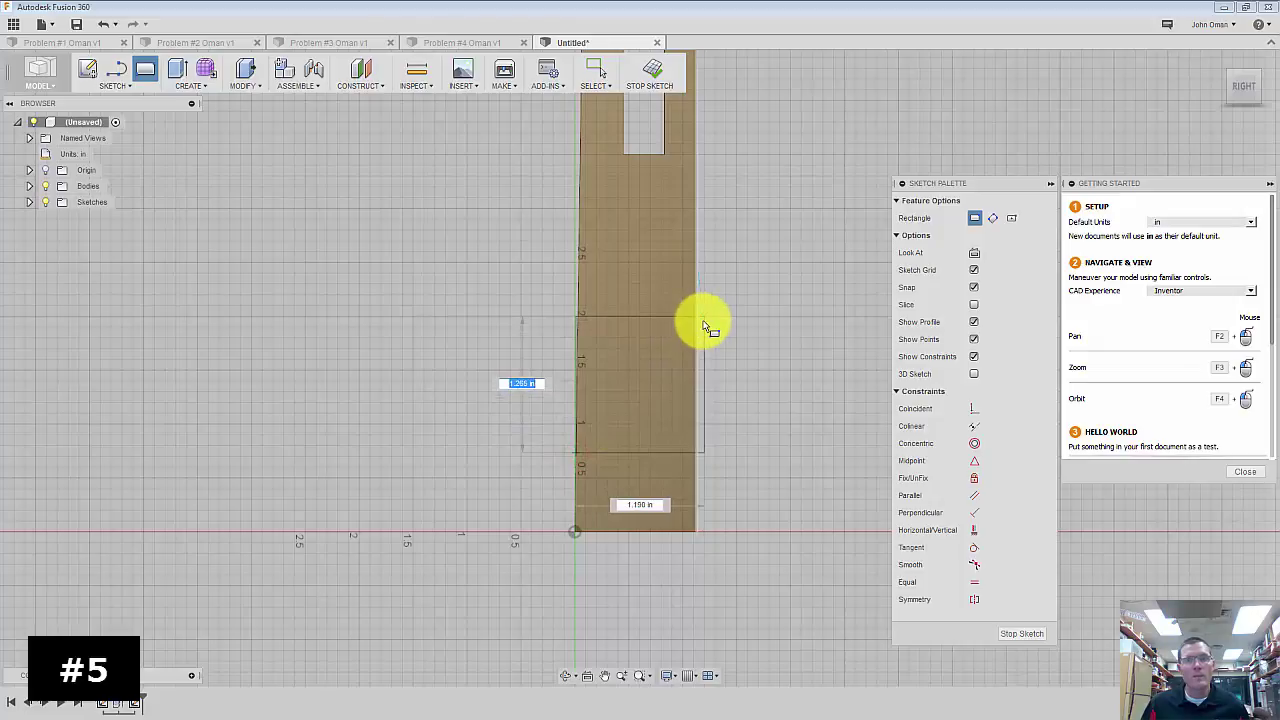
scroll(697, 325, up, 3)
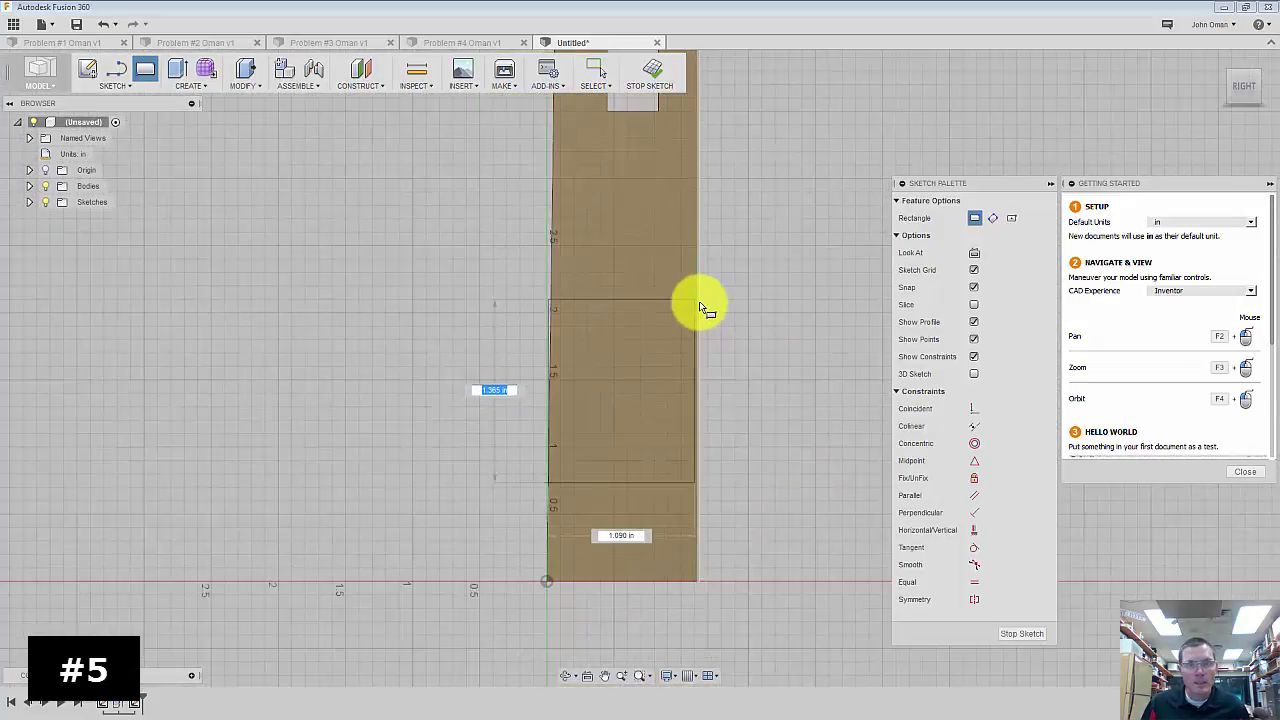
scroll(700, 315, up, 3)
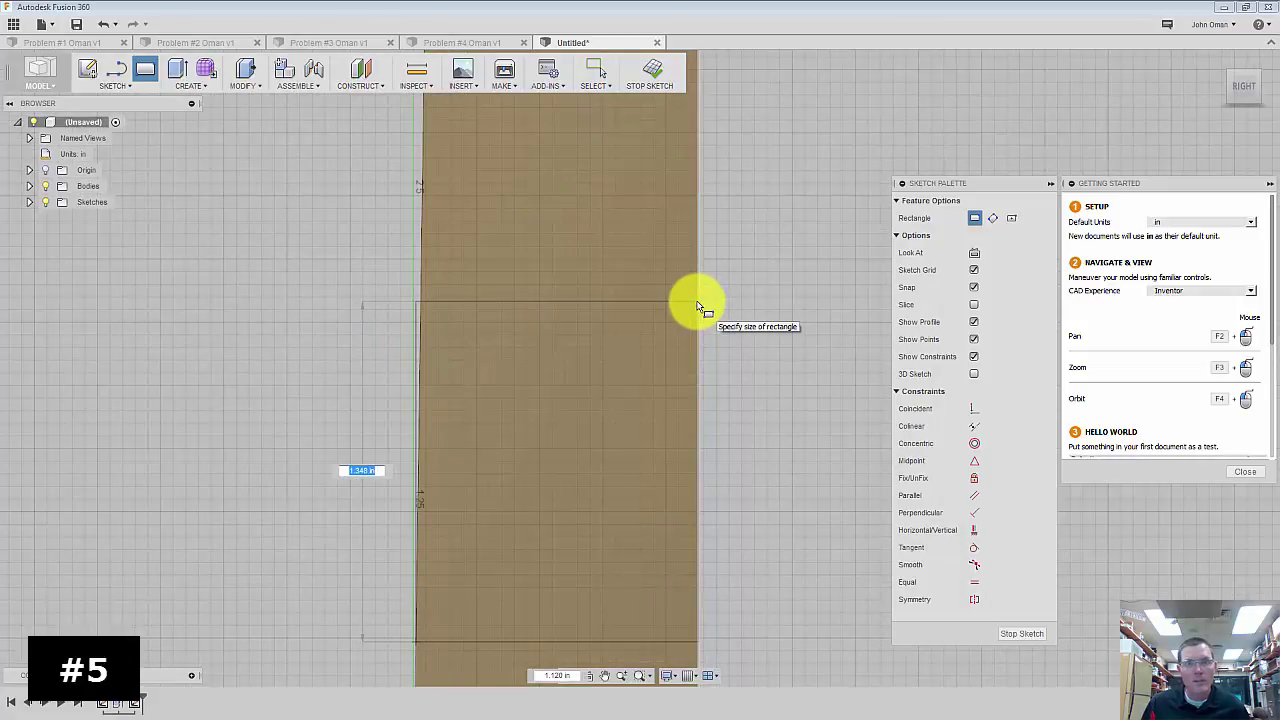
click(697, 305)
scroll(577, 306, down, 5)
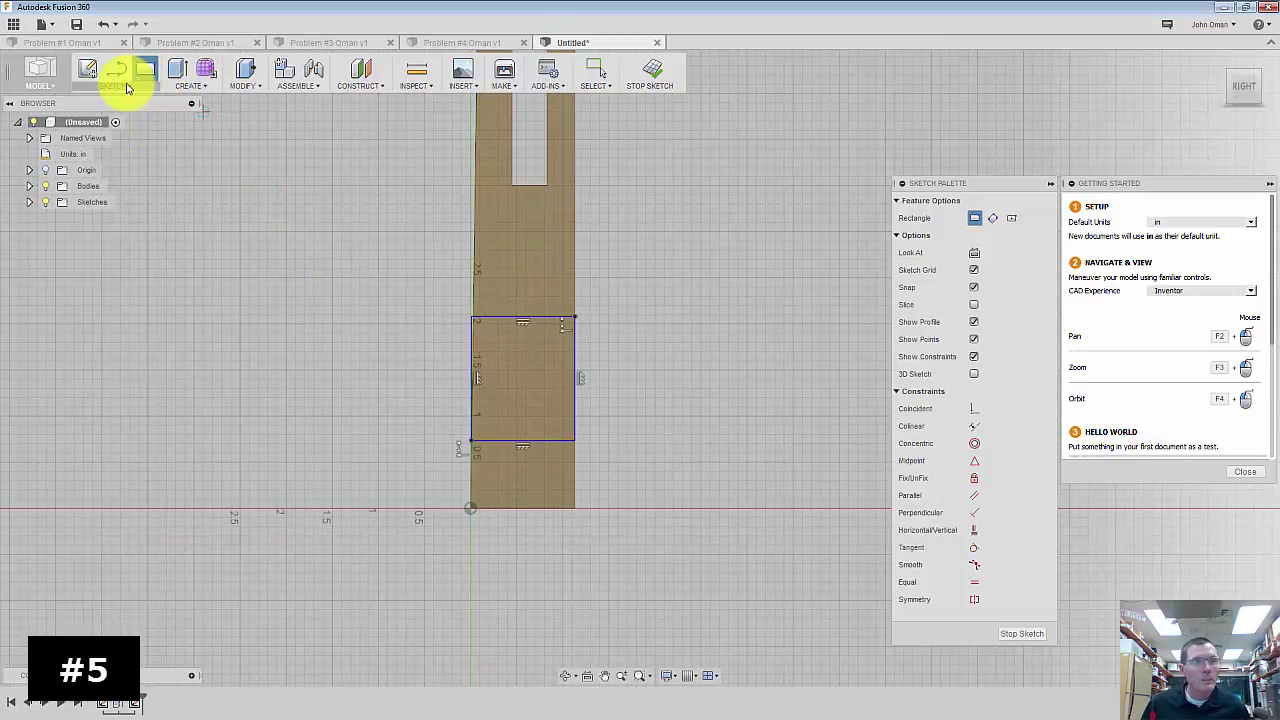
- Consult the Problem #5 drawing in the PDF, and dimension the rectangle's lower edge 0.63 in above the body's bottom edge
click(122, 86)
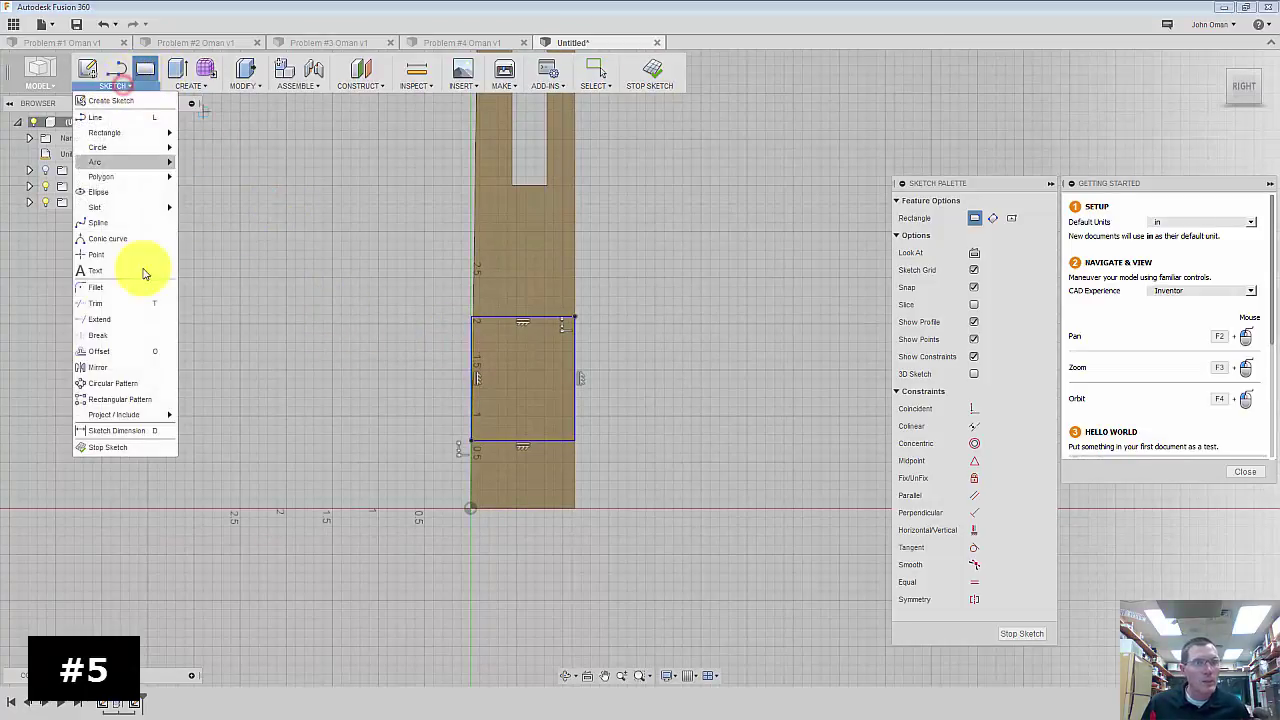
click(117, 431)
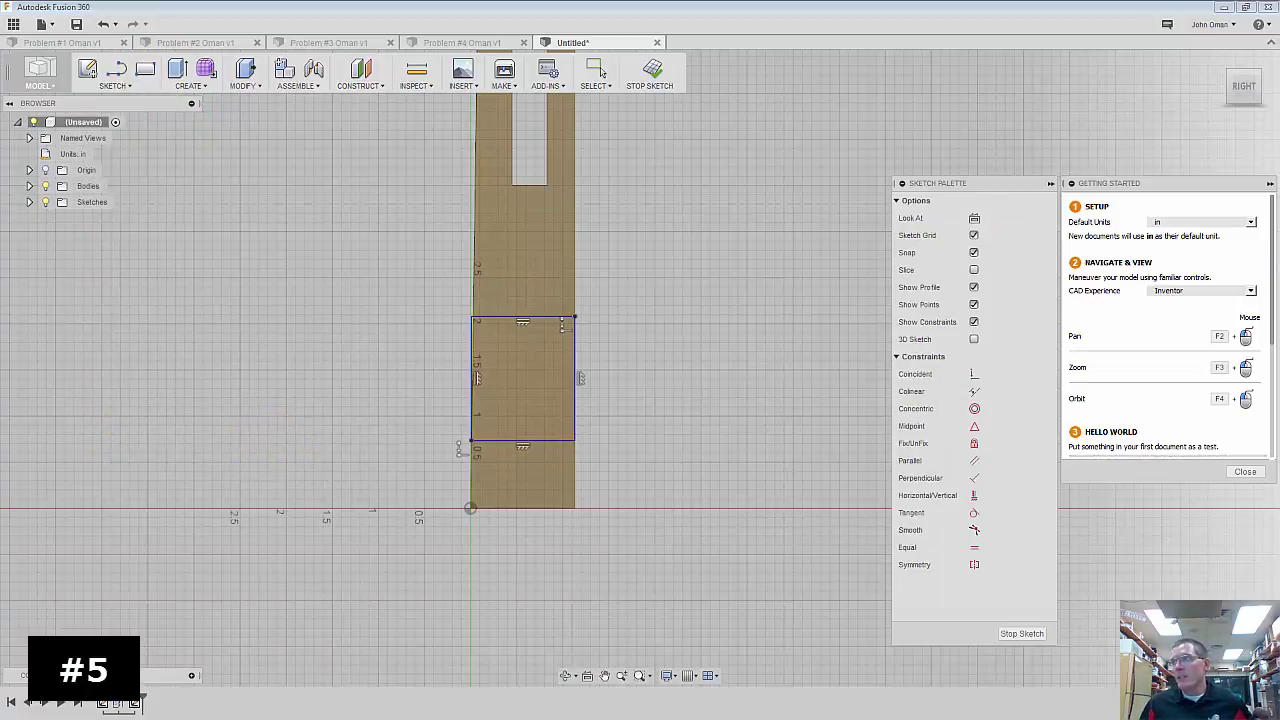
key(alt+Tab)
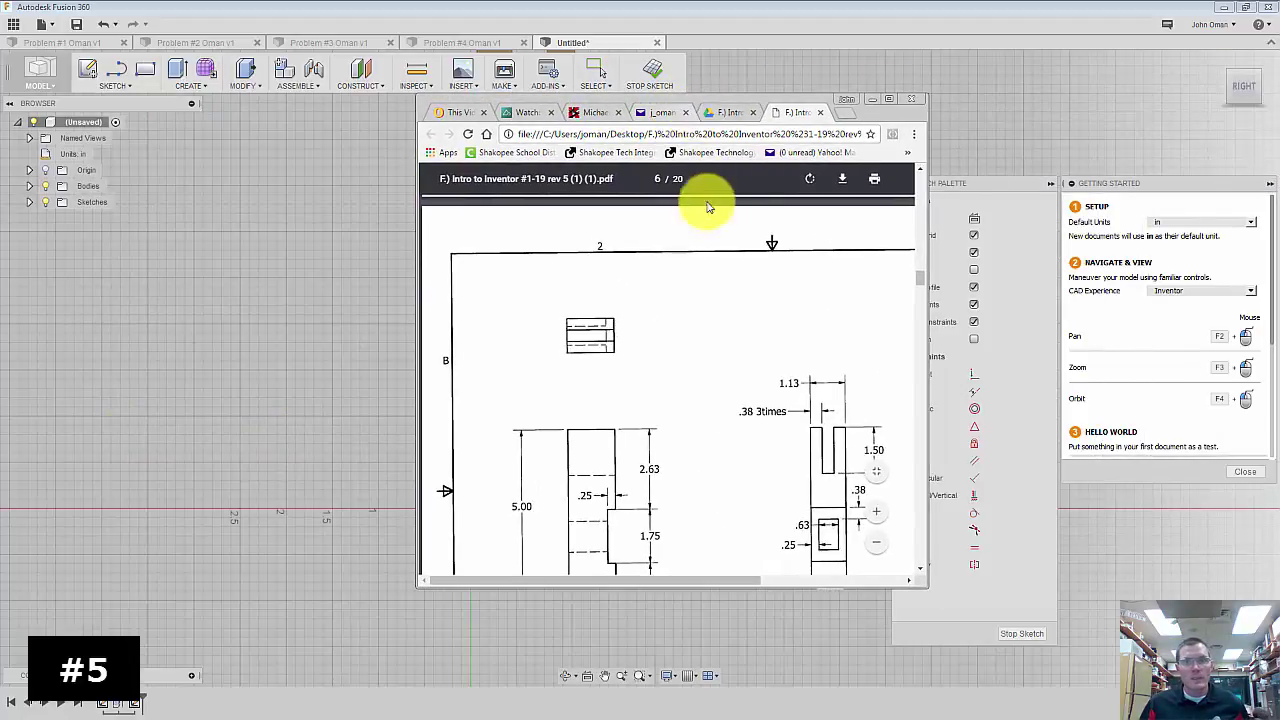
click(890, 102)
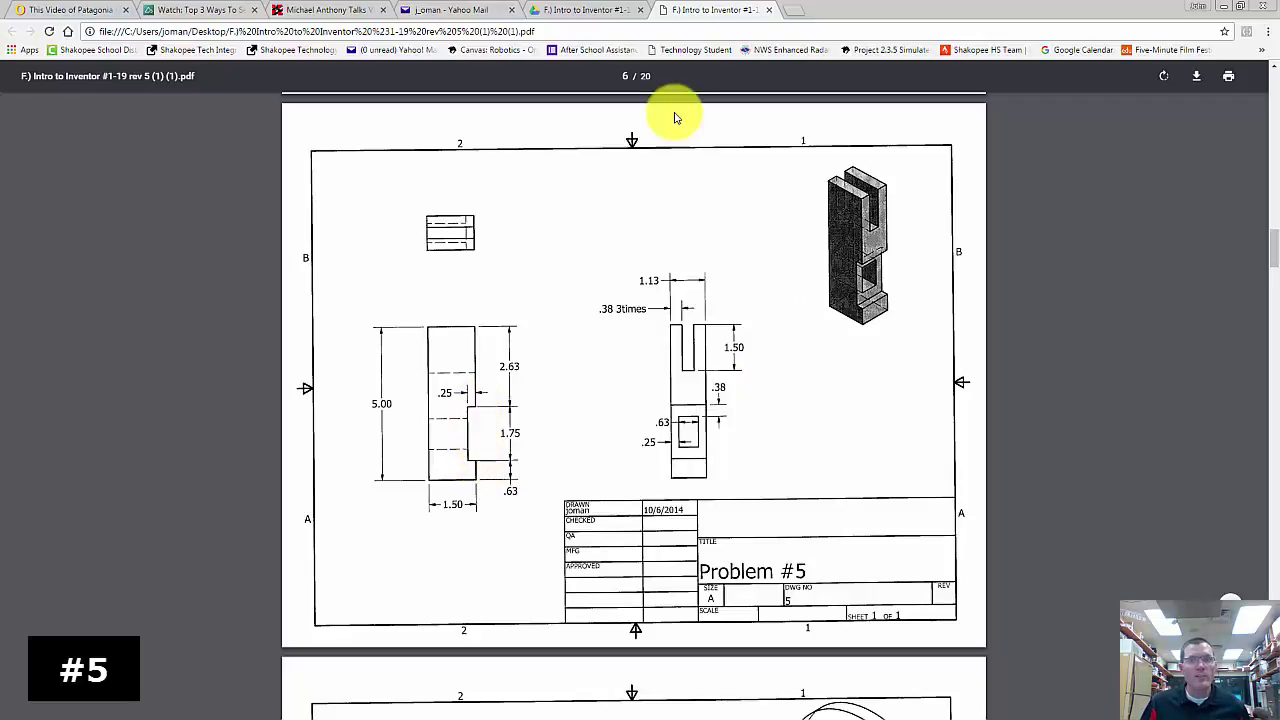
mouse_move(828, 13)
mouse_down()
mouse_move(1150, 80)
mouse_move(1279, 80)
mouse_up()
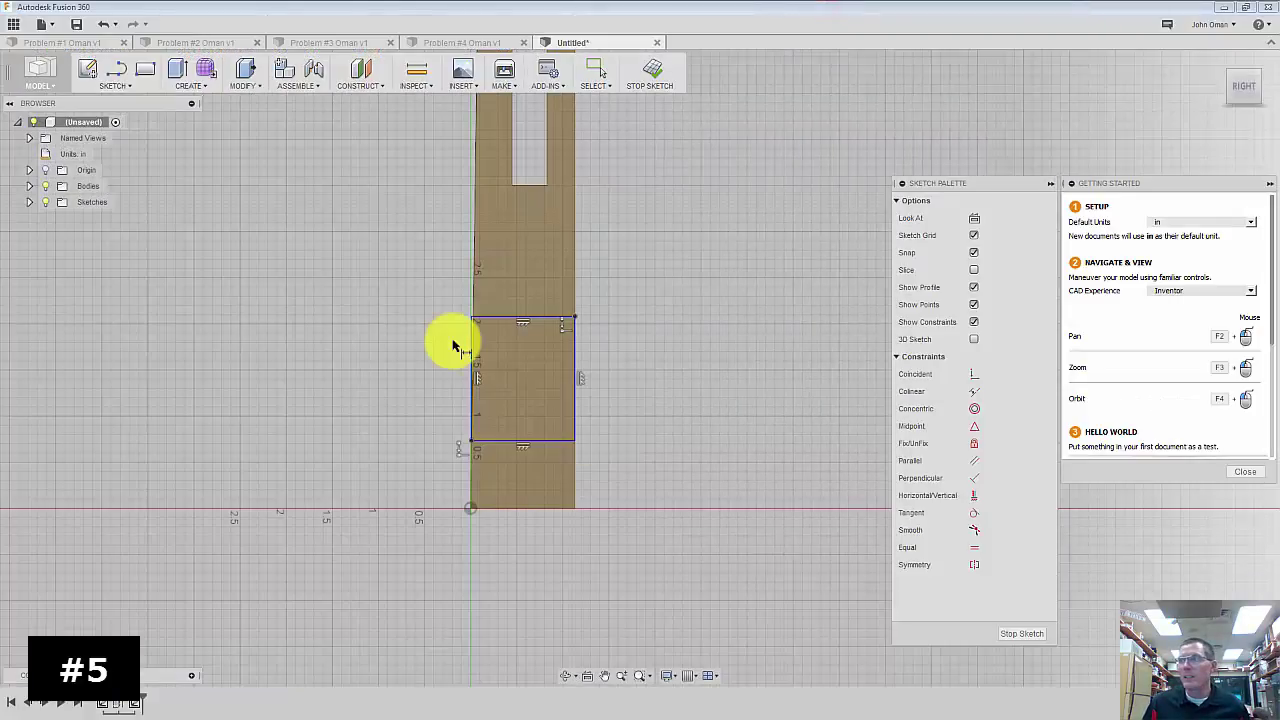
click(127, 90)
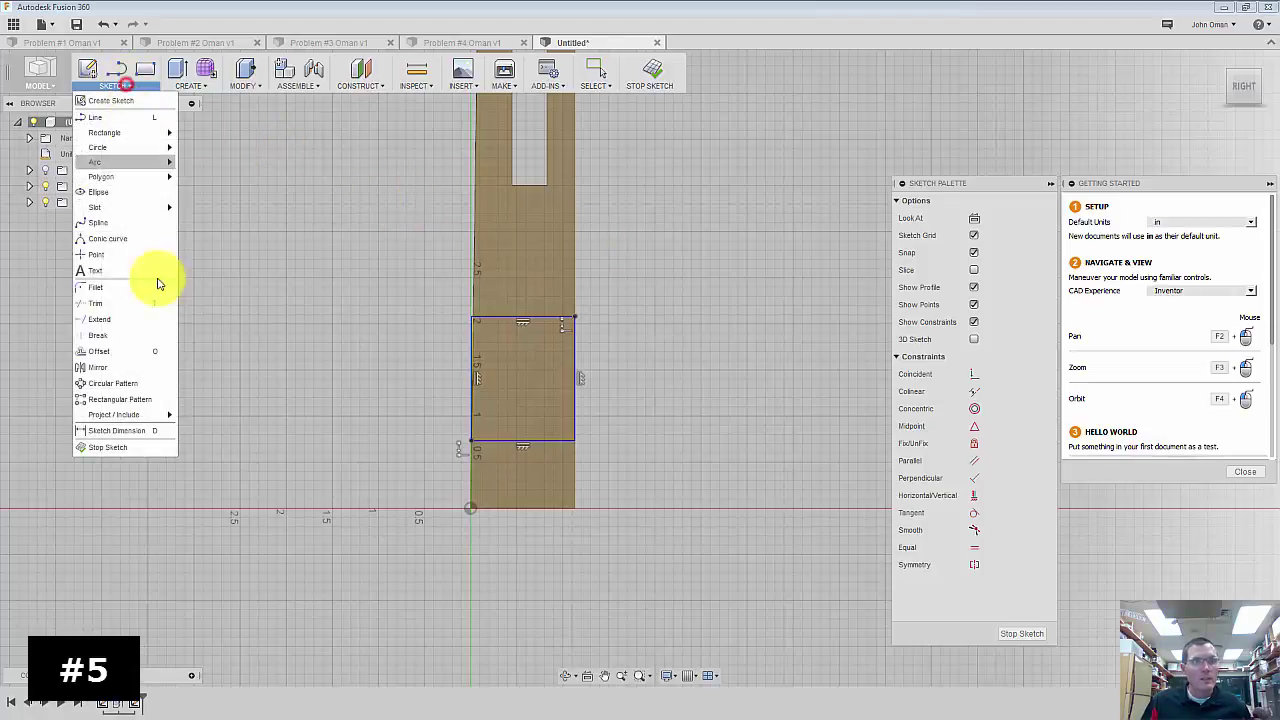
click(180, 430)
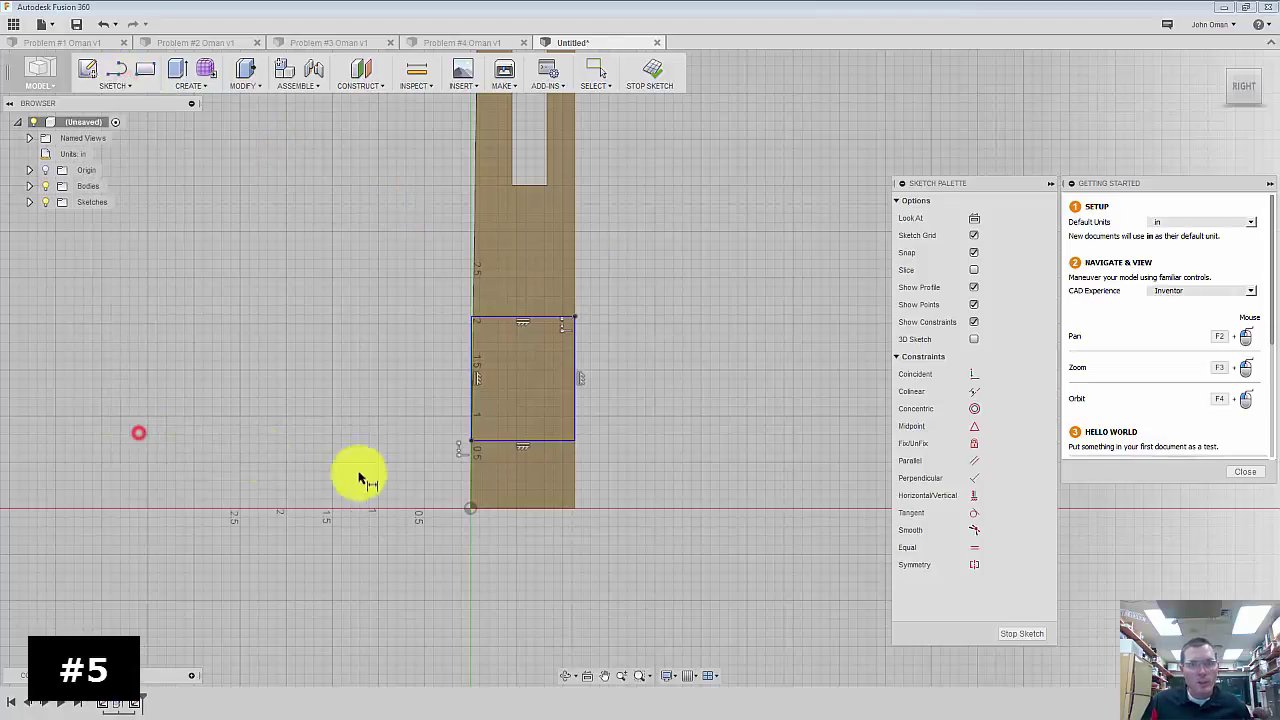
click(519, 509)
click(506, 441)
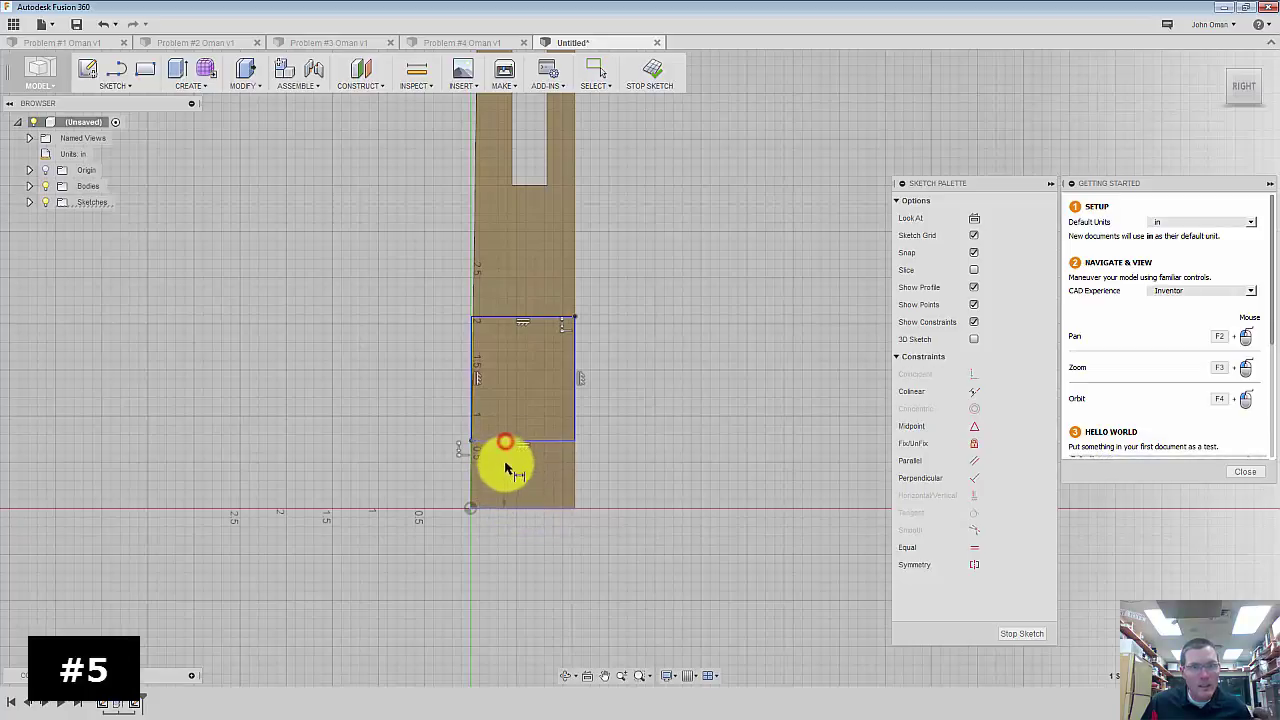
click(507, 474)
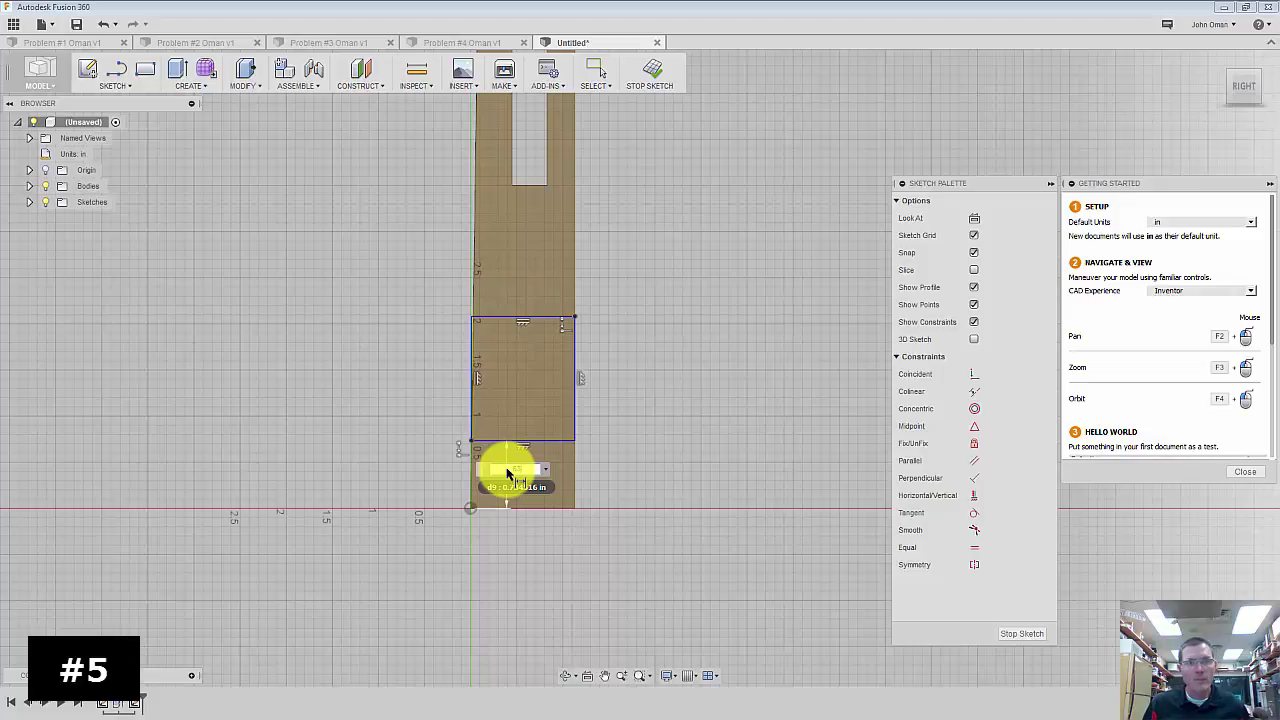
text(0.63)
key(Return)
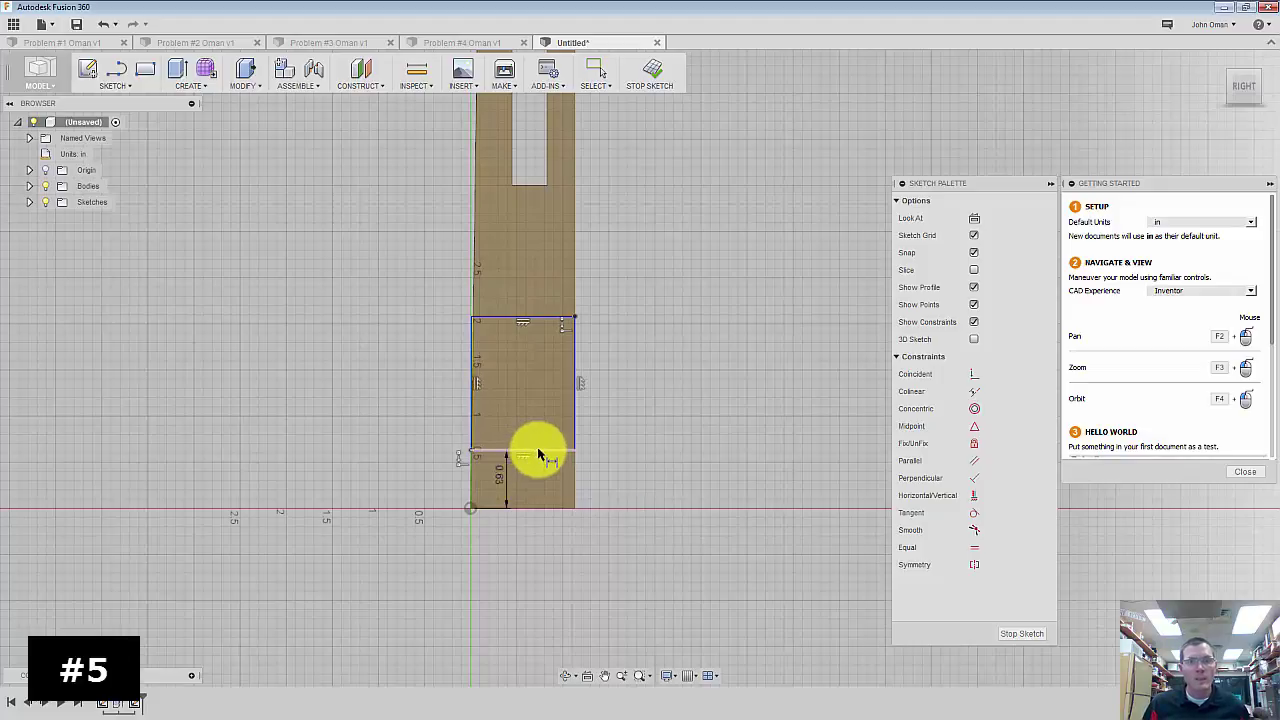
- Dimension the rectangle's height between its lower and upper edges as 1.75 in
click(538, 451)
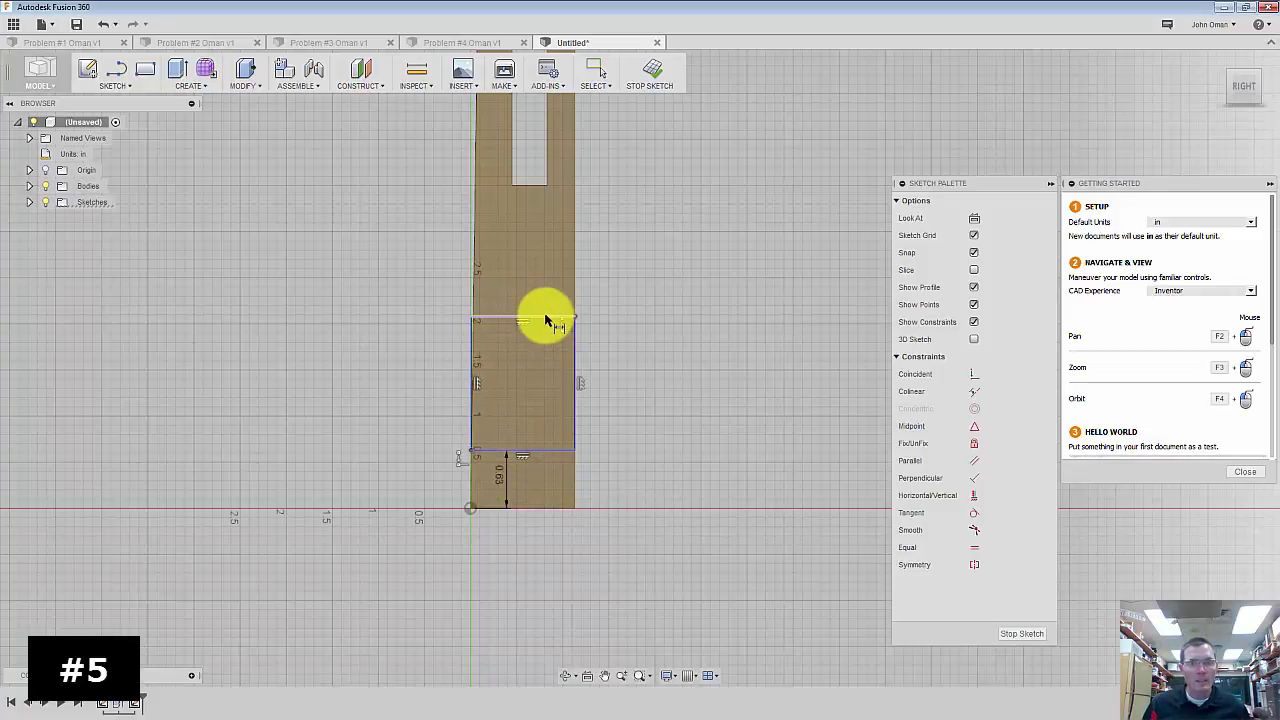
click(545, 317)
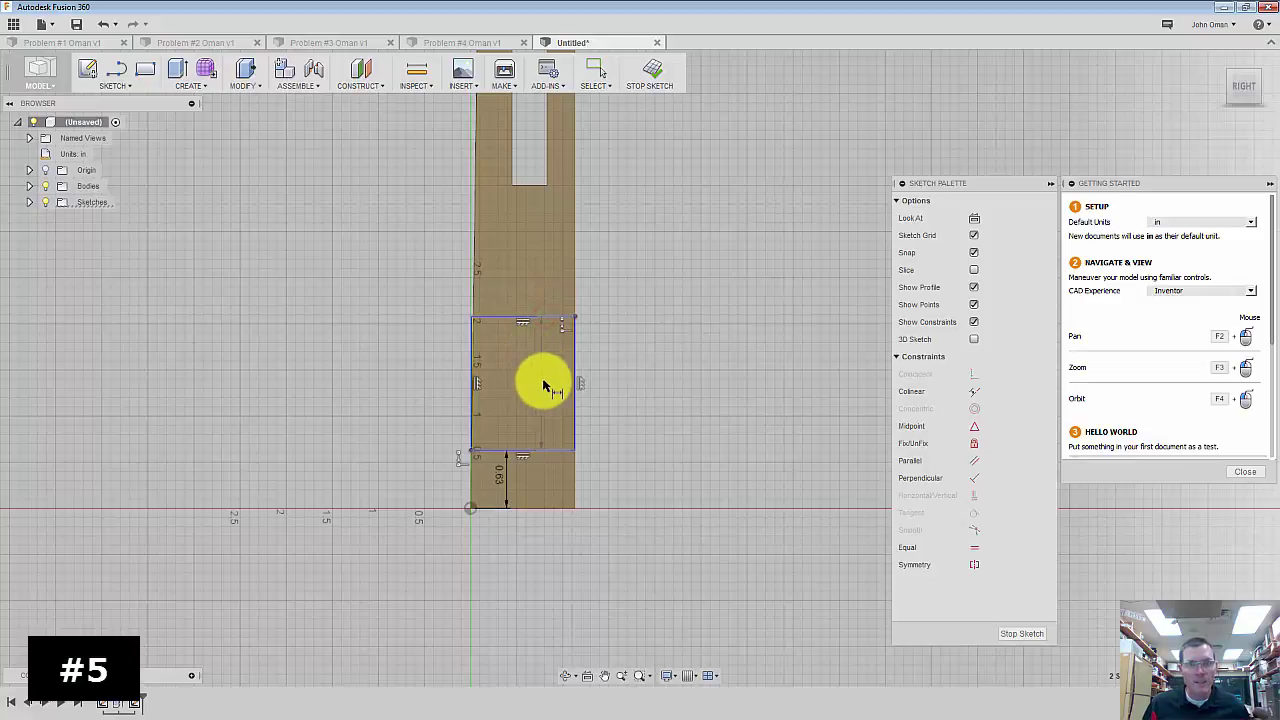
click(548, 382)
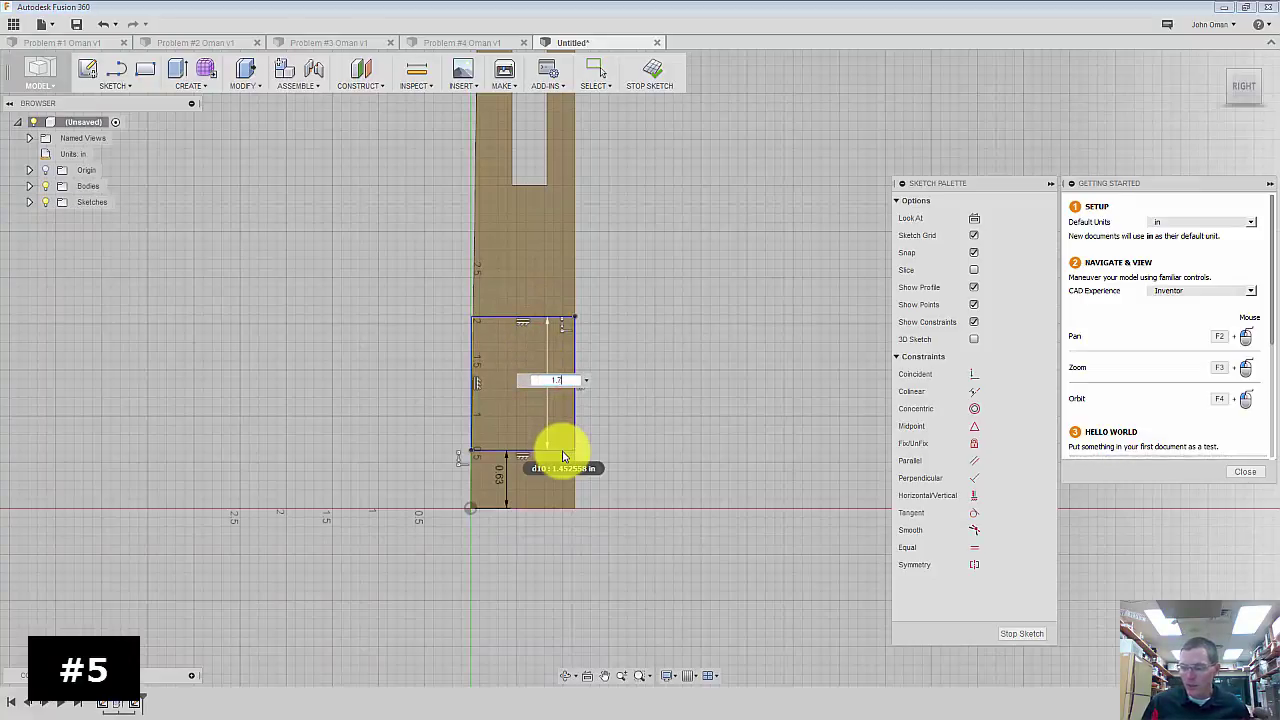
key(Return)
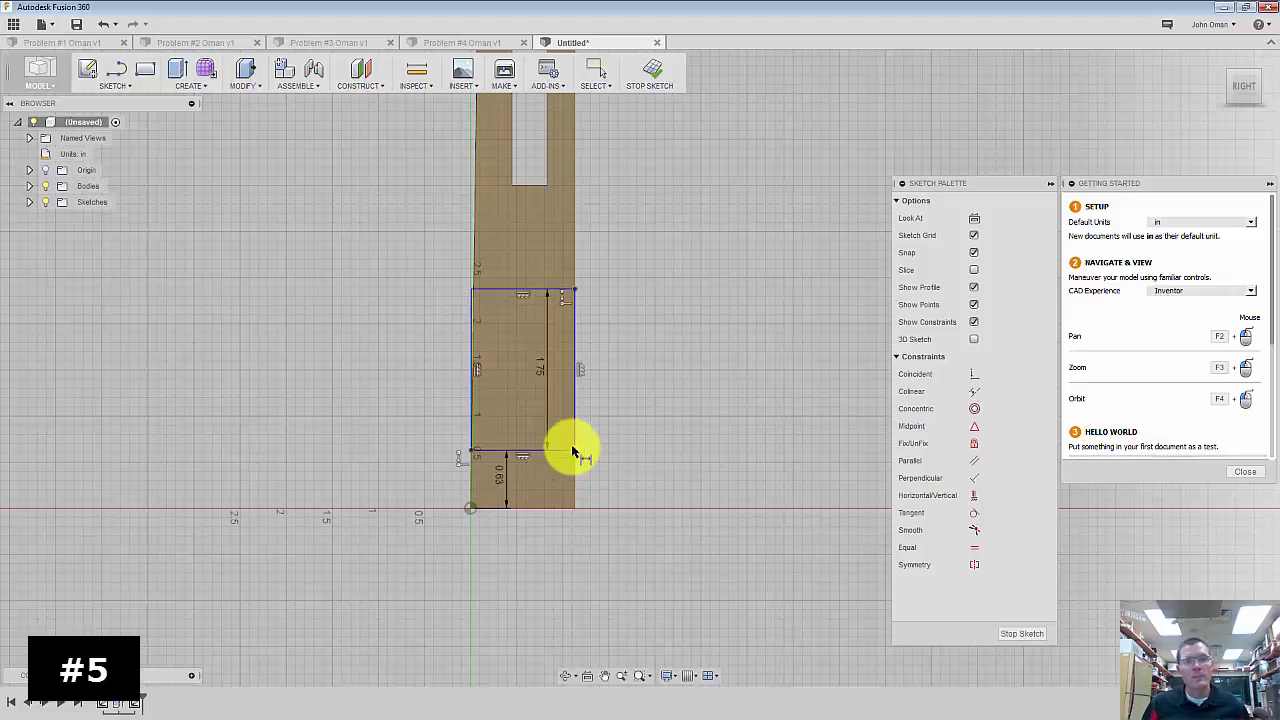
- Draw a smaller rectangle, about 0.5 in wide and 0.8 in high, inside the notch rectangle
scroll(512, 388, down, 3)
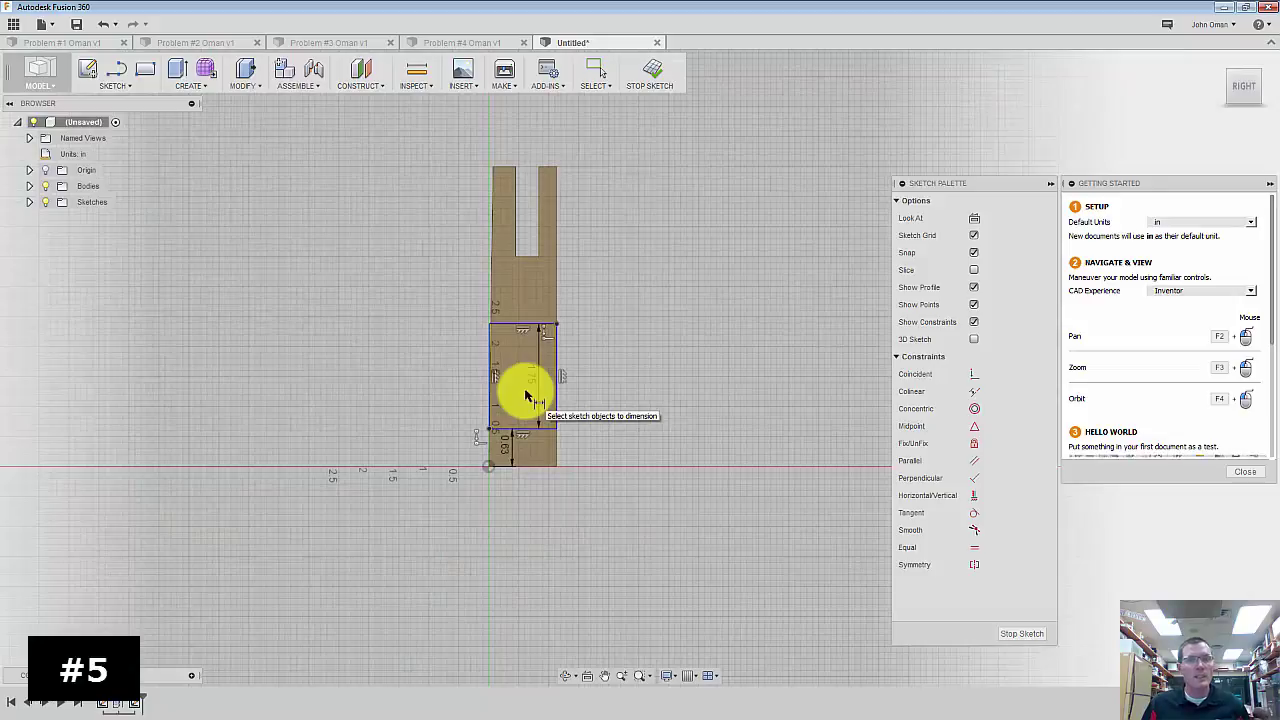
click(144, 70)
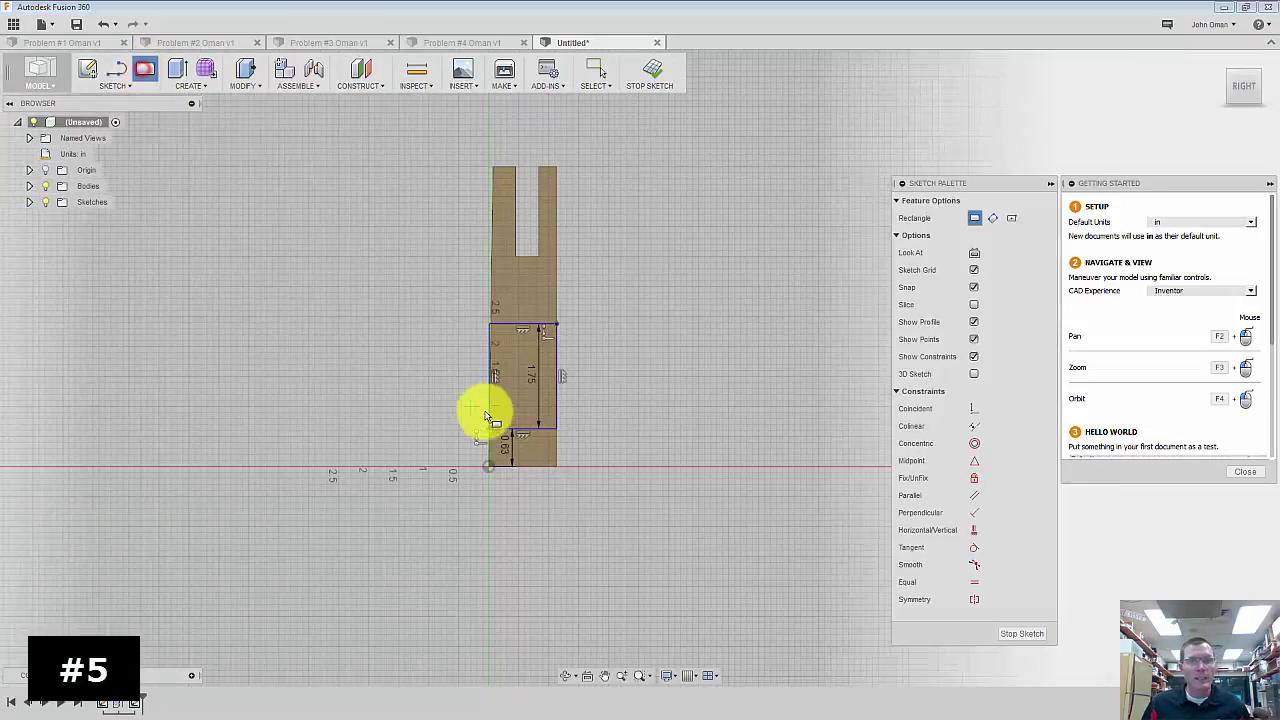
click(519, 363)
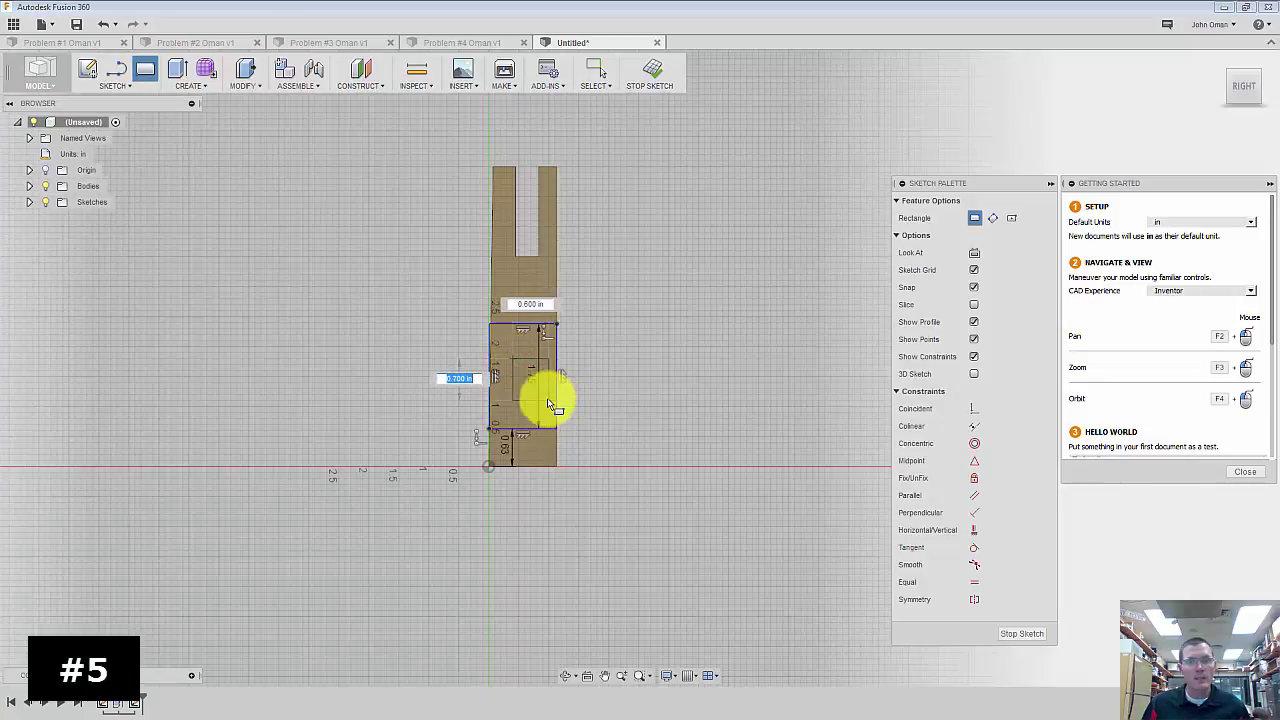
click(544, 405)
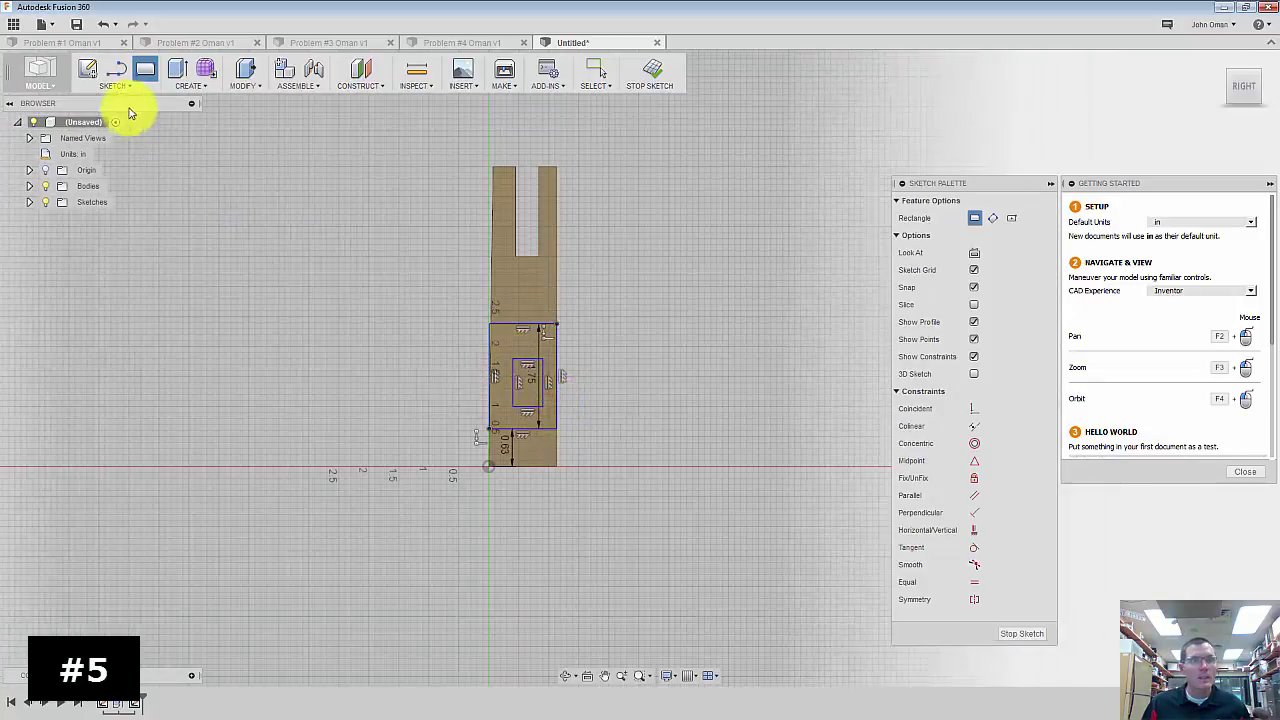
- Consult the Problem #5 drawing in the PDF, and dimension the inner rectangle's right side 0.25 in from the notch rectangle's right edge
click(120, 85)
click(131, 430)
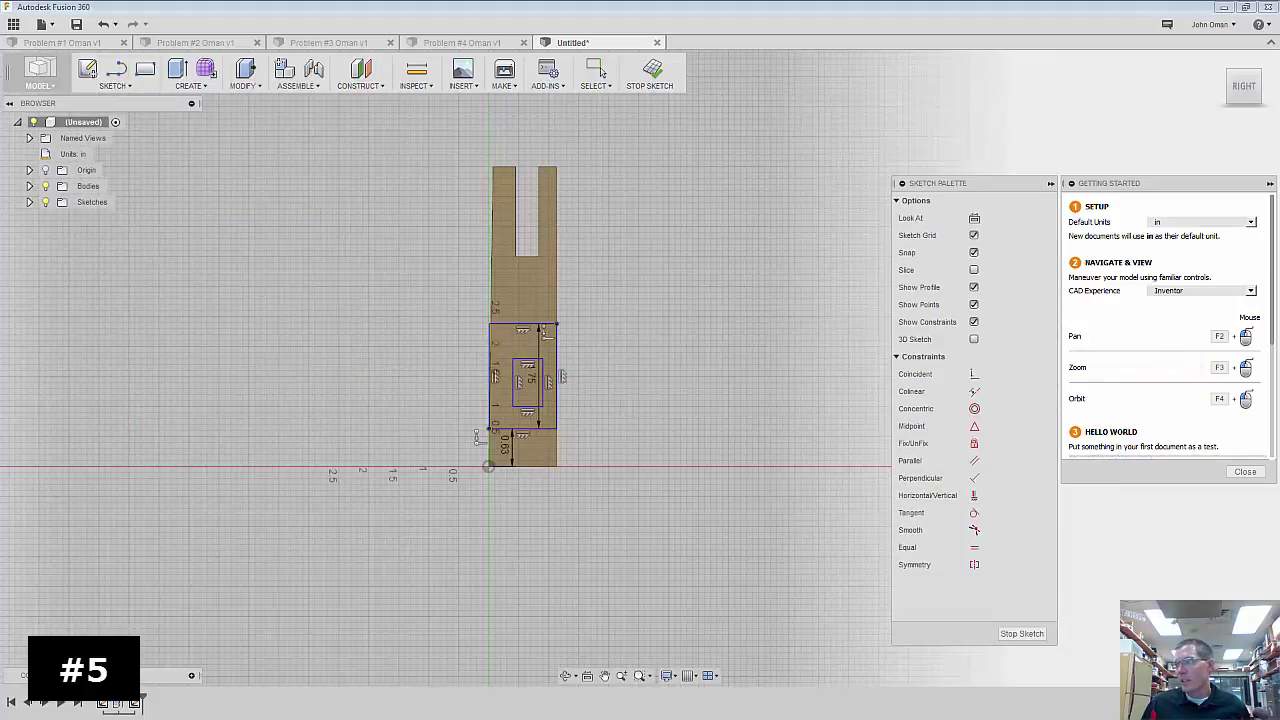
key(alt+Tab)
drag(737, 57, 737, 9)
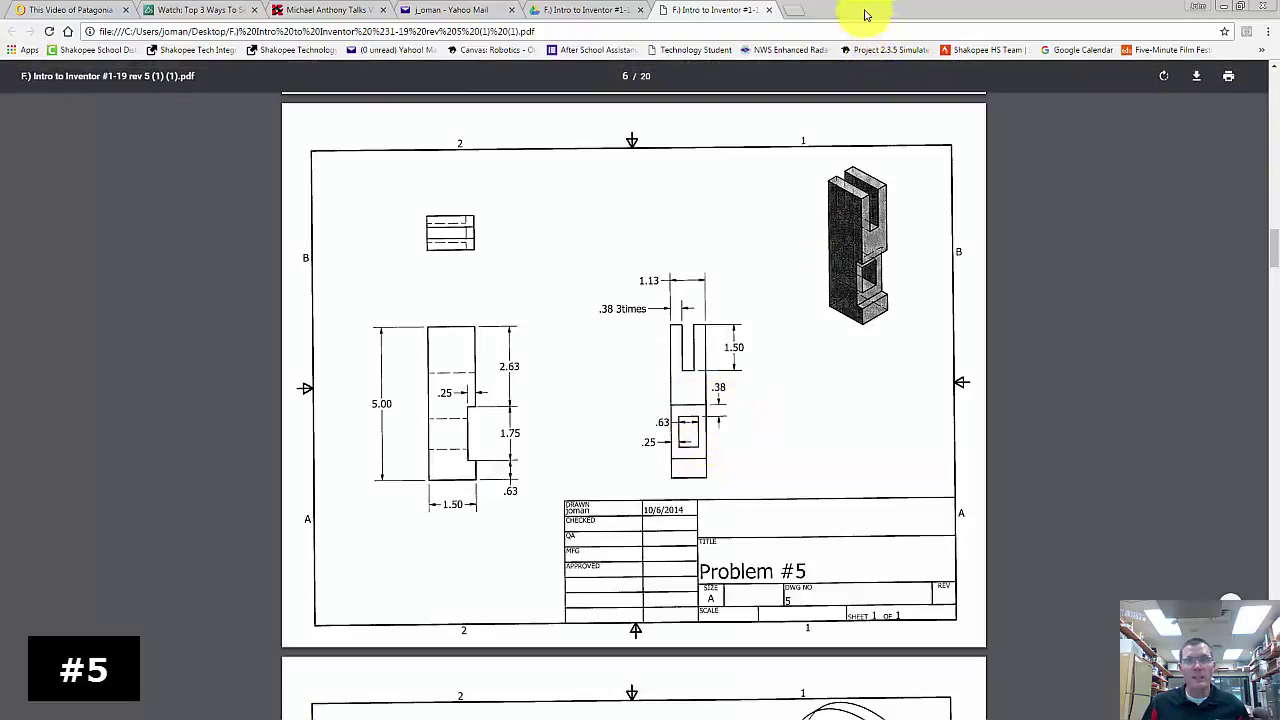
key(alt+Tab)
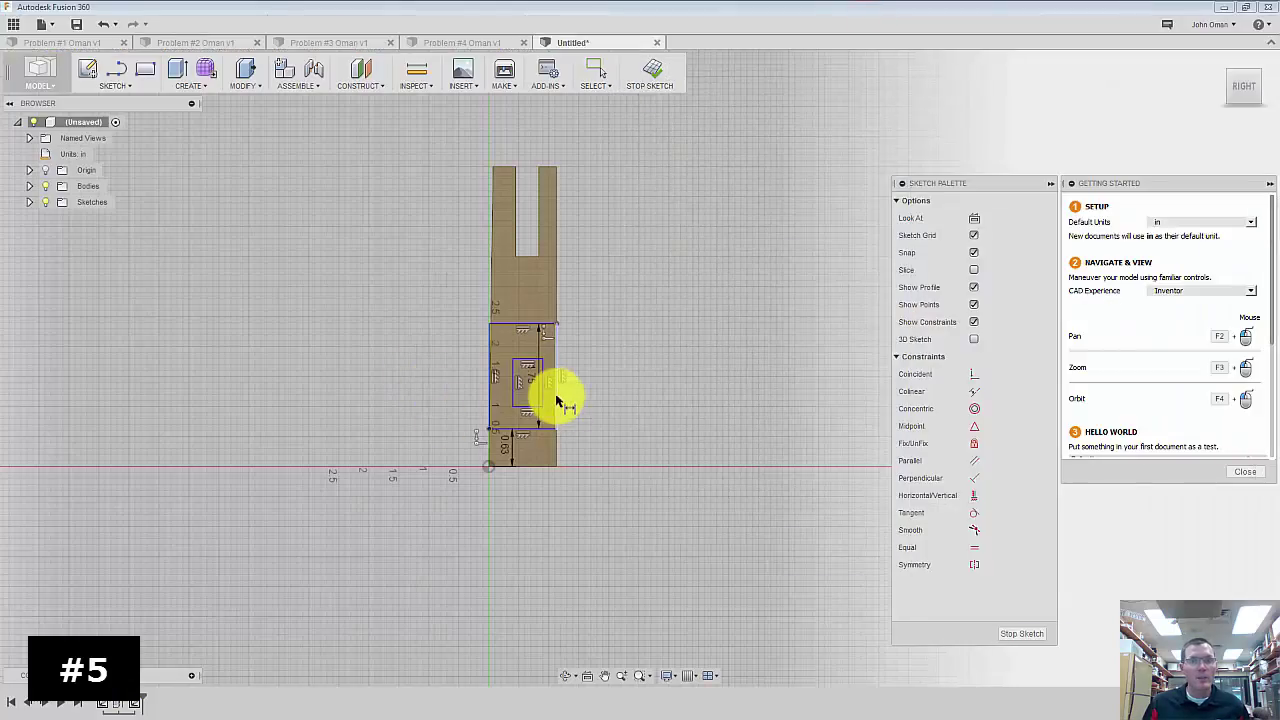
click(126, 86)
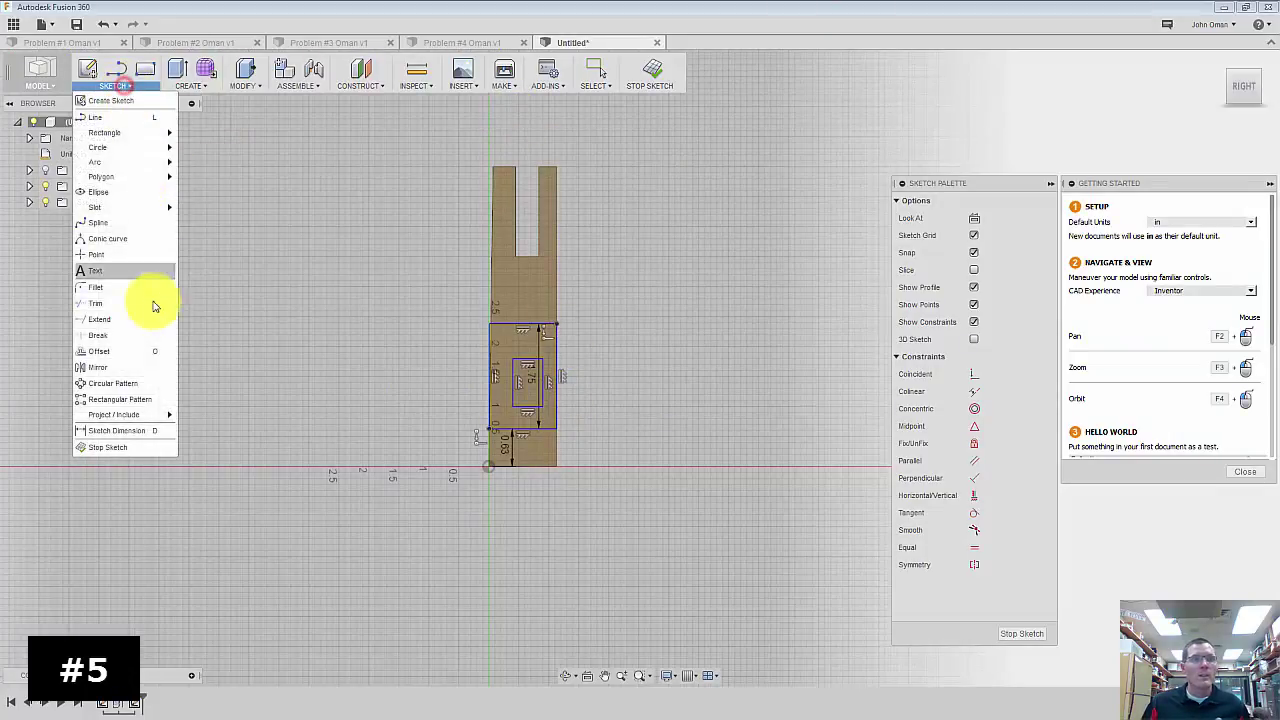
click(120, 424)
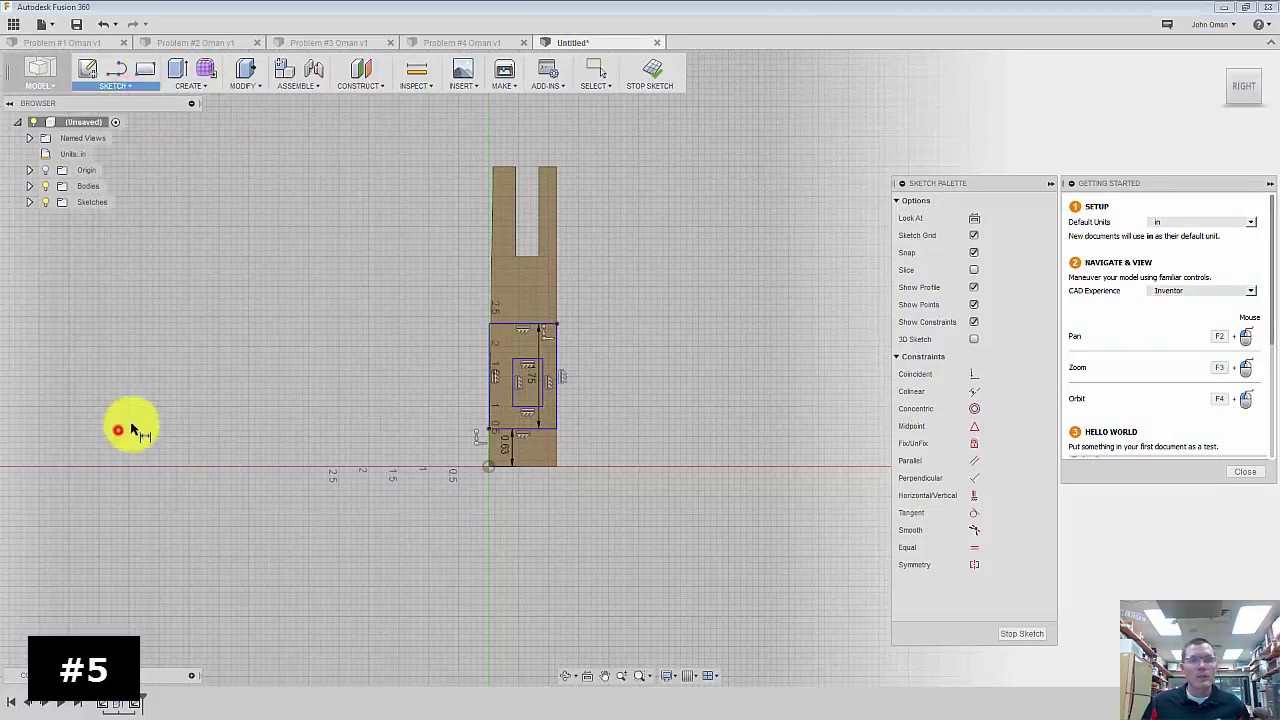
click(557, 380)
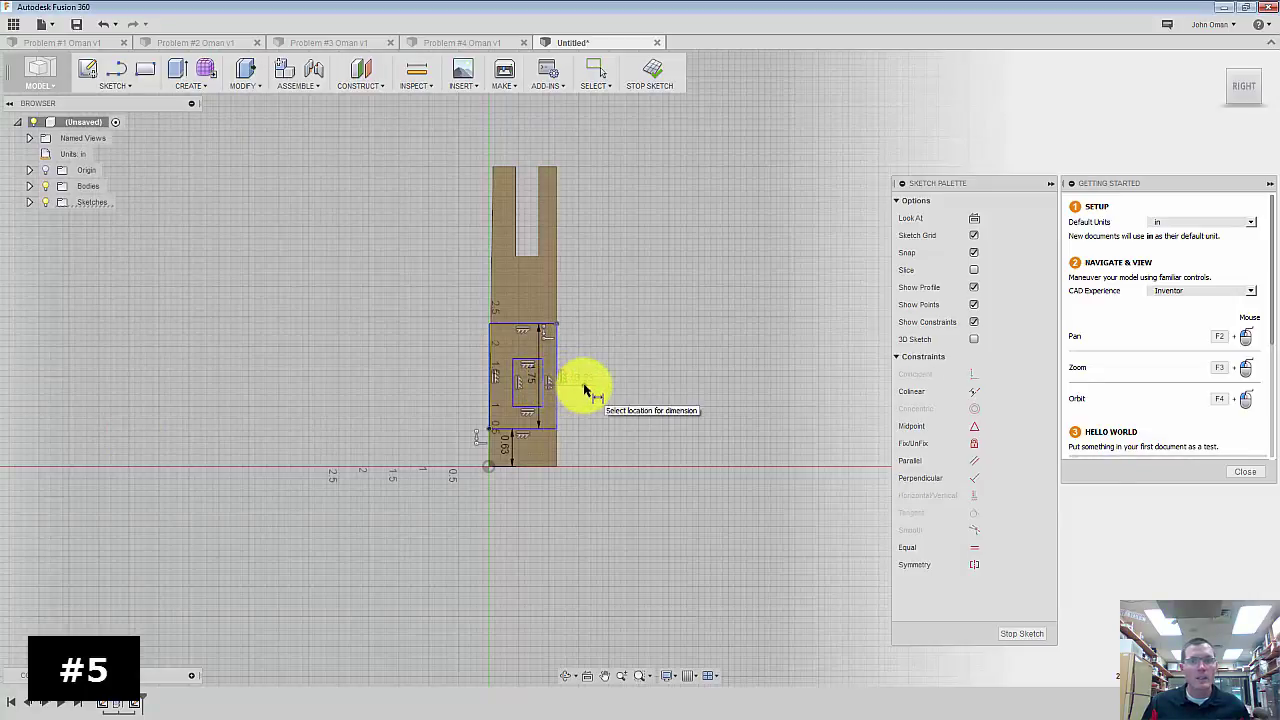
click(585, 385)
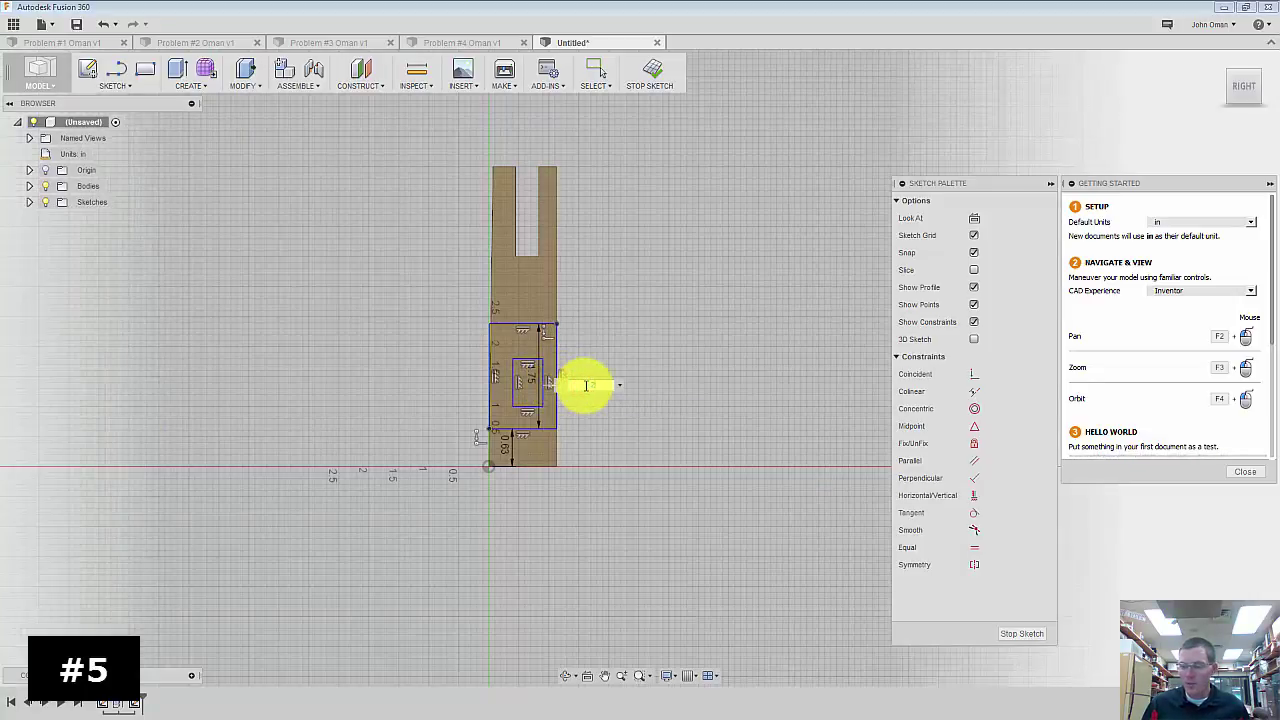
key(Return)
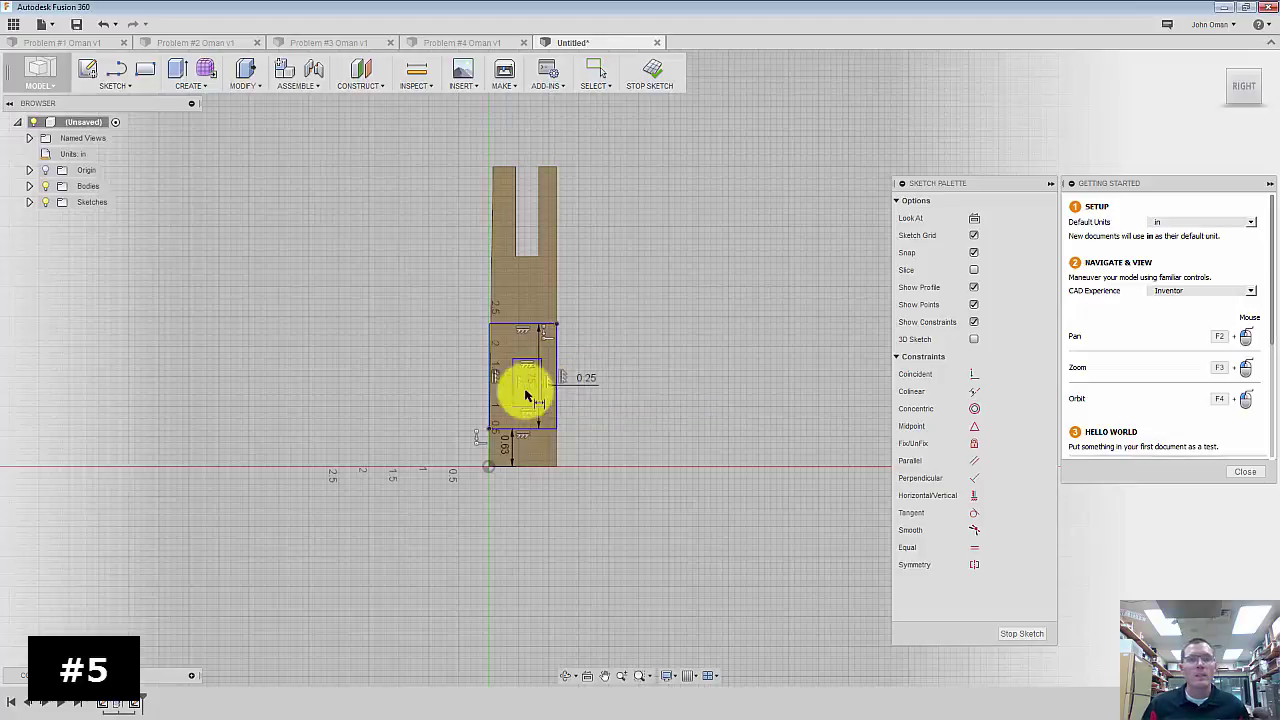
- Dimension the inner rectangle's left side 0.25 in from the notch rectangle's left edge
click(491, 388)
click(511, 391)
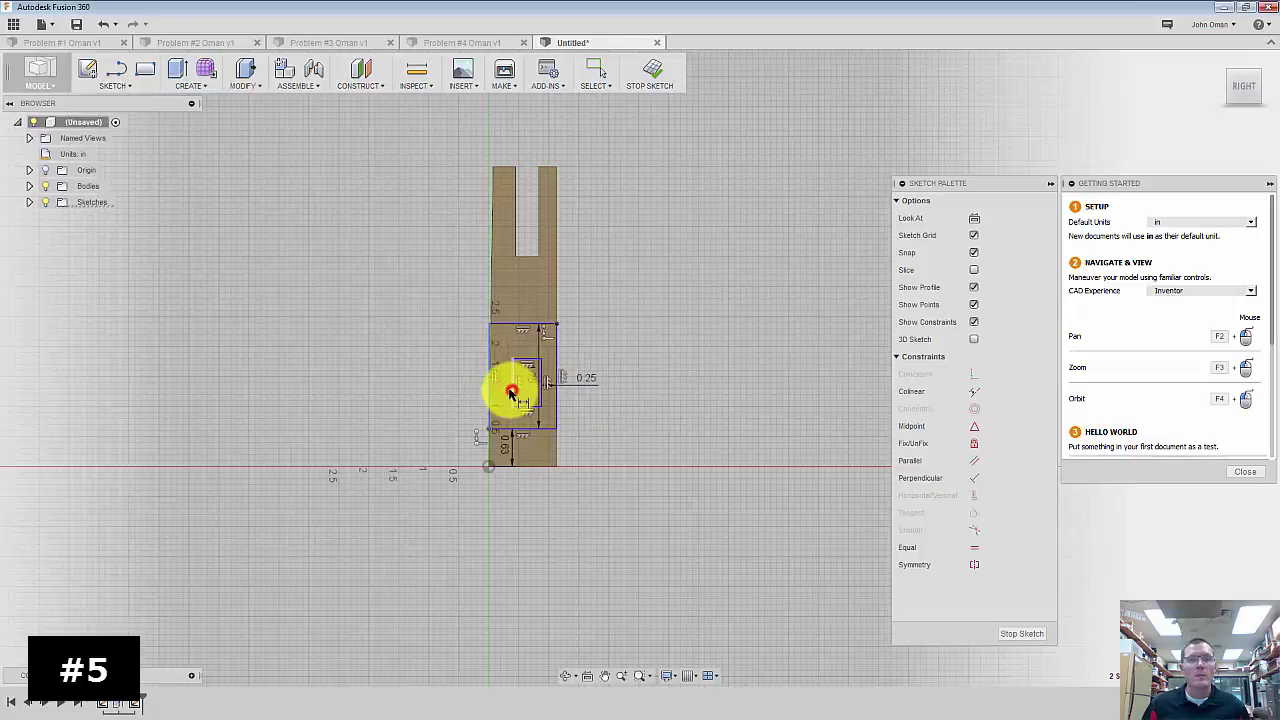
click(506, 393)
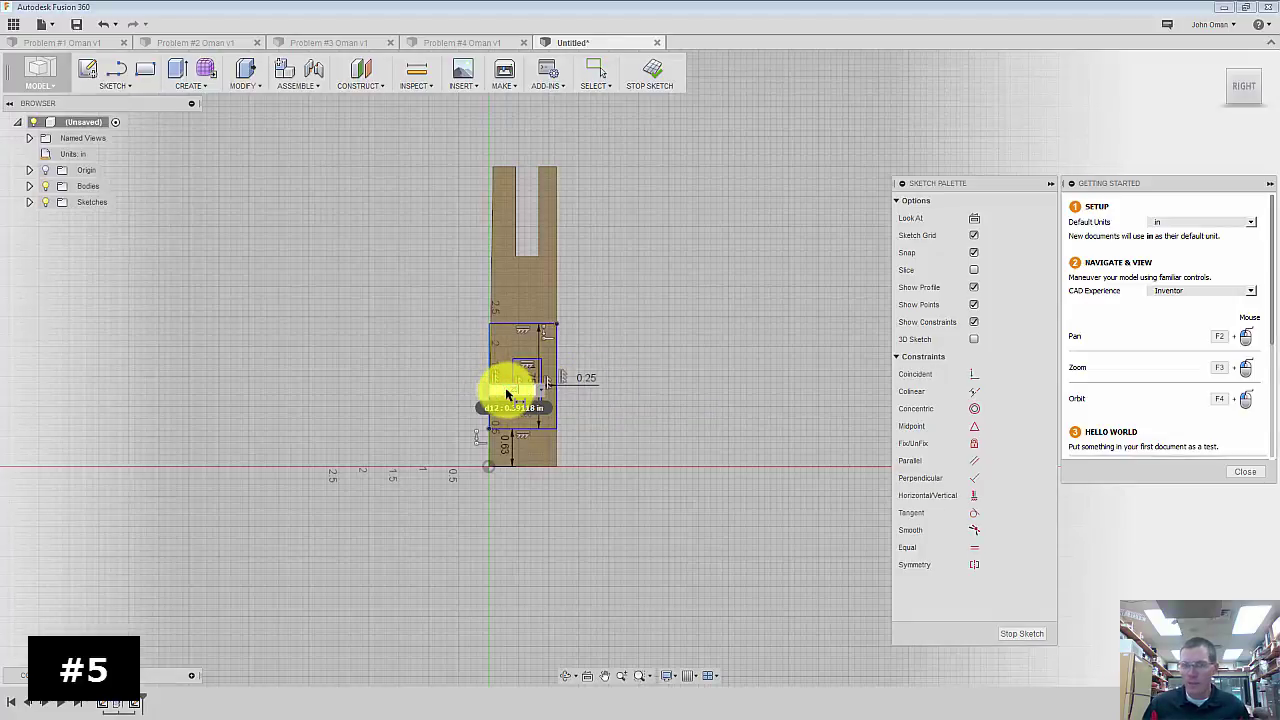
key(Return)
- Dimension the gaps between the inner and notch rectangles' lower edges and between their upper edges as 0.38 in each
click(530, 424)
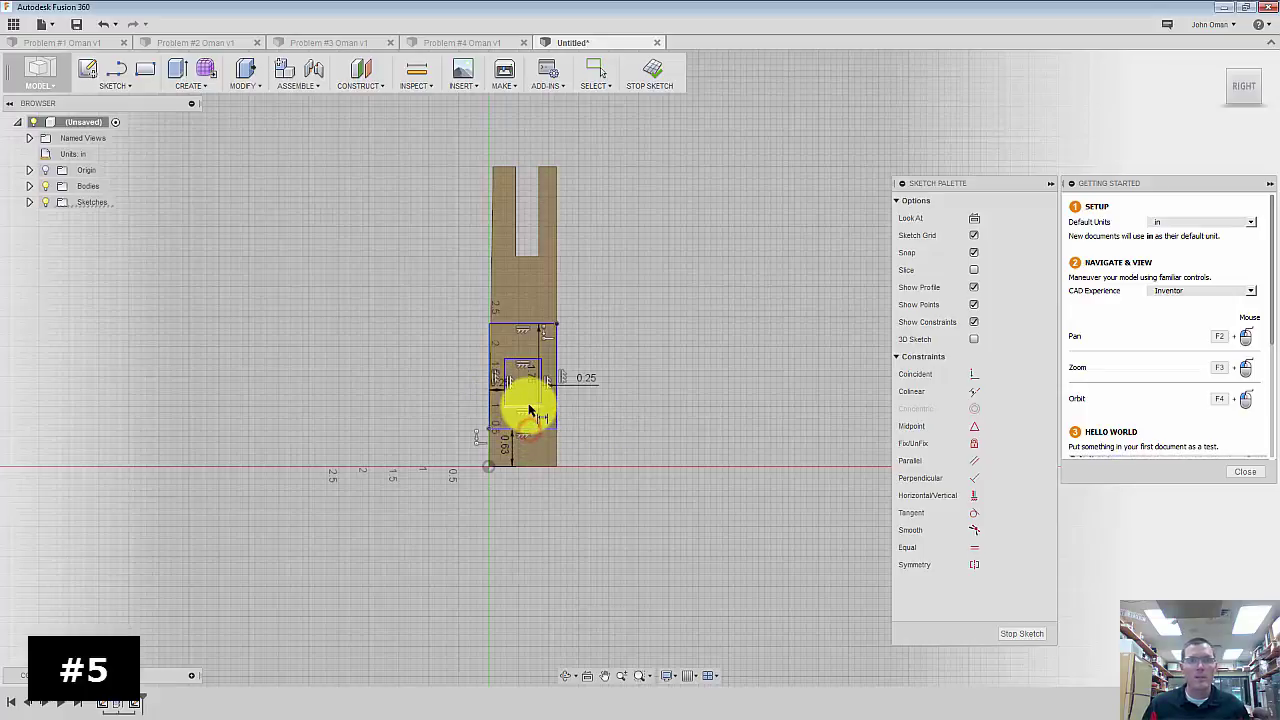
click(532, 450)
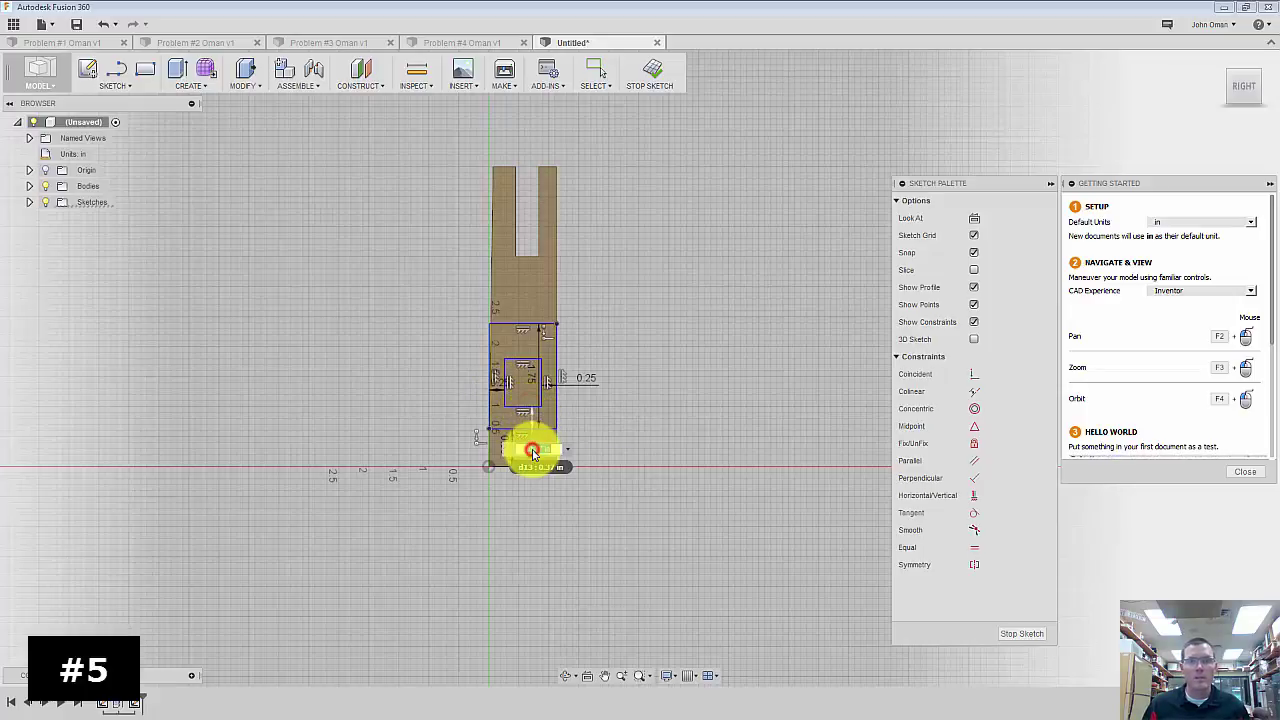
click(533, 455)
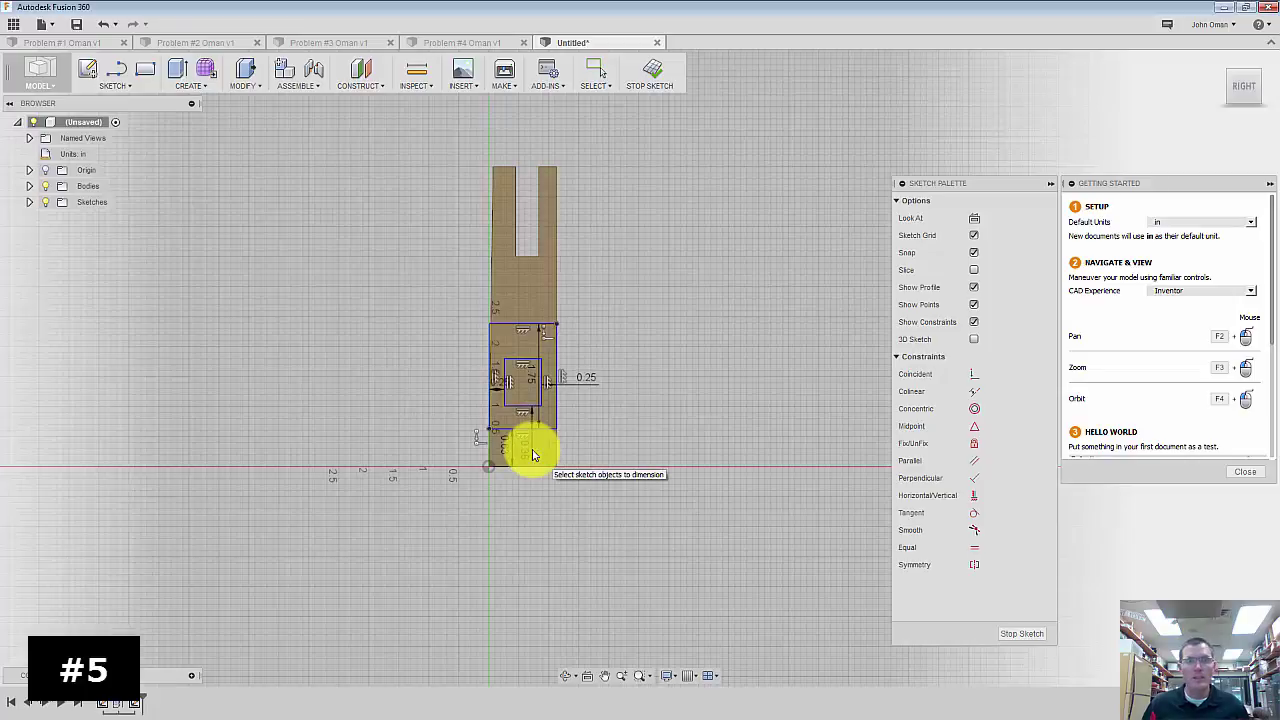
key(Return)
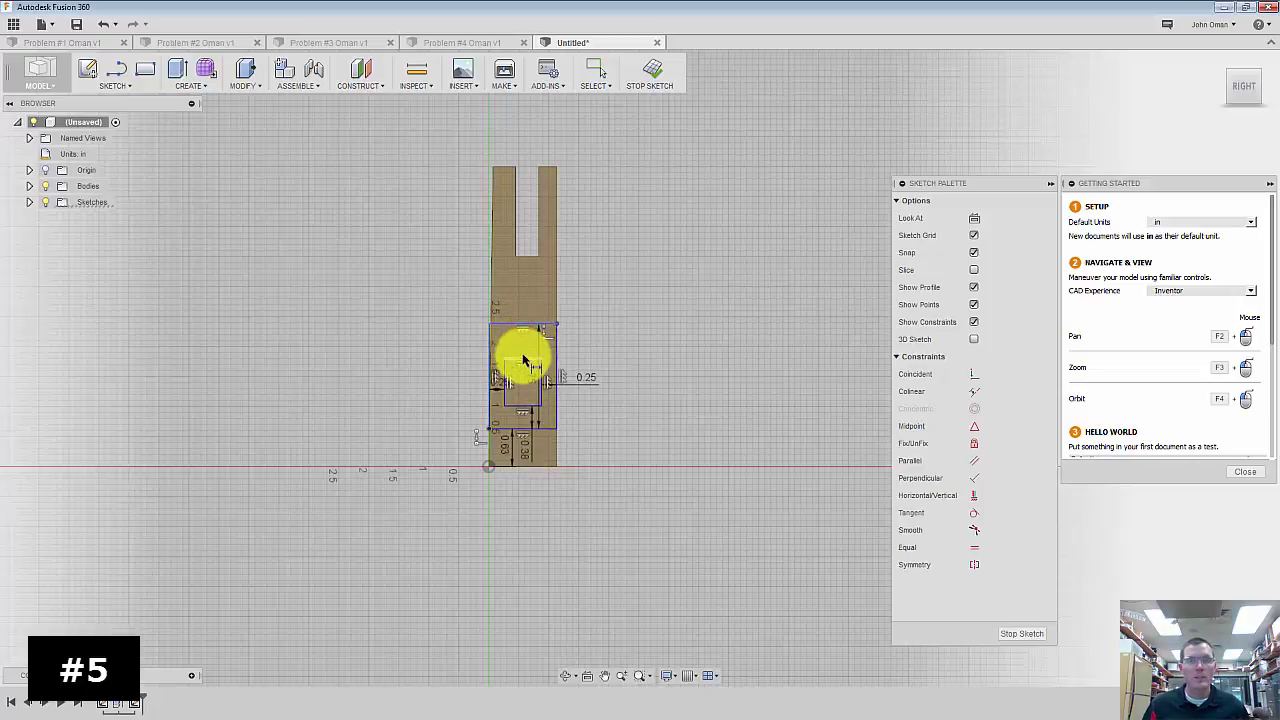
click(525, 346)
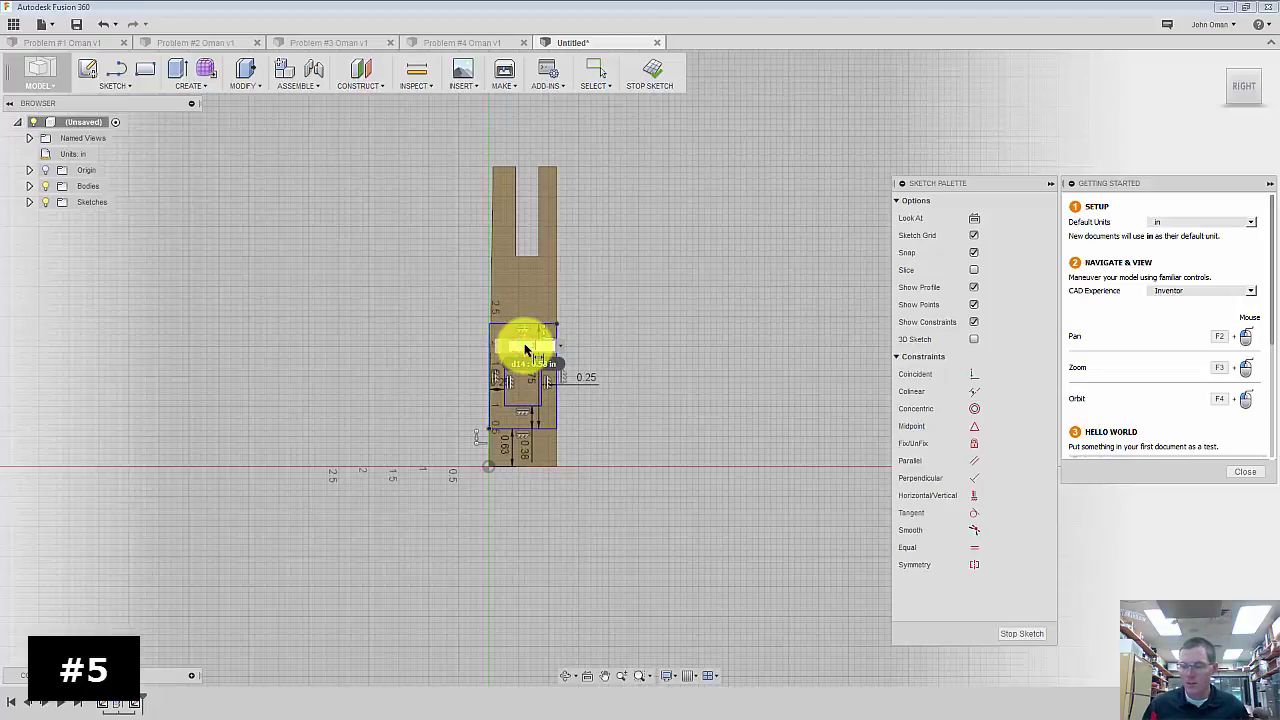
click(525, 346)
key(Return)
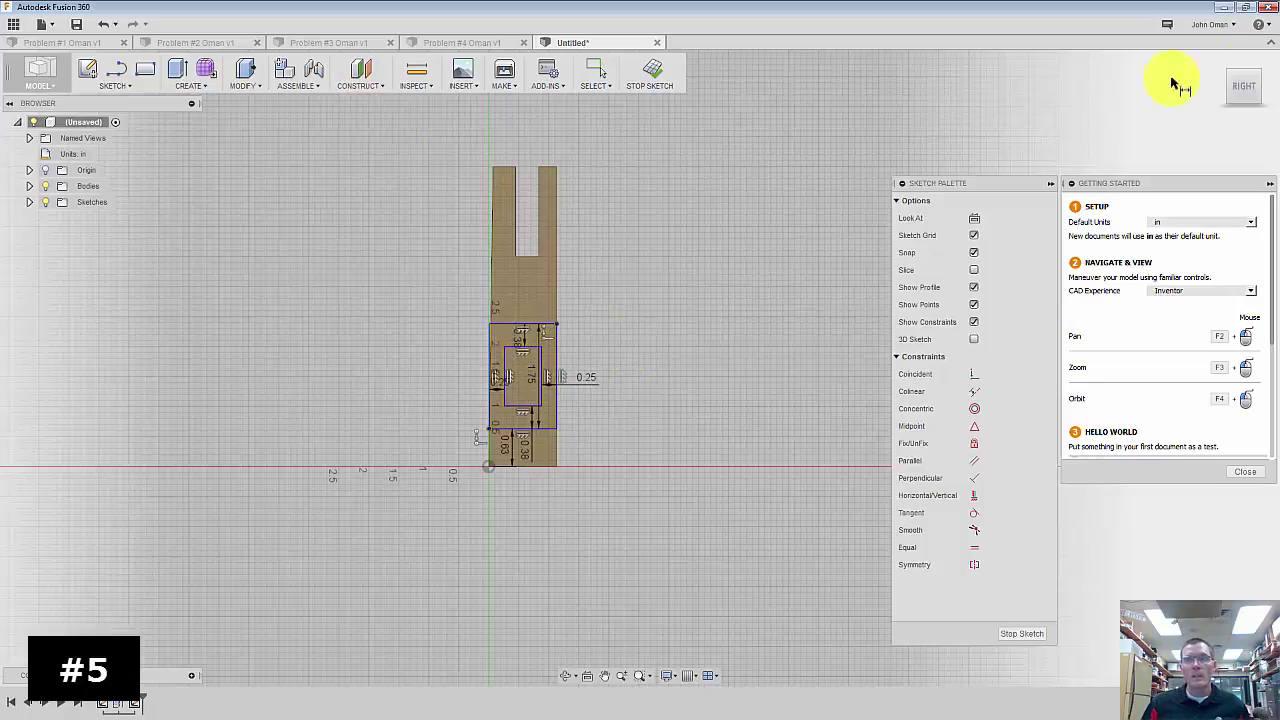
- Extrude the profile between the notch and inner rectangles -0.25 in as a cut, checking the depth in the PDF drawing
click(1222, 65)
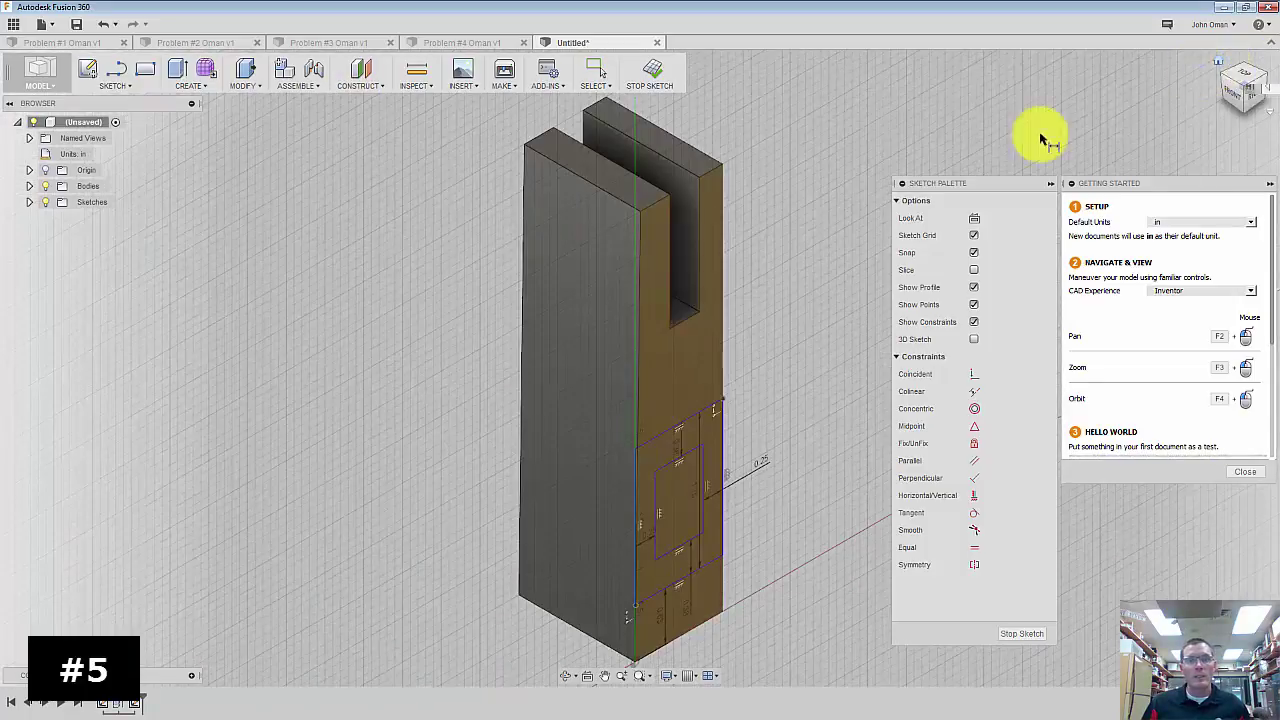
scroll(868, 204, down, 3)
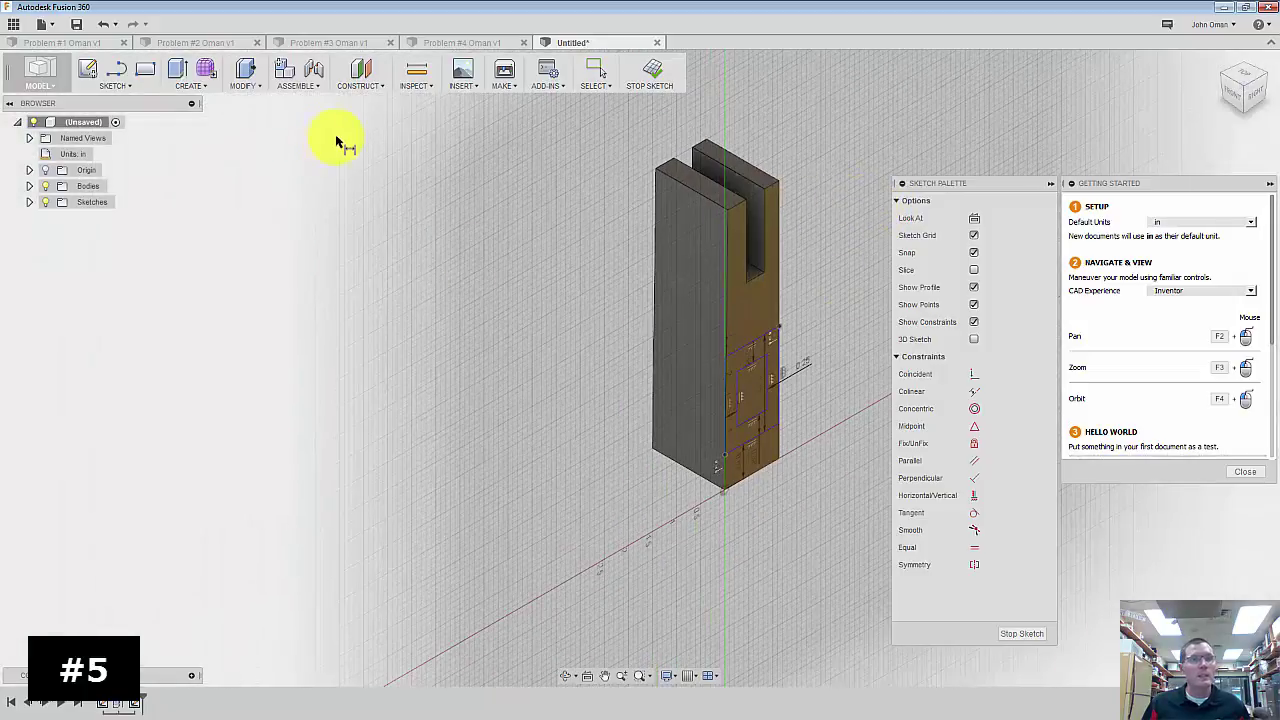
click(175, 74)
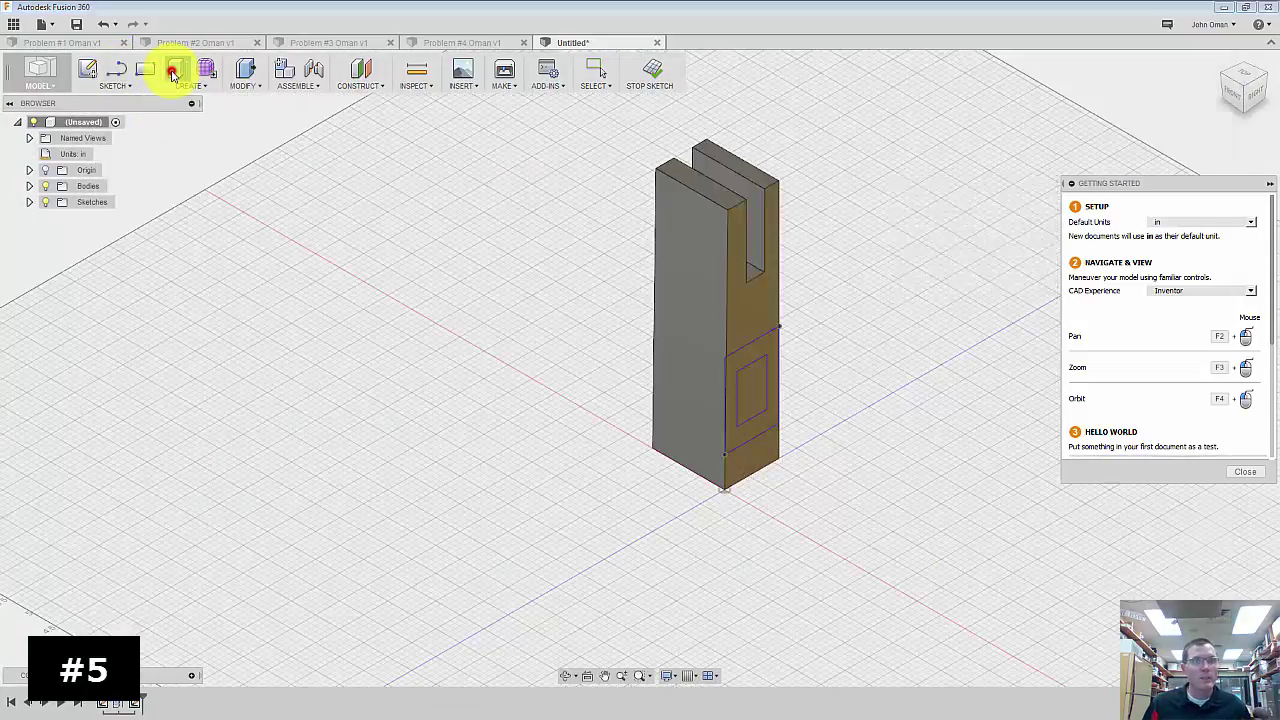
click(760, 352)
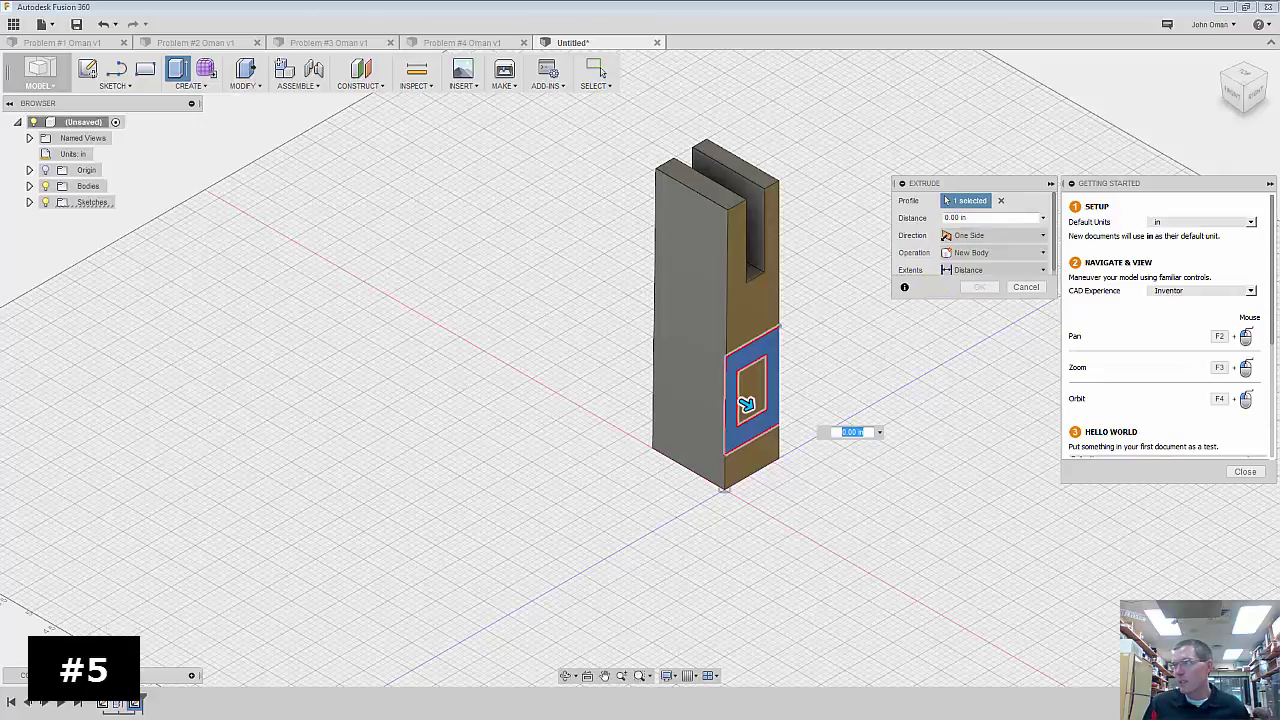
key(alt+Tab)
ctrl+scroll(805, 488, up, 2)
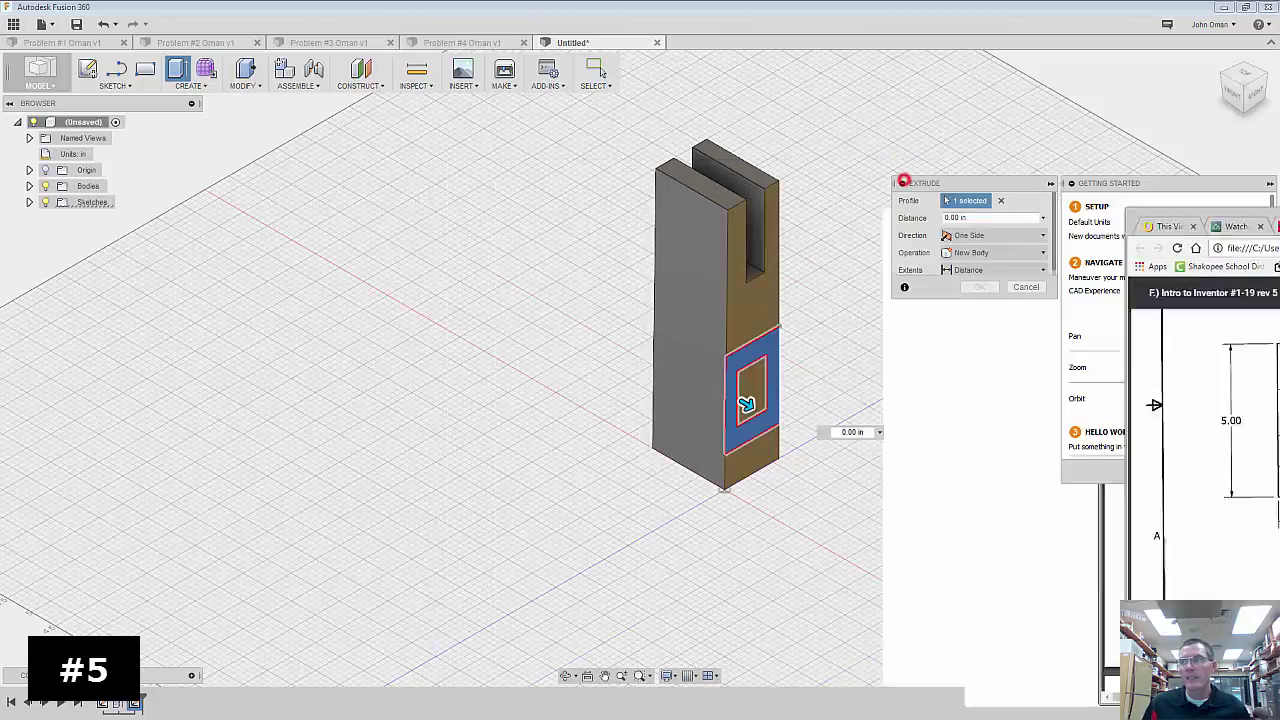
click(901, 168)
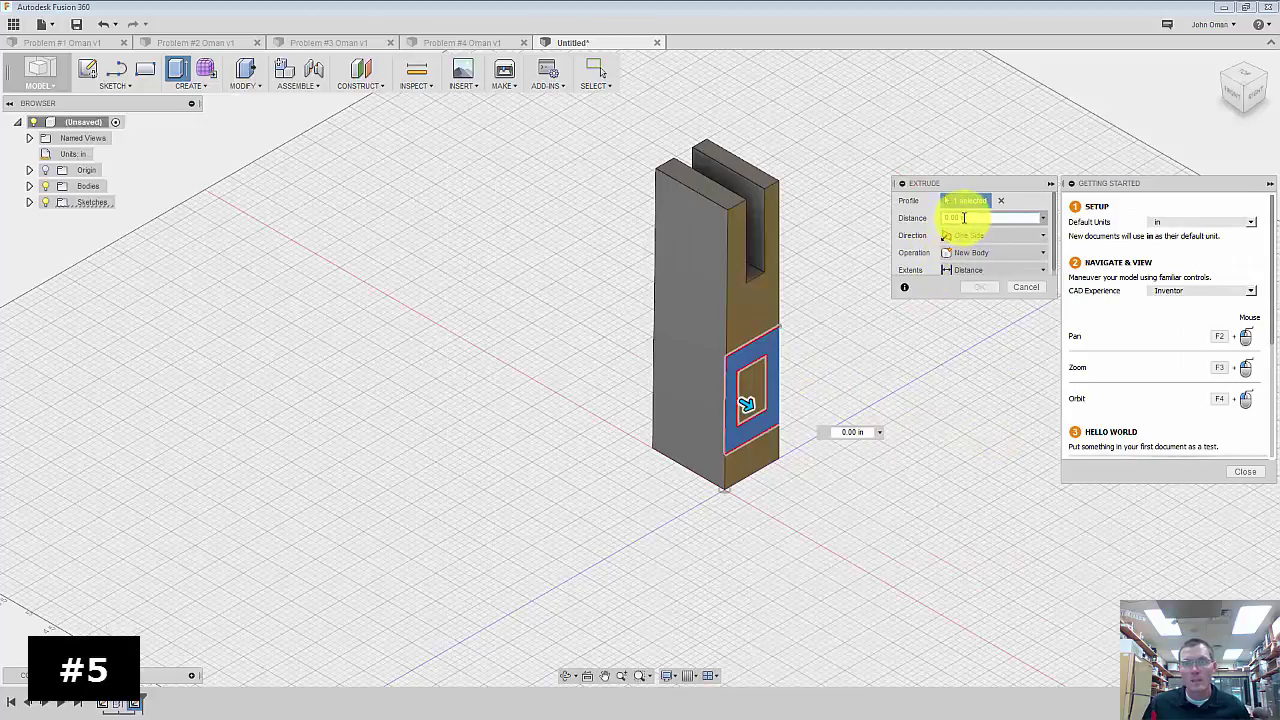
click(964, 218)
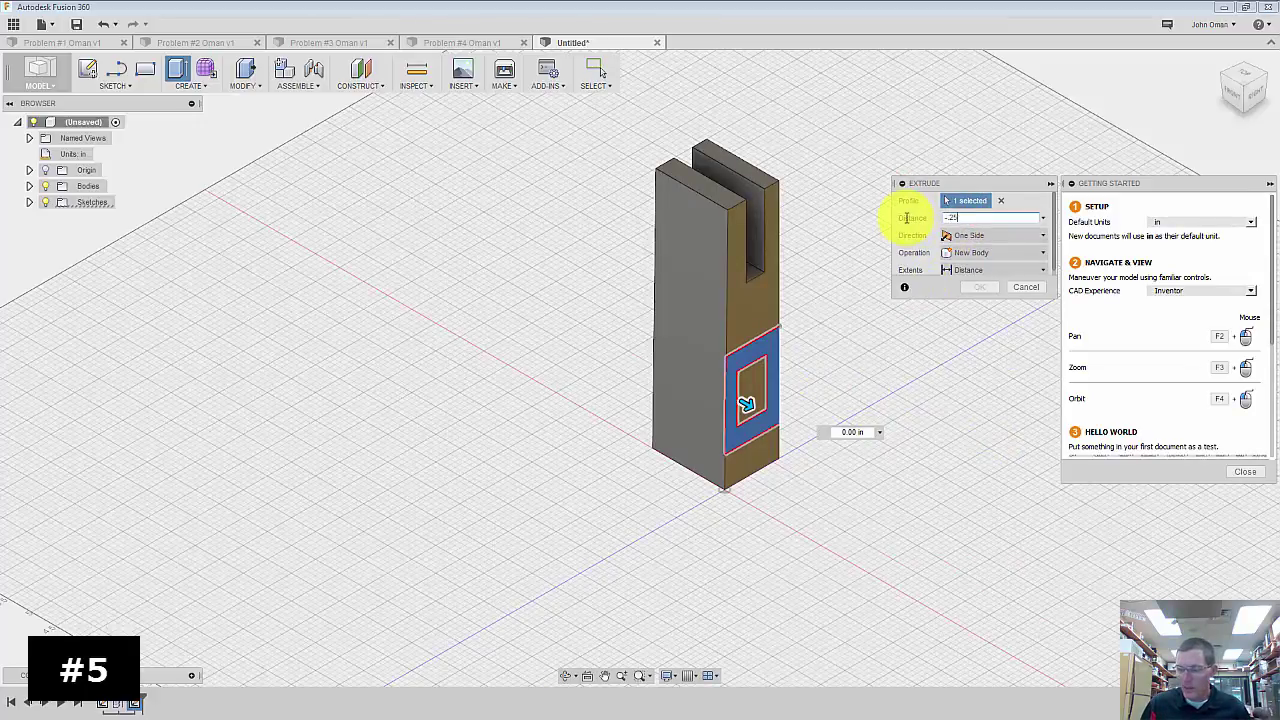
key(Return)
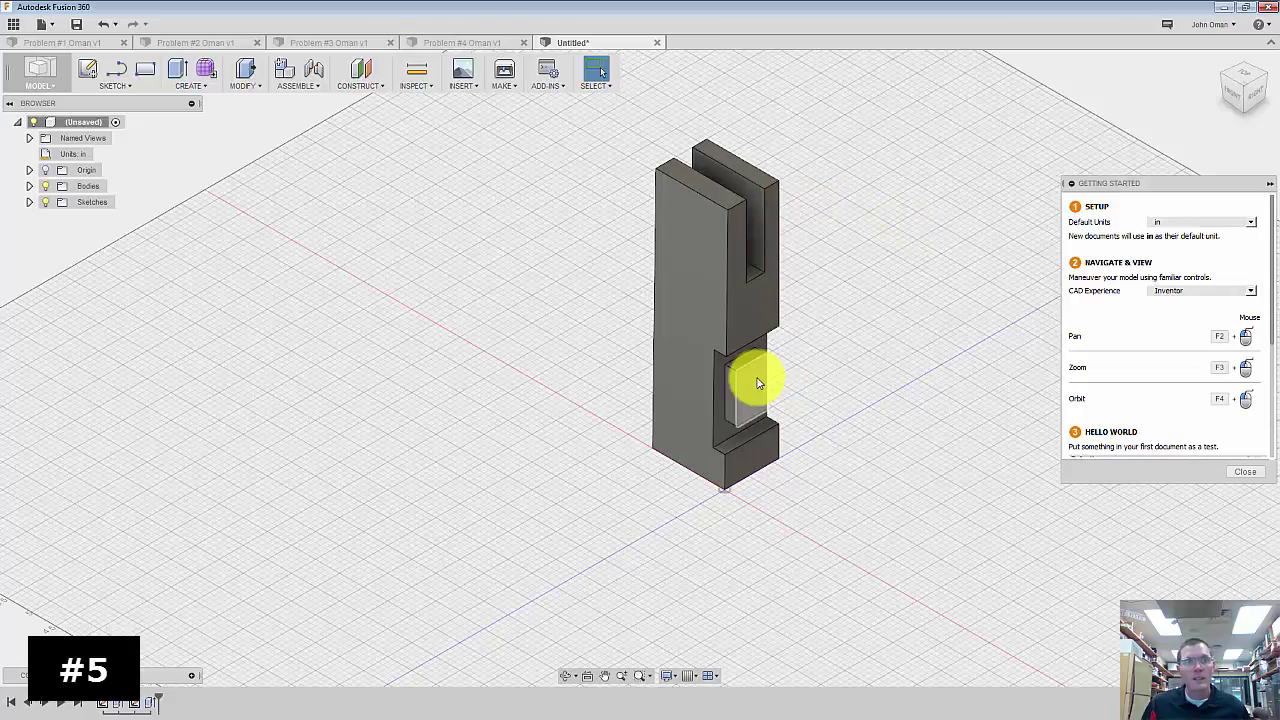
- Extrude the remaining inner block's face -5.10 in as a cut through the whole body, and return to the home view
click(178, 68)
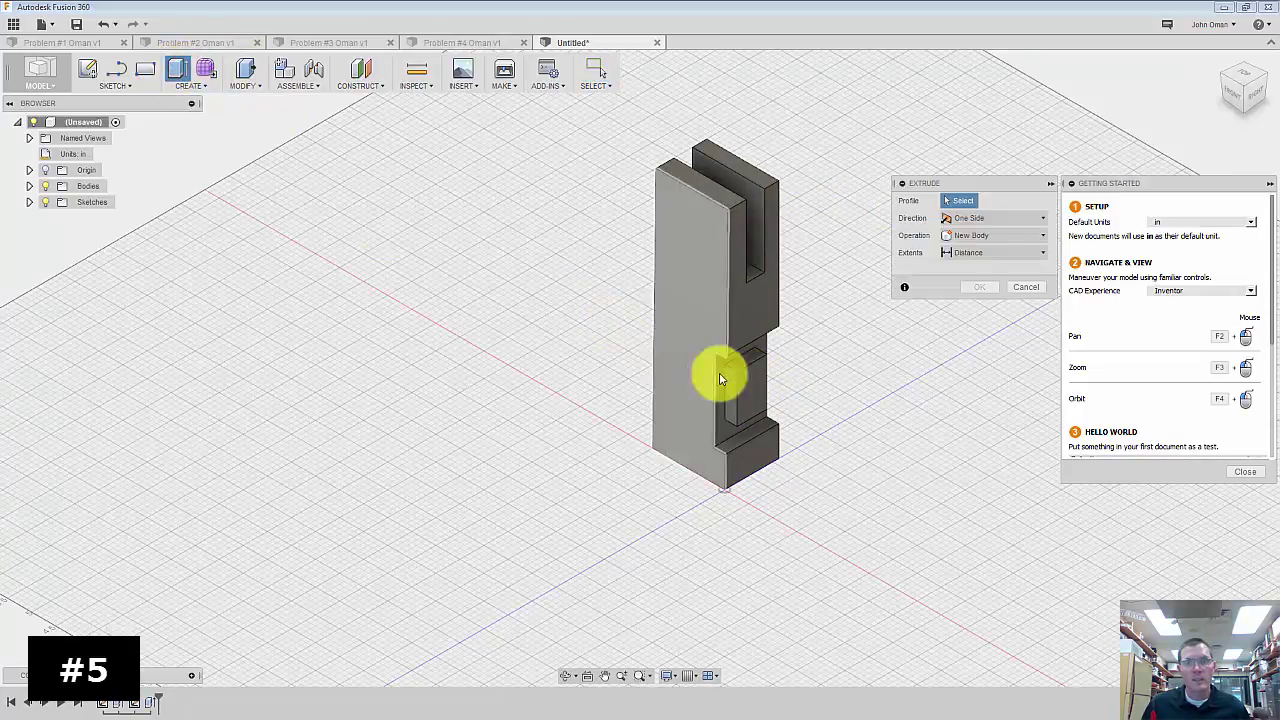
click(750, 389)
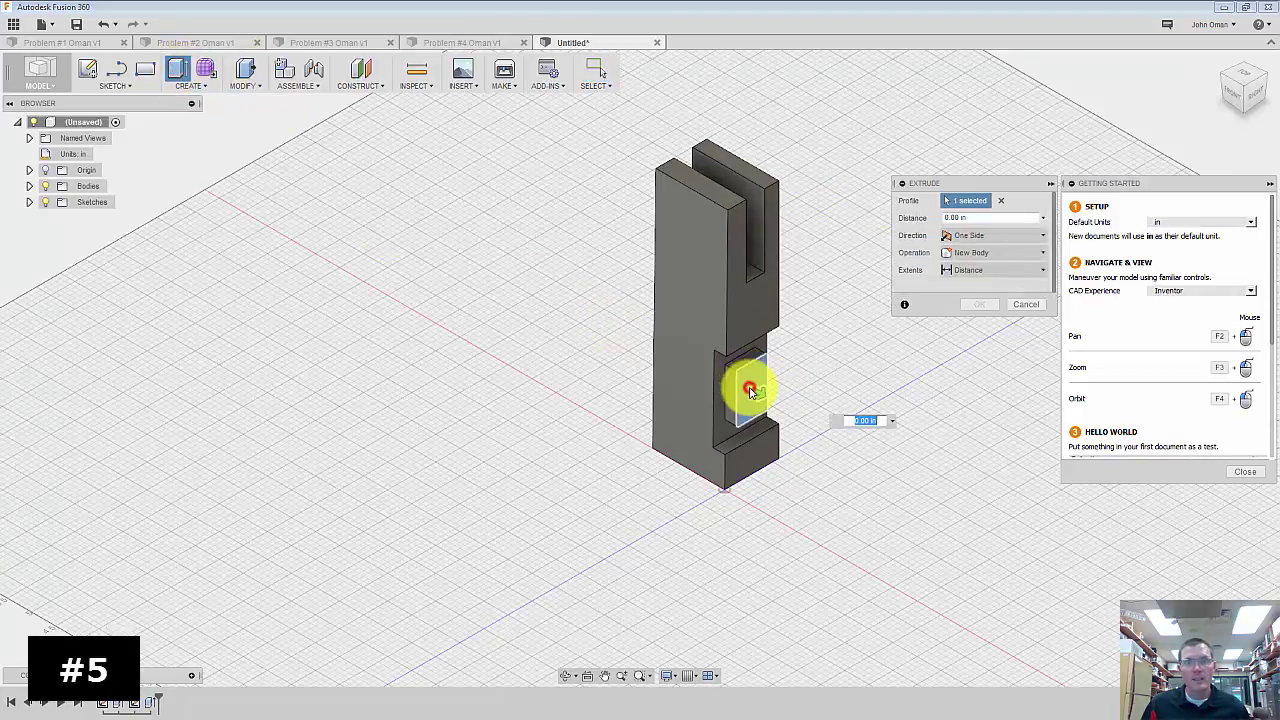
click(988, 253)
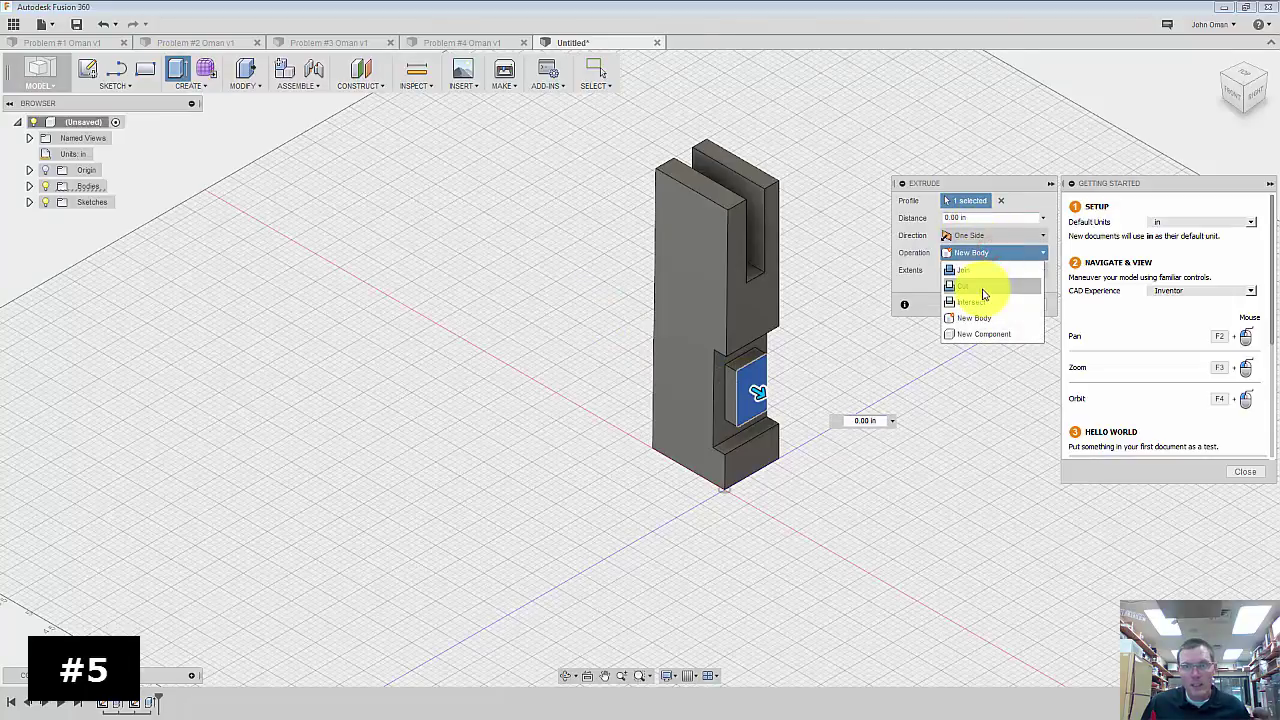
click(983, 292)
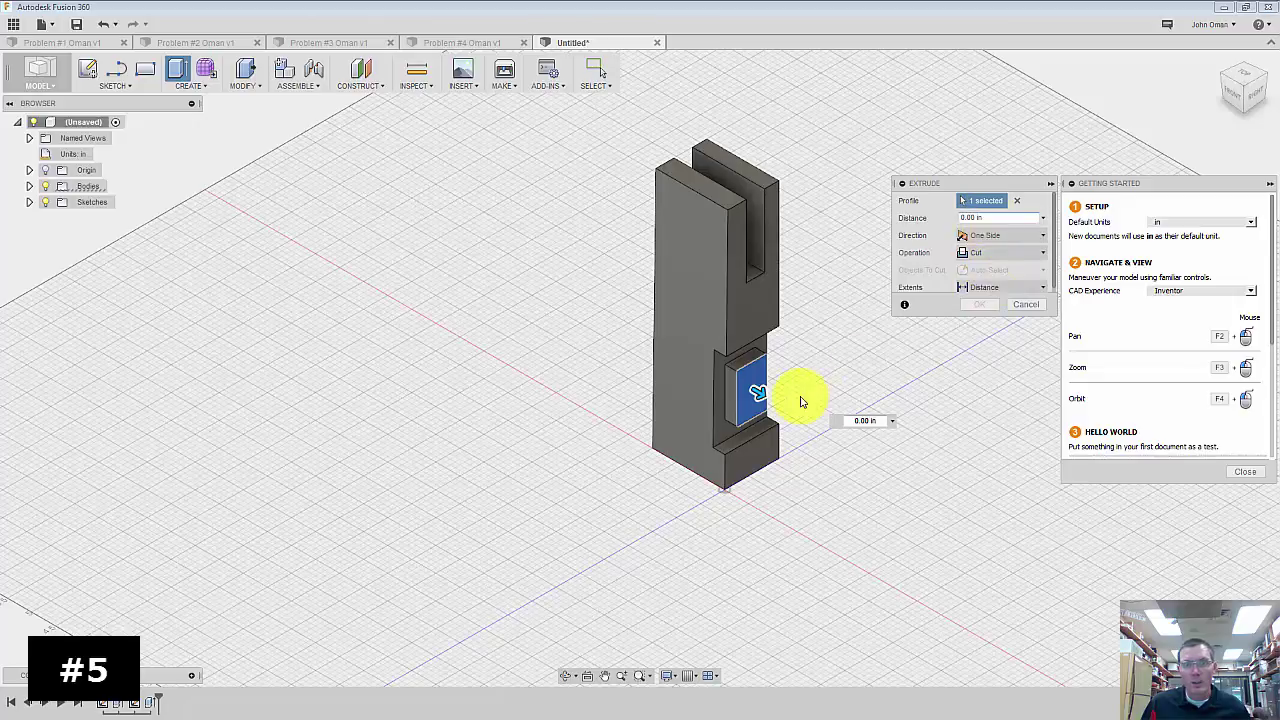
drag(757, 396, 500, 286)
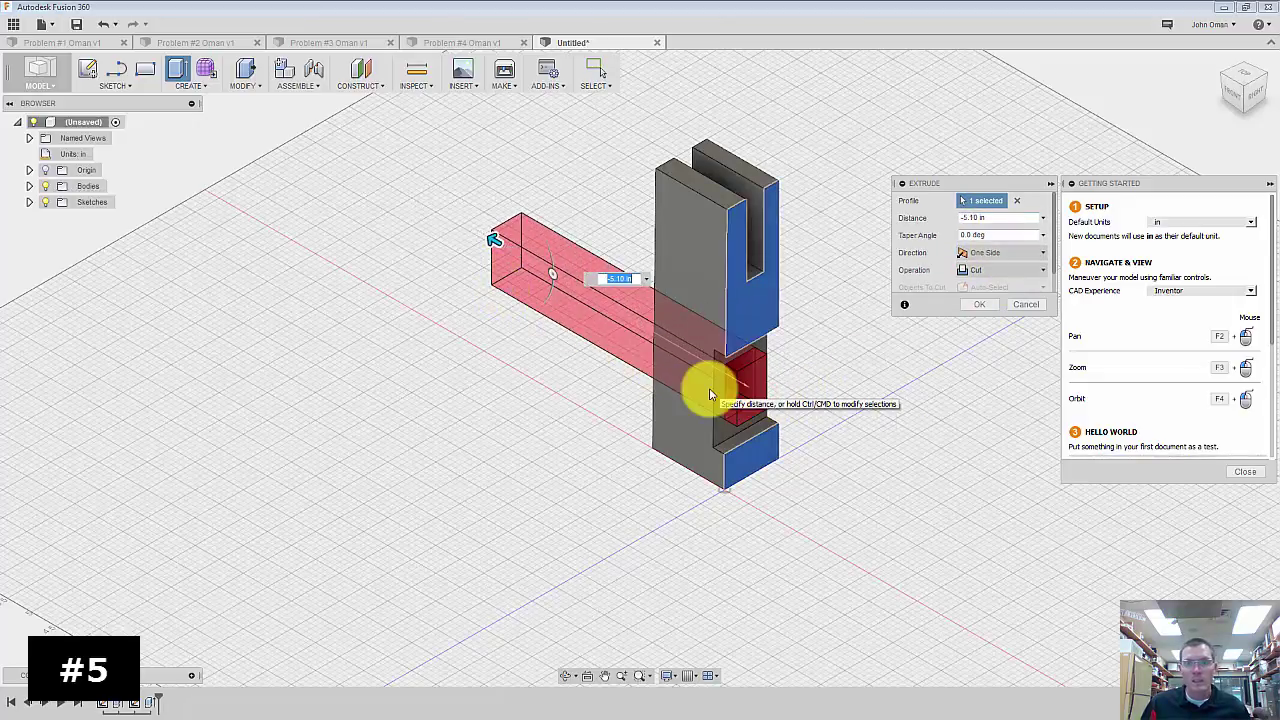
click(988, 305)
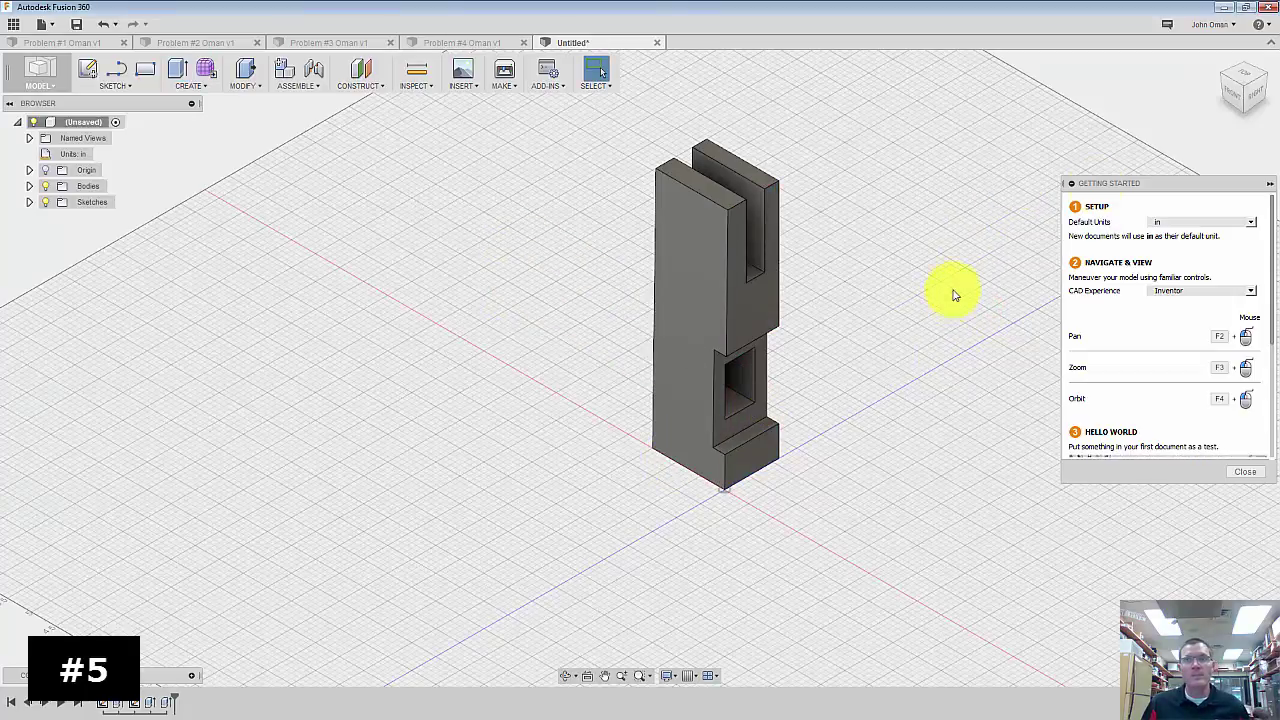
click(1219, 65)
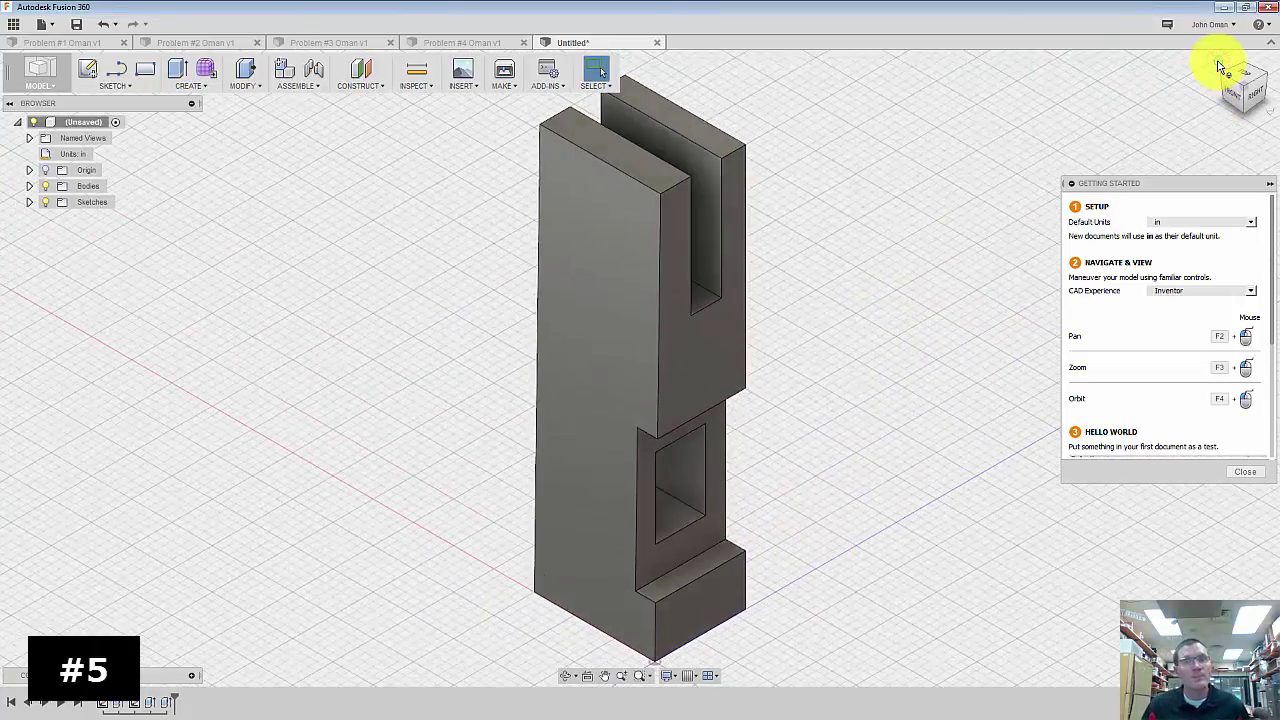
- Save the design in the WarmupProblems project as Problem #5 followed by the author's surname
click(77, 22)
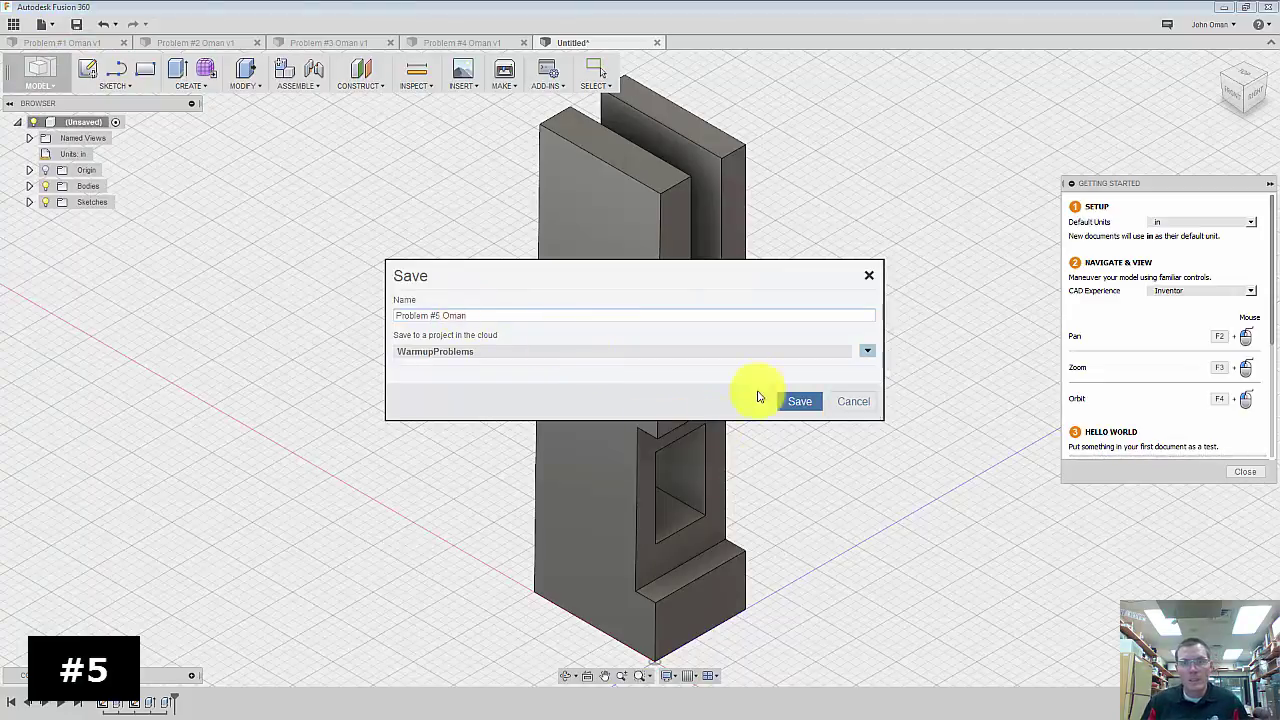
click(800, 402)
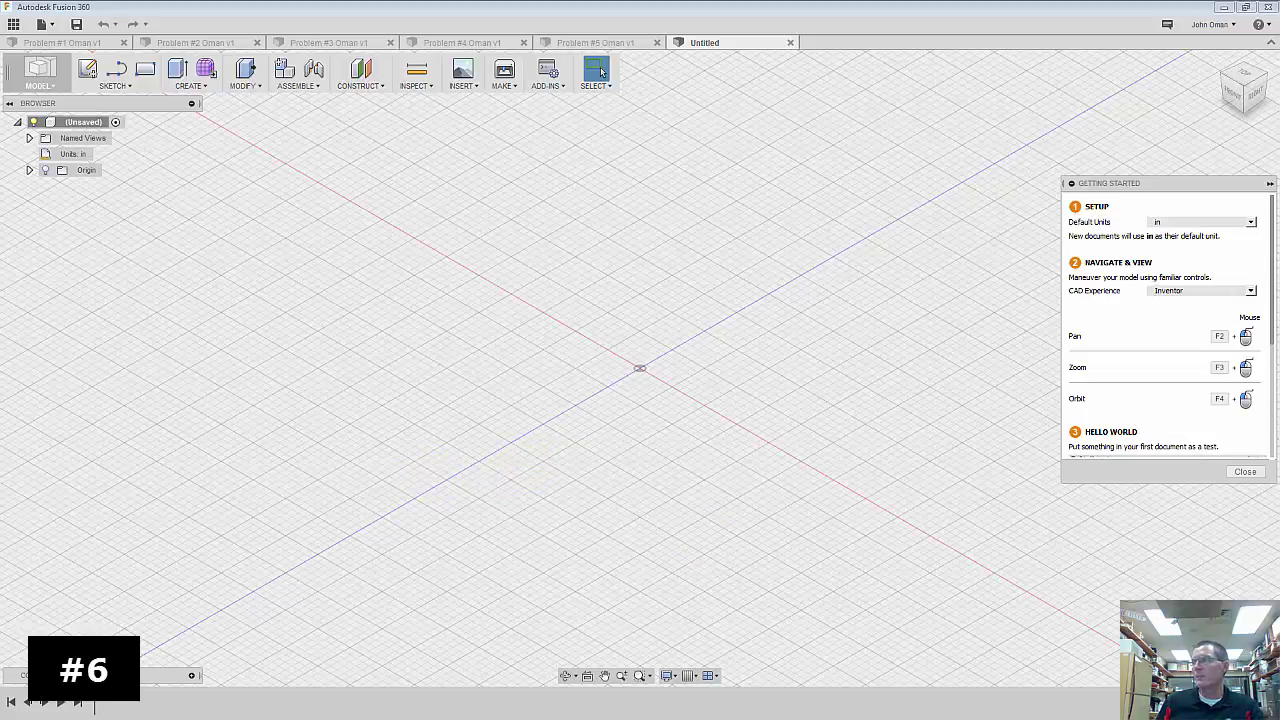
- Consult the Problem #6 drawing in the PDF, and start a sketch on the front plane of the new Fusion 360 design
key(alt+Tab)
drag(626, 129, 565, 2)
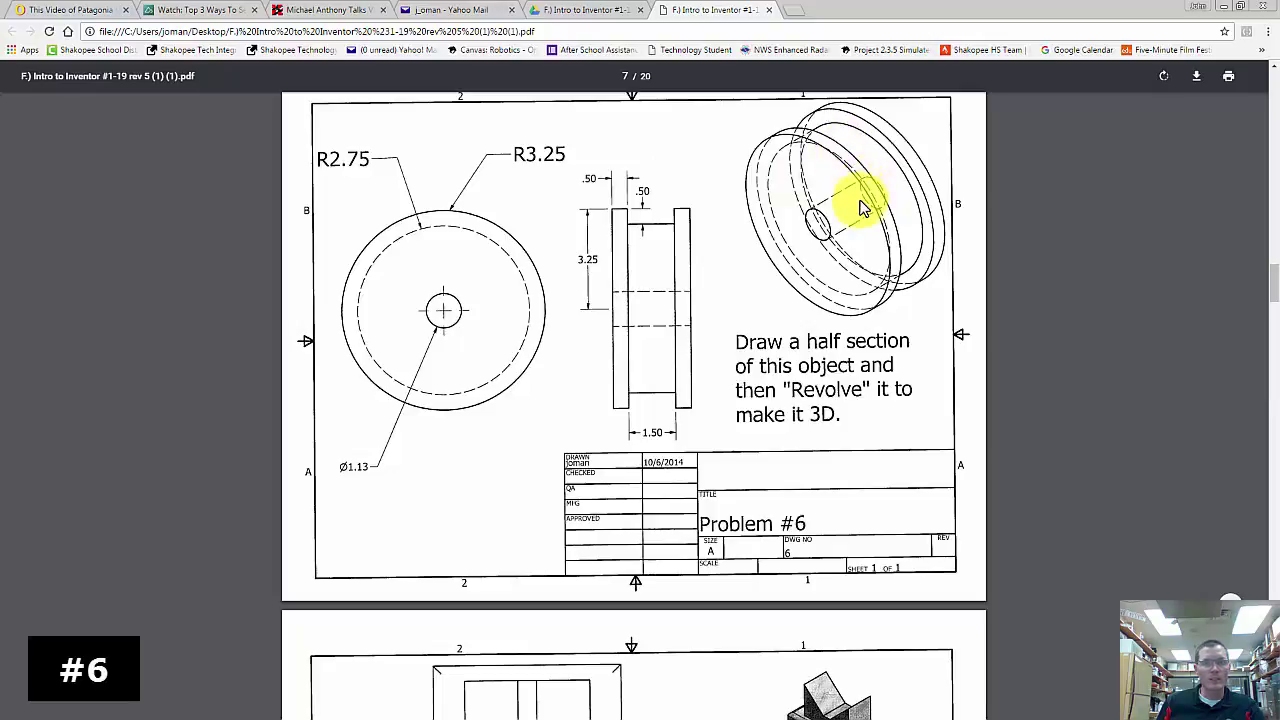
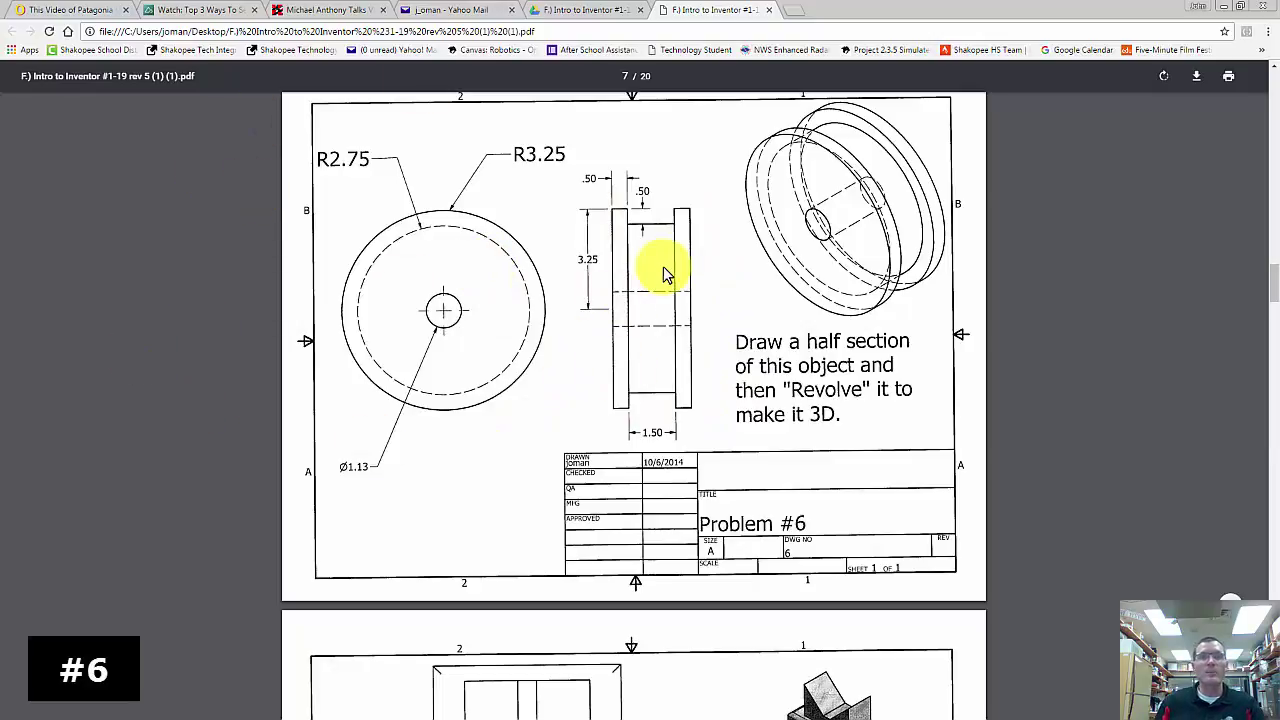
double_click(826, 12)
click(600, 66)
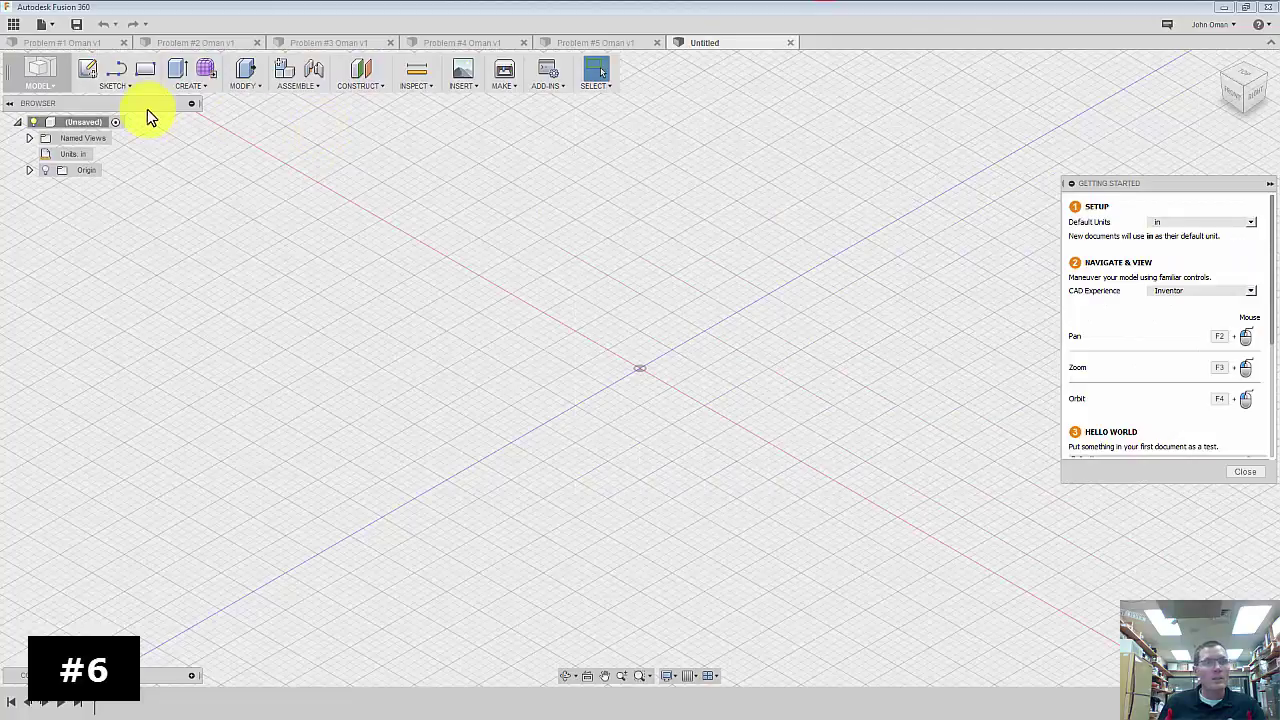
click(89, 70)
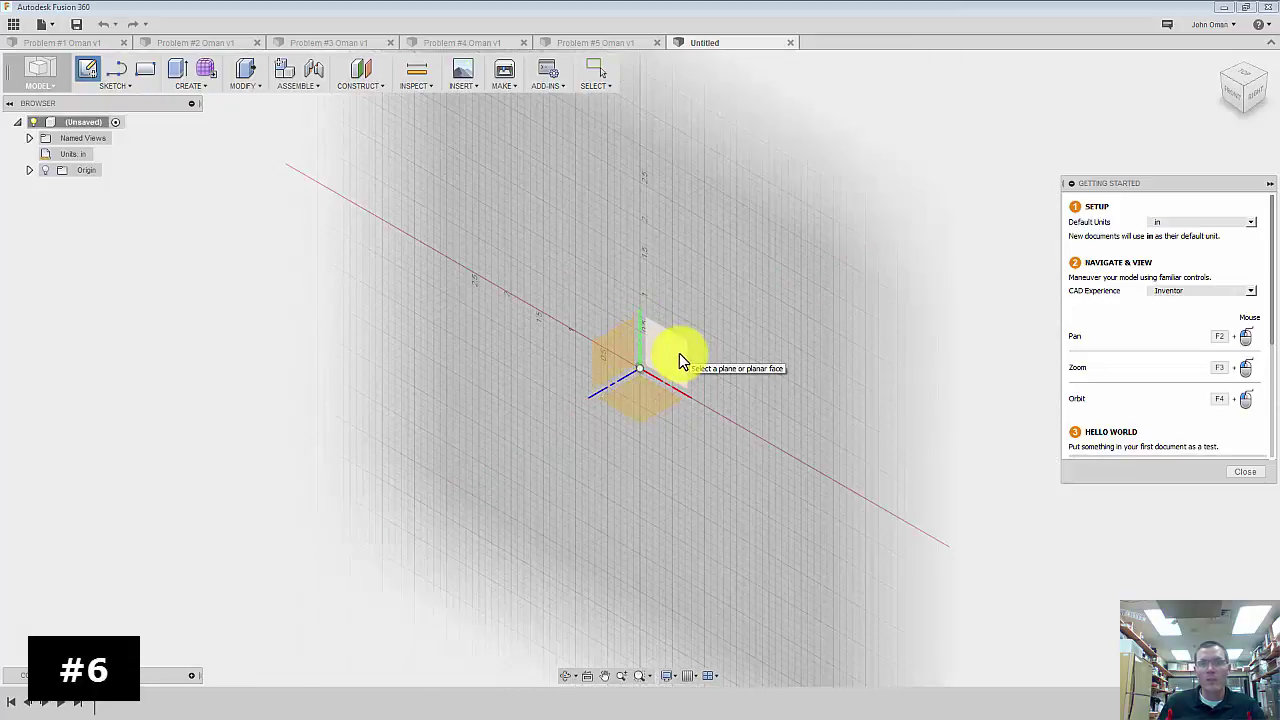
click(671, 352)
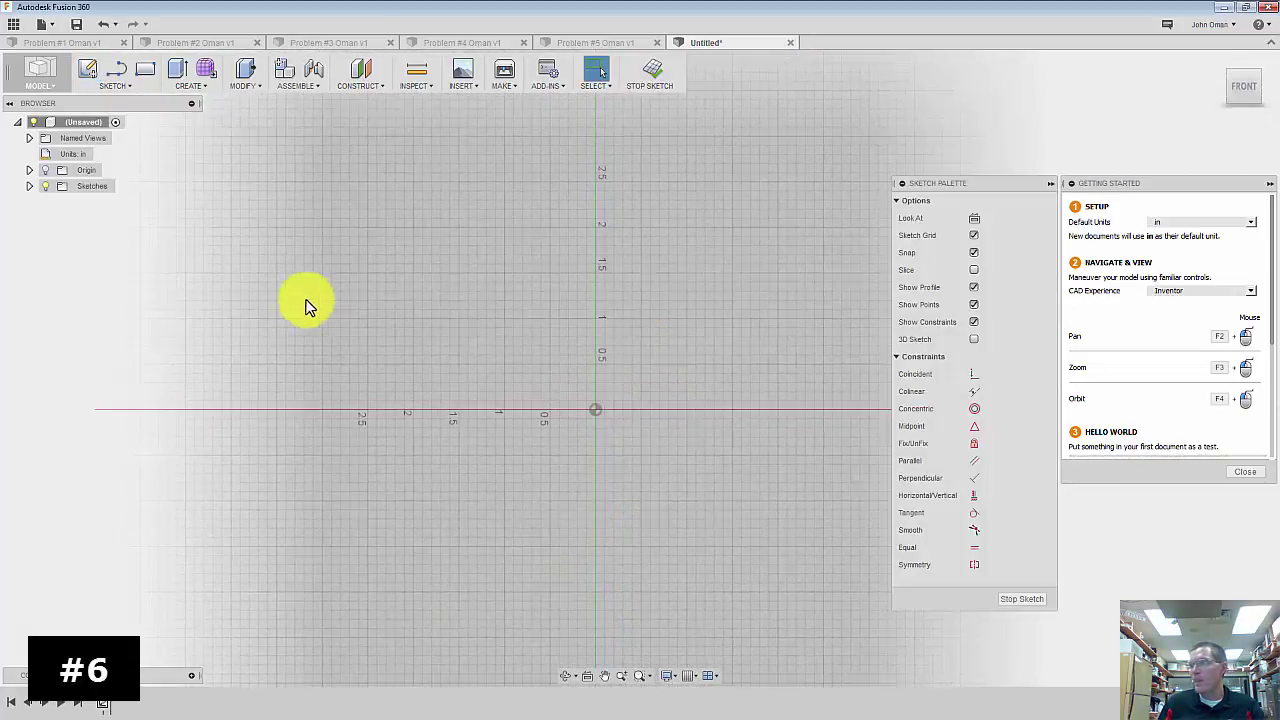
- Draw a vertical line 3.25 in long upward from the origin as the half section's first side
click(115, 72)
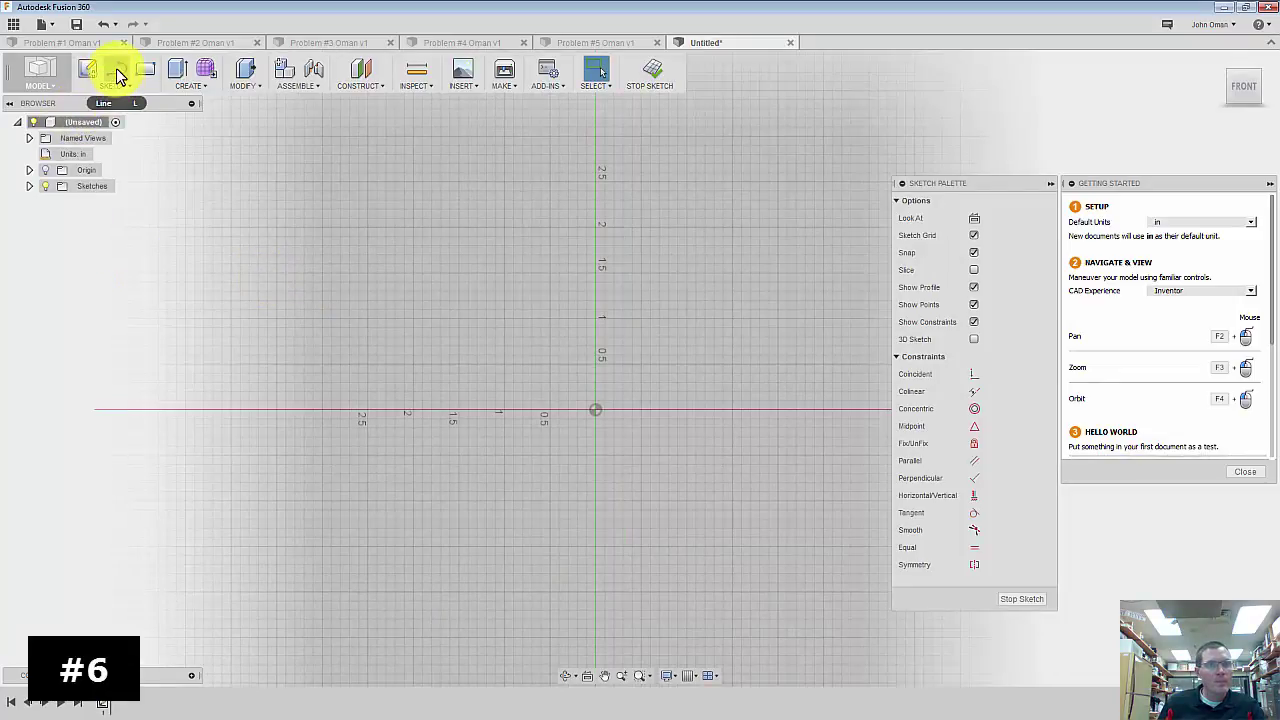
click(596, 409)
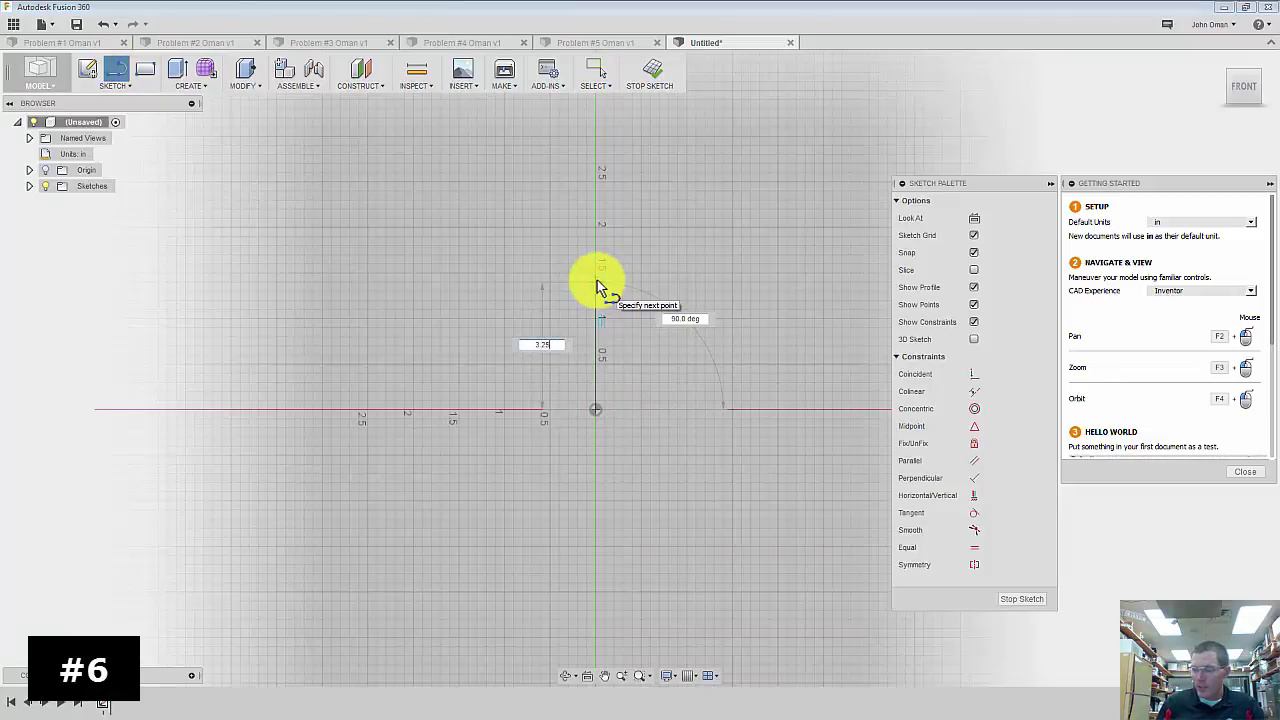
key(Tab)
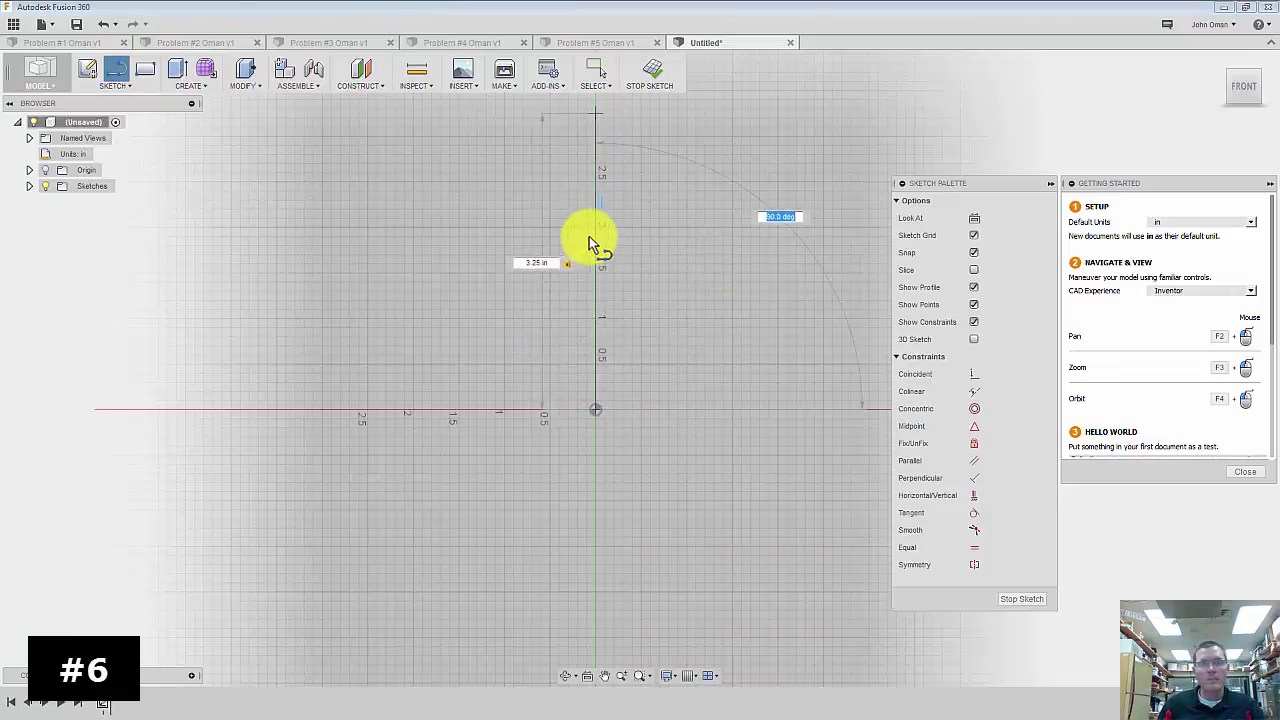
key(Return)
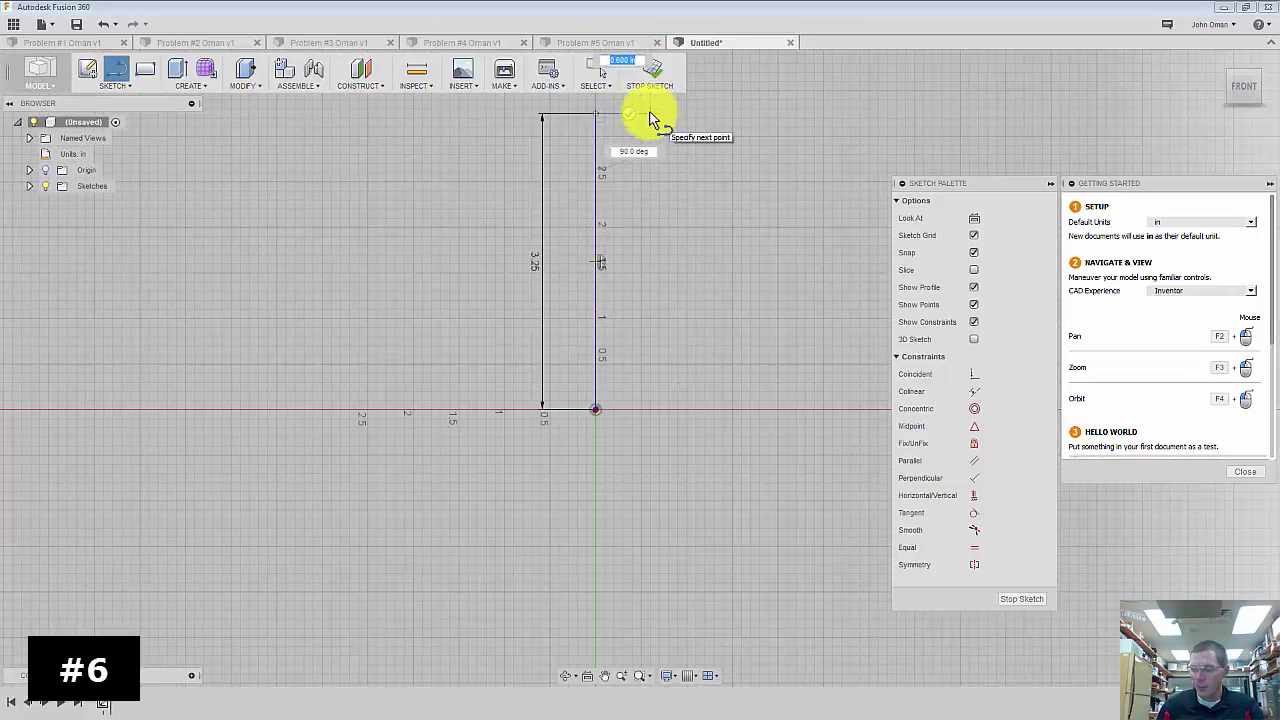
- Continue the profile with a 0.5 in horizontal line at 90 degrees and a 0.5 in line straight down for the first flange
text(.5)
key(Tab)
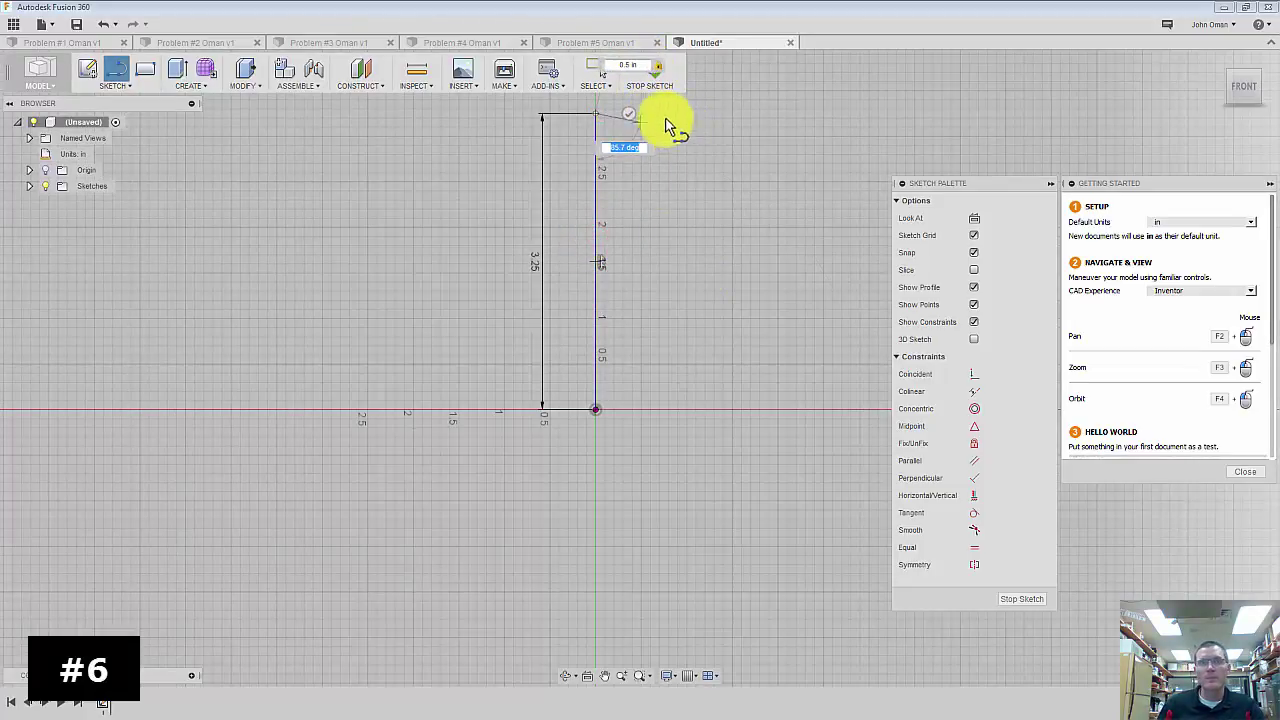
text(90)
key(Tab)
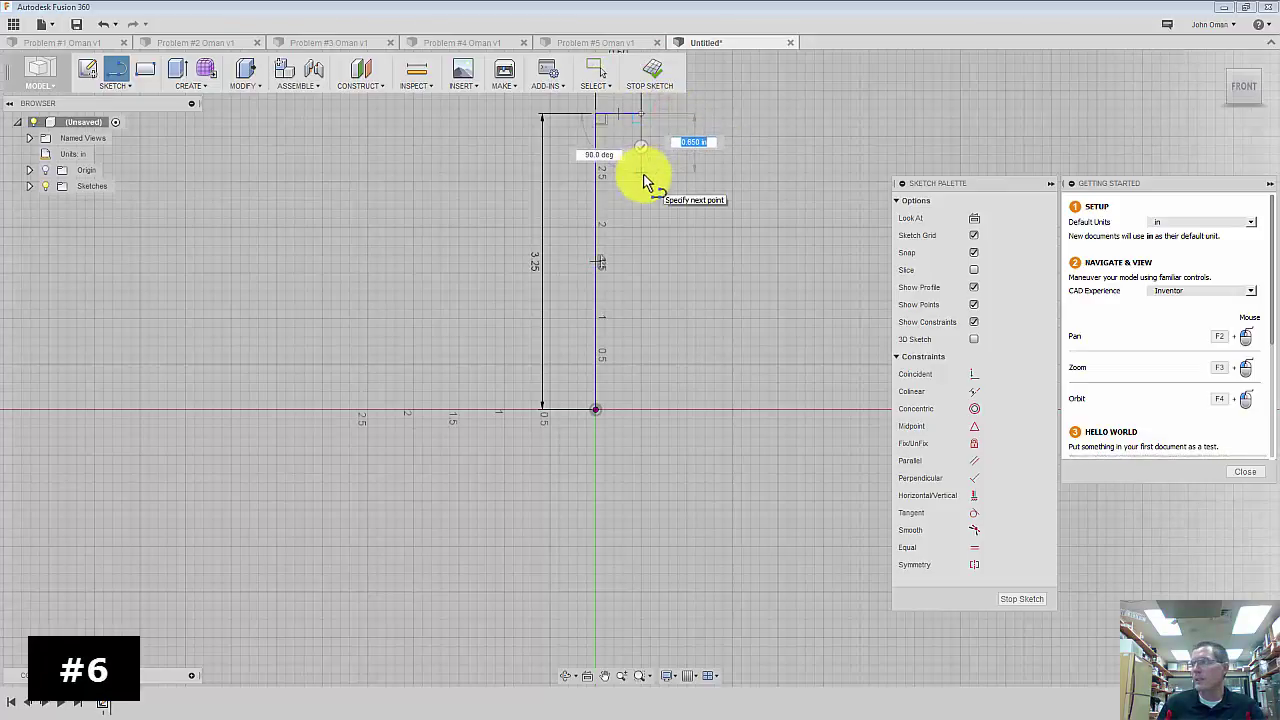
text(.5)
key(Tab)
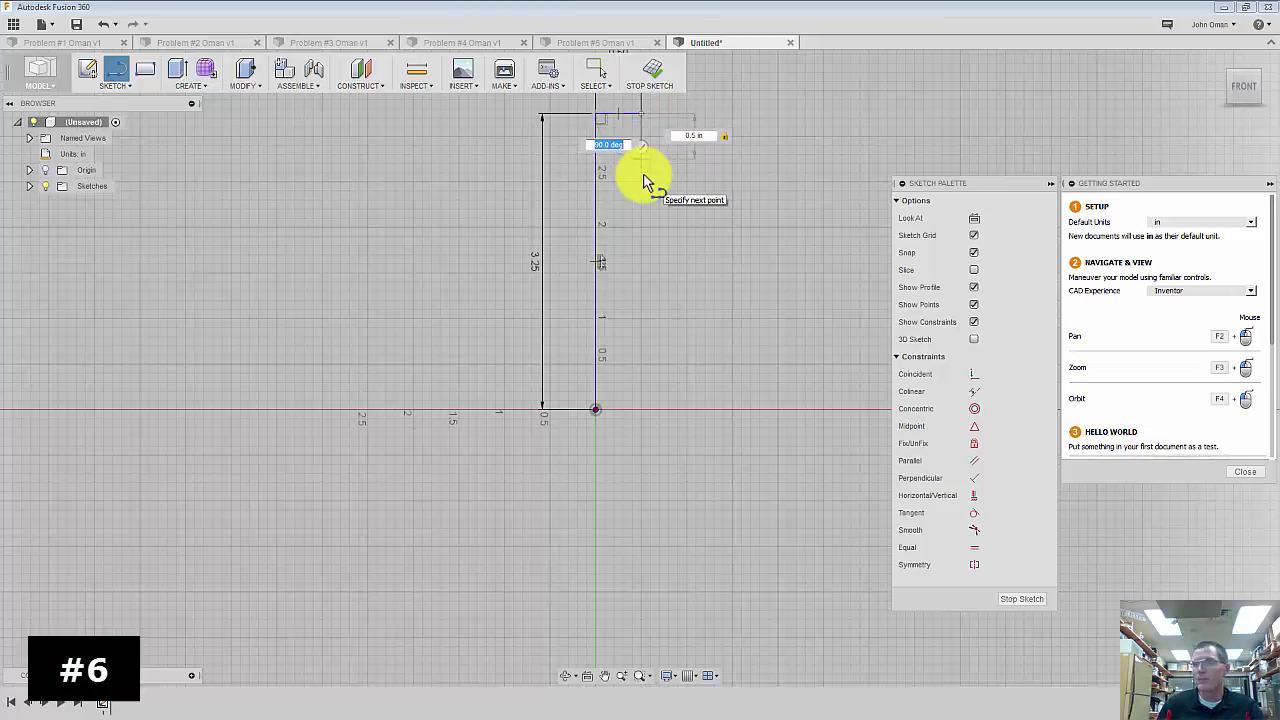
click(645, 186)
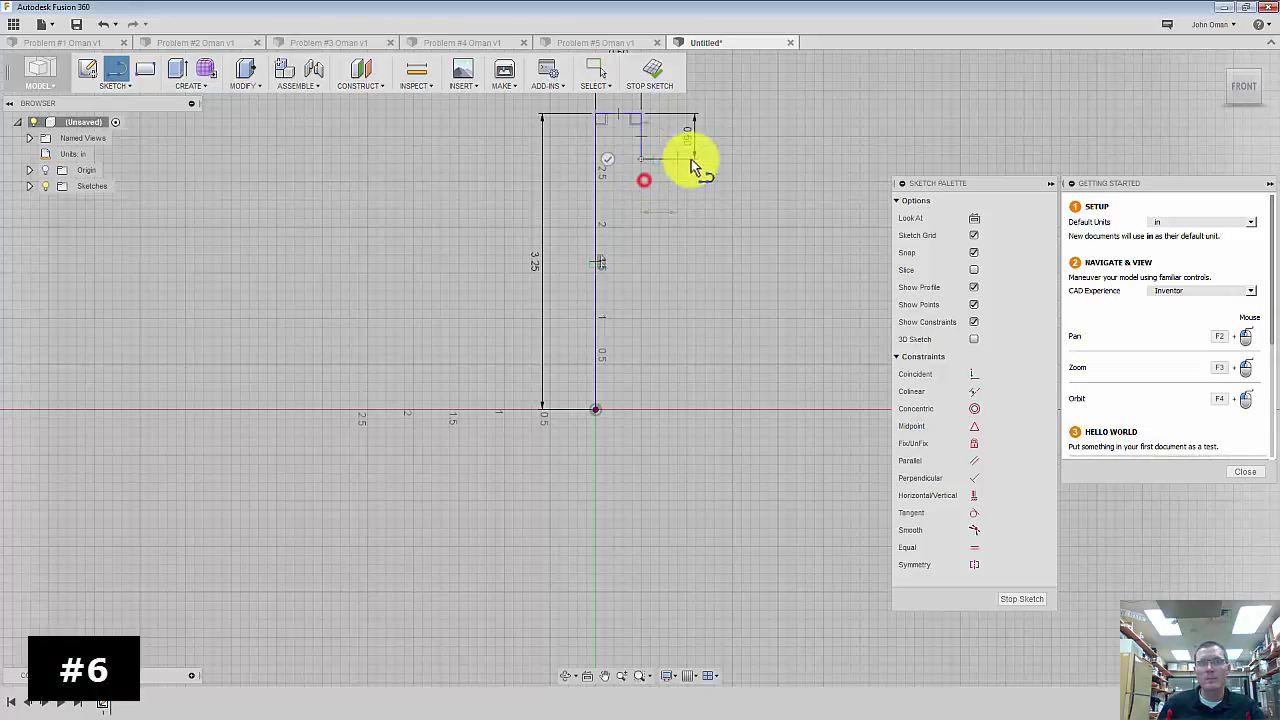
- Draw the 1.5 in horizontal groove floor and a vertical line up to the height of the first flange
text(1.5)
key(Tab)
click(746, 160)
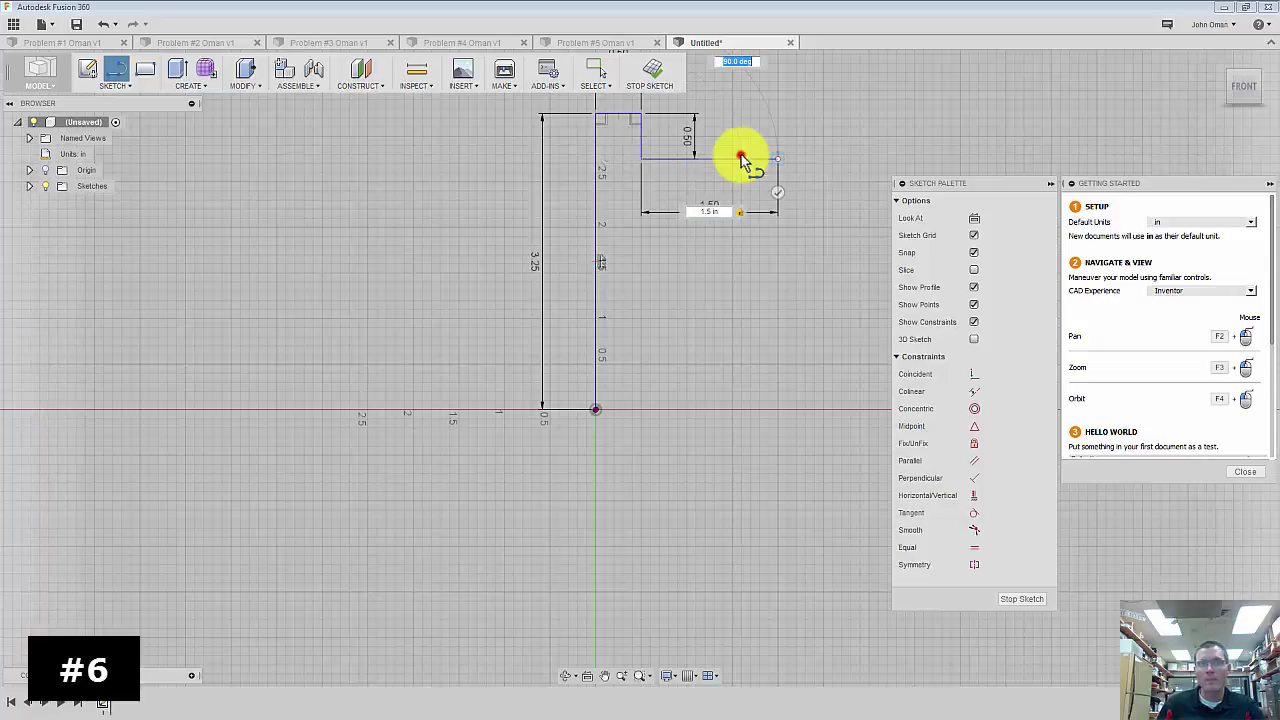
click(785, 120)
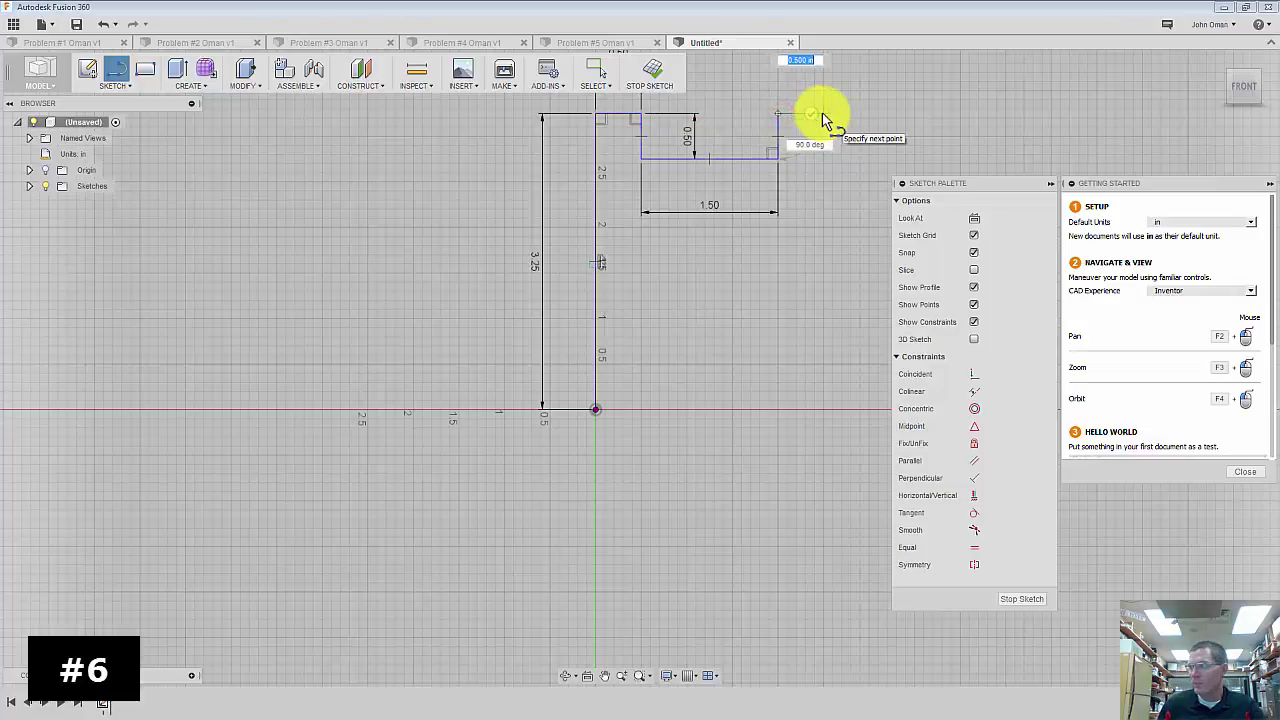
- Draw the second flange's 0.5 in top edge, drop a vertical line to the horizontal axis, and close the profile at the origin
text(0.5)
key(Tab)
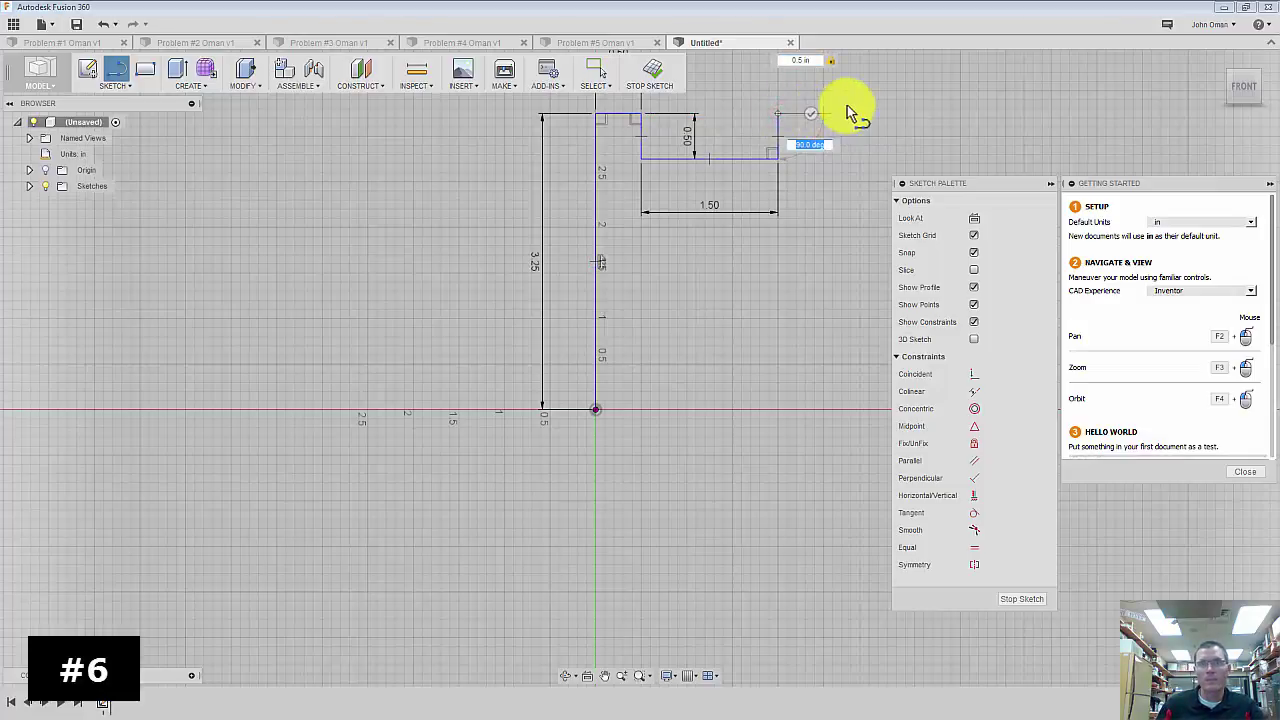
click(843, 122)
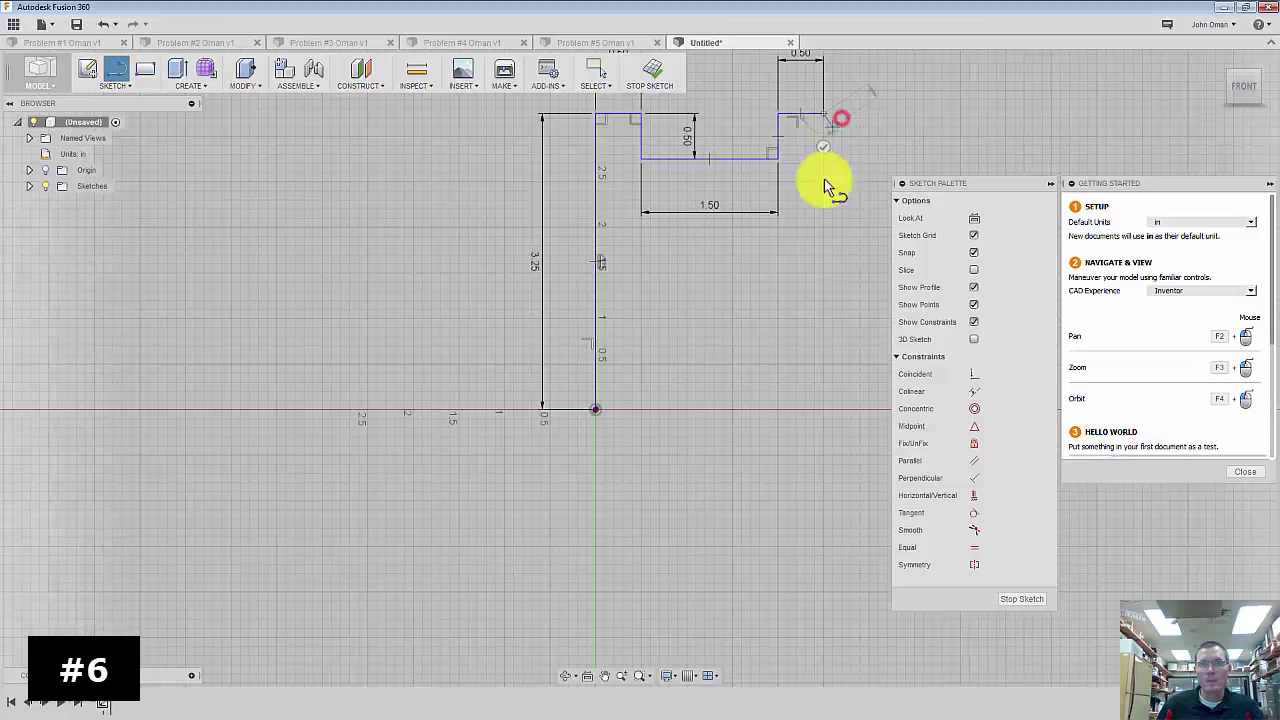
click(823, 411)
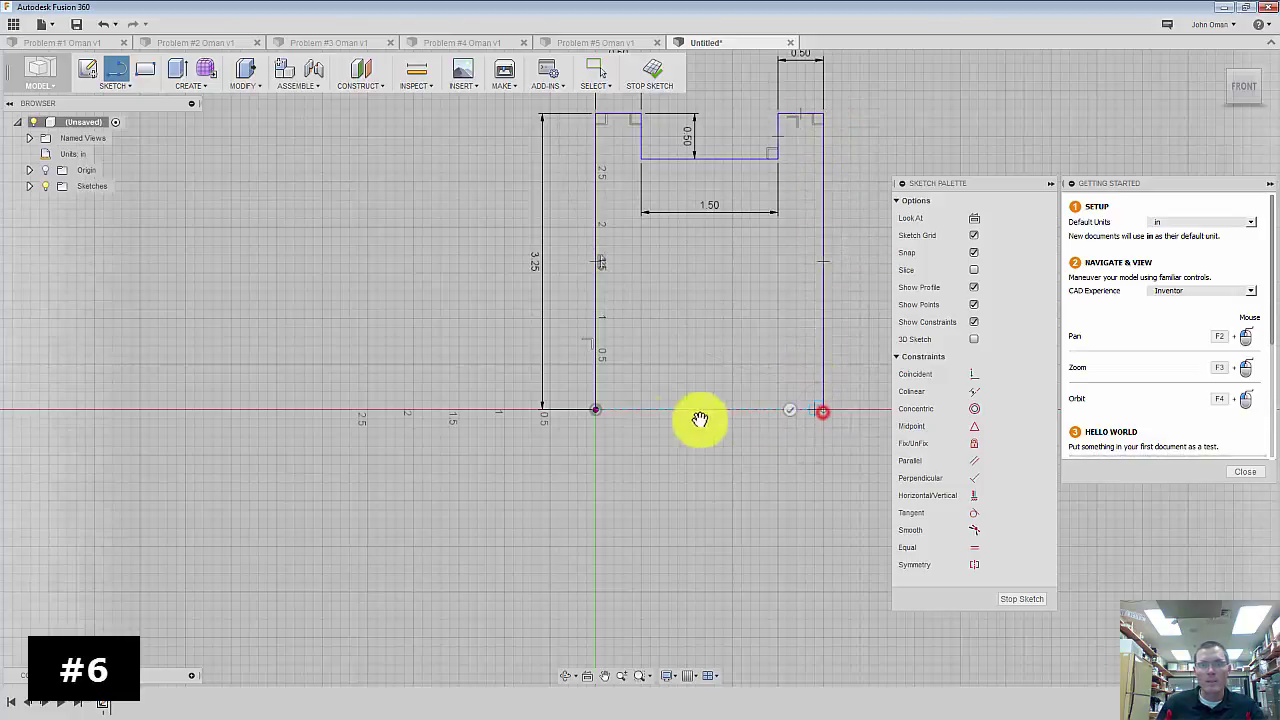
click(594, 410)
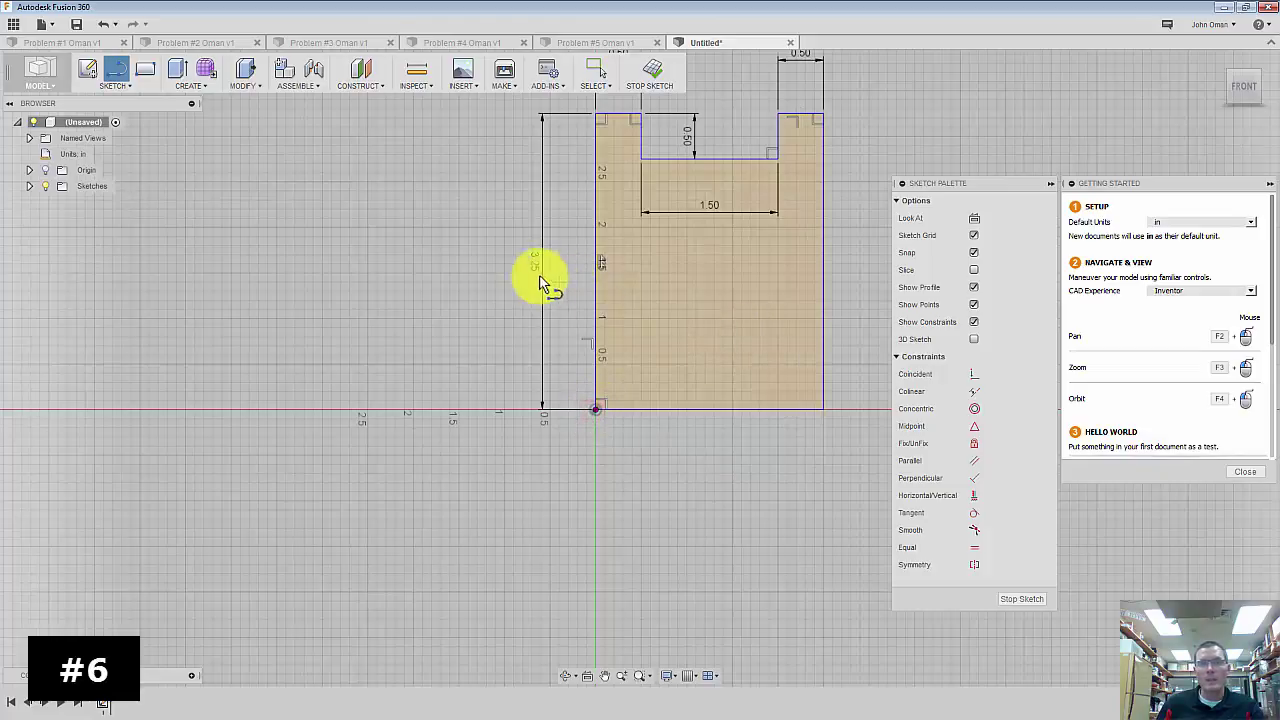
- Revolve the closed half-section profile 360 degrees about its bottom edge as a new body
scroll(505, 270, down, 2)
scroll(728, 226, up, 1)
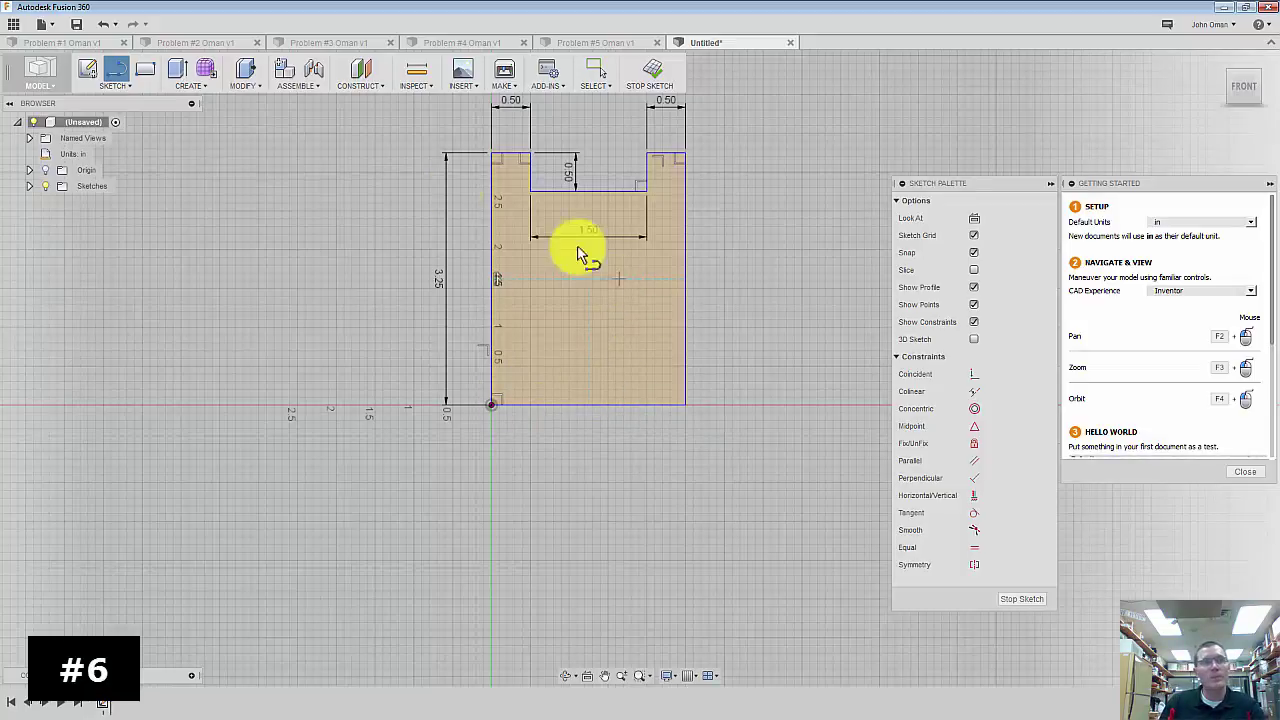
click(127, 88)
click(178, 90)
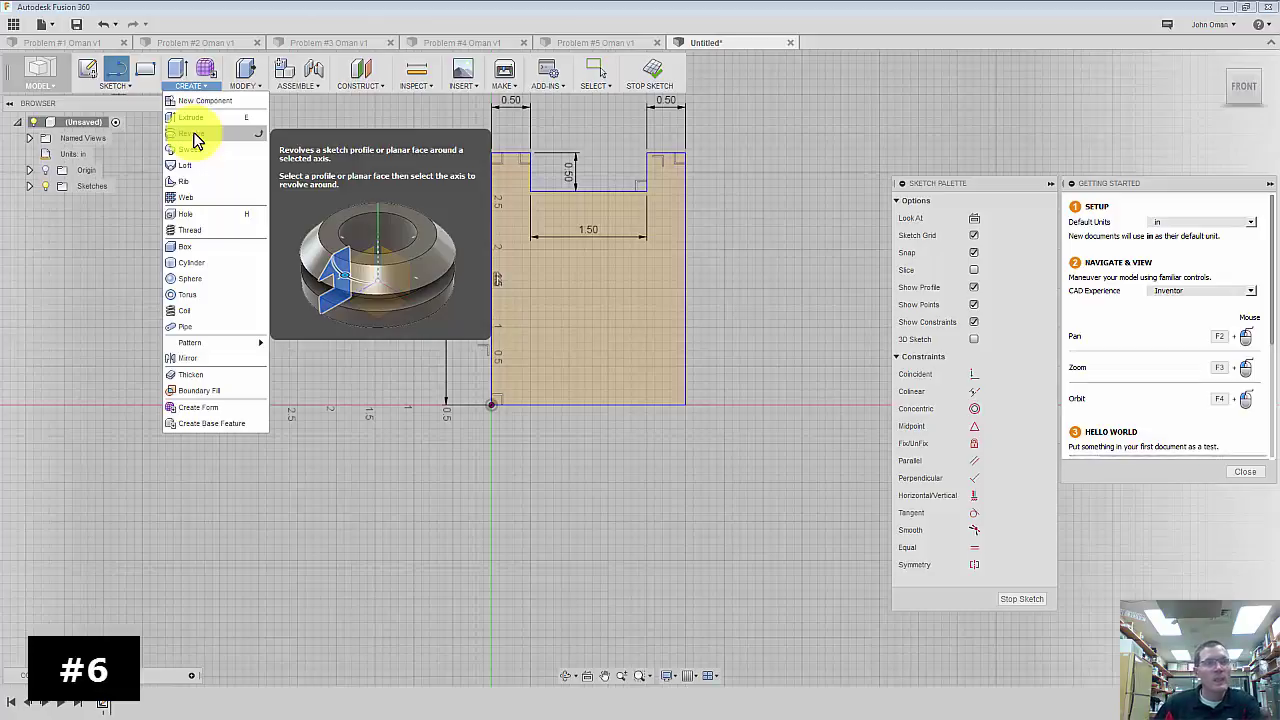
click(194, 134)
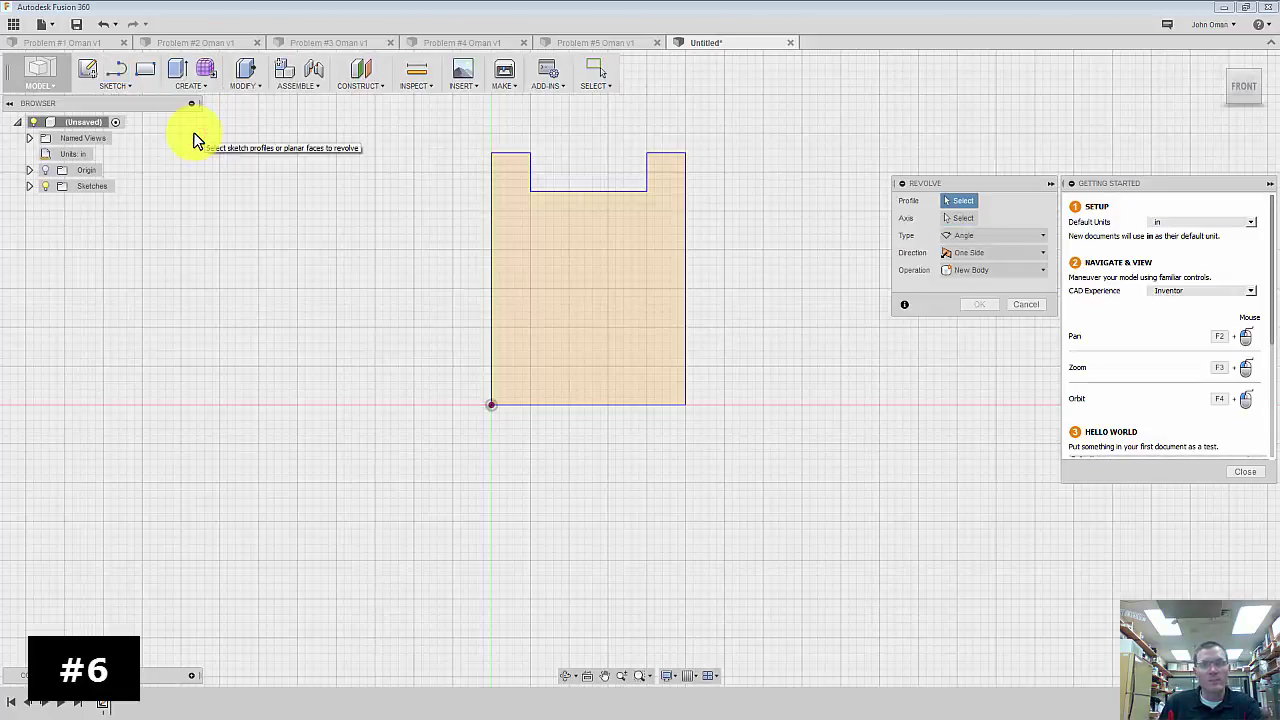
click(600, 272)
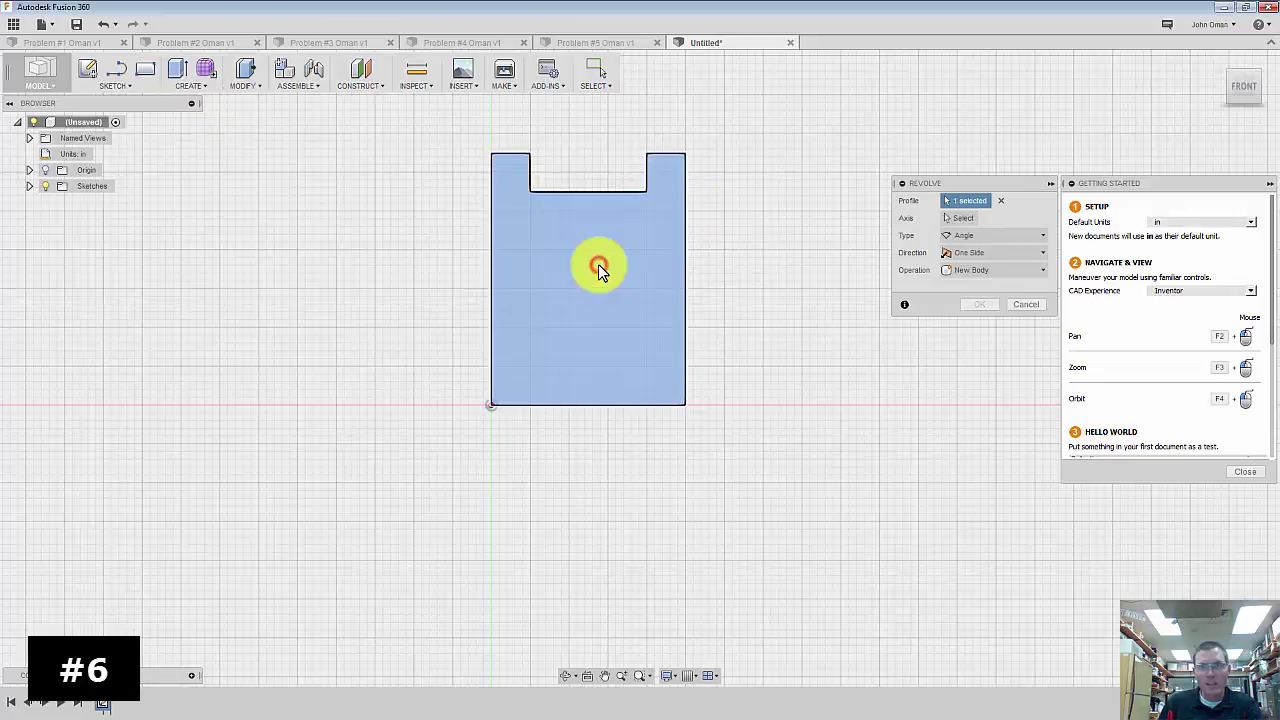
click(963, 219)
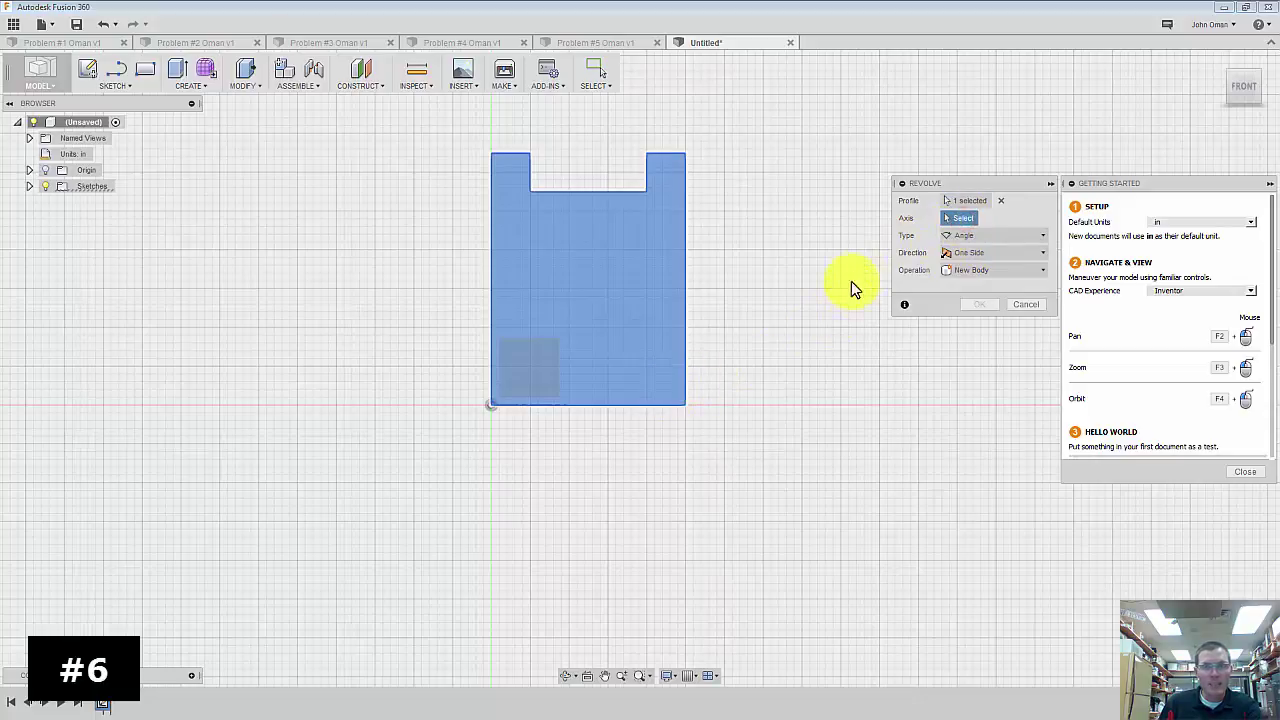
click(955, 218)
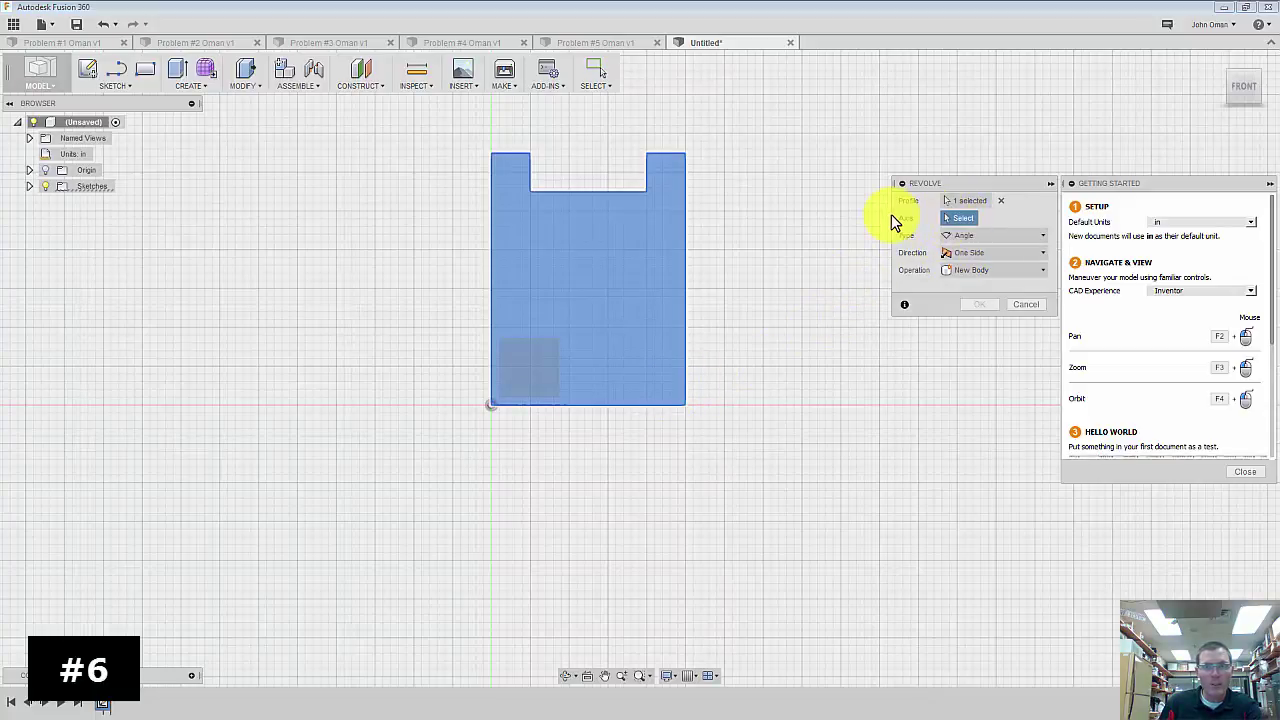
click(596, 405)
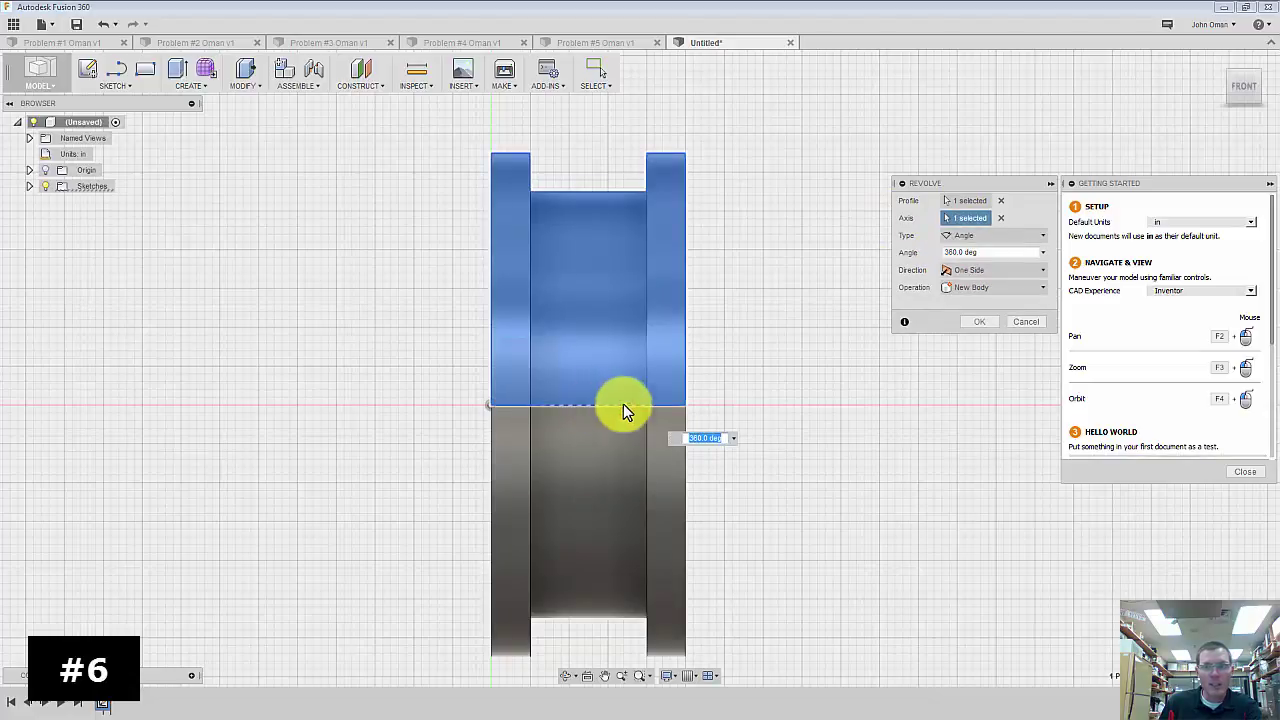
click(1223, 65)
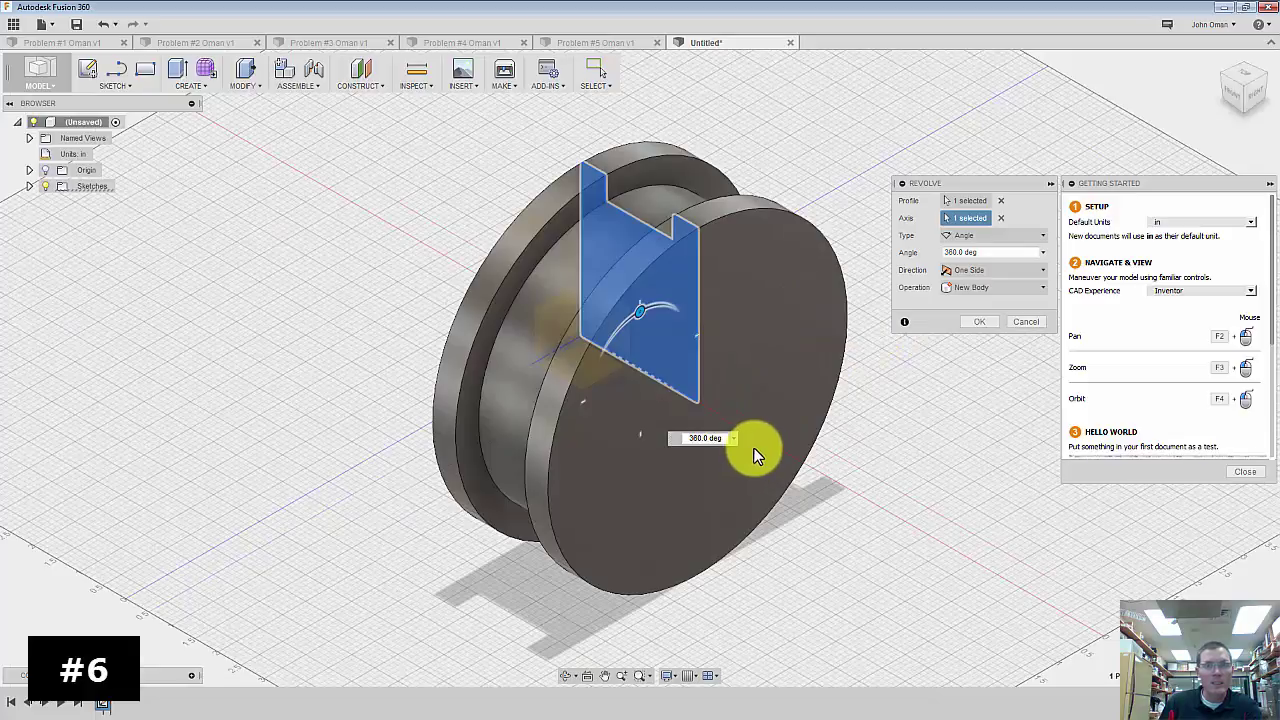
click(974, 322)
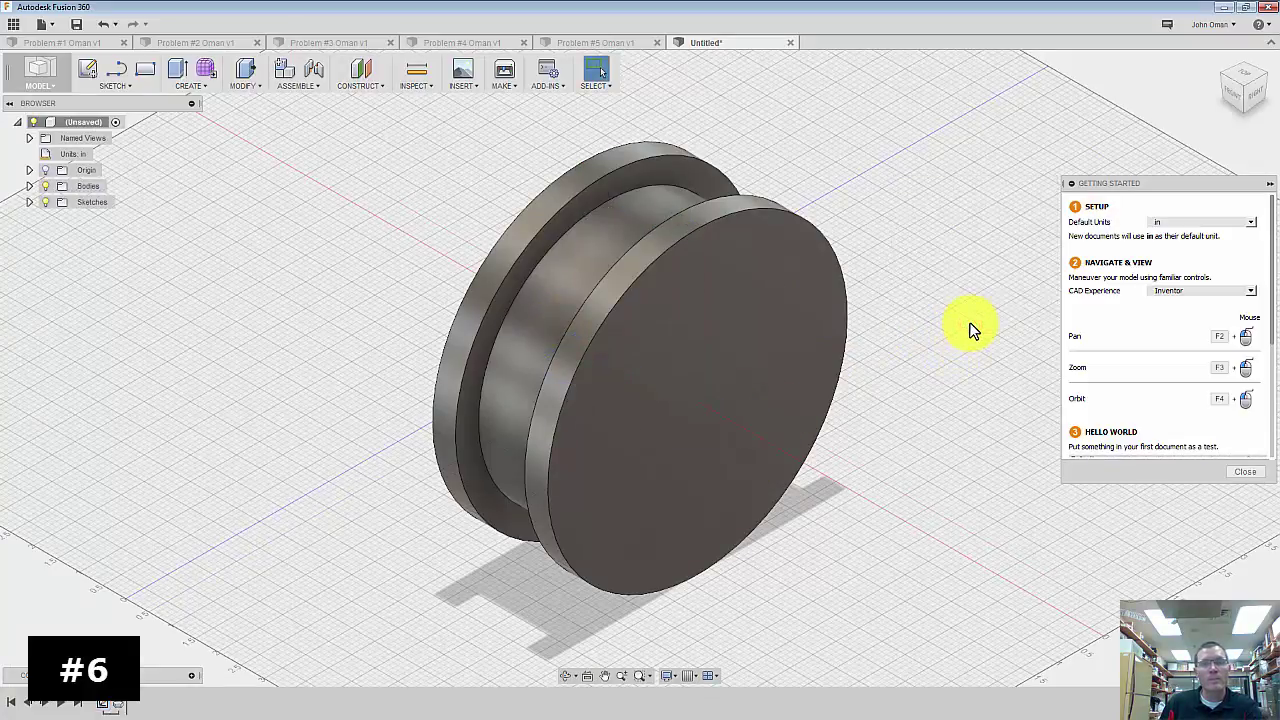
- Sketch a 1.13 in diameter circle on the front flange's outer face, centred on the origin
click(87, 75)
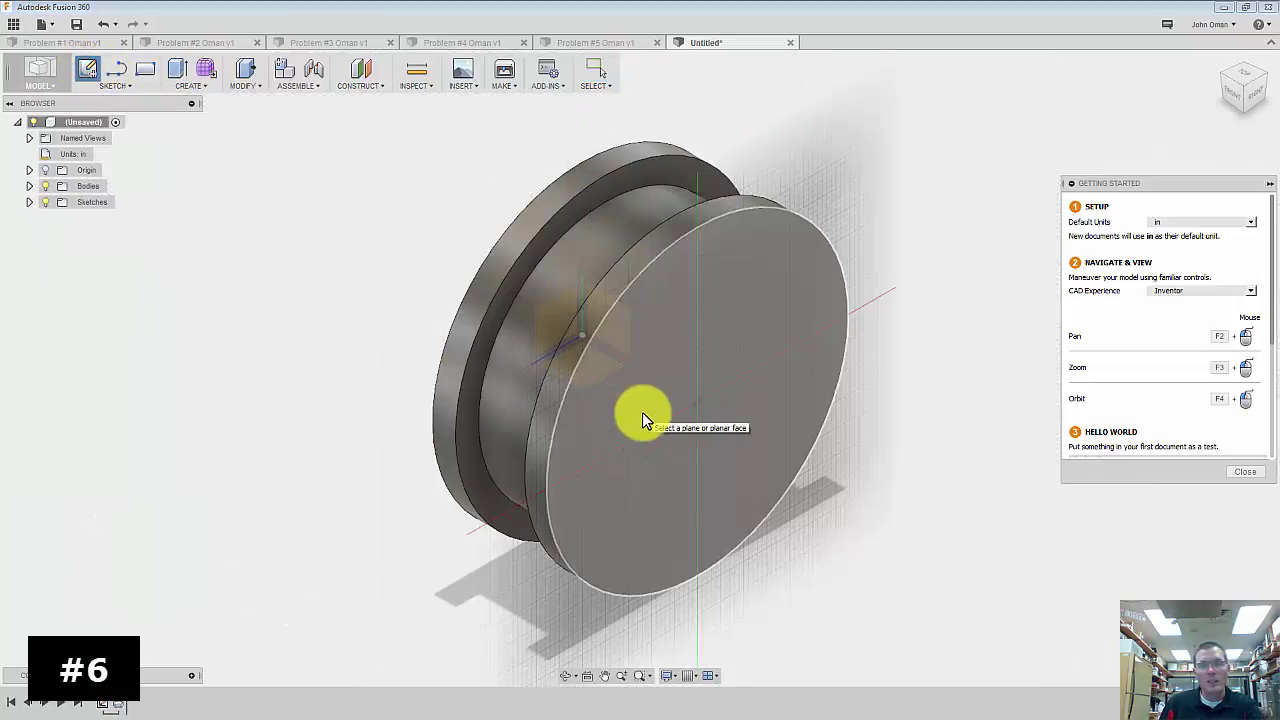
click(642, 412)
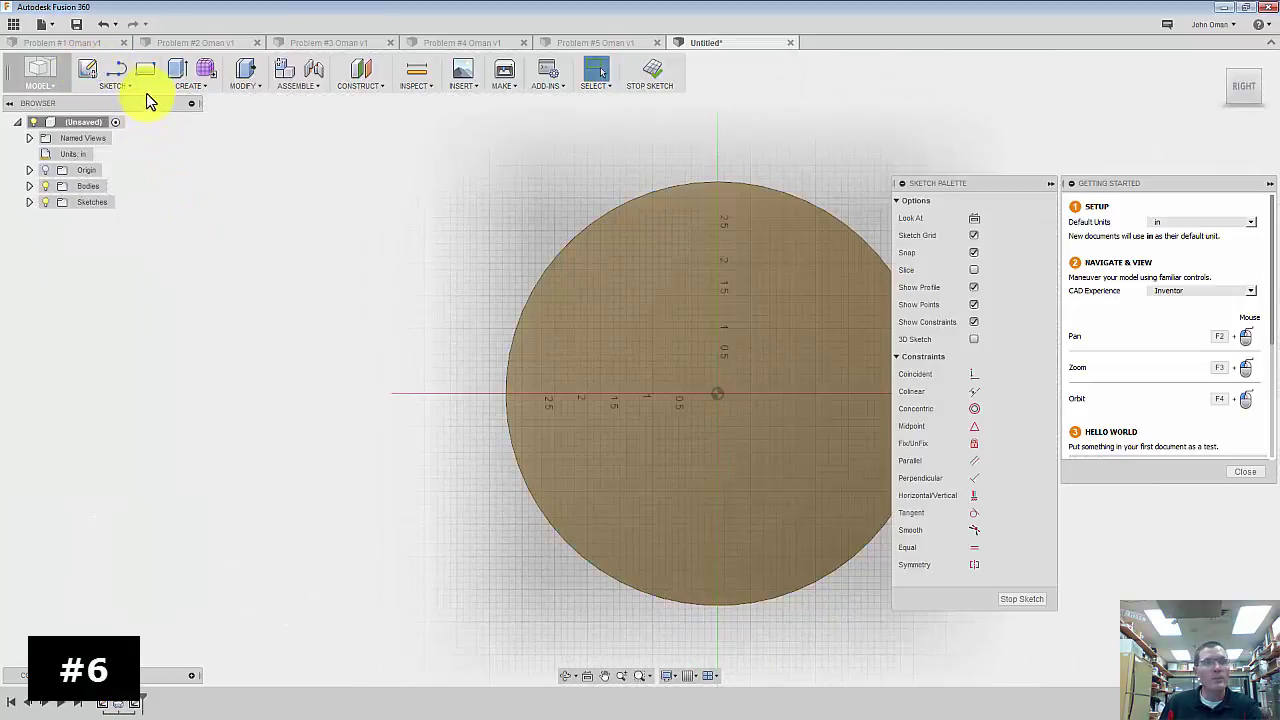
click(128, 86)
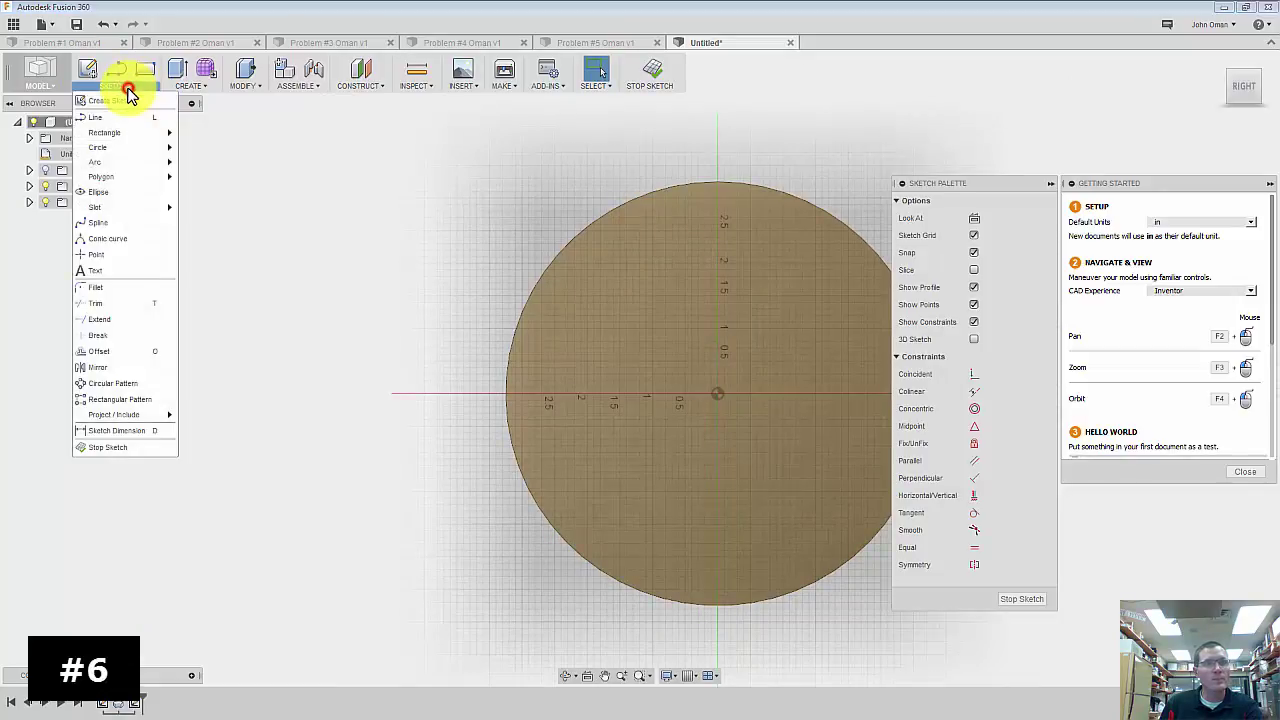
mouse_move(131, 147)
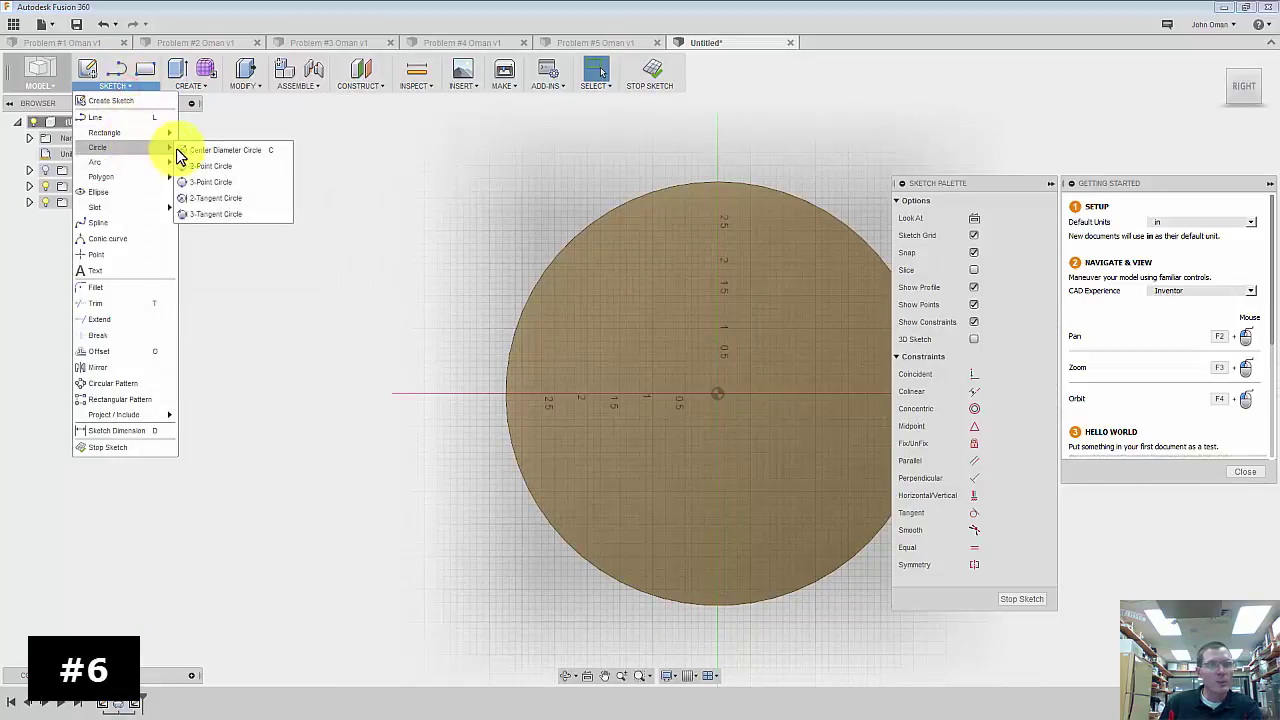
click(242, 150)
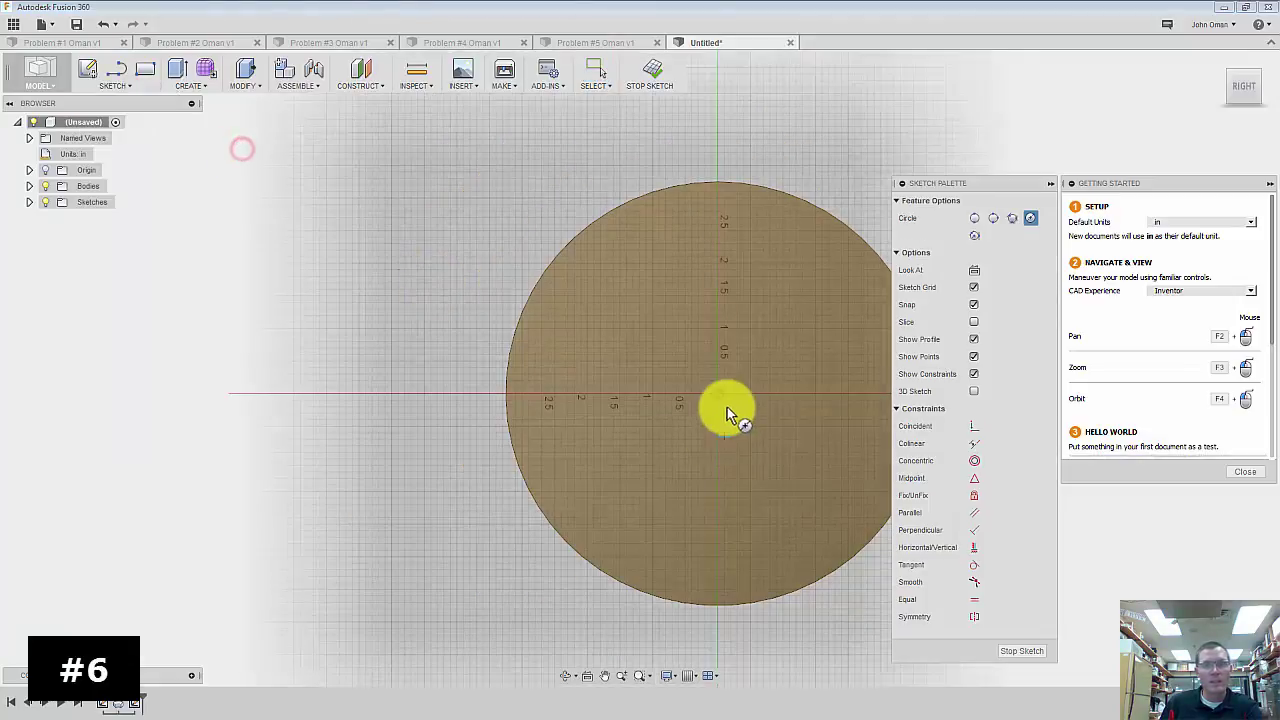
click(719, 393)
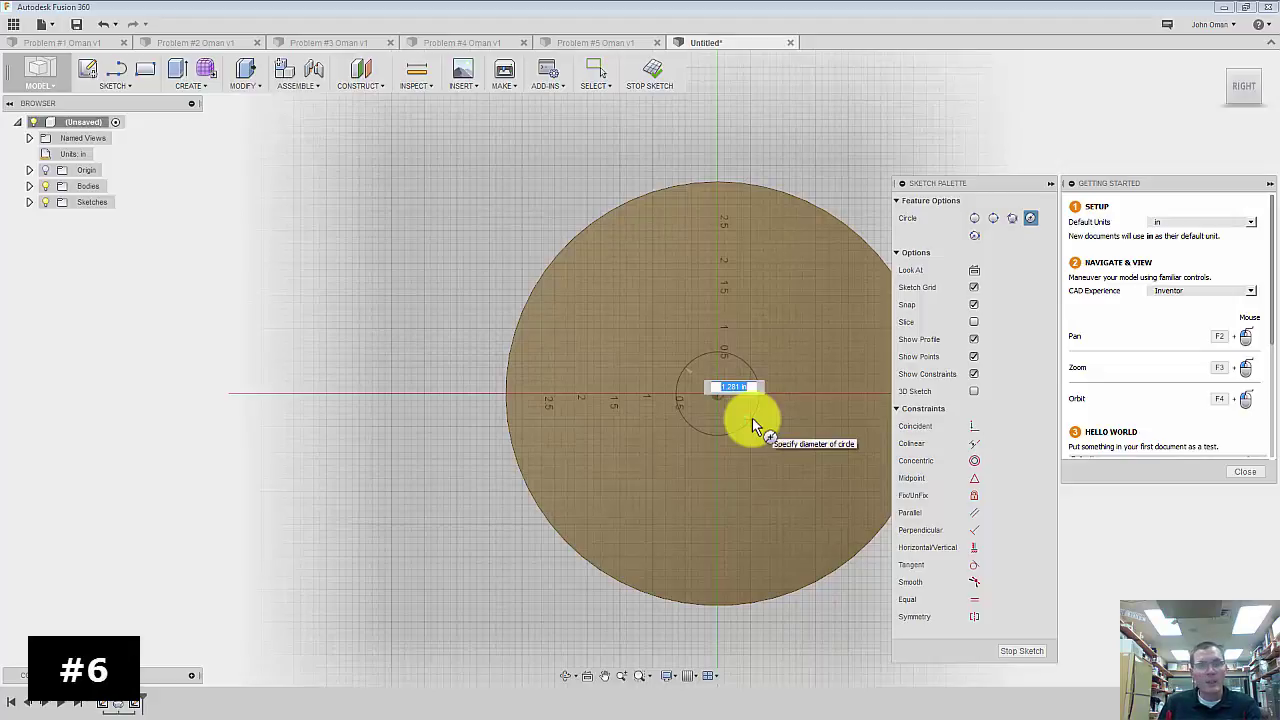
text(1)
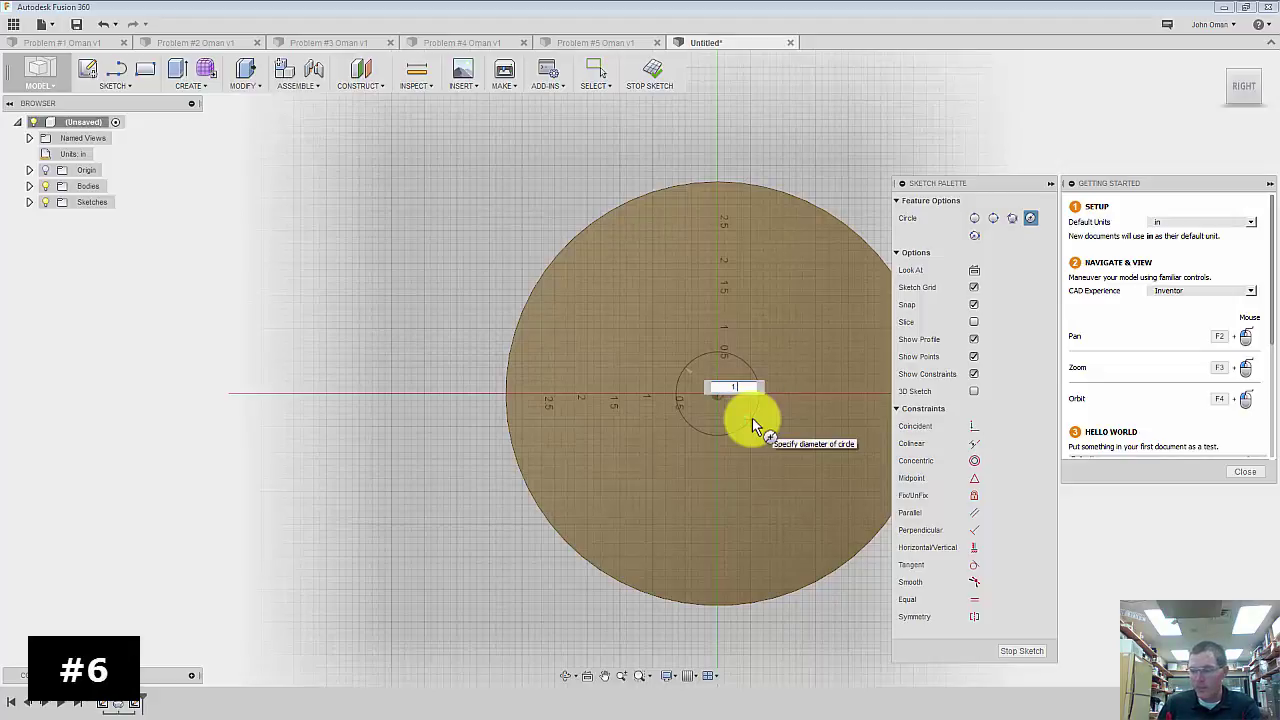
text(.13)
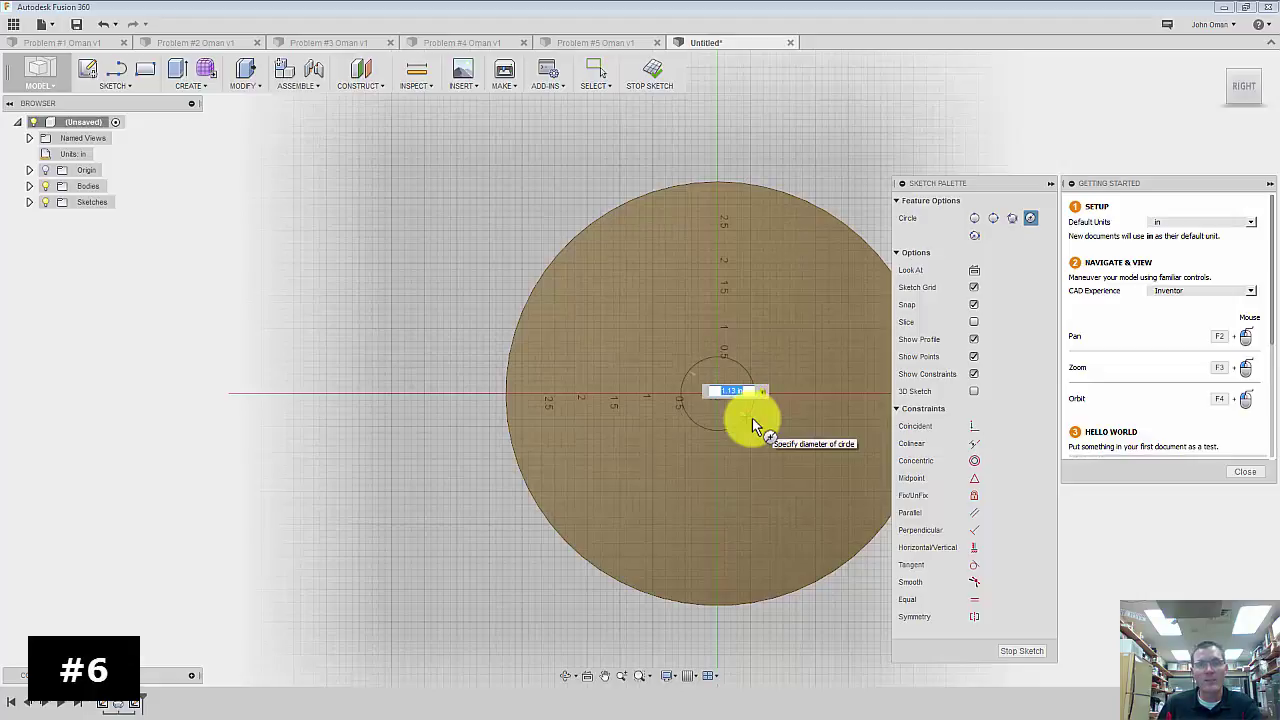
key(Return)
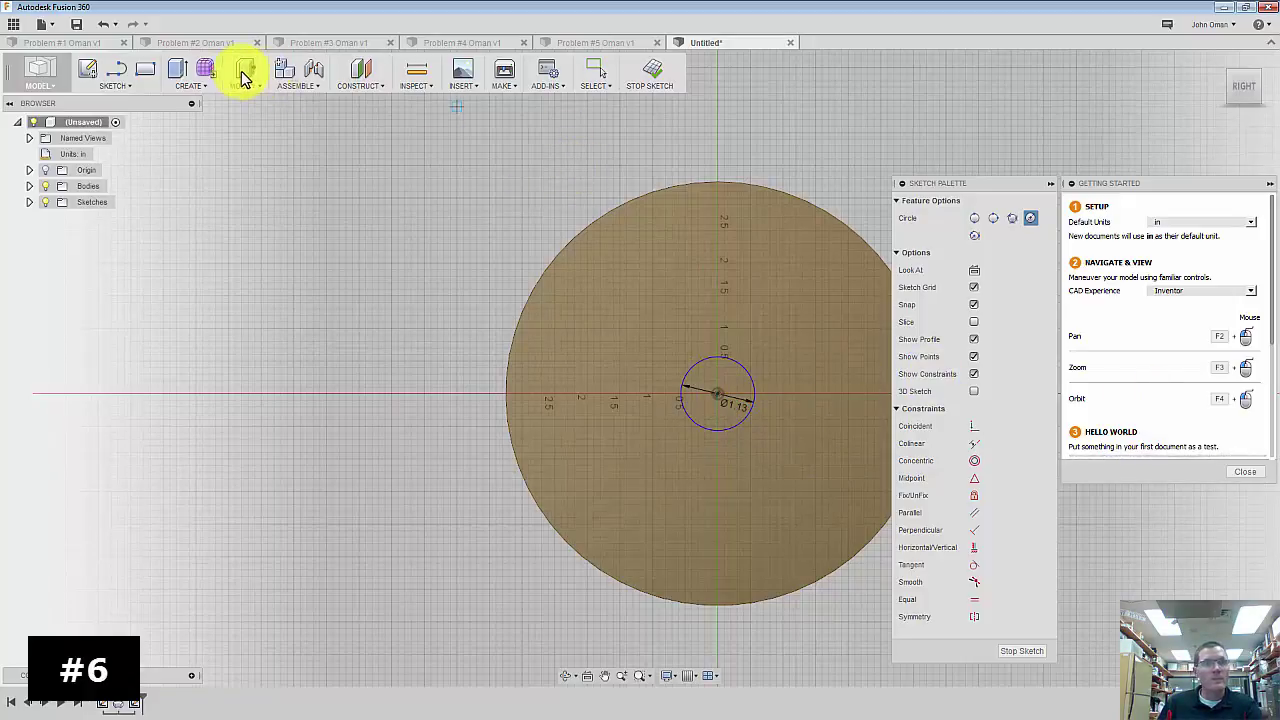
- Extrude the circle as a cut about 6.6 in into the wheel so that it passes completely through
click(178, 70)
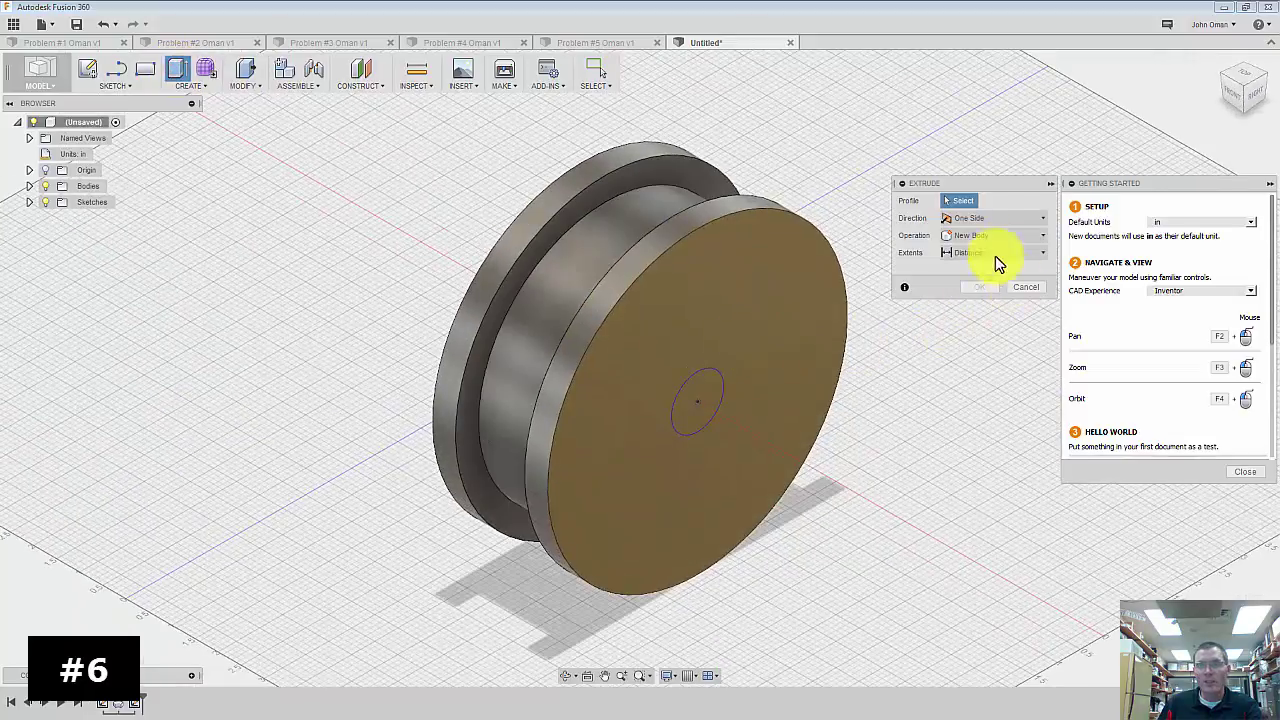
click(980, 234)
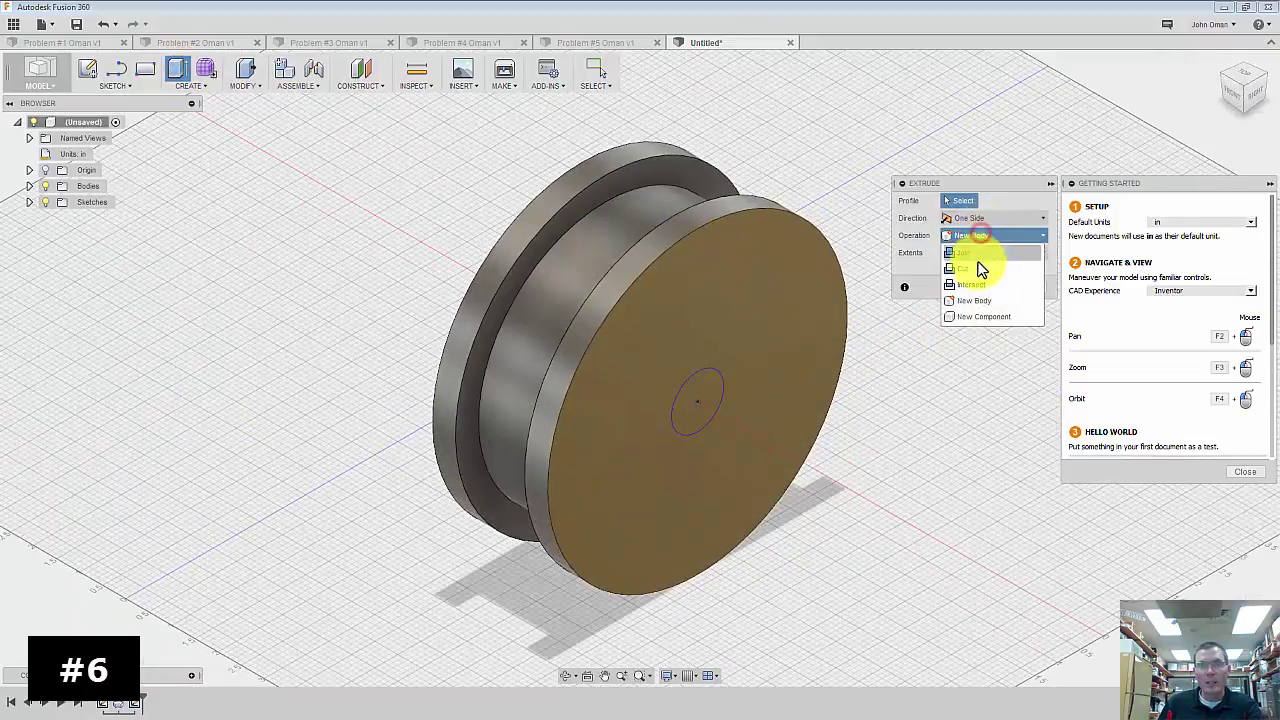
click(978, 268)
click(710, 396)
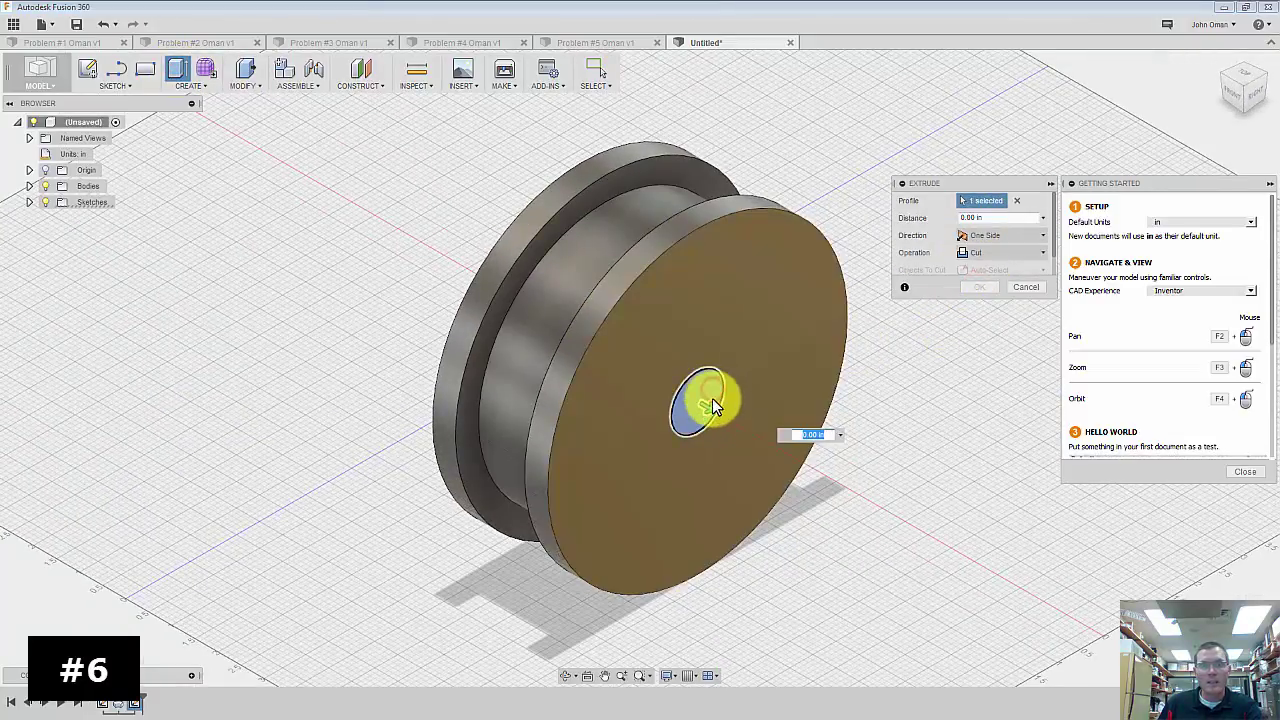
drag(712, 398, 385, 220)
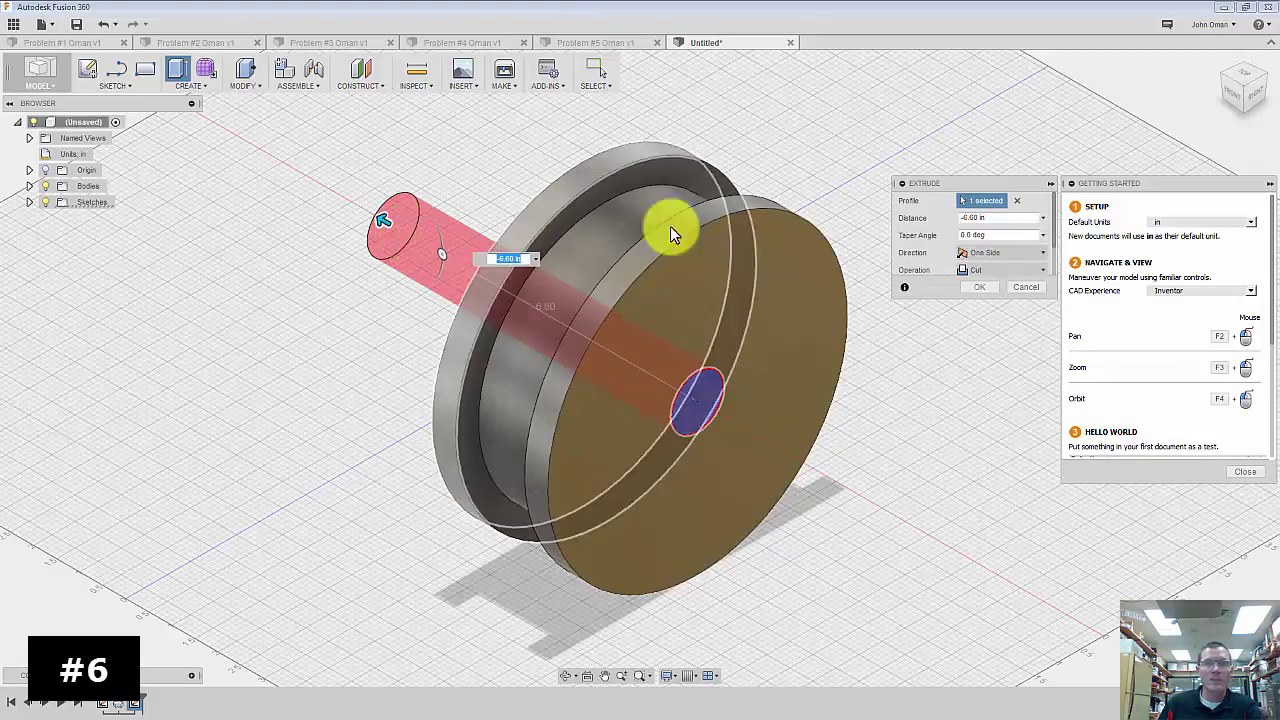
click(978, 288)
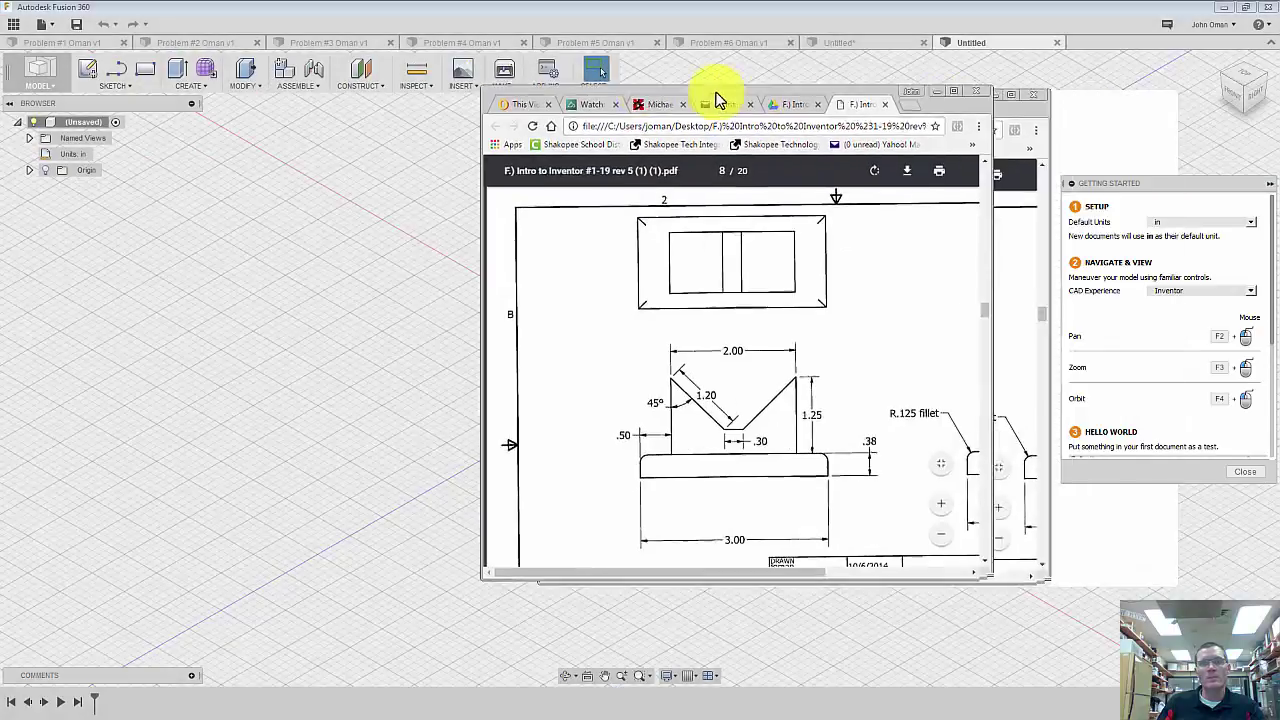
- Enlarge the drawing PDF to examine Problem #7's views and dimensions, and return to the empty Fusion 360 design
drag(720, 94, 535, 86)
drag(540, 35, 540, 2)
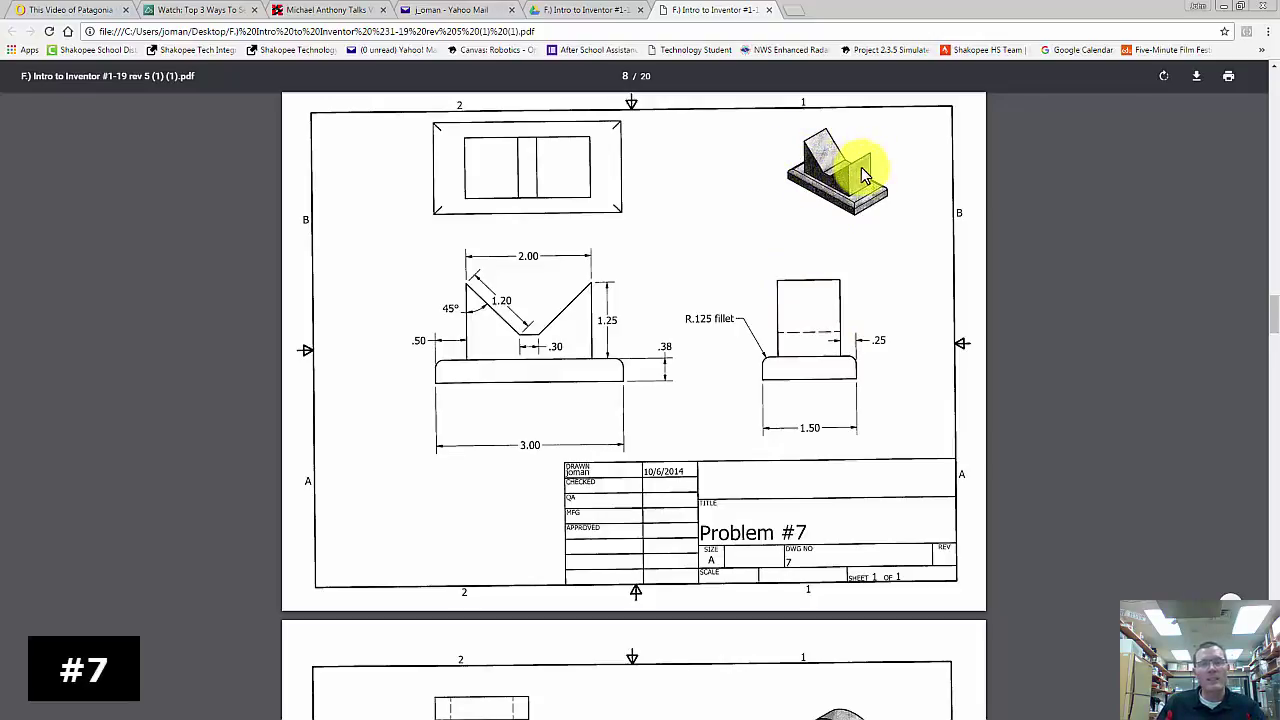
drag(870, 10, 1064, 95)
click(600, 66)
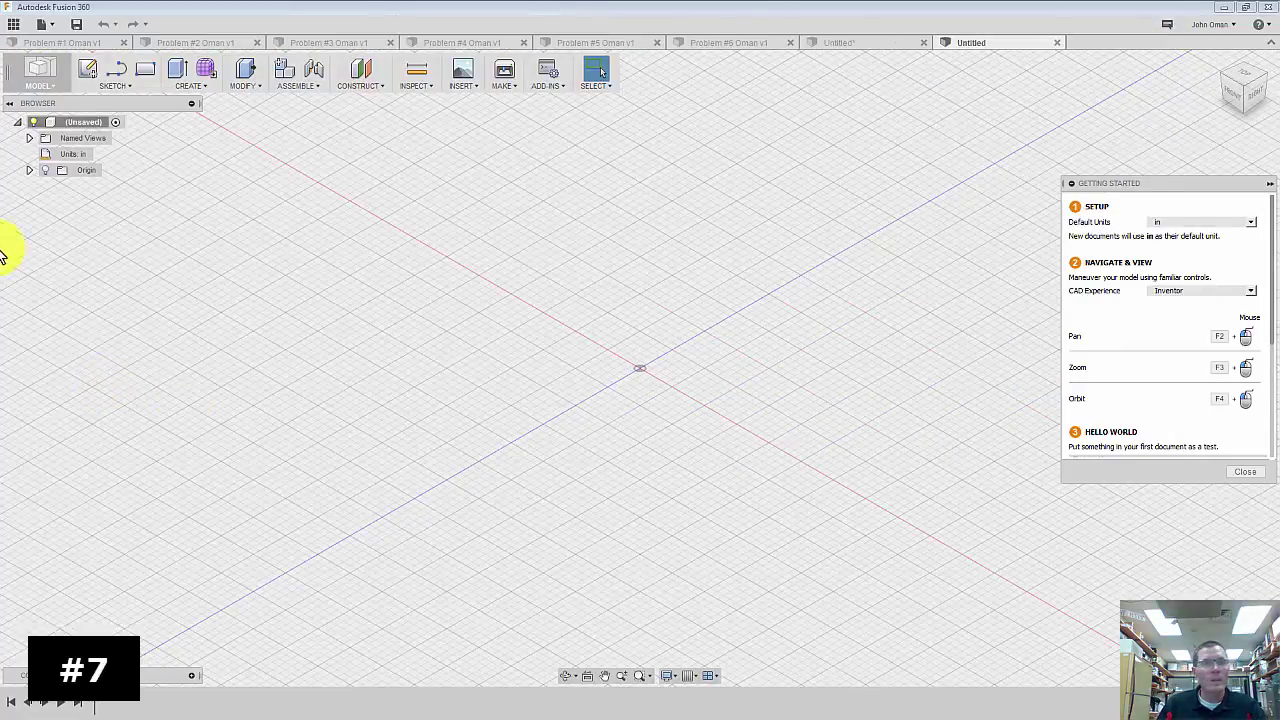
- Sketch a rectangle 3 in wide and 1.5 in high on the horizontal plane, with one corner at the origin
click(95, 72)
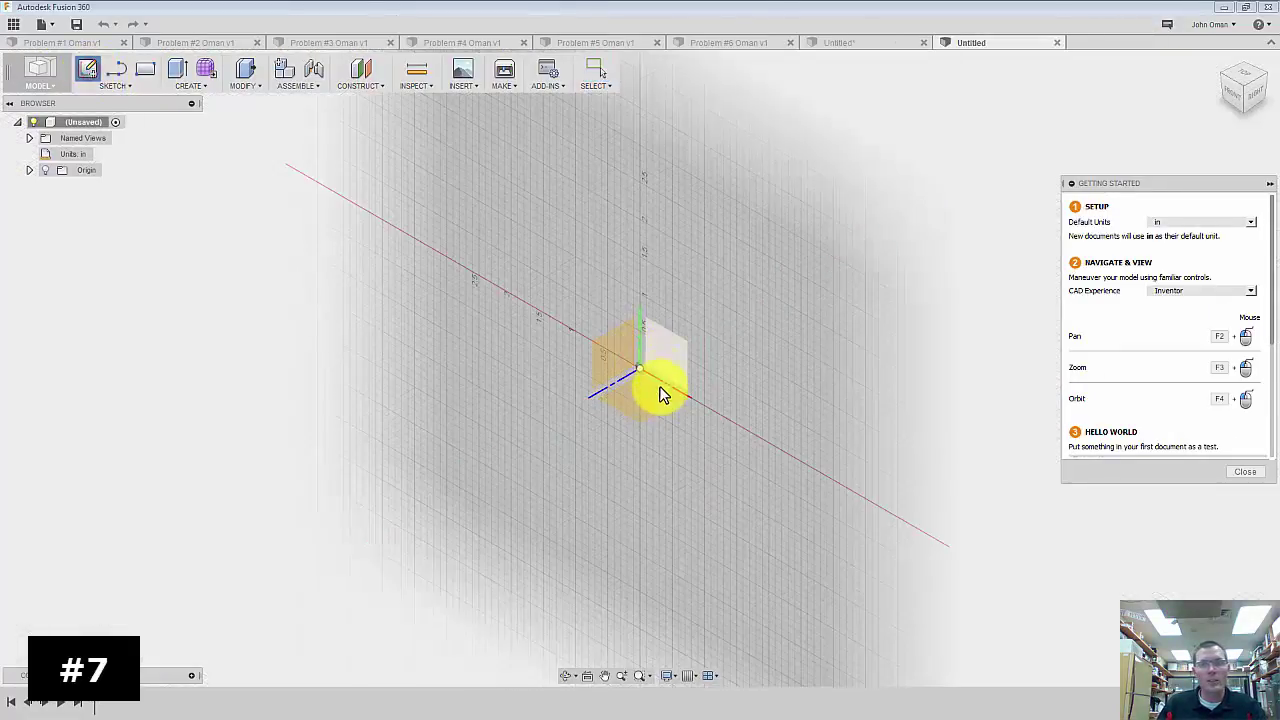
click(649, 399)
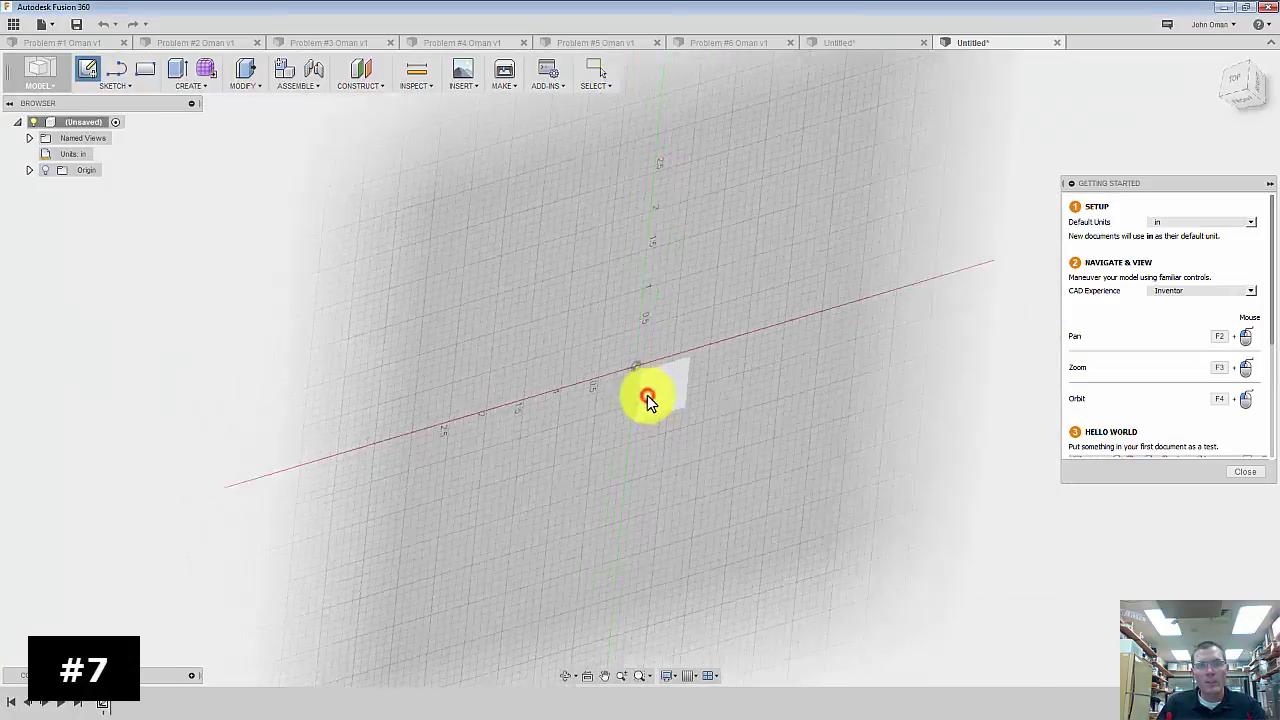
click(147, 72)
click(602, 342)
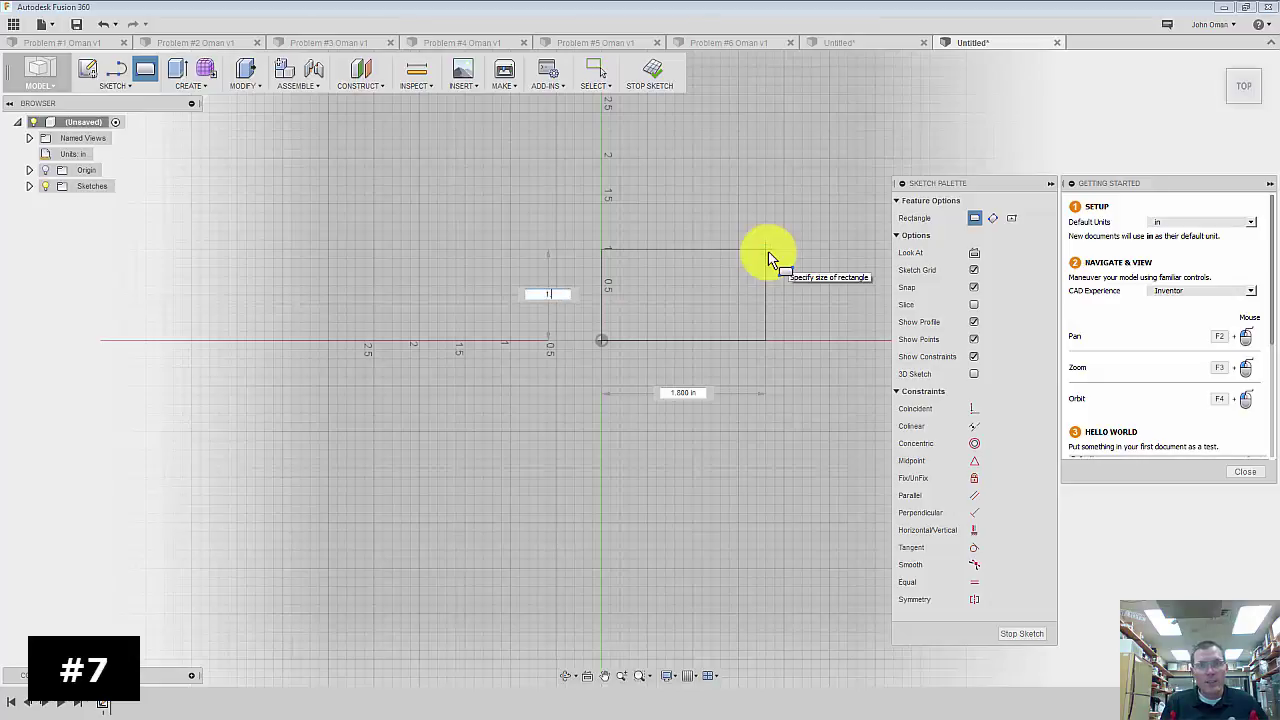
text(1.5)
key(Tab)
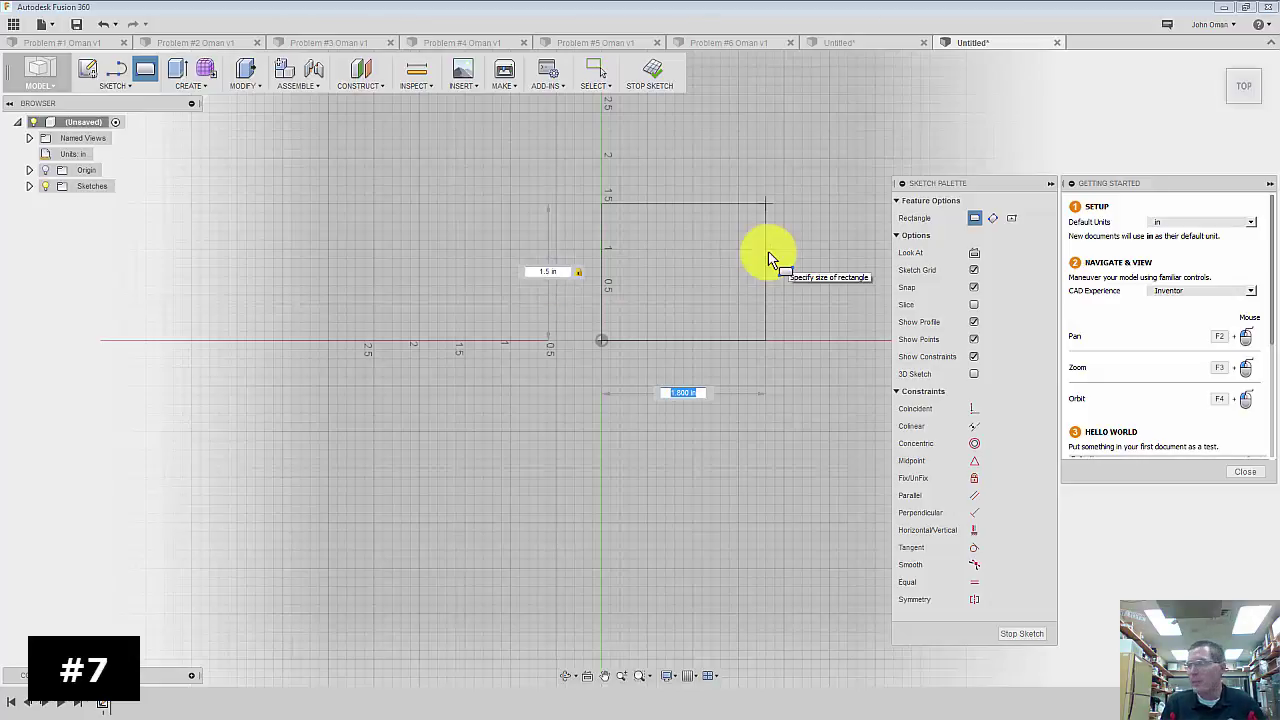
text(3)
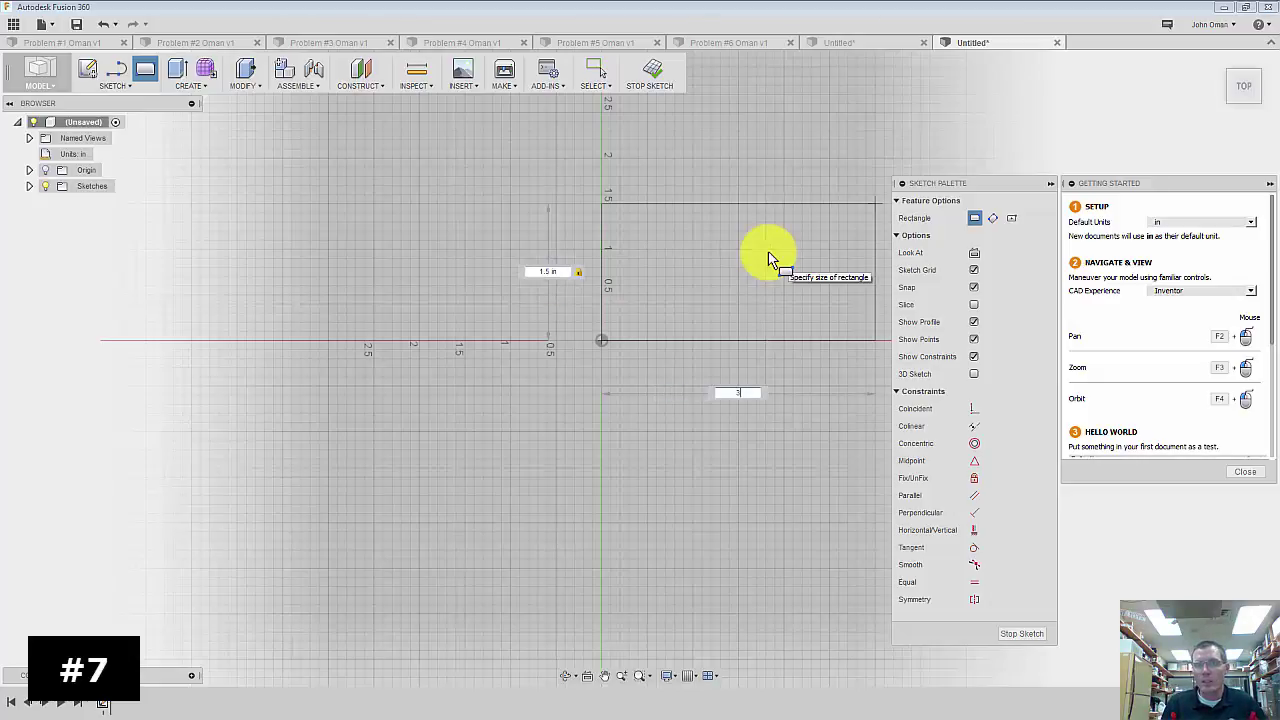
key(Return)
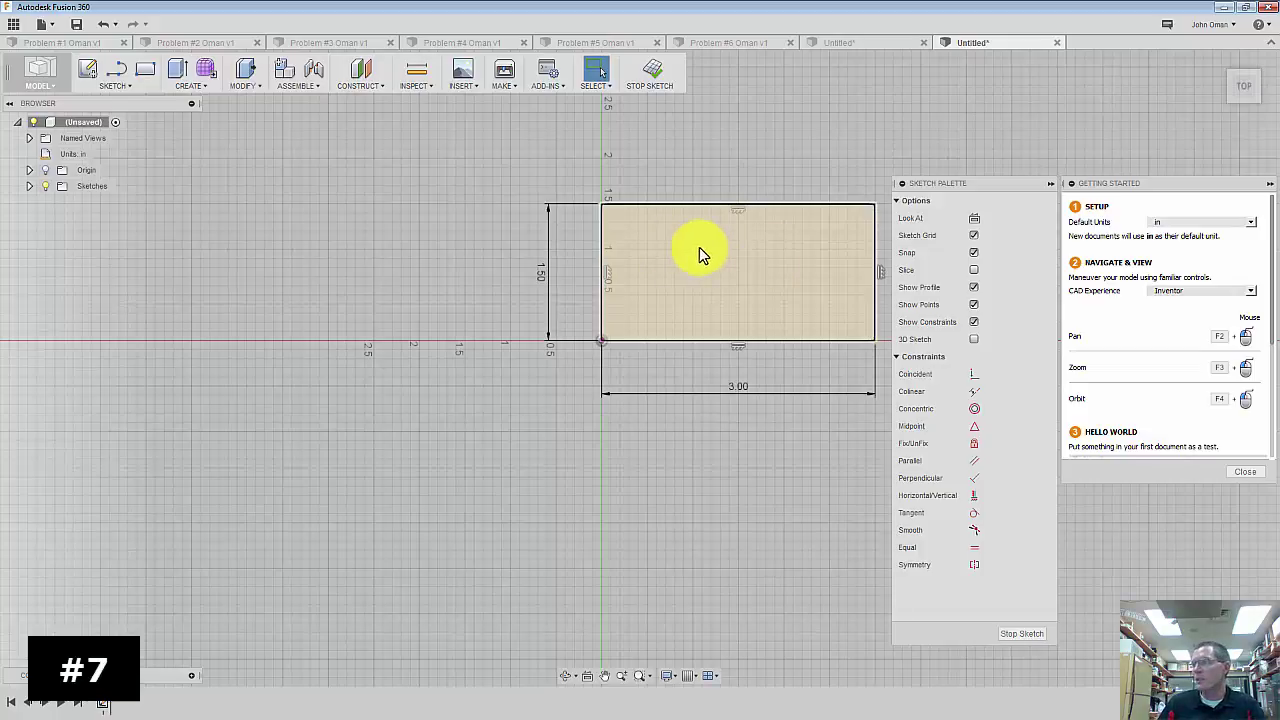
- Extrude the rectangle 0.38 in upward as a new body to form the base plate
scroll(490, 258, down, 2)
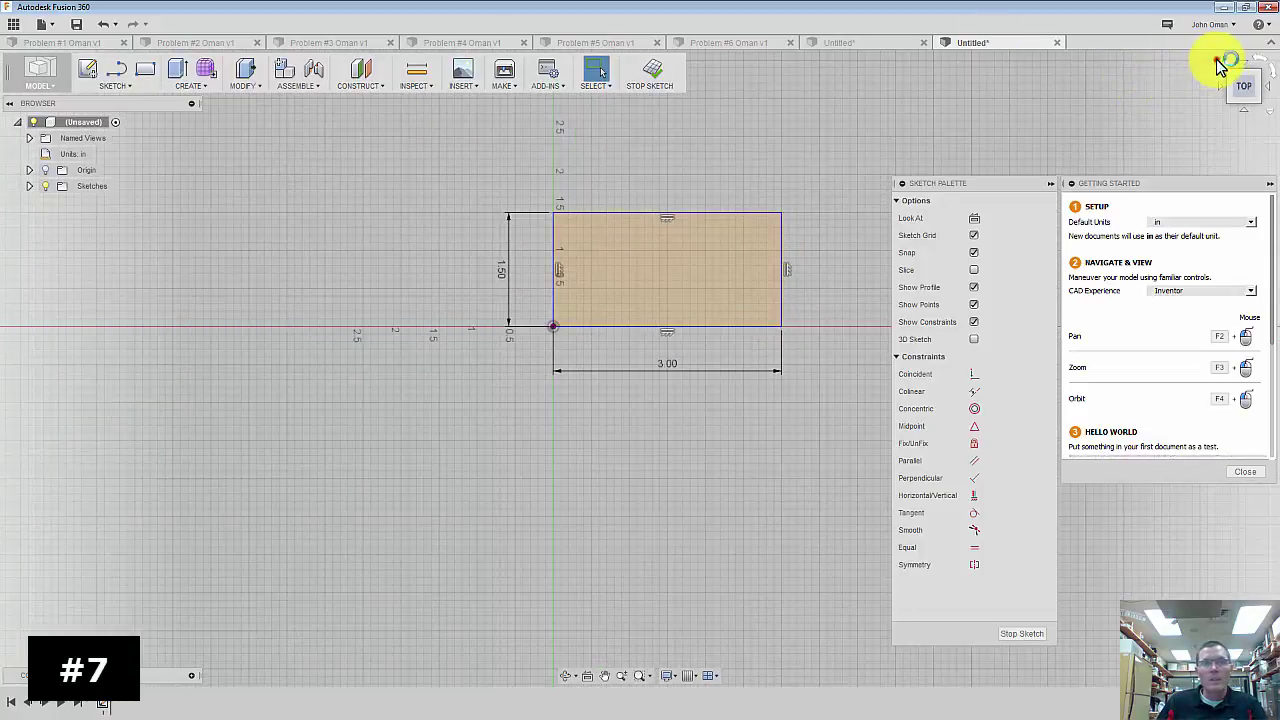
click(1216, 60)
click(183, 70)
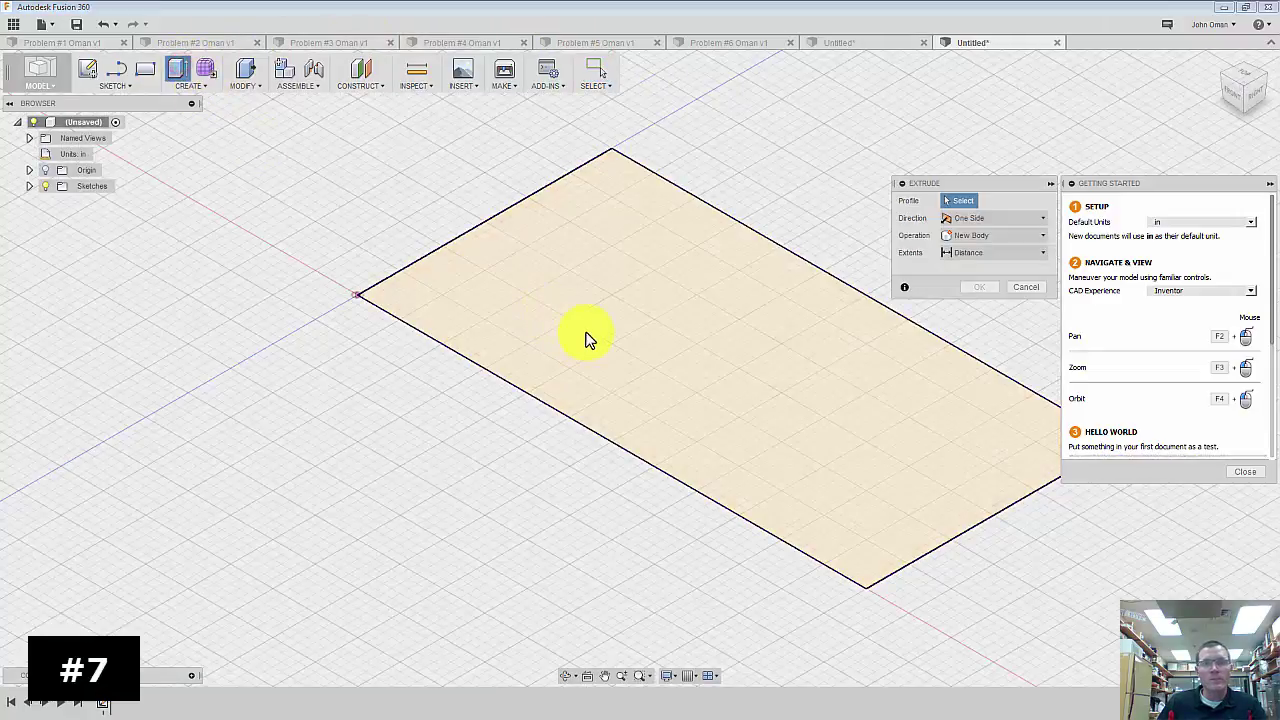
click(596, 302)
drag(743, 357, 761, 296)
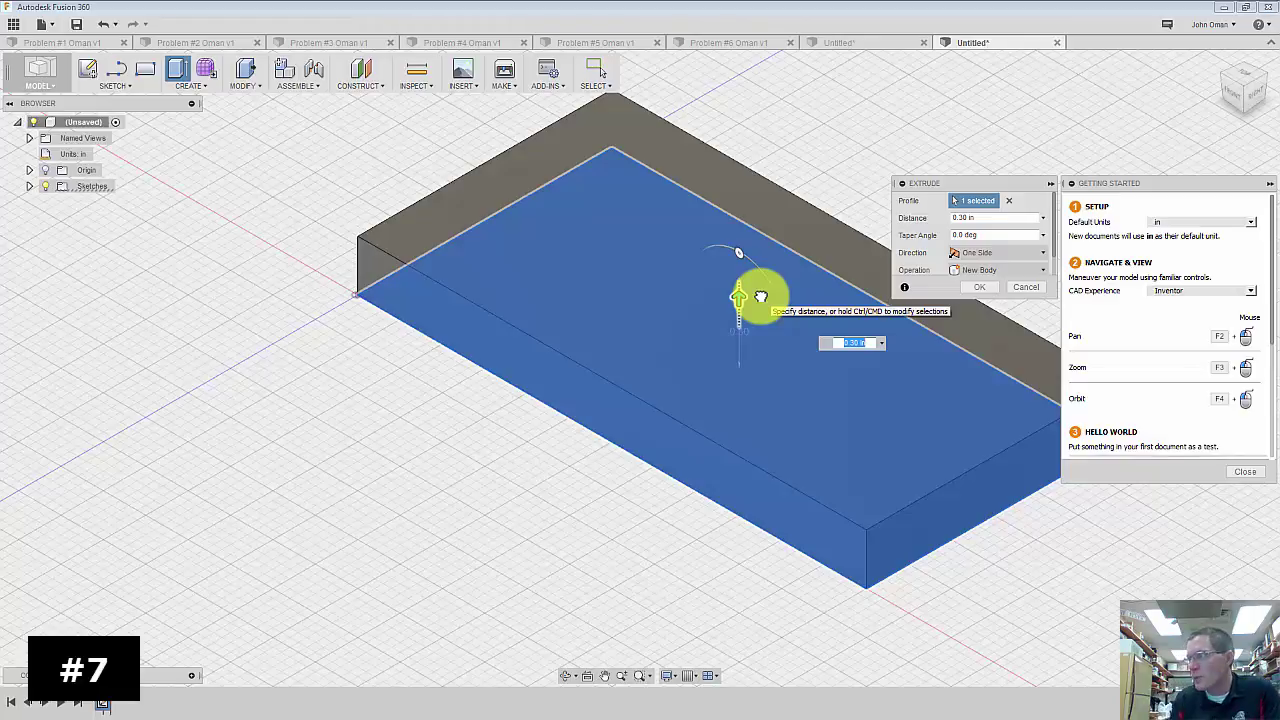
key(BackSpace)
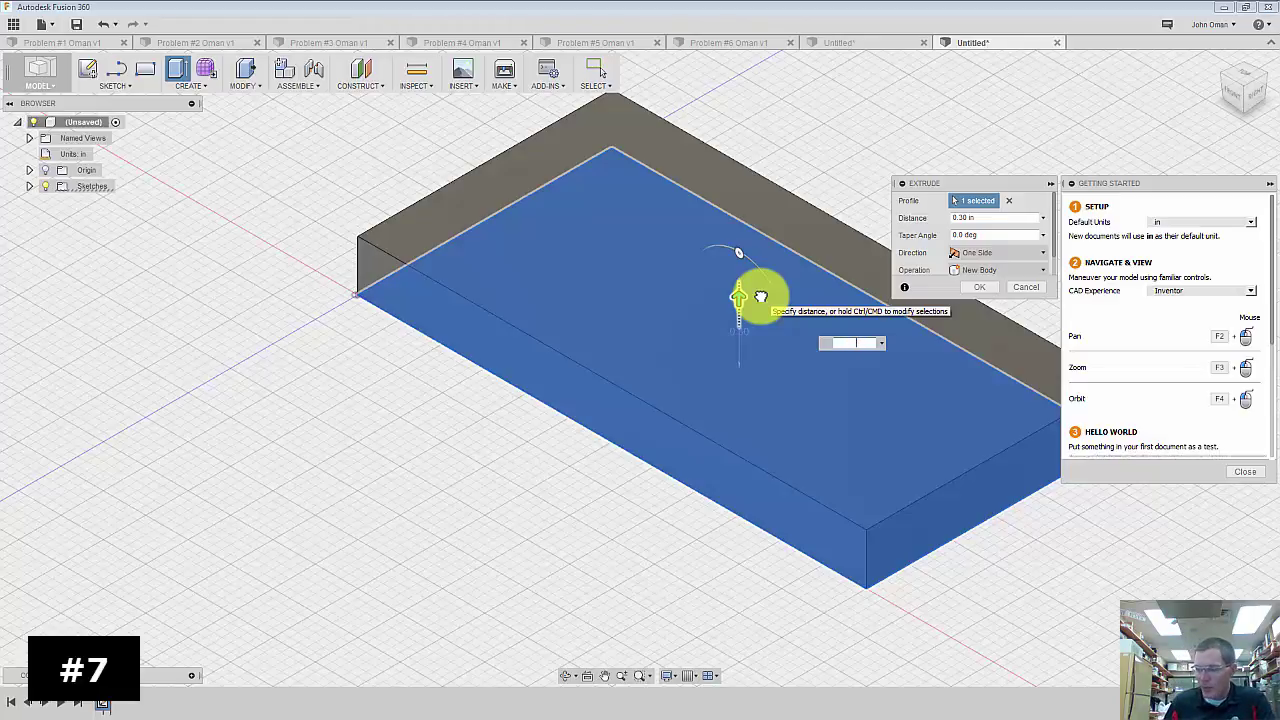
text(38)
key(Return)
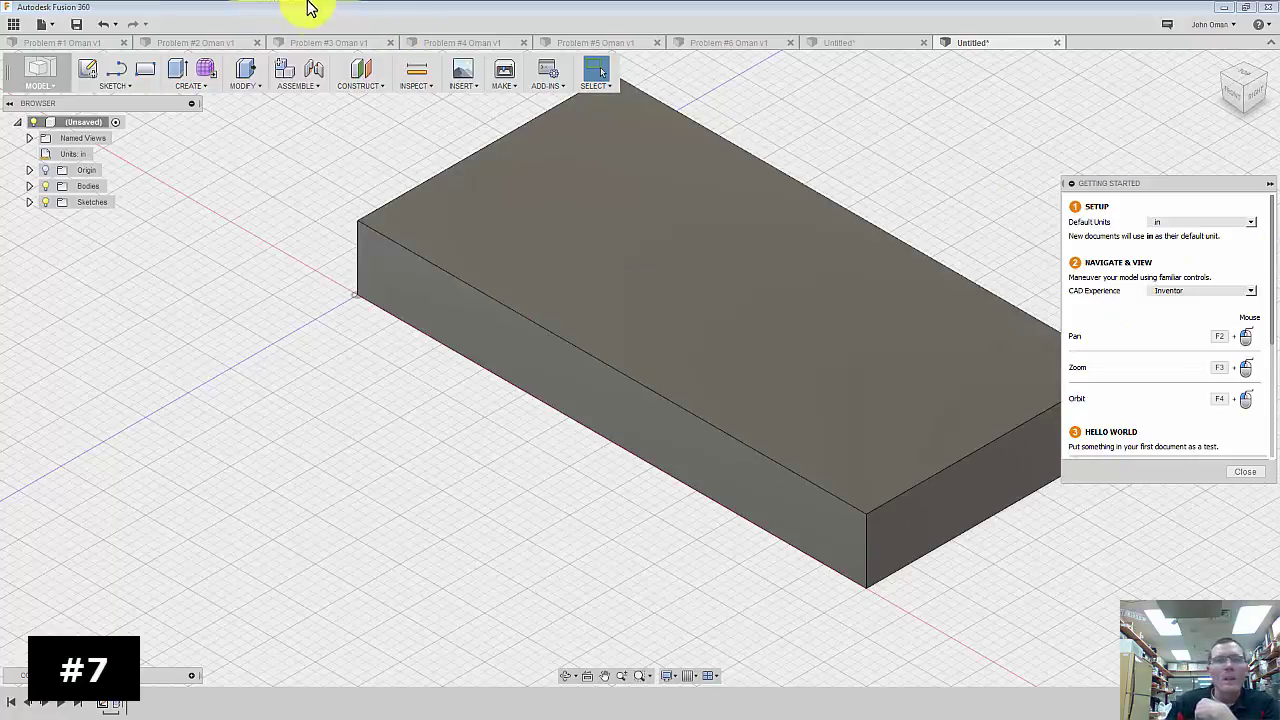
- Fillet the four top edges of the base plate with a 0.125 in constant radius
click(260, 90)
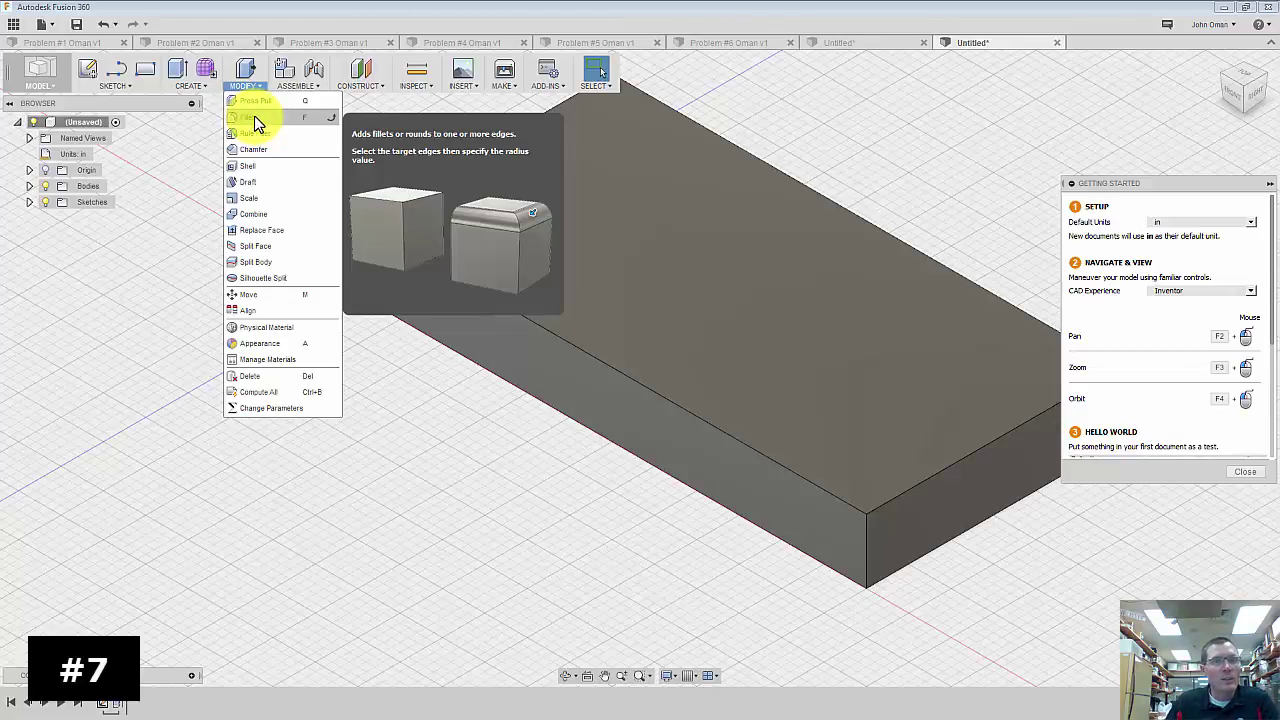
click(256, 119)
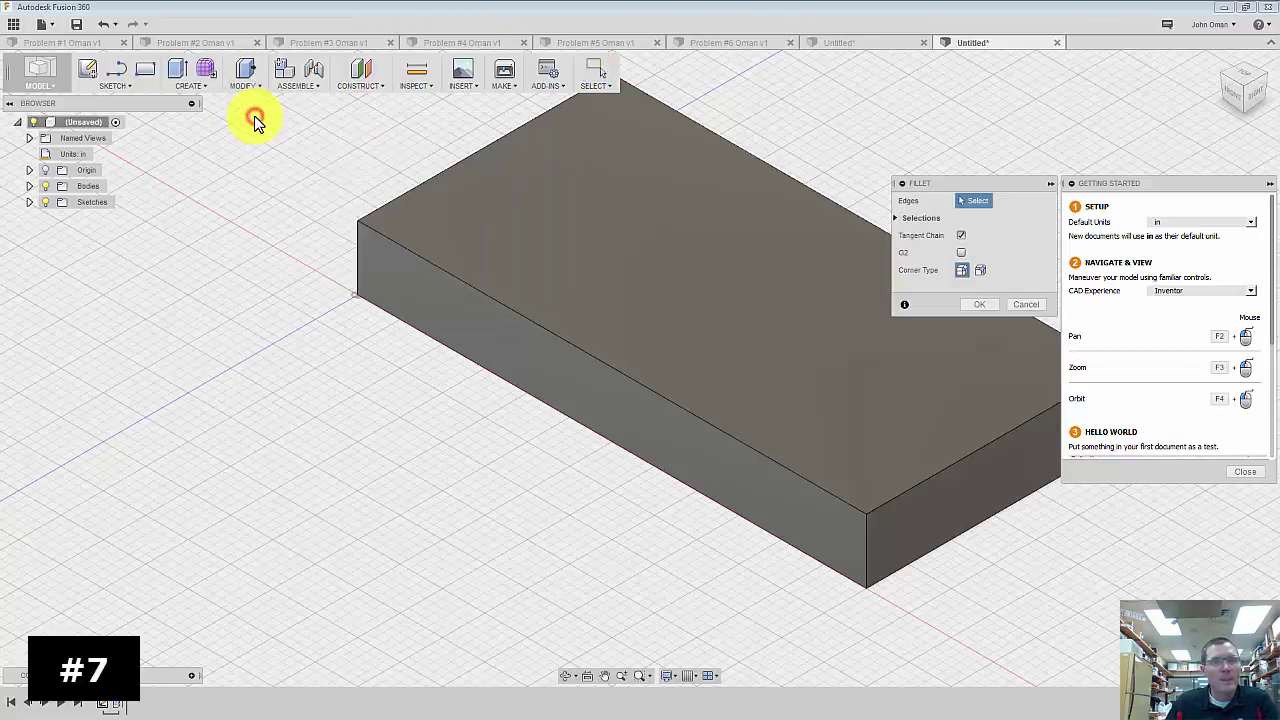
click(511, 316)
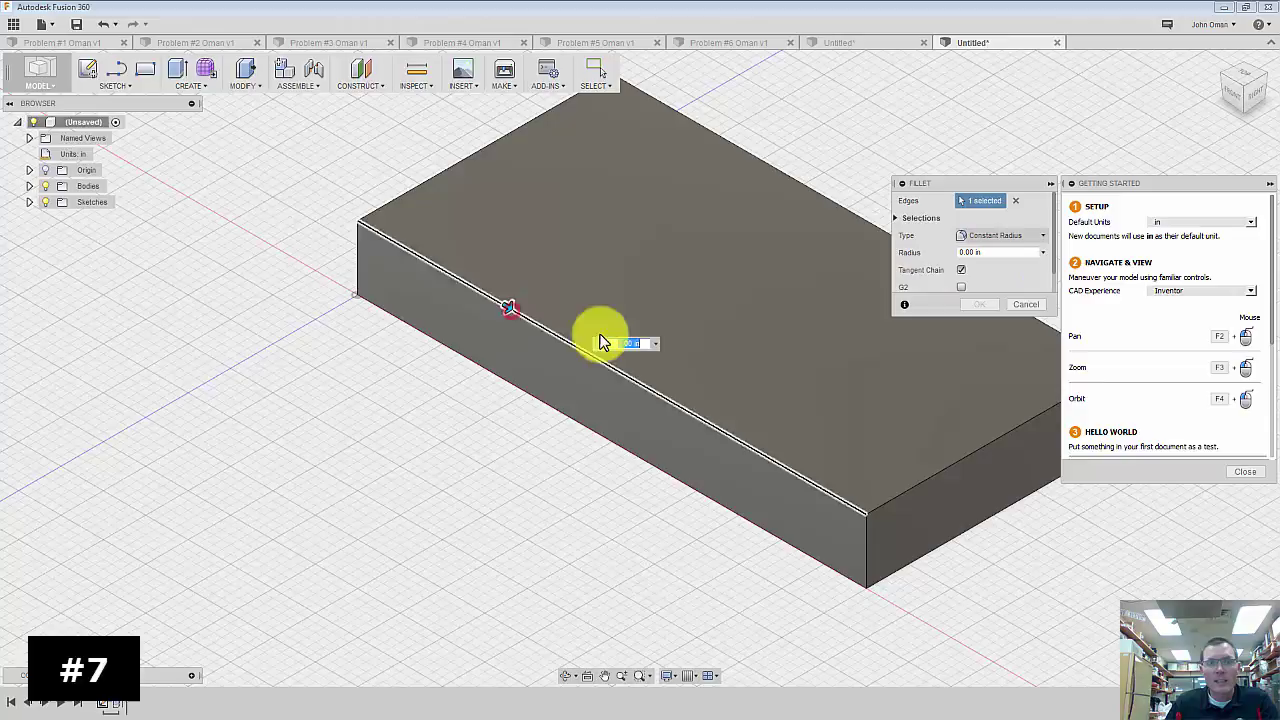
click(960, 459)
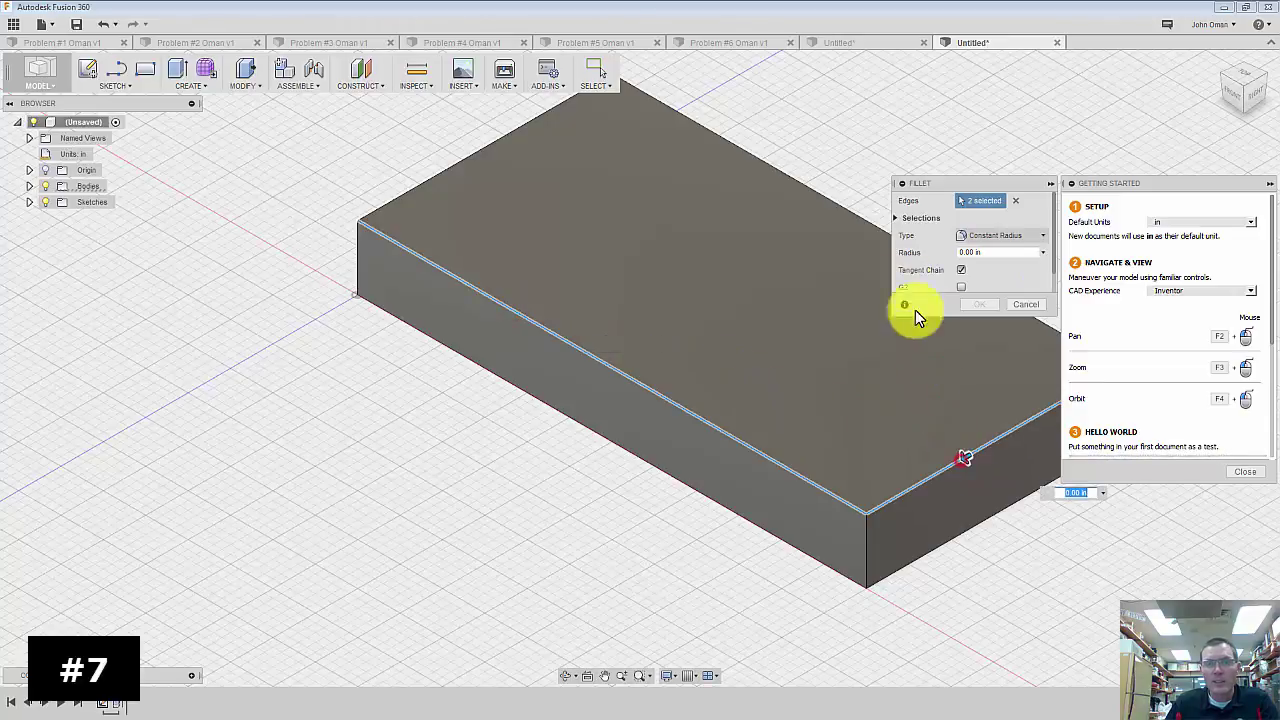
click(866, 218)
click(483, 147)
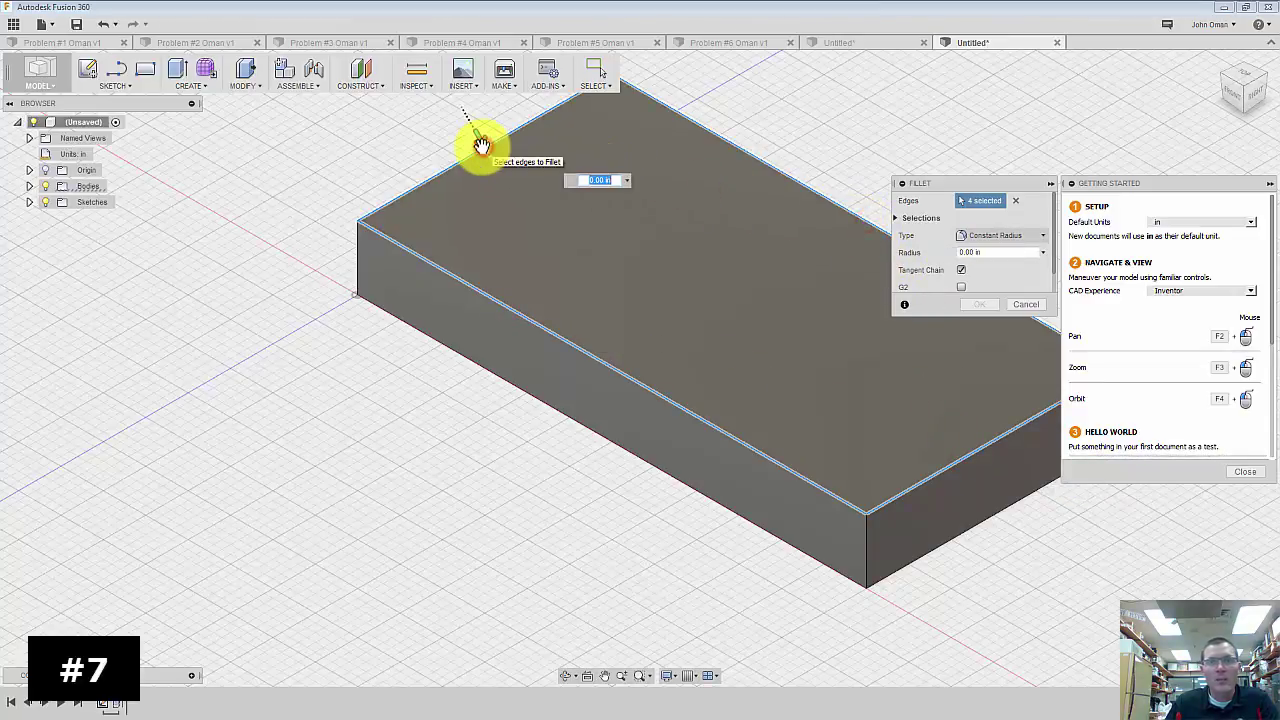
key(BackSpace)
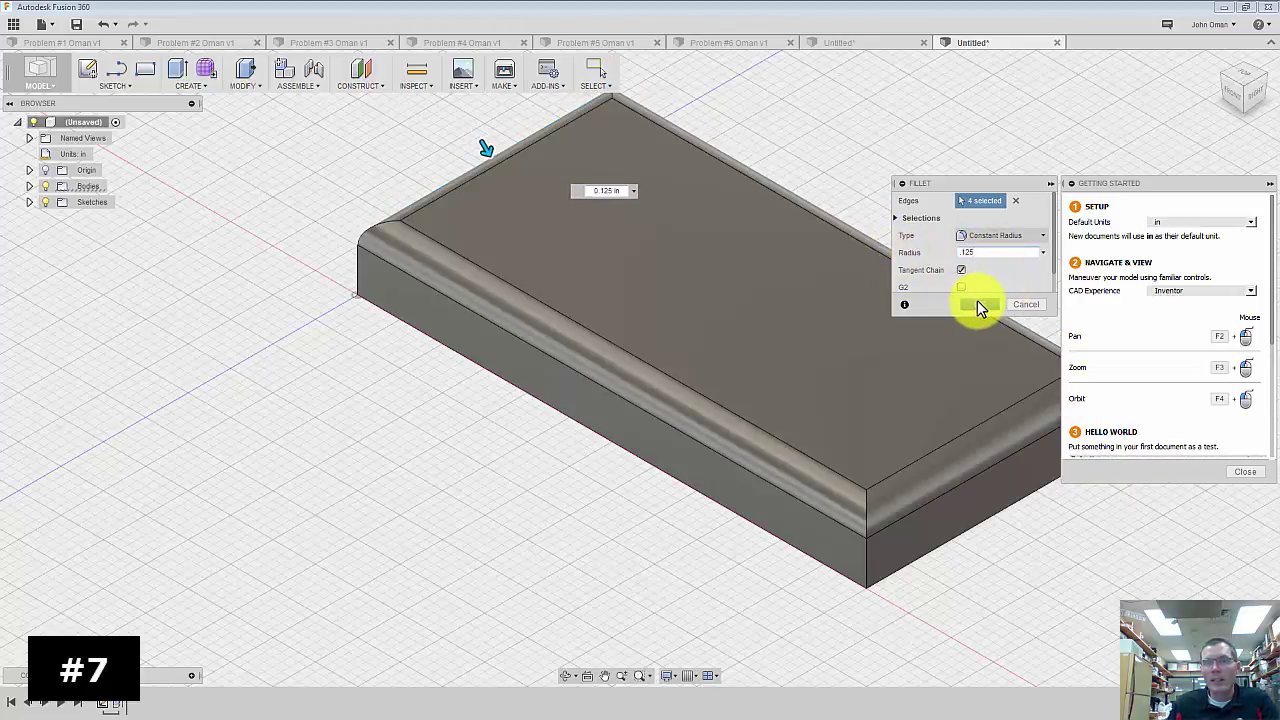
click(978, 305)
scroll(543, 418, down, 3)
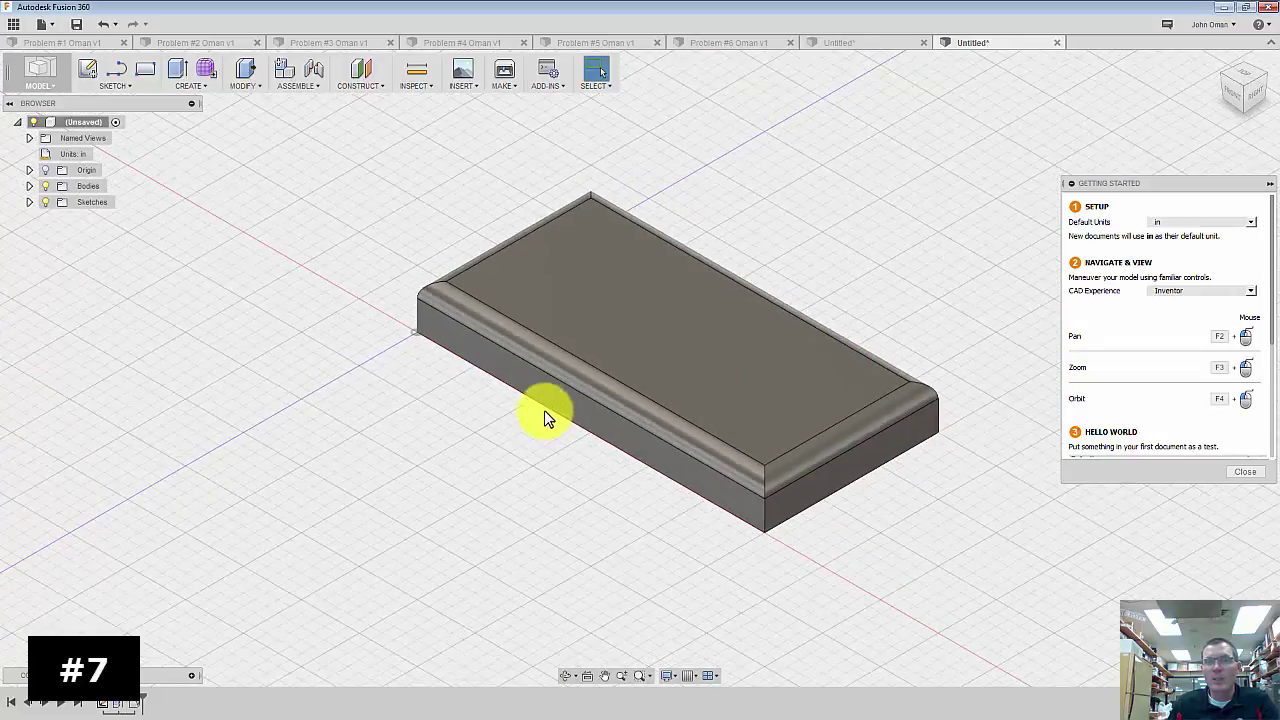
scroll(762, 324, up, 3)
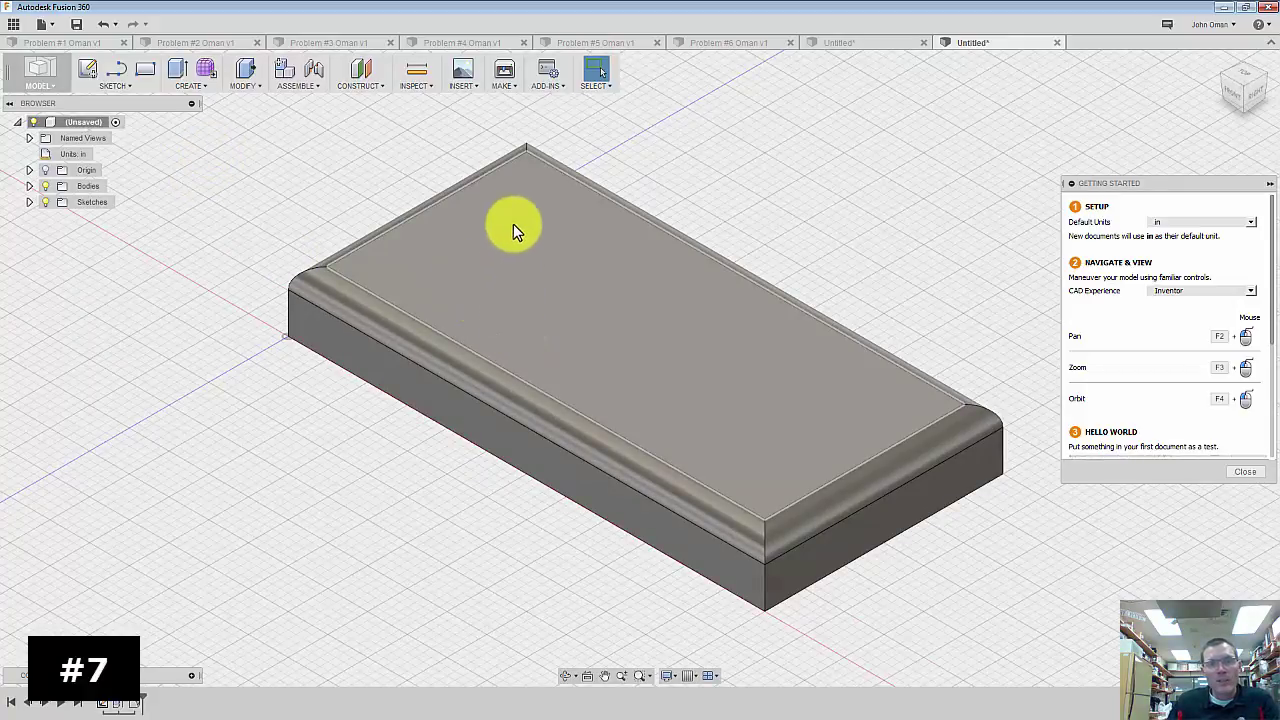
- Switch to the drawing PDF, examine the V-notched block's dimensions in Problem #7's front and side views, and return to Fusion 360
click(655, 405)
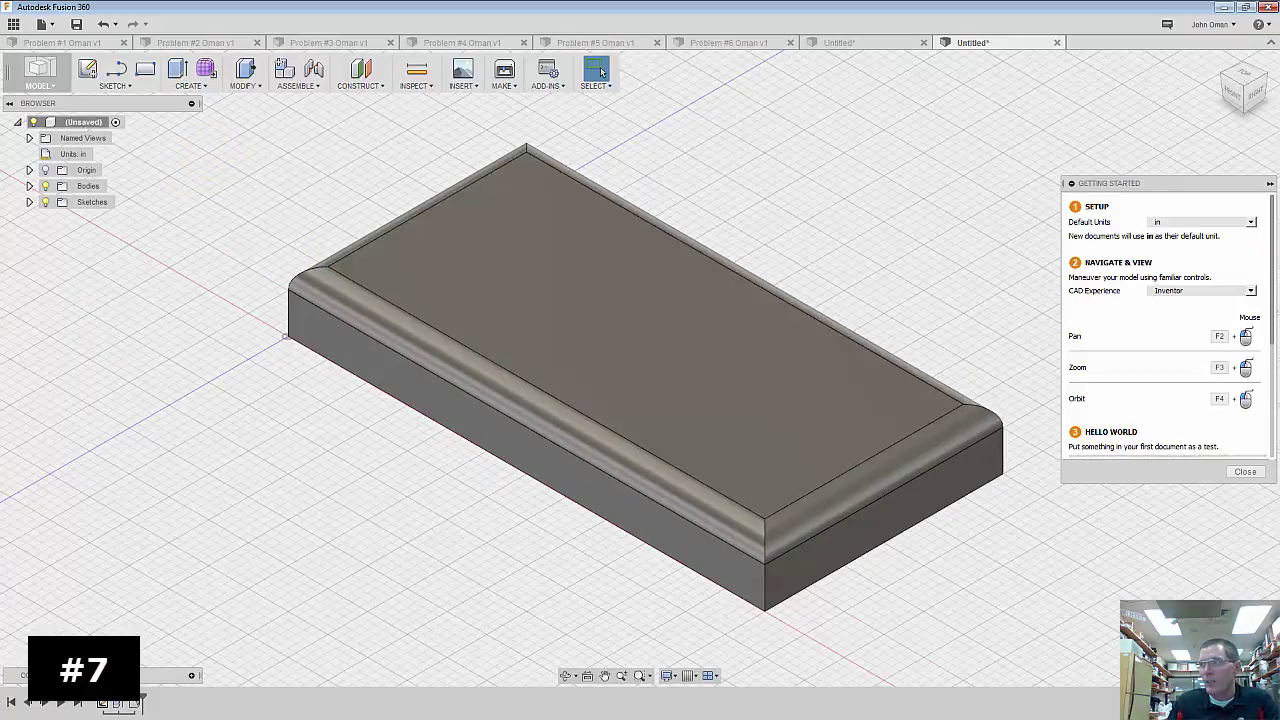
key(alt+Tab)
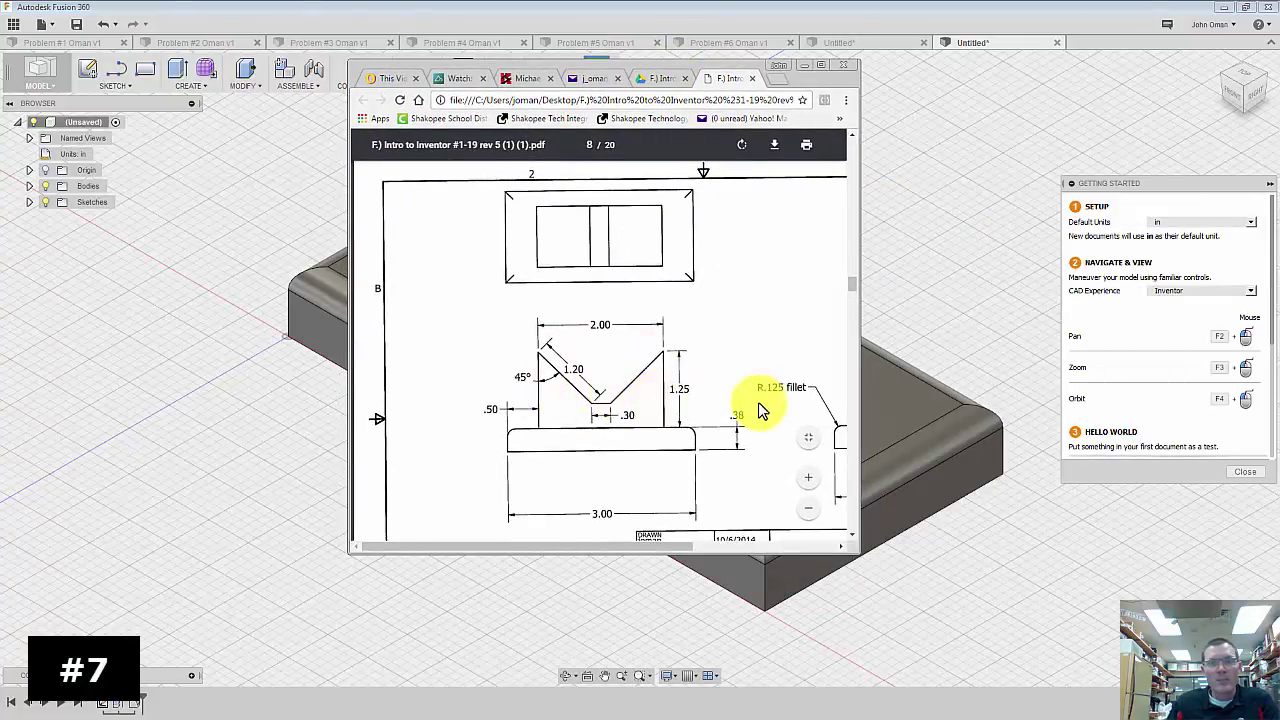
scroll(777, 320, right, 3)
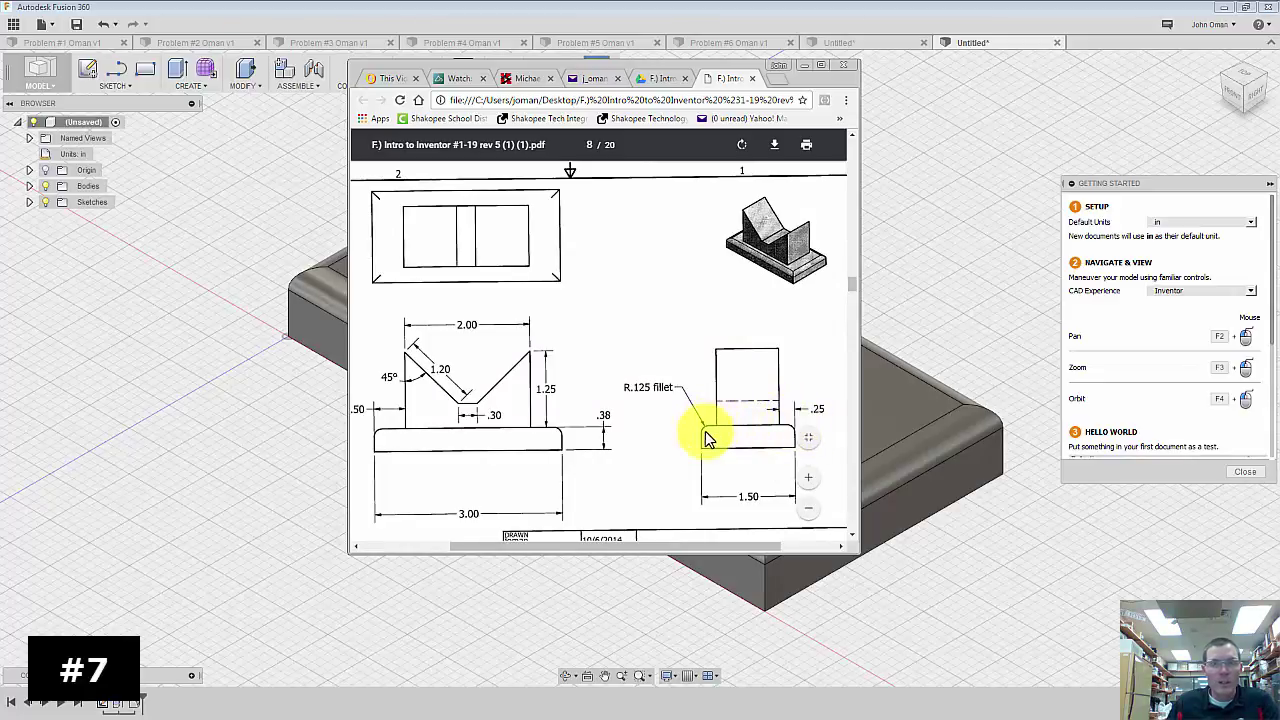
click(821, 77)
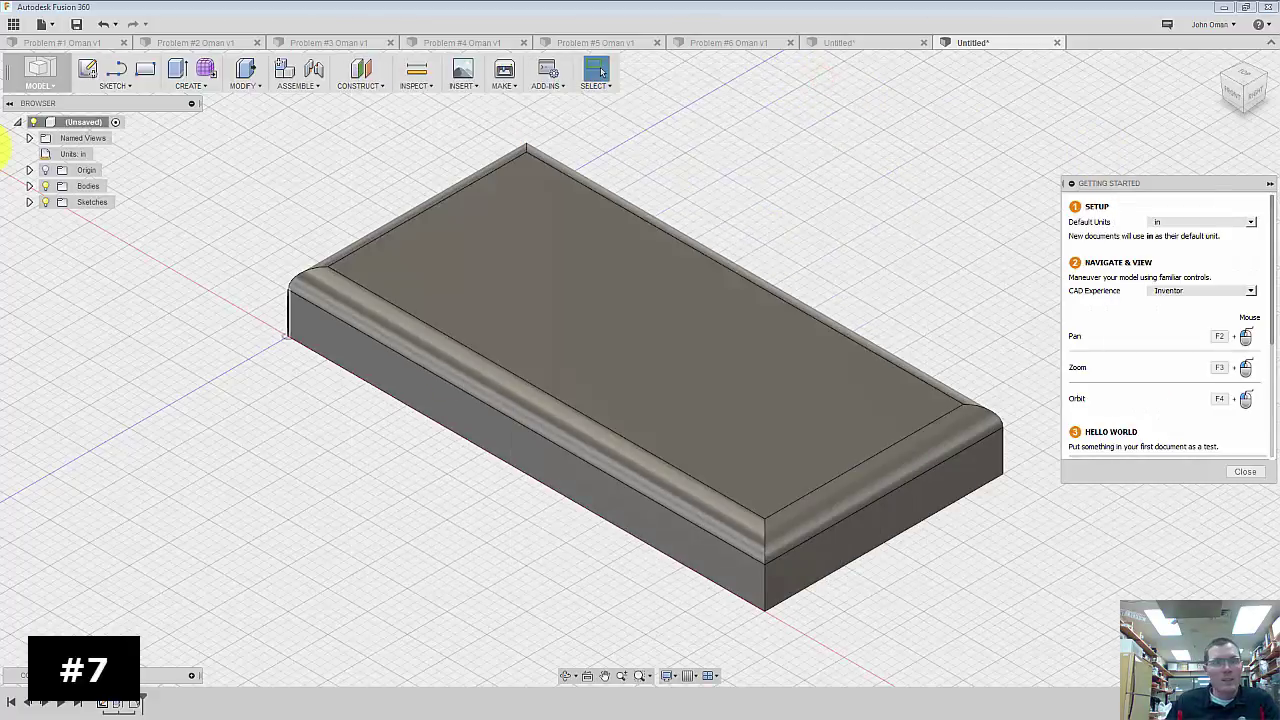
- Create a construction plane offset -0.25 in from the base plate's long front side face
click(381, 88)
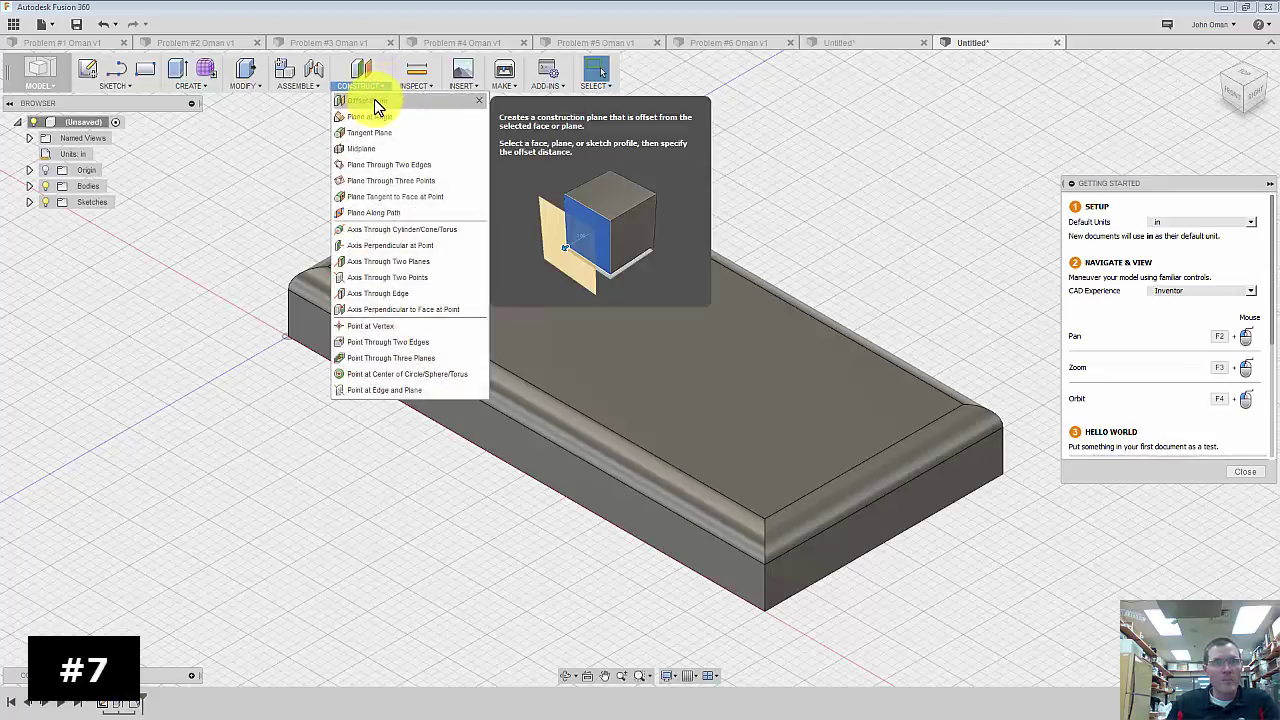
click(376, 102)
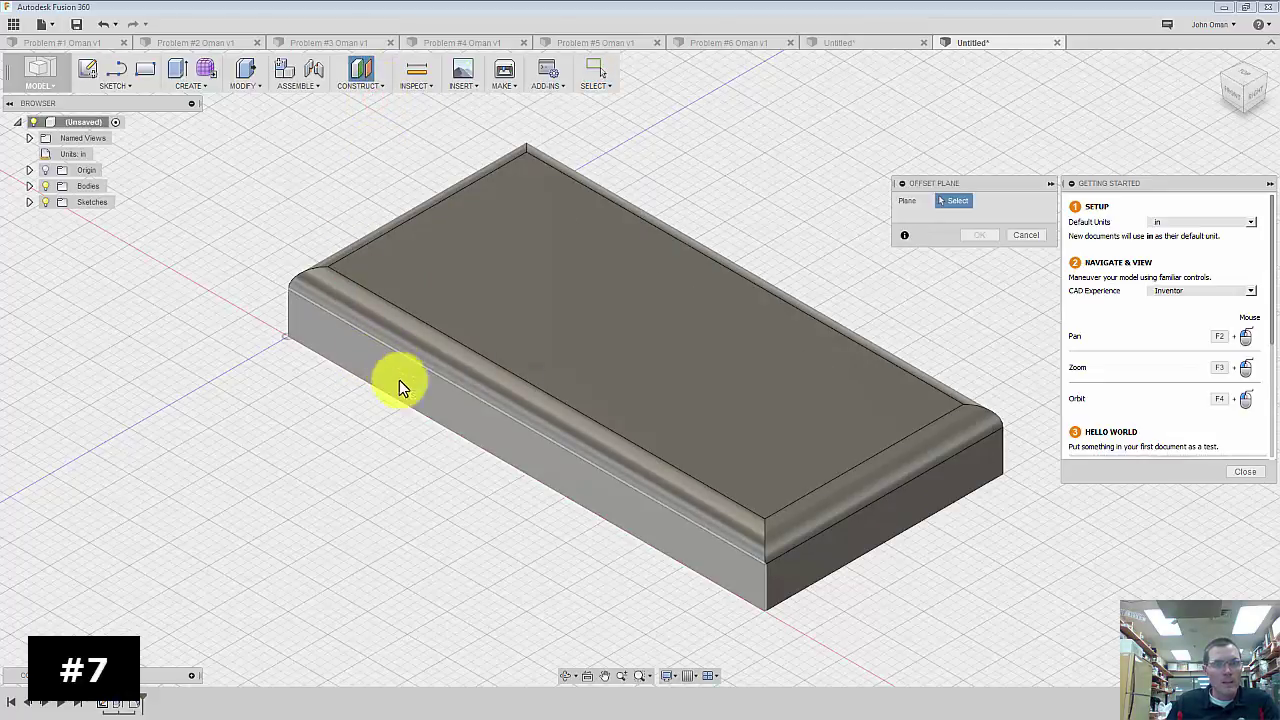
click(418, 393)
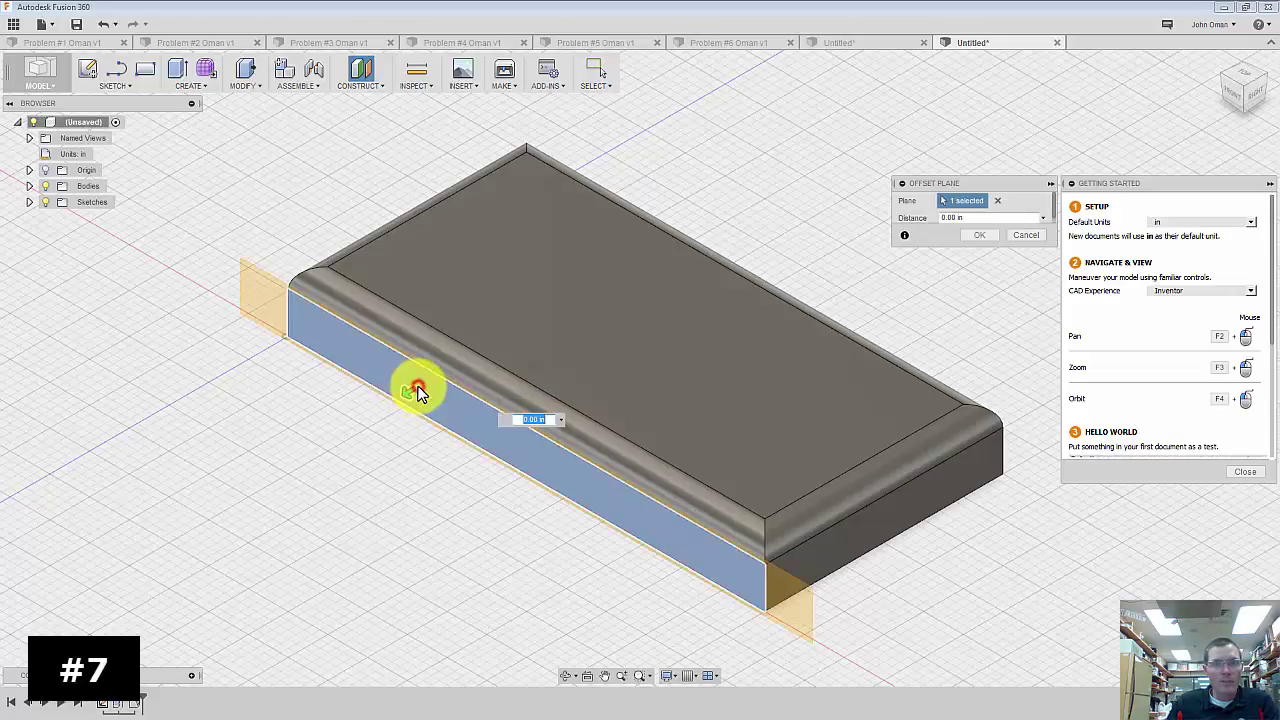
click(968, 217)
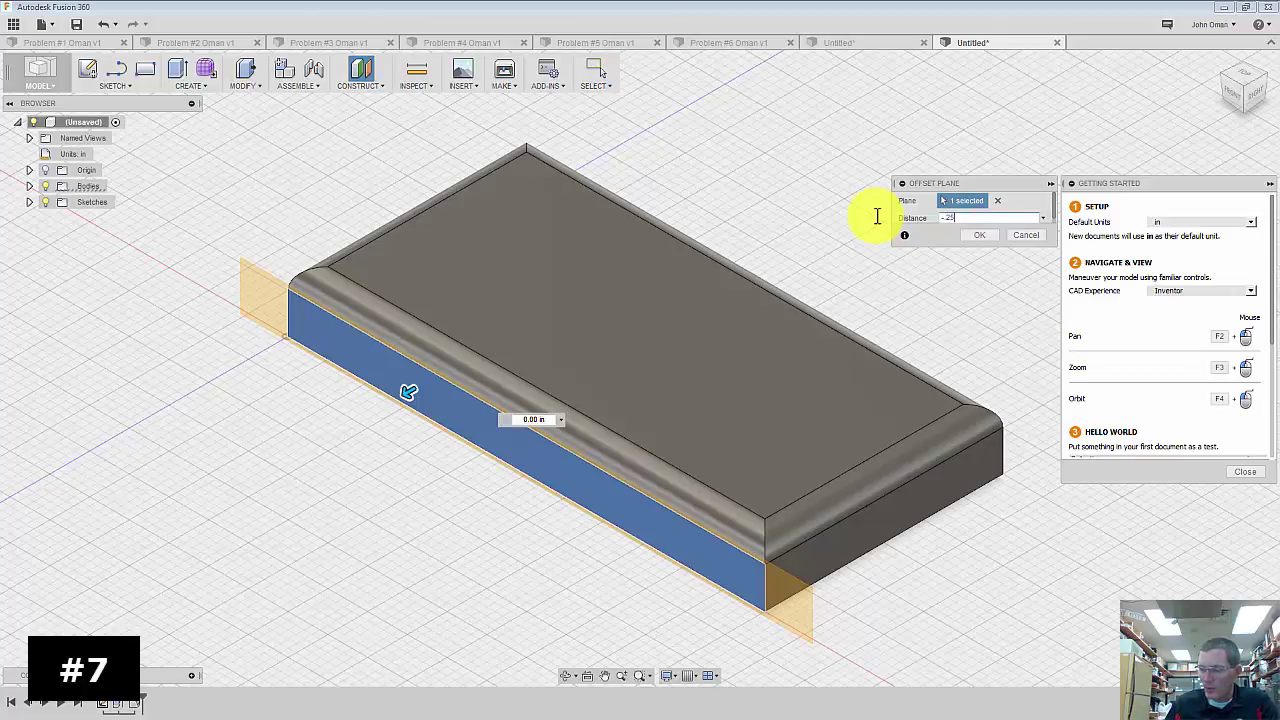
- Create a construction plane offset -0.25 in from the base's long front face and start a sketch on it
key(Return)
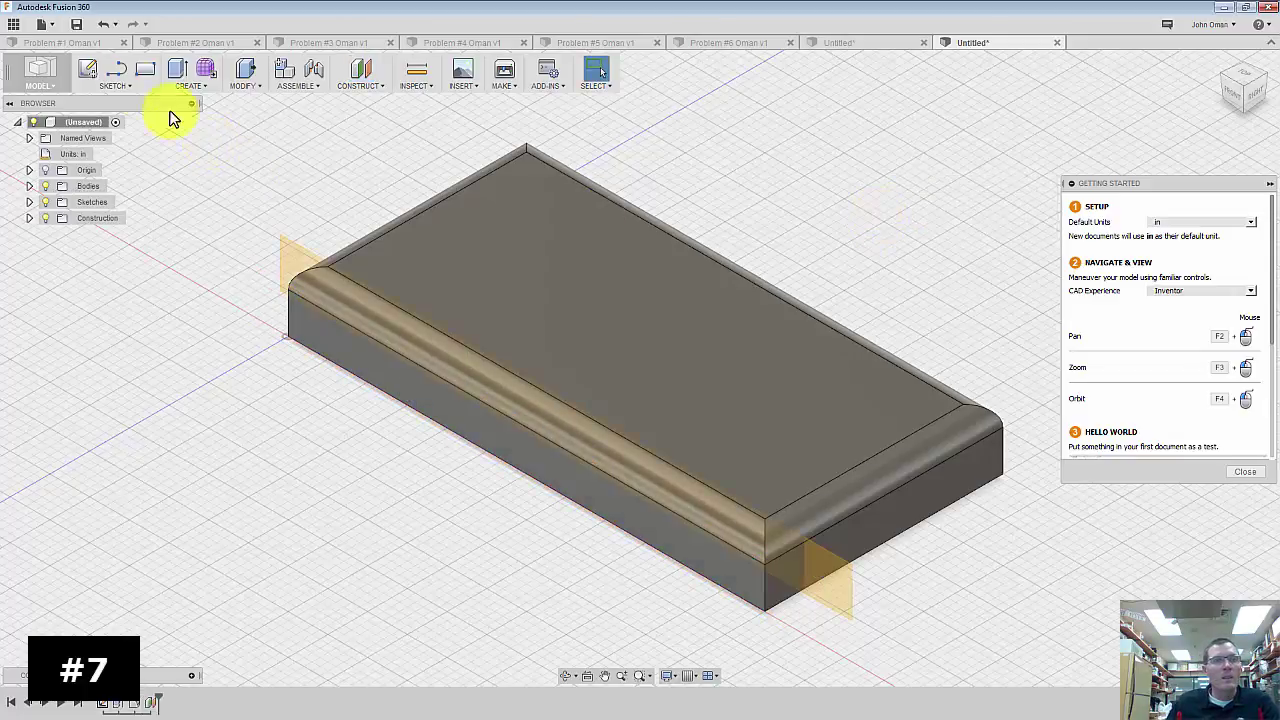
click(87, 70)
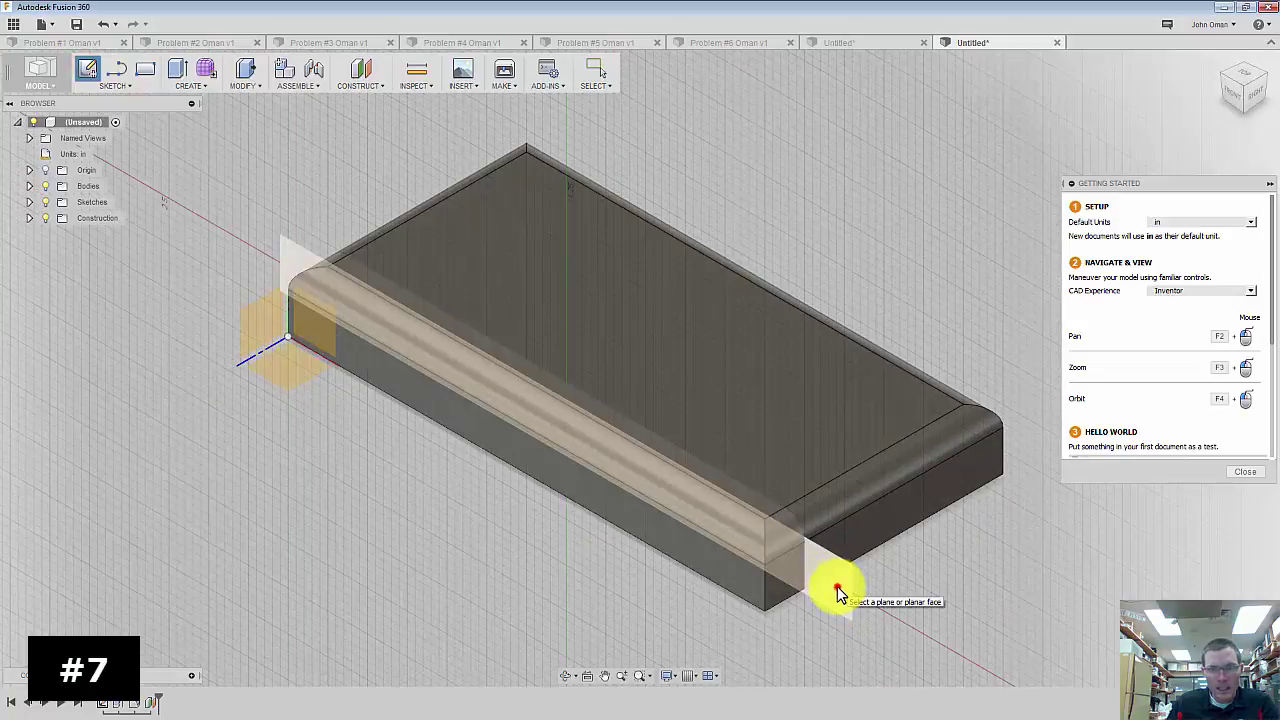
click(838, 592)
scroll(862, 496, down, 3)
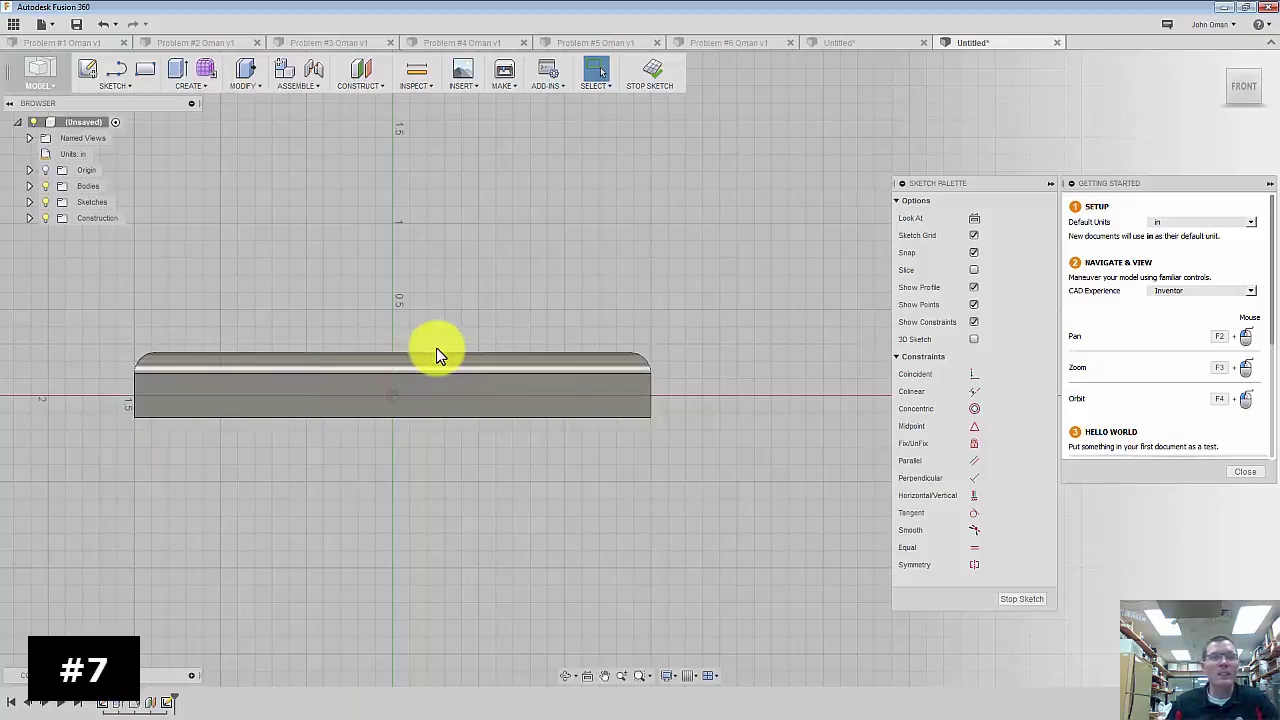
- Draw a 1.25 in vertical line upward from the base's top edge, near its left end
click(124, 68)
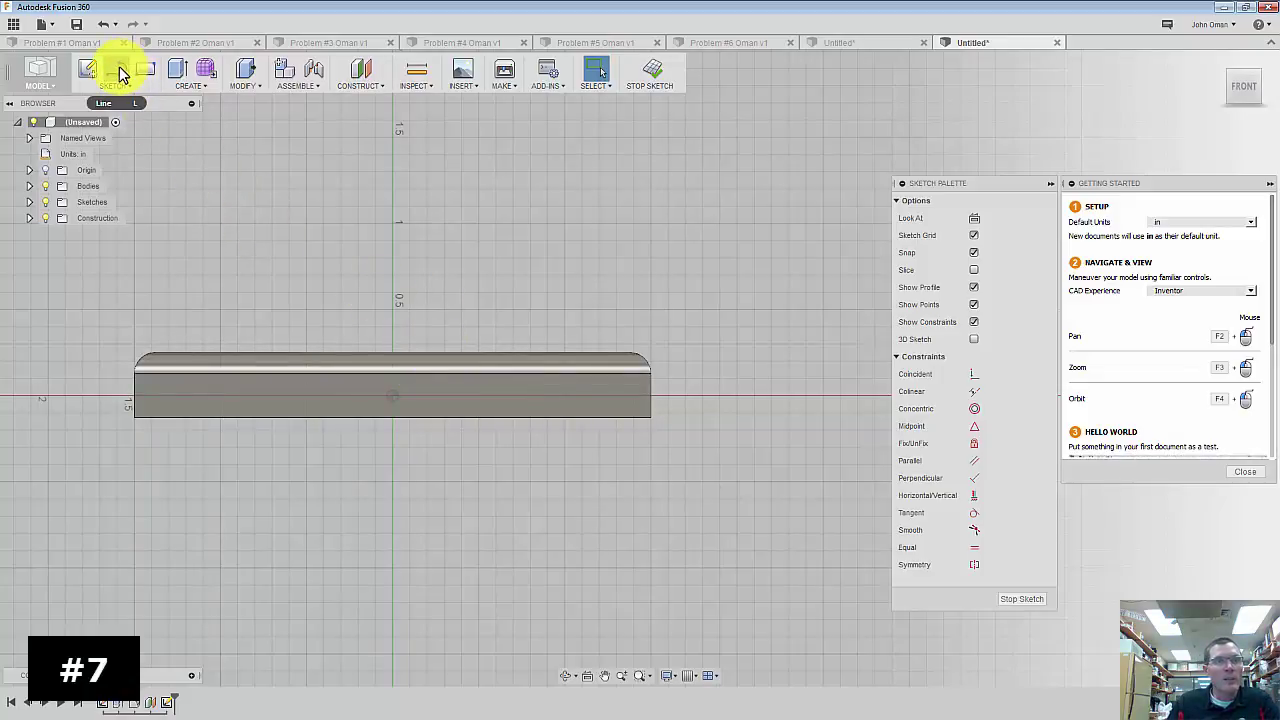
click(215, 351)
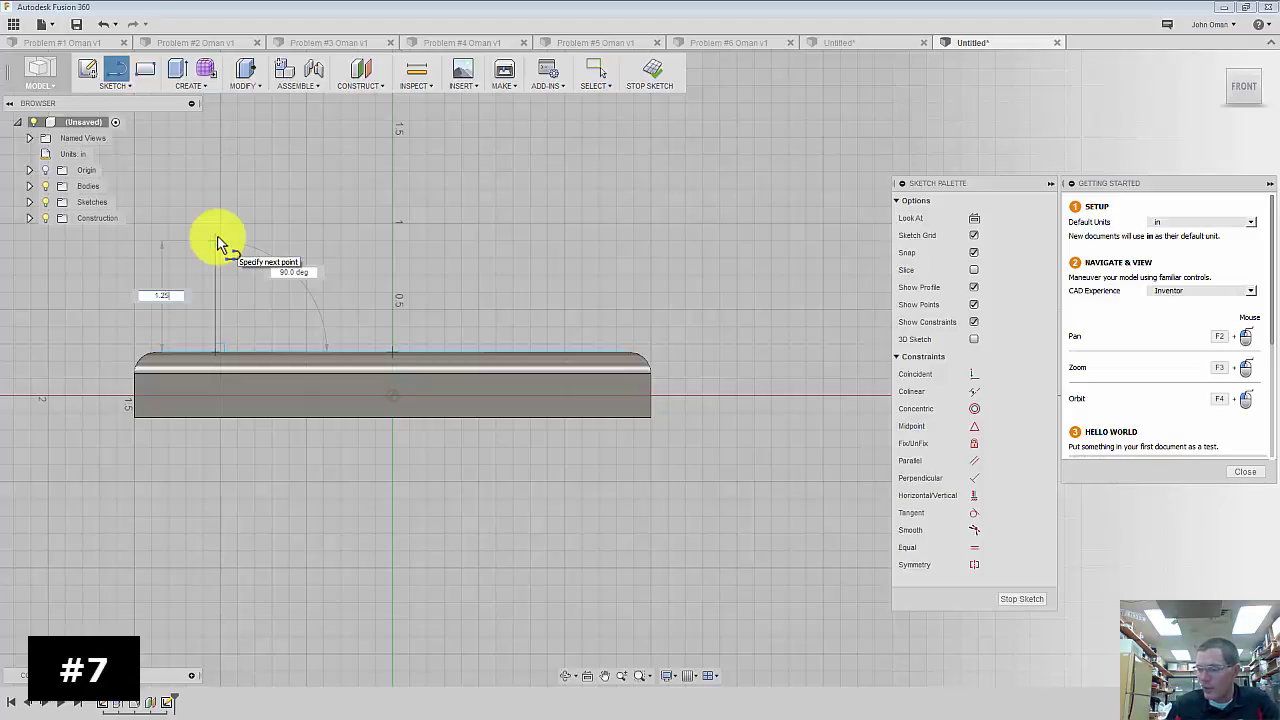
text(1.25)
key(Tab)
key(Return)
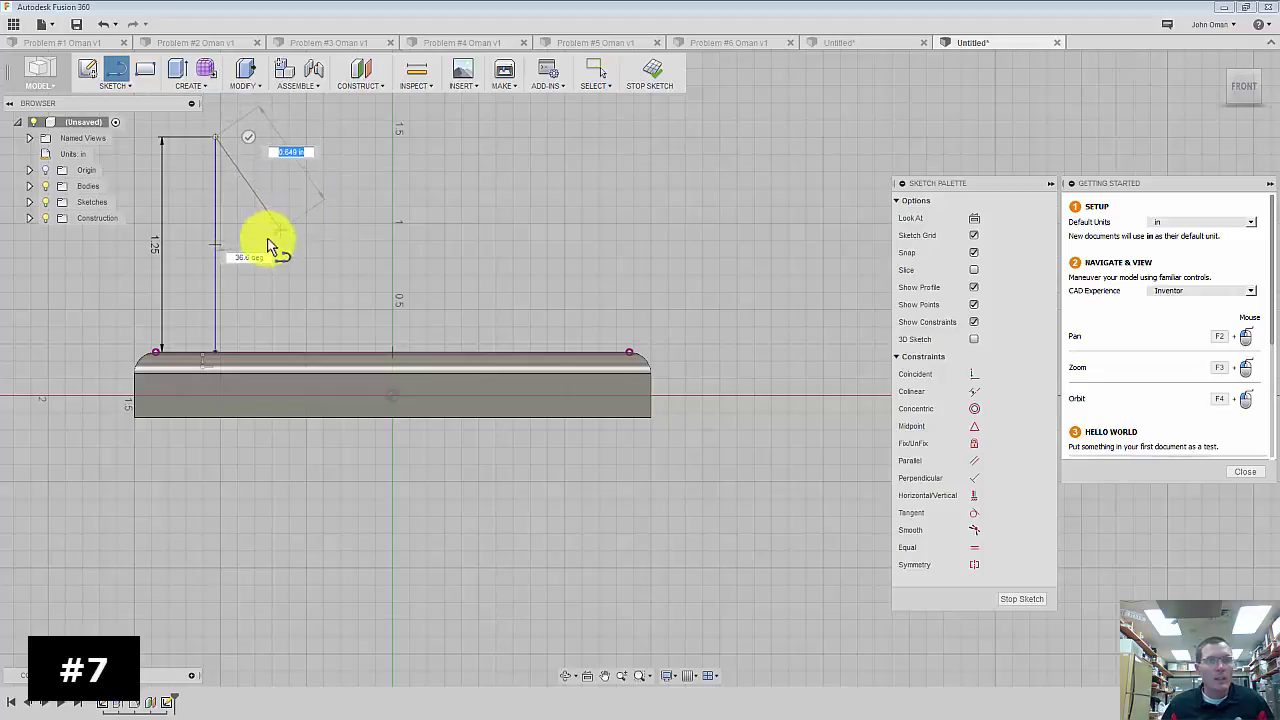
- Draw a 1.2 in line sloping down to the right from the vertical line's upper end at 45 degrees
key(Tab)
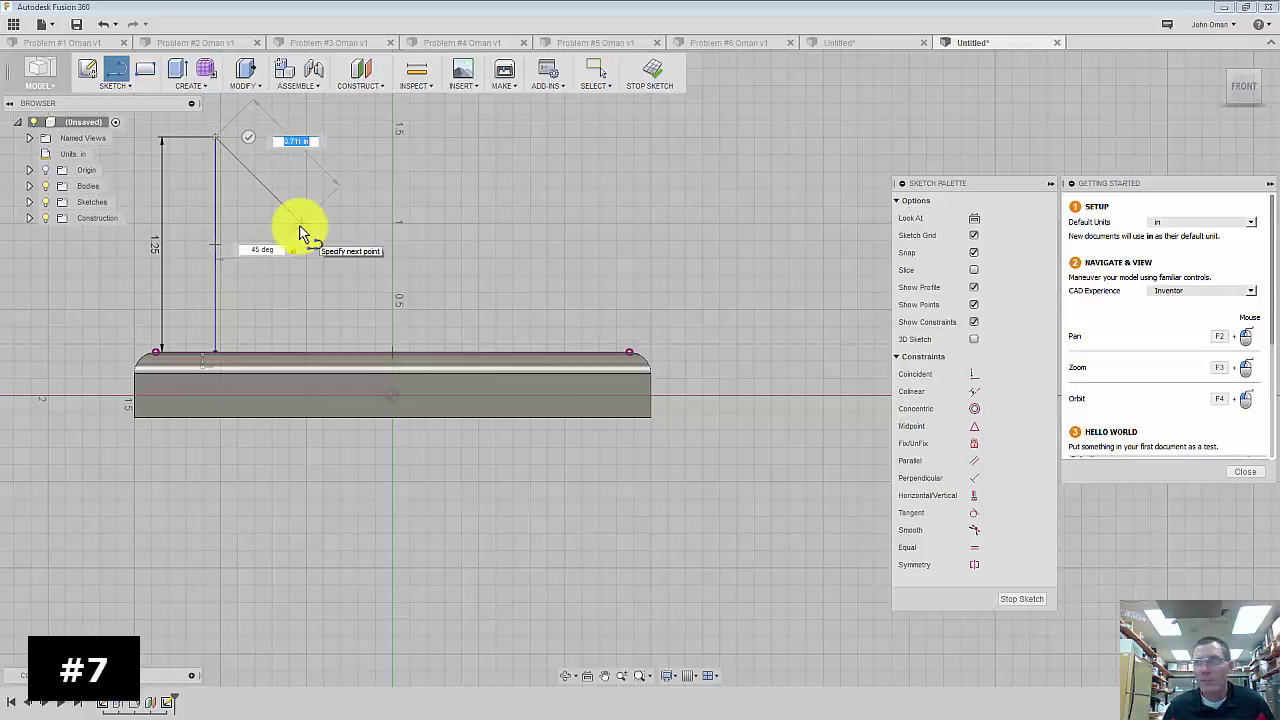
text(1.2)
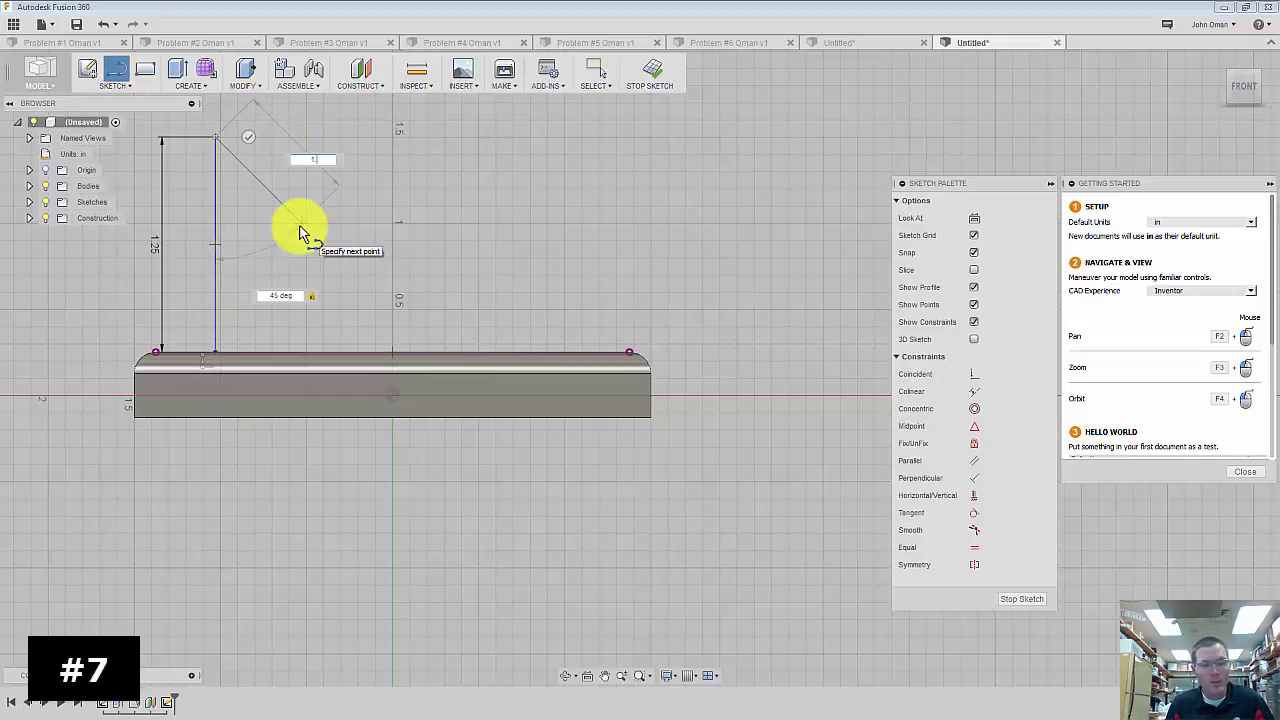
key(BackSpace)
key(BackSpace)
key(BackSpace)
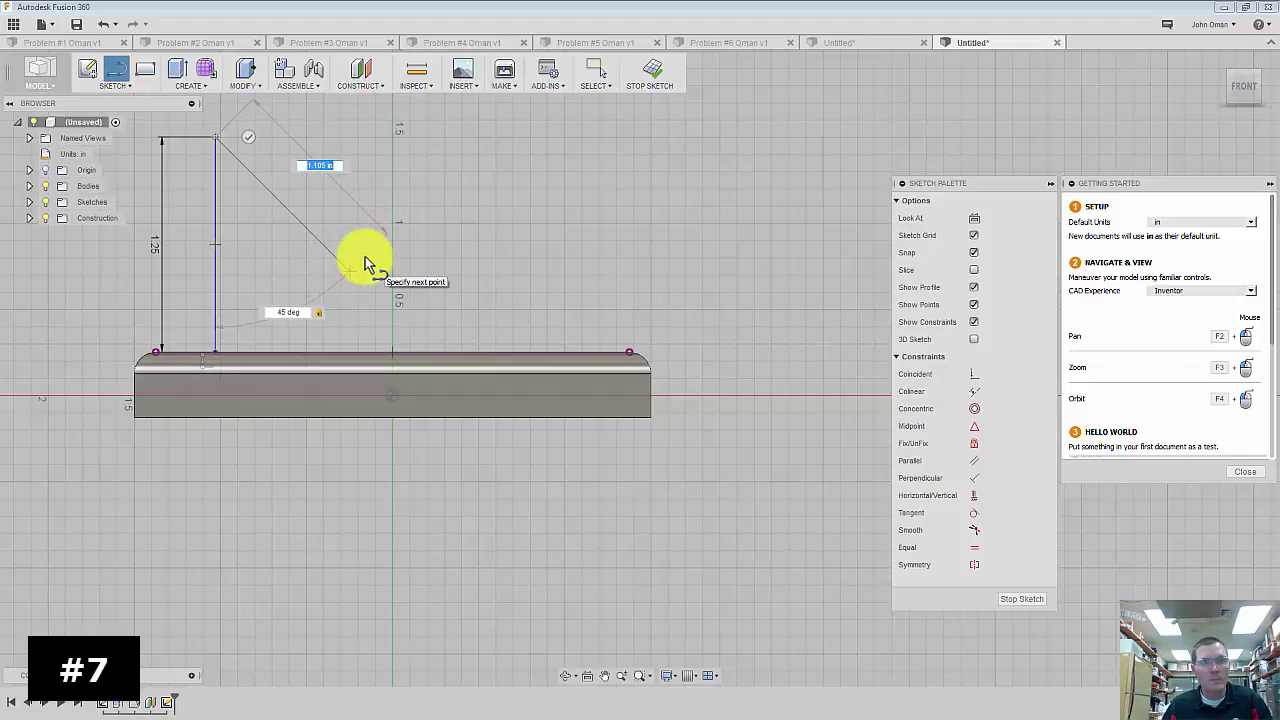
text(1.2)
key(Tab)
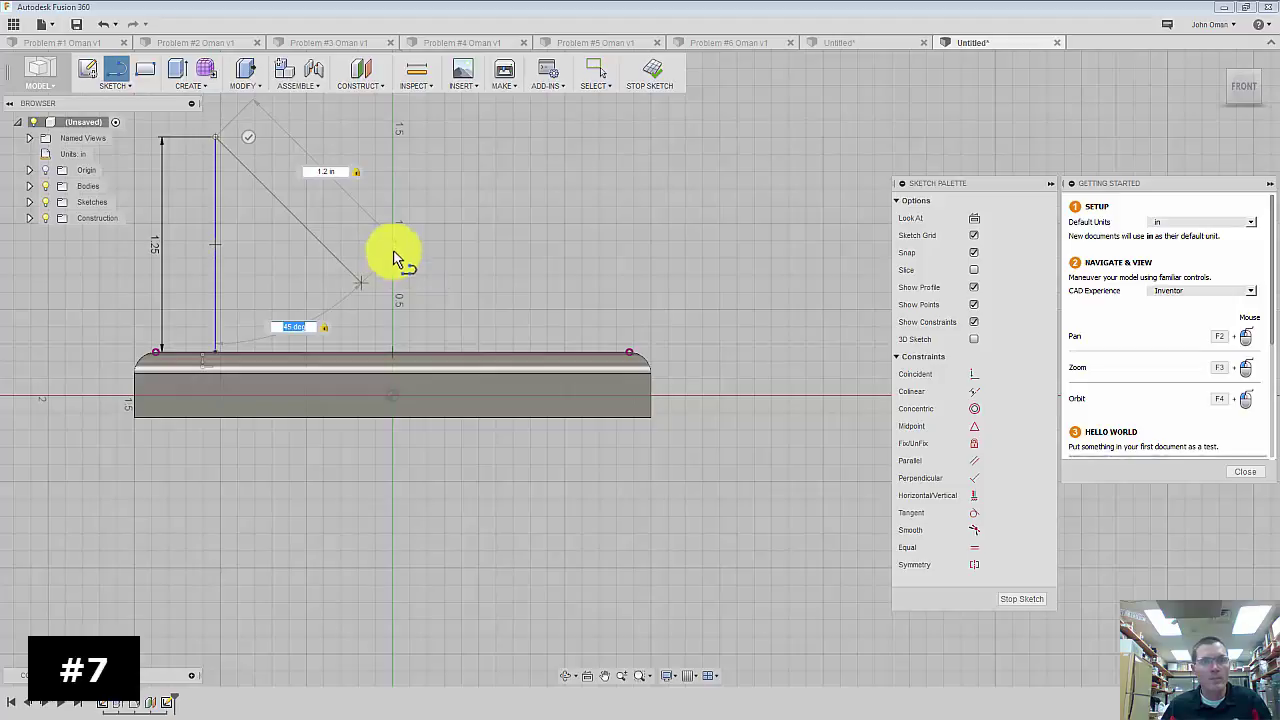
click(377, 309)
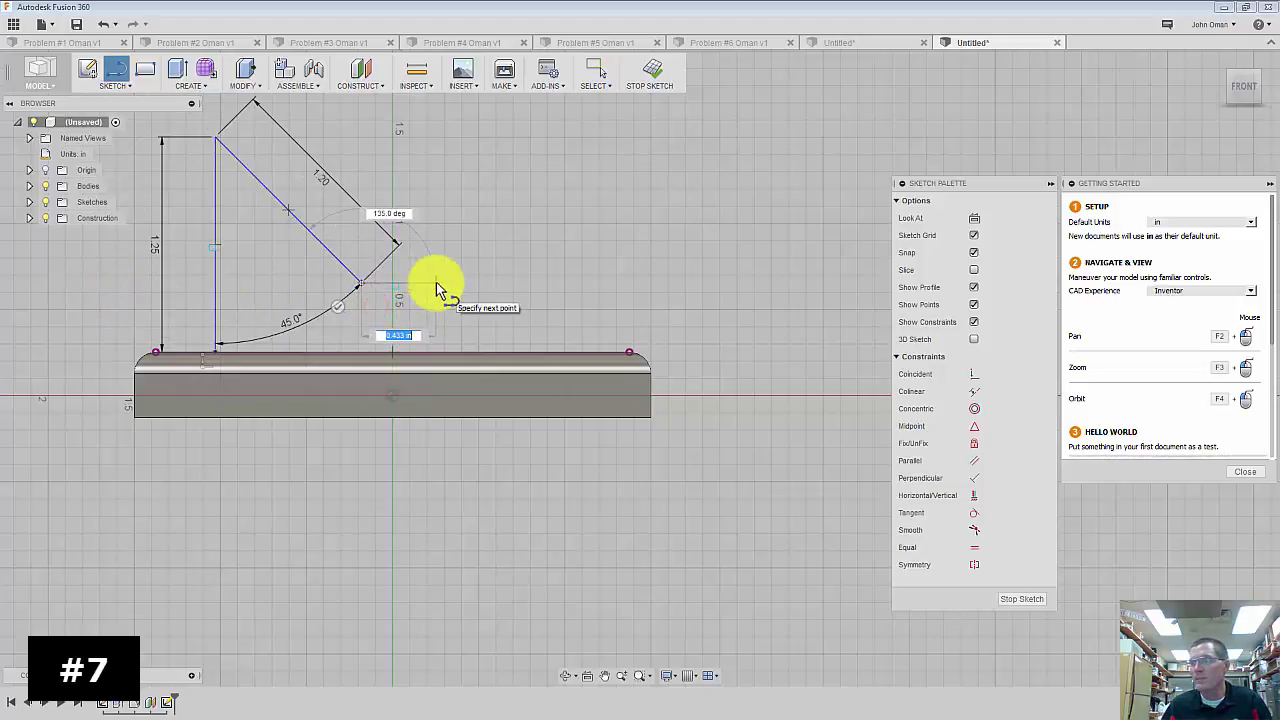
- Continue the profile with a 0.3 in horizontal line to the right and end the line chain
text(0.3)
key(Tab)
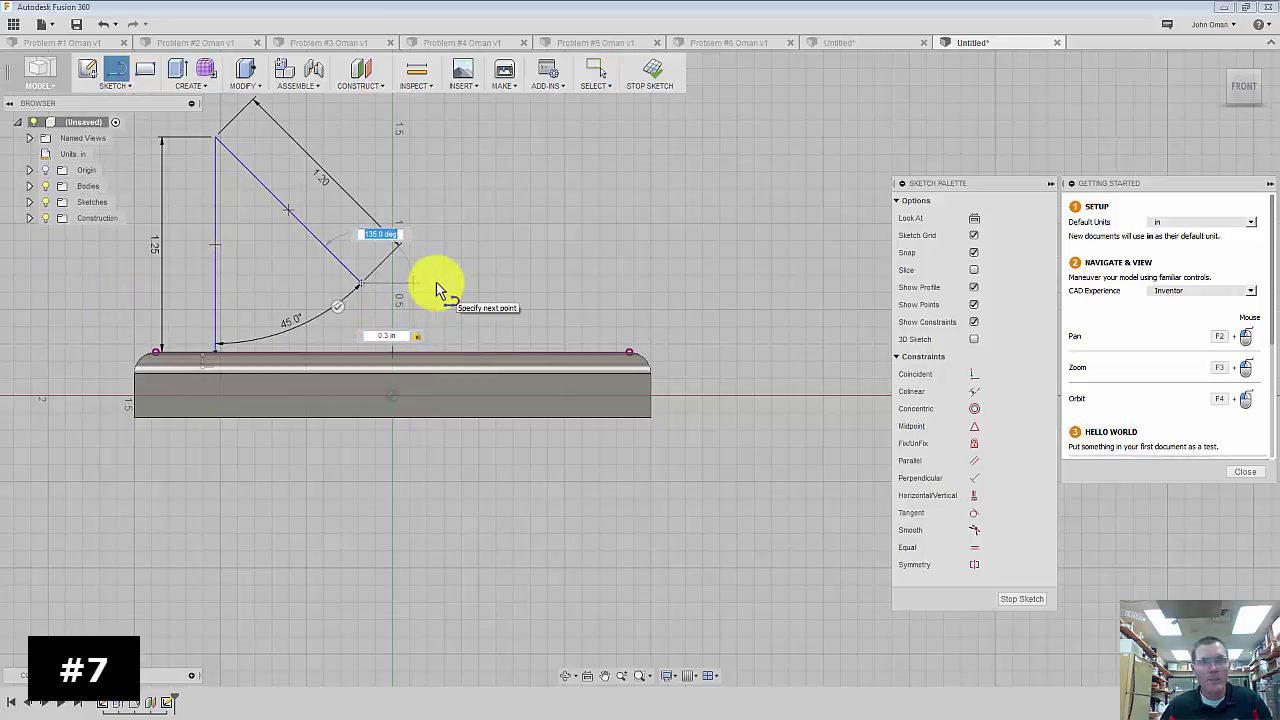
click(437, 289)
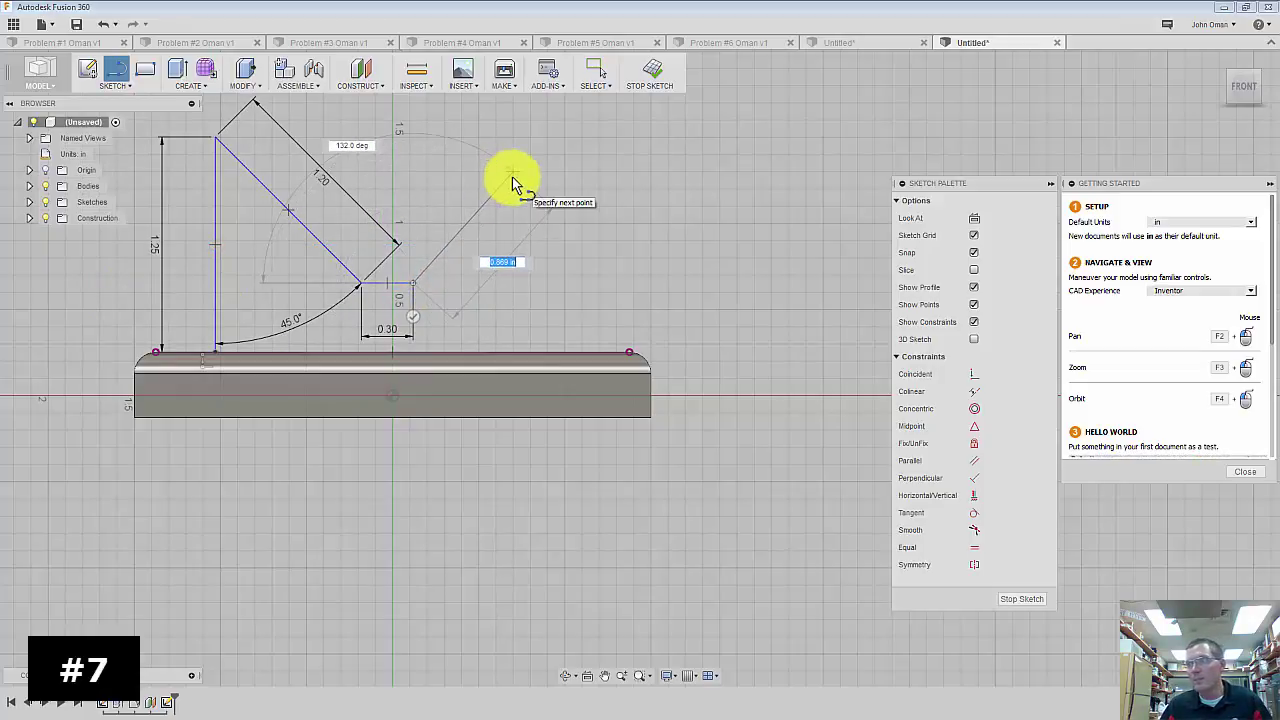
key(Escape)
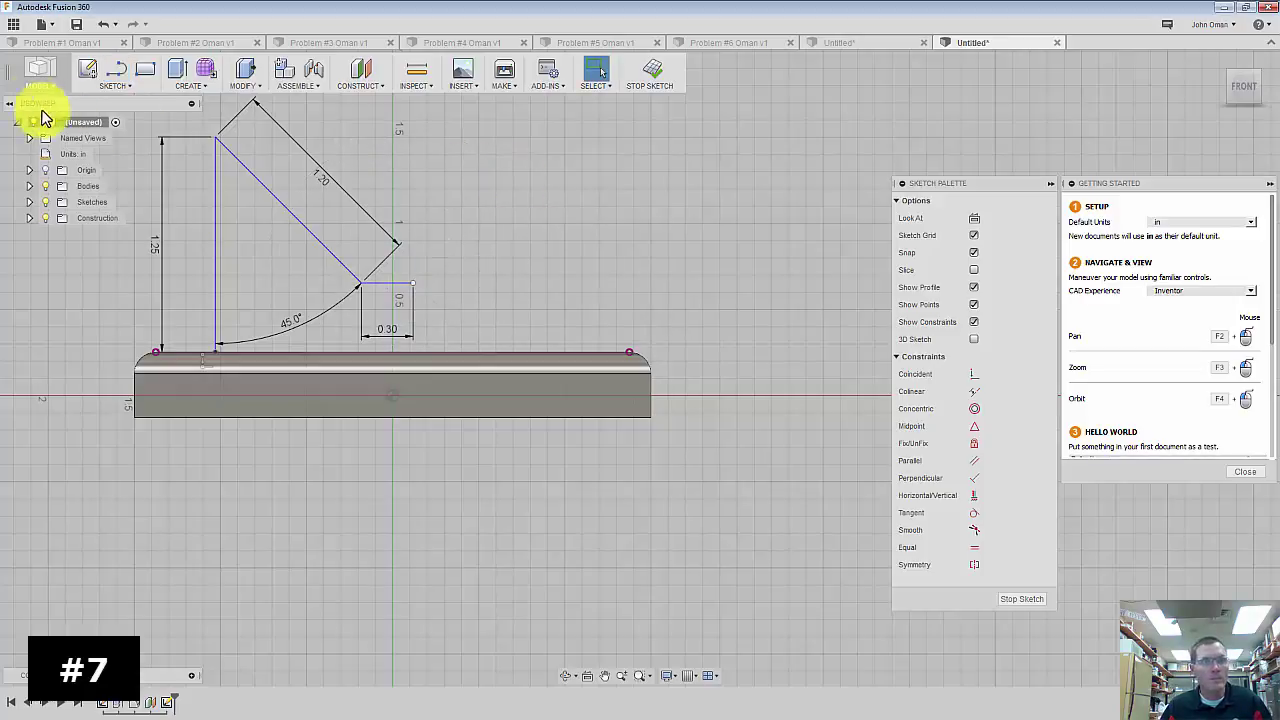
- Draw a 1.2 in line sloping up to the right at 45 degrees from the short horizontal line's free end
click(113, 72)
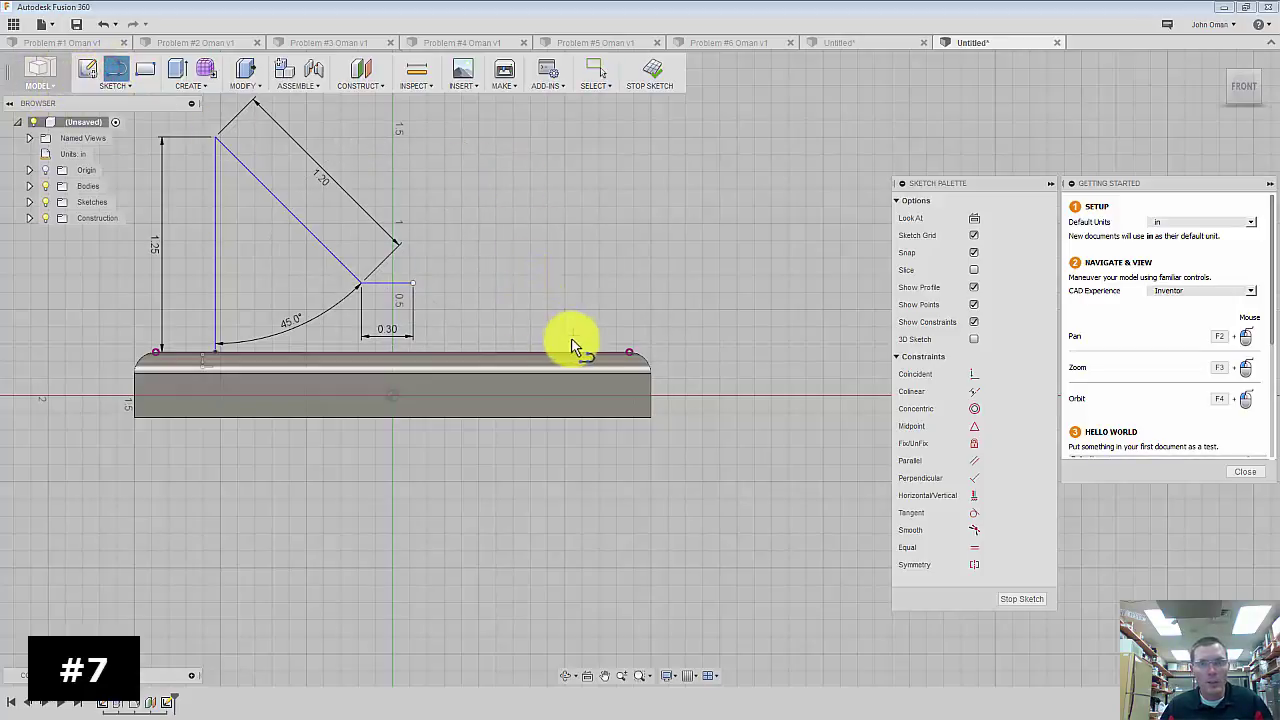
click(414, 285)
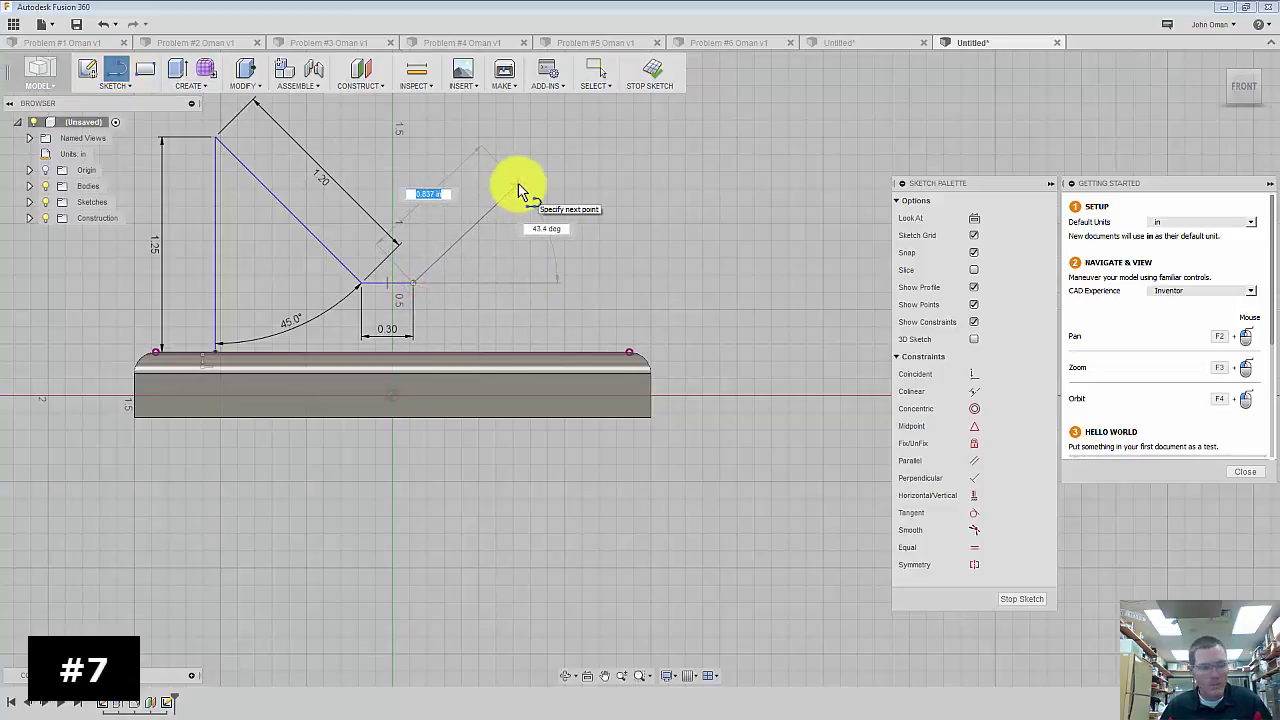
key(Tab)
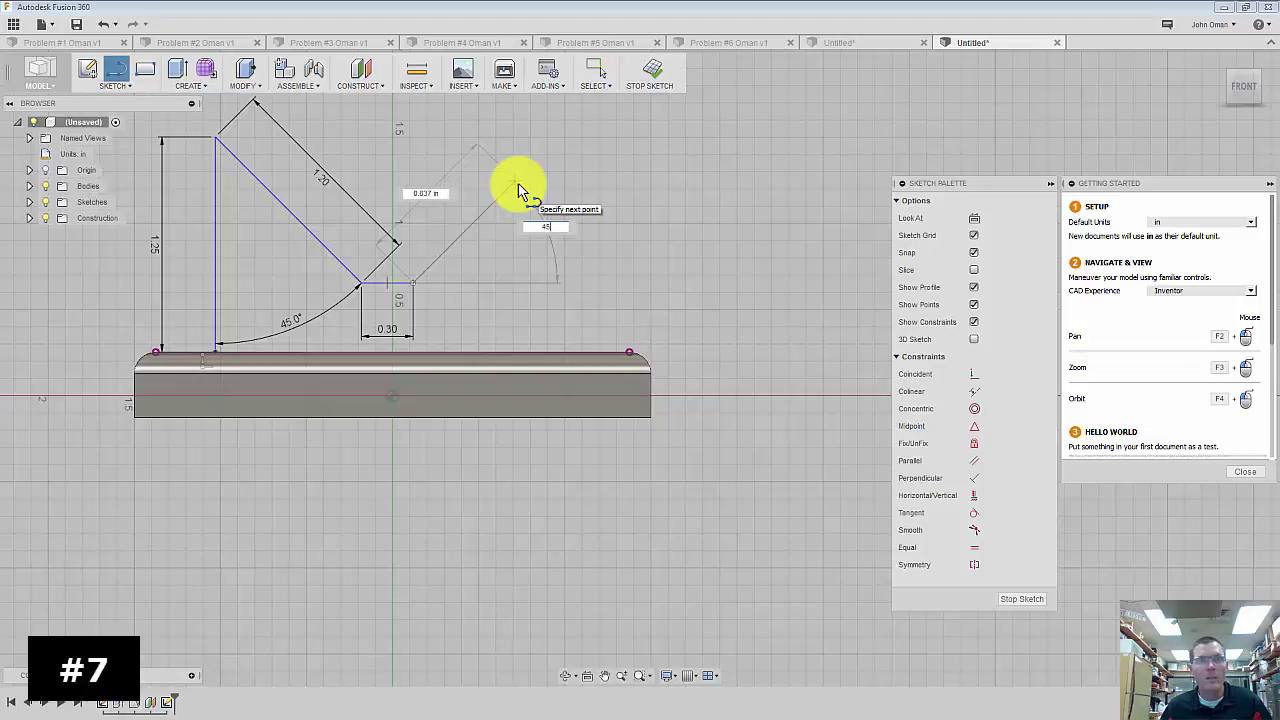
text(45)
key(Tab)
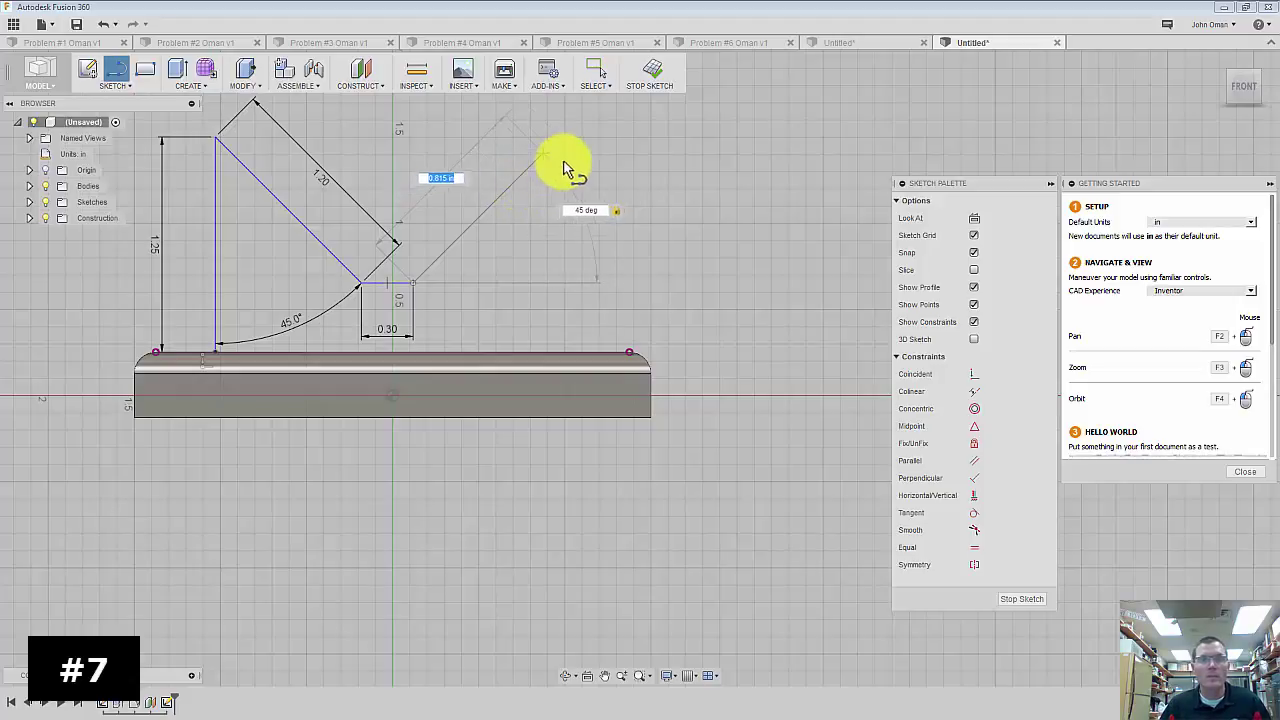
text(1)
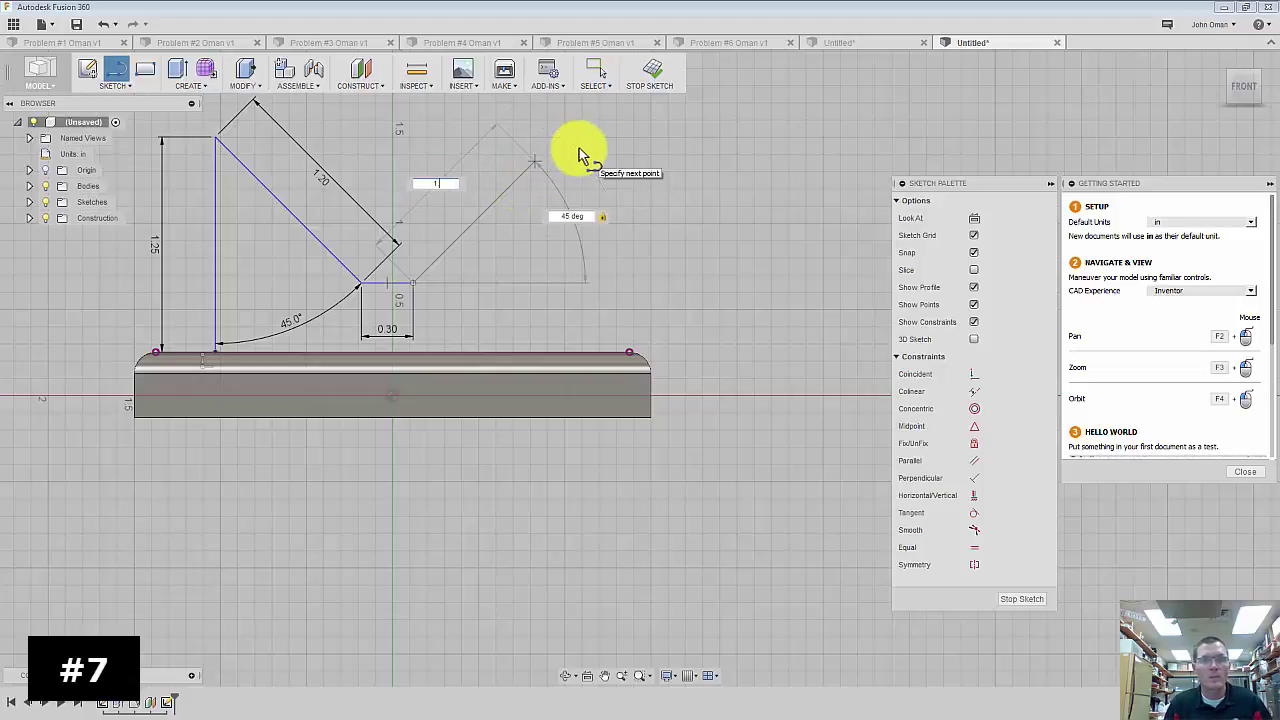
text(.2)
key(Return)
key(Escape)
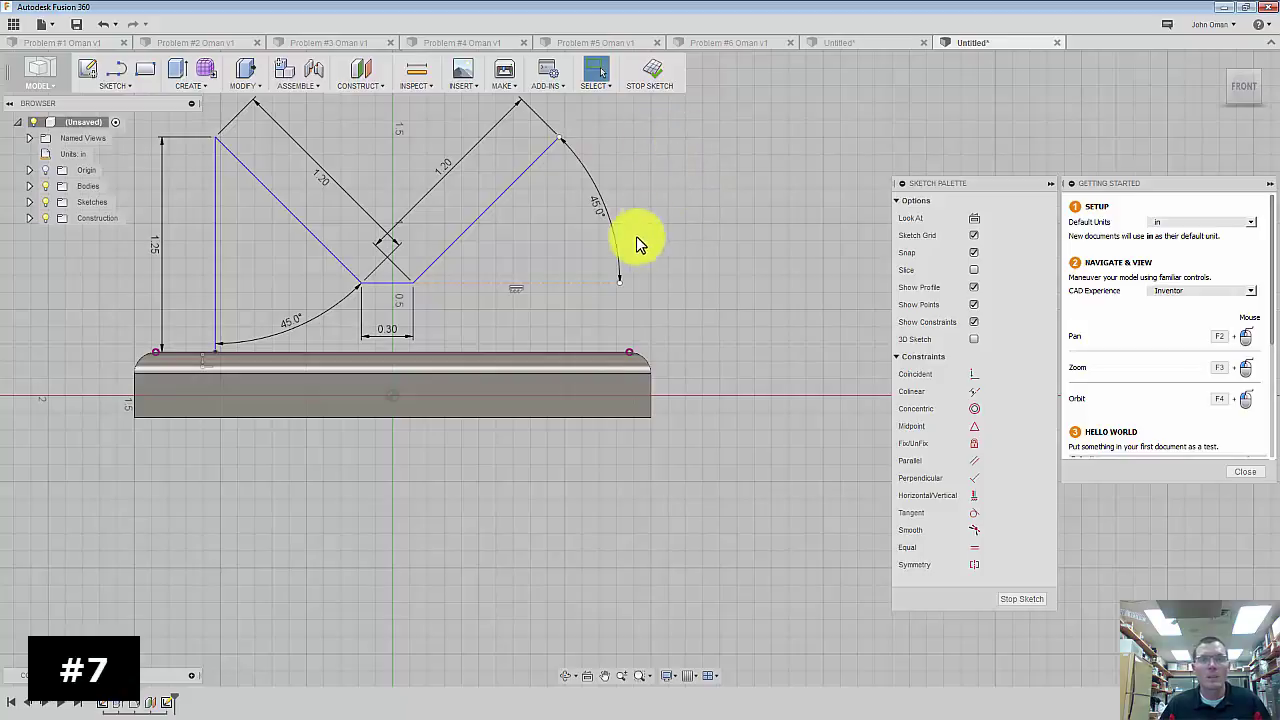
- Close the V-notch profile with a vertical line from the right slope's upper end down to the base's top edge
click(117, 69)
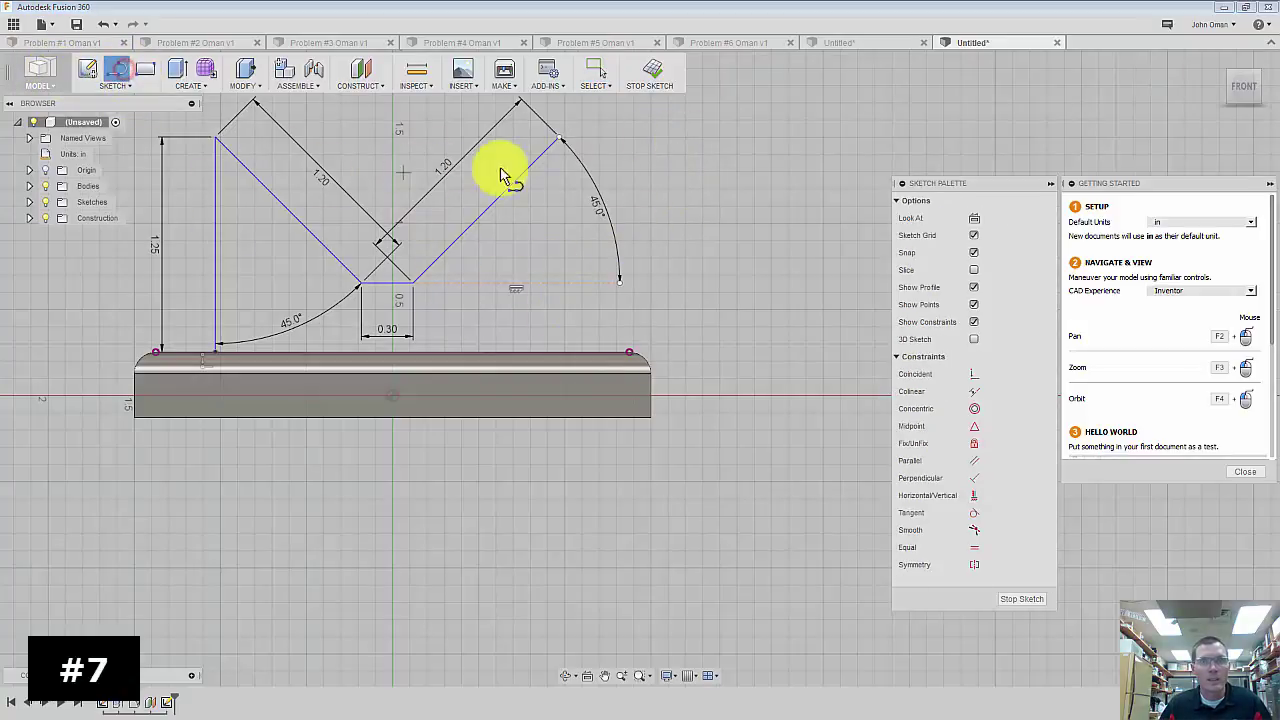
click(560, 139)
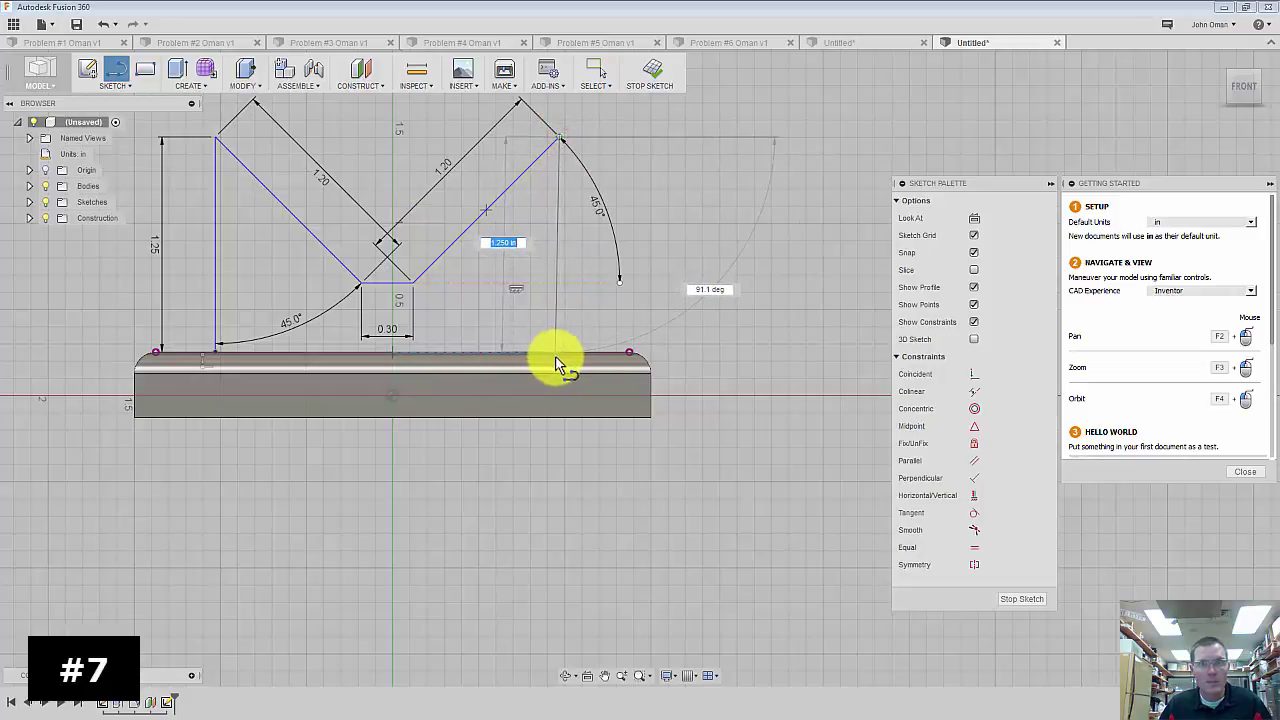
scroll(559, 362, up, 5)
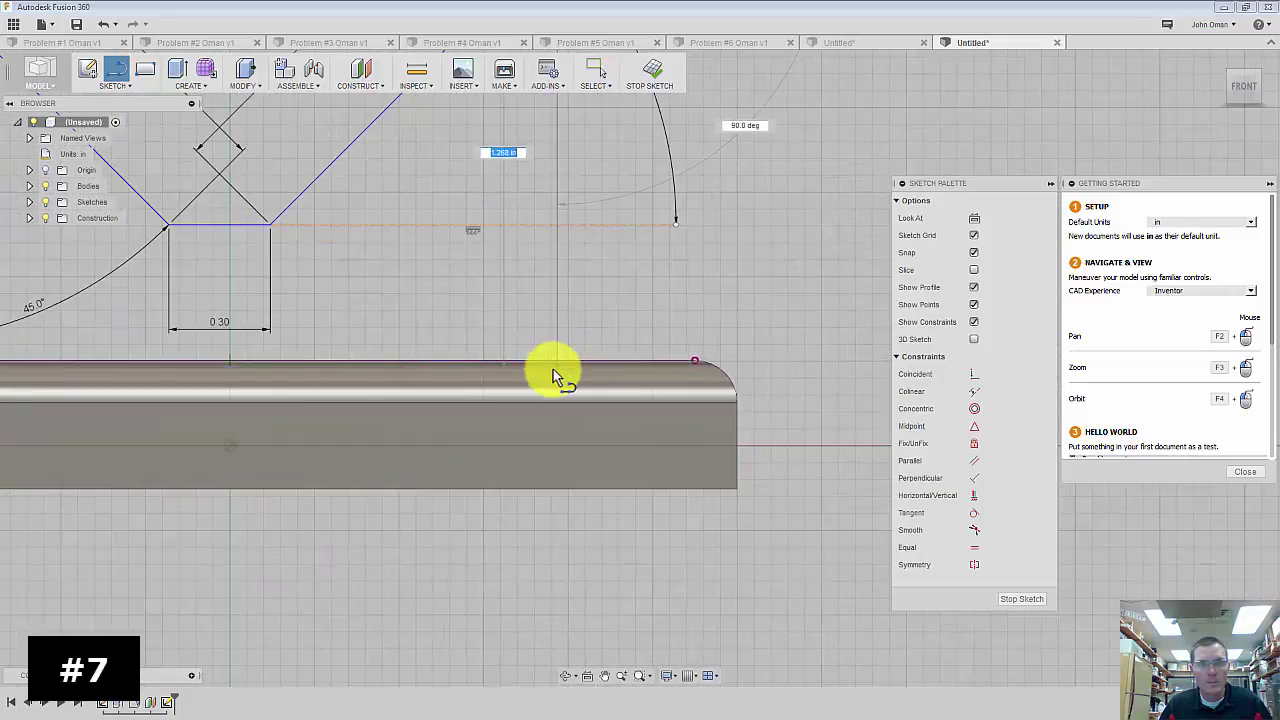
click(559, 362)
scroll(674, 343, up, 1)
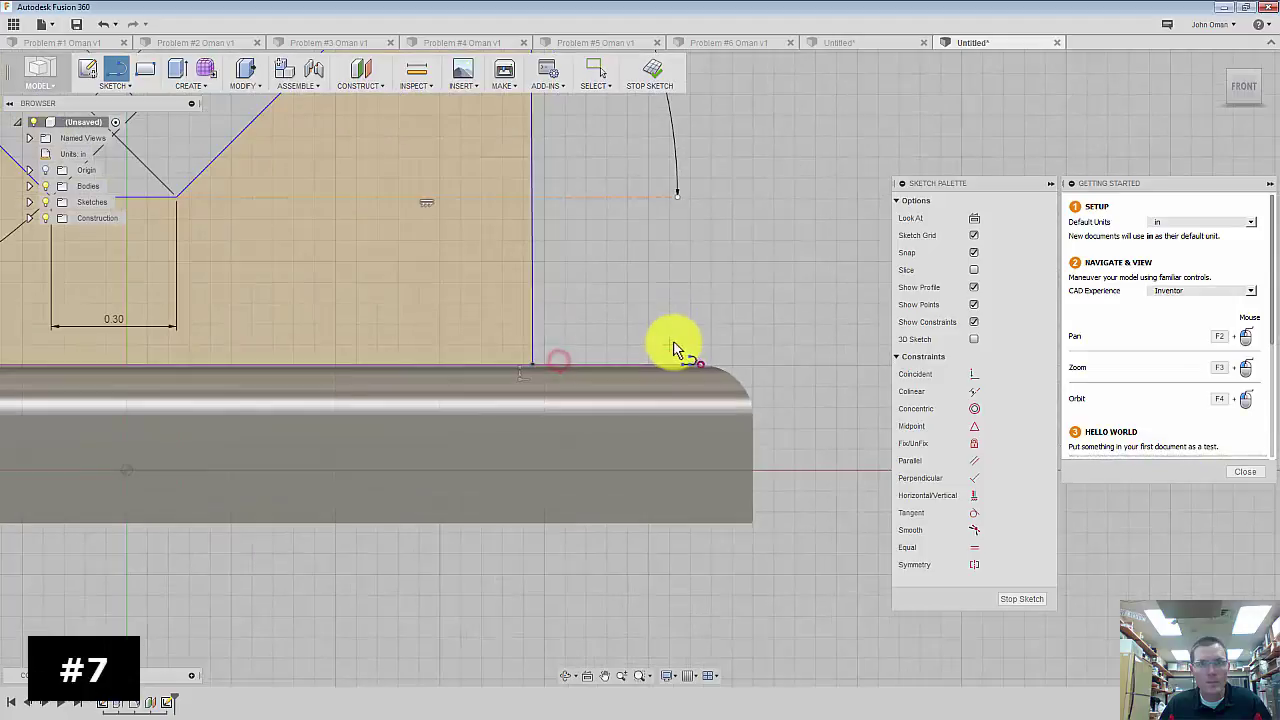
scroll(680, 340, down, 2)
scroll(680, 340, down, 4)
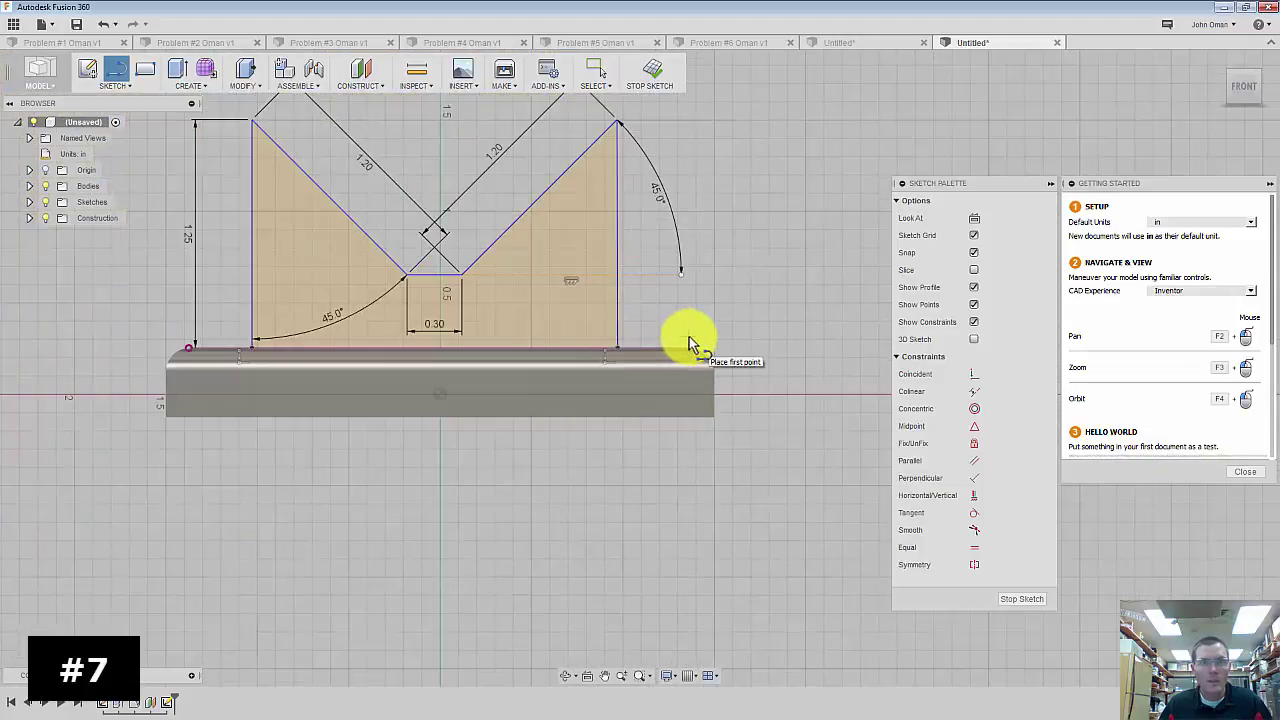
- Dimension the profile's left vertical line 0.5 in from the base's left side
click(125, 88)
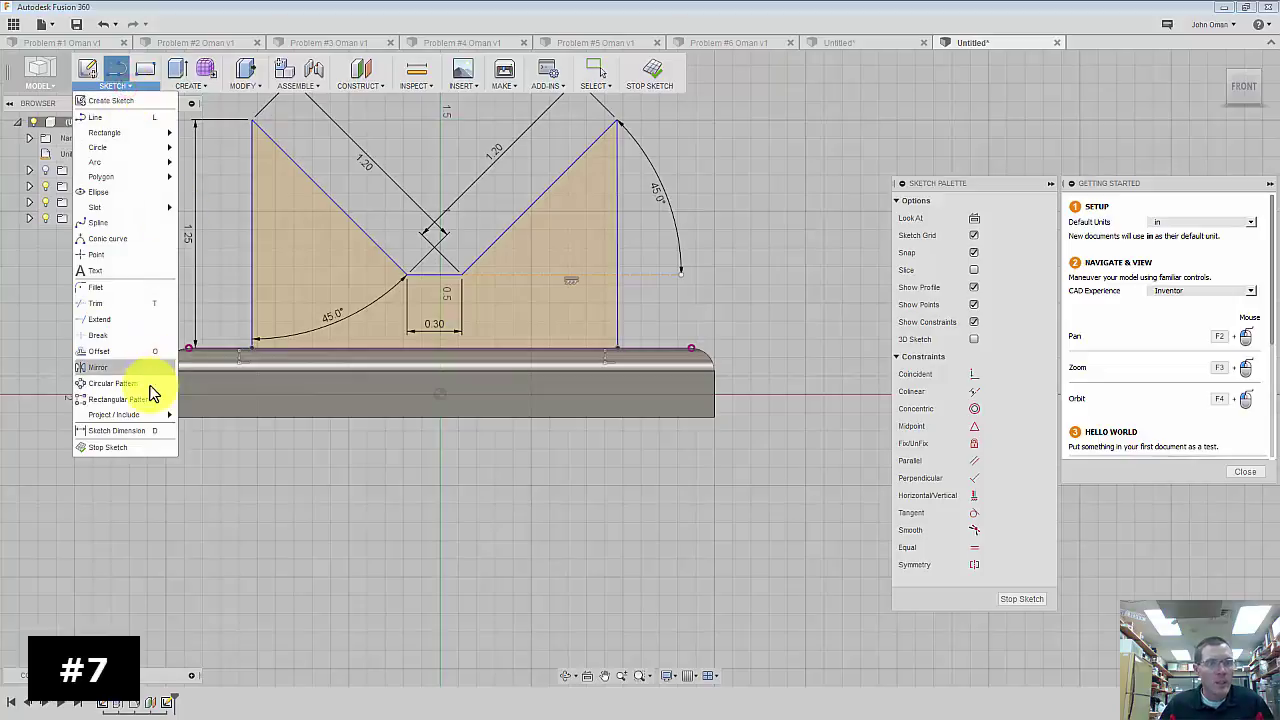
click(140, 428)
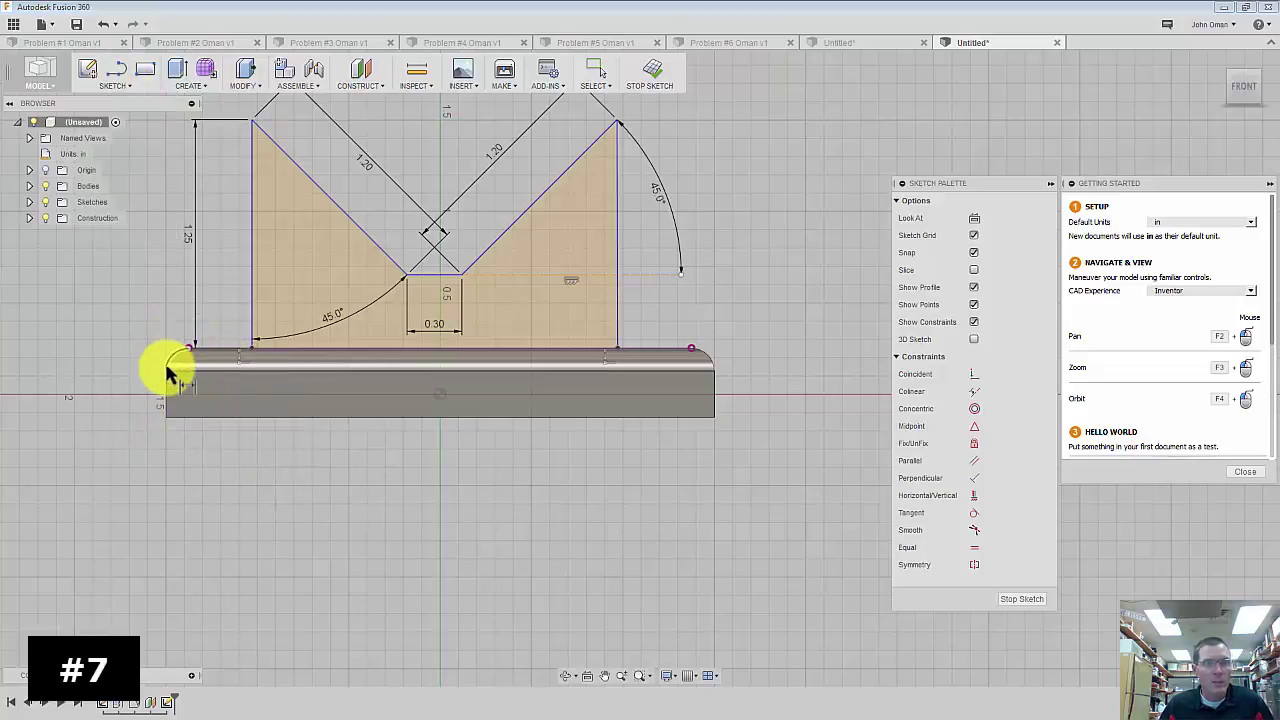
click(165, 393)
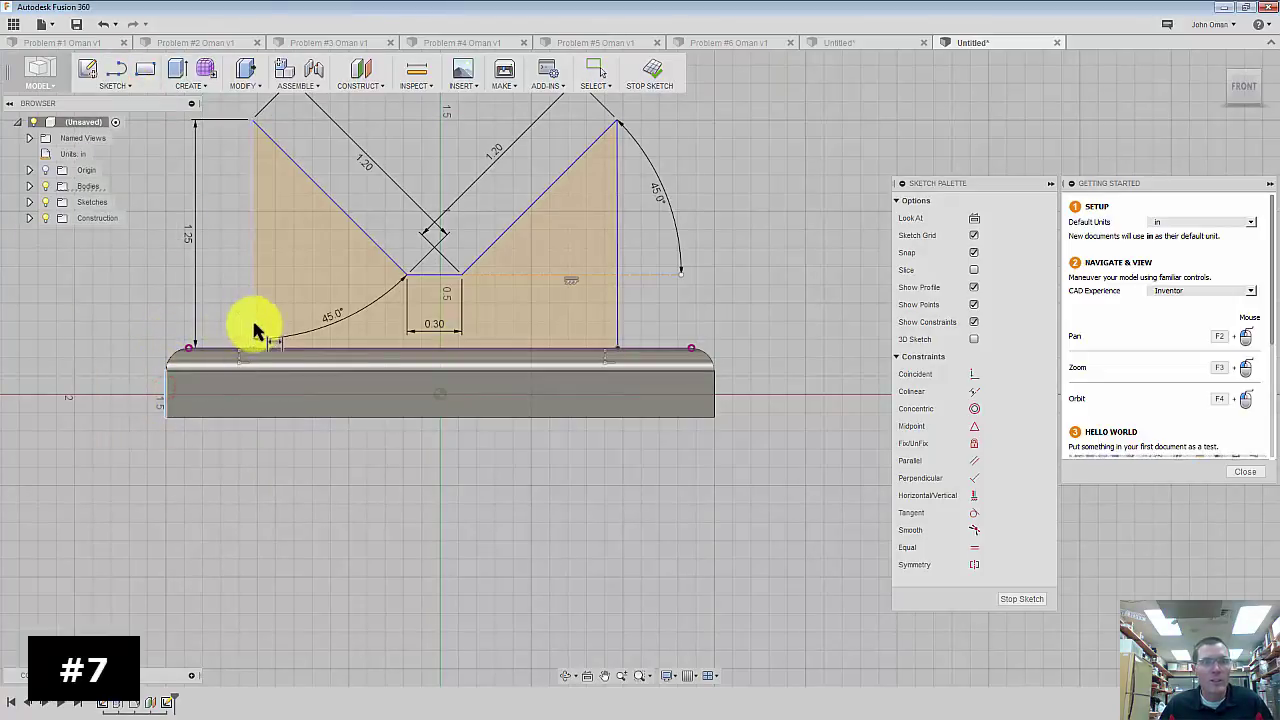
click(253, 333)
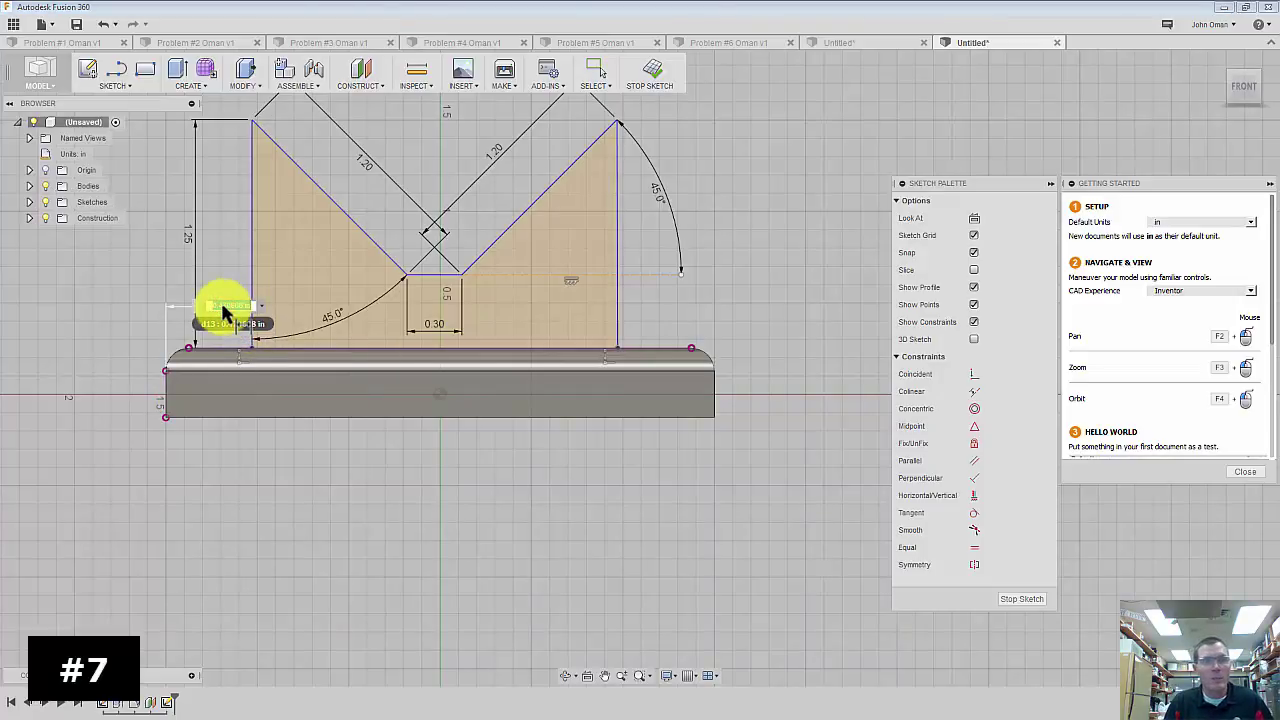
text(.5)
key(Return)
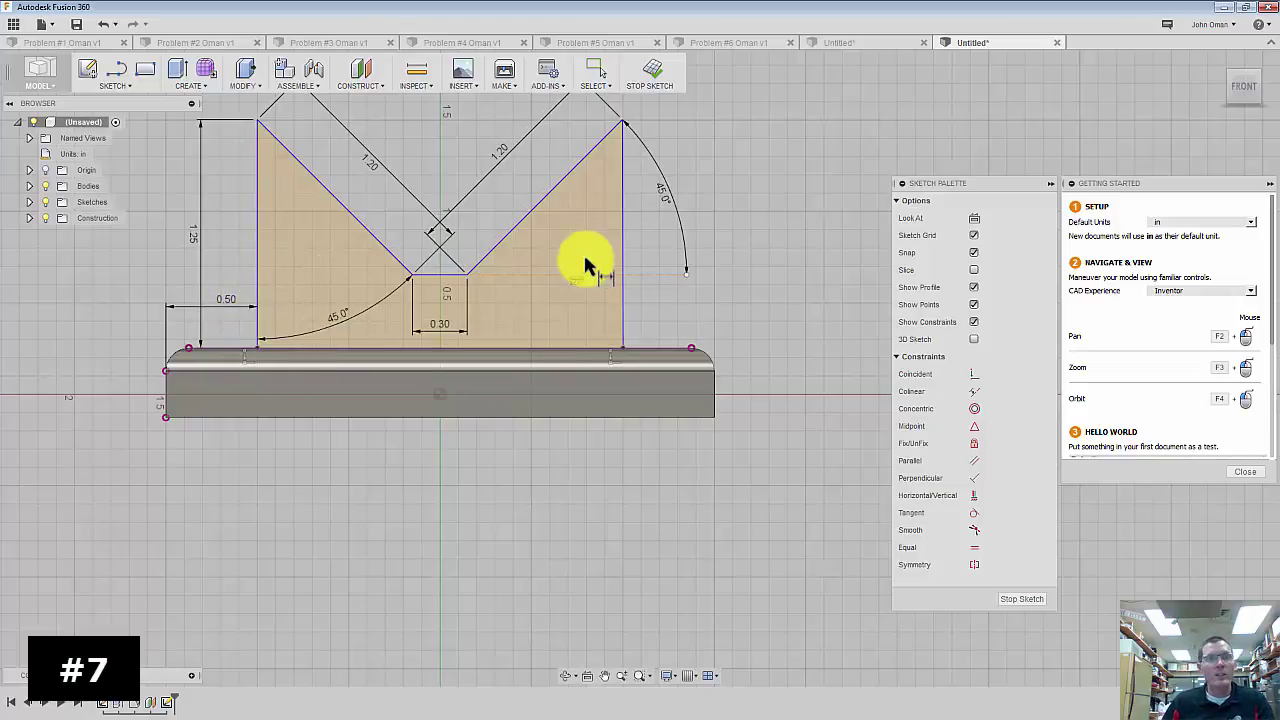
- Extrude the V-notch profile -1 in across the base and join it to the base
click(1218, 59)
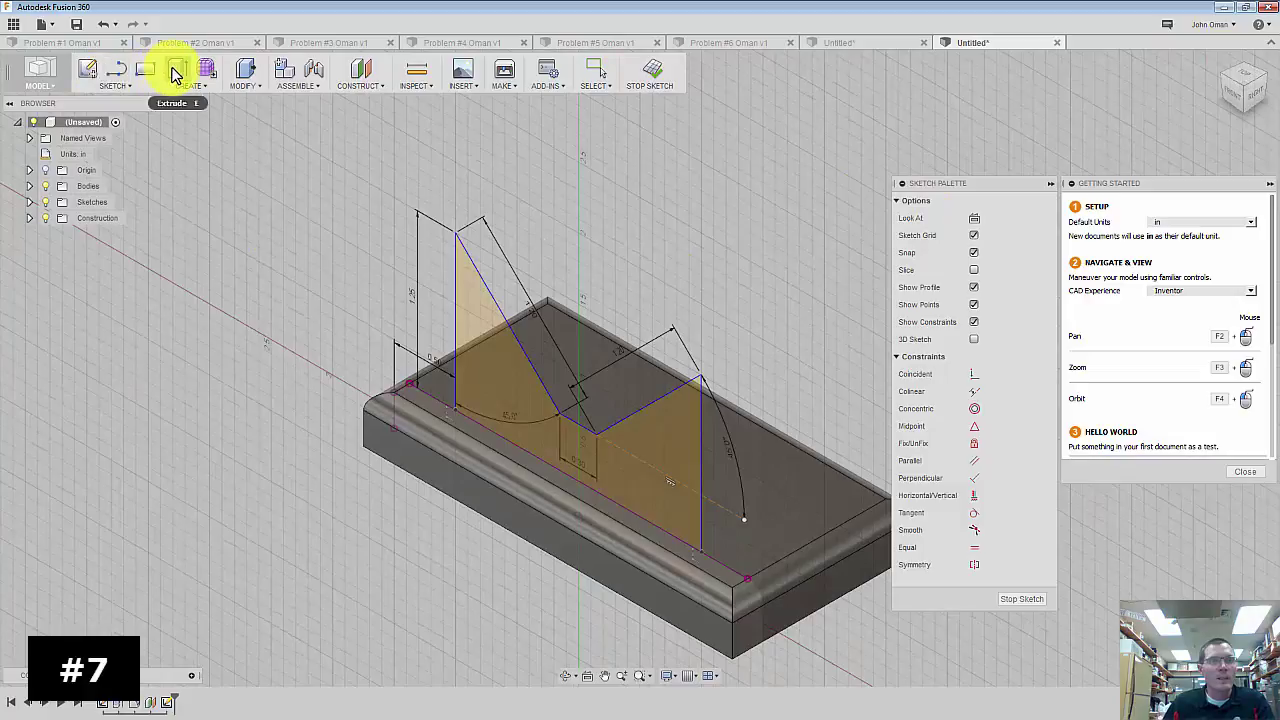
click(176, 76)
click(657, 479)
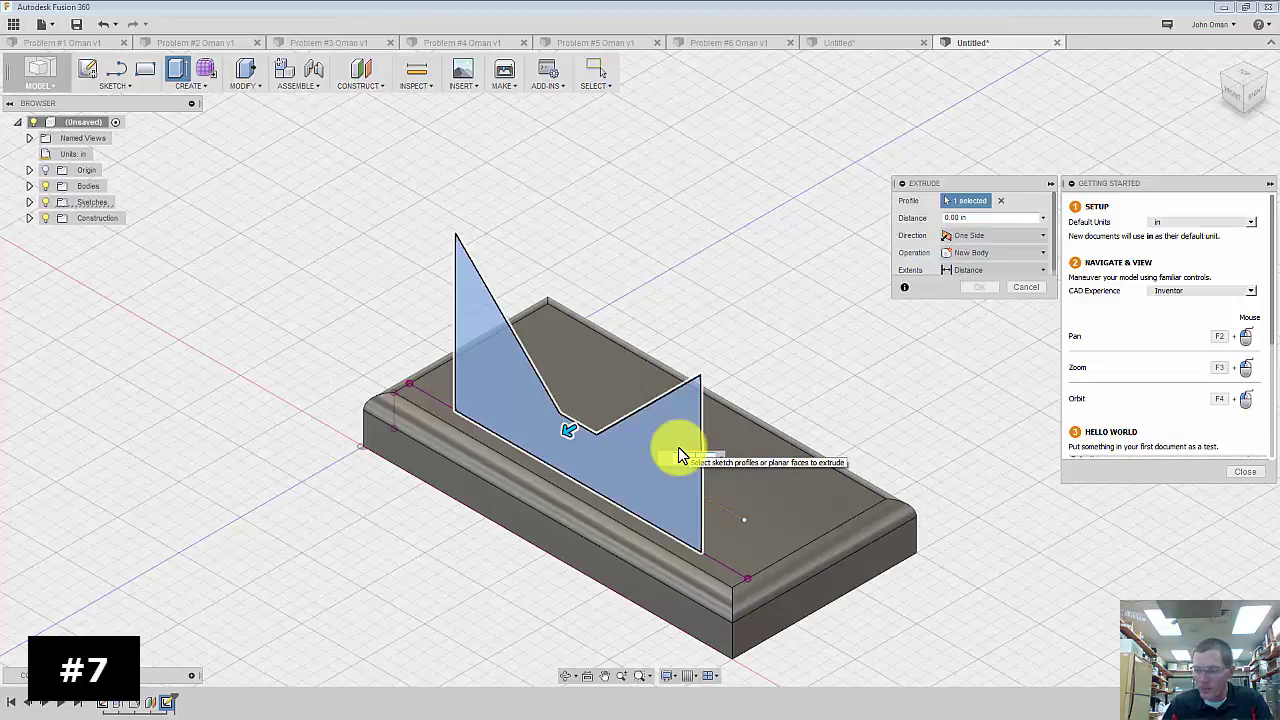
click(678, 450)
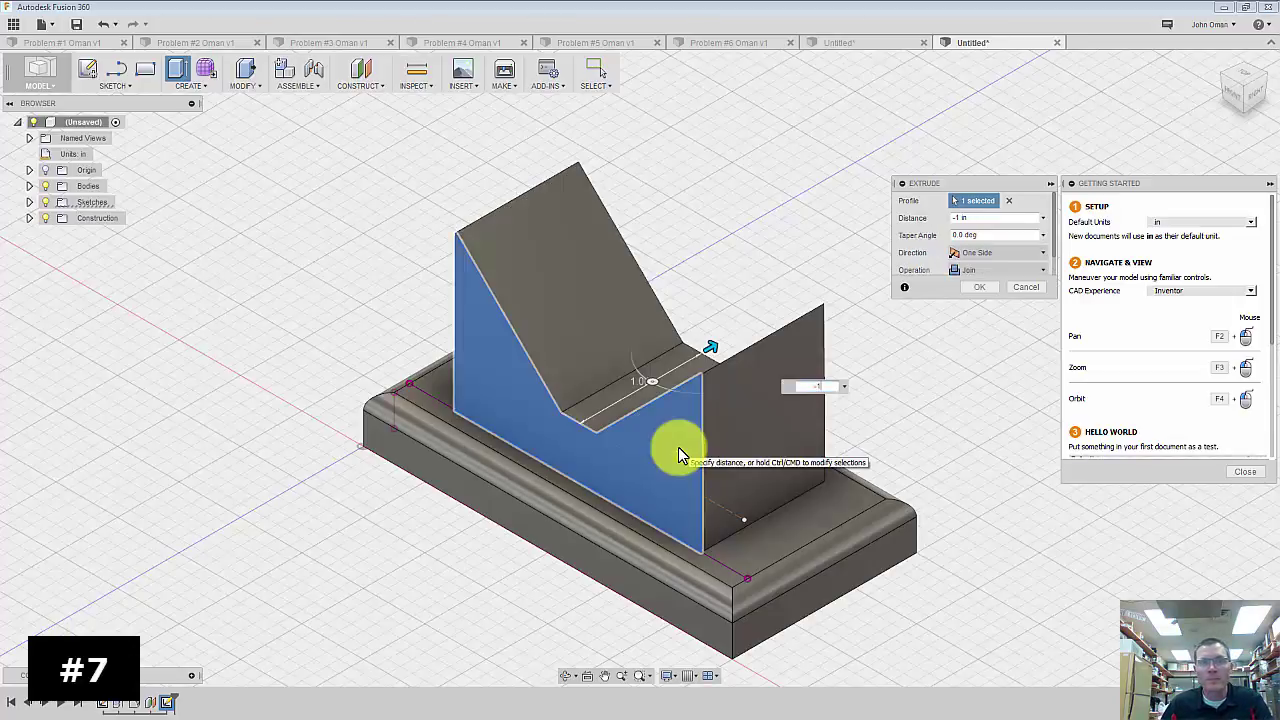
key(Return)
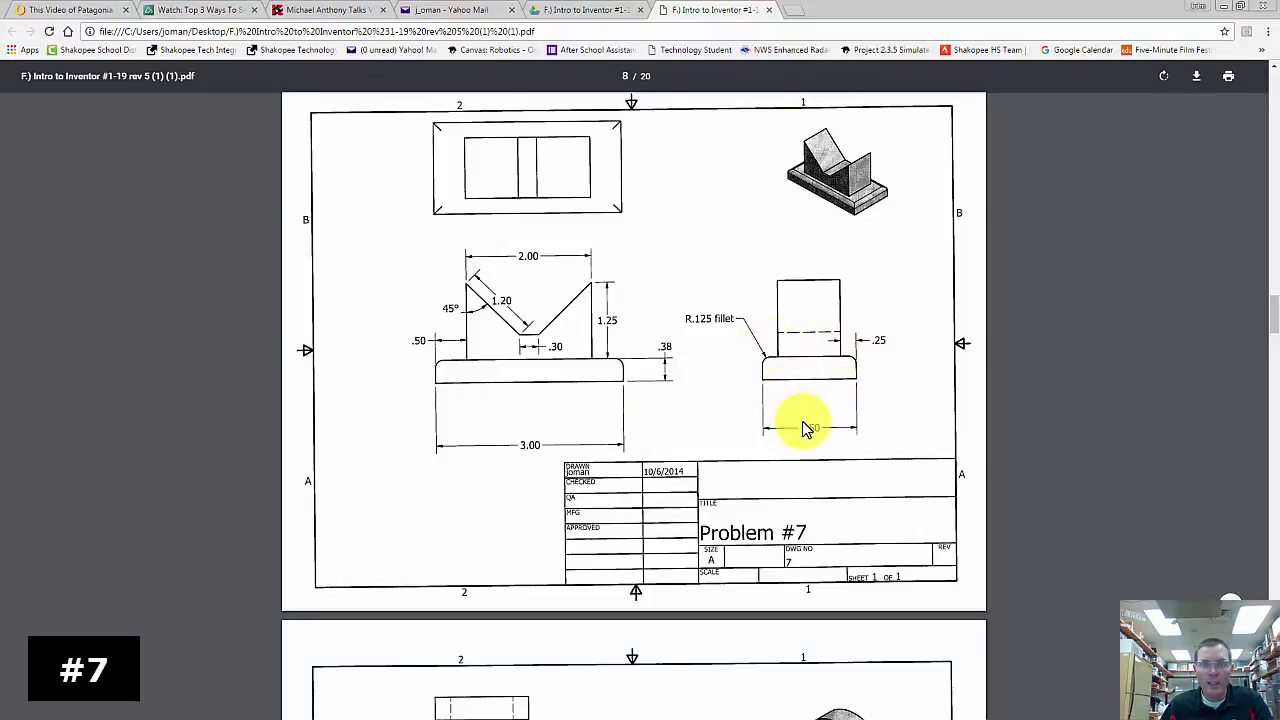
click(1222, 6)
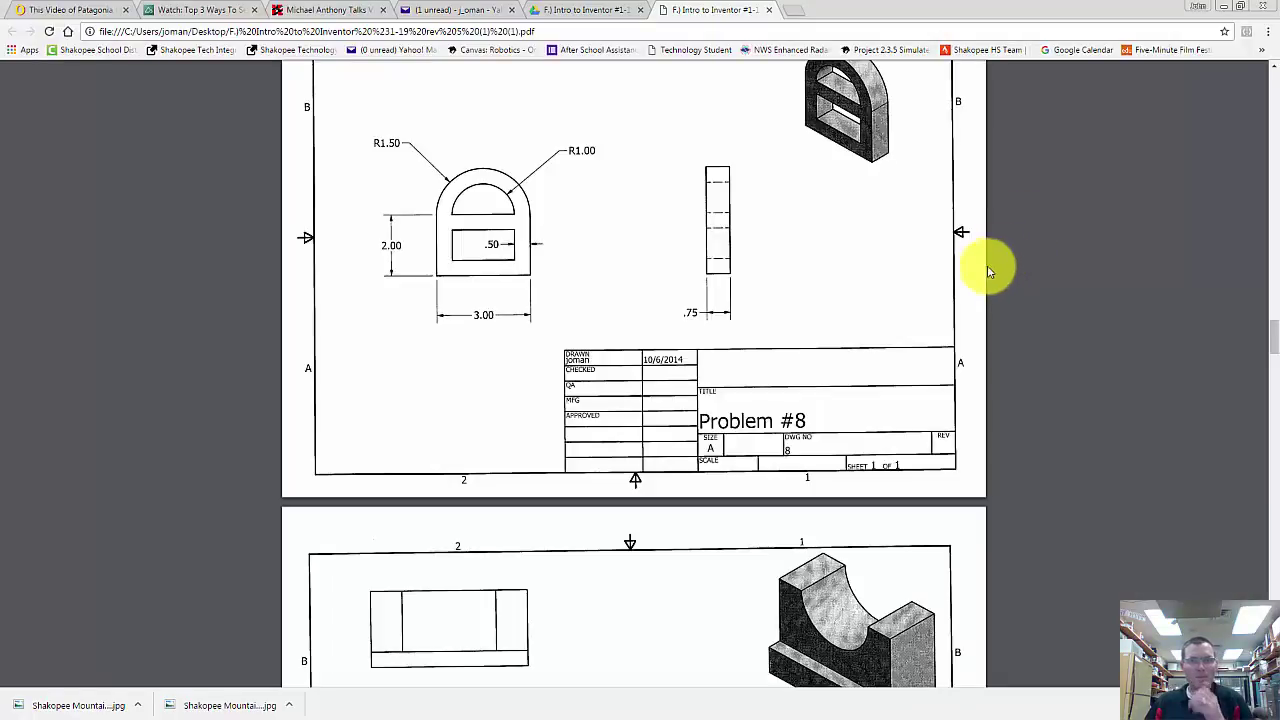
- Examine the Problem #8 drawing in the PDF and switch back to the empty Fusion 360 design
click(986, 266)
scroll(988, 270, up, 2)
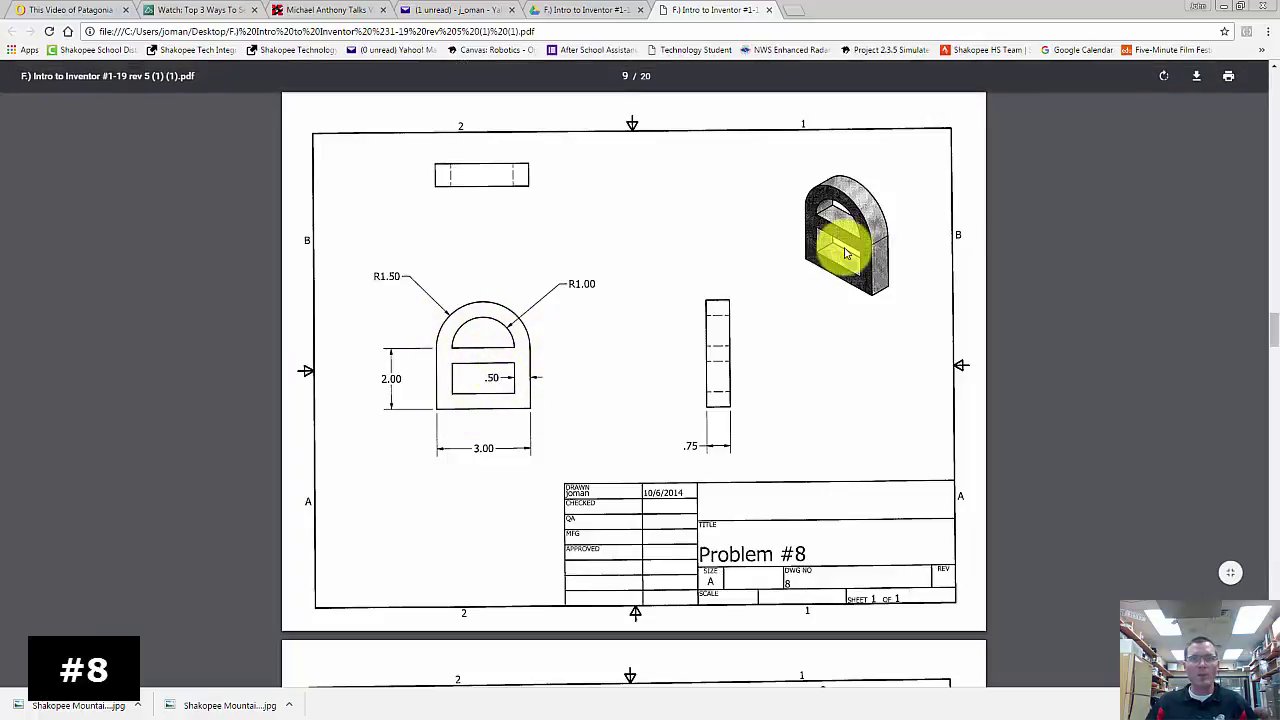
double_click(831, 8)
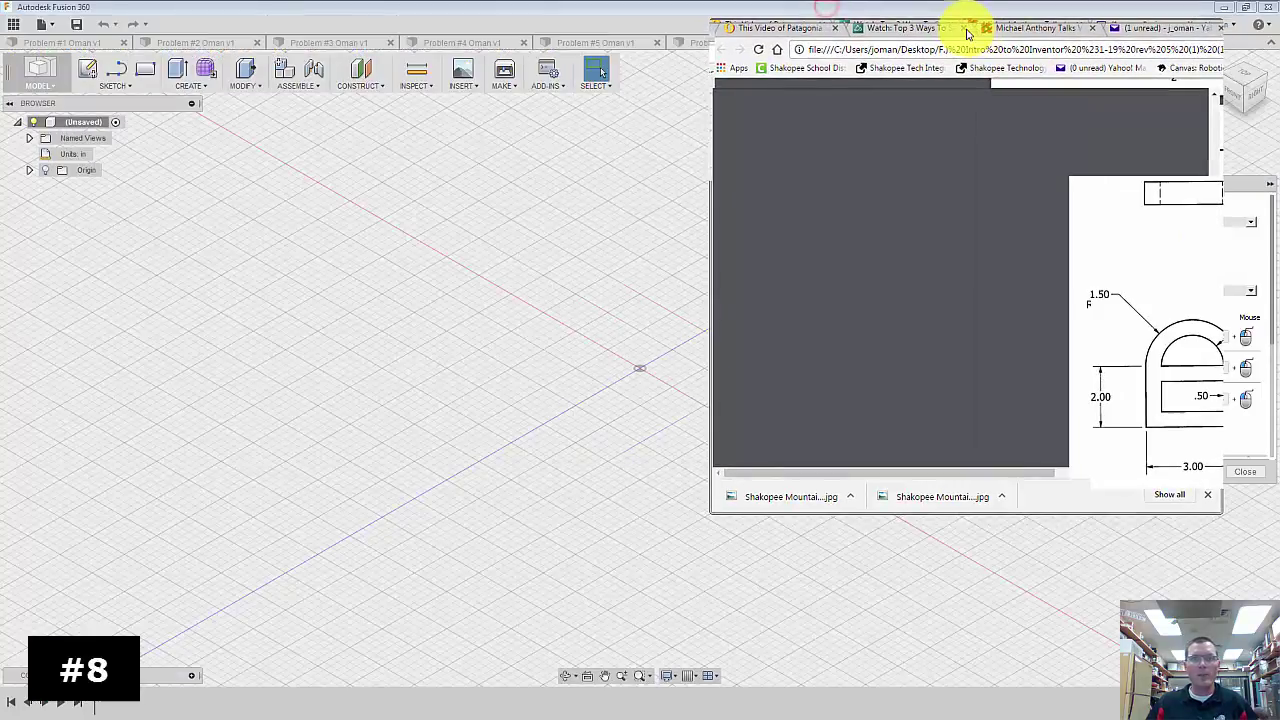
click(600, 66)
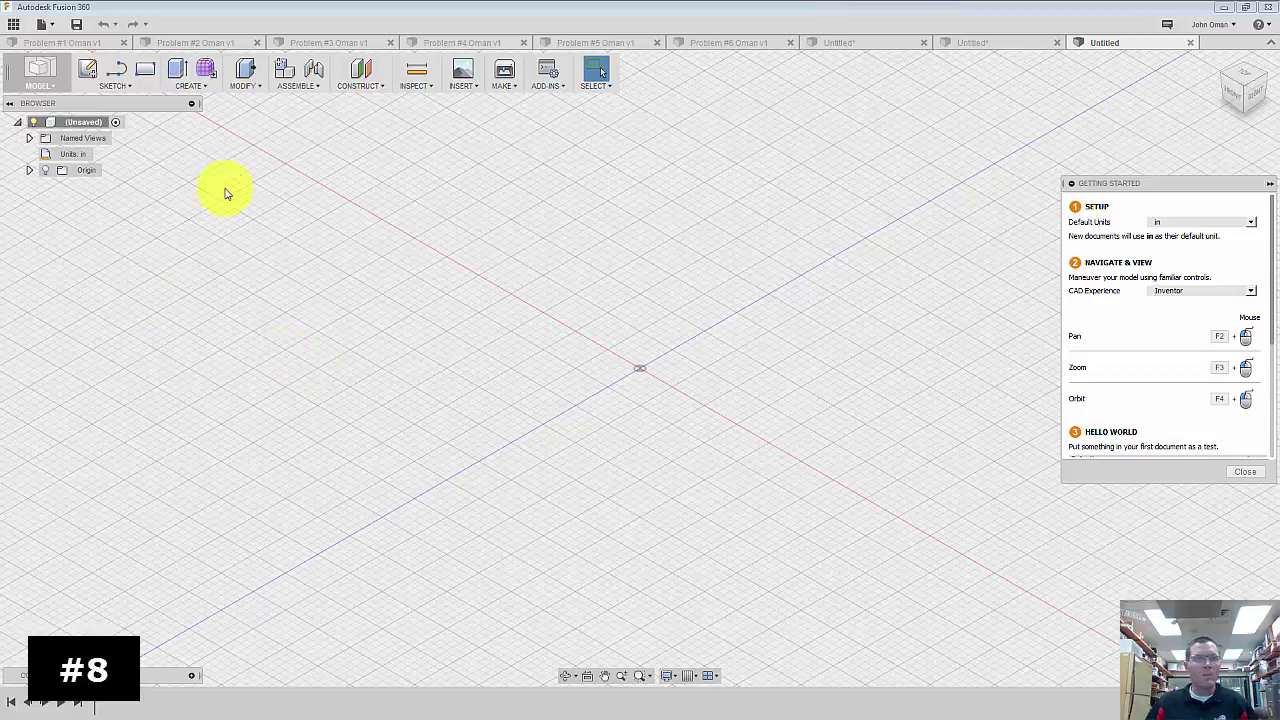
- Start a sketch on the front plane and draw a rectangle 3 in wide and 2 in high from the origin
click(87, 68)
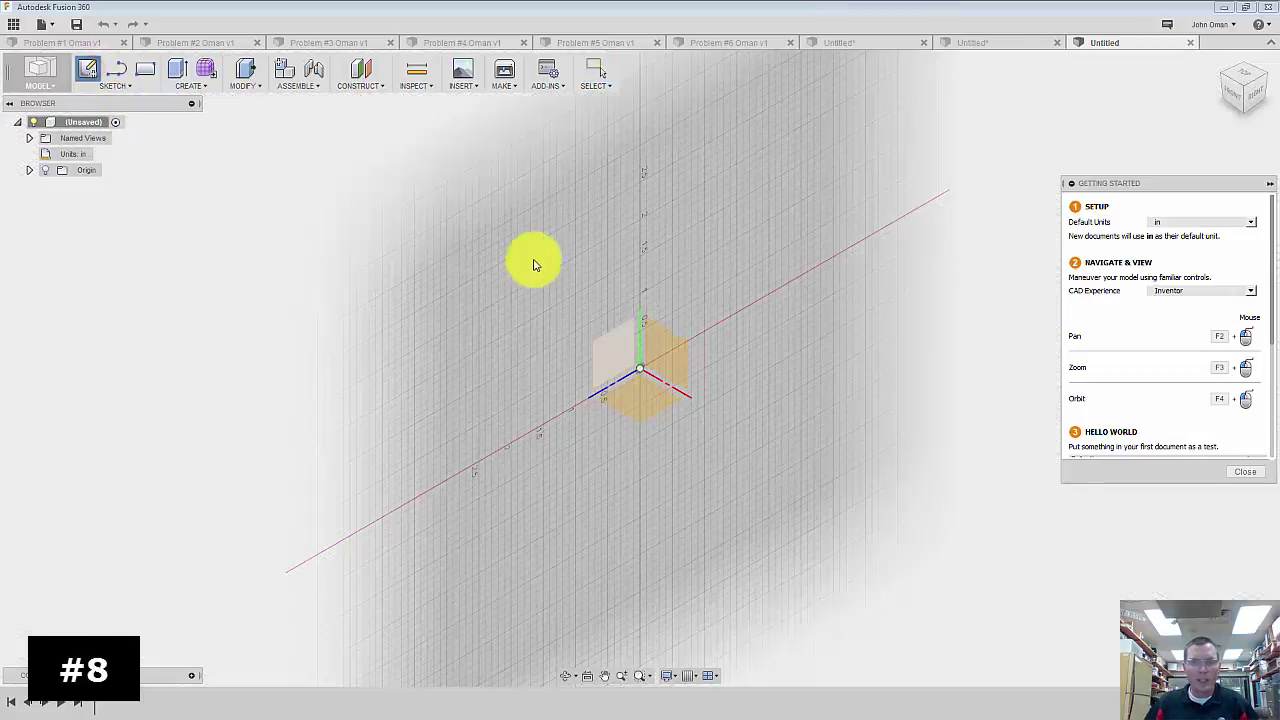
click(657, 343)
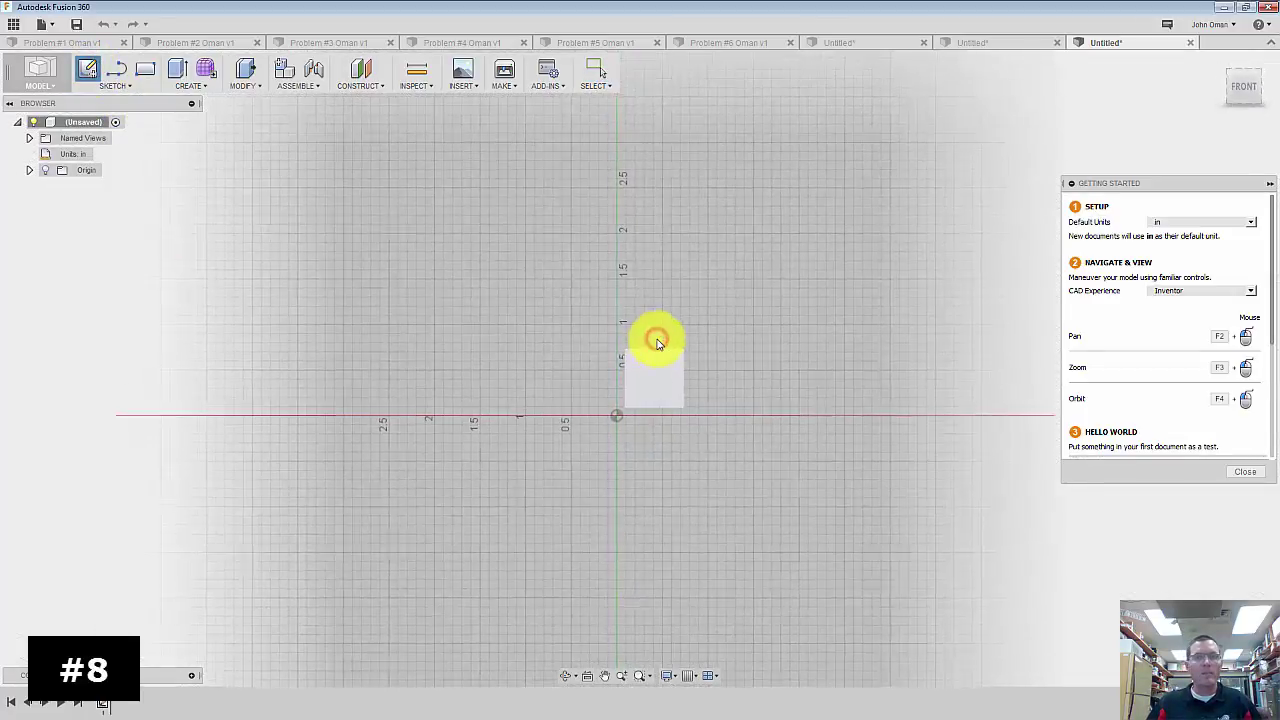
click(148, 71)
click(617, 418)
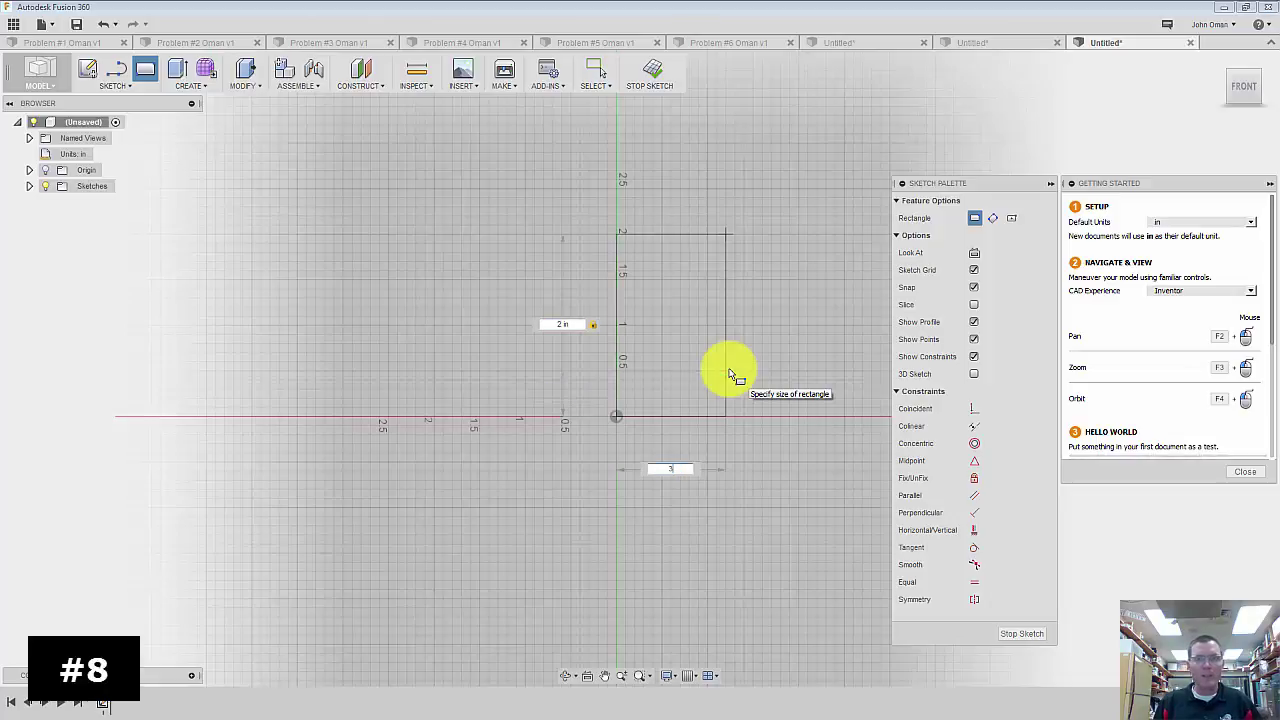
key(Return)
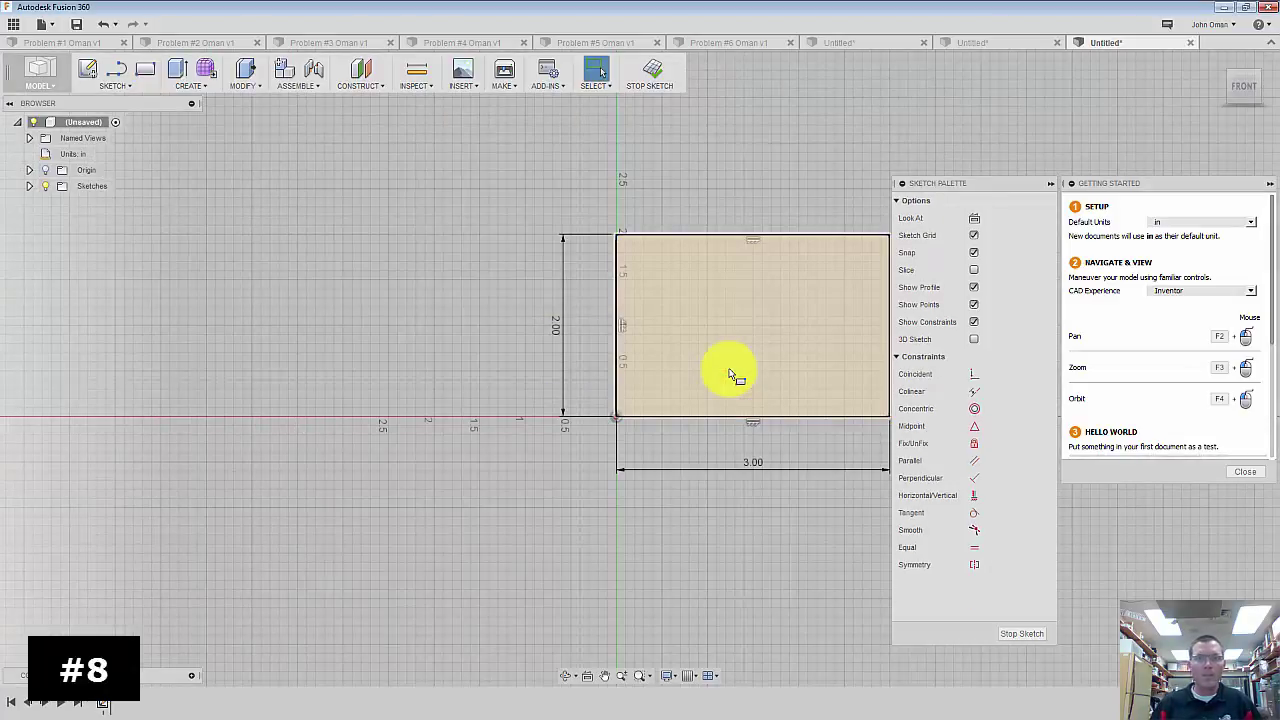
key(Escape)
scroll(437, 400, down, 1)
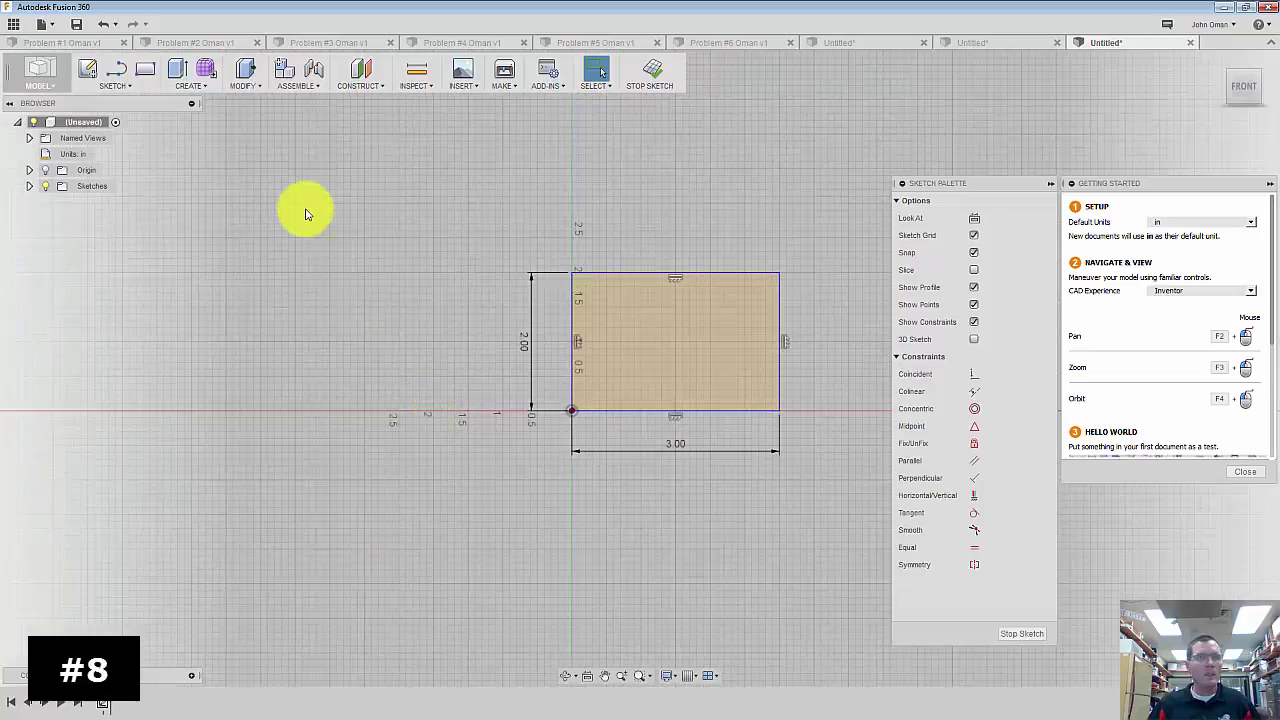
- Draw a semicircular centre-point arc centred on the midpoint of the rectangle's top edge, spanning from its left corner to its right corner
click(127, 87)
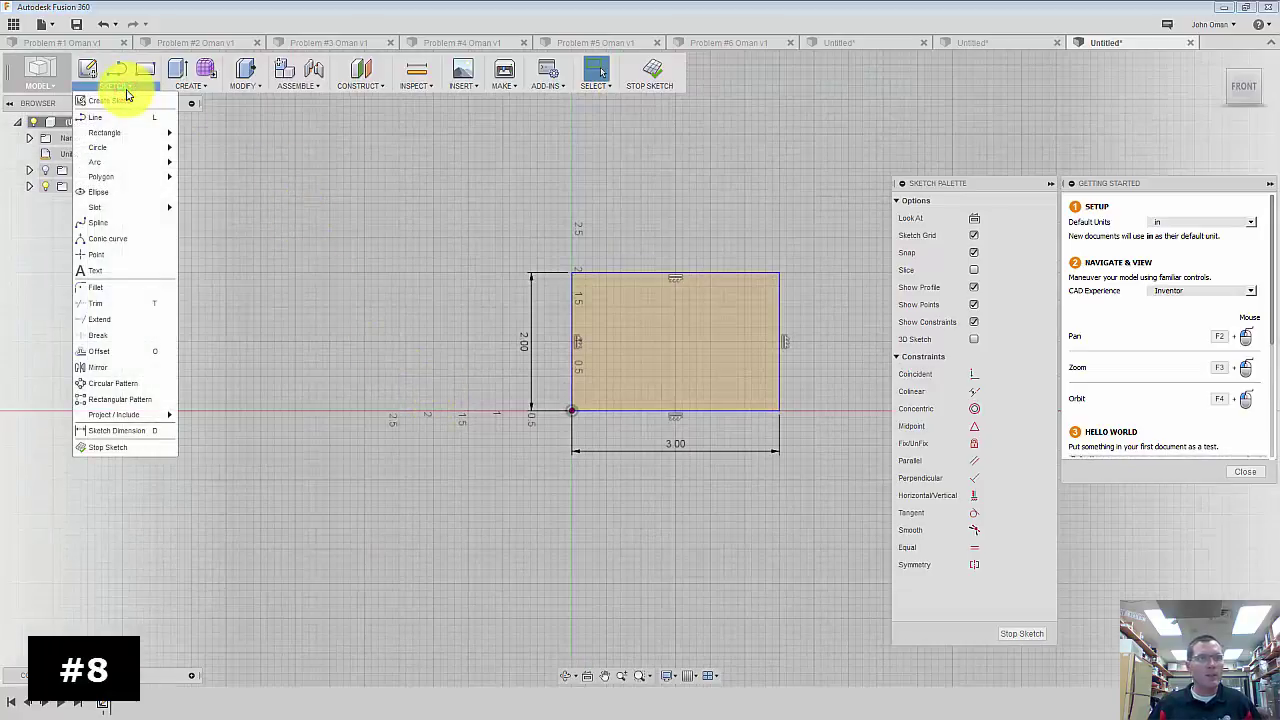
mouse_move(117, 166)
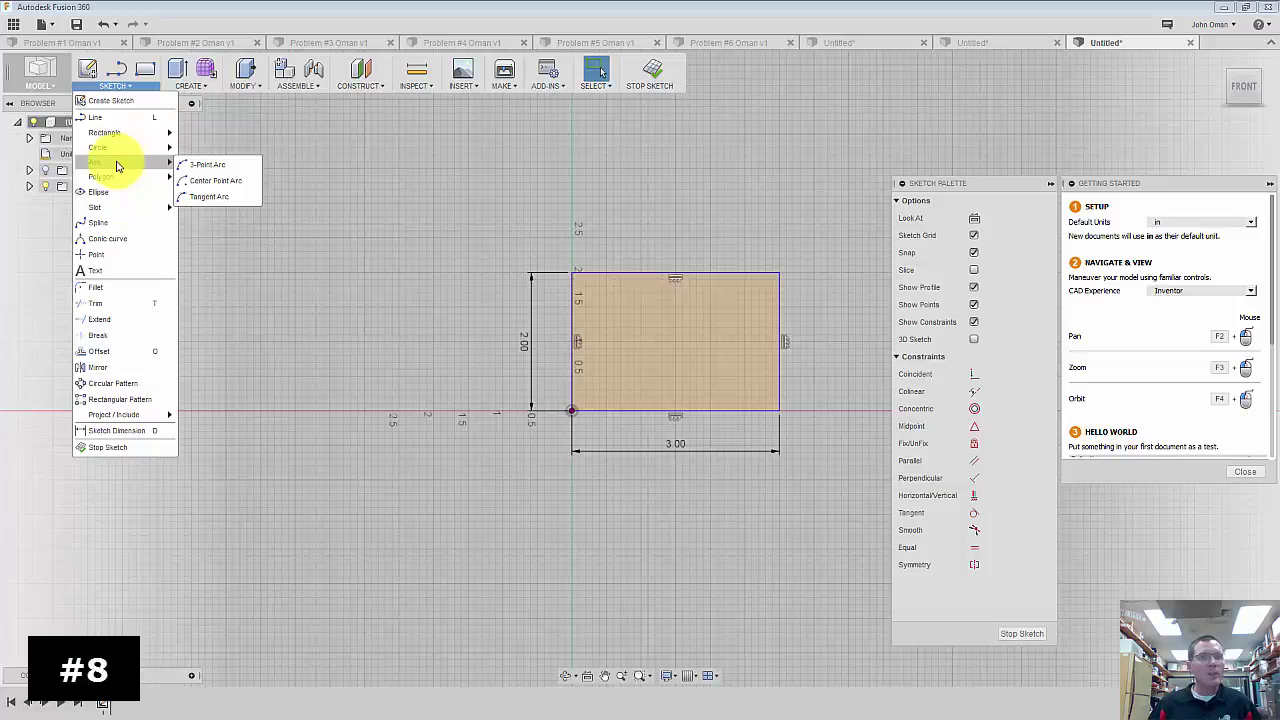
click(208, 184)
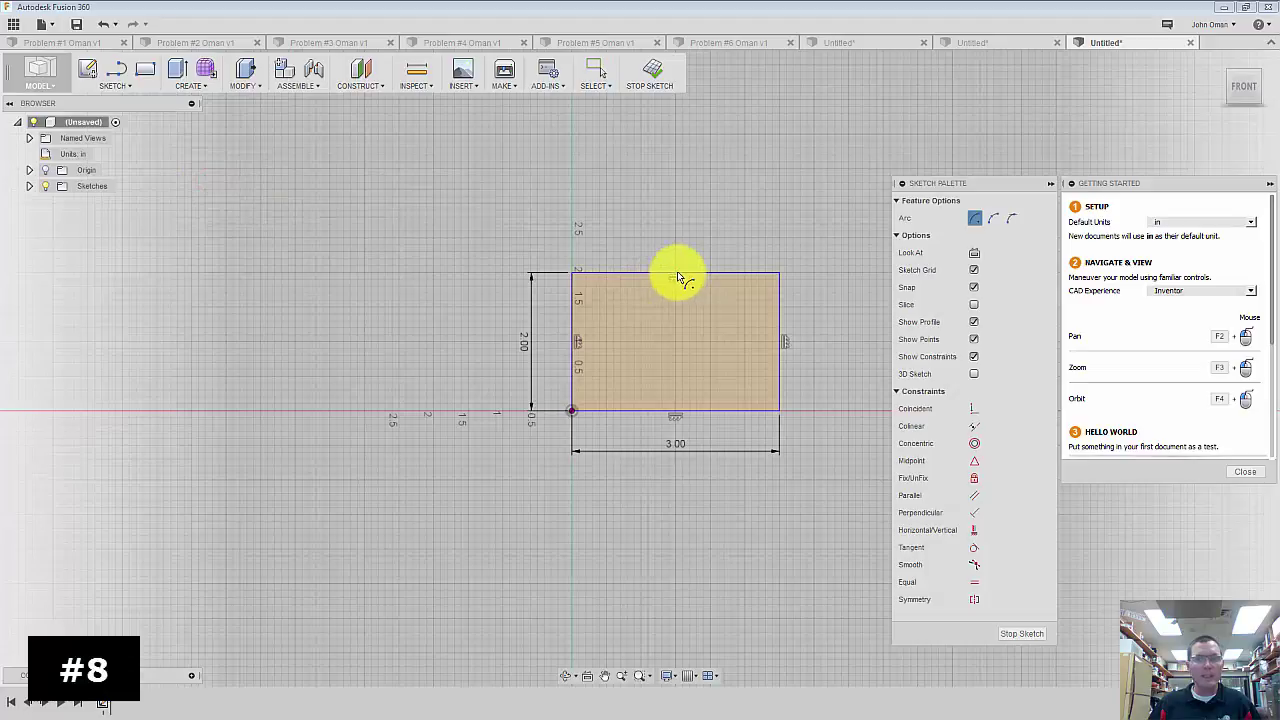
scroll(674, 278, up, 4)
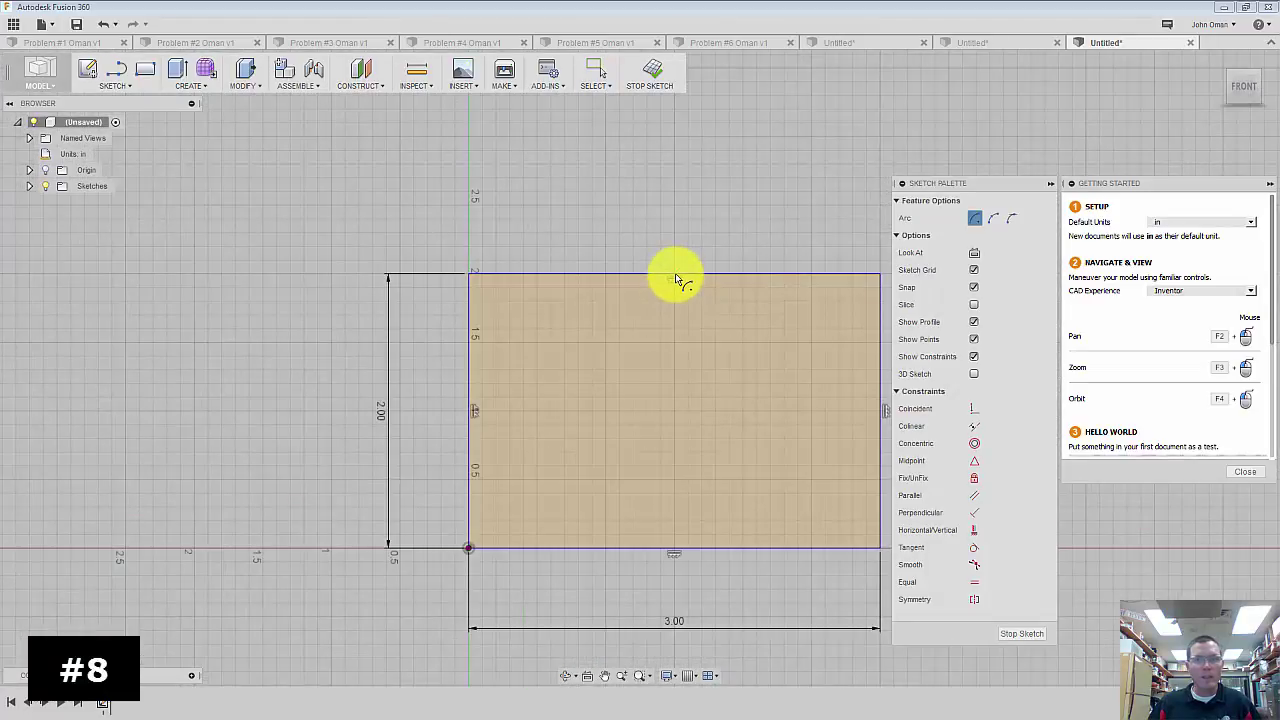
scroll(676, 279, up, 3)
click(675, 273)
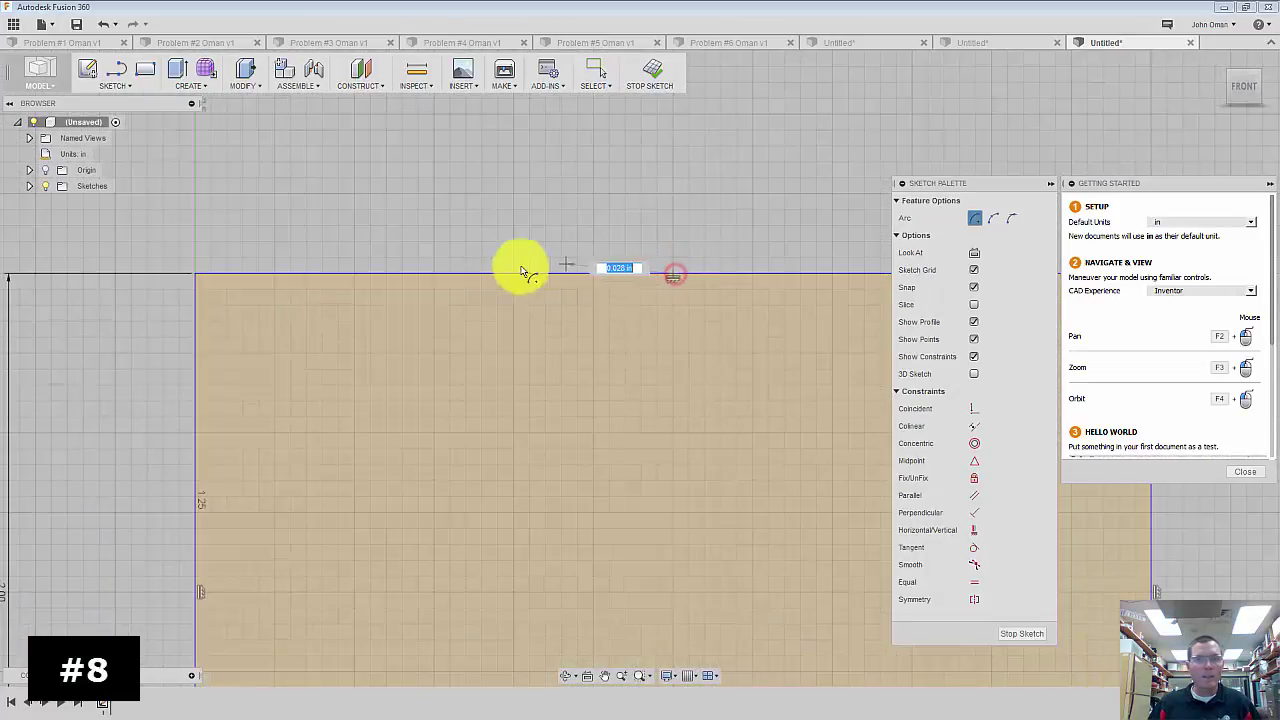
click(193, 274)
scroll(285, 200, down, 1)
scroll(183, 222, down, 2)
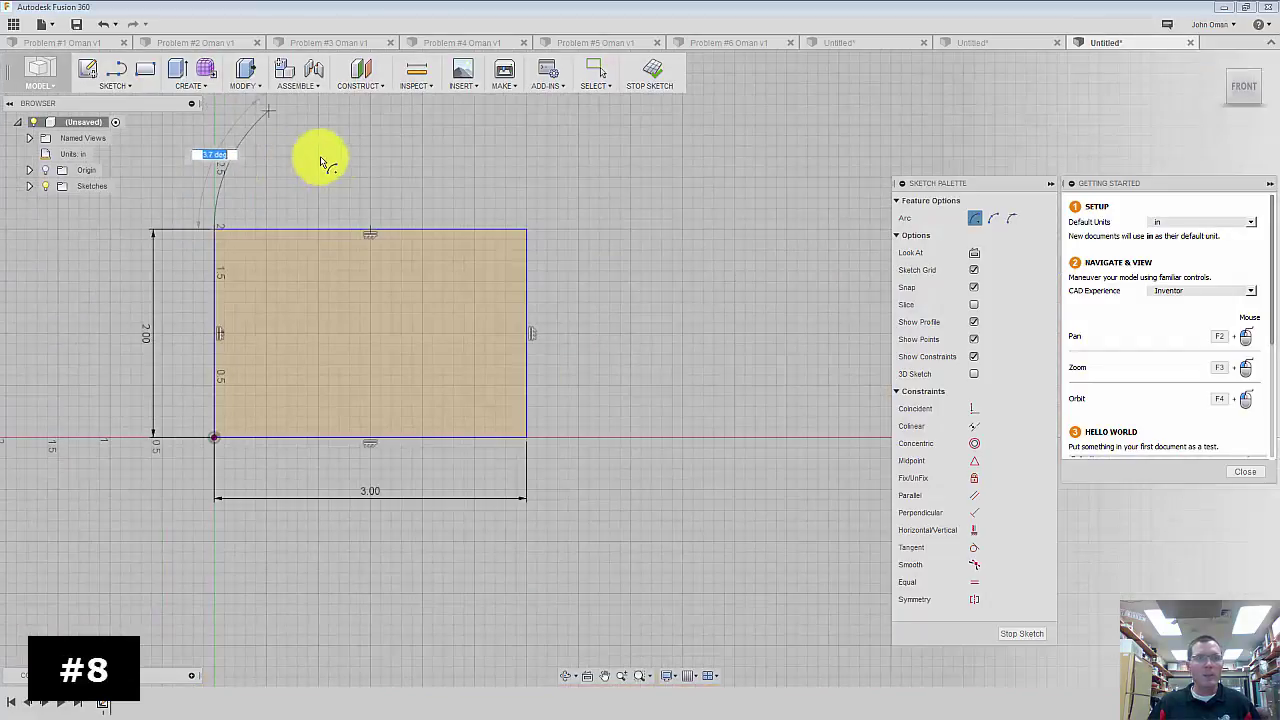
click(525, 231)
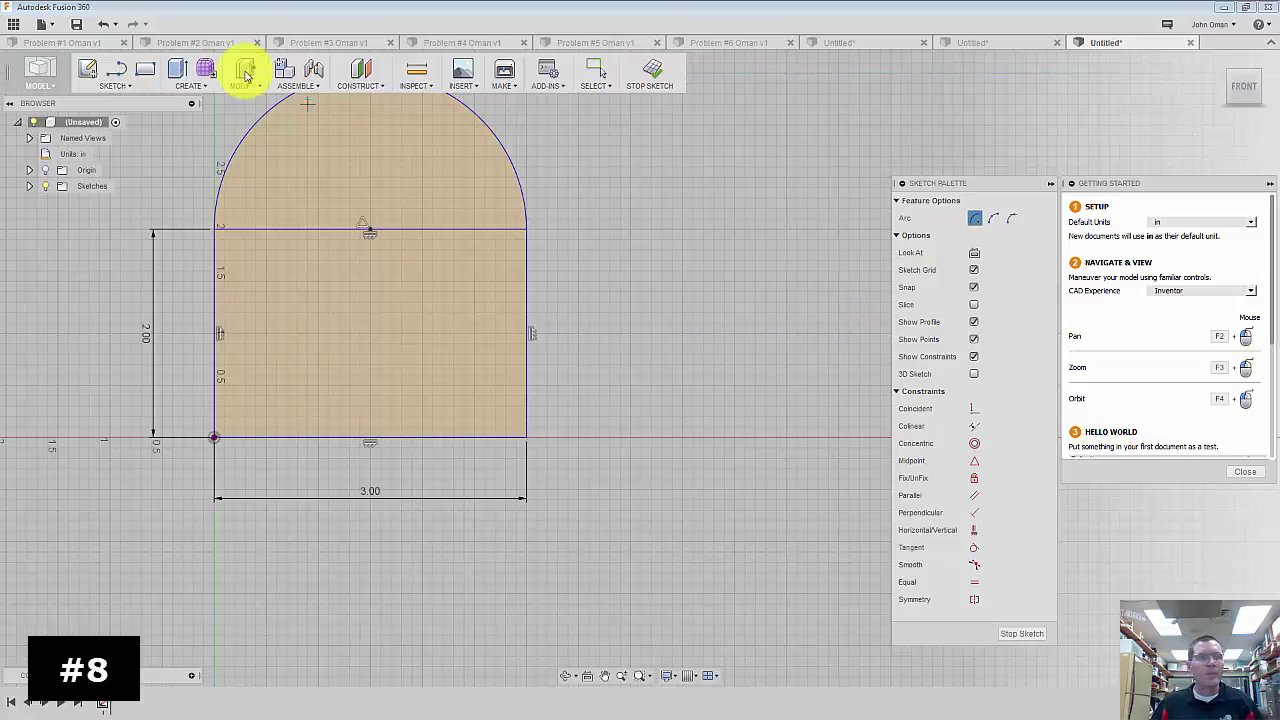
- Check the inner radius and wall thickness on the Problem #8 PDF drawing and return to the Fusion 360 sketch
key(o)
click(601, 72)
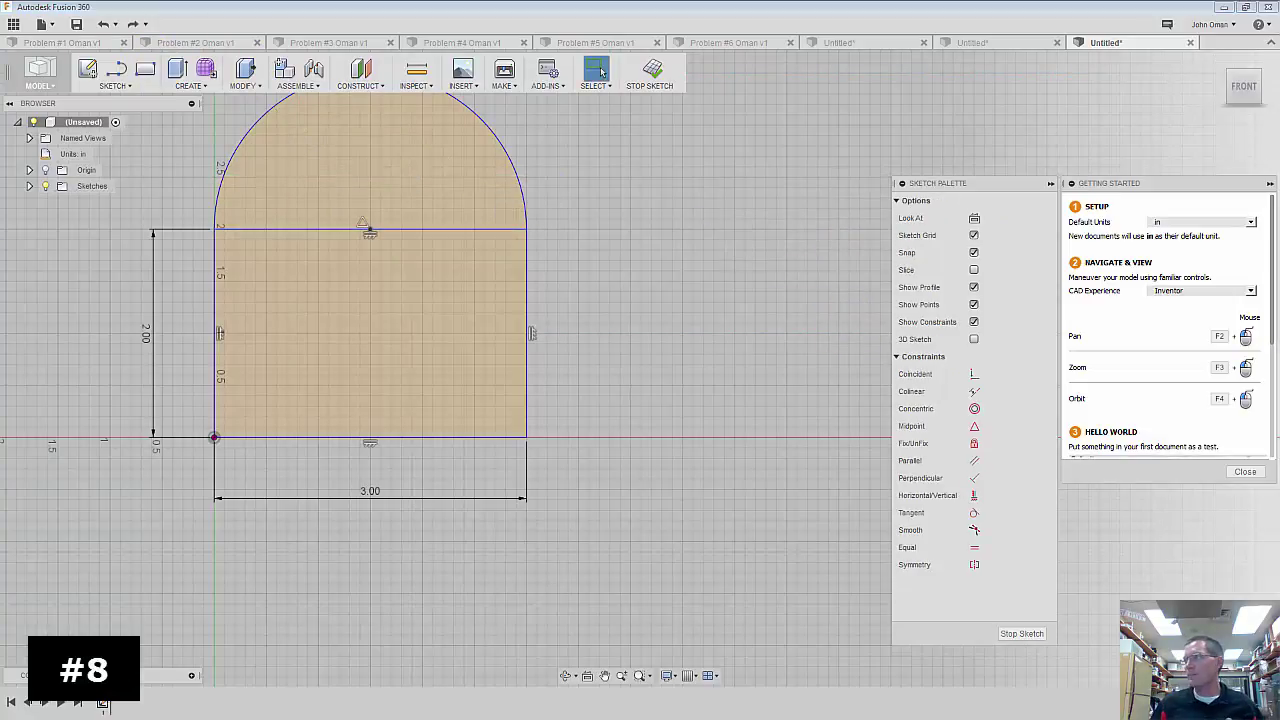
key(alt+Tab)
drag(811, 74, 811, 1)
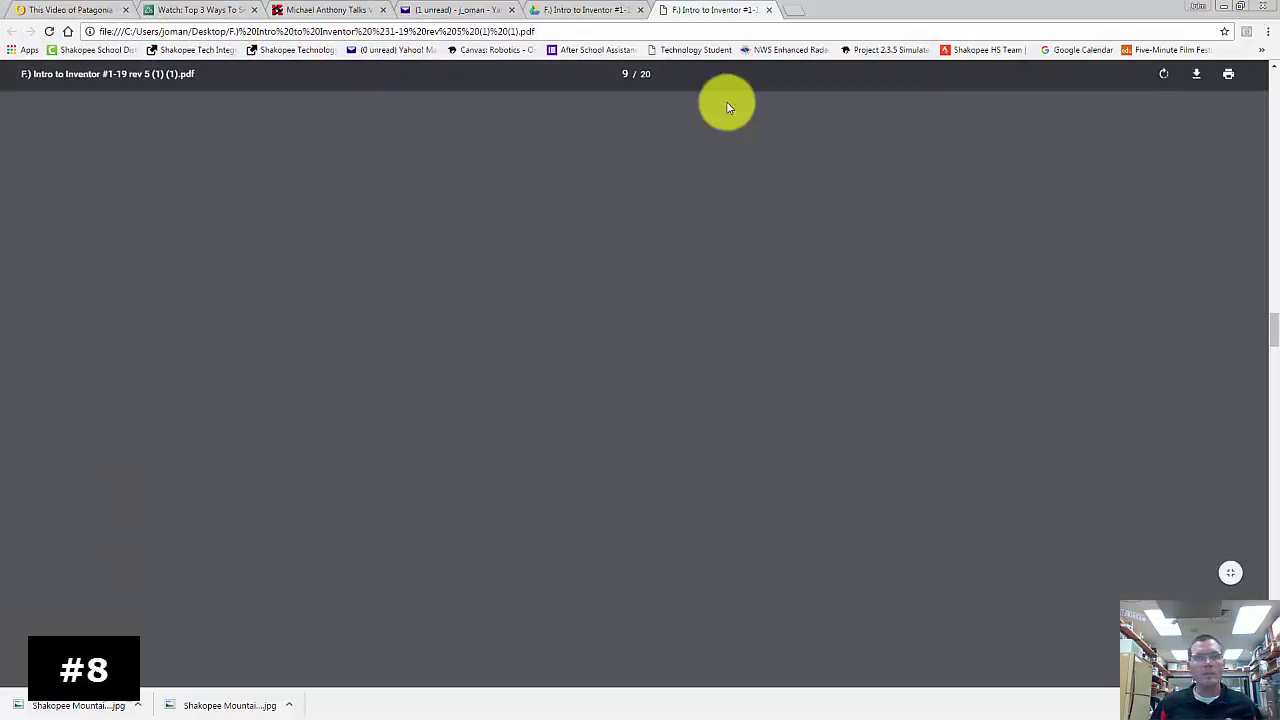
scroll(460, 330, up, 1)
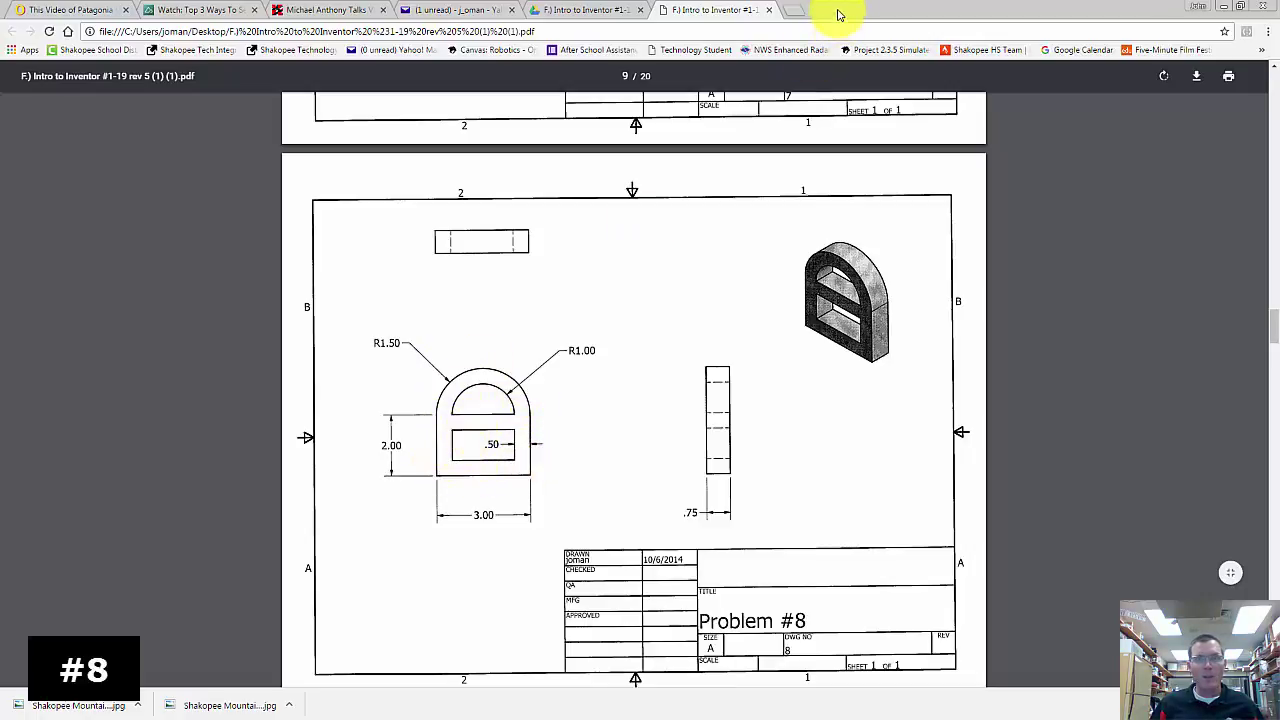
key(alt+Tab)
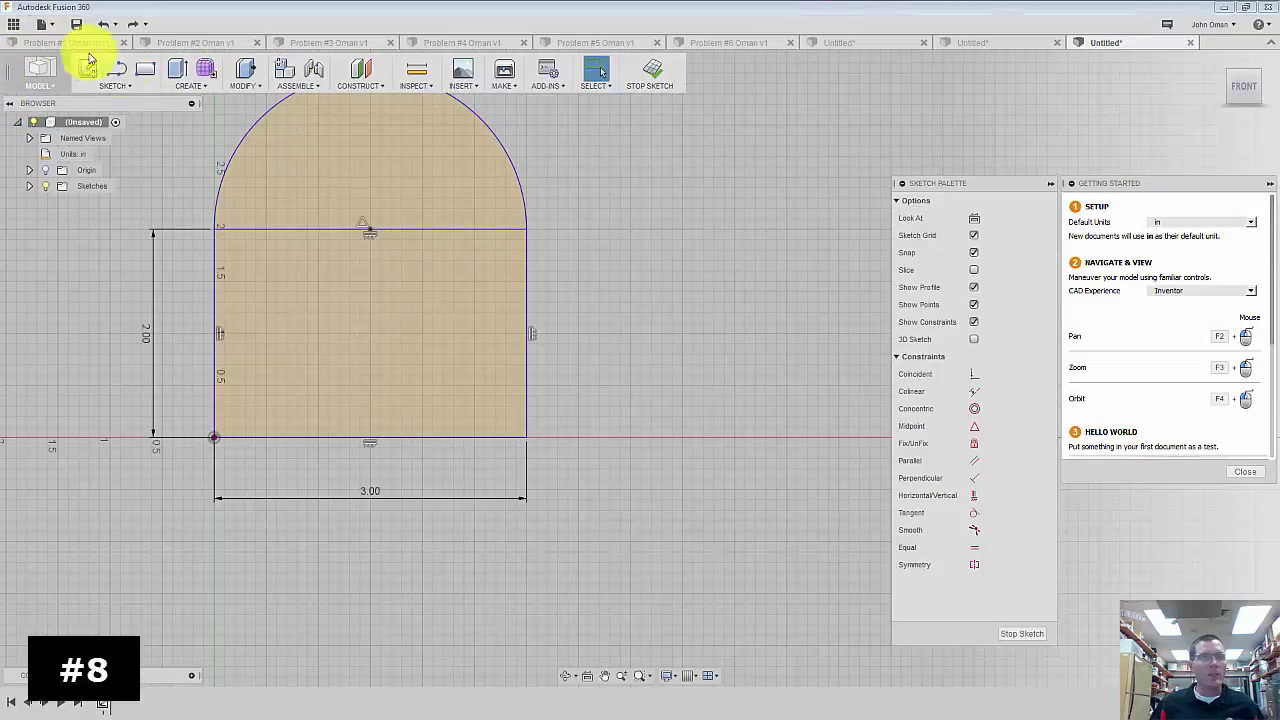
- Offset the semicircular arc inward by -0.5 in
click(128, 90)
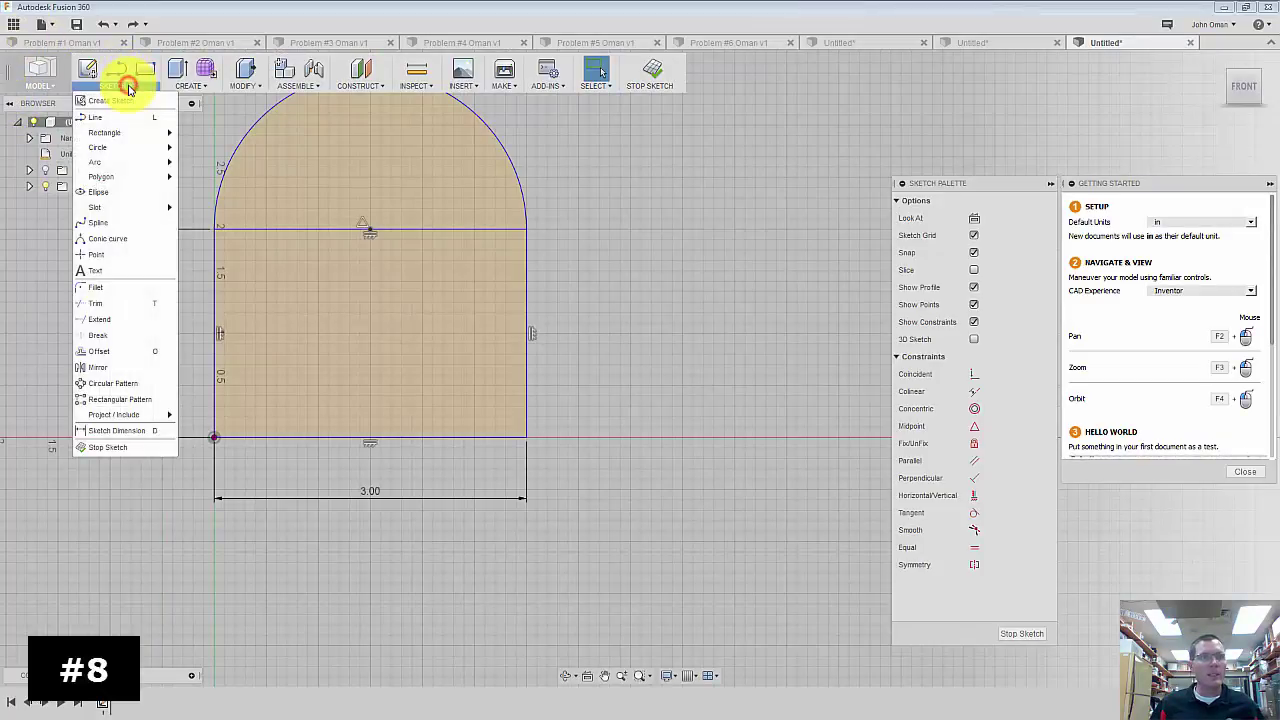
click(128, 358)
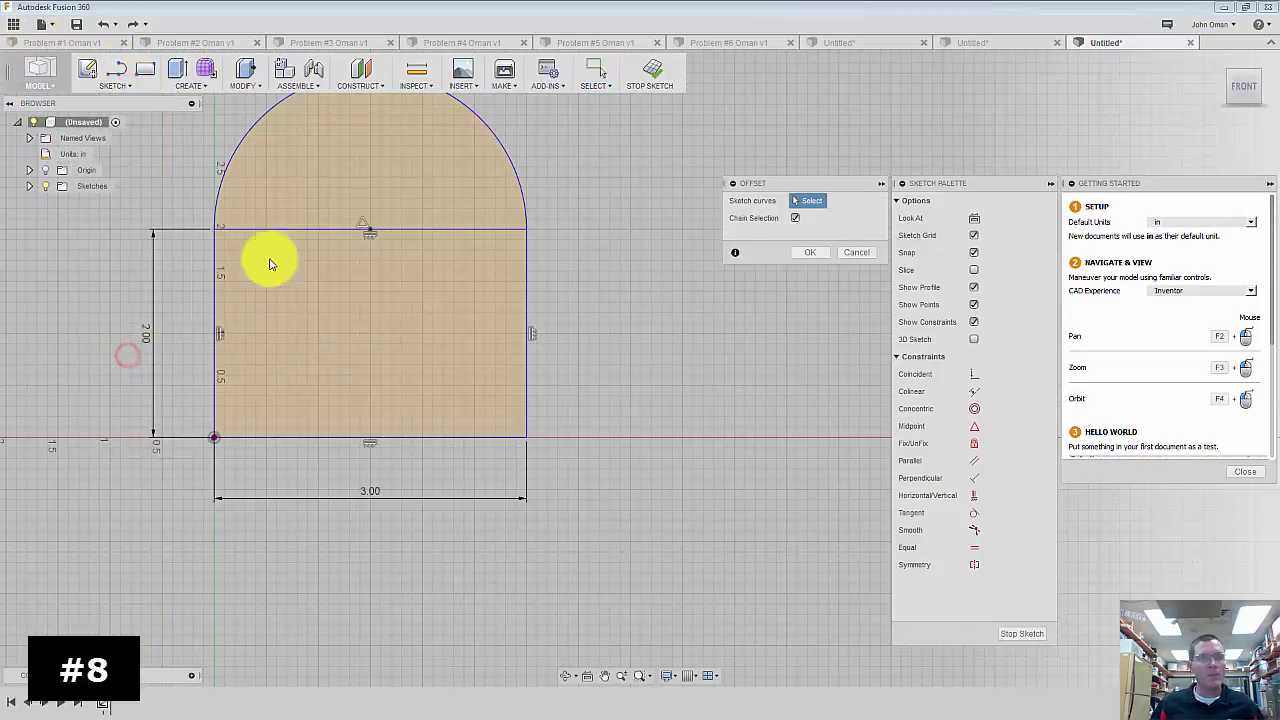
click(247, 137)
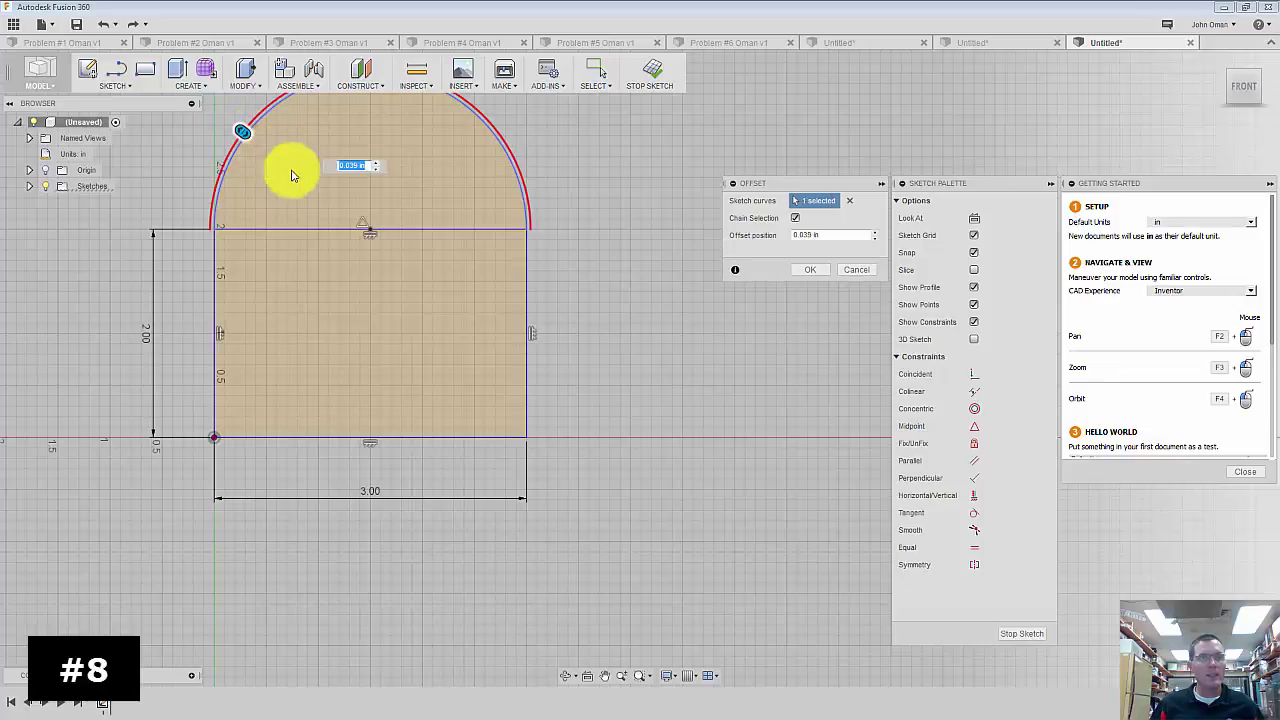
text(-)
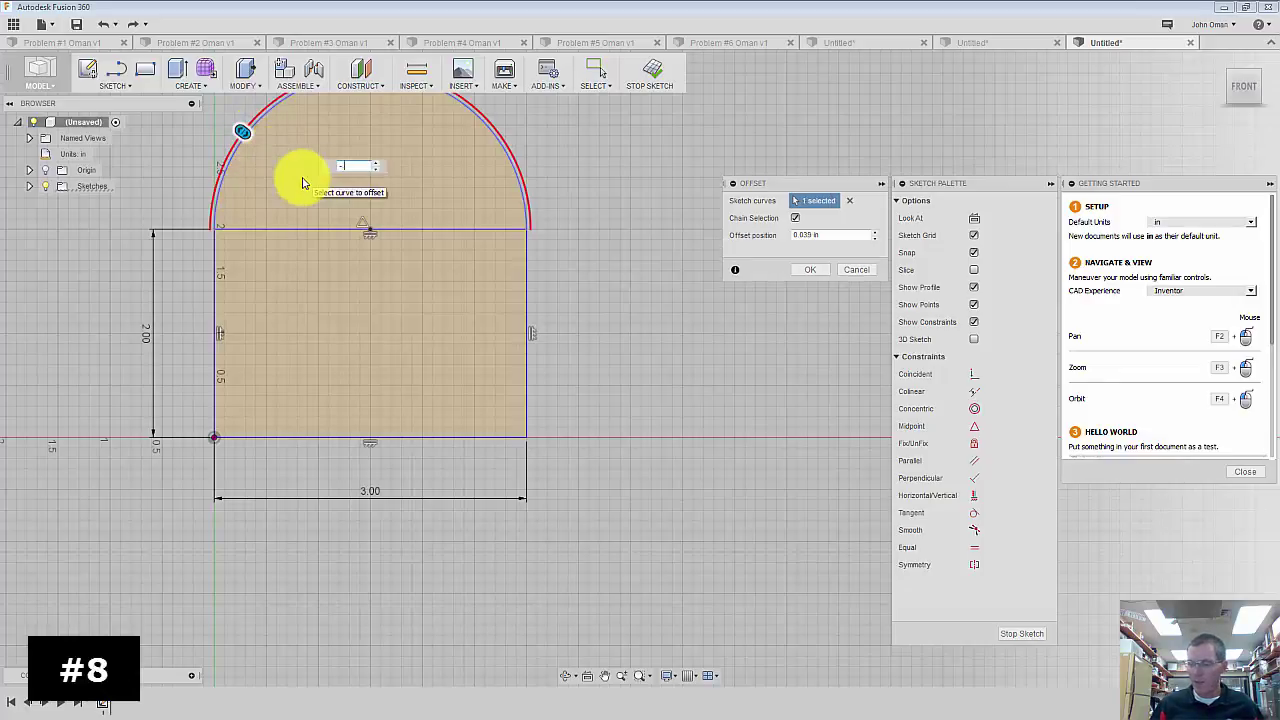
text(.5)
key(Return)
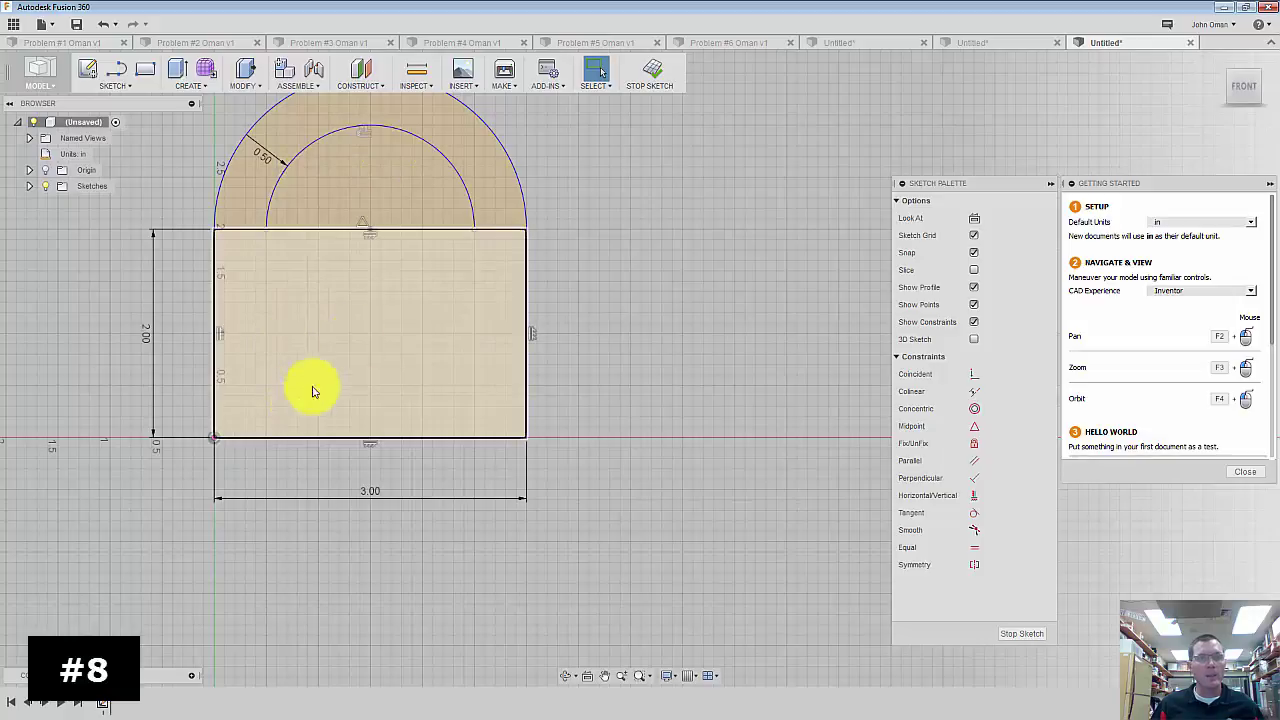
- Offset the rectangle's chained sides and bottom edge inward by -0.5 in
right_click(575, 268)
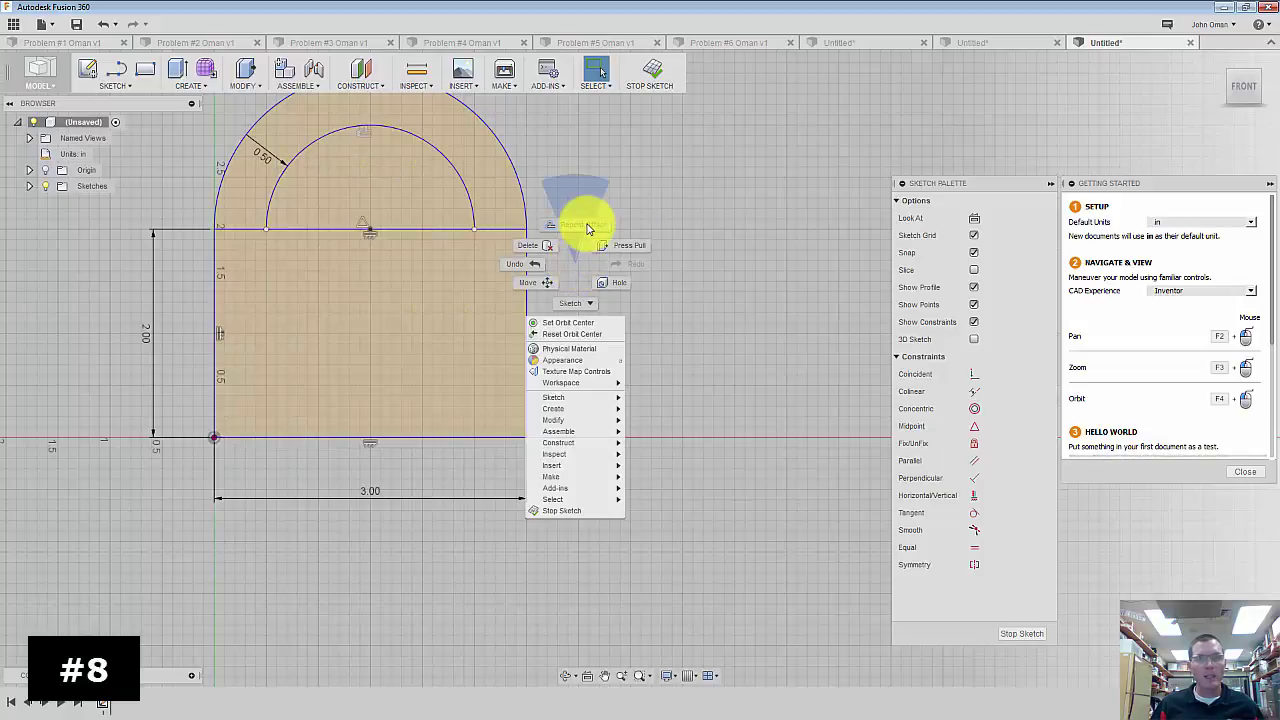
click(588, 228)
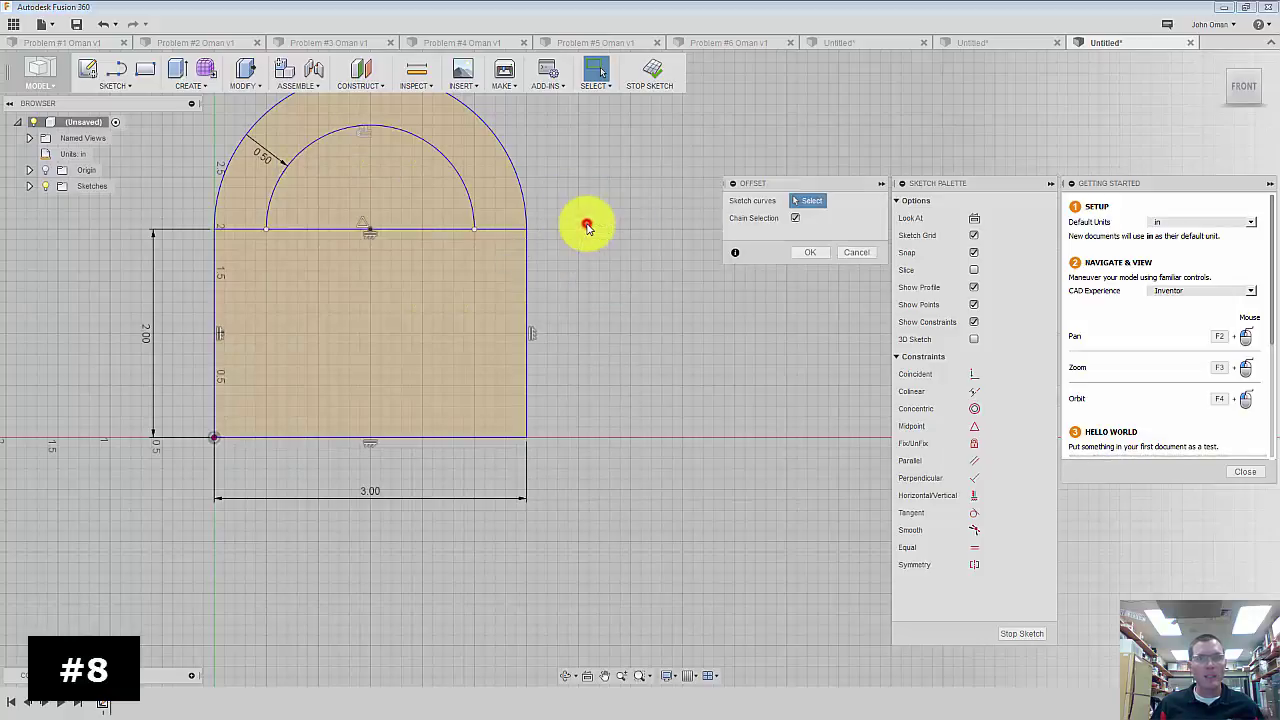
click(527, 386)
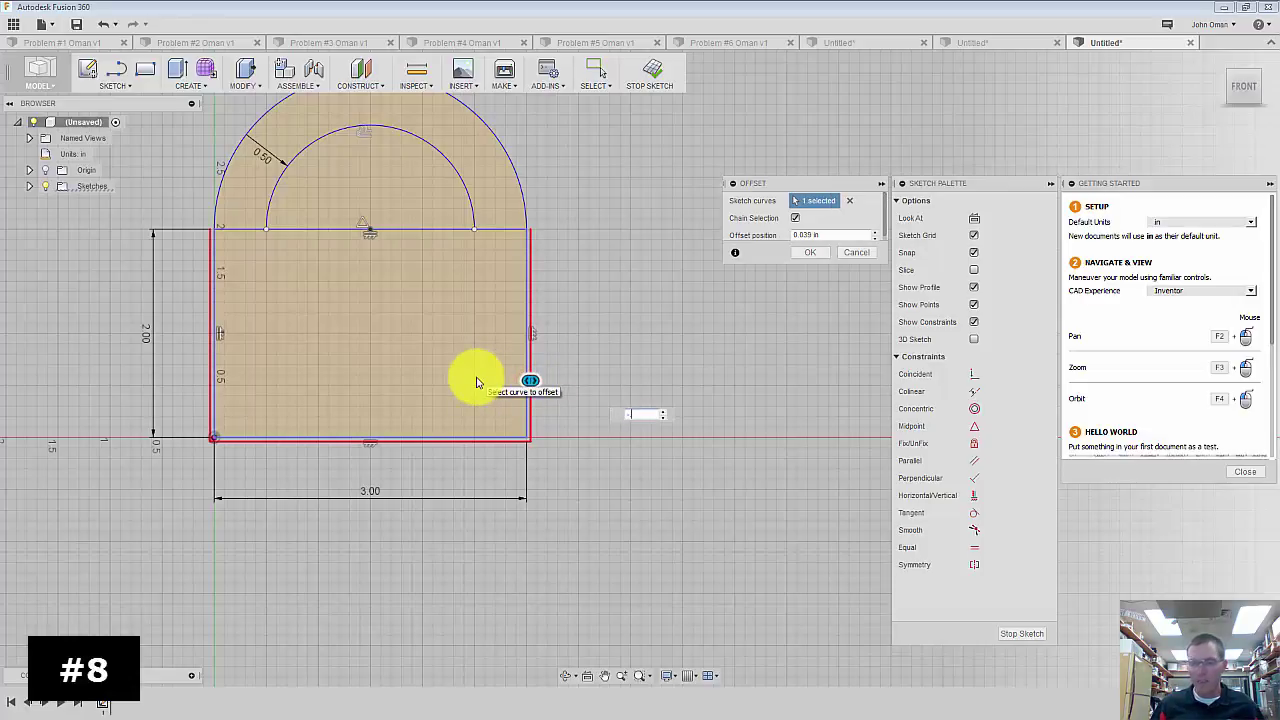
text(-.5)
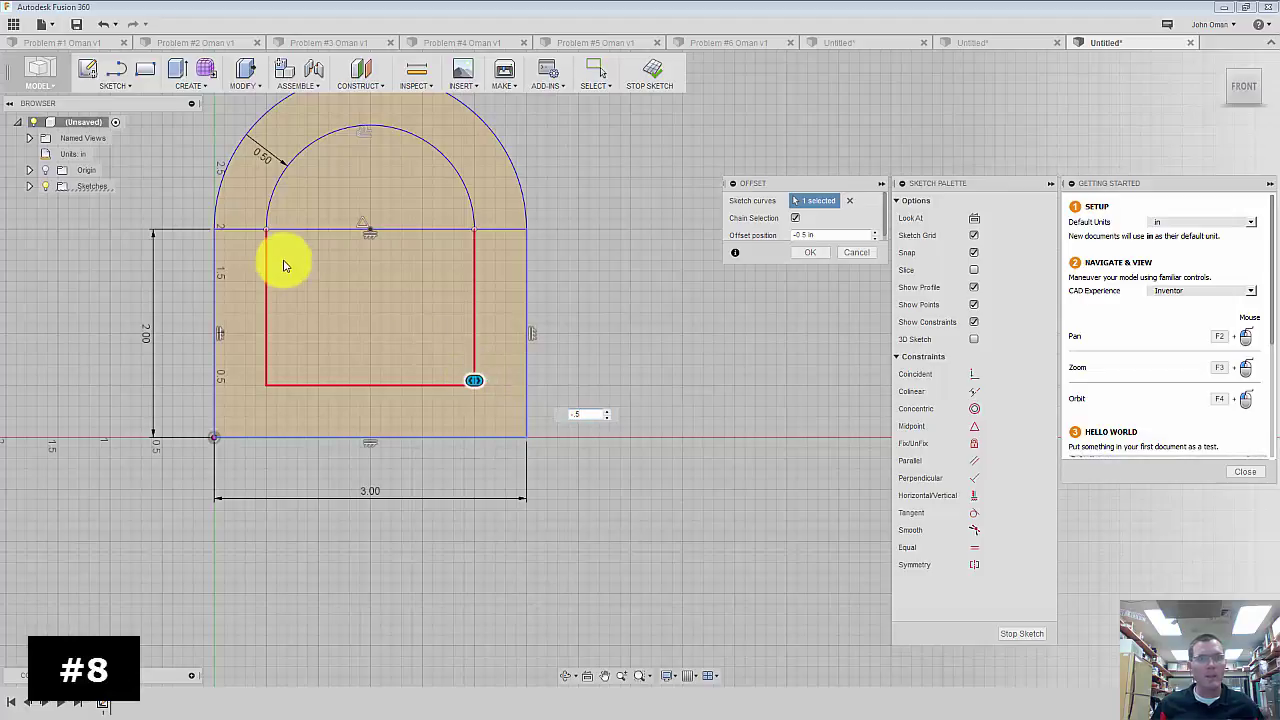
click(801, 255)
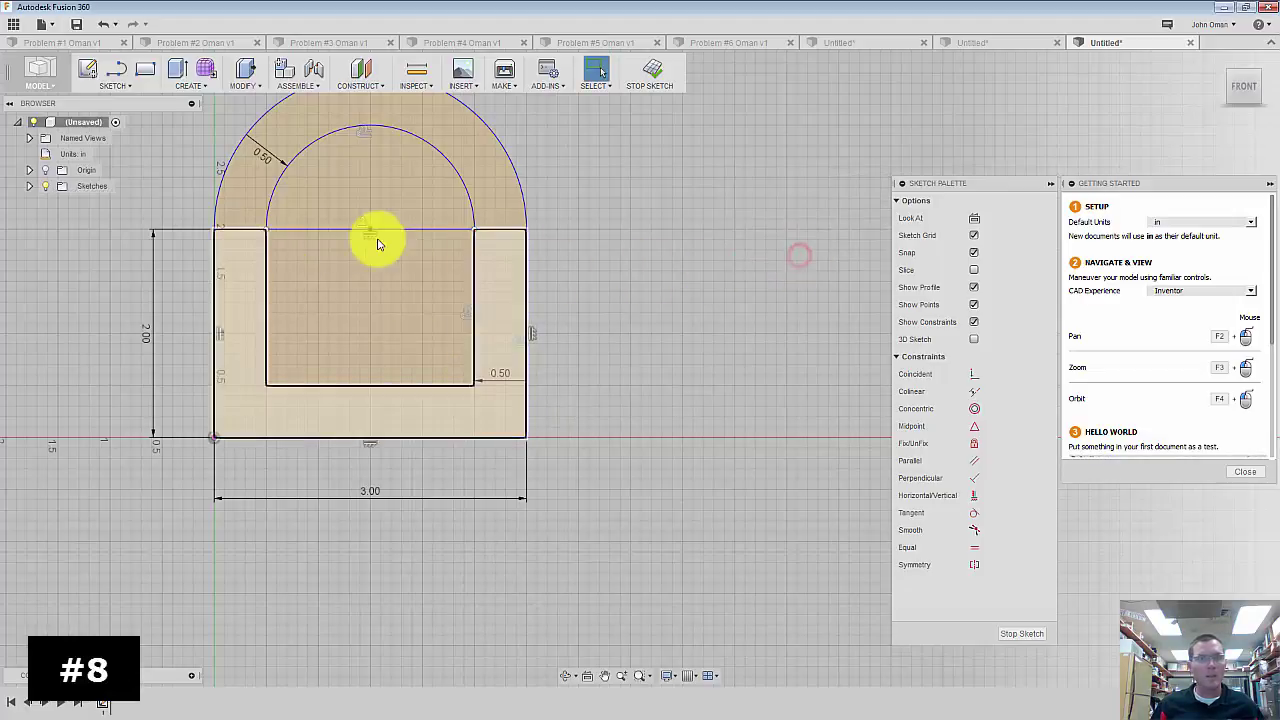
click(245, 232)
right_click(634, 240)
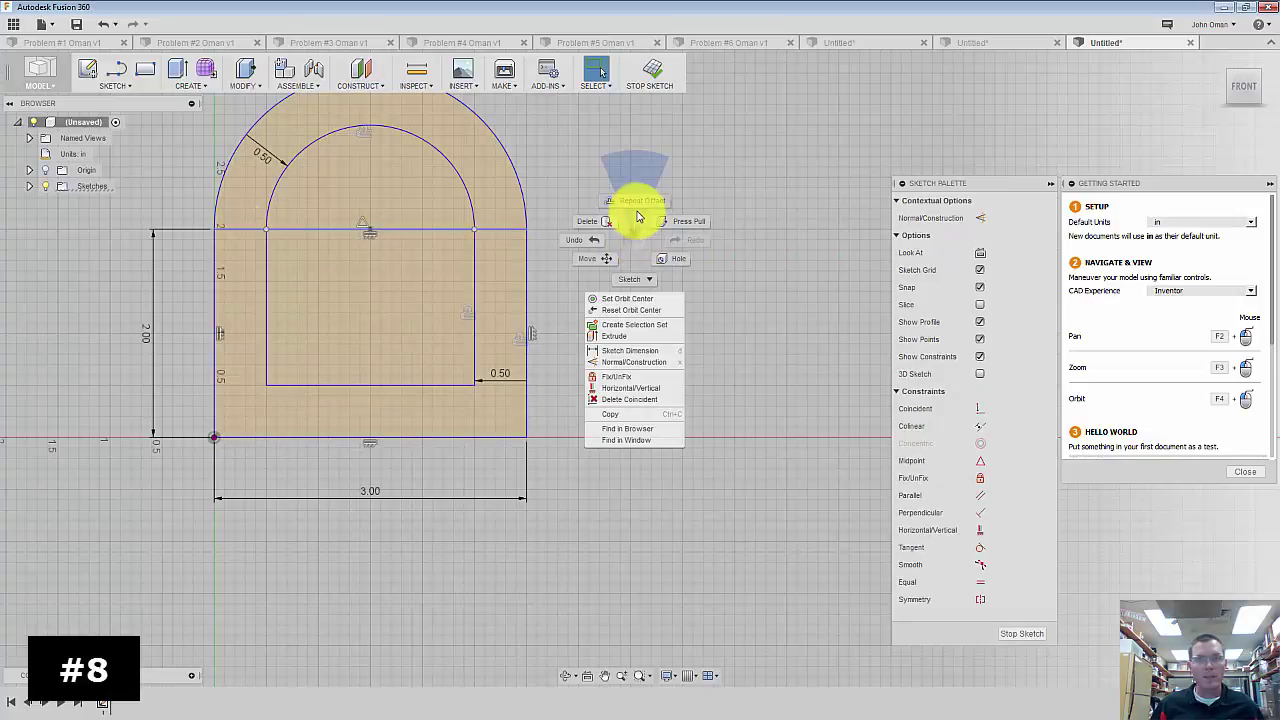
click(637, 205)
click(504, 229)
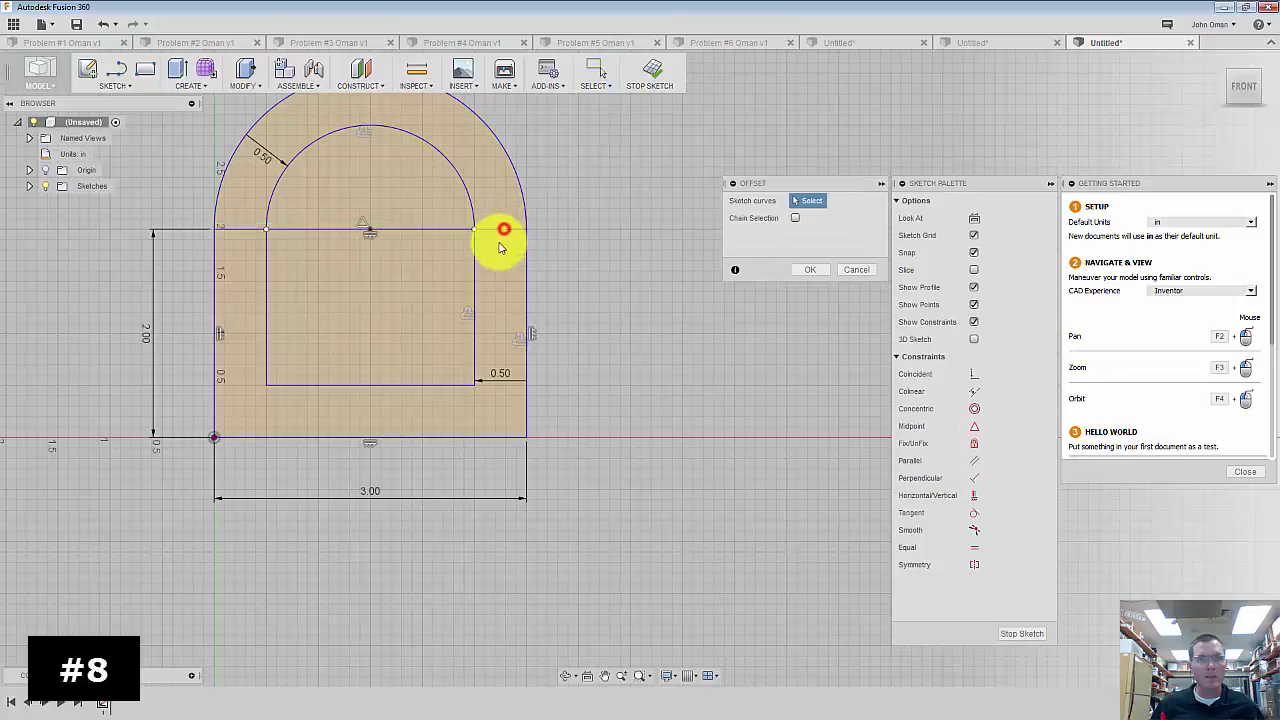
click(862, 269)
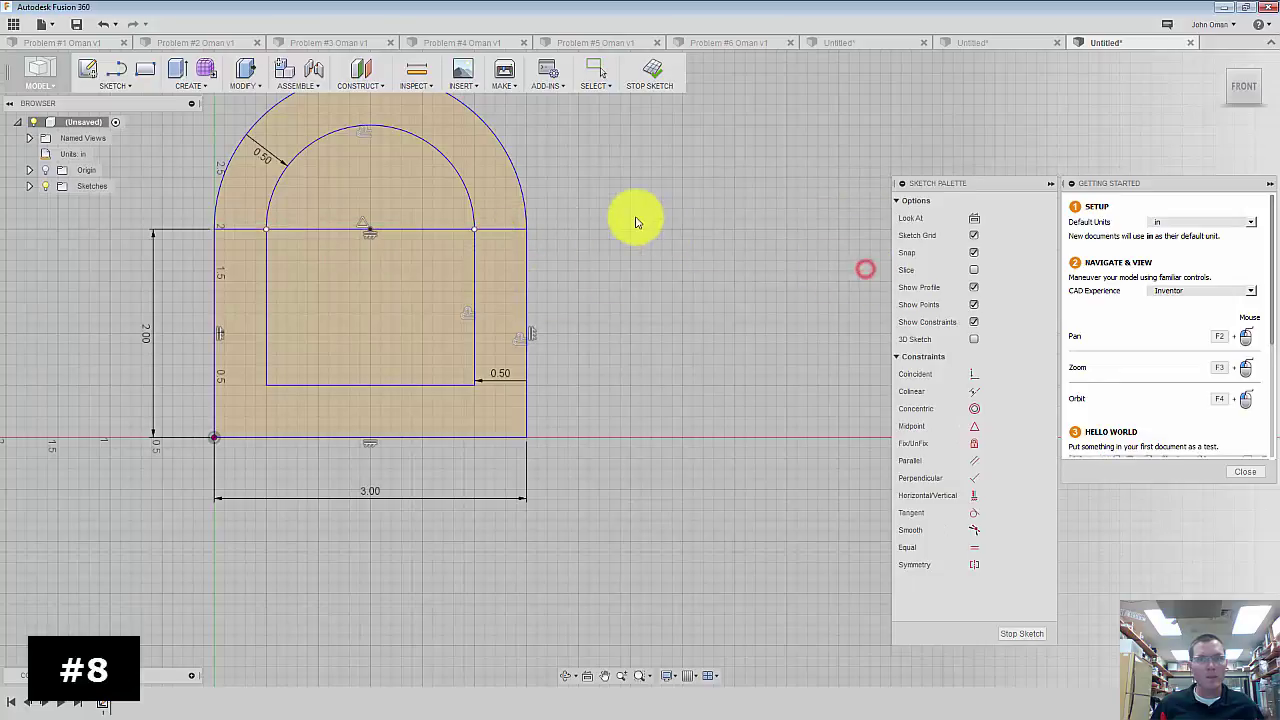
- Offset the rectangle's top edge 0.5 in downward across the sketch
right_click(635, 222)
click(636, 182)
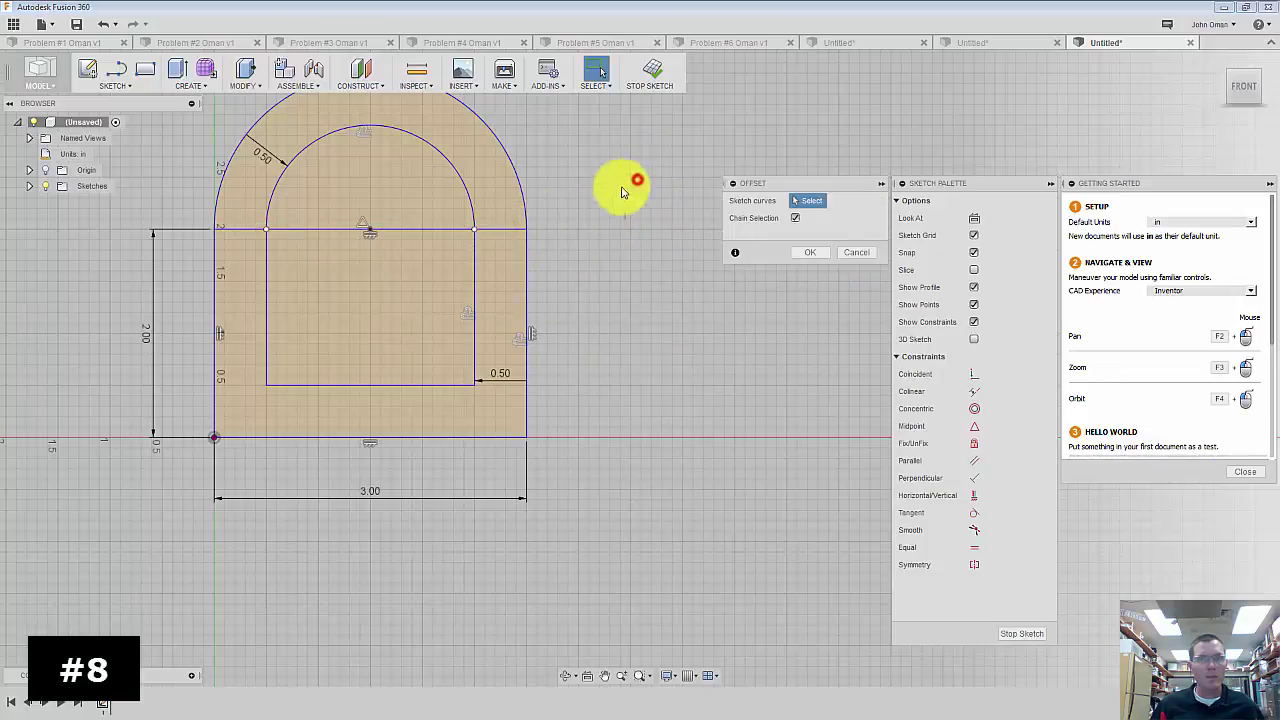
click(488, 229)
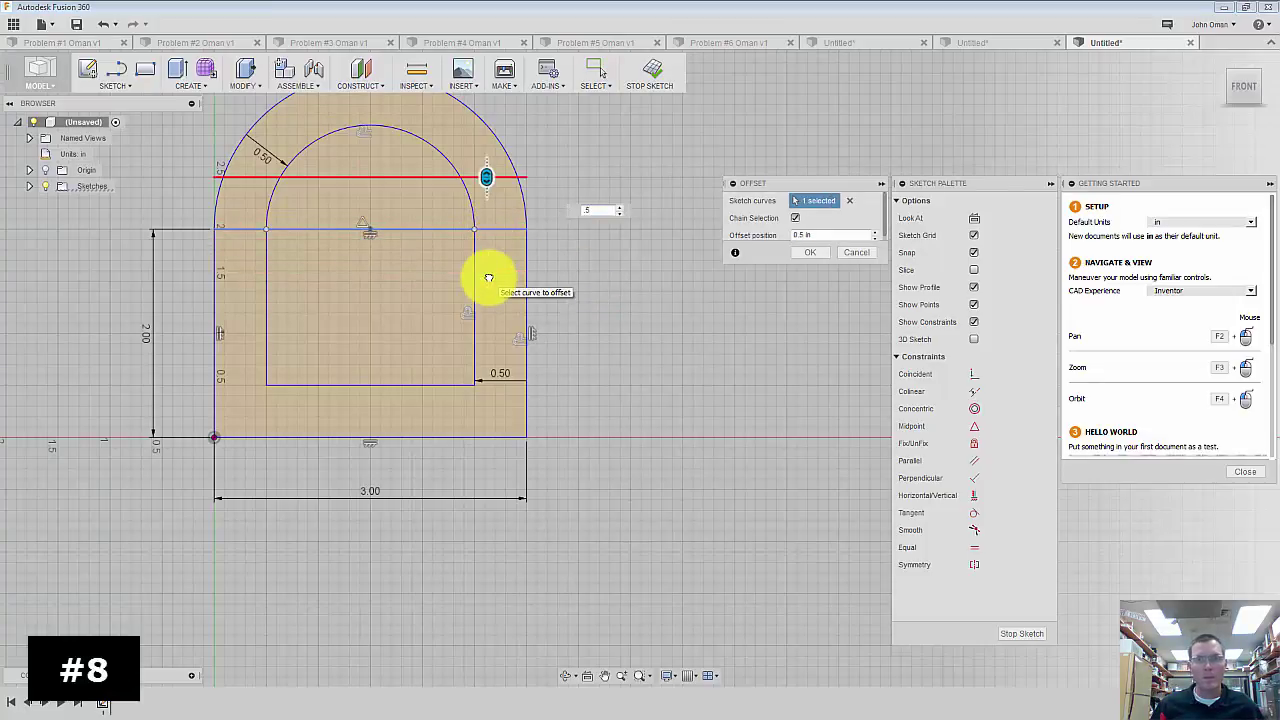
click(812, 251)
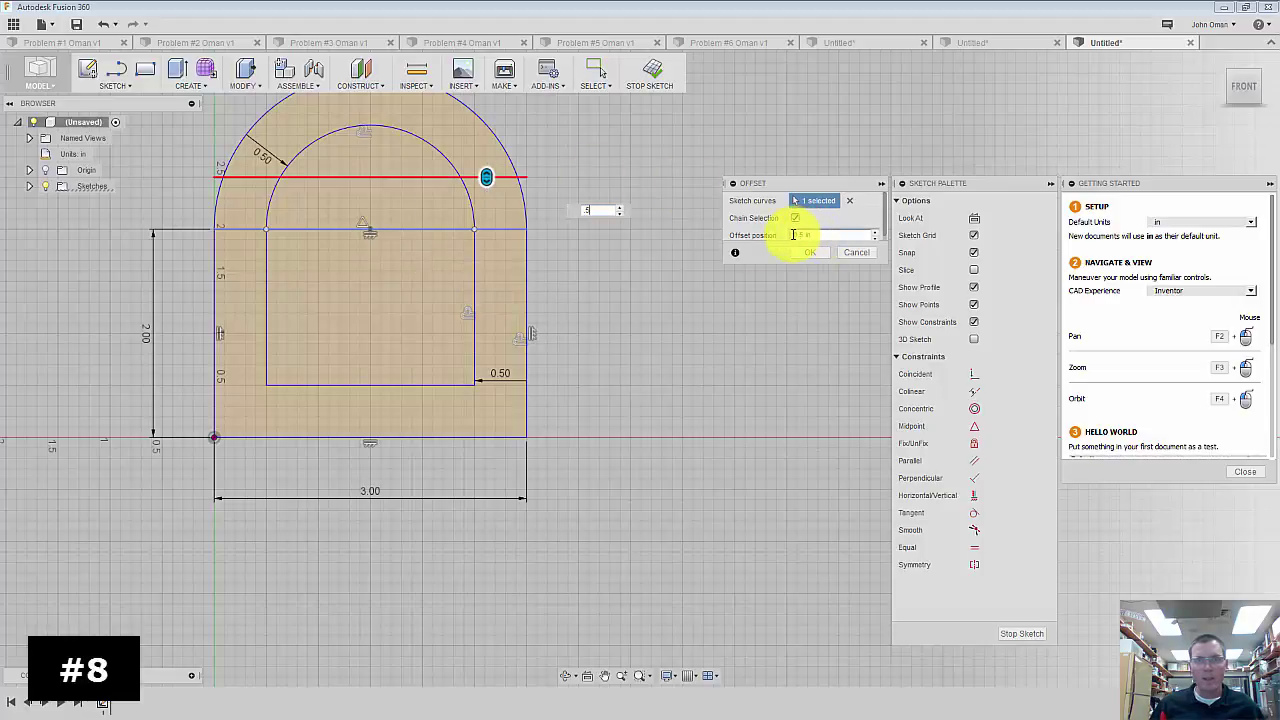
click(850, 257)
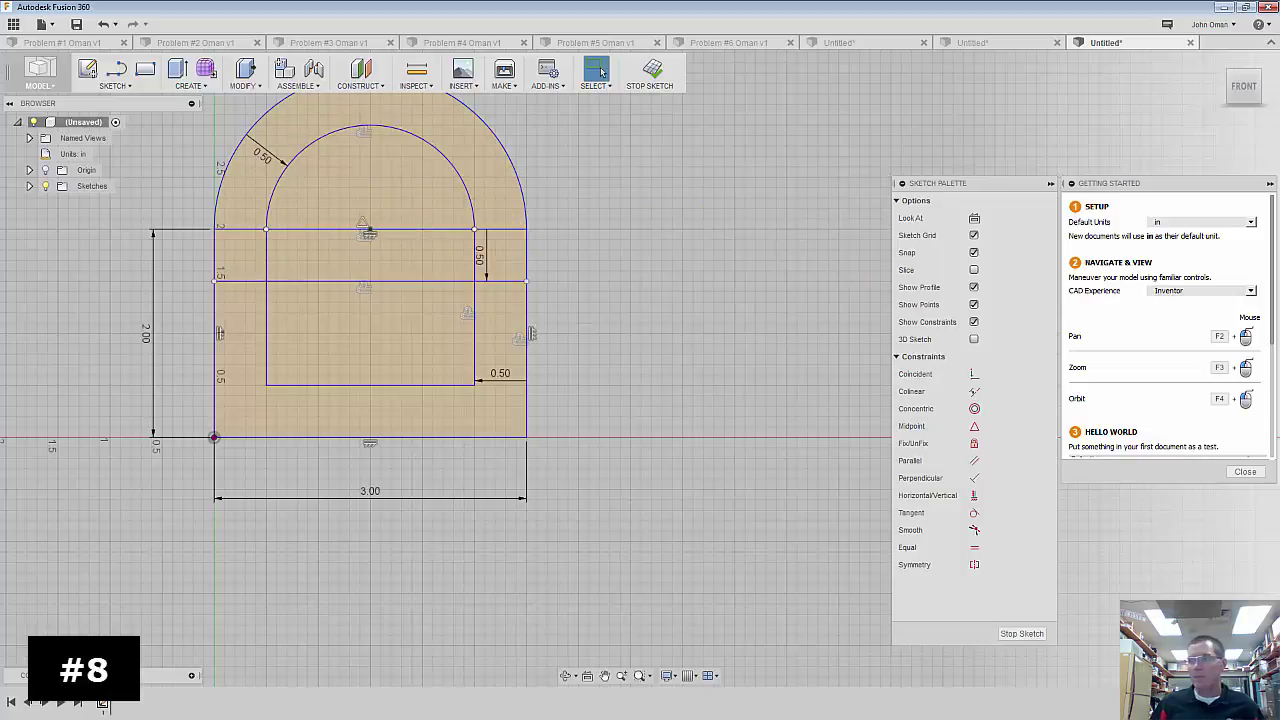
- Trim the excess line segments around the inner openings, leaving a closed half-round opening above a closed rectangular opening
click(116, 90)
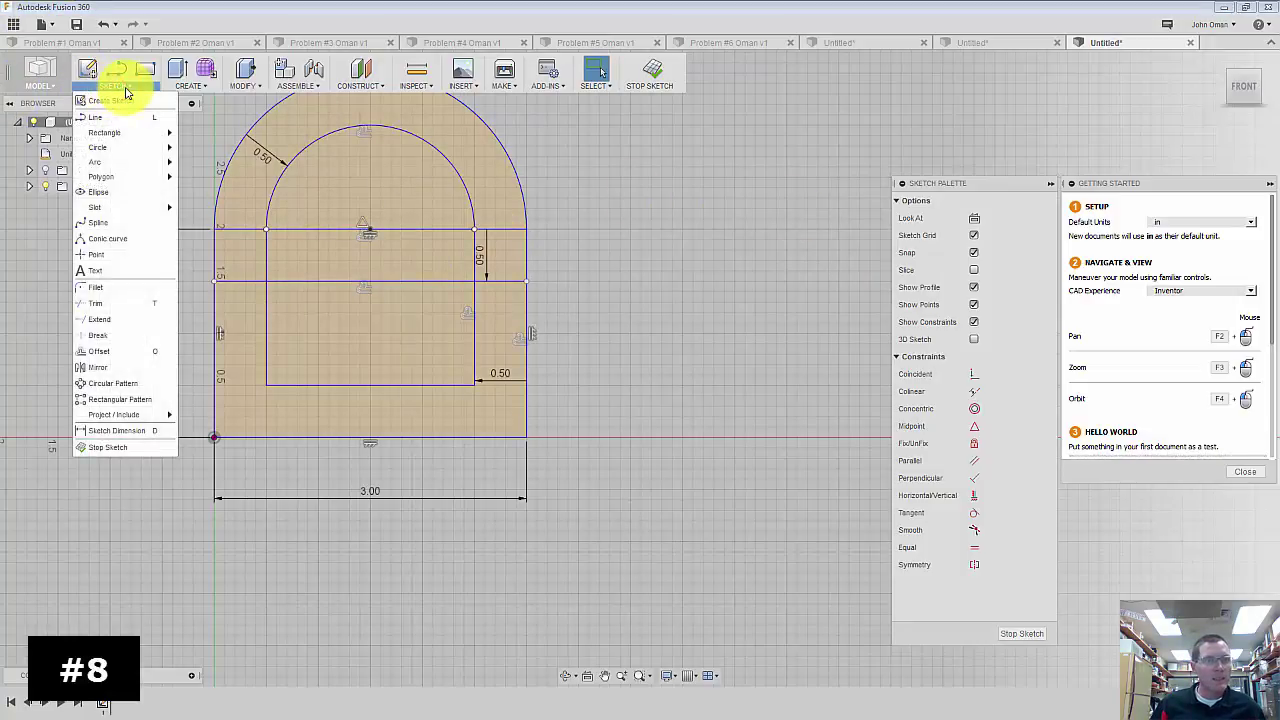
click(158, 310)
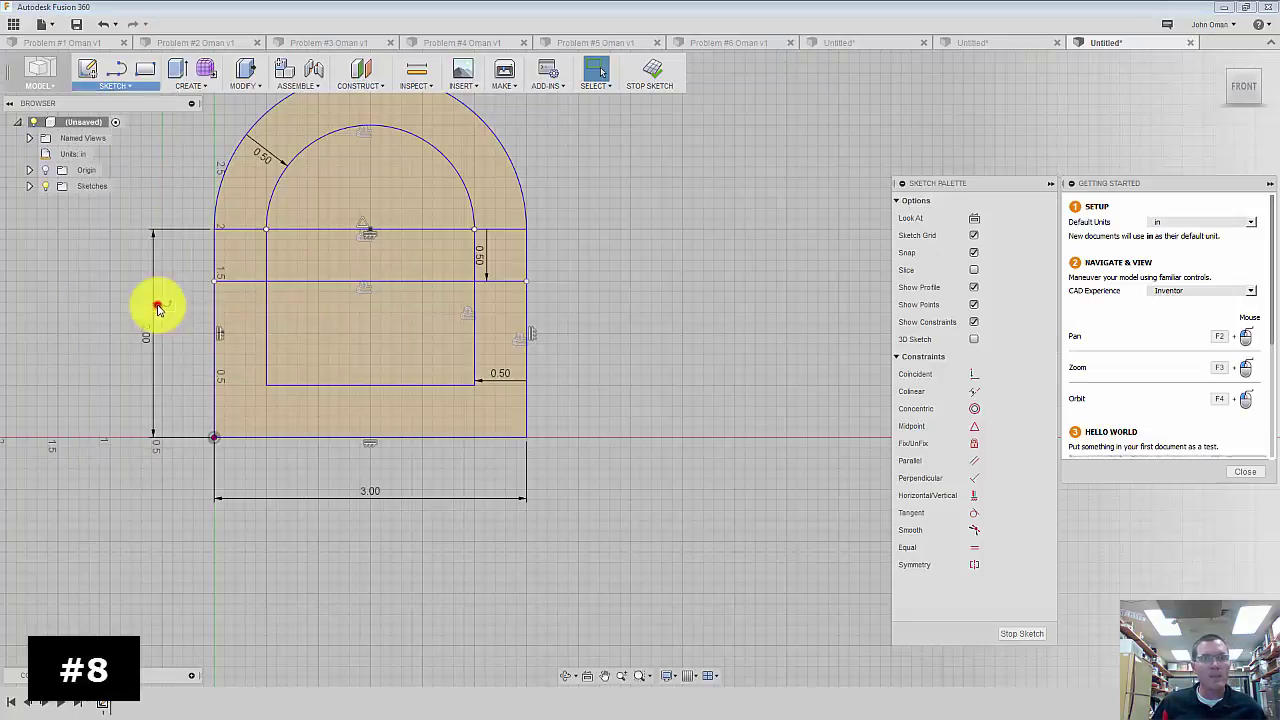
click(240, 234)
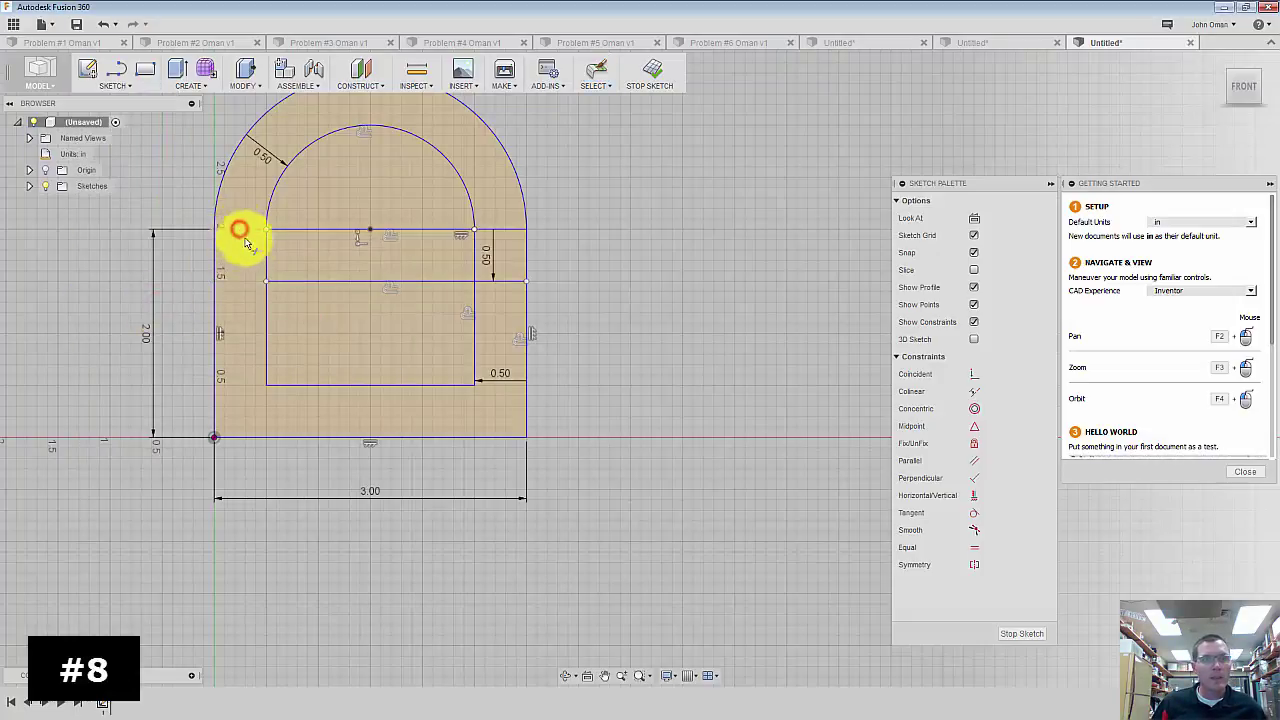
click(268, 256)
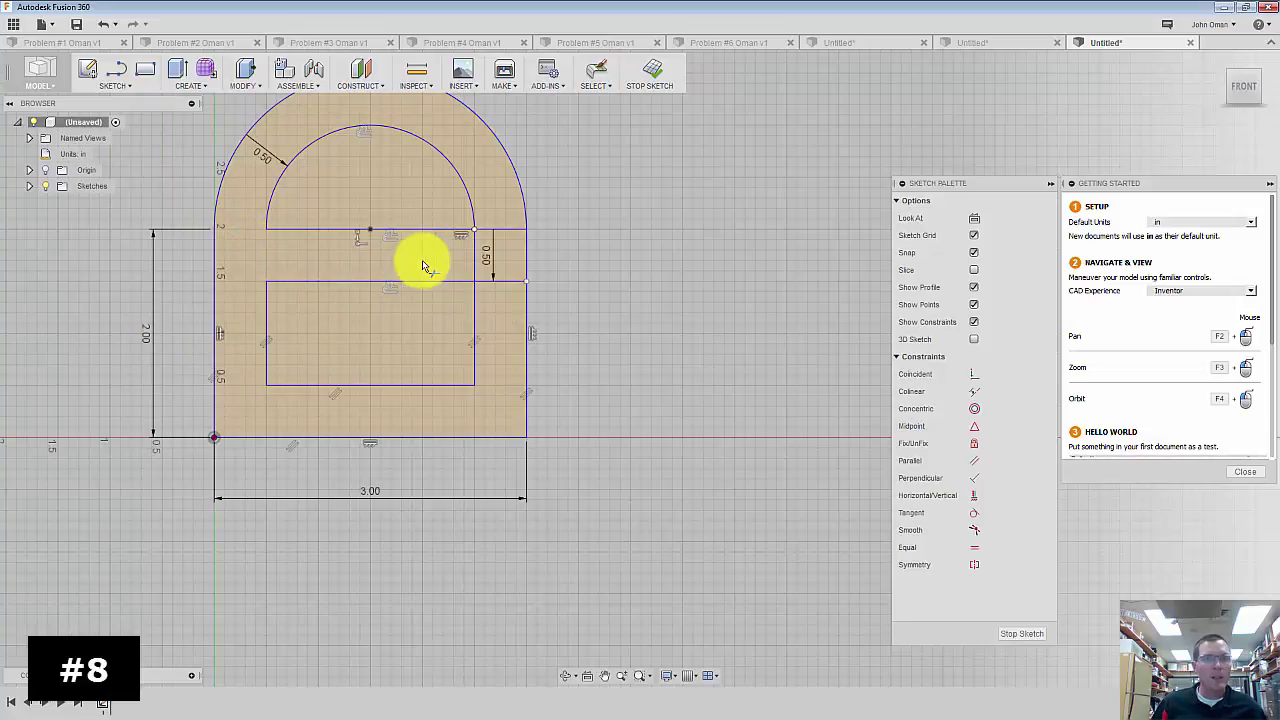
click(474, 265)
click(505, 232)
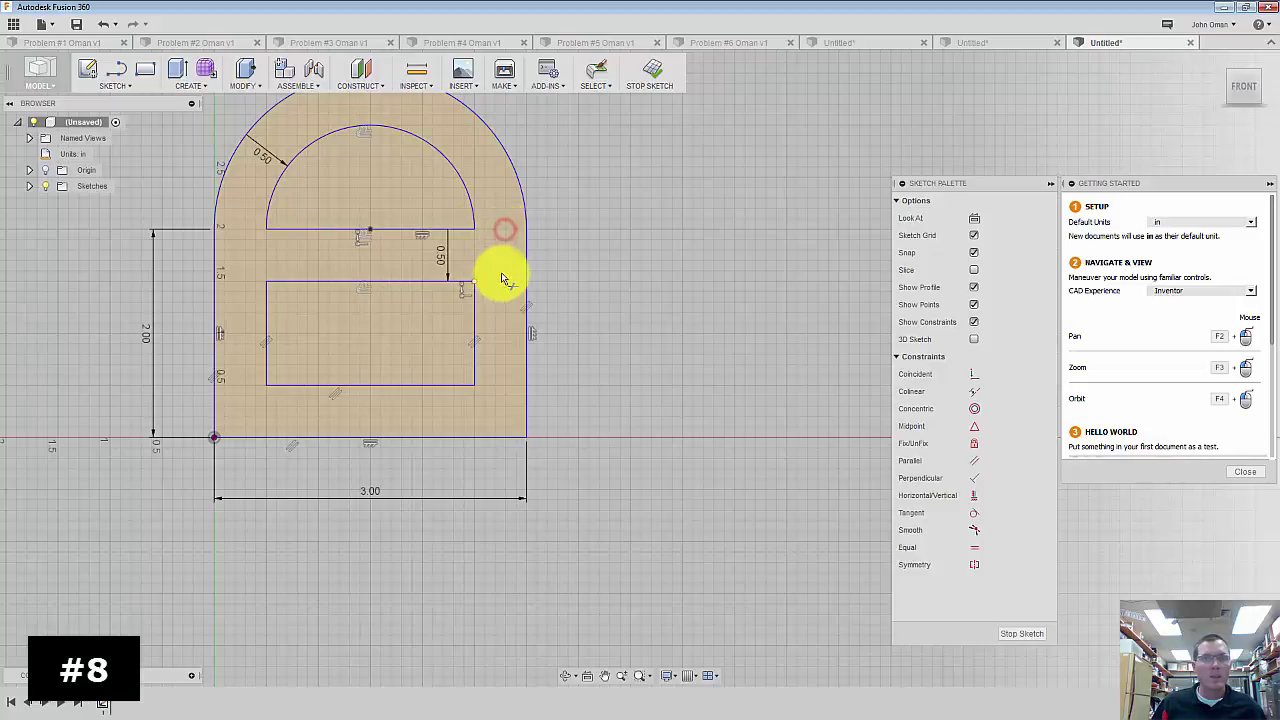
click(500, 278)
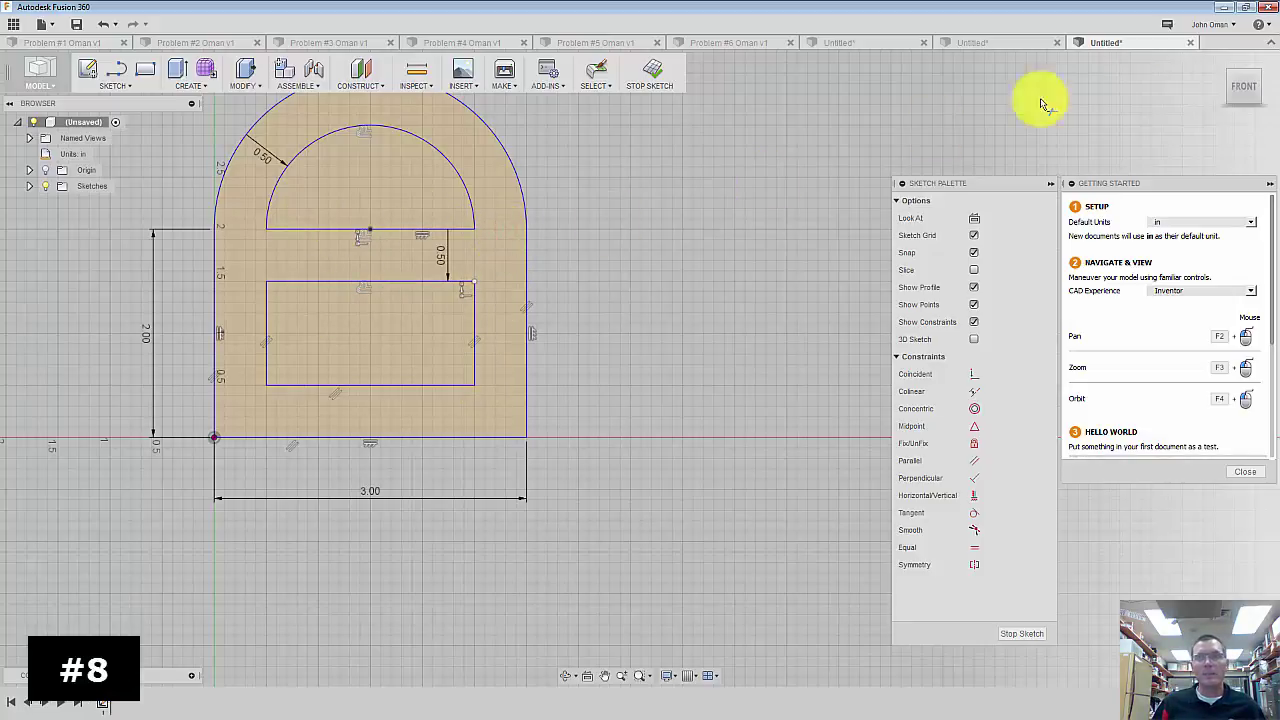
- Extrude the arched frame profile backward as a new body, leaving the half-round and rectangular openings empty
click(1217, 63)
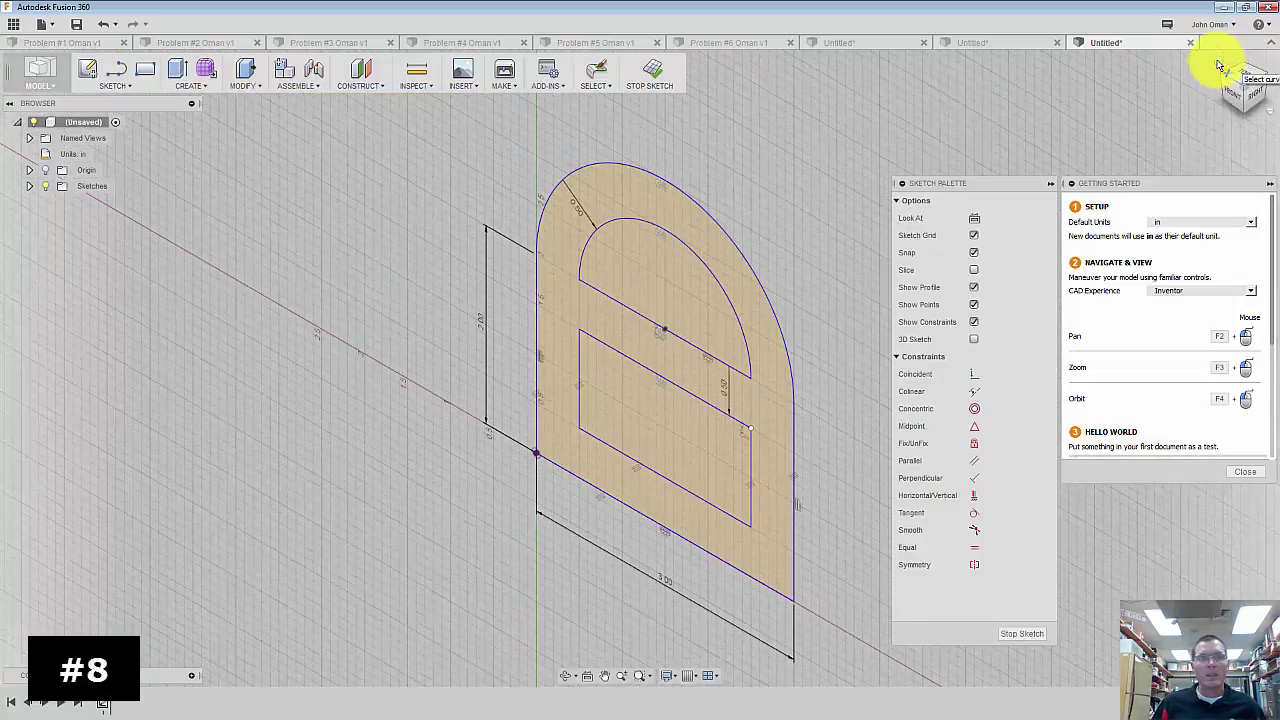
click(185, 70)
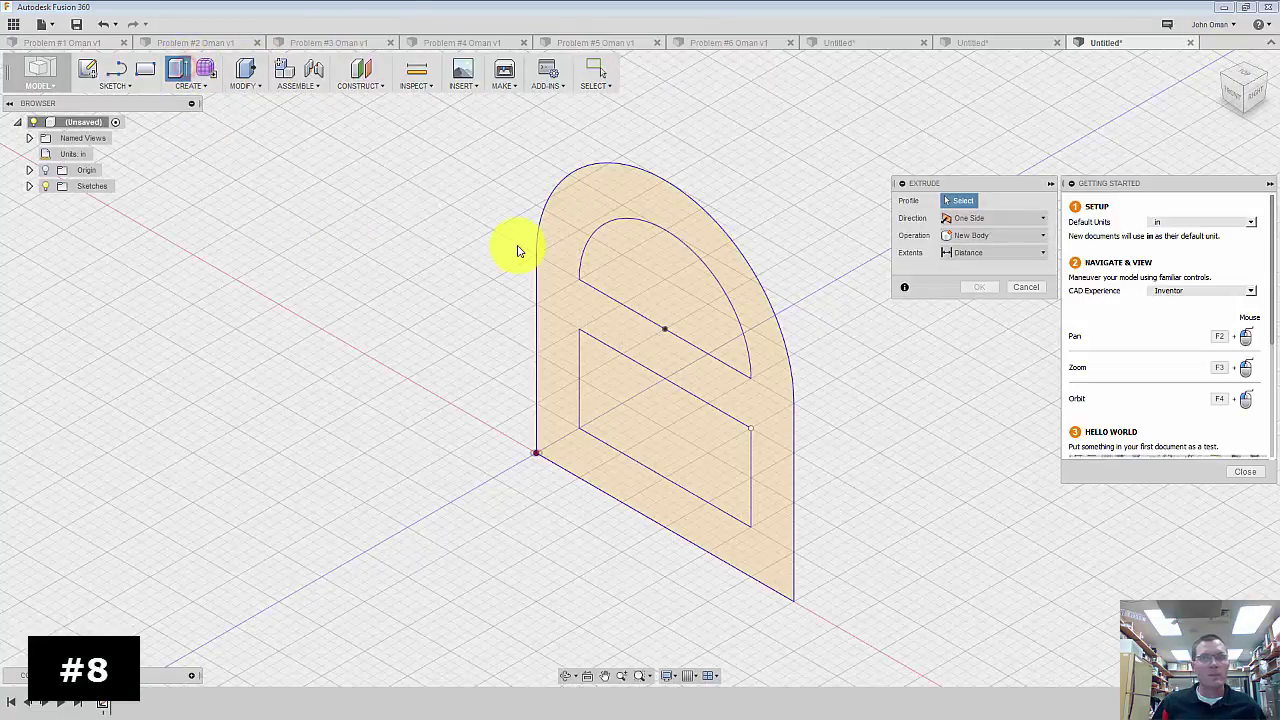
click(584, 222)
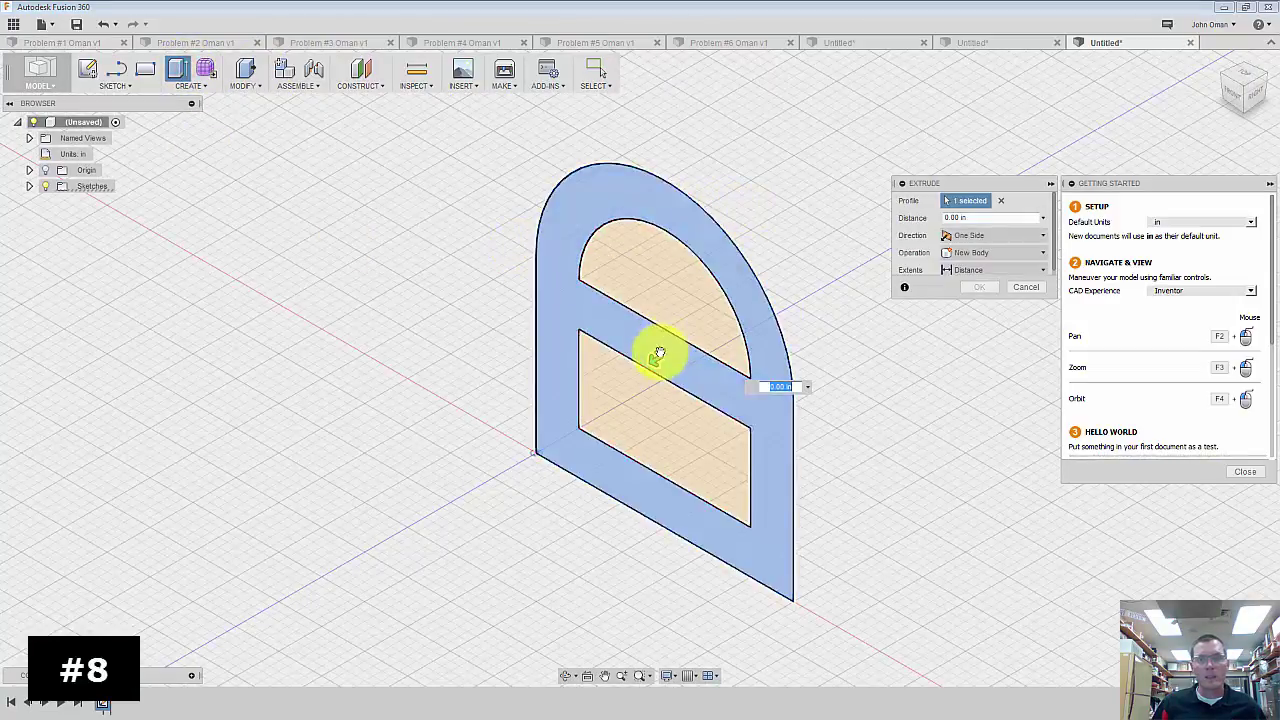
drag(656, 354, 737, 320)
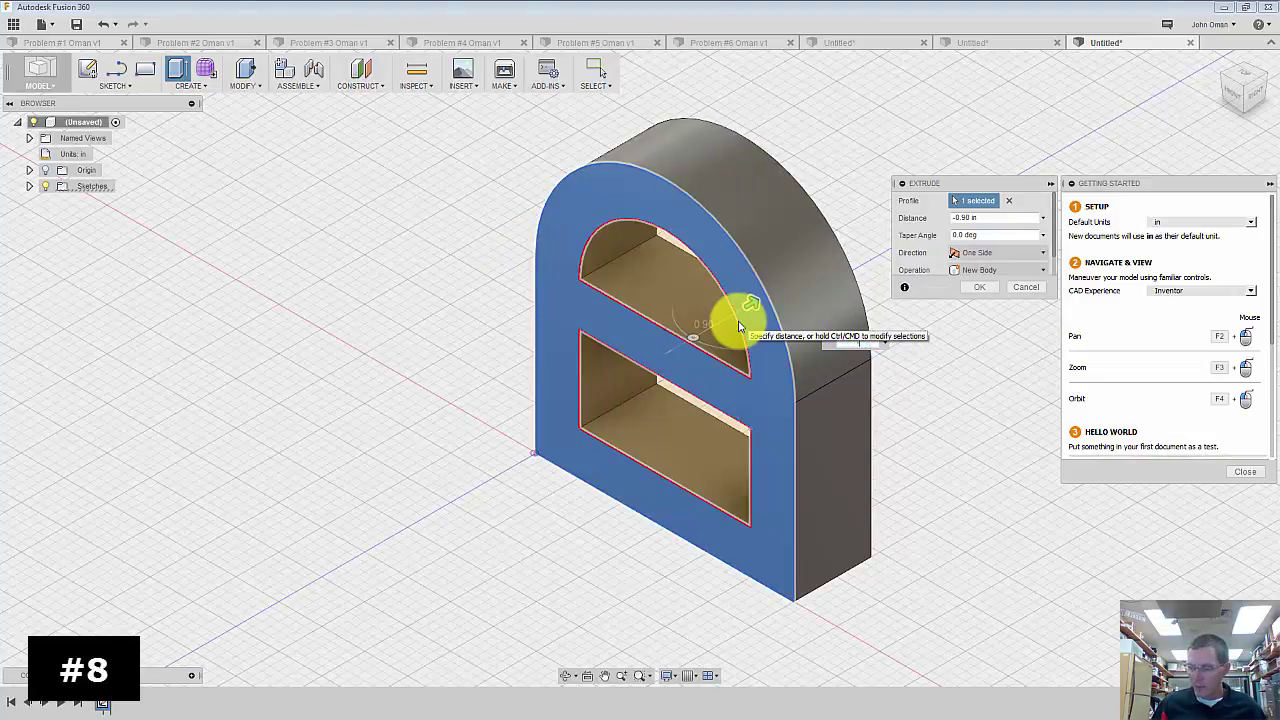
key(Return)
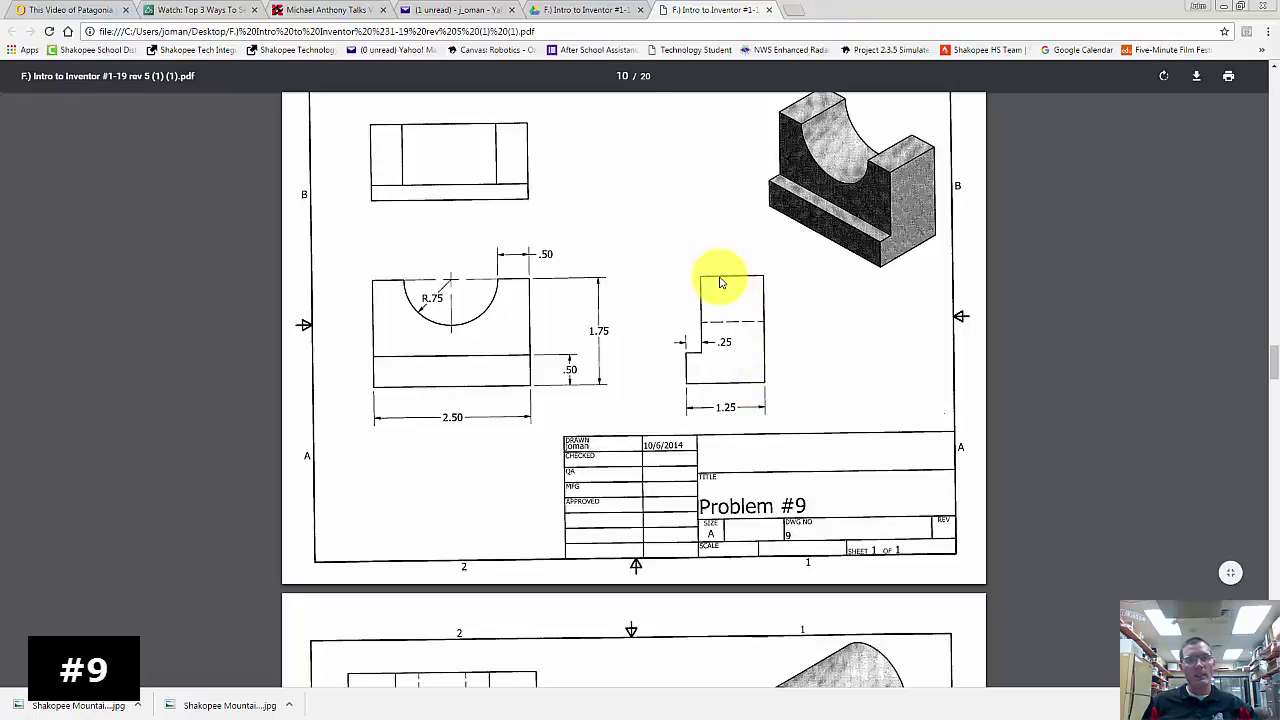
- Switch from the Problem #9 PDF drawing to the empty Fusion 360 design and start a sketch on the right plane
drag(846, 6, 852, 10)
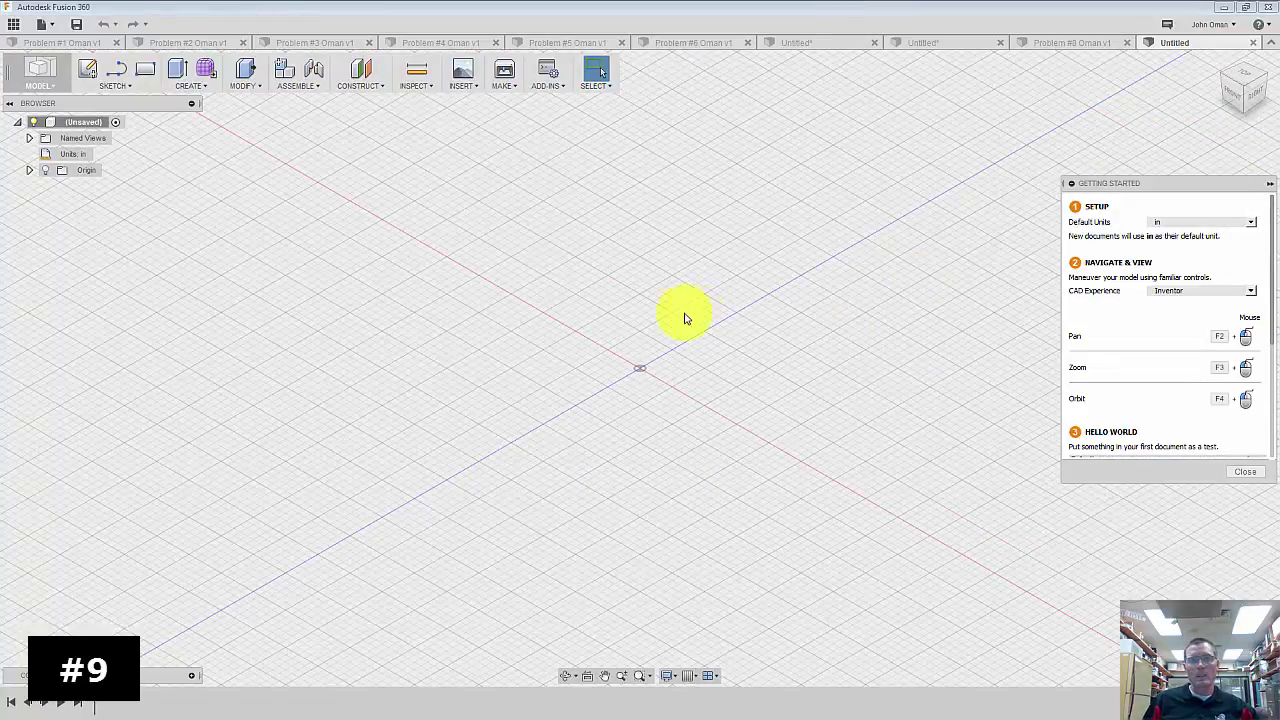
click(87, 68)
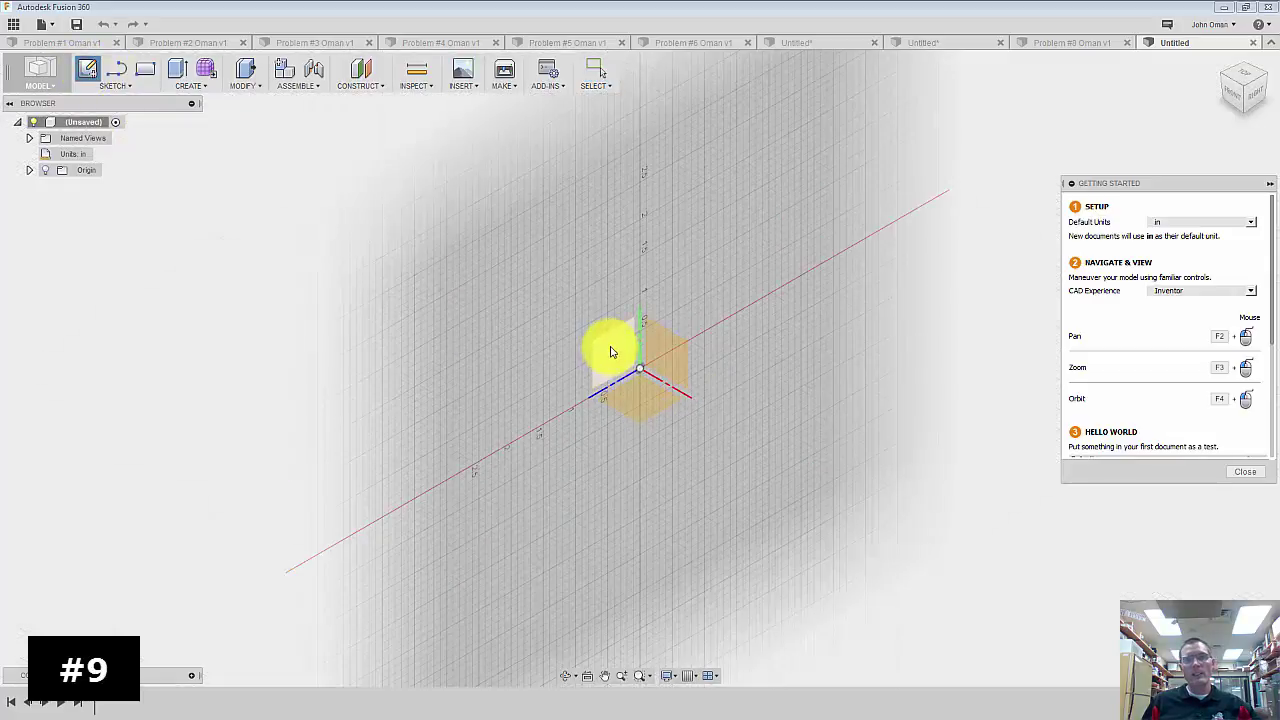
click(614, 352)
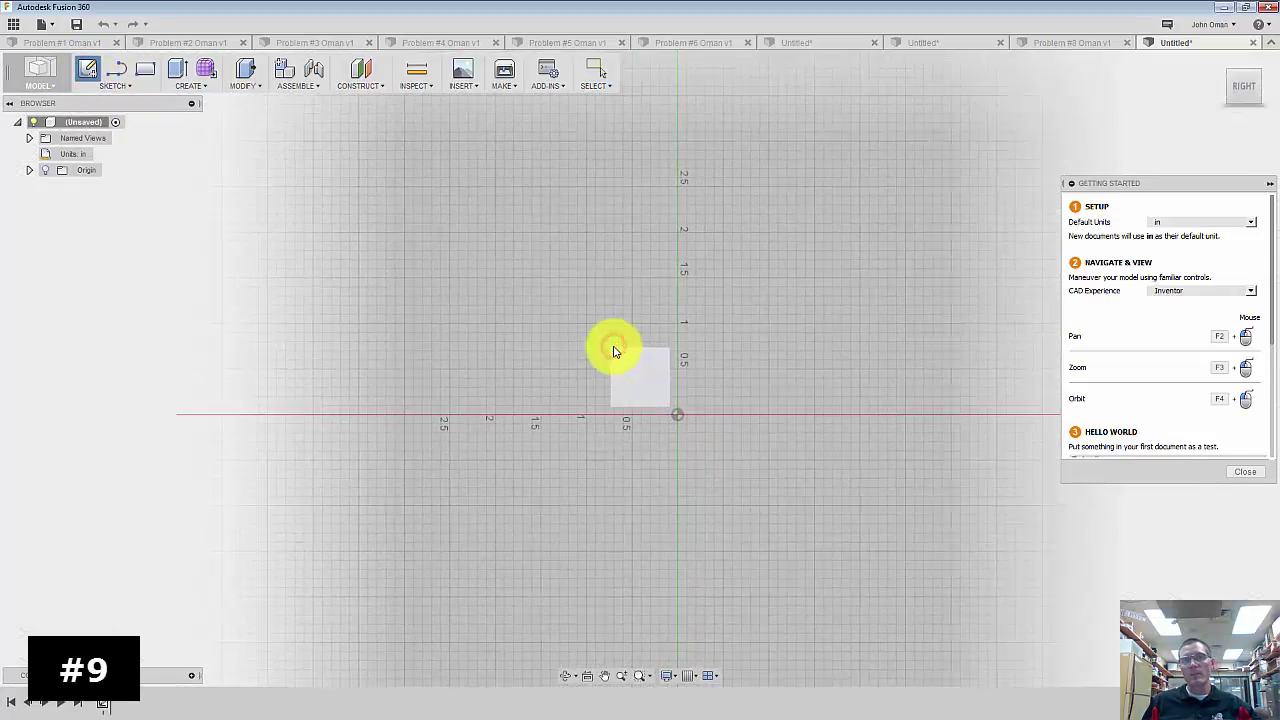
- Draw a 1.25 in horizontal base line from the origin and a 1.75 in vertical line up from its far end
click(115, 70)
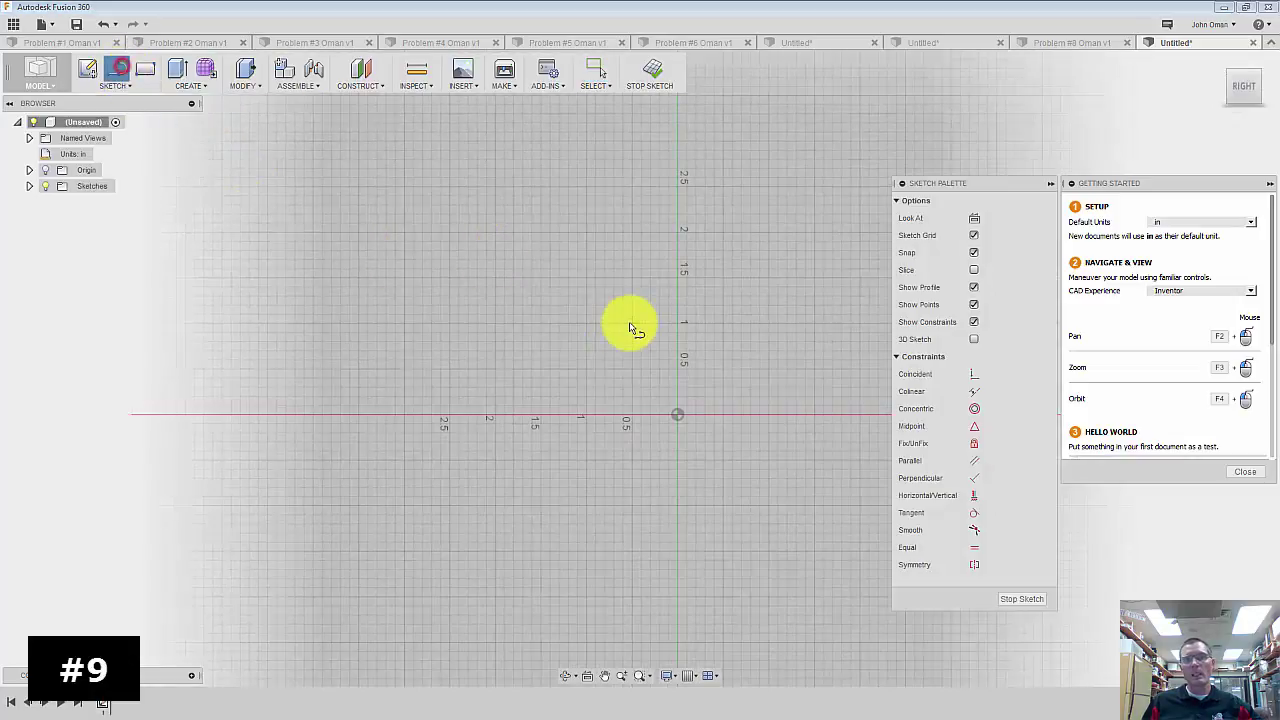
click(679, 416)
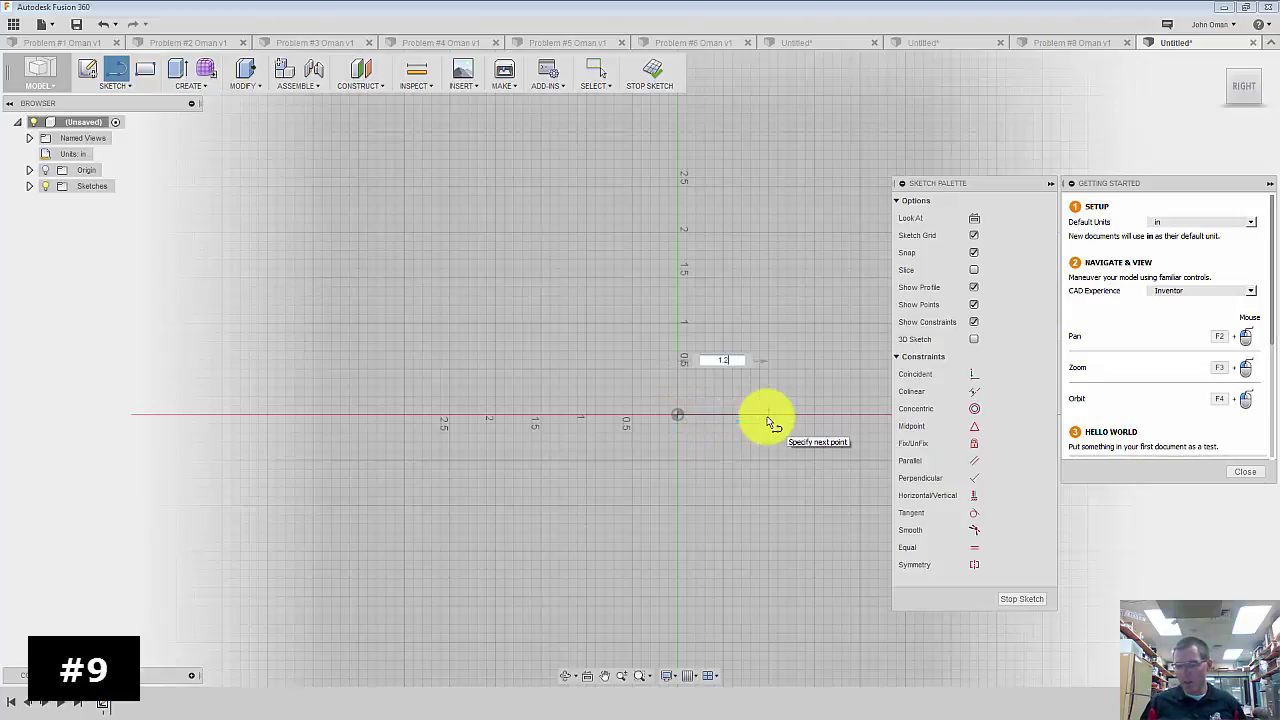
text(1.25)
key(Tab)
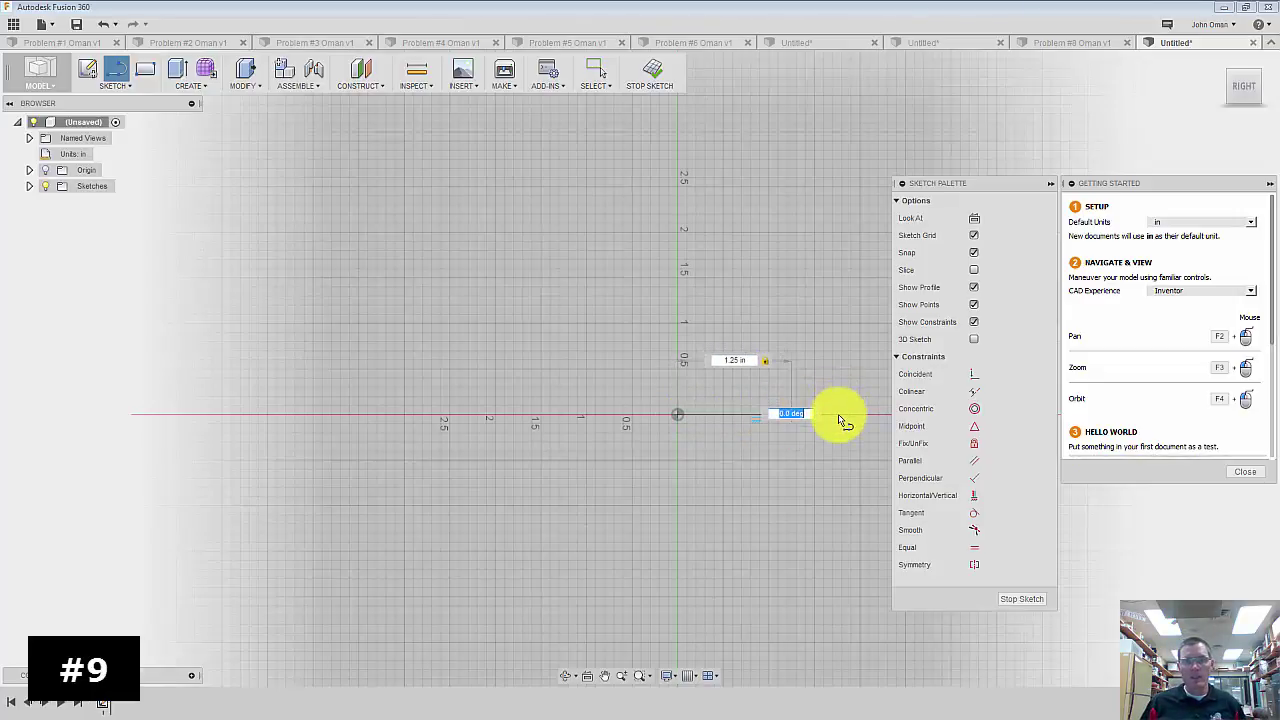
click(840, 418)
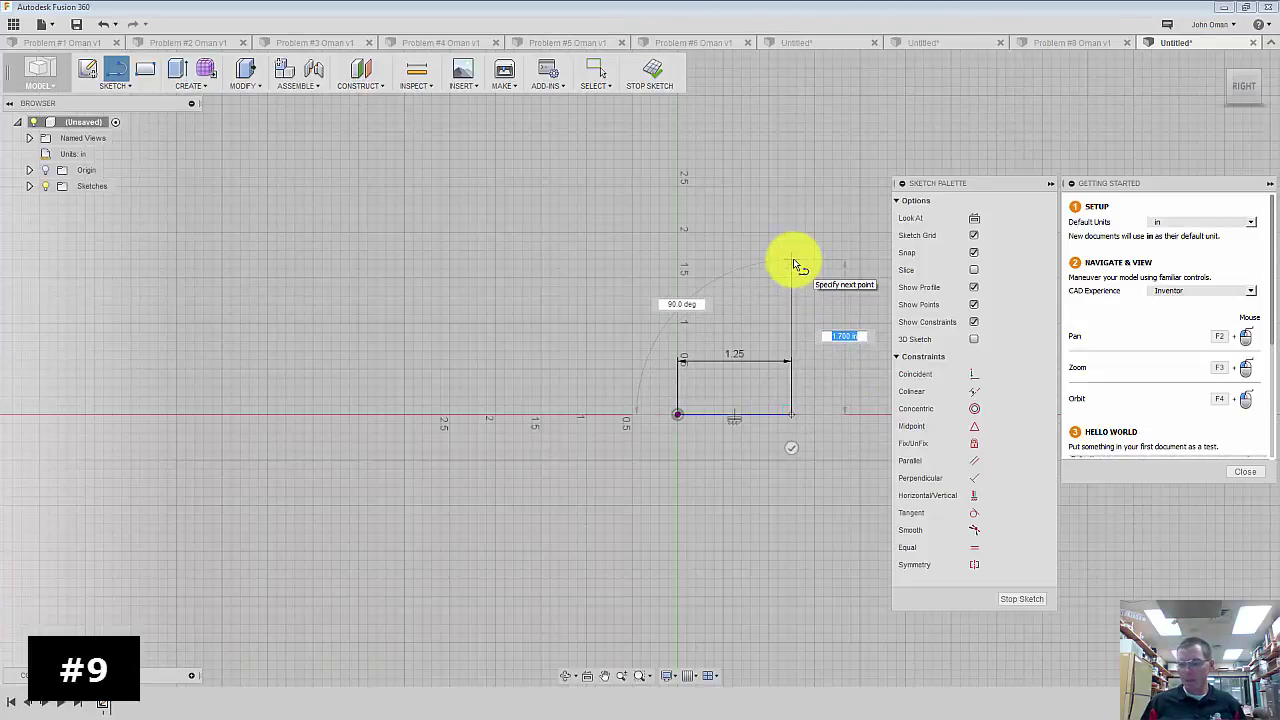
text(1.75)
key(Tab)
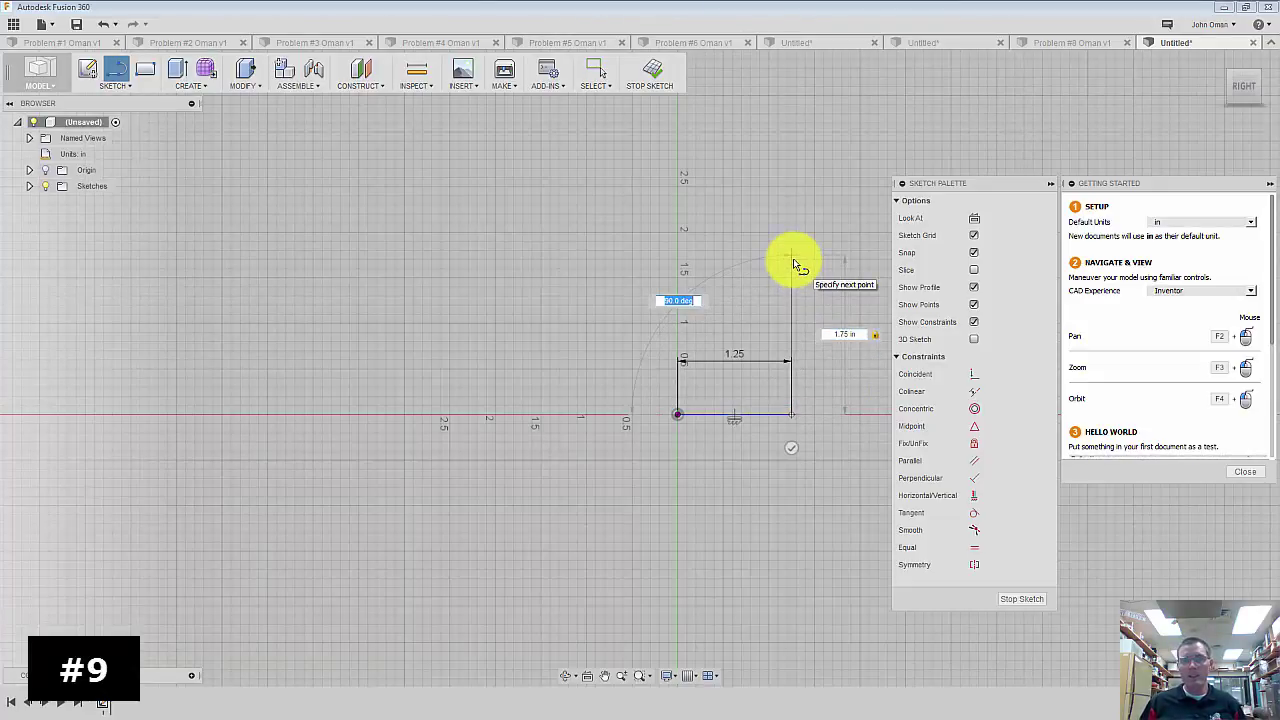
click(792, 239)
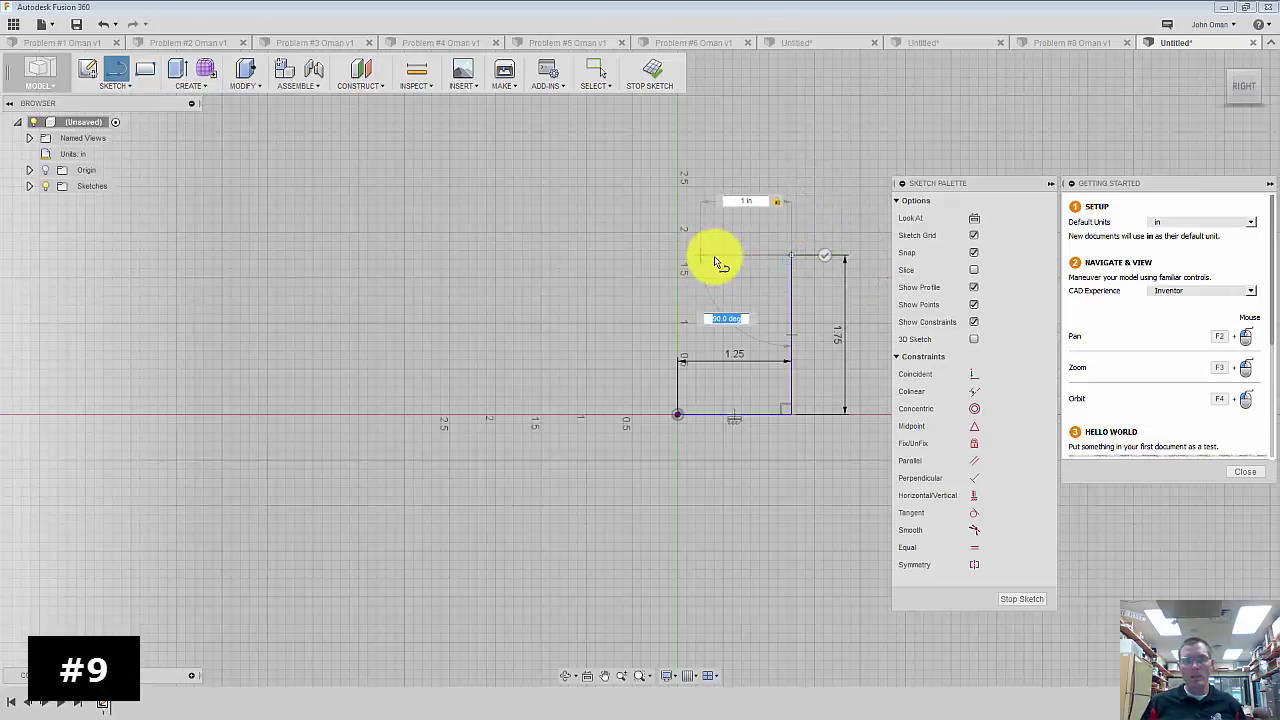
- Complete the stepped side profile with a 1 in top line, a 1.25 in line down and a 0.25 in ledge, closing it at the origin
click(701, 256)
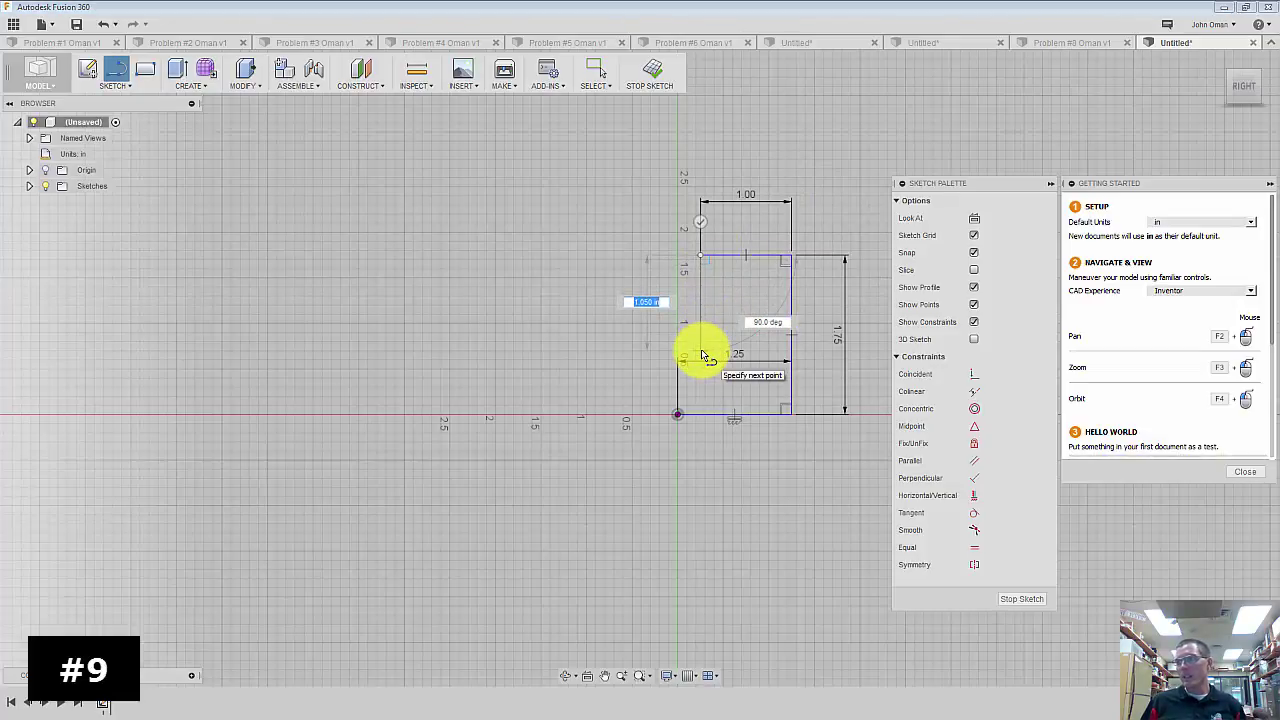
text(1.25)
key(Tab)
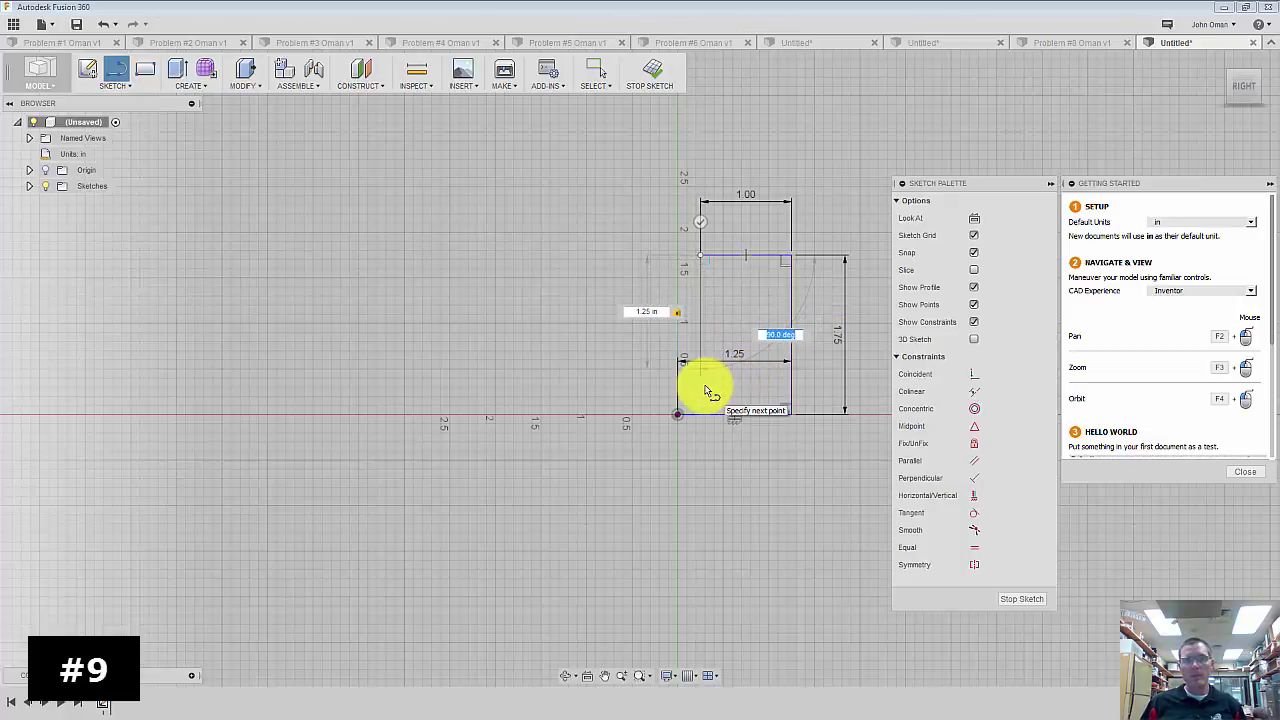
key(Return)
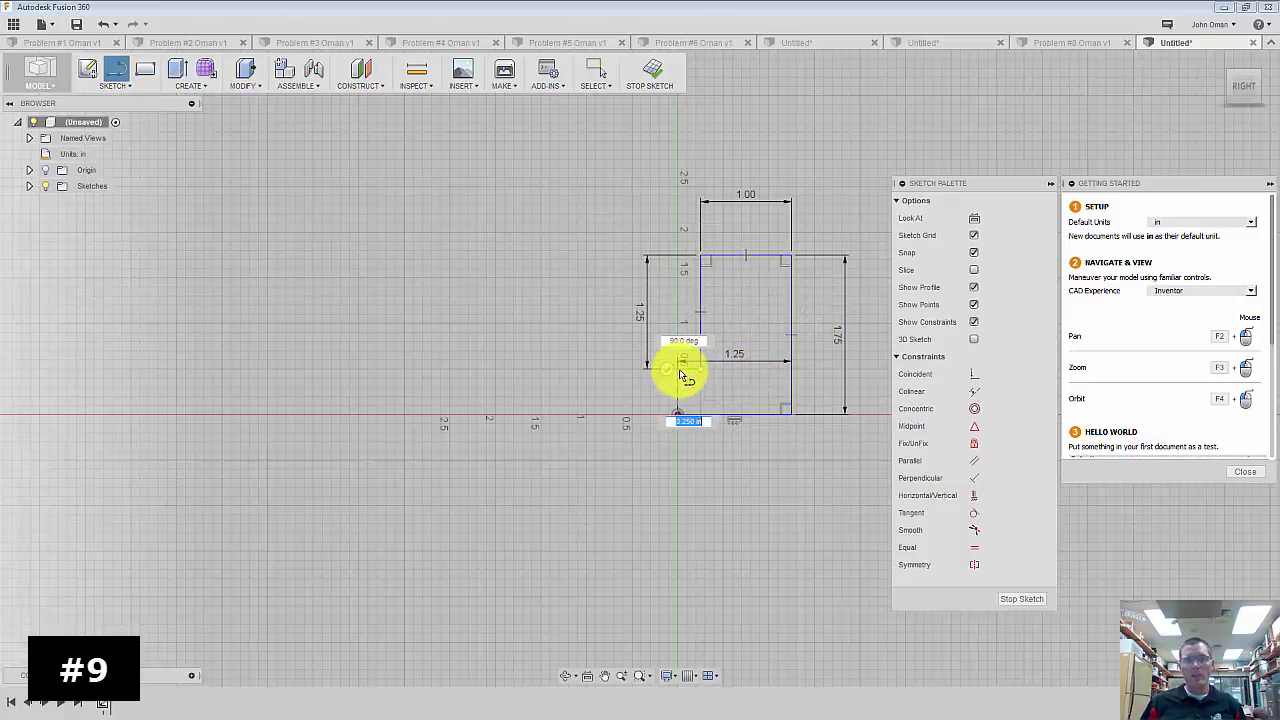
scroll(681, 375, up, 5)
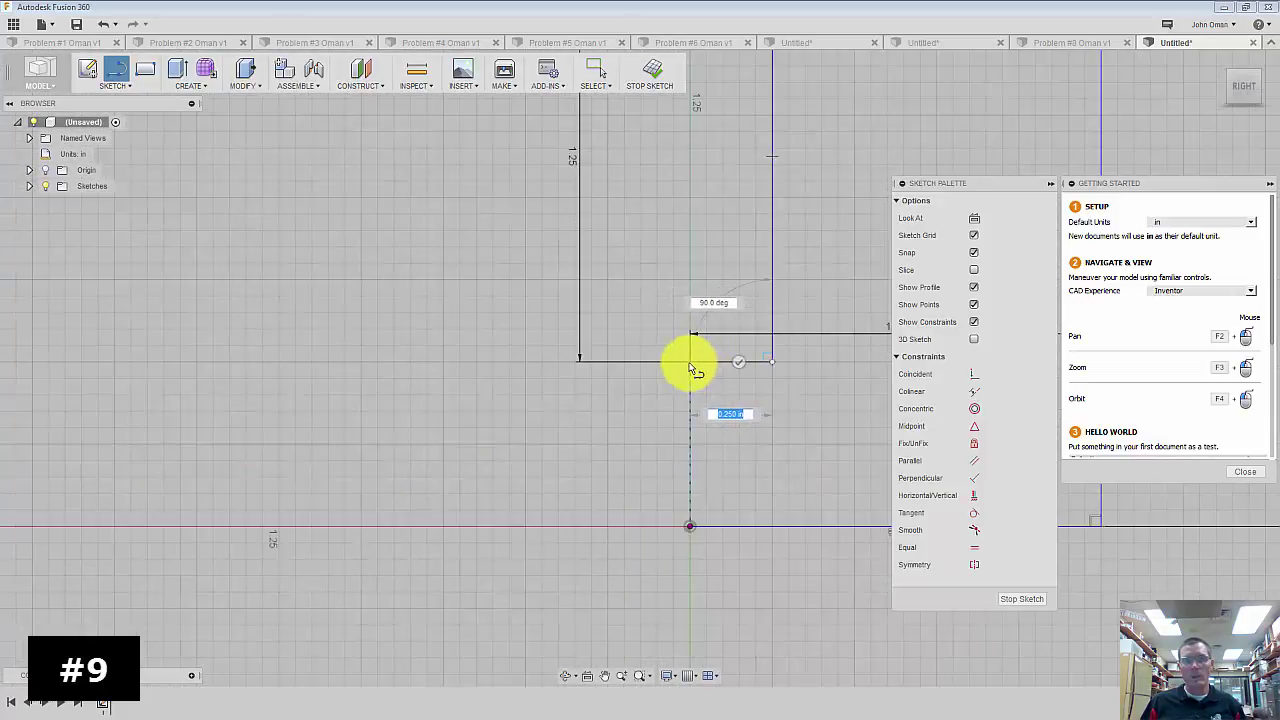
click(690, 361)
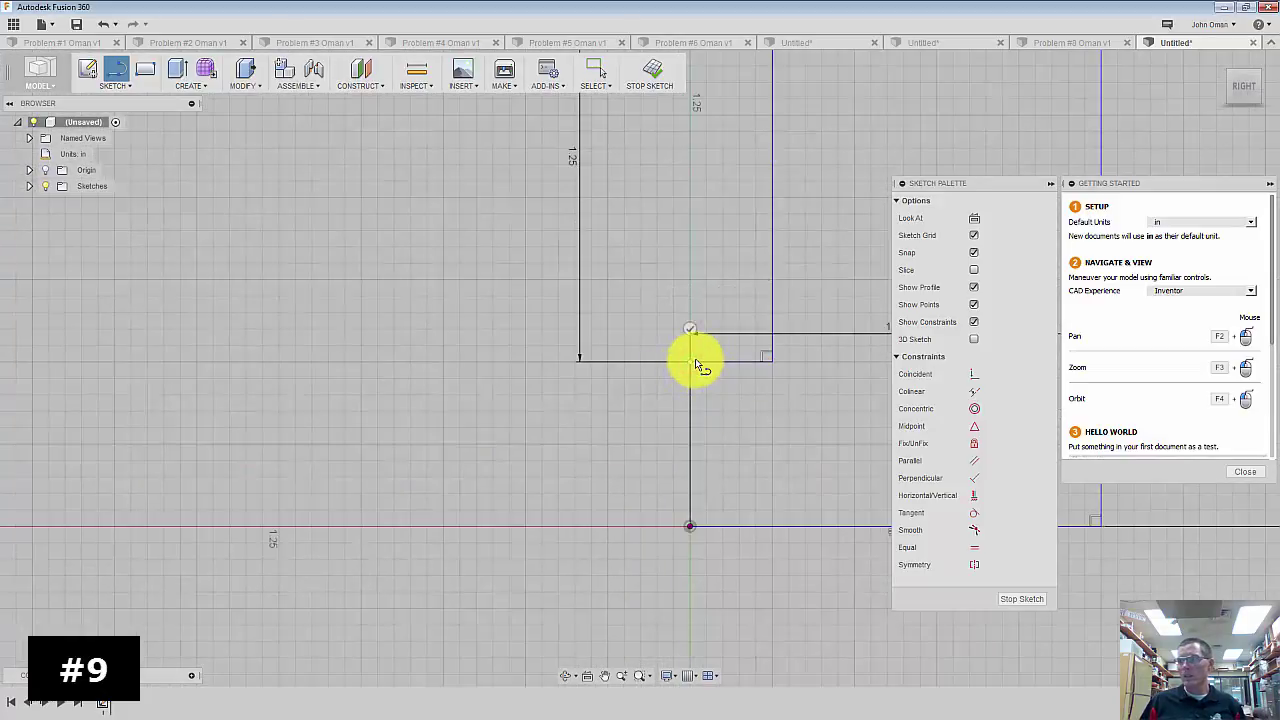
click(690, 527)
scroll(520, 366, down, 5)
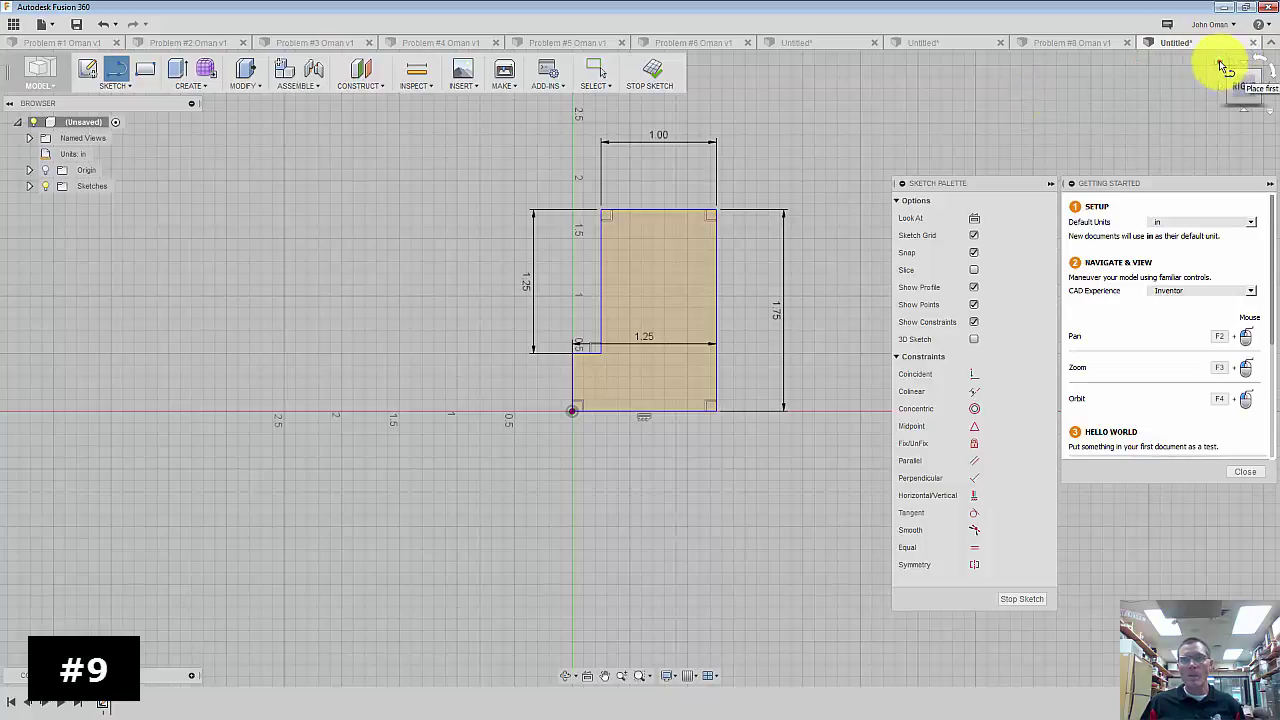
- Try extruding the stepped side profile as a new body, and undo the extrusion to return to the sketch
click(1222, 66)
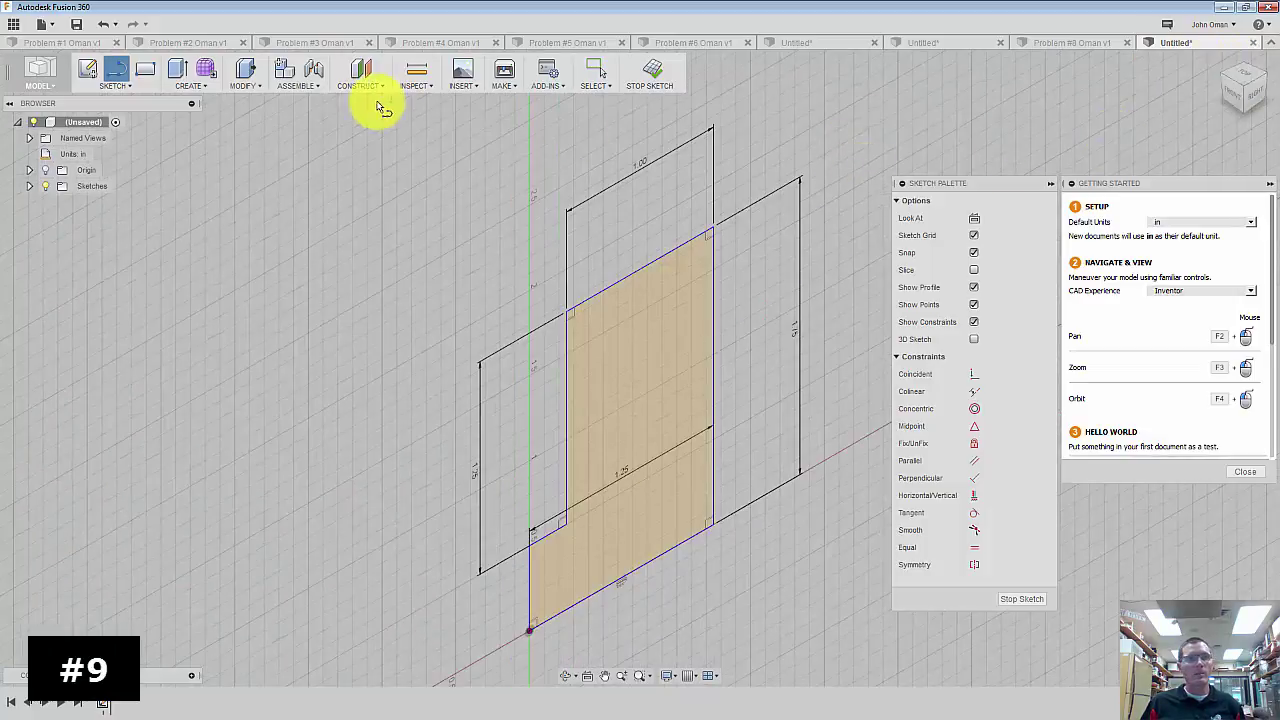
click(175, 68)
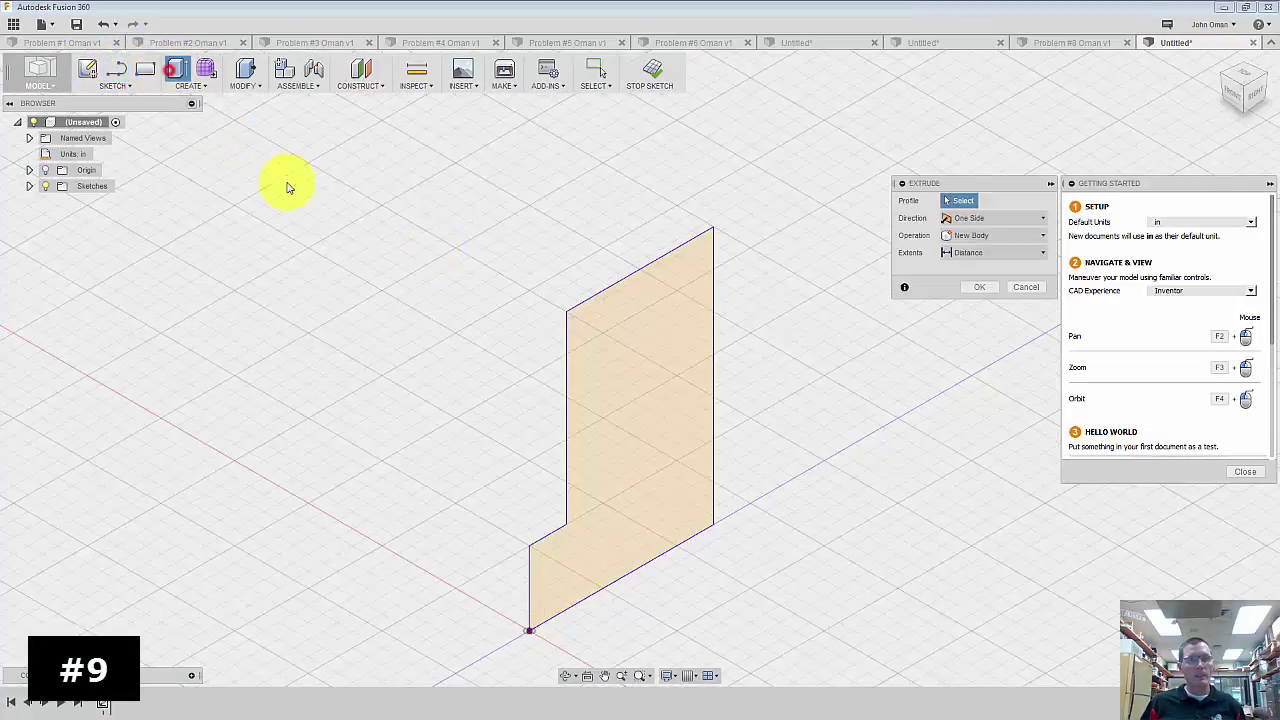
click(600, 352)
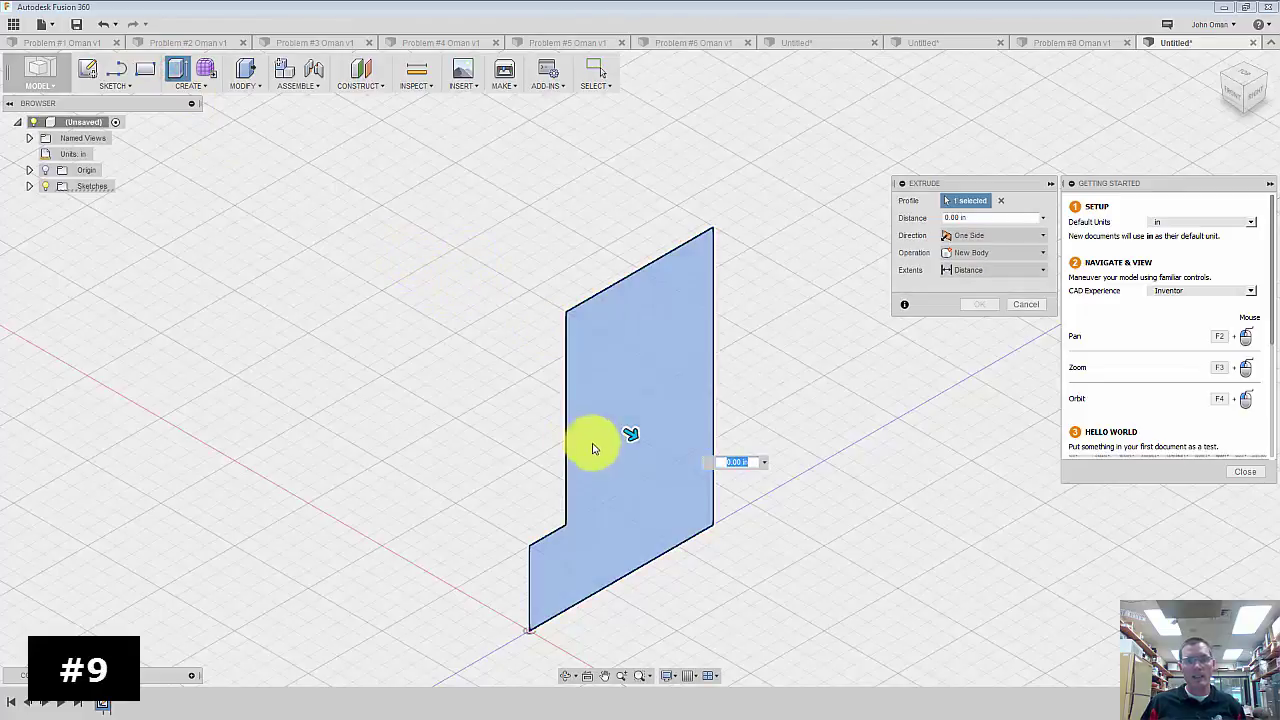
drag(626, 434, 395, 279)
key(Return)
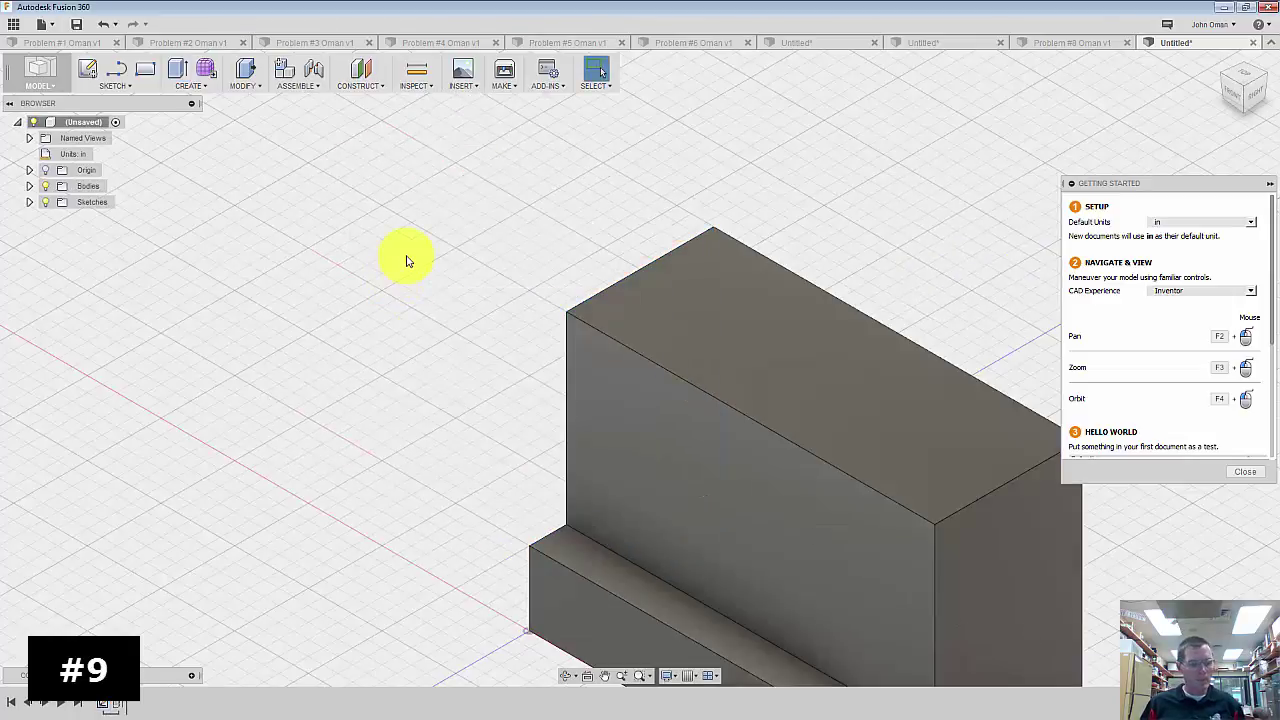
key(ctrl+z)
key(ctrl+z)
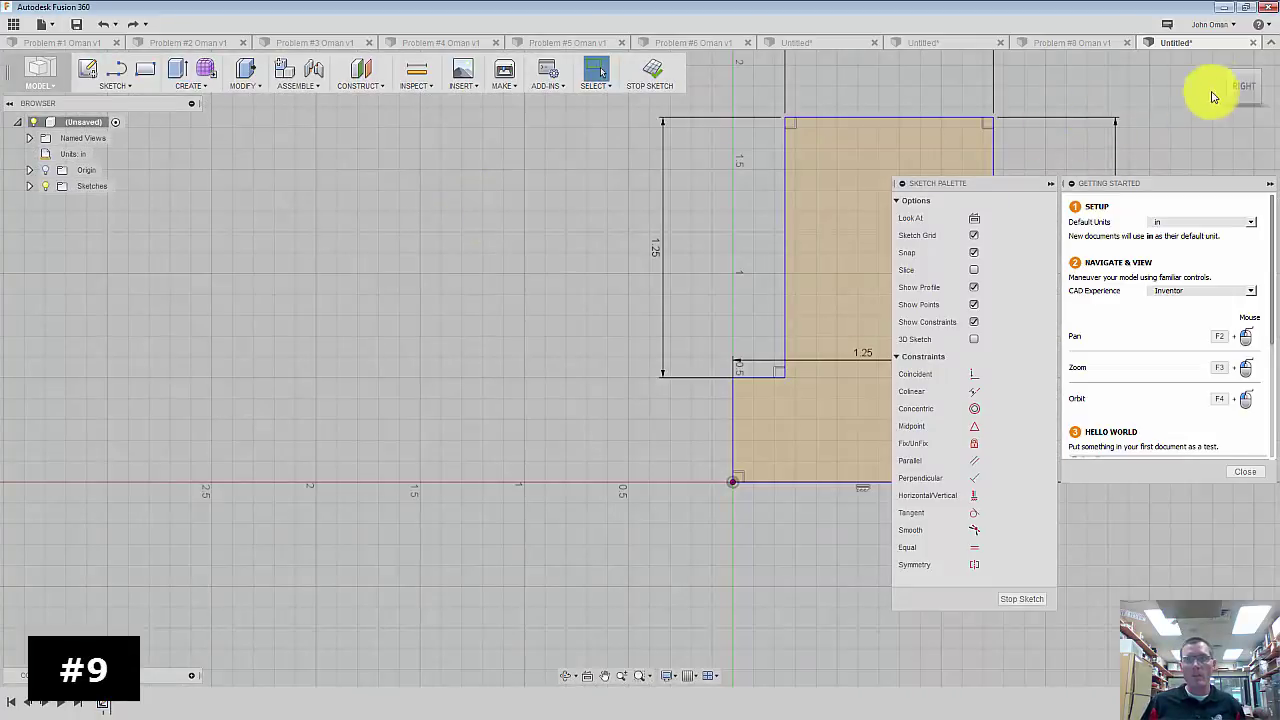
- Extrude the stepped side profile 2.5 in as a new body to form the block
click(1214, 63)
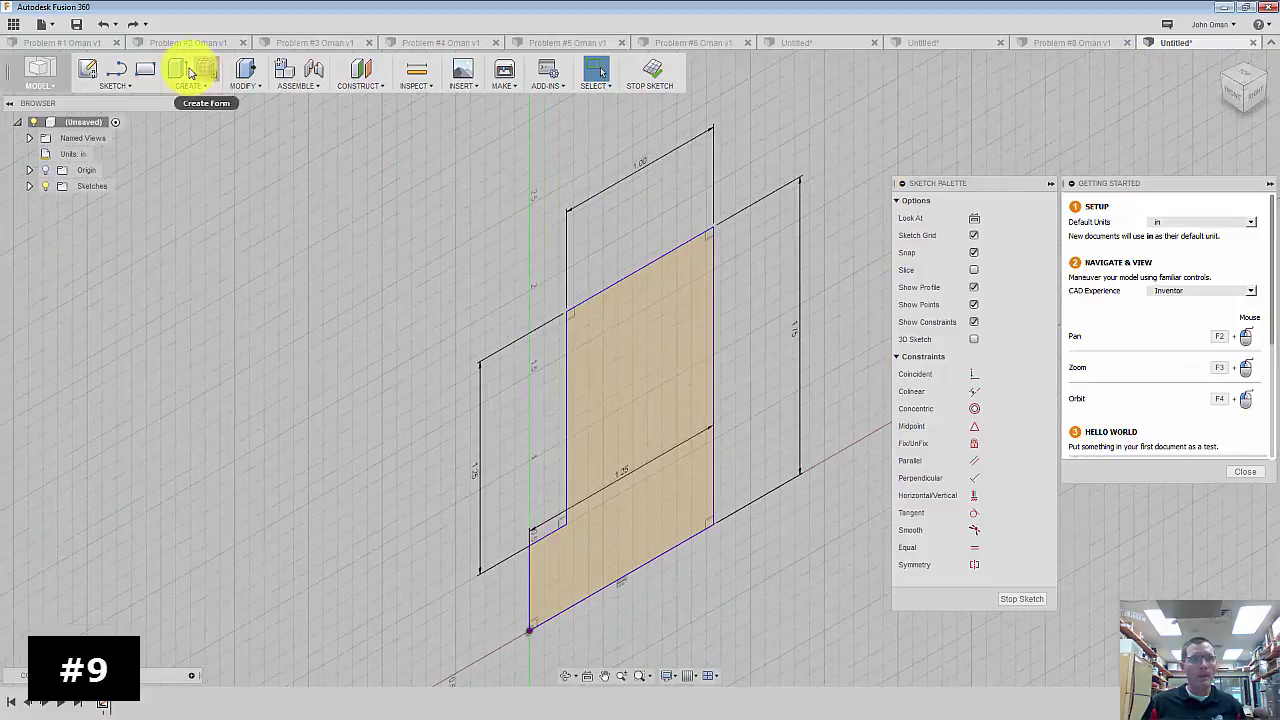
click(180, 70)
click(588, 367)
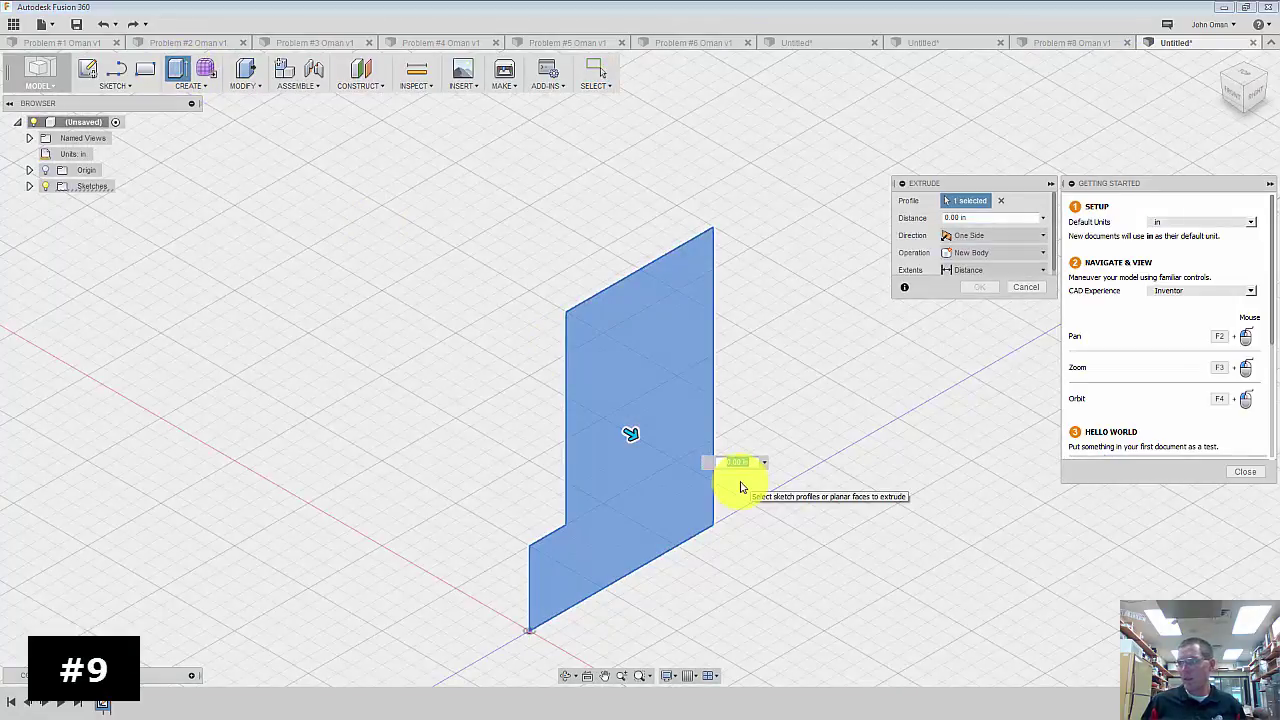
key(Return)
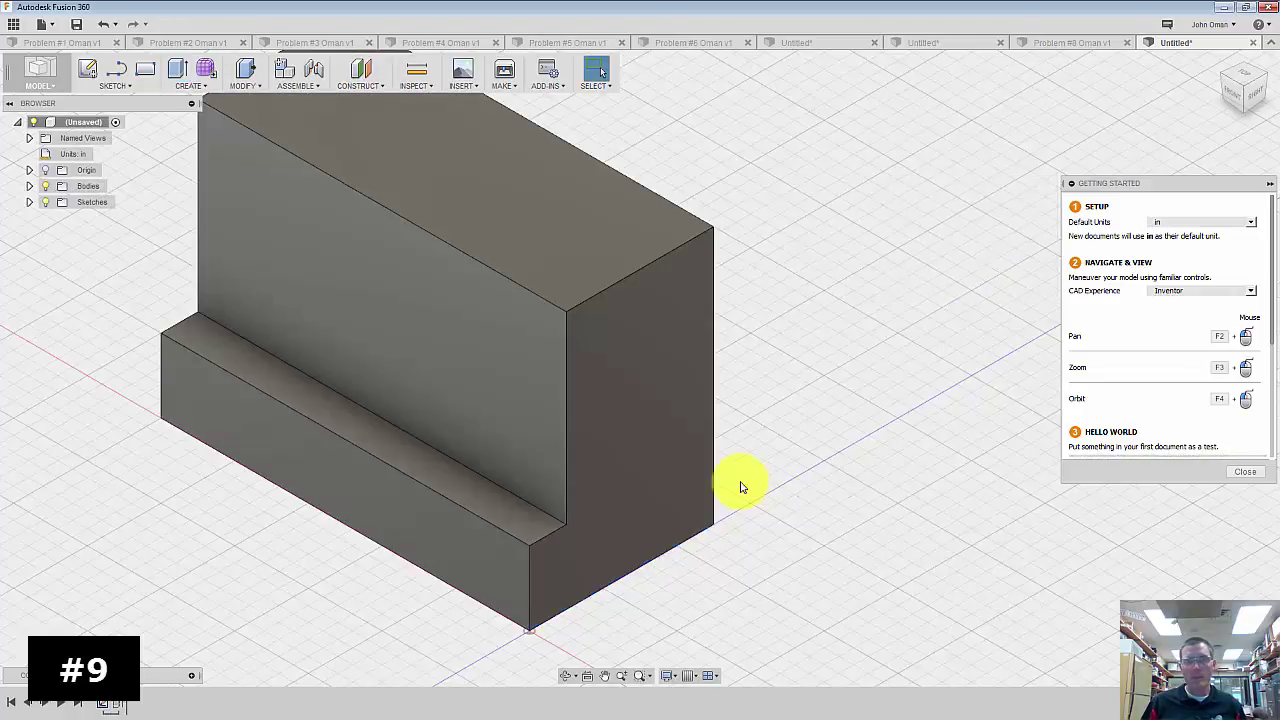
scroll(787, 502, down, 3)
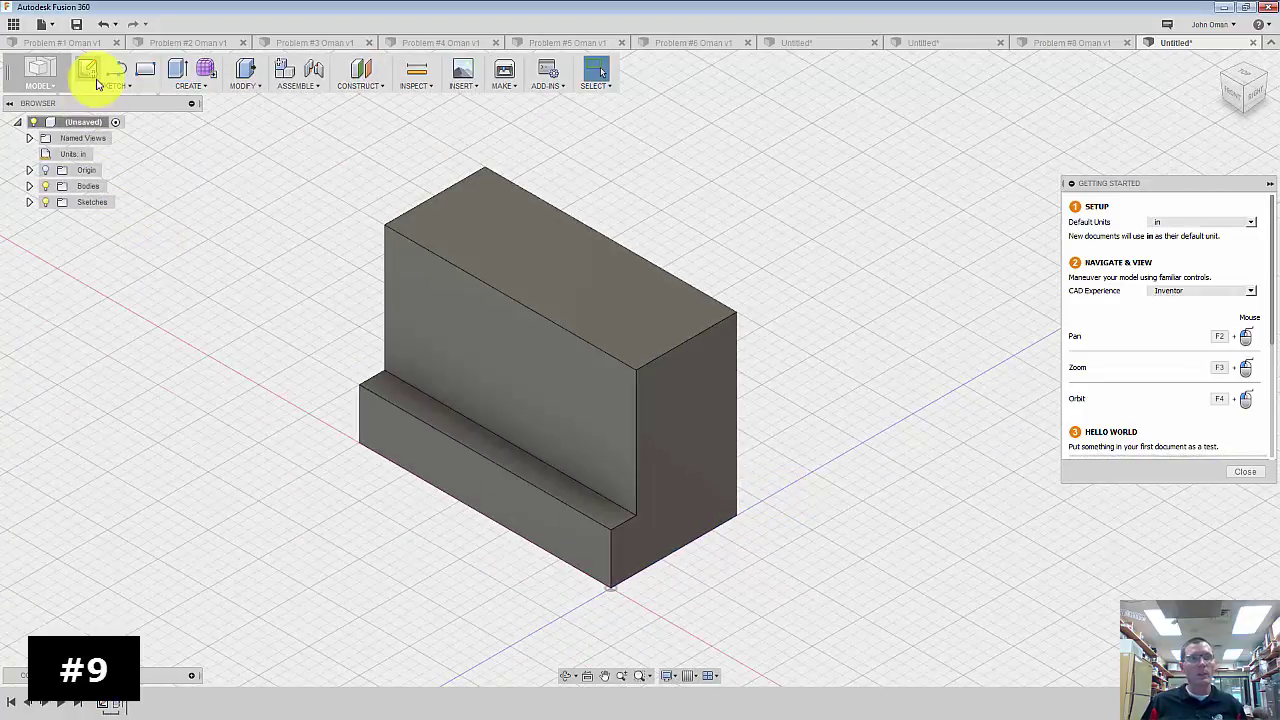
- Sketch a downward half-circle arc of 0.75 in radius on the upper front face, centered near the middle of its top edge
click(87, 68)
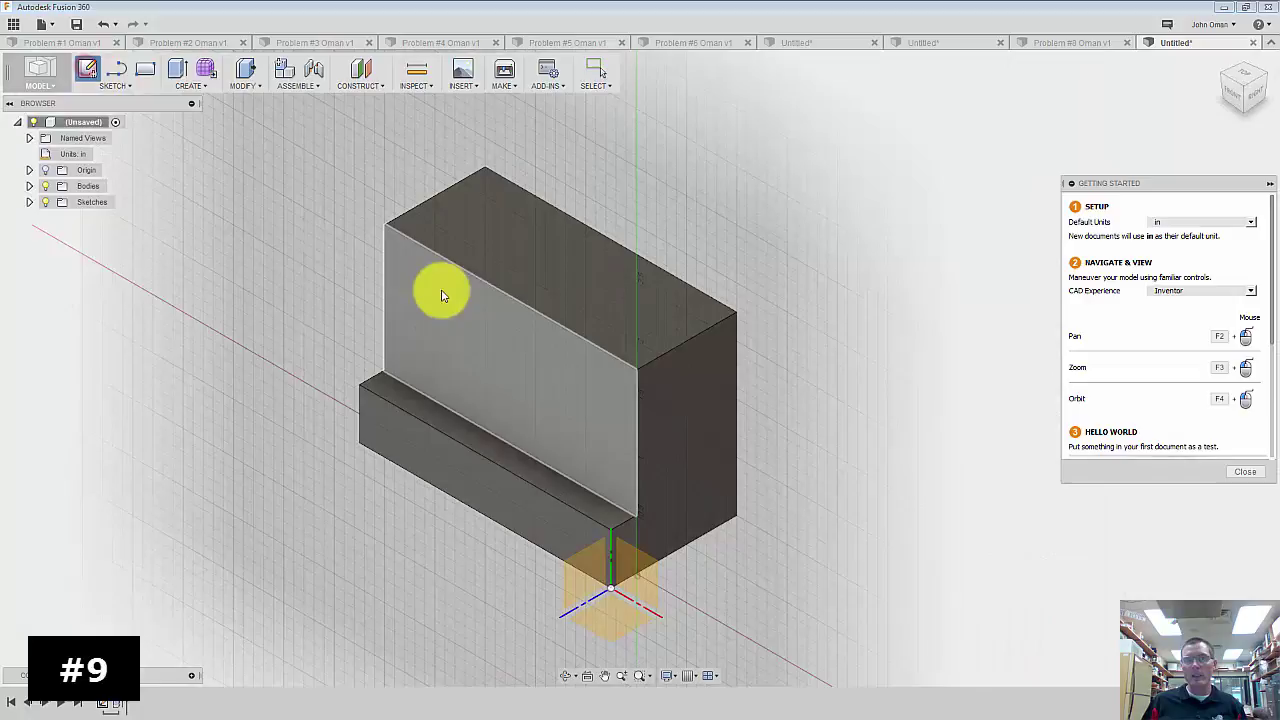
click(510, 337)
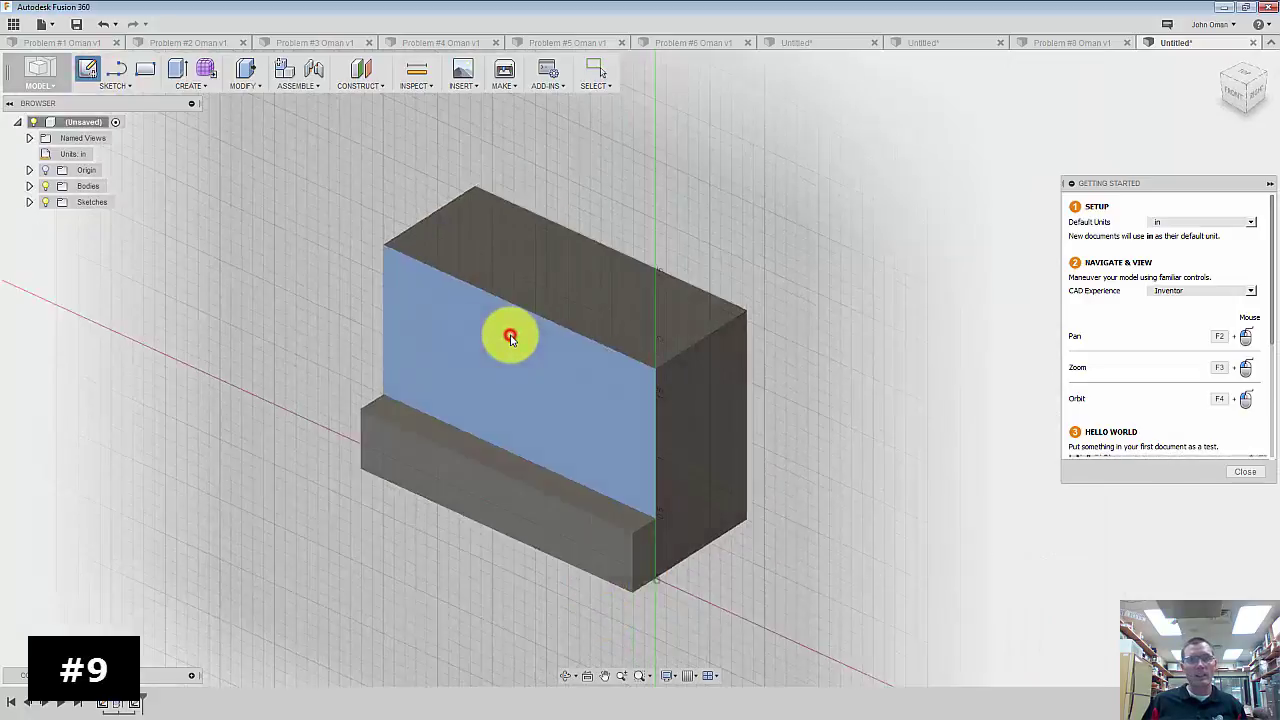
click(125, 86)
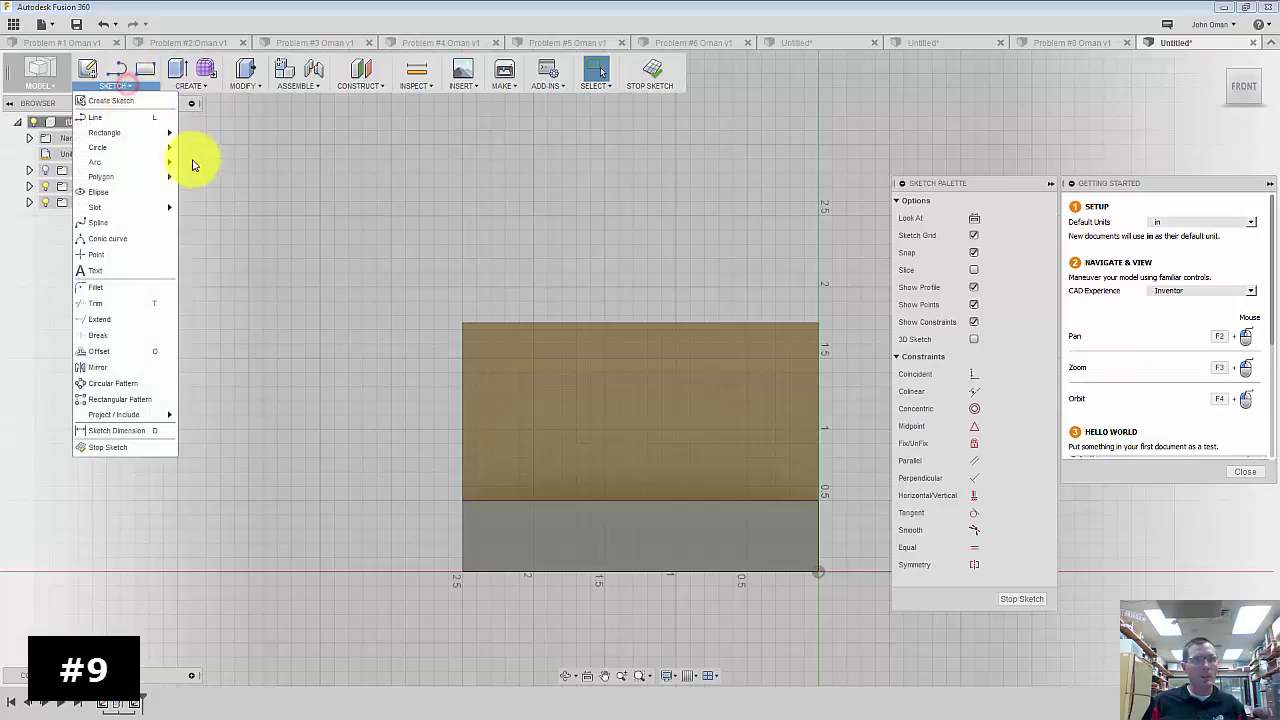
mouse_move(130, 165)
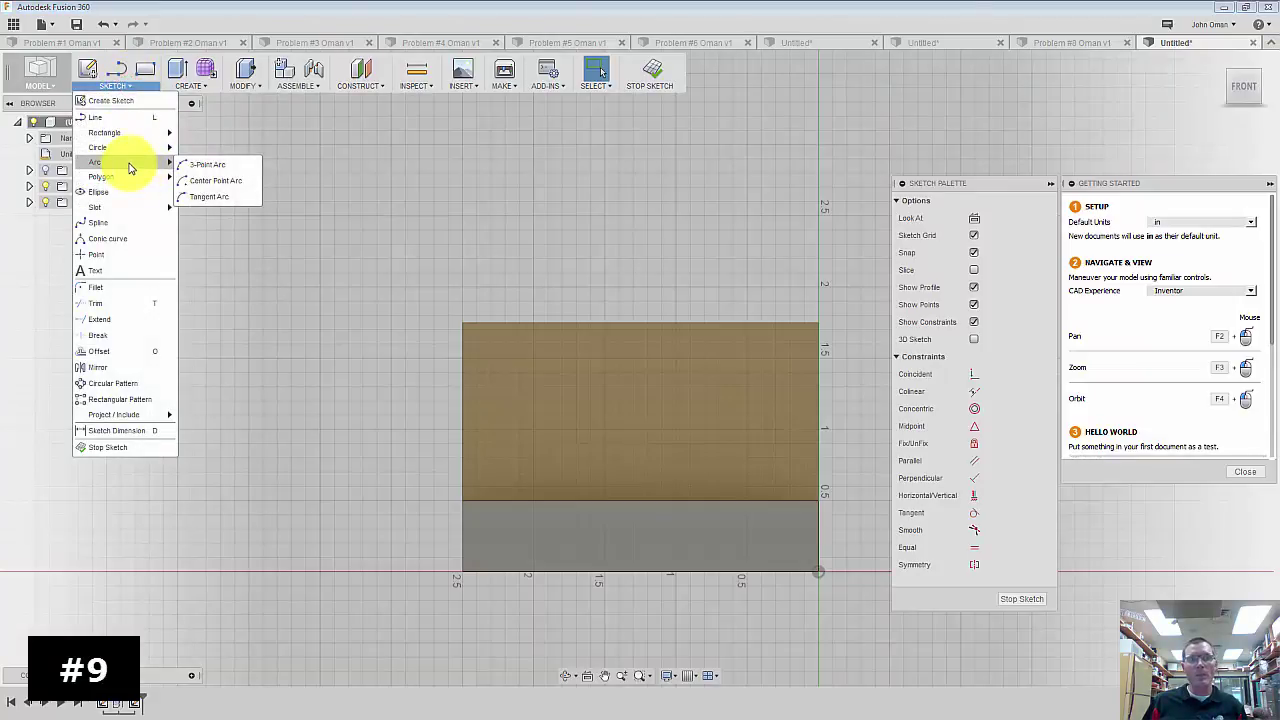
click(205, 182)
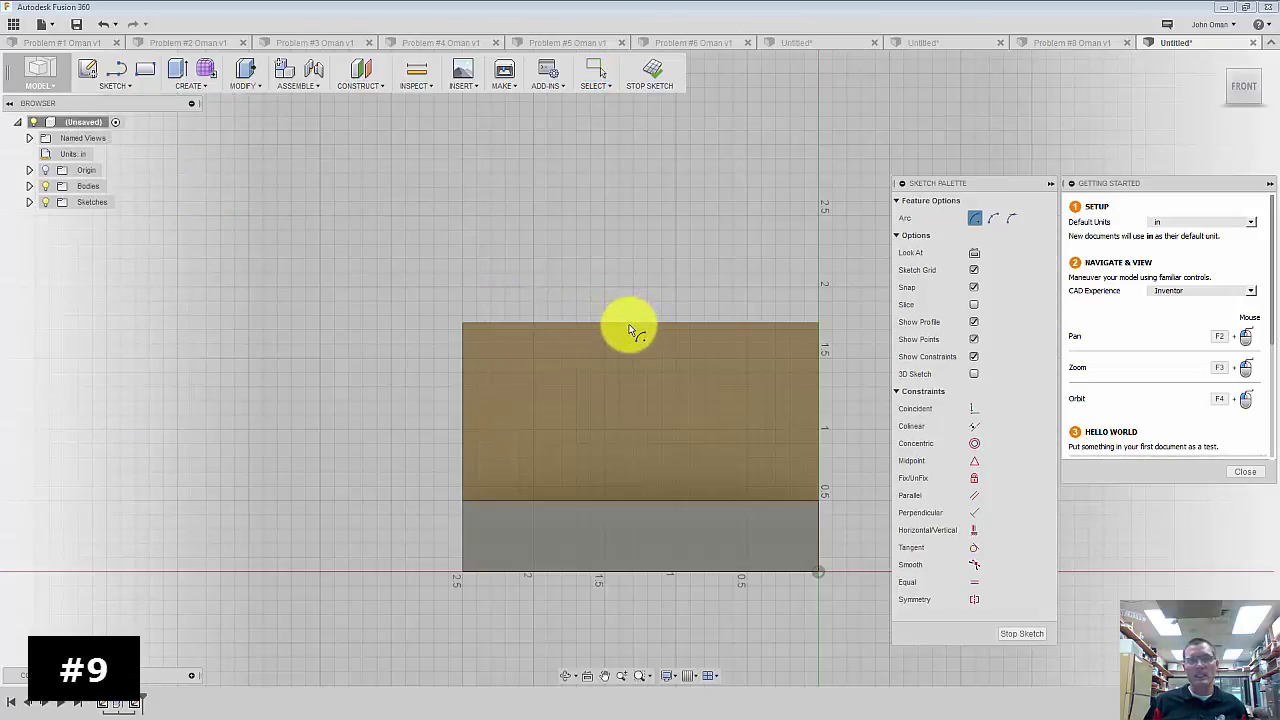
scroll(626, 325, up, 3)
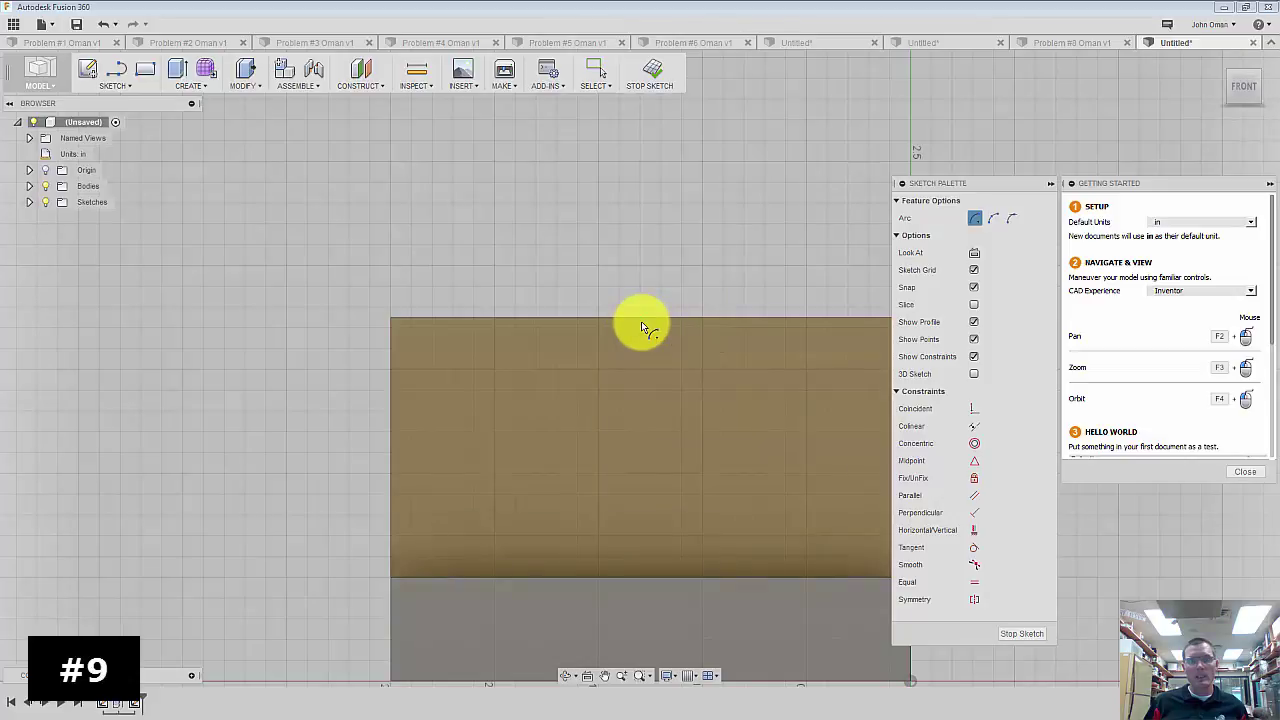
click(641, 318)
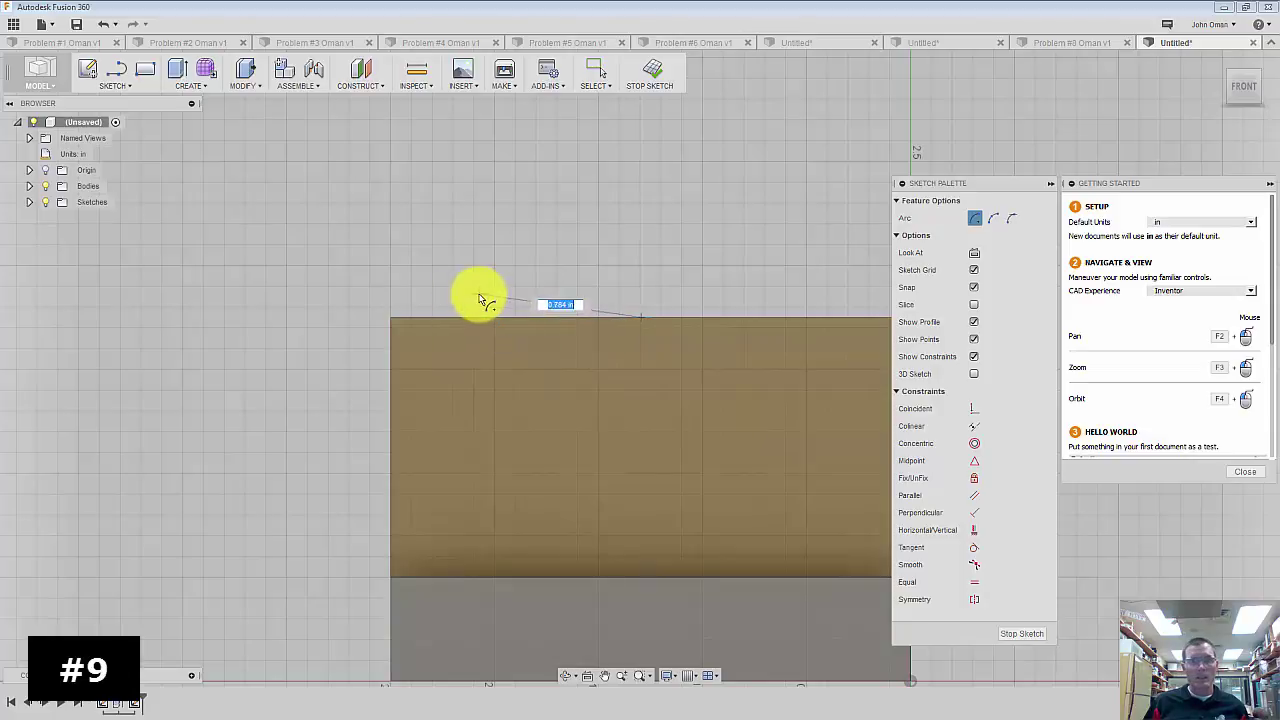
text(.75)
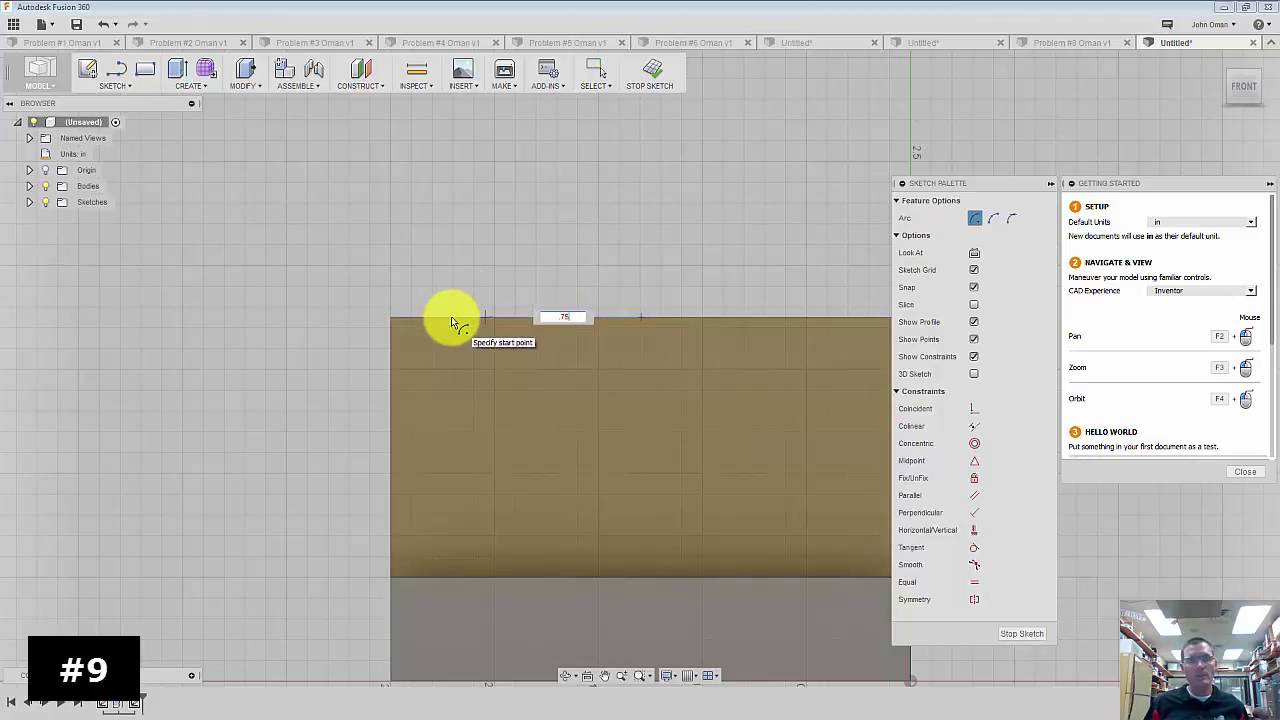
key(Return)
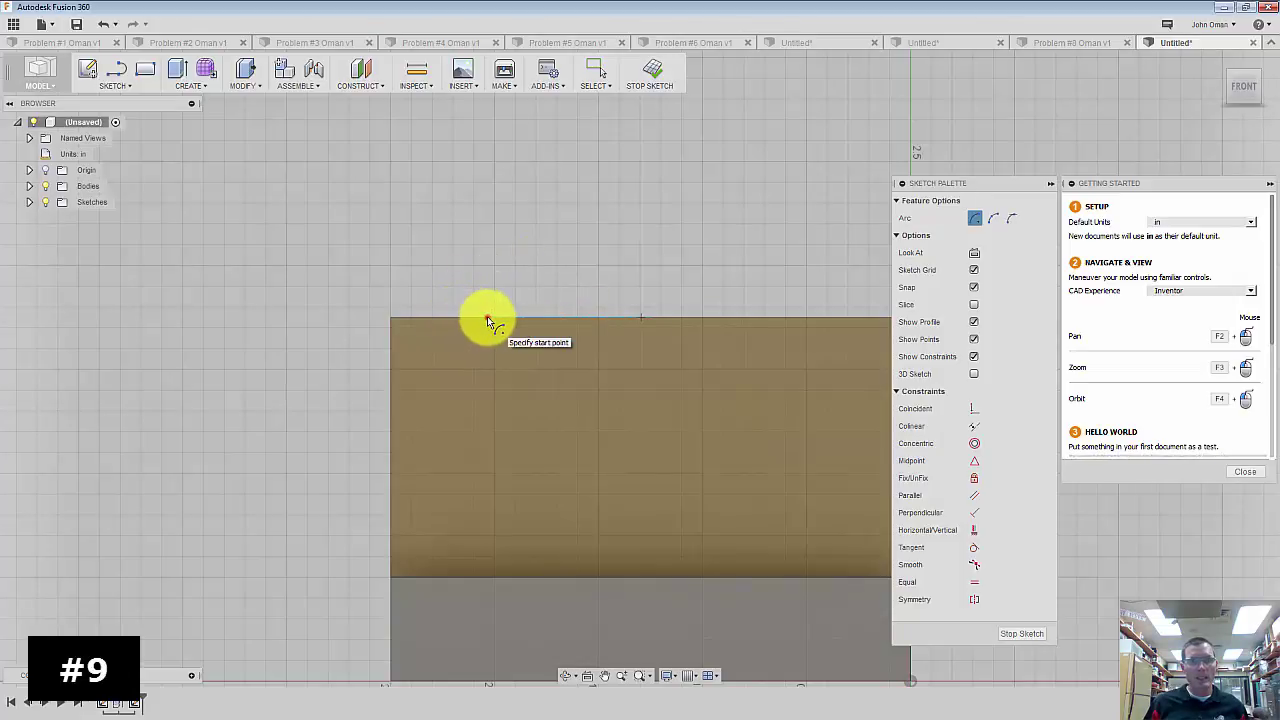
click(487, 316)
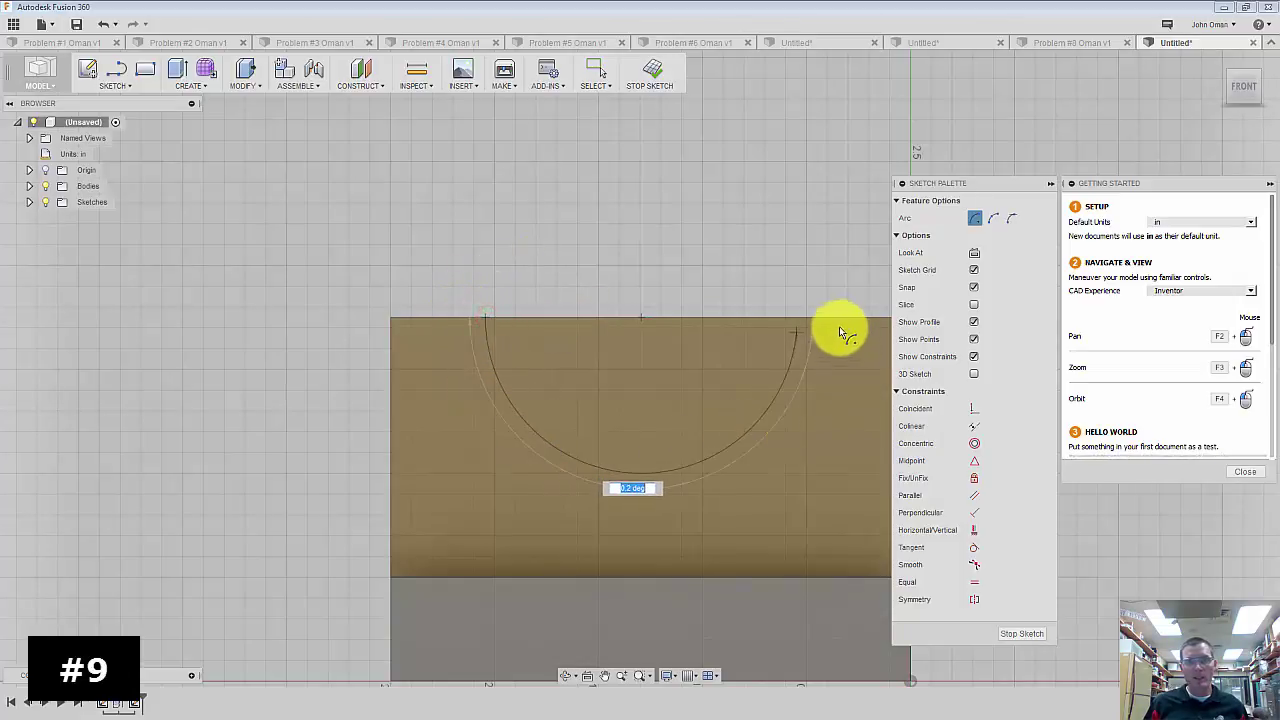
click(795, 317)
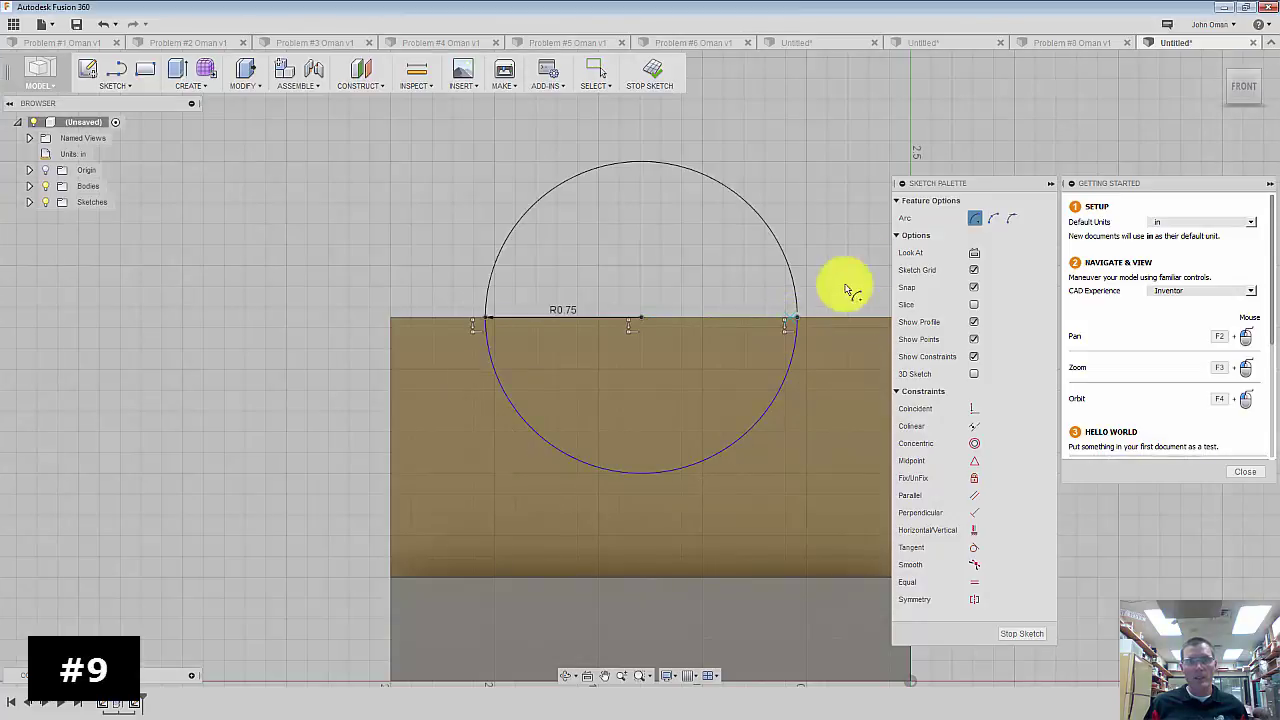
key(Escape)
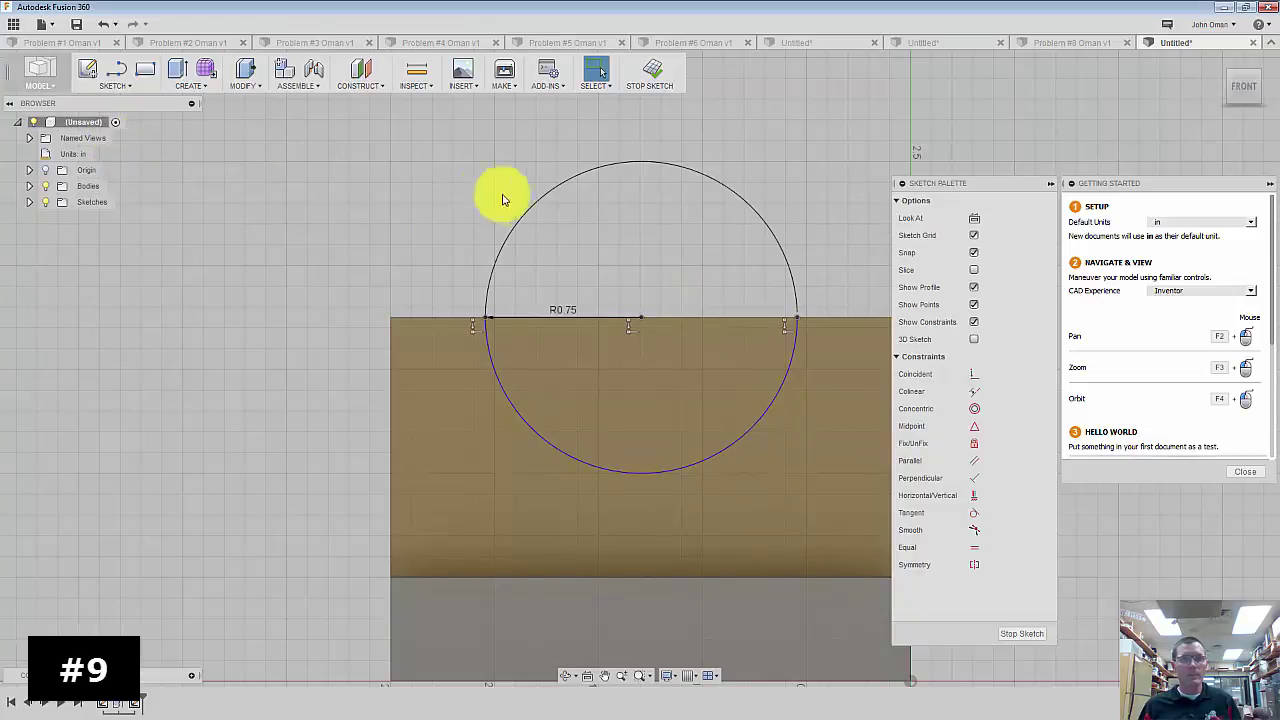
- Delete the arc's radius dimension and dimension the arc's center 1.25 in from the face's upper far corner
click(532, 216)
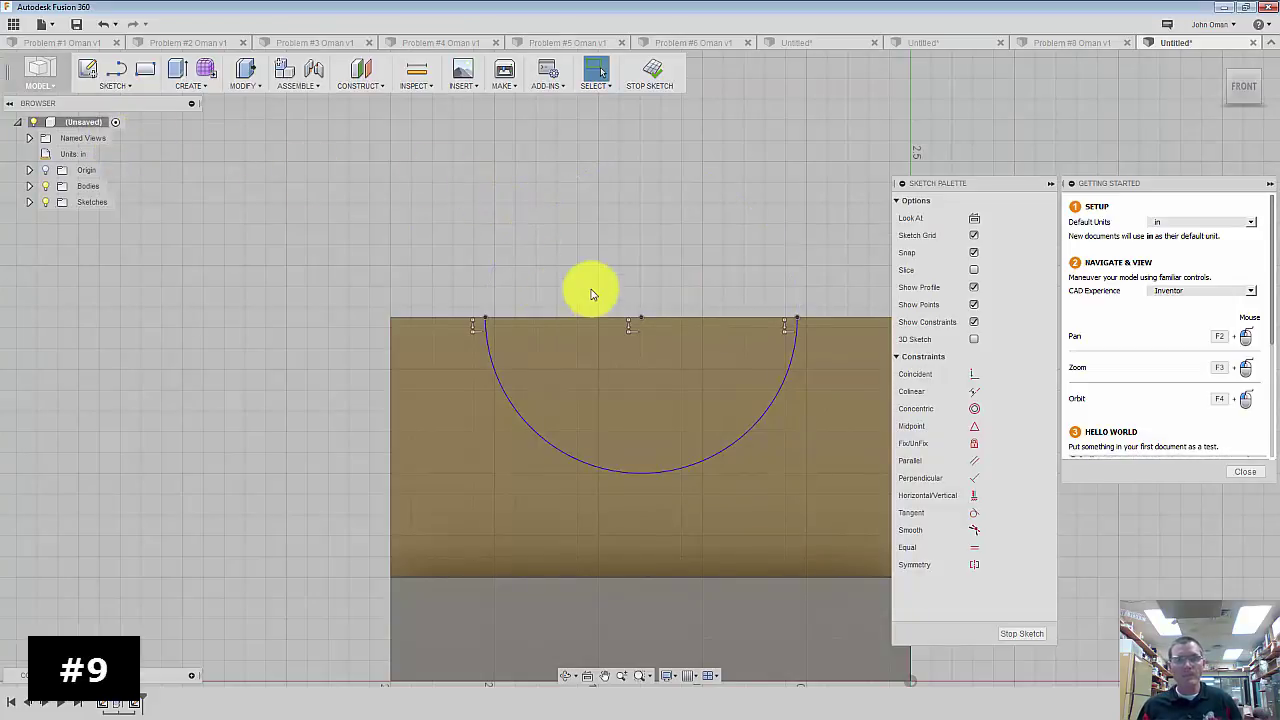
scroll(400, 310, up, 3)
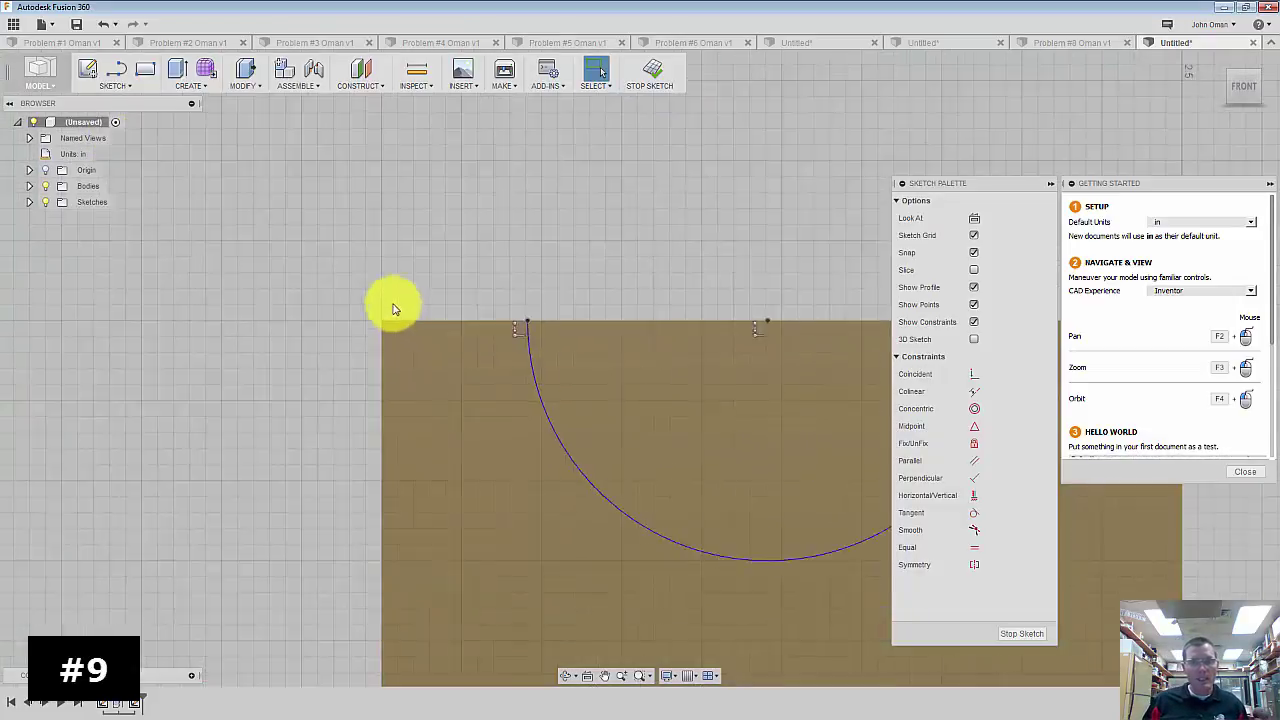
scroll(330, 298, down, 5)
scroll(522, 288, up, 1)
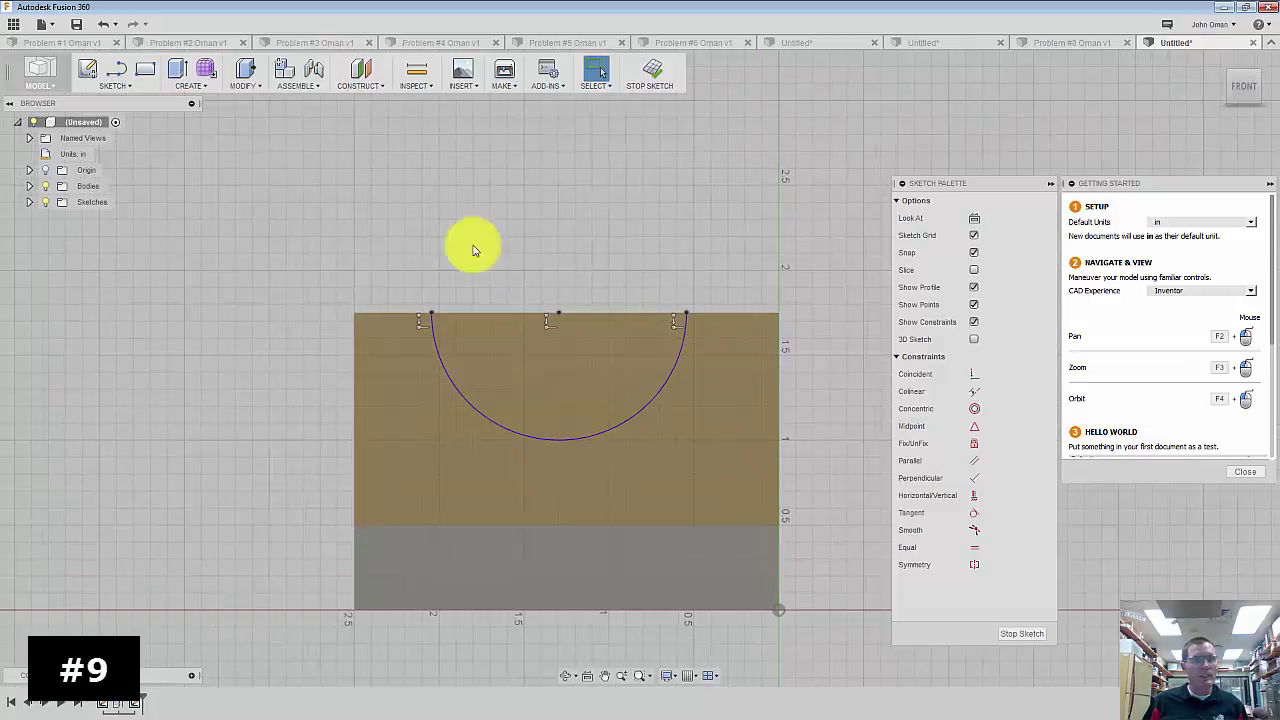
click(118, 86)
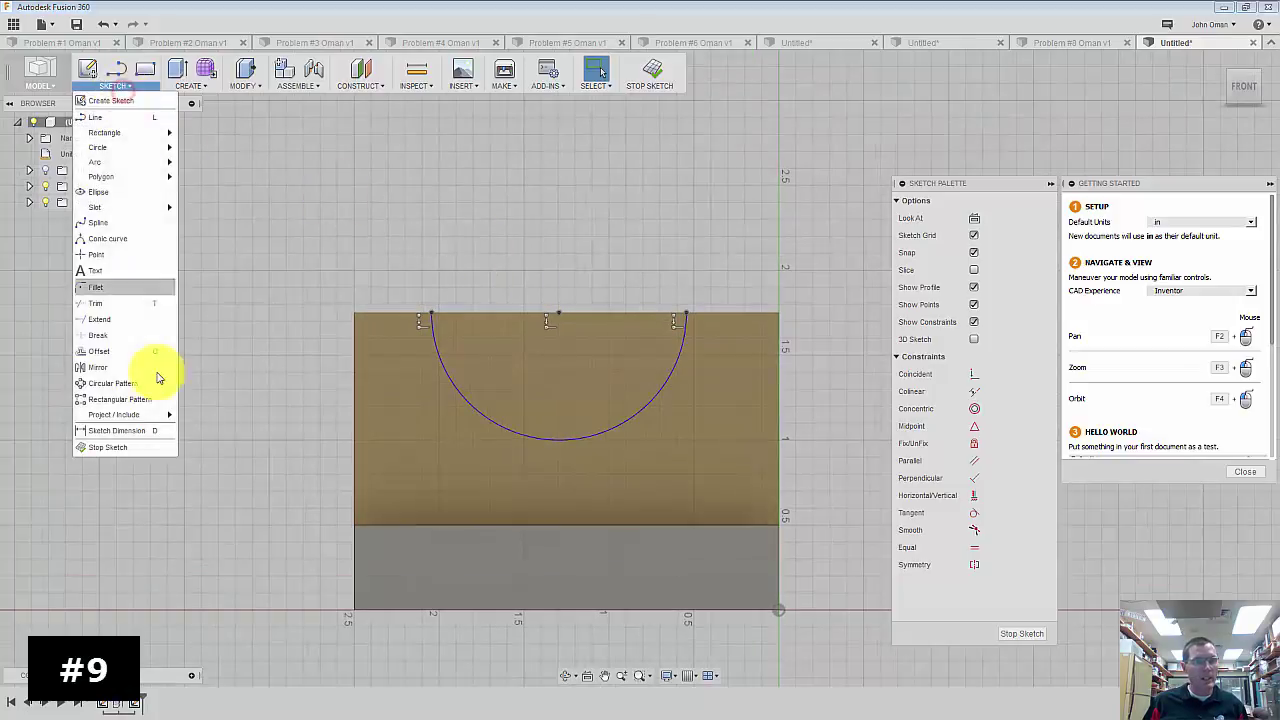
click(136, 437)
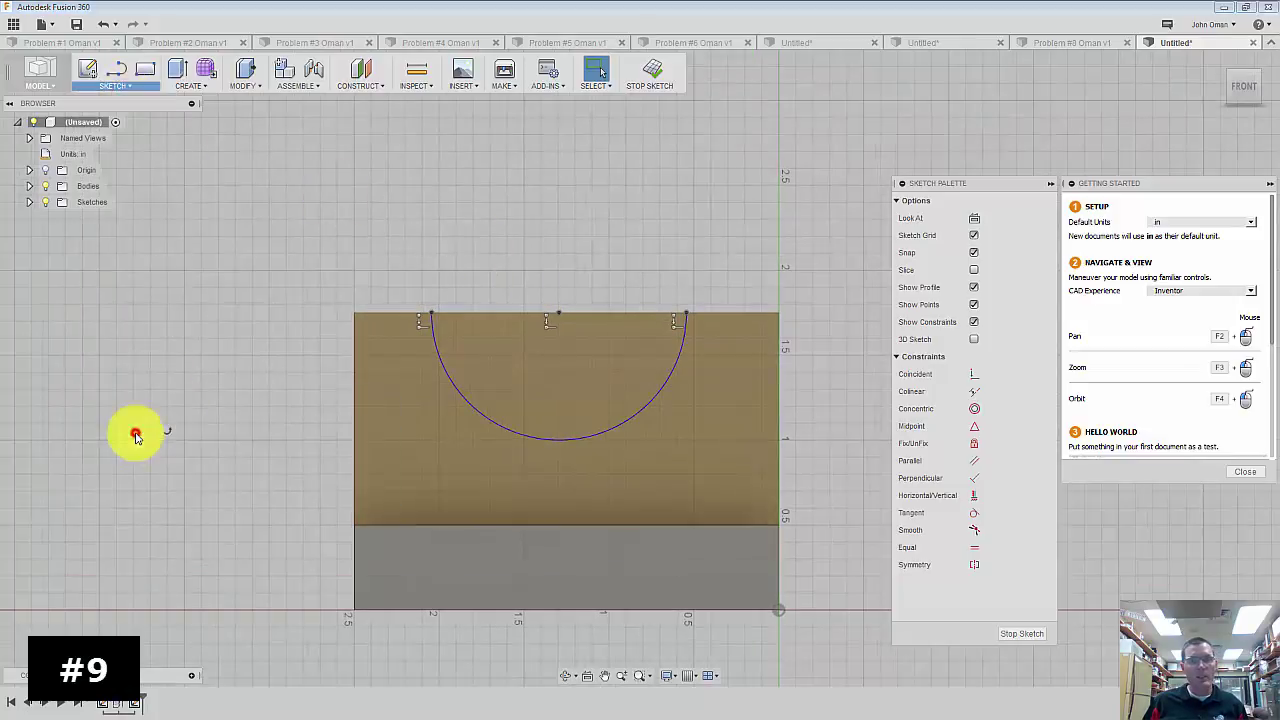
click(355, 315)
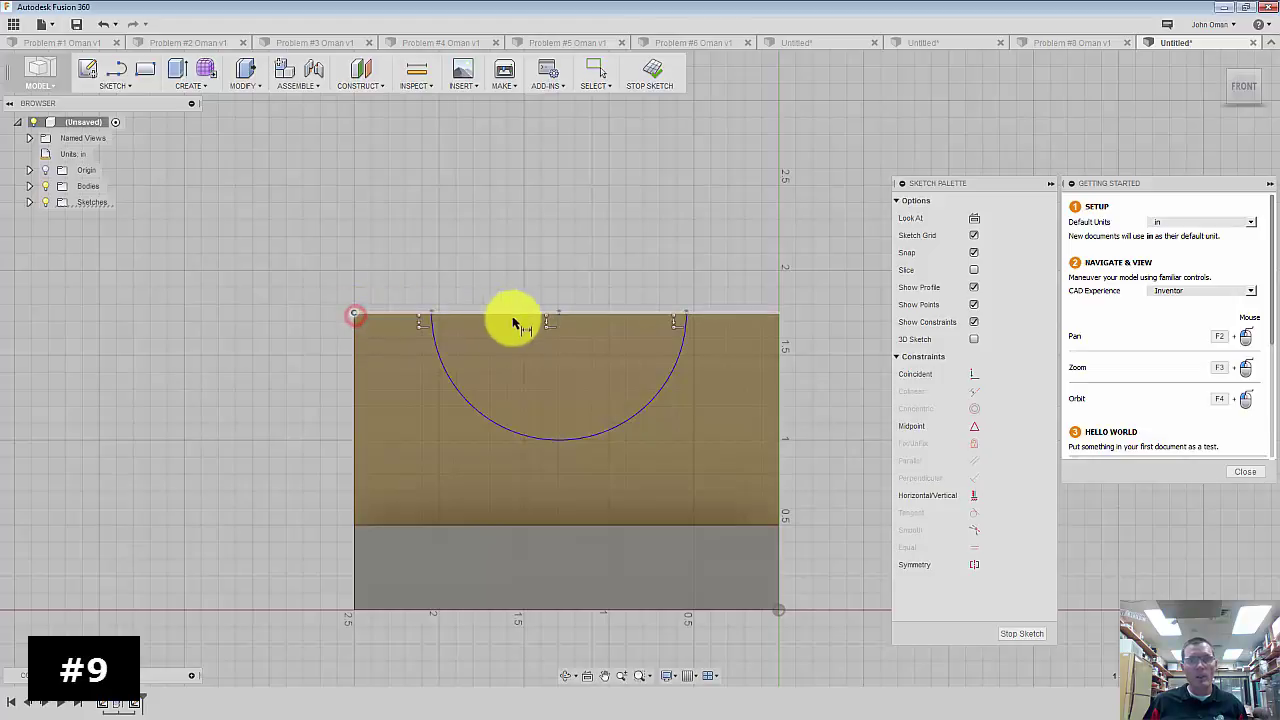
click(559, 315)
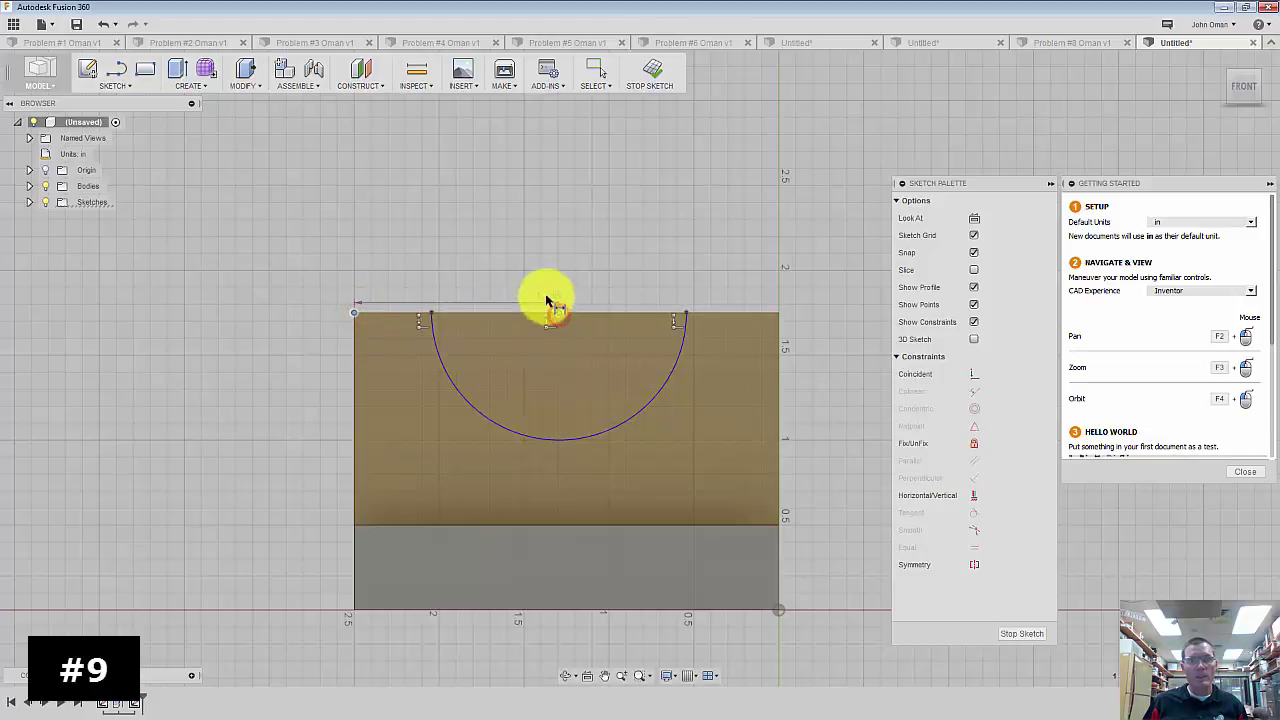
click(488, 272)
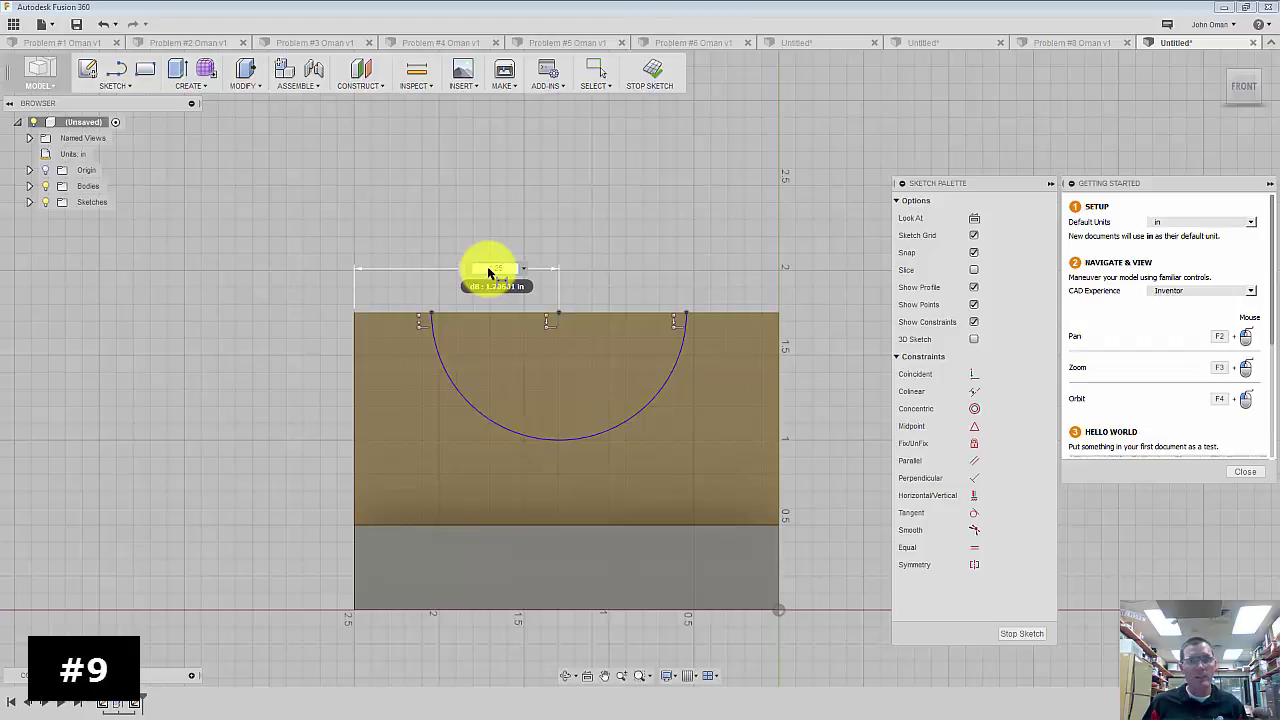
text(1.25)
key(Return)
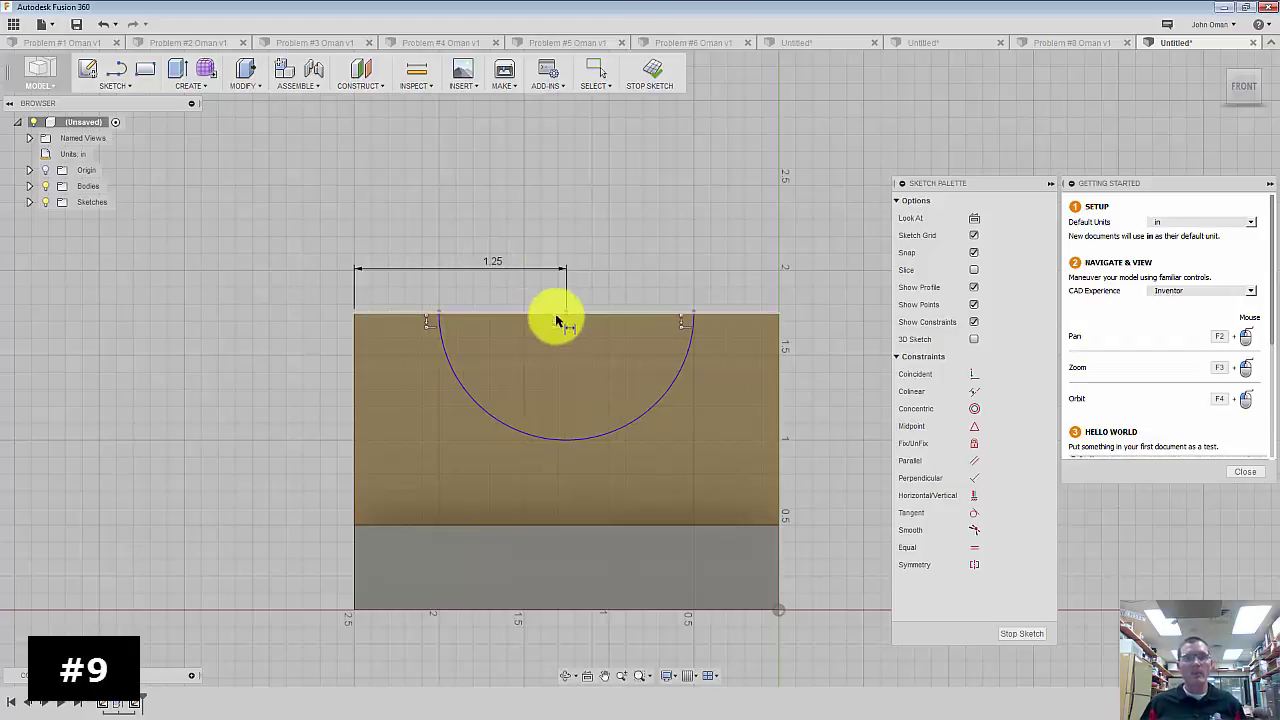
- Extrude the half-round profile back through the full depth of the block as a cut
click(177, 69)
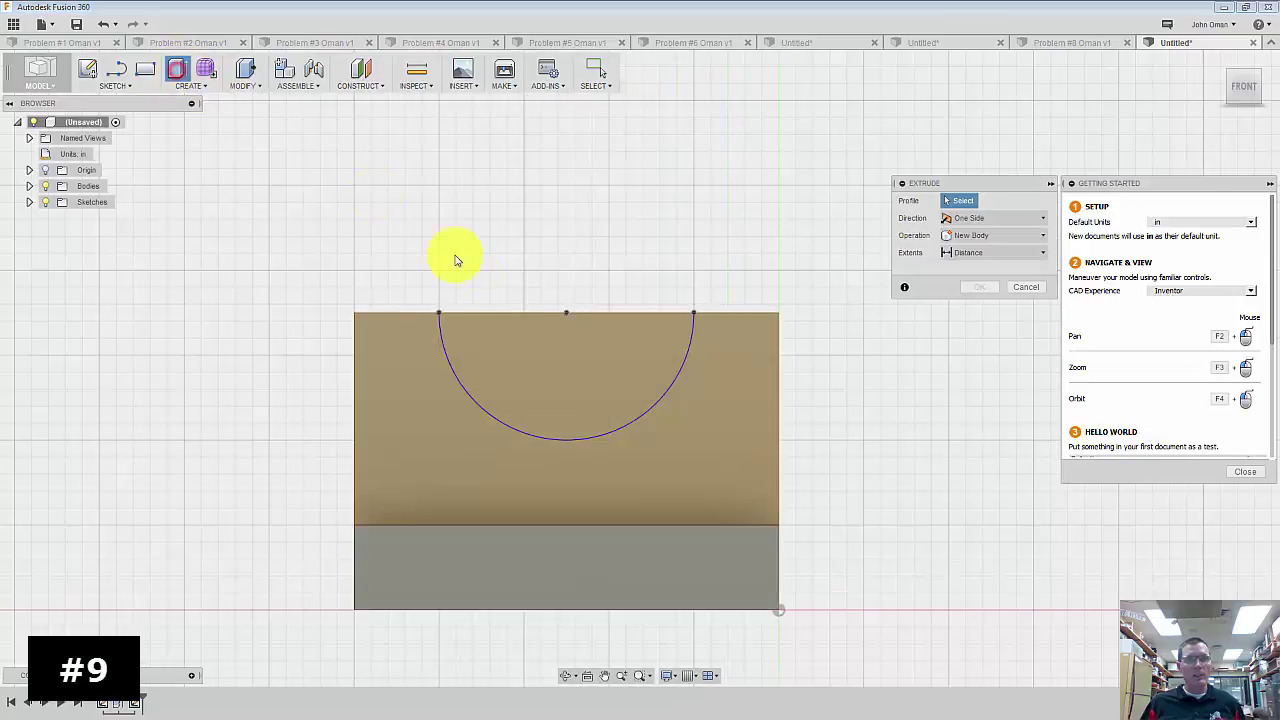
click(549, 362)
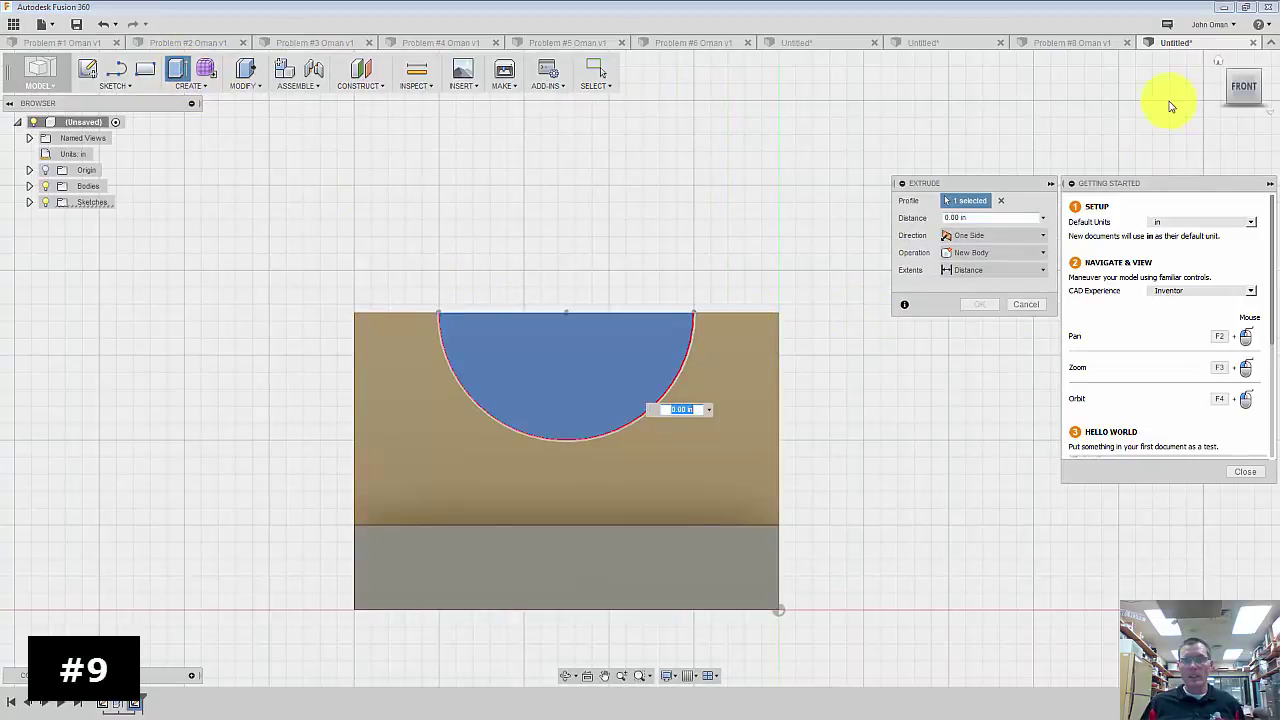
click(1213, 70)
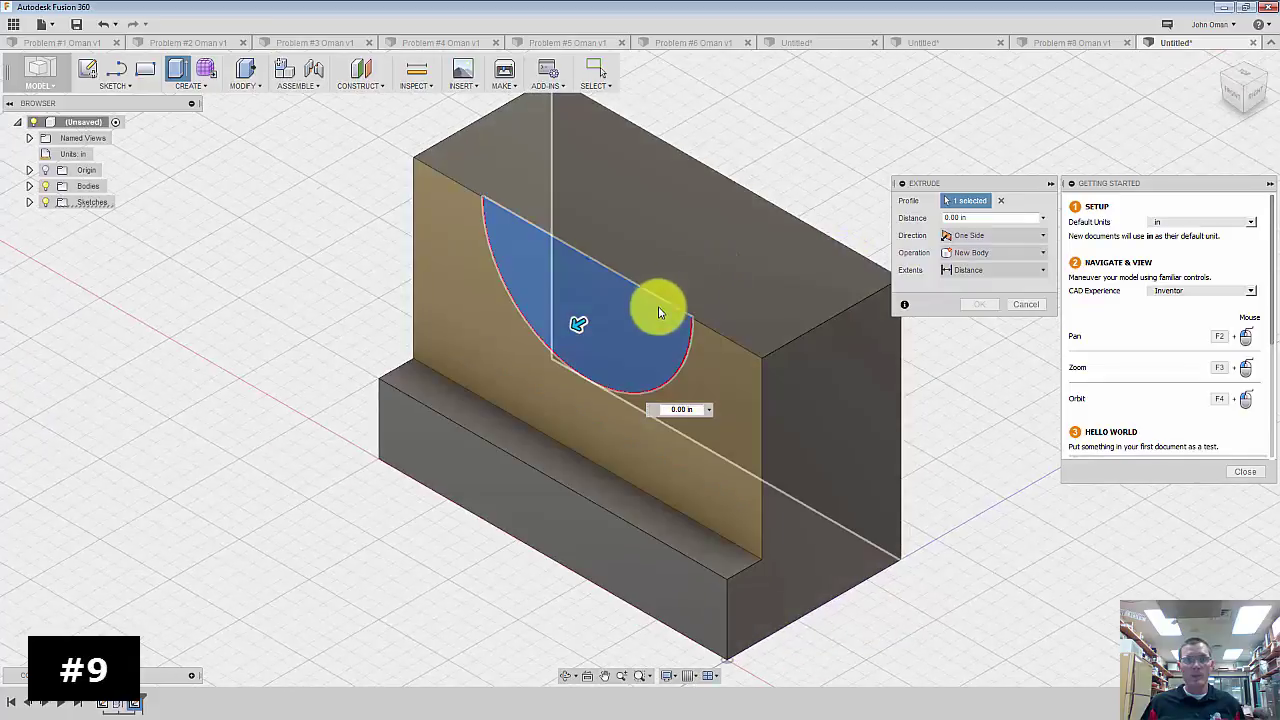
click(630, 325)
click(580, 320)
drag(580, 320, 852, 204)
click(979, 304)
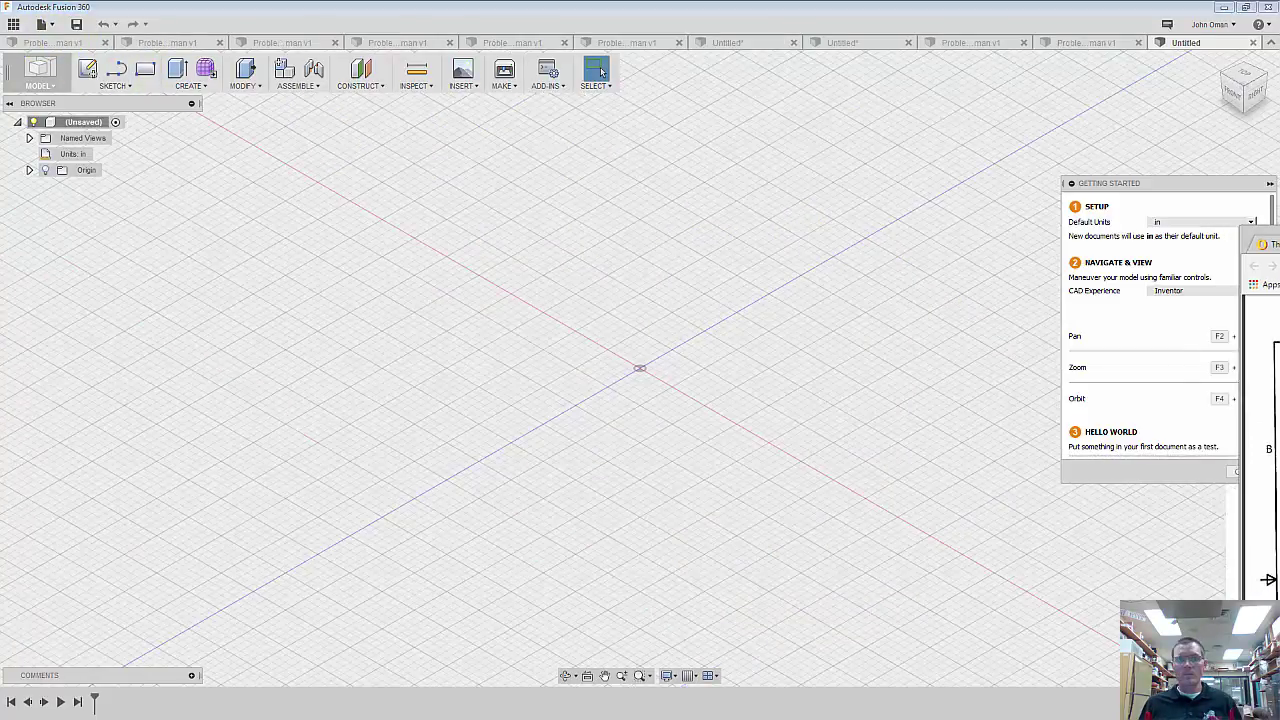
- Switch to the PDF in the browser to read the Problem #10 drawing, and return to the empty Fusion 360 design
key(alt+Tab)
mouse_move(903, 214)
mouse_down()
mouse_move(713, 120)
mouse_move(608, 134)
mouse_move(600, 2)
mouse_up()
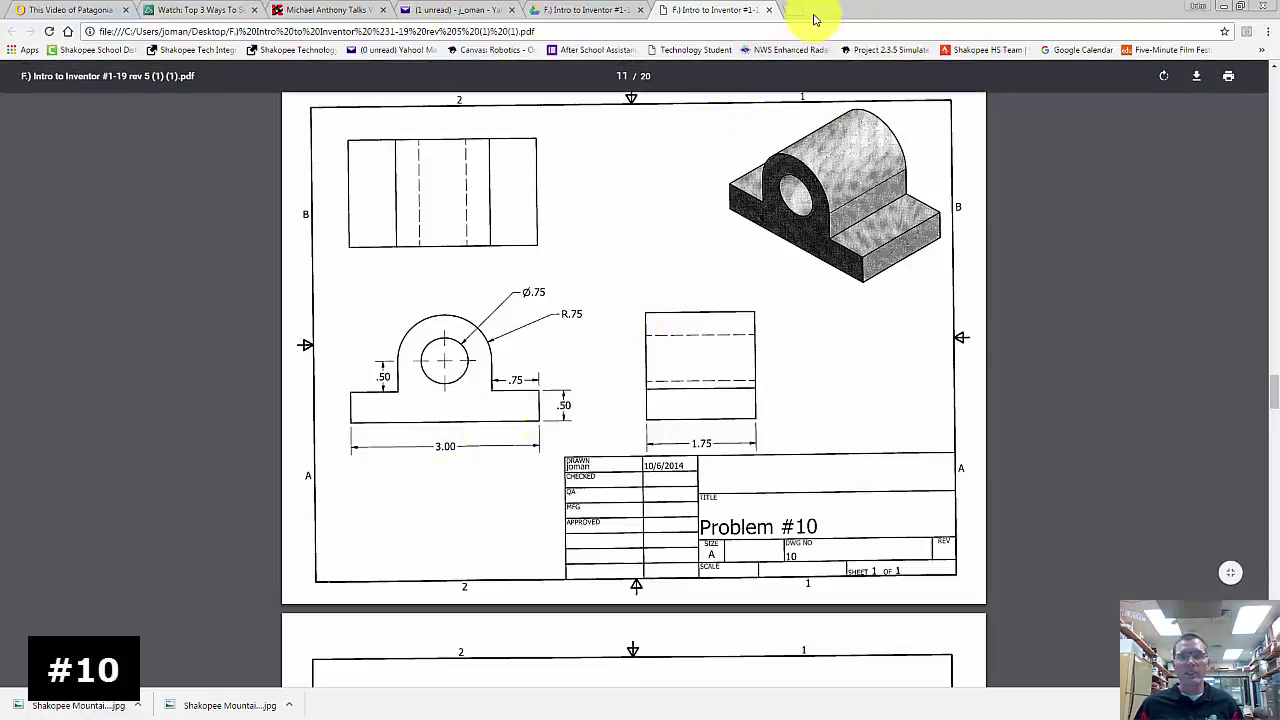
click(1223, 6)
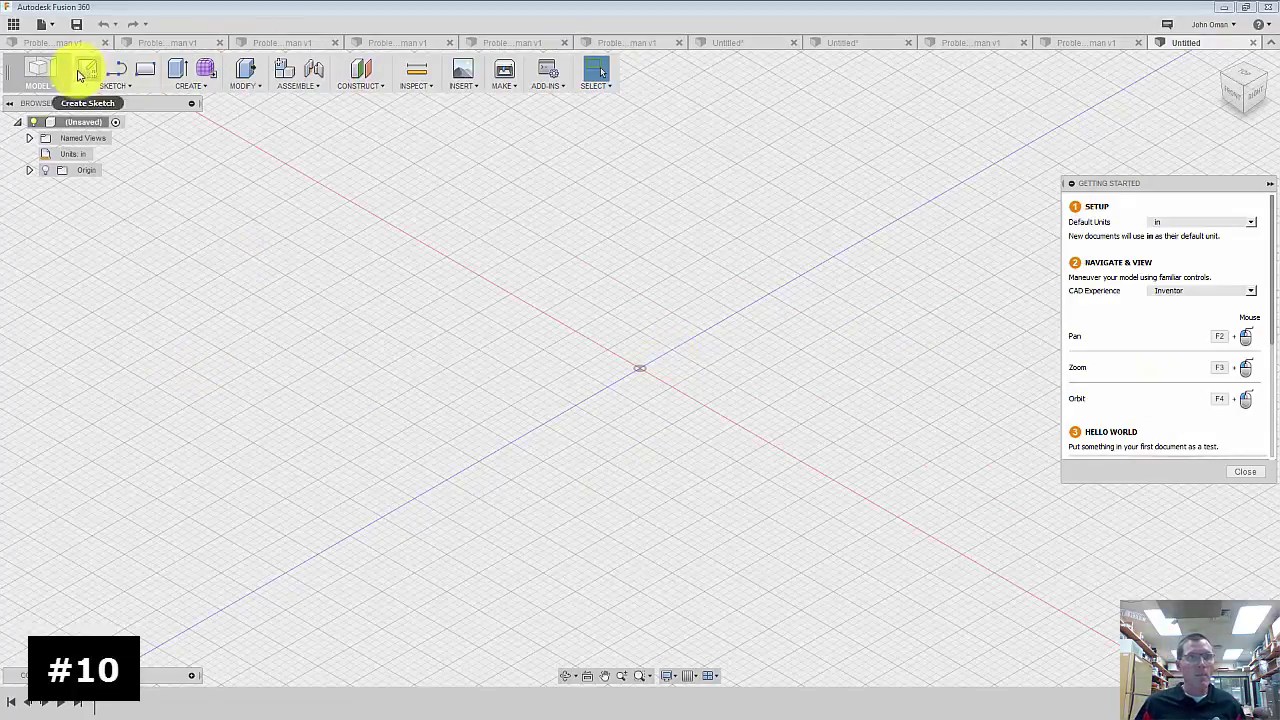
- Start a sketch on the front plane and draw a 3 in horizontal base line from the origin along the positive horizontal axis
click(87, 68)
click(700, 377)
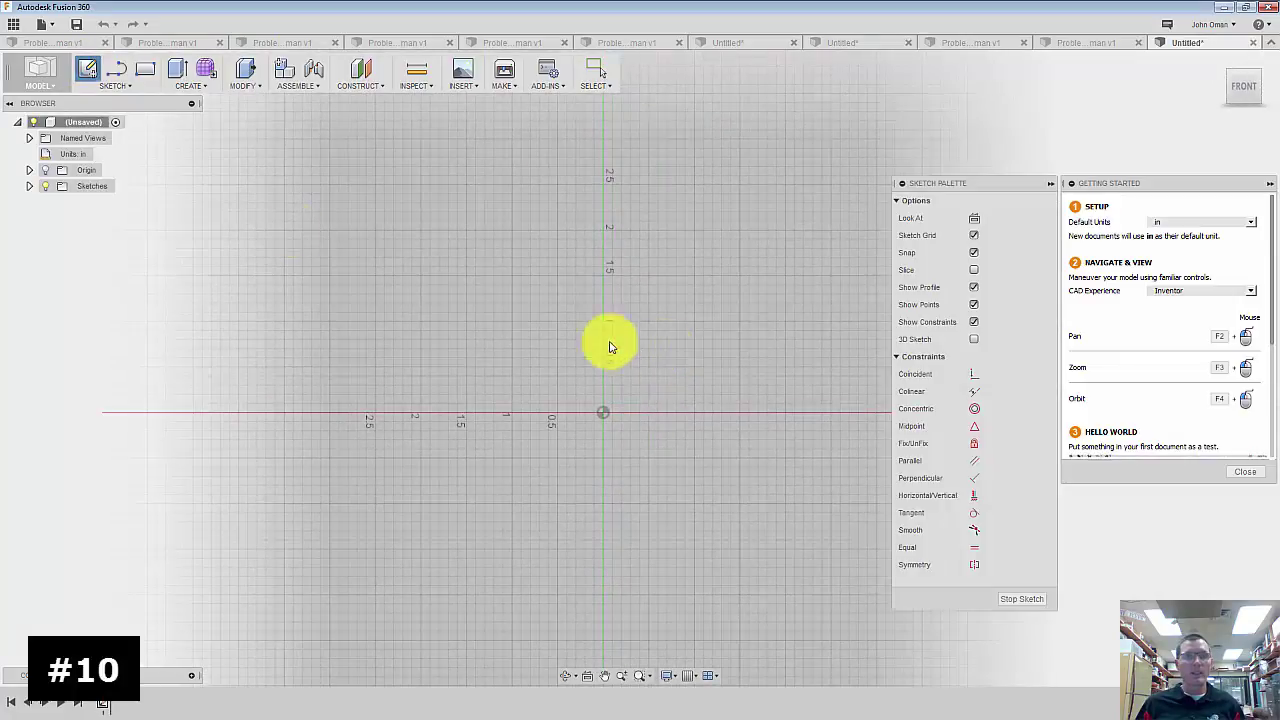
click(122, 86)
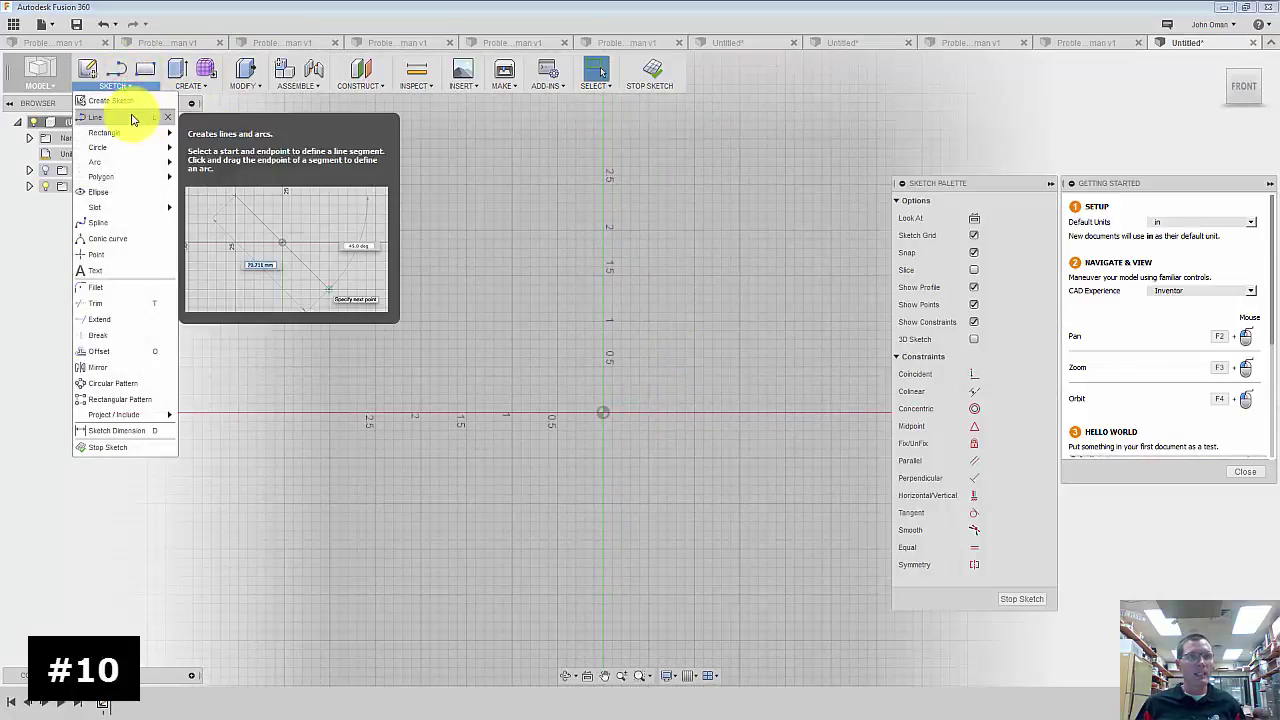
click(95, 117)
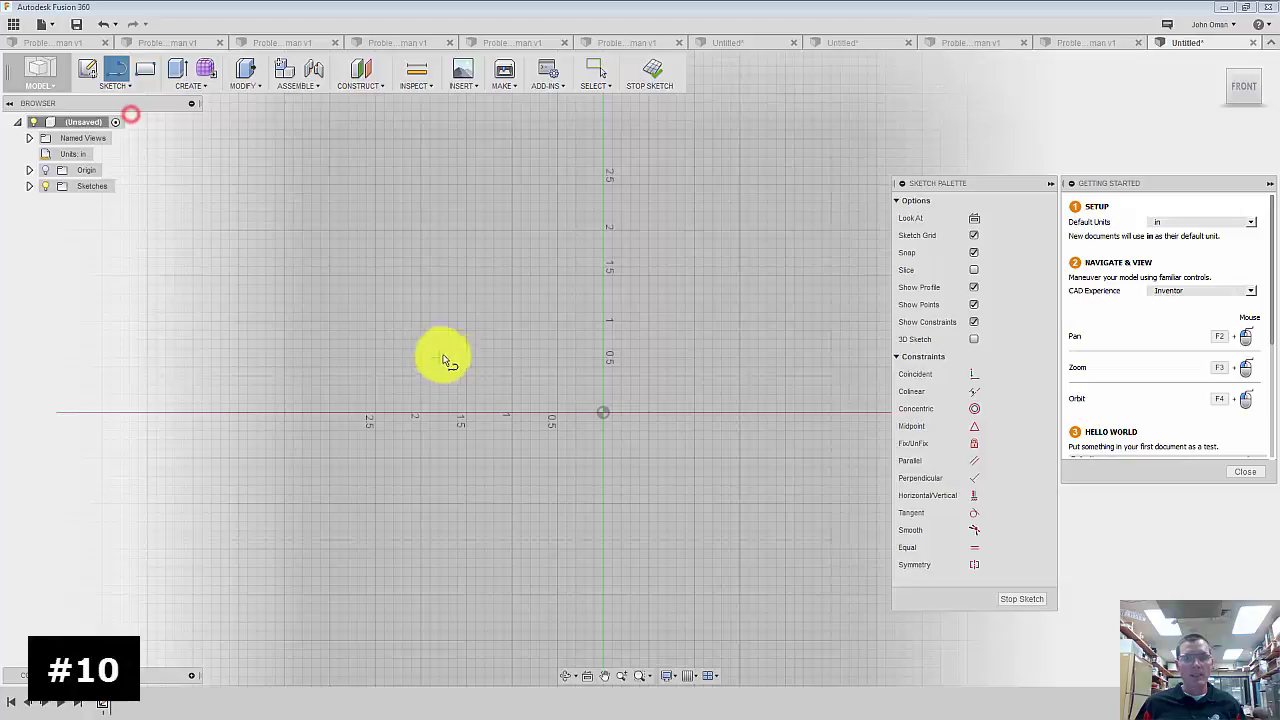
click(603, 415)
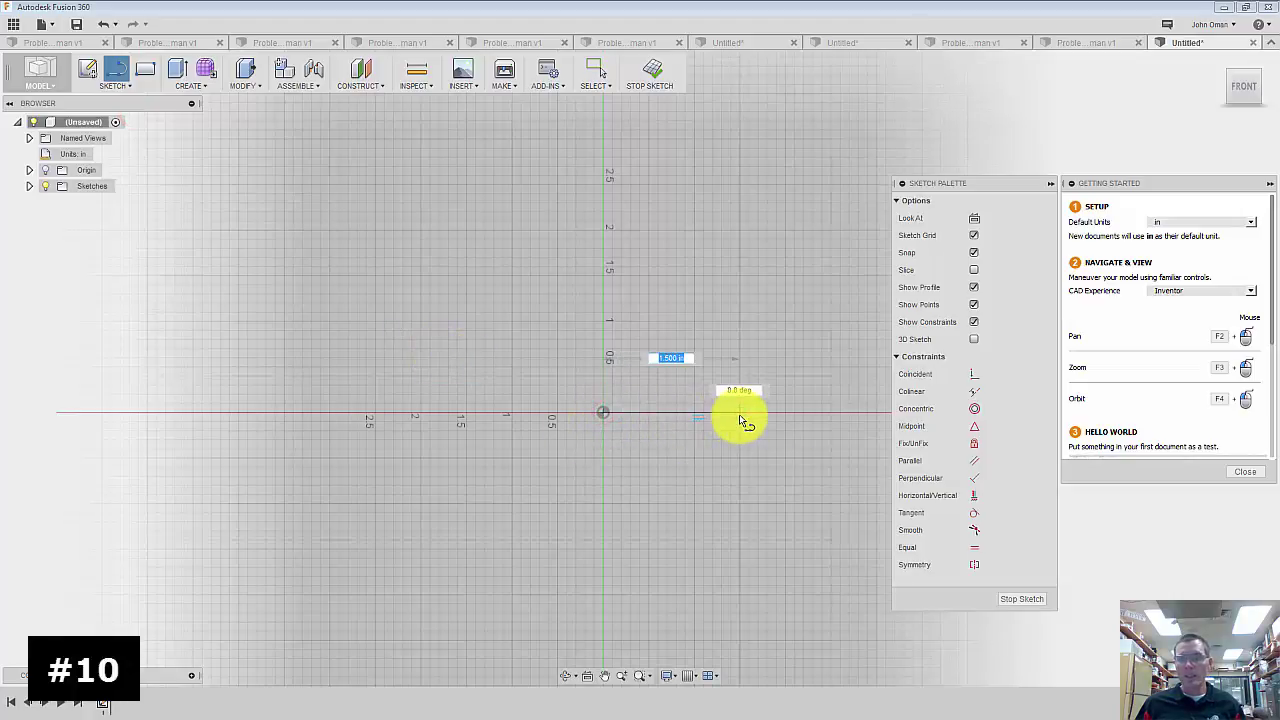
text(3)
key(Tab)
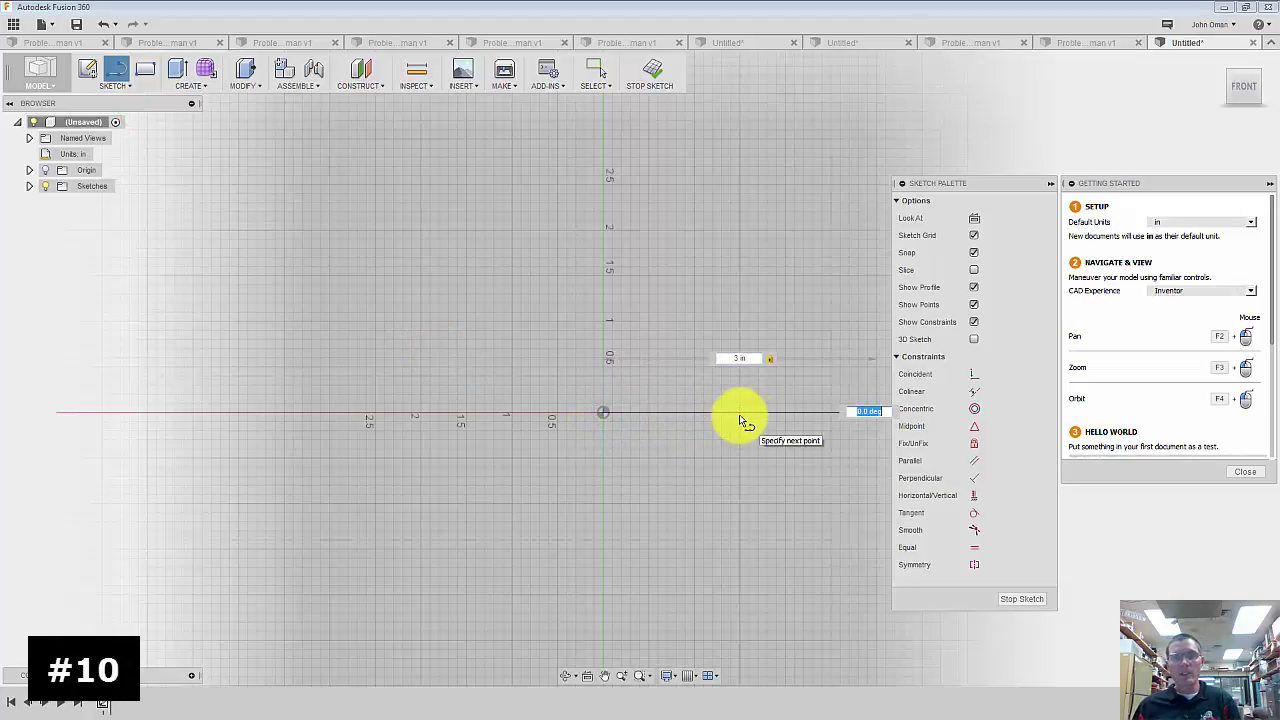
key(Return)
- Continue the profile from the base line's far end with lines 0.5 in up, 0.75 in inward and 0.5 in up
scroll(466, 394, down, 3)
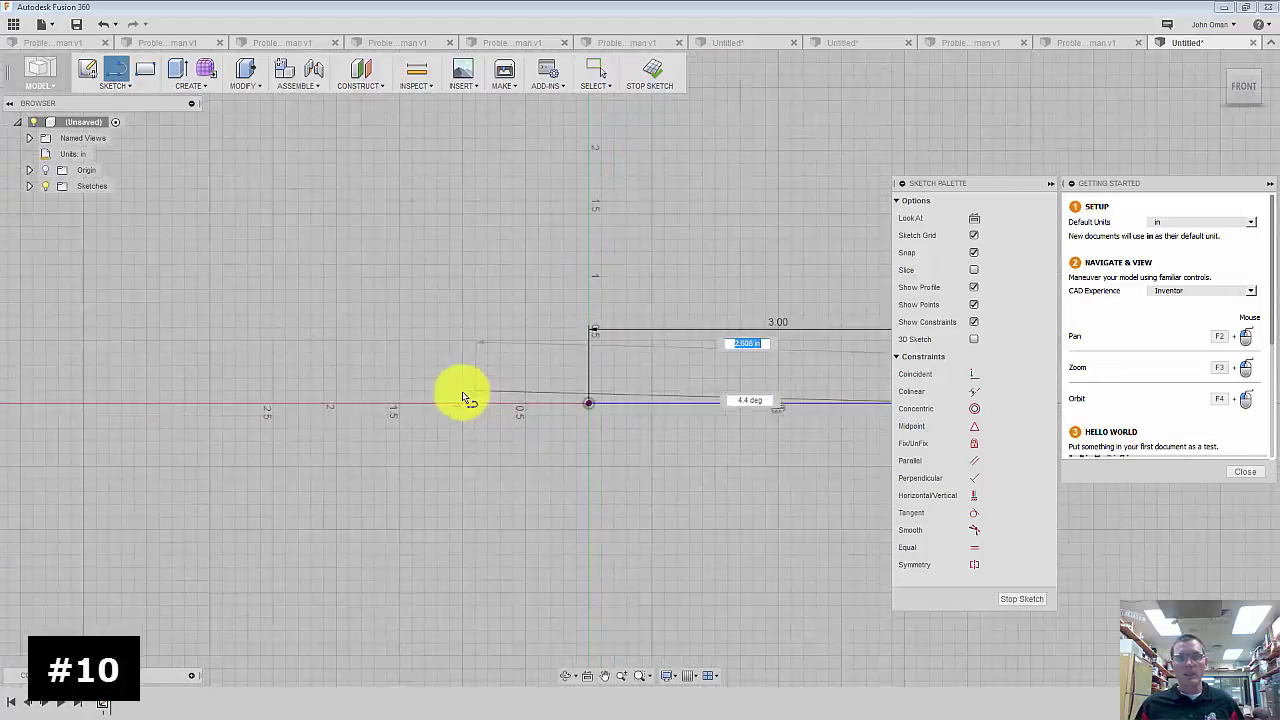
scroll(690, 375, up, 2)
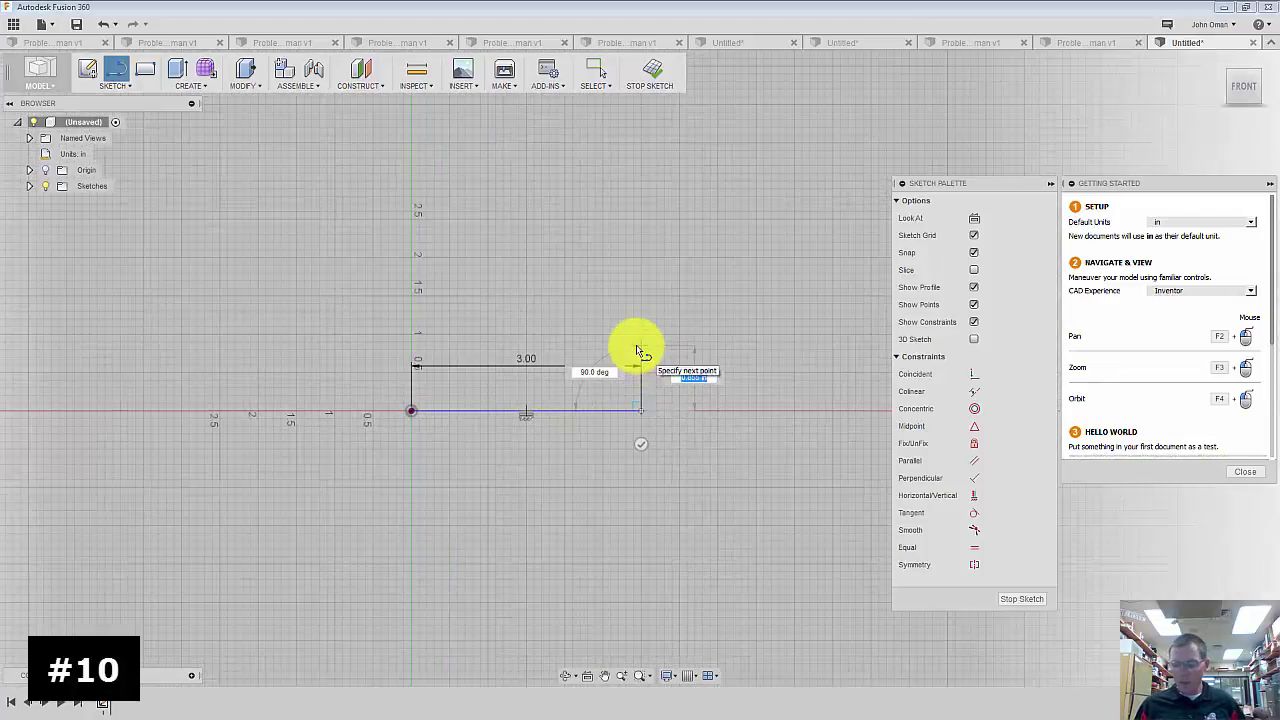
text(5)
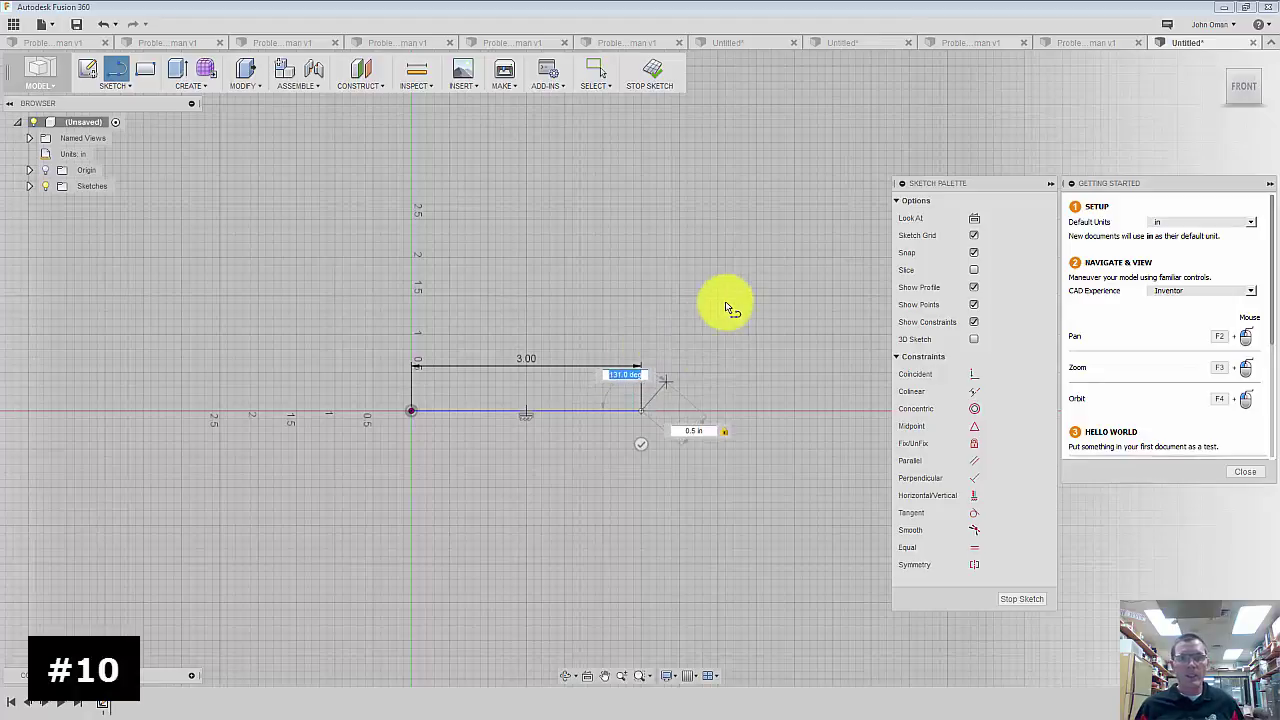
click(640, 300)
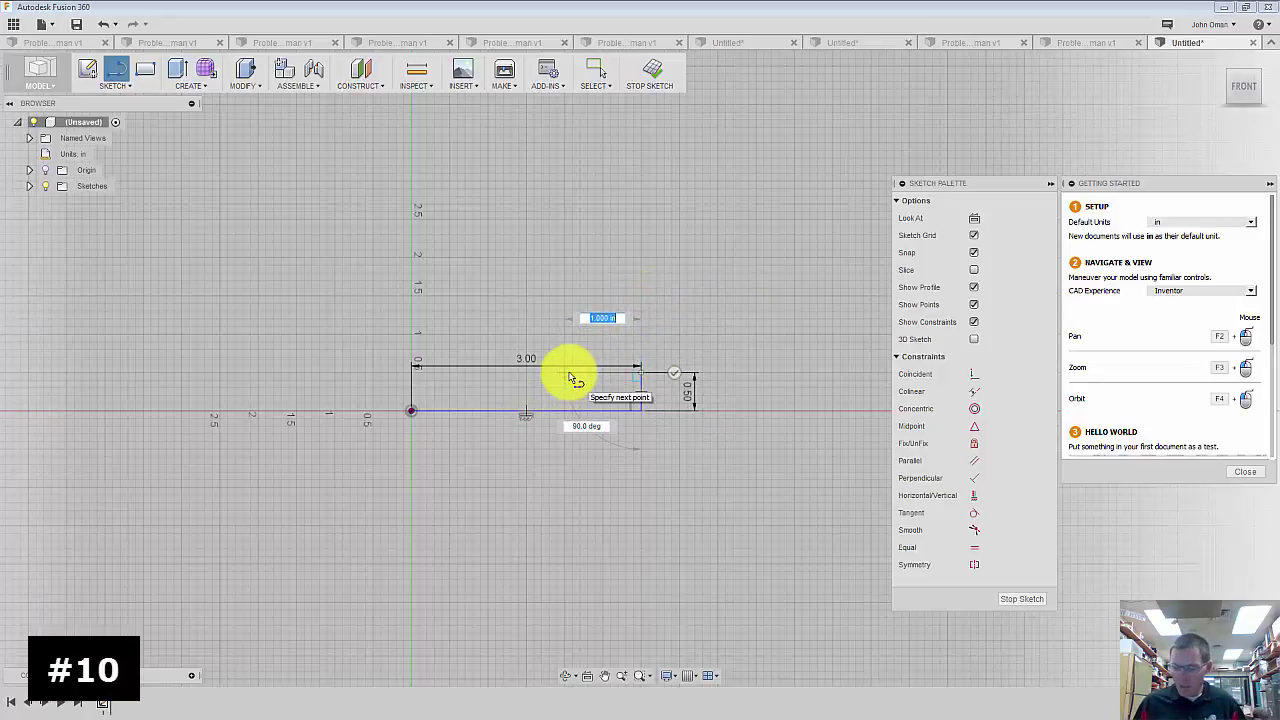
text(.75)
key(Tab)
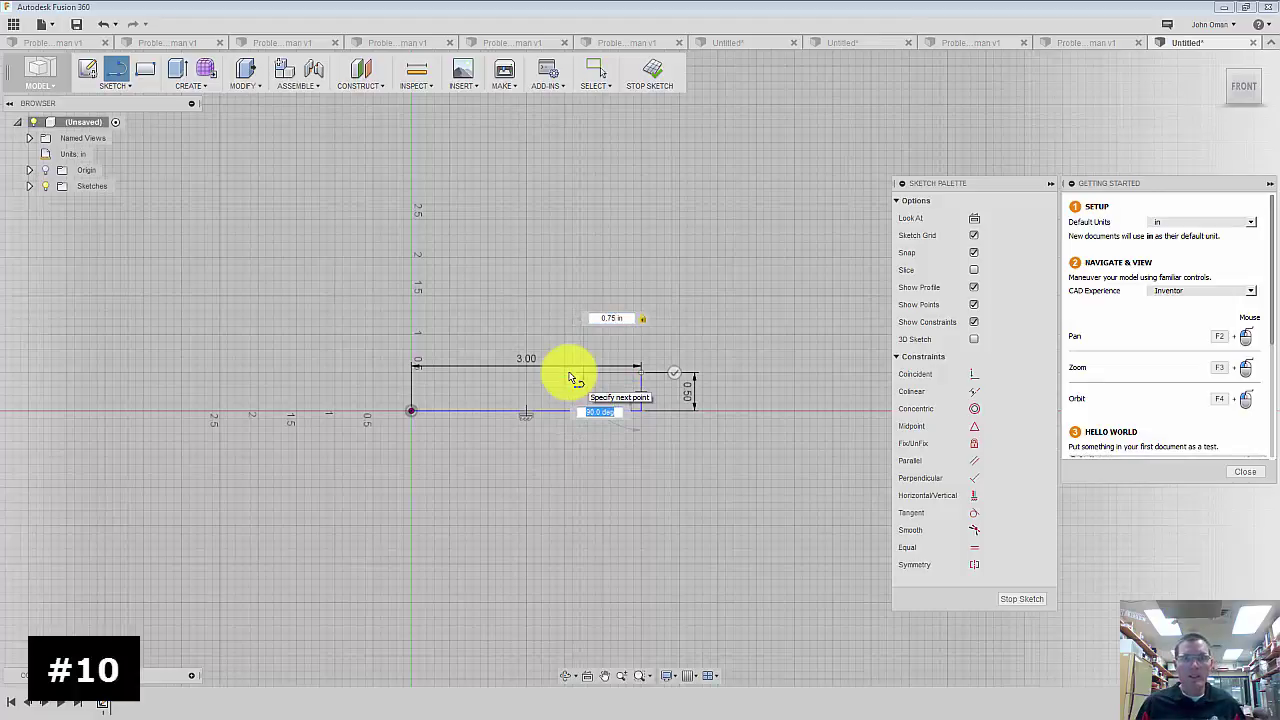
click(572, 378)
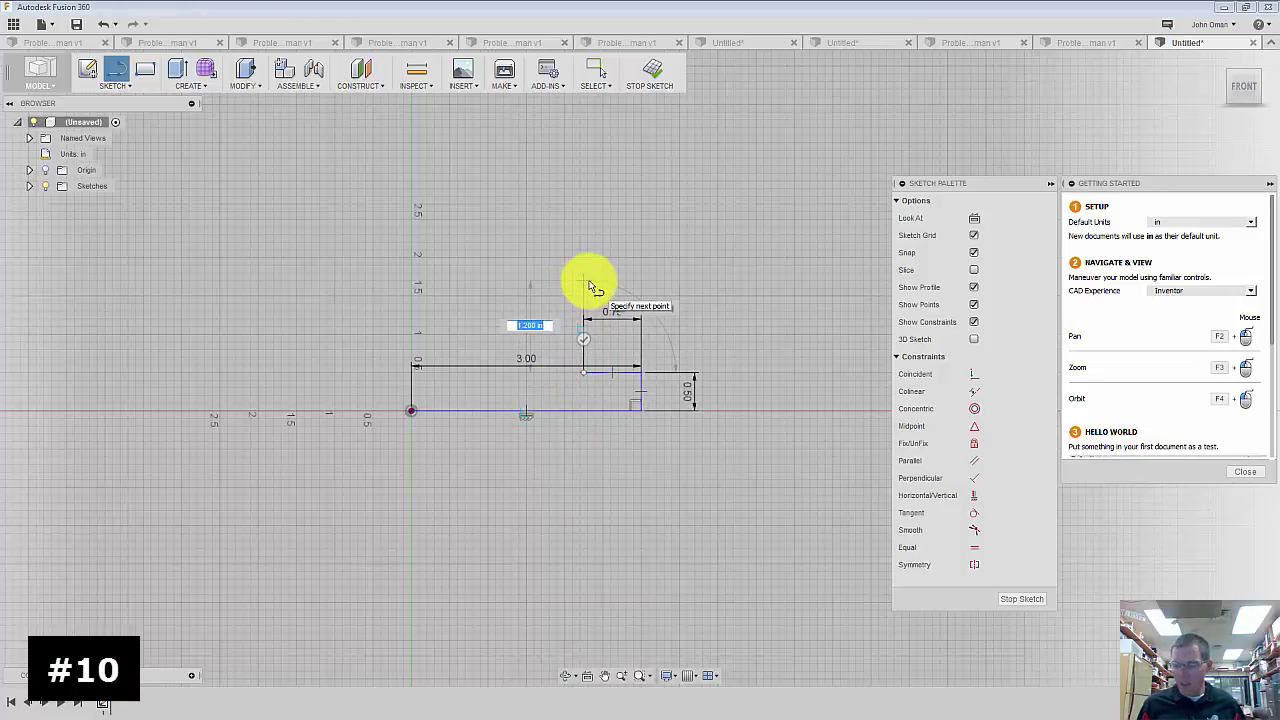
key(Tab)
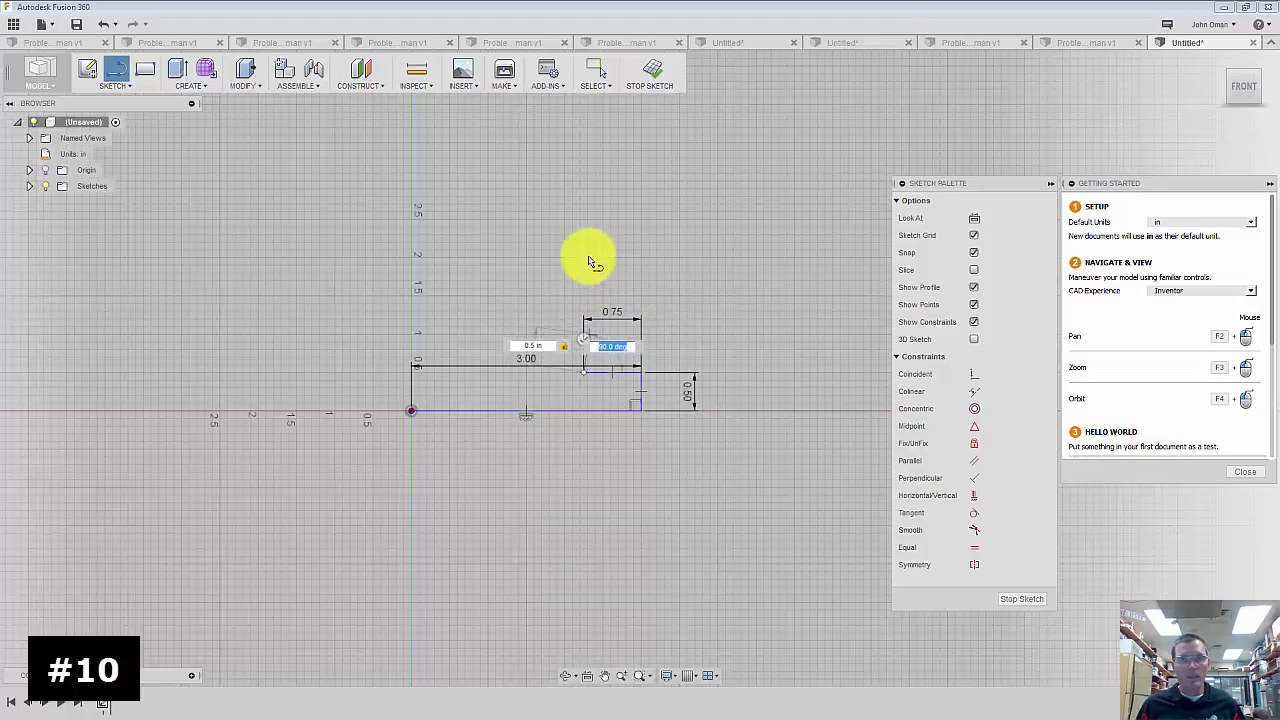
click(584, 255)
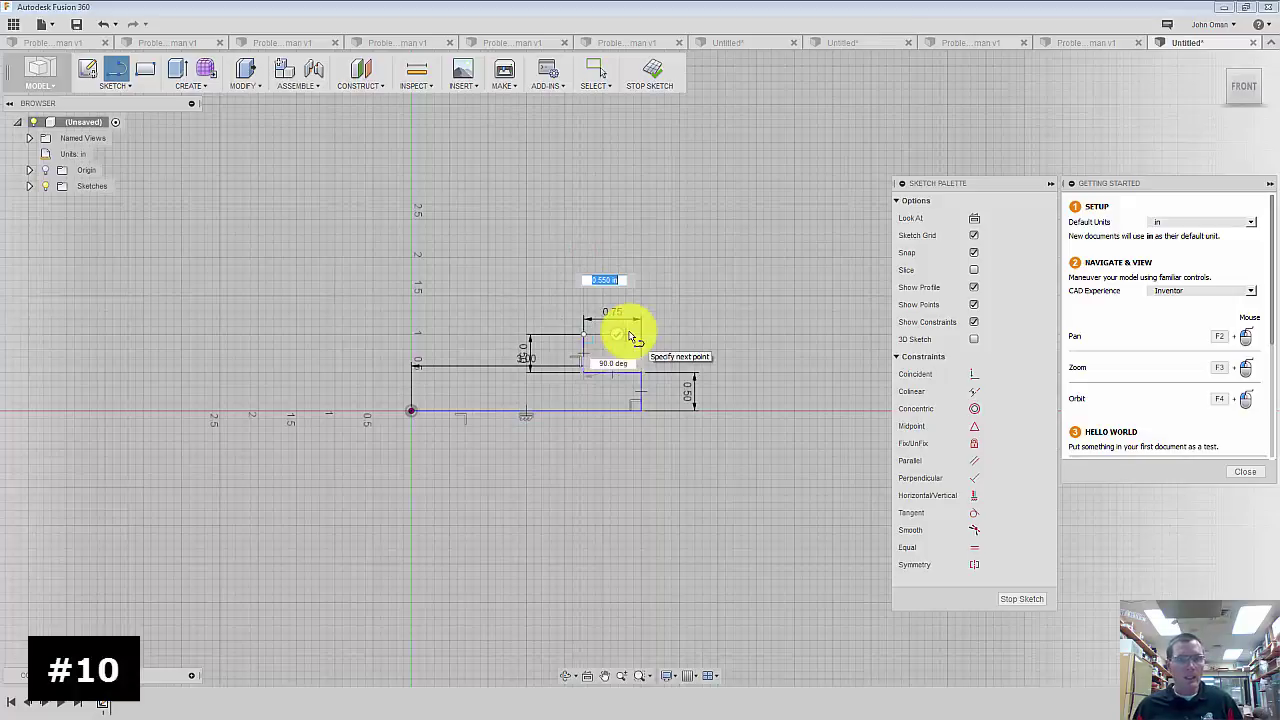
key(Escape)
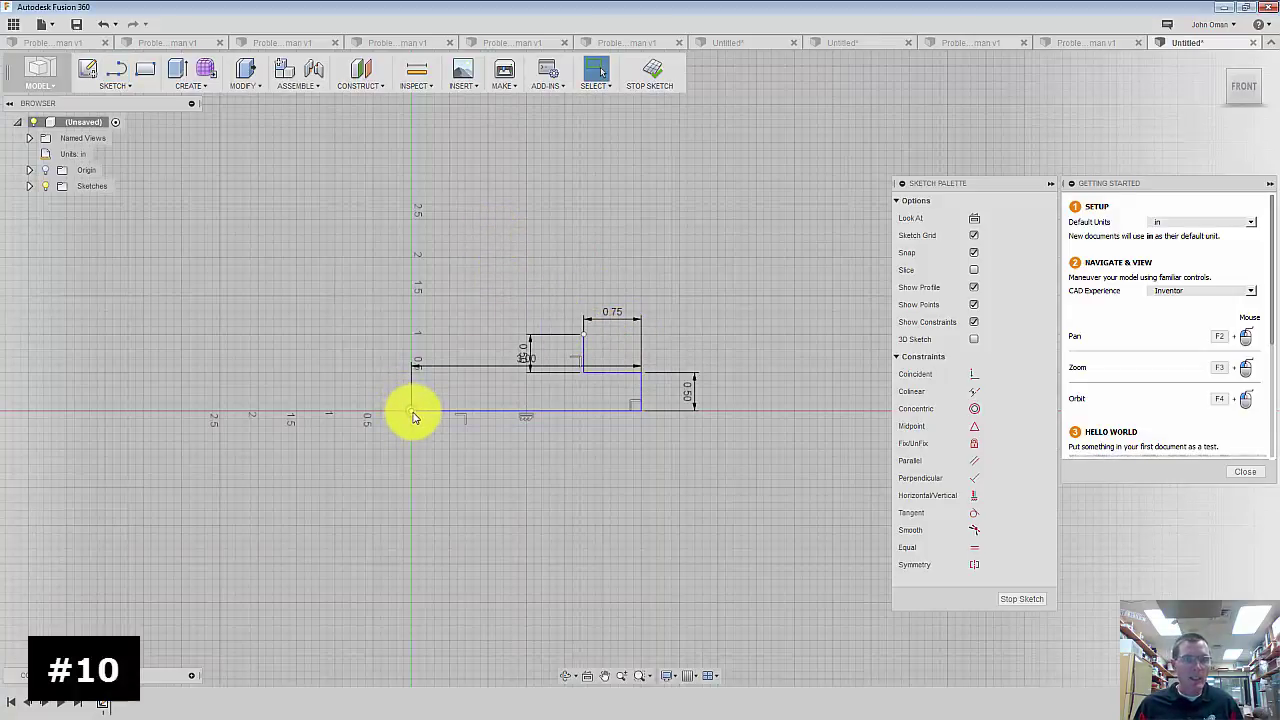
- Draw the matching stepped side from the origin with lines 0.5 in up, 0.75 in inward and 0.5 in up
right_click(310, 260)
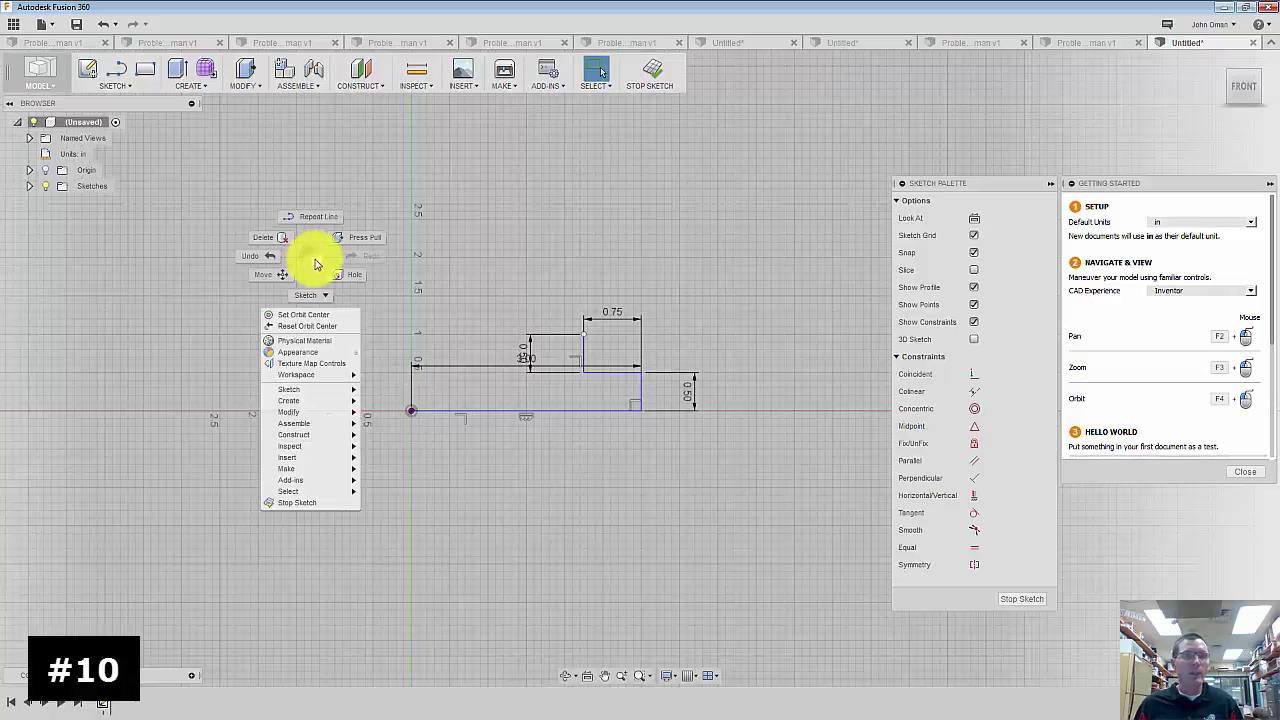
click(318, 218)
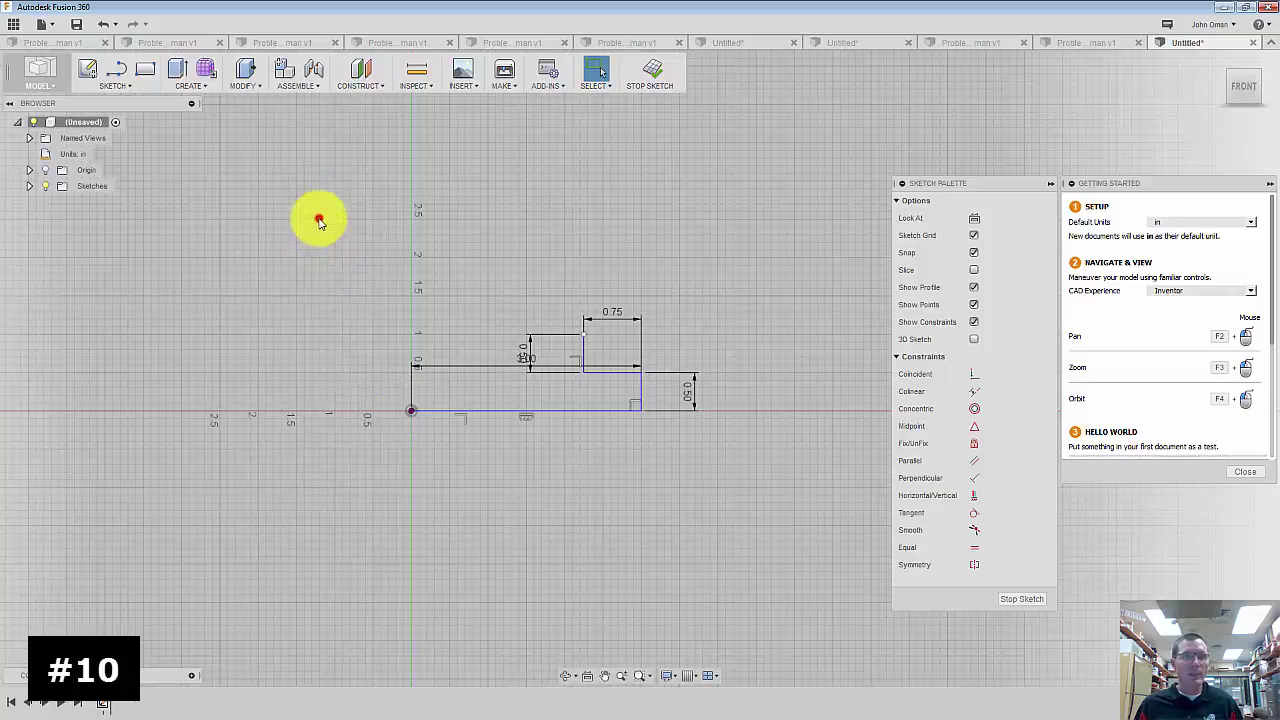
click(410, 411)
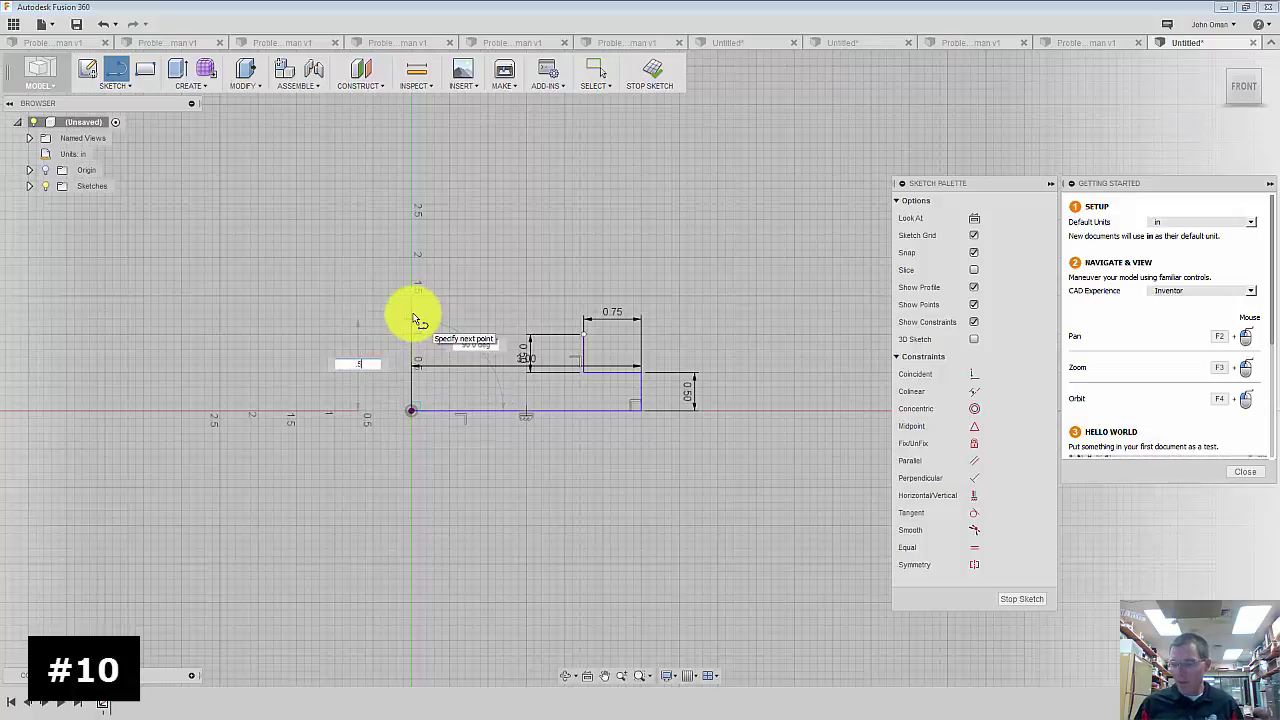
key(Tab)
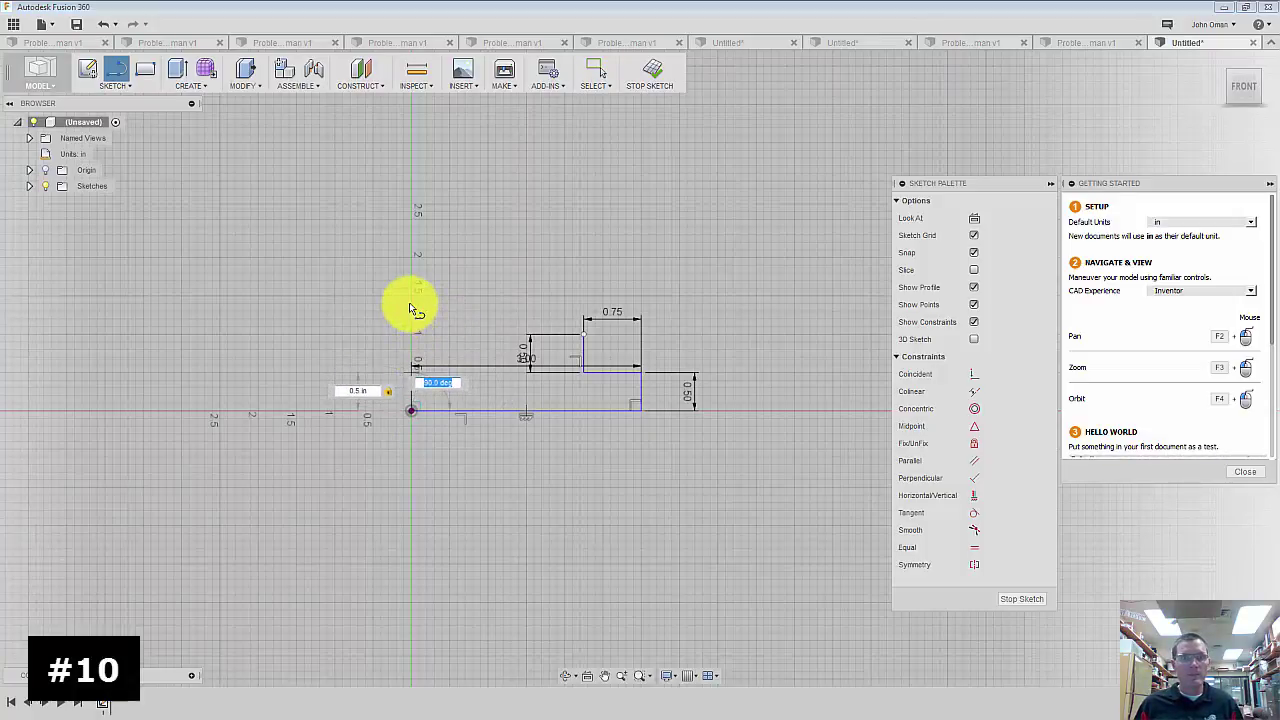
key(Return)
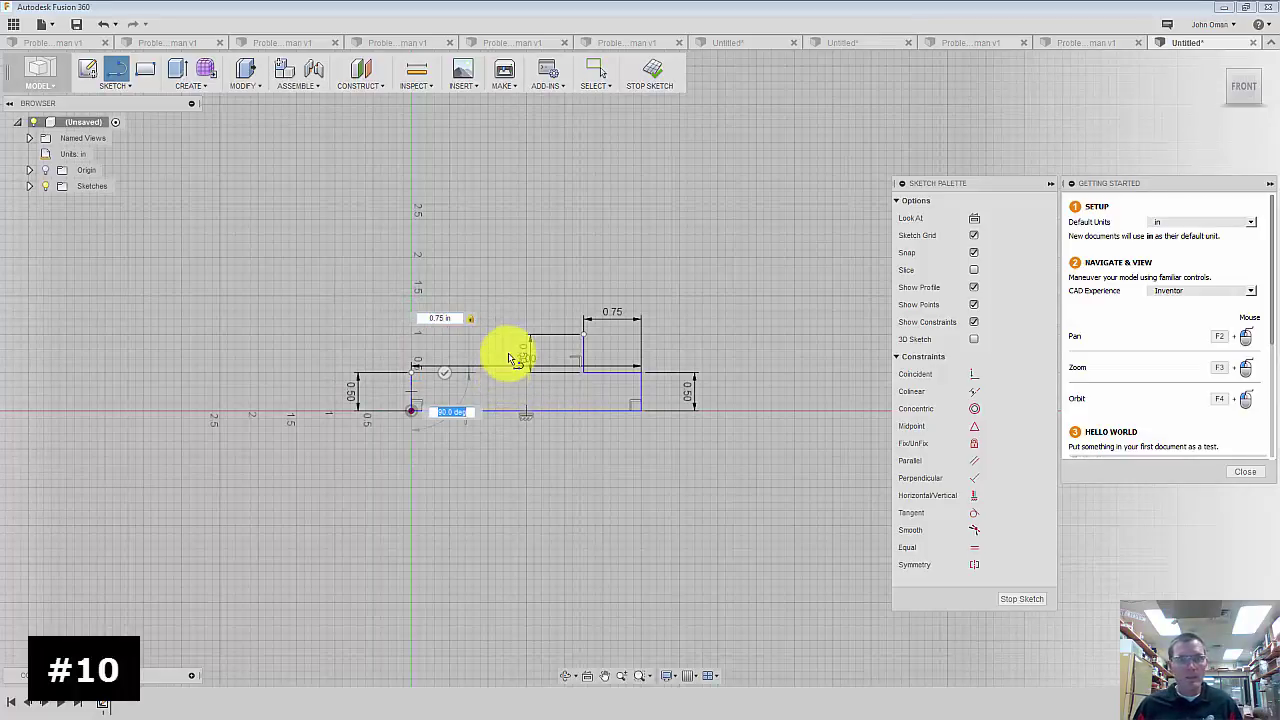
click(498, 376)
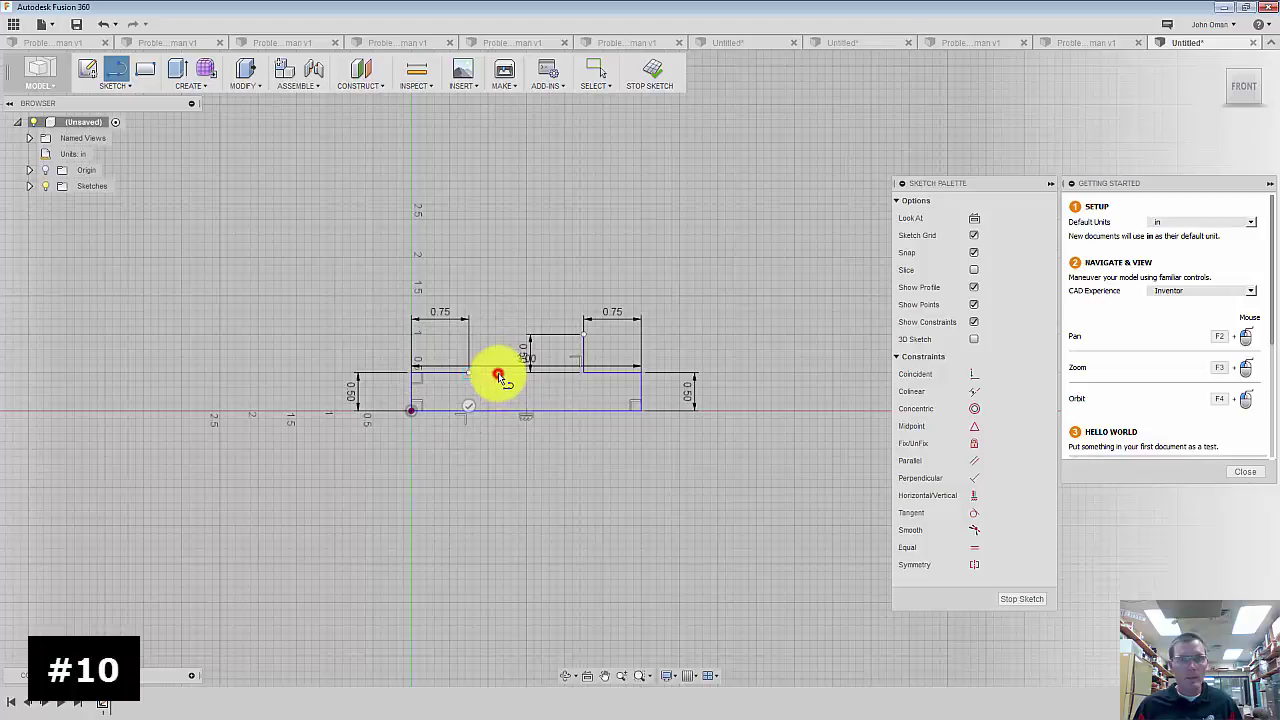
key(Tab)
click(469, 259)
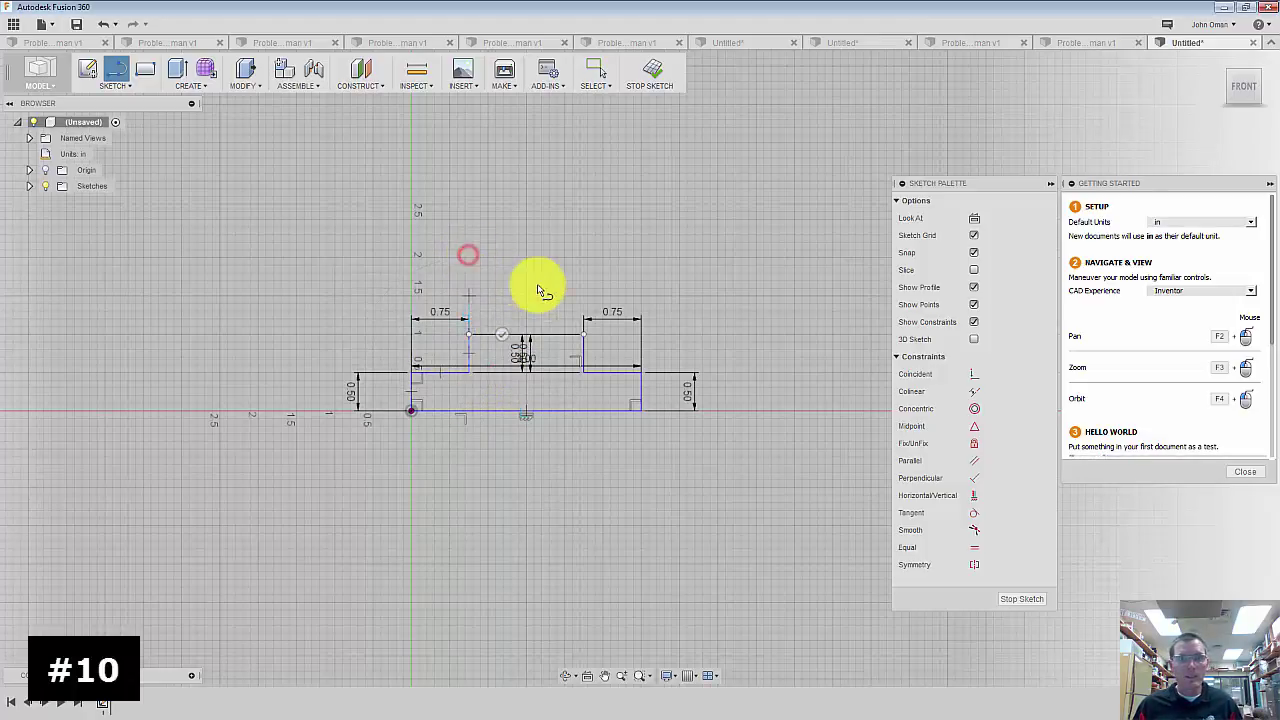
key(Escape)
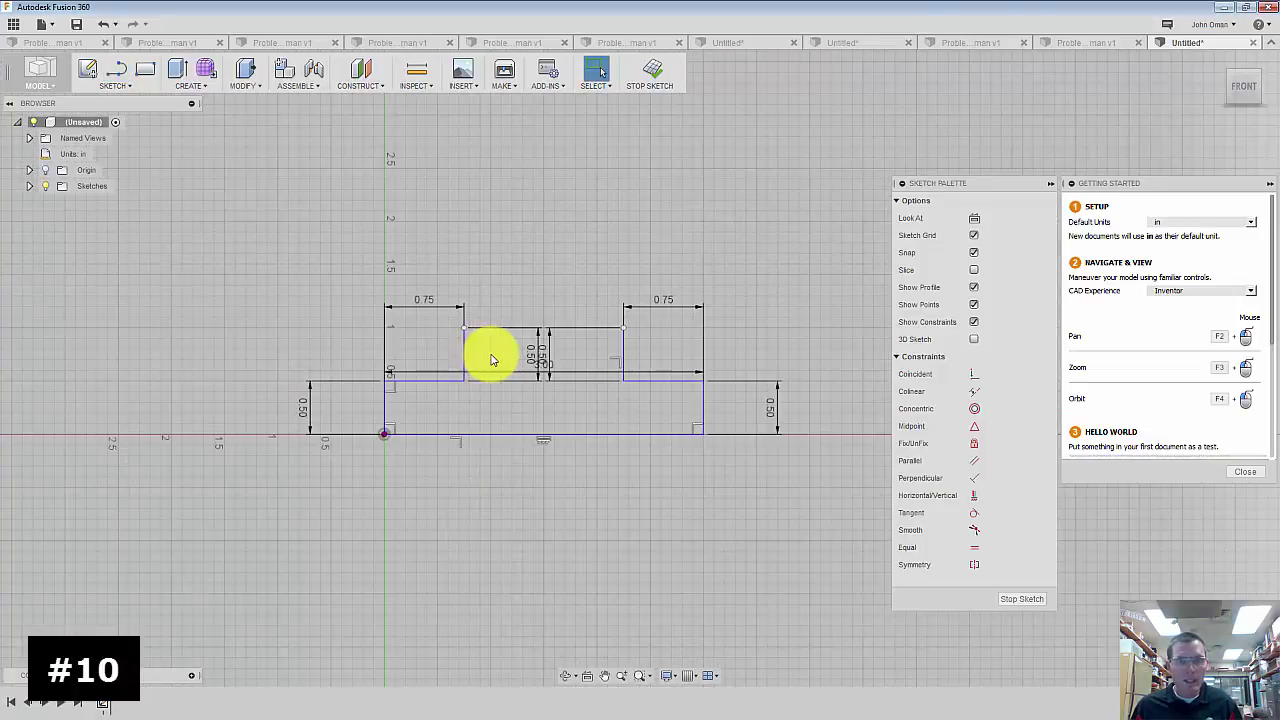
- Close the profile with an upward center point half-circle arc joining the two upper line ends, centered midway between them
scroll(488, 355, up, 3)
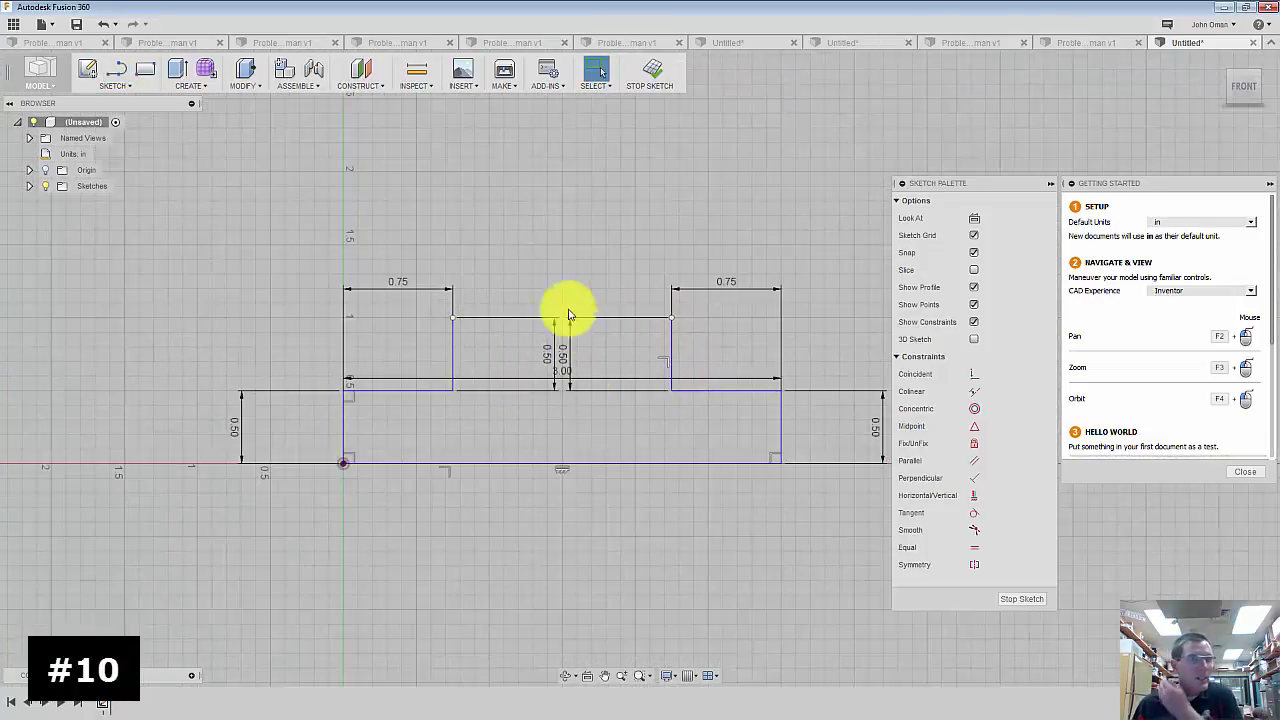
click(113, 80)
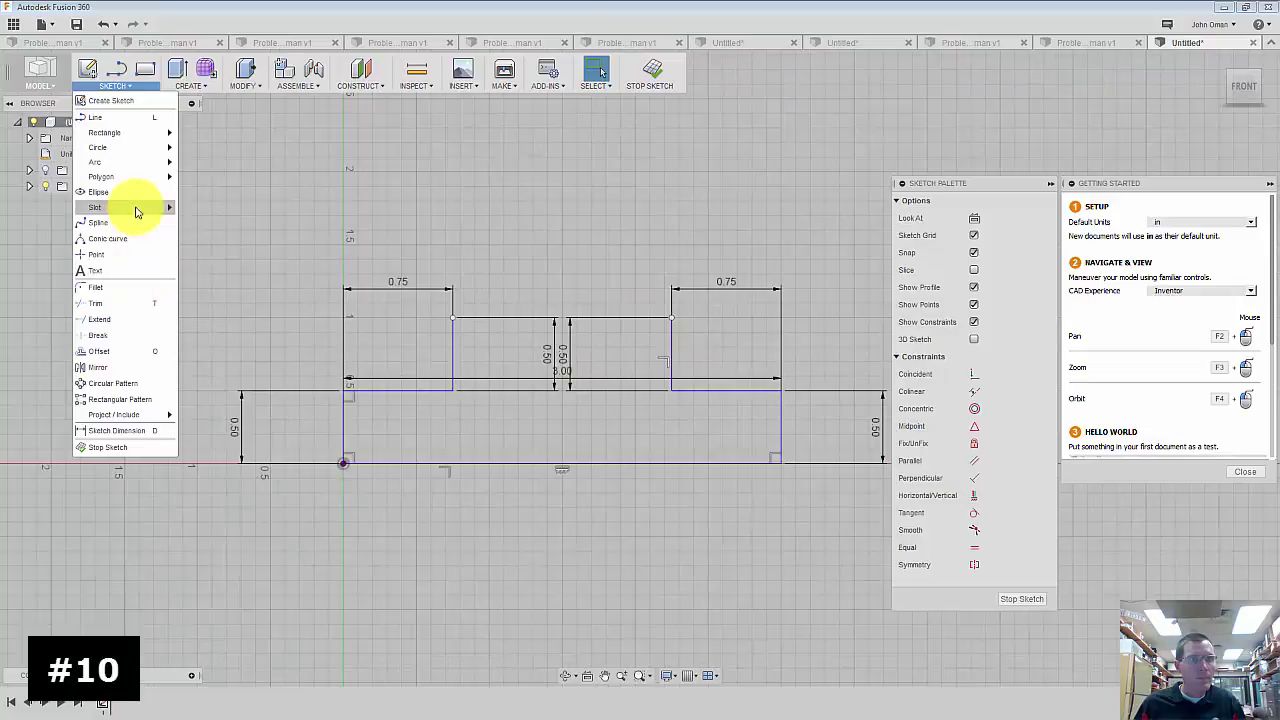
mouse_move(137, 164)
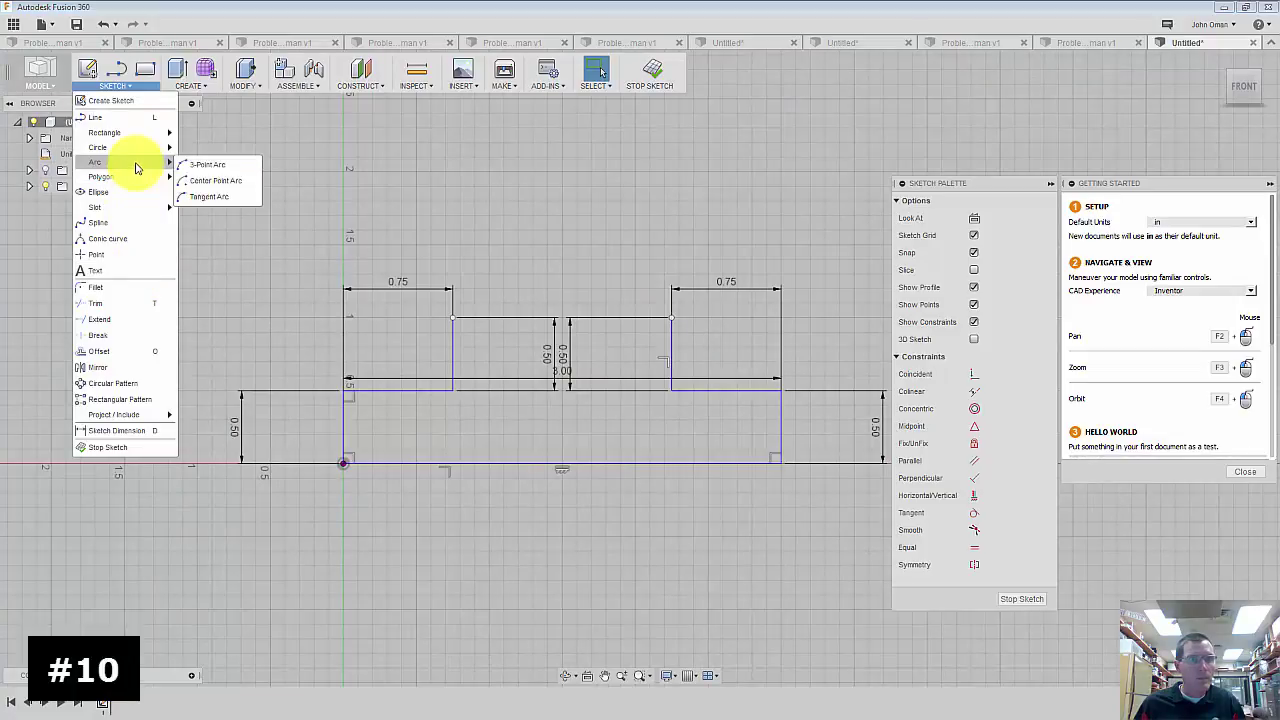
click(204, 181)
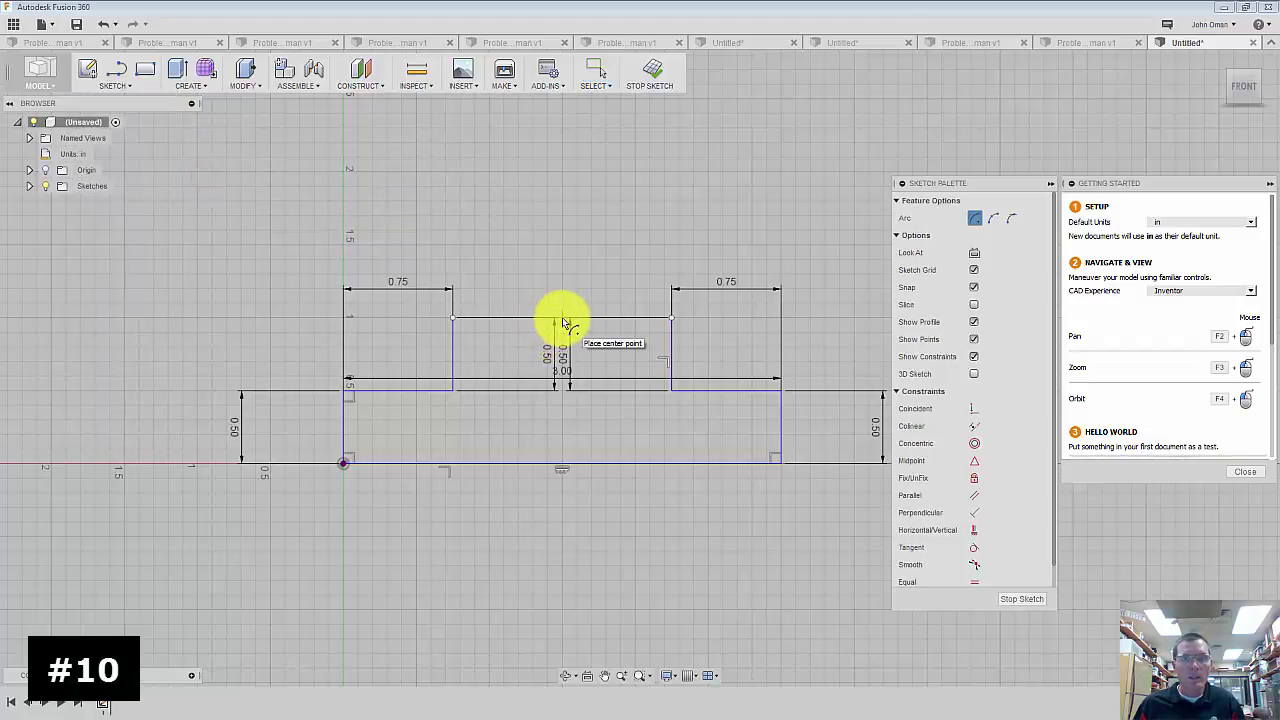
click(563, 320)
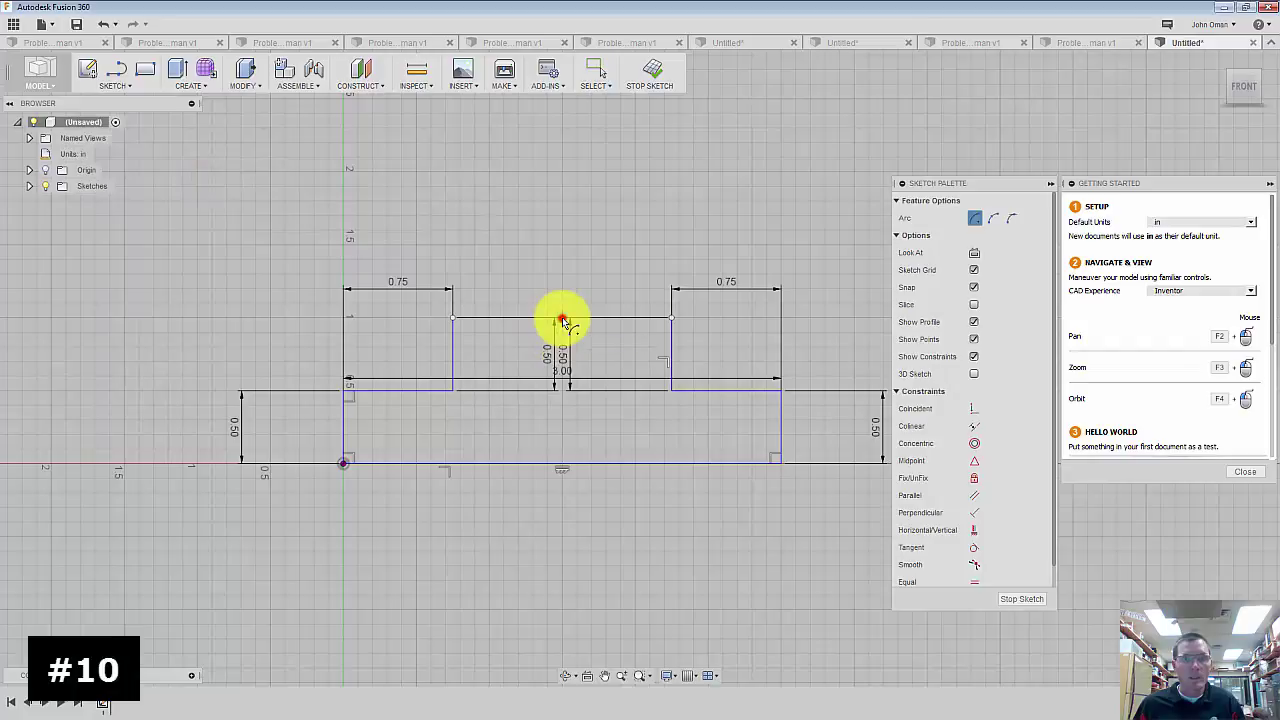
click(452, 320)
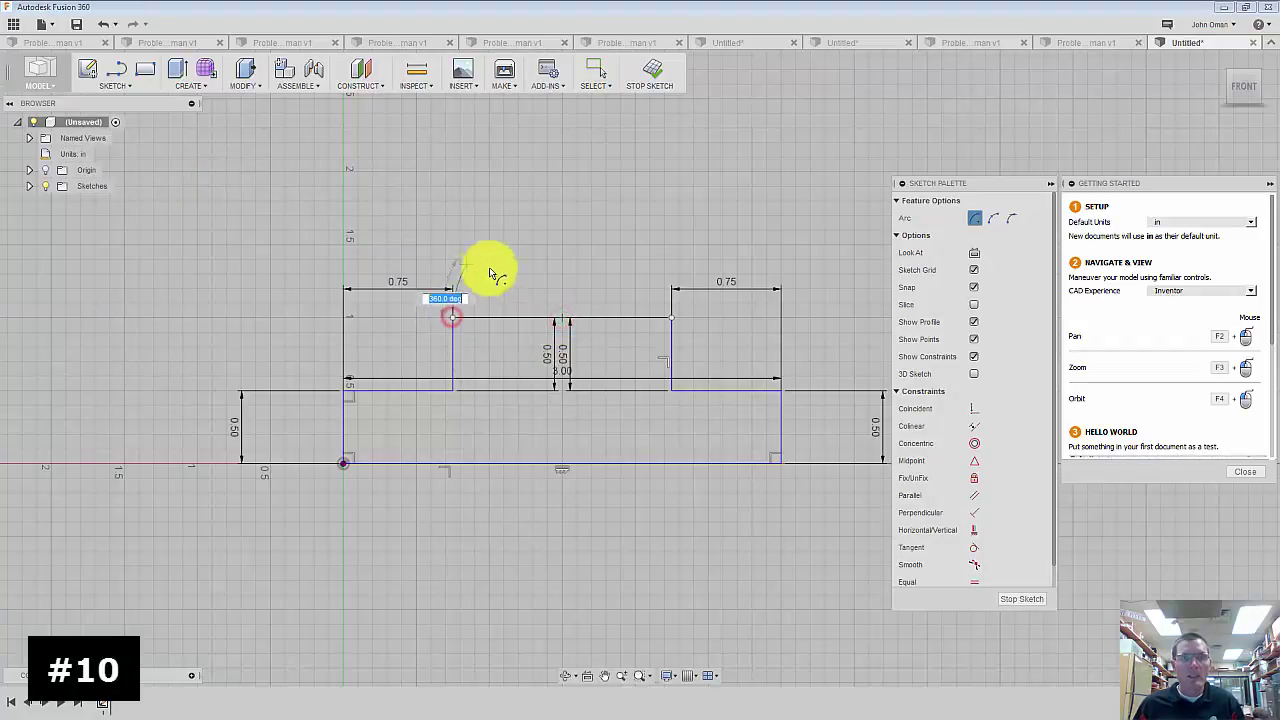
click(668, 325)
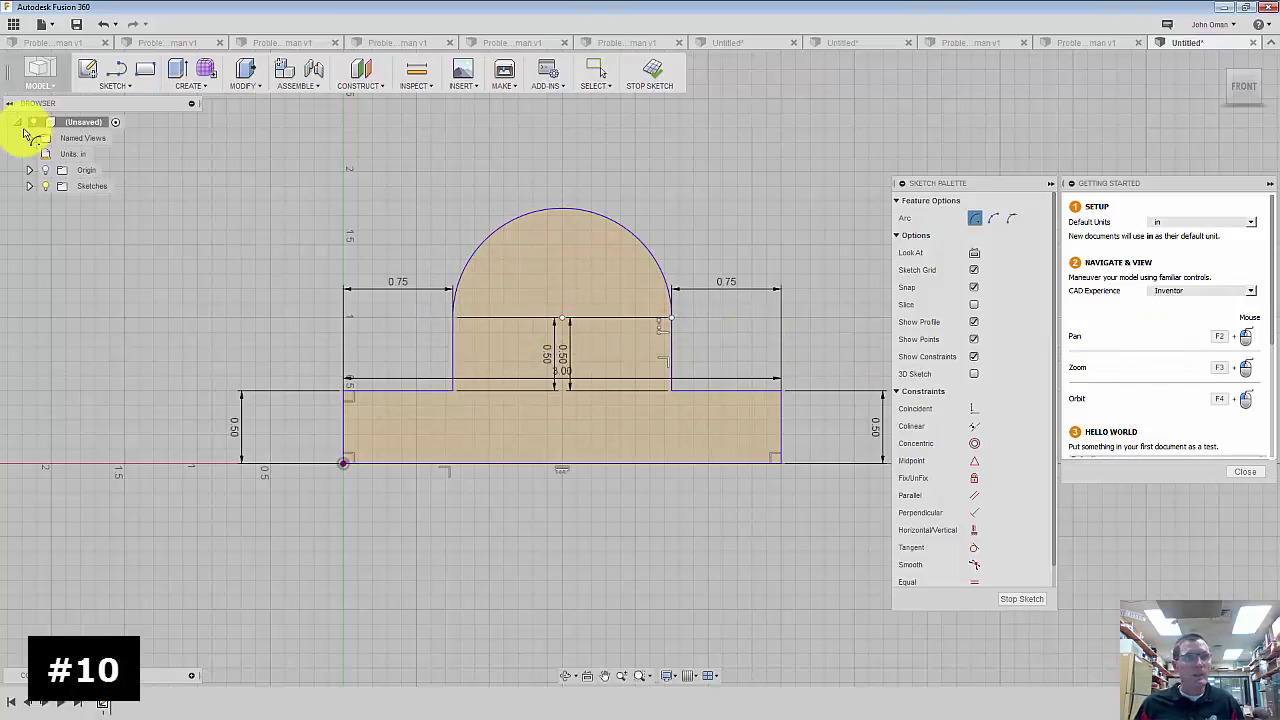
- Sketch a 0.75 in diameter circle at the arc's center and return to the isometric home view
click(134, 89)
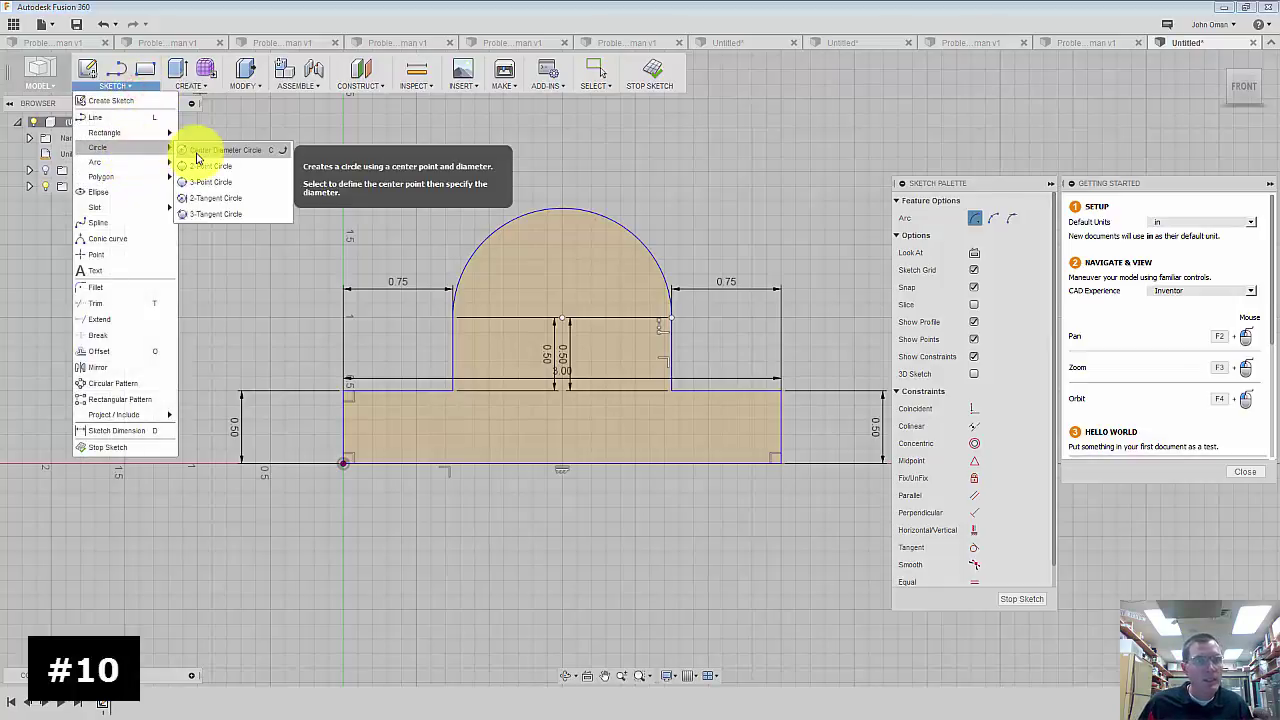
click(199, 152)
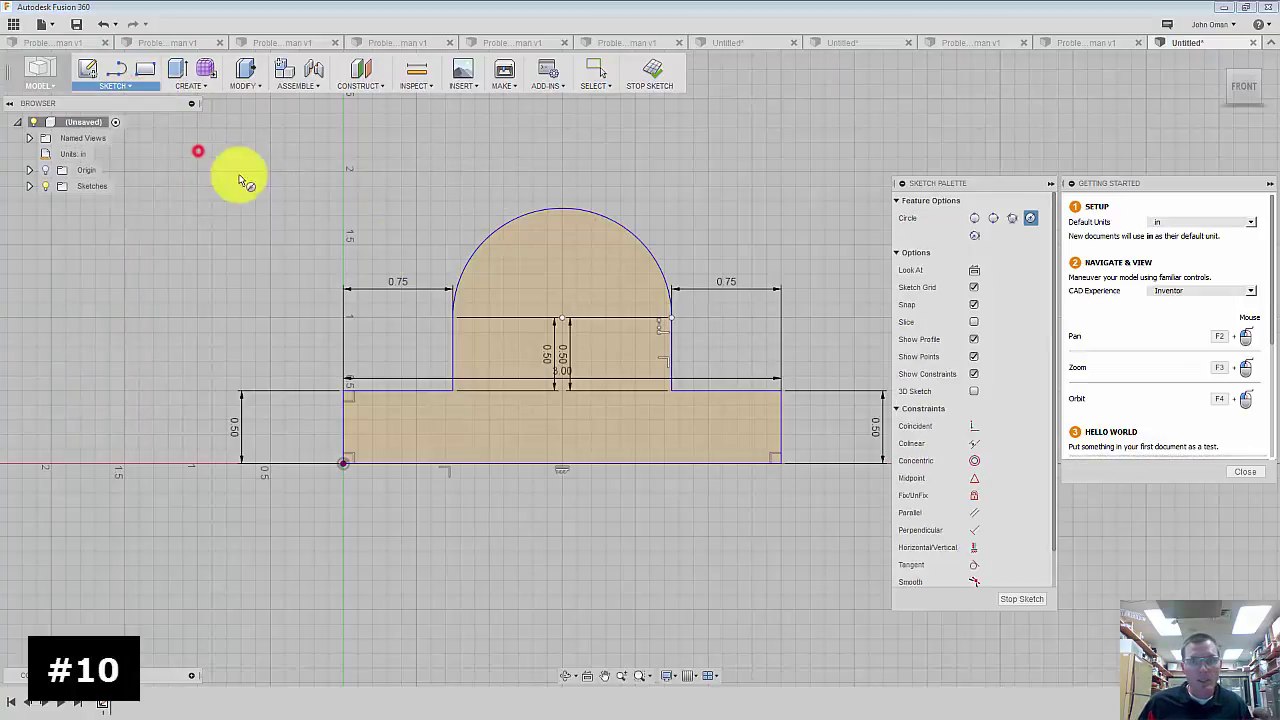
click(562, 318)
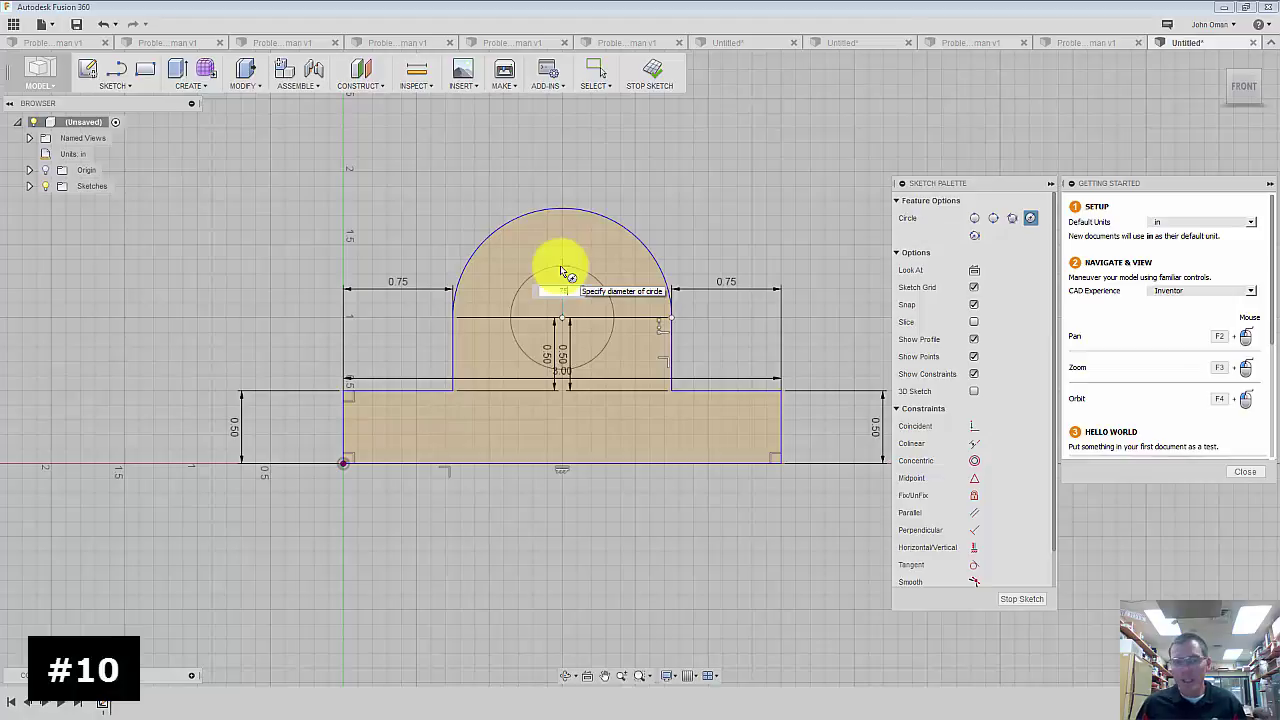
text(.75)
key(Tab)
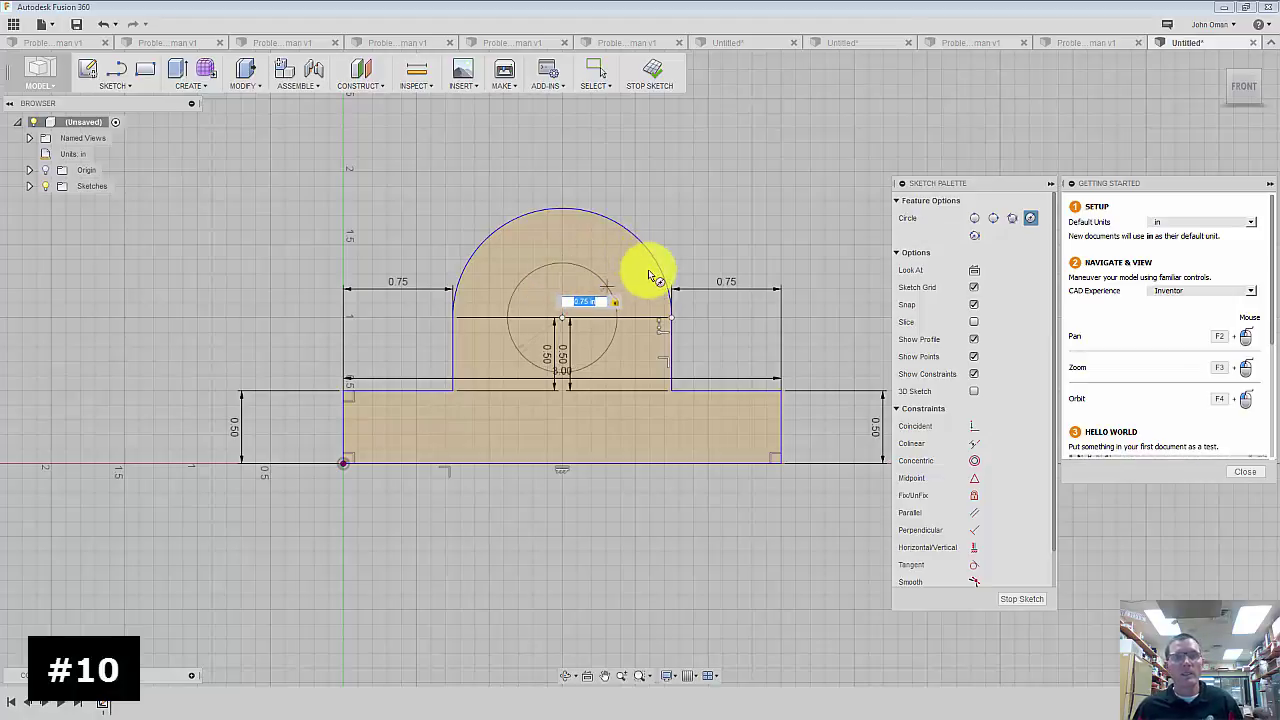
key(Return)
key(Escape)
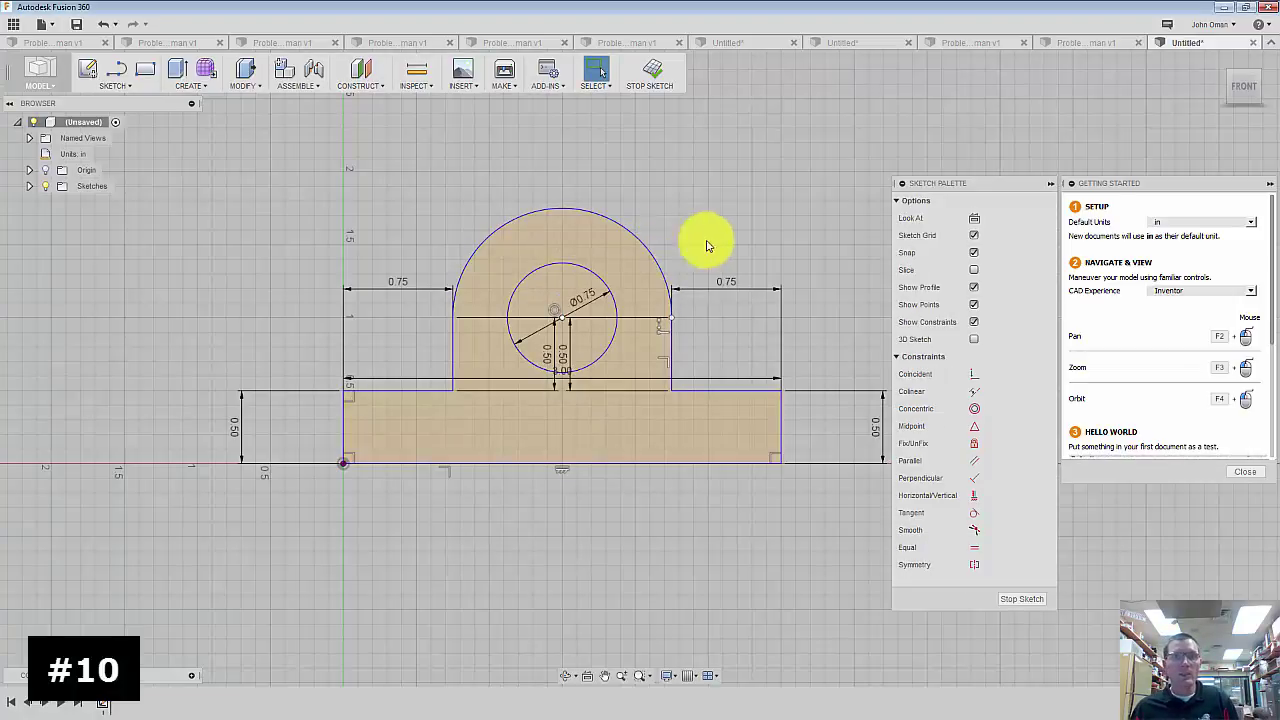
click(1265, 78)
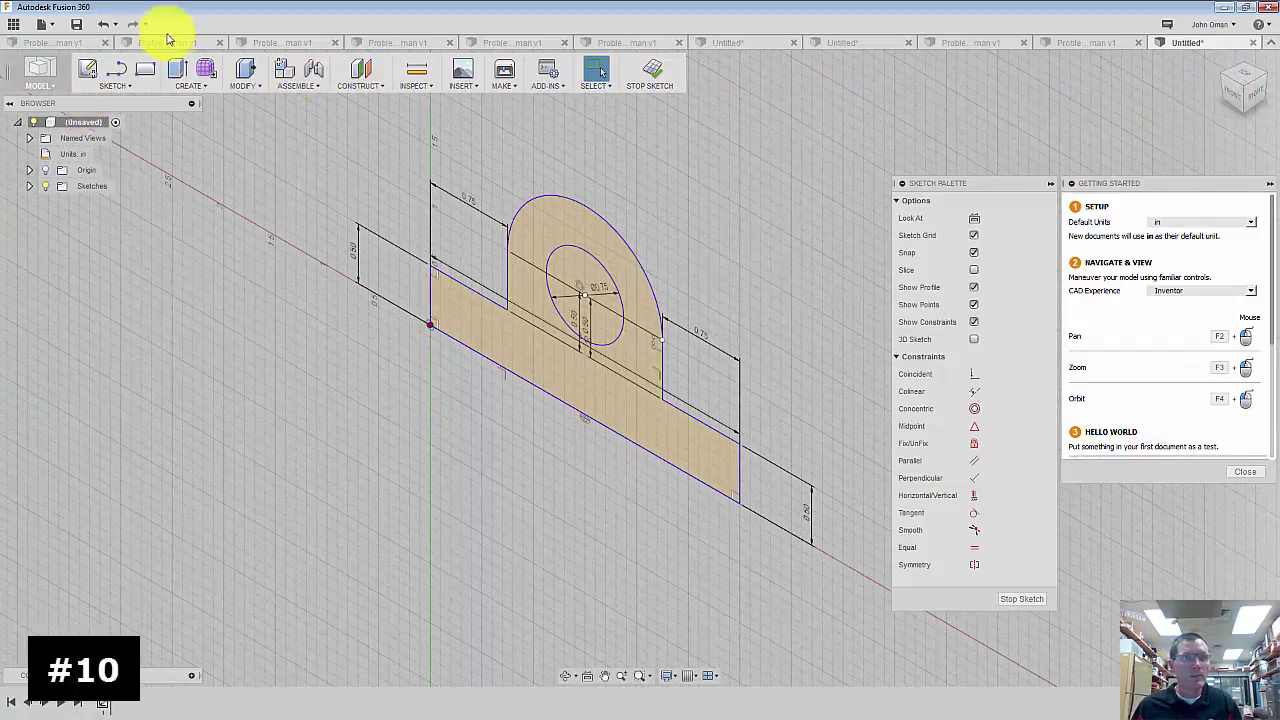
- Extrude the bearing block profile around the center hole by -1.75 in as a new body
click(177, 72)
click(607, 374)
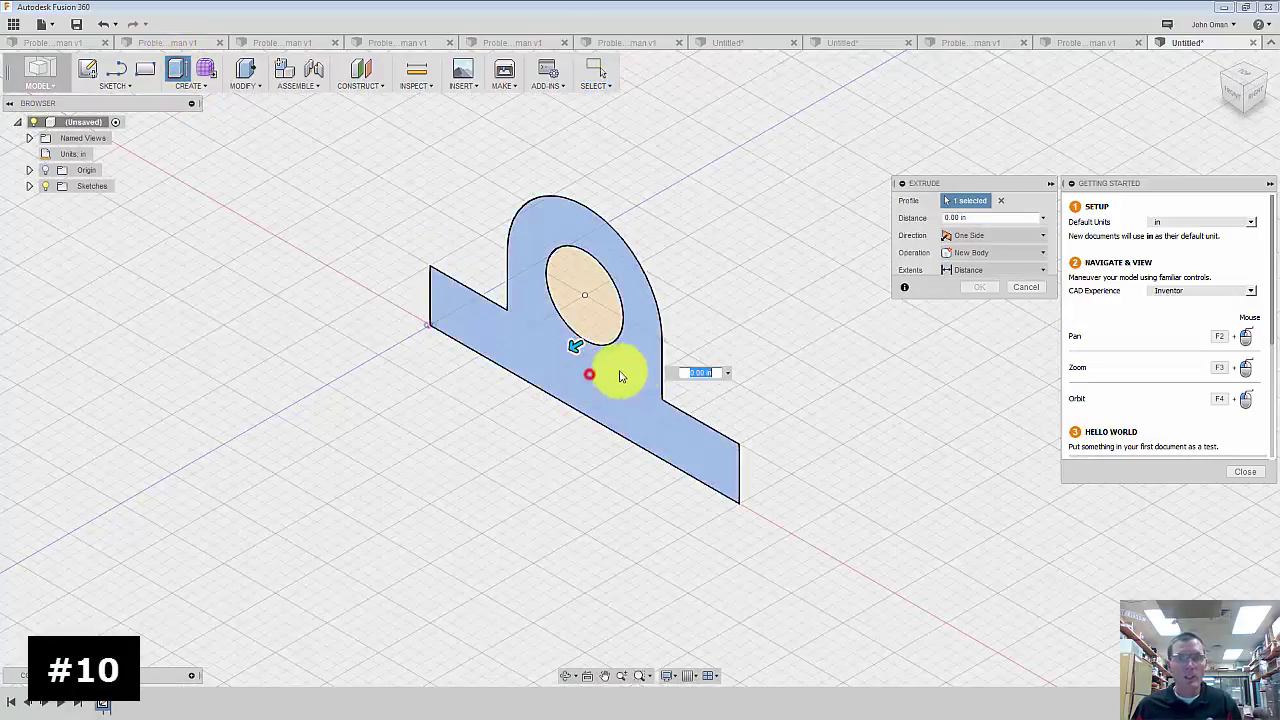
click(969, 217)
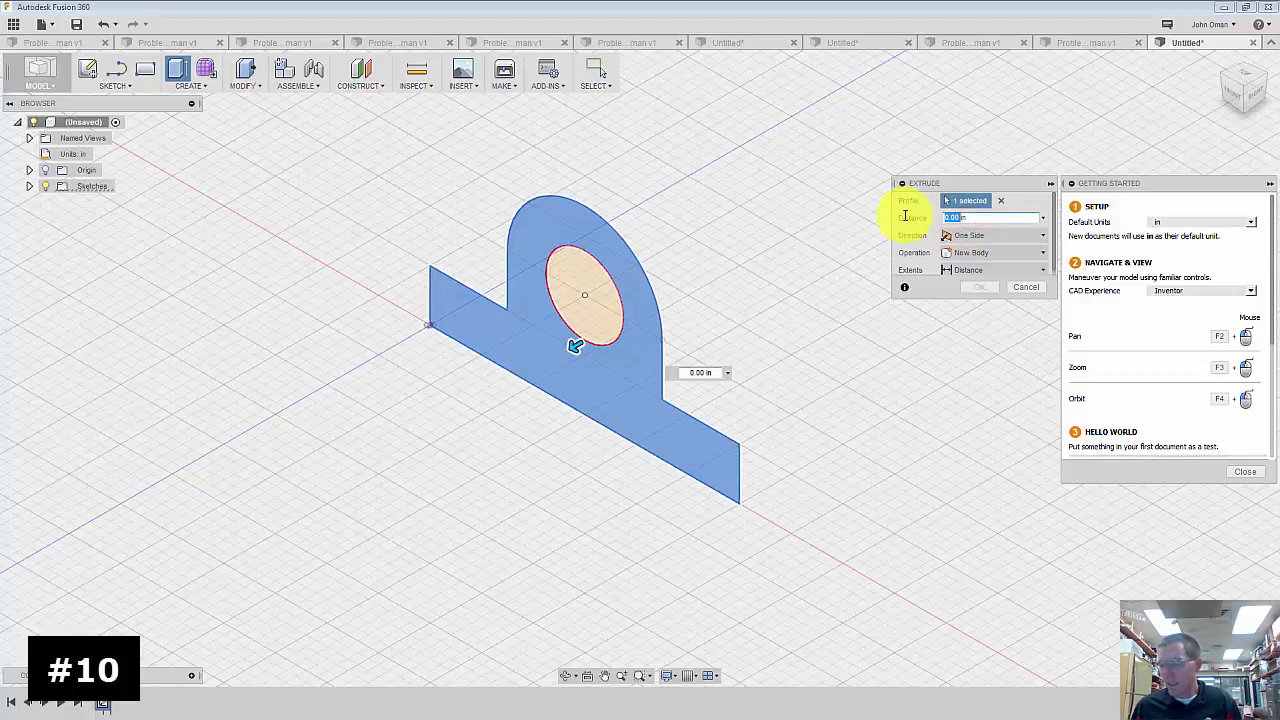
text(-)
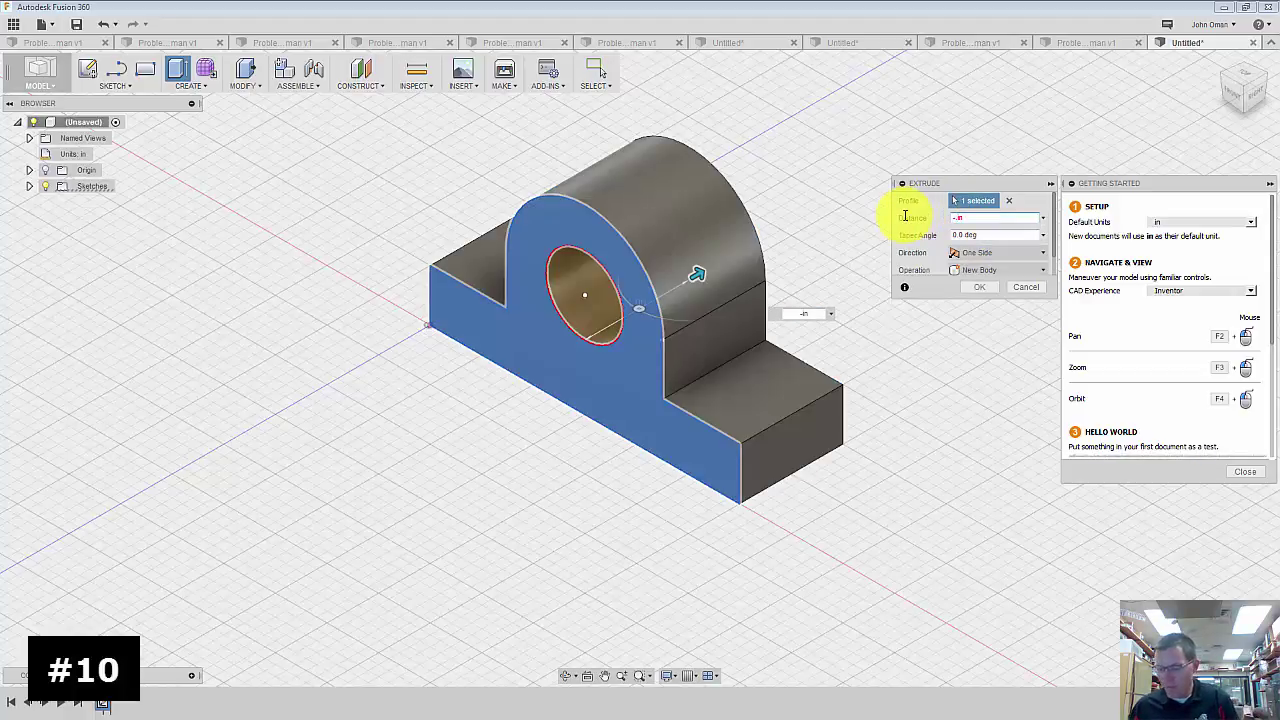
text(.1)
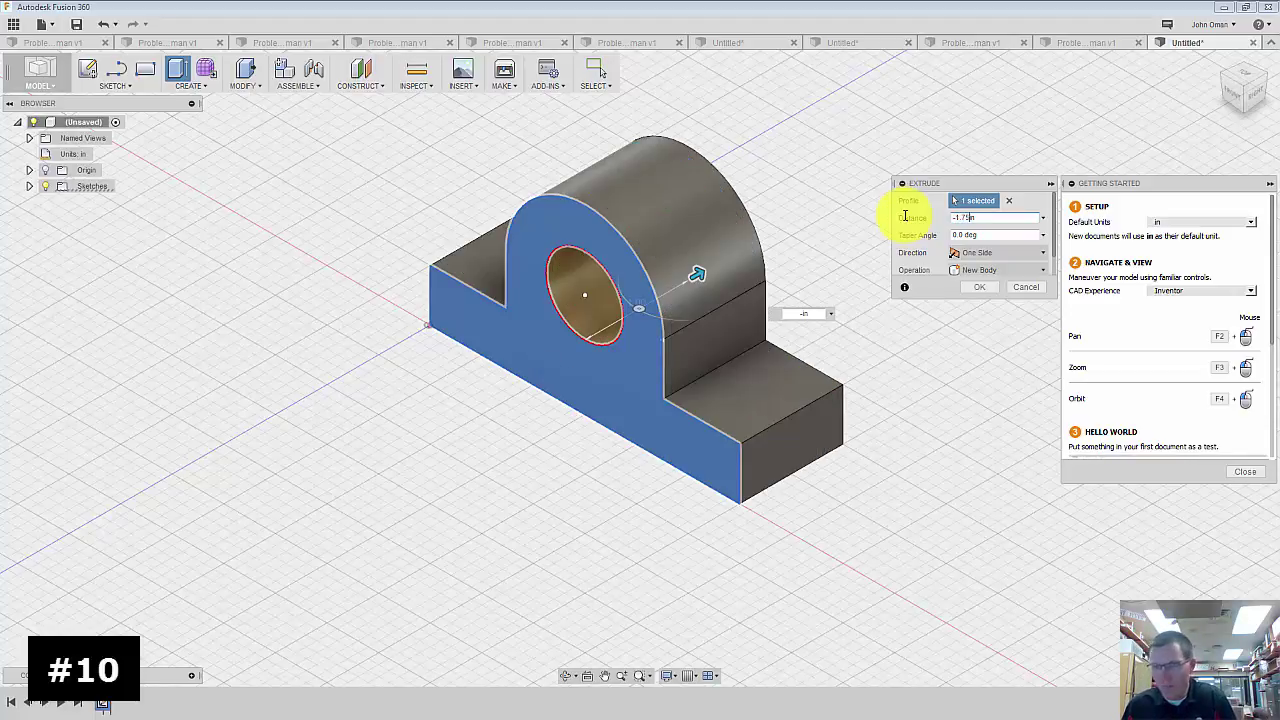
key(Return)
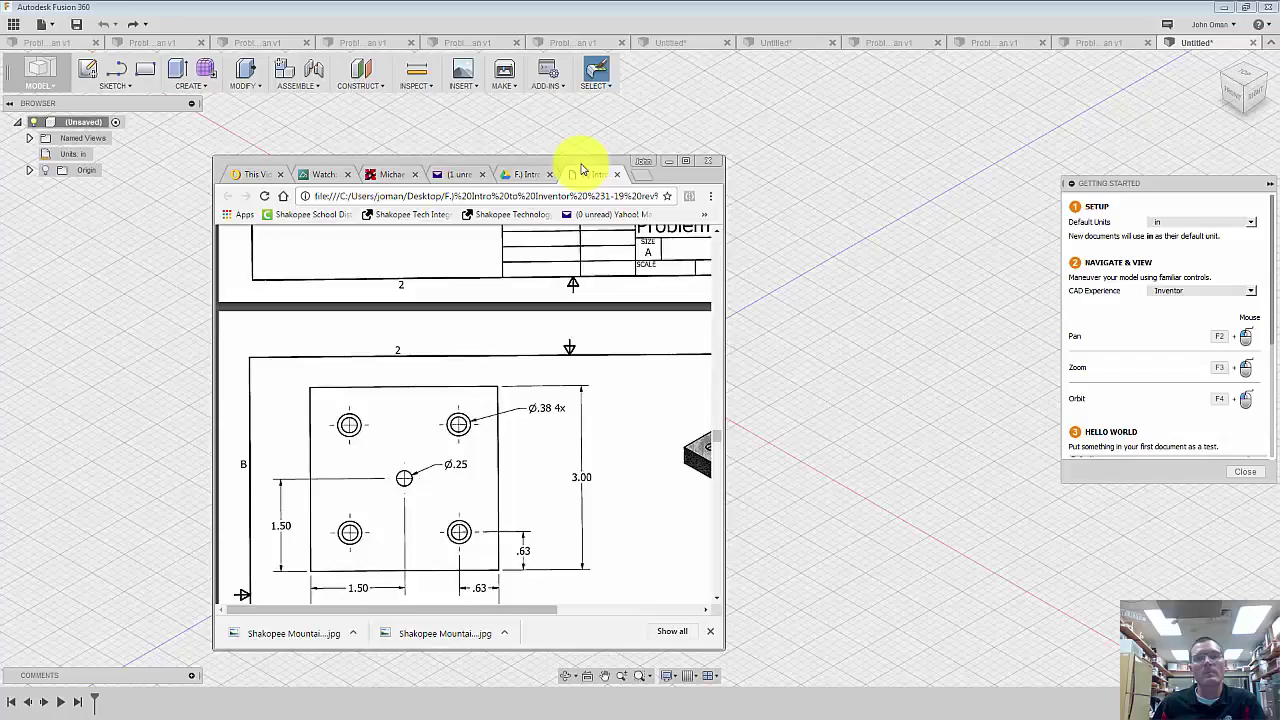
- Consult the Problem #11 drawing in the browser PDF, return to Fusion 360 and start a sketch on the horizontal origin plane
drag(580, 166, 666, 6)
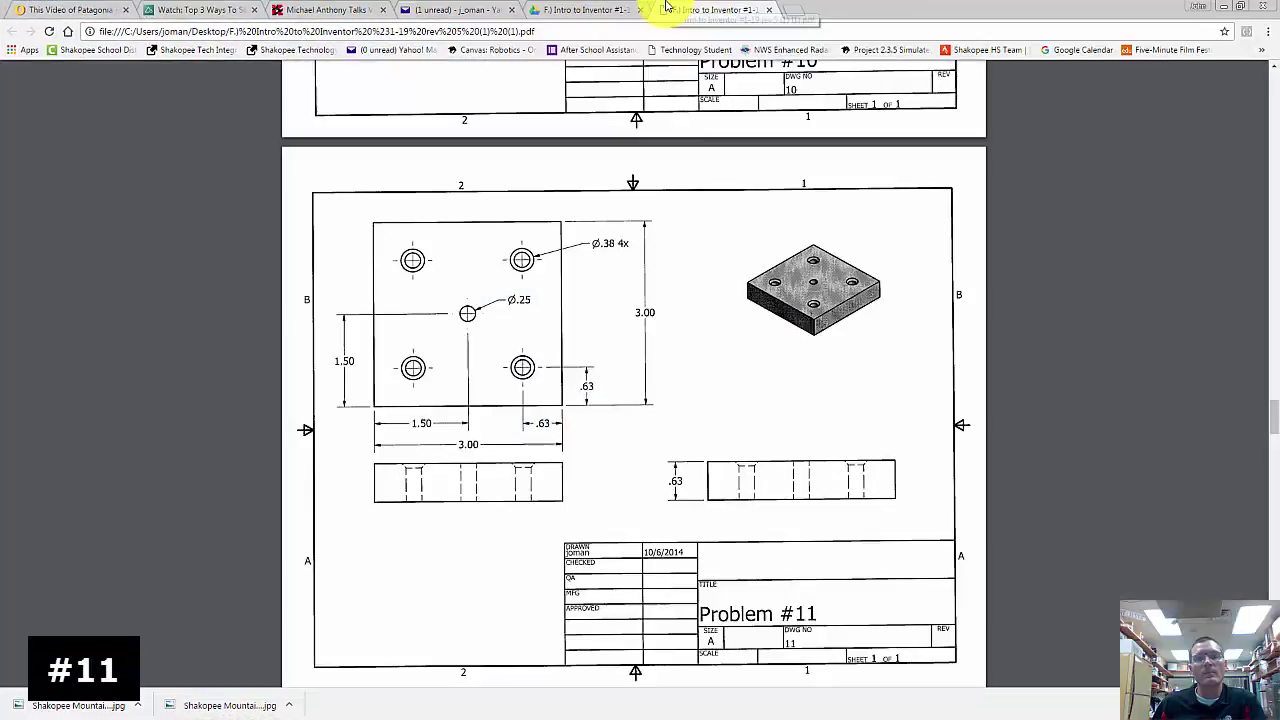
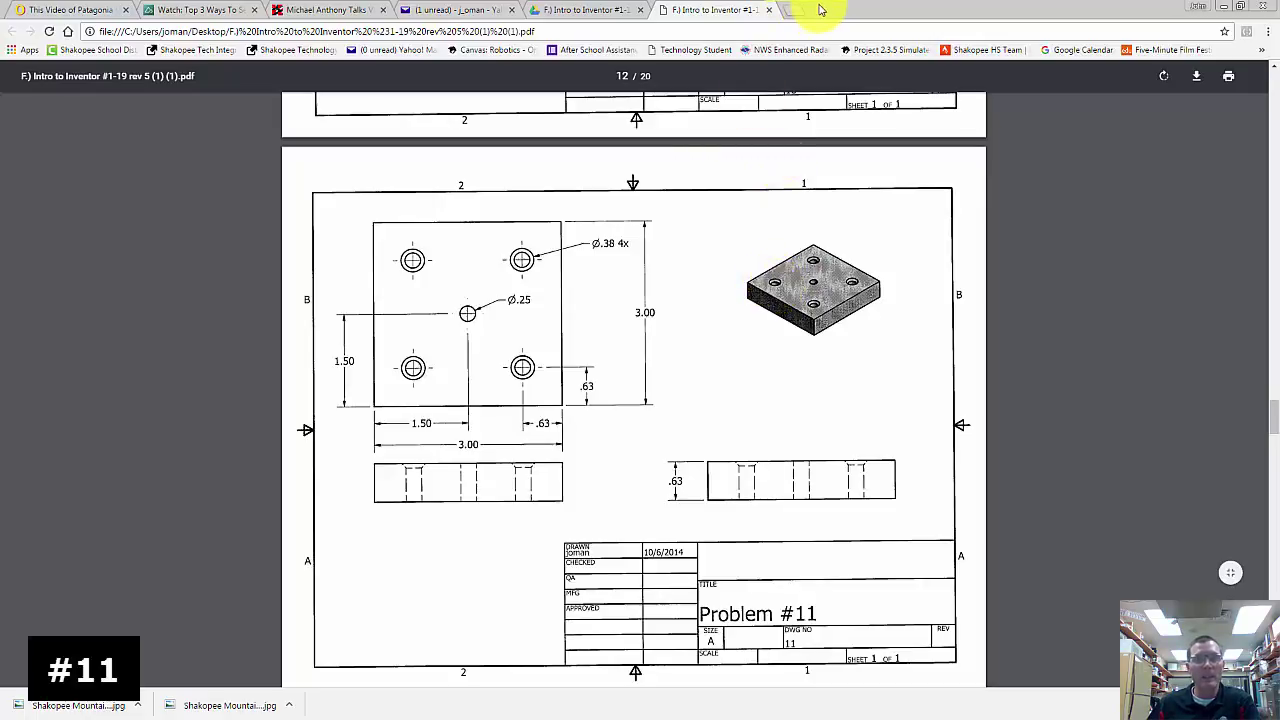
drag(820, 9, 1006, 69)
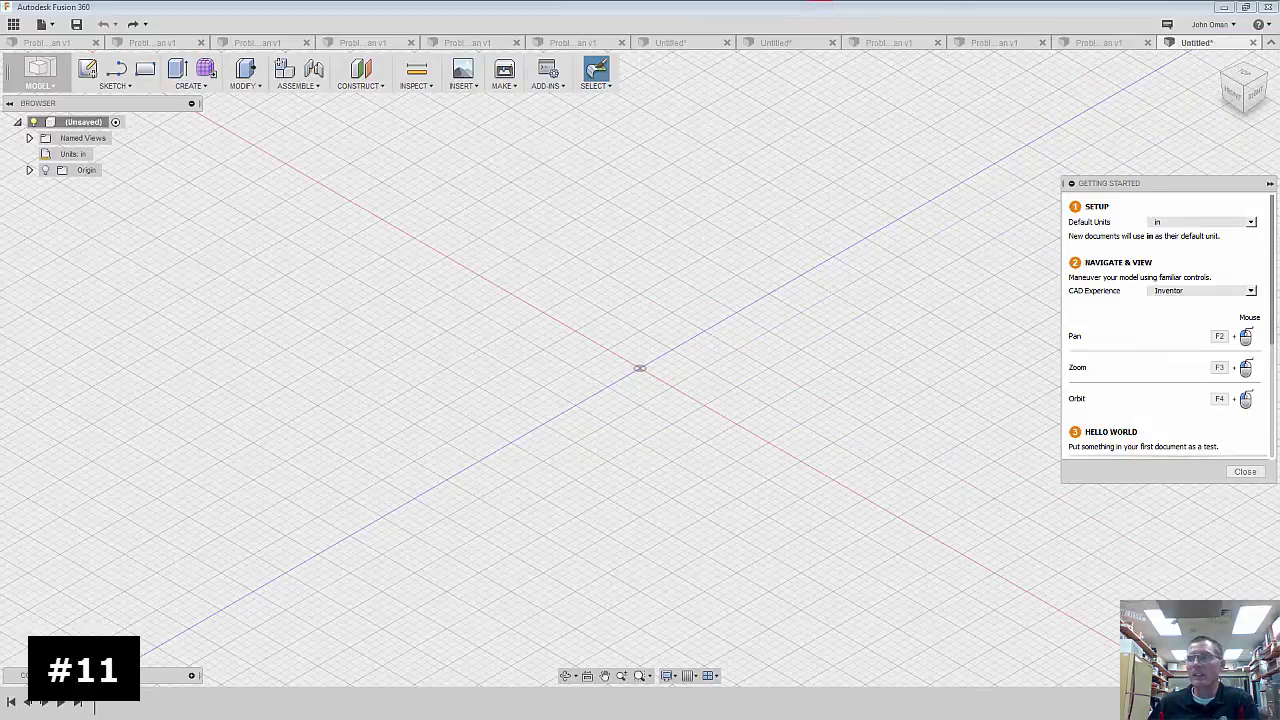
click(87, 68)
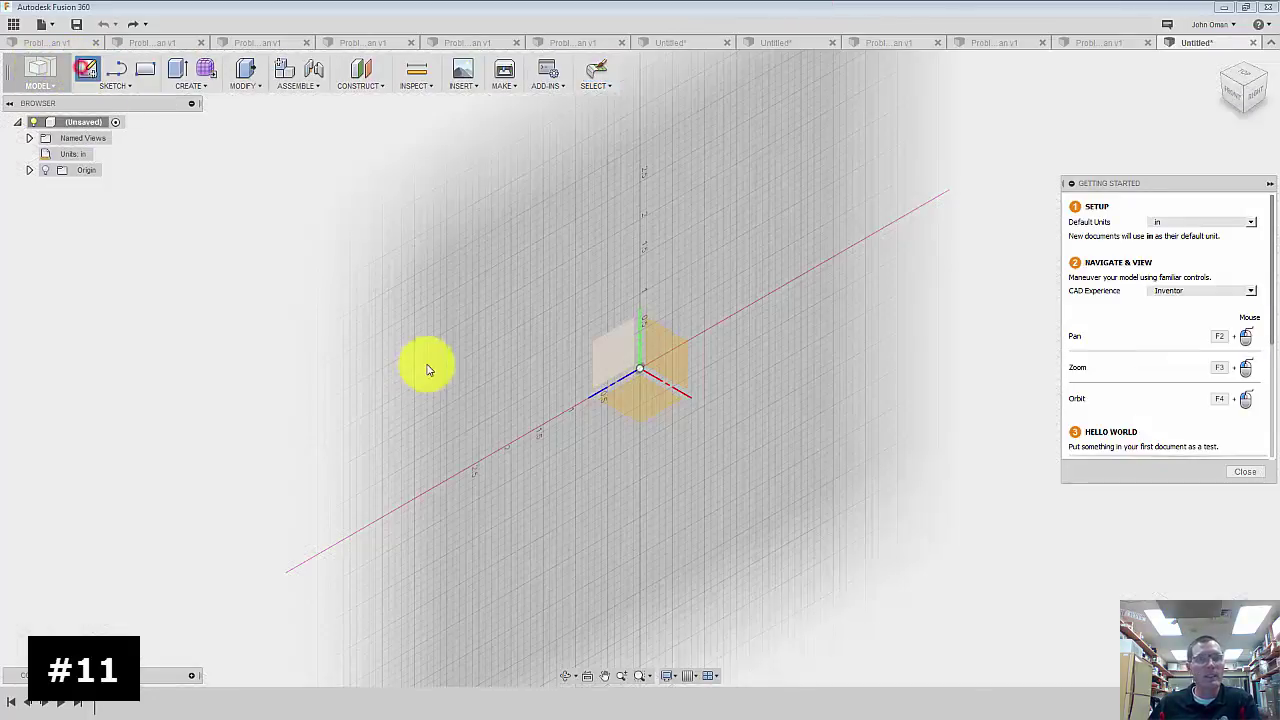
click(622, 390)
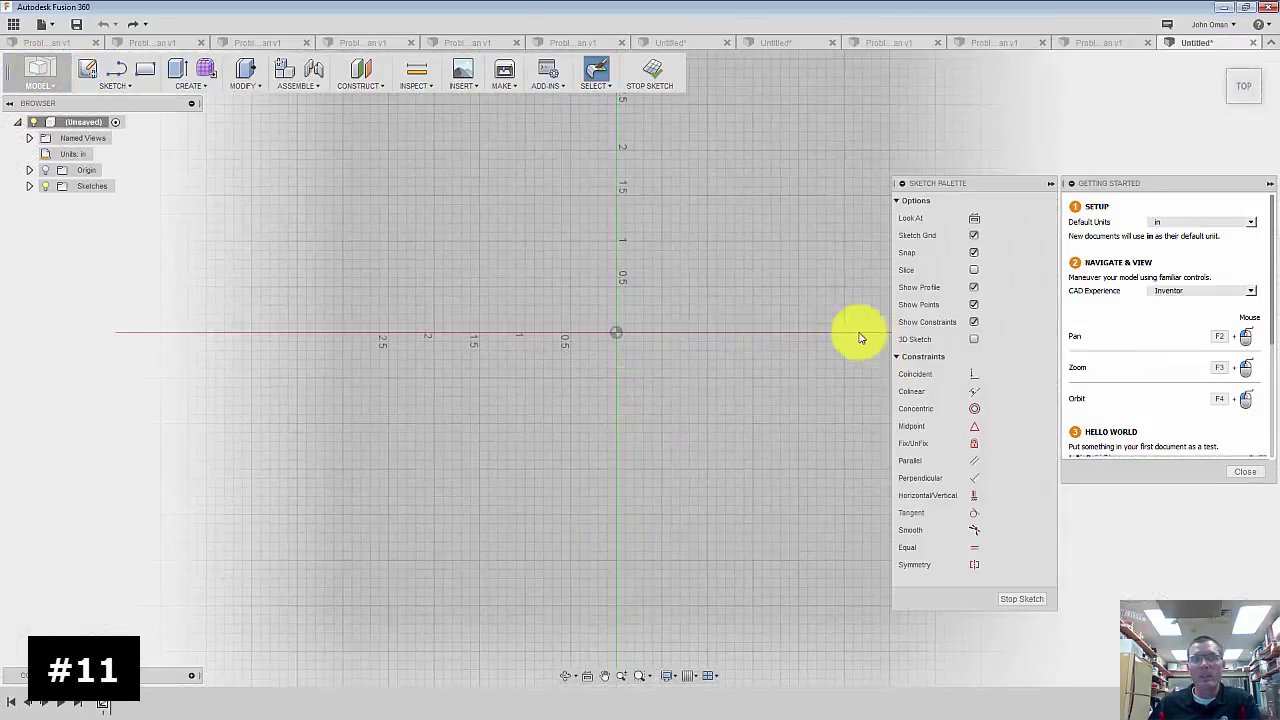
- Sketch a 3 in by 3 in two-point rectangle with its lower-left corner on the origin
click(145, 68)
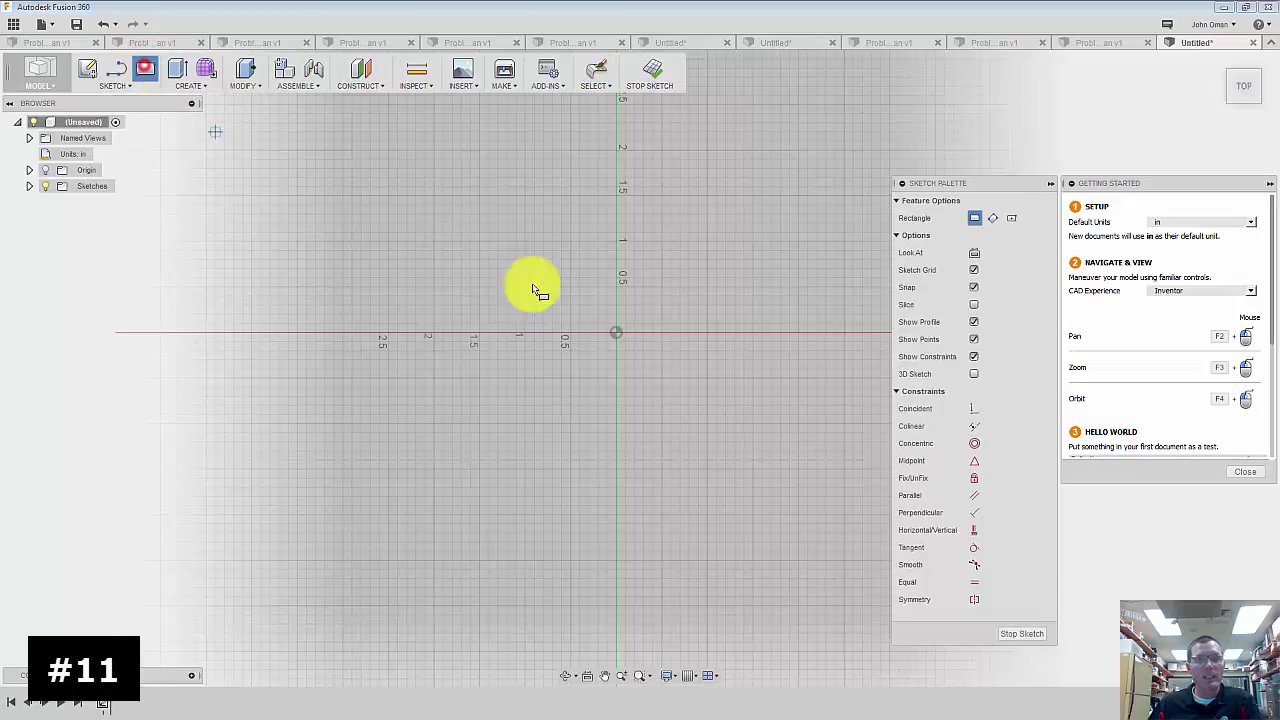
click(617, 333)
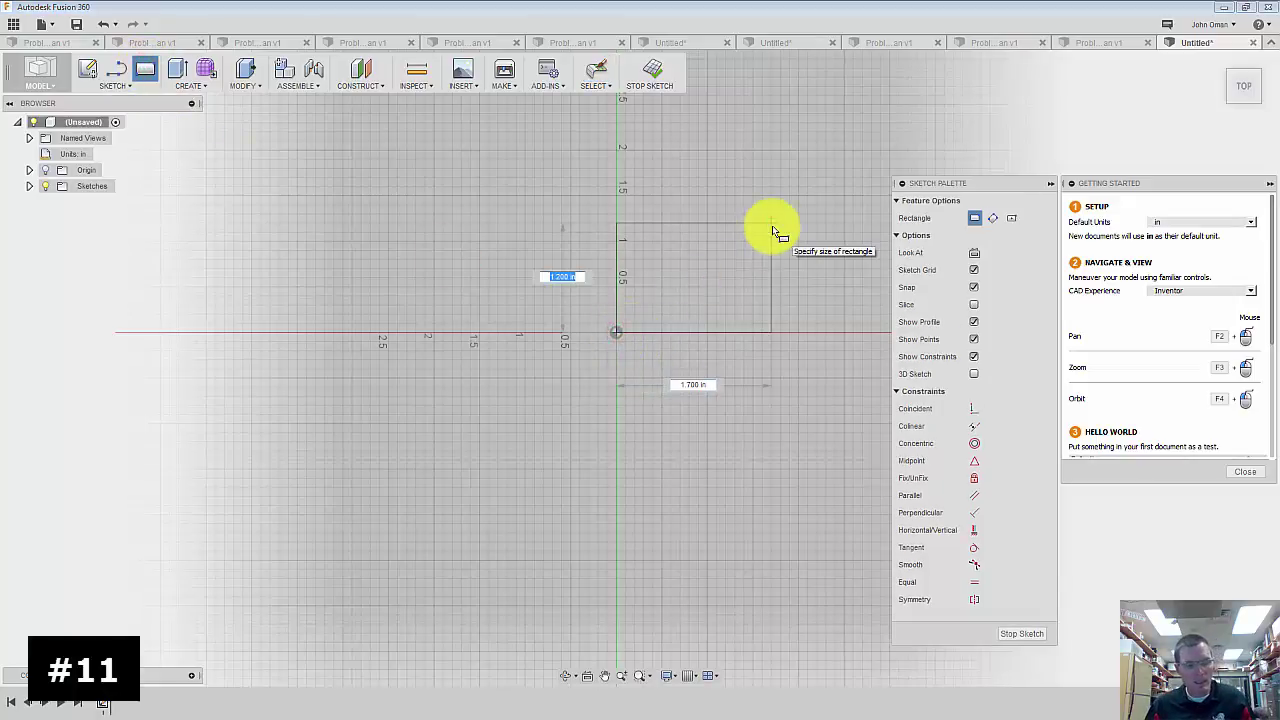
text(3)
key(Tab)
text(3)
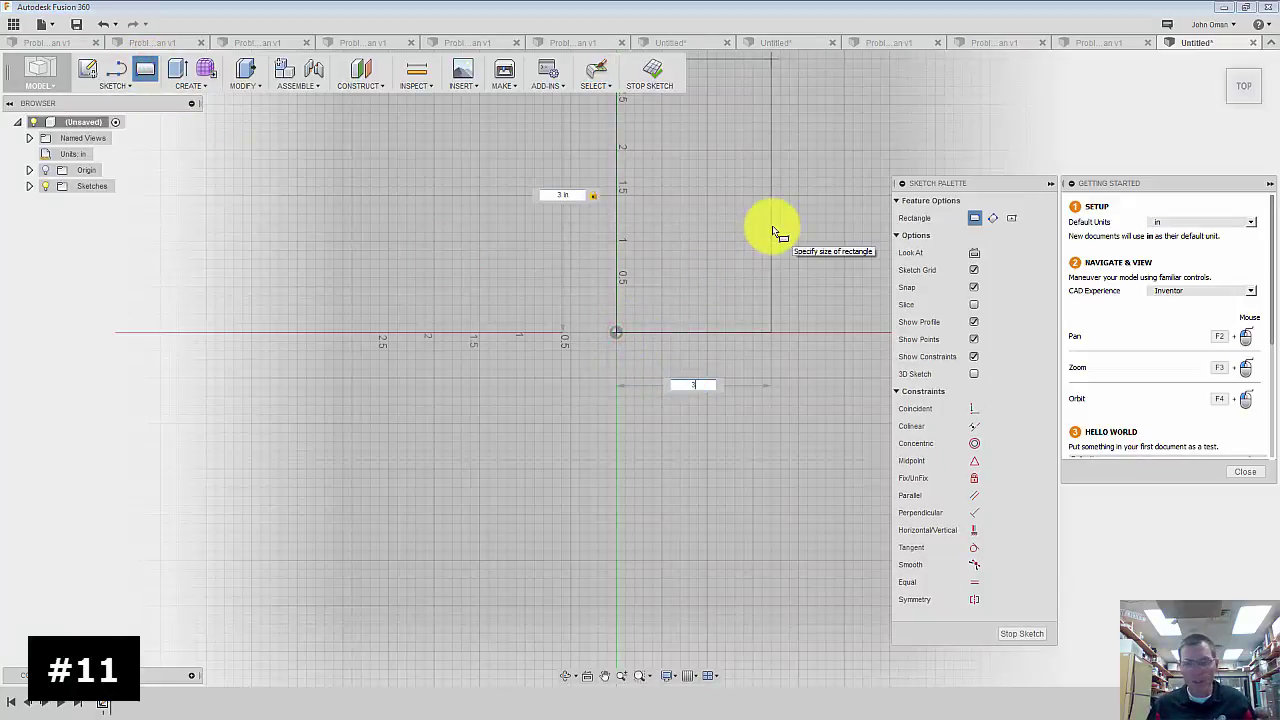
key(Return)
key(Escape)
scroll(600, 350, down, 2)
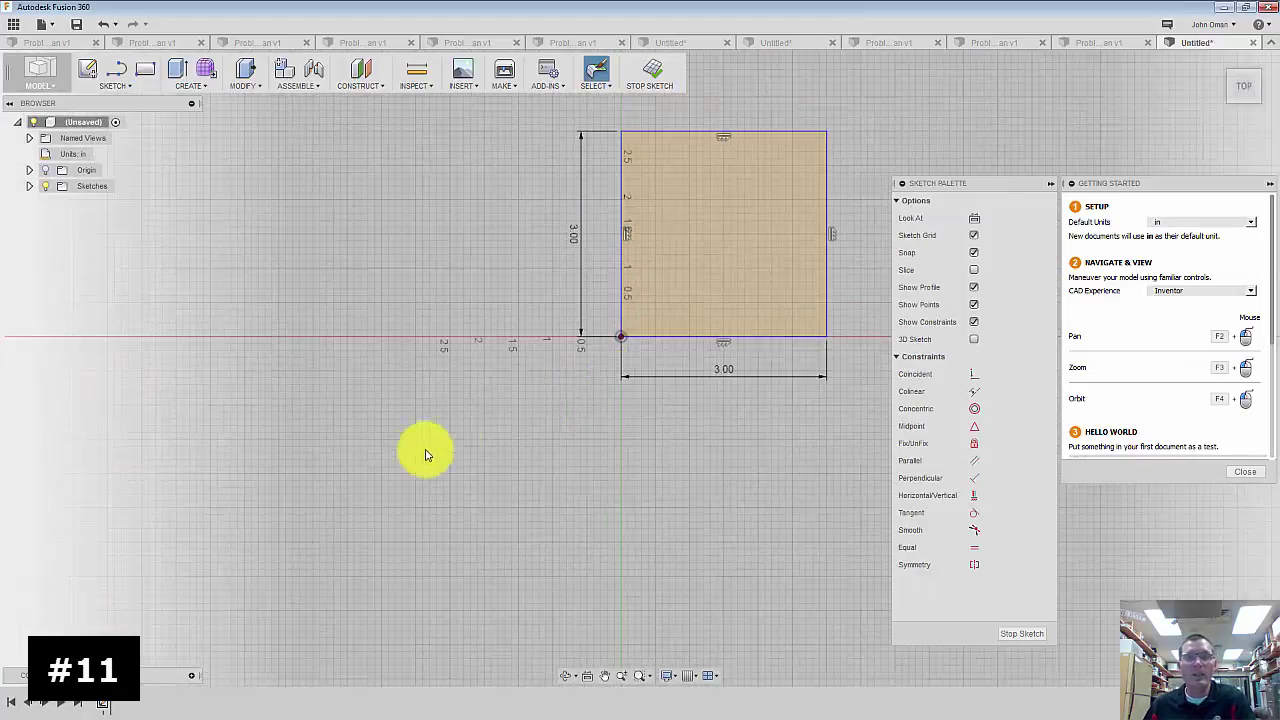
click(866, 136)
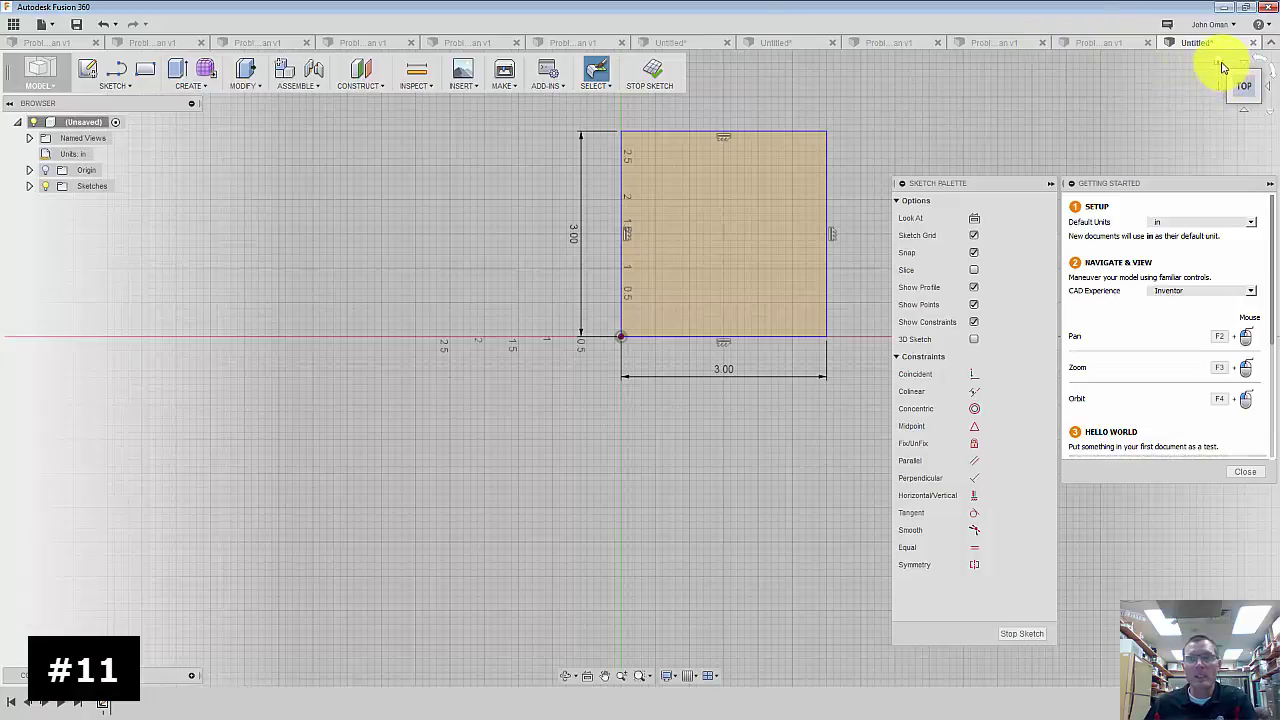
- Return to the isometric home view, collapse the sketch palette and extrude the square upward 0.63 in as a new body
click(1221, 66)
scroll(600, 220, down, 2)
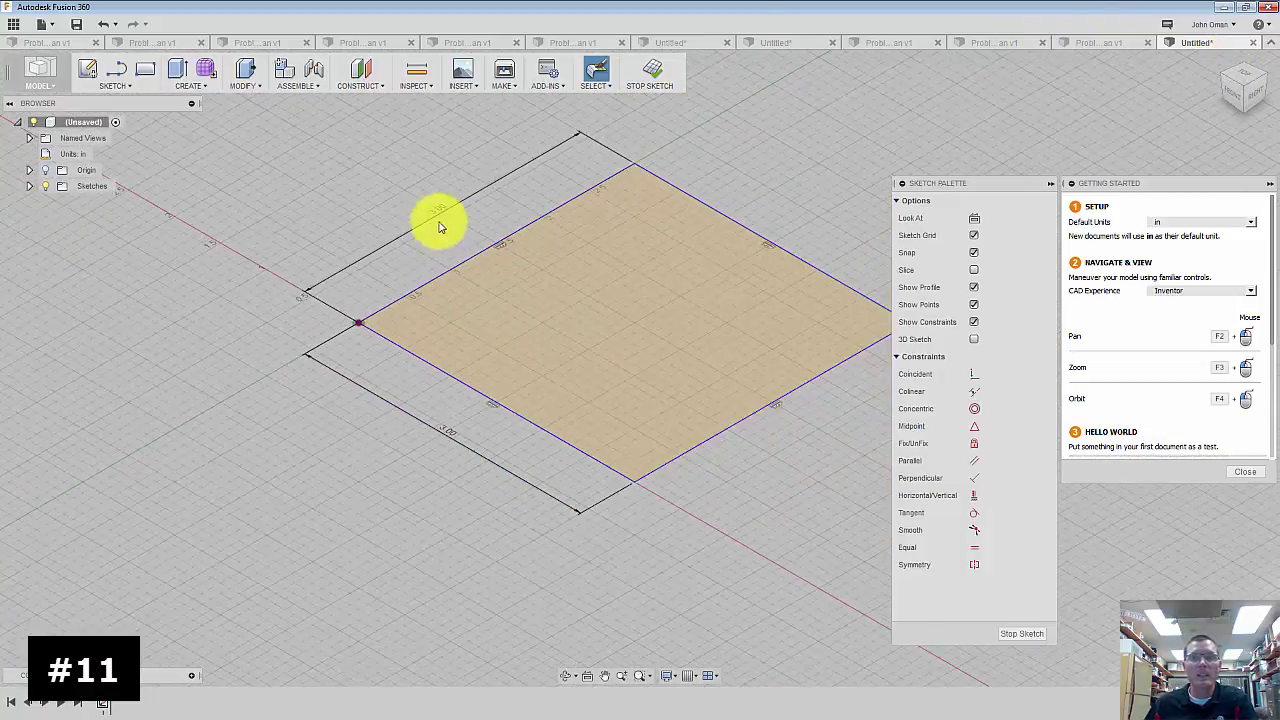
scroll(731, 189, up, 3)
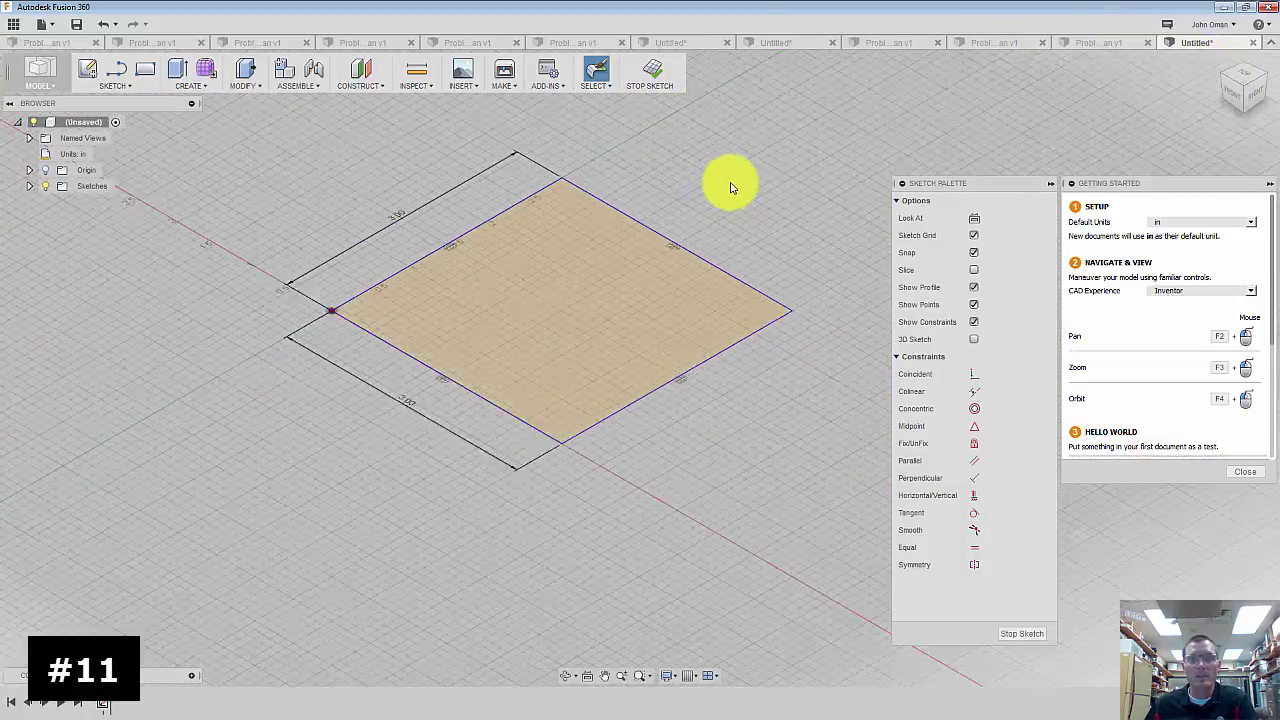
click(1051, 184)
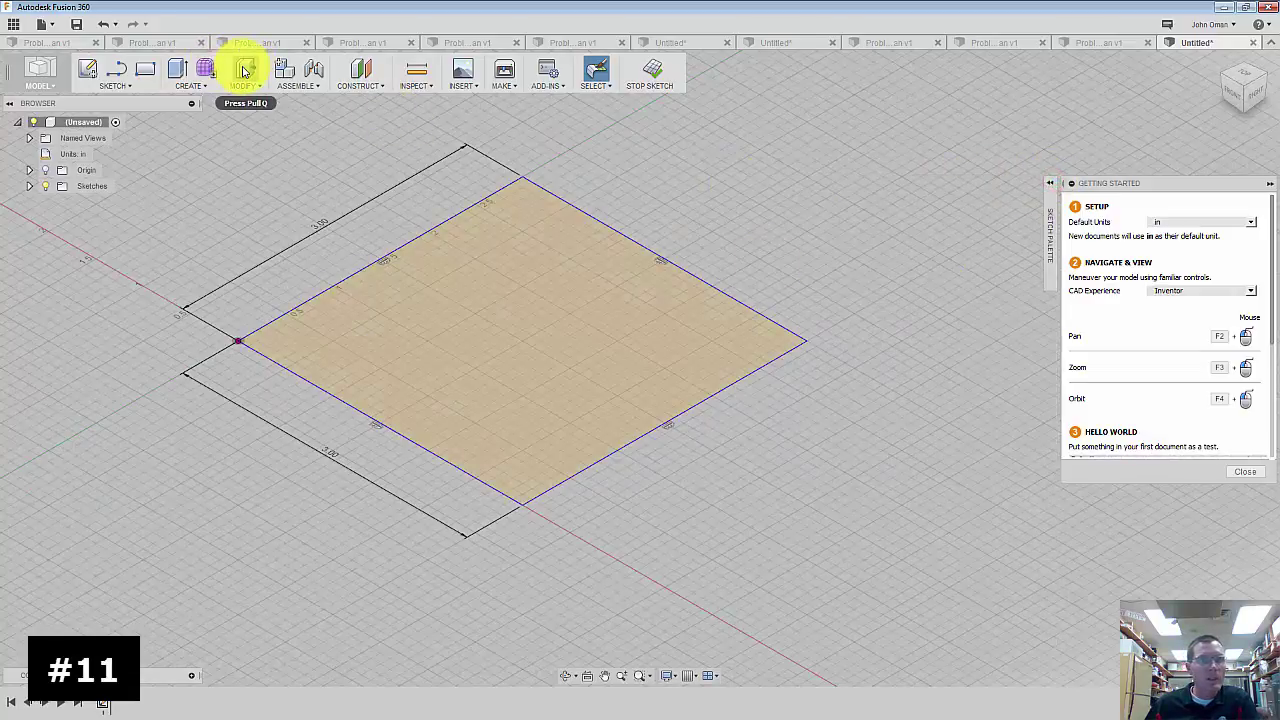
click(176, 70)
click(440, 319)
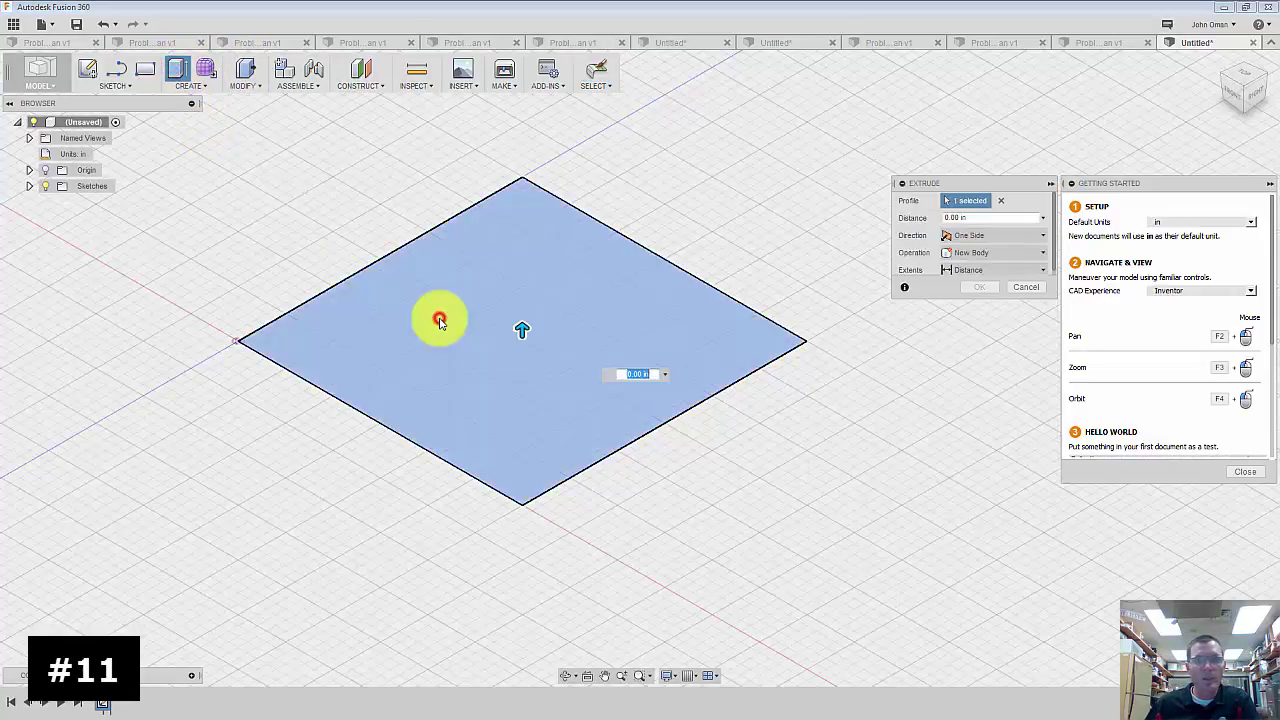
drag(519, 330, 522, 263)
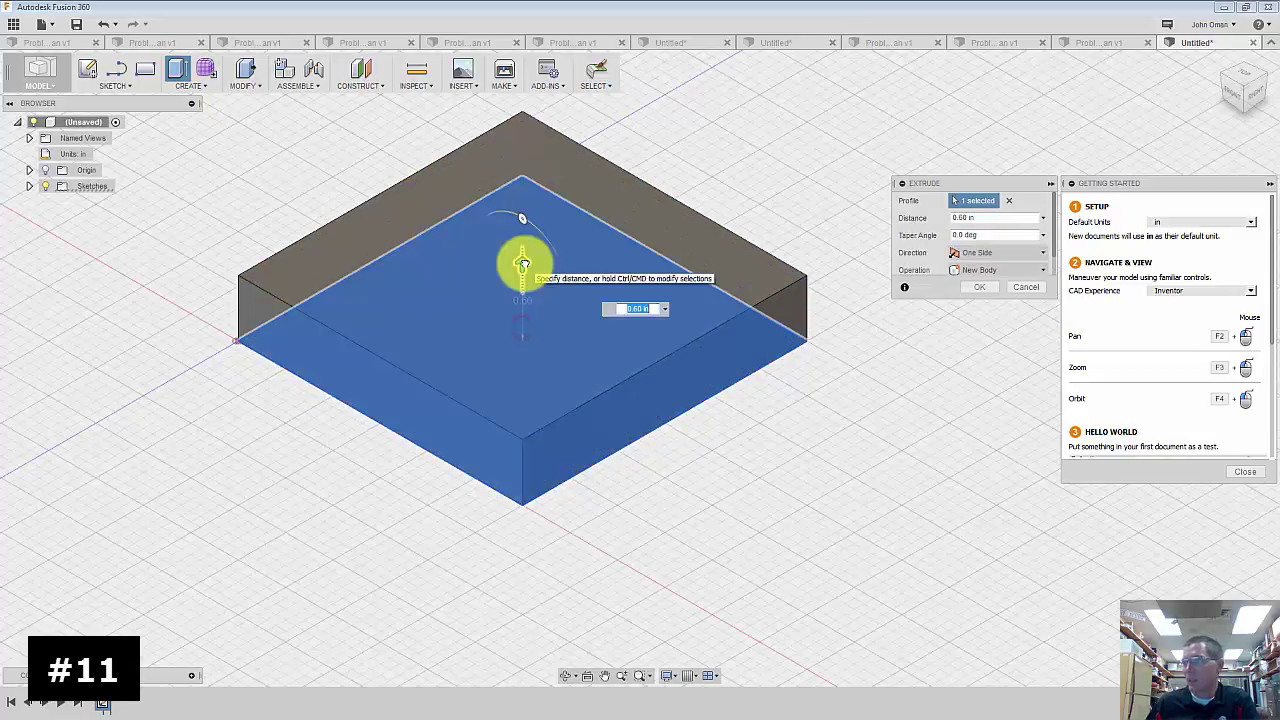
key(Return)
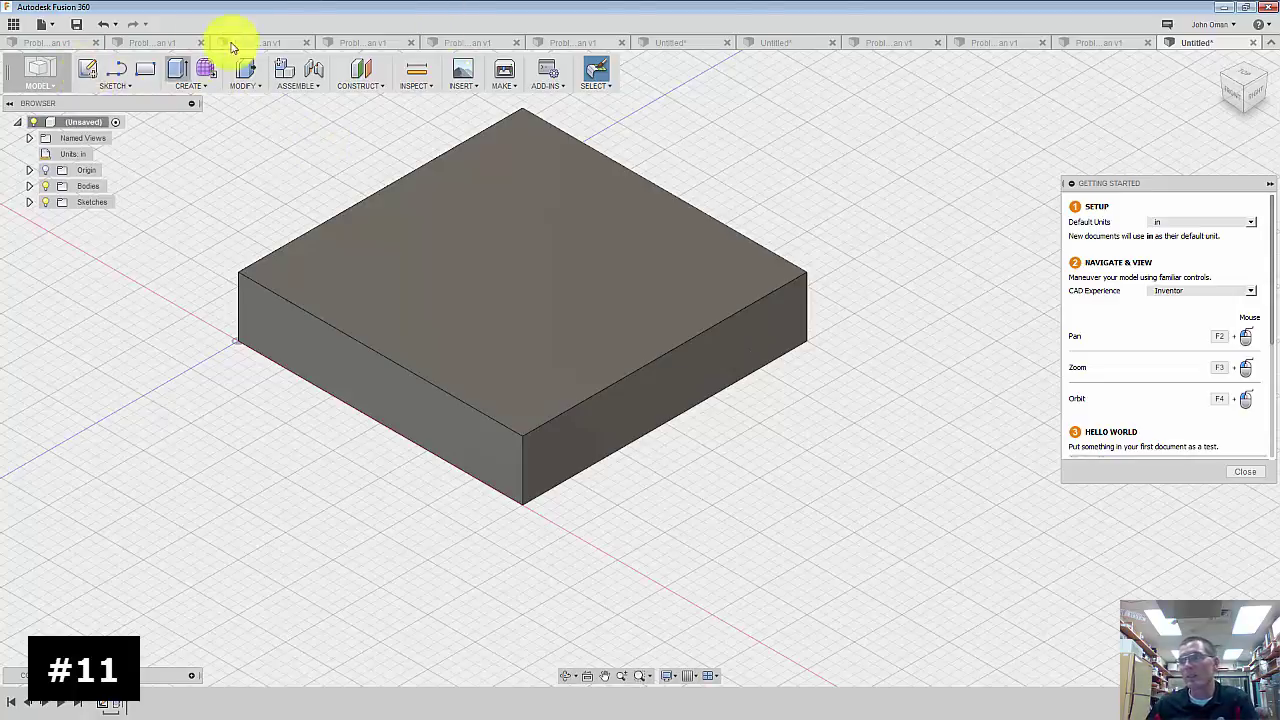
- Start a sketch on the block's top face and place four sketch points in a square layout, one near each corner
click(86, 72)
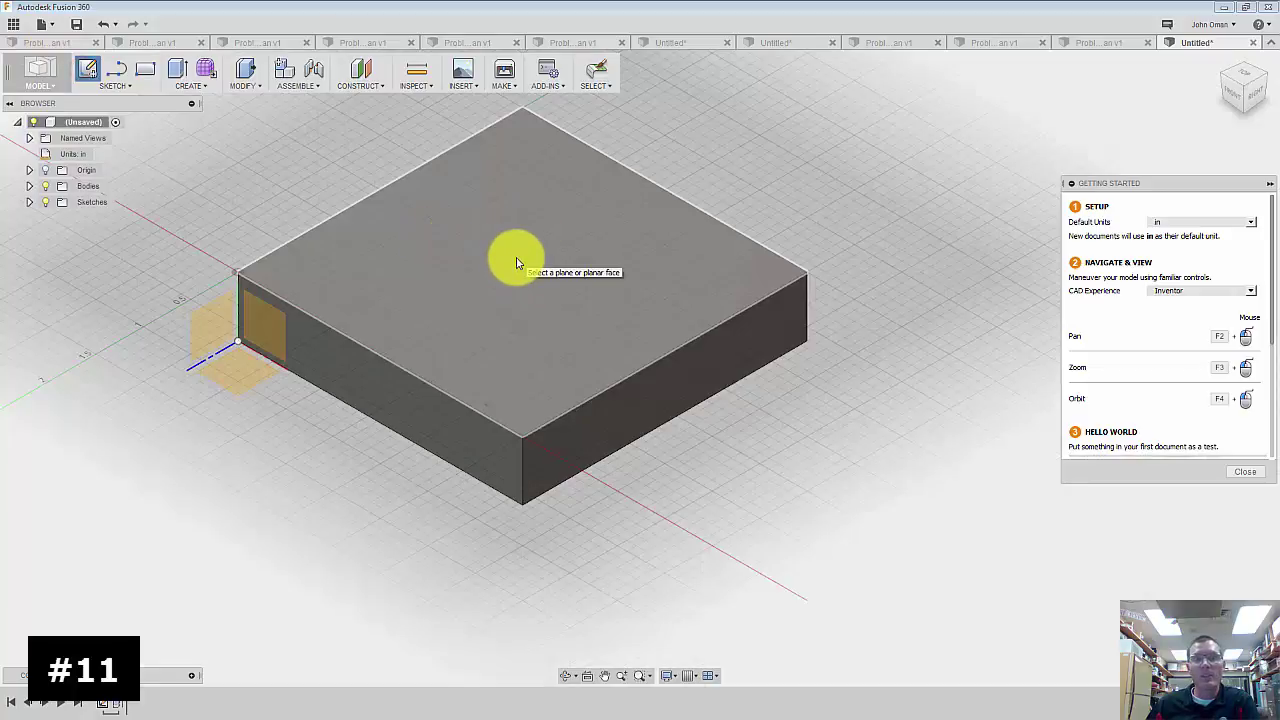
click(515, 259)
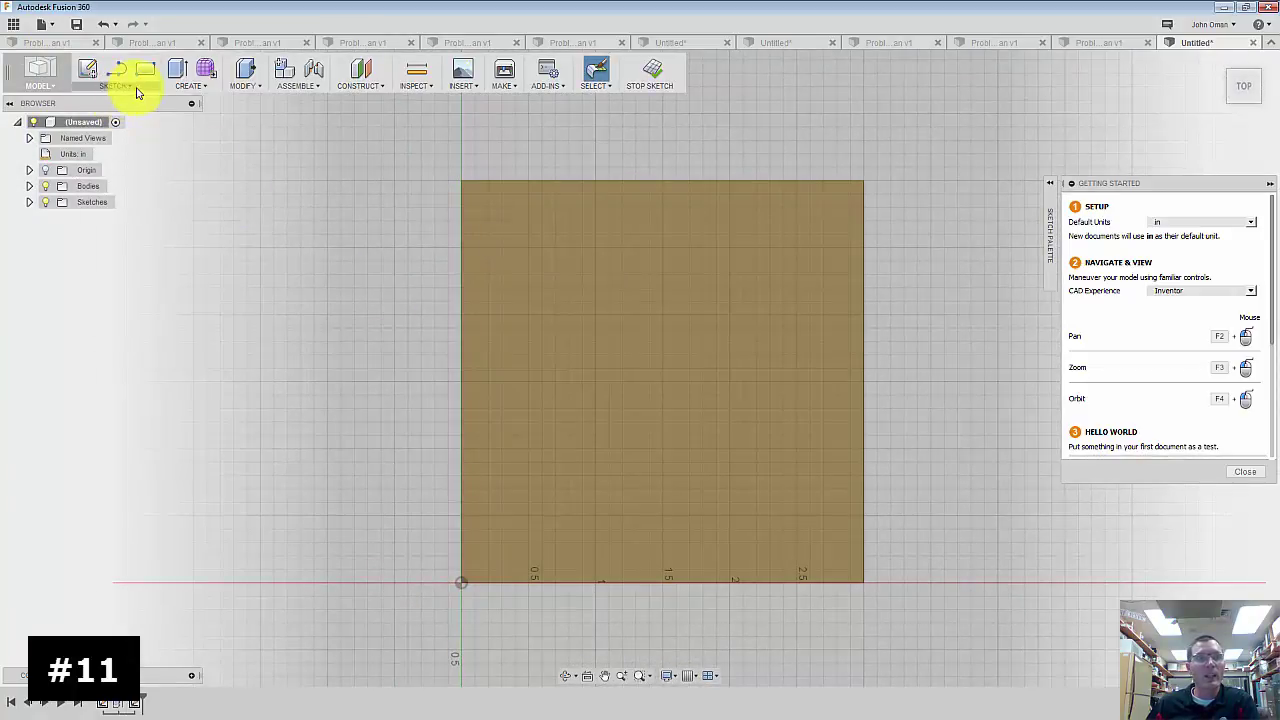
click(178, 85)
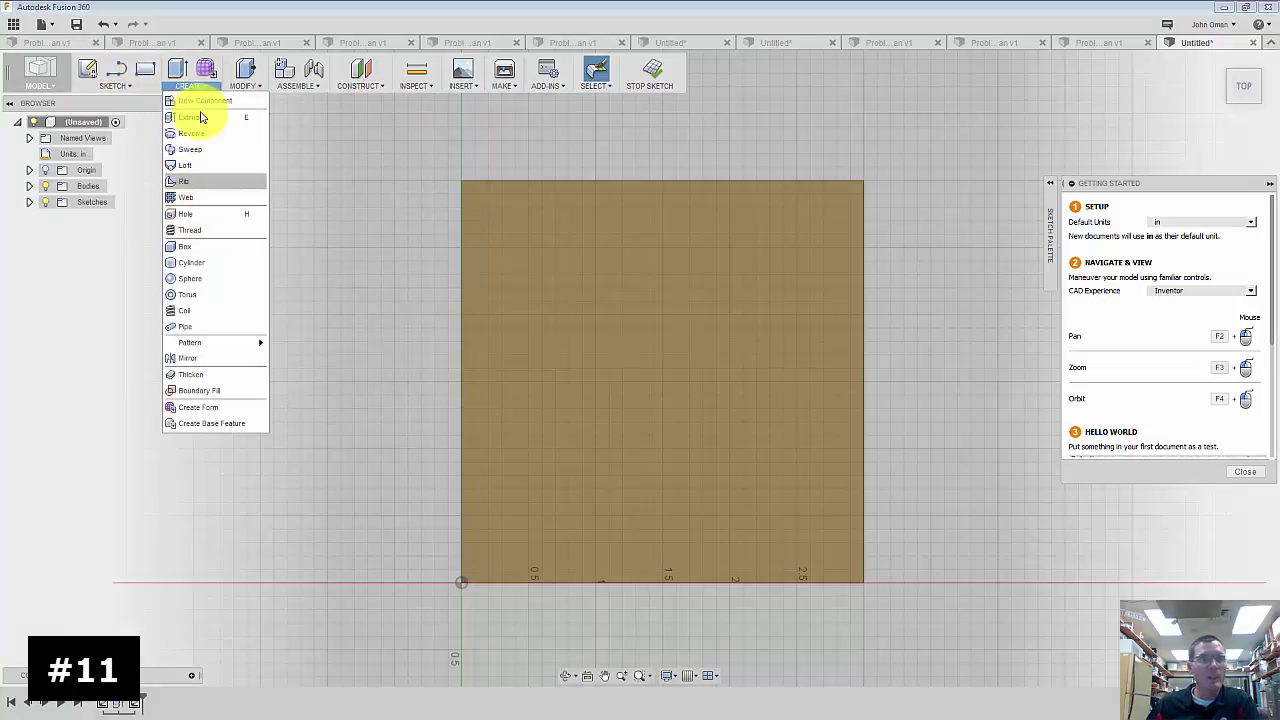
click(124, 87)
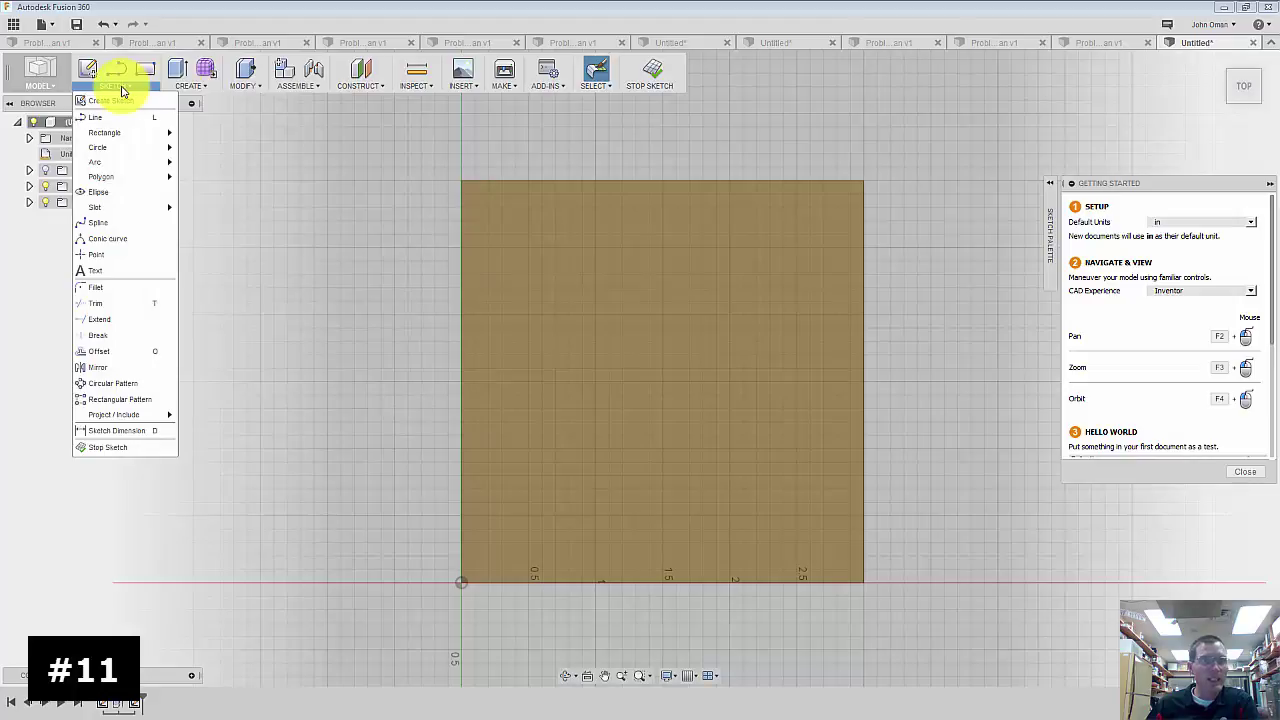
click(96, 257)
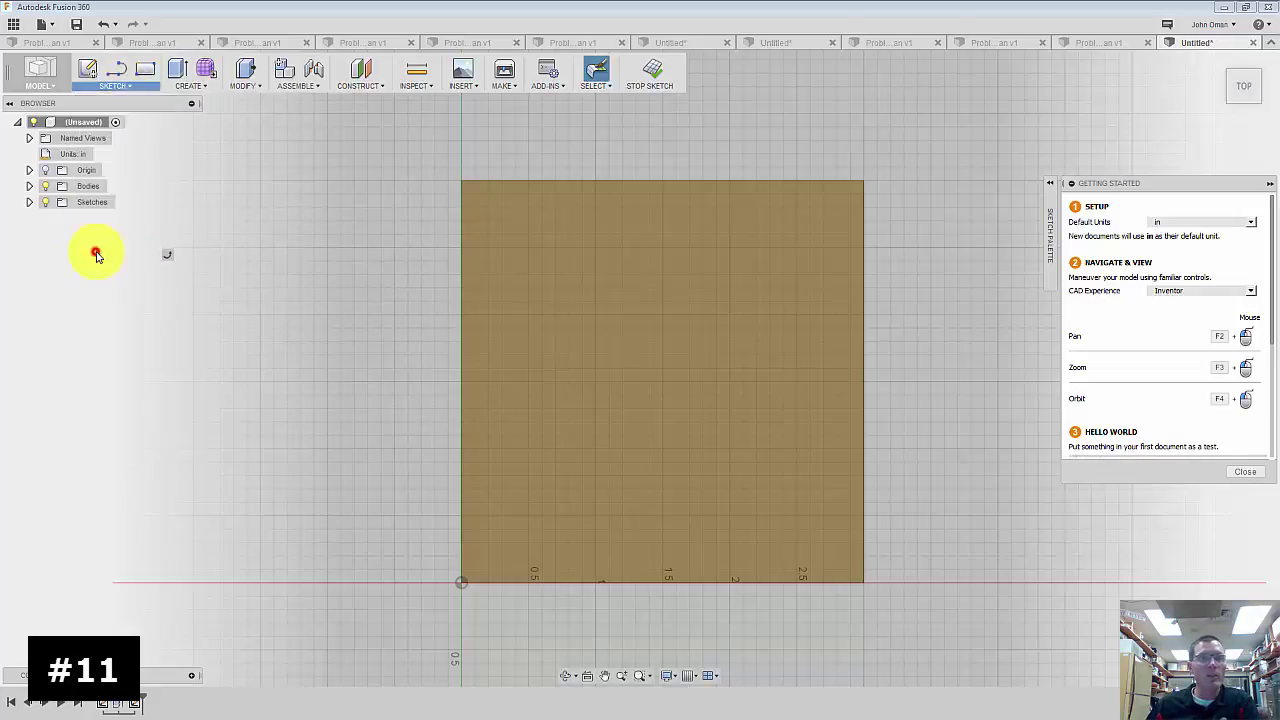
click(552, 260)
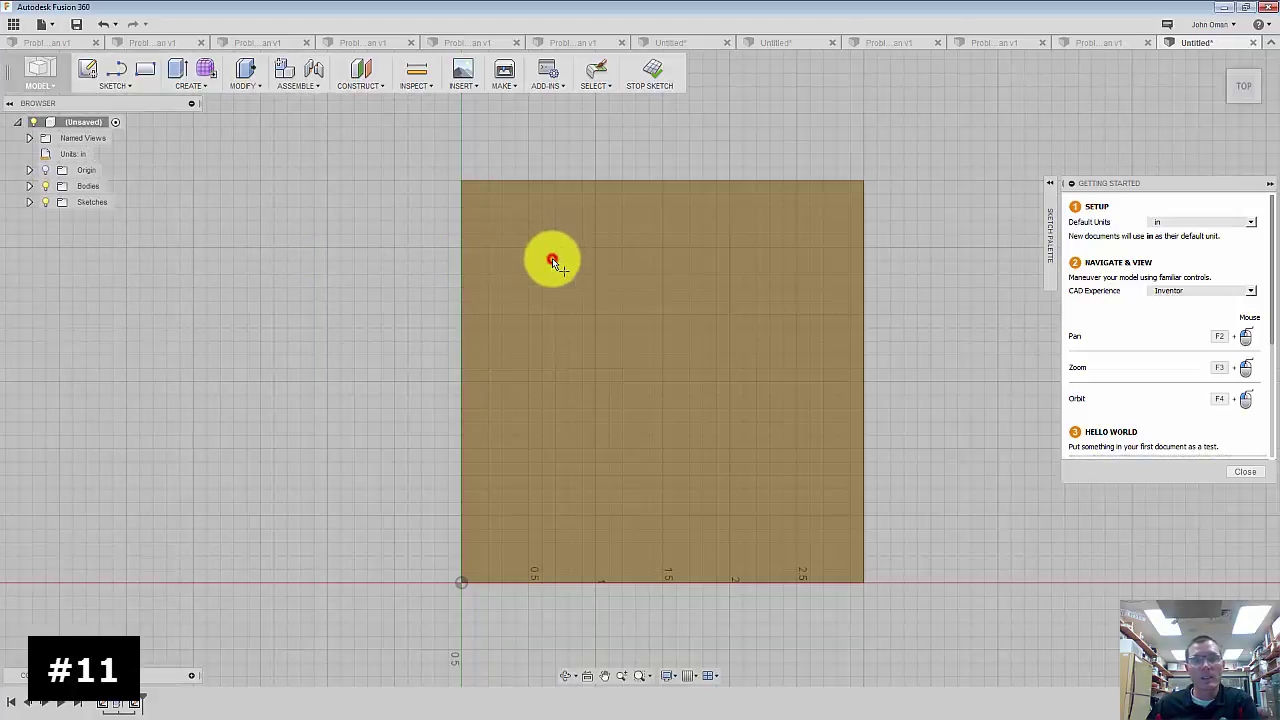
click(783, 262)
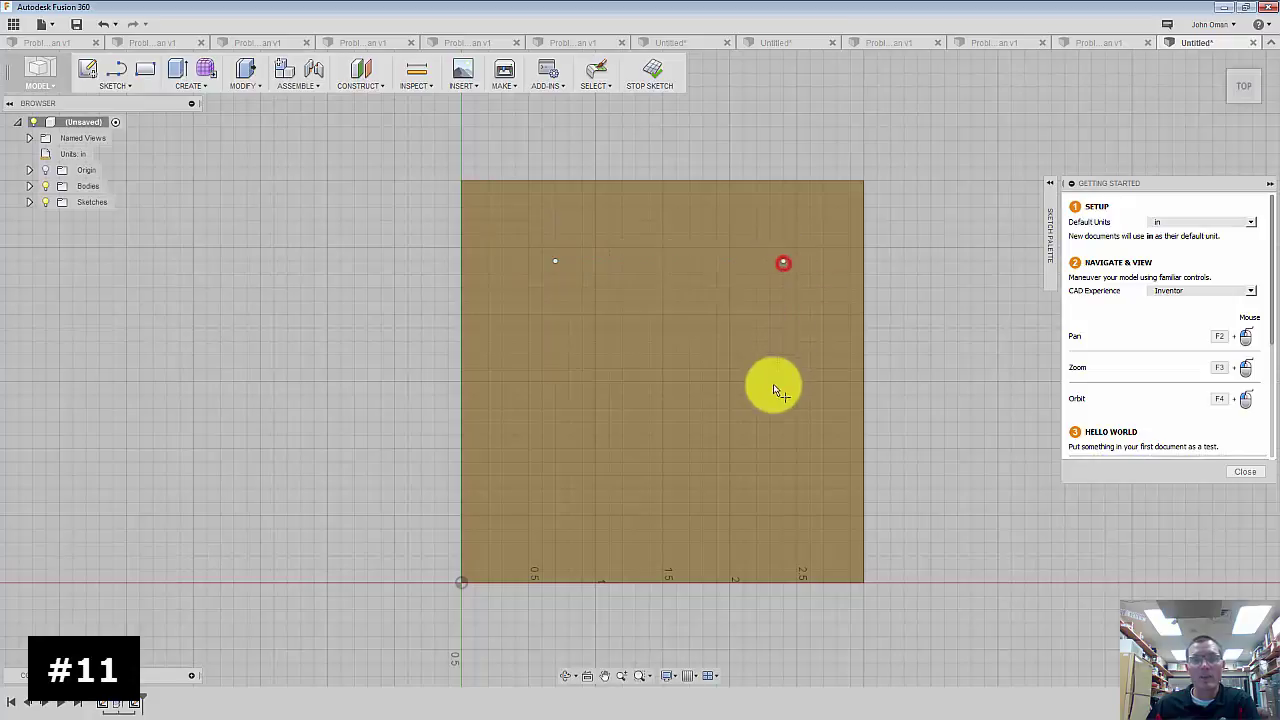
click(783, 490)
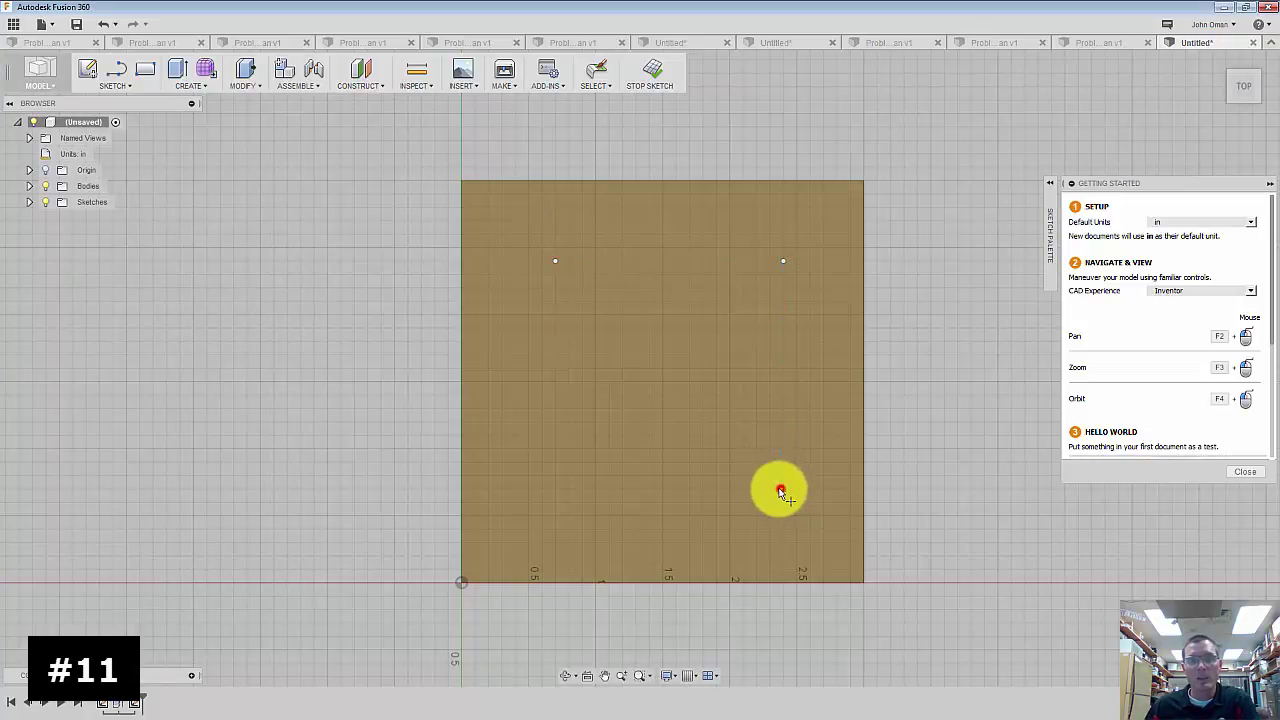
click(556, 487)
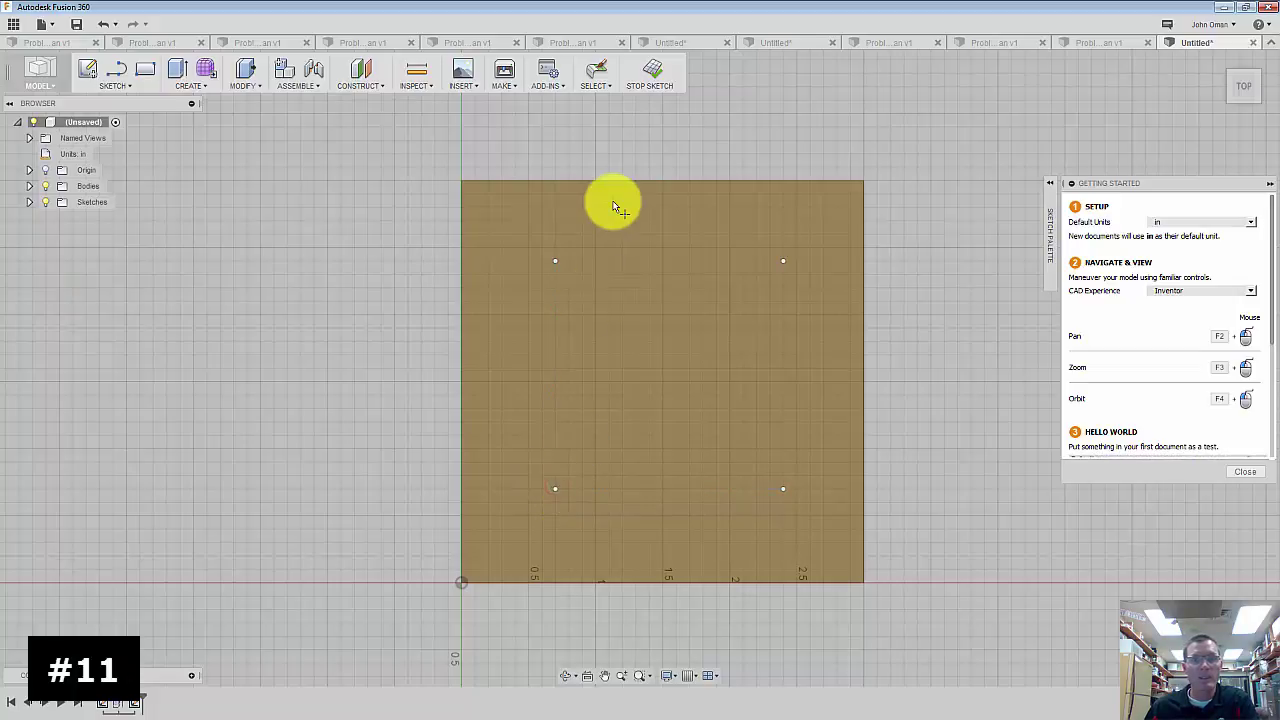
- Dimension the upper-left sketch point 0.63 in from the block's left edge
click(124, 86)
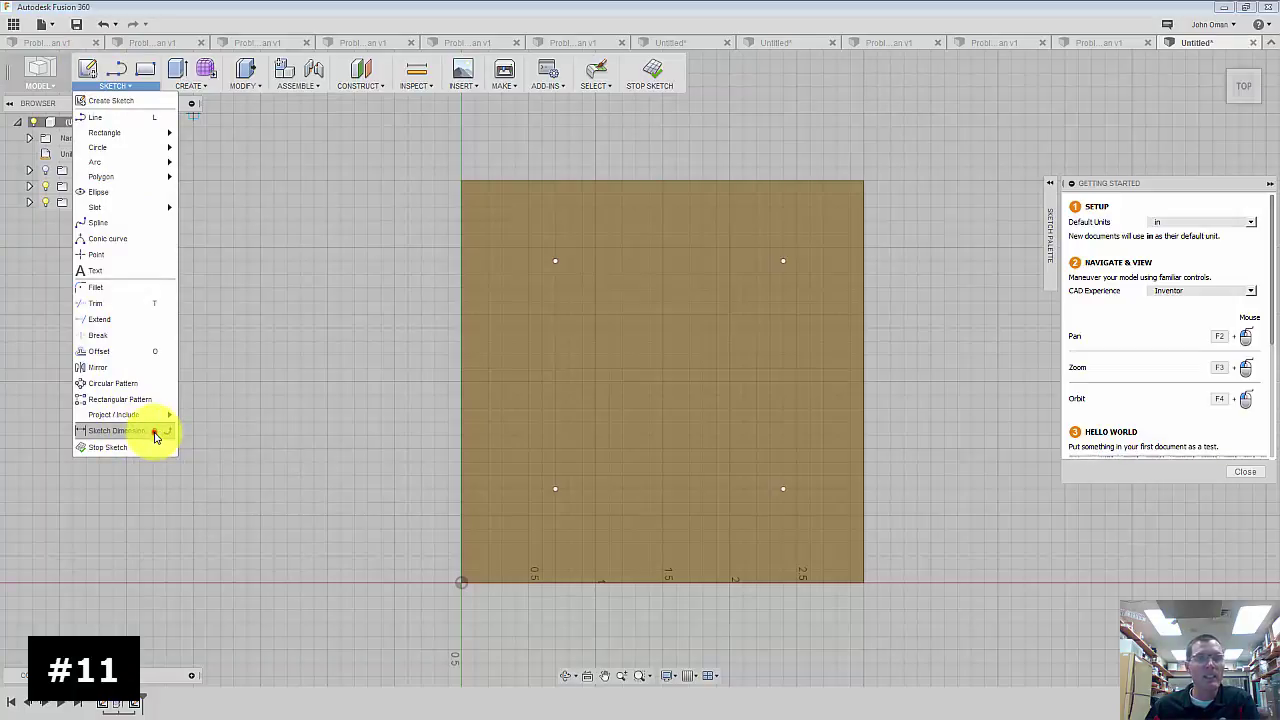
click(155, 432)
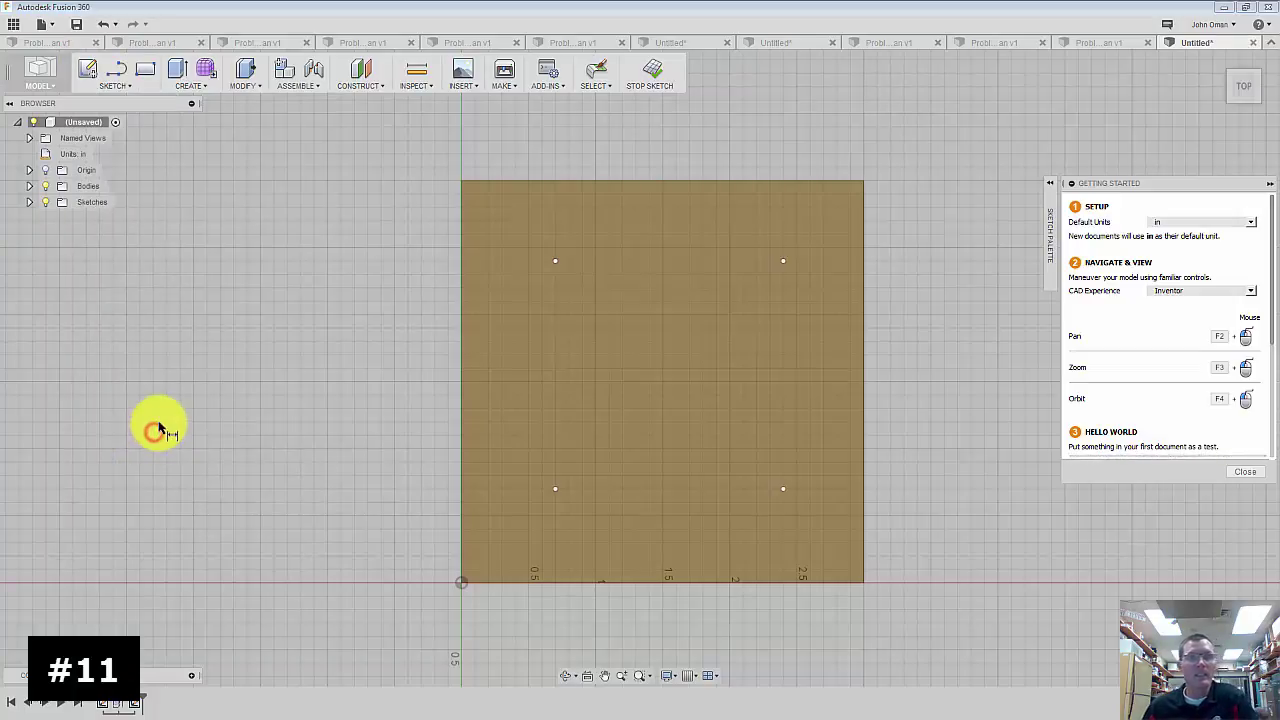
click(463, 262)
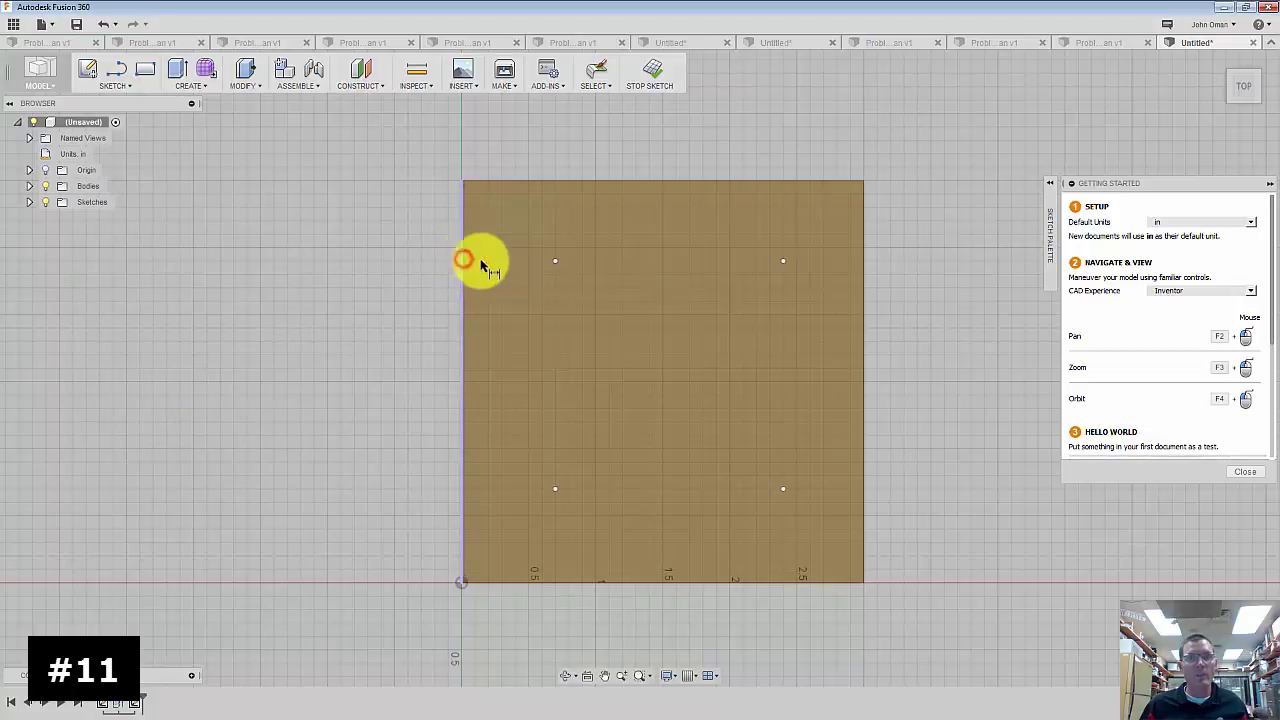
click(555, 262)
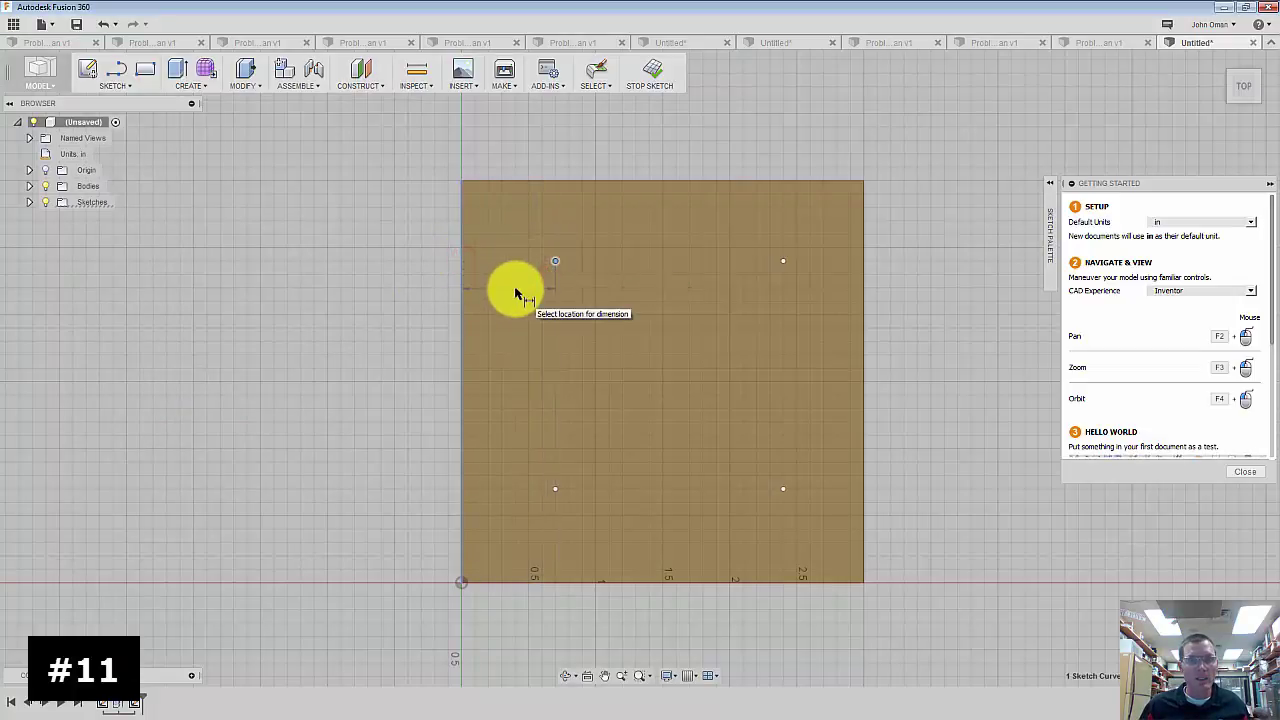
click(515, 290)
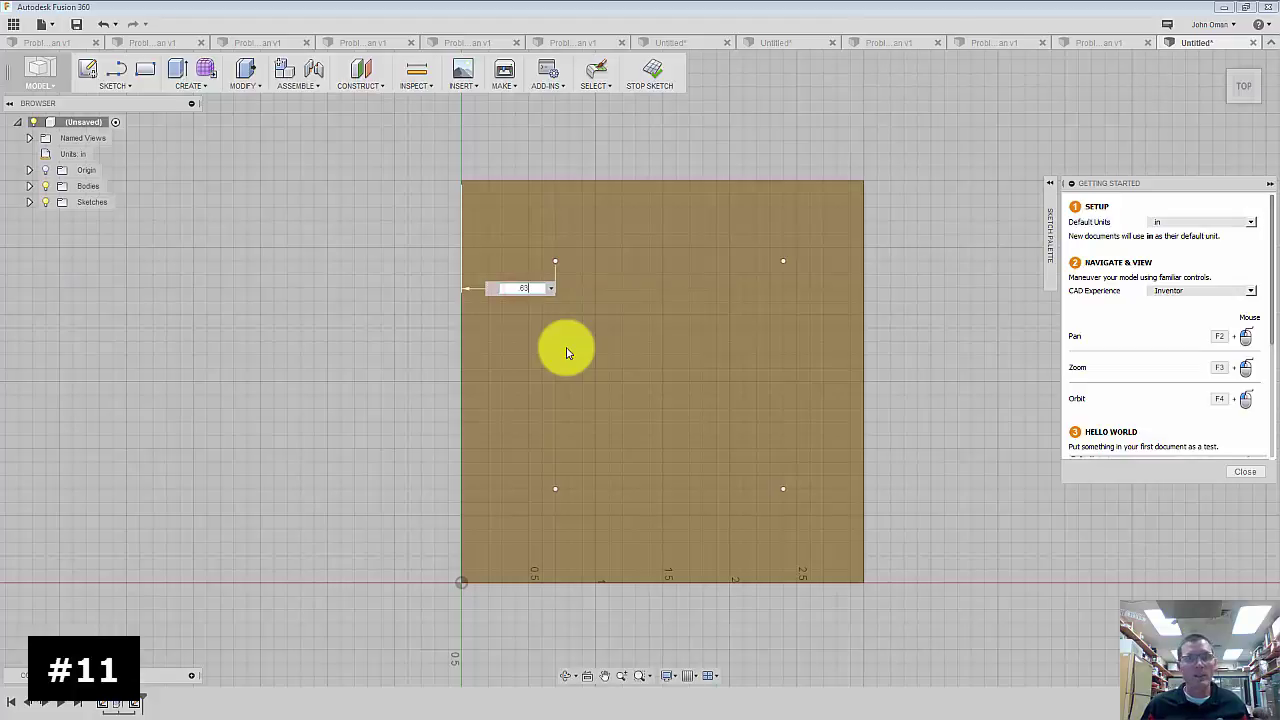
text(.63)
key(Return)
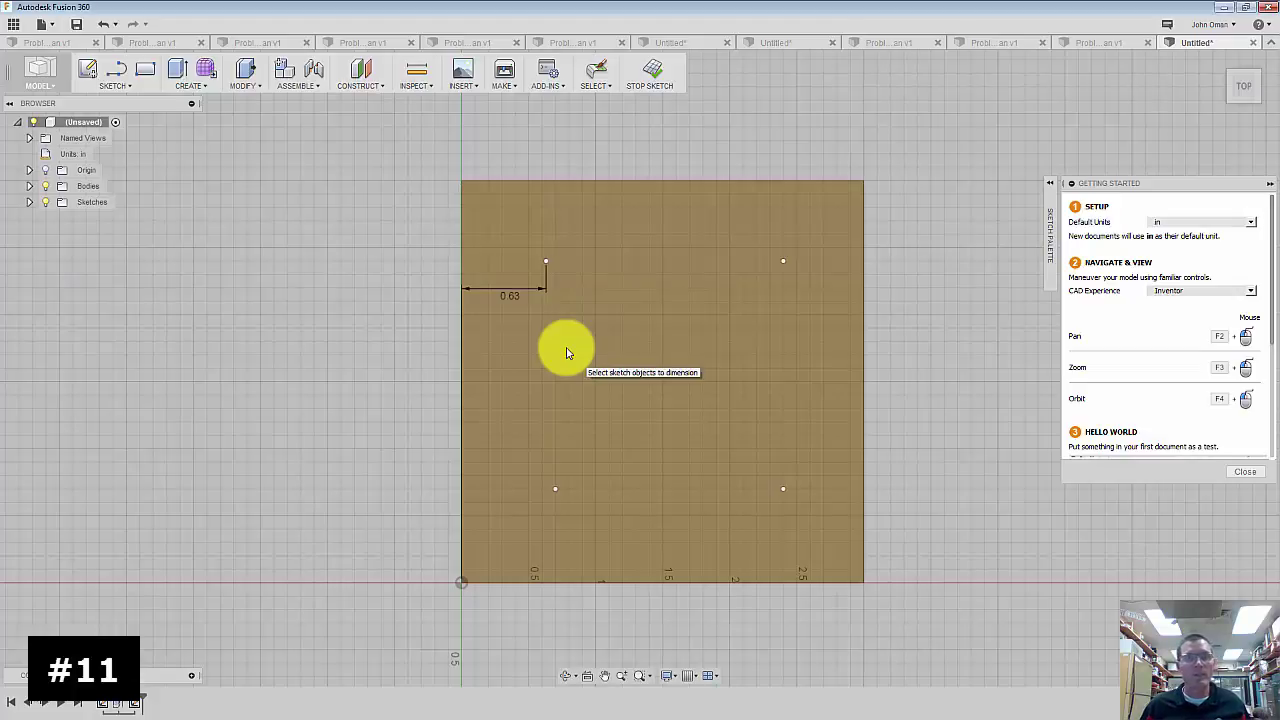
- Dimension the upper-left sketch point 0.63 in from the block's upper edge and end the dimension command
click(548, 183)
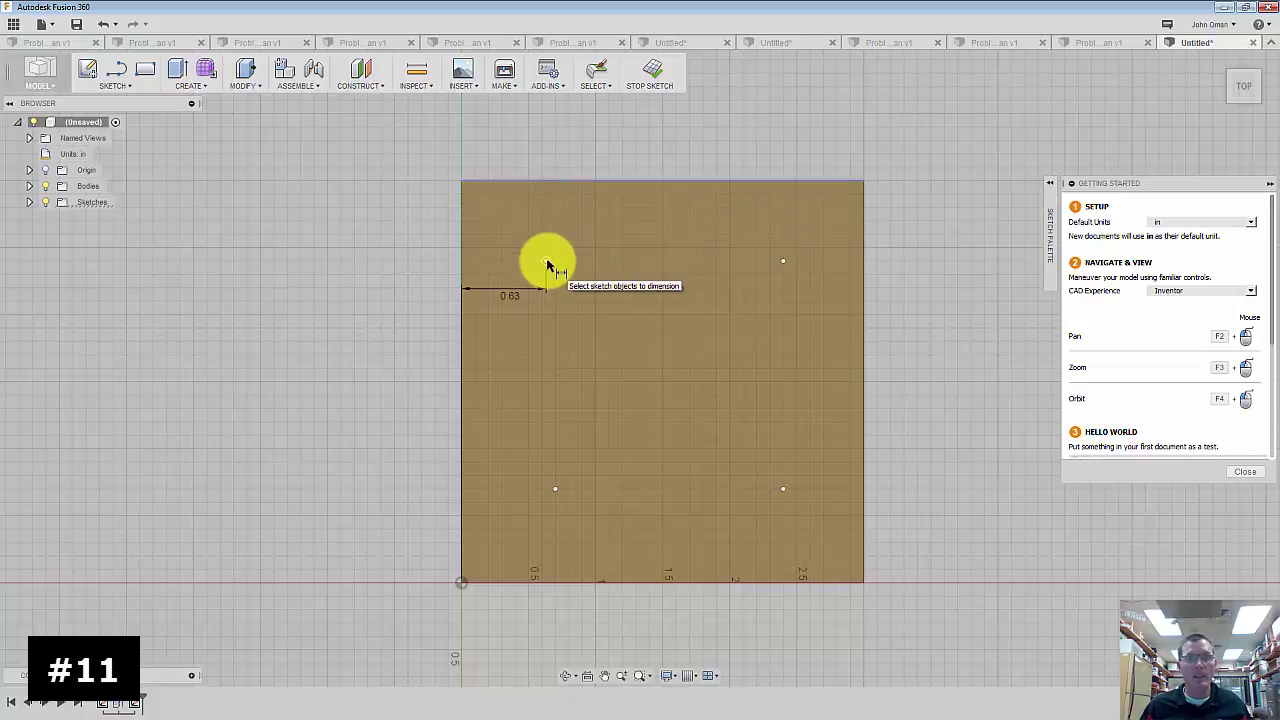
click(546, 262)
click(520, 223)
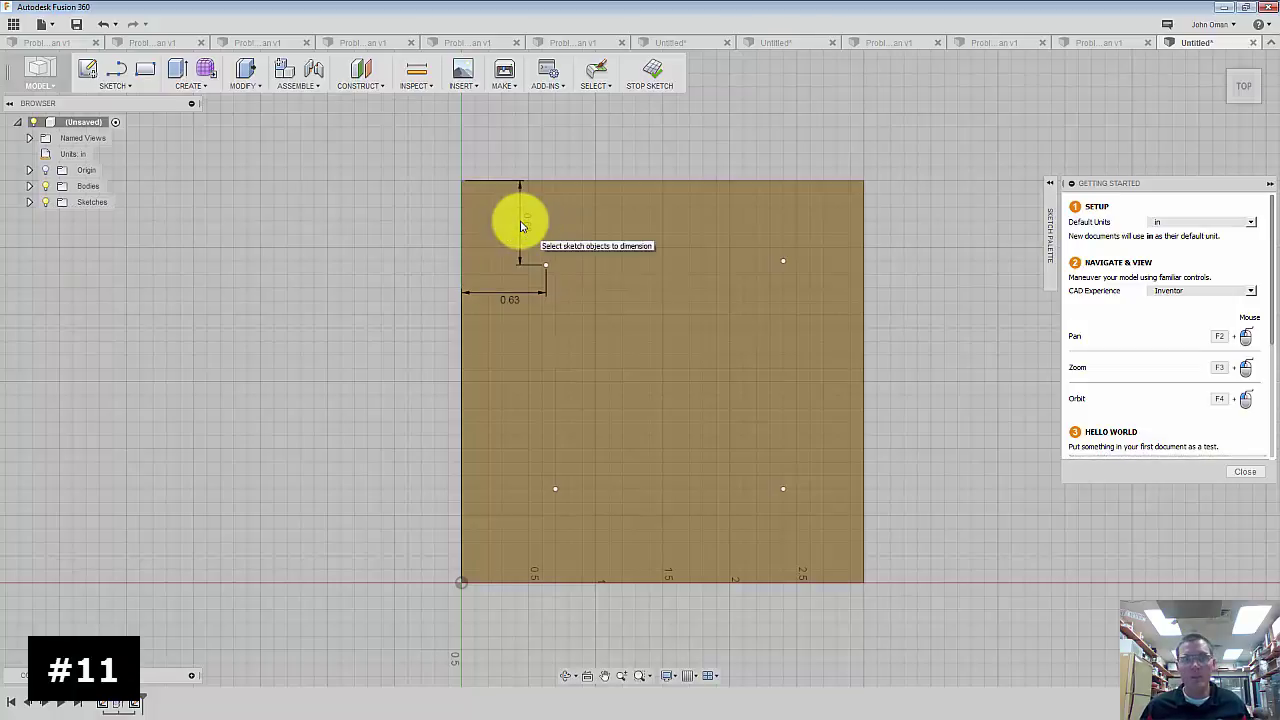
key(Return)
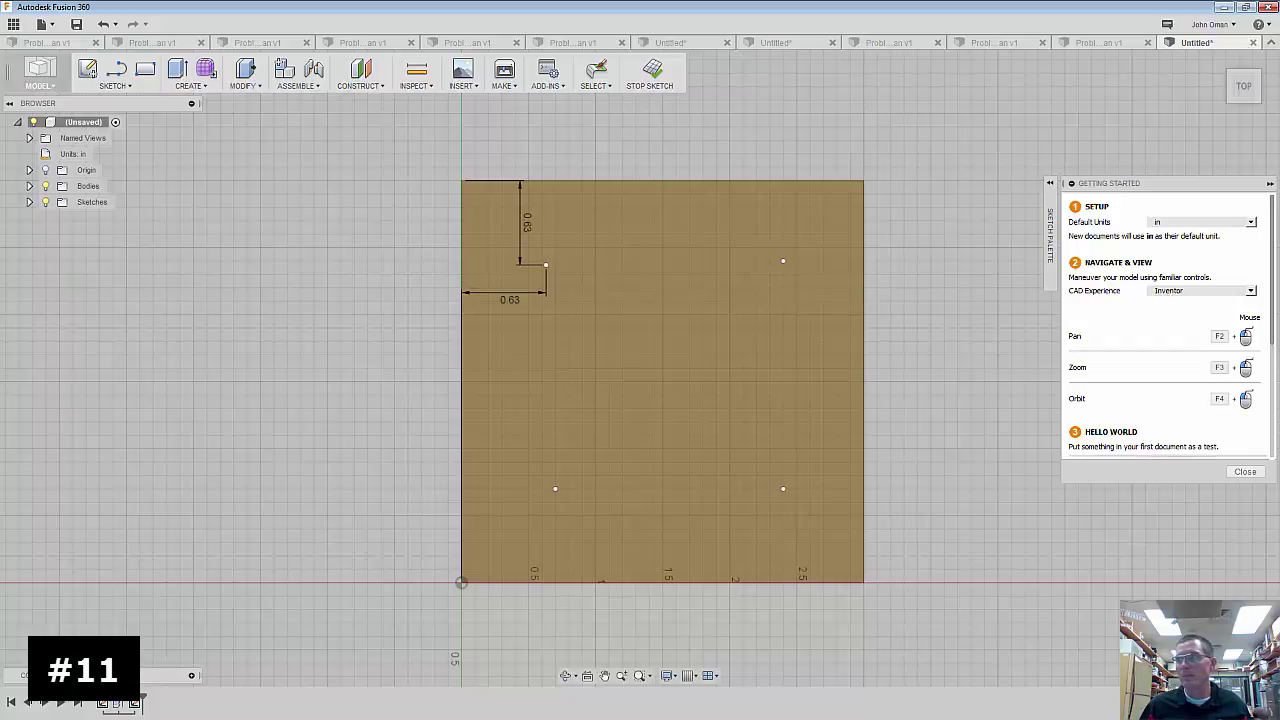
key(Escape)
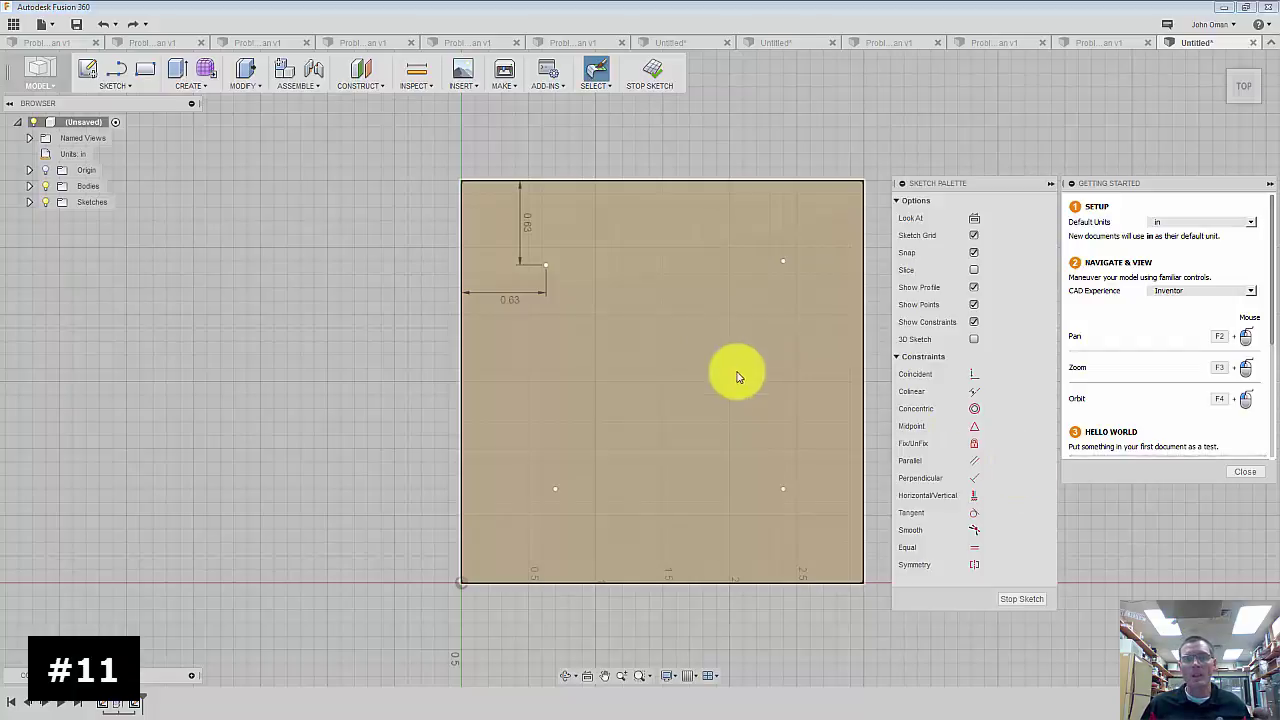
drag(557, 281, 466, 266)
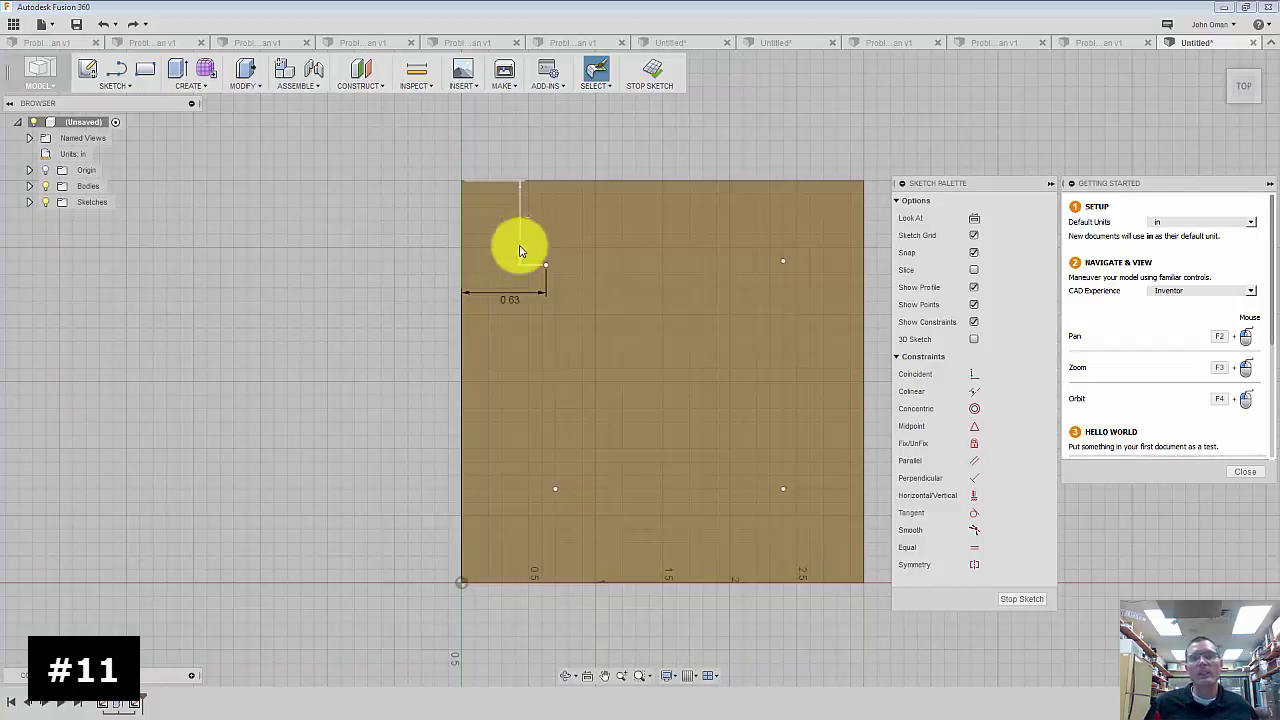
key(Escape)
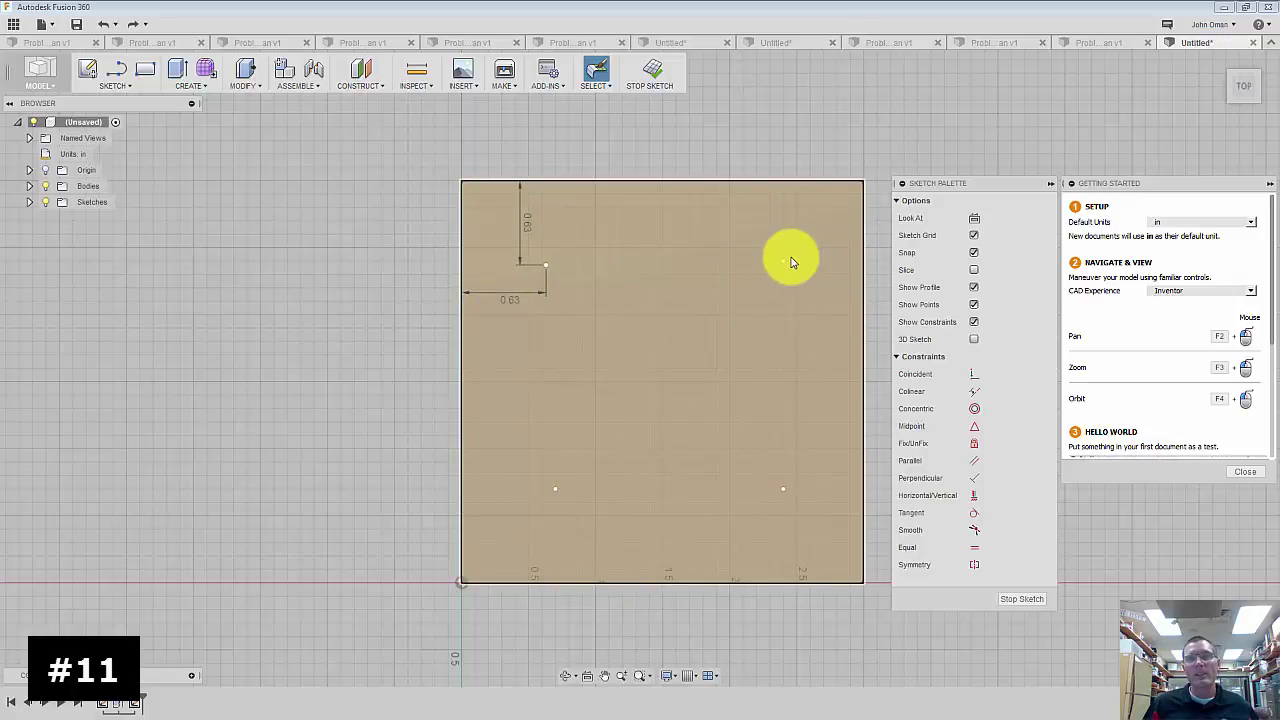
click(737, 266)
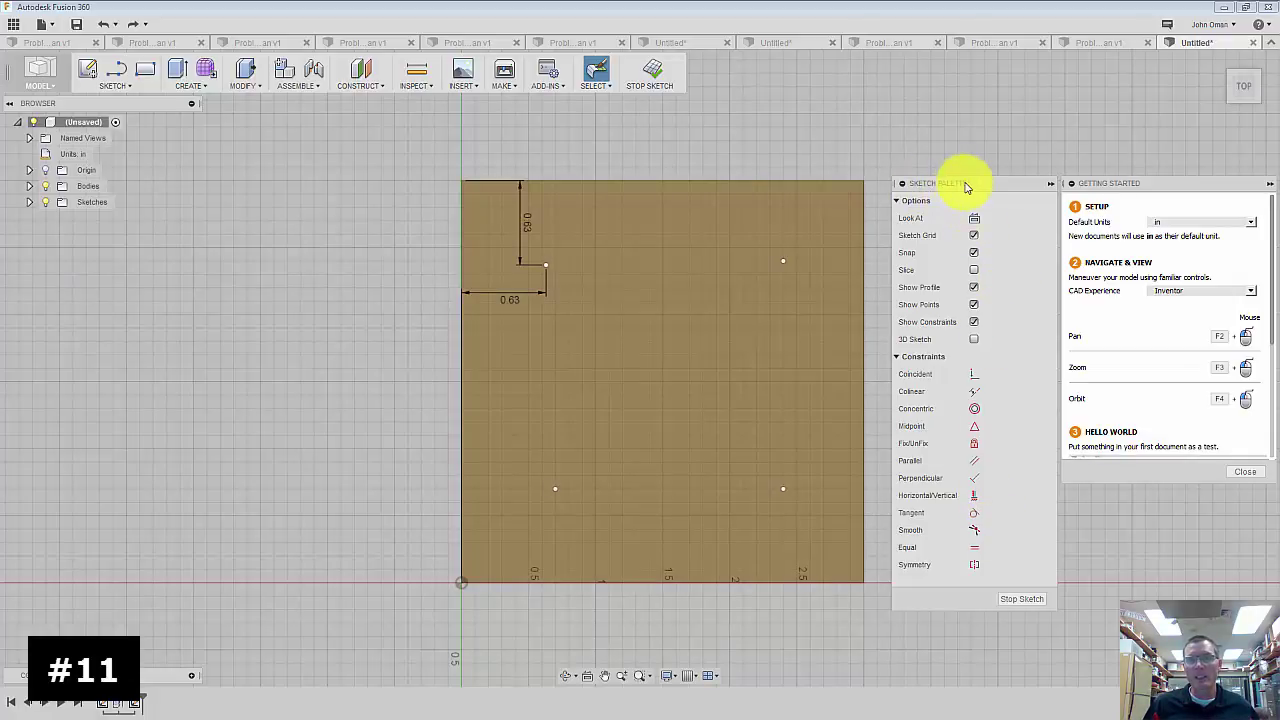
- Apply Horizontal/Vertical constraints aligning the upper-left point with the upper-right point and with the lower-left point
click(975, 497)
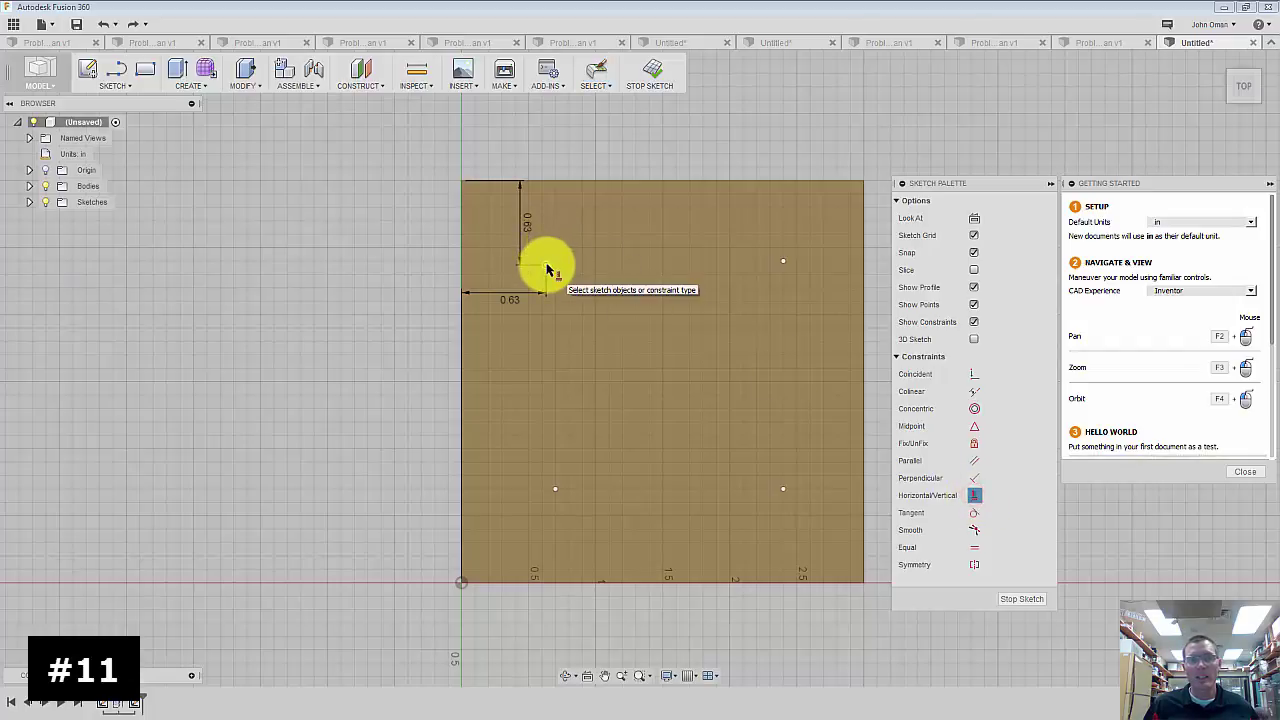
click(545, 266)
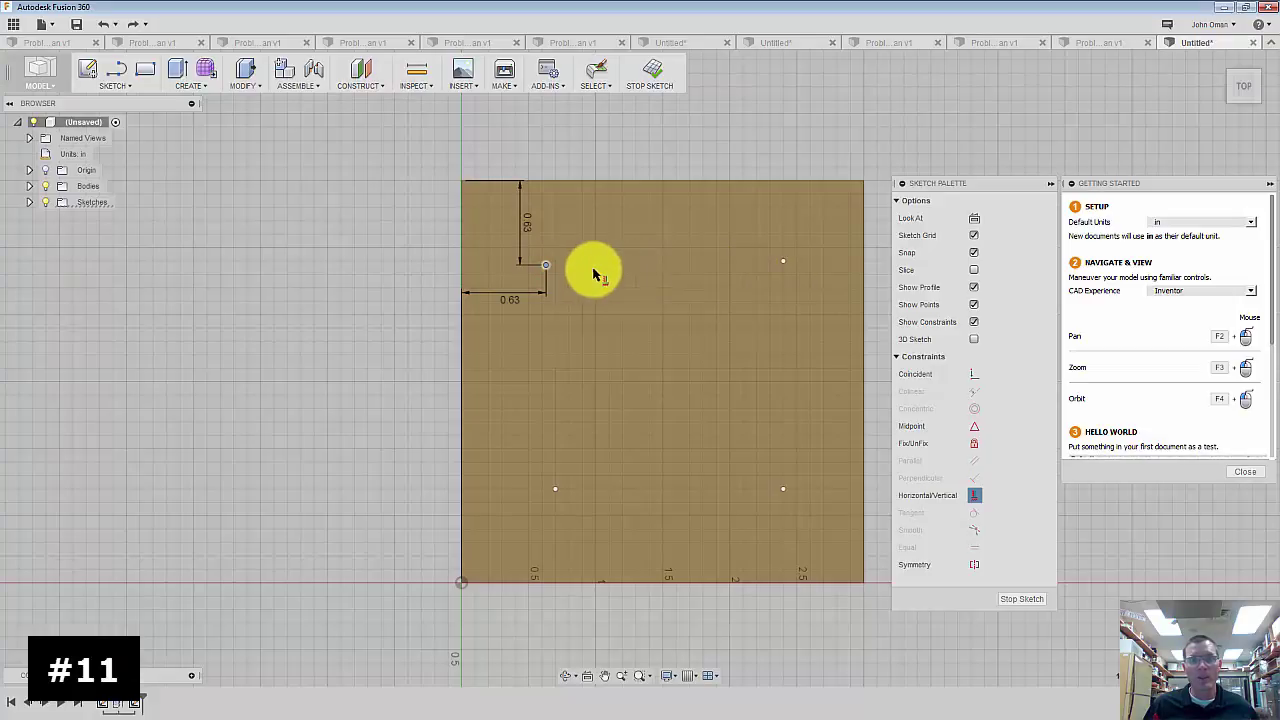
click(783, 263)
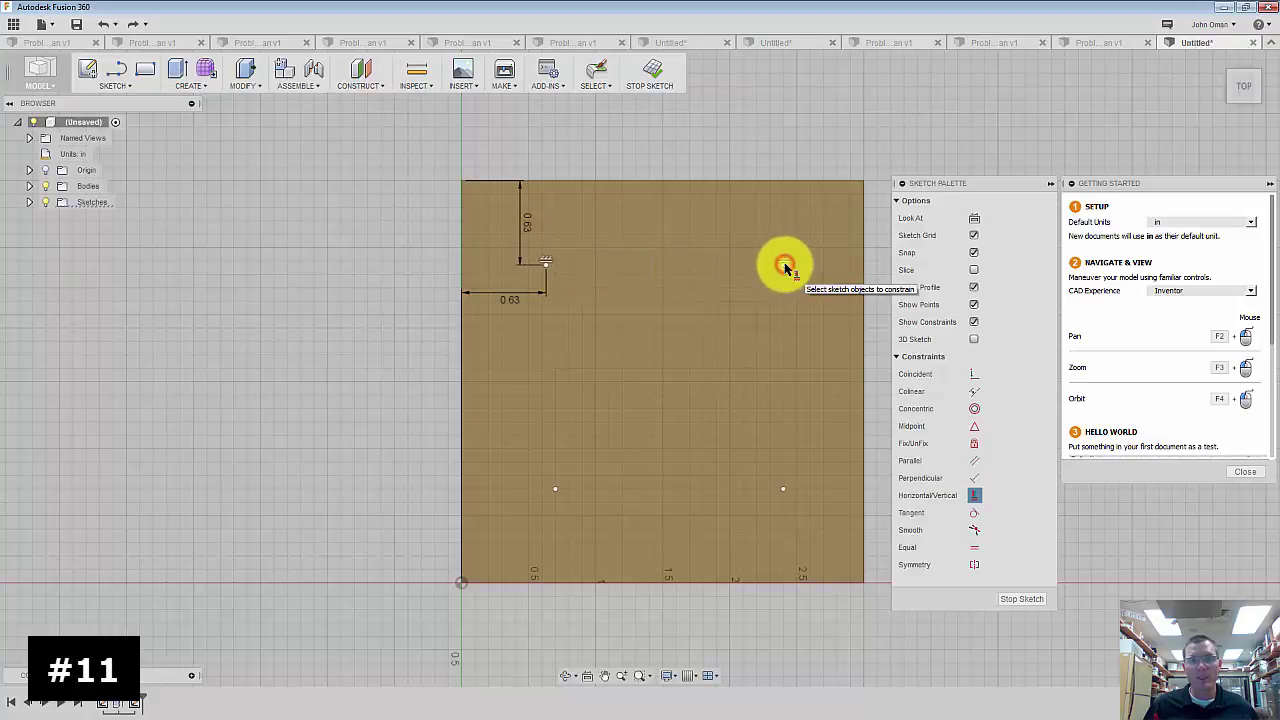
click(547, 266)
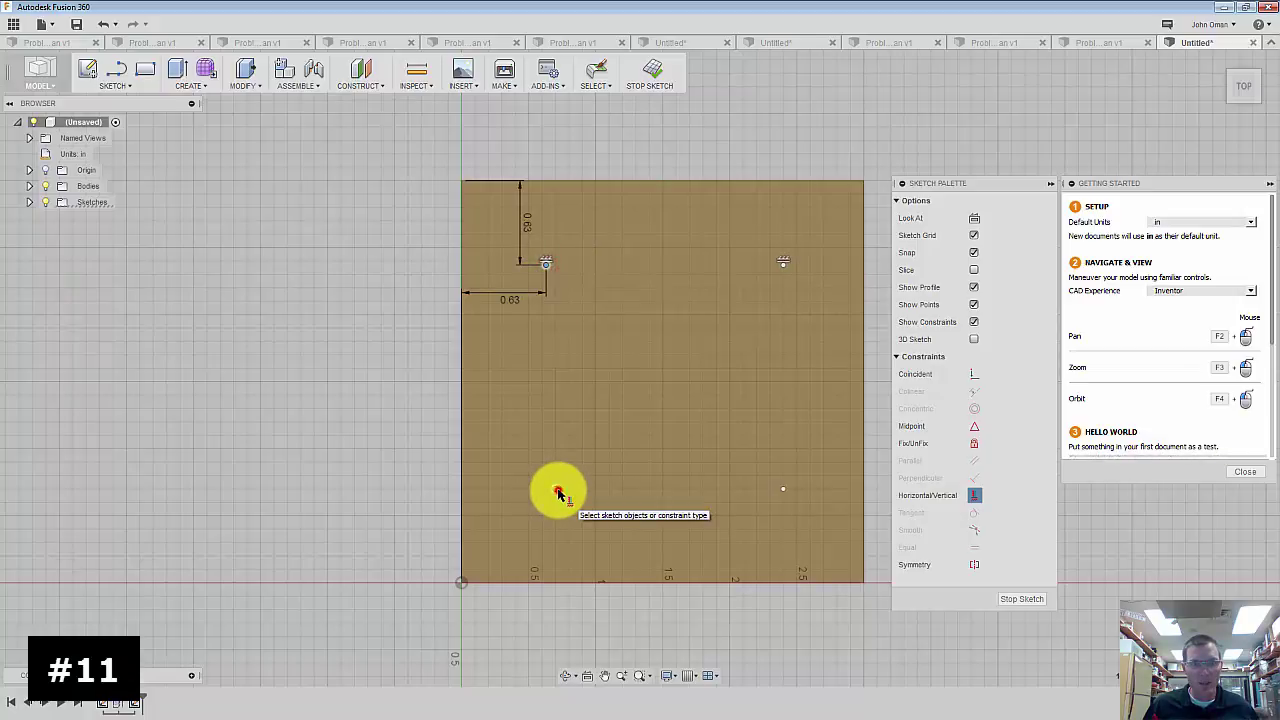
click(558, 493)
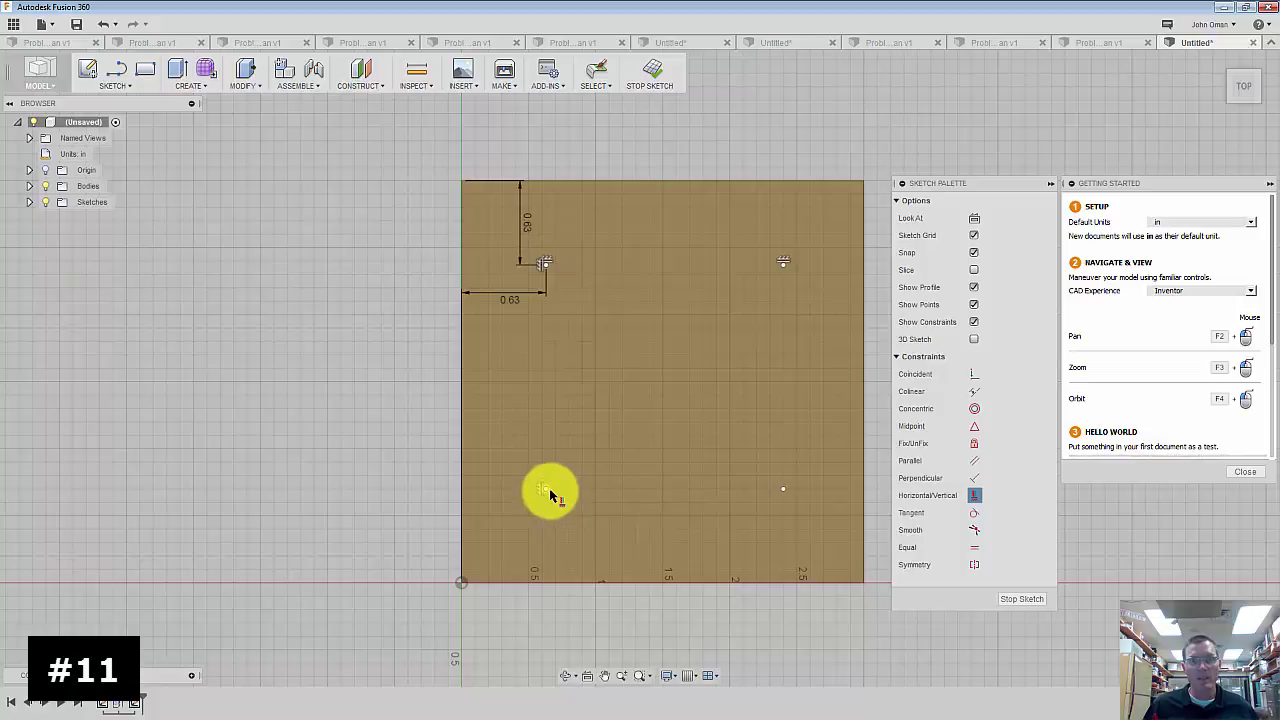
- Constrain the lower-right point horizontally to the lower-left point and vertically to the upper-right point
click(545, 492)
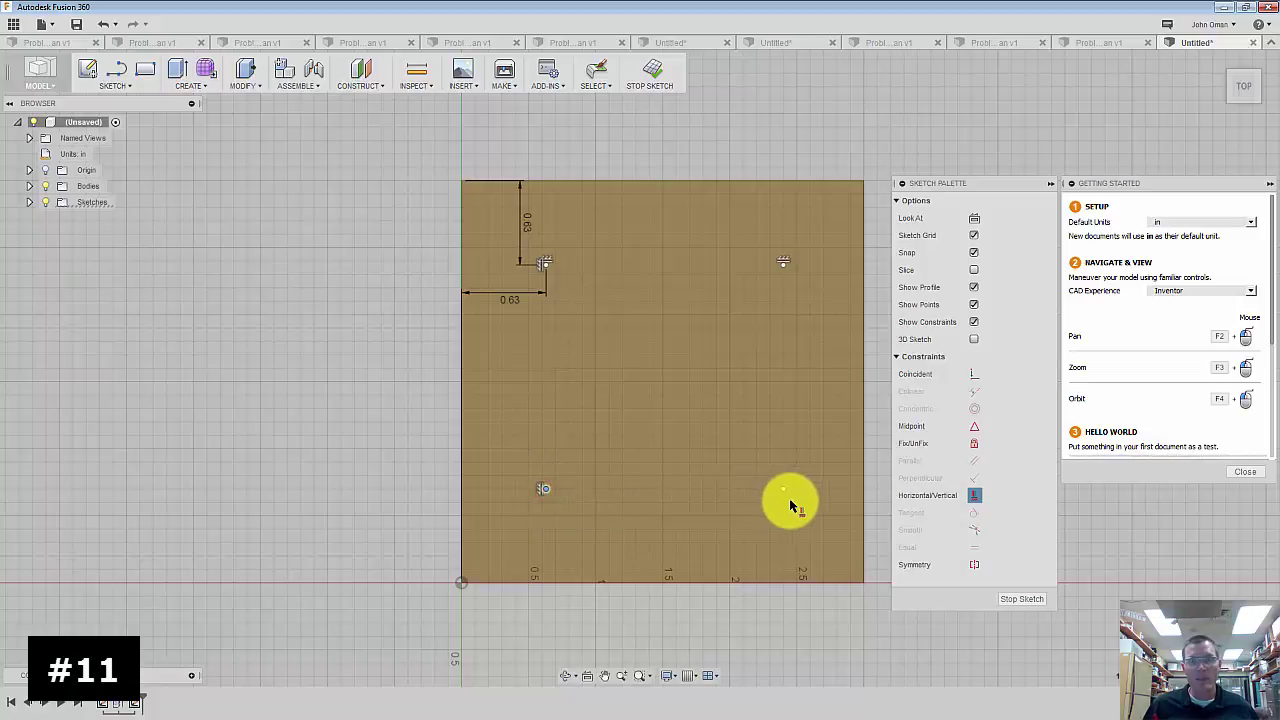
click(784, 496)
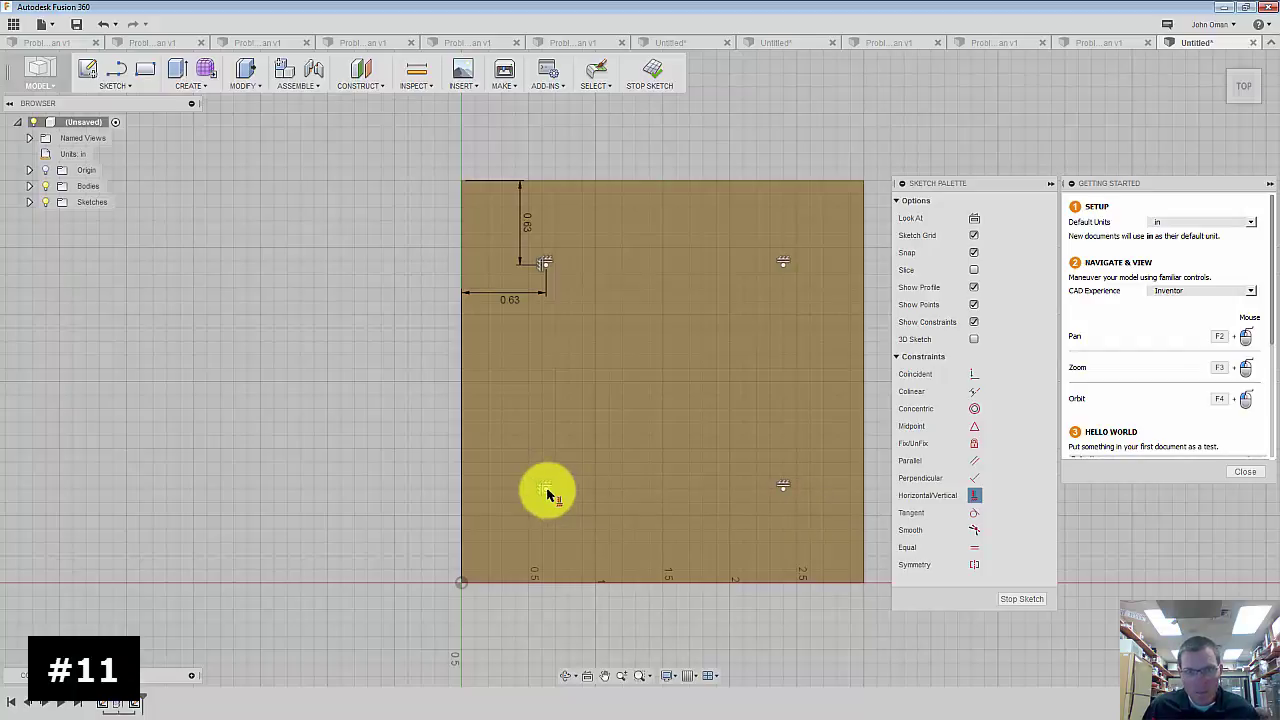
click(545, 490)
click(784, 496)
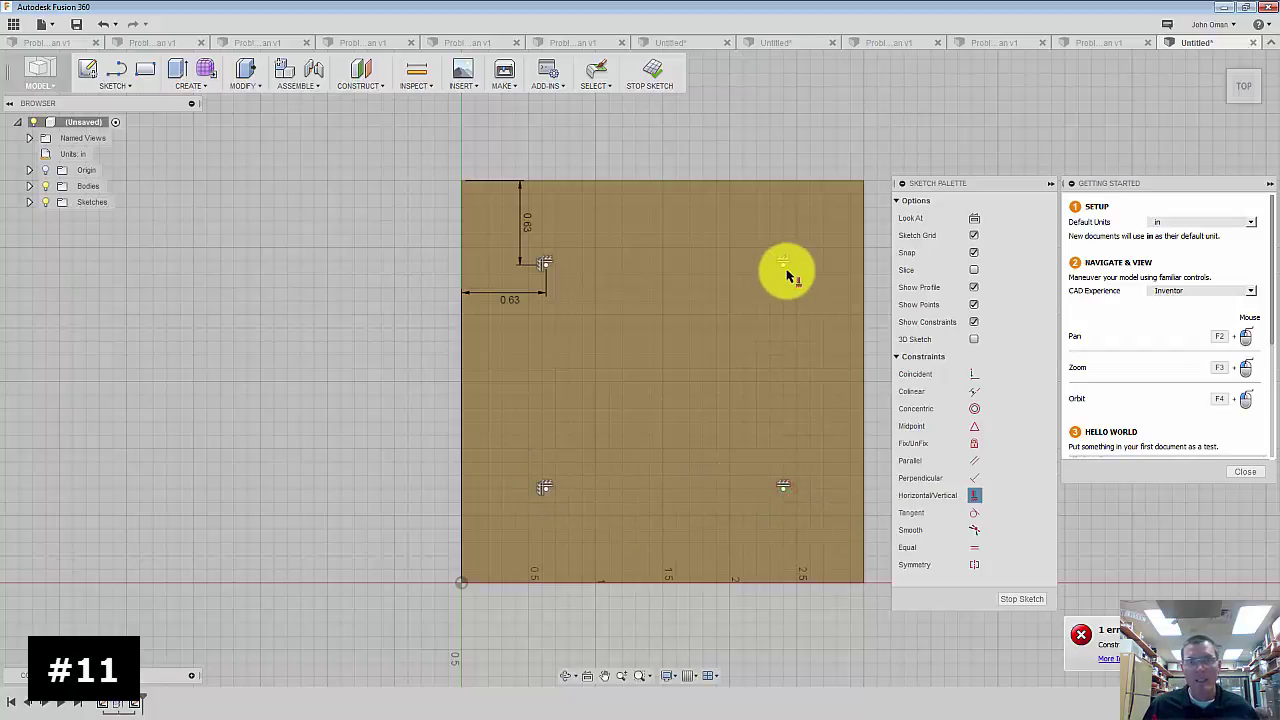
click(784, 266)
click(784, 494)
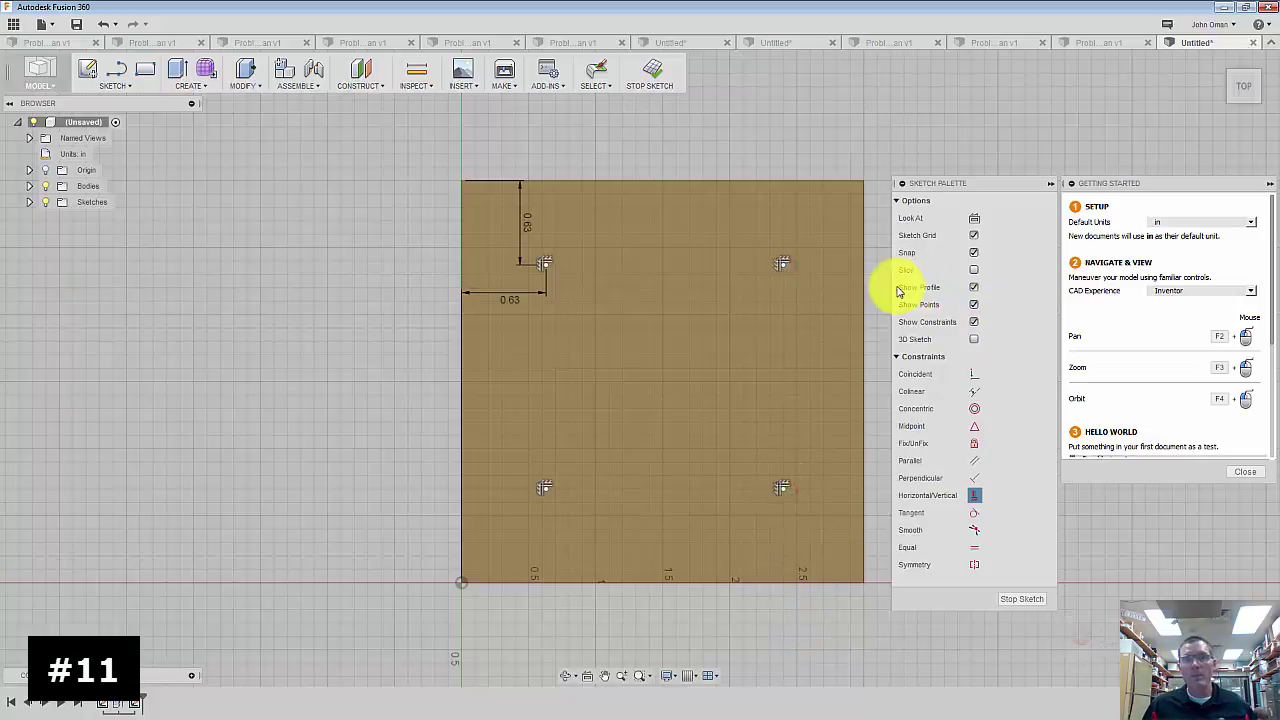
- Dimension the upper-right sketch point 0.63 in from the block's right edge
click(118, 84)
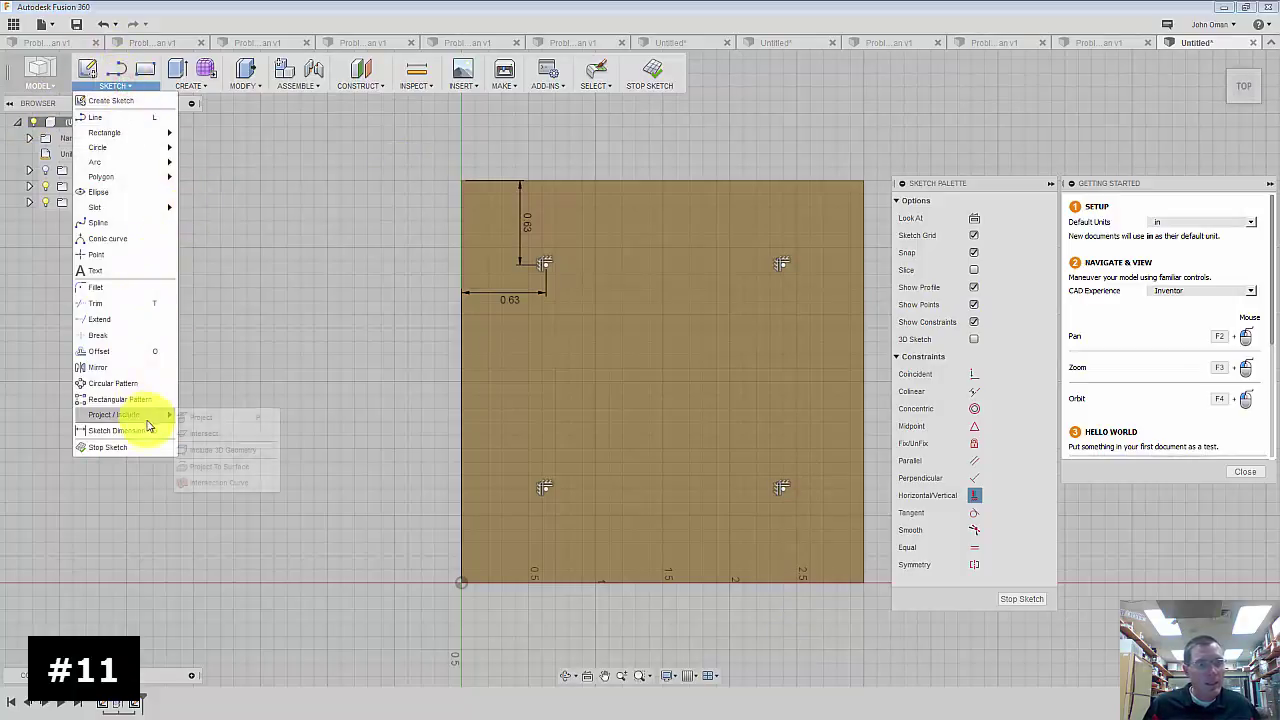
click(143, 429)
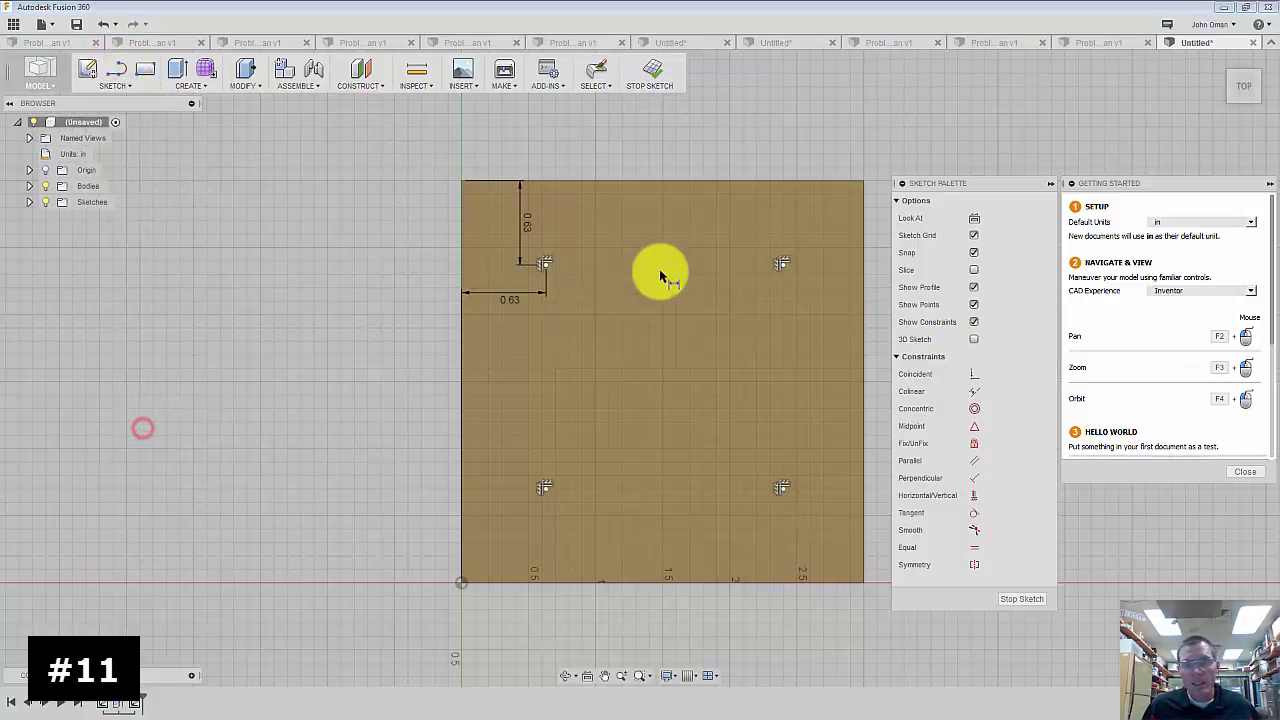
click(783, 266)
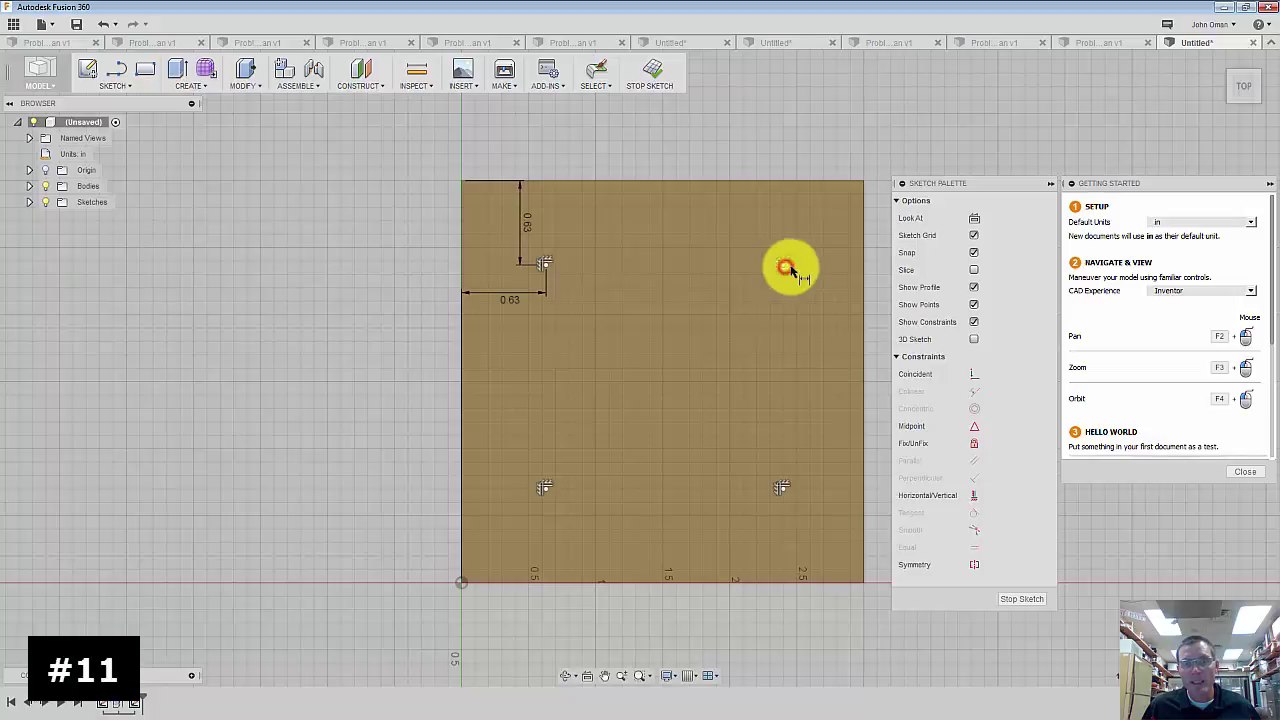
click(863, 270)
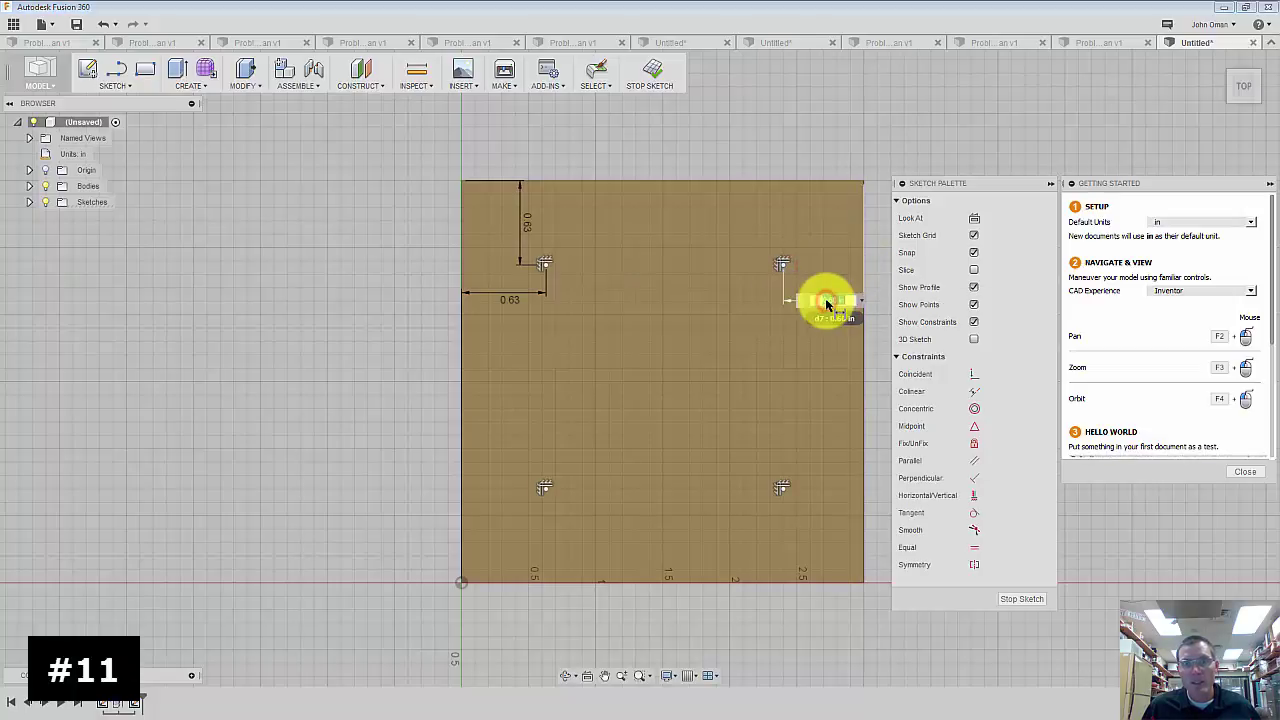
text(0.63)
key(Return)
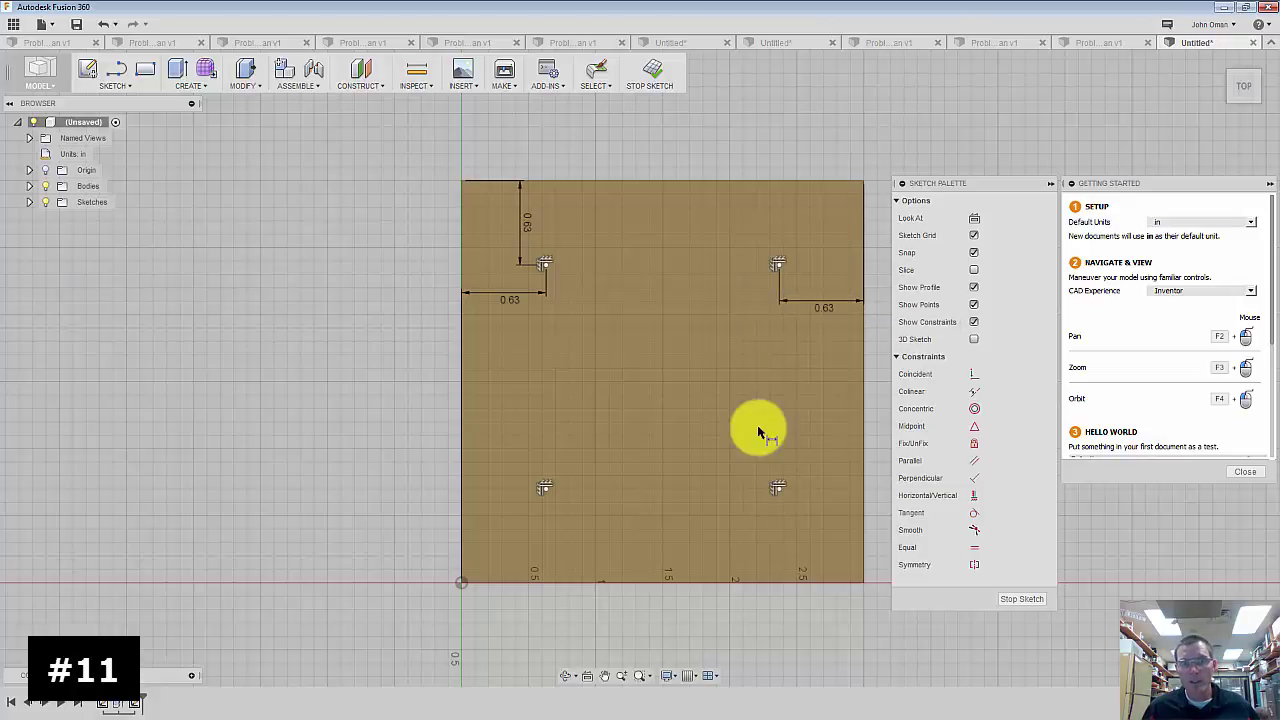
- Dimension the lower-left sketch point 0.63 in from the block's lower edge
click(576, 584)
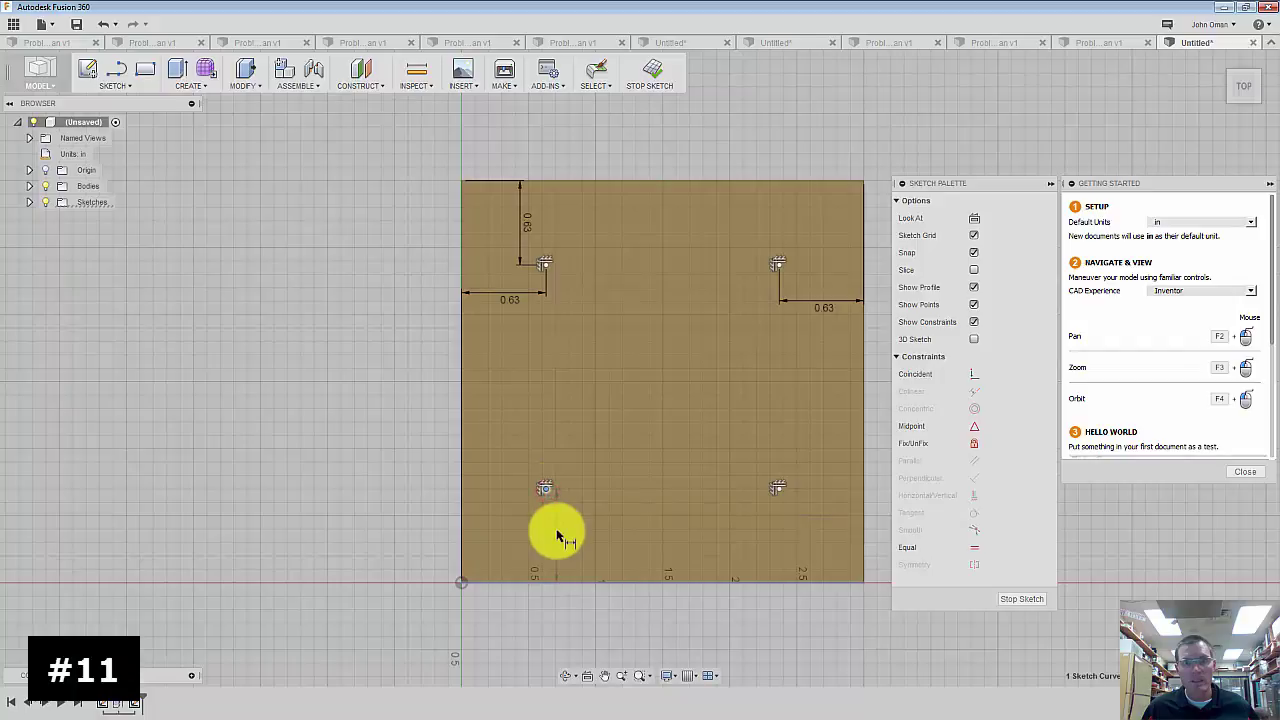
click(552, 530)
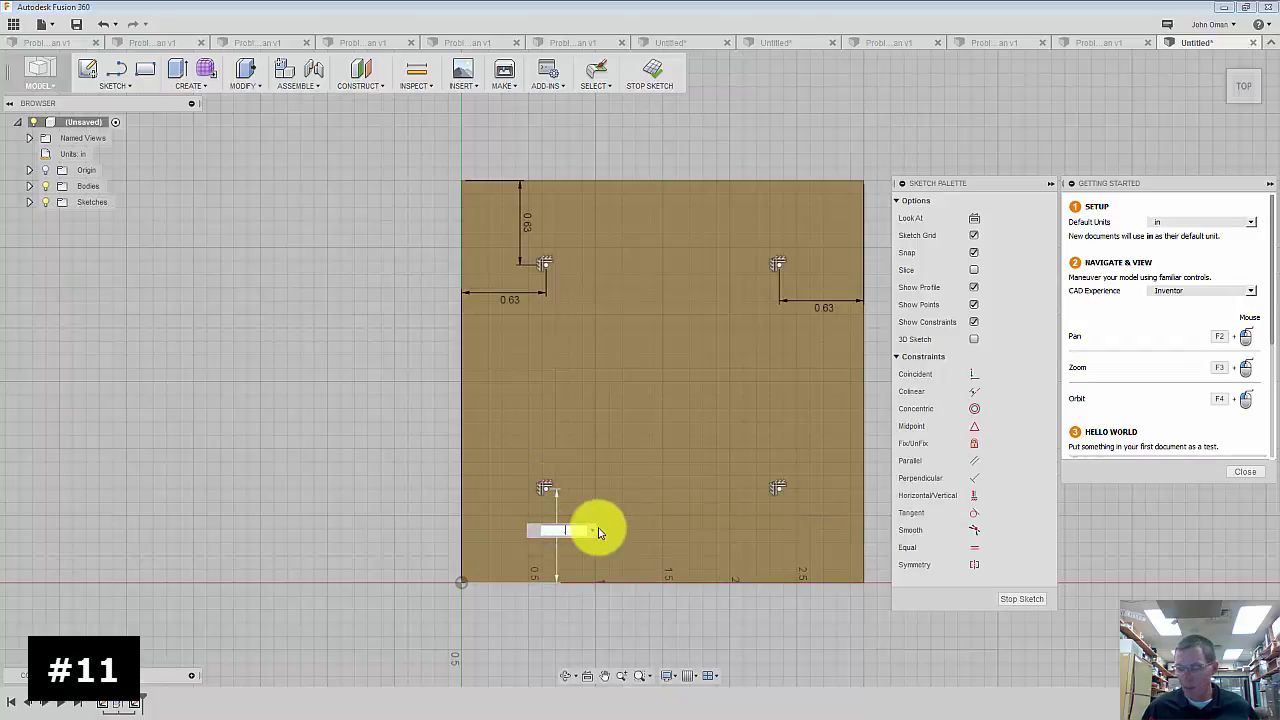
key(Return)
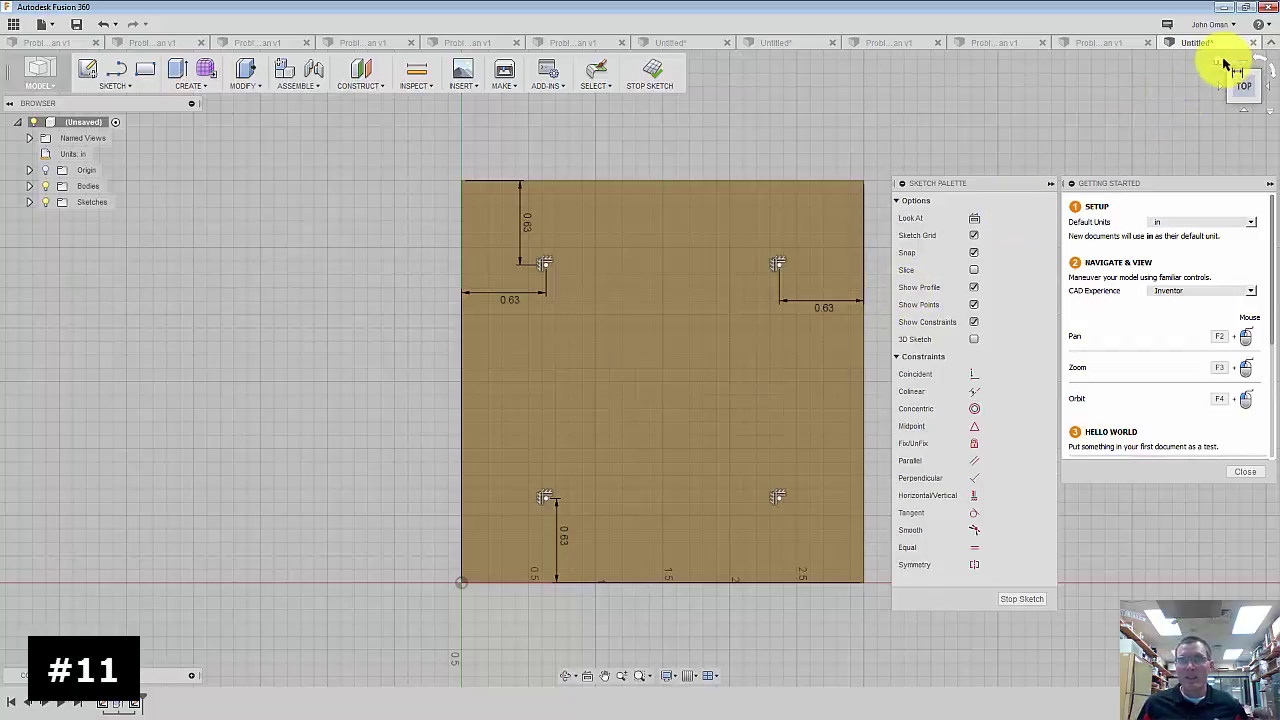
- Start a Hole feature positioned at the four corner sketch points on the block's upper face
click(1216, 60)
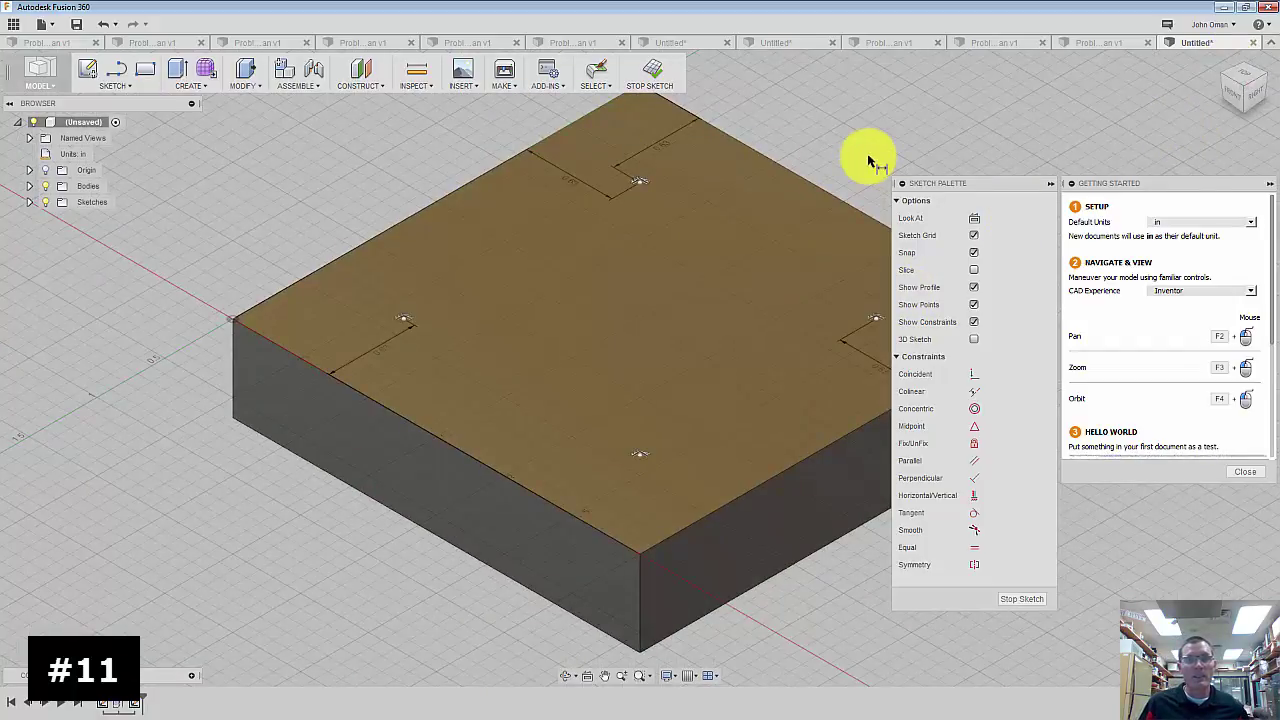
scroll(948, 150, up, 2)
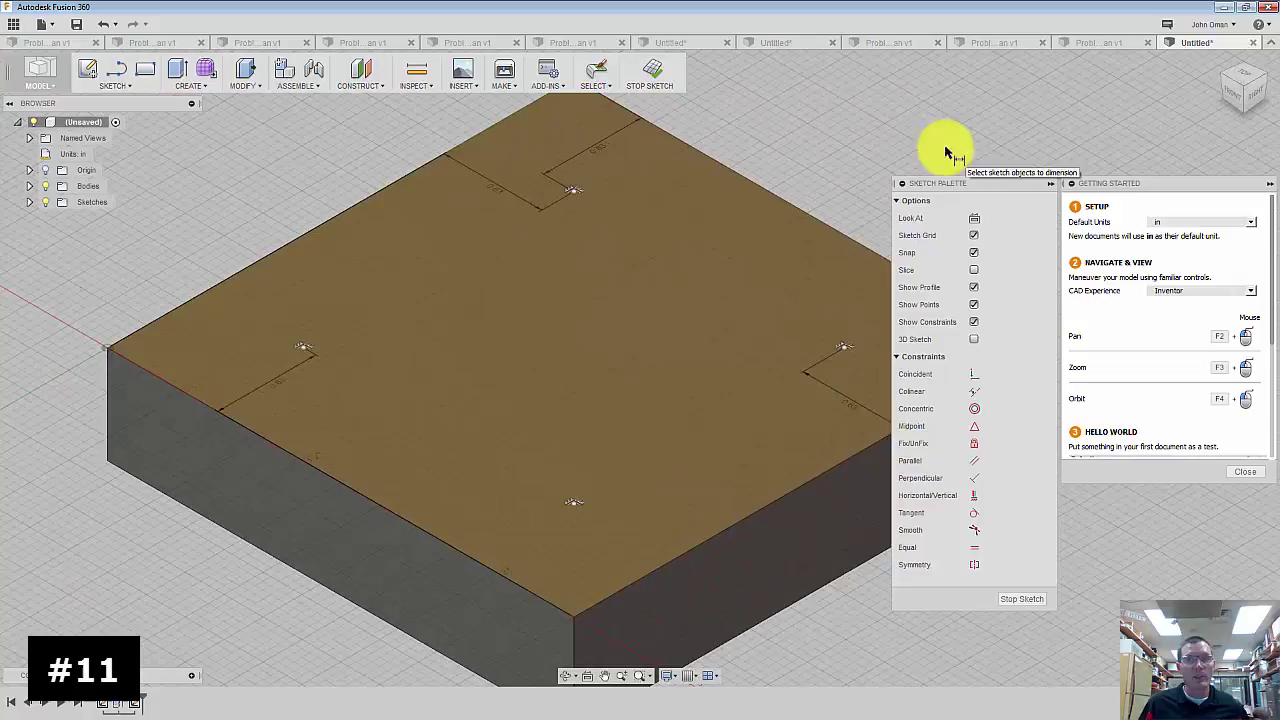
click(1050, 183)
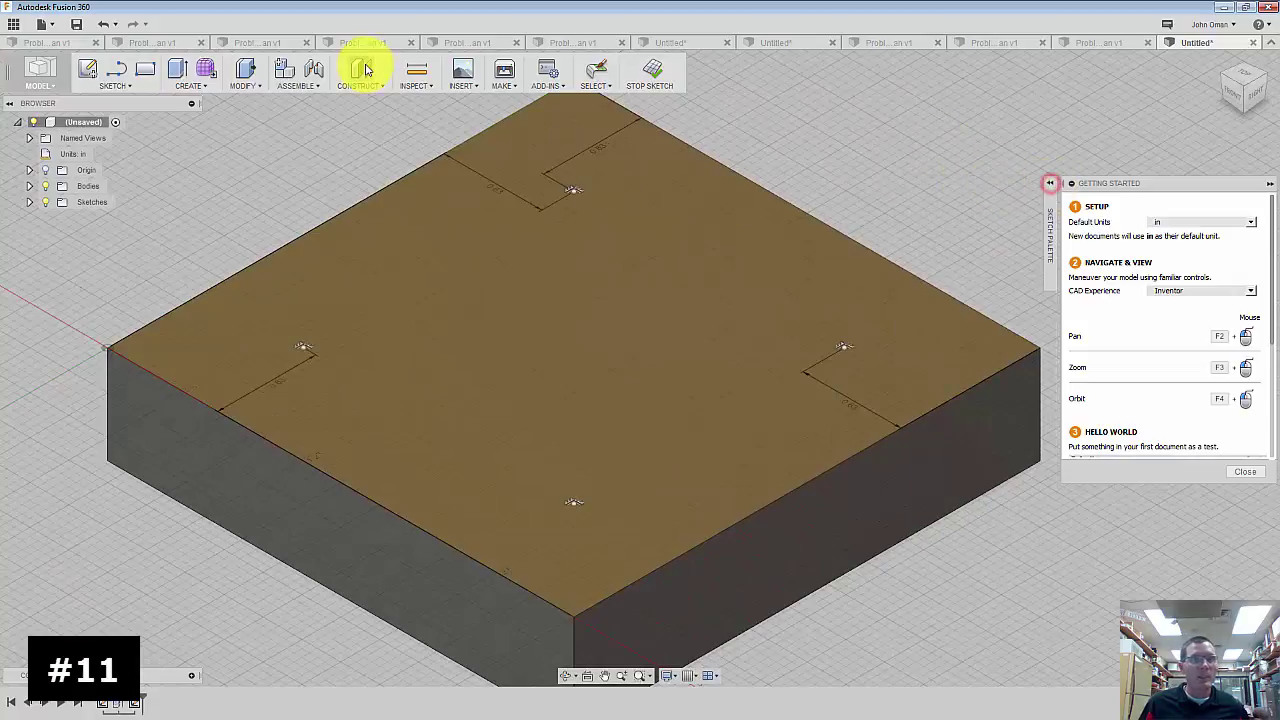
click(201, 92)
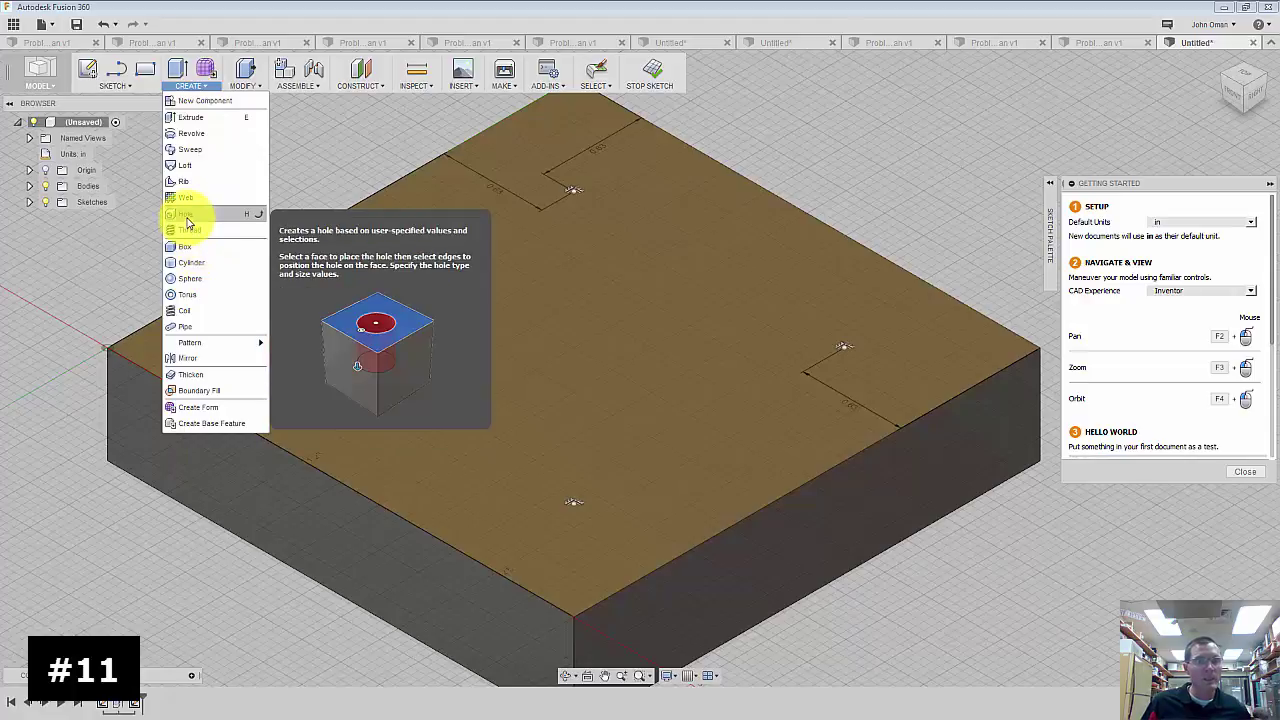
click(186, 215)
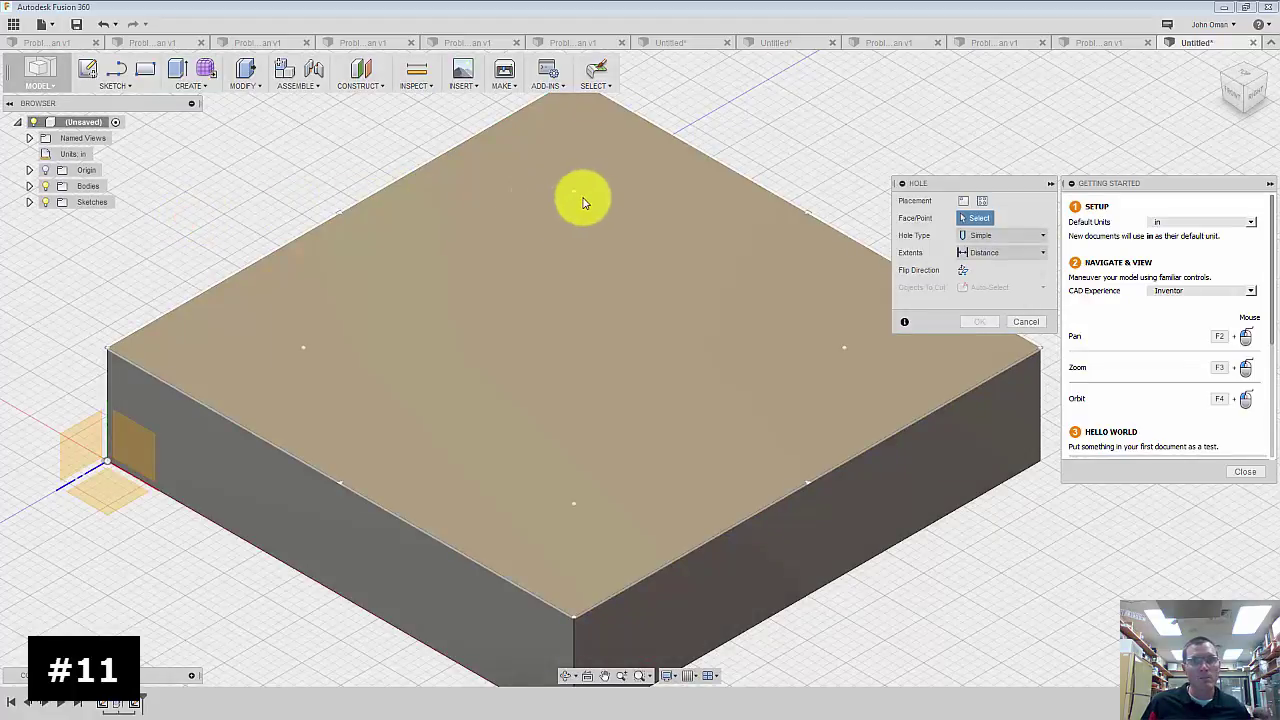
click(573, 193)
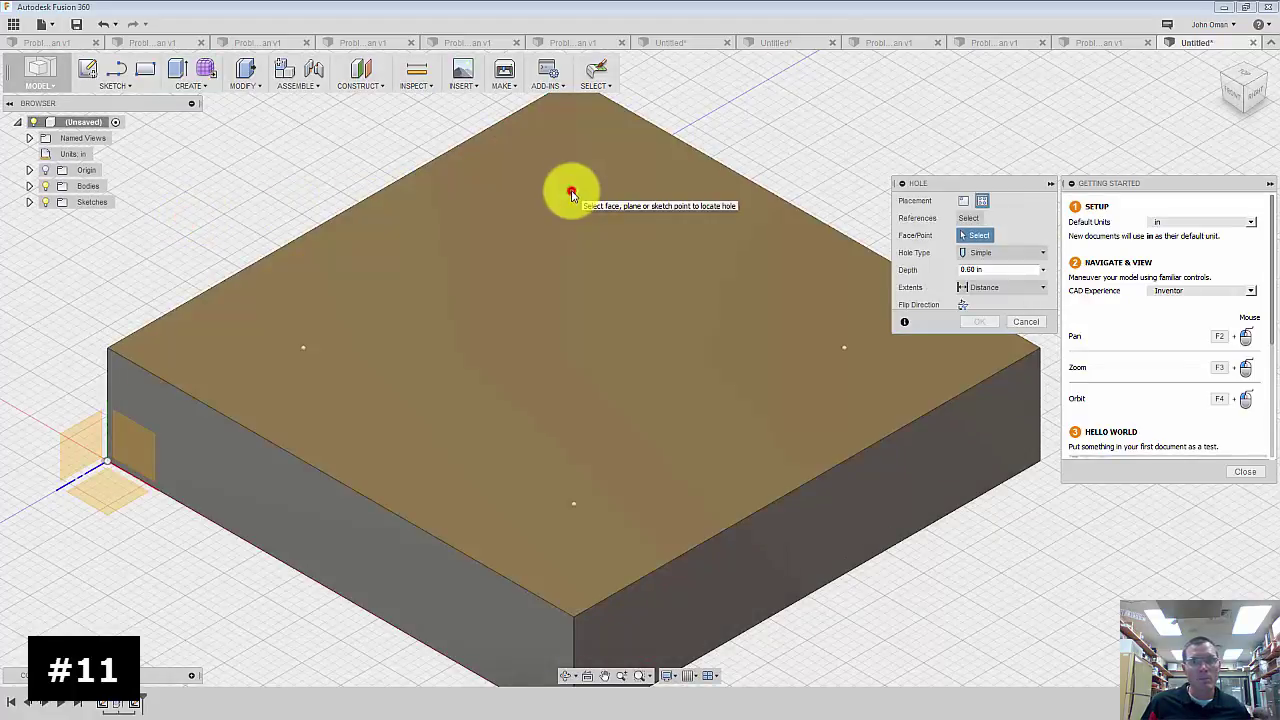
click(846, 352)
click(574, 505)
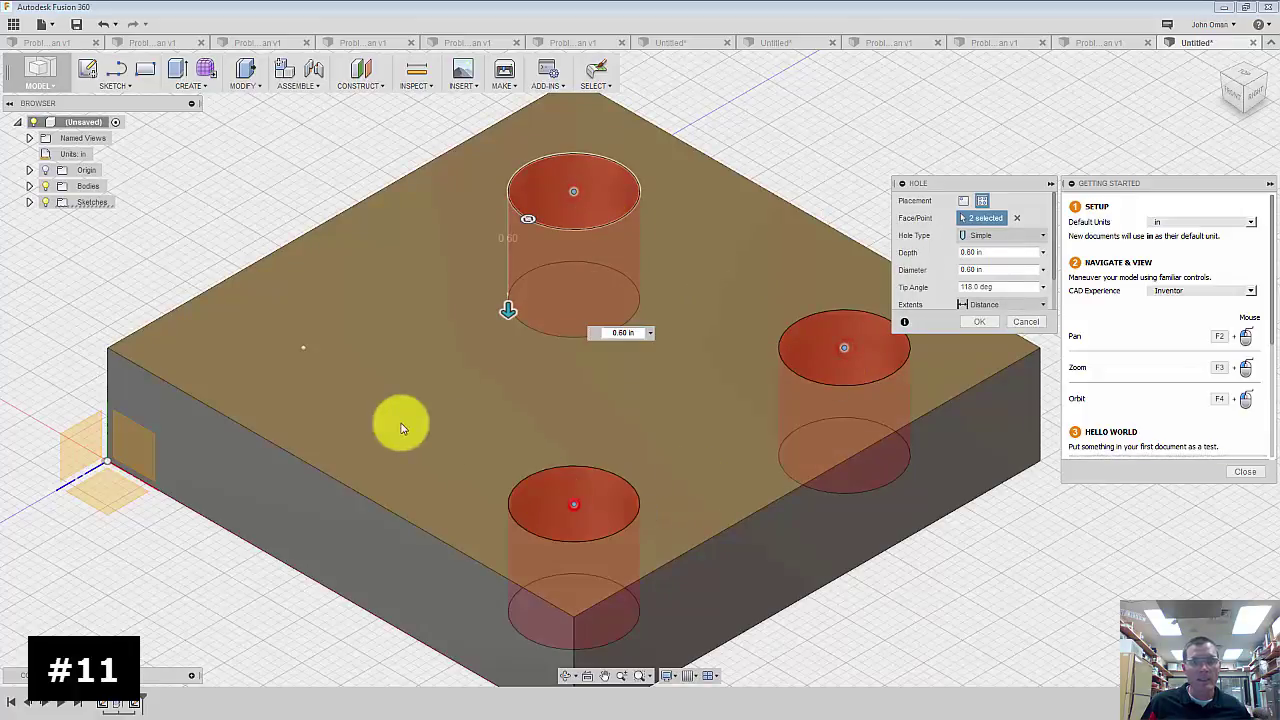
click(305, 350)
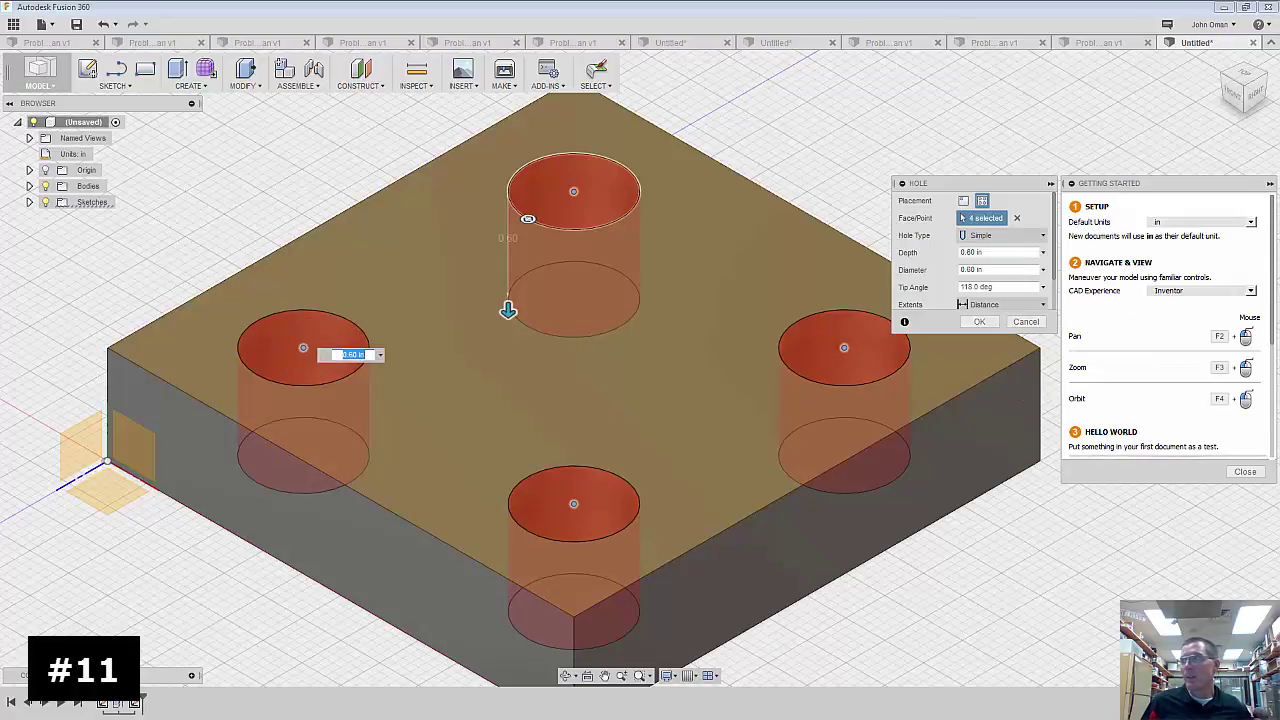
- Switch to the PDF in the browser, check the hole callouts of the Problem #11 drawing, and return to Fusion 360
key(alt+Tab)
mouse_move(1134, 148)
mouse_down()
mouse_move(774, 143)
mouse_move(634, 6)
mouse_move(670, 10)
mouse_up()
click(547, 309)
key(super+Up)
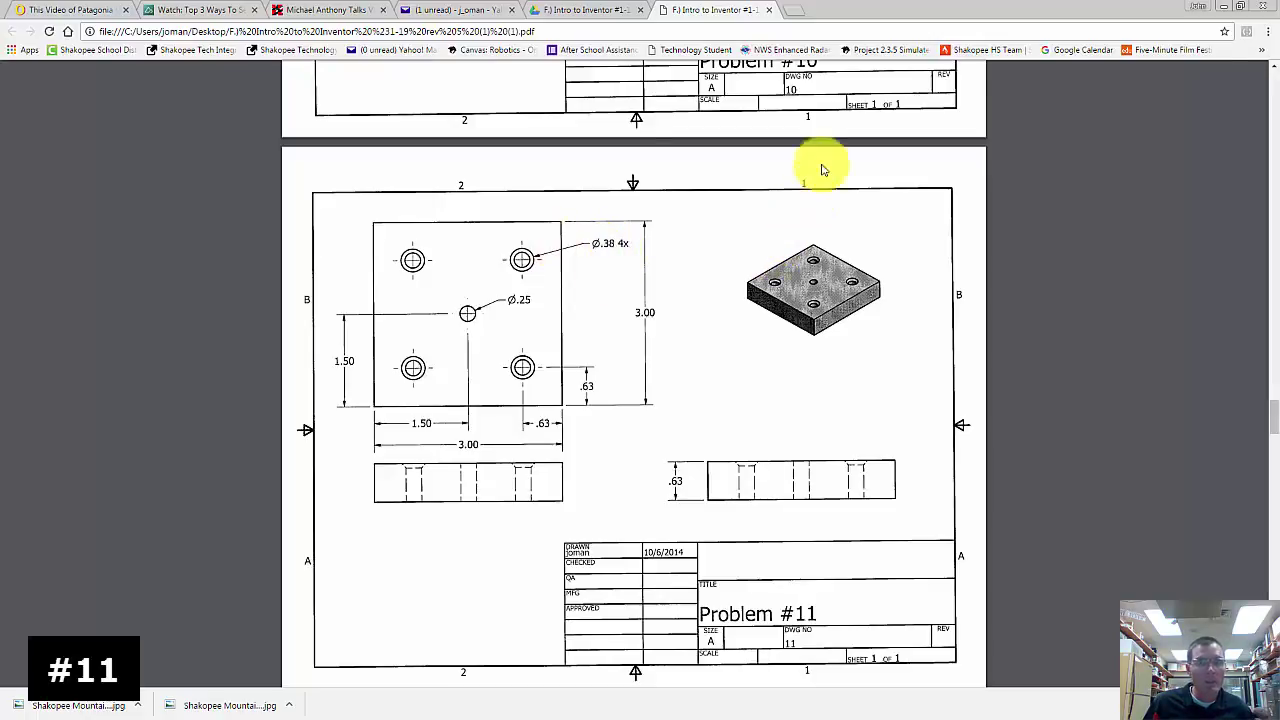
double_click(900, 12)
key(alt+Tab)
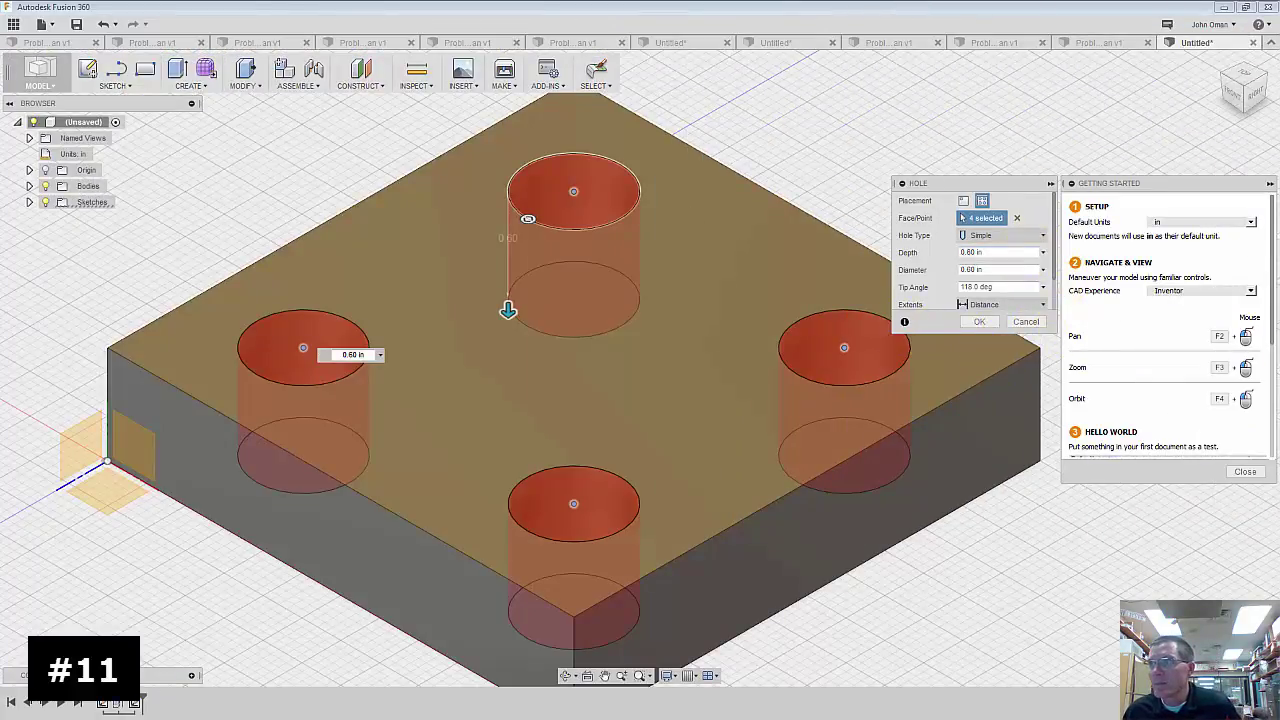
- Change the four holes' type to Countersink and set their depth to 1 in
click(966, 253)
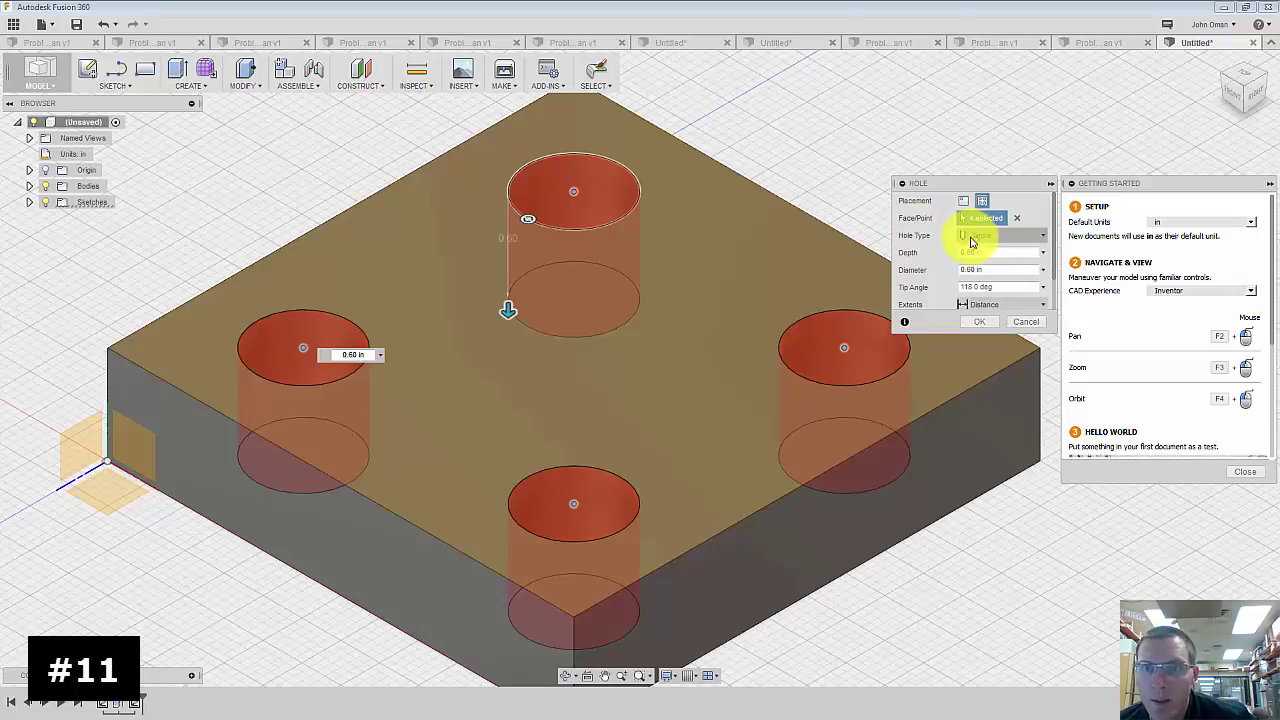
click(1038, 236)
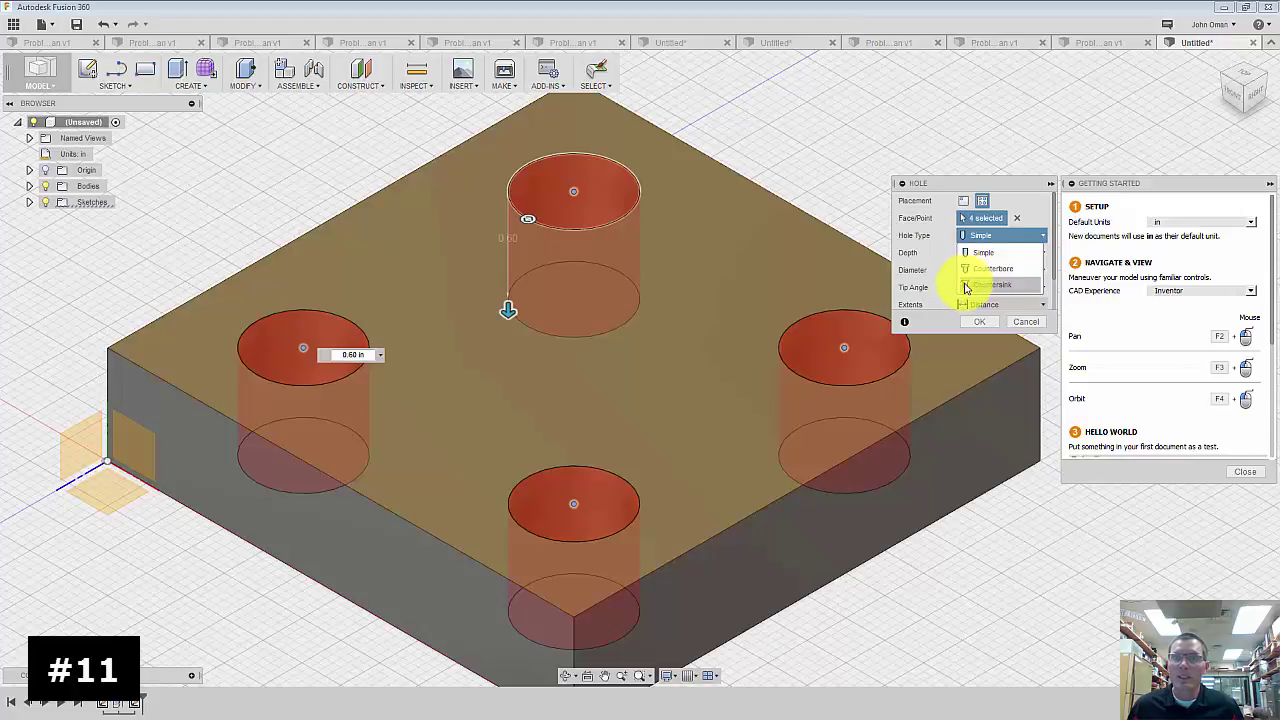
click(989, 287)
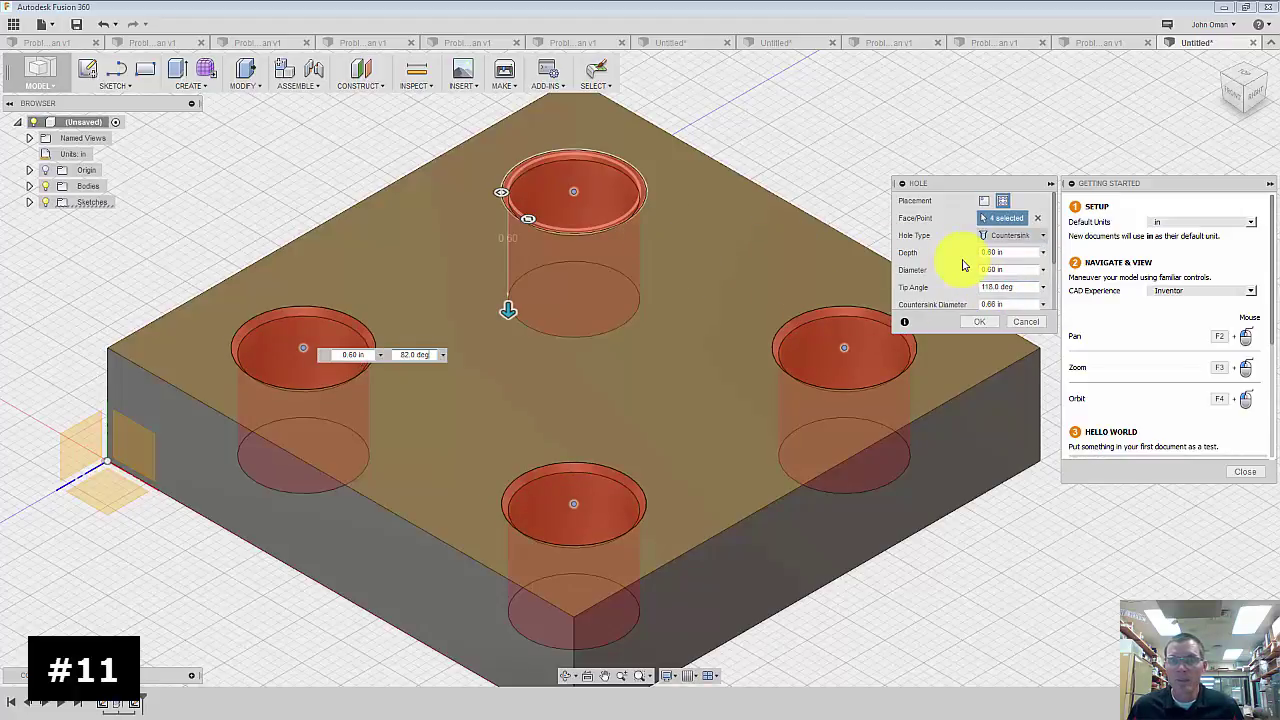
click(1042, 254)
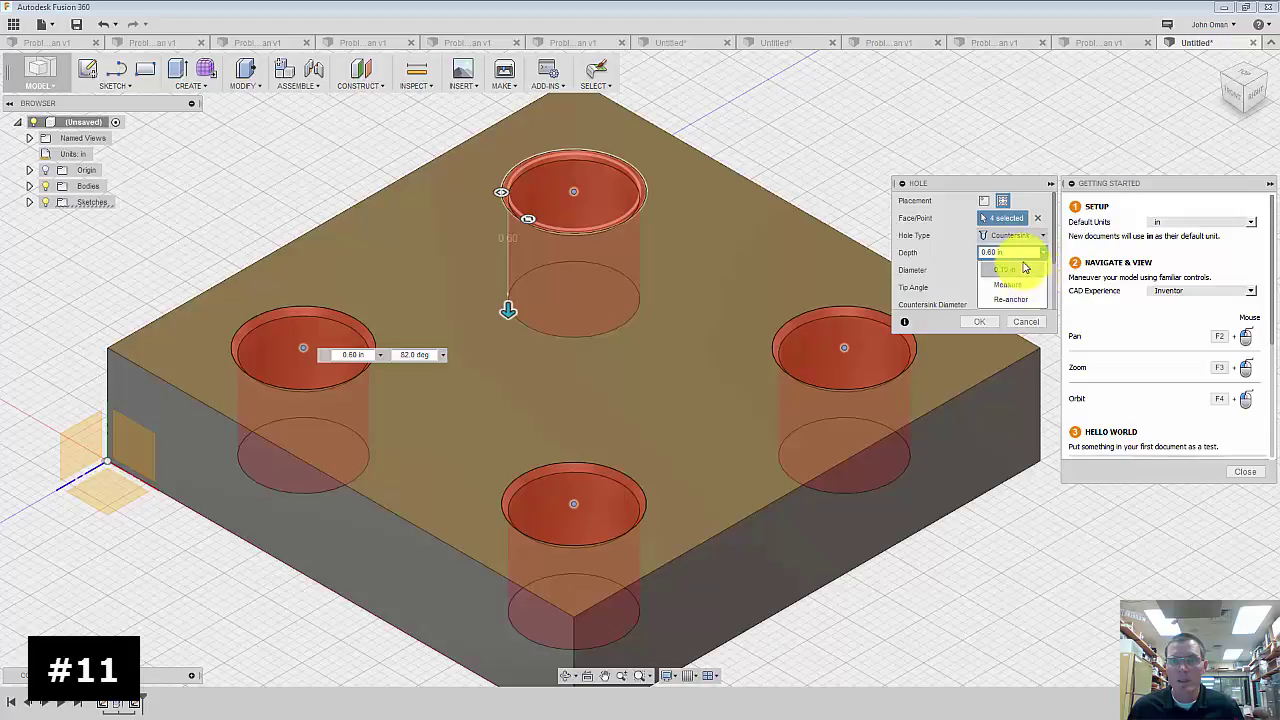
click(1010, 253)
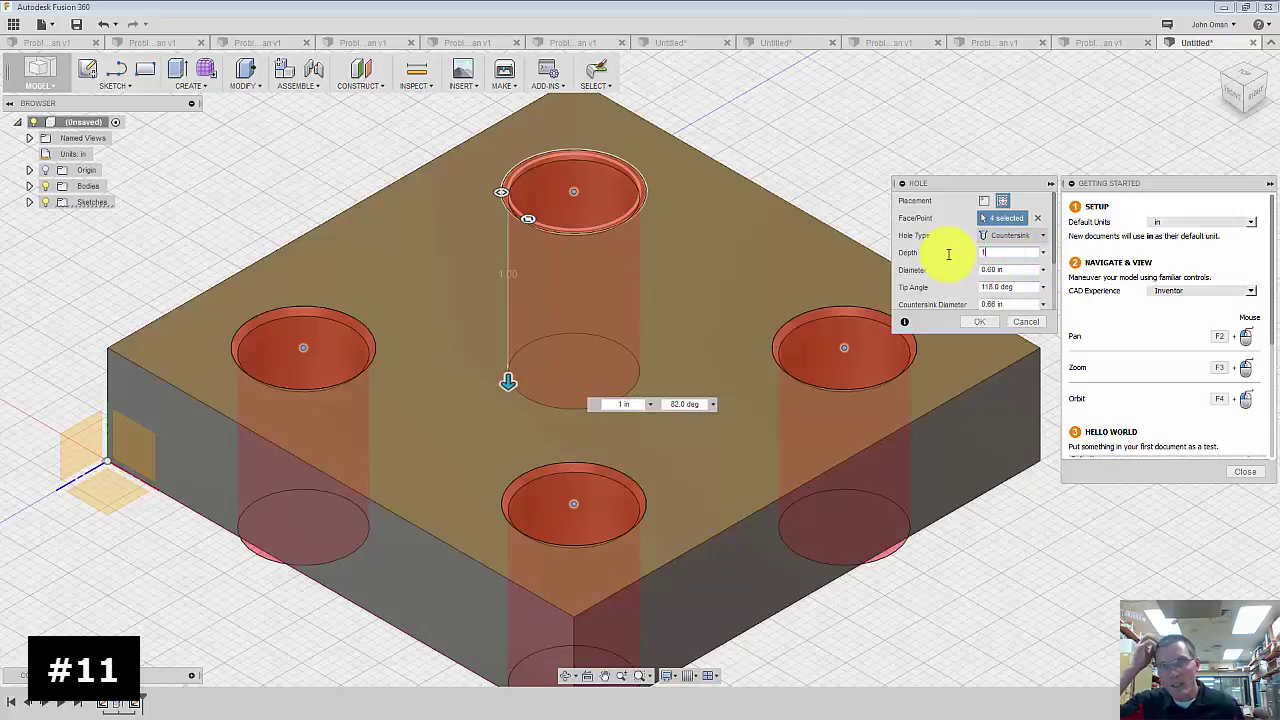
click(995, 254)
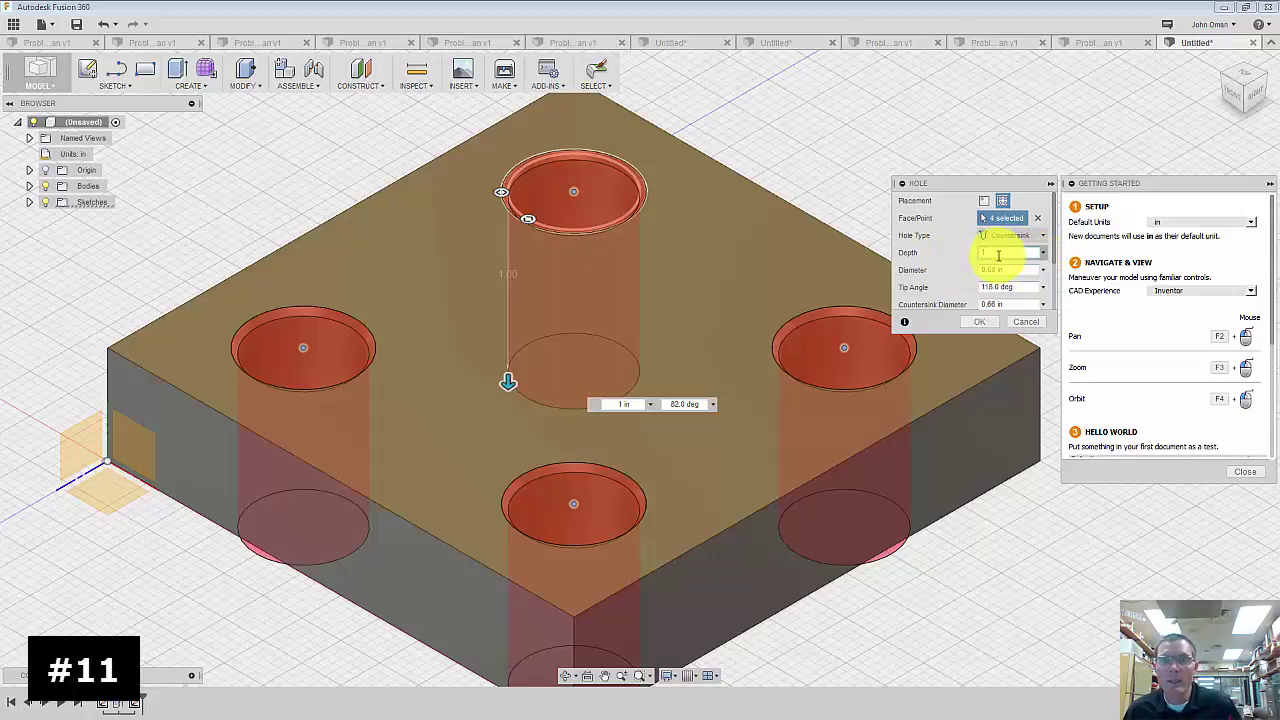
- Set the hole diameter to 0.38 in and the countersink diameter to 0.5 in, and create the four corner holes
click(1006, 269)
double_click(1010, 269)
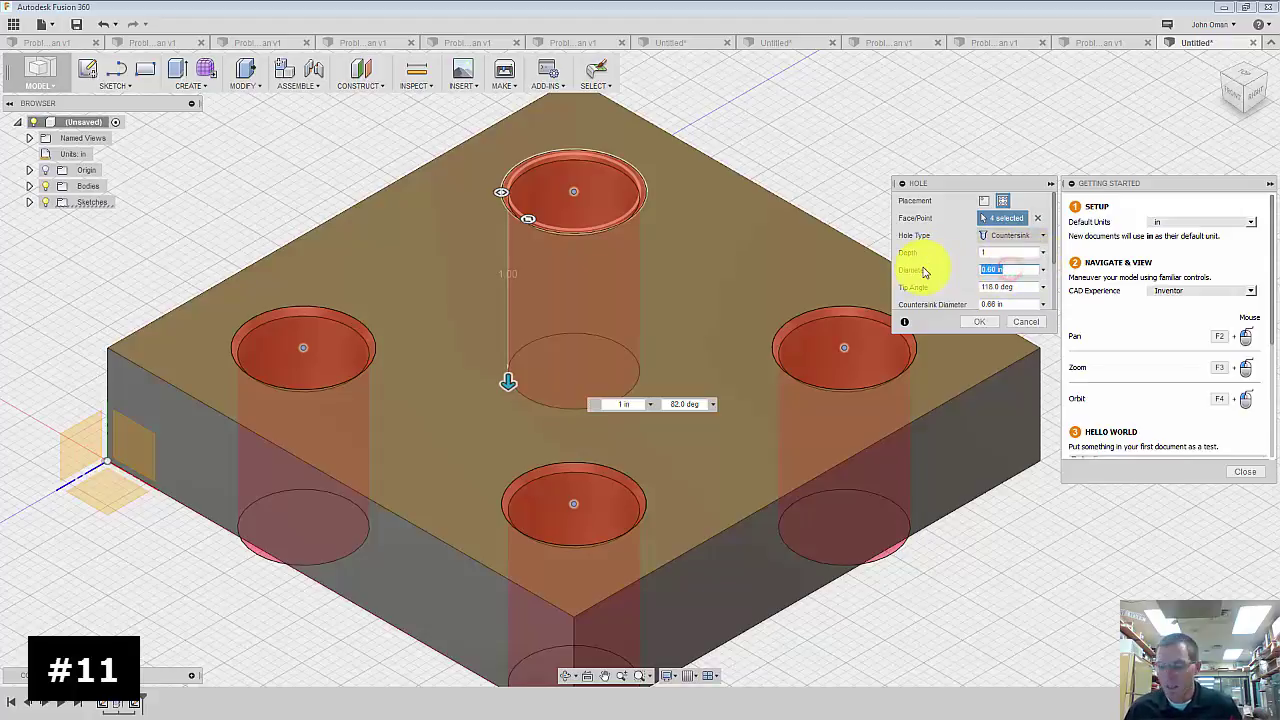
text(.38)
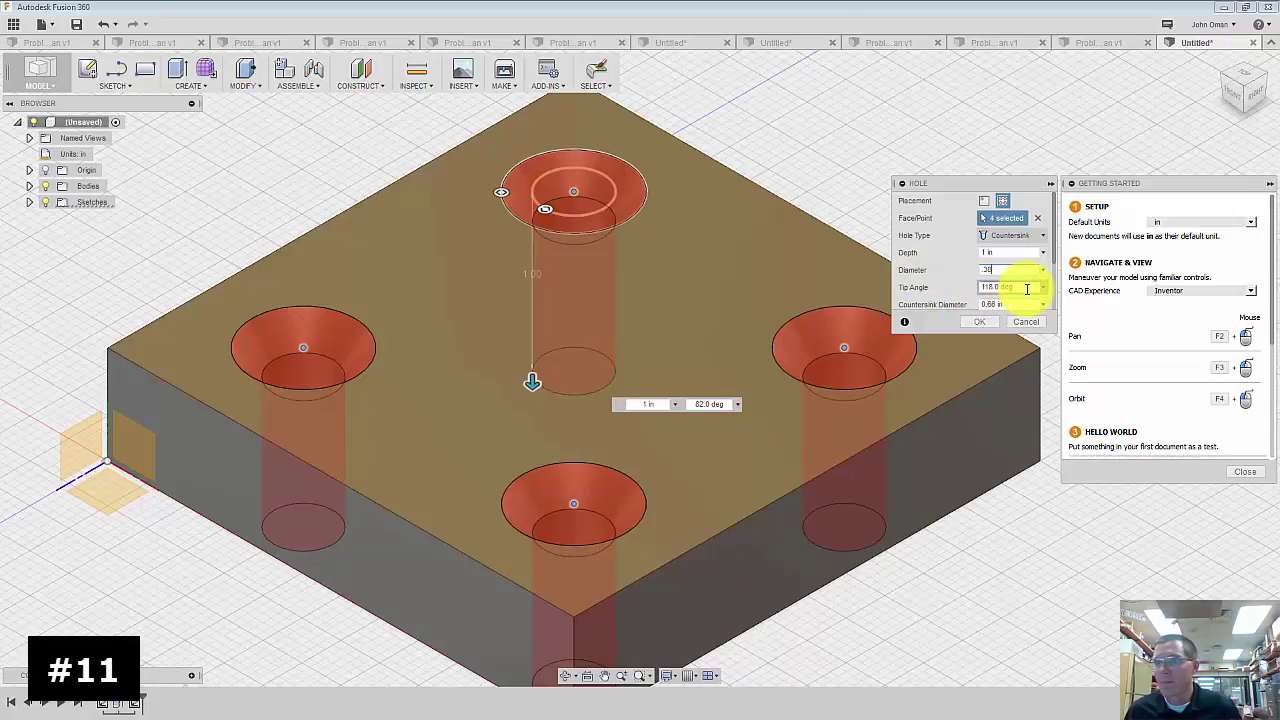
scroll(1037, 300, down, 2)
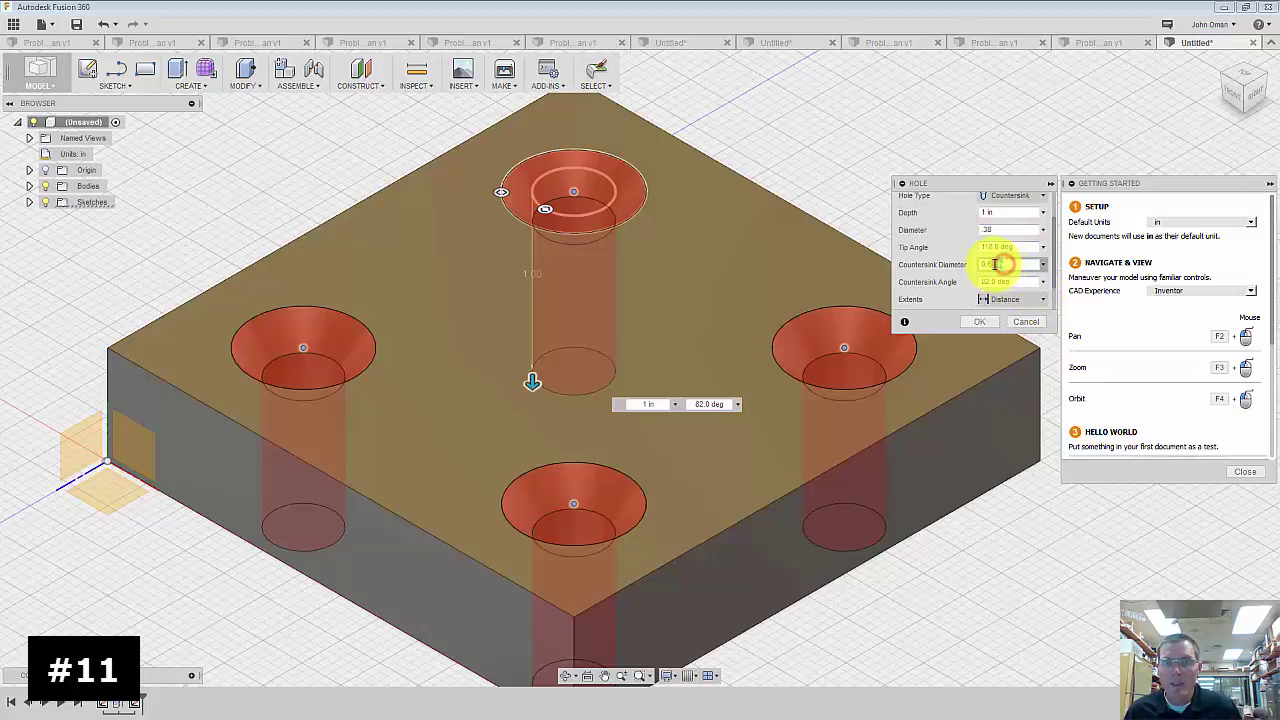
text(0.5)
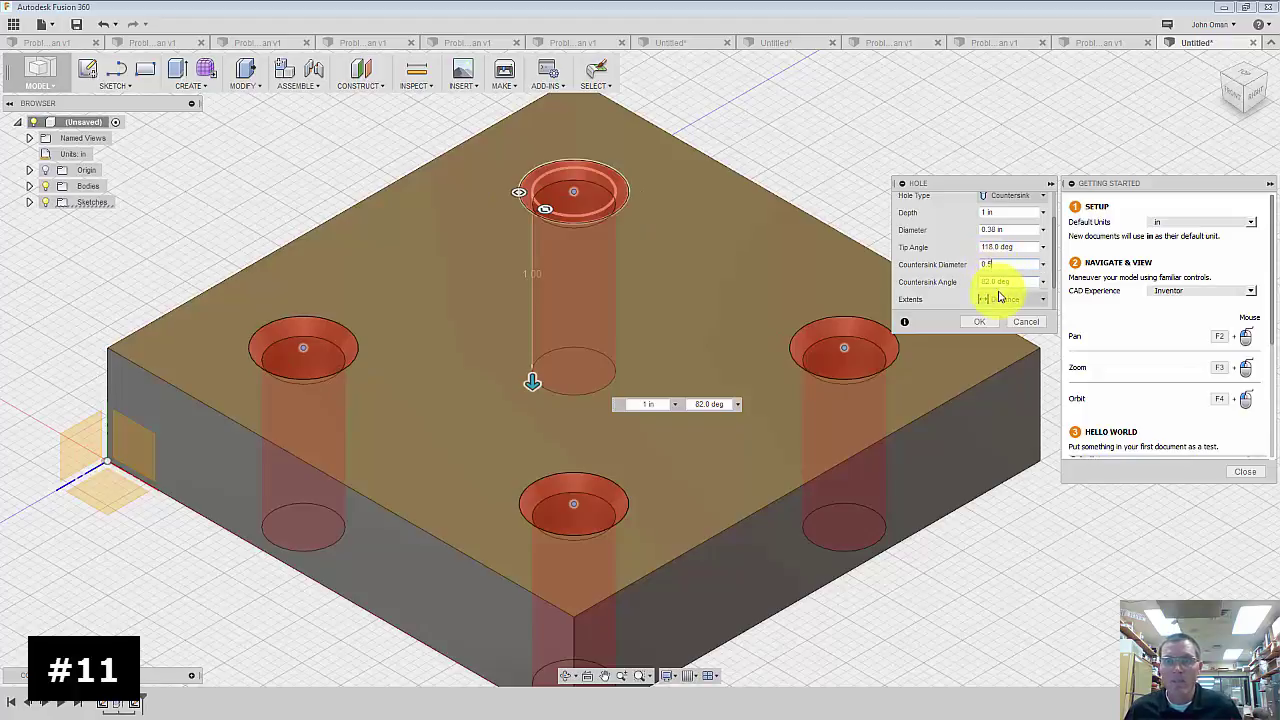
scroll(994, 294, down, 2)
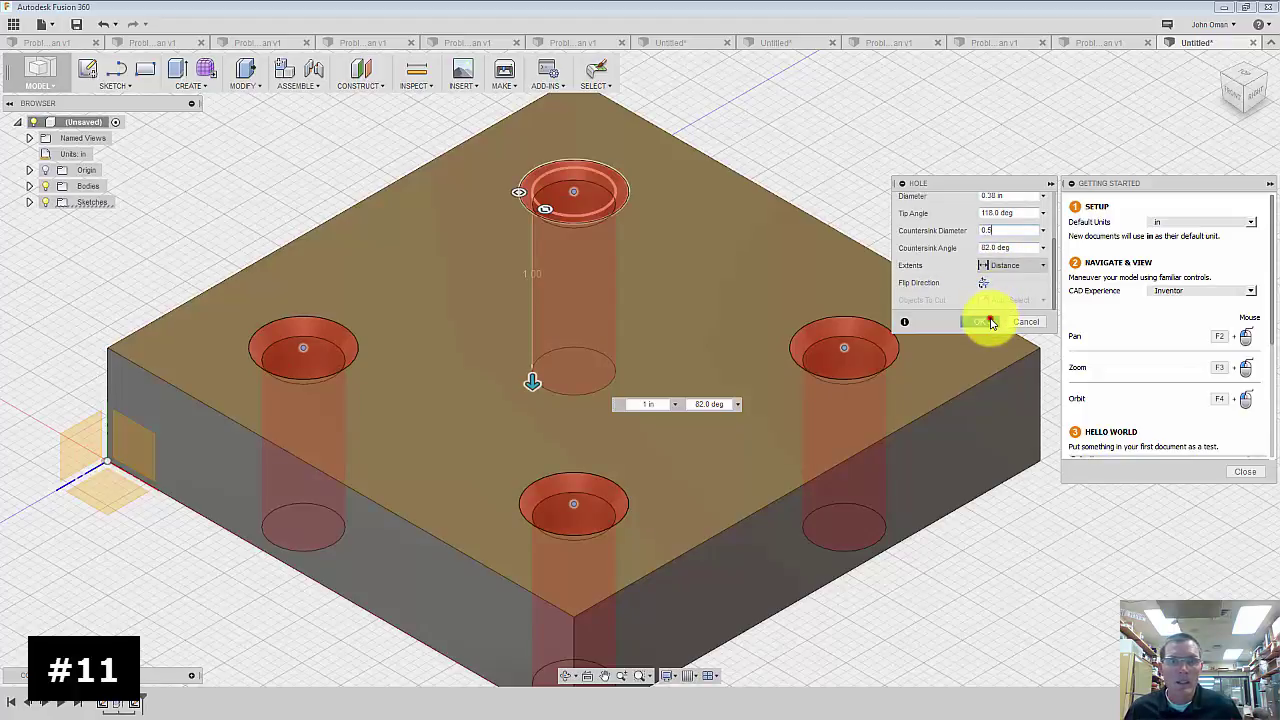
click(991, 322)
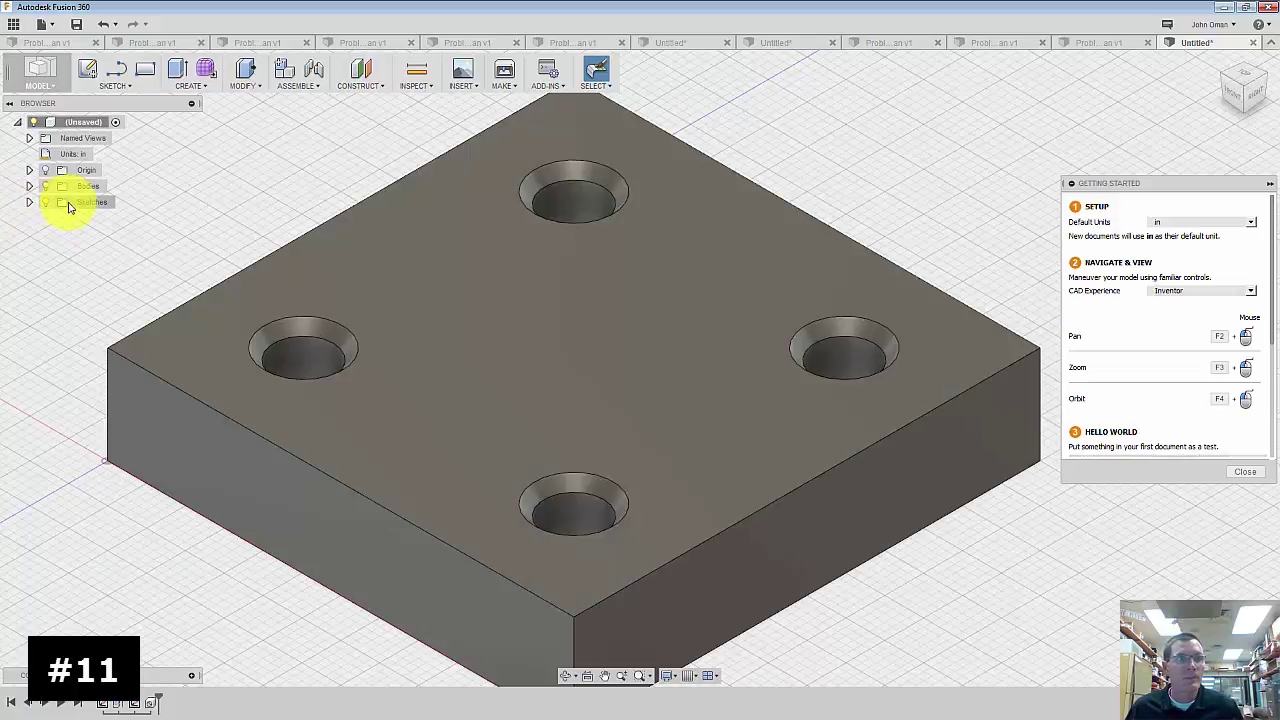
- Turn off the visibility of the whole Sketches folder
right_click(80, 206)
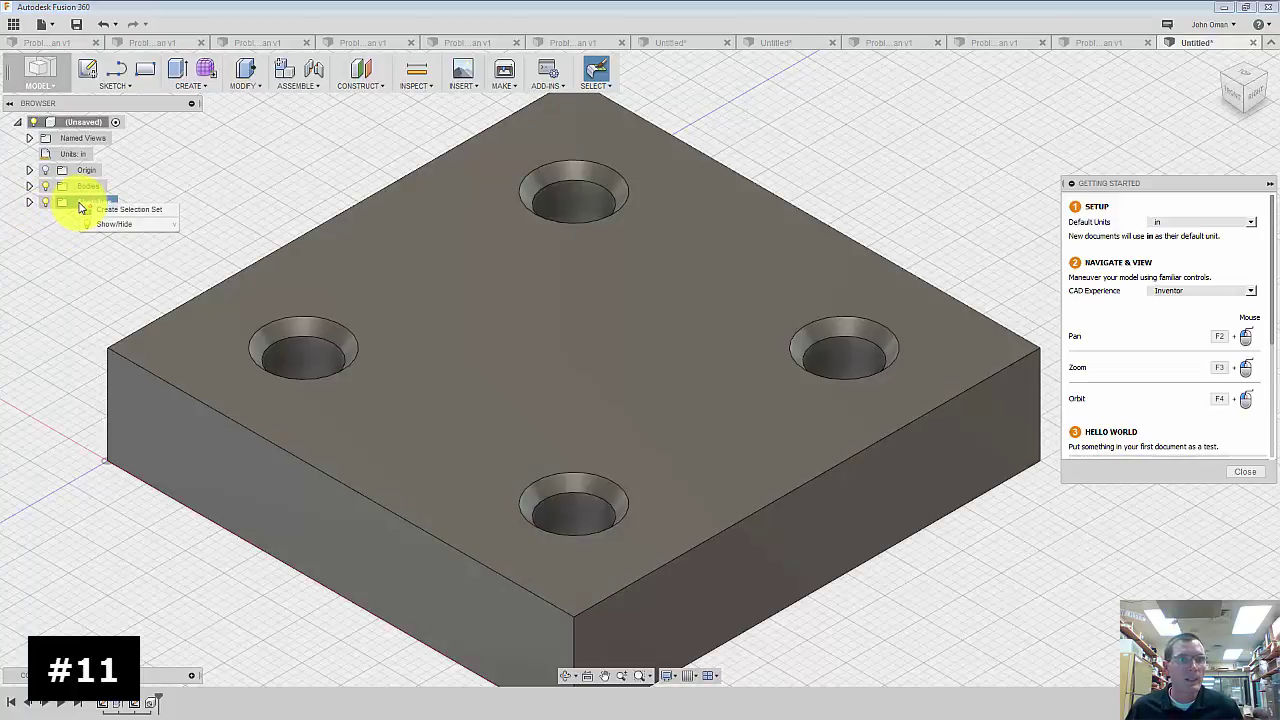
click(74, 202)
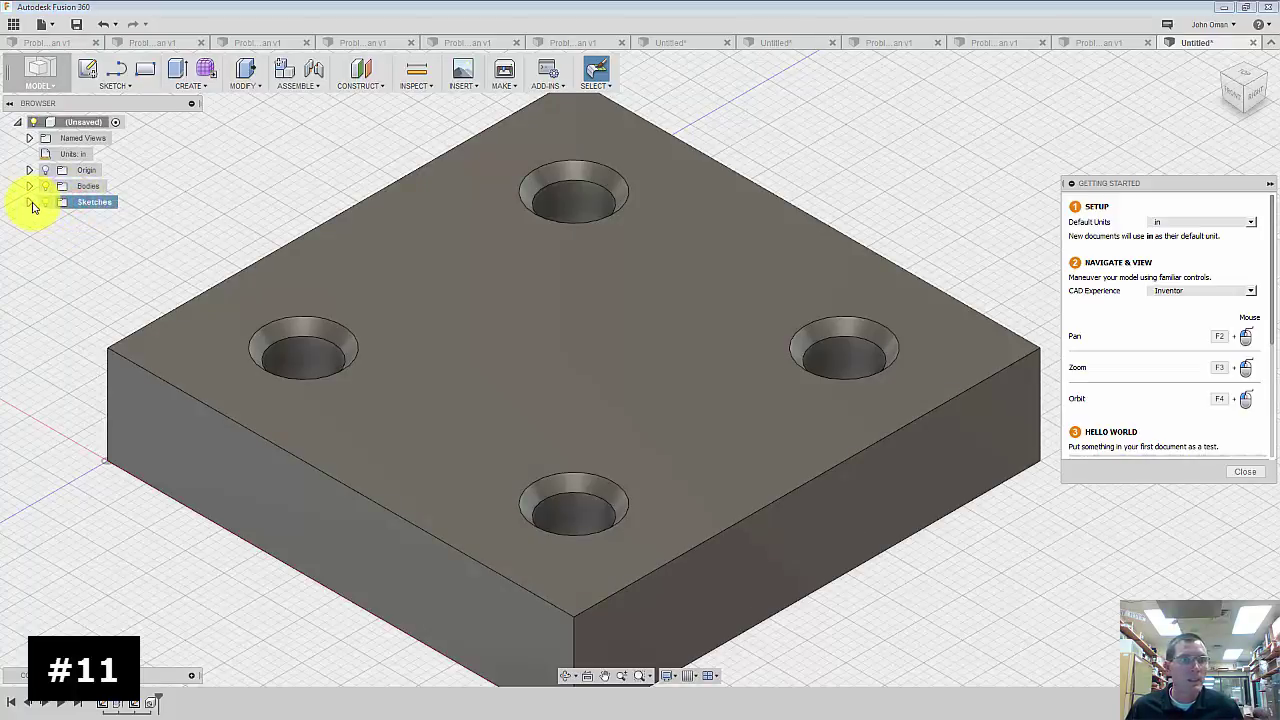
click(44, 203)
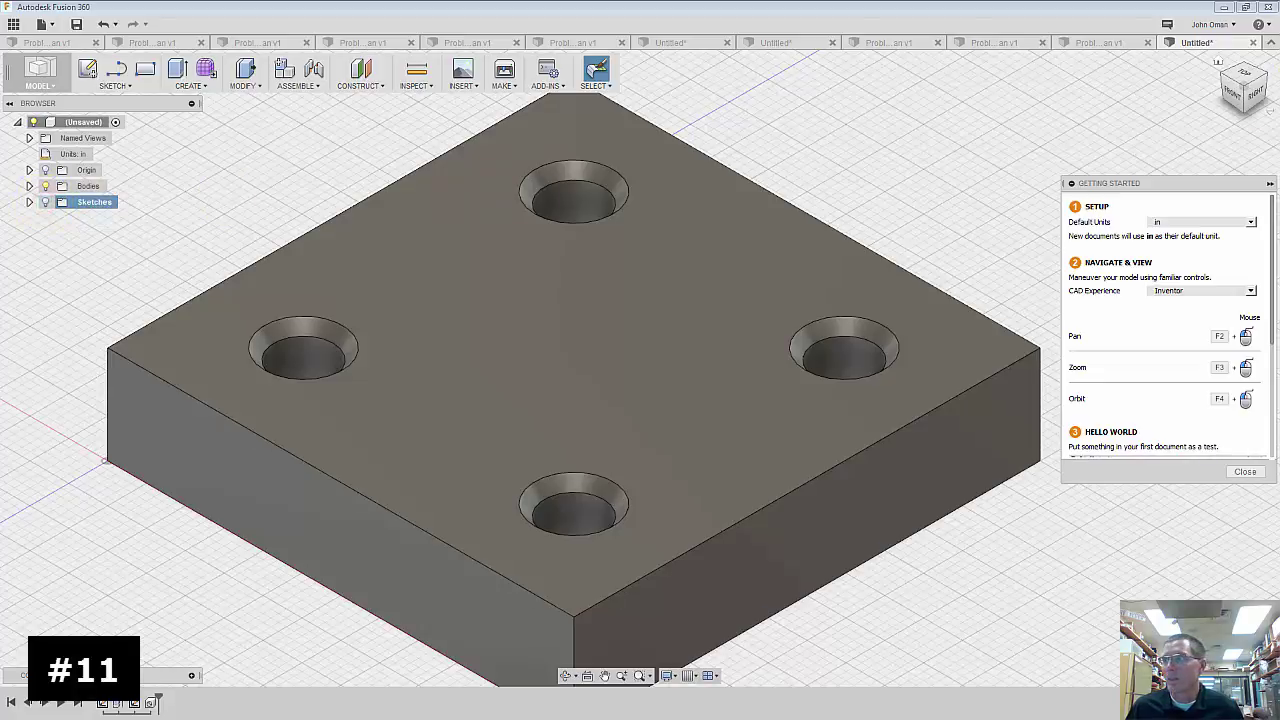
- Reopen Sketch2 with the corner-hole points for editing and place a sketch point near the center of the face
click(29, 203)
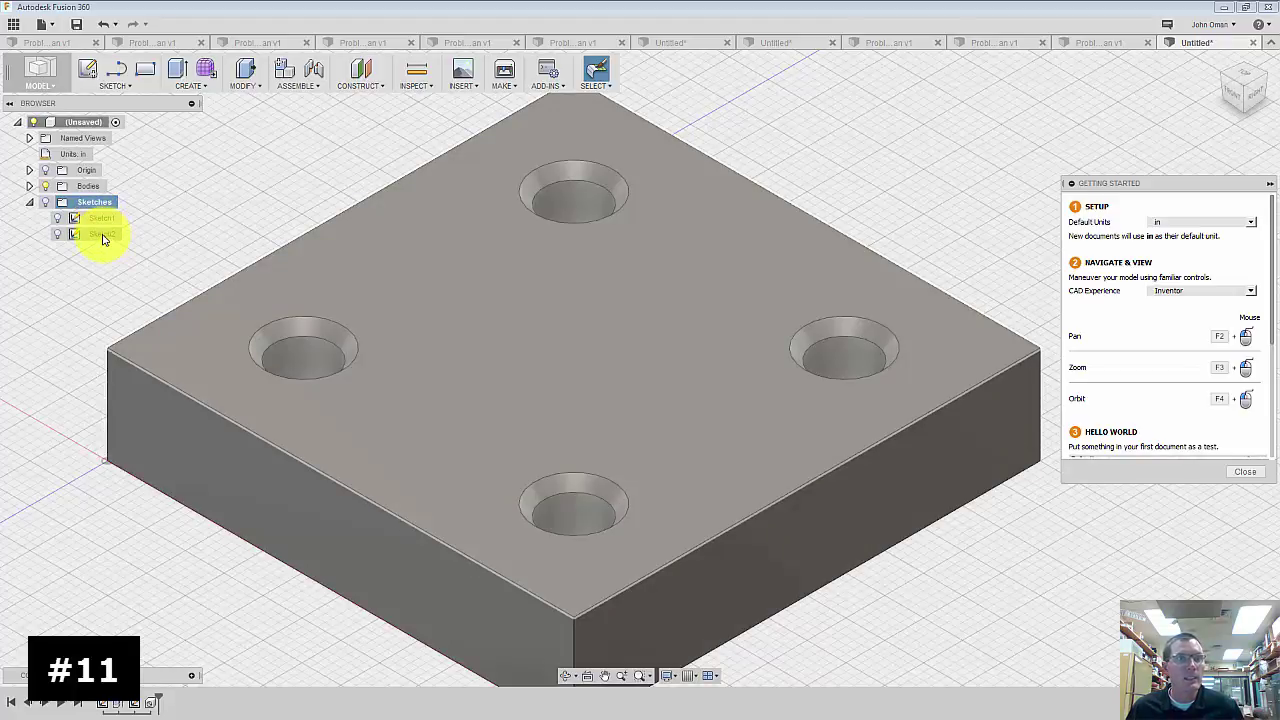
right_click(106, 238)
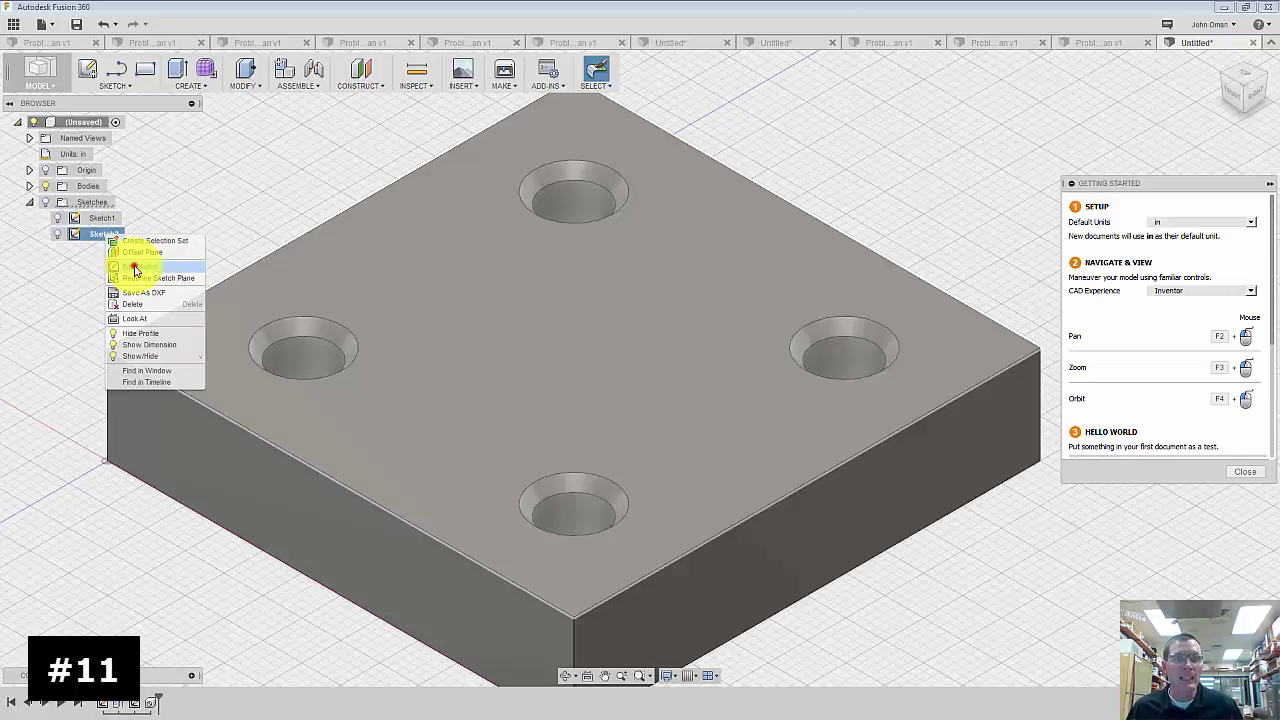
click(136, 270)
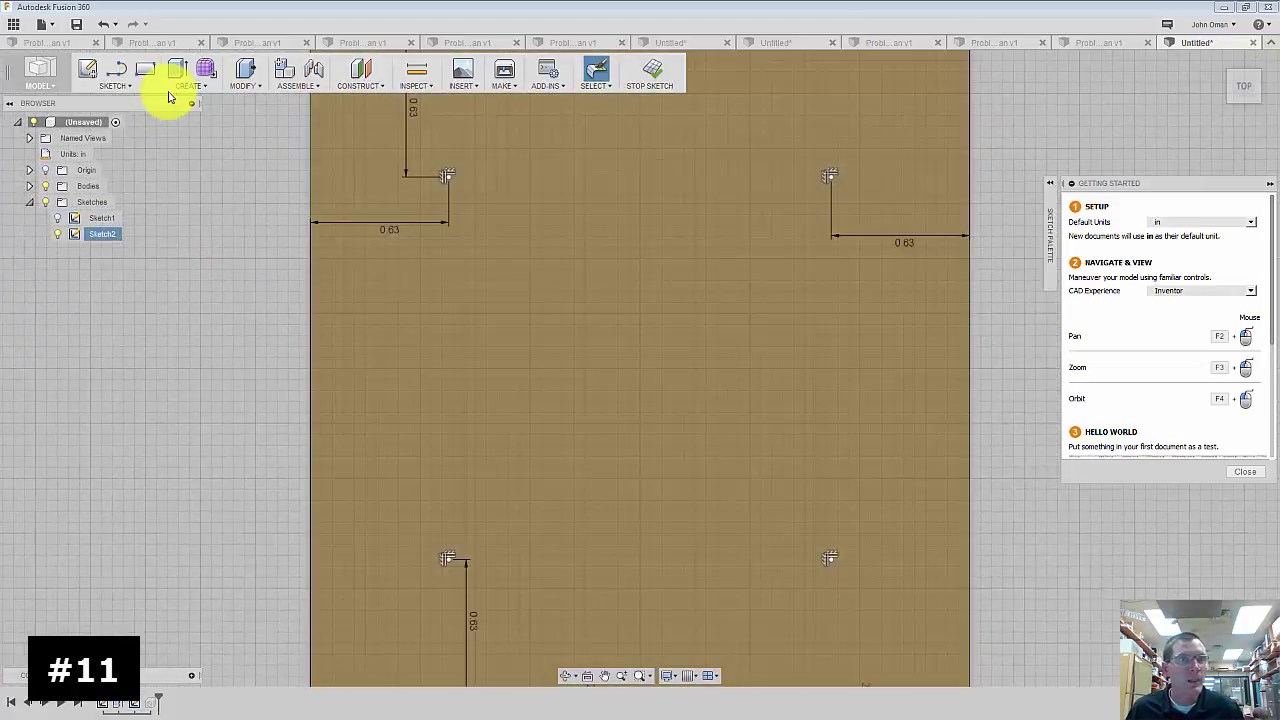
click(126, 84)
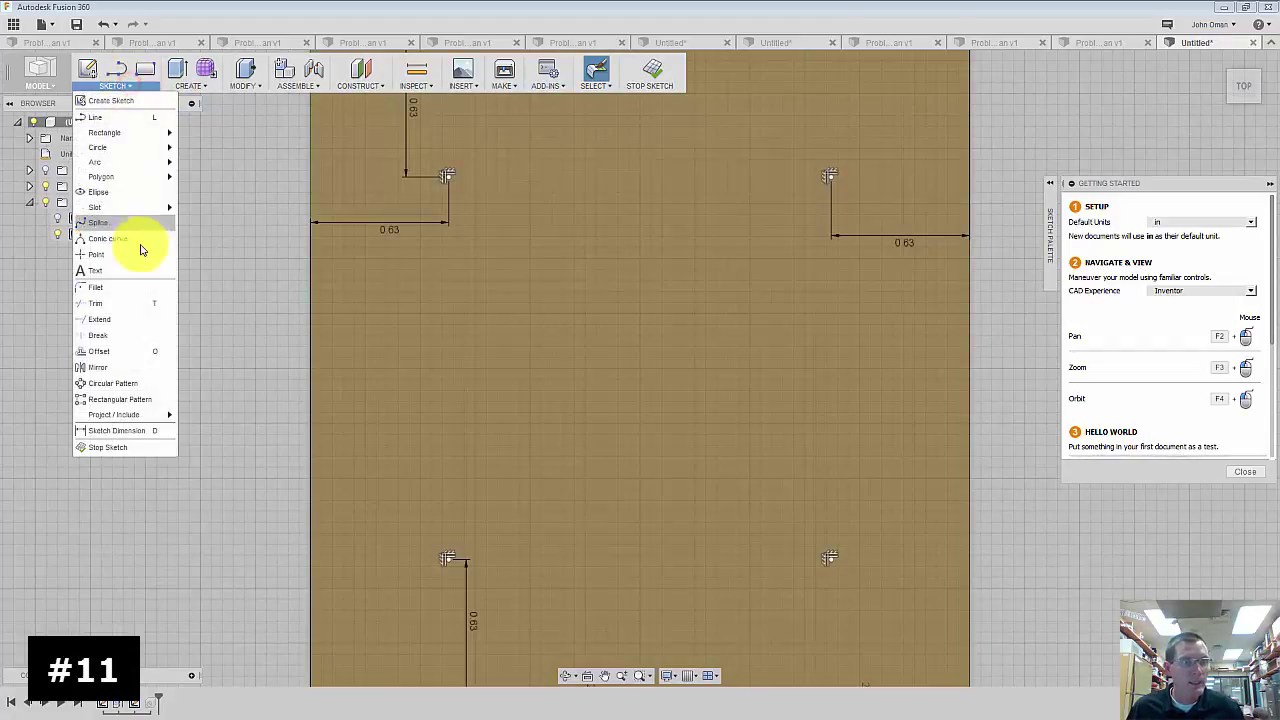
click(98, 254)
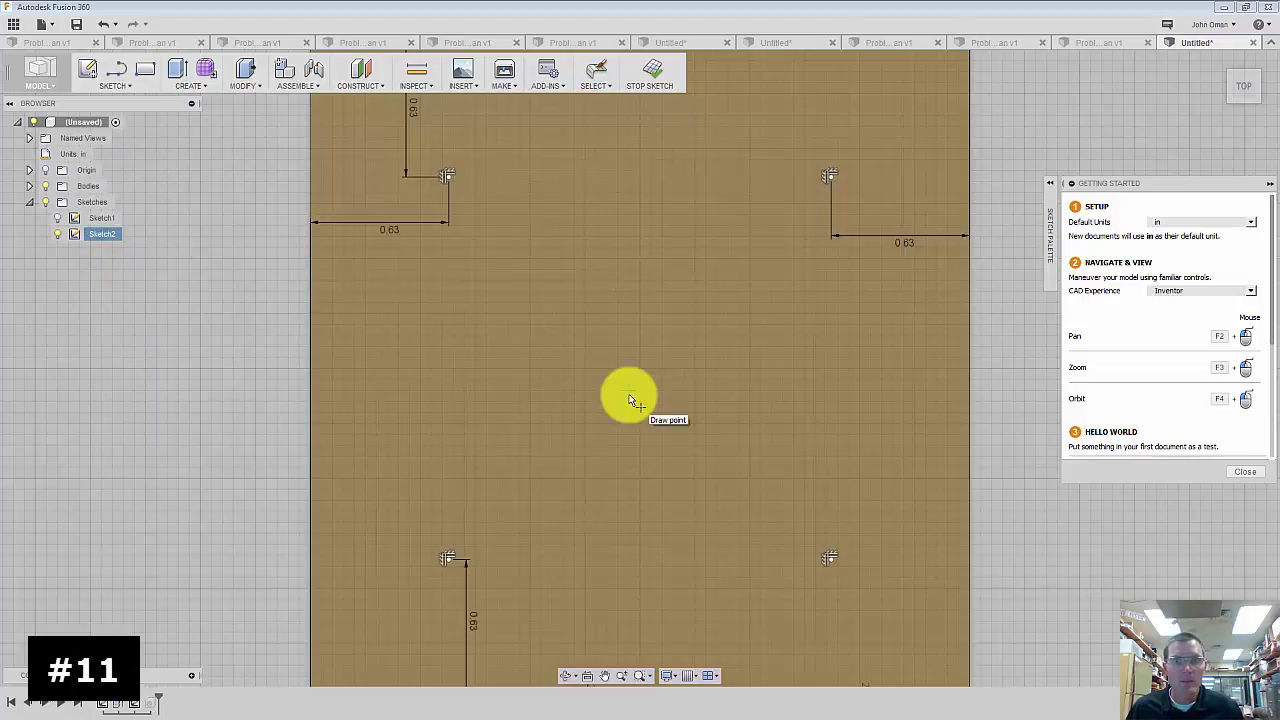
click(629, 392)
scroll(414, 262, down, 2)
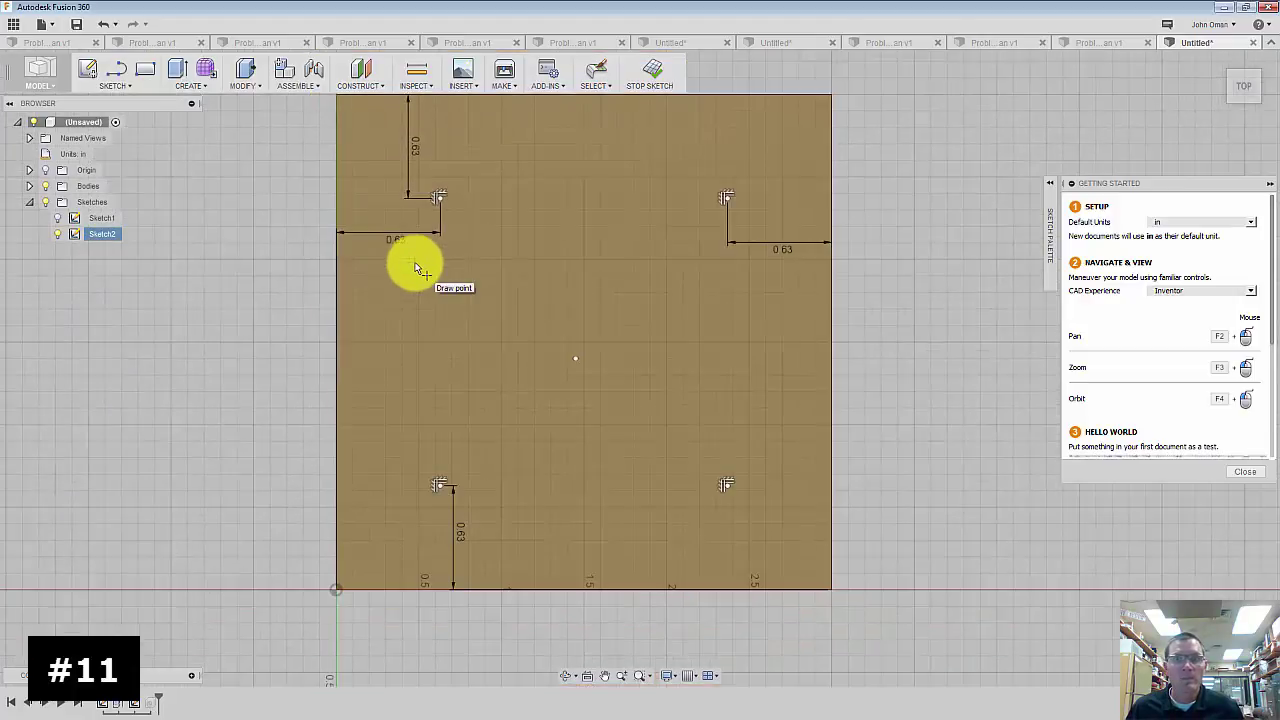
- Dimension the center sketch point 1.50 in from the plate's right edge and 1.50 in from its top edge
click(119, 84)
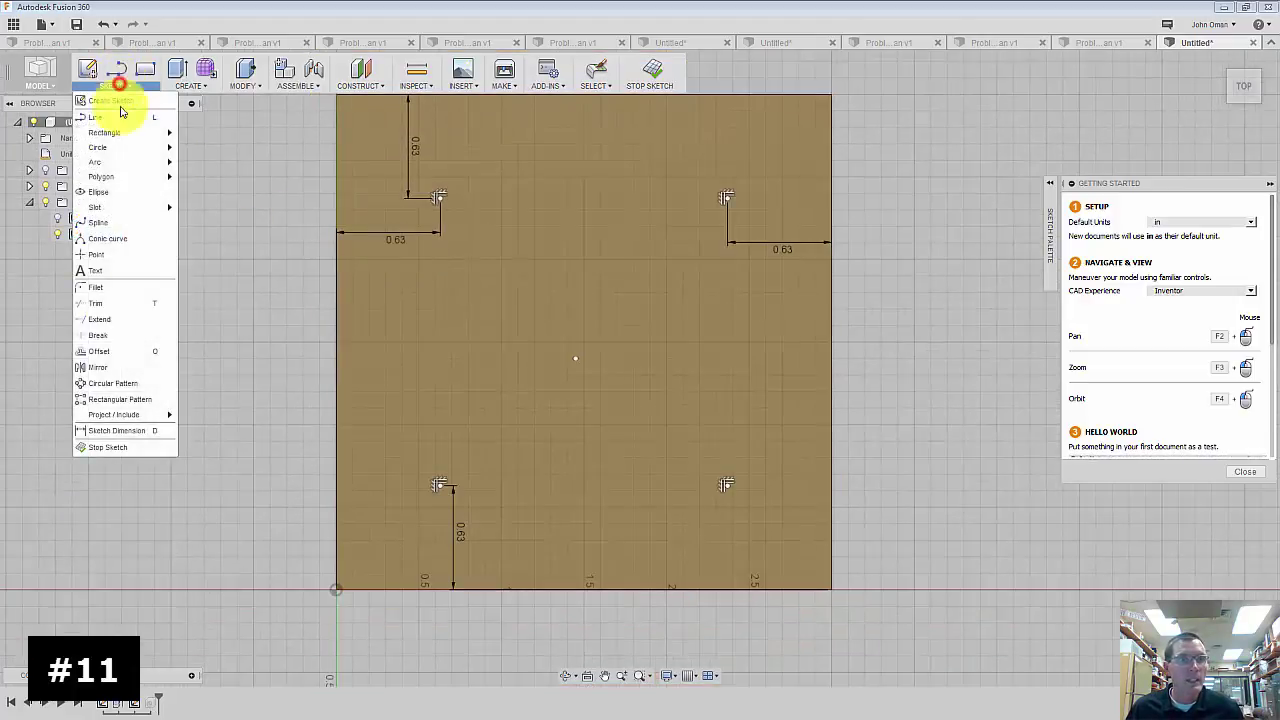
click(134, 431)
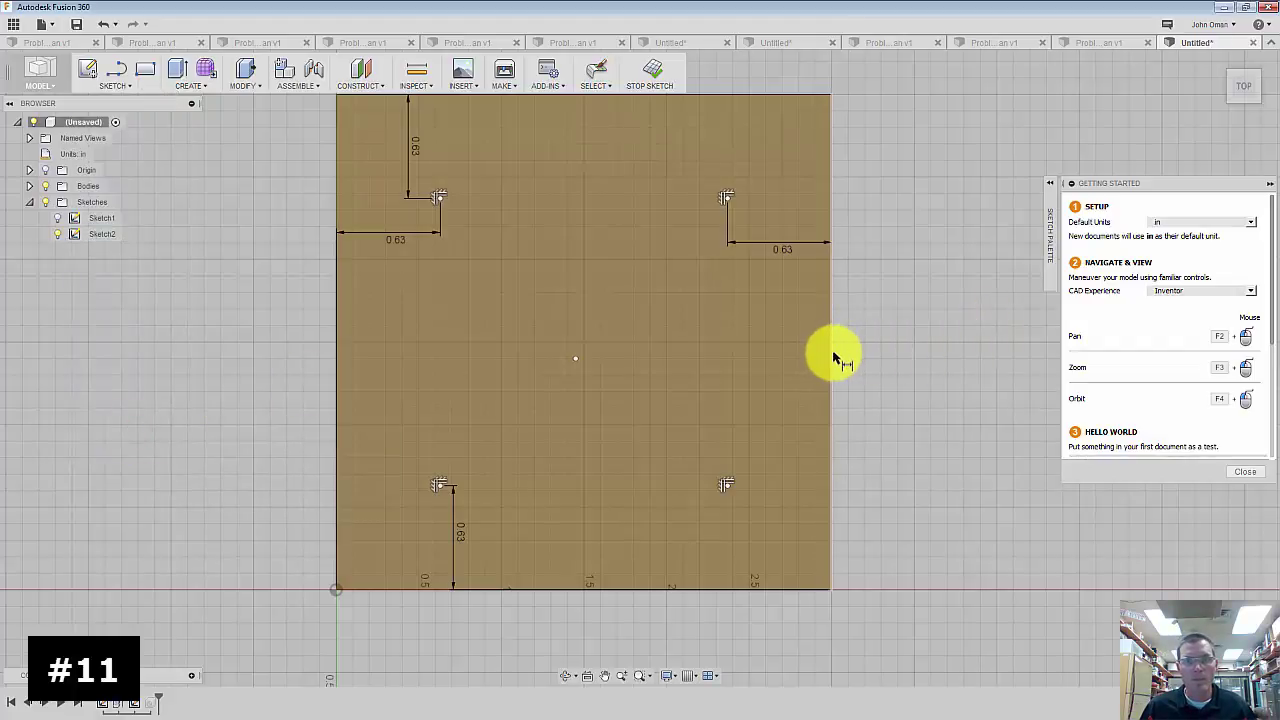
click(577, 360)
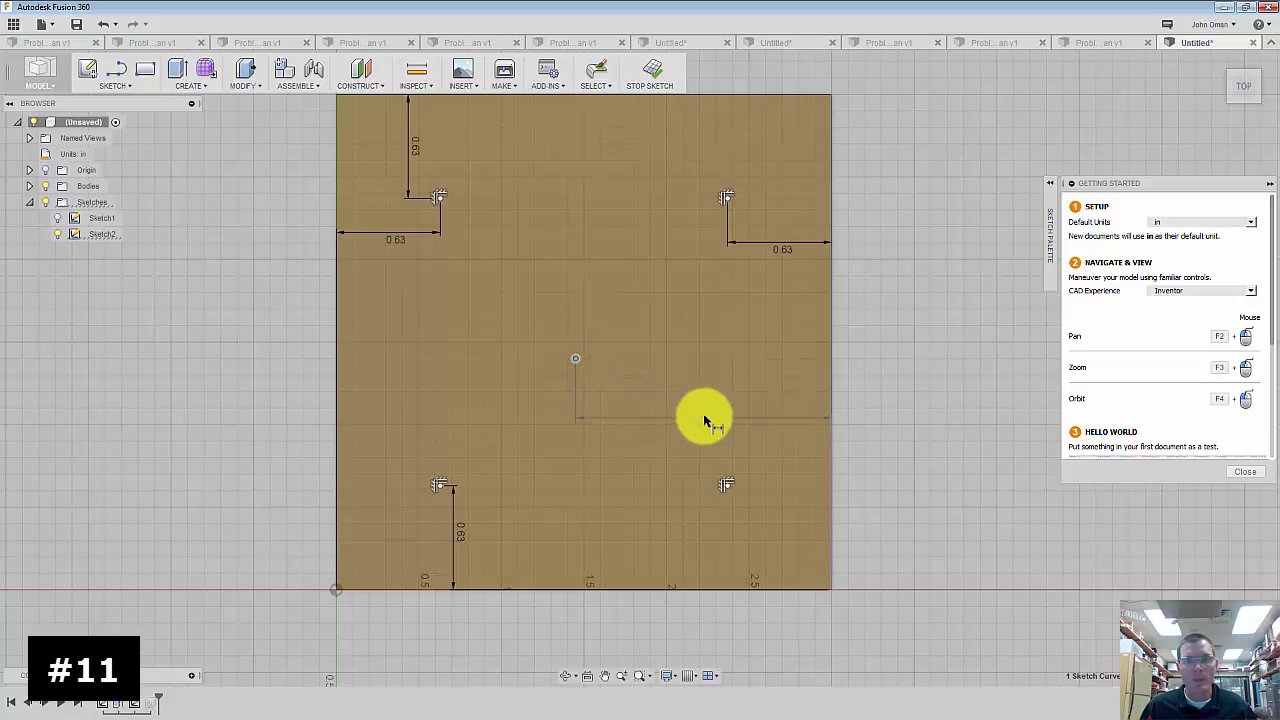
click(705, 418)
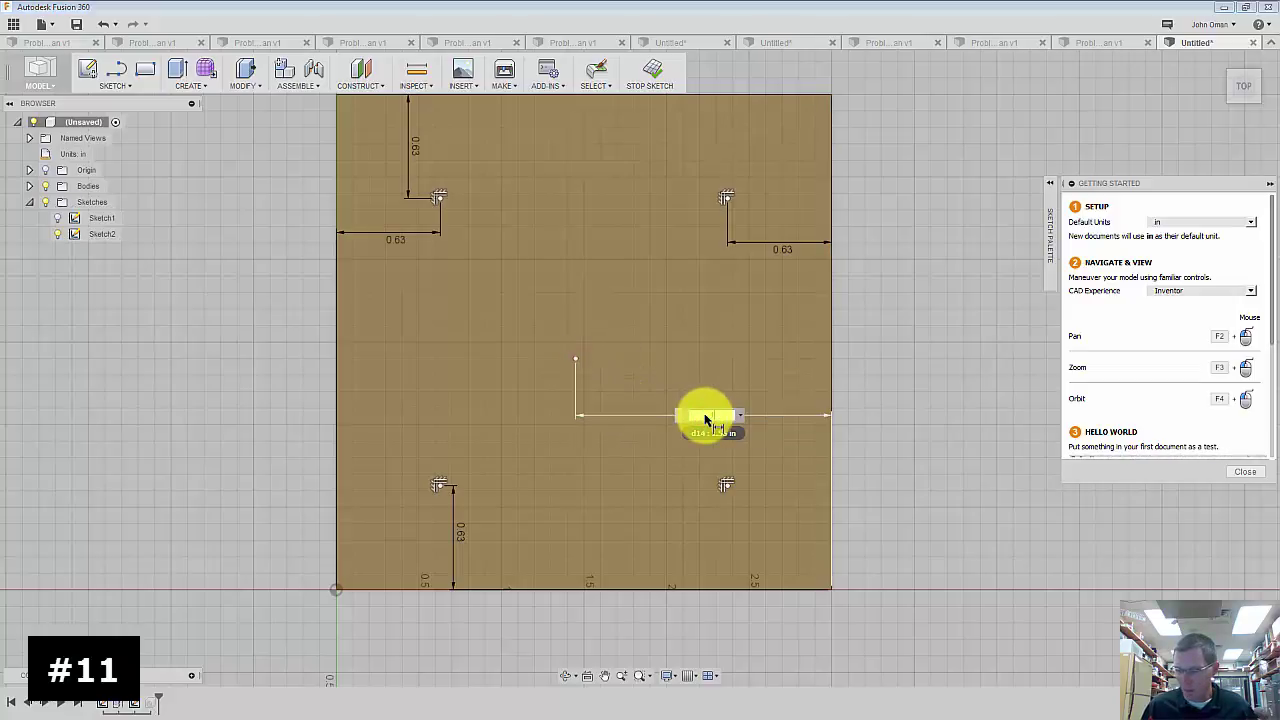
key(Return)
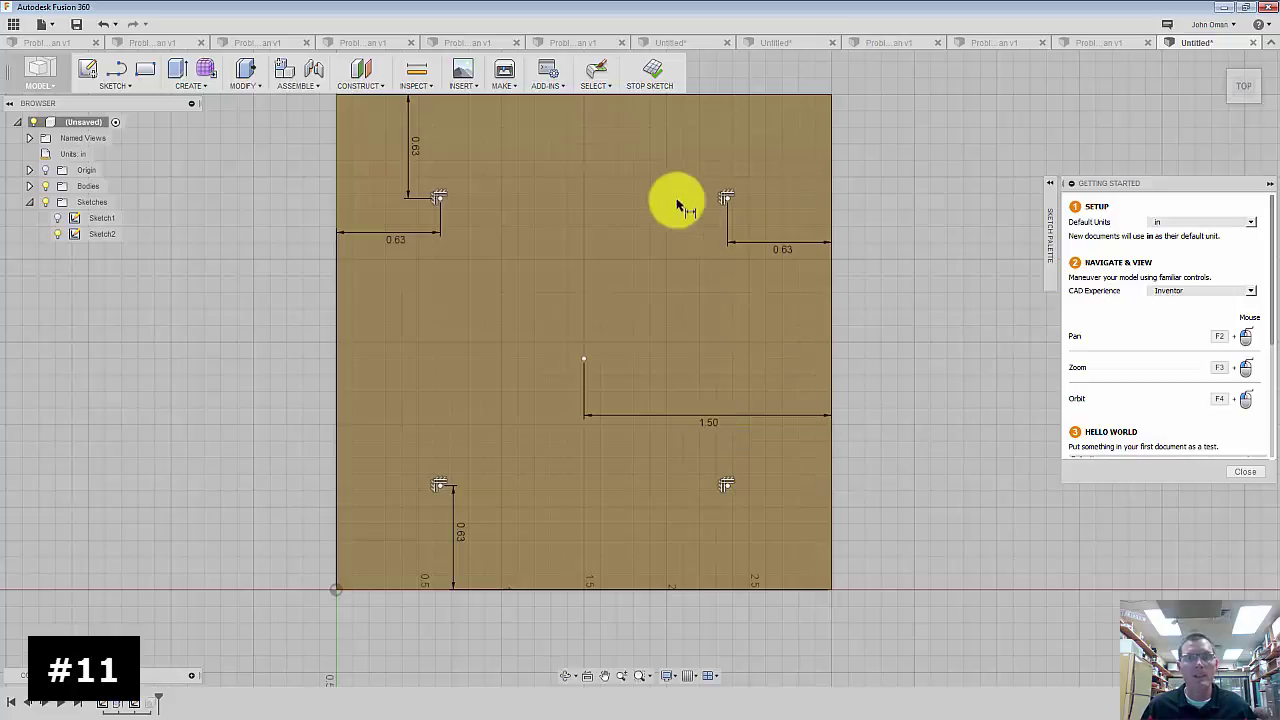
click(694, 93)
click(584, 359)
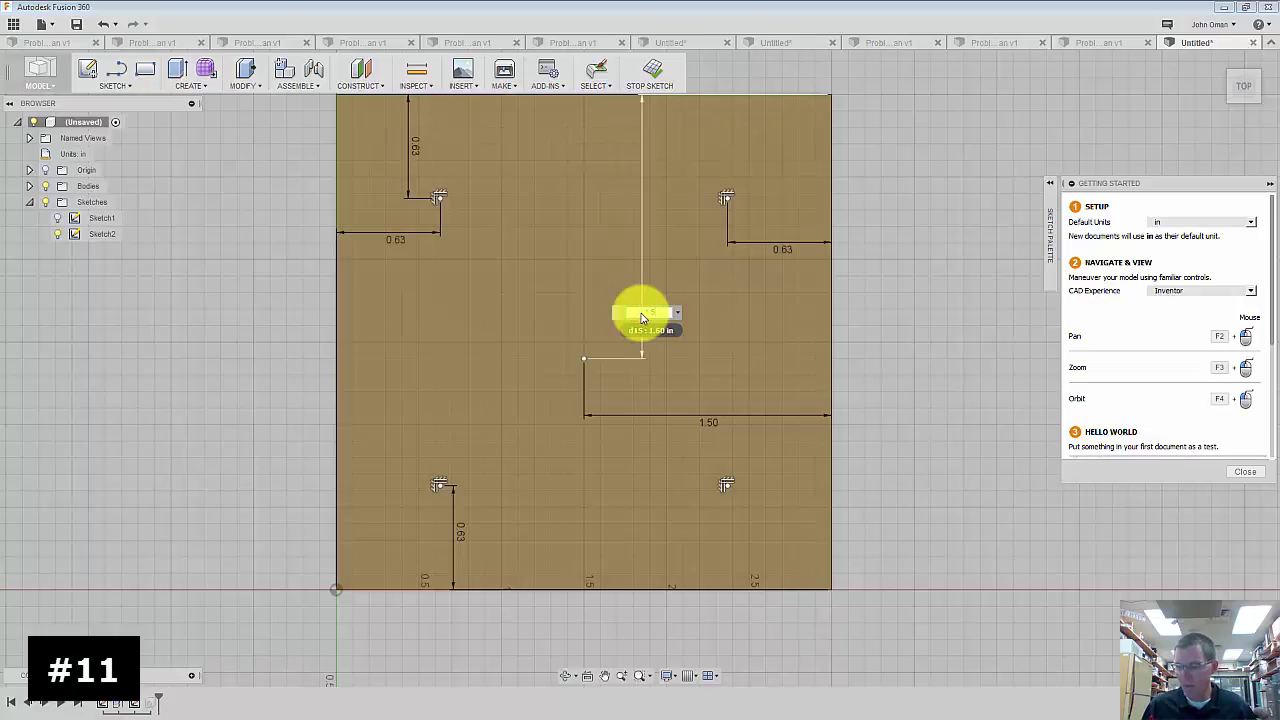
key(Return)
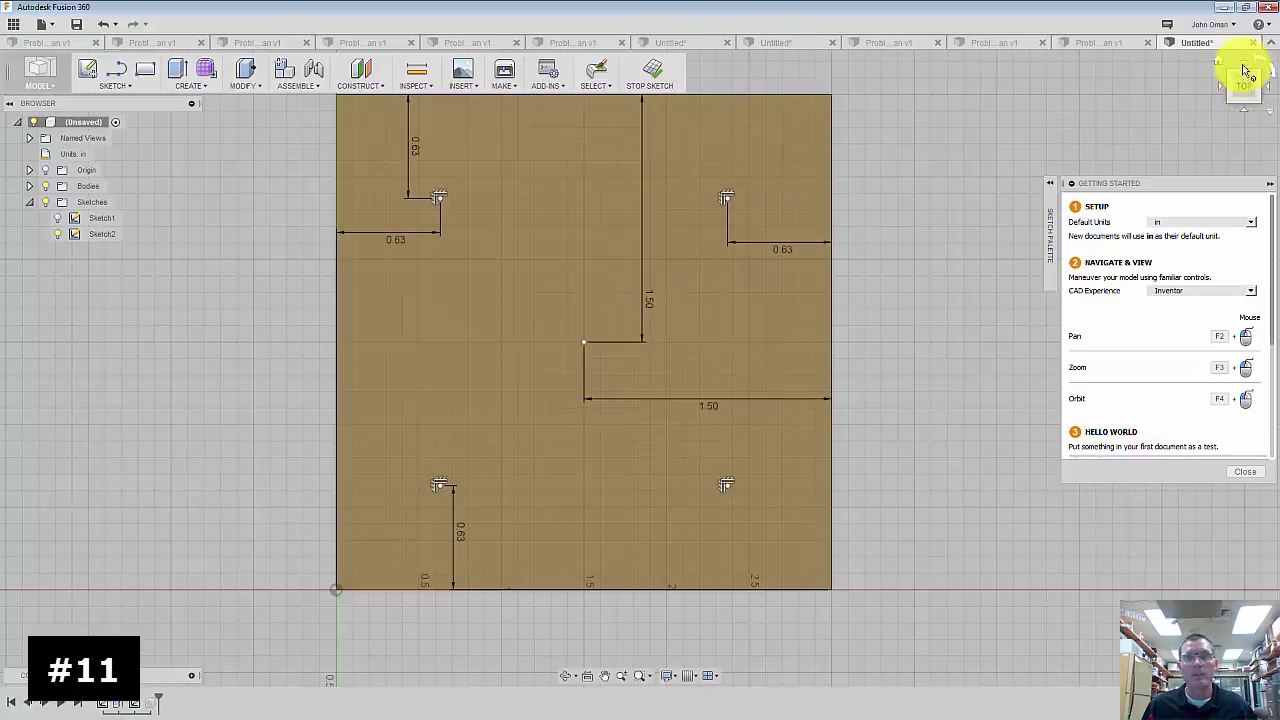
click(1220, 66)
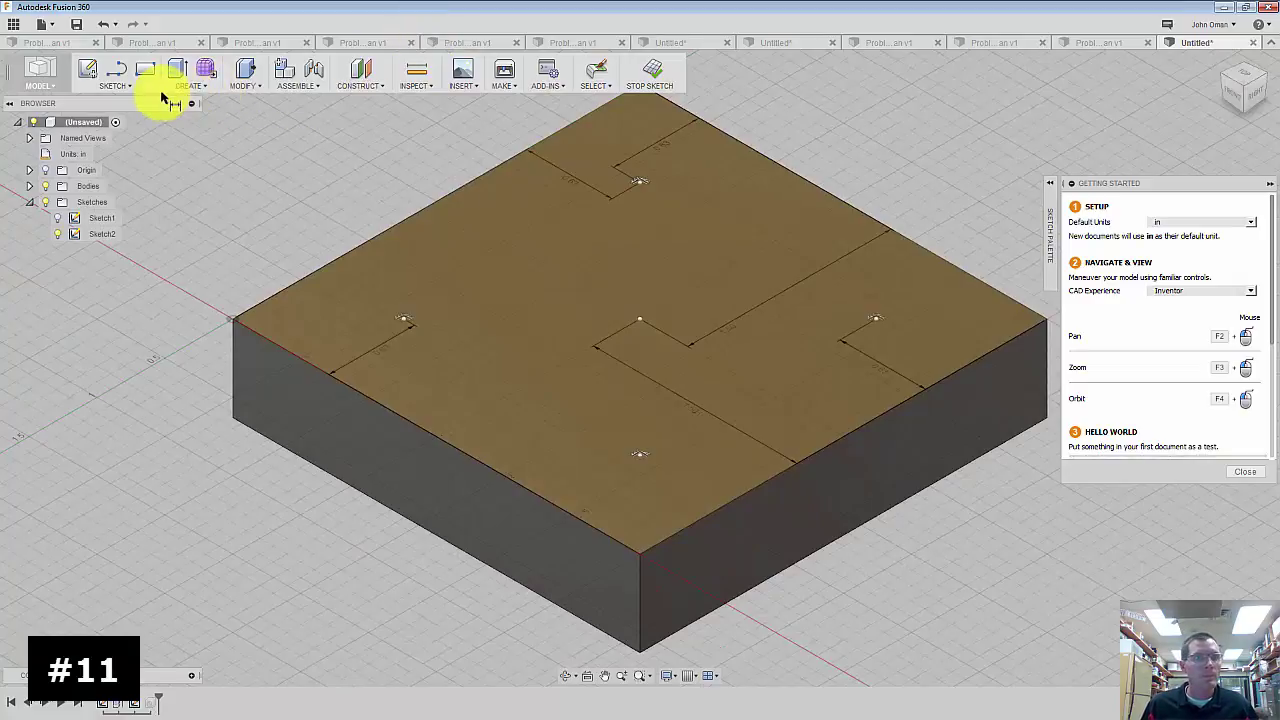
click(192, 86)
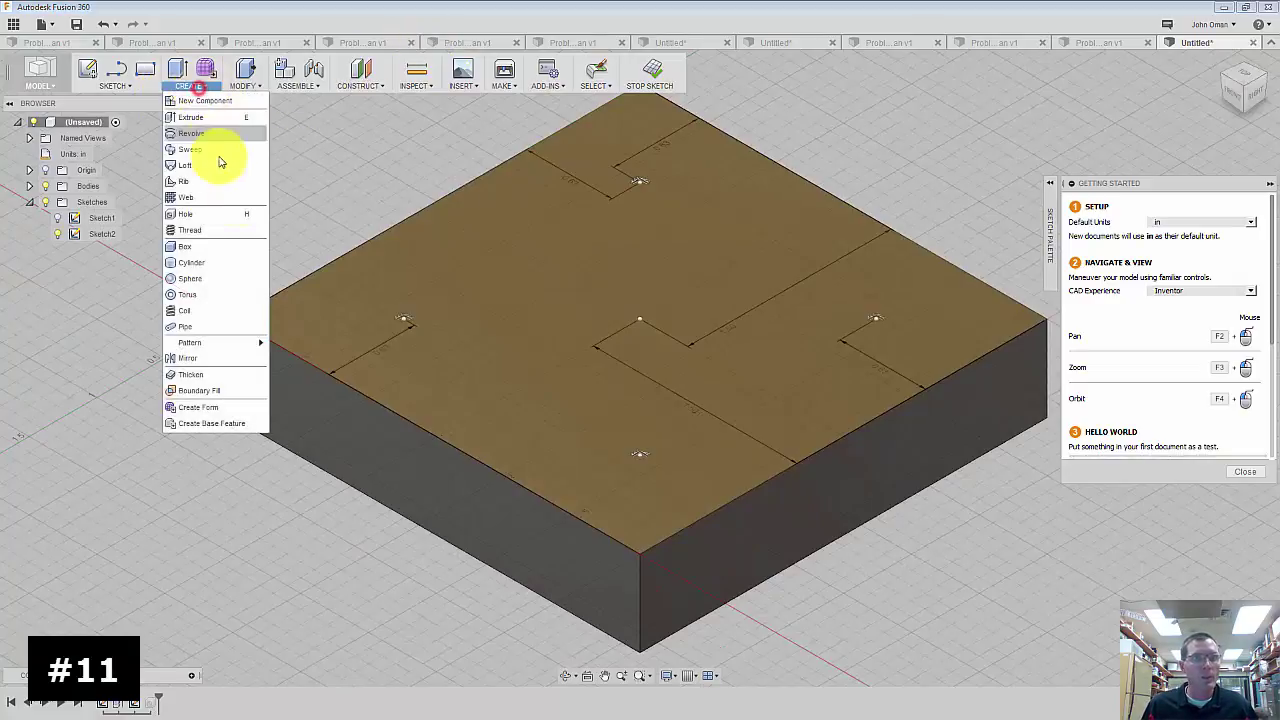
click(210, 215)
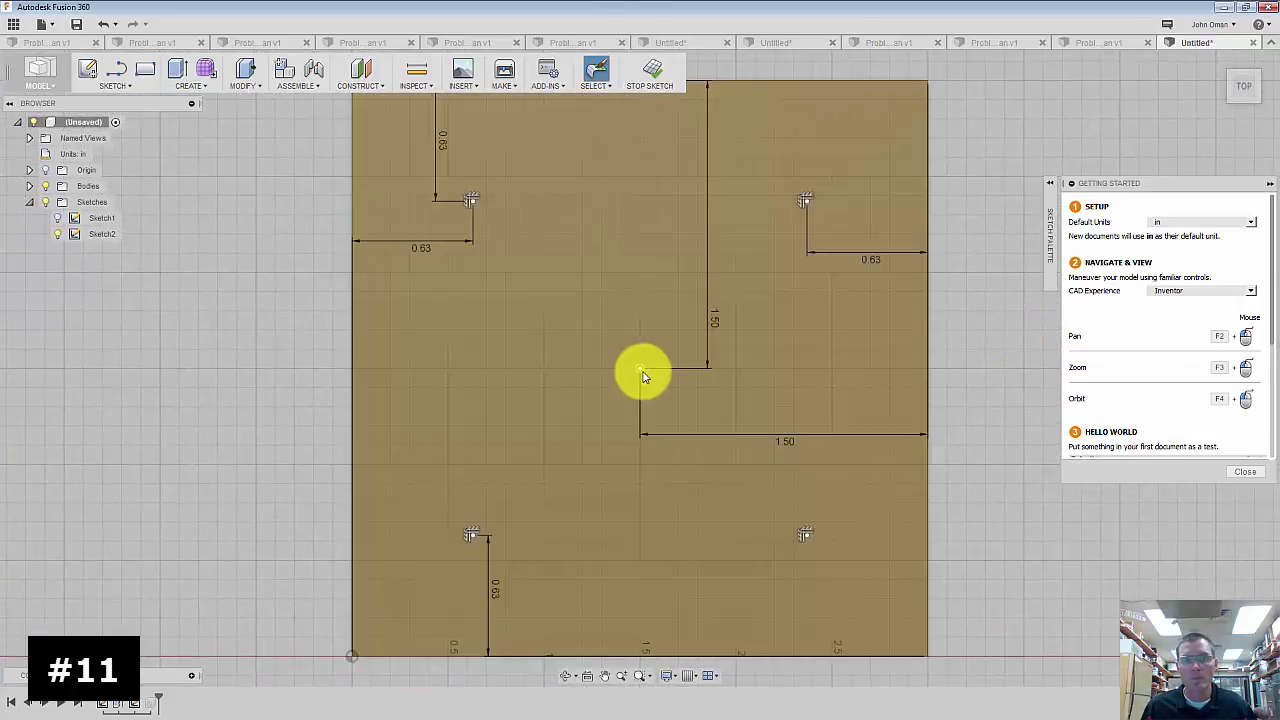
click(641, 370)
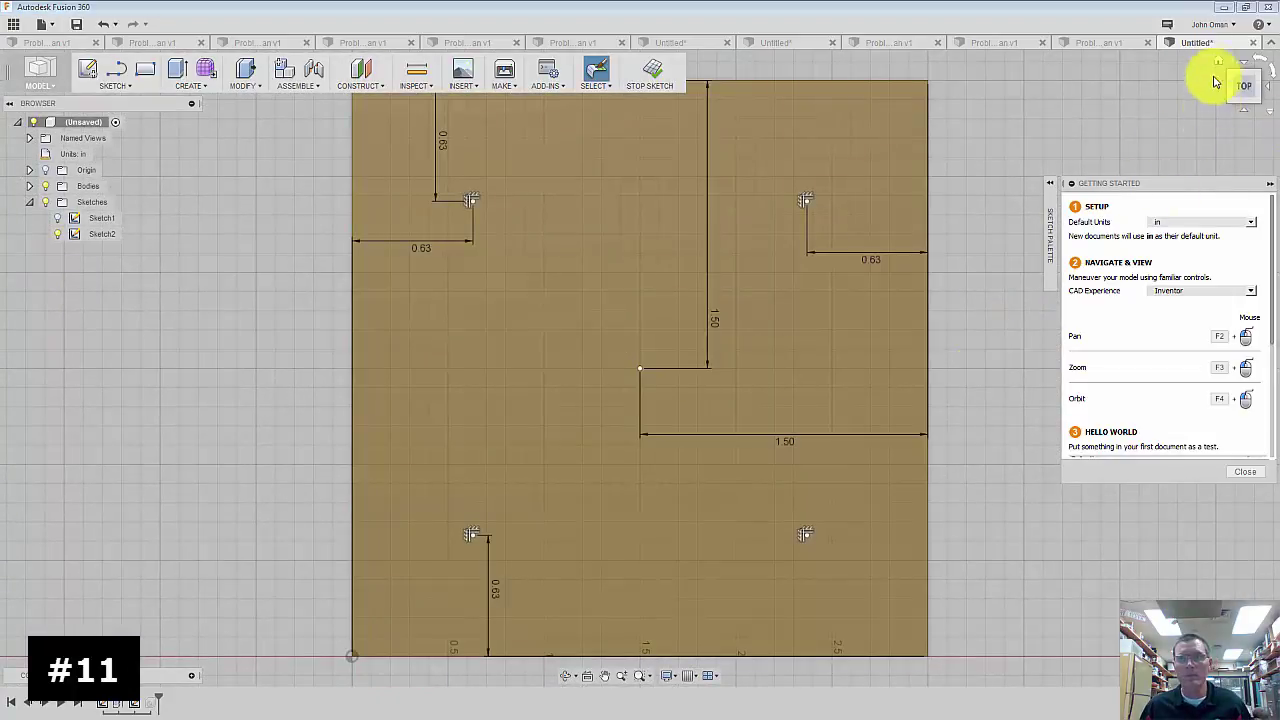
key(F6)
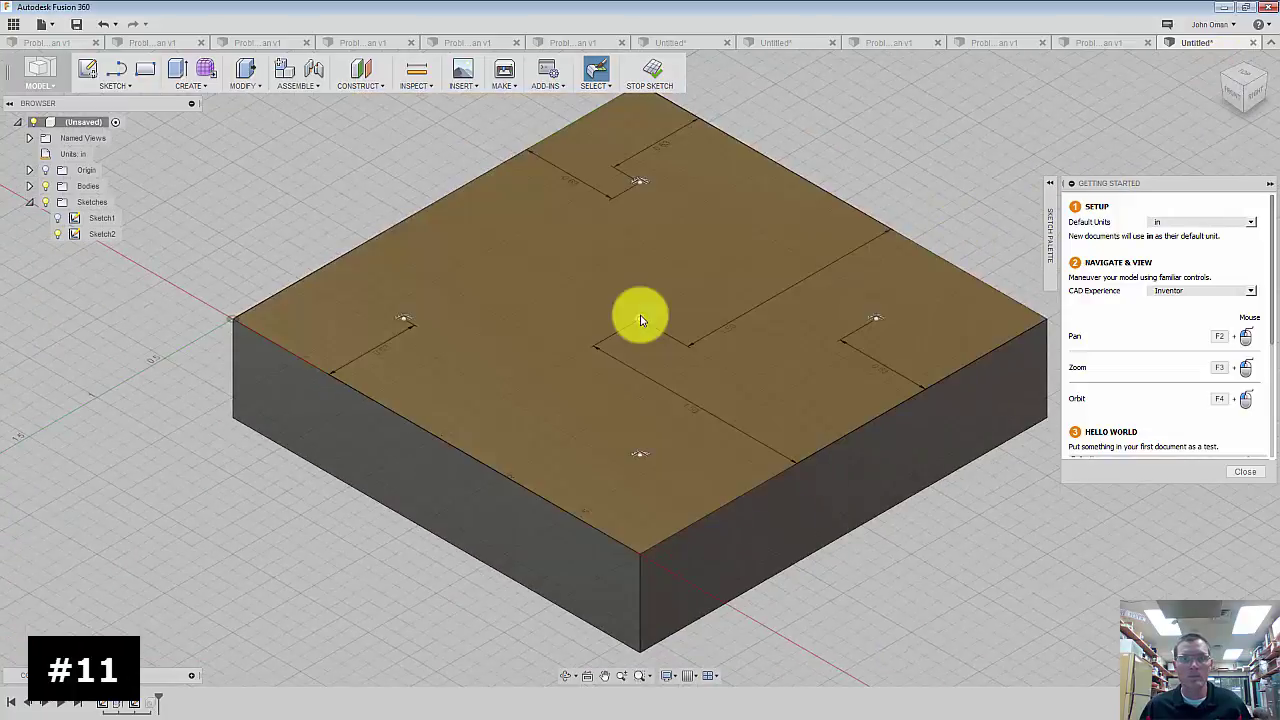
- Place a hole near the center of the plate's top face, change its type to Simple and open its diameter for editing
click(190, 85)
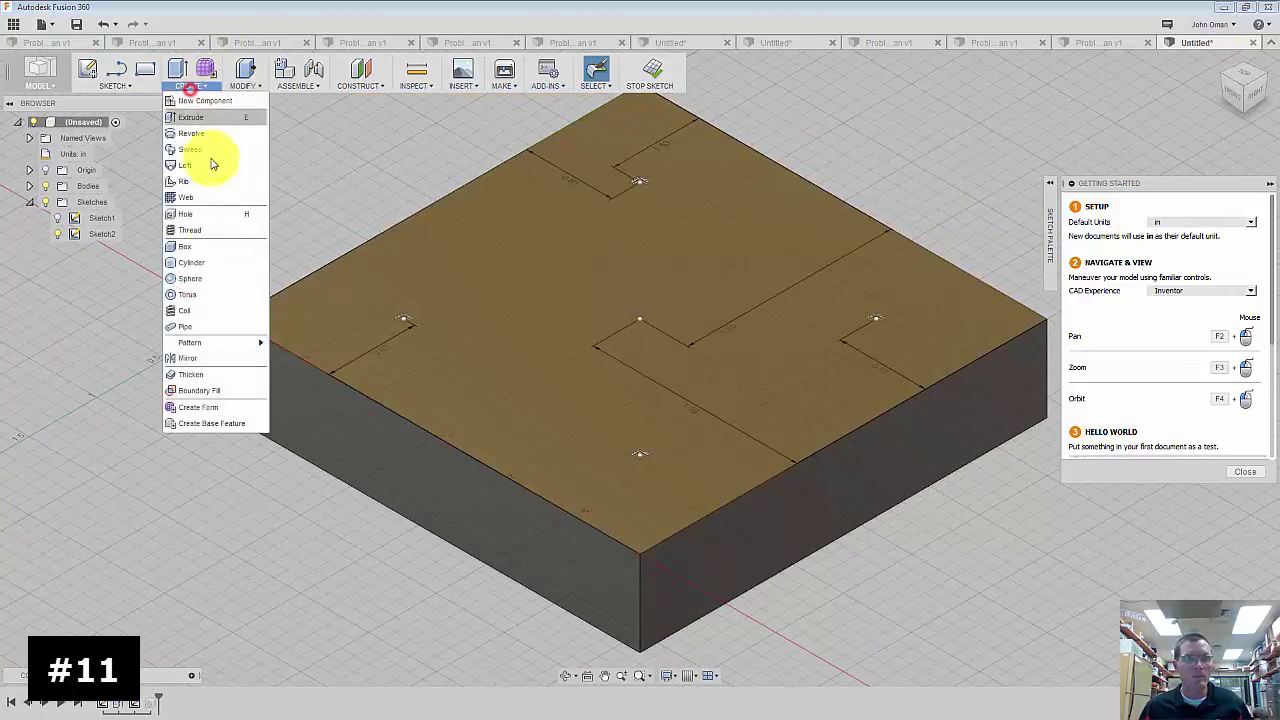
click(186, 214)
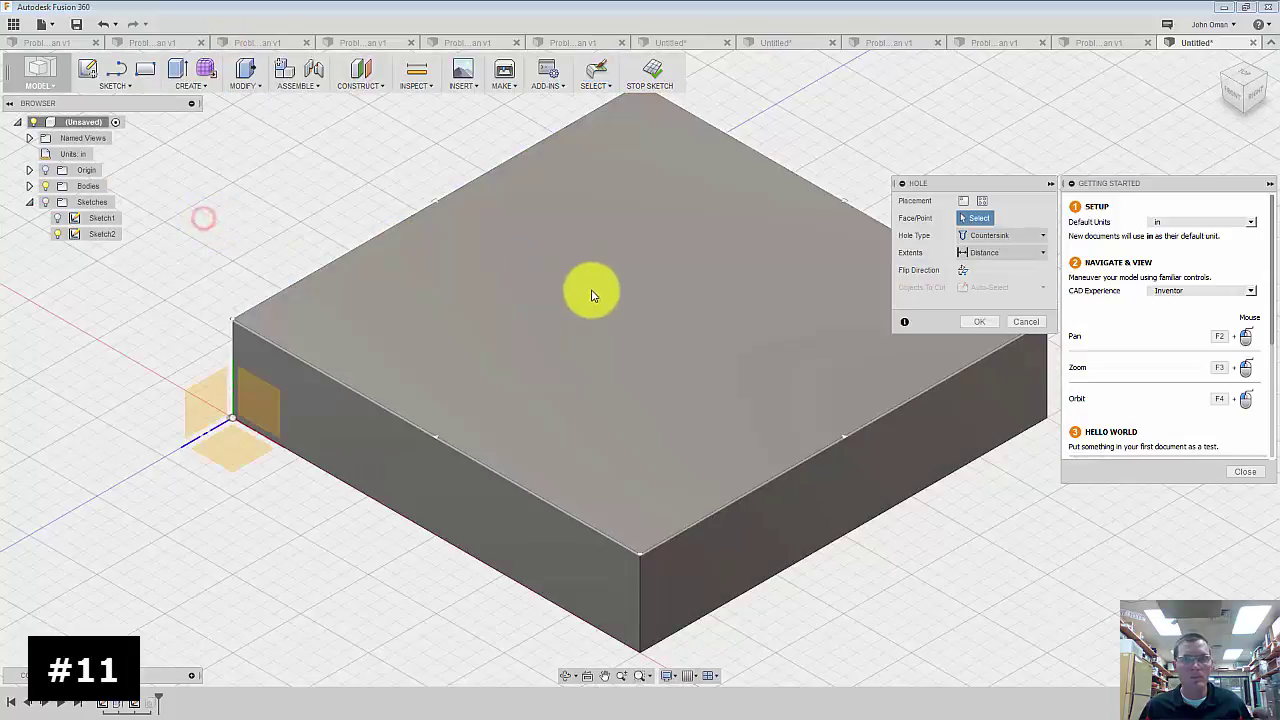
click(630, 321)
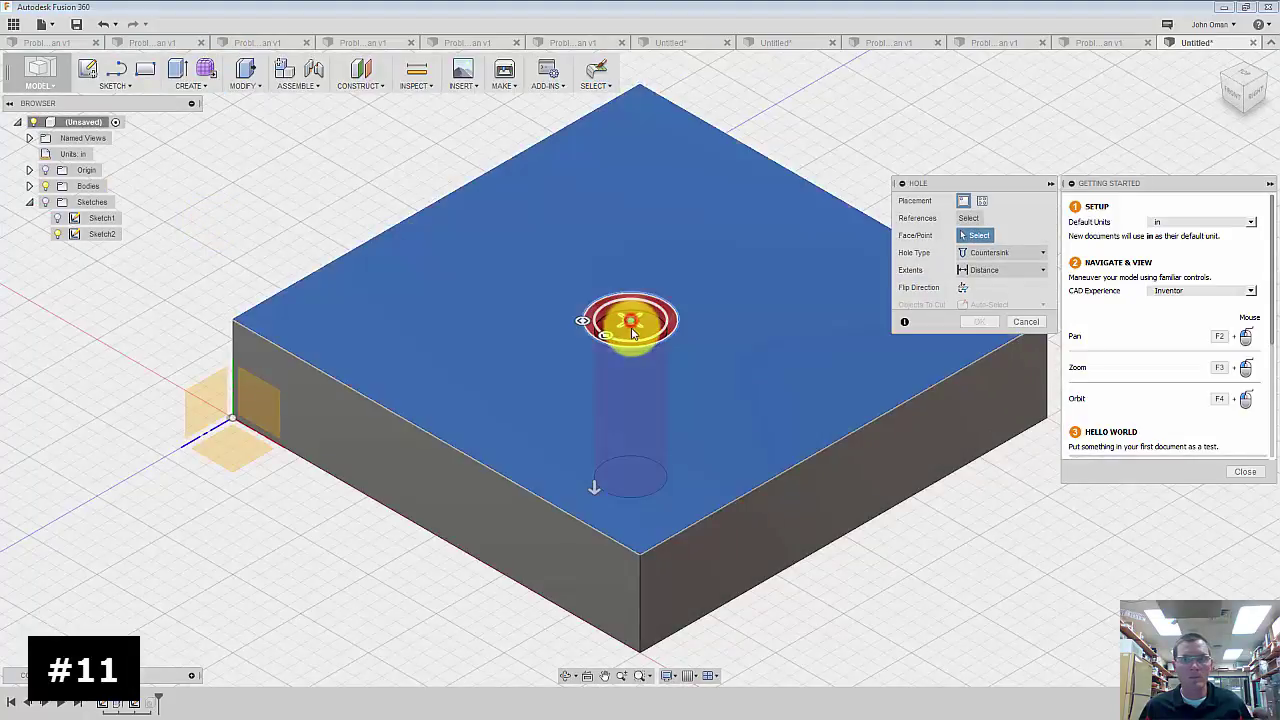
click(1030, 252)
click(1025, 270)
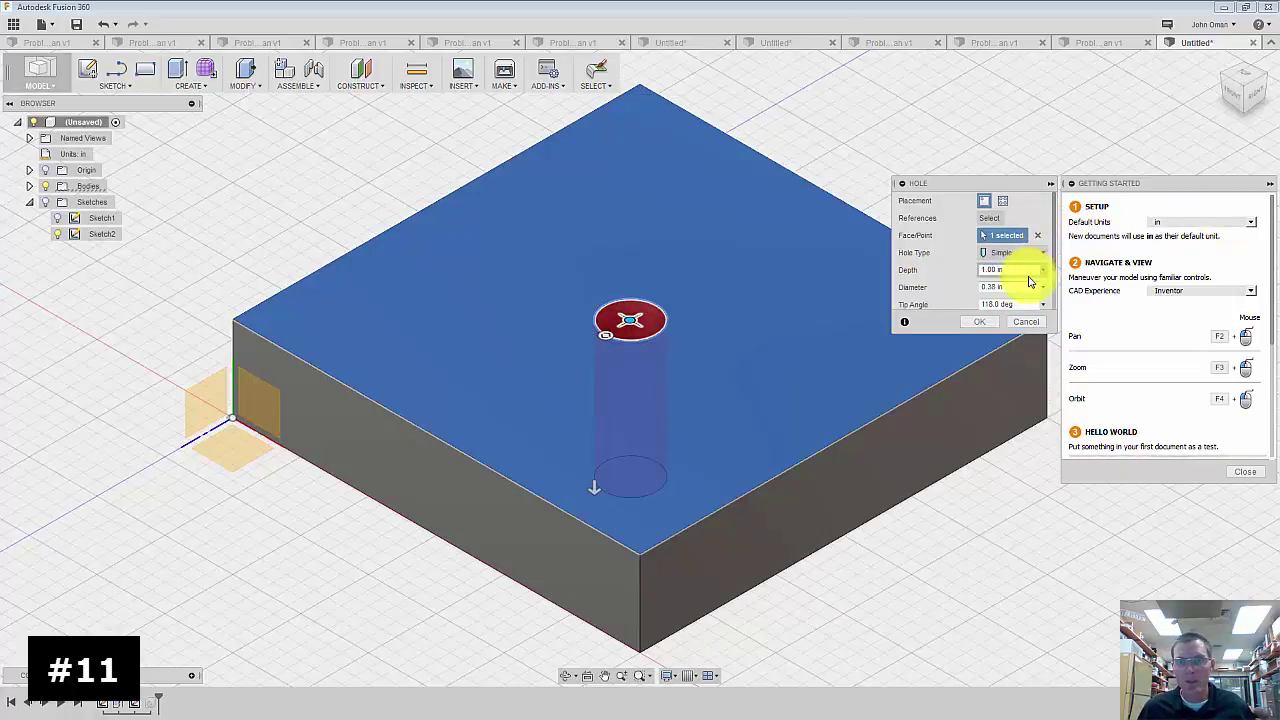
click(1015, 287)
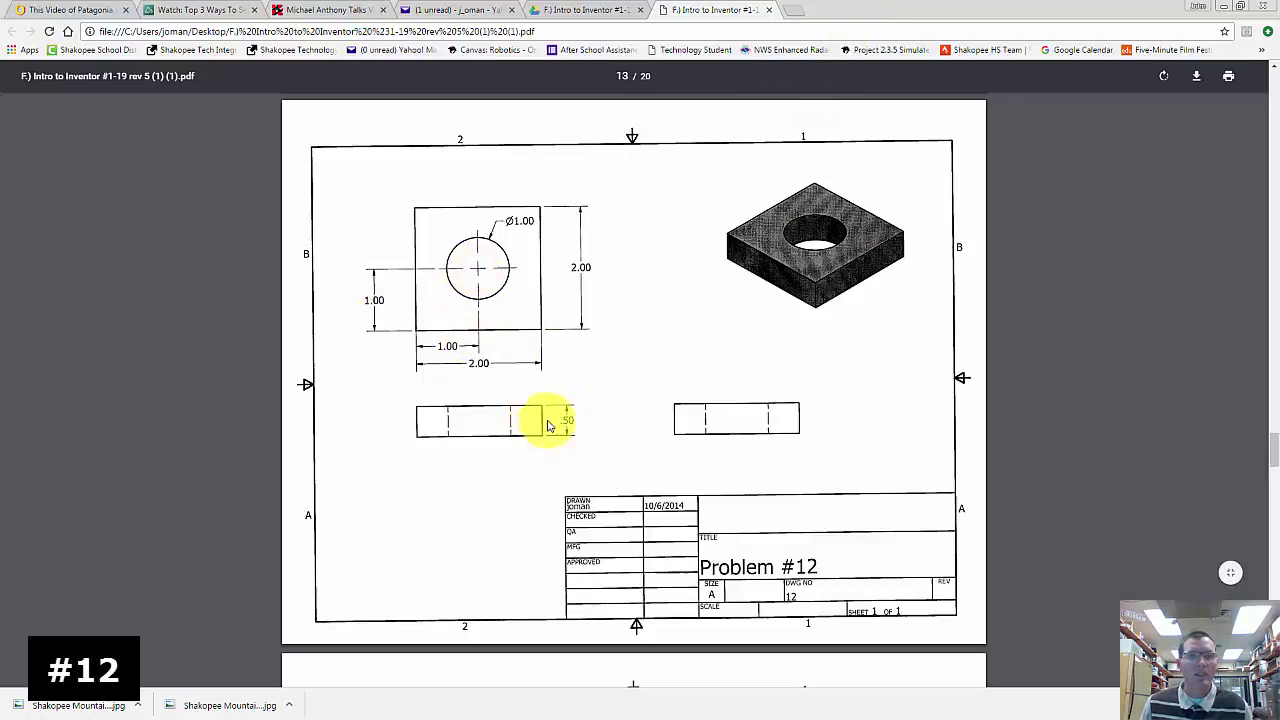
- Switch from the Problem #12 drawing to Fusion 360 and start a sketch on the horizontal origin plane
key(alt+Tab)
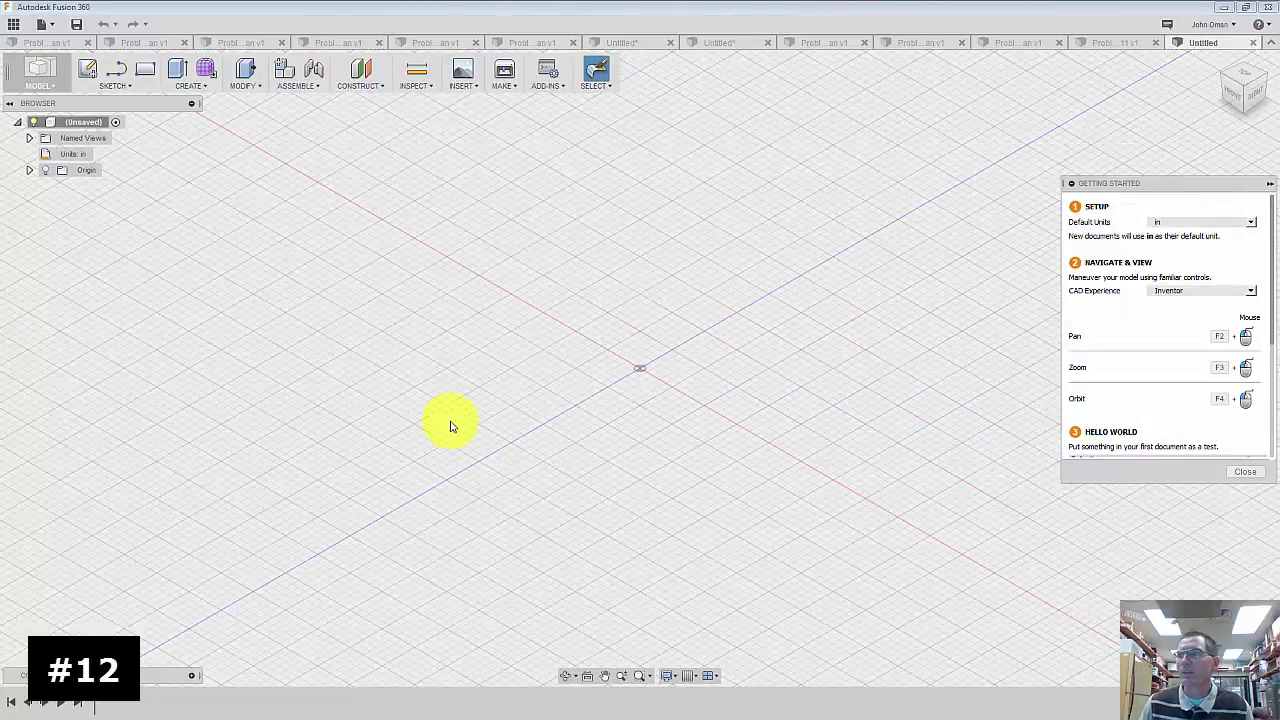
click(87, 68)
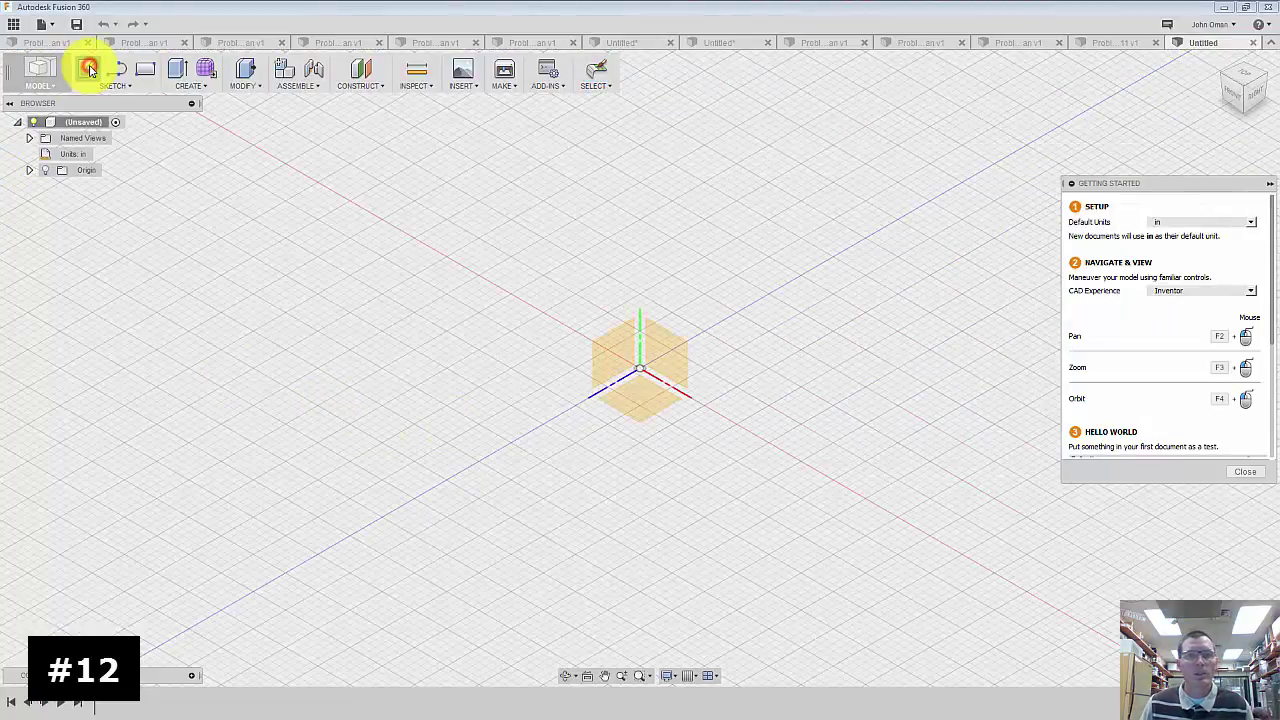
click(600, 355)
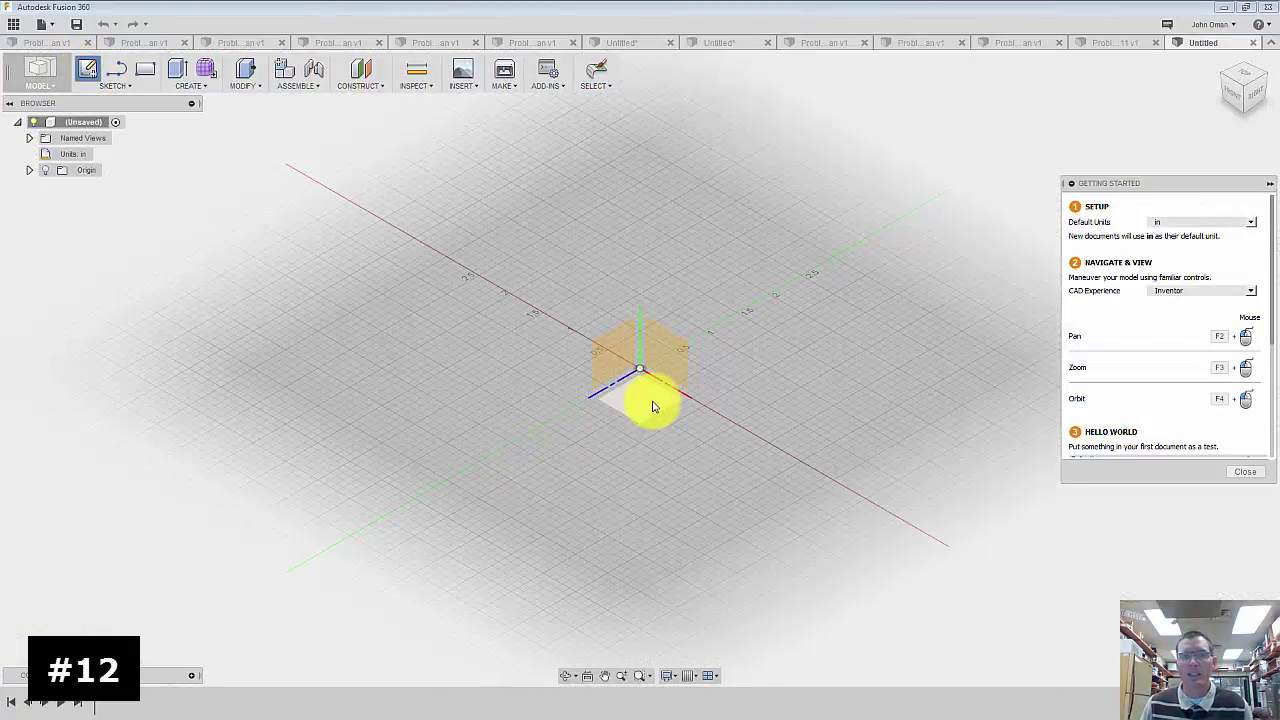
click(651, 405)
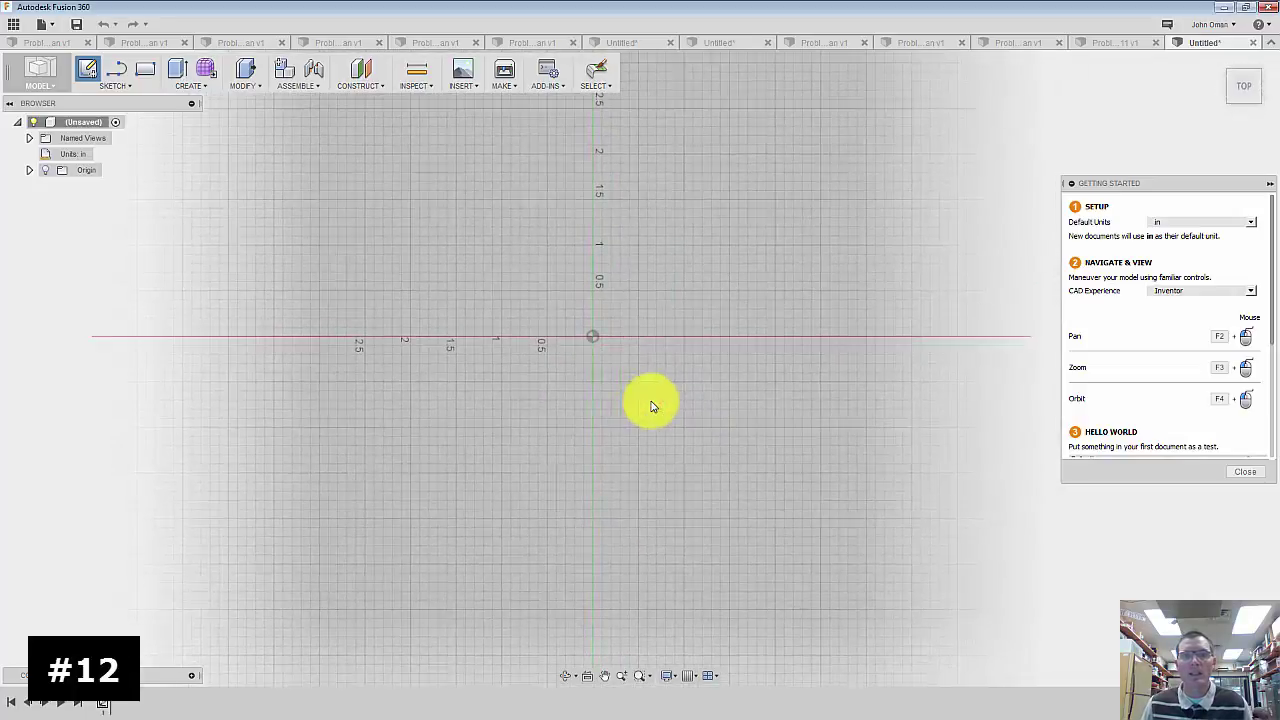
- Sketch a 2 in by 2 in square with its lower-left corner at the origin
click(147, 72)
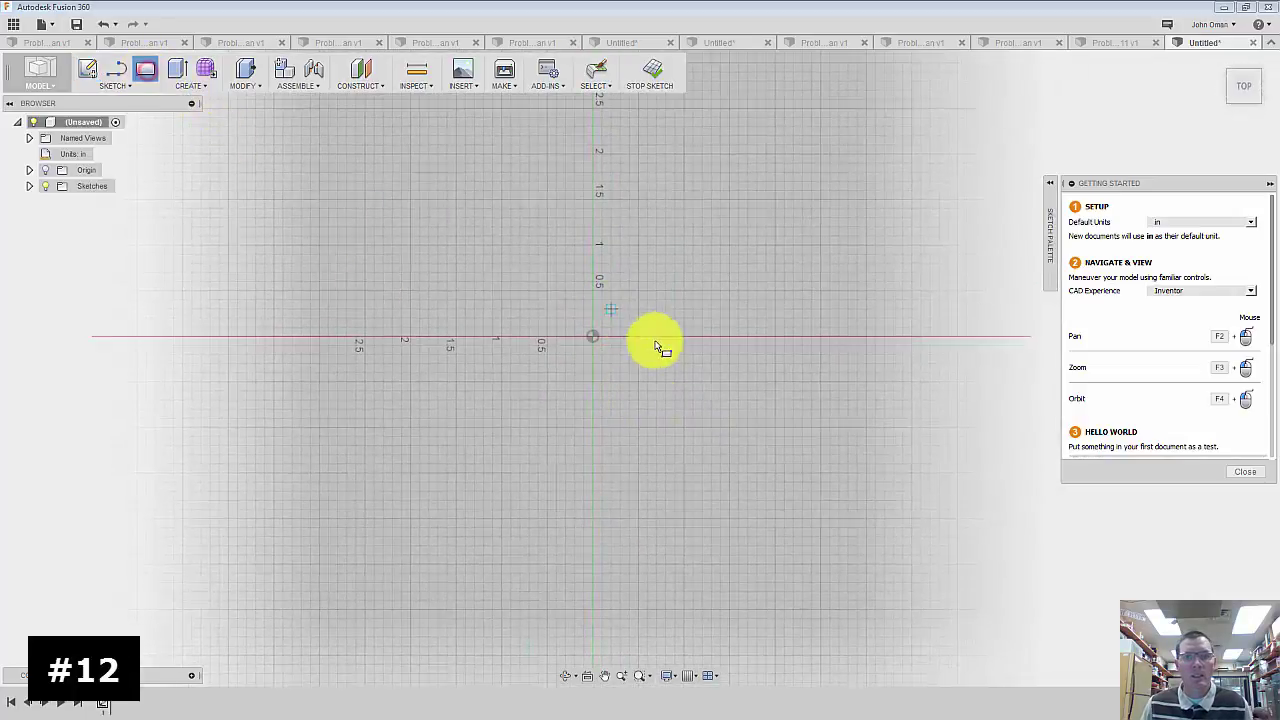
click(594, 337)
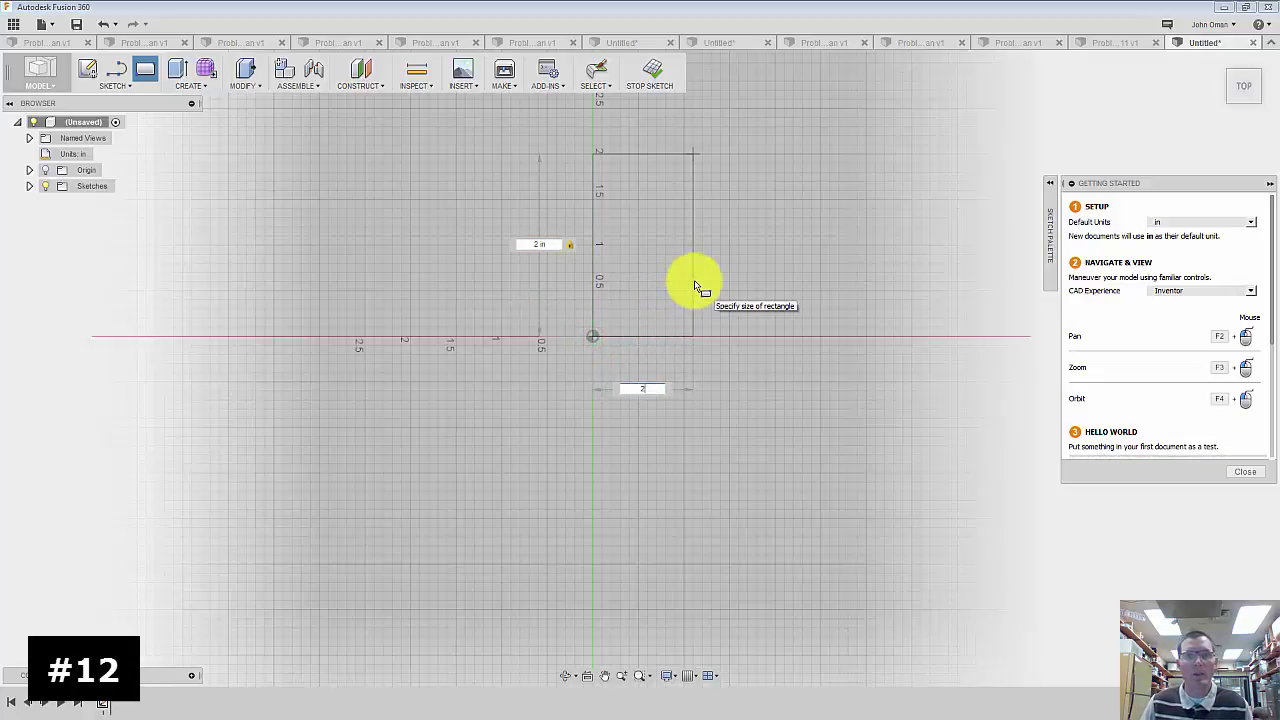
key(Return)
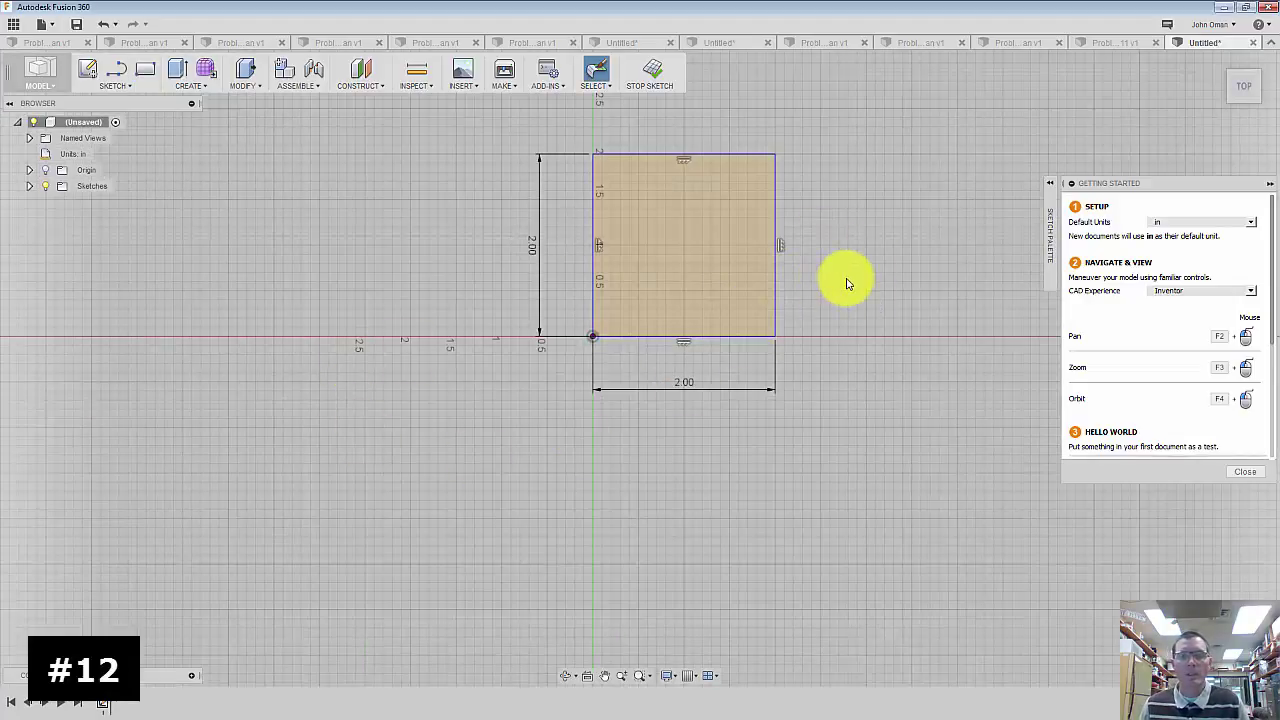
- Sketch a center-diameter circle about 1.01 in across at the middle of the square
scroll(840, 280, up, 1)
scroll(808, 286, down, 2)
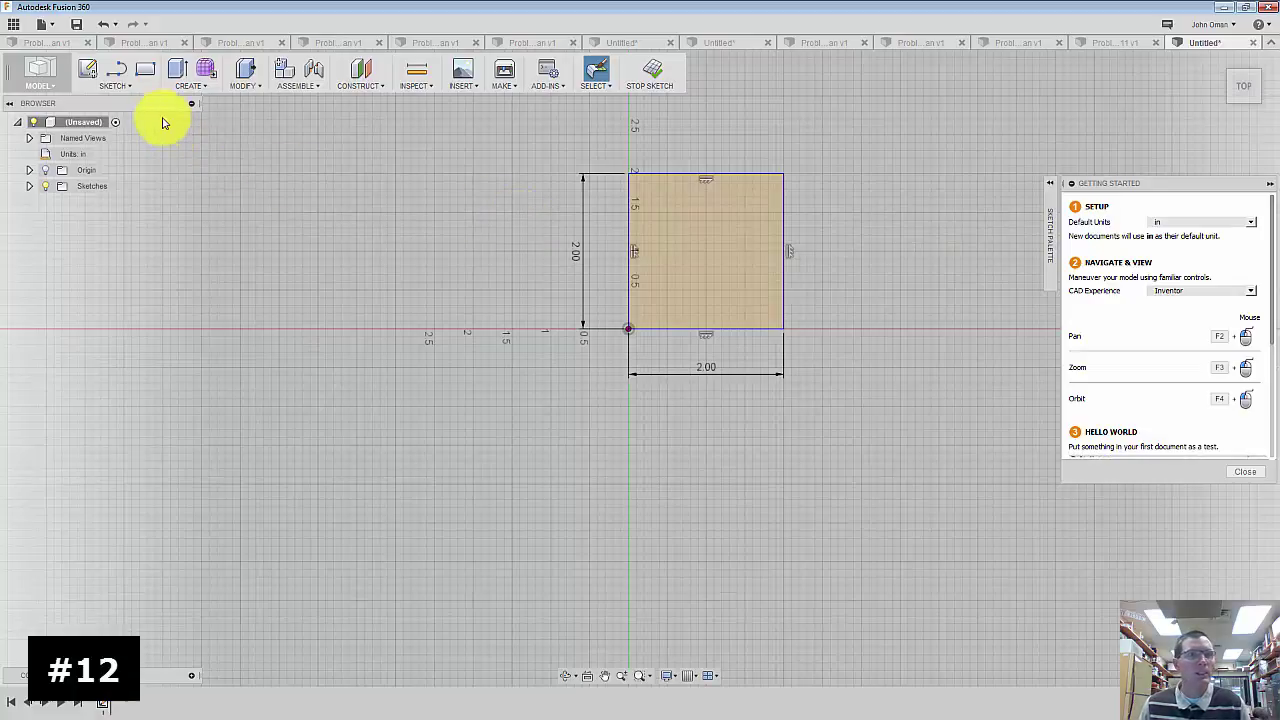
click(114, 86)
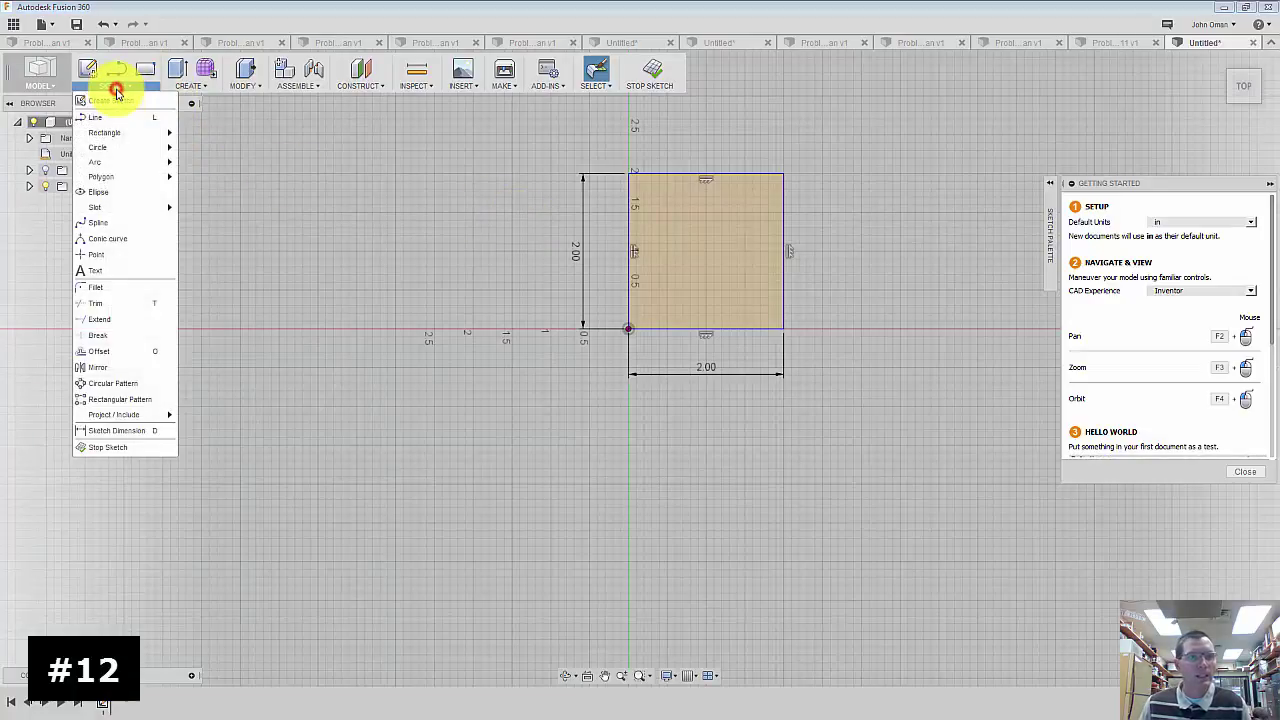
mouse_move(140, 149)
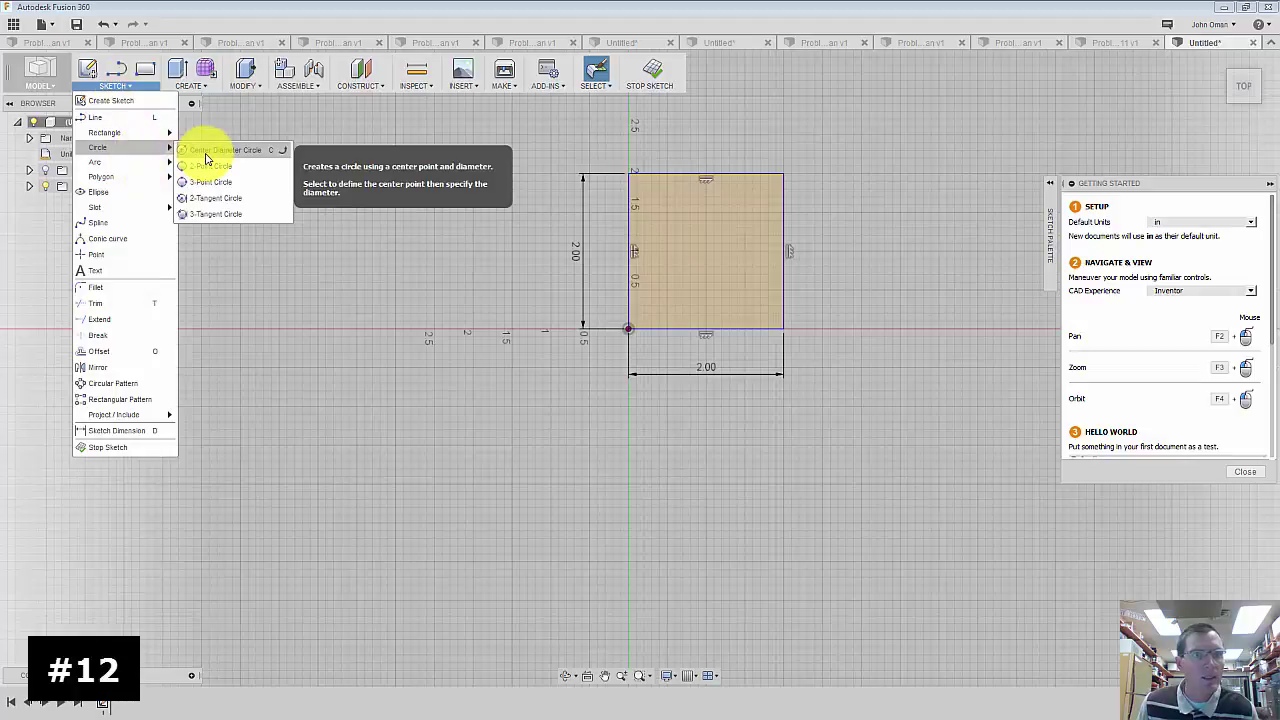
click(210, 151)
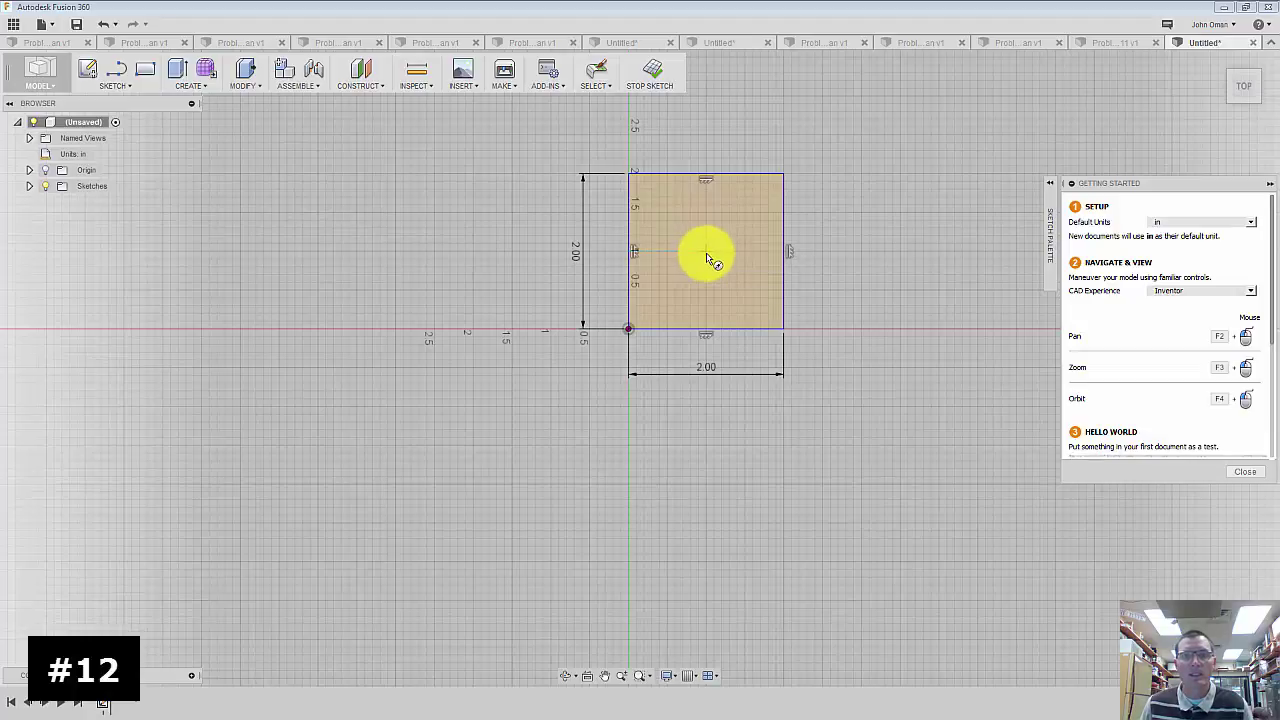
scroll(720, 255, up, 4)
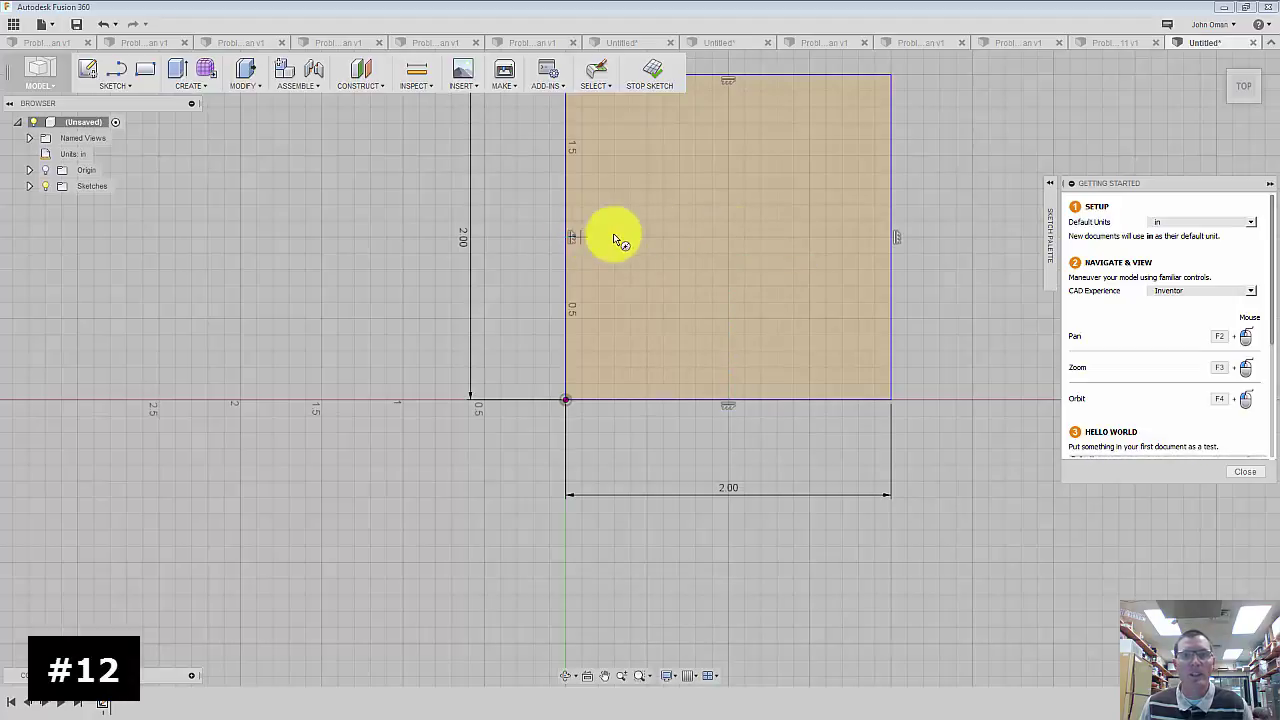
click(729, 240)
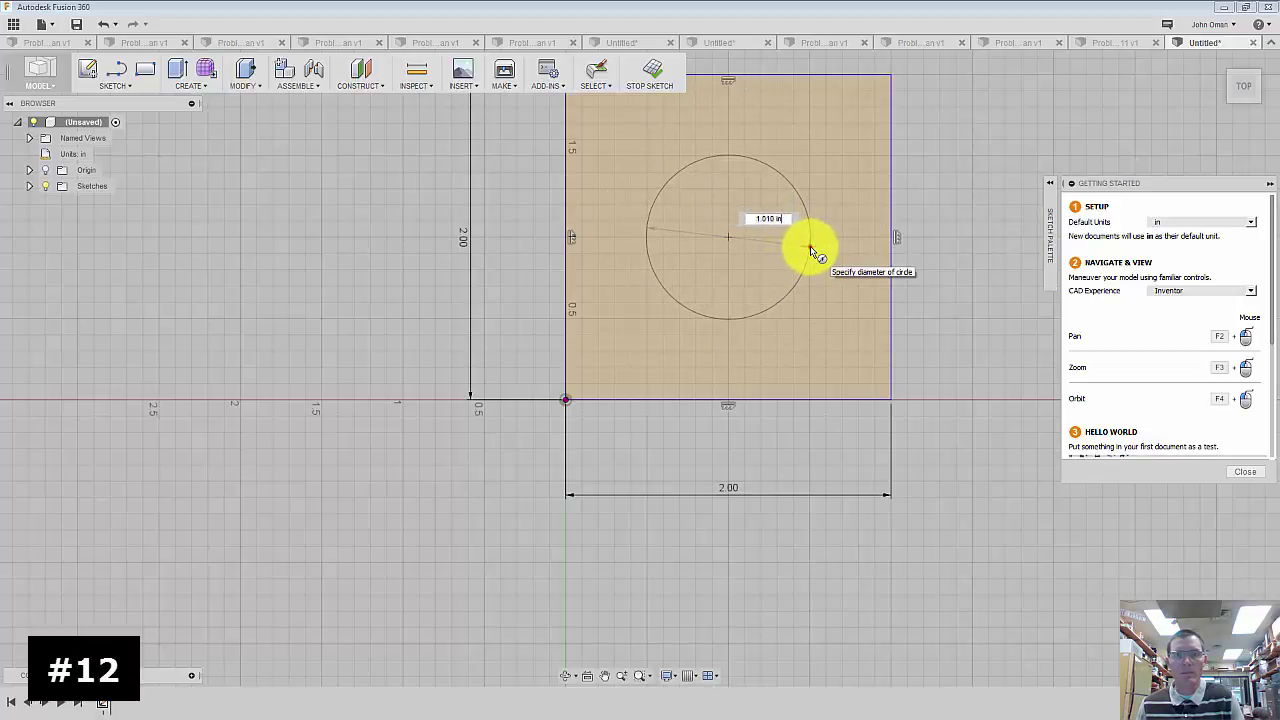
click(811, 250)
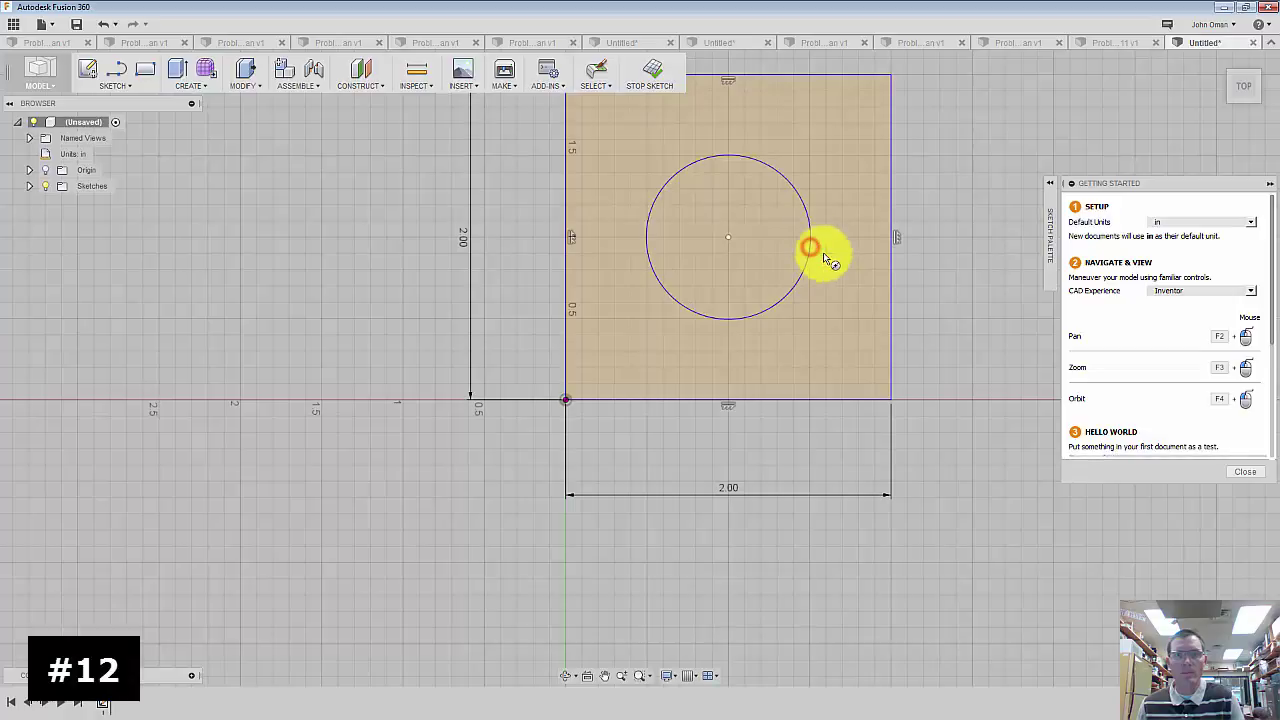
- Add a diameter dimension to the circle and set it to 1.00 in
click(117, 88)
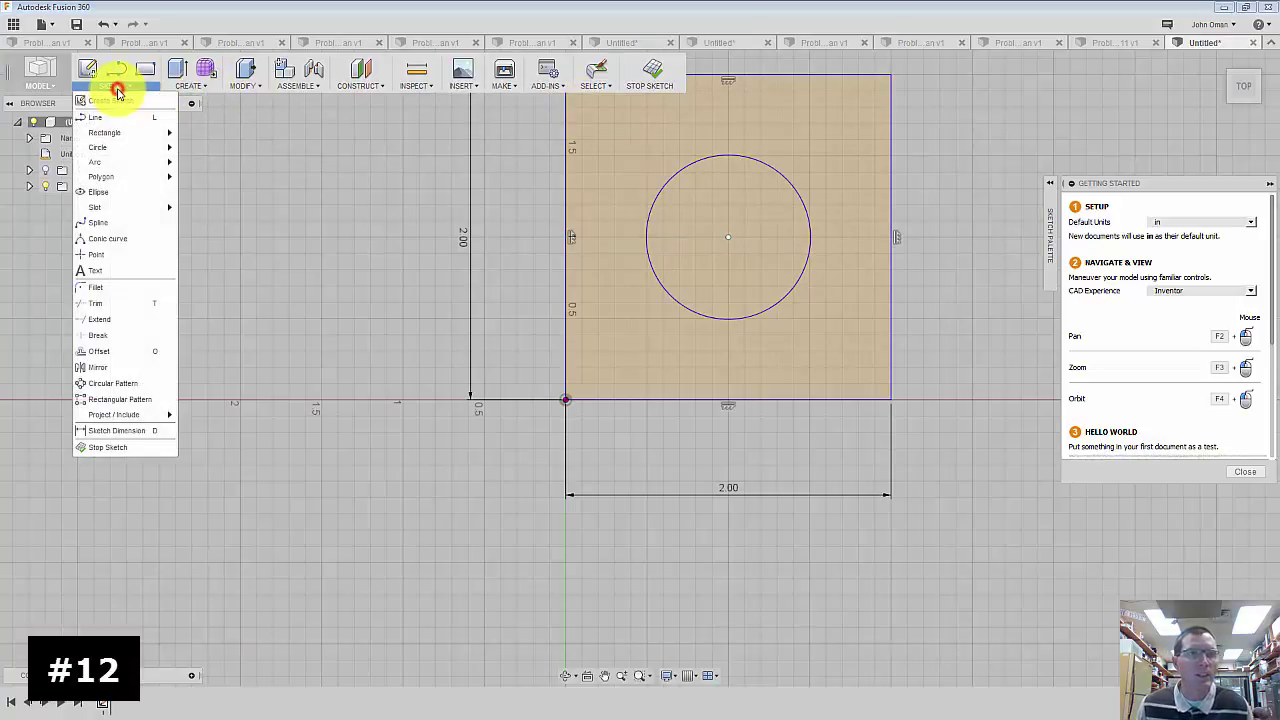
click(117, 431)
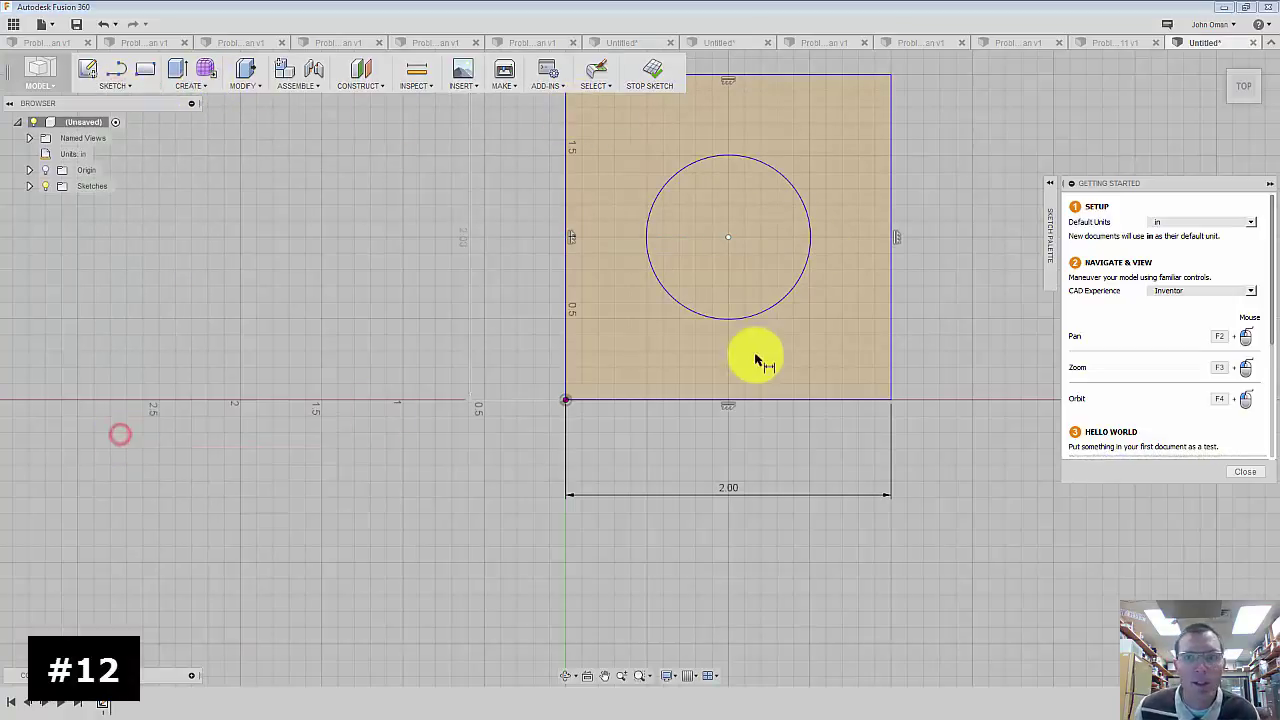
click(774, 306)
click(930, 366)
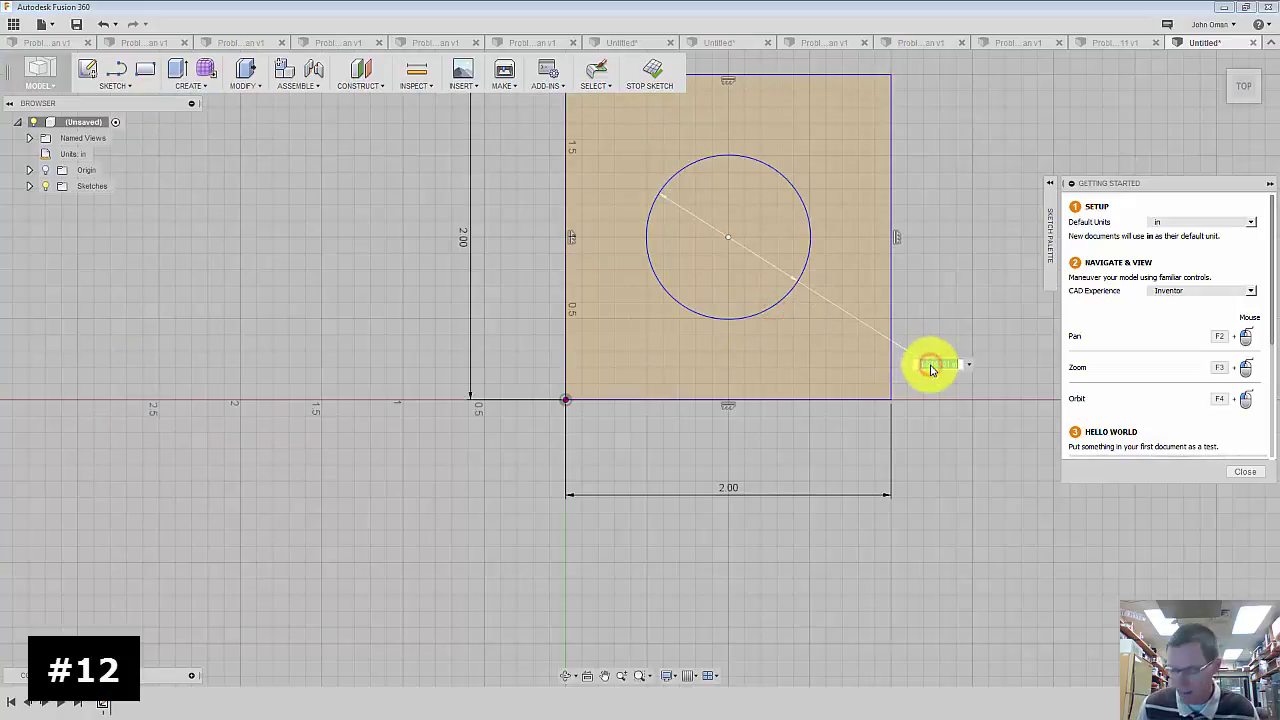
key(Return)
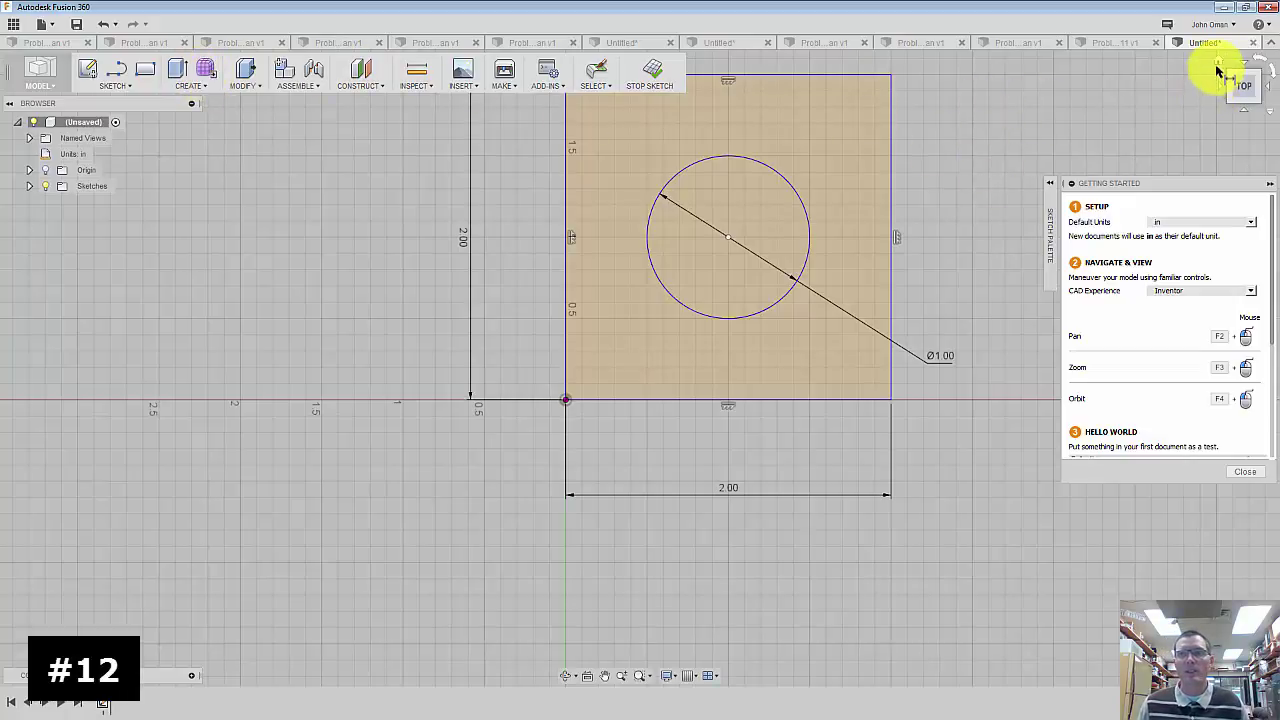
- Extrude the square profile around the circle by -0.5 in as a new body, leaving the center hole open
click(1218, 61)
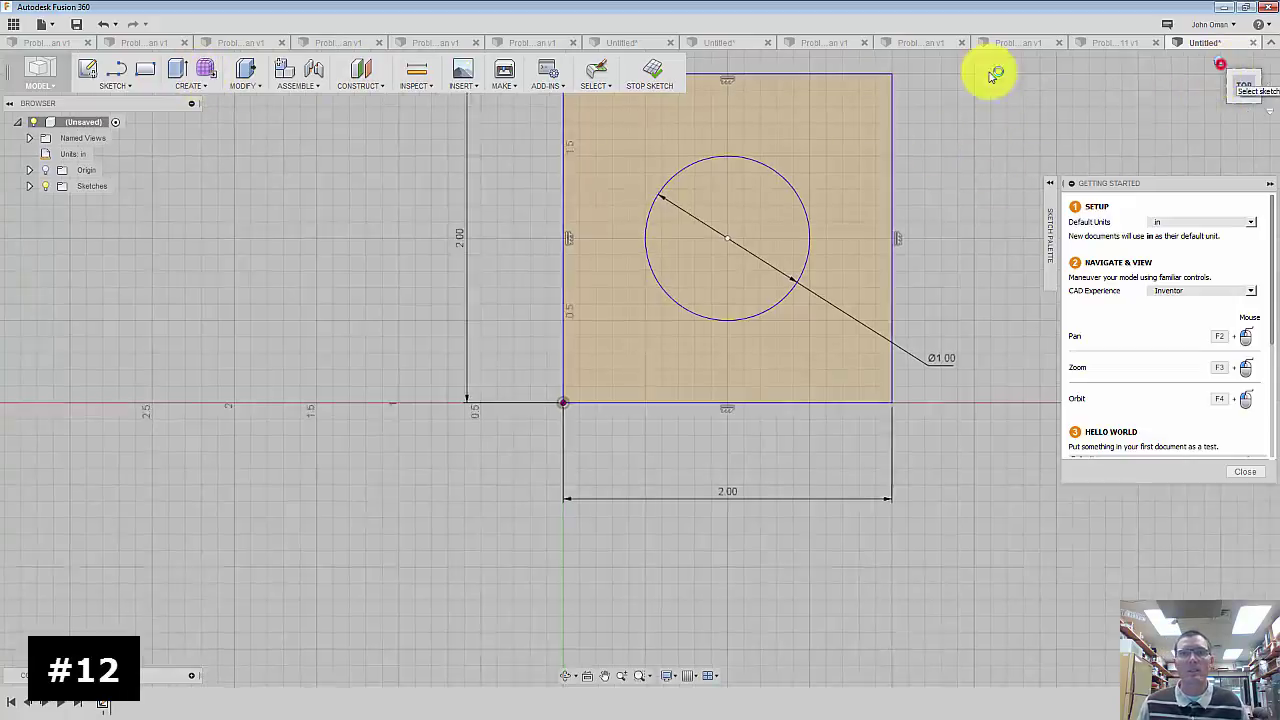
click(178, 66)
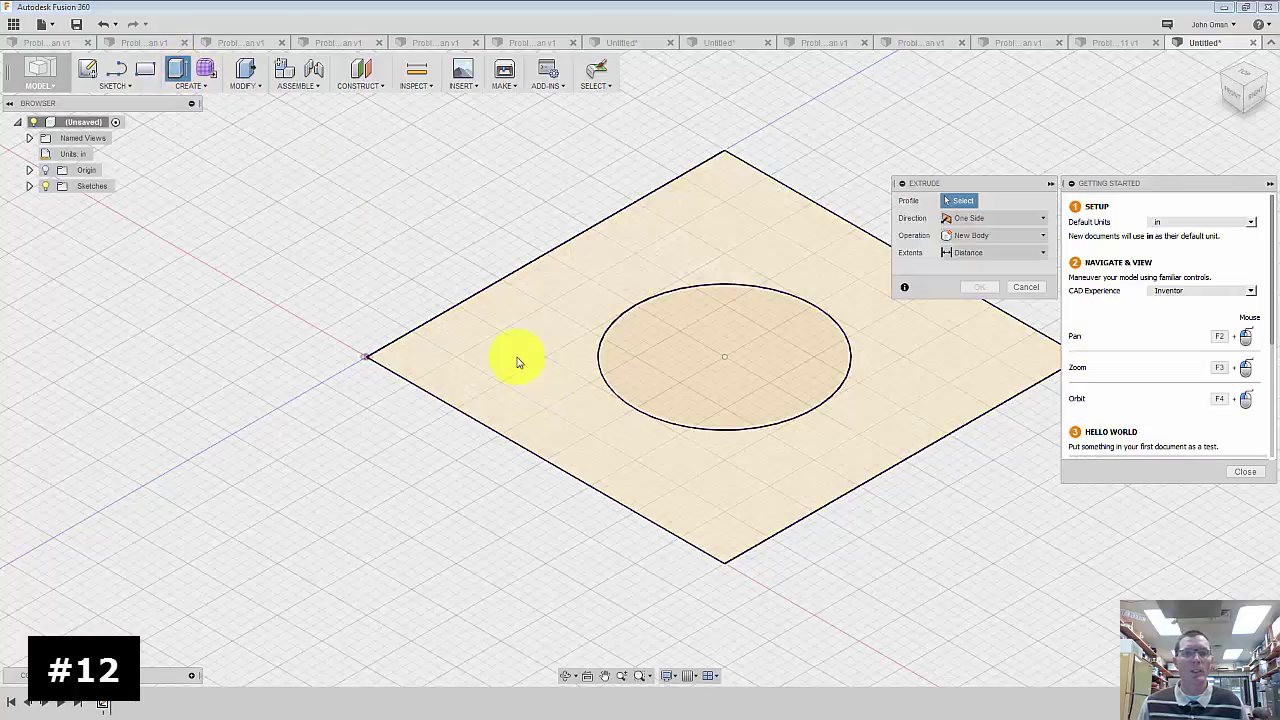
click(516, 372)
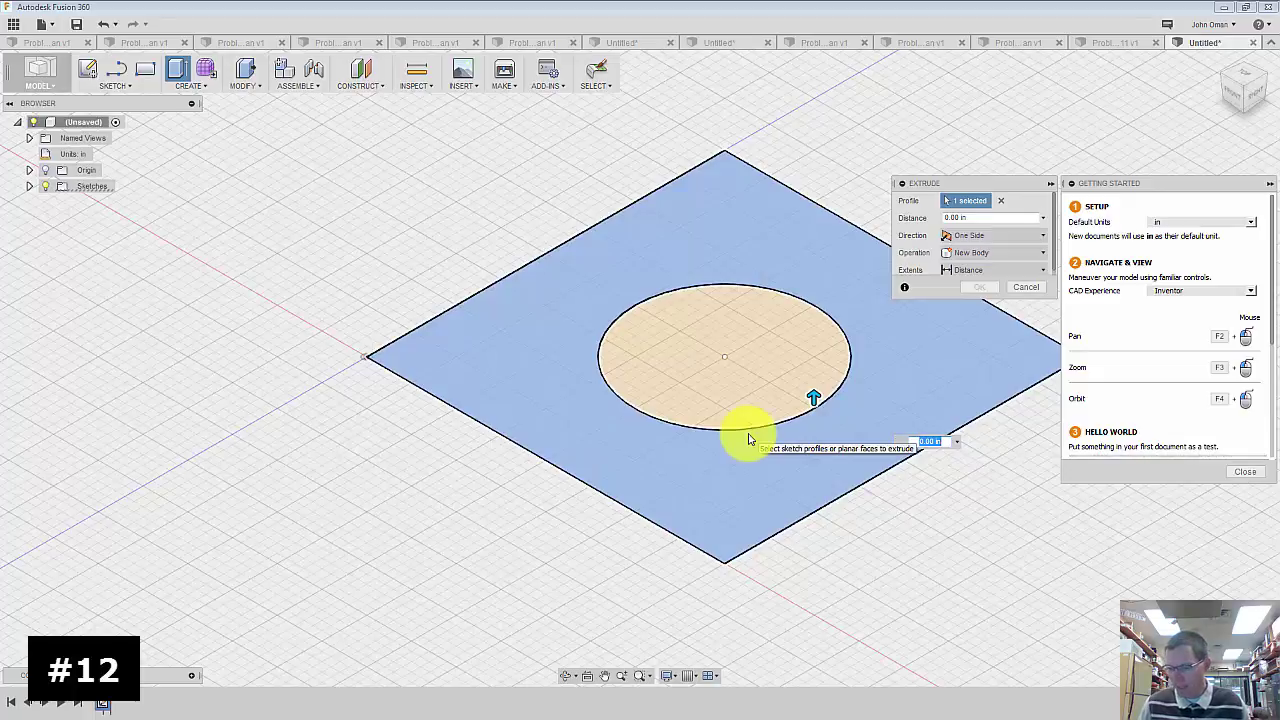
text(-.5)
key(Return)
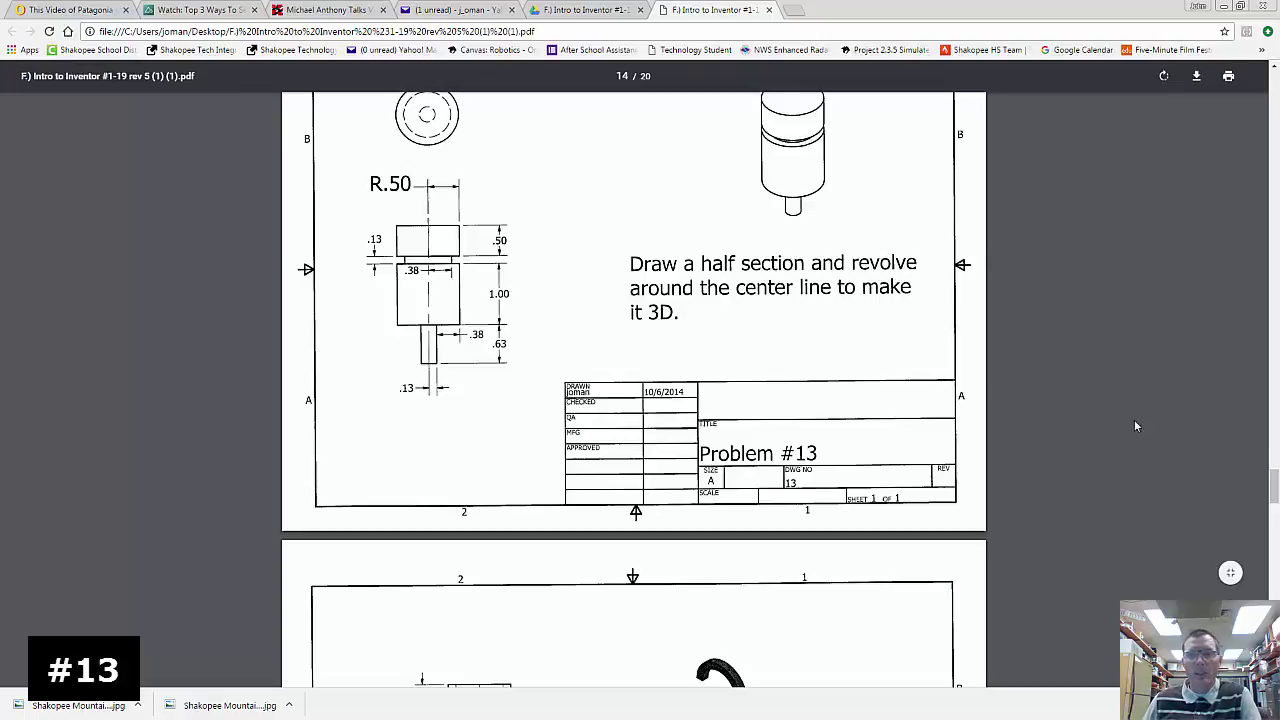
- View the Problem #13 drawing, then switch to Fusion 360 and start a sketch on the front origin plane
drag(1274, 487, 1274, 478)
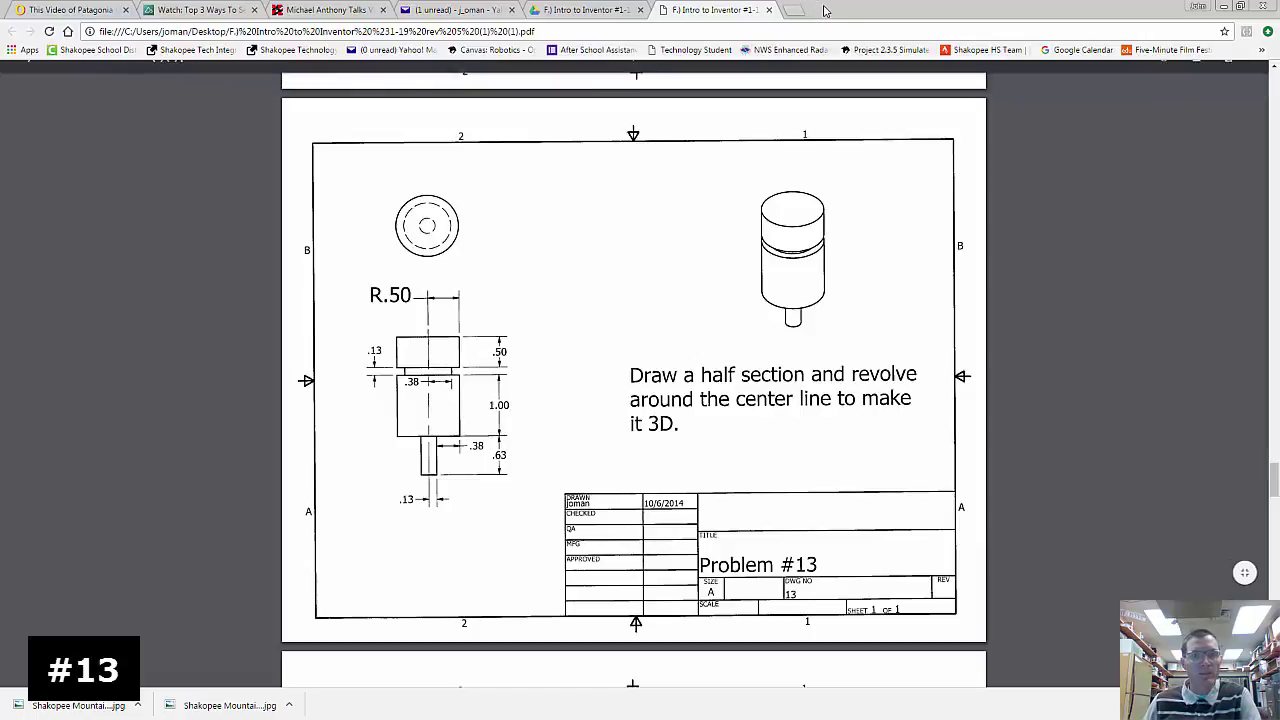
drag(825, 10, 1100, 45)
click(270, 332)
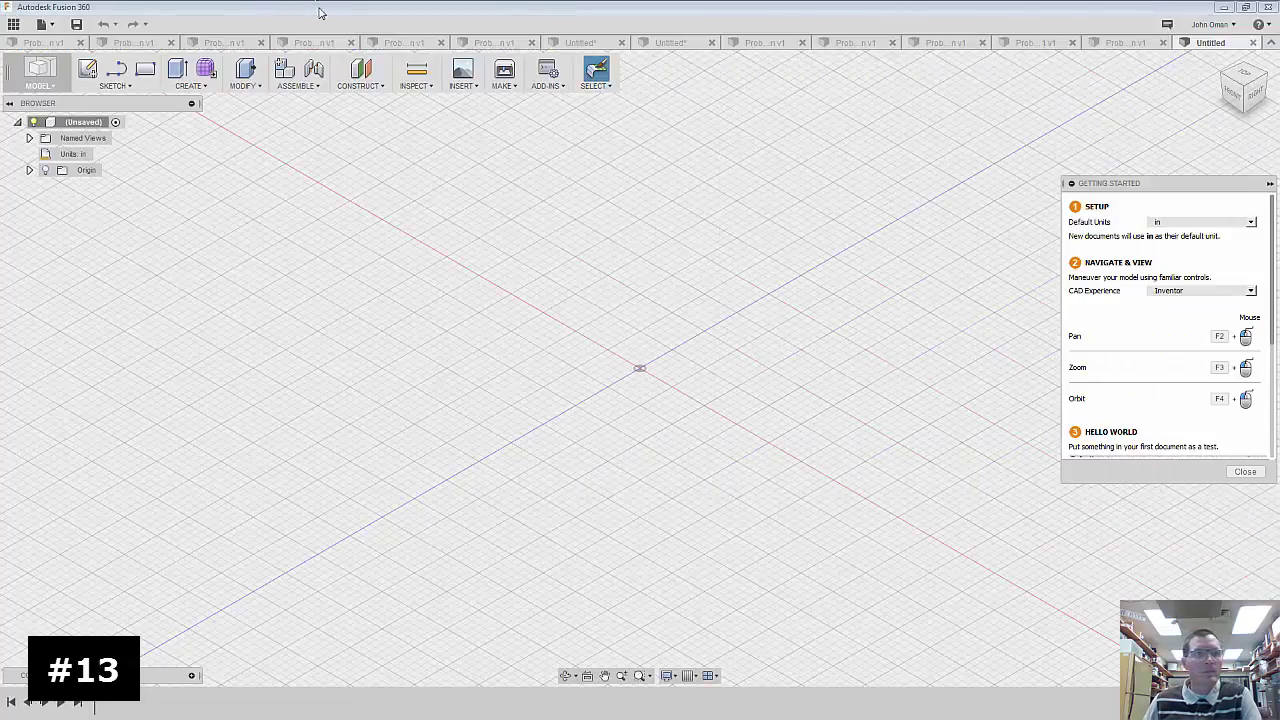
click(89, 70)
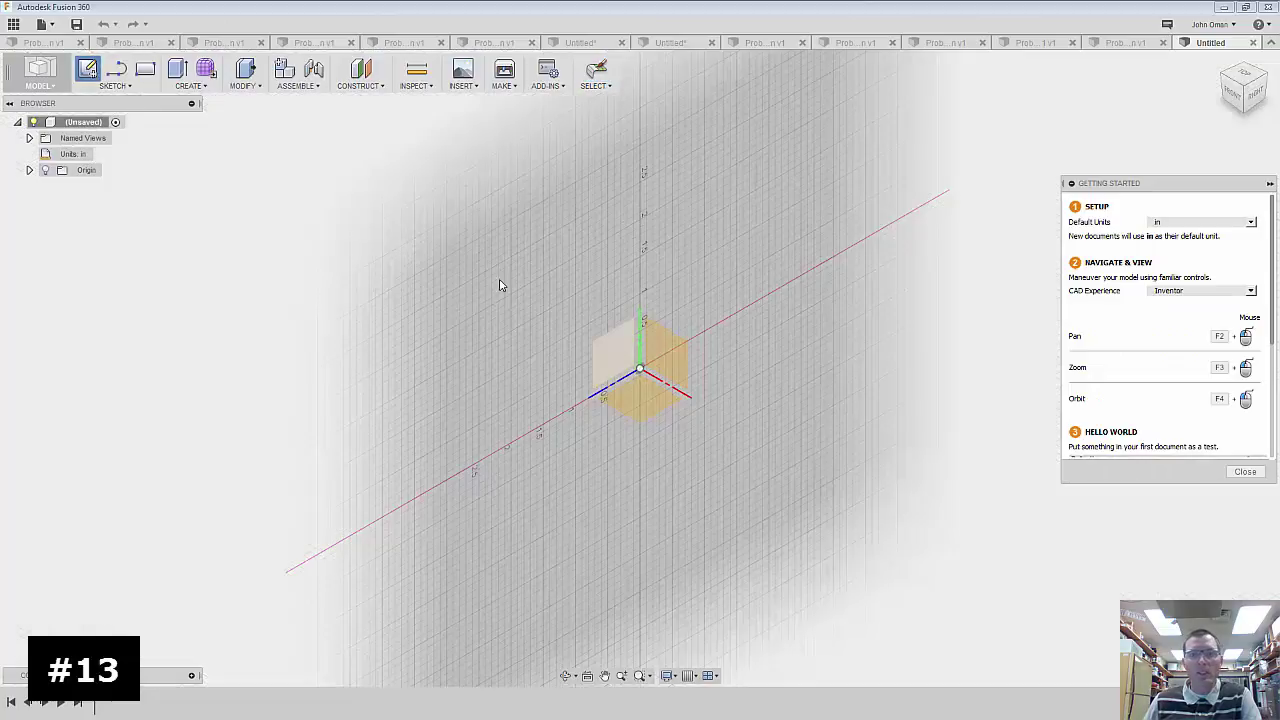
click(662, 346)
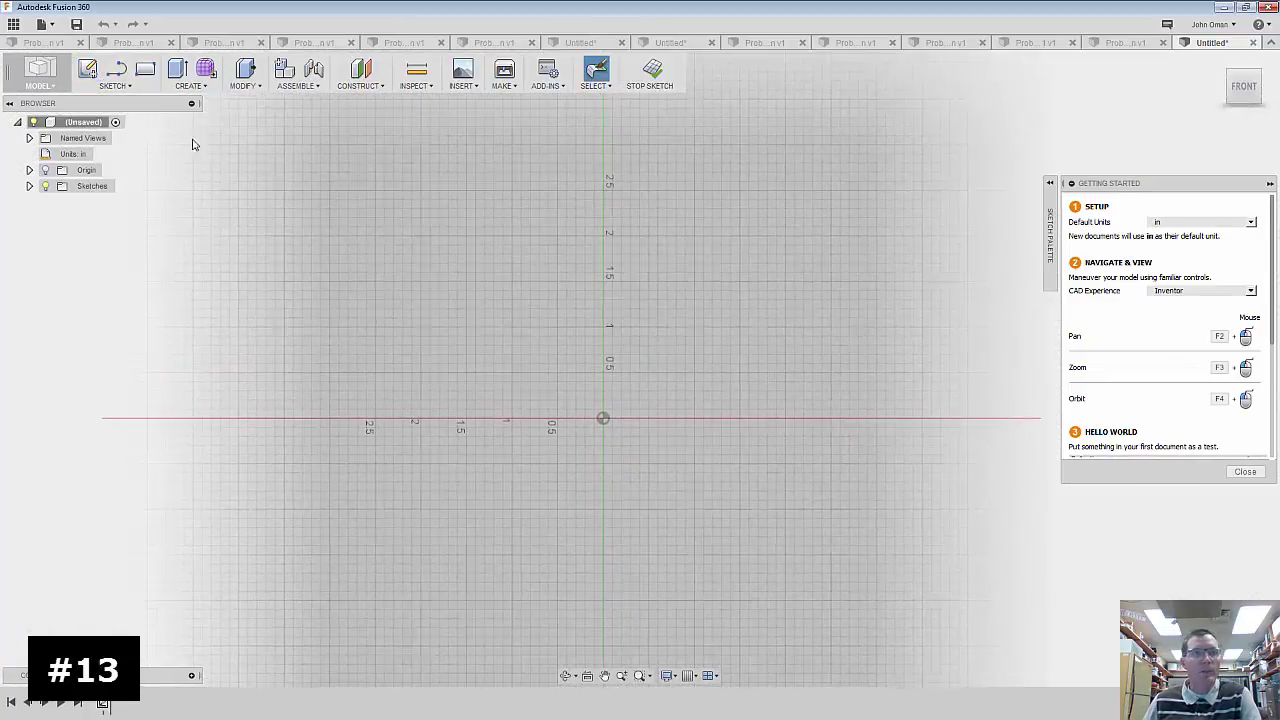
- Sketch a 2.25 in vertical line upward from the origin as the half section's center line
click(122, 78)
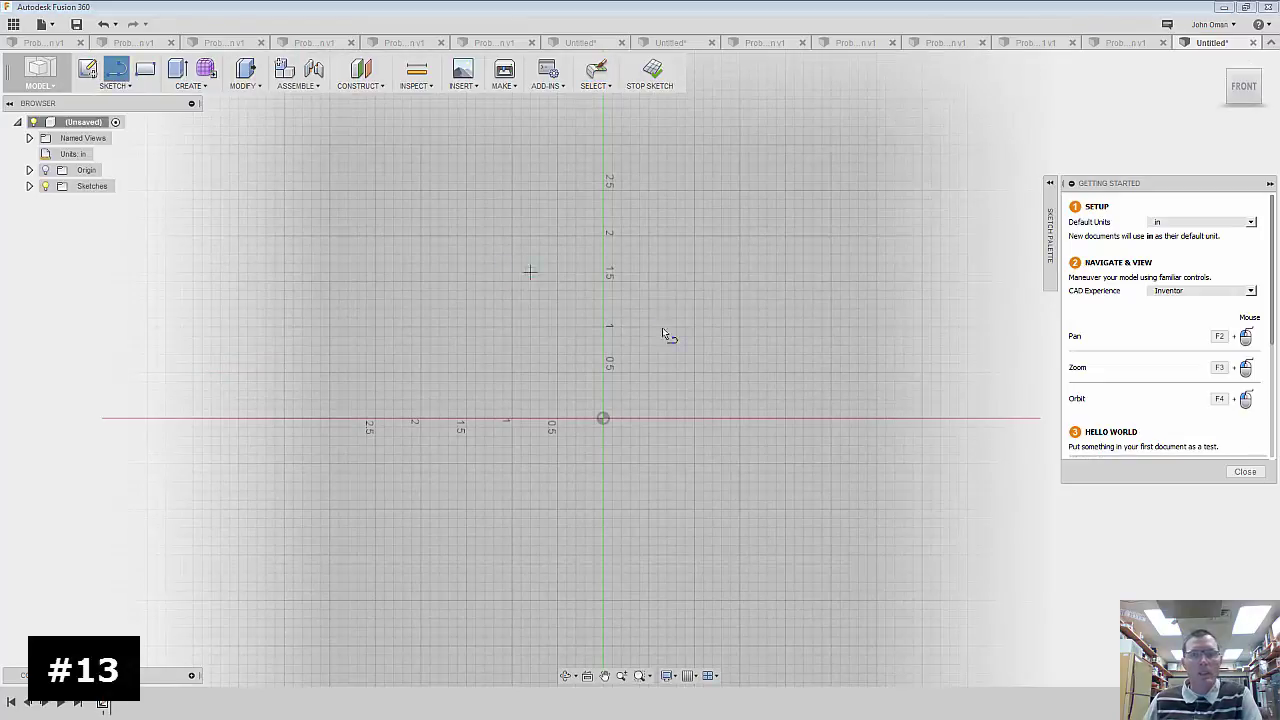
click(603, 419)
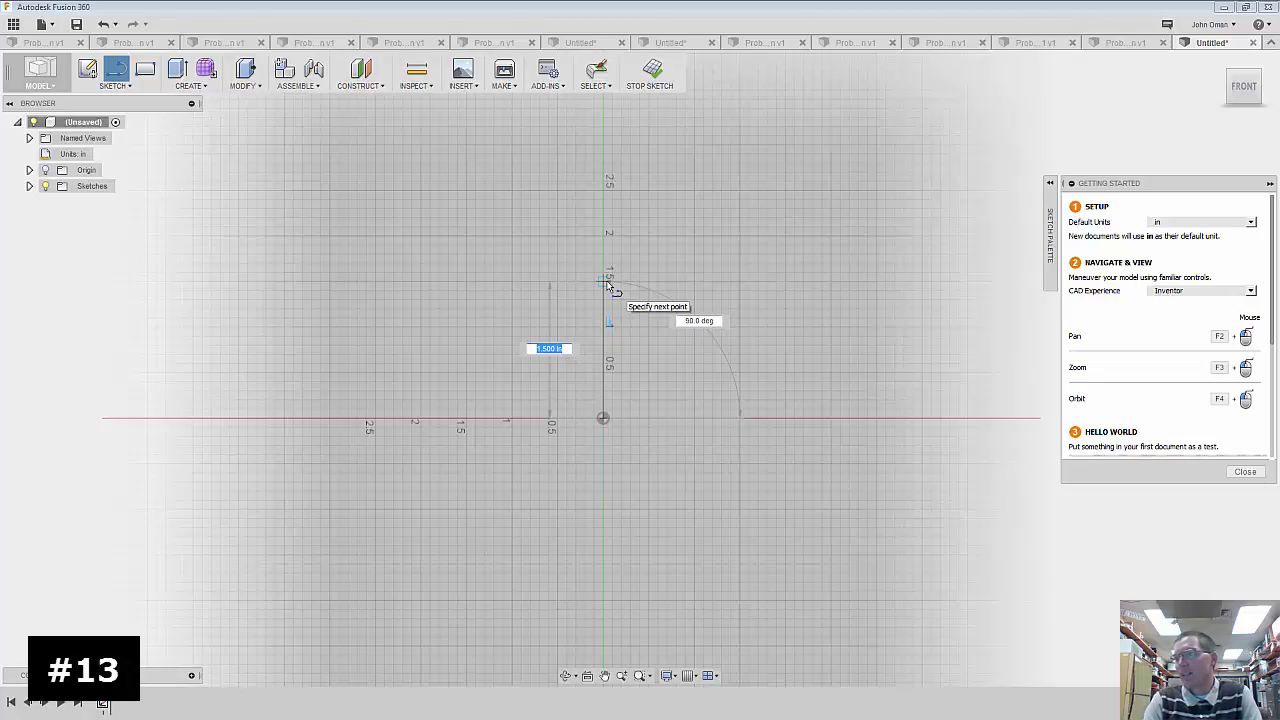
text(2)
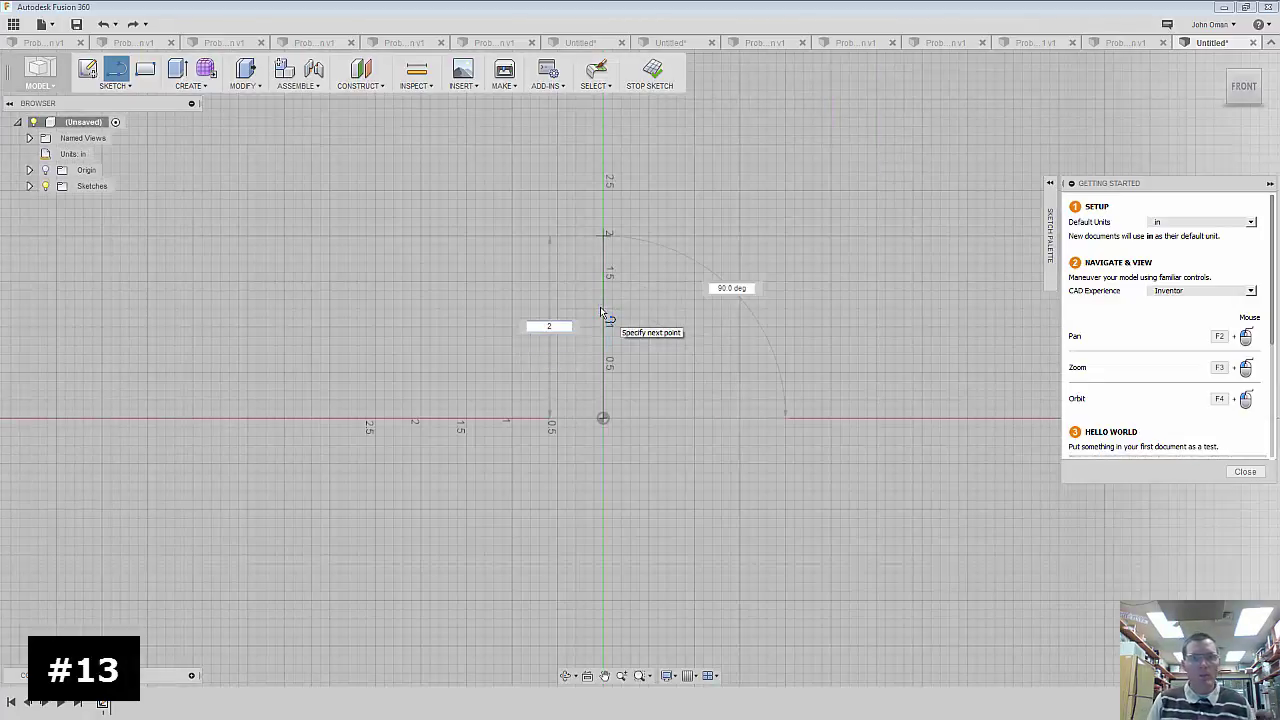
text(.25)
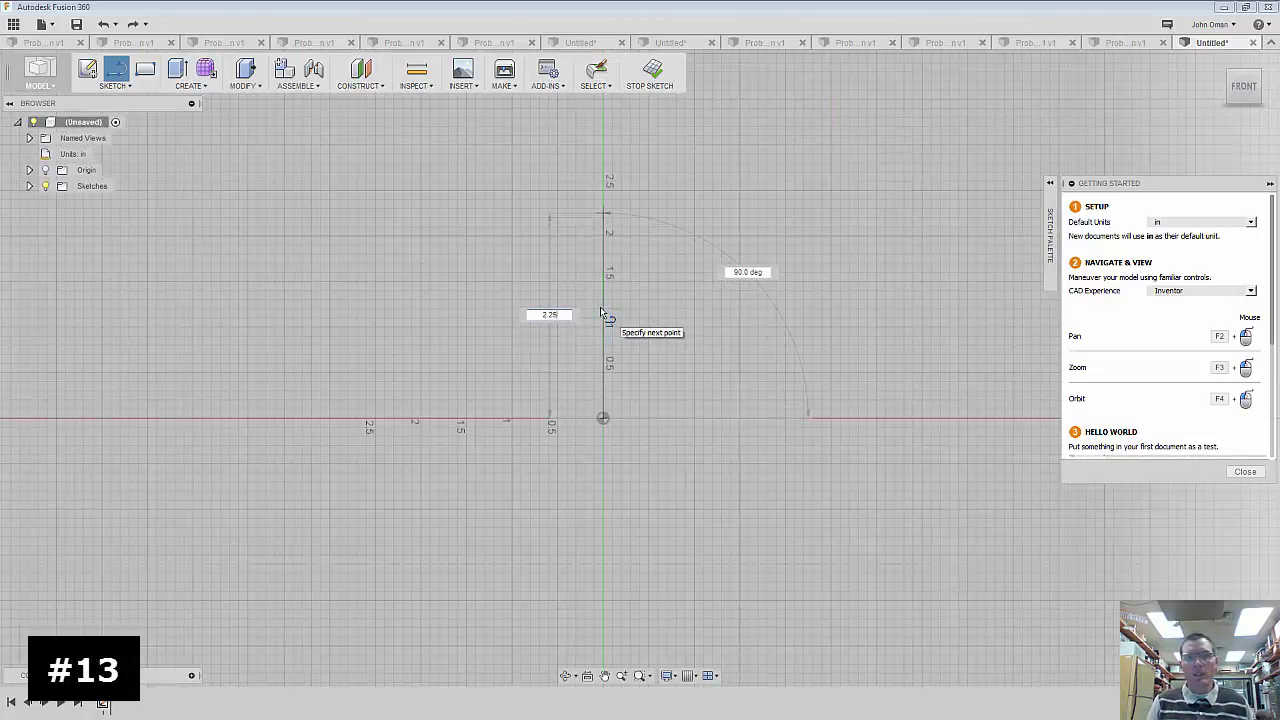
key(Return)
key(Escape)
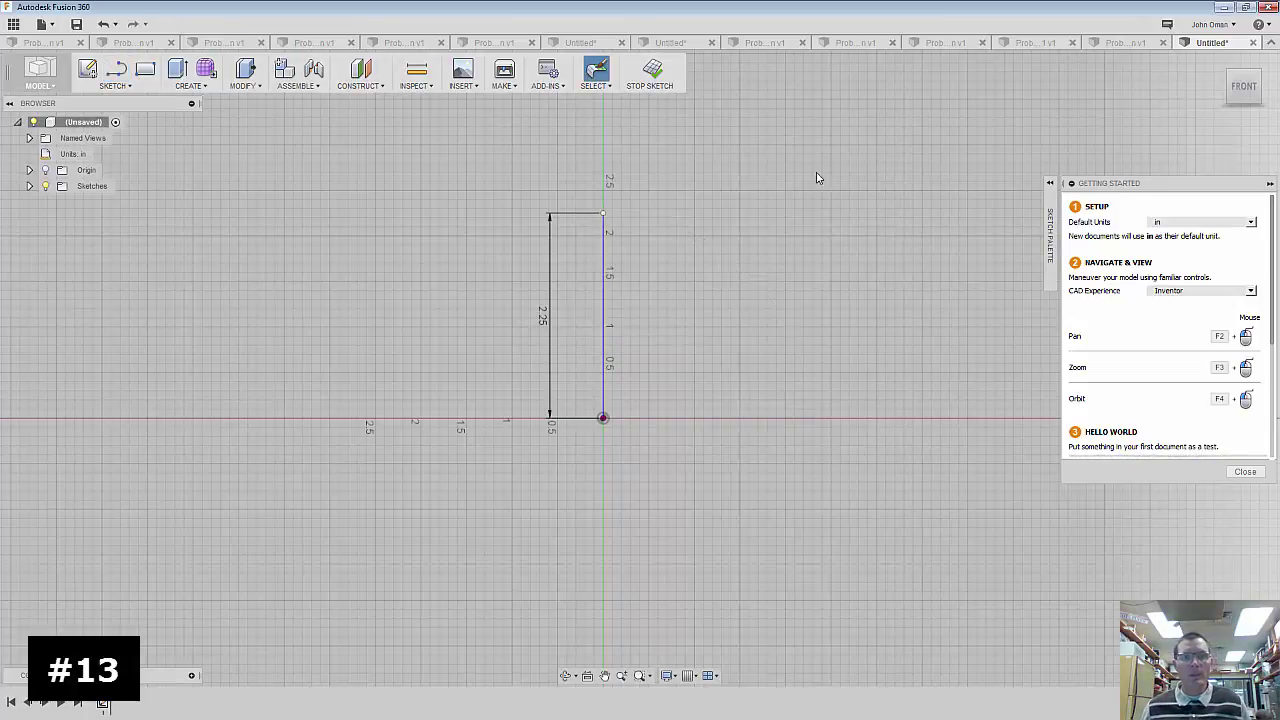
- Sketch a 0.5 in horizontal line to the right from the upper end of the 2.25 in line
click(116, 68)
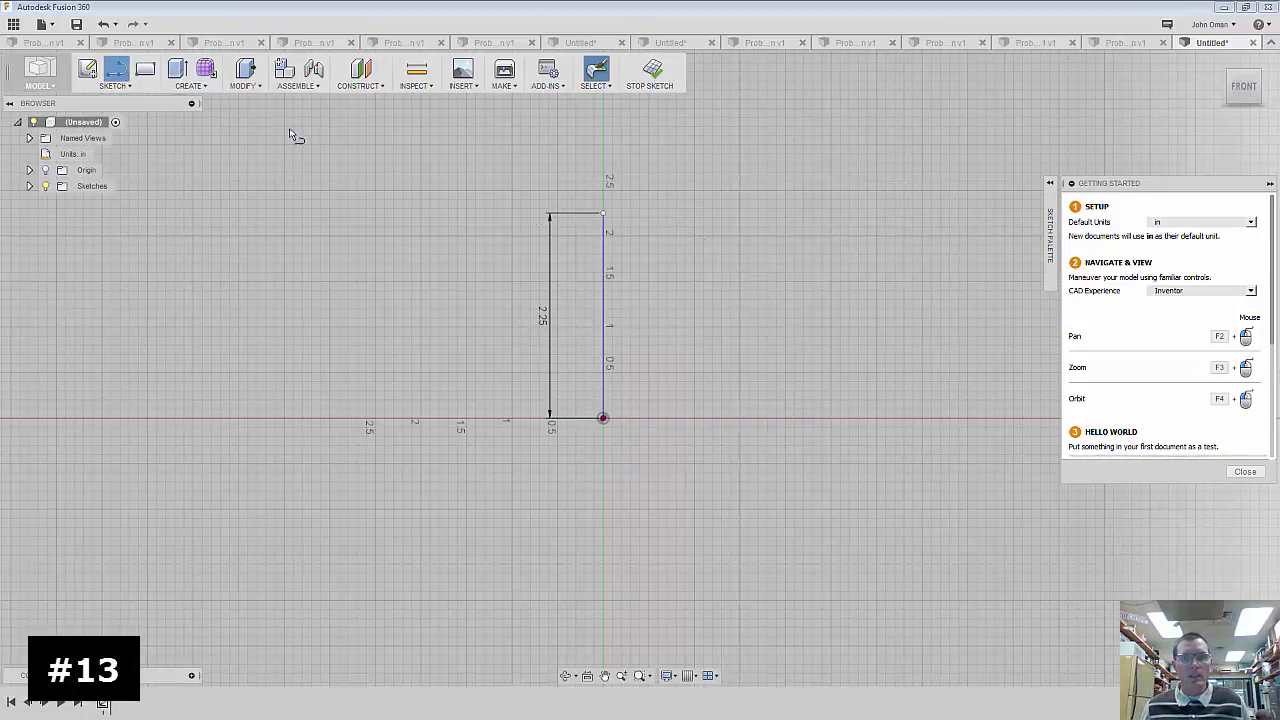
click(605, 215)
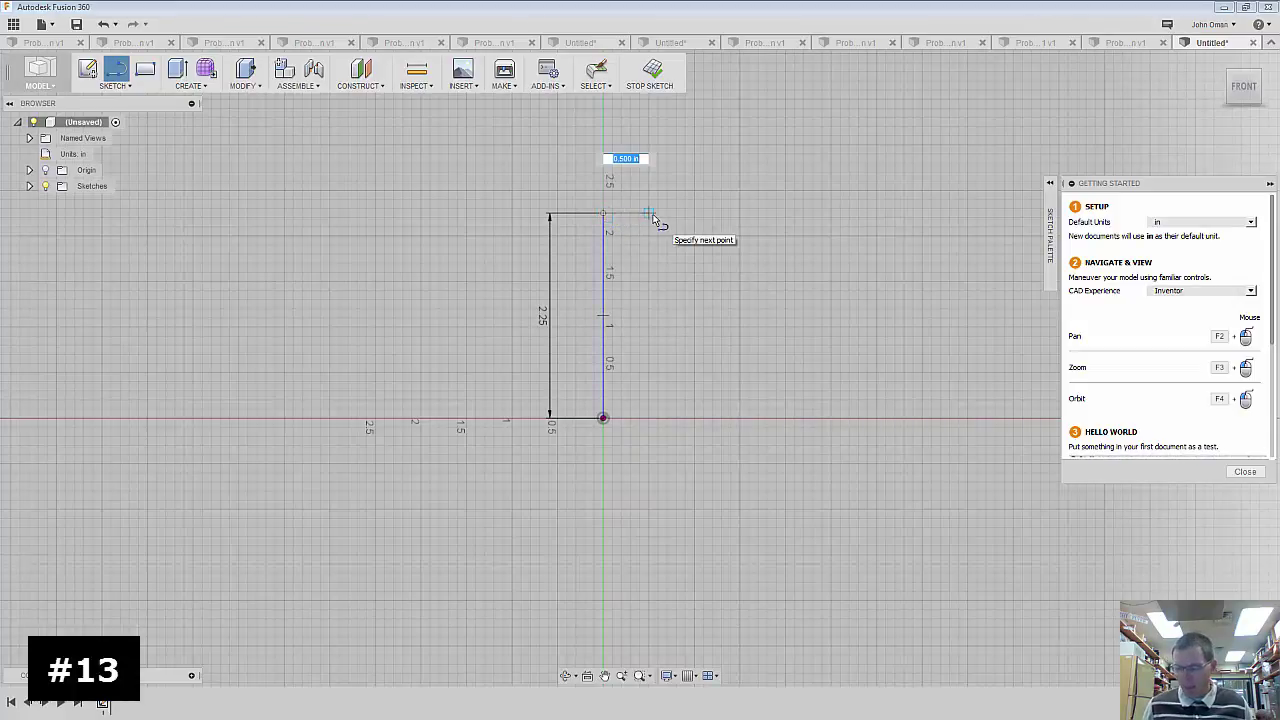
key(BackSpace)
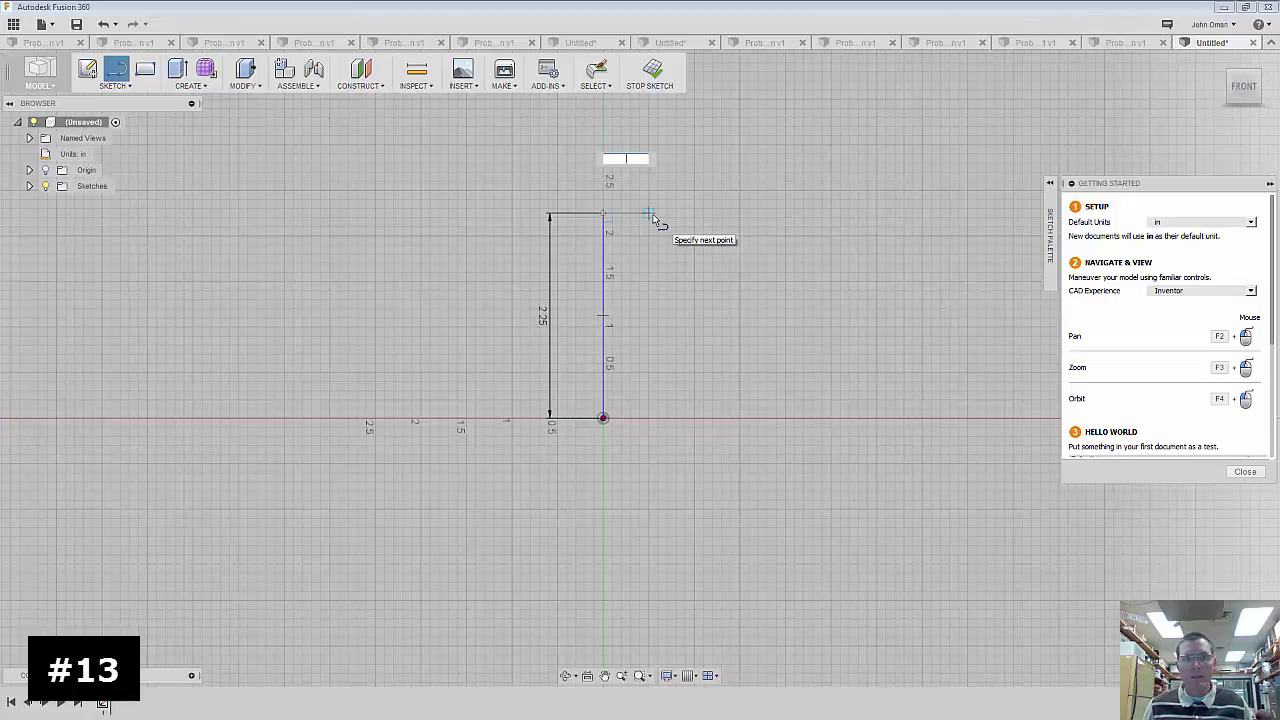
text(5)
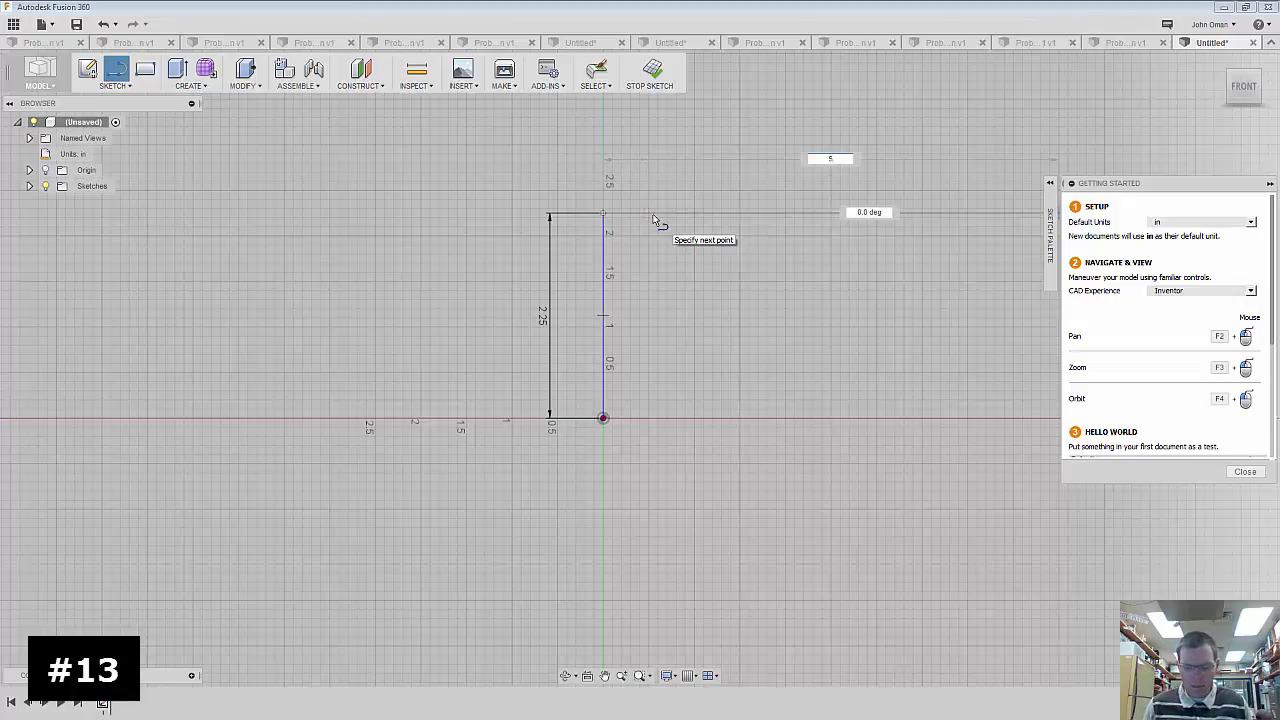
key(BackSpace)
text(.5)
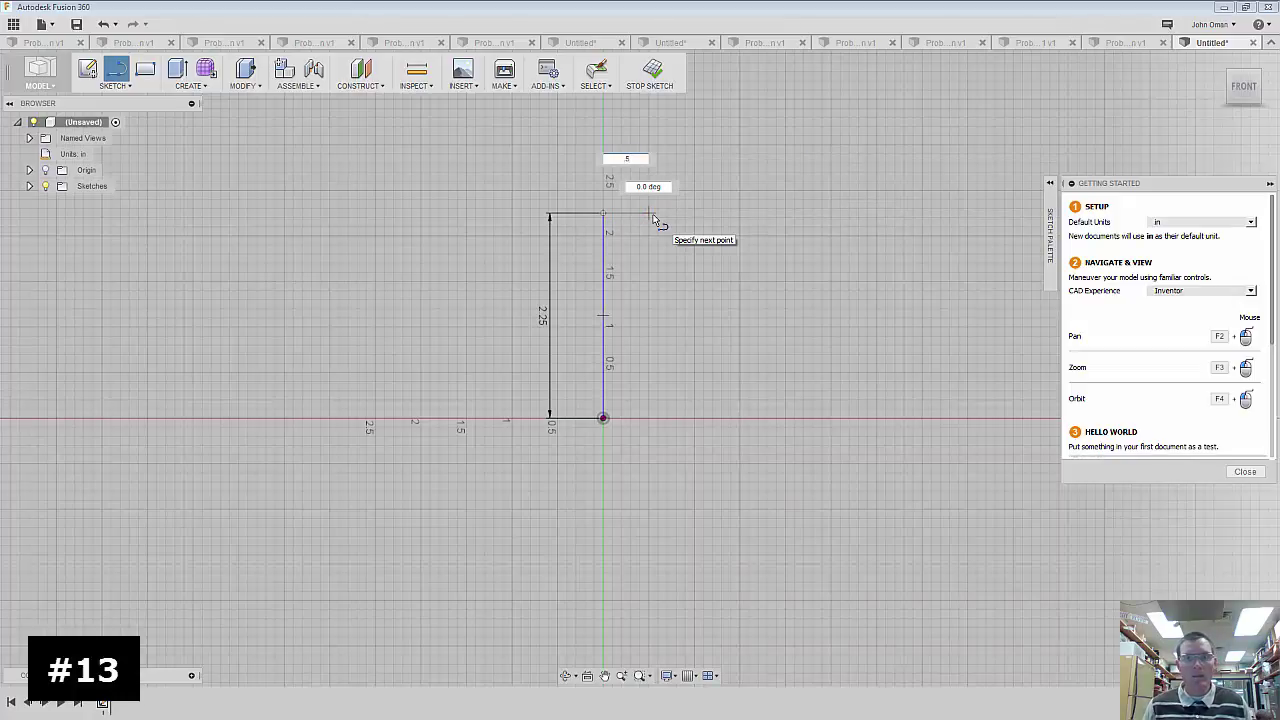
key(Return)
key(Escape)
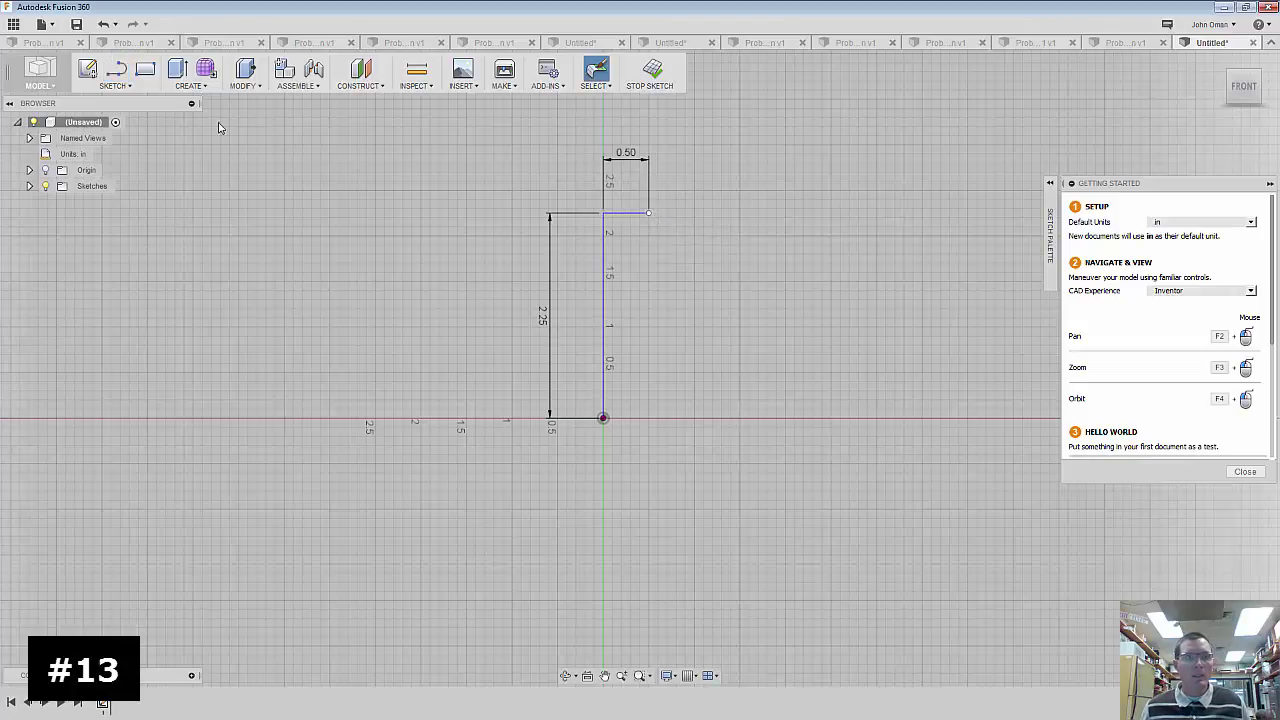
- Sketch a 0.5 in vertical line downward from the right end of the top edge
key(l)
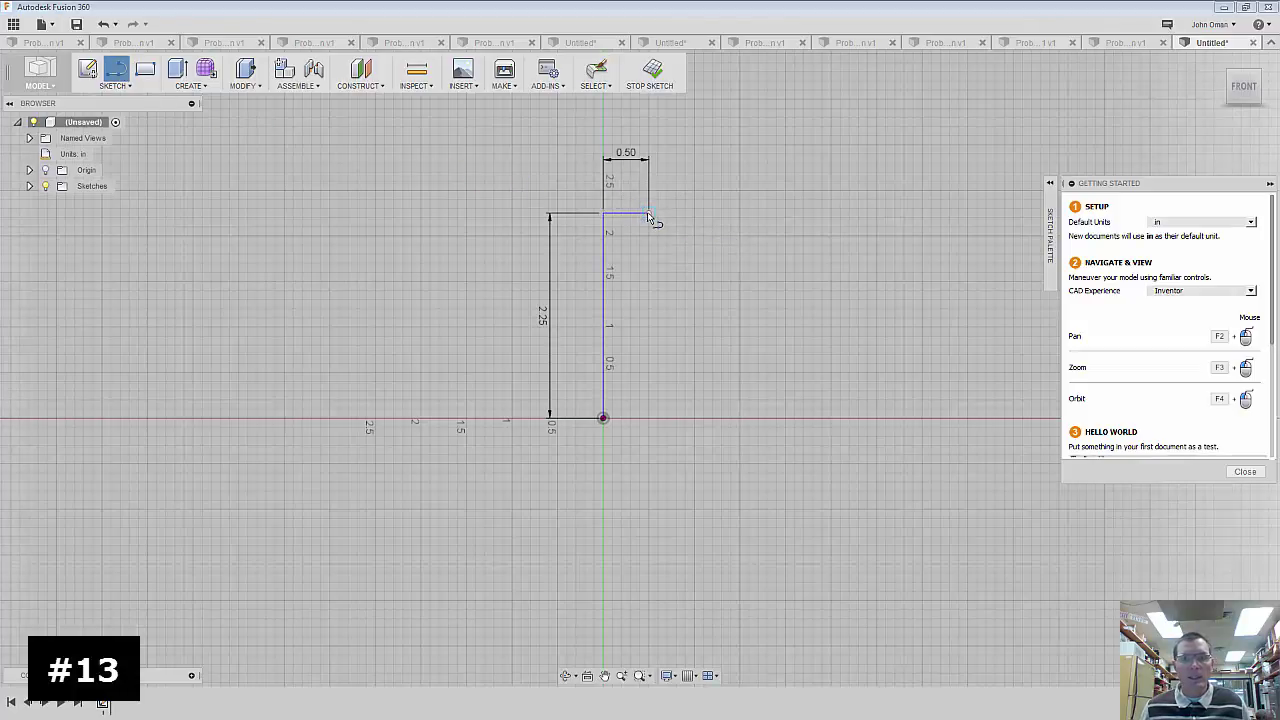
click(648, 213)
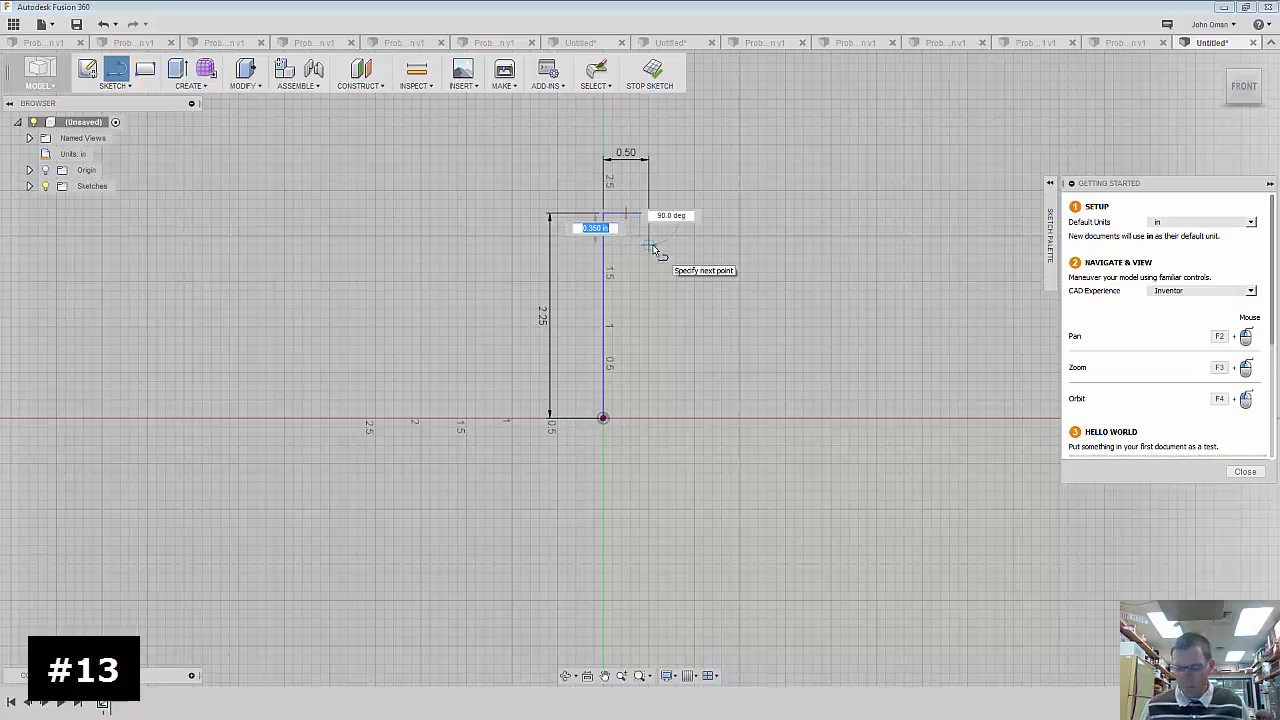
text(1)
key(Tab)
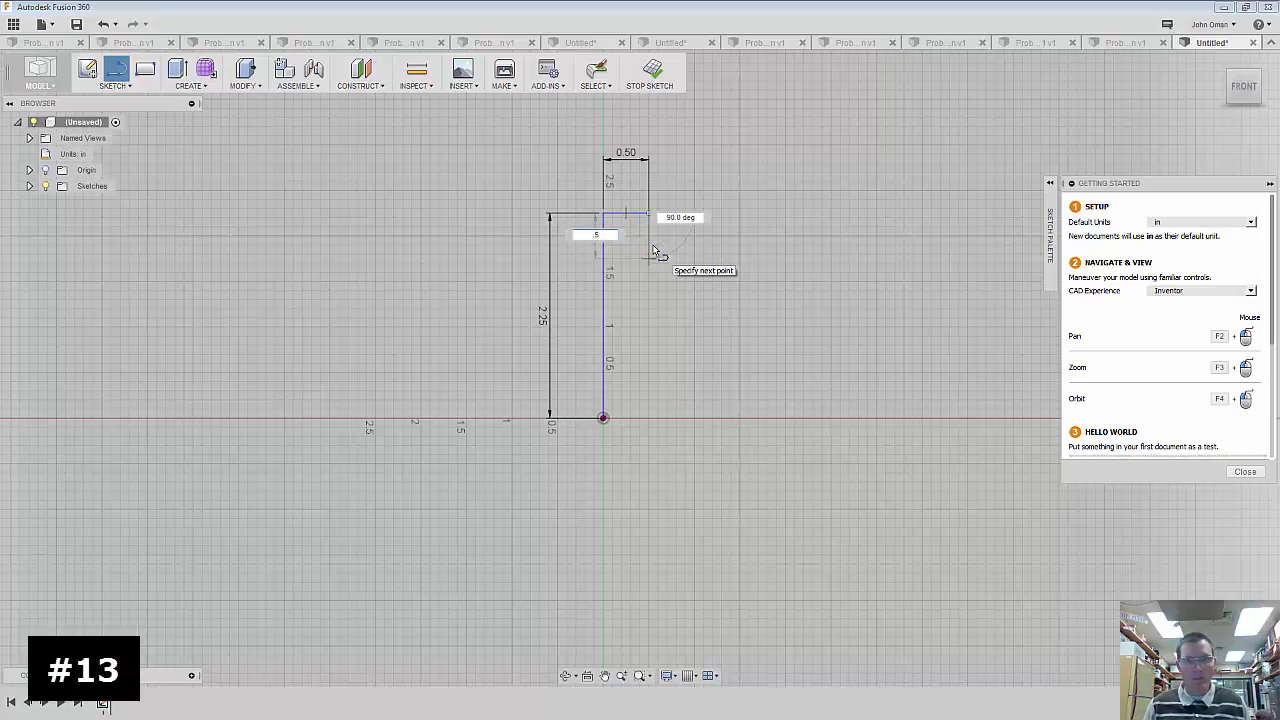
key(Return)
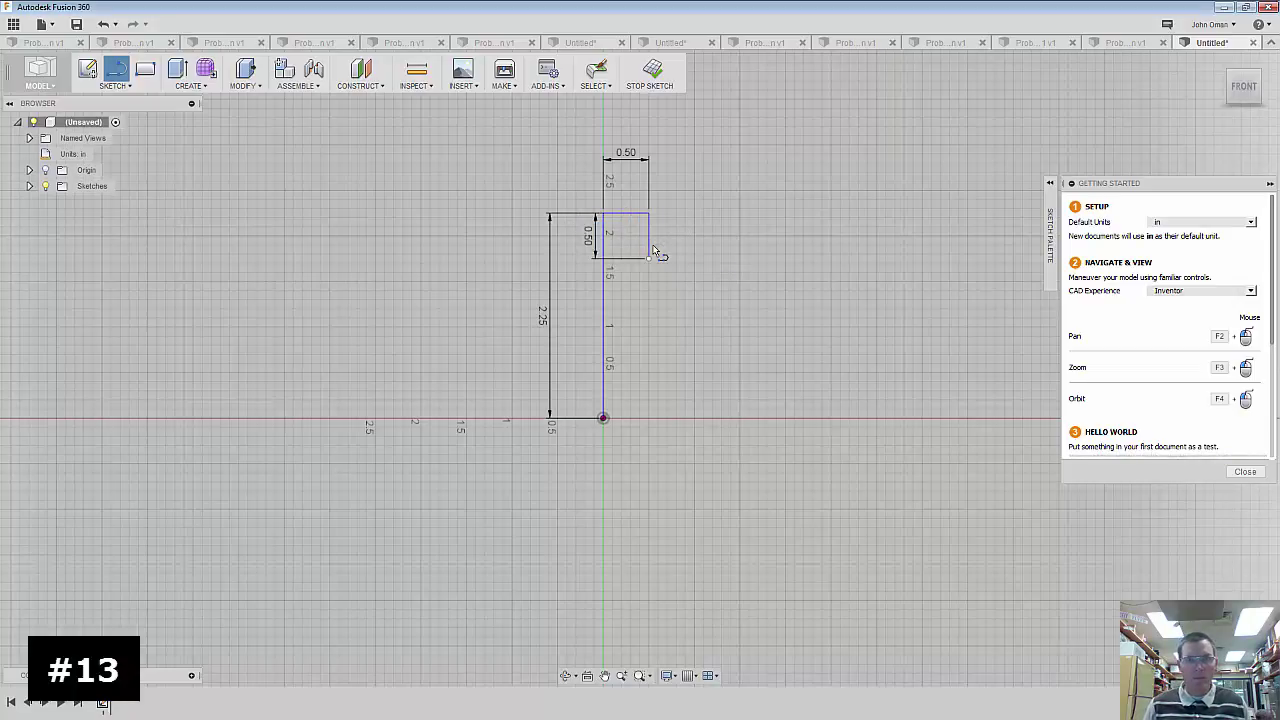
key(Escape)
- Sketch a 0.13 in horizontal line inward from the lower end of the 0.5 in outer edge to begin the groove
key(l)
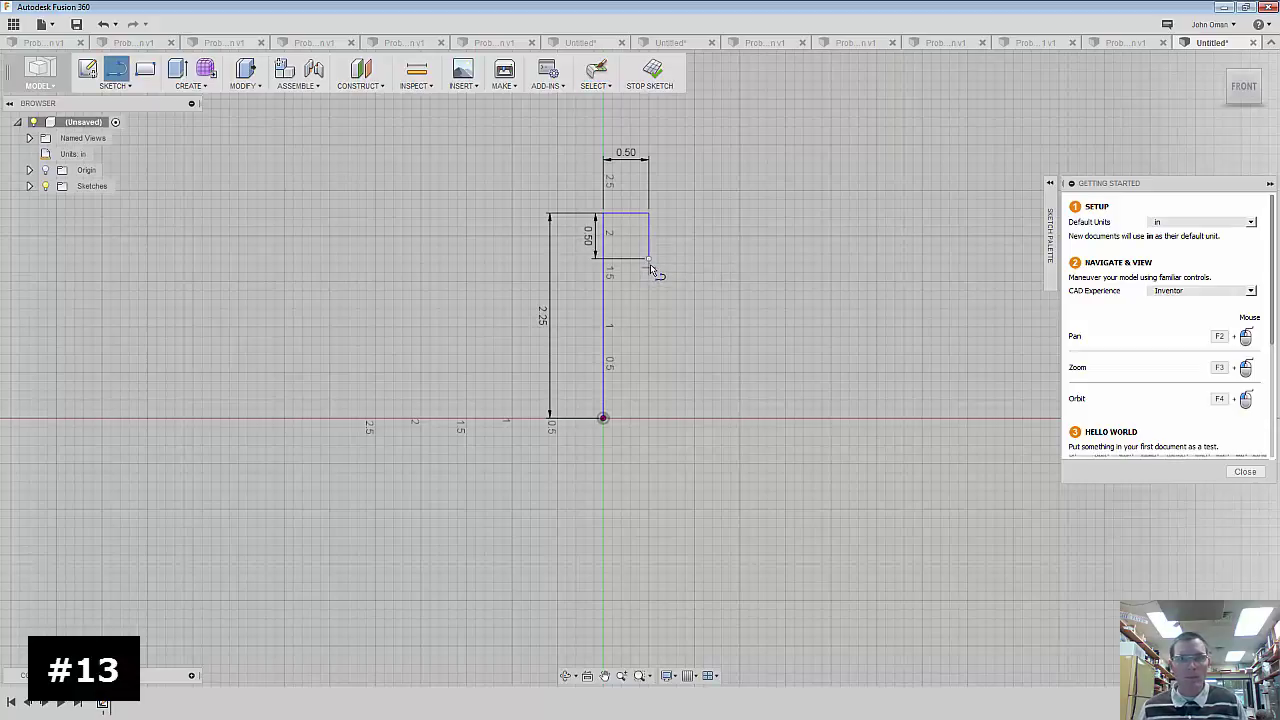
drag(648, 257, 629, 262)
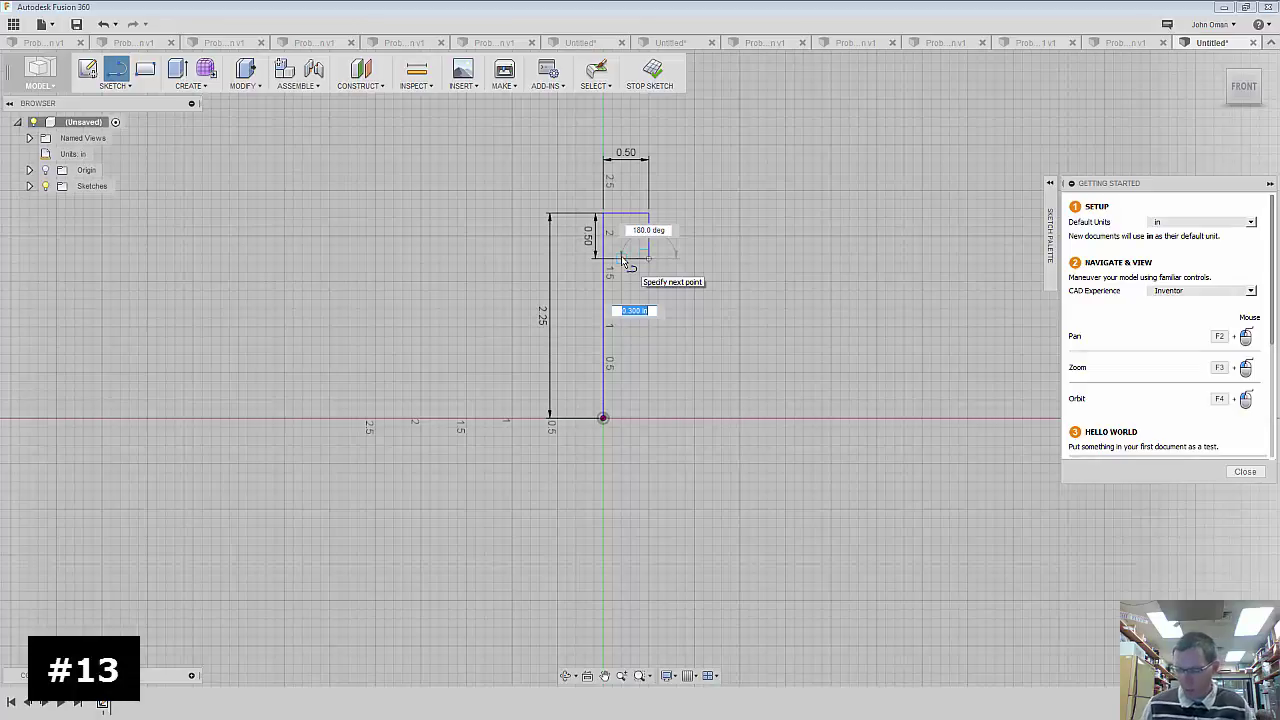
key(BackSpace)
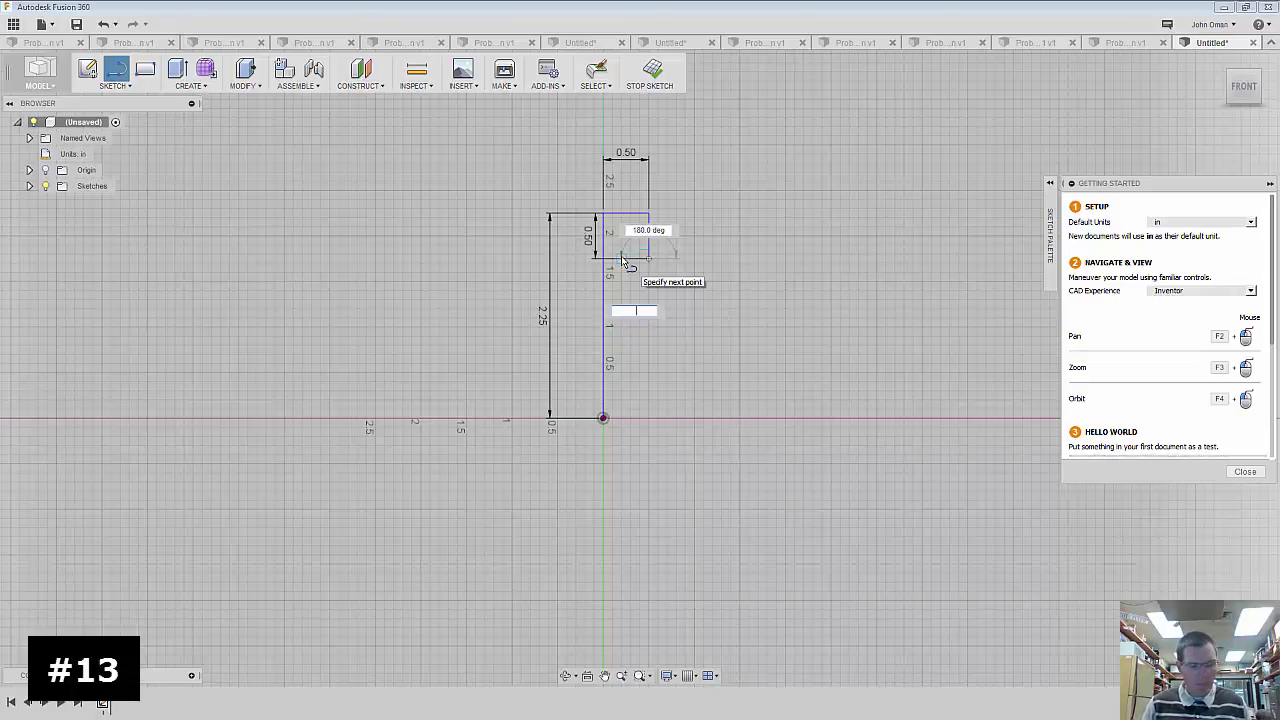
text(.13)
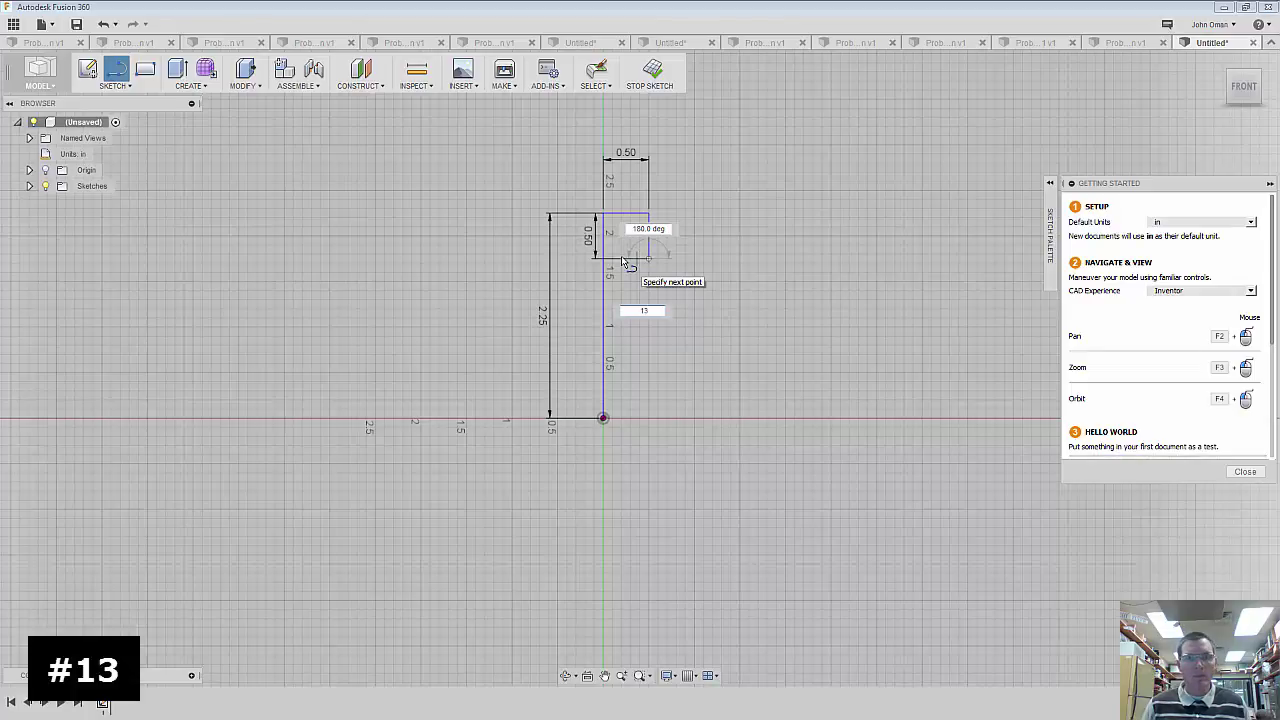
key(Return)
key(Escape)
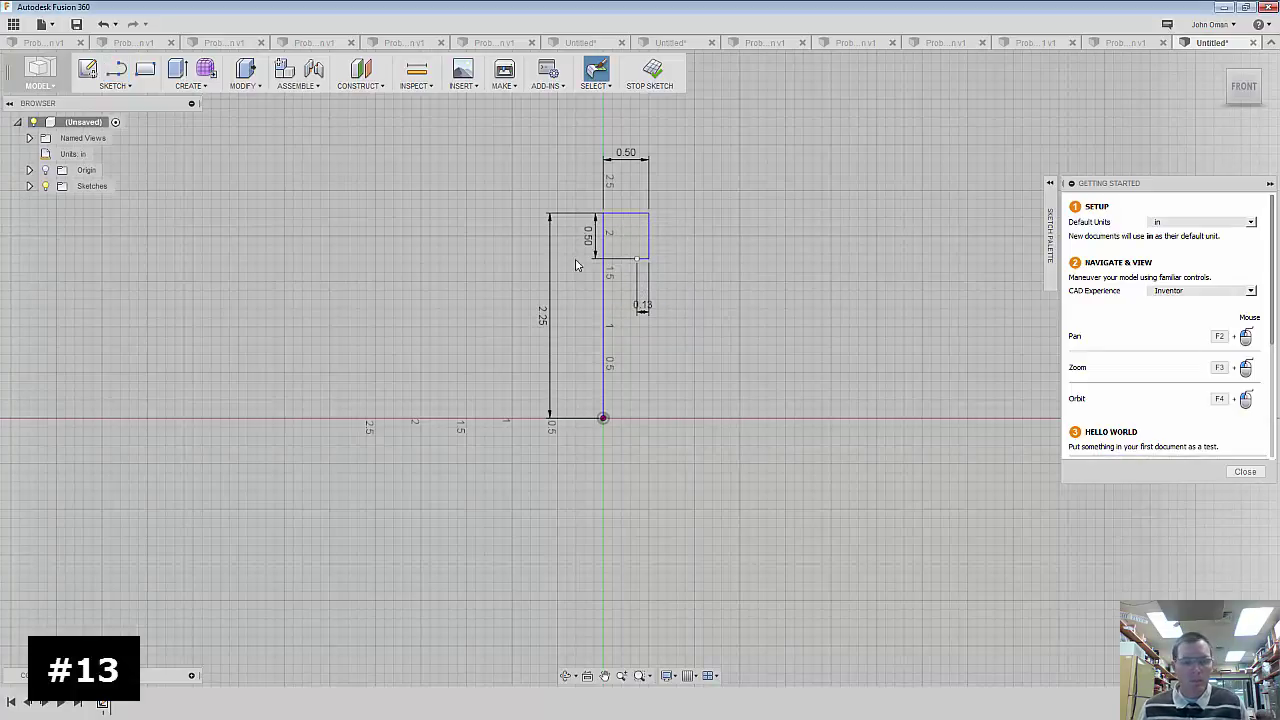
- Sketch a 0.13 in vertical line downward from the groove's inner corner
key(l)
scroll(640, 264, up, 5)
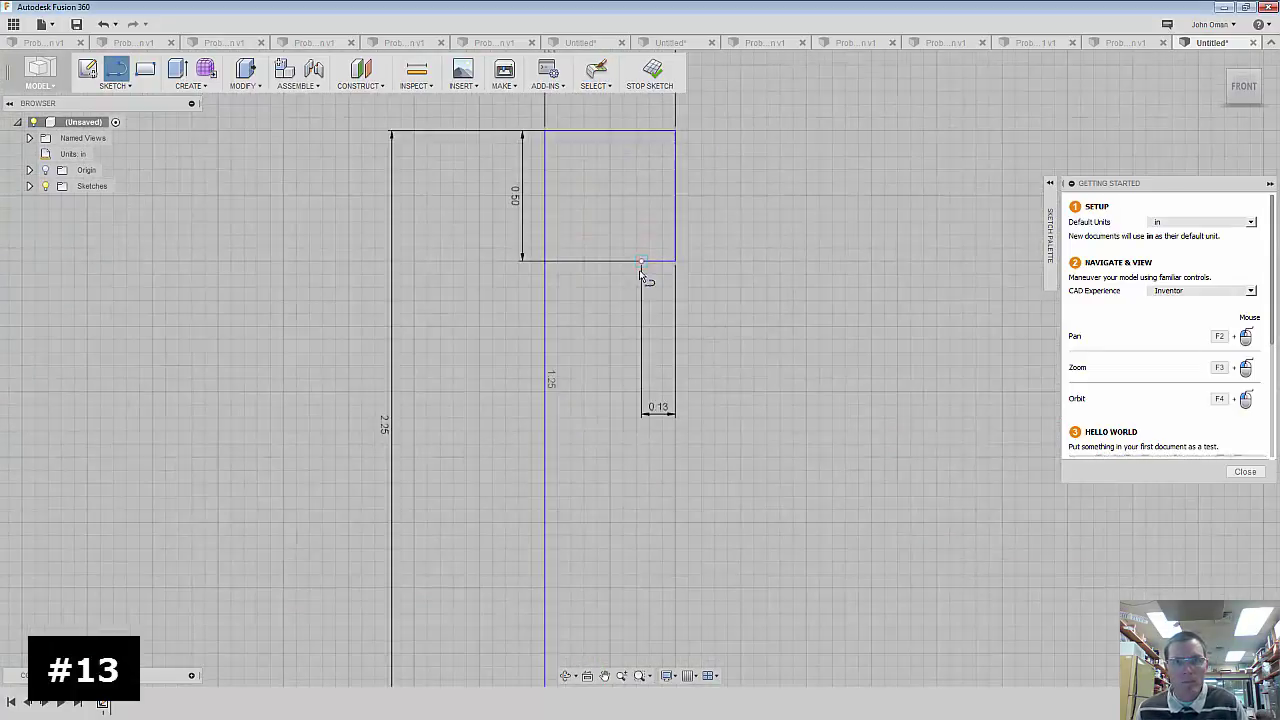
click(642, 263)
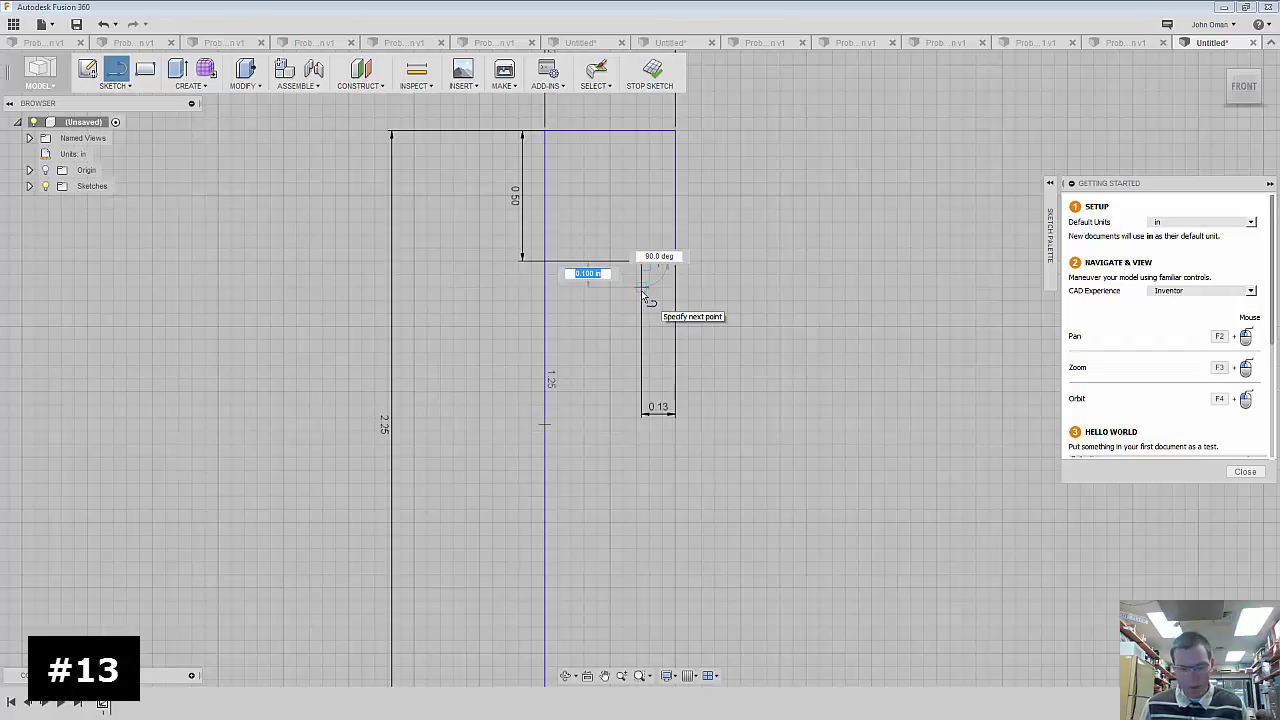
key(BackSpace)
text(.125)
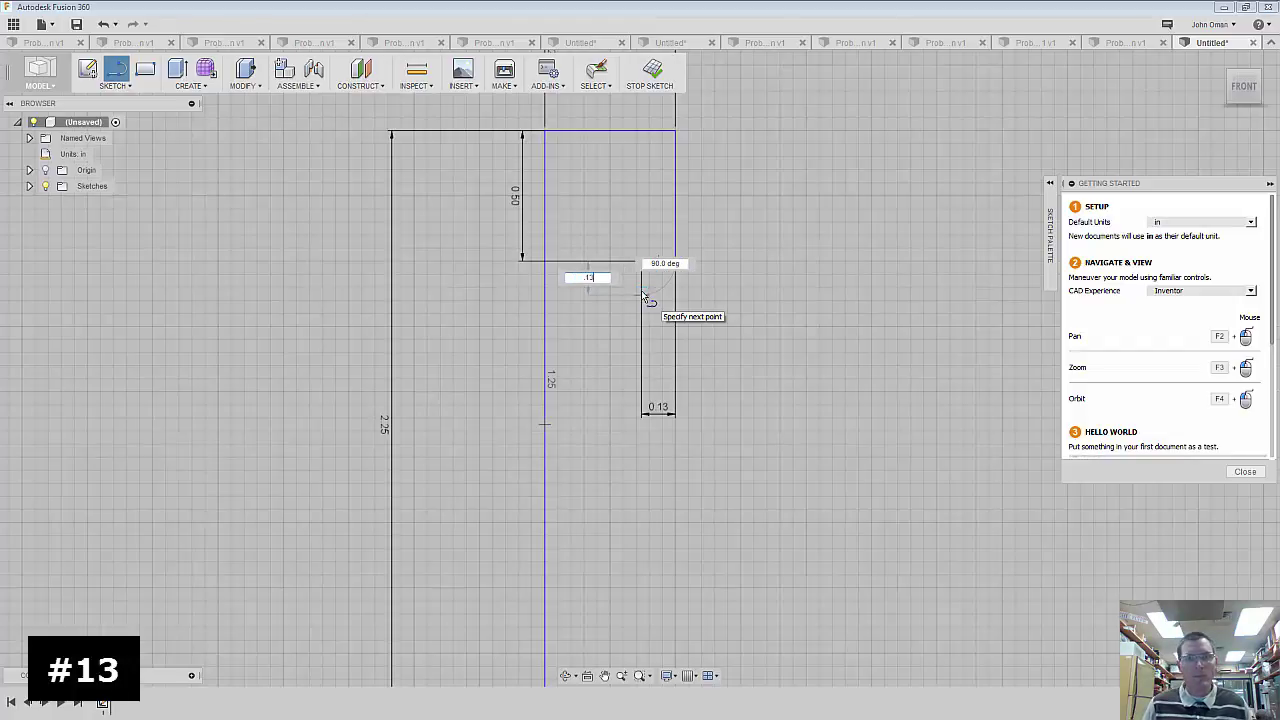
key(Return)
key(Escape)
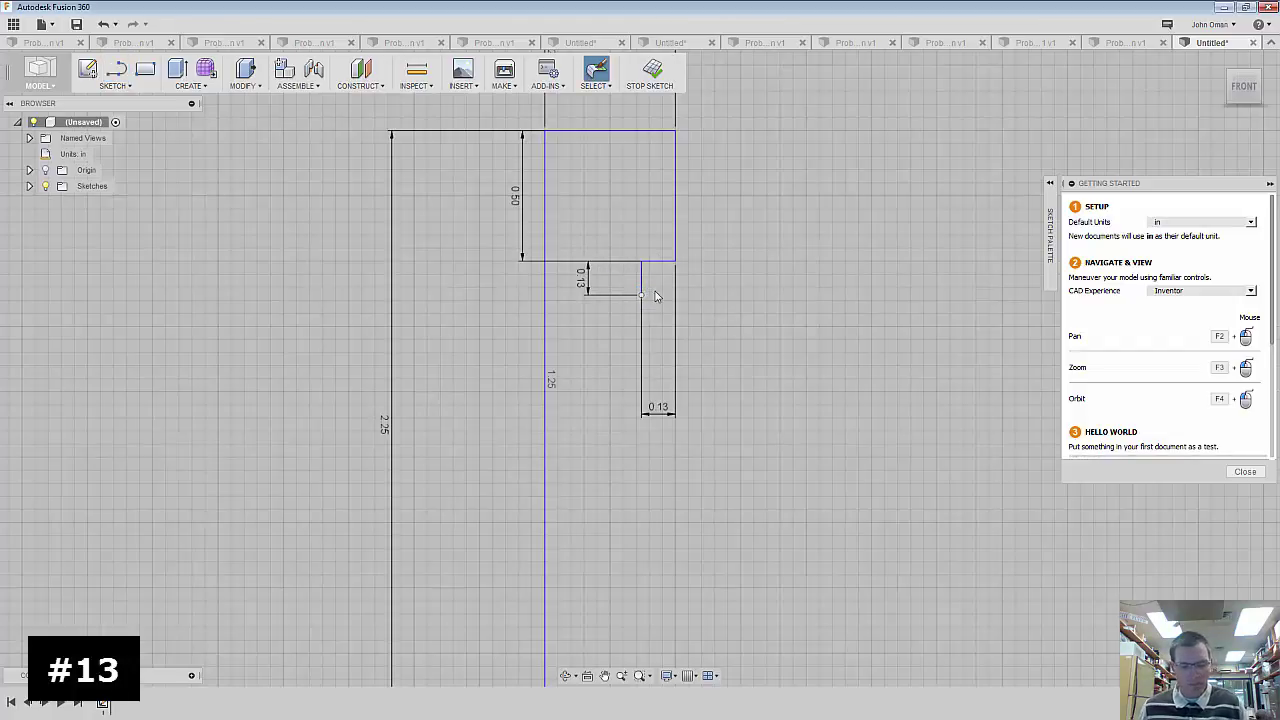
- Sketch a 0.13 in horizontal line outward from the lower end of the groove's vertical edge
key(l)
click(641, 294)
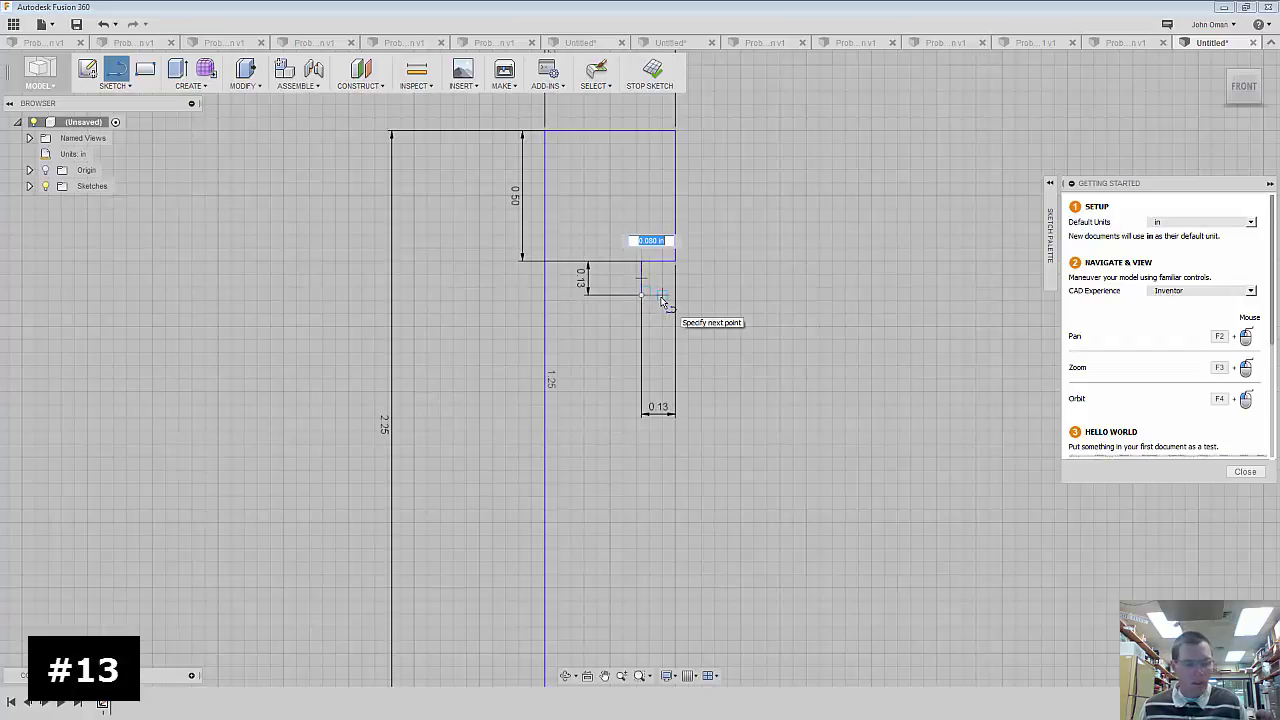
text(.13)
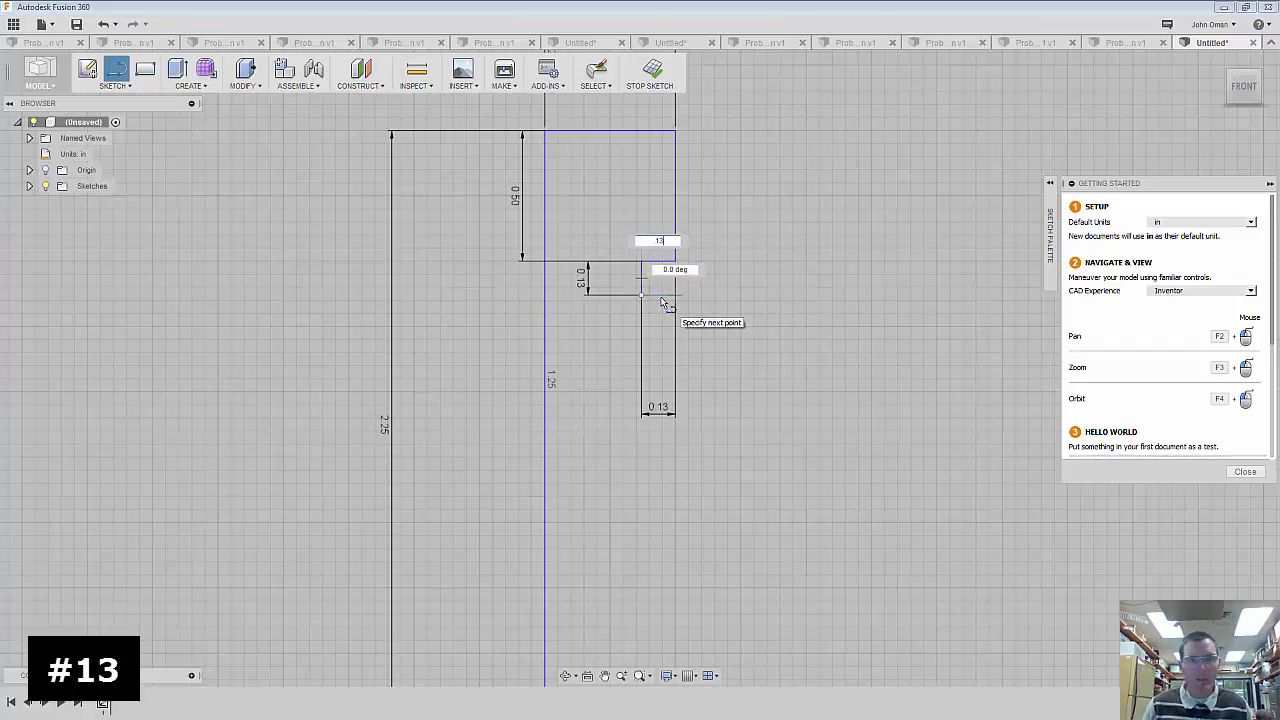
key(Return)
key(Escape)
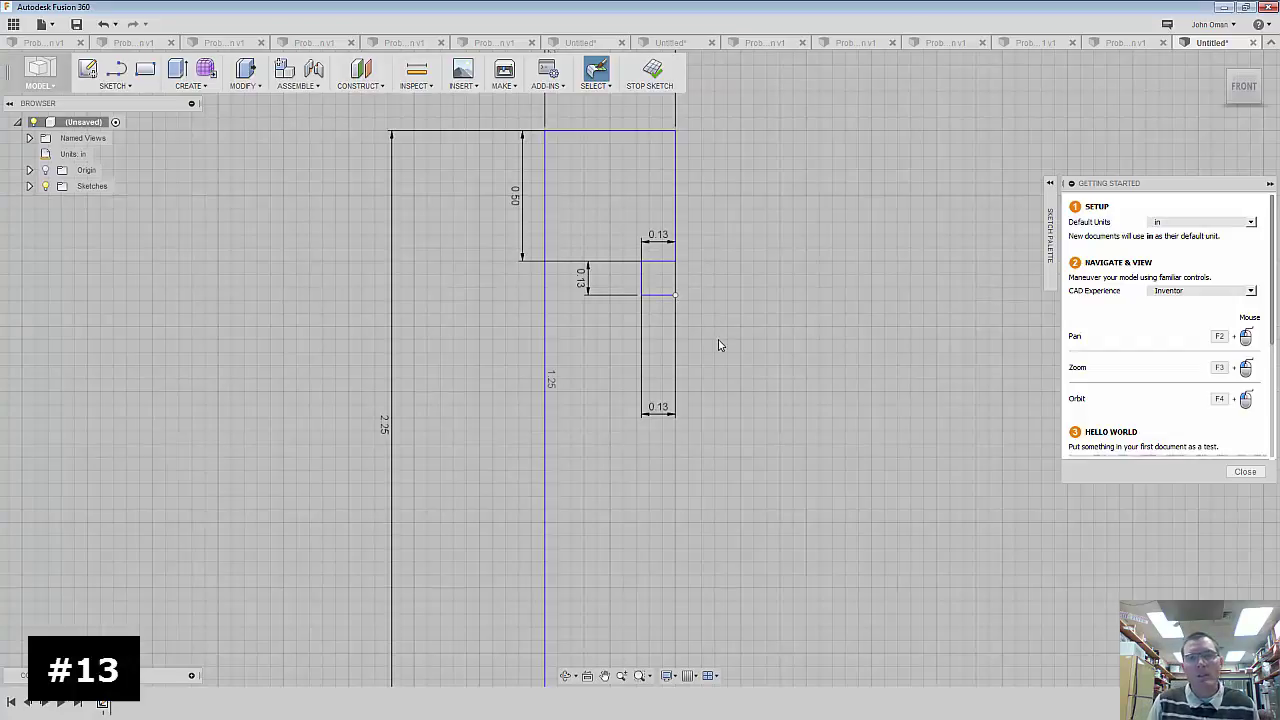
- Sketch a 1 in vertical line downward from the outer end of the groove's lower edge
key(l)
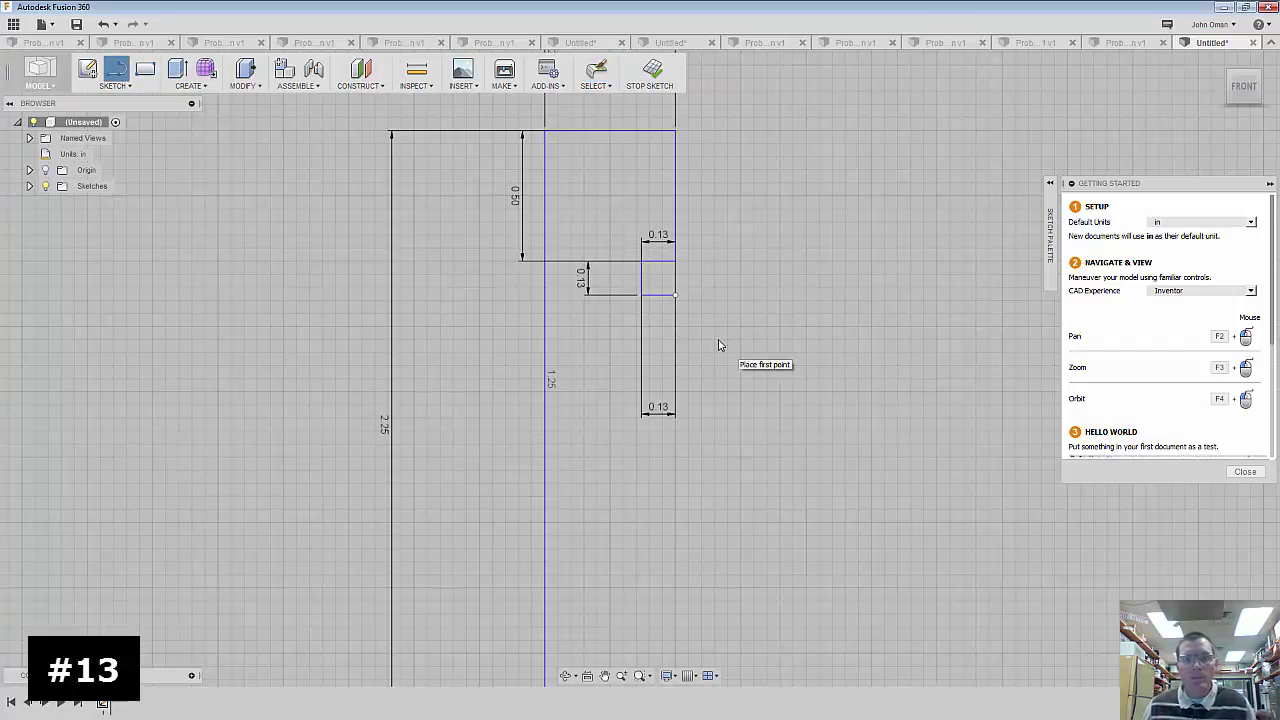
click(675, 295)
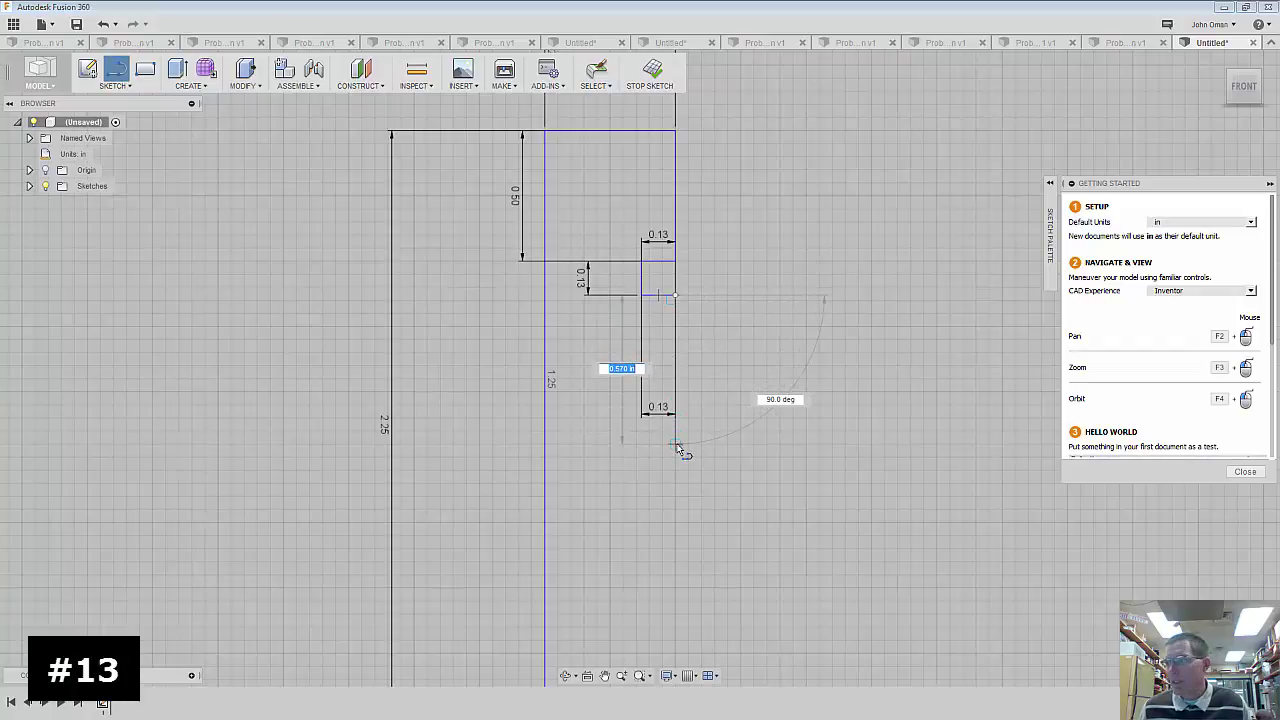
text(1)
key(Return)
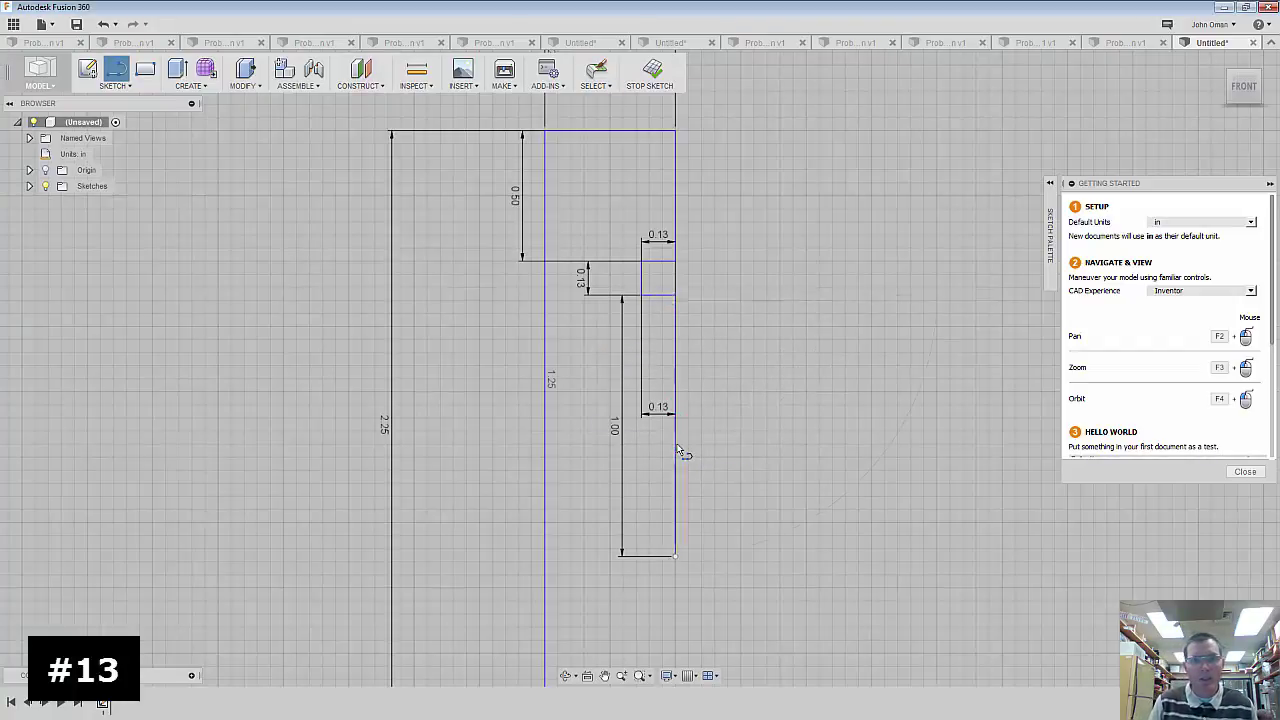
key(Escape)
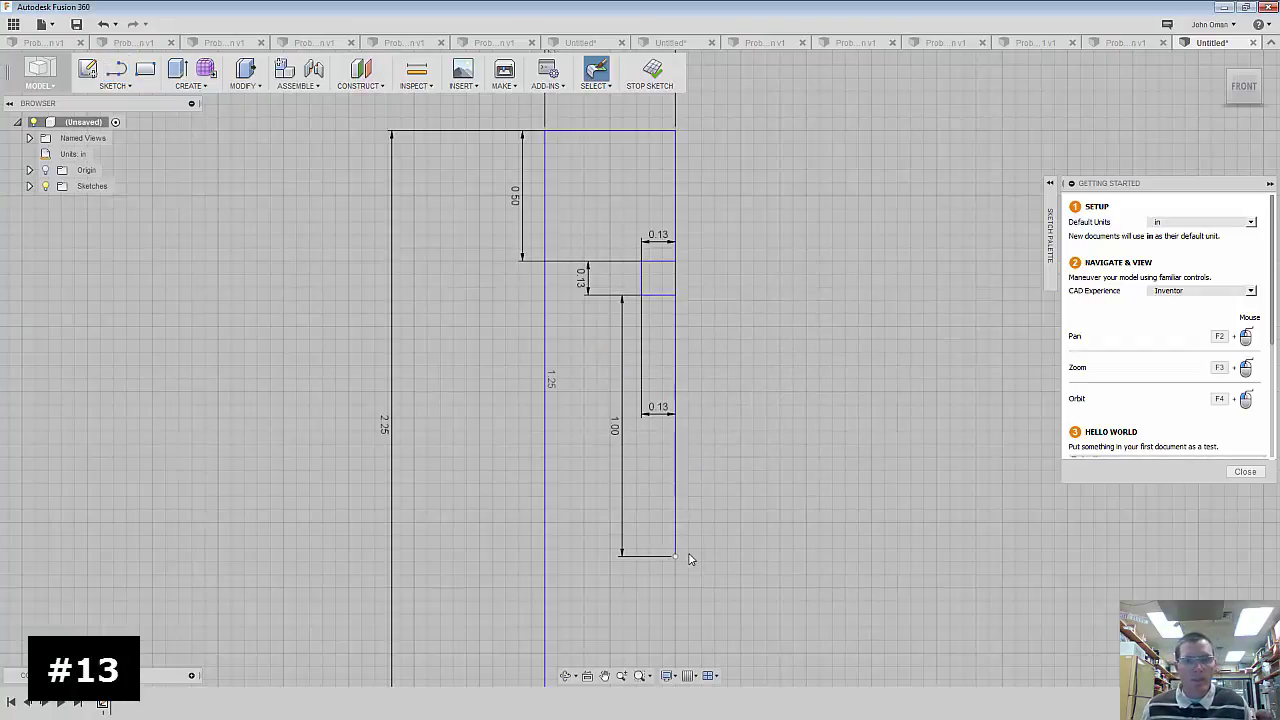
- Sketch a 0.38 in horizontal line inward from the lower end of the 1 in outer edge
key(l)
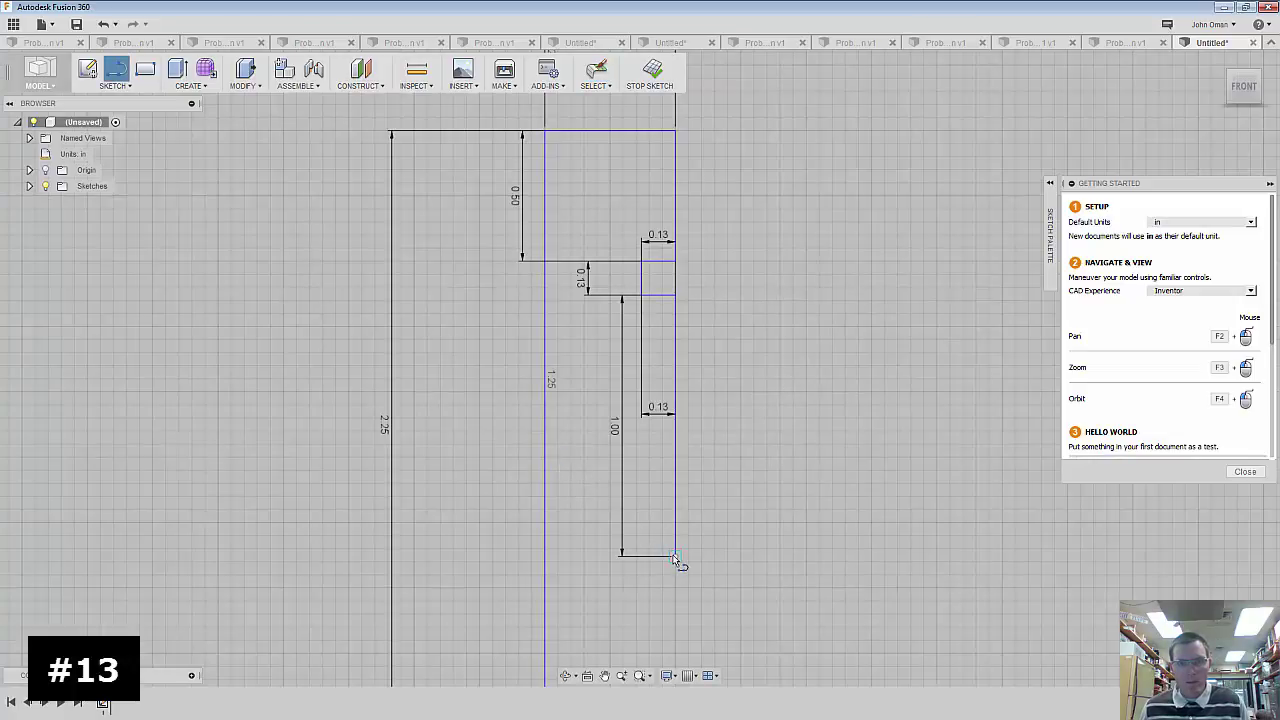
click(675, 556)
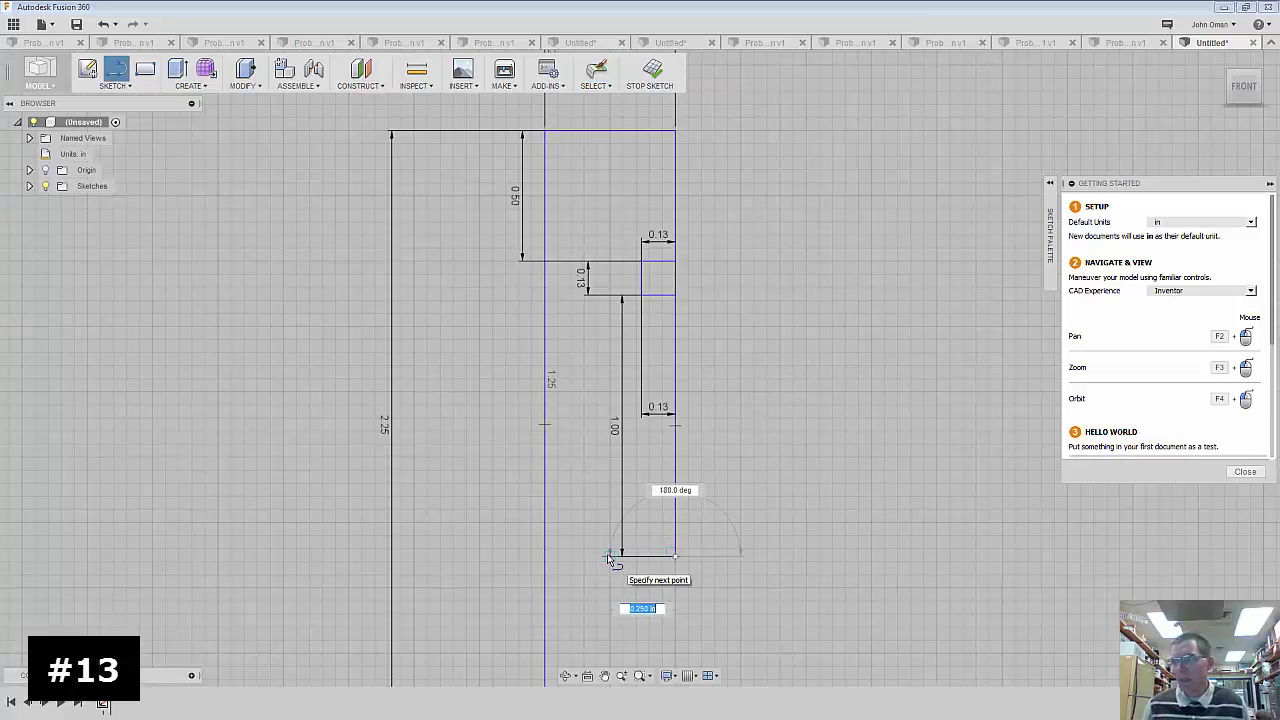
text(.375)
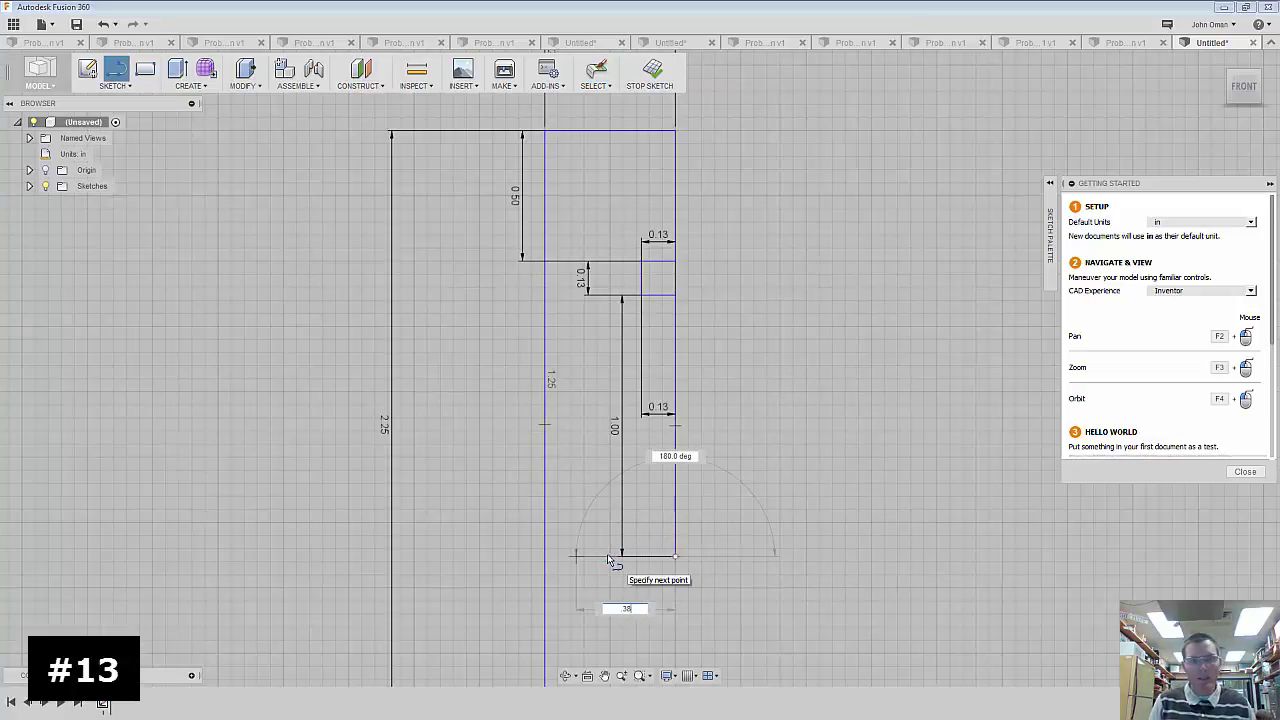
key(Return)
key(Escape)
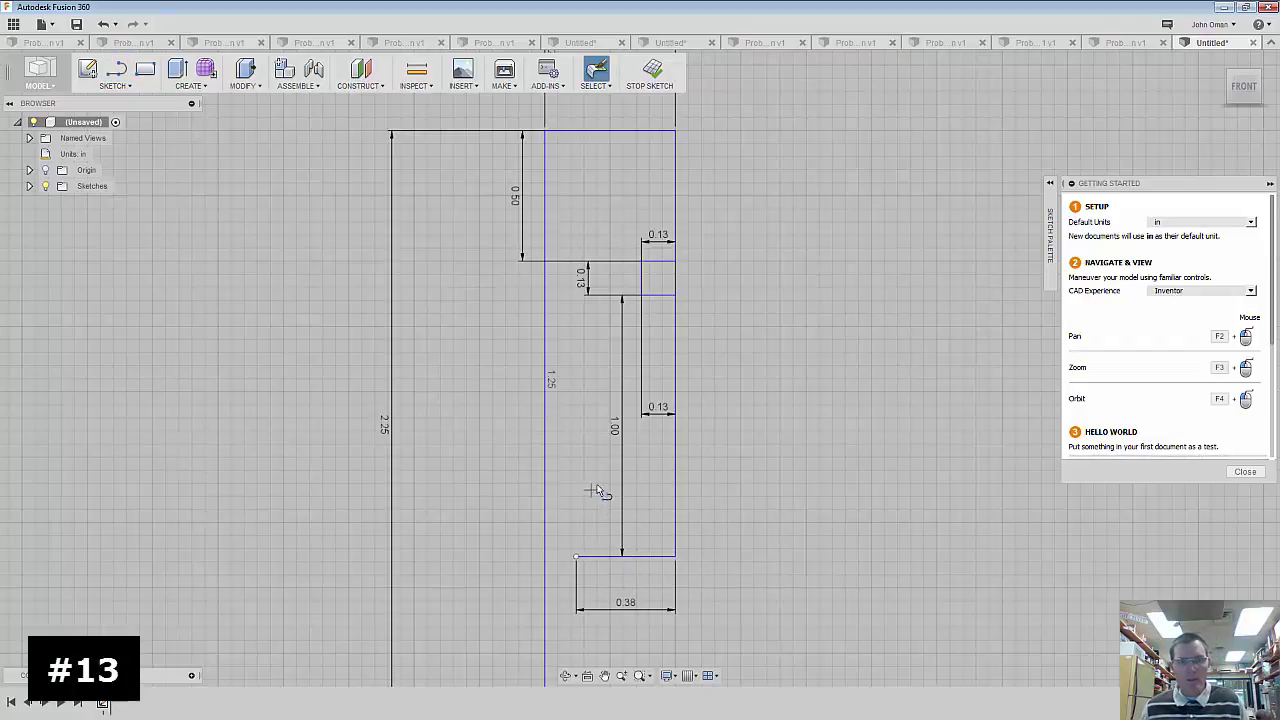
- Close the profile with a vertical line down to the origin's level and a horizontal line to the origin
key(l)
scroll(597, 490, down, 2)
scroll(610, 648, up, 2)
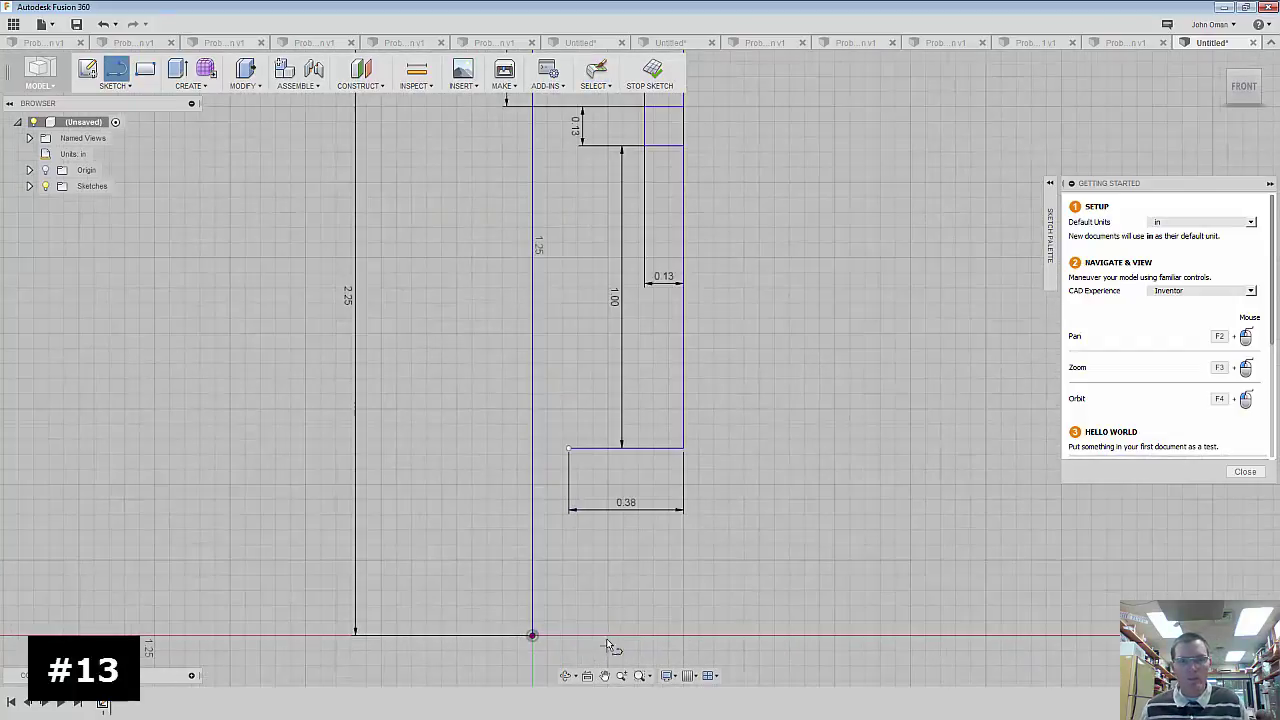
click(568, 448)
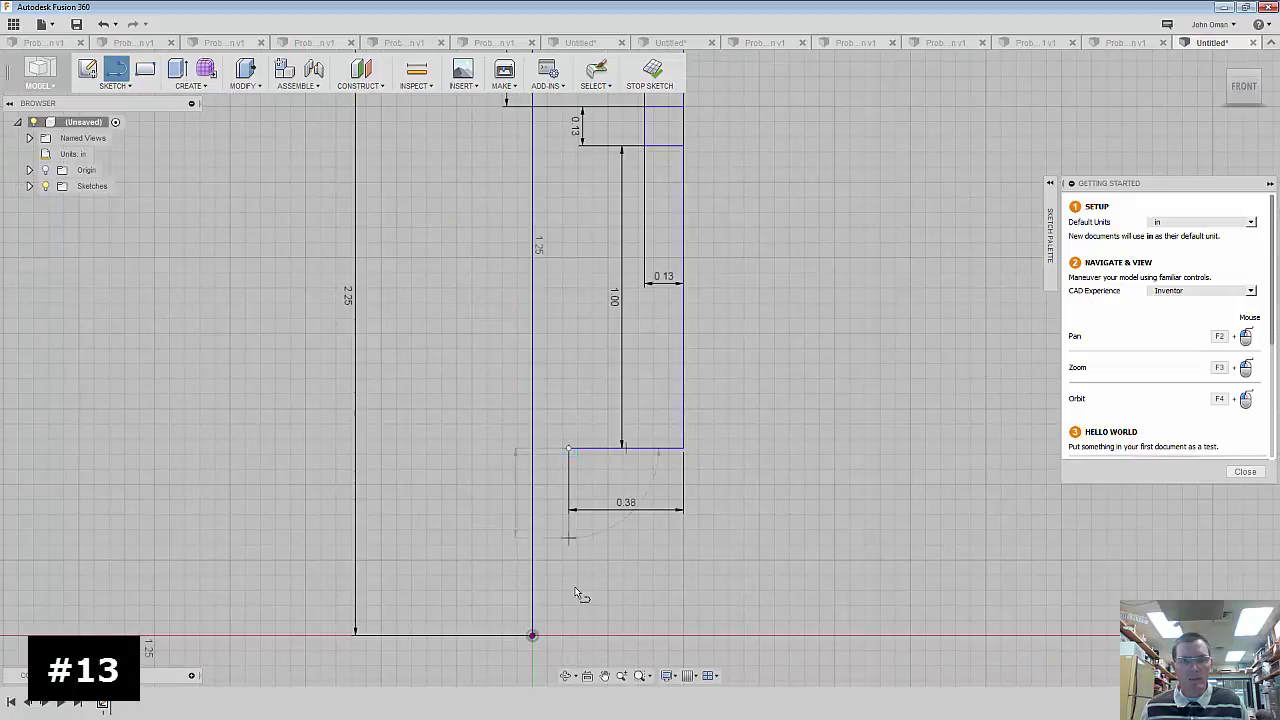
click(568, 635)
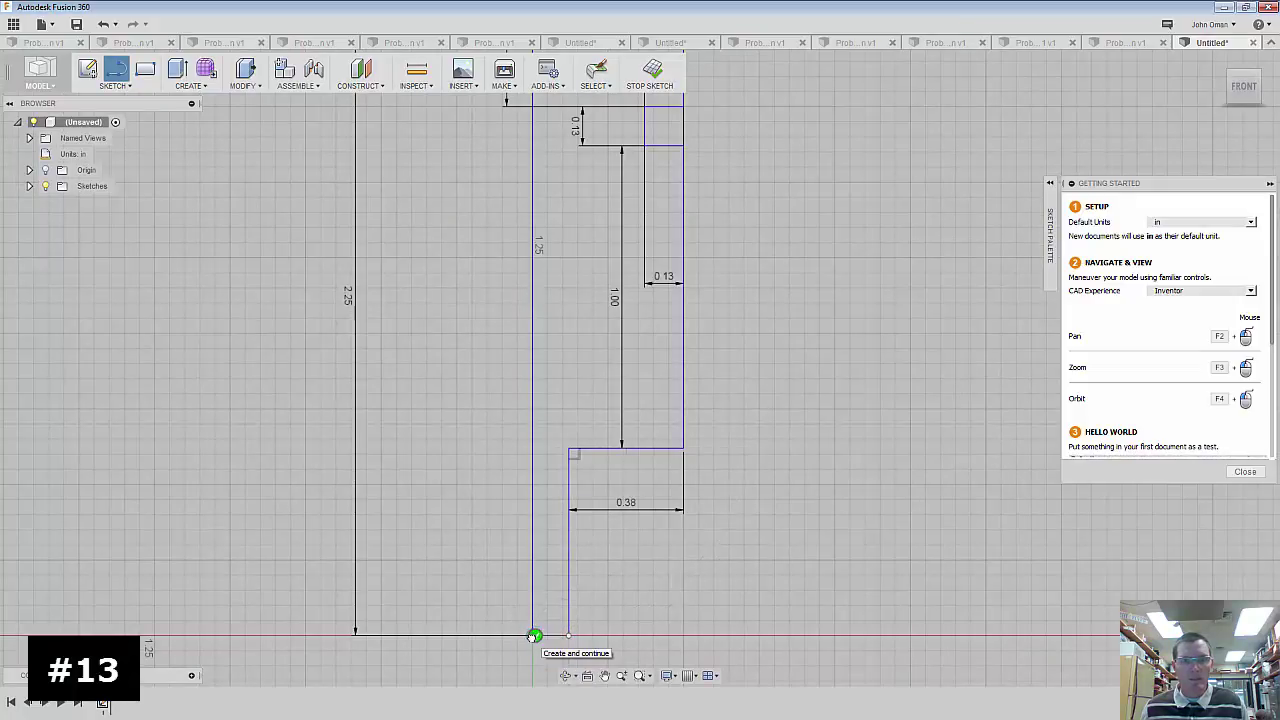
click(532, 636)
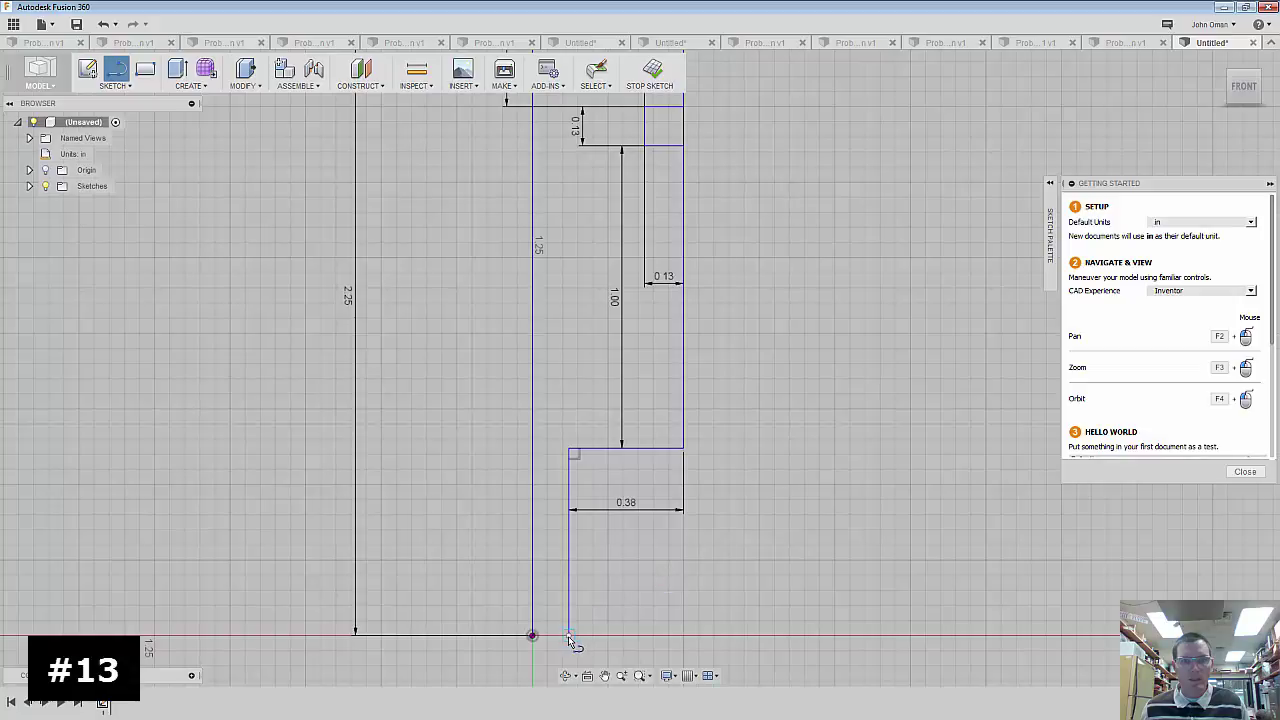
click(532, 635)
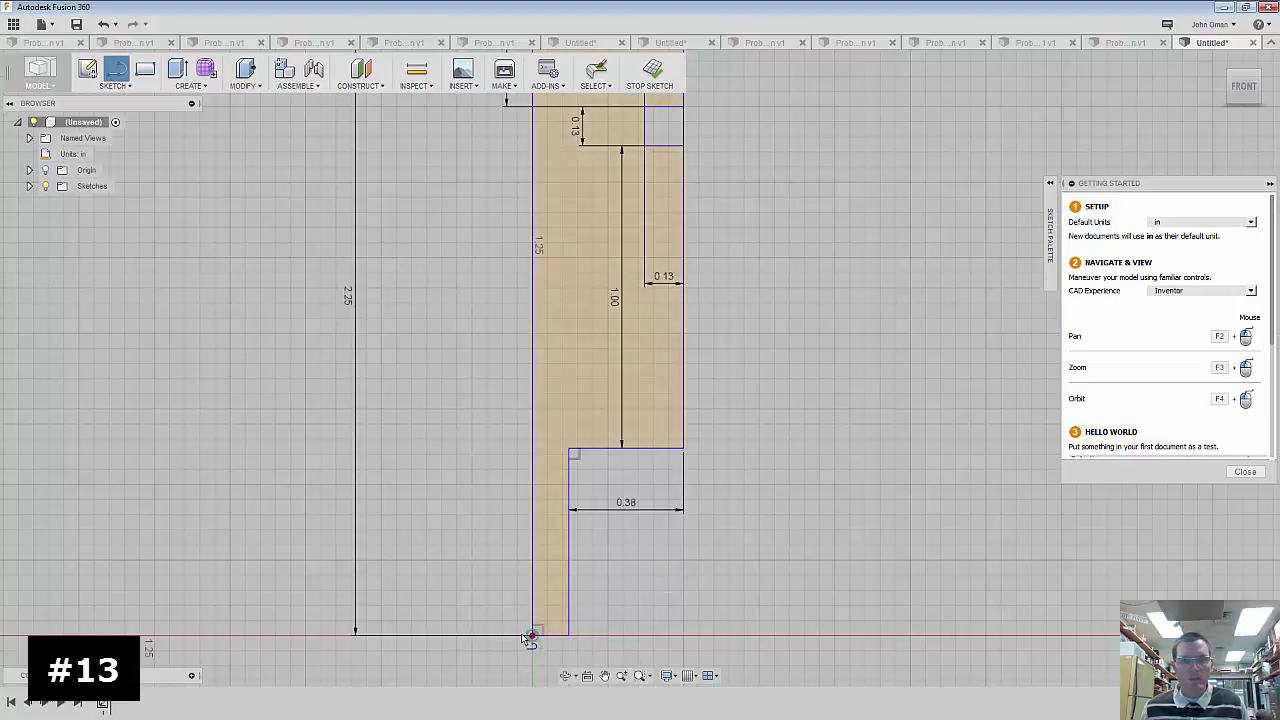
- Revolve the closed profile 360 degrees about its long center-line edge as a new body
scroll(760, 450, down, 3)
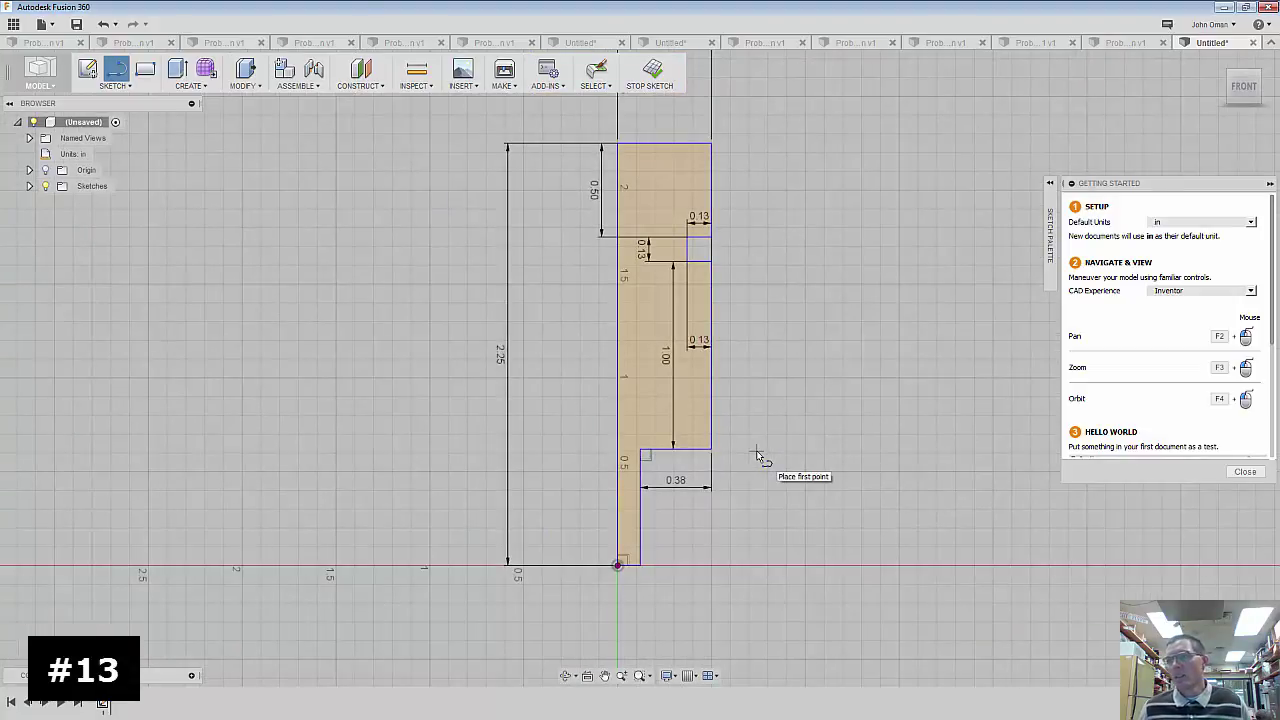
click(1221, 63)
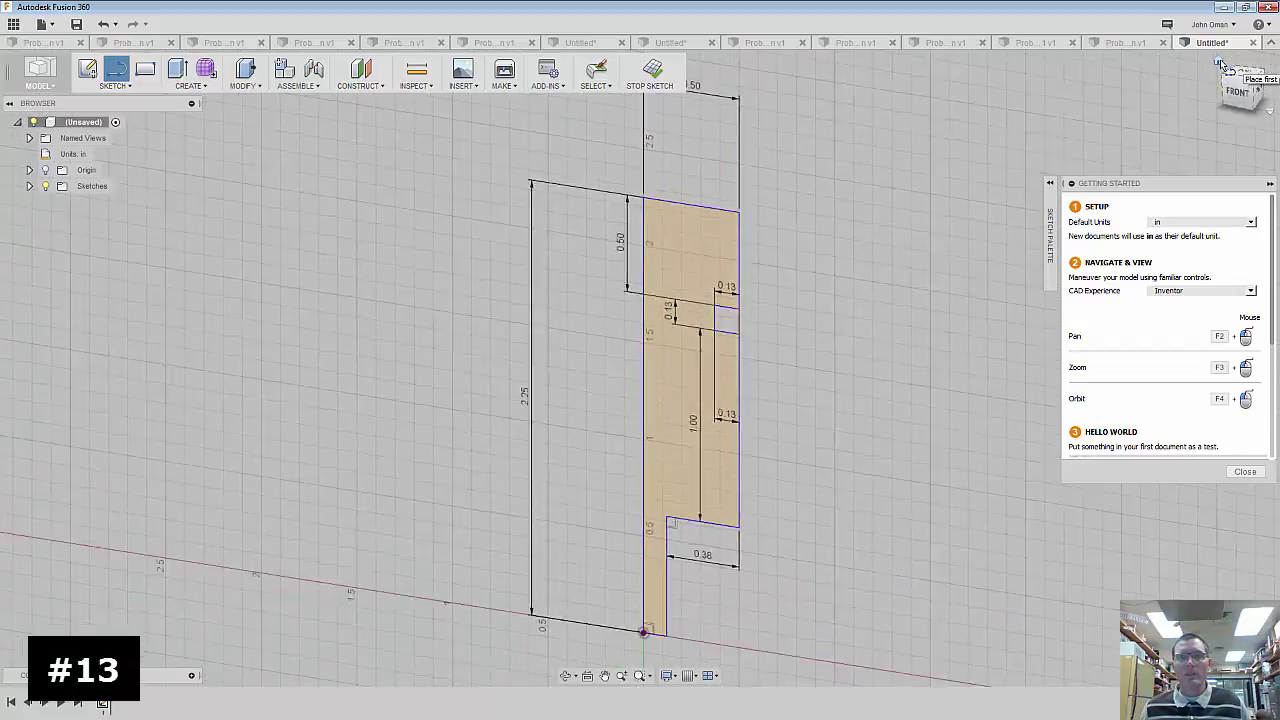
click(192, 85)
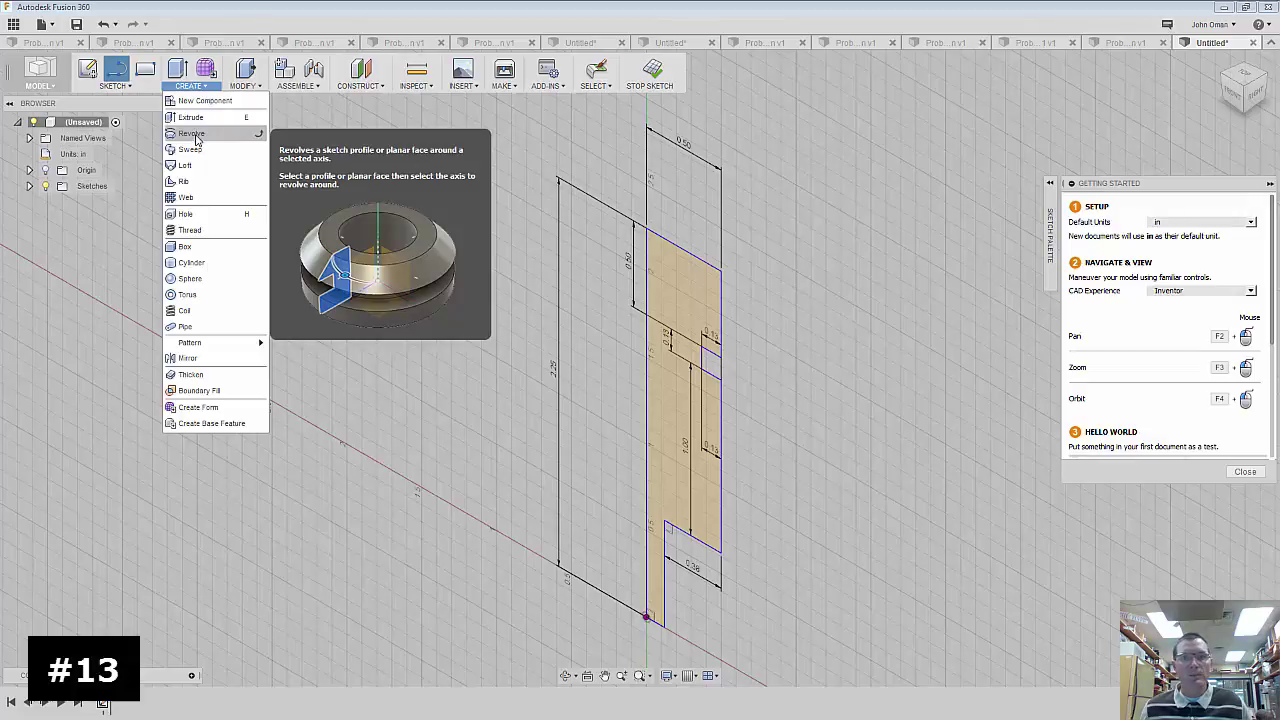
click(196, 136)
click(655, 315)
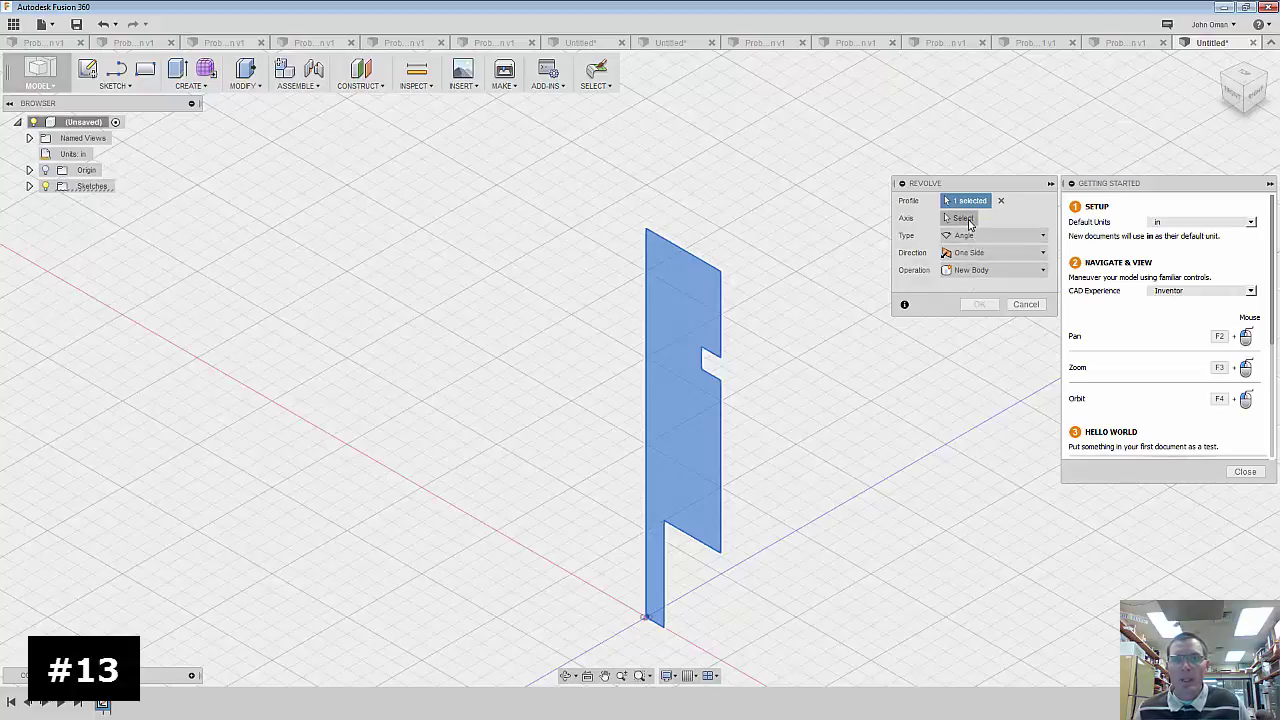
click(961, 219)
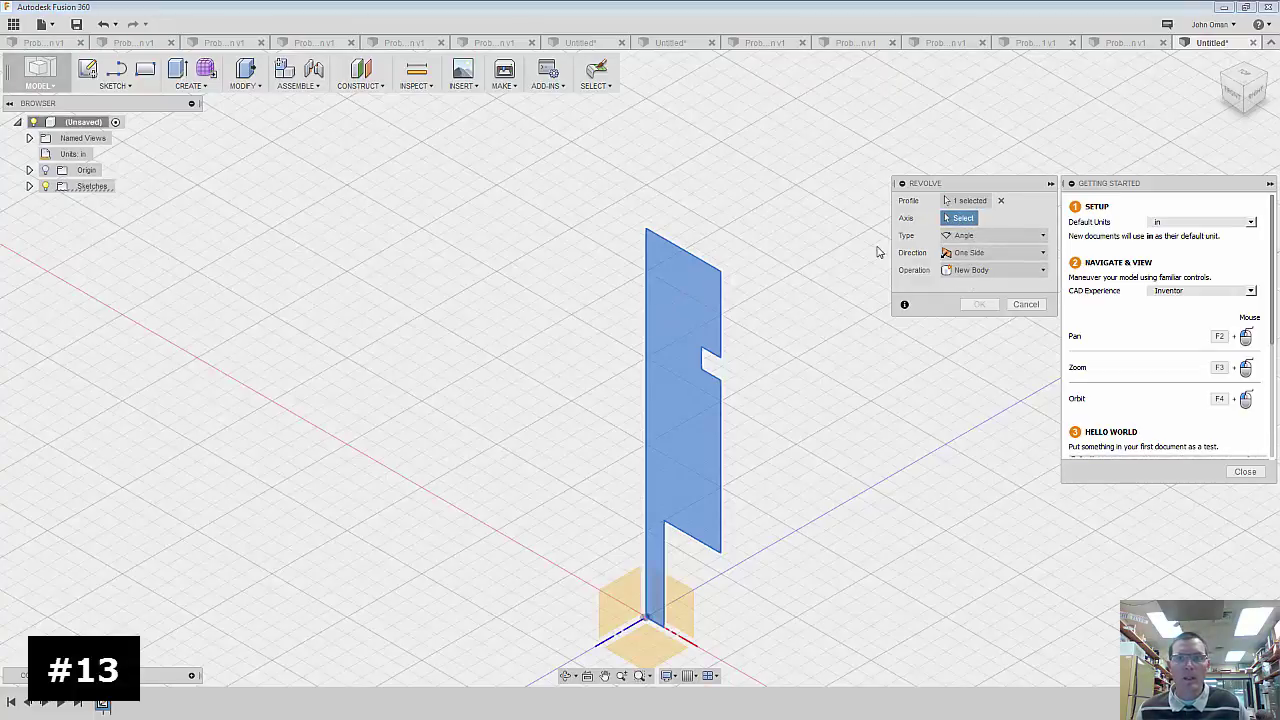
click(645, 312)
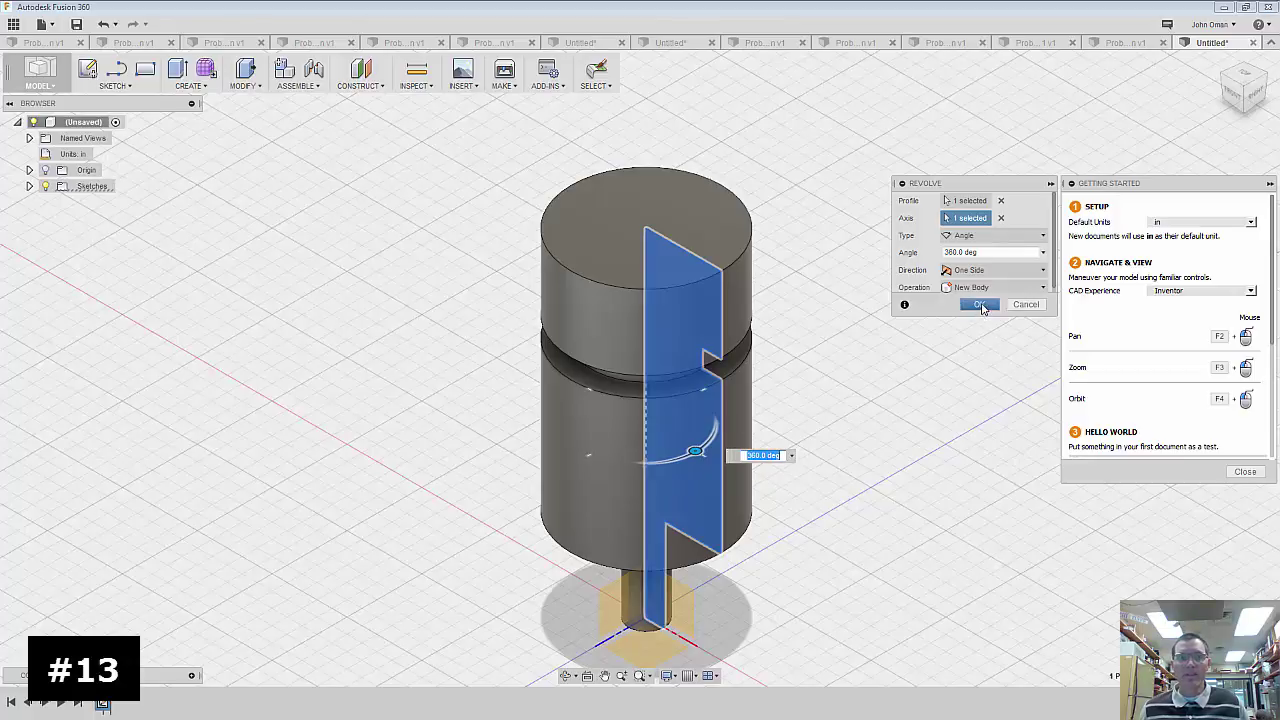
click(979, 305)
scroll(780, 277, down, 3)
scroll(786, 275, up, 2)
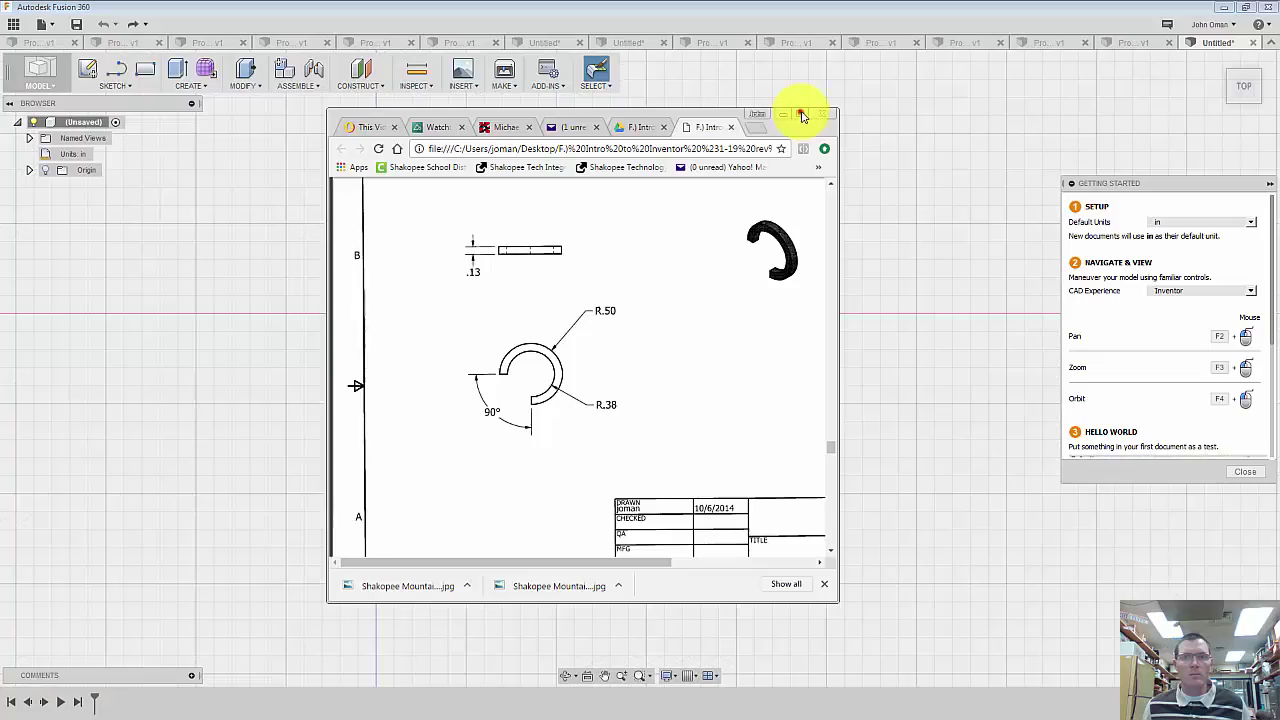
- Put the Problem #14 drawing away and start a sketch on the horizontal origin plane of the empty design
click(806, 108)
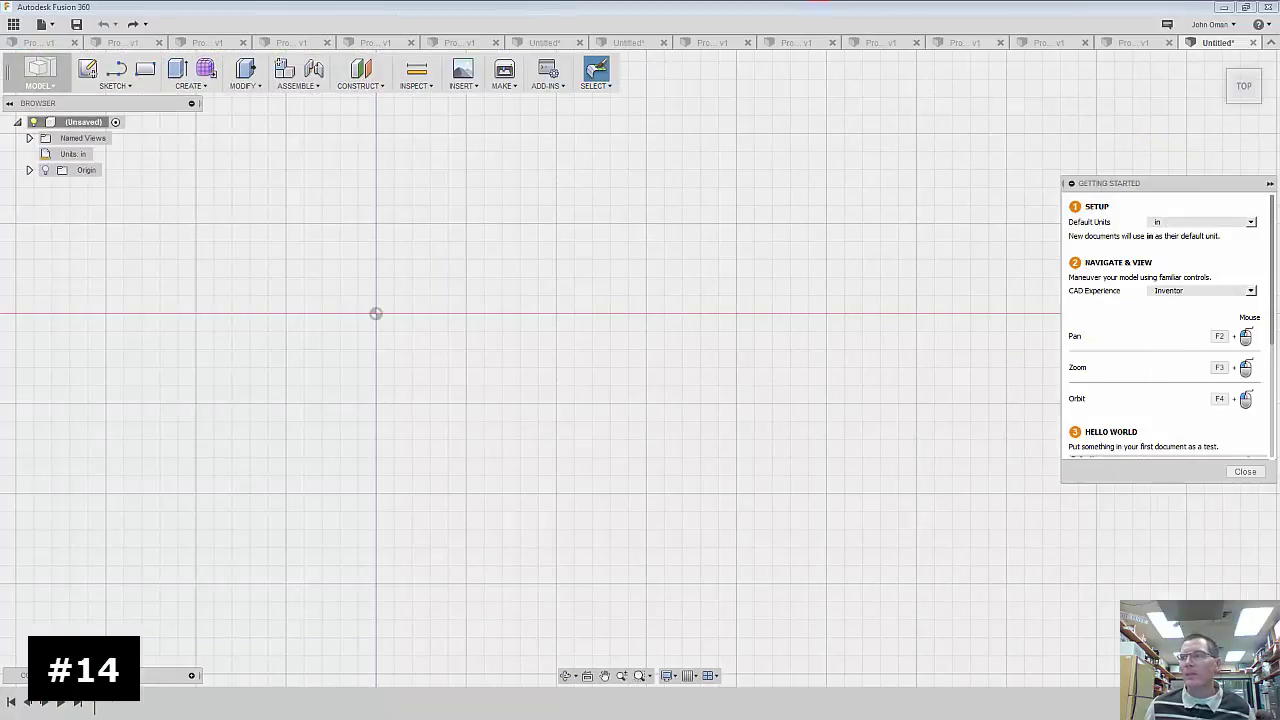
click(88, 77)
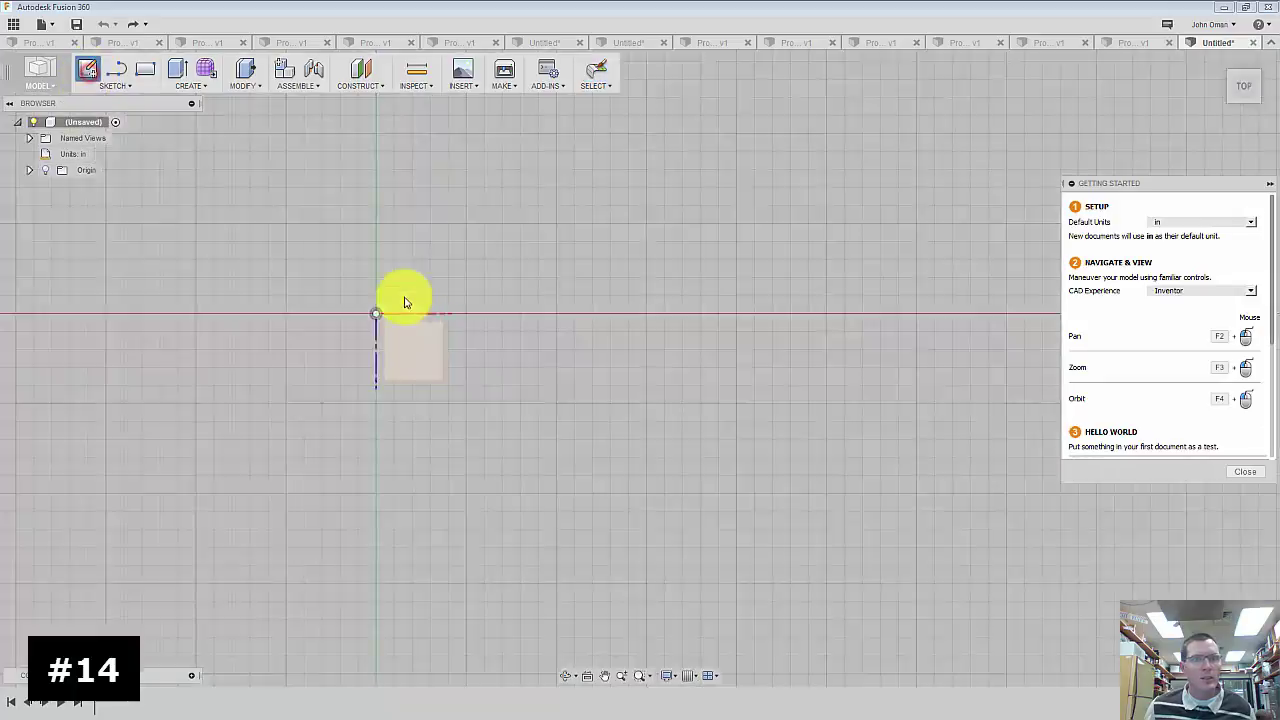
click(414, 348)
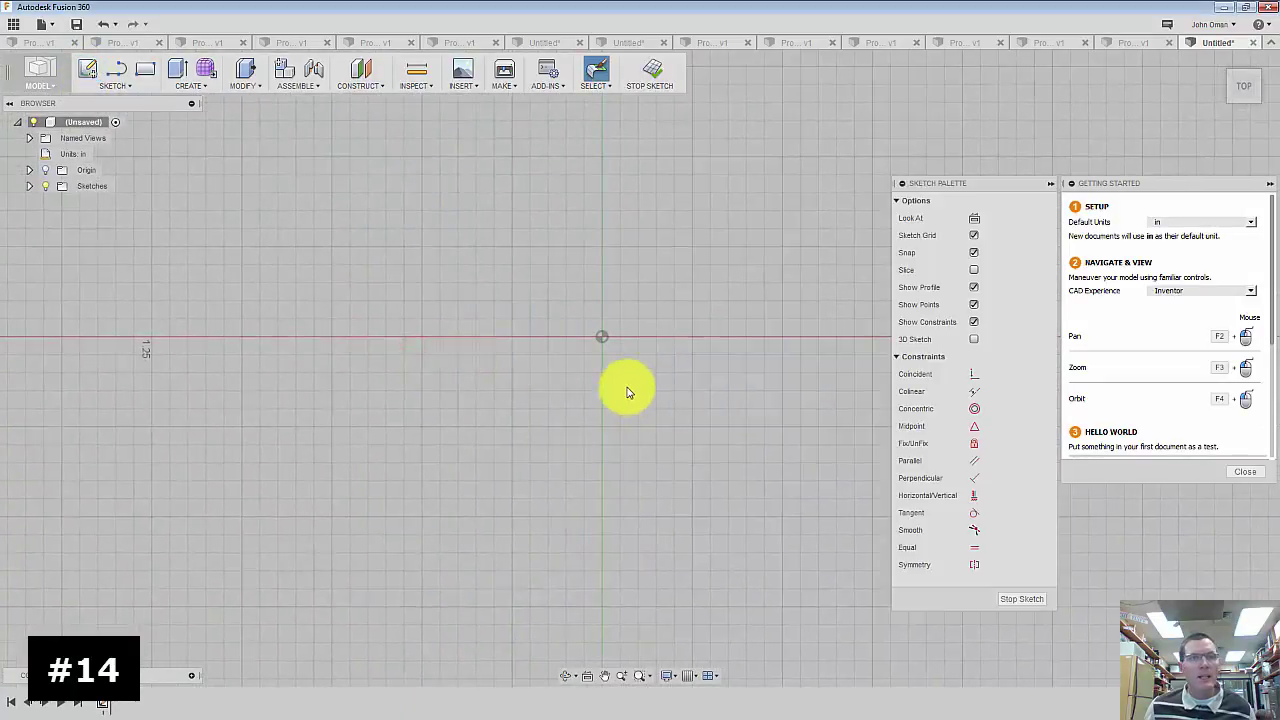
click(125, 86)
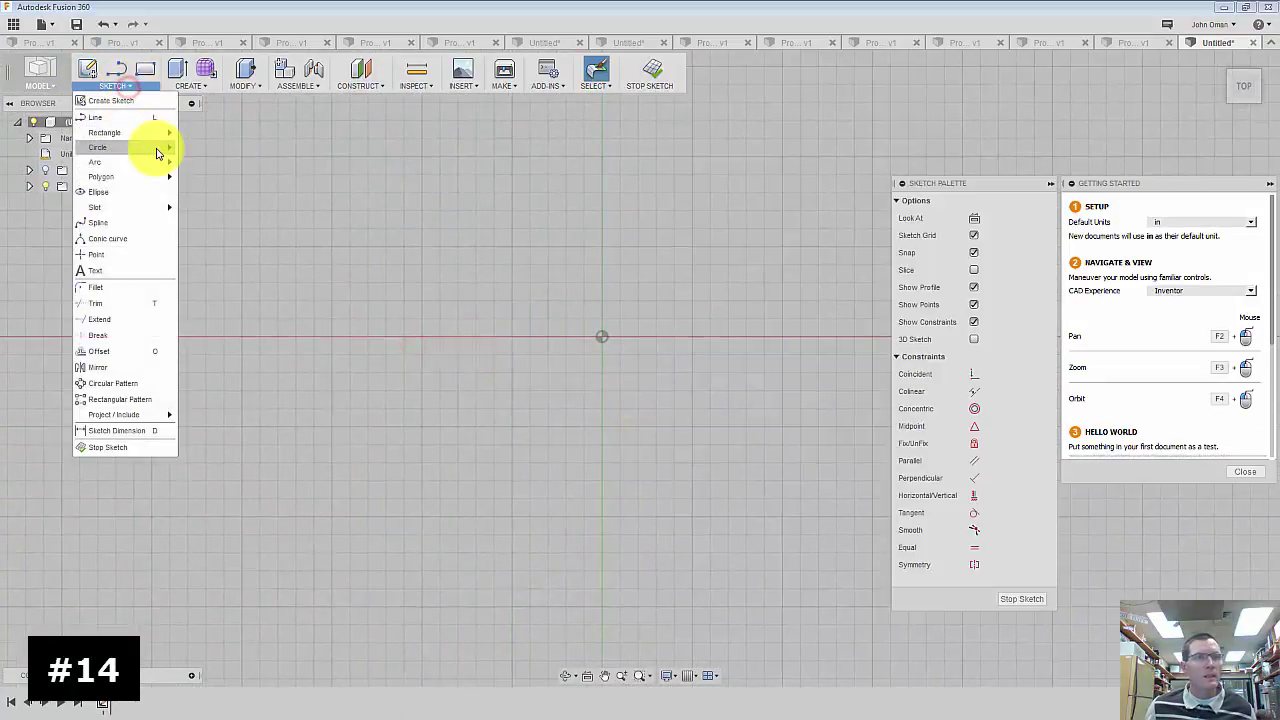
mouse_move(160, 164)
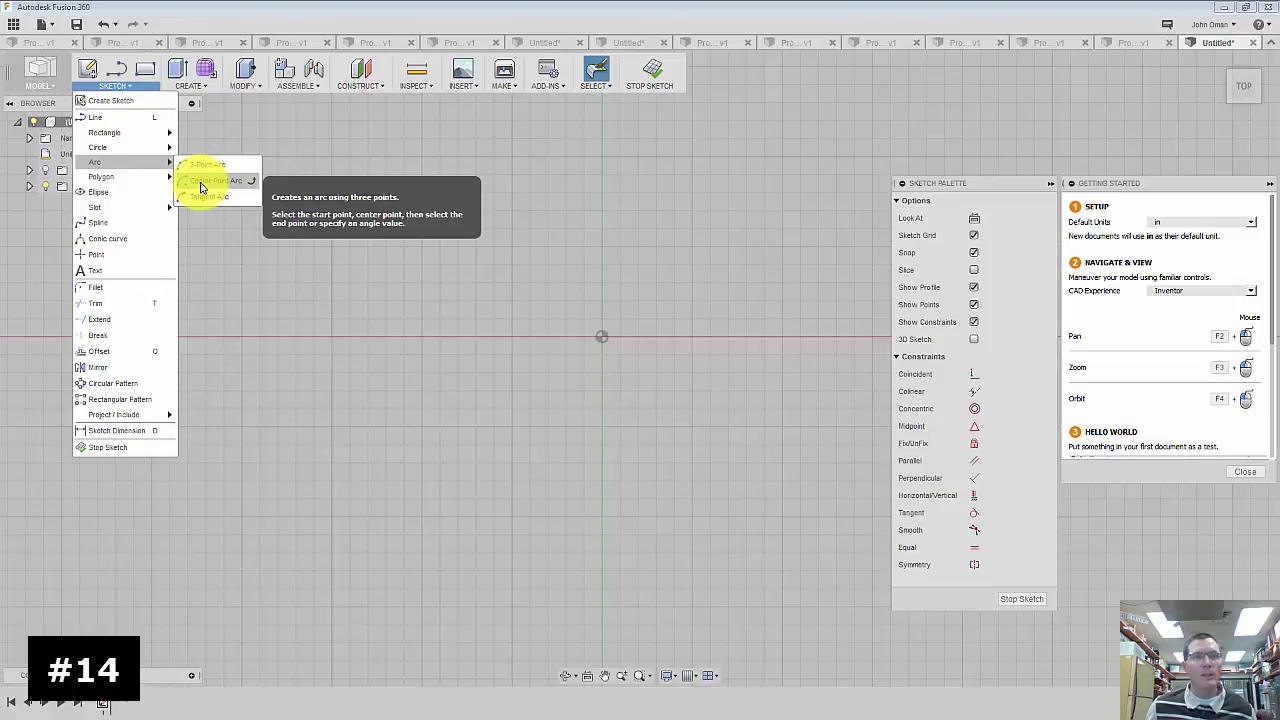
click(200, 184)
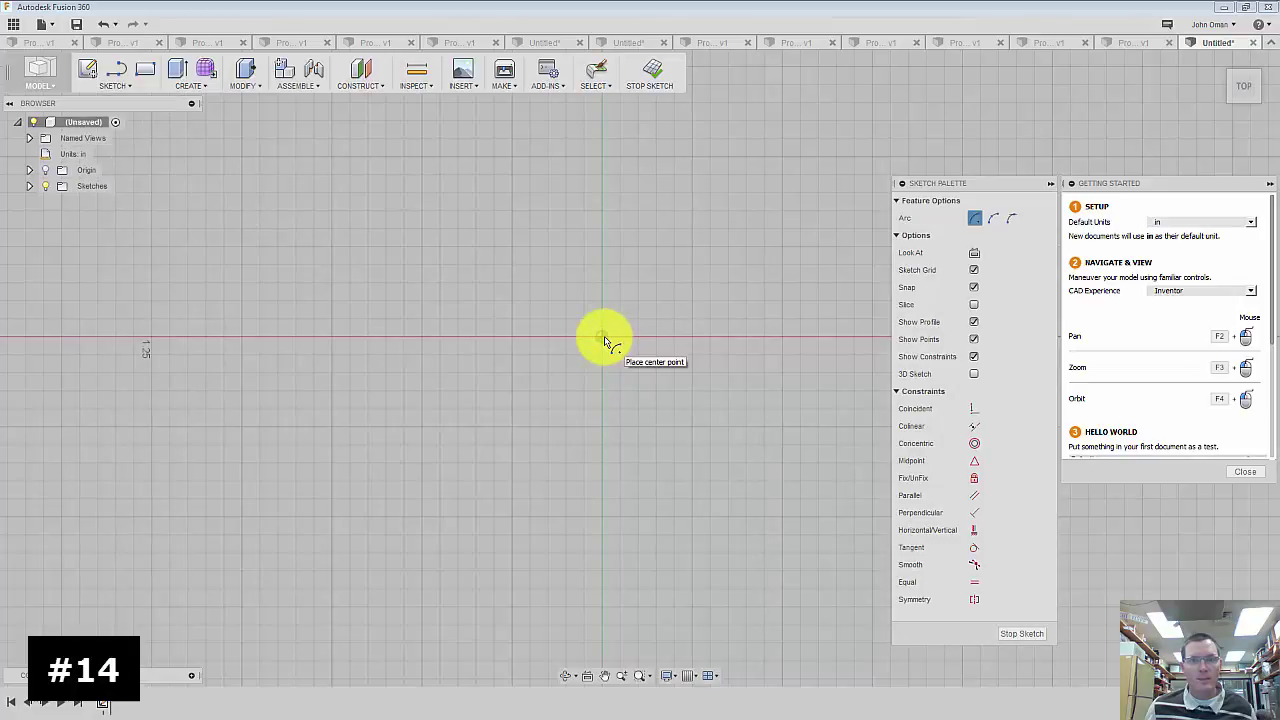
click(602, 338)
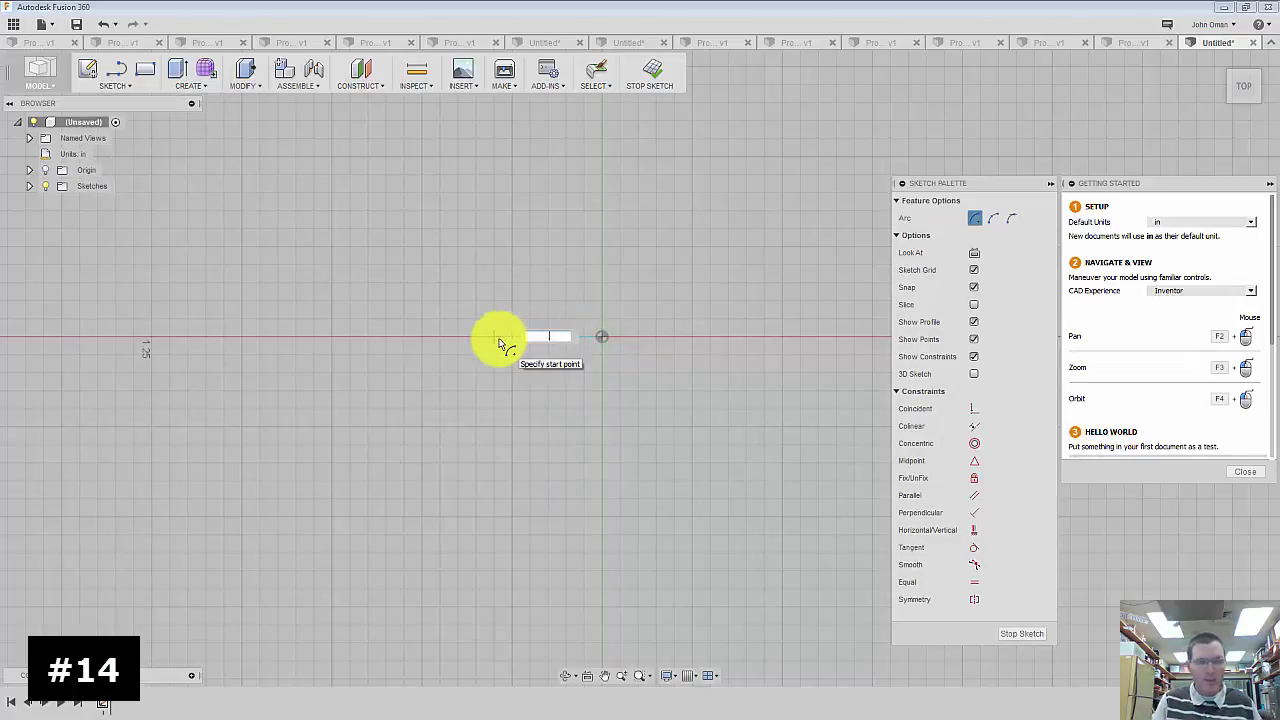
text(5)
key(Tab)
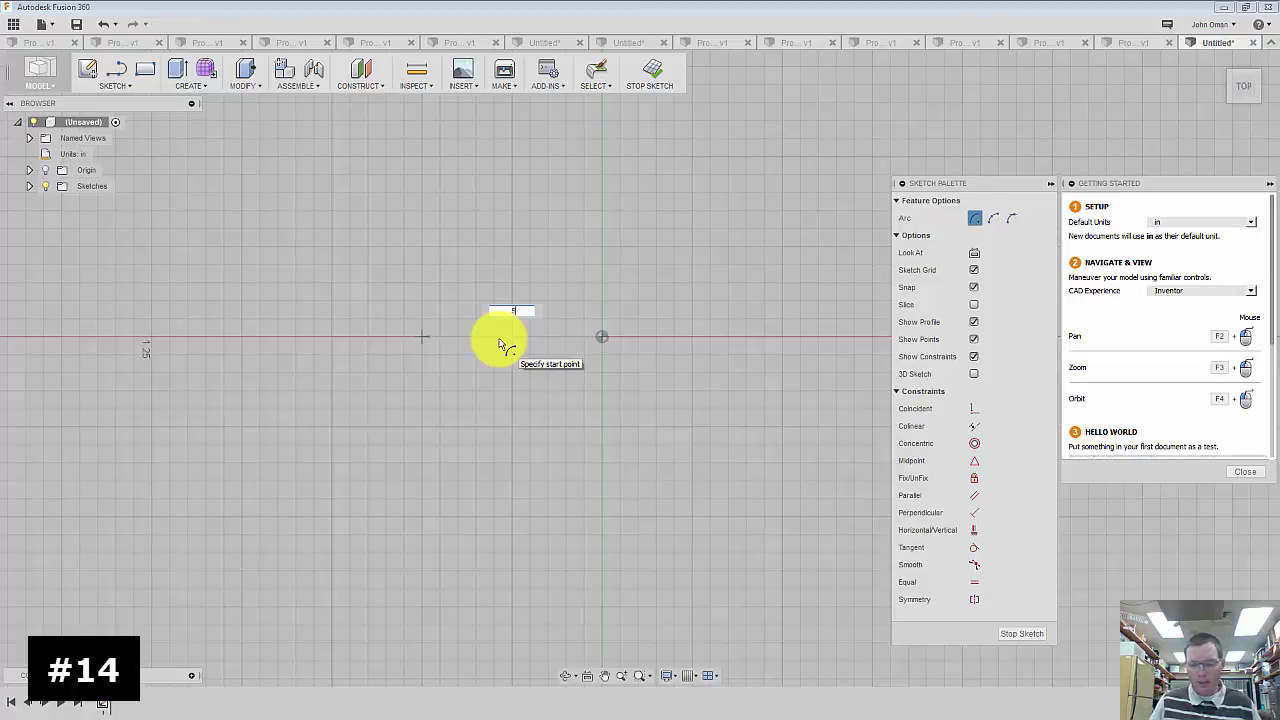
key(Escape)
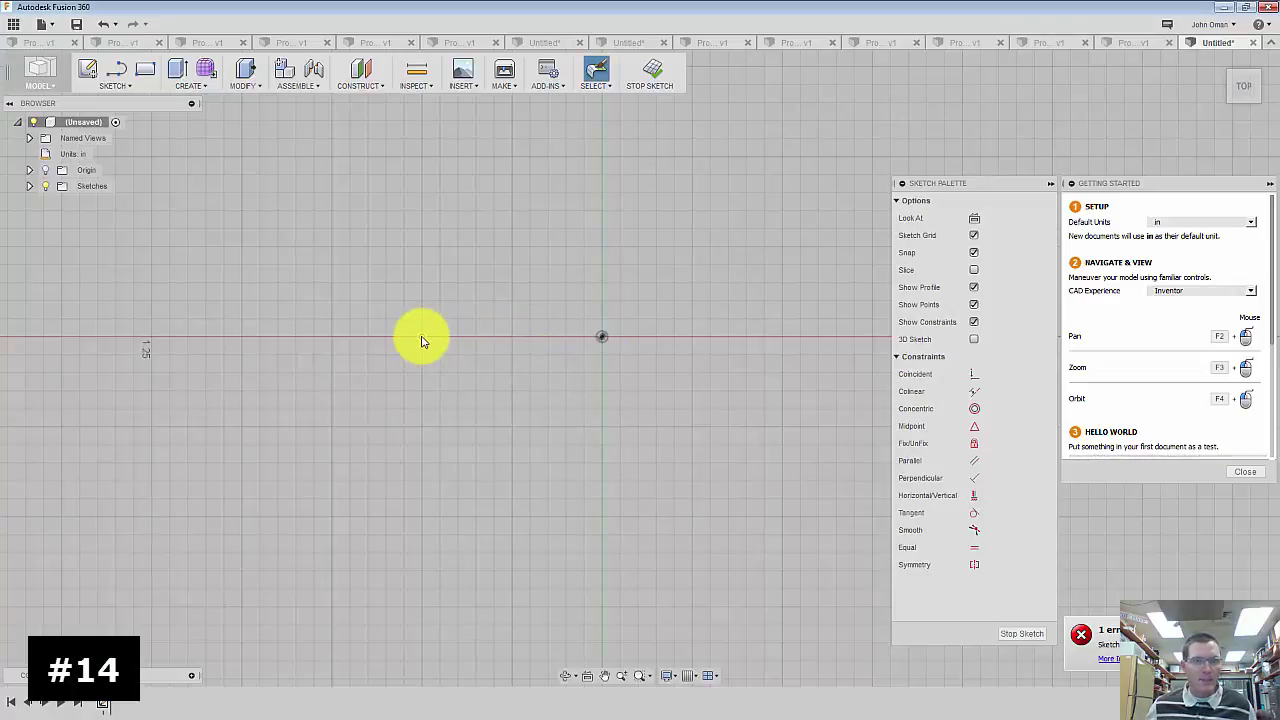
- Sketch a three-quarter center-point arc around the origin, radius about 0.45 in, running clockwise from the horizontal axis to the vertical axis below the origin
mouse_move(421, 341)
mouse_down()
mouse_move(457, 274)
mouse_move(527, 252)
mouse_move(451, 246)
mouse_move(617, 229)
mouse_move(700, 284)
mouse_move(697, 380)
mouse_move(597, 489)
mouse_move(591, 537)
mouse_move(604, 507)
mouse_up()
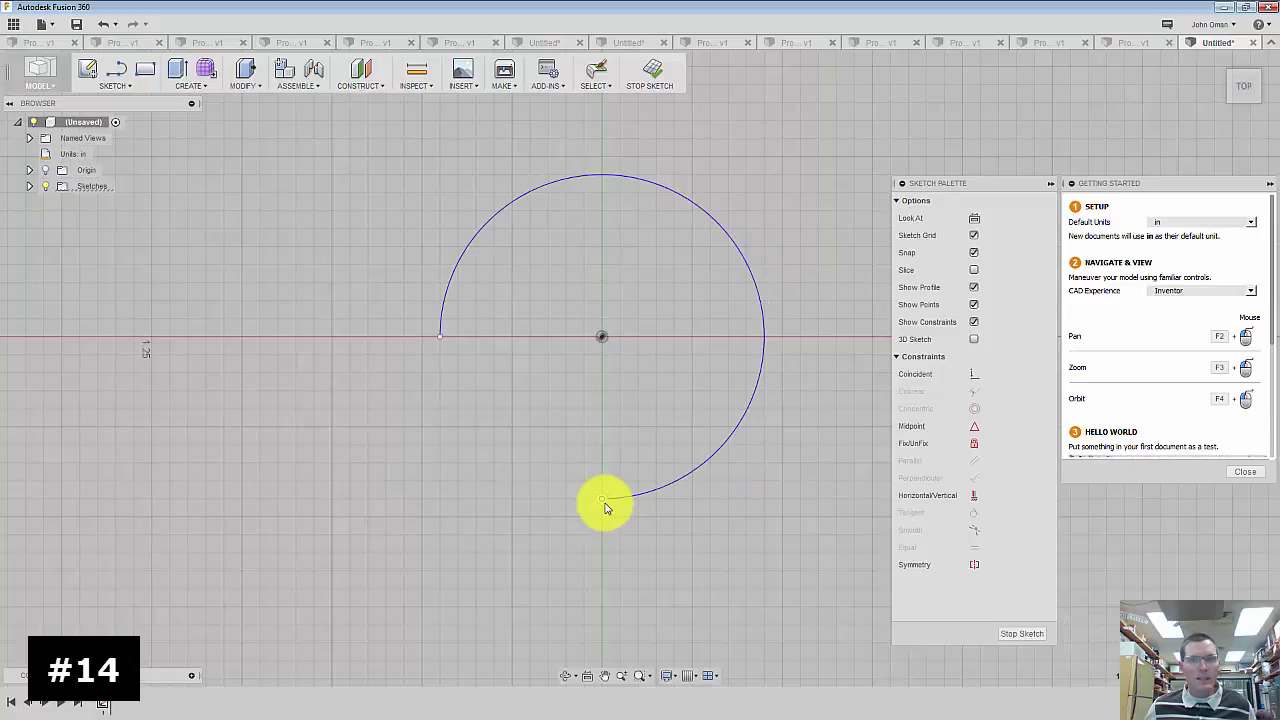
key(Escape)
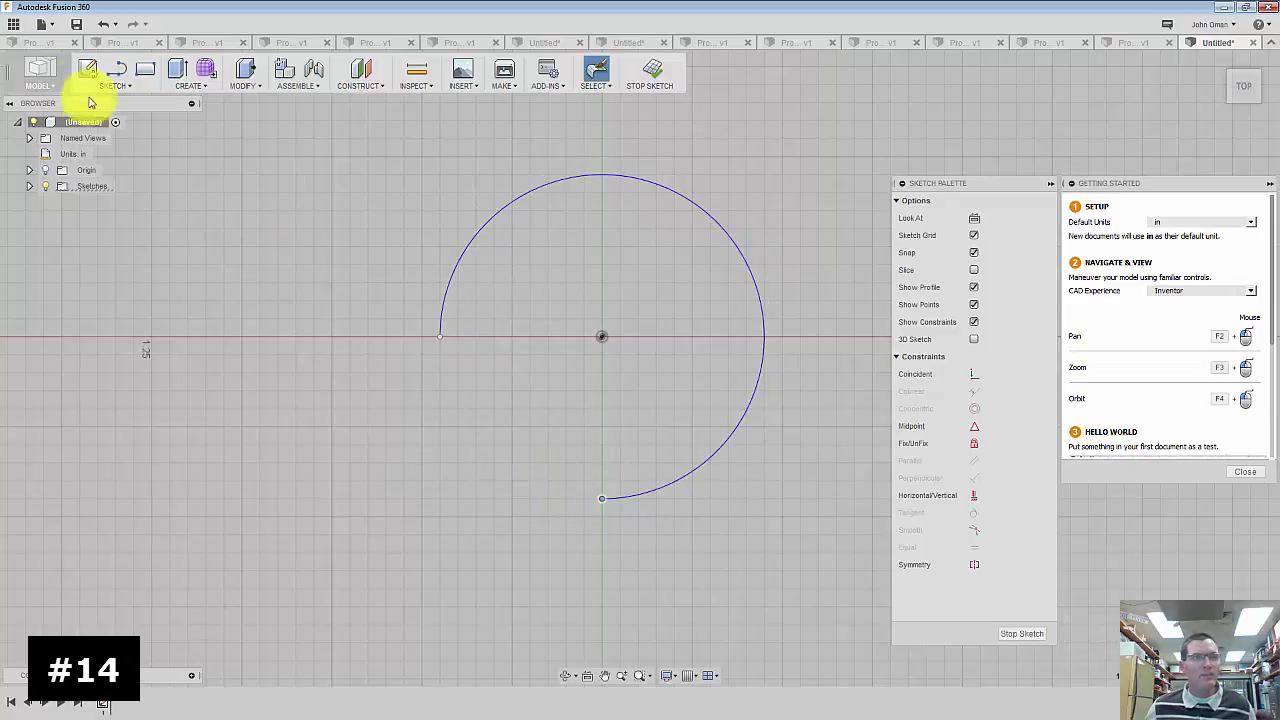
- Dimension the radius of the three-quarter arc and set it to 0.5 in
click(127, 86)
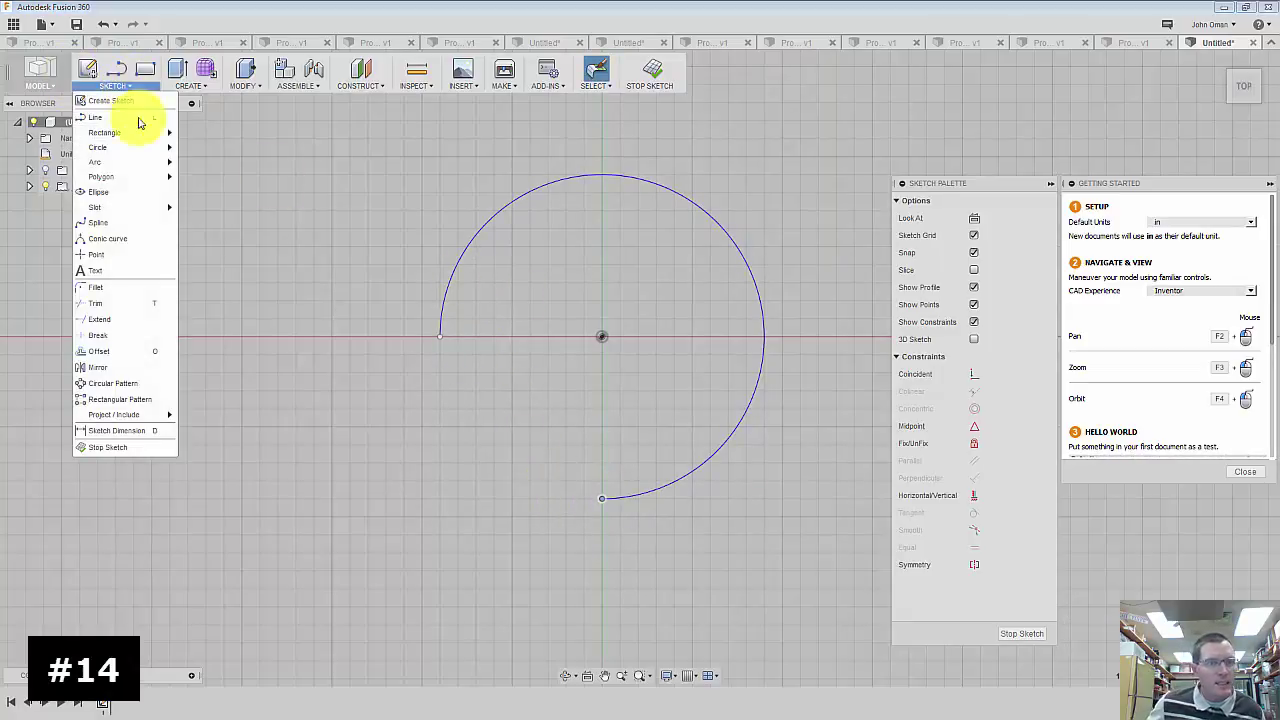
click(121, 431)
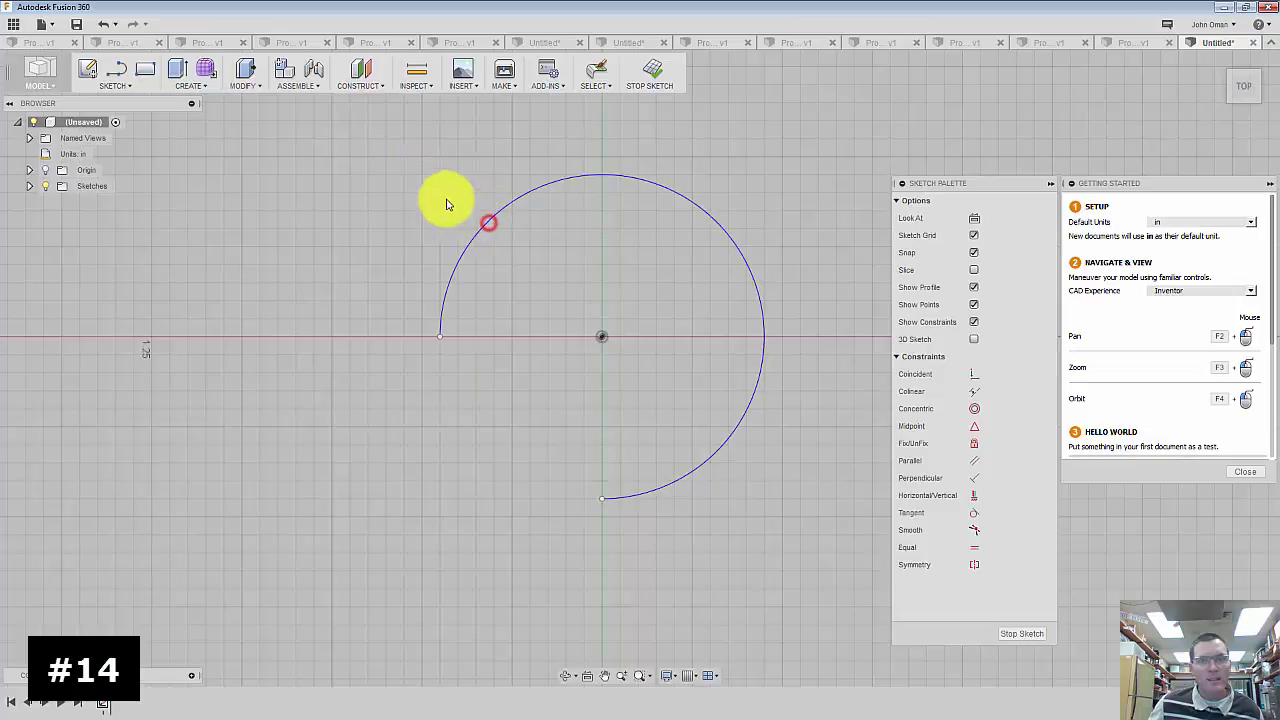
key(Escape)
click(489, 221)
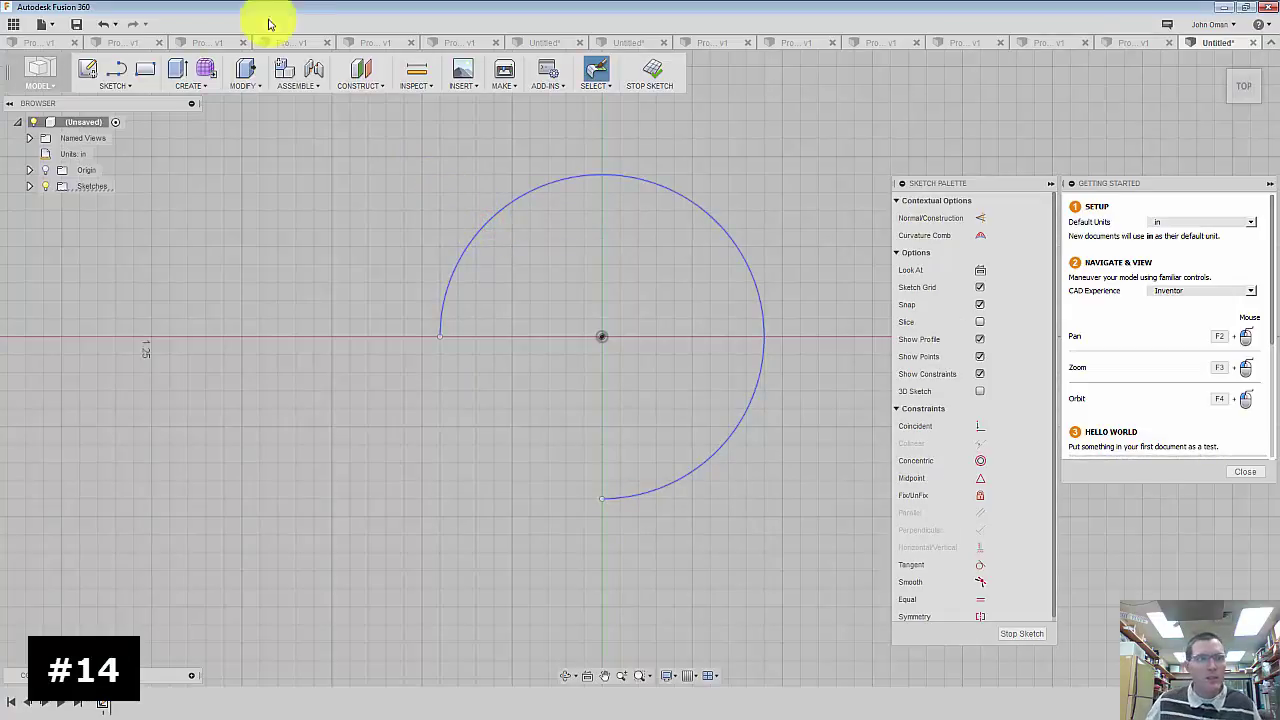
click(120, 86)
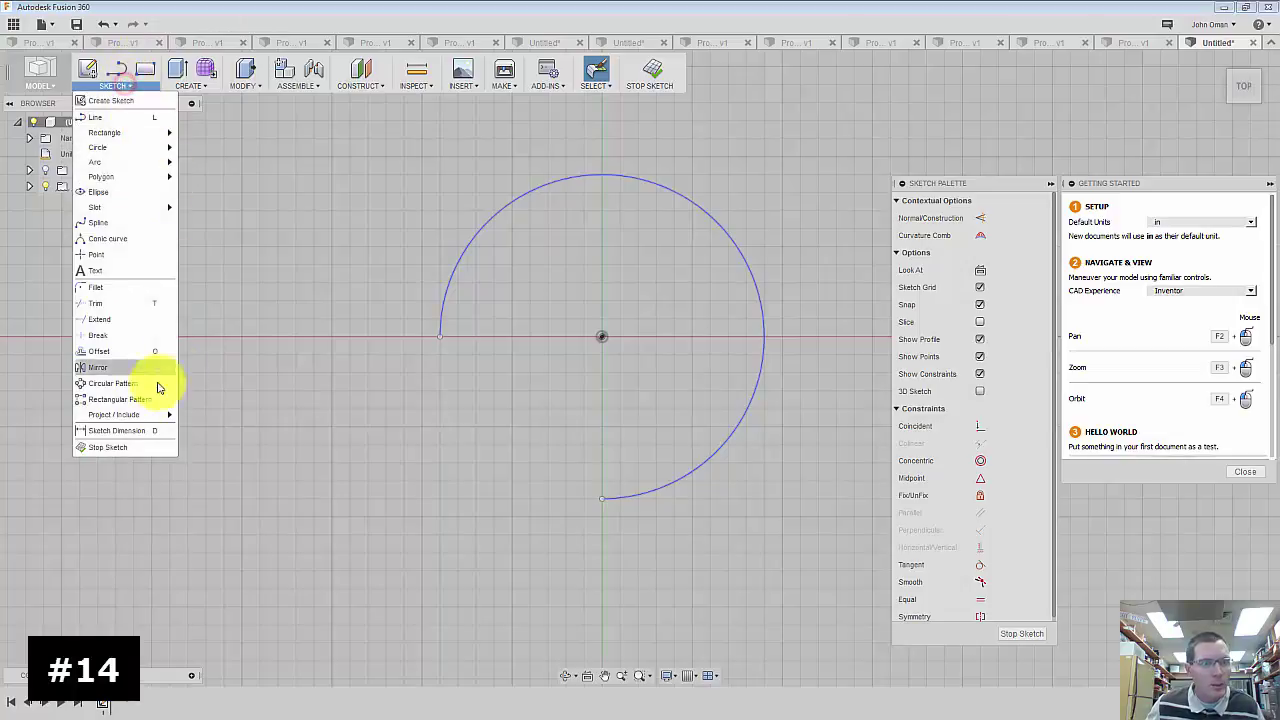
click(129, 430)
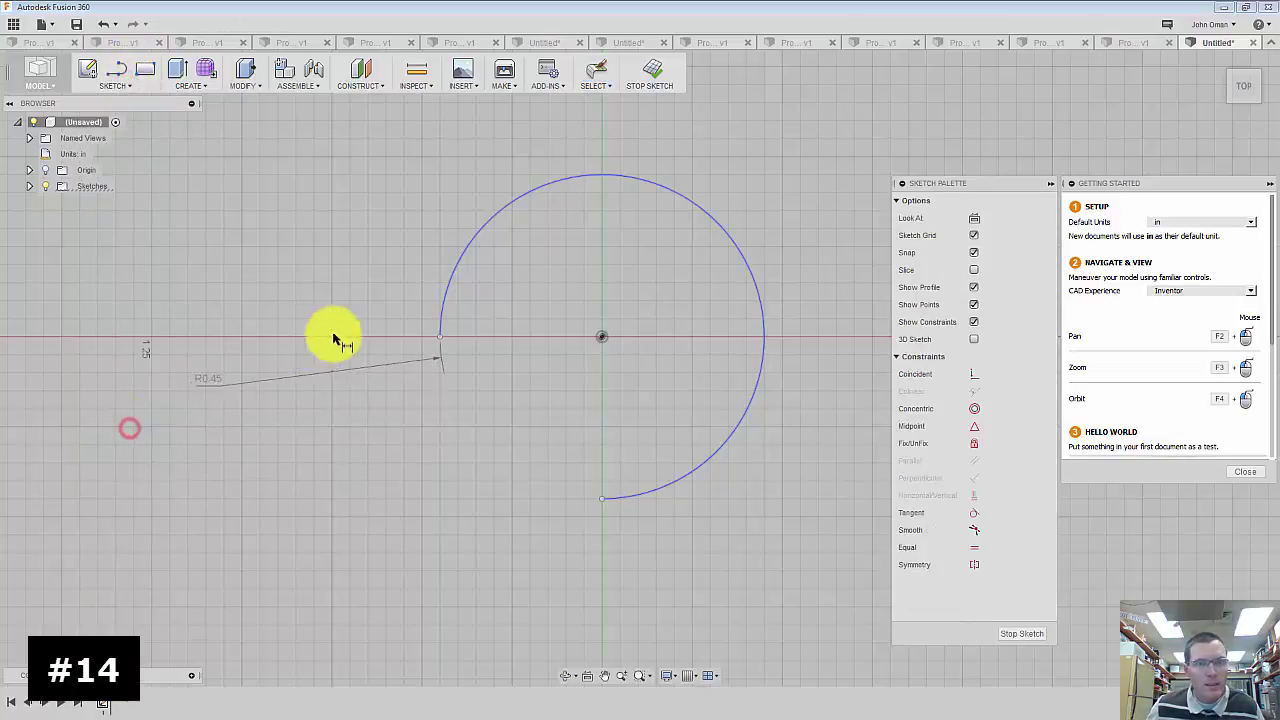
click(342, 222)
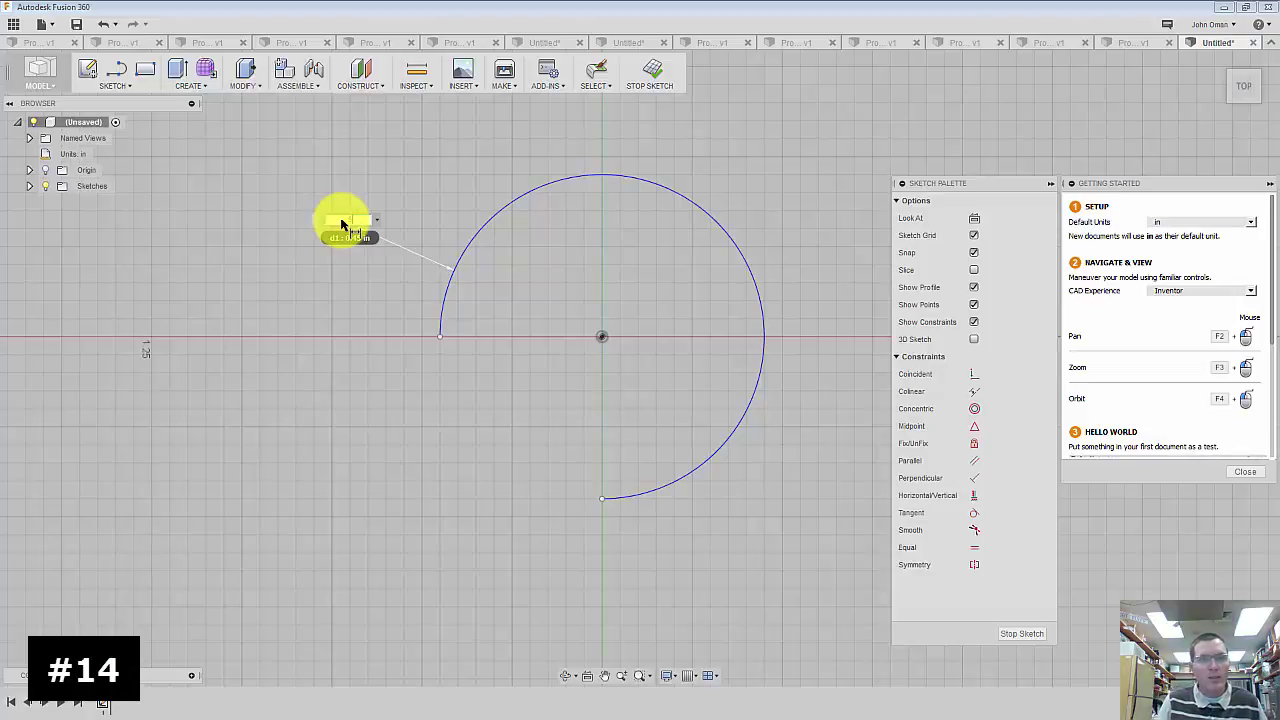
text(0.5)
key(Return)
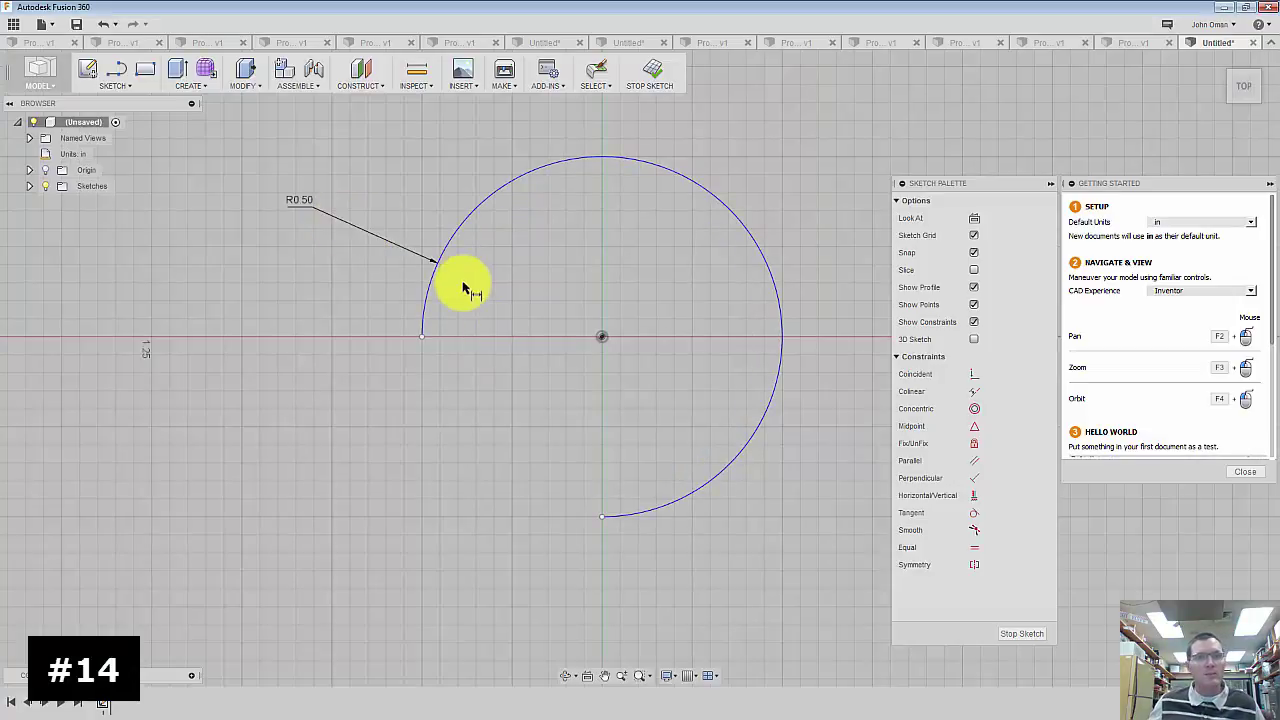
- Sketch a second center-point arc around the origin inside the first, radius about 0.4 in, covering the same three-quarter sweep
click(116, 82)
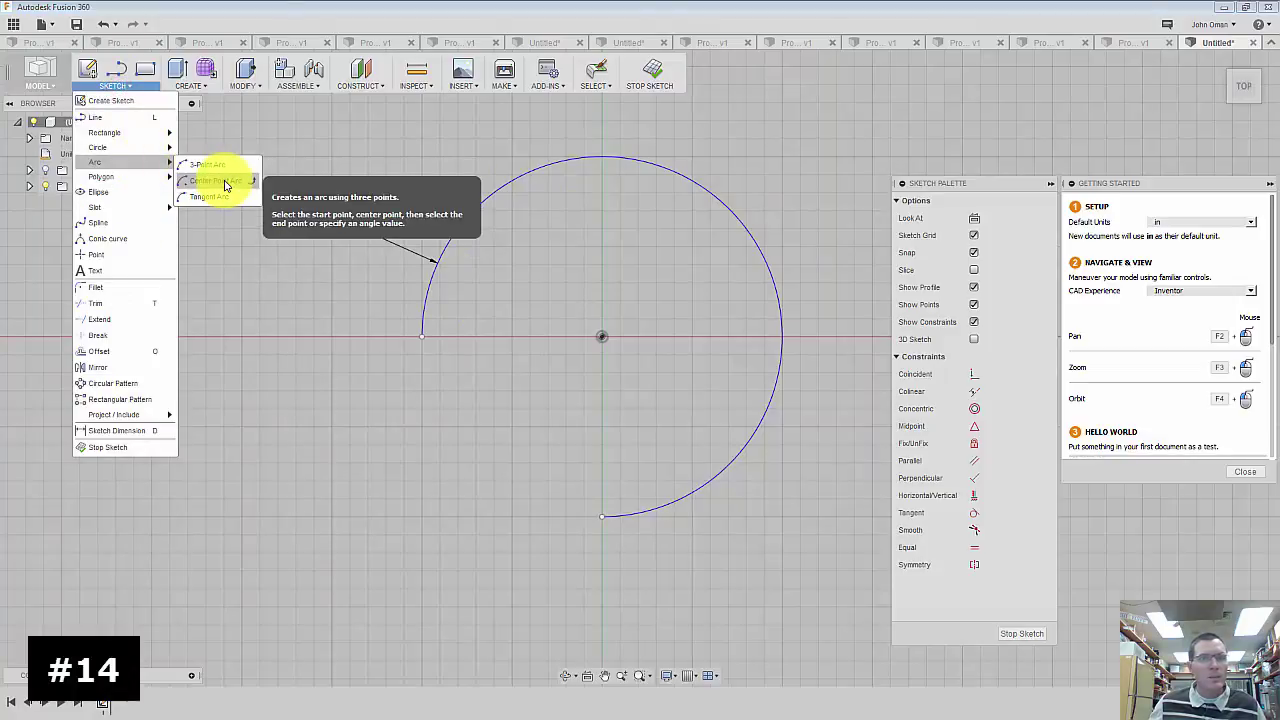
click(222, 180)
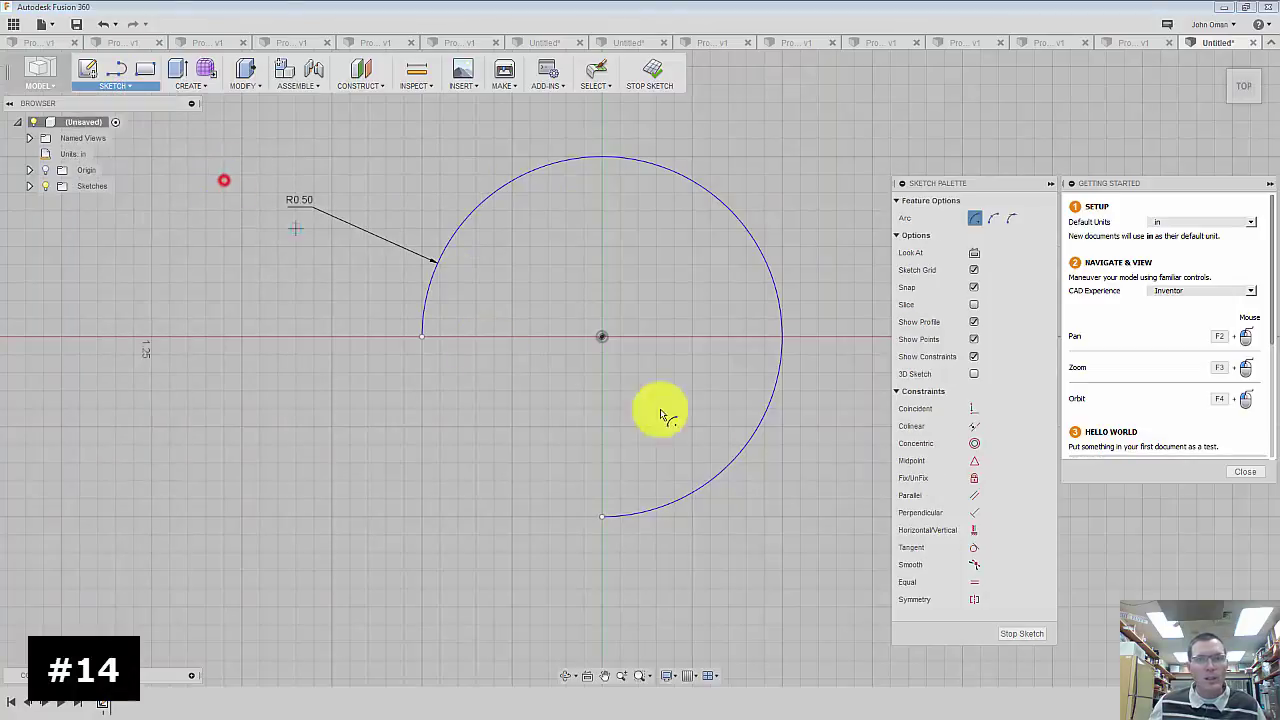
click(602, 337)
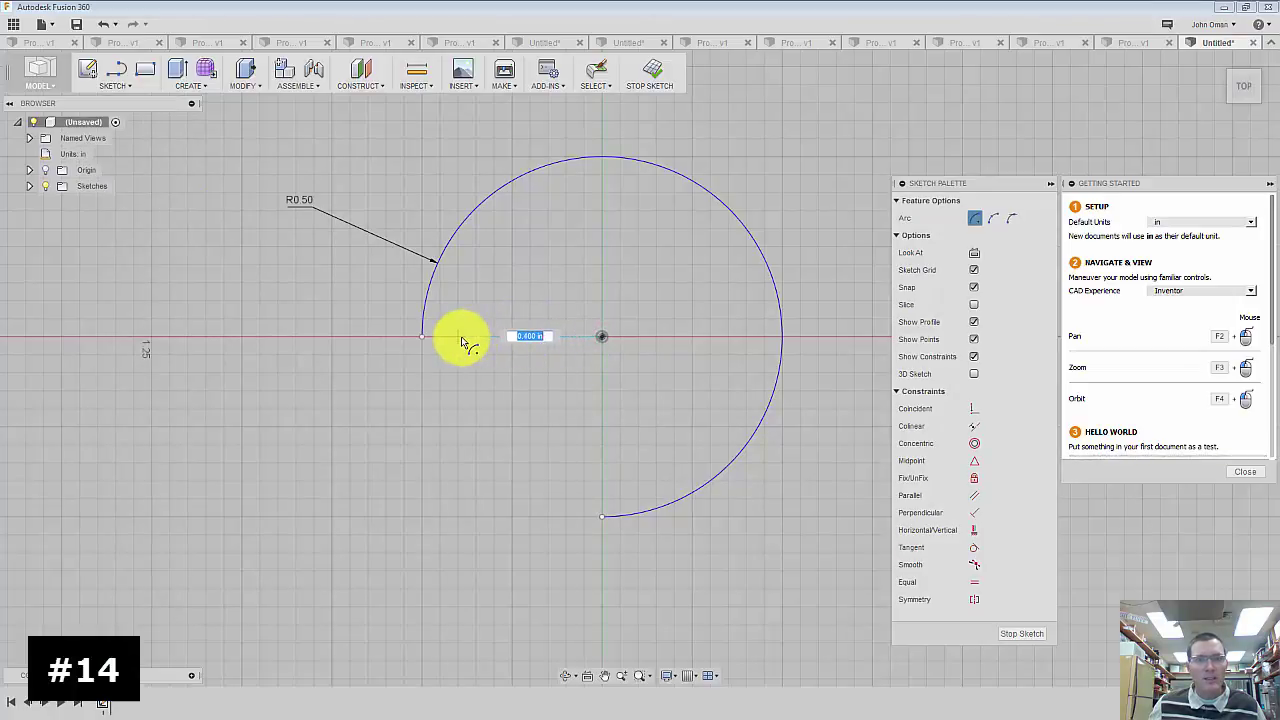
click(461, 339)
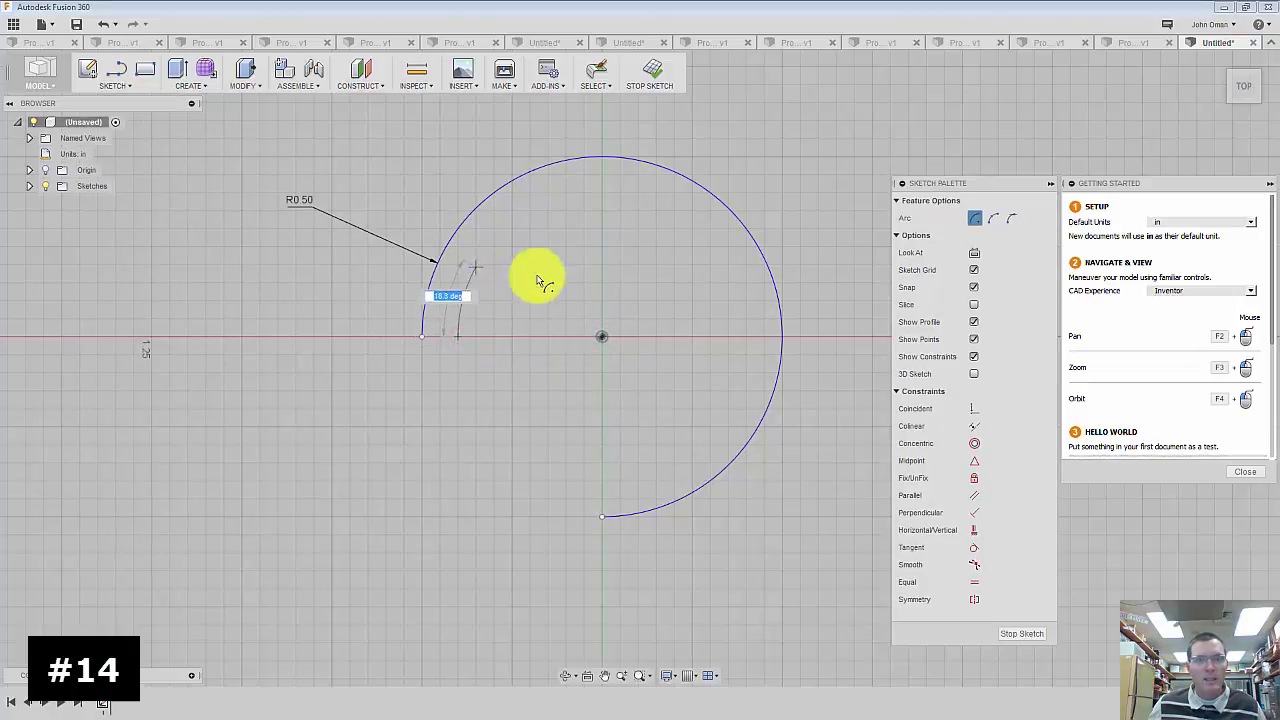
click(600, 483)
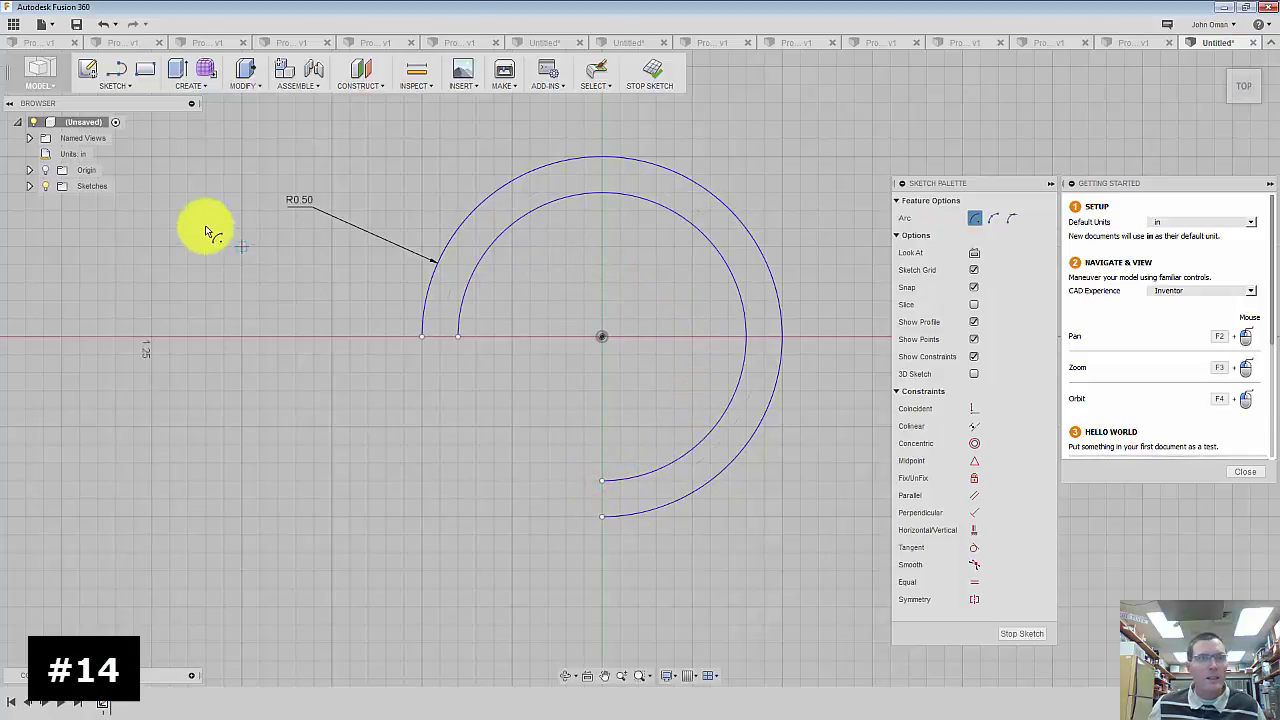
- Dimension the radius of the inner arc and set it to 0.375 in
click(134, 88)
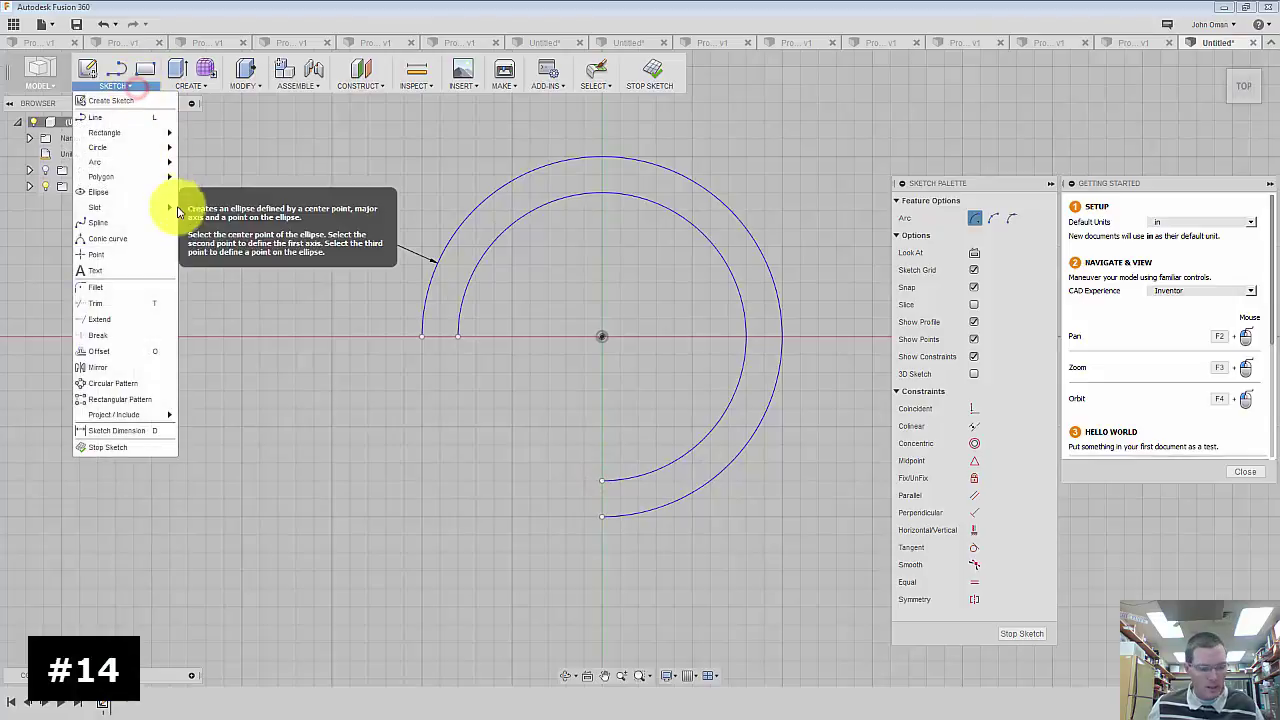
click(136, 432)
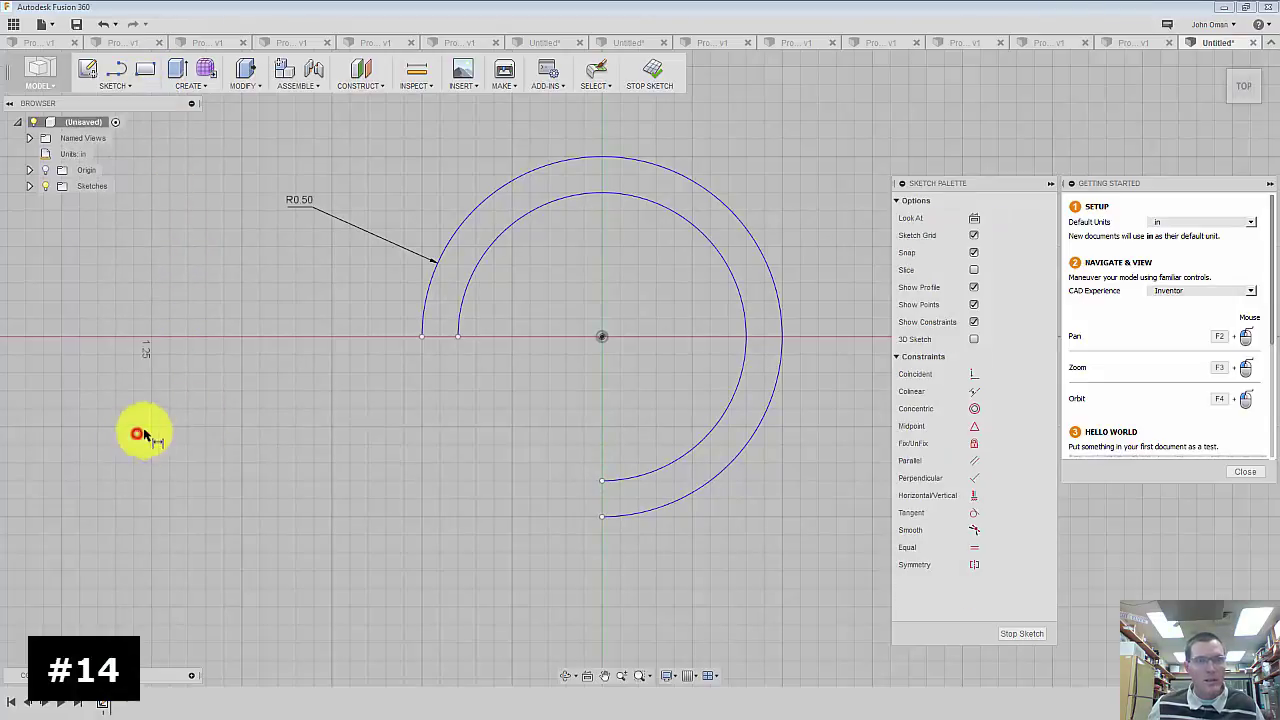
click(491, 236)
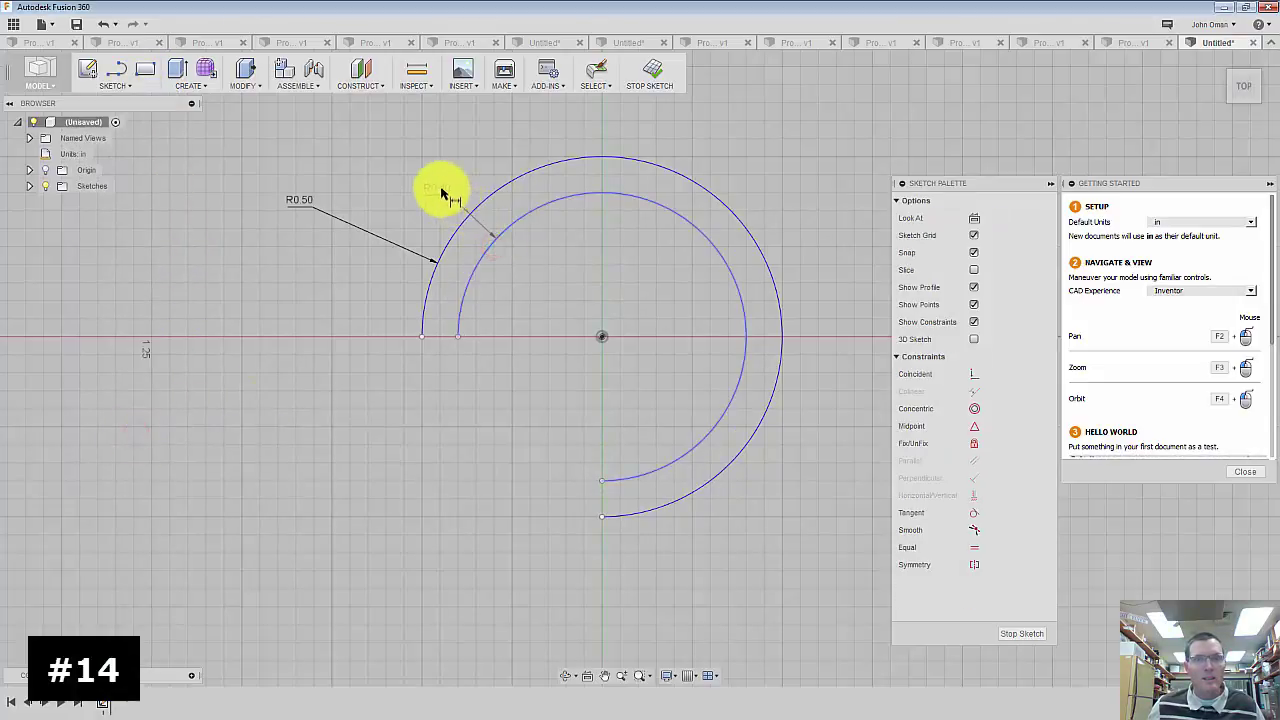
click(422, 177)
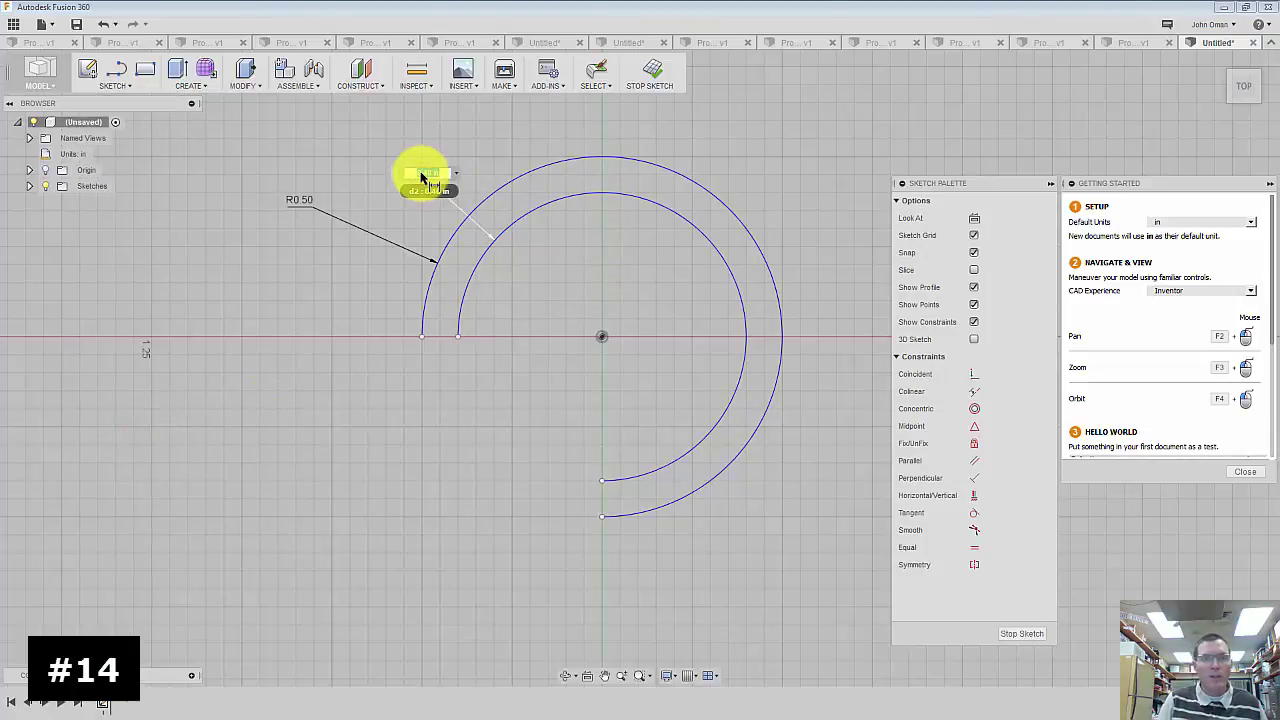
text(.375)
key(Return)
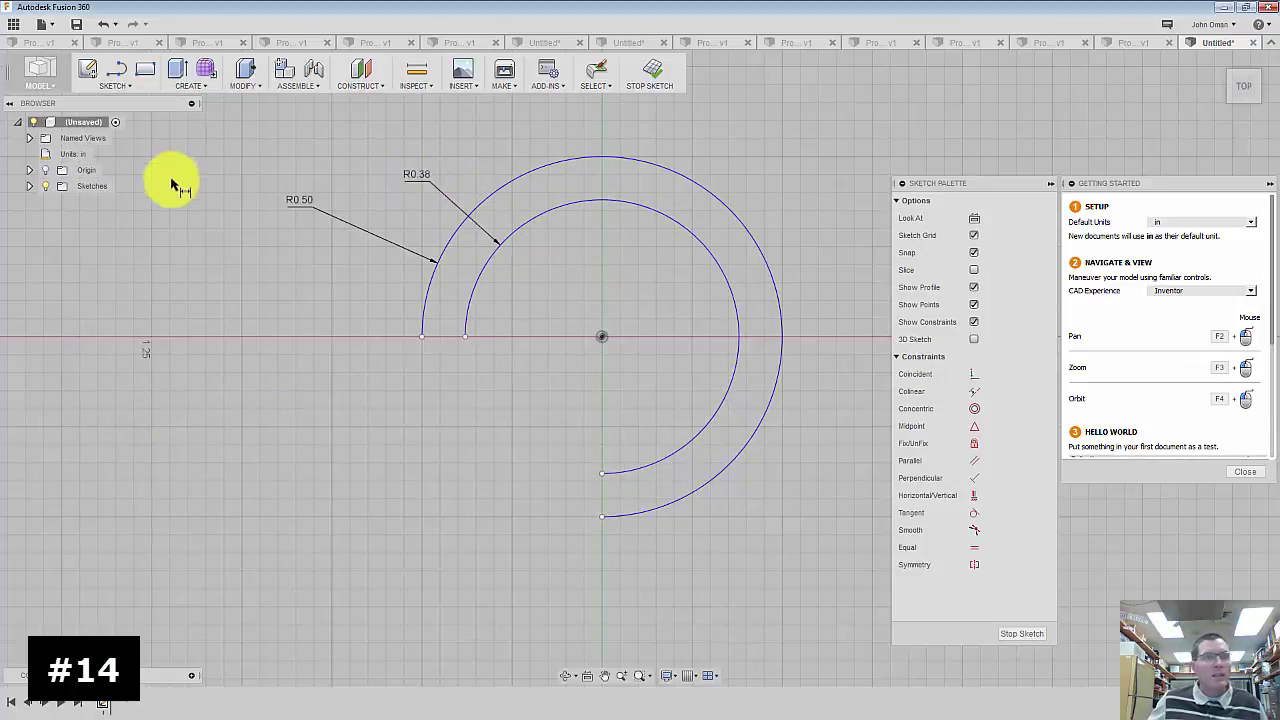
- Close the C-shaped profile with a straight line joining the two arcs' endpoints at each open end
click(117, 68)
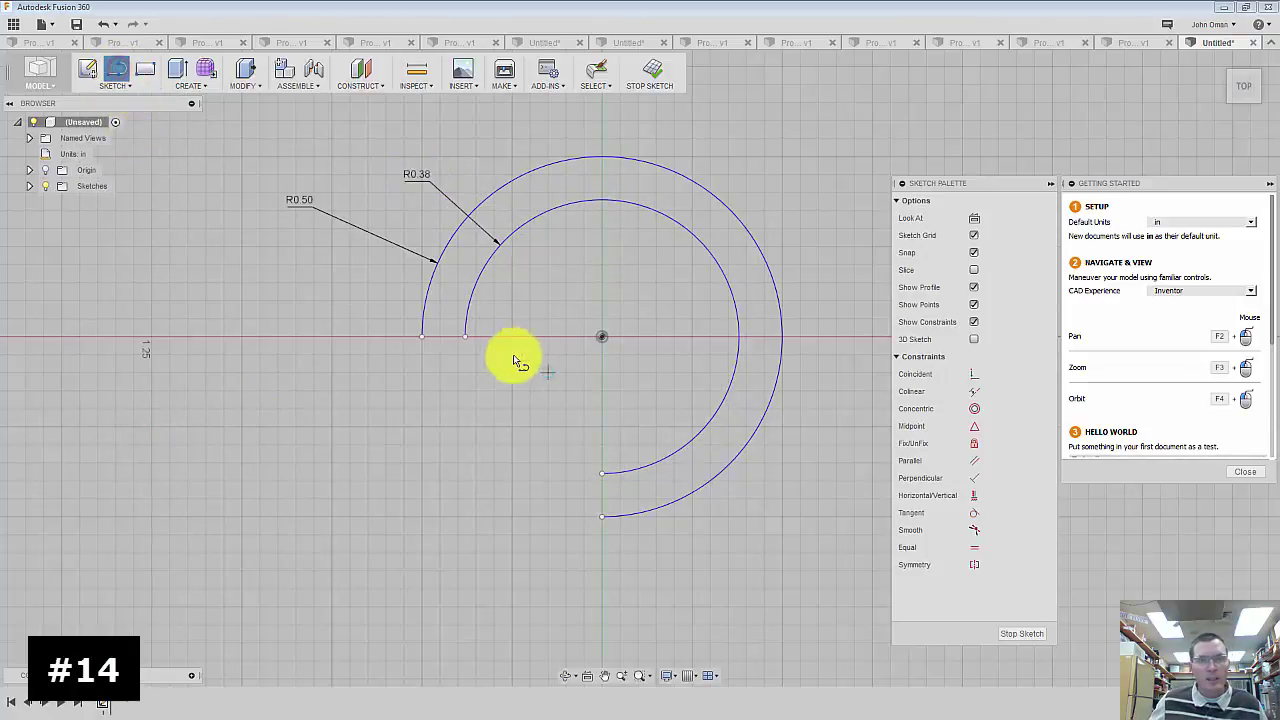
click(466, 337)
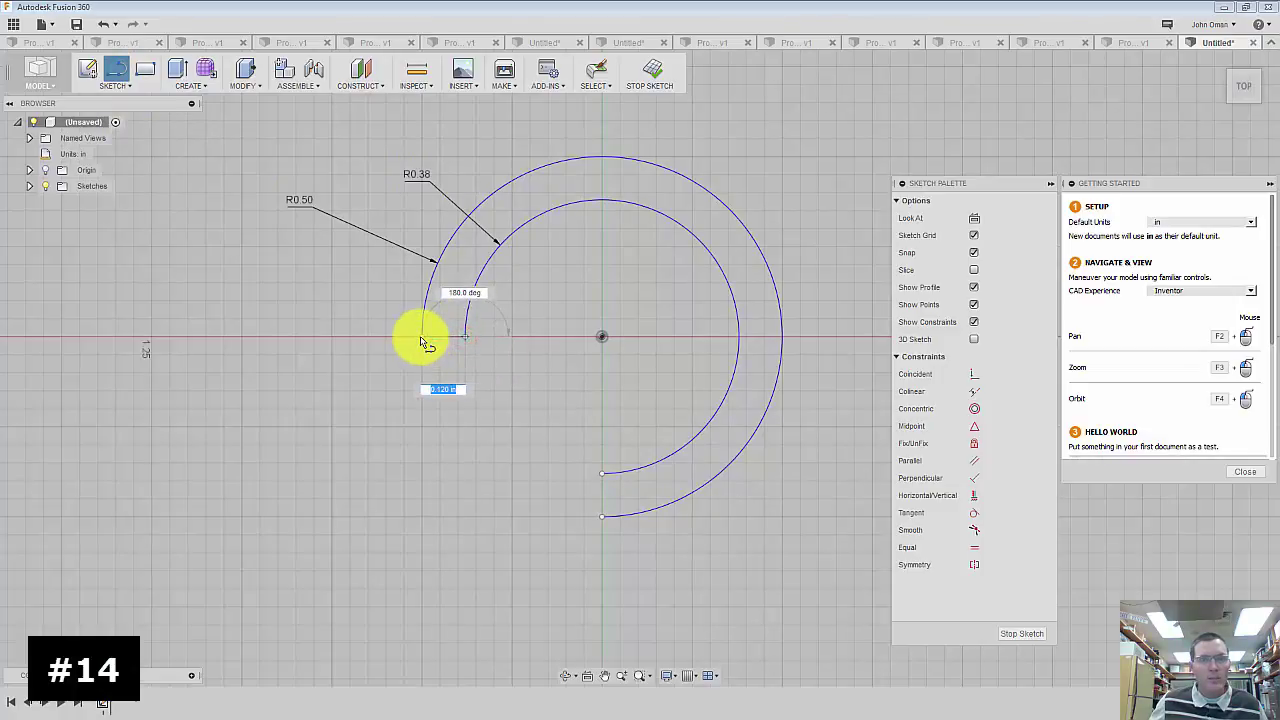
click(421, 337)
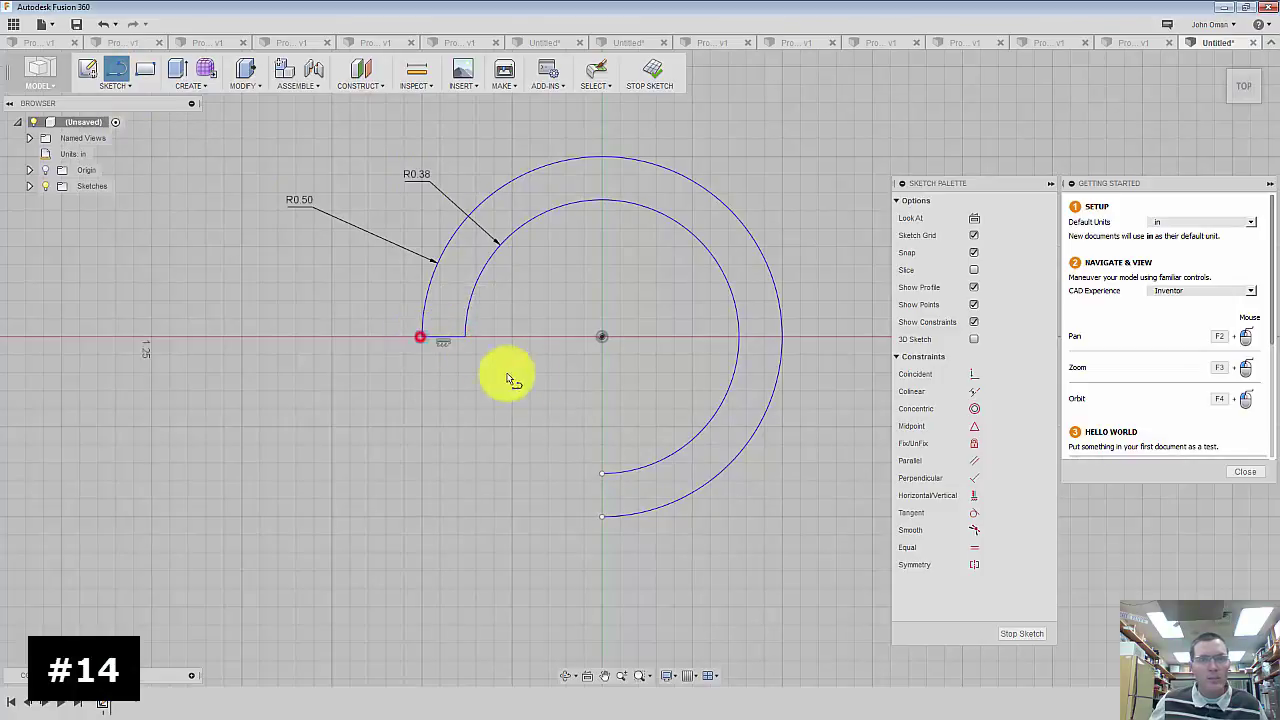
click(604, 475)
click(604, 516)
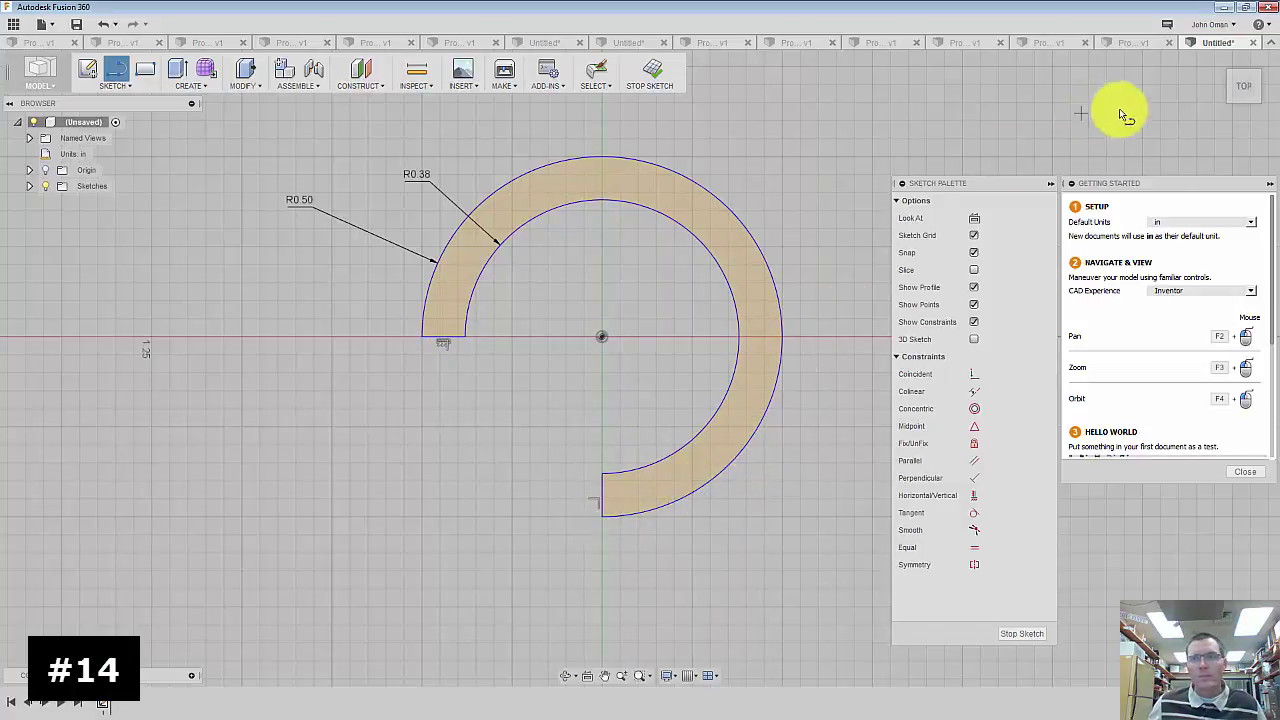
- Extrude the closed C-shaped profile upward 0.13 in as a new body
mouse_move(1226, 60)
mouse_down()
mouse_move(1006, 151)
mouse_move(523, 263)
mouse_move(447, 279)
mouse_move(403, 246)
mouse_up()
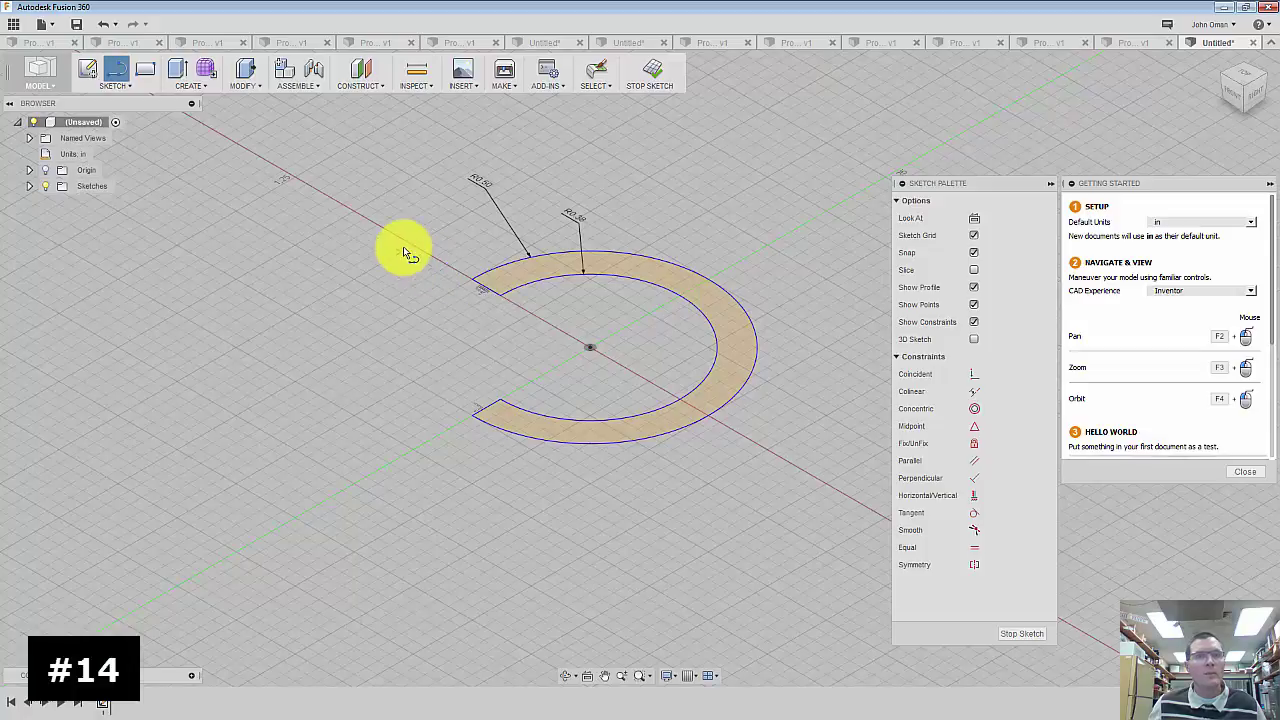
click(177, 66)
click(529, 267)
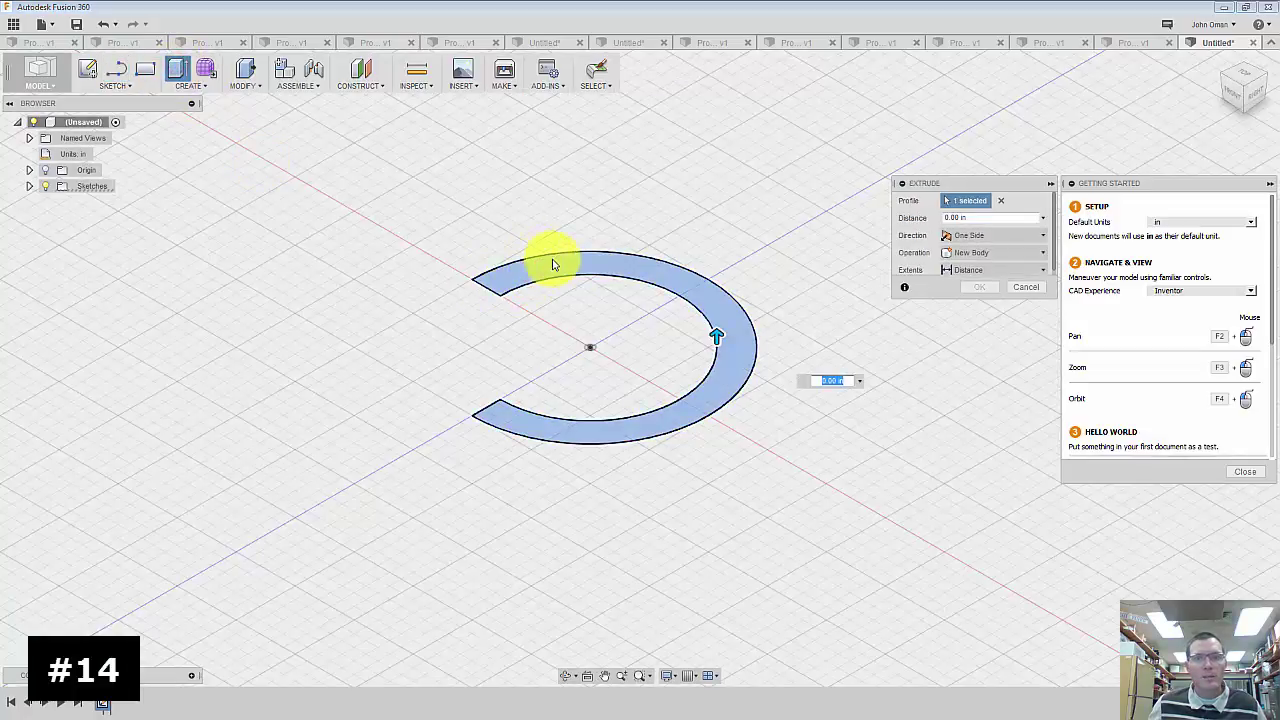
drag(709, 333, 713, 284)
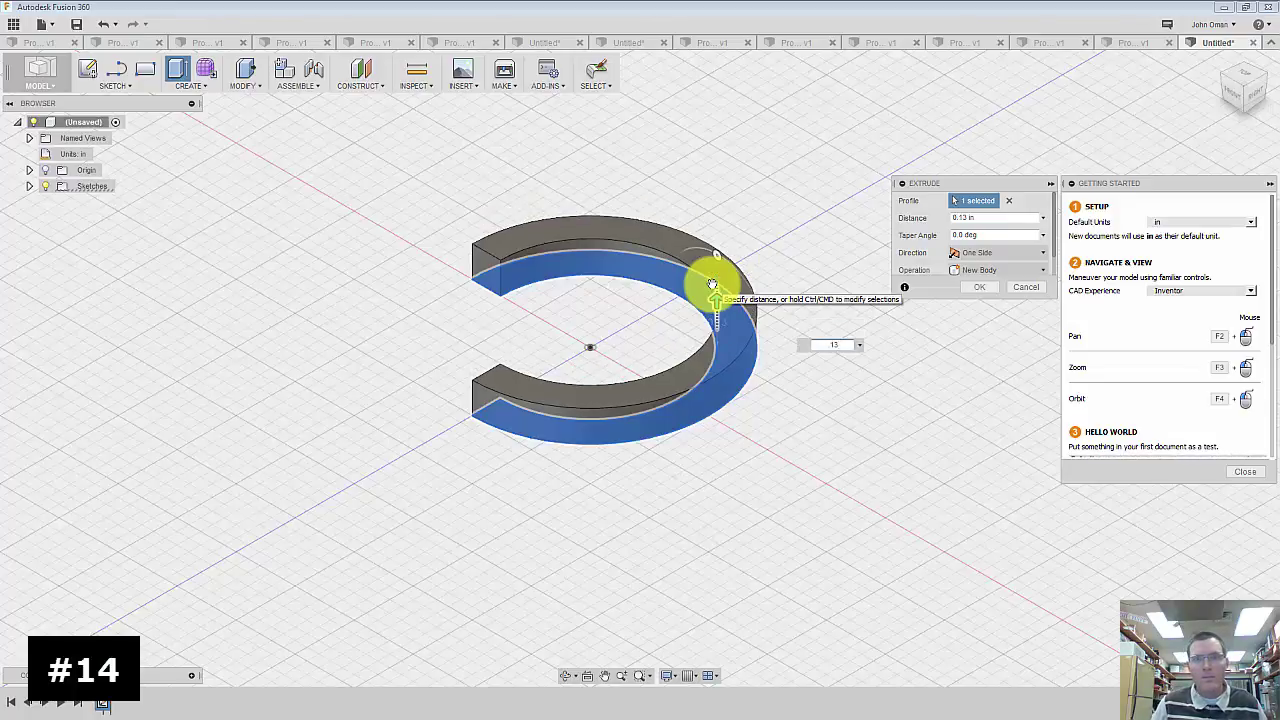
key(Return)
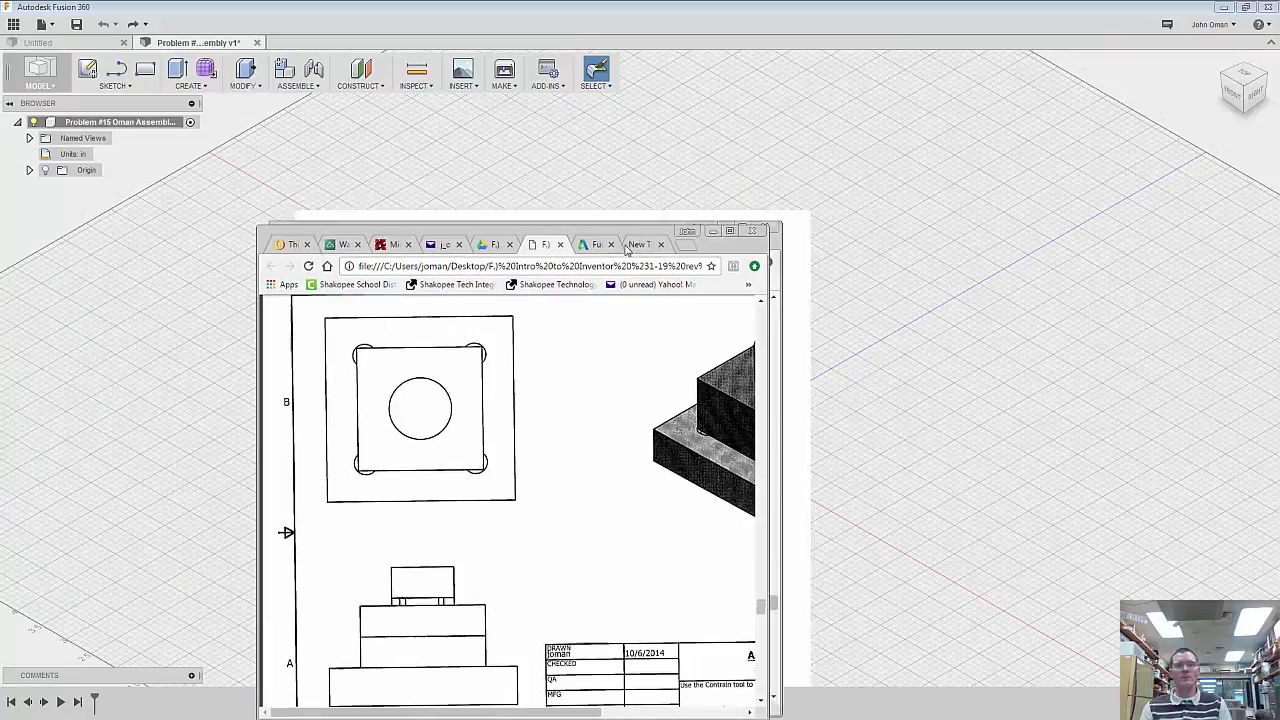
- Maximize the browser window with the PDF drawings and examine the Assembly Problem #15 sheet for assembling parts #11-14
mouse_move(668, 243)
mouse_down()
mouse_move(718, 106)
mouse_move(718, 2)
mouse_up()
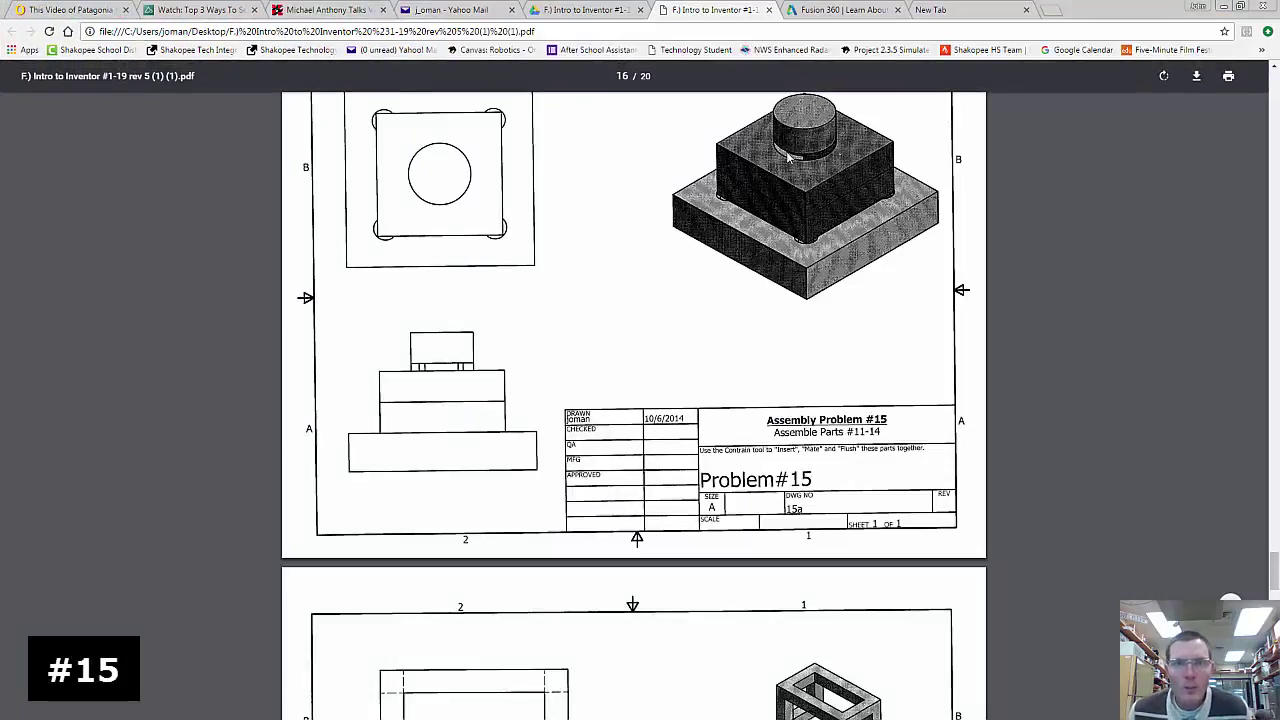
scroll(733, 270, down, 4)
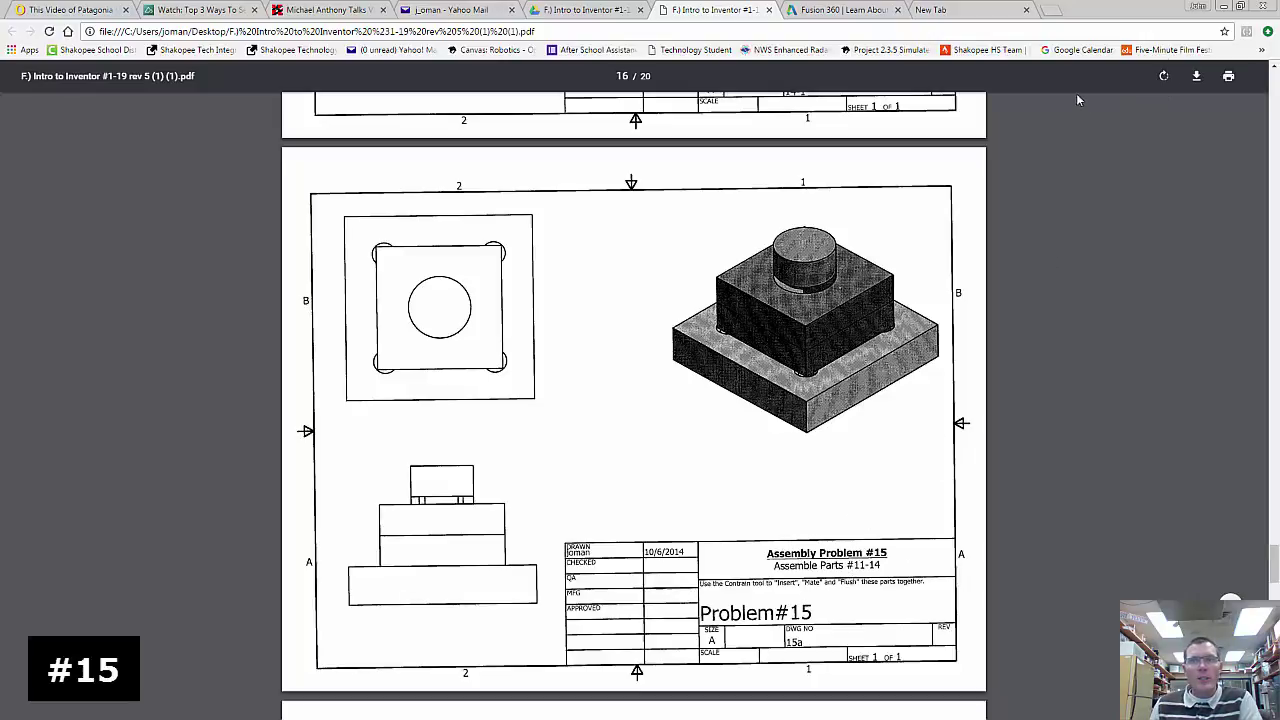
- Switch back to Fusion 360's empty Problem #15 assembly and open the WarmupProblems project to find parts #11 to #14
click(1201, 8)
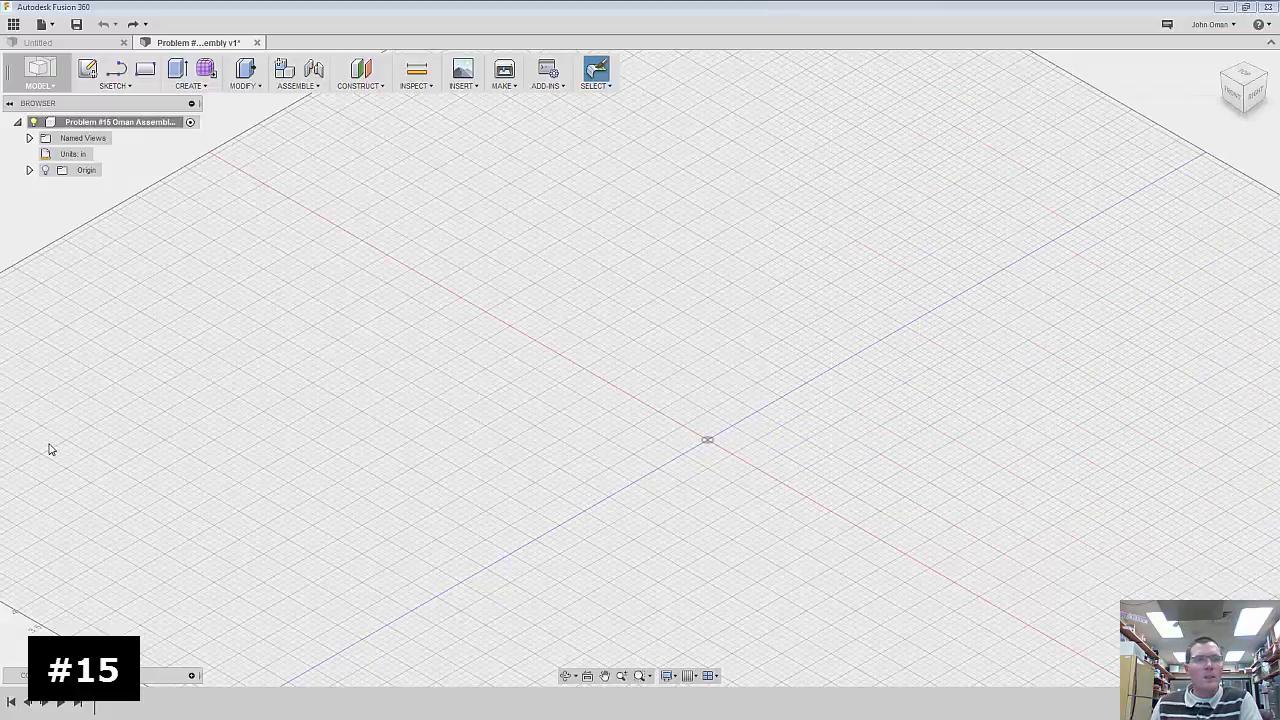
click(14, 24)
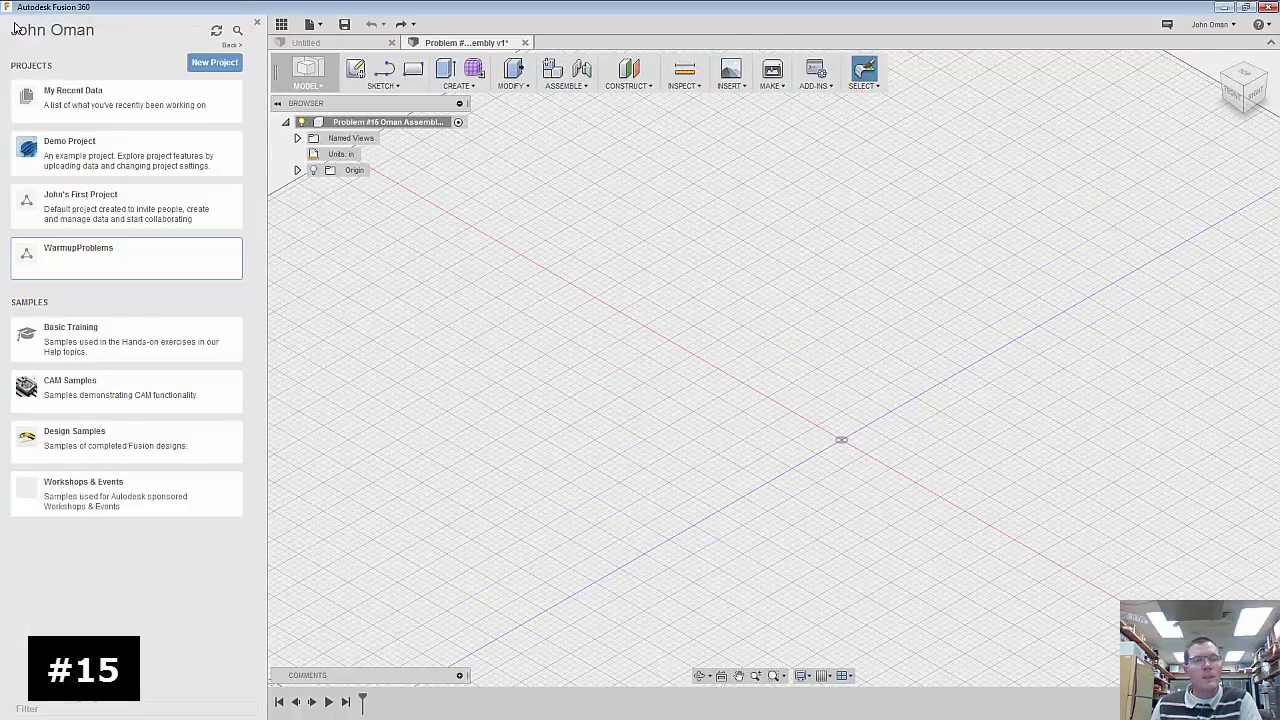
click(83, 255)
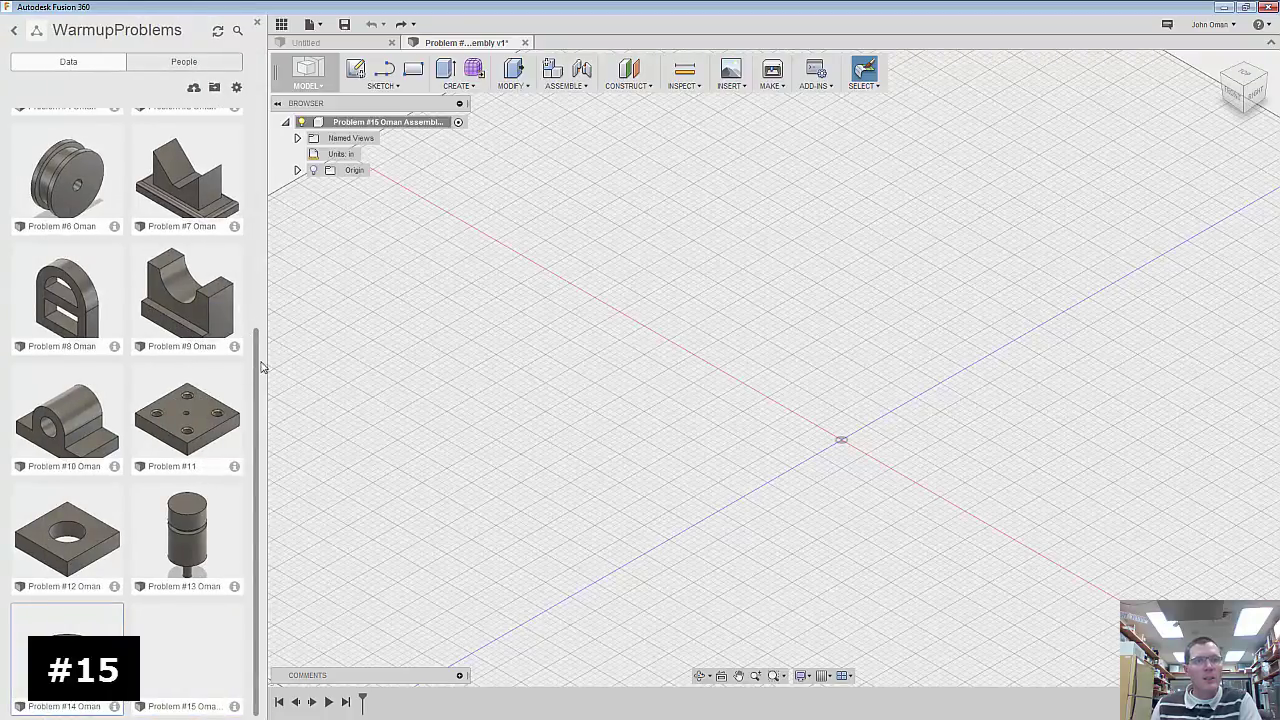
scroll(251, 350, up, 5)
scroll(257, 417, down, 5)
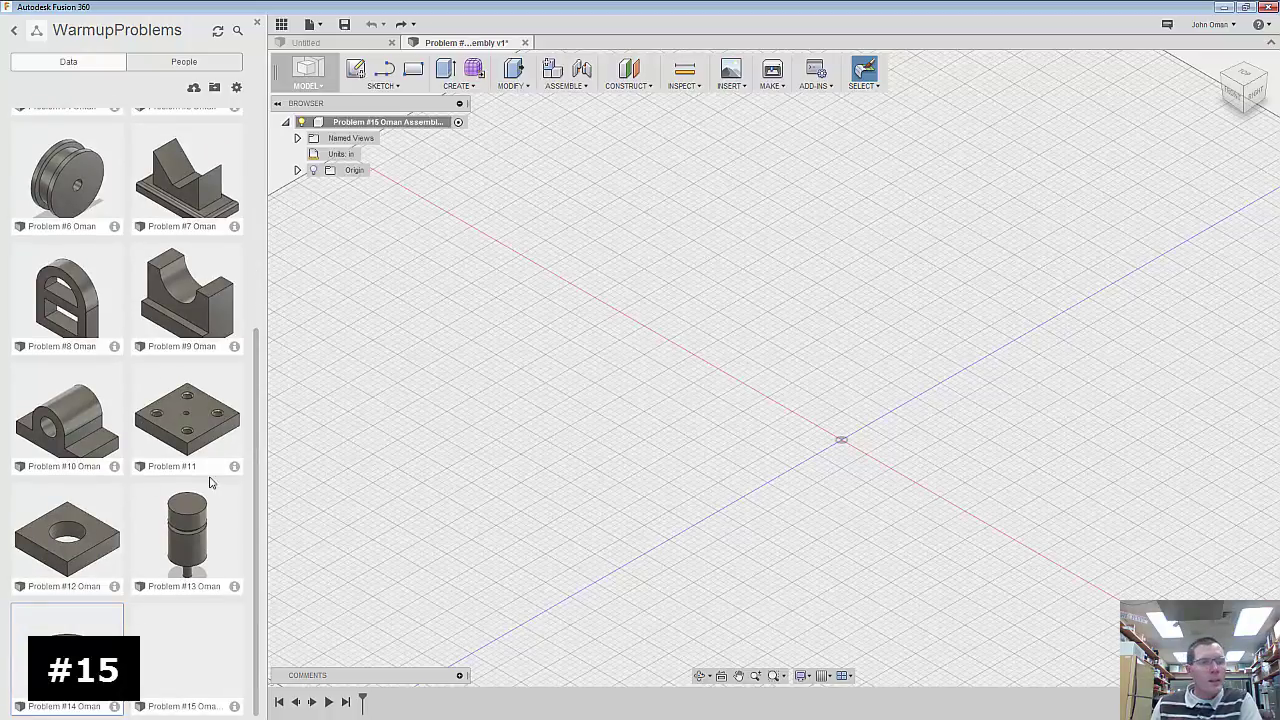
- Insert the Problem #11 plate into the current assembly at its default position
right_click(192, 410)
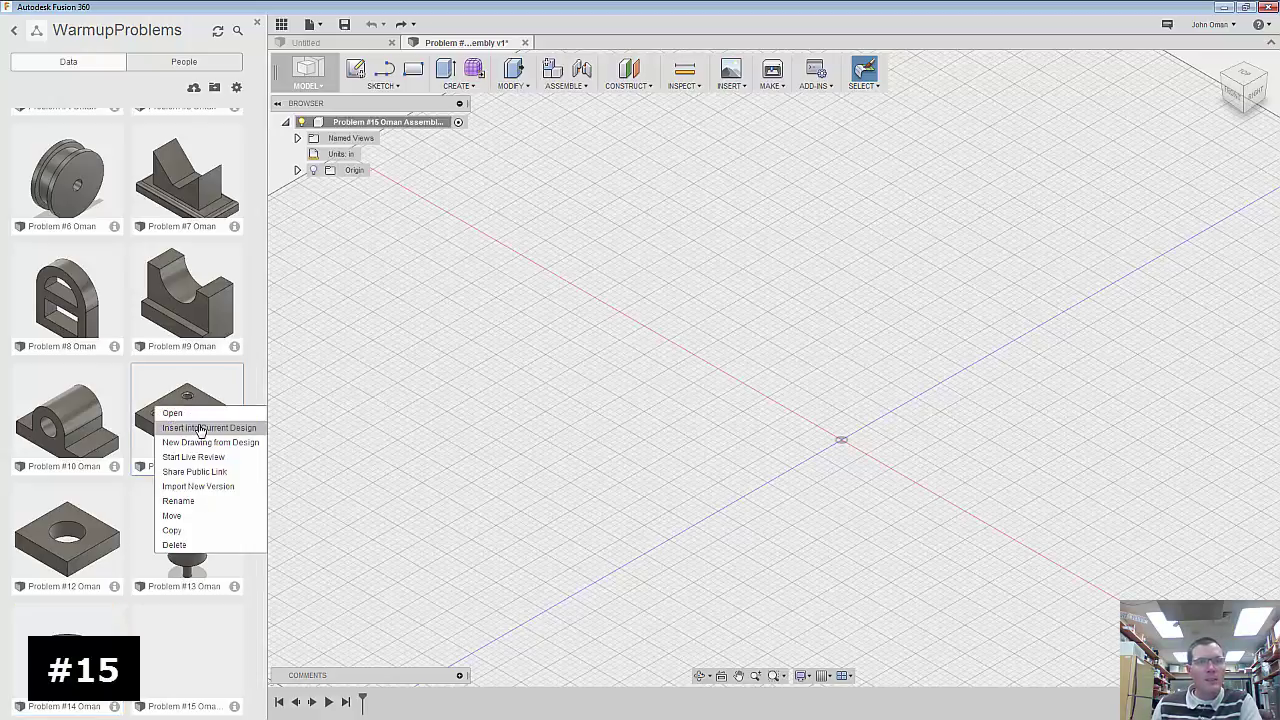
click(201, 428)
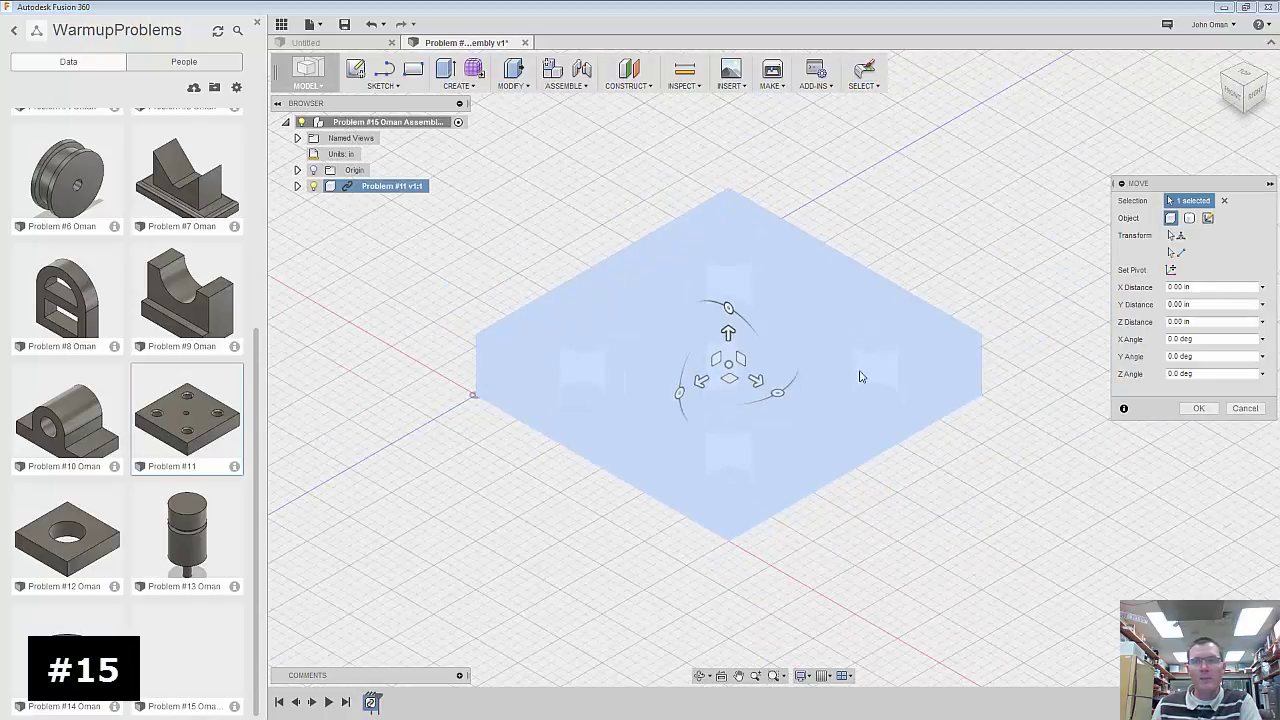
click(1200, 408)
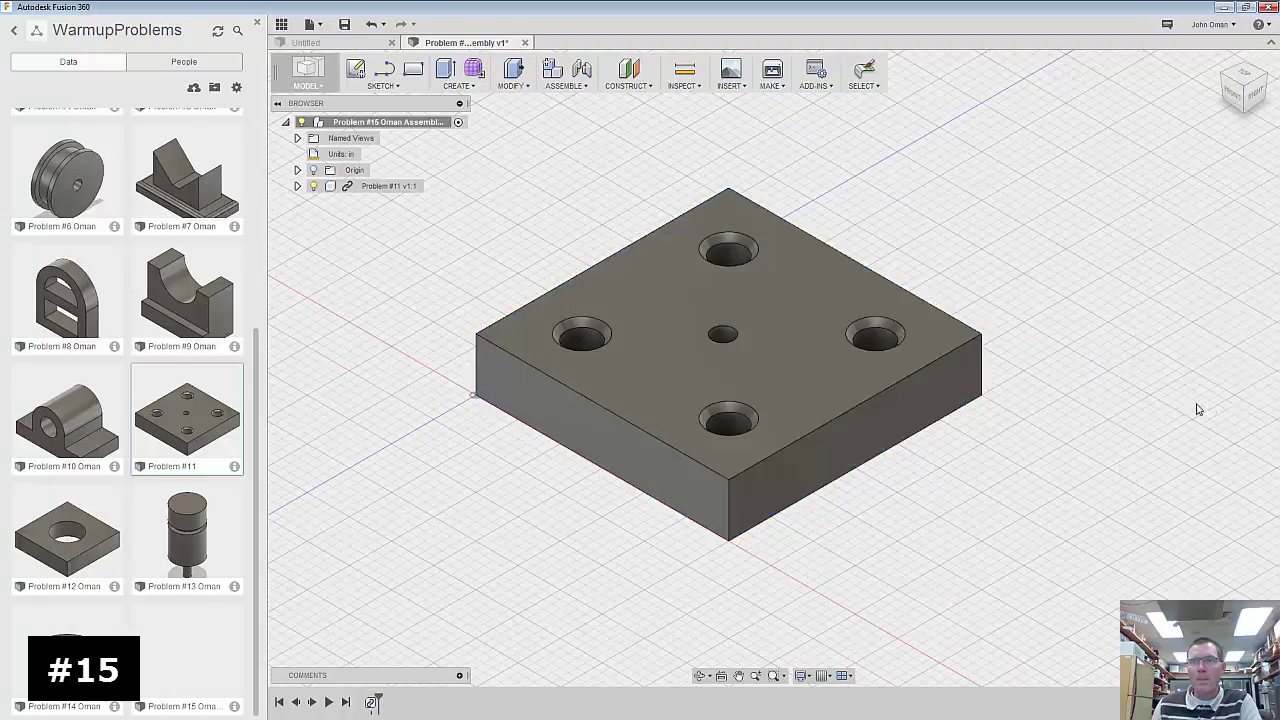
- Insert the Problem #12 block into the assembly and move it along the X axis until it is clear of the base plate
right_click(58, 536)
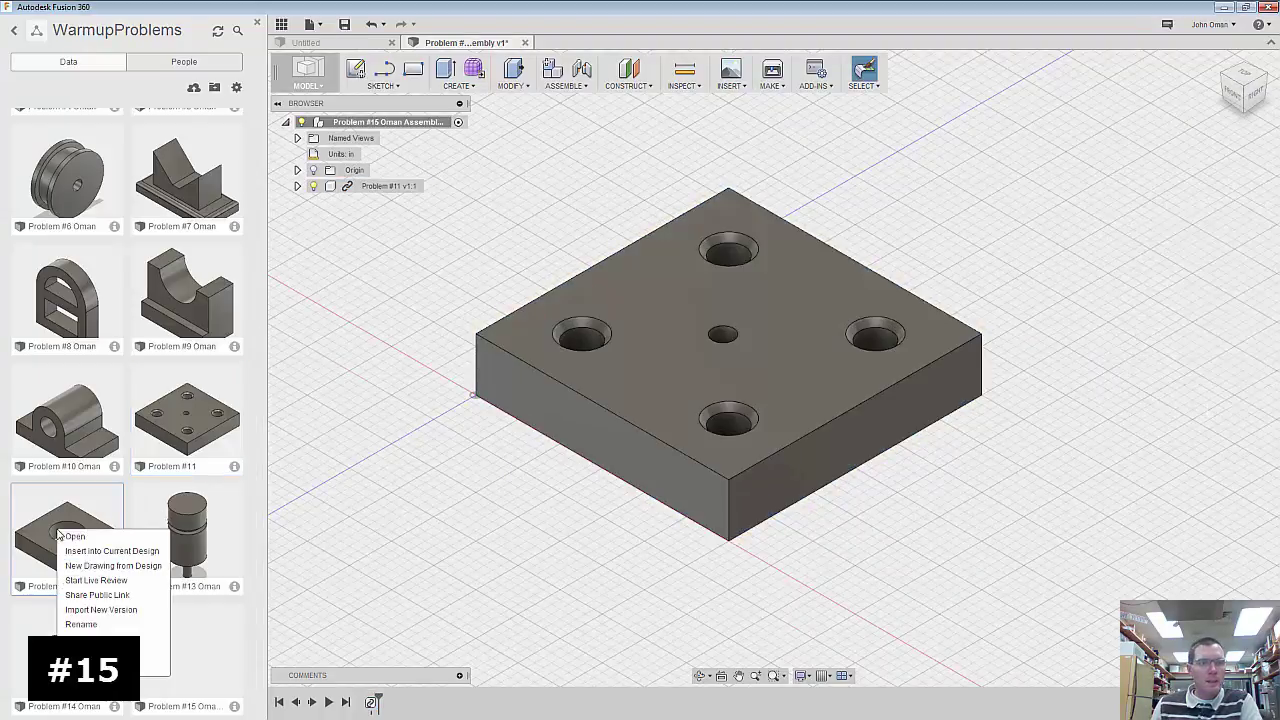
click(107, 553)
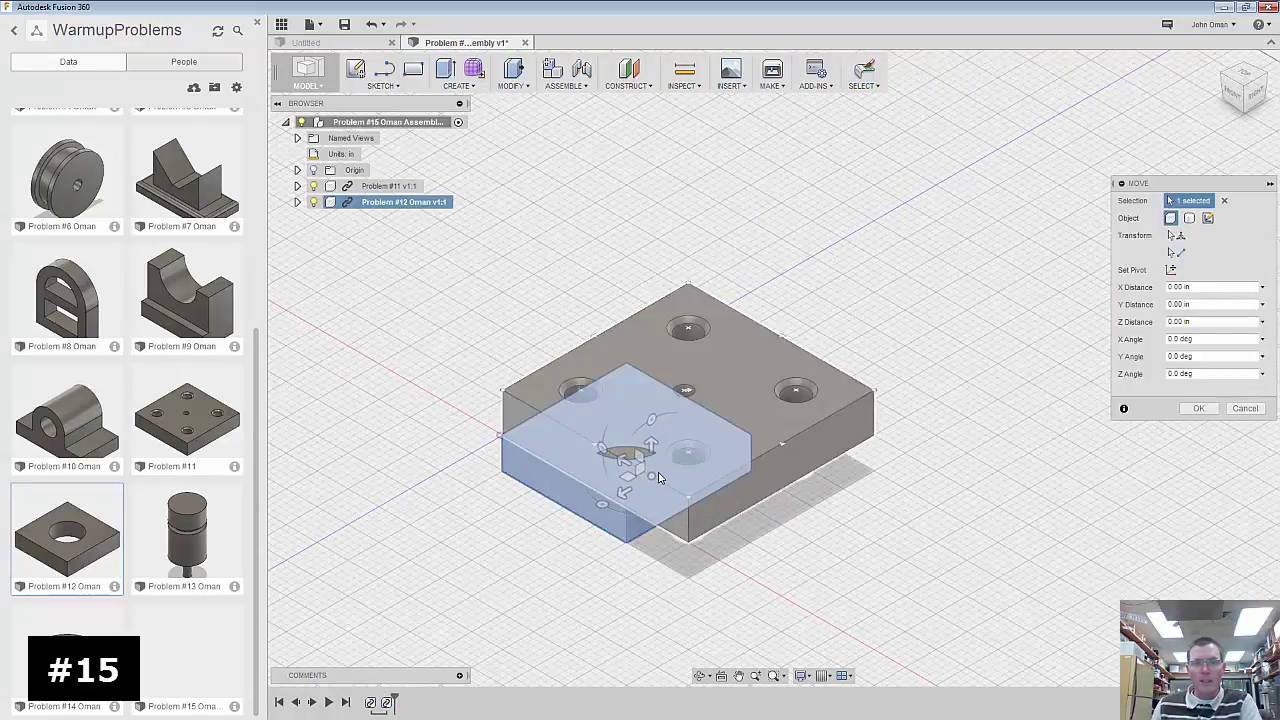
click(690, 510)
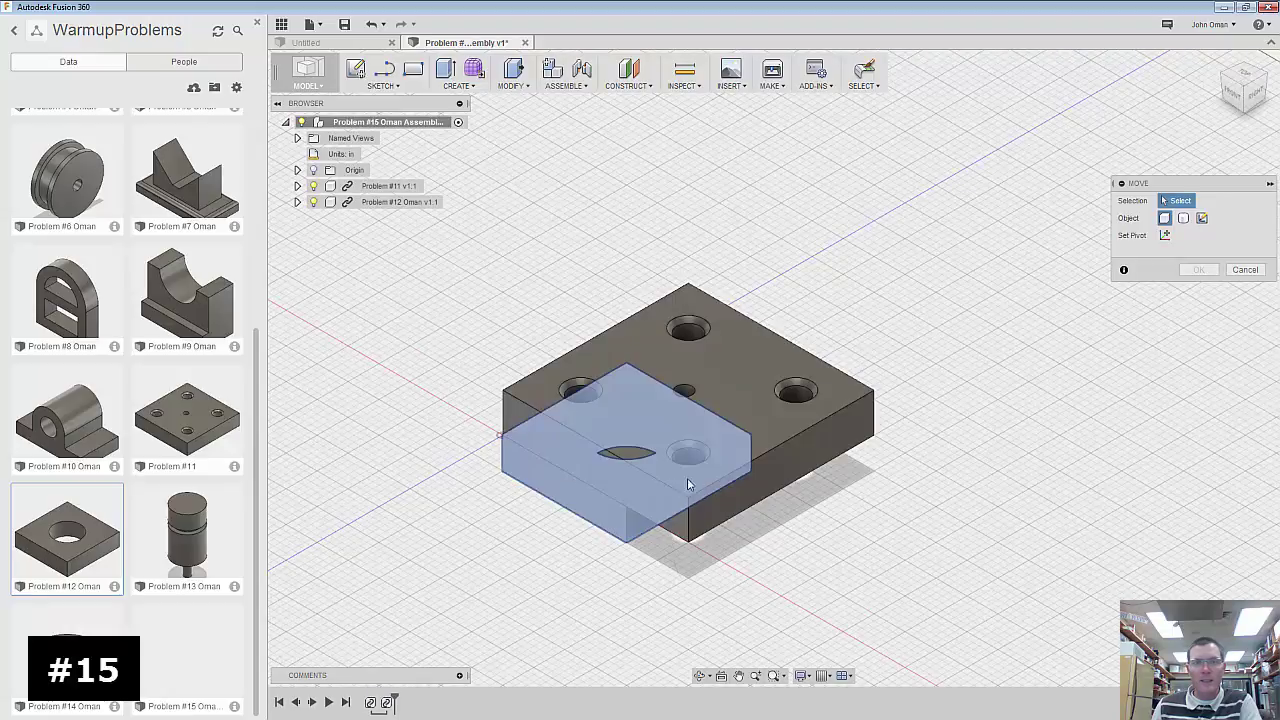
click(610, 520)
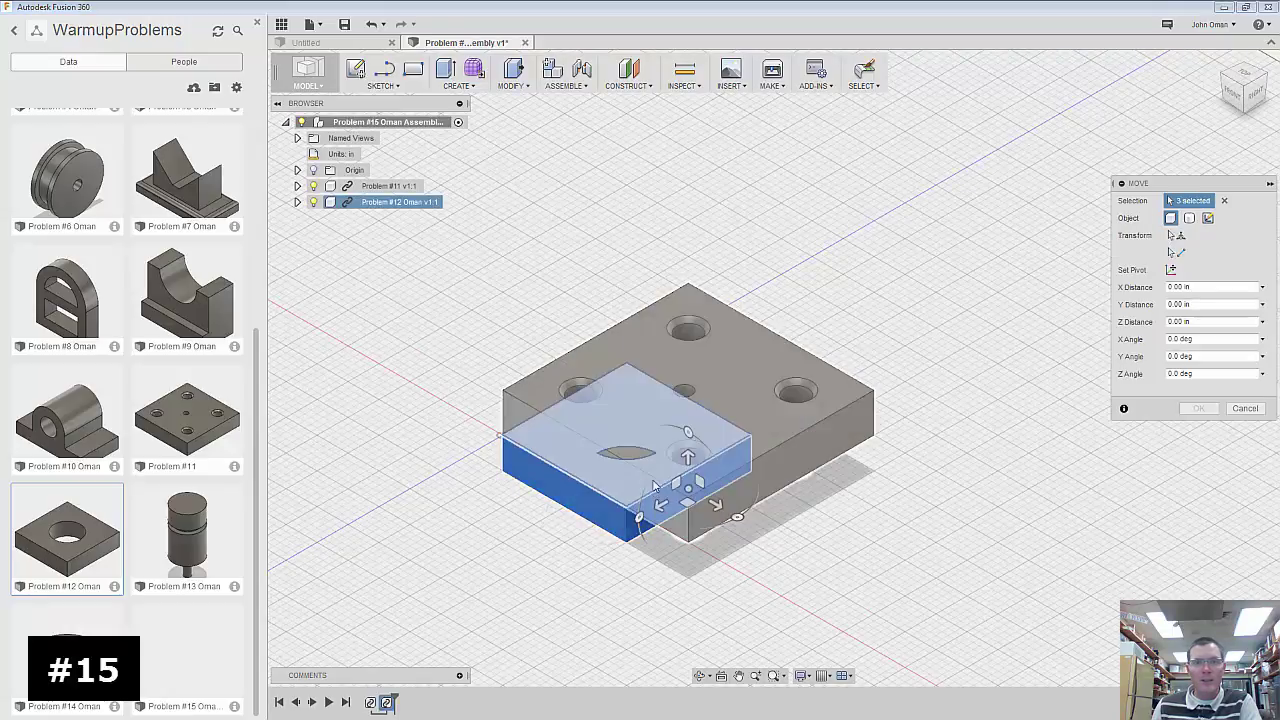
click(632, 453)
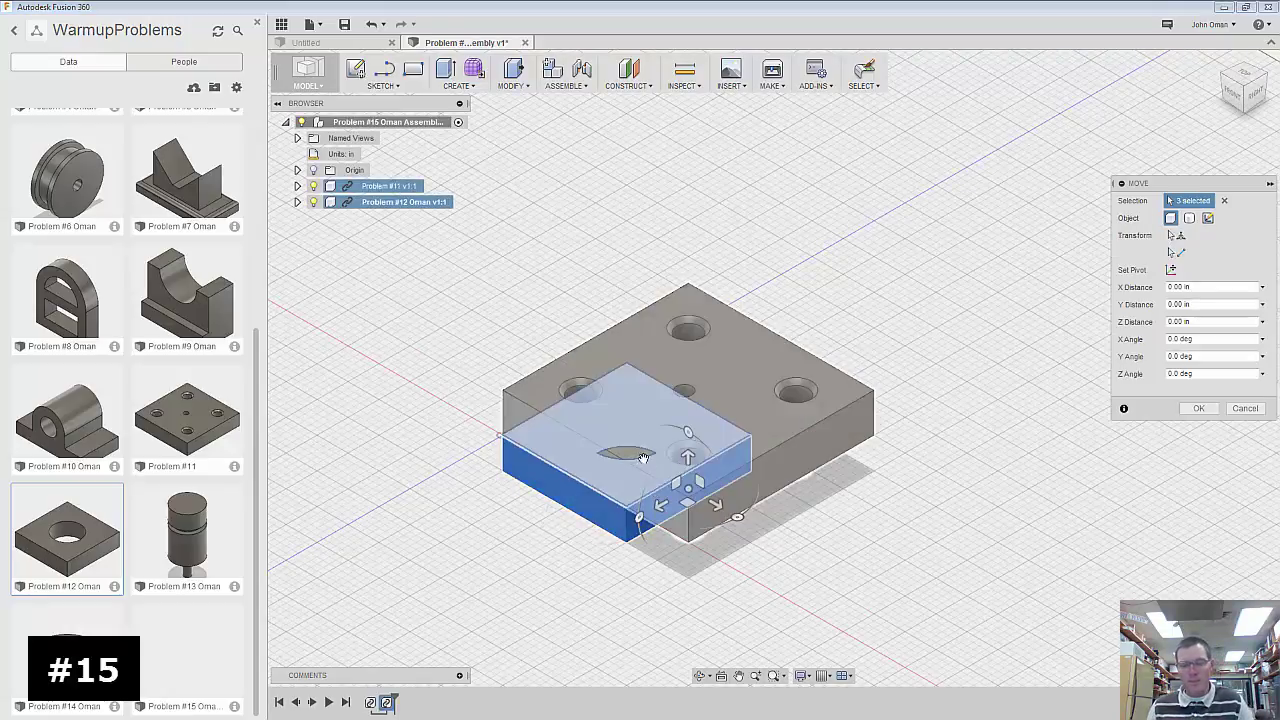
drag(716, 505, 940, 633)
click(1197, 409)
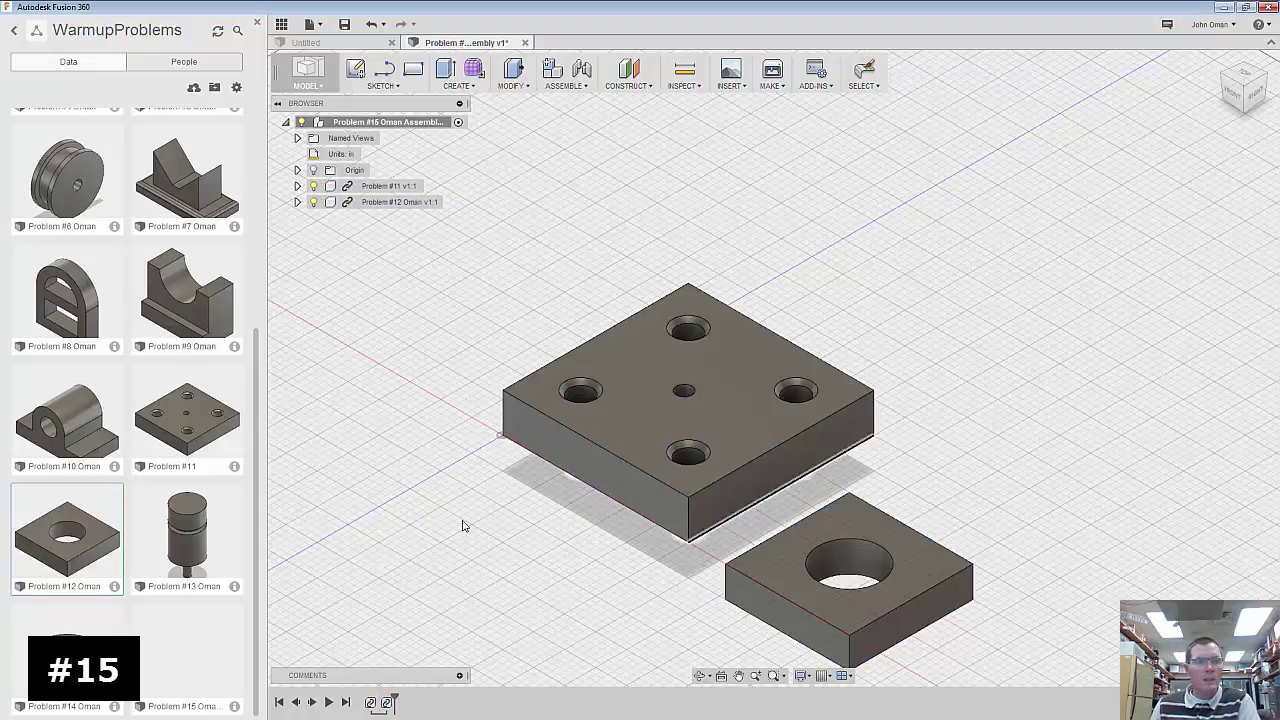
- Insert a second copy of the Problem #12 block and move it about 2.80 in along the Z axis, clear of the plate
right_click(68, 546)
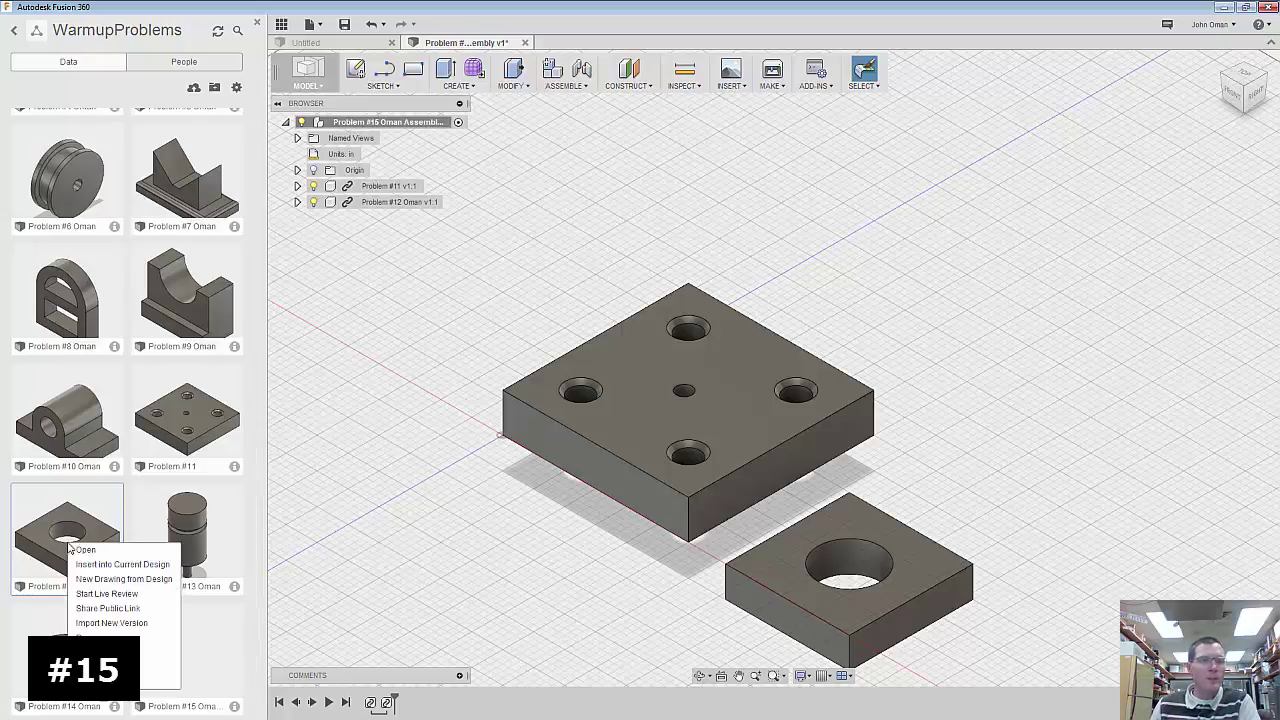
click(87, 566)
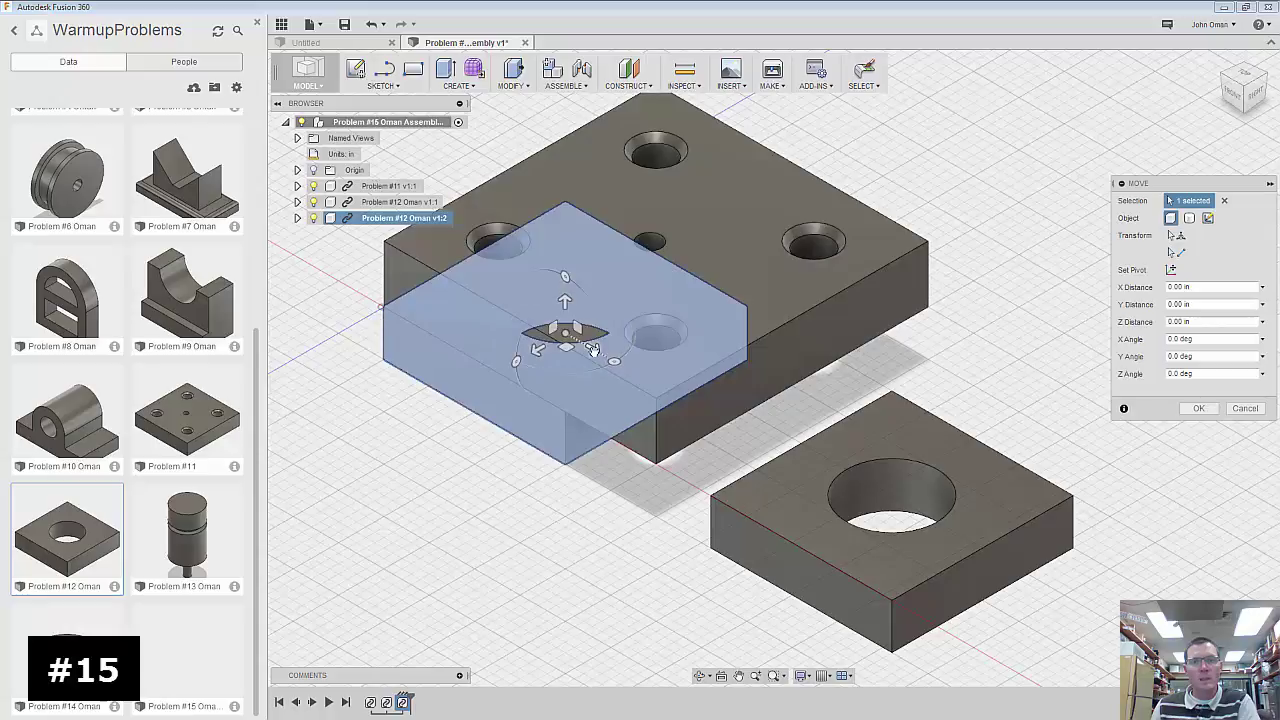
drag(565, 347, 400, 485)
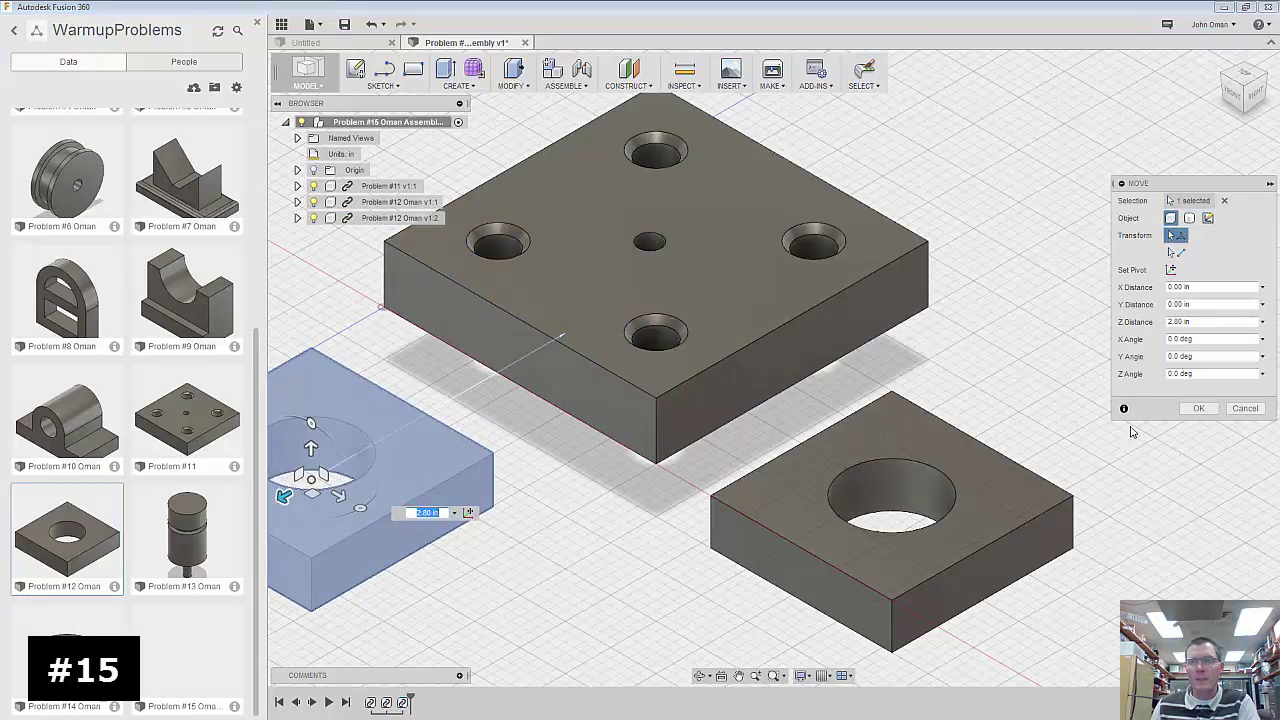
click(1199, 408)
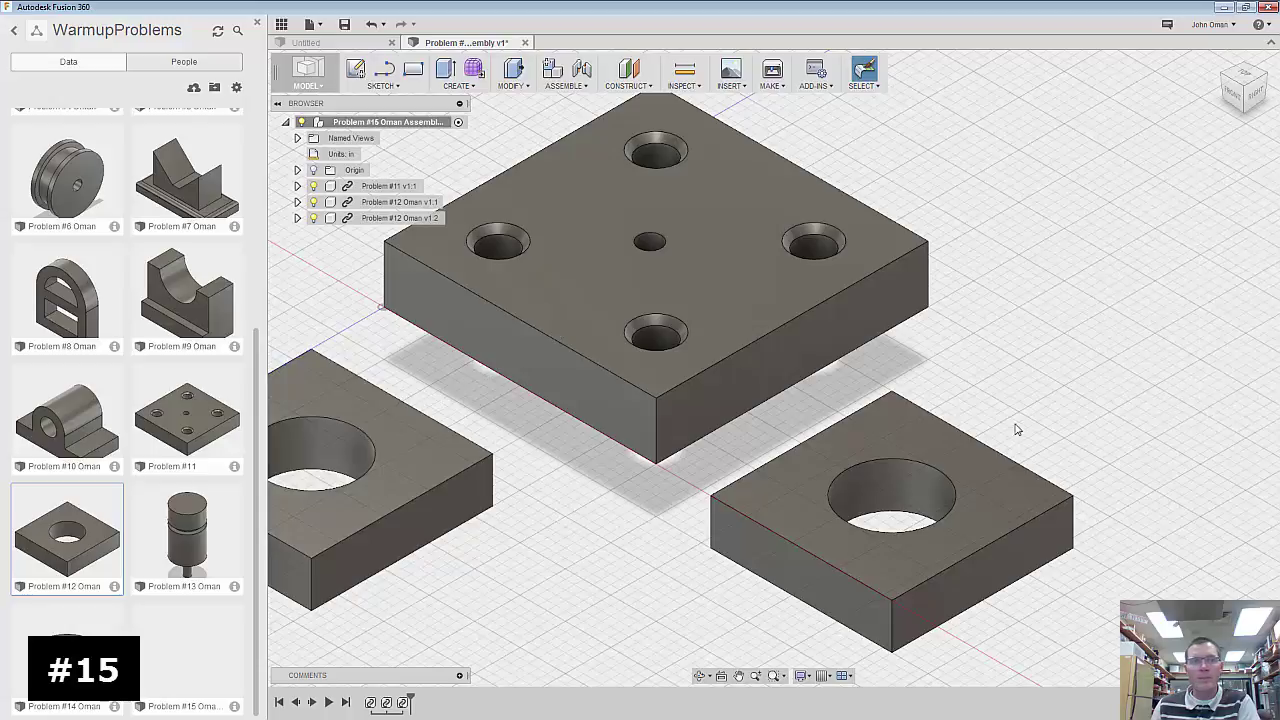
- Insert the Problem #13 pin into the assembly and move it about 0.80 in along the Z axis, away from the plate
right_click(158, 516)
click(200, 543)
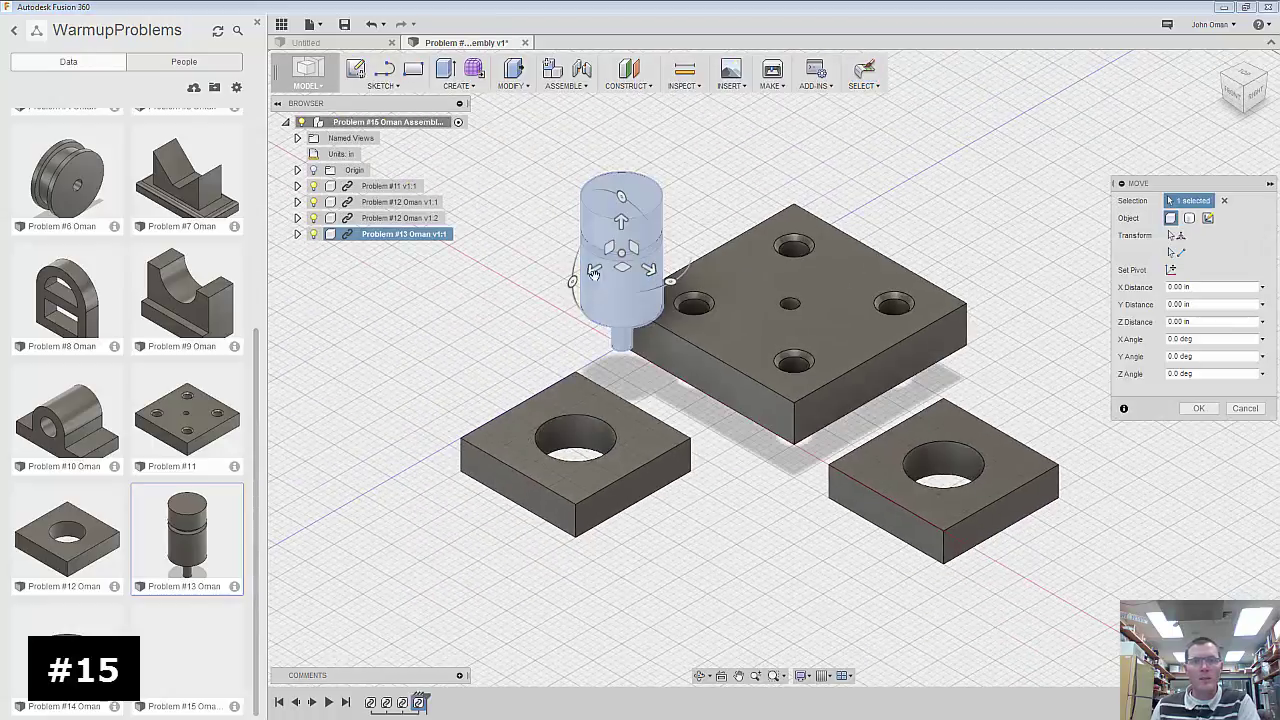
drag(594, 270, 515, 284)
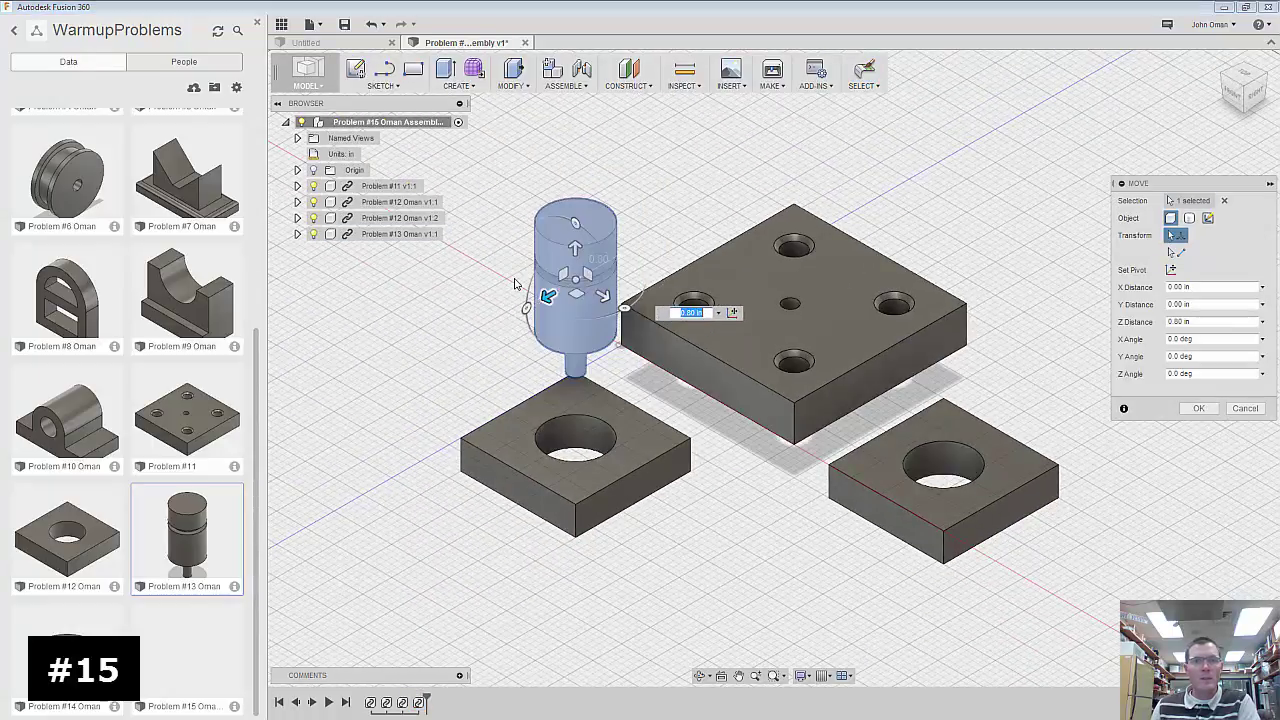
click(1199, 409)
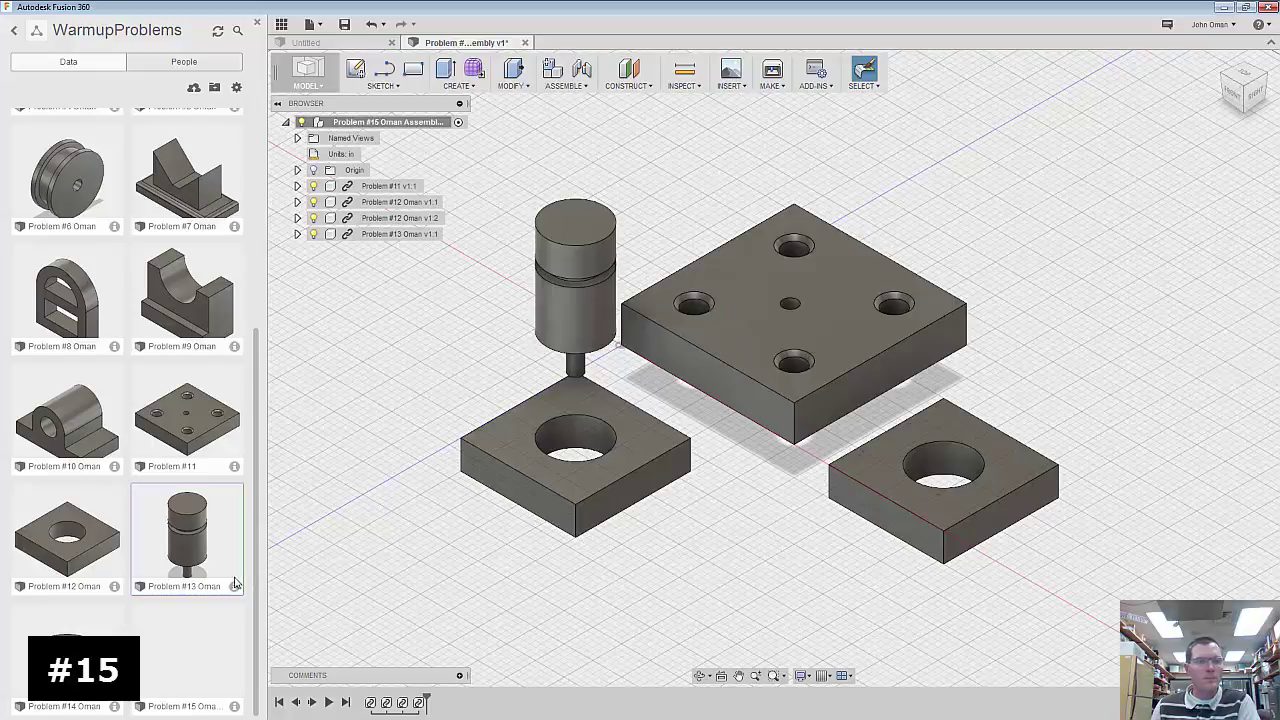
- Insert the Problem #14 C-shaped ring and move it about 7.20 in along the X axis, beyond the other parts
right_click(86, 690)
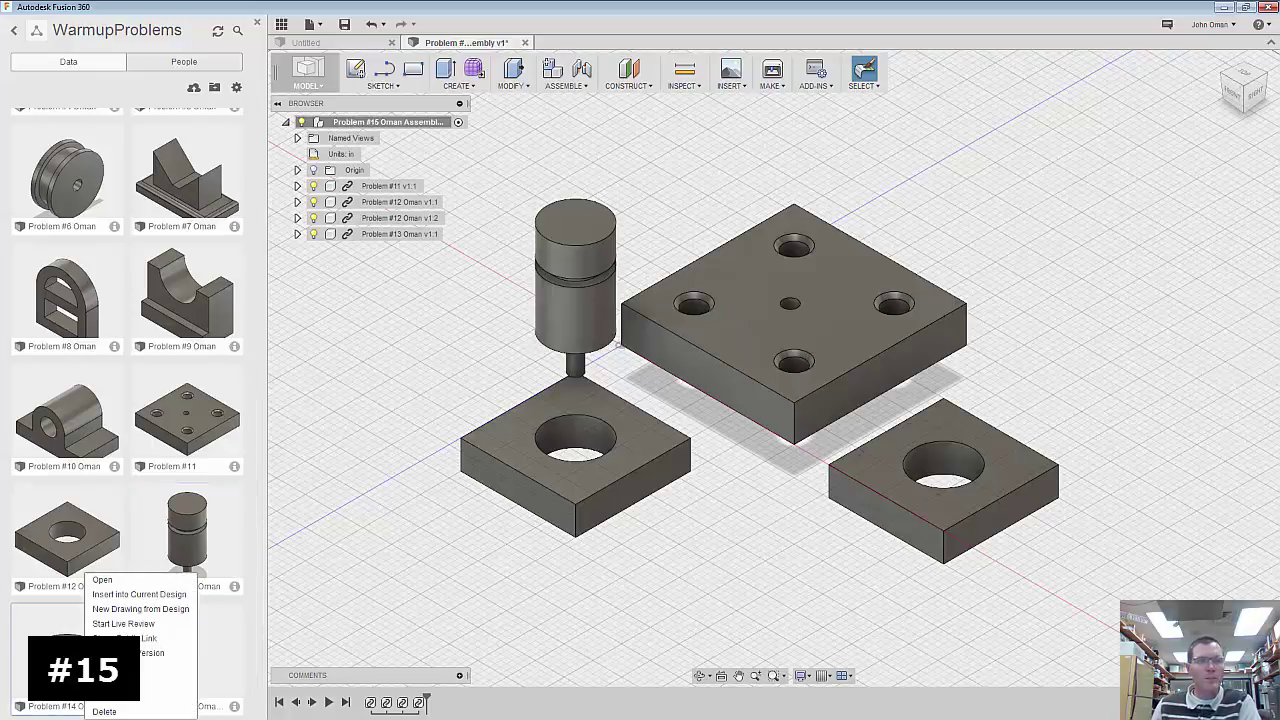
click(120, 605)
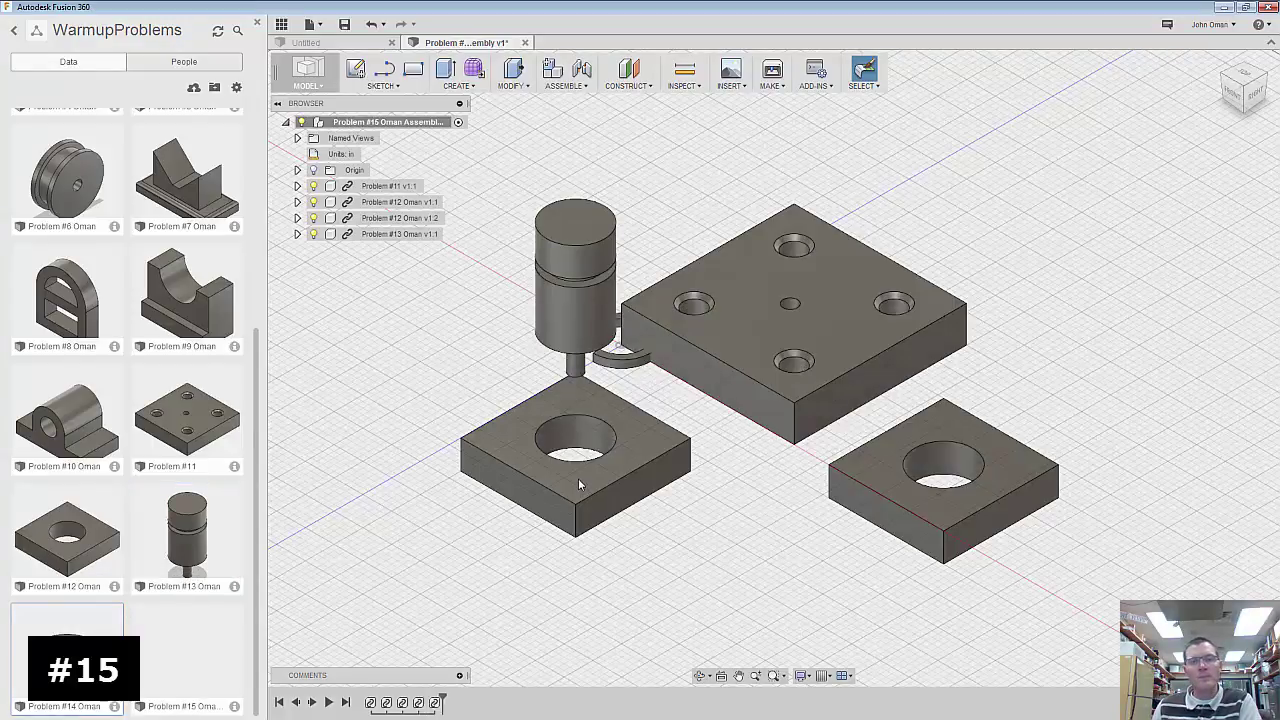
drag(657, 357, 1070, 597)
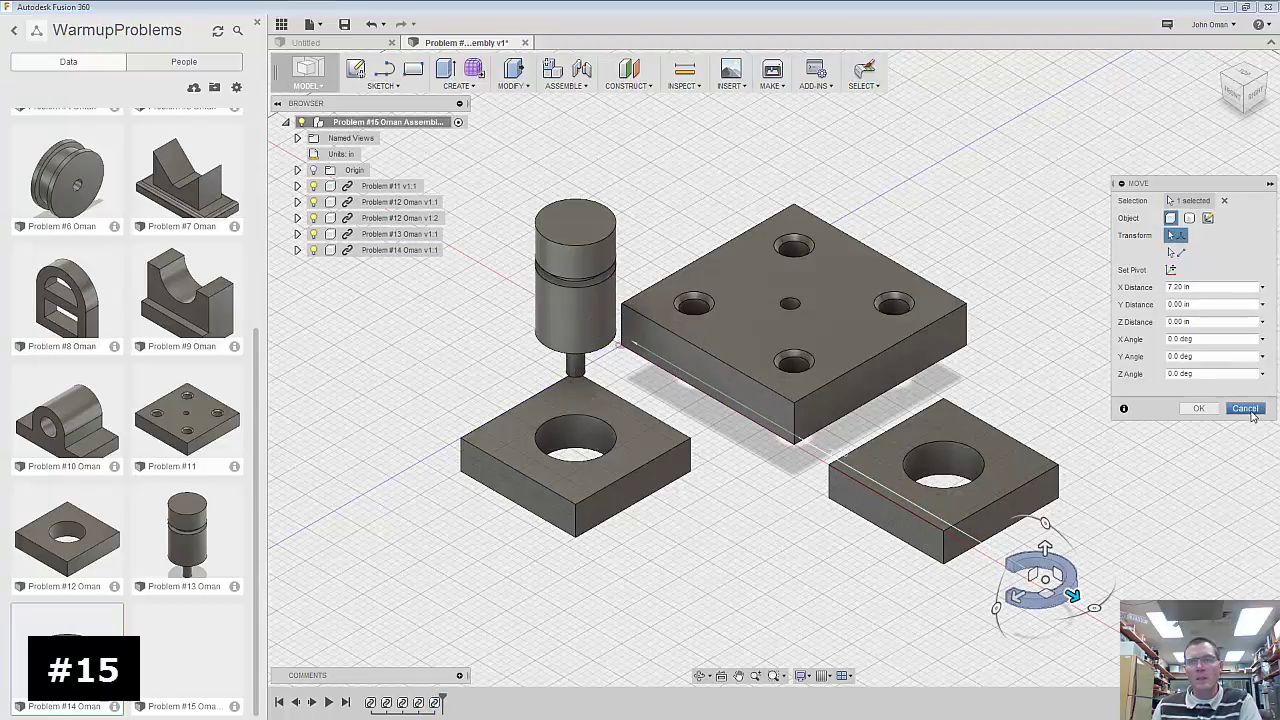
click(1200, 410)
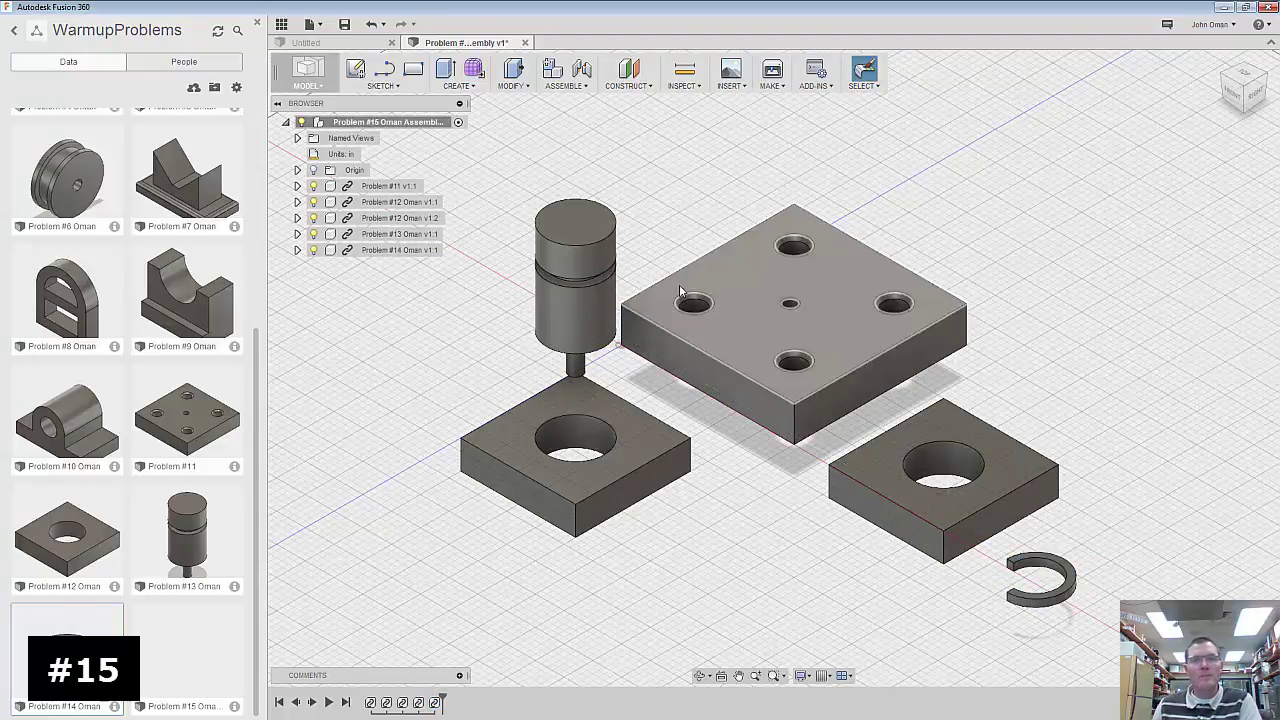
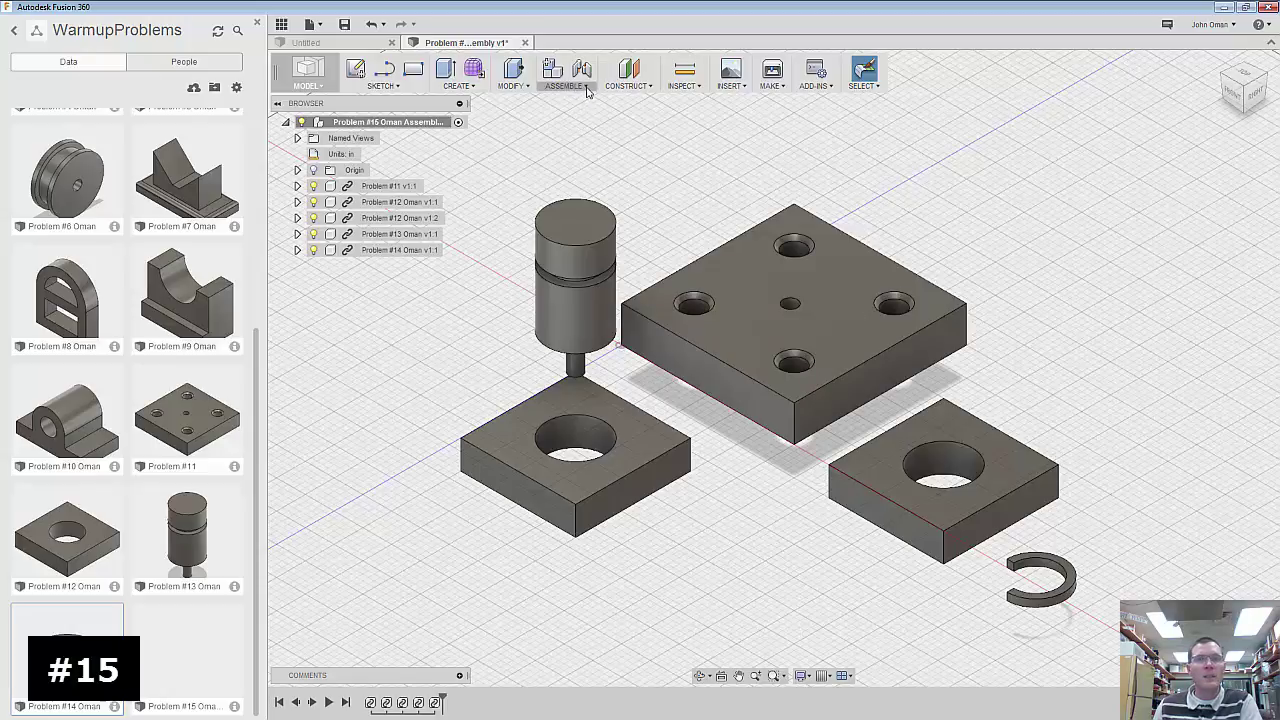
- Start a joint on the Problem #13 pin at the circular edge where its thin stem meets the underside of the body
click(587, 86)
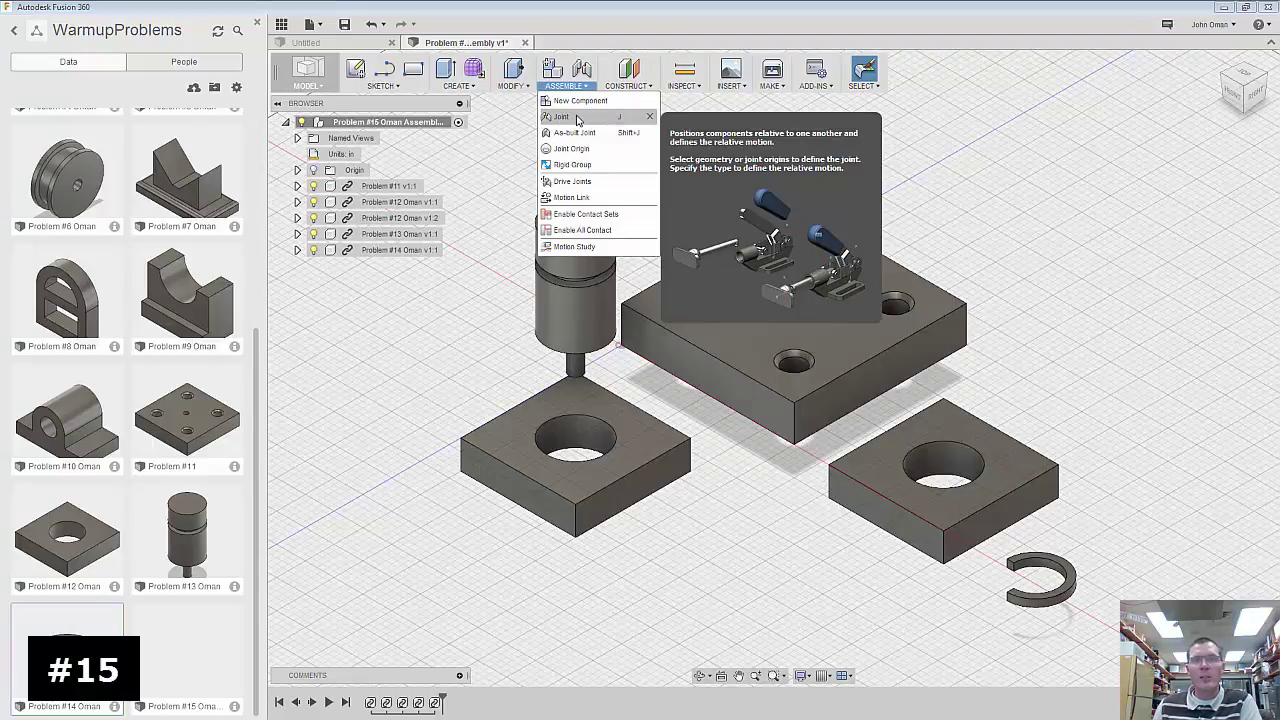
click(577, 118)
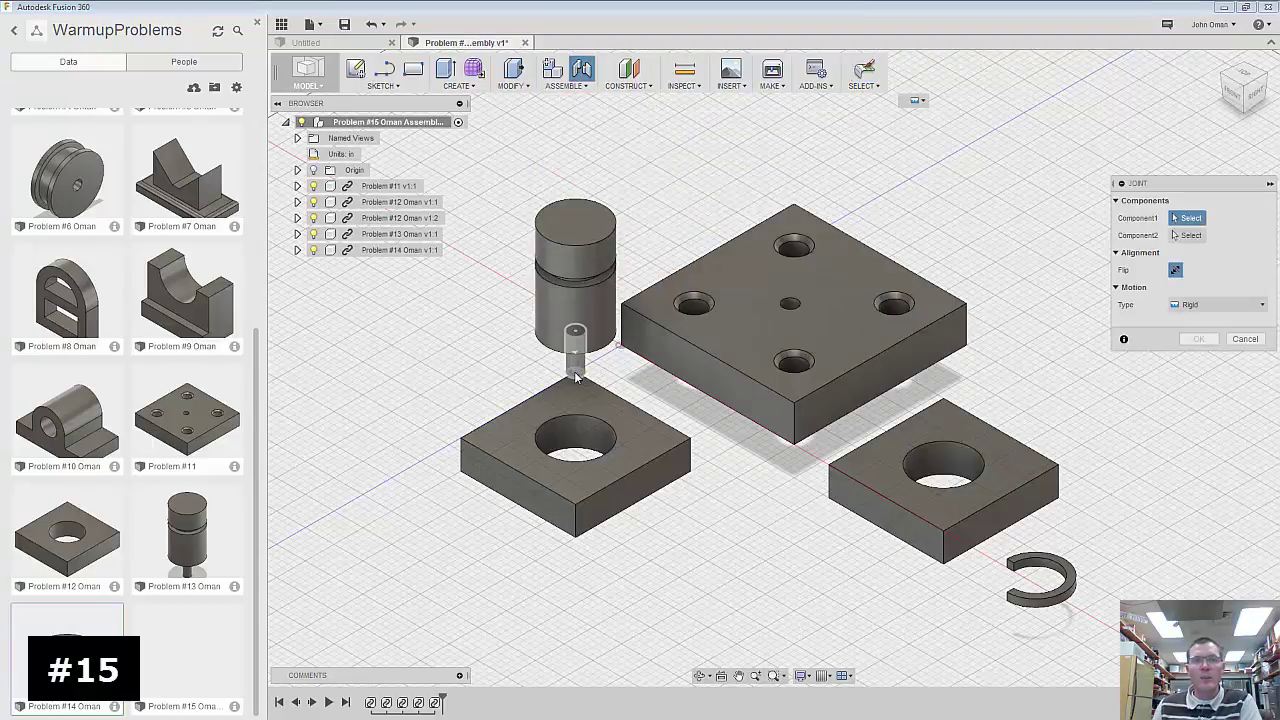
scroll(574, 371, up, 5)
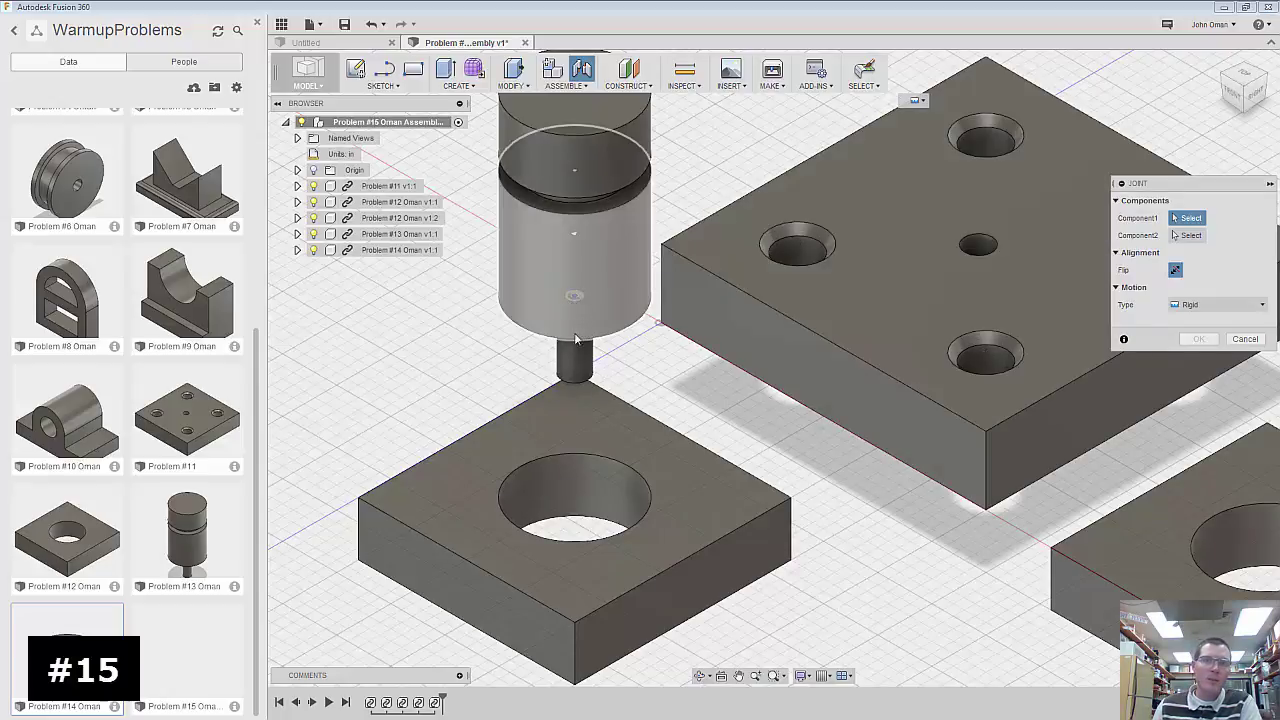
click(1248, 105)
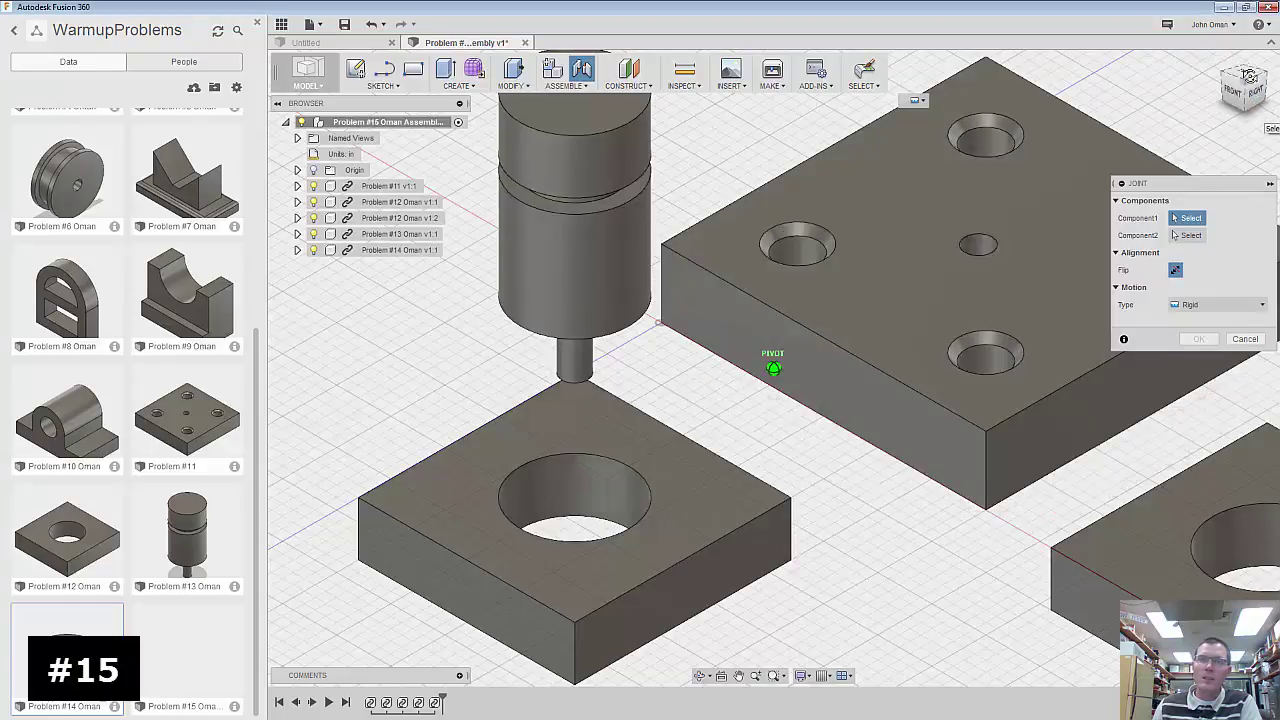
scroll(585, 440, up, 8)
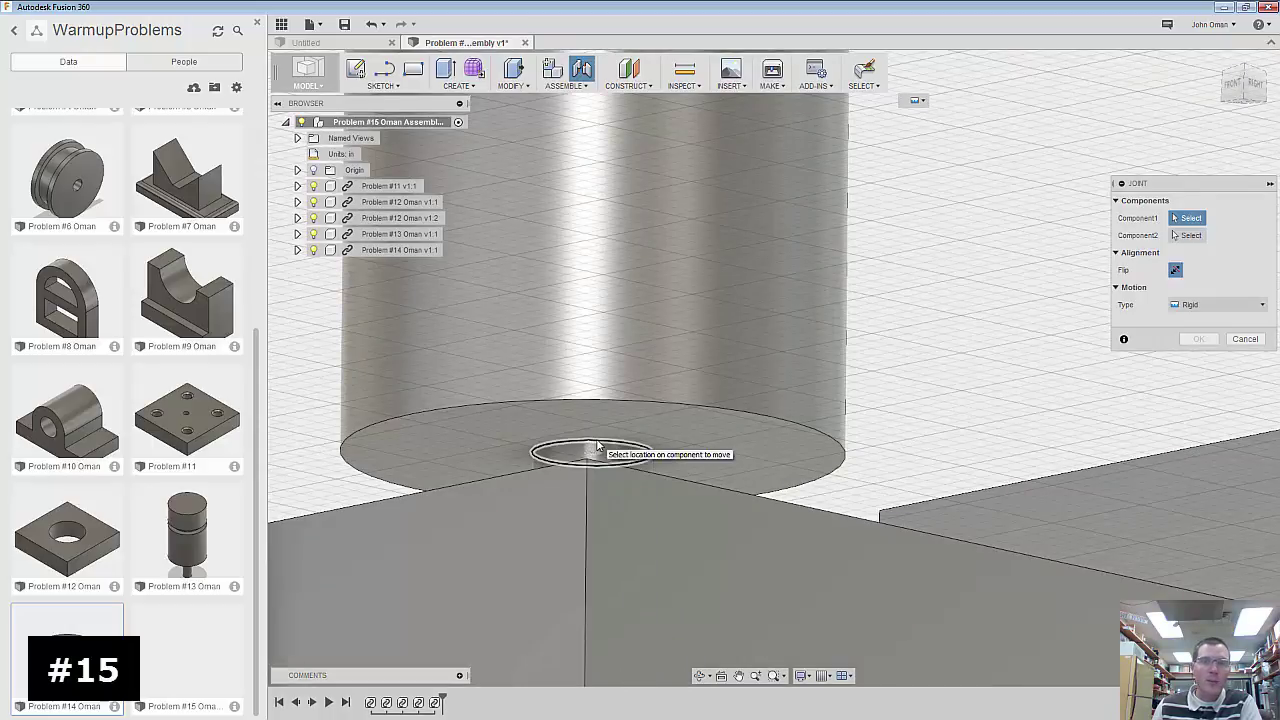
click(597, 446)
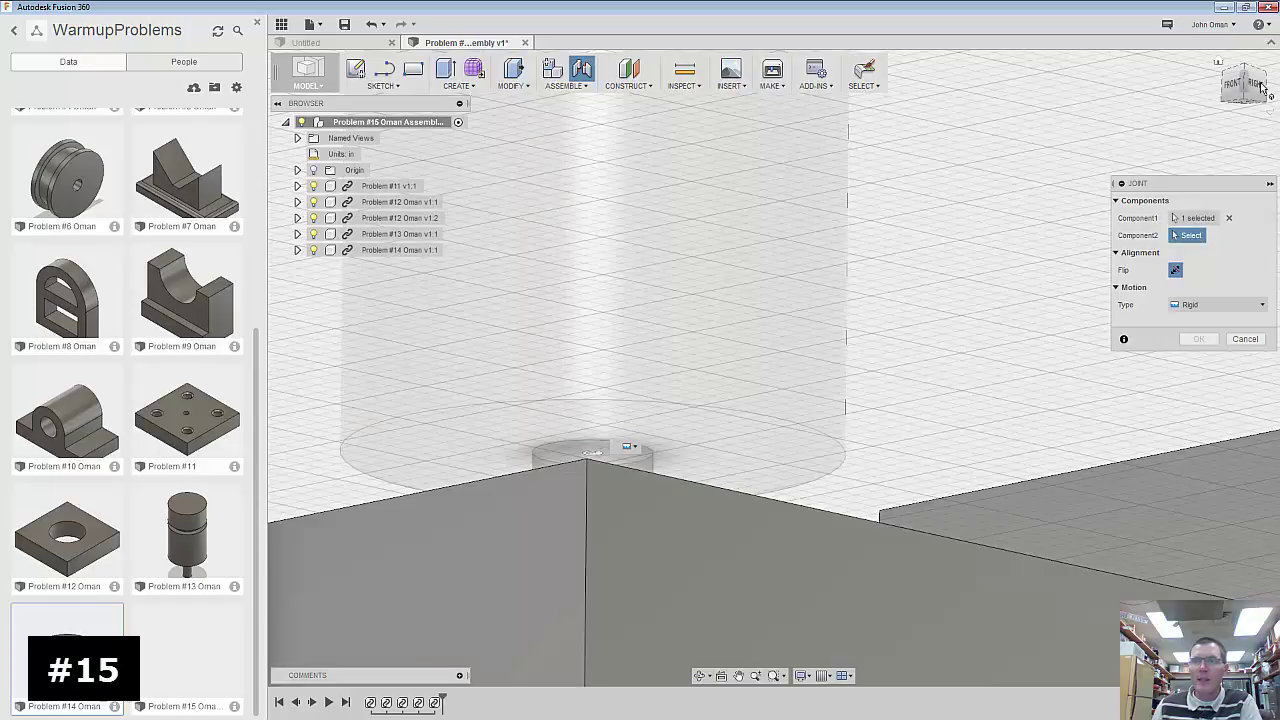
- Join the Problem #13 pin rigidly to the rim of the central hole in the Problem #11 plate, with a 0.069 in offset
shift+middle_drag(771, 366, 811, 227)
scroll(811, 227, down, 5)
scroll(862, 252, up, 5)
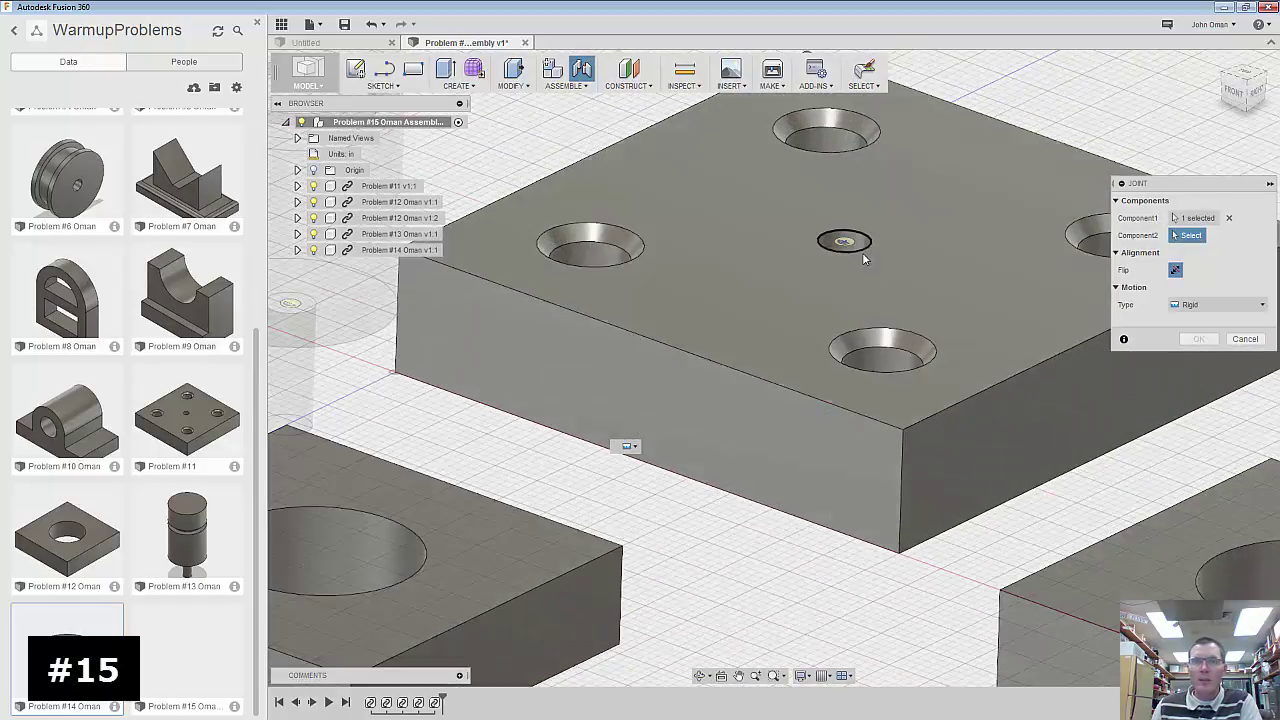
click(860, 252)
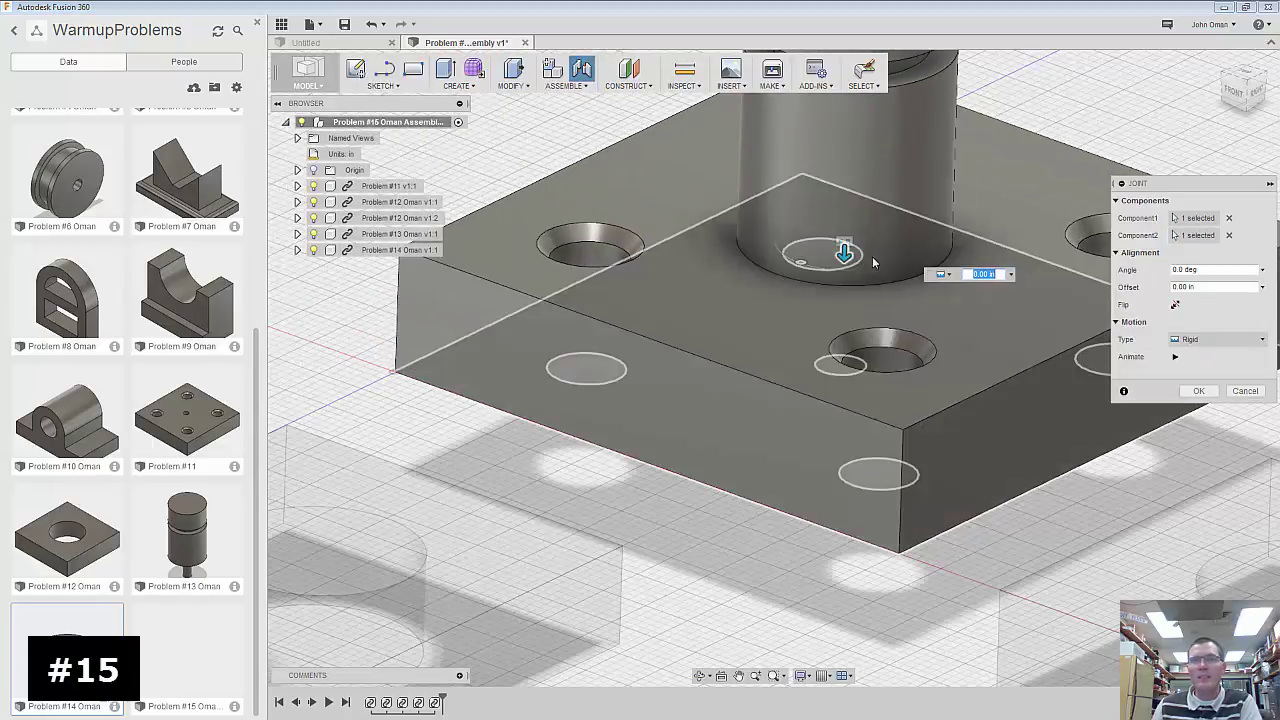
click(1219, 344)
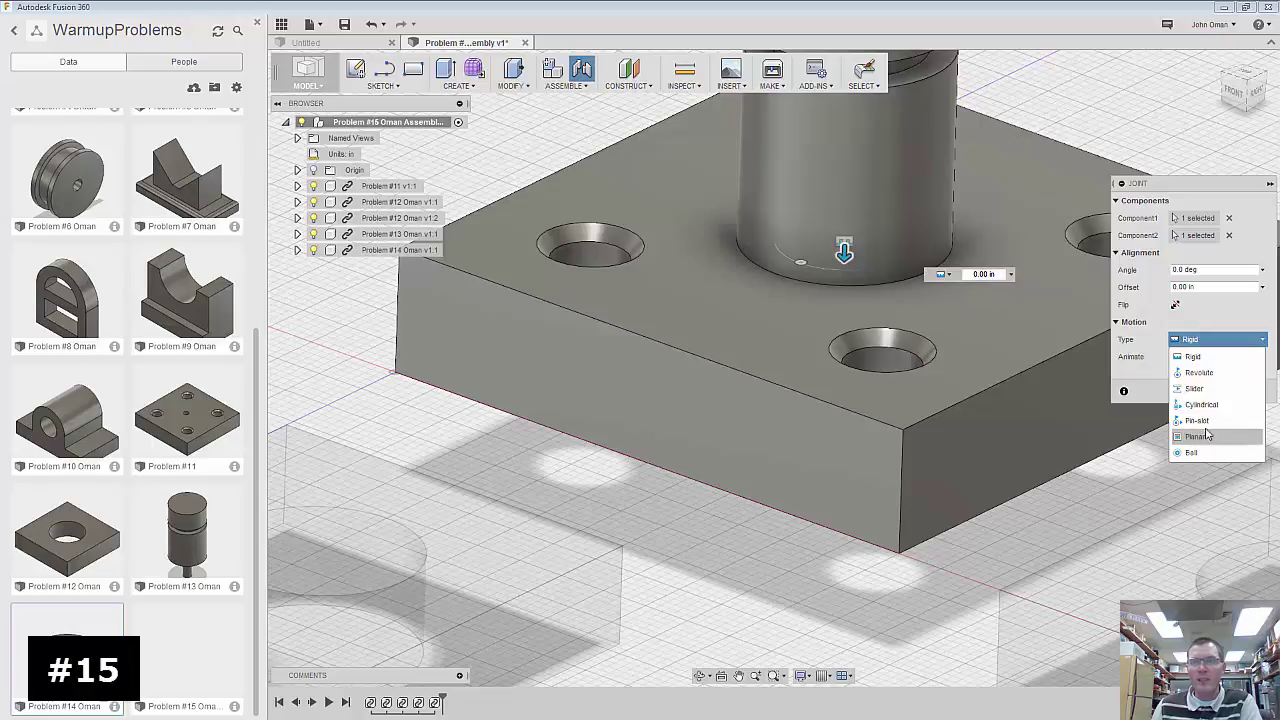
click(1200, 373)
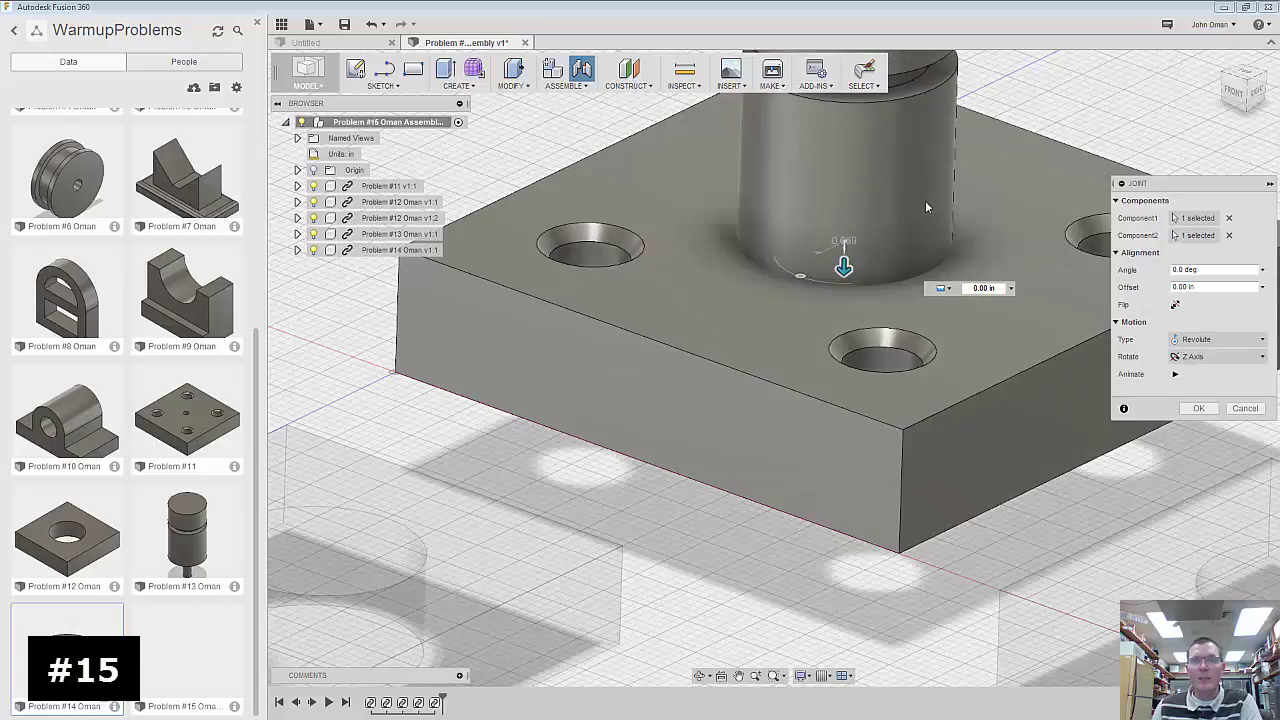
click(1205, 340)
click(1203, 356)
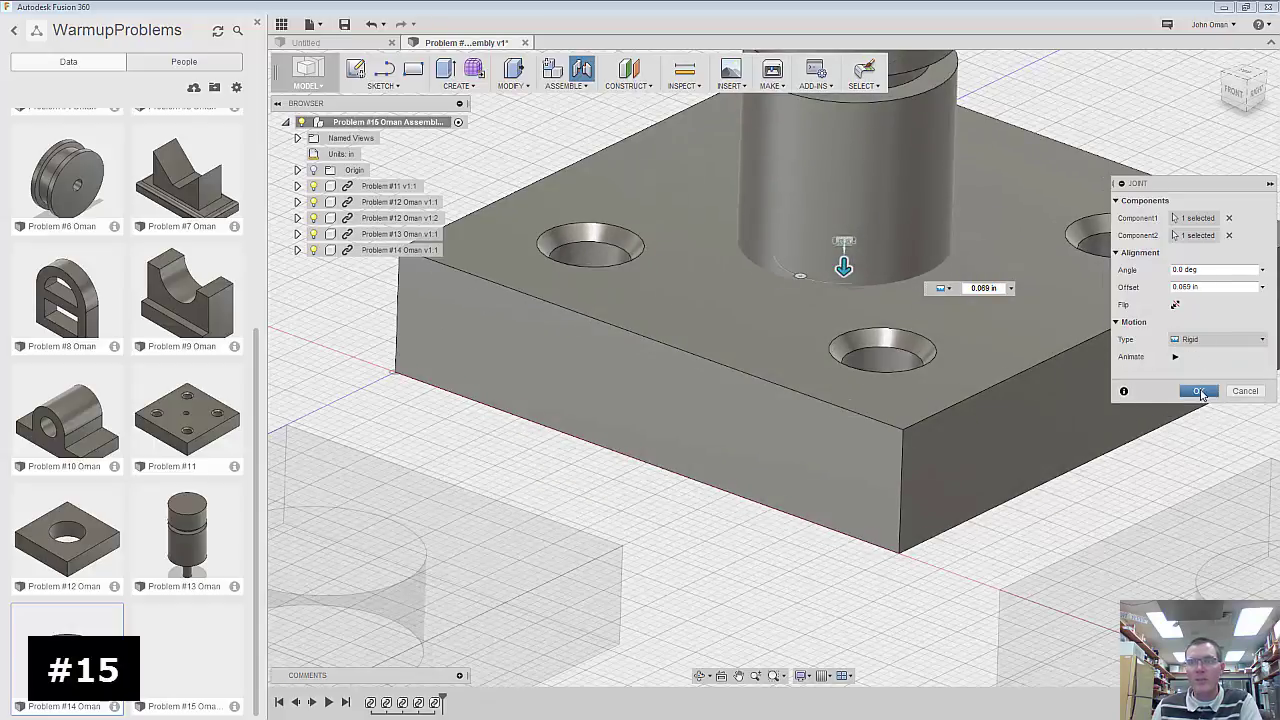
click(1199, 391)
scroll(796, 308, down, 5)
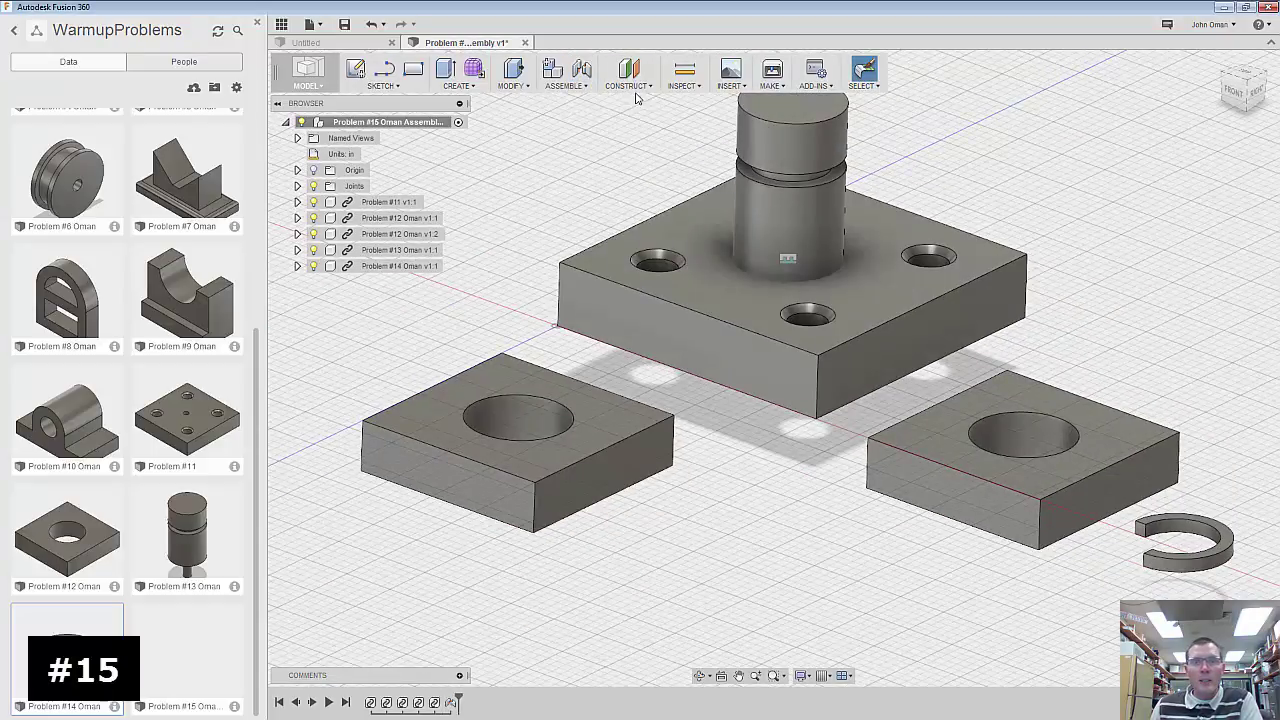
click(575, 86)
click(578, 118)
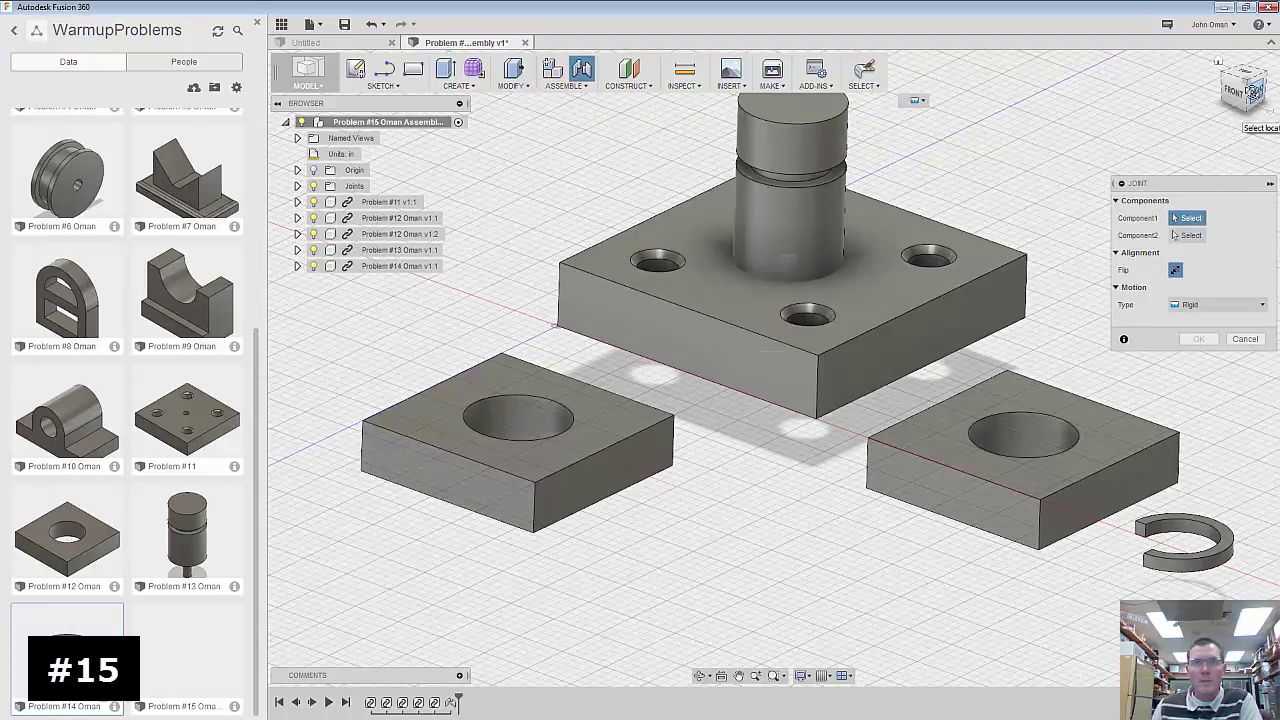
click(1238, 112)
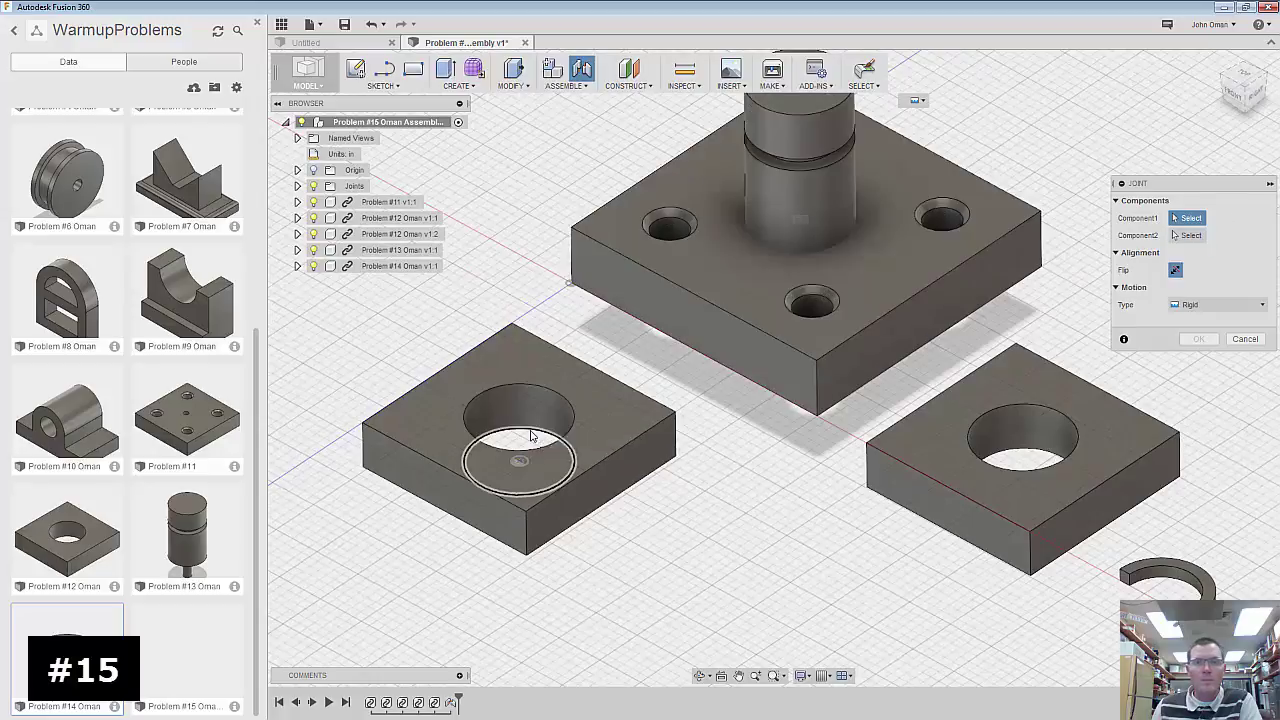
click(531, 436)
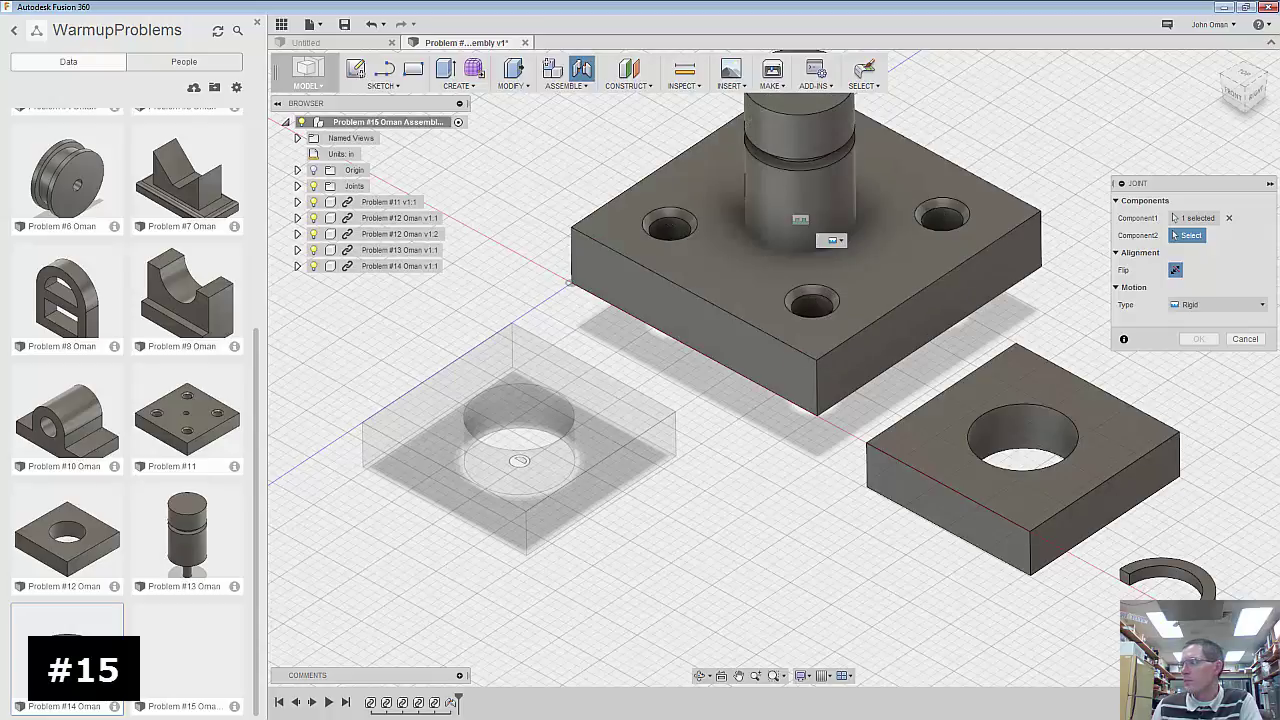
key(Escape)
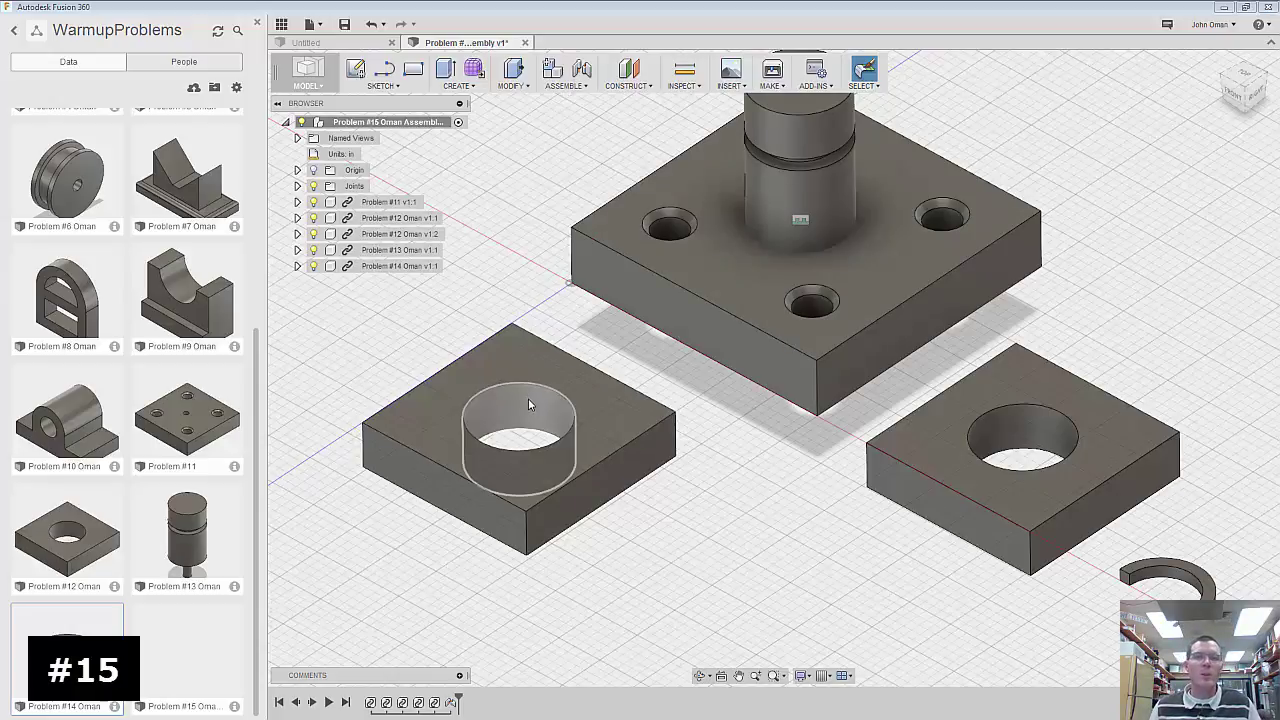
click(529, 400)
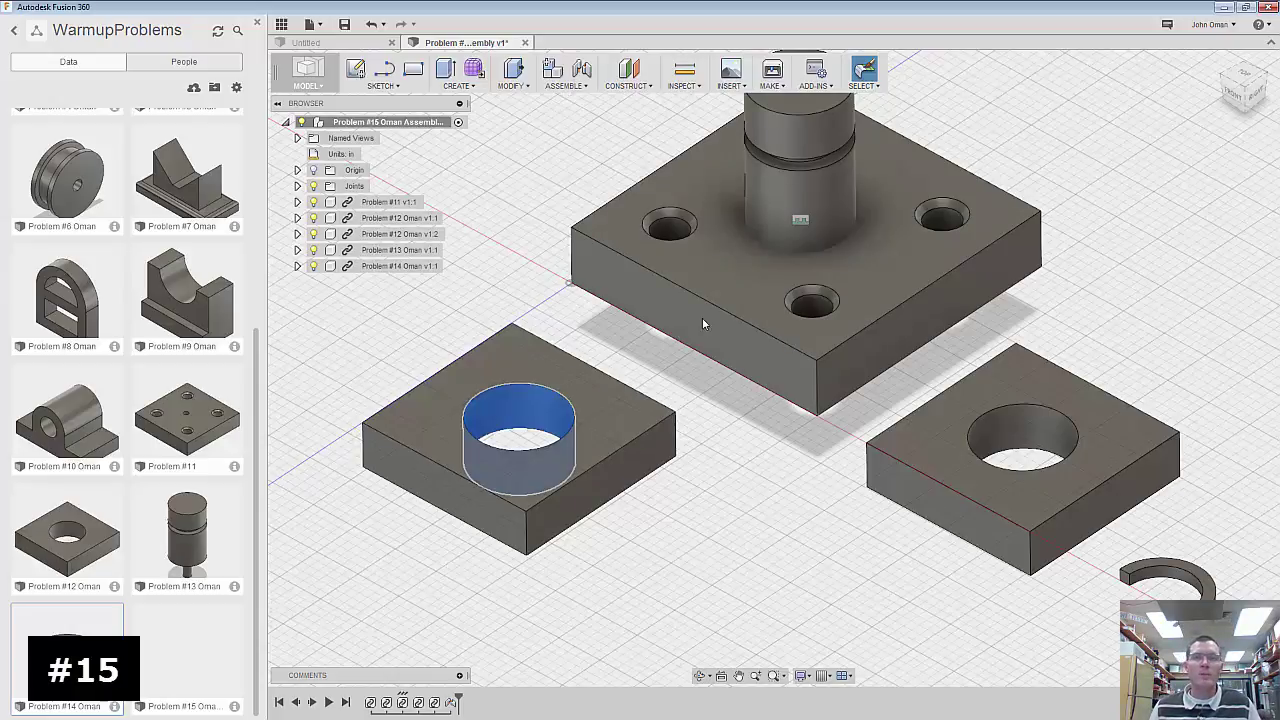
click(846, 199)
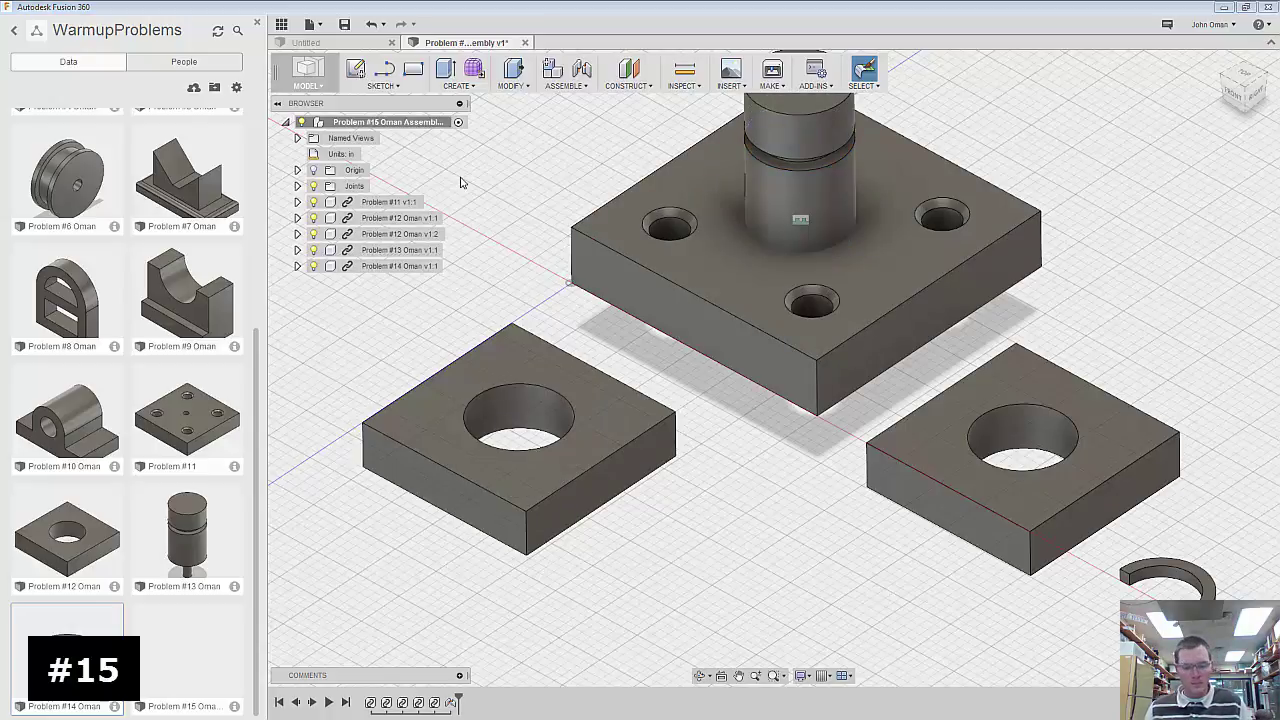
click(491, 407)
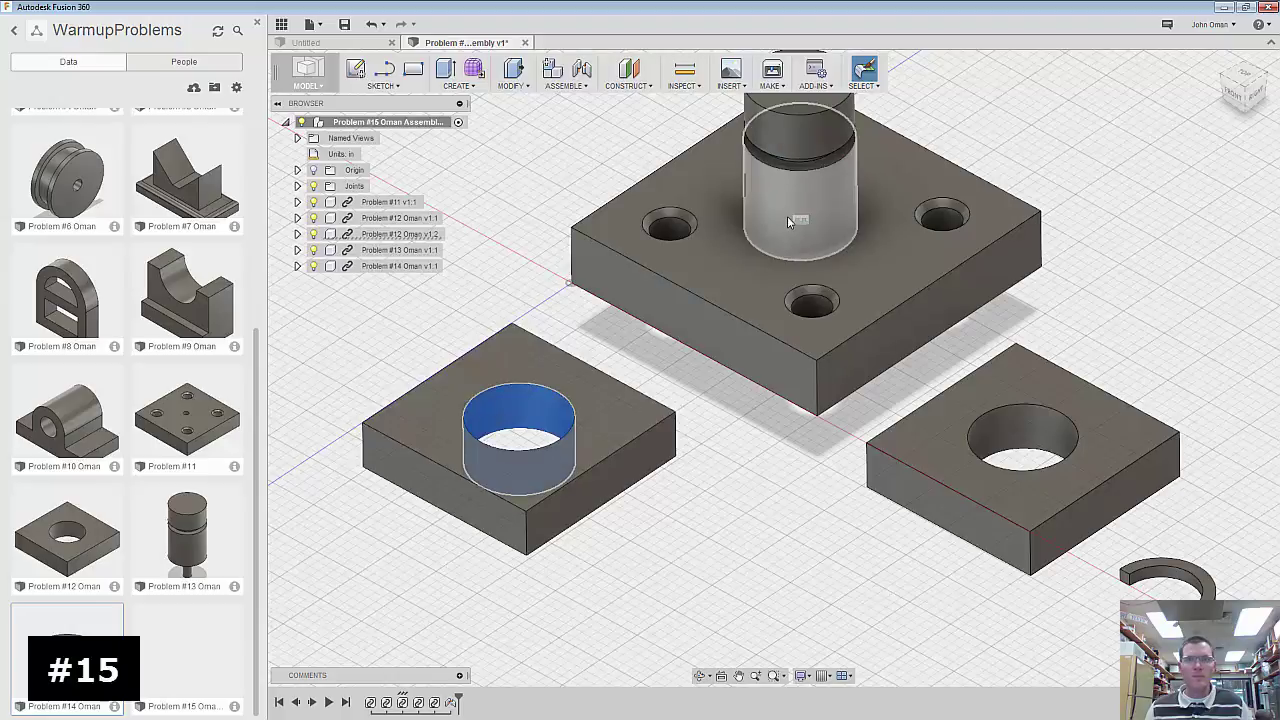
click(787, 216)
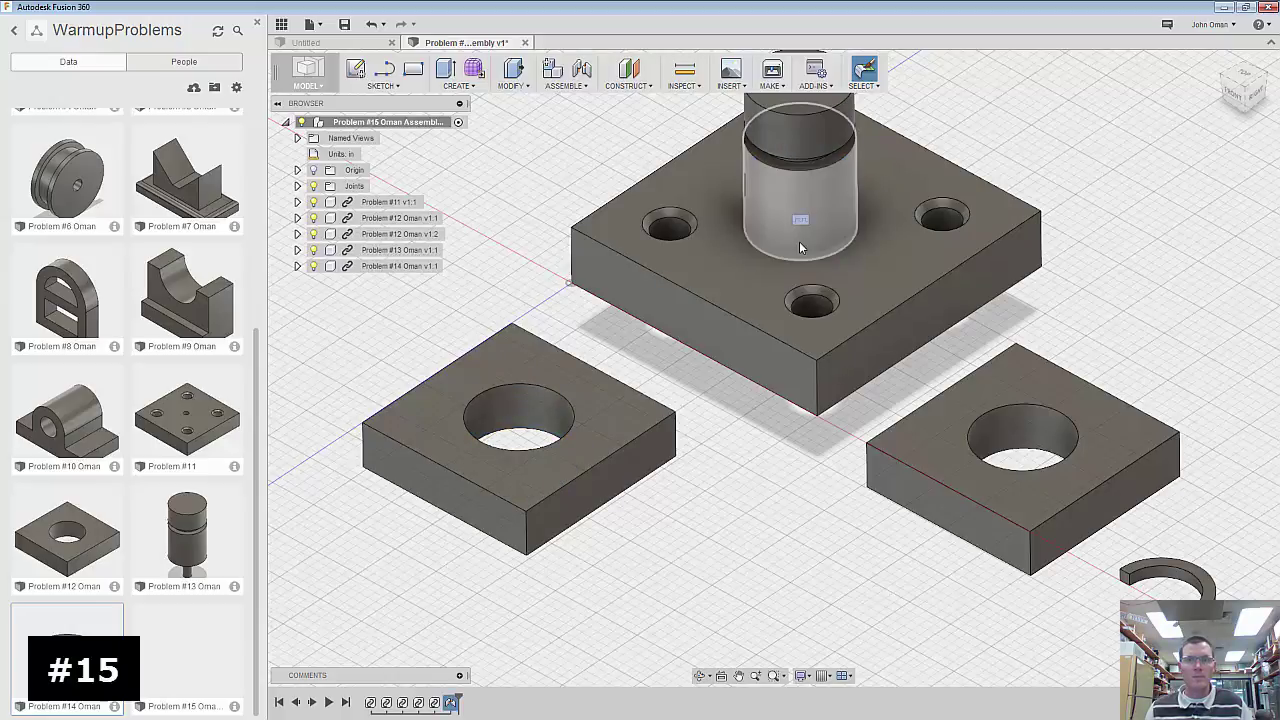
click(799, 241)
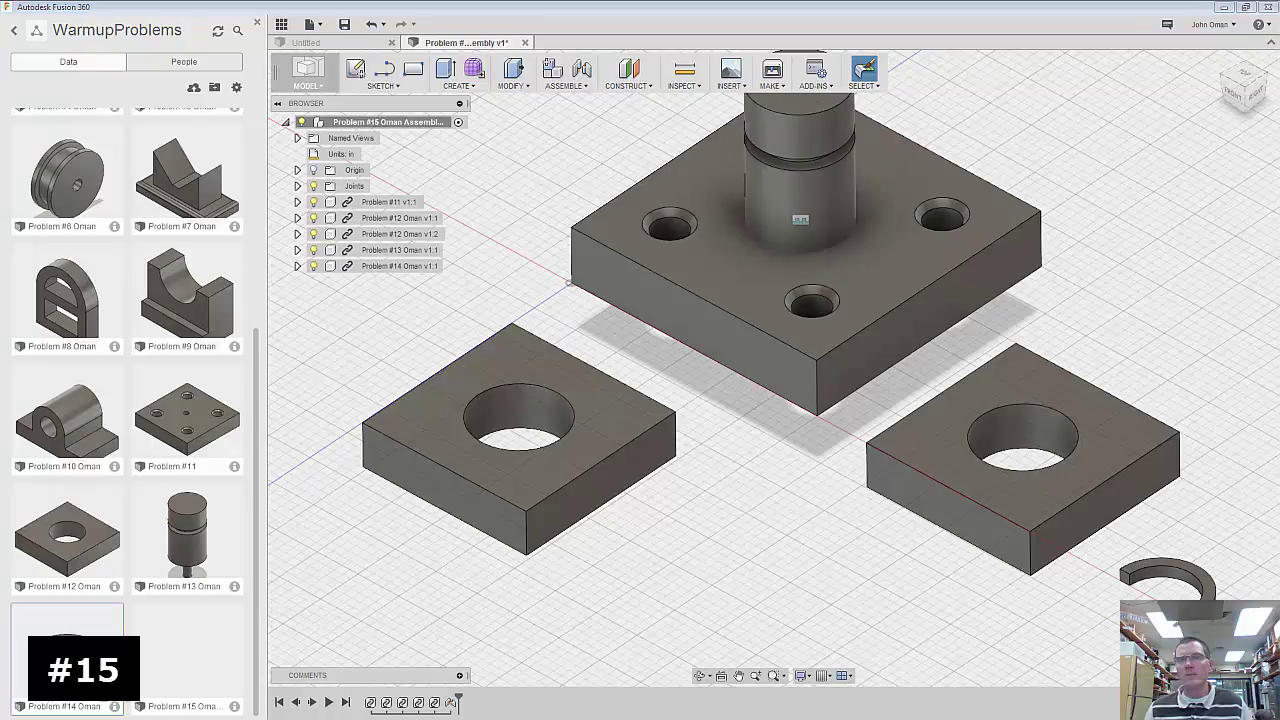
- Join the second Problem #12 block rigidly, centring the upper end of its bore on the middle of the pin's lower body
click(565, 85)
click(580, 118)
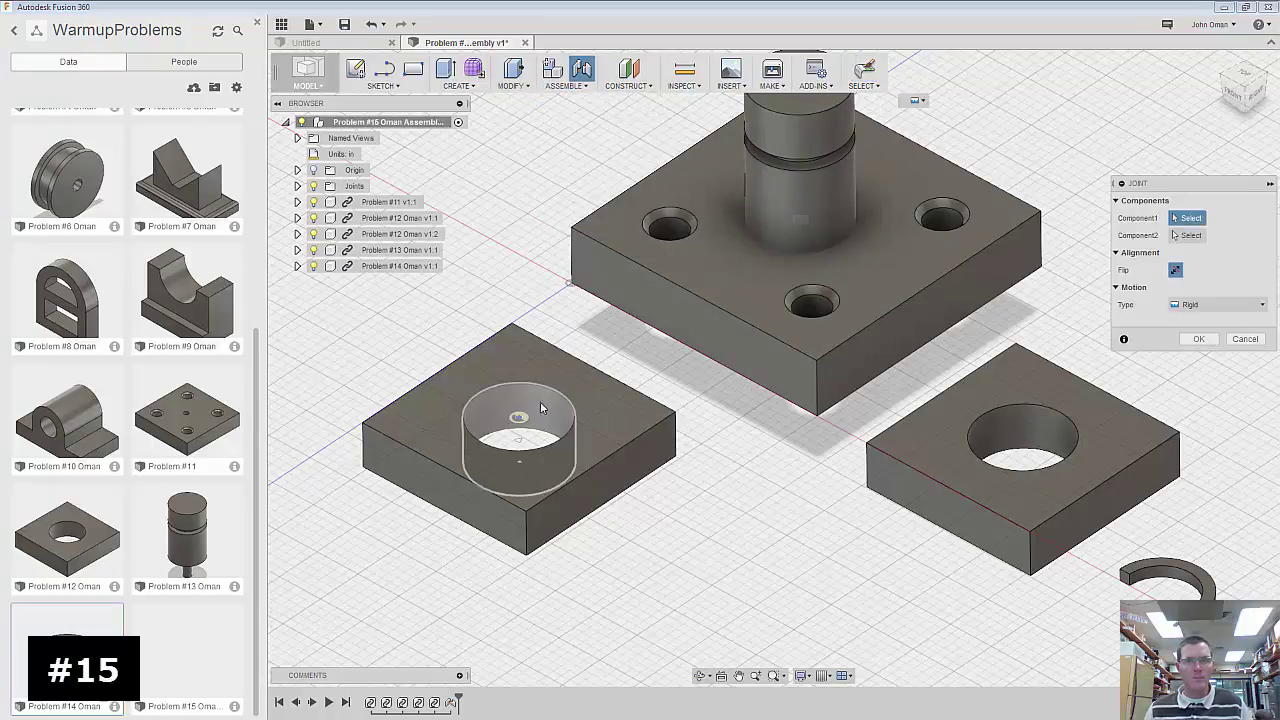
click(541, 407)
click(781, 199)
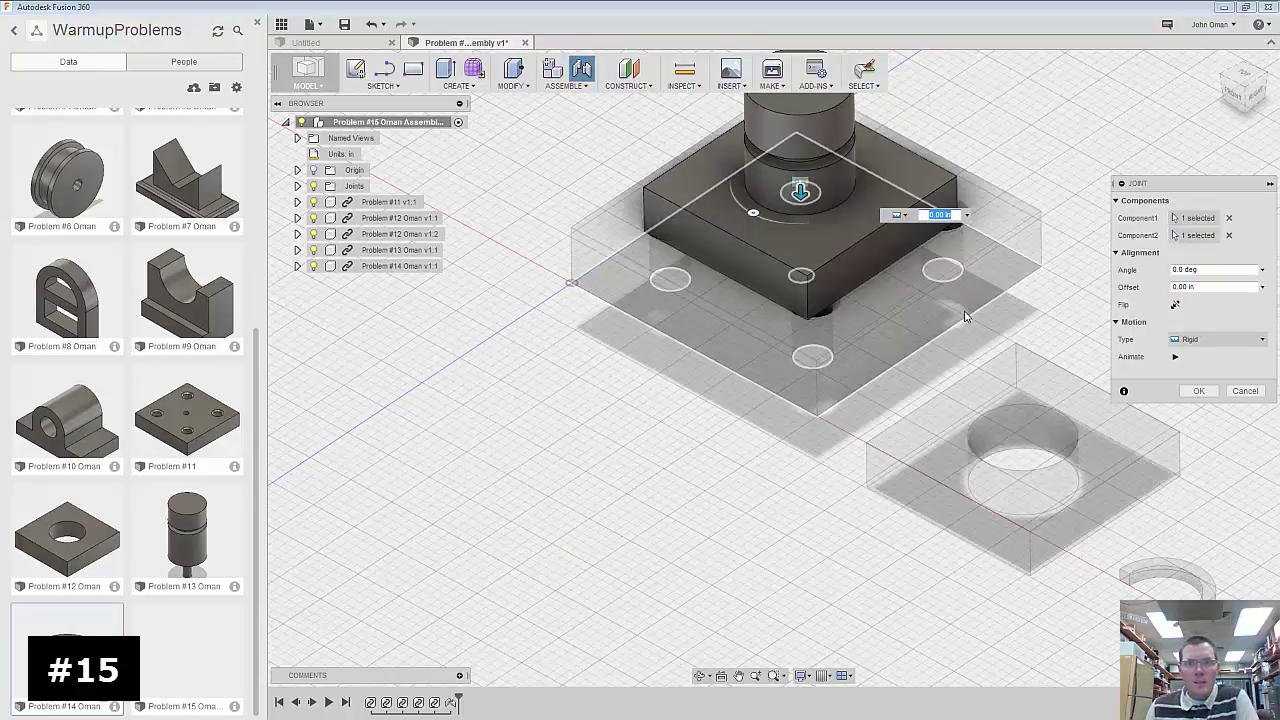
drag(1250, 110, 1205, 174)
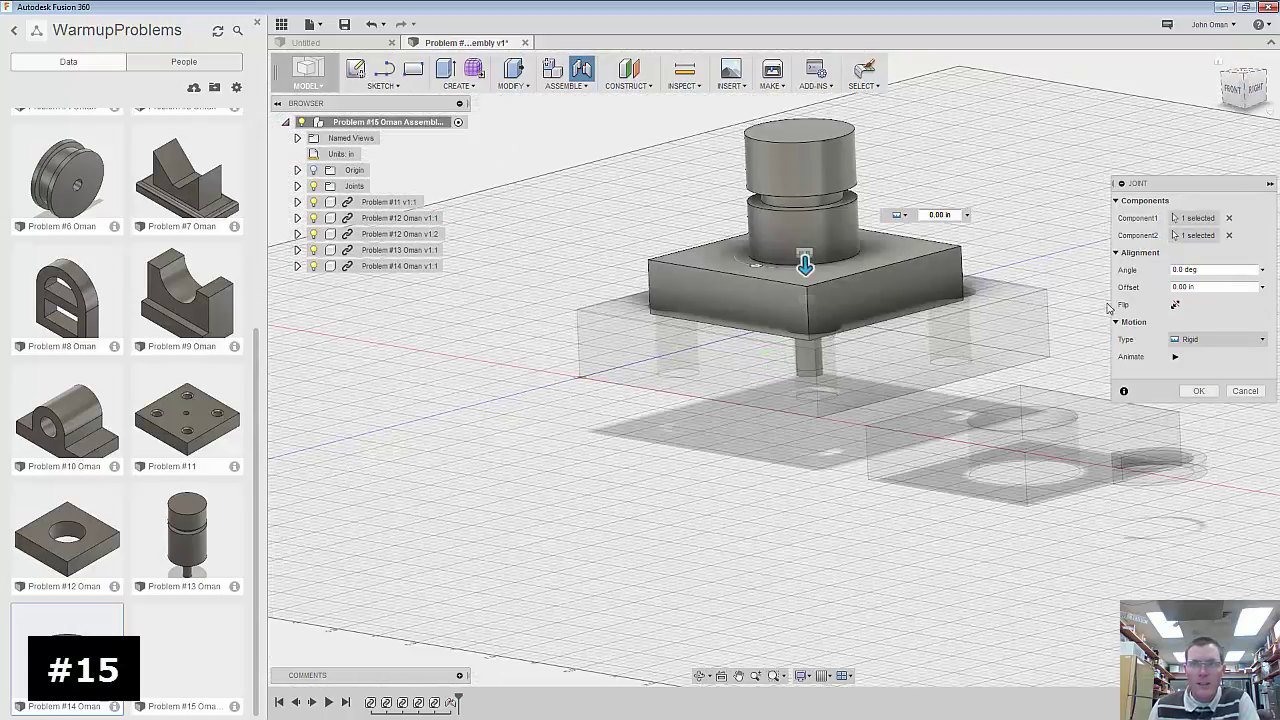
click(1176, 306)
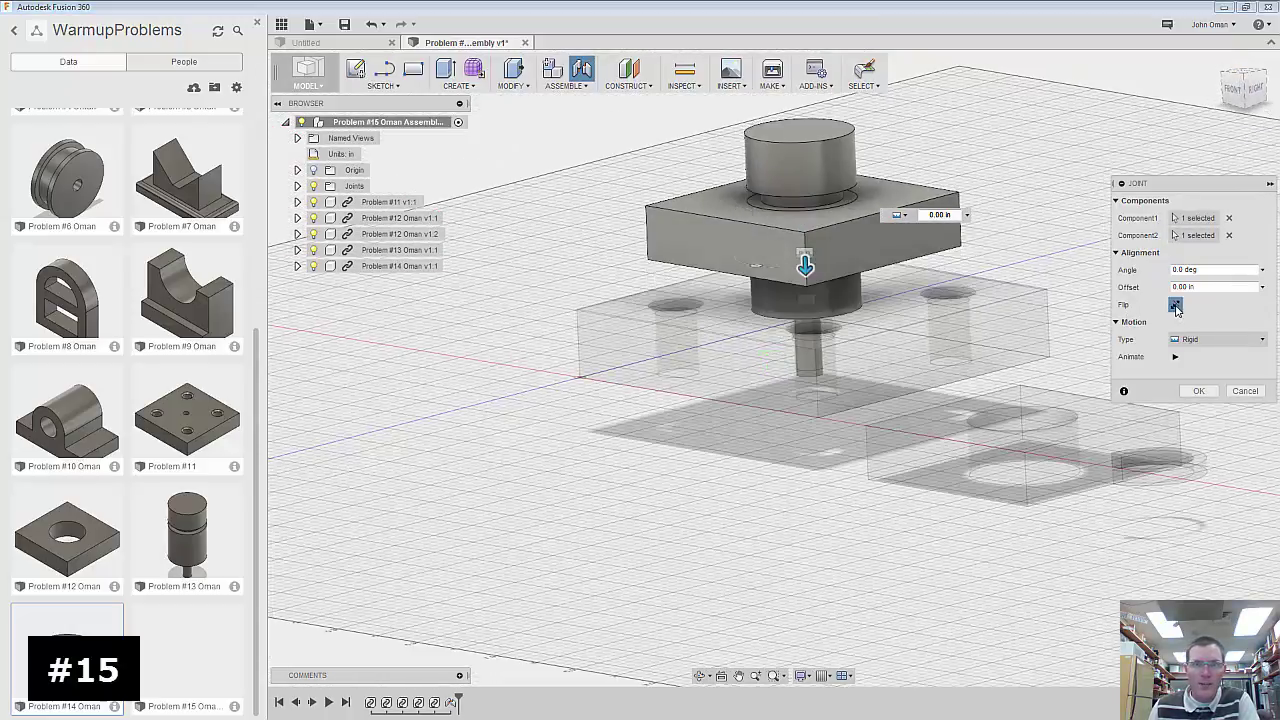
click(1176, 306)
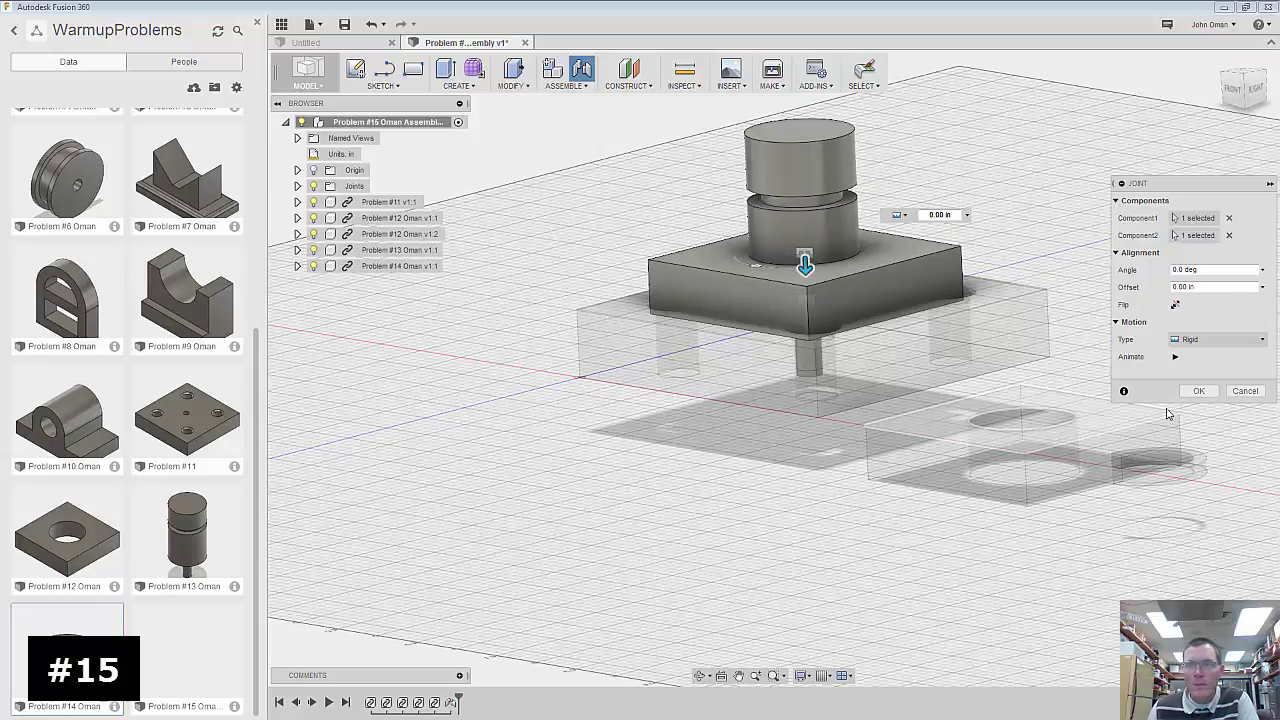
click(1197, 391)
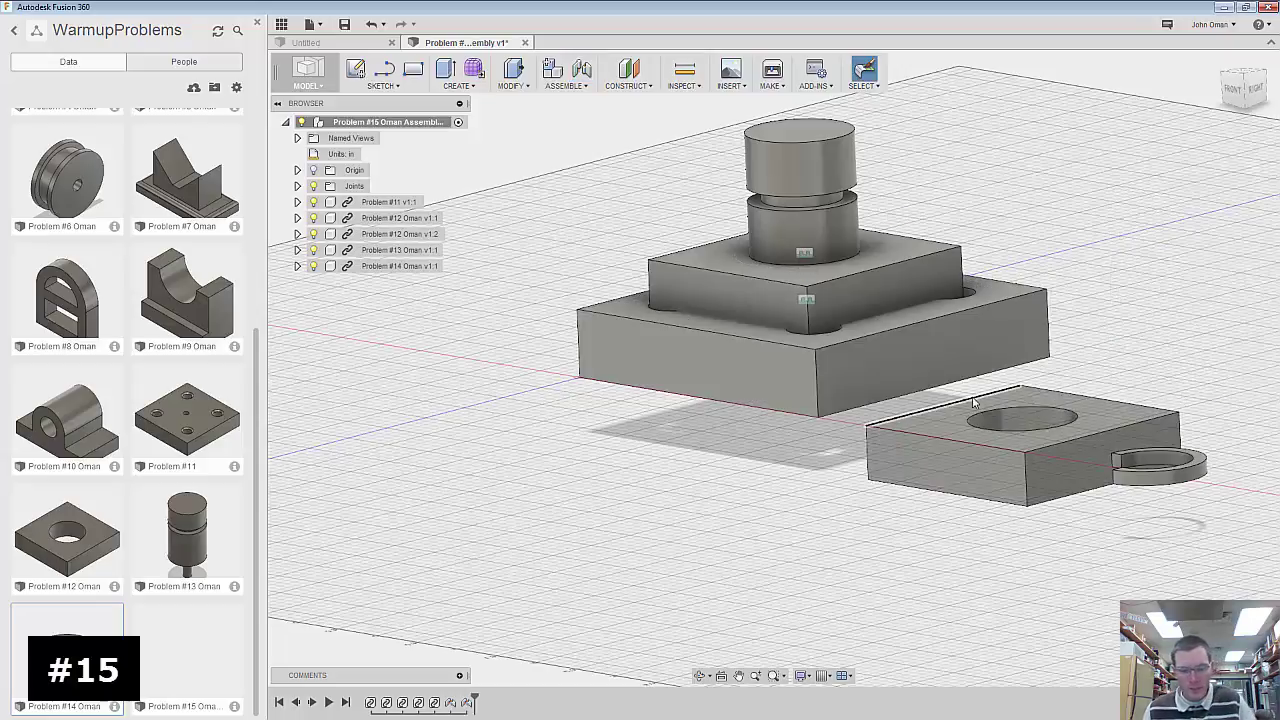
- Join the remaining Problem #12 block's bore rigidly to the middle of the pin's lower body, flipped to stack on the other block
click(566, 85)
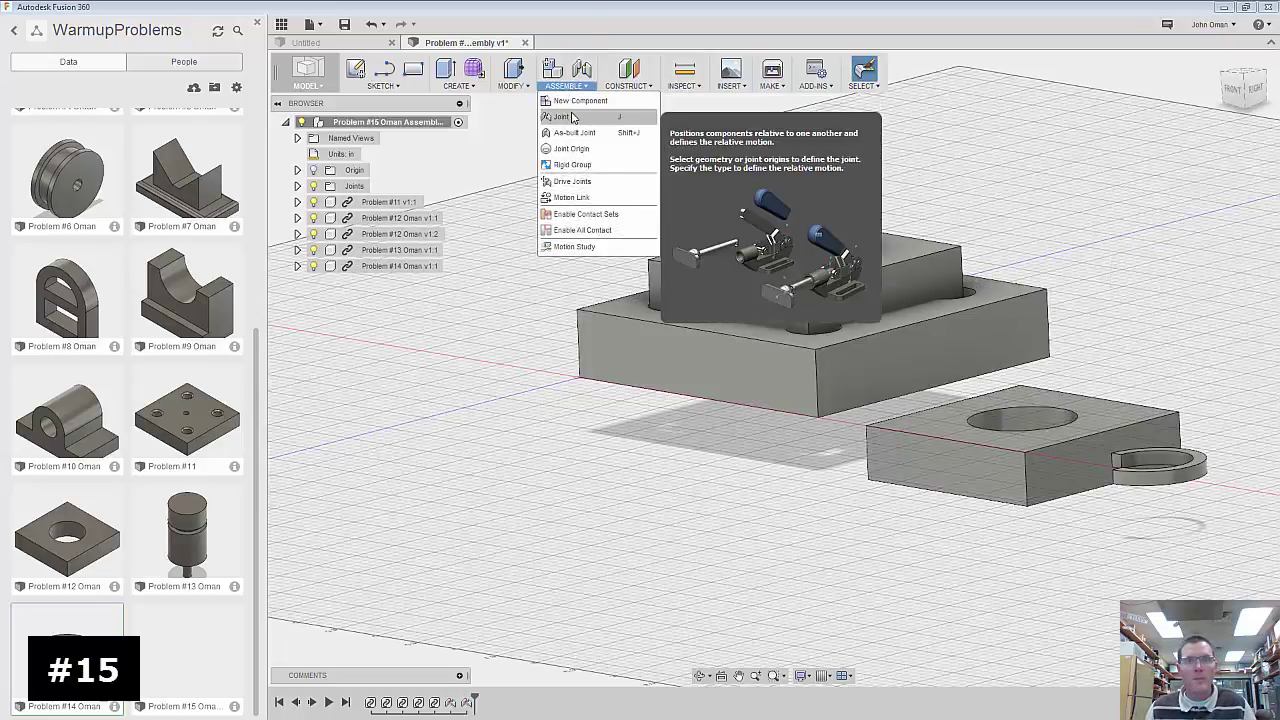
click(562, 117)
click(1050, 418)
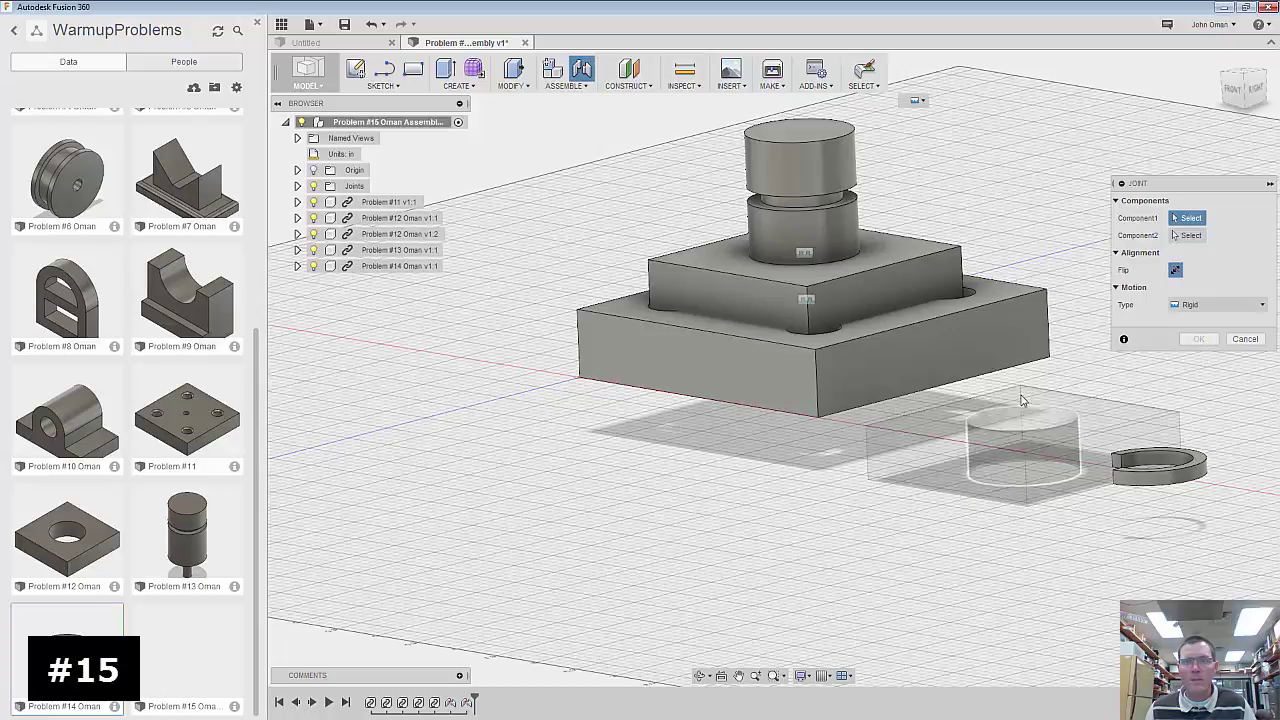
click(828, 243)
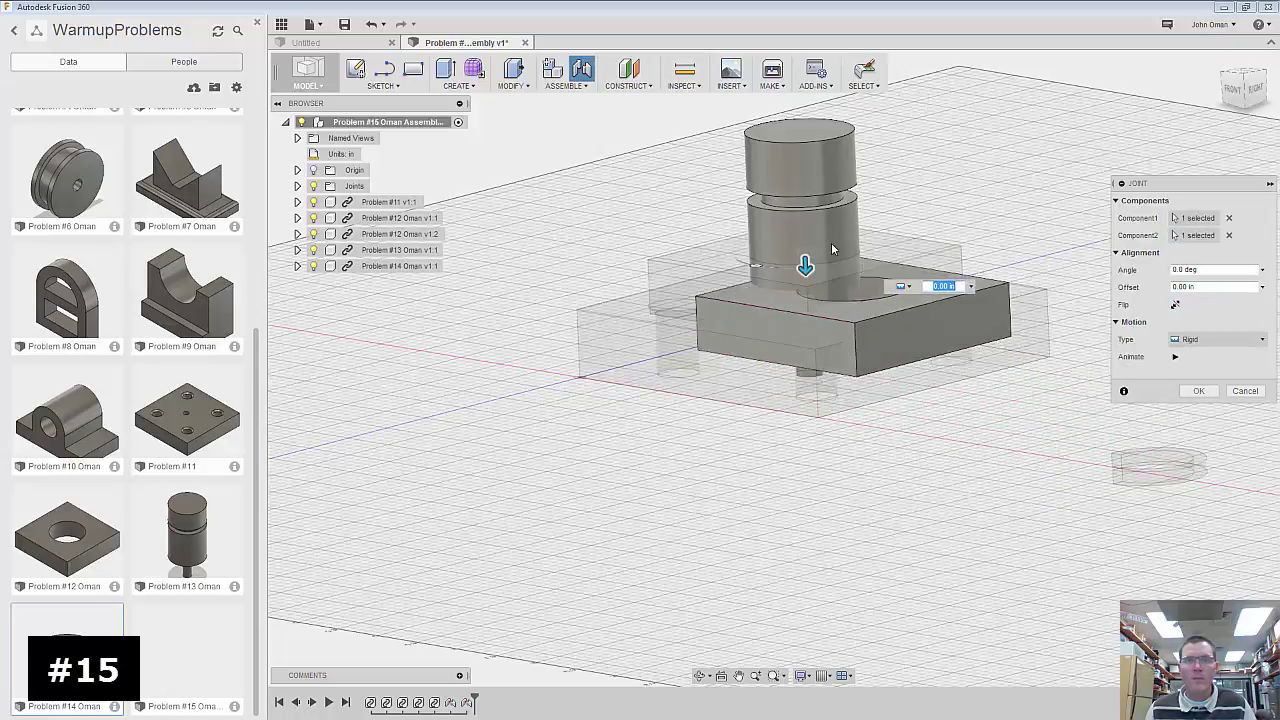
click(1178, 307)
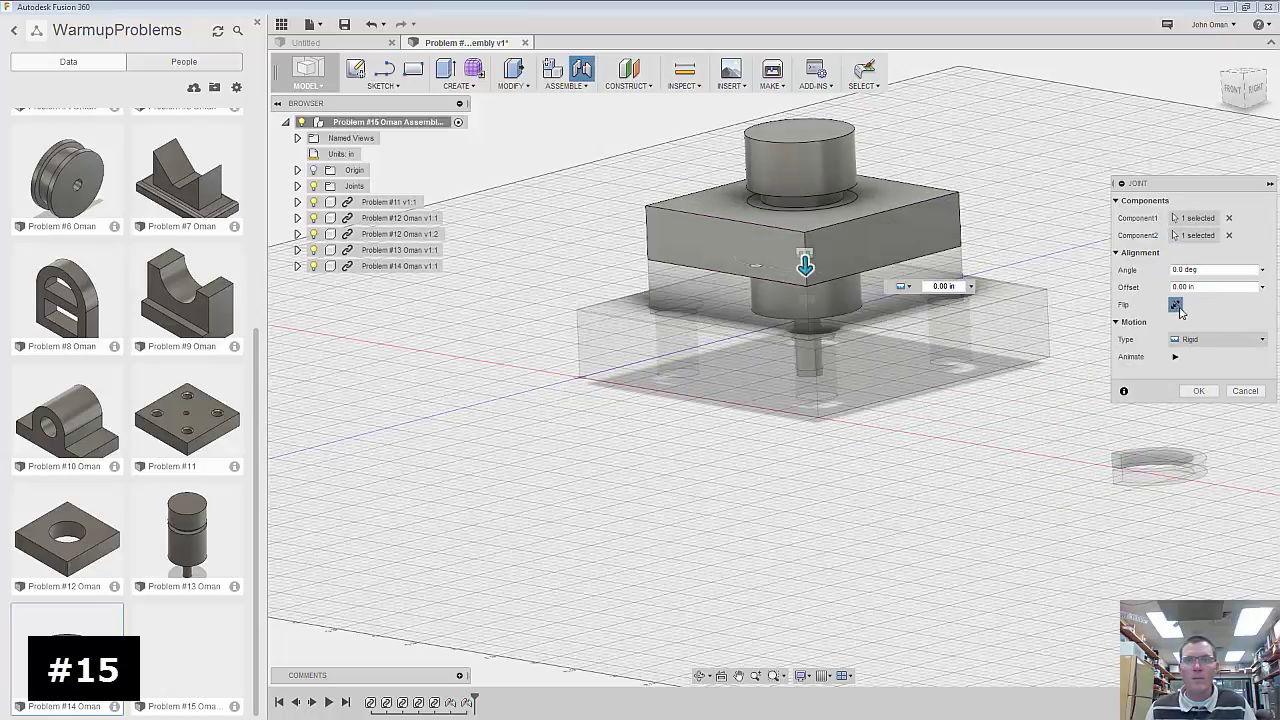
click(1195, 391)
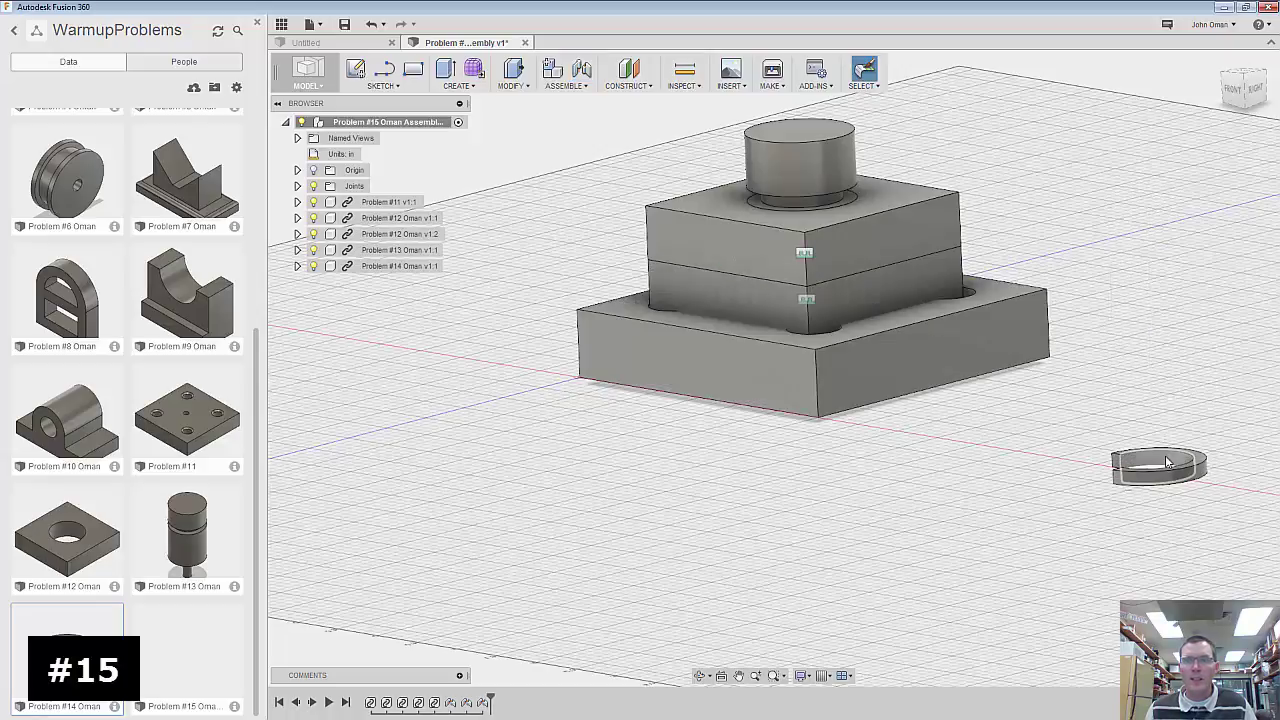
drag(1166, 462, 830, 203)
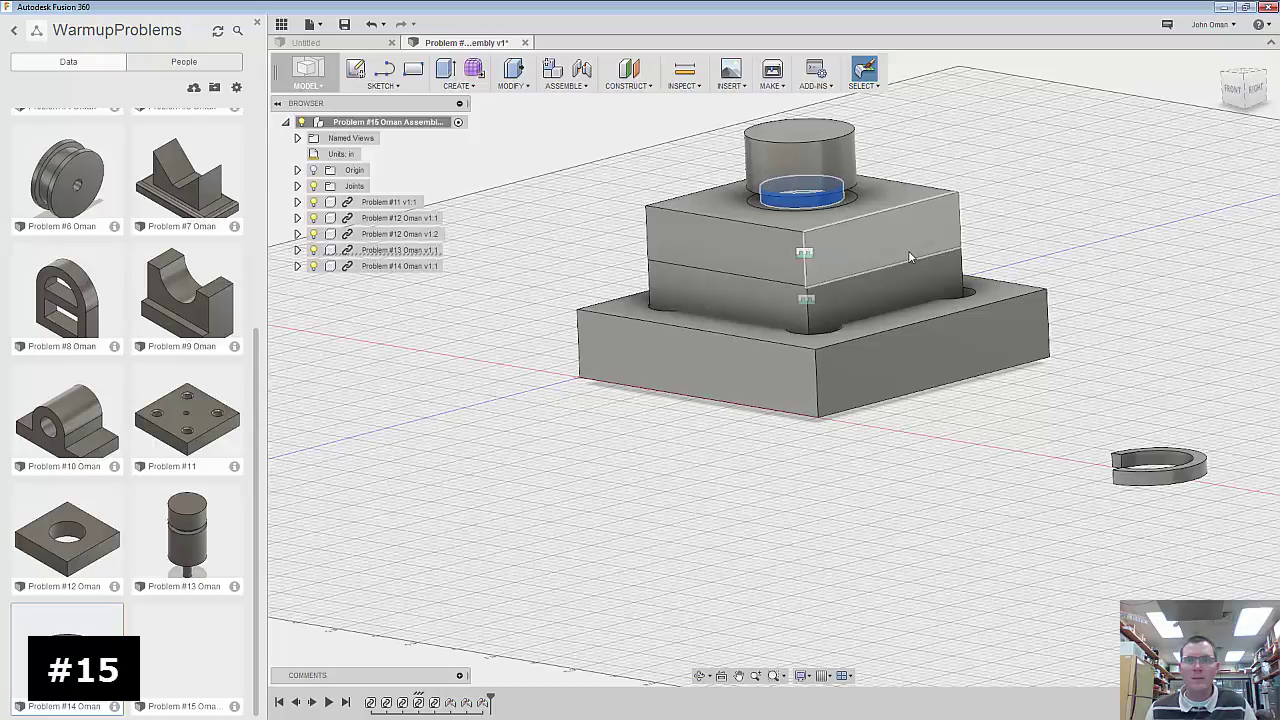
click(1147, 459)
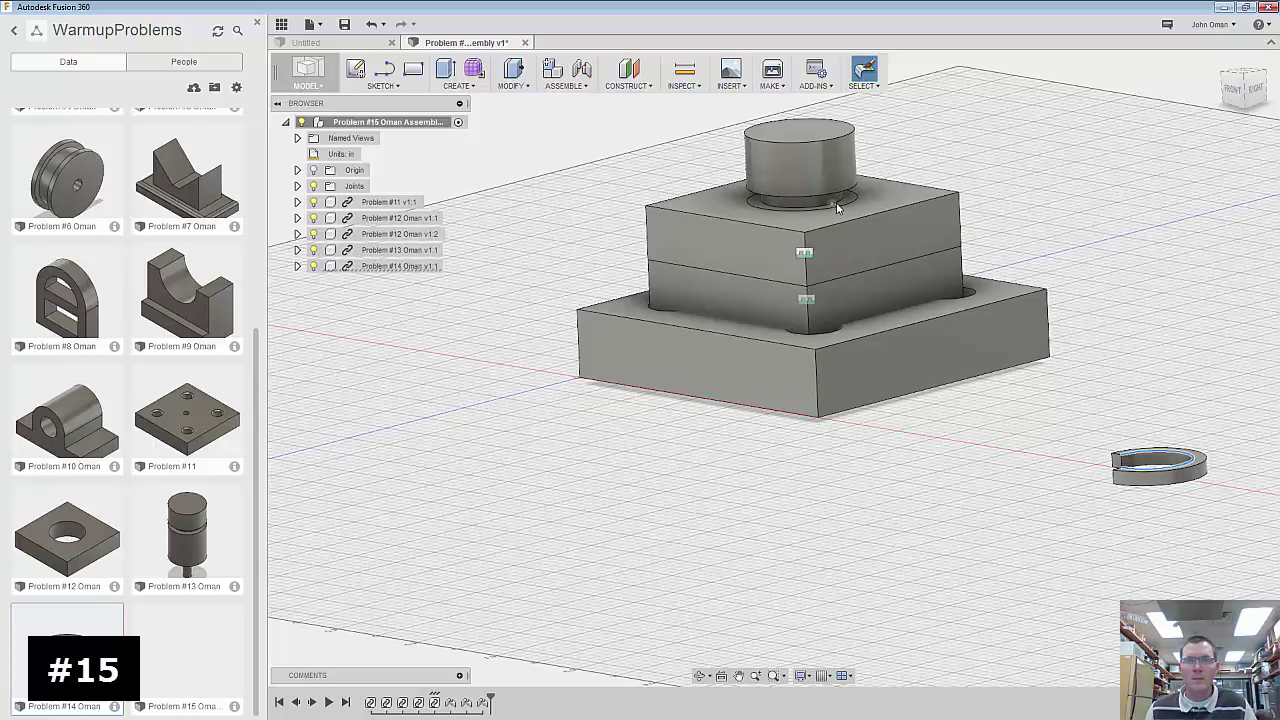
click(838, 203)
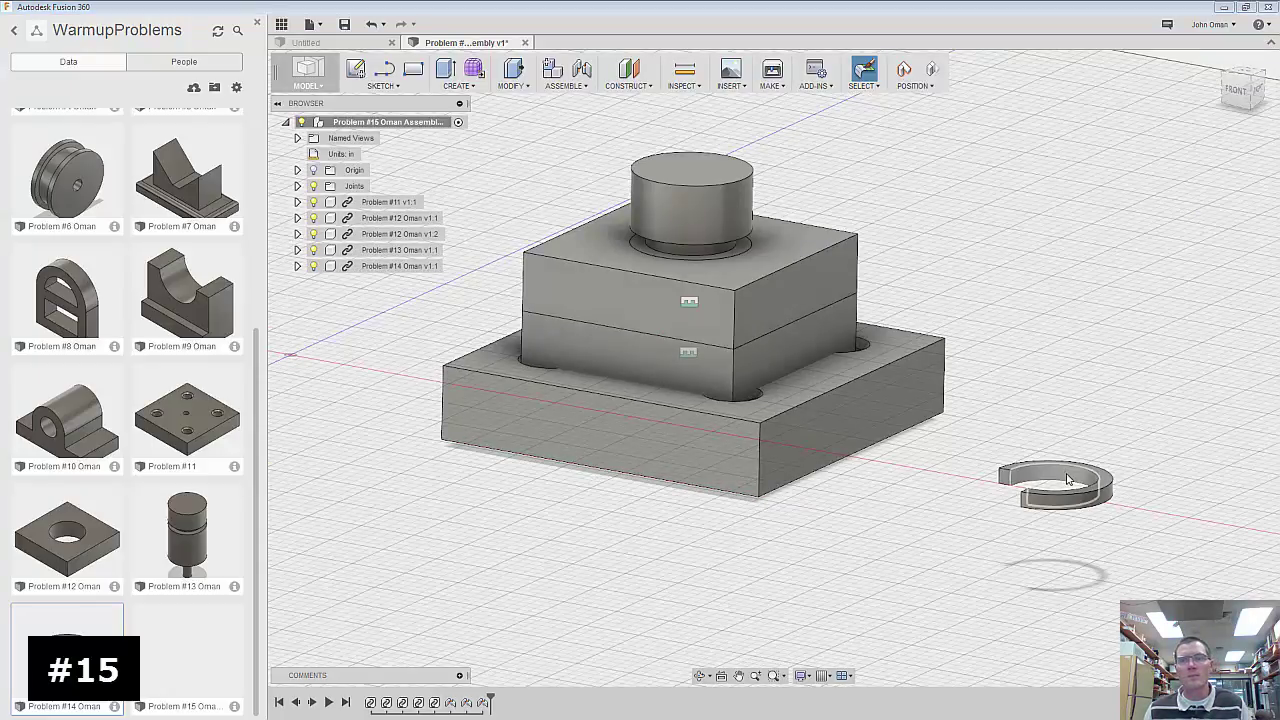
- Join the inner edge of the Problem #14 ring rigidly to the pin's groove, reversing the flip so the ring seats in the groove
click(566, 86)
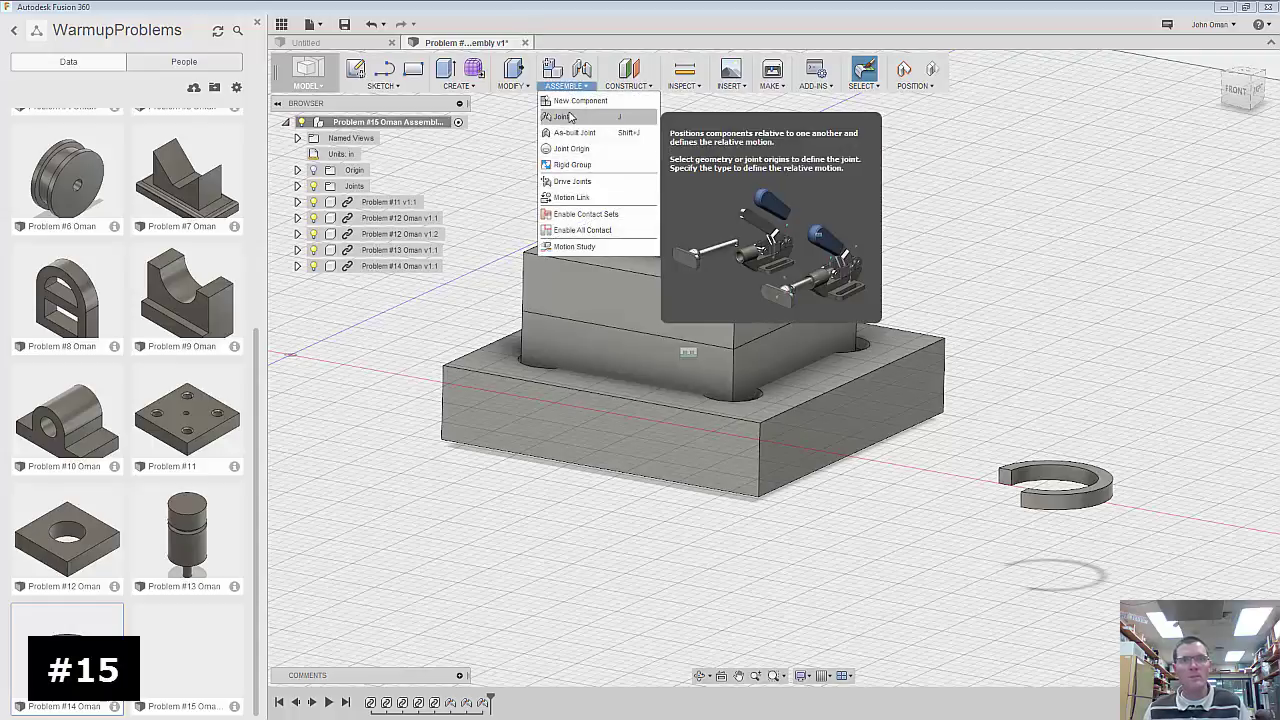
click(573, 119)
click(650, 387)
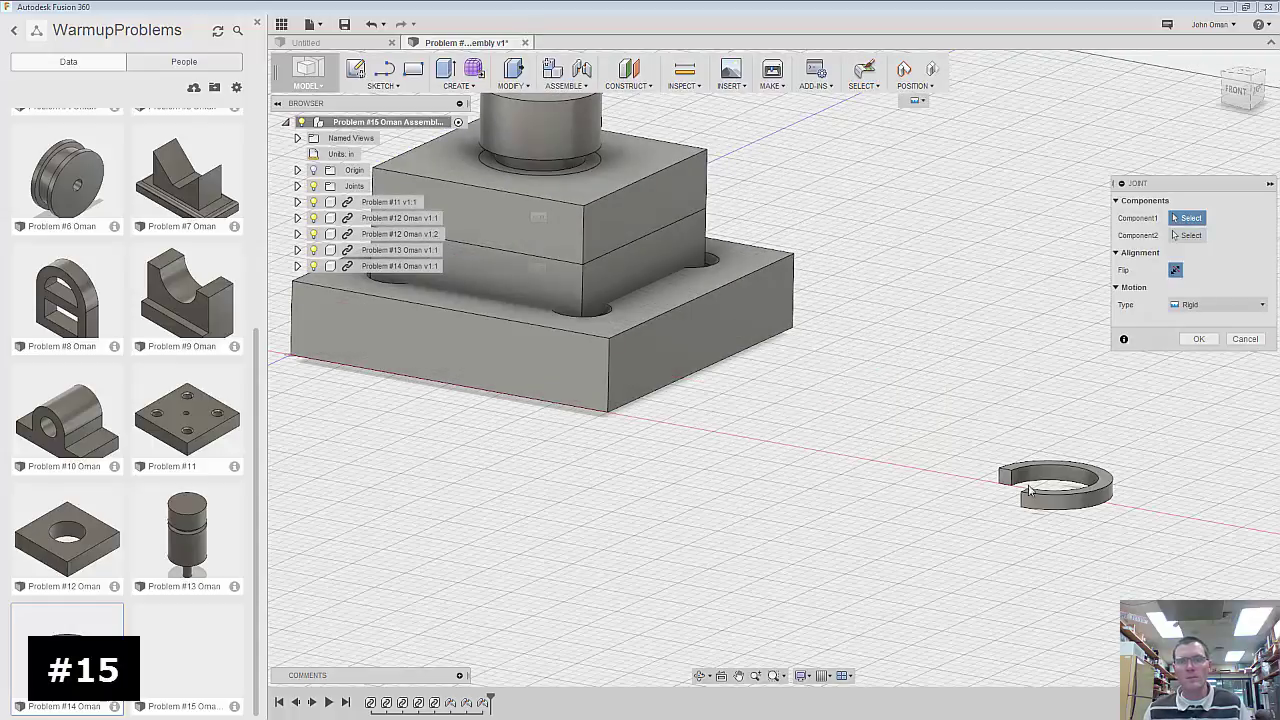
click(1052, 480)
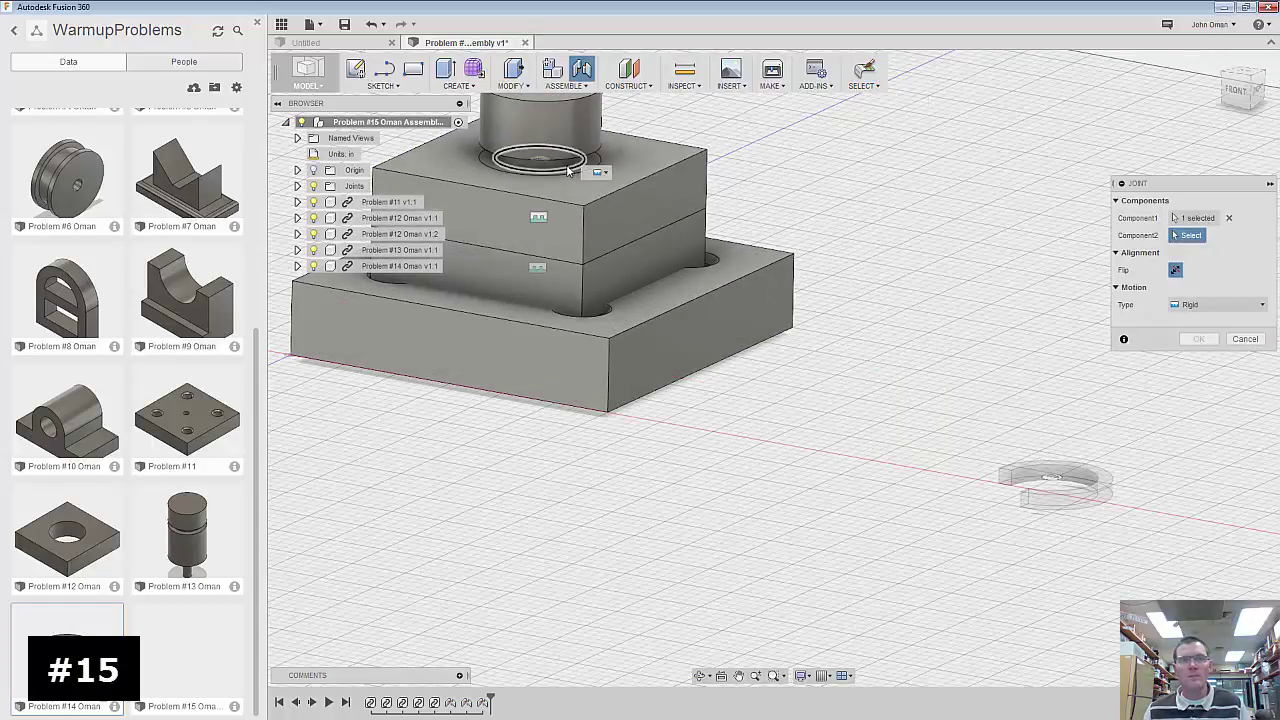
click(565, 168)
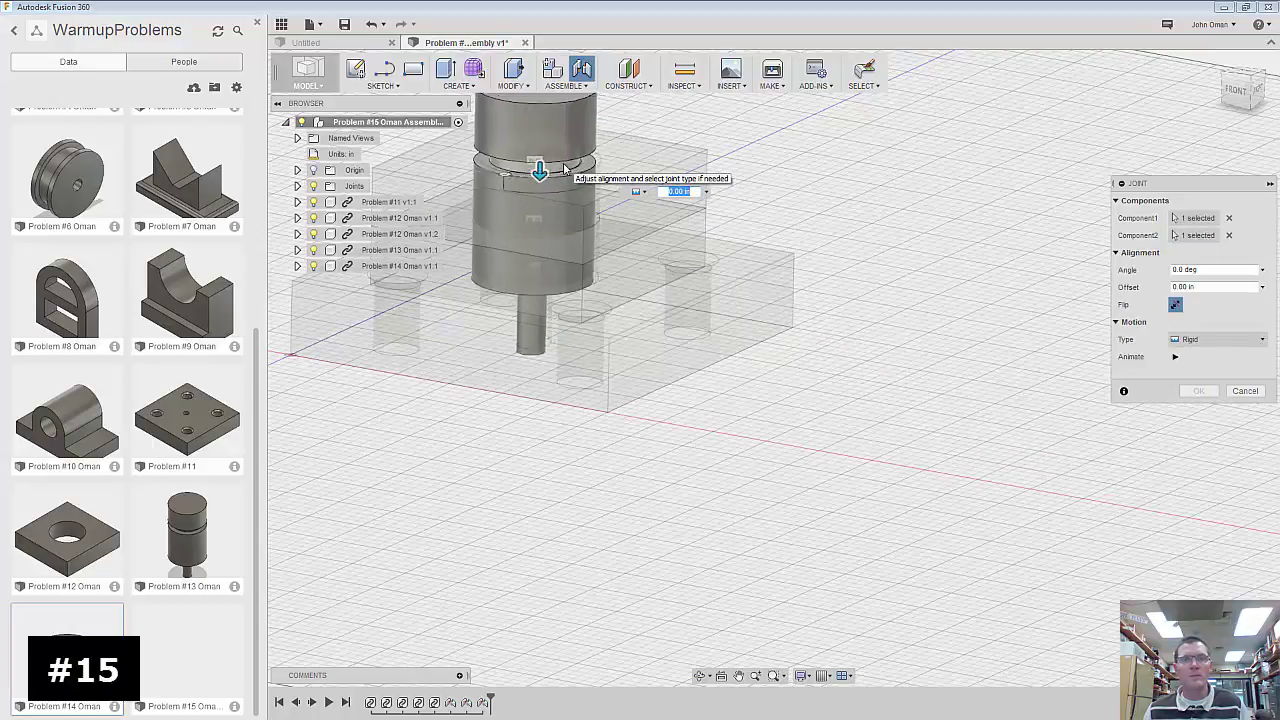
click(1172, 305)
click(1199, 391)
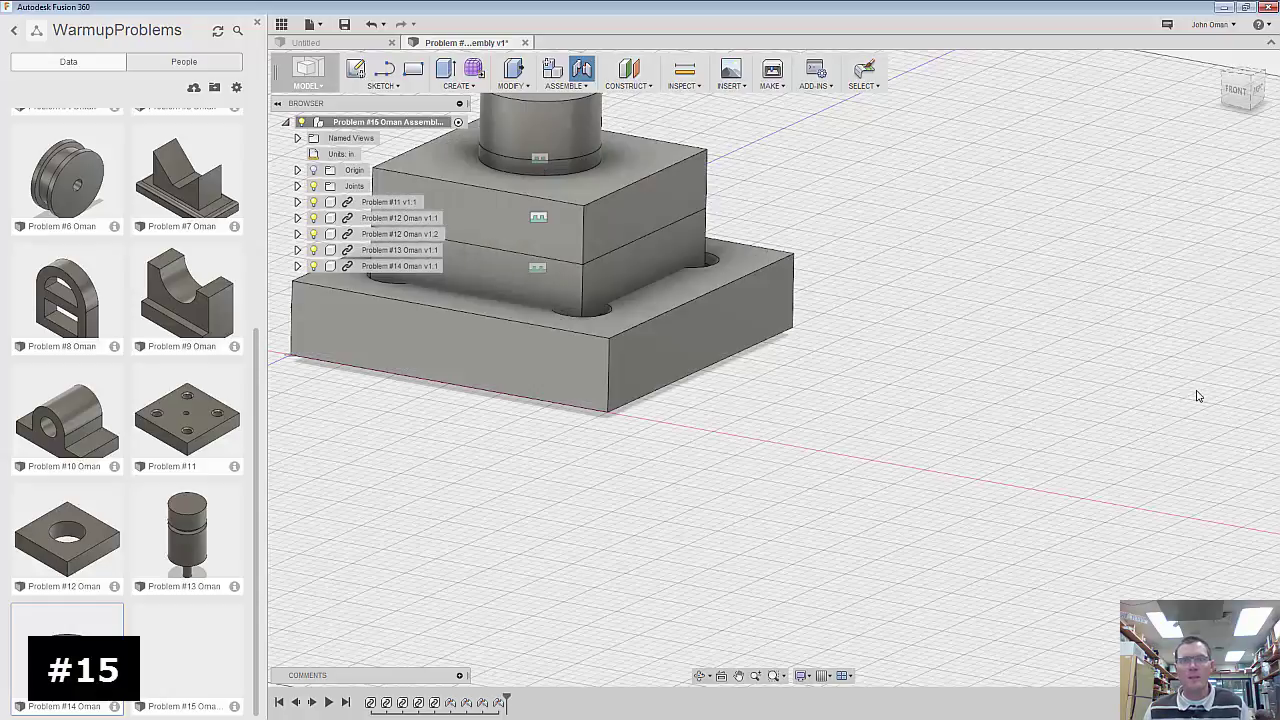
scroll(1060, 500, up, 2)
scroll(900, 400, down, 4)
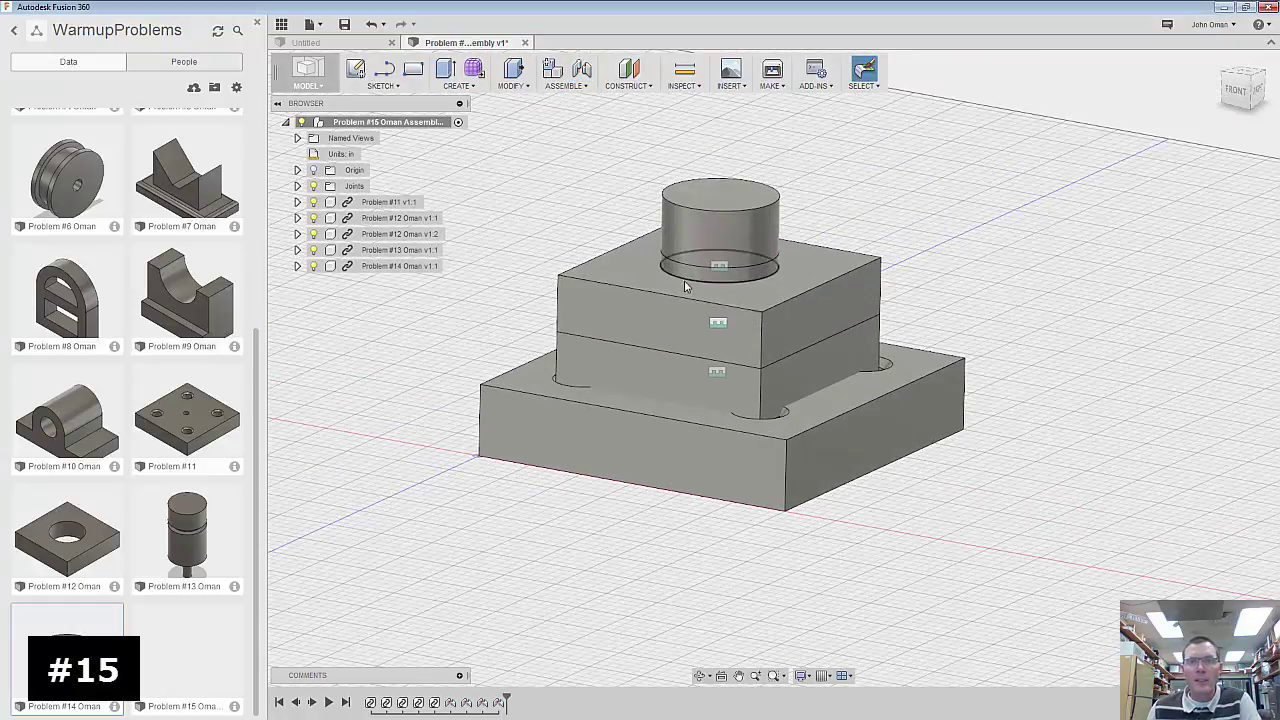
click(1217, 64)
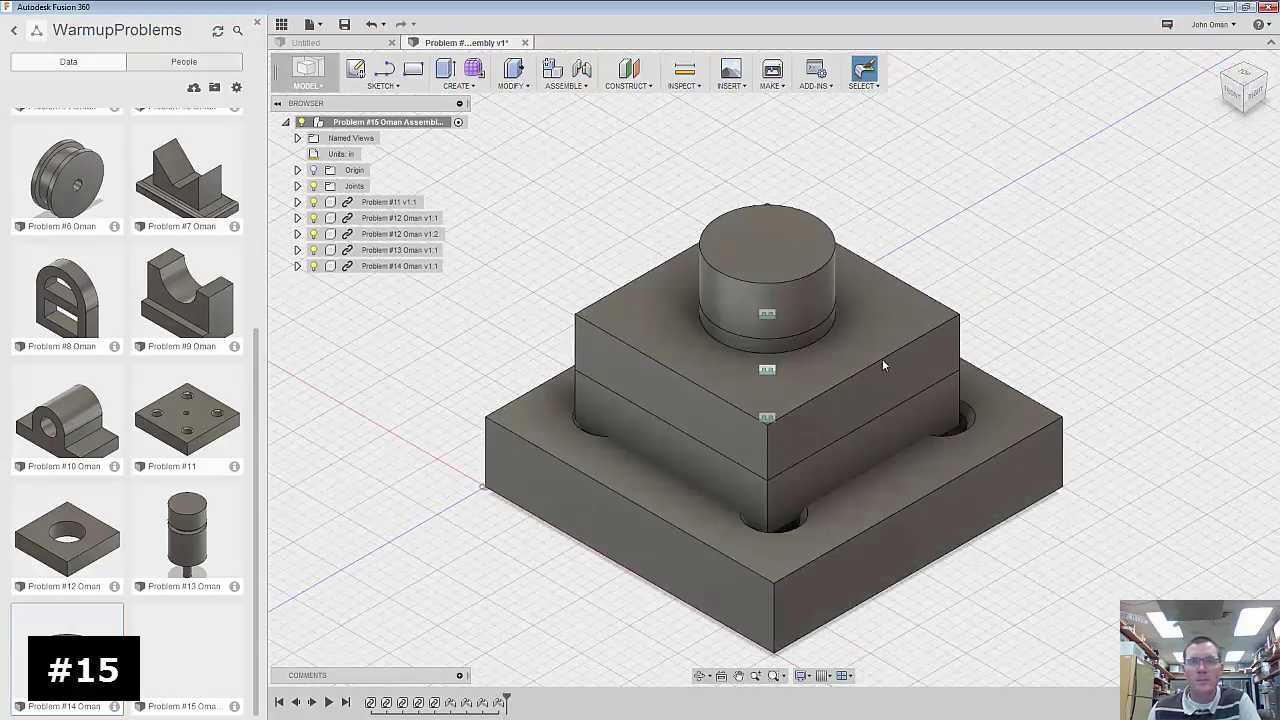
click(1229, 86)
click(1229, 88)
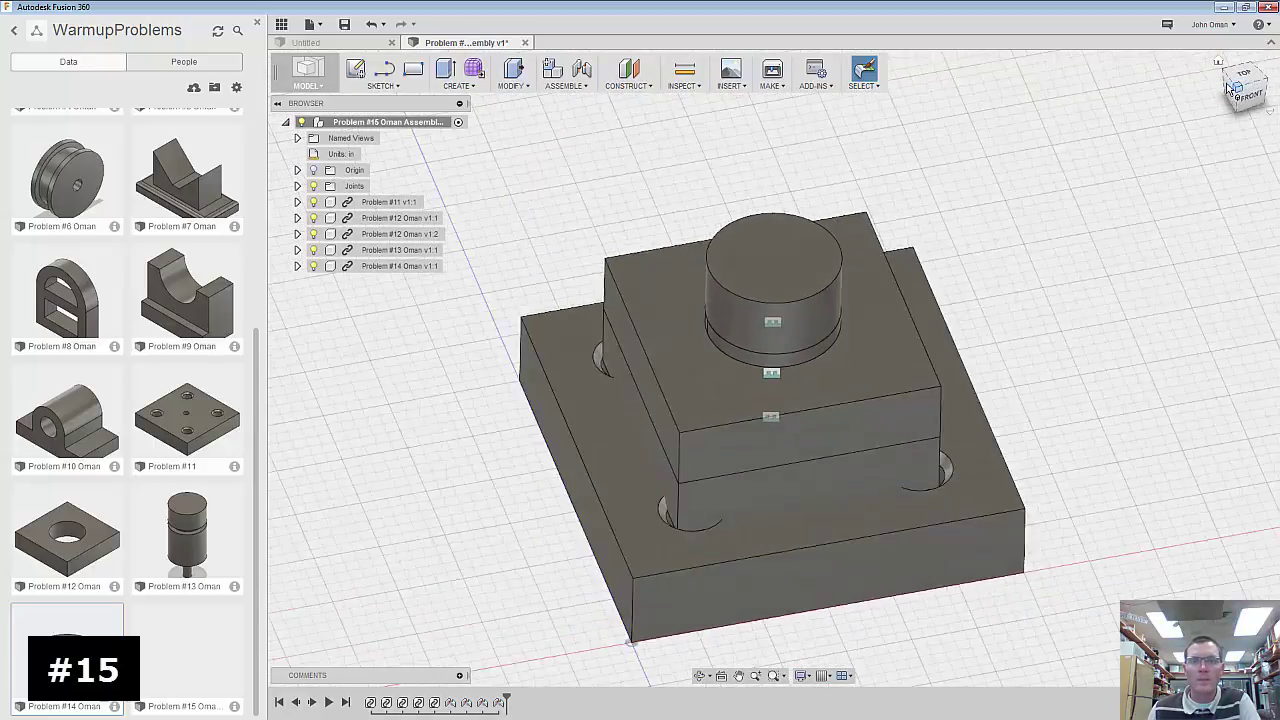
click(1229, 88)
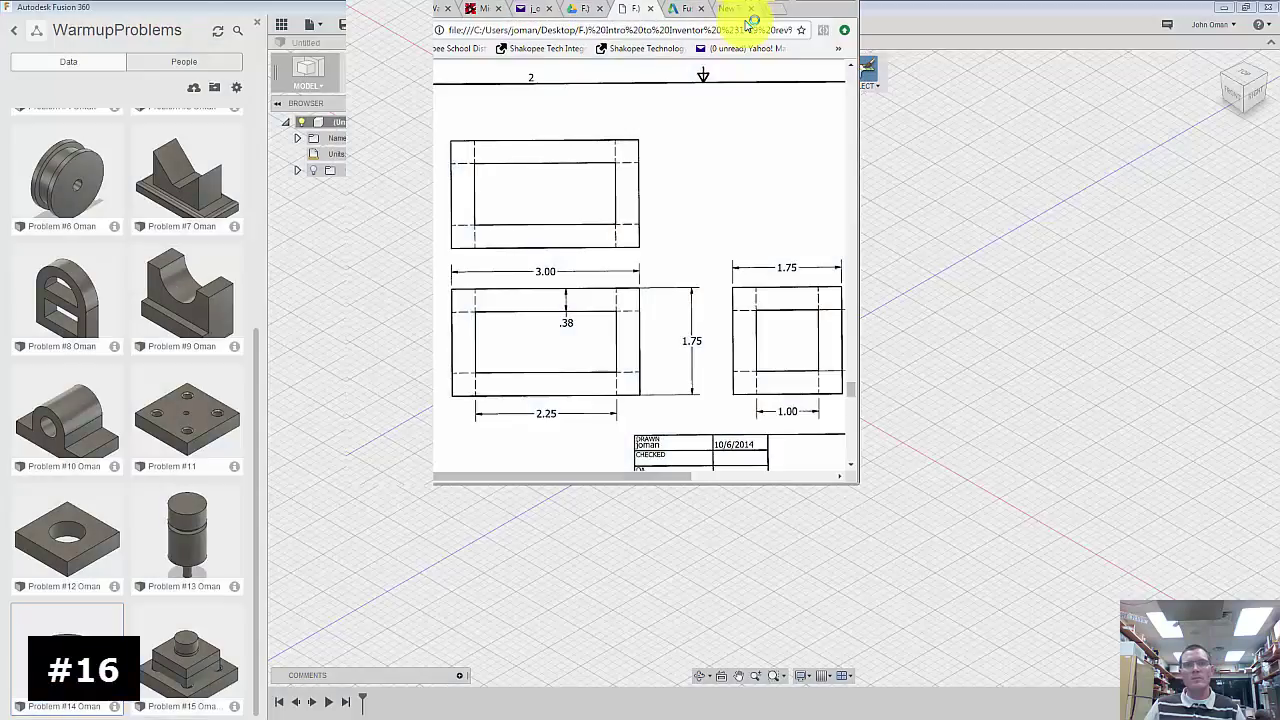
- Review the Problem #16 drawing in the browser PDF and return to the empty Fusion 360 design with the data panel hidden
double_click(748, 20)
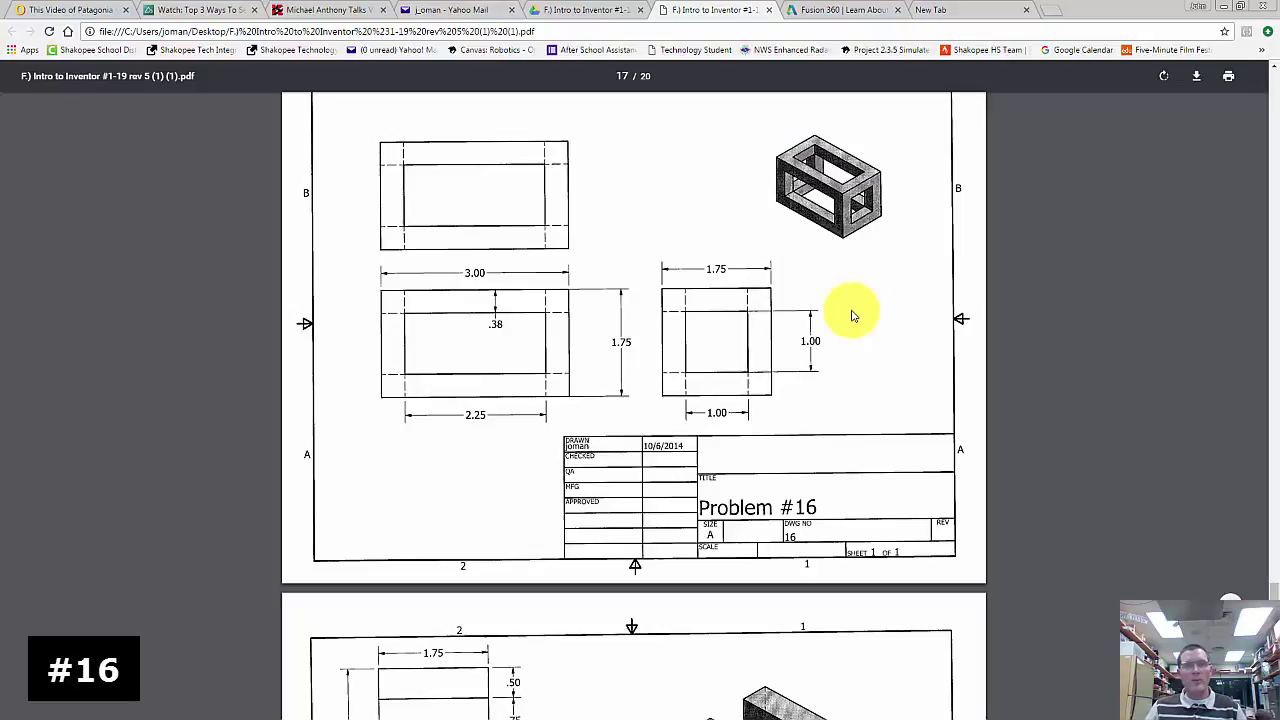
drag(1095, 12, 1279, 110)
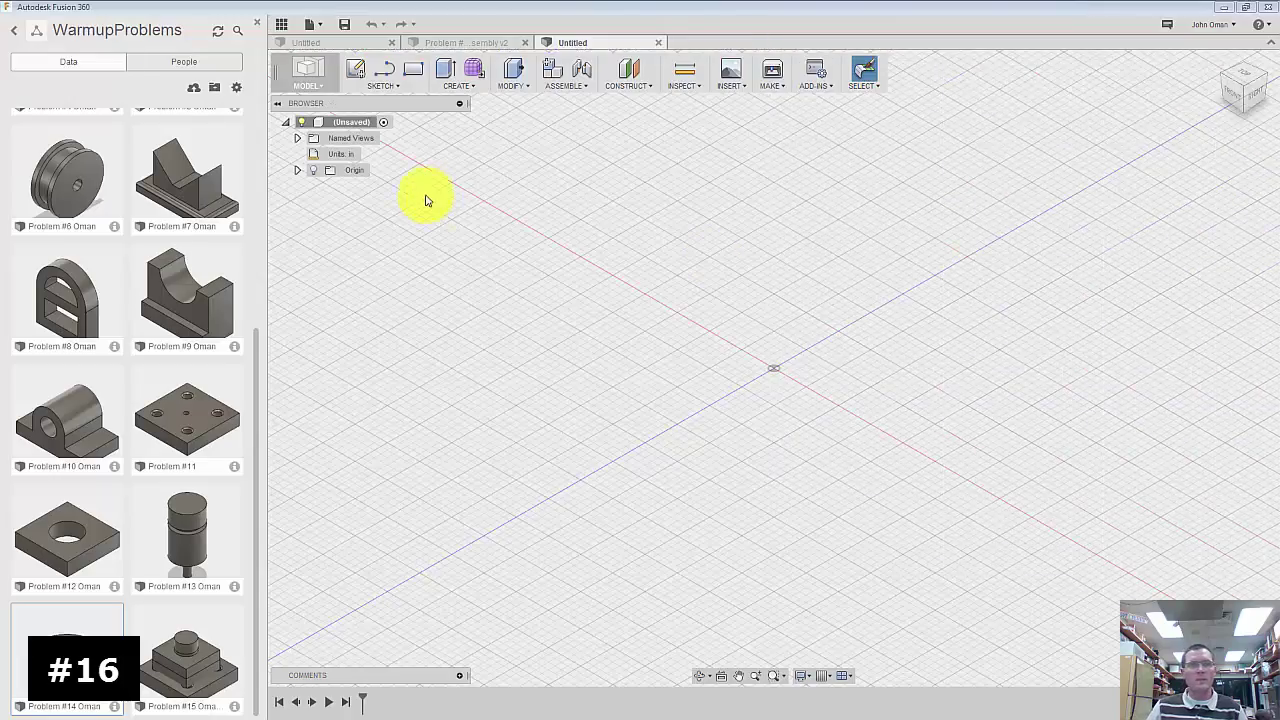
click(257, 22)
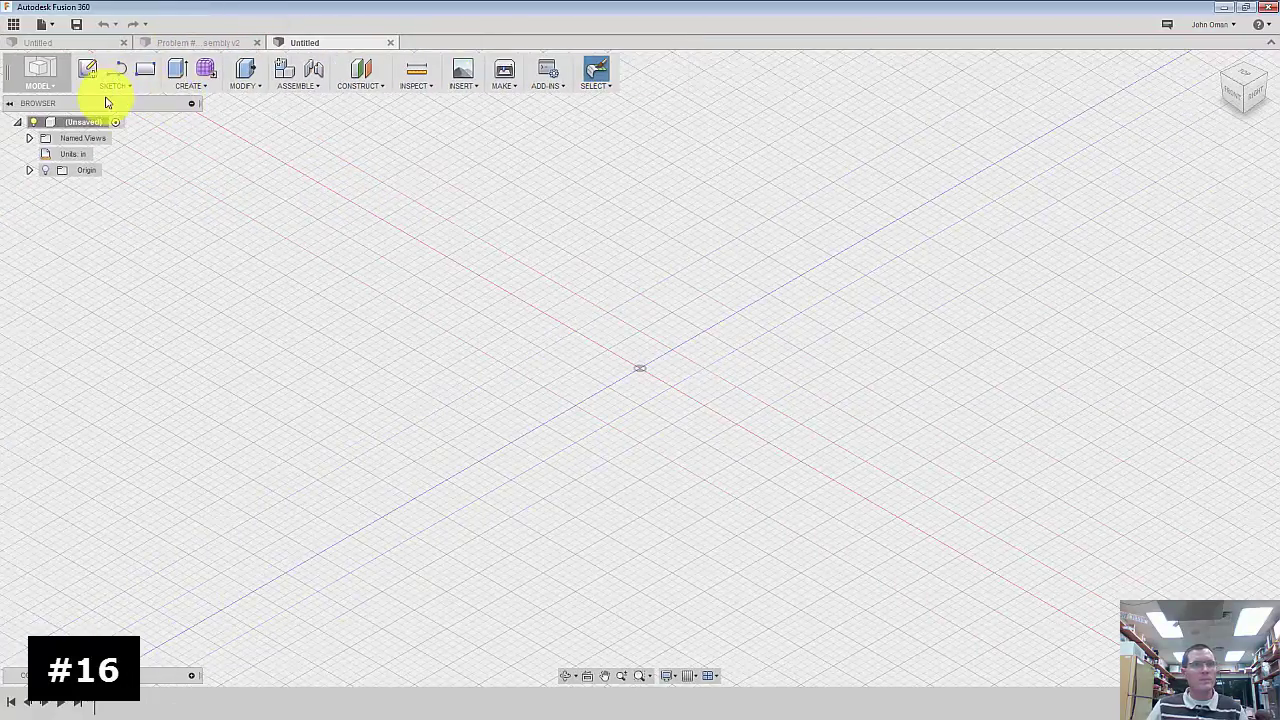
- Sketch a rectangle 3 in wide and 1.75 in high on the front plane, with its lower-left corner on the origin
click(88, 68)
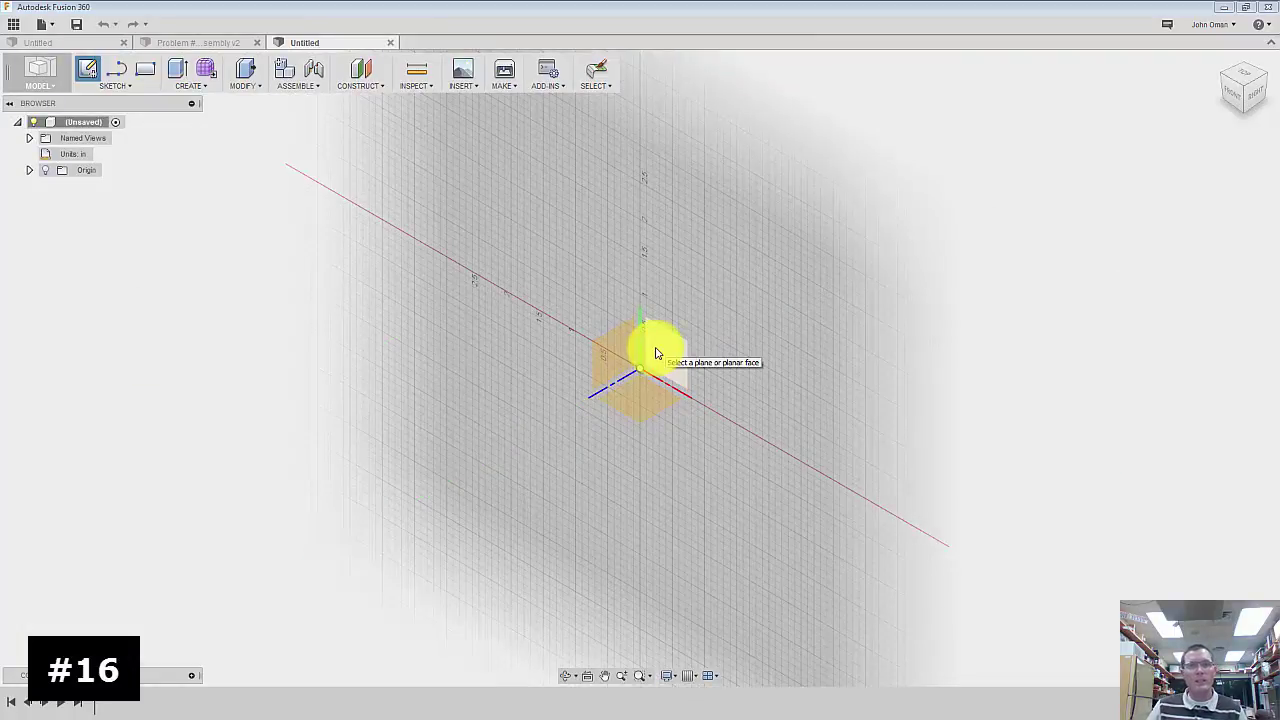
click(655, 352)
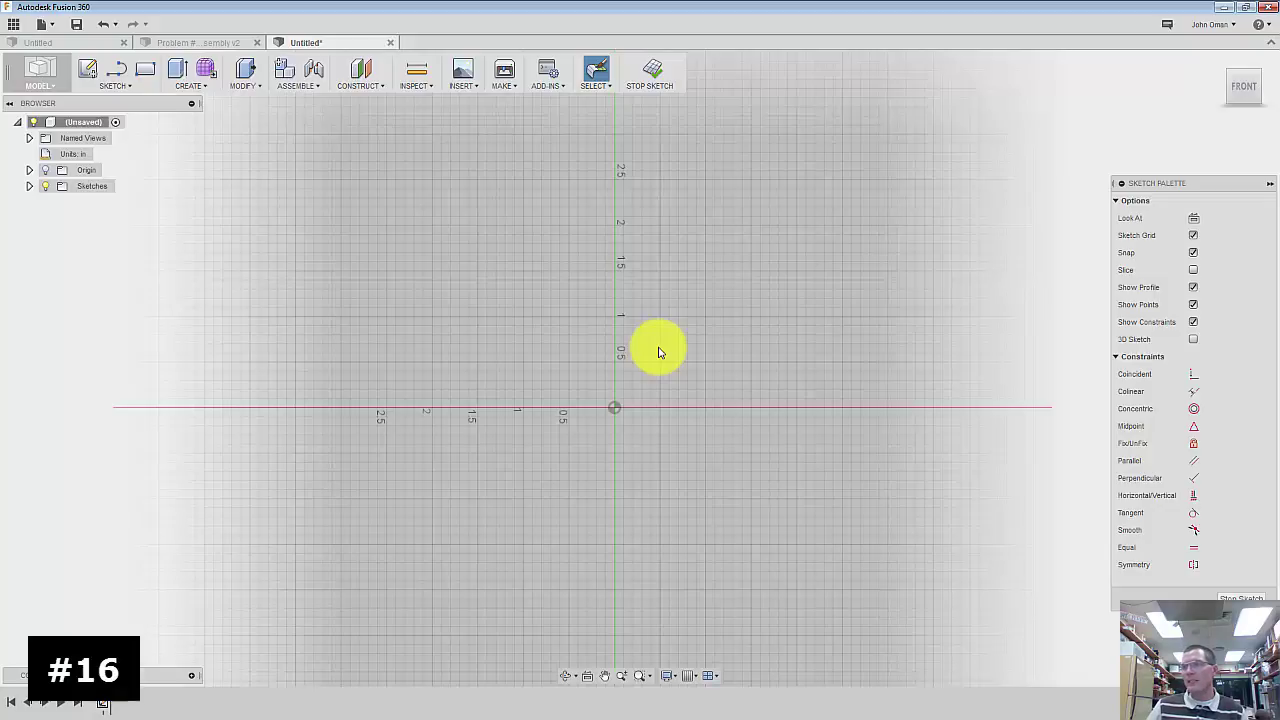
click(147, 68)
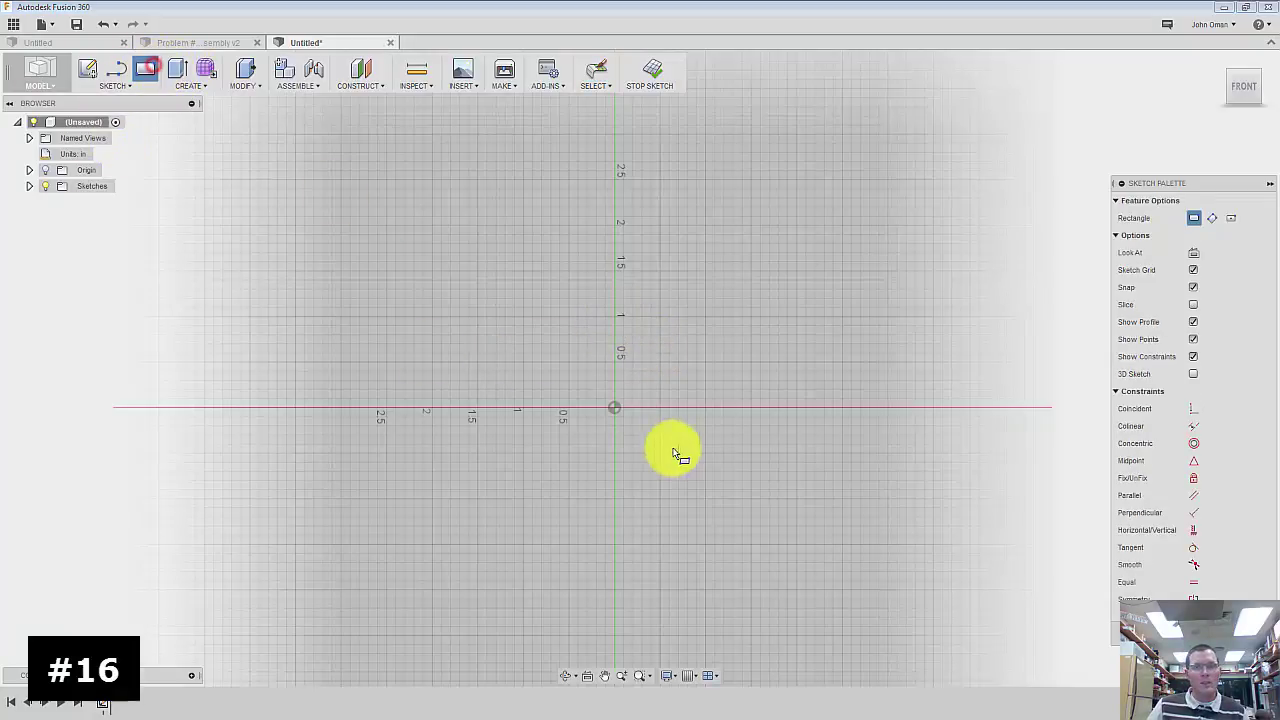
click(616, 408)
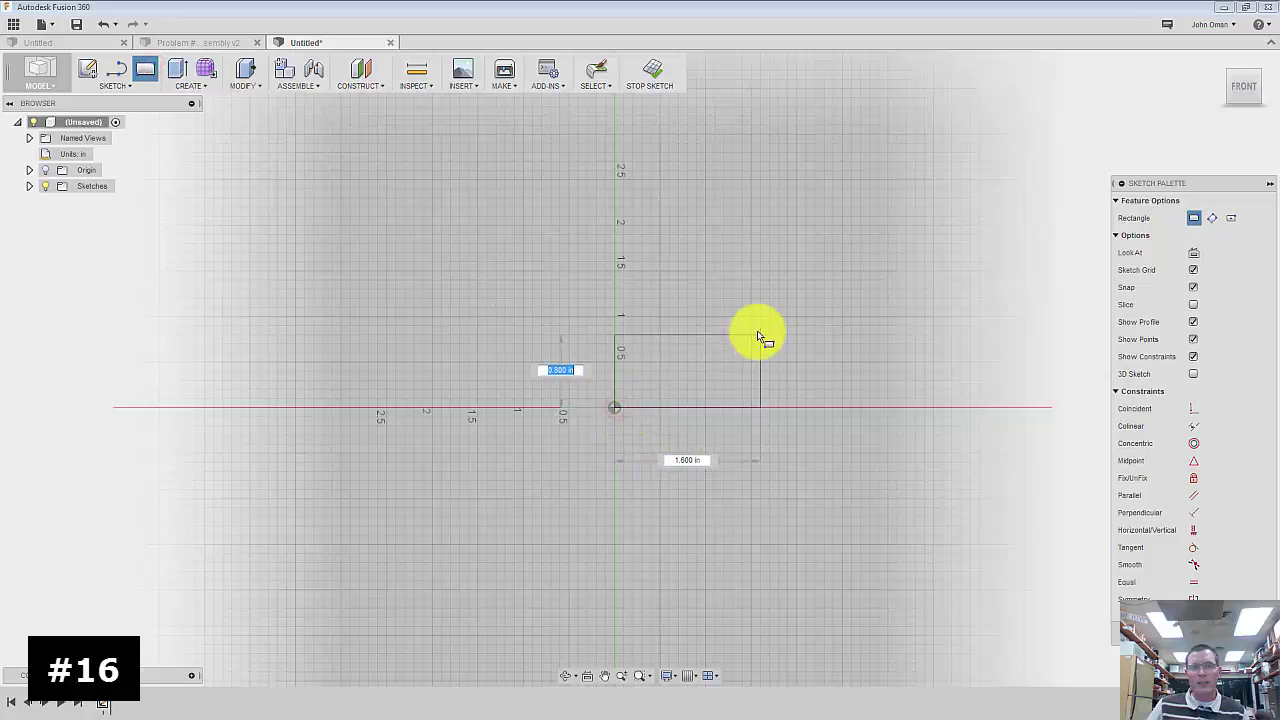
text(1.75)
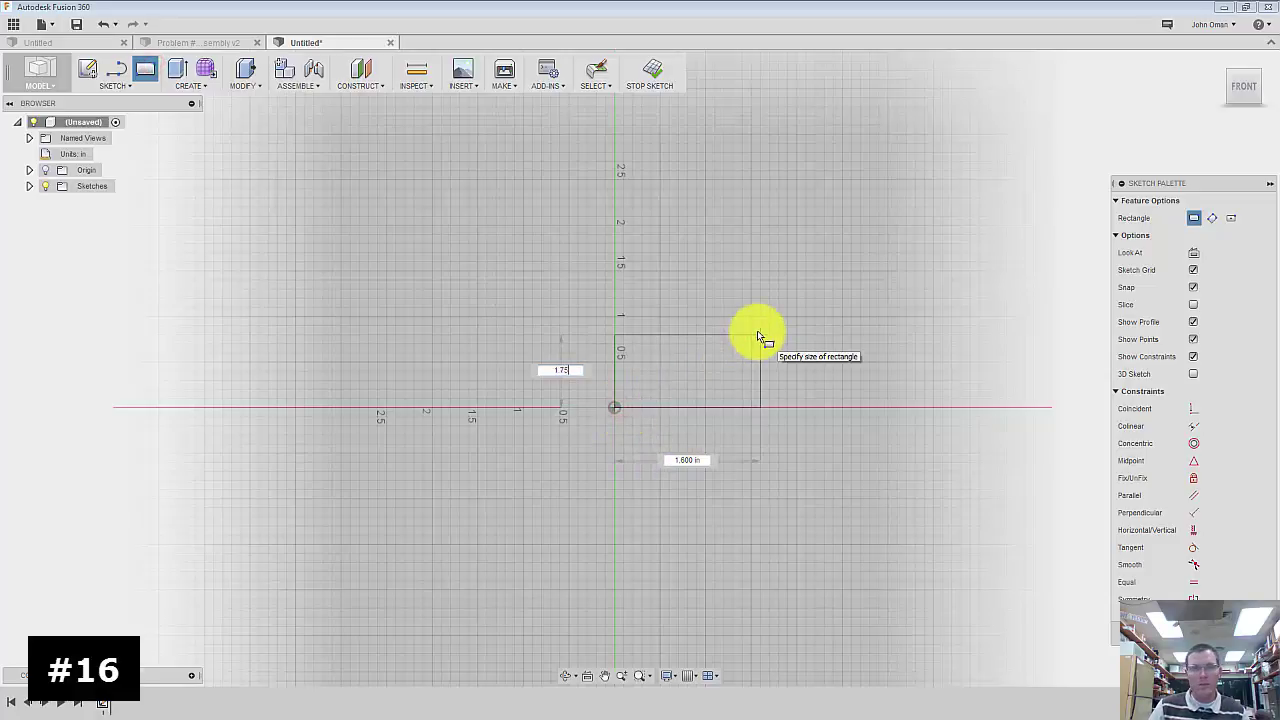
key(Tab)
text(3)
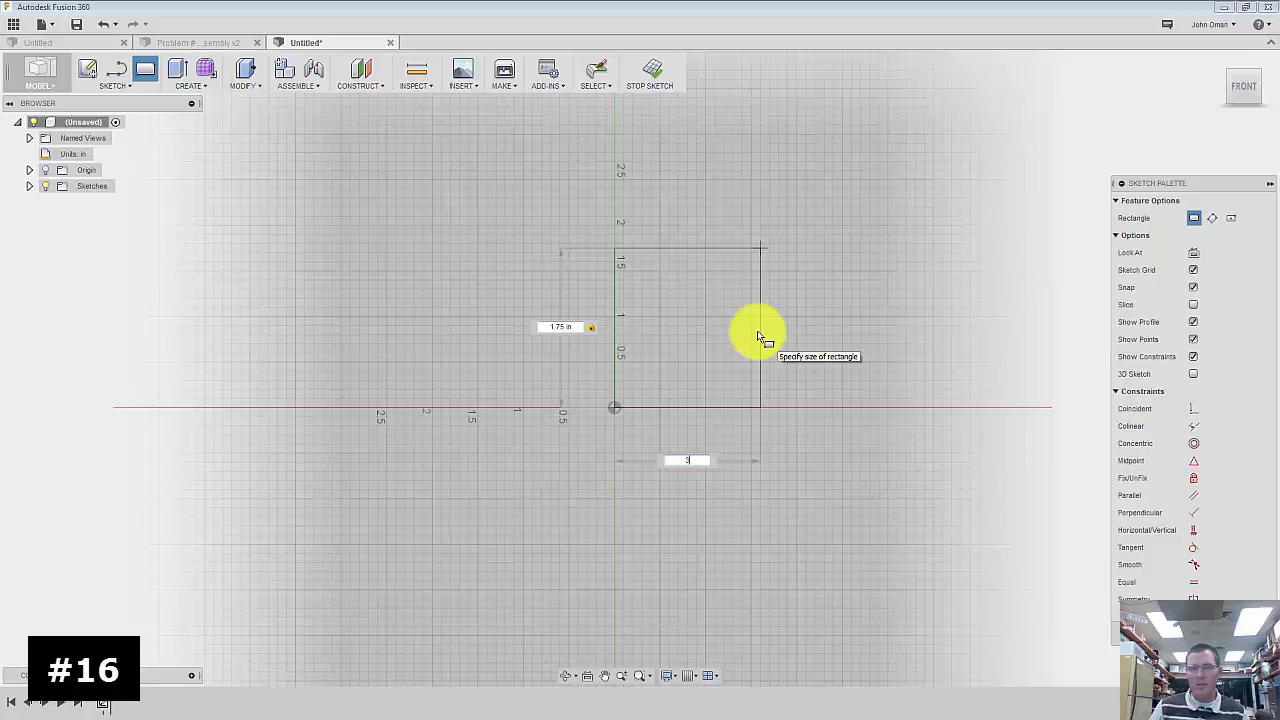
key(Tab)
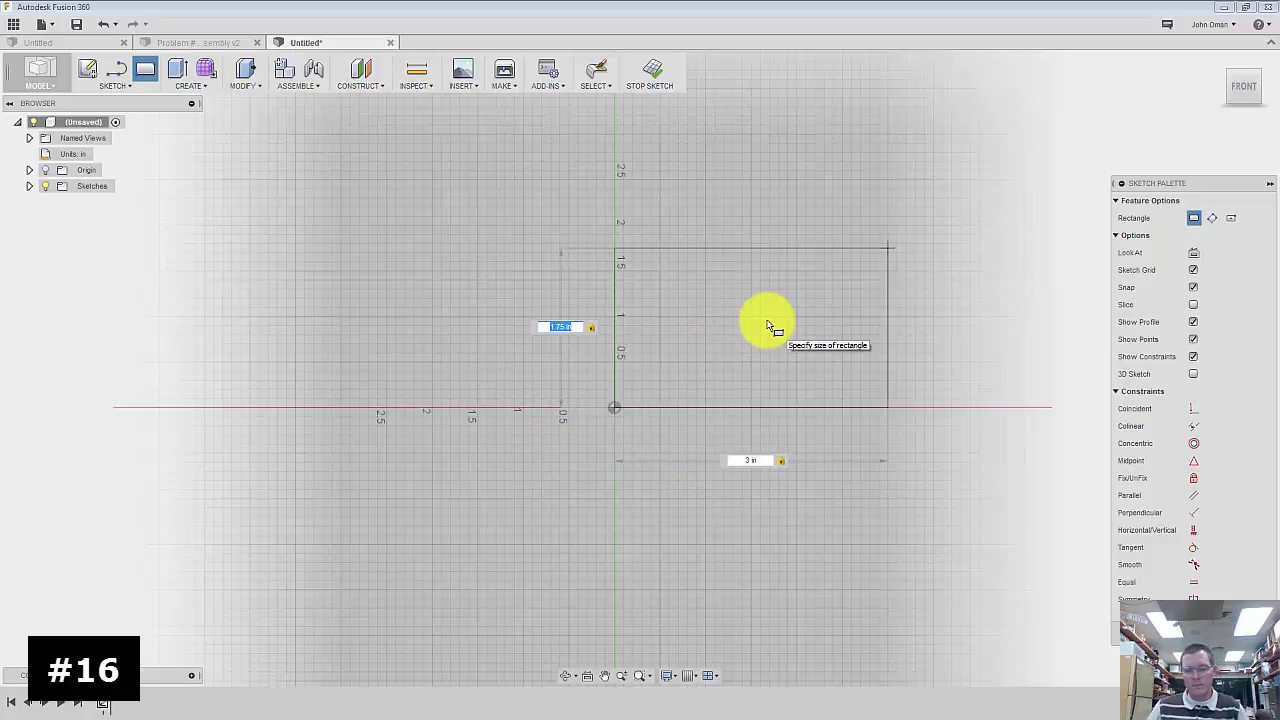
key(Return)
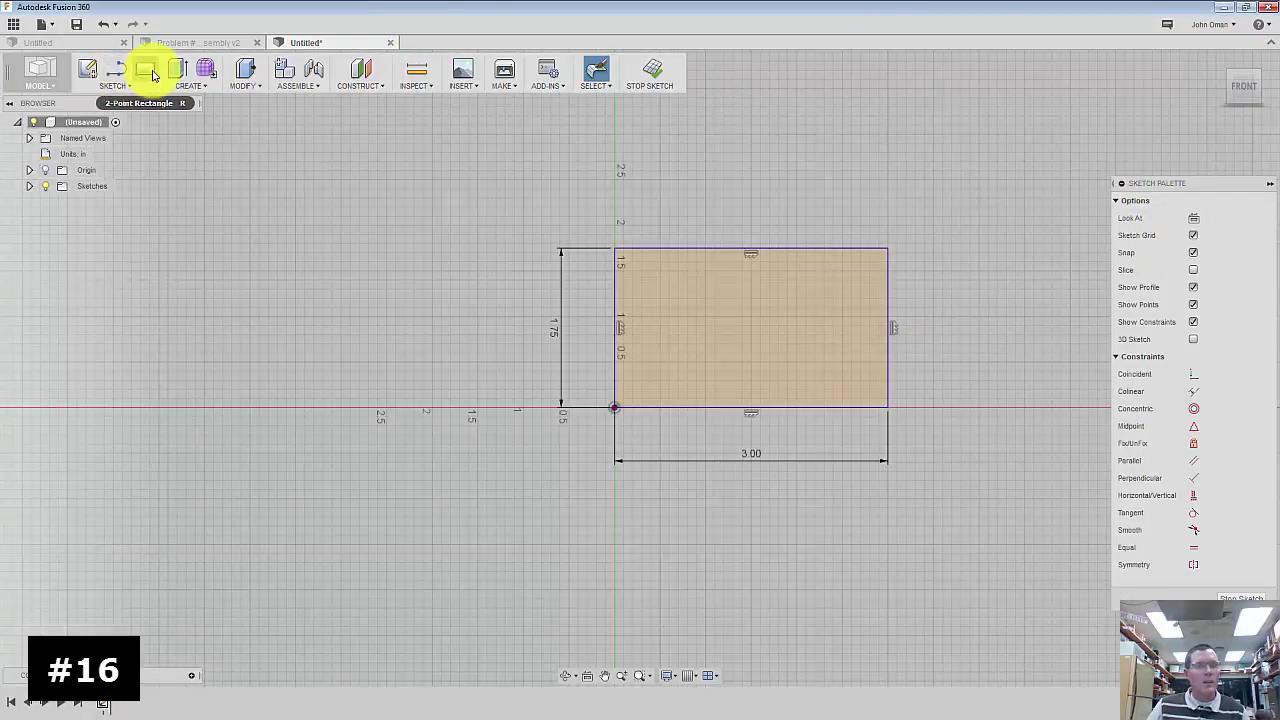
- Offset the rectangle's outline inward by 0.38 in, using a negative offset value
click(121, 87)
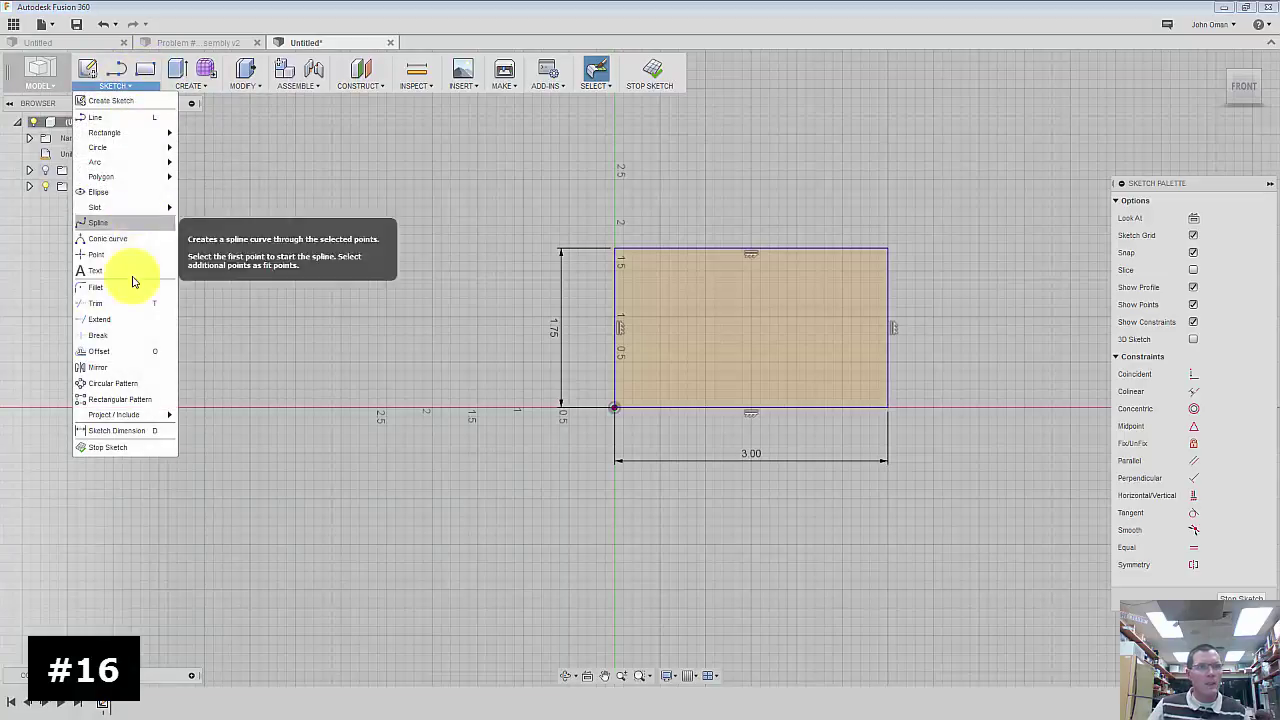
click(141, 355)
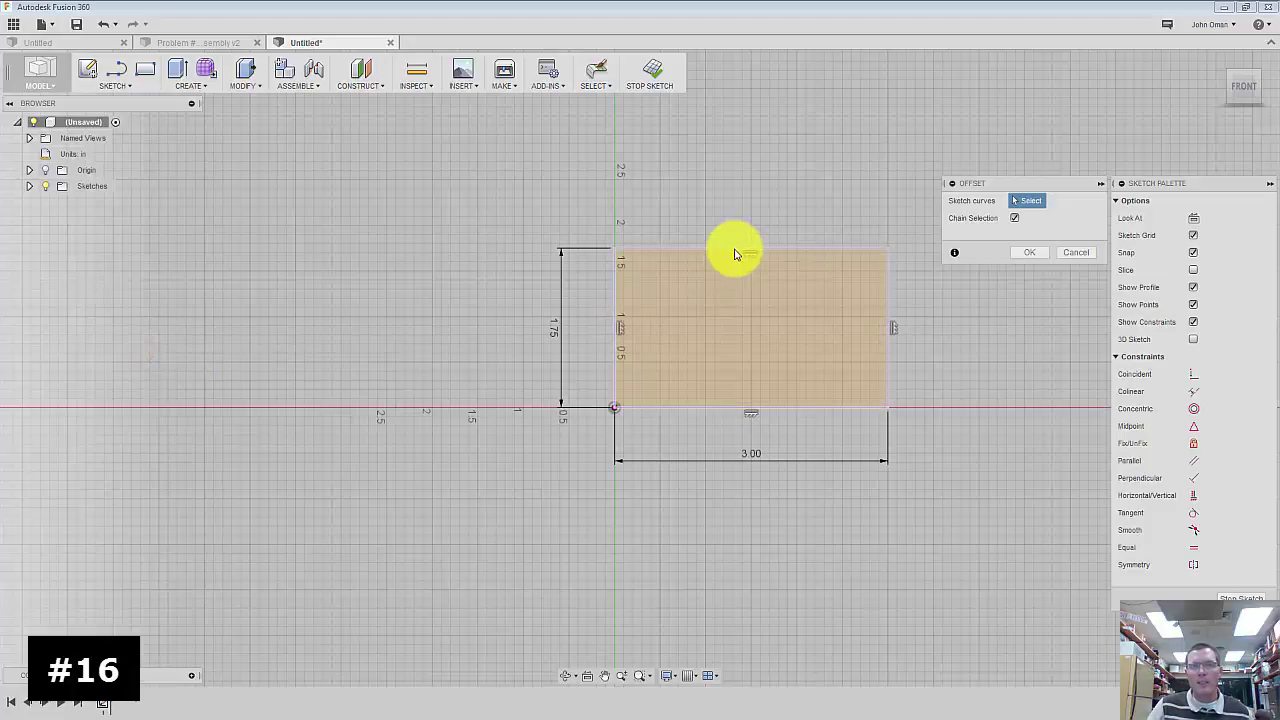
click(734, 252)
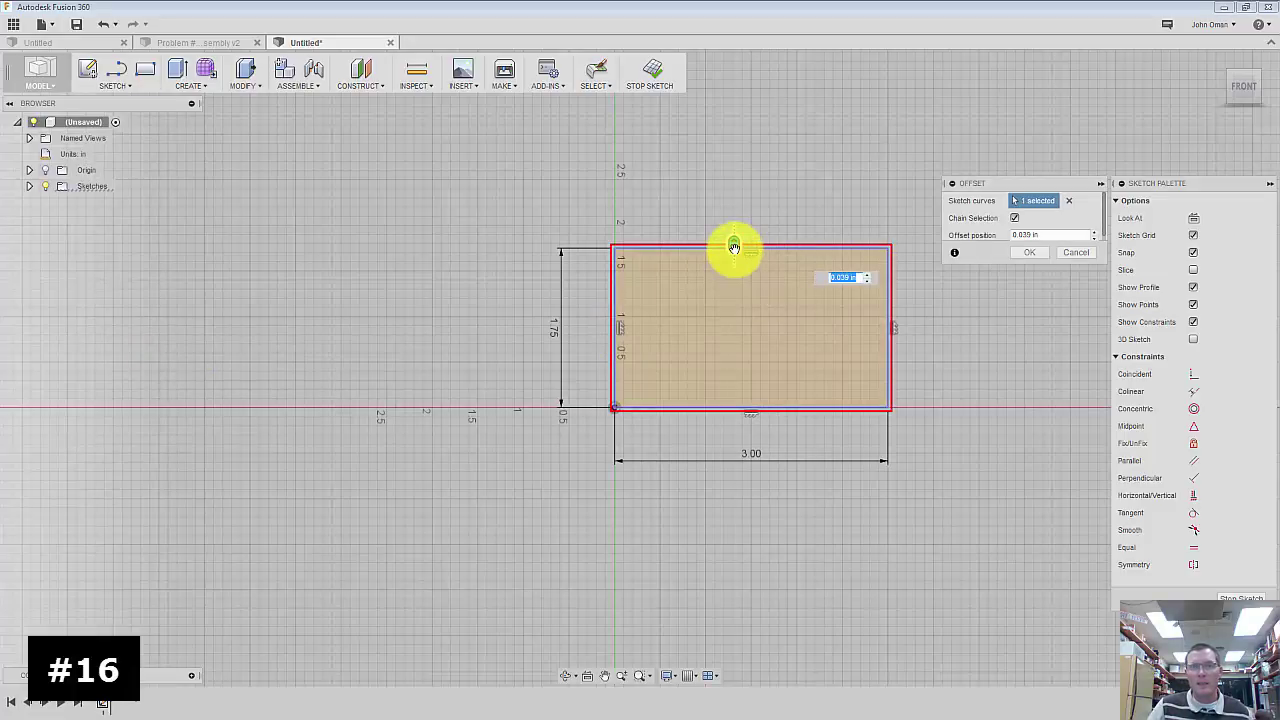
drag(734, 248, 735, 278)
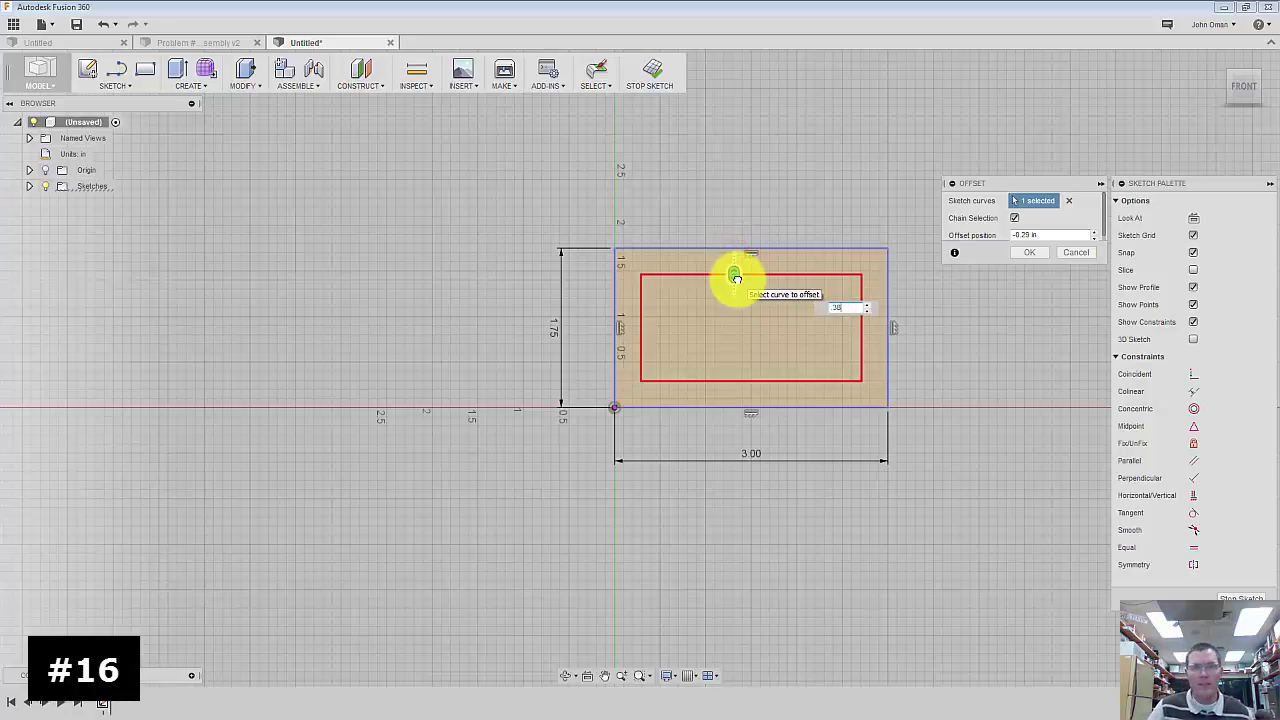
key(Return)
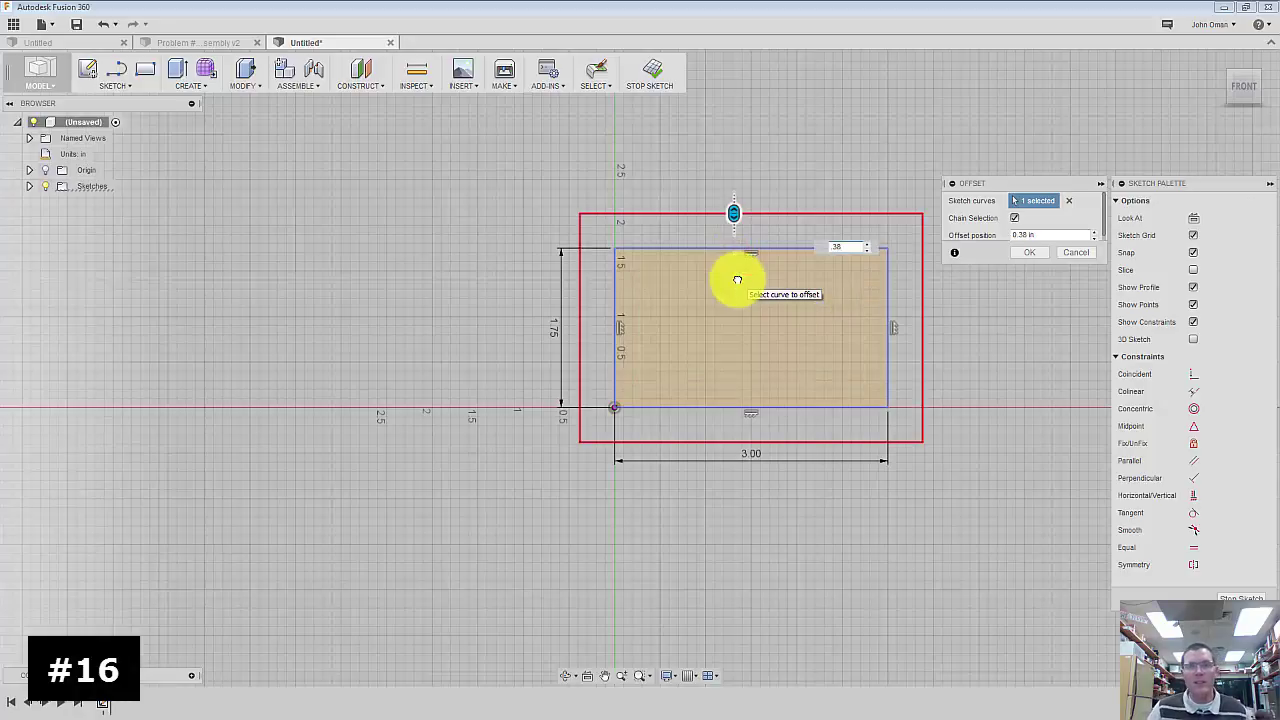
click(832, 247)
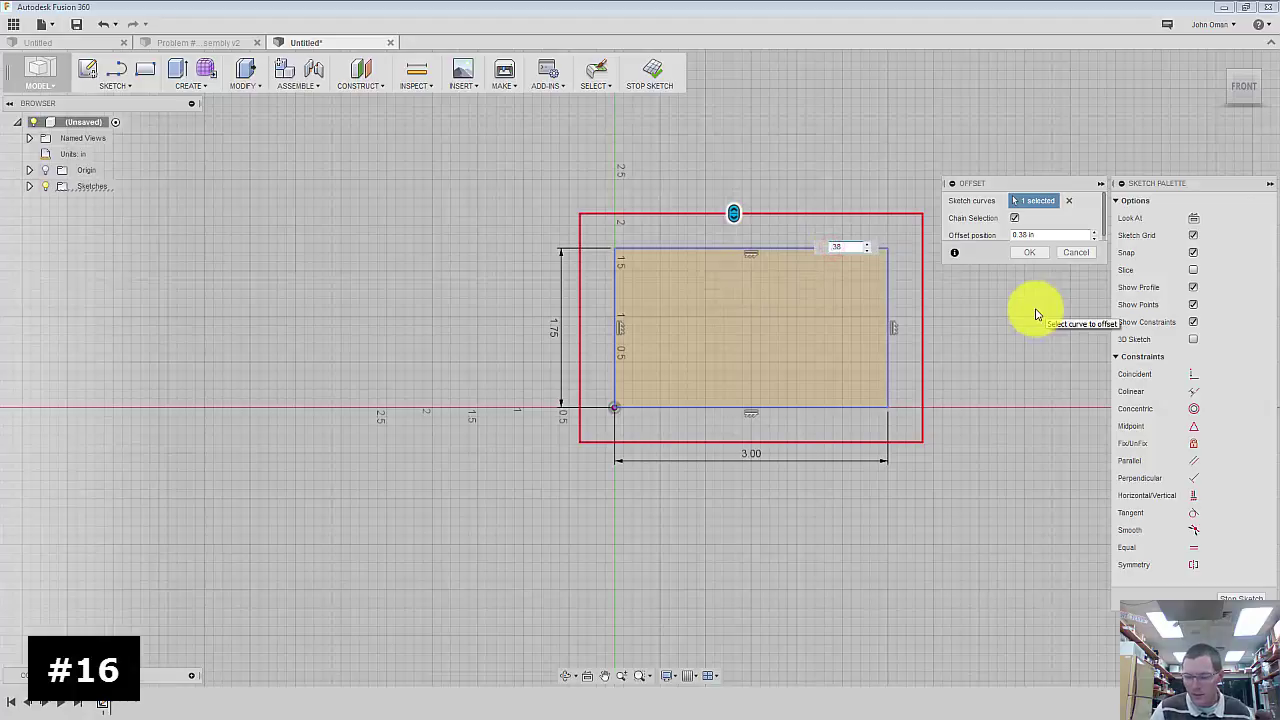
text(-)
key(Return)
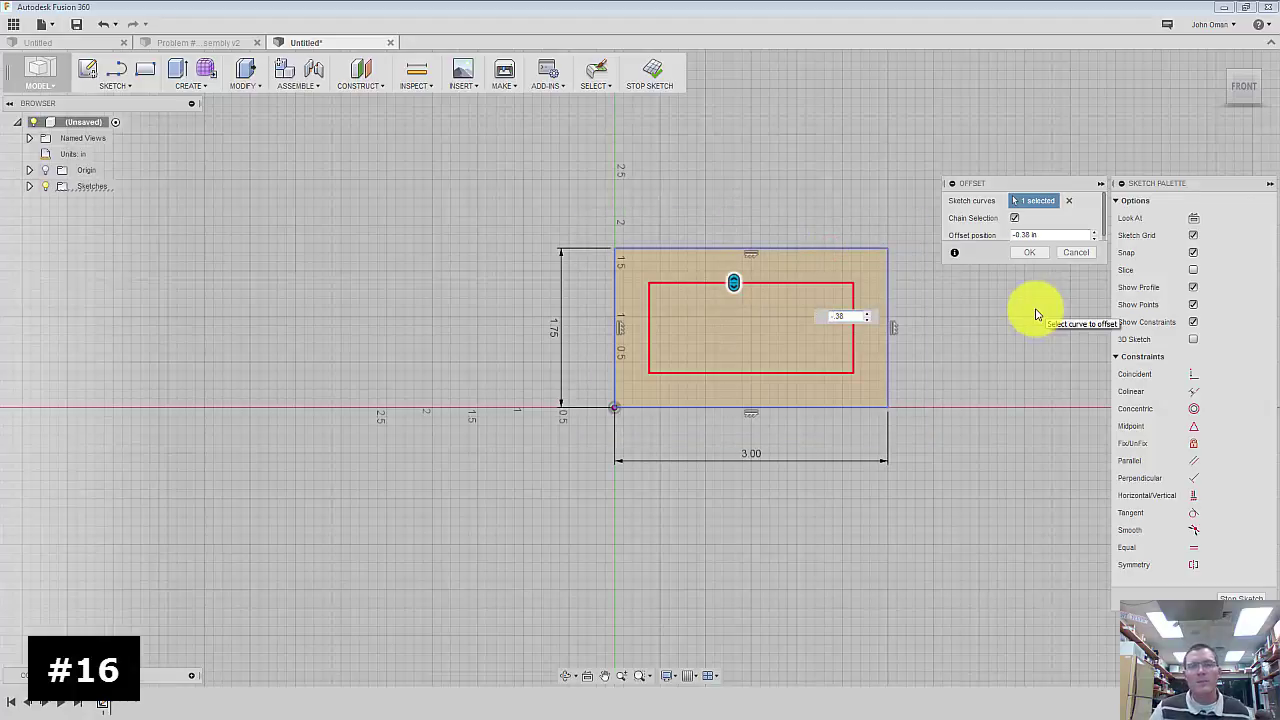
click(1035, 255)
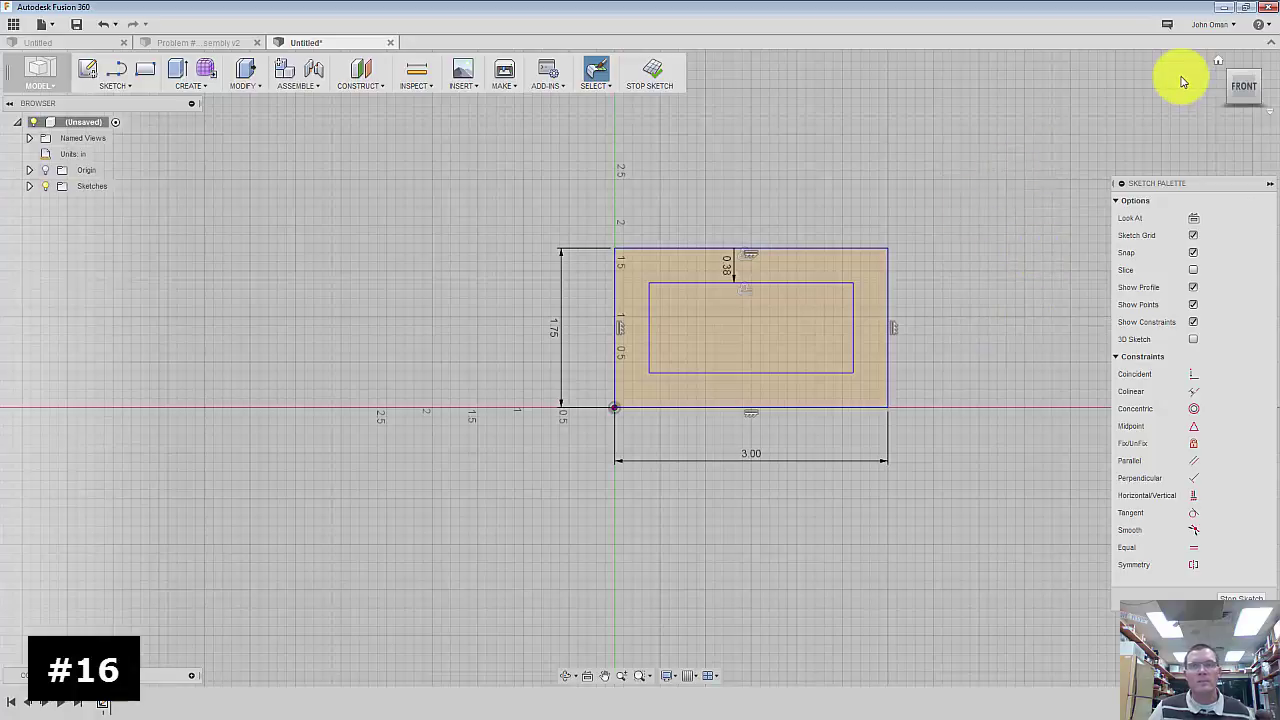
- Extrude the frame profile between the two rectangles by -1.75 in as a new body
click(1219, 62)
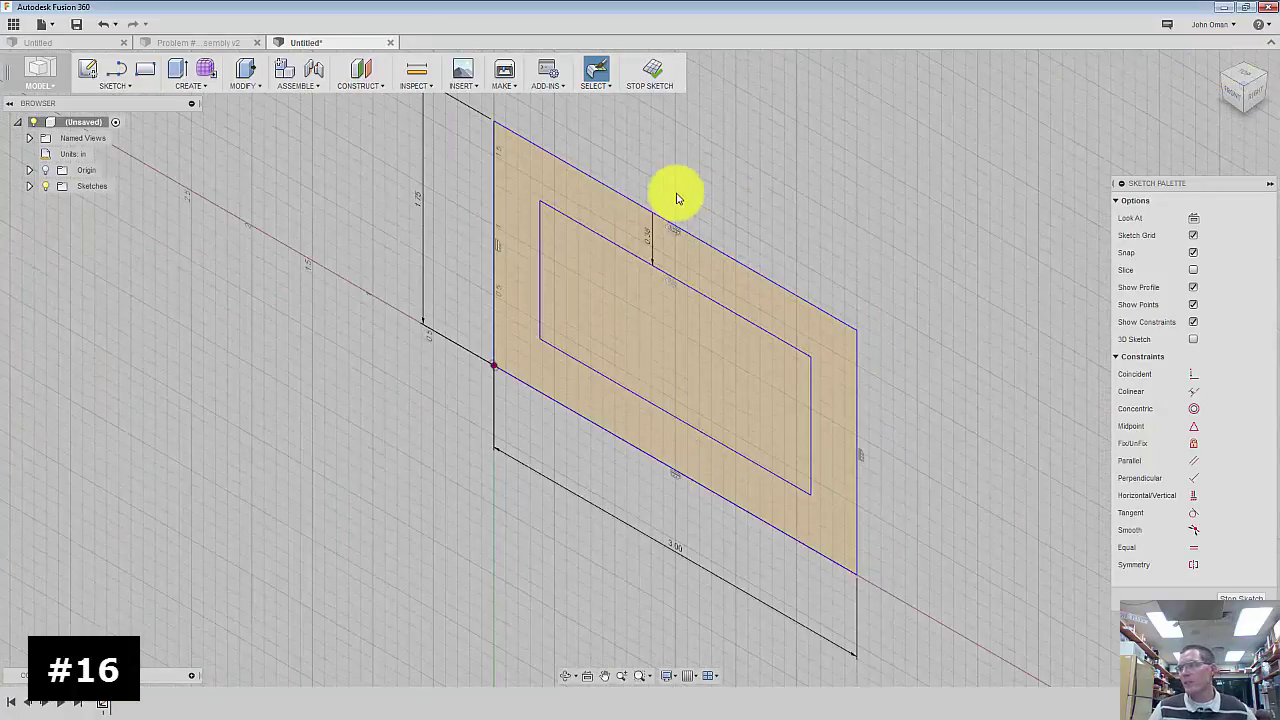
click(177, 66)
click(666, 251)
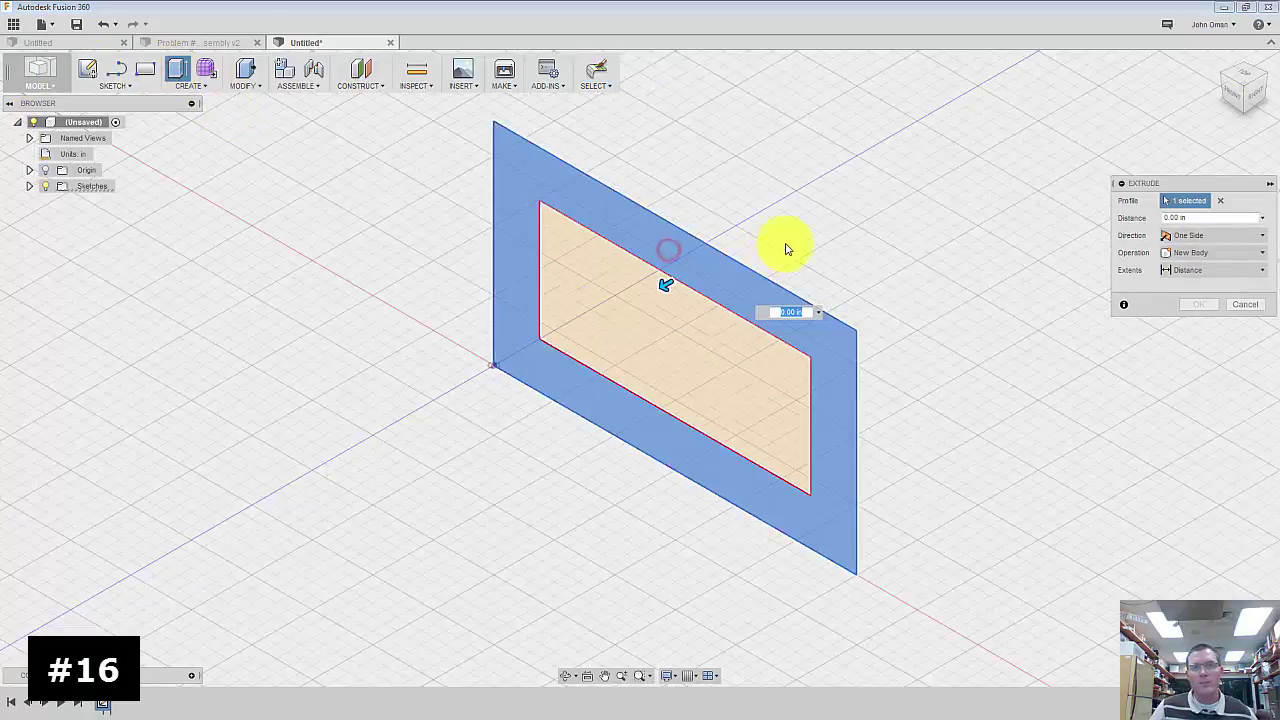
click(671, 286)
drag(671, 284, 766, 243)
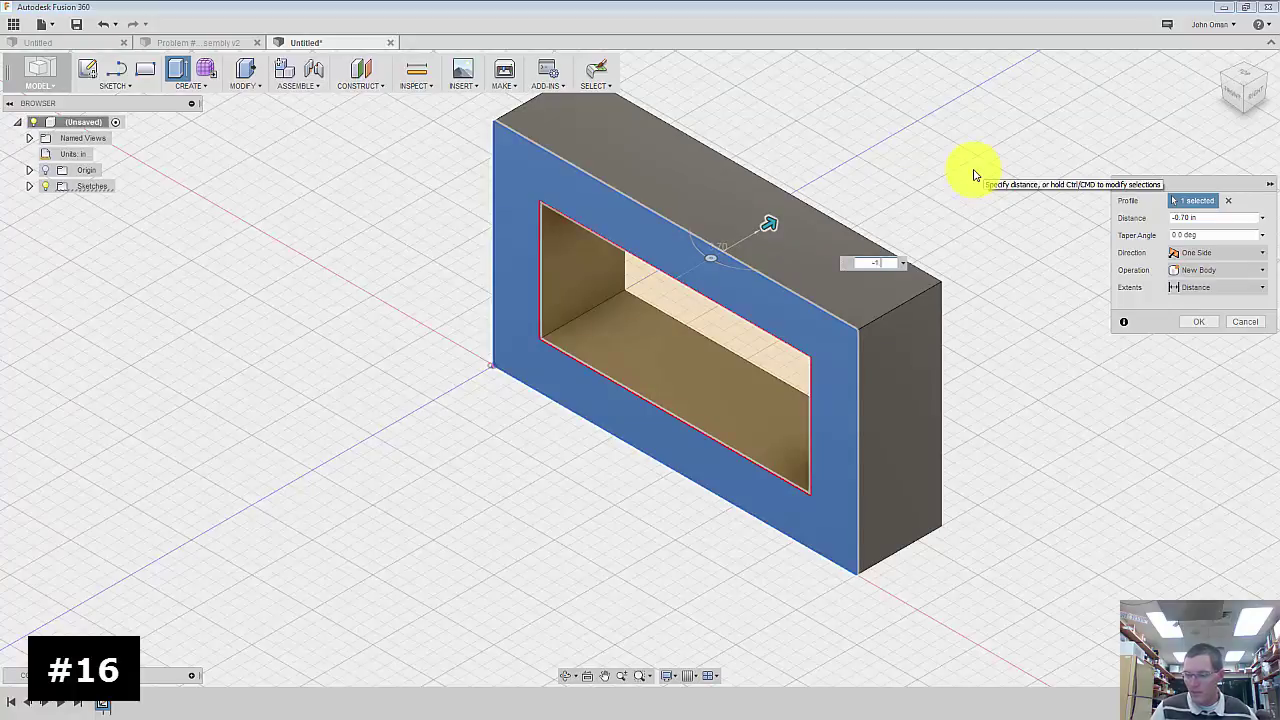
text(-1.7)
key(Return)
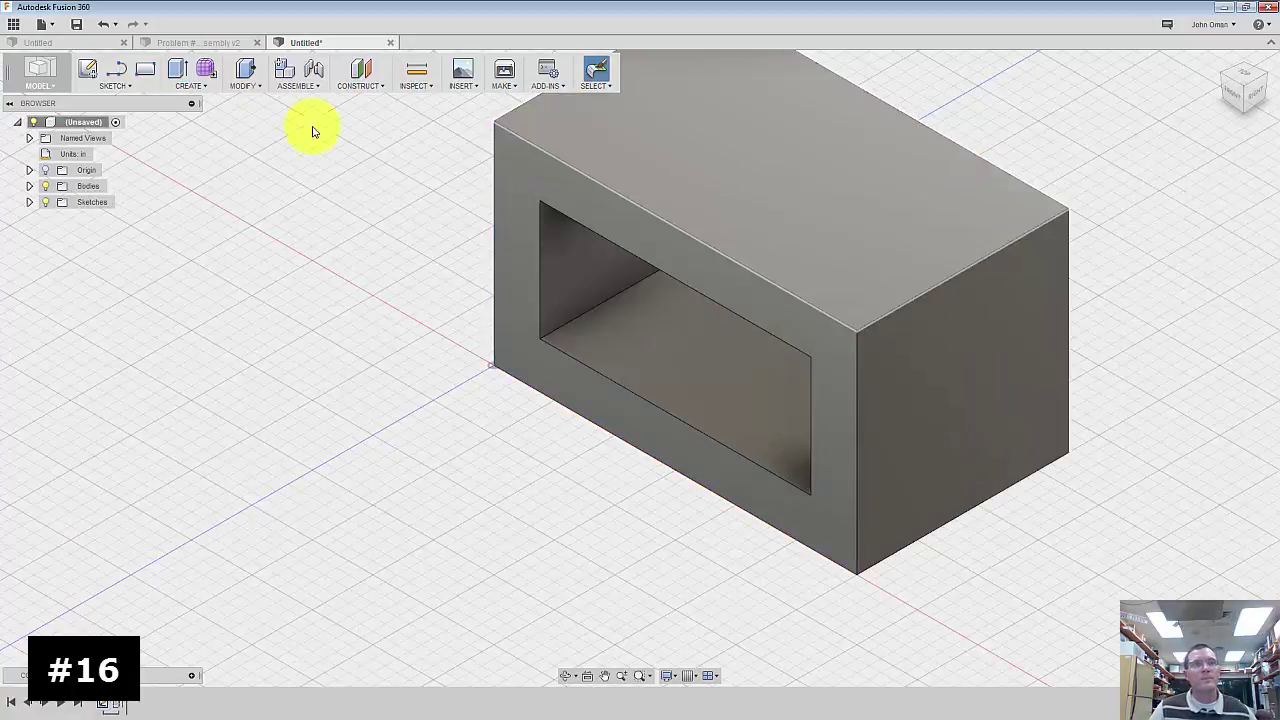
- Sketch on the block's upper face and offset the face's outline inward by 0.38 in (-0.38)
click(88, 67)
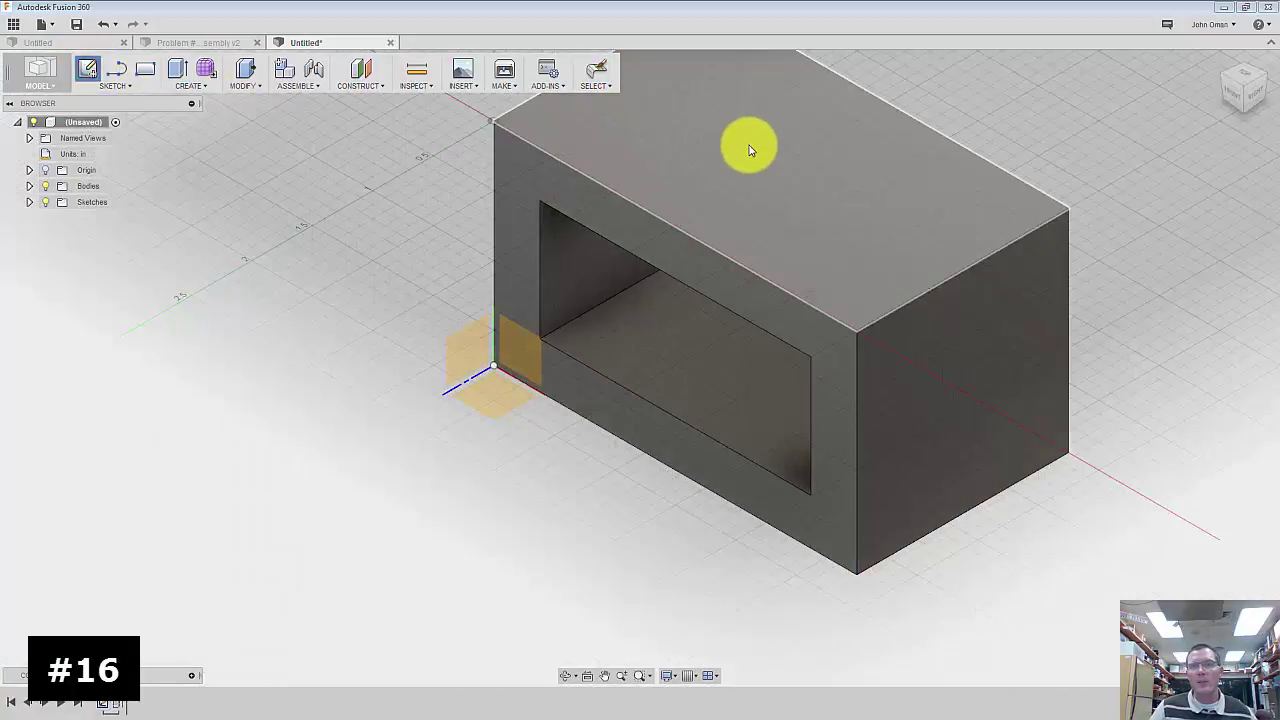
click(753, 160)
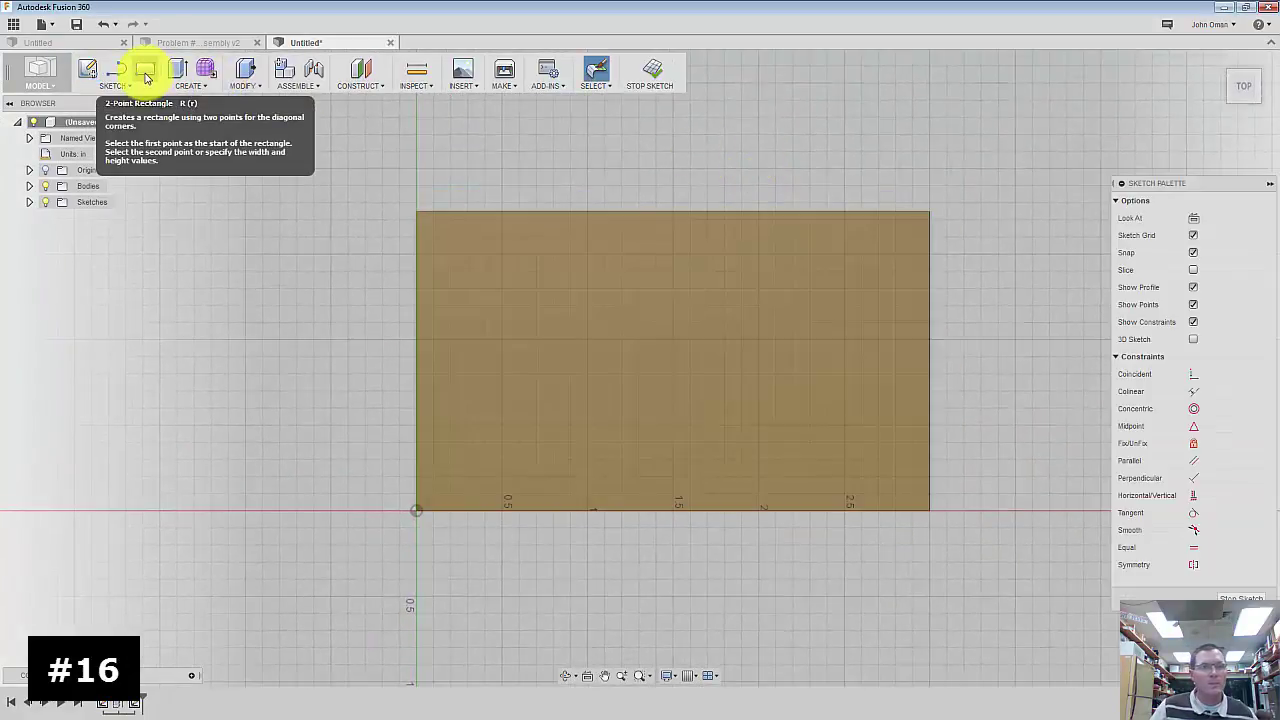
click(110, 86)
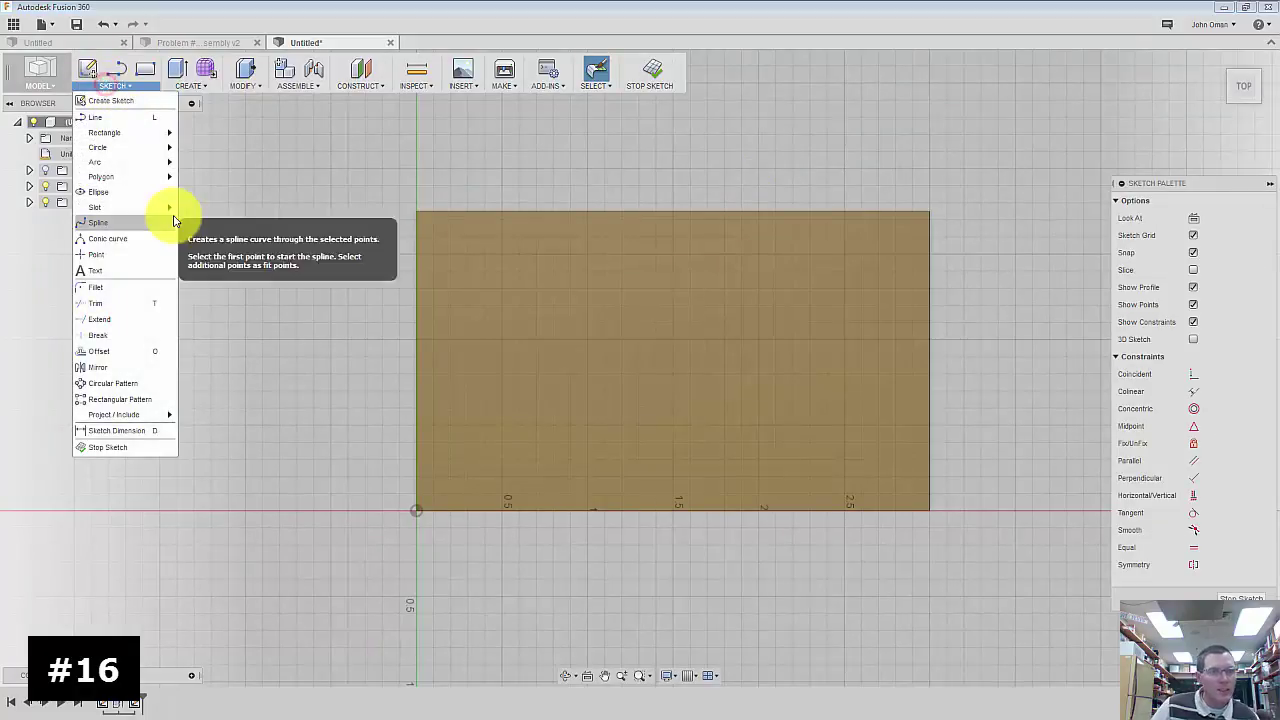
click(127, 352)
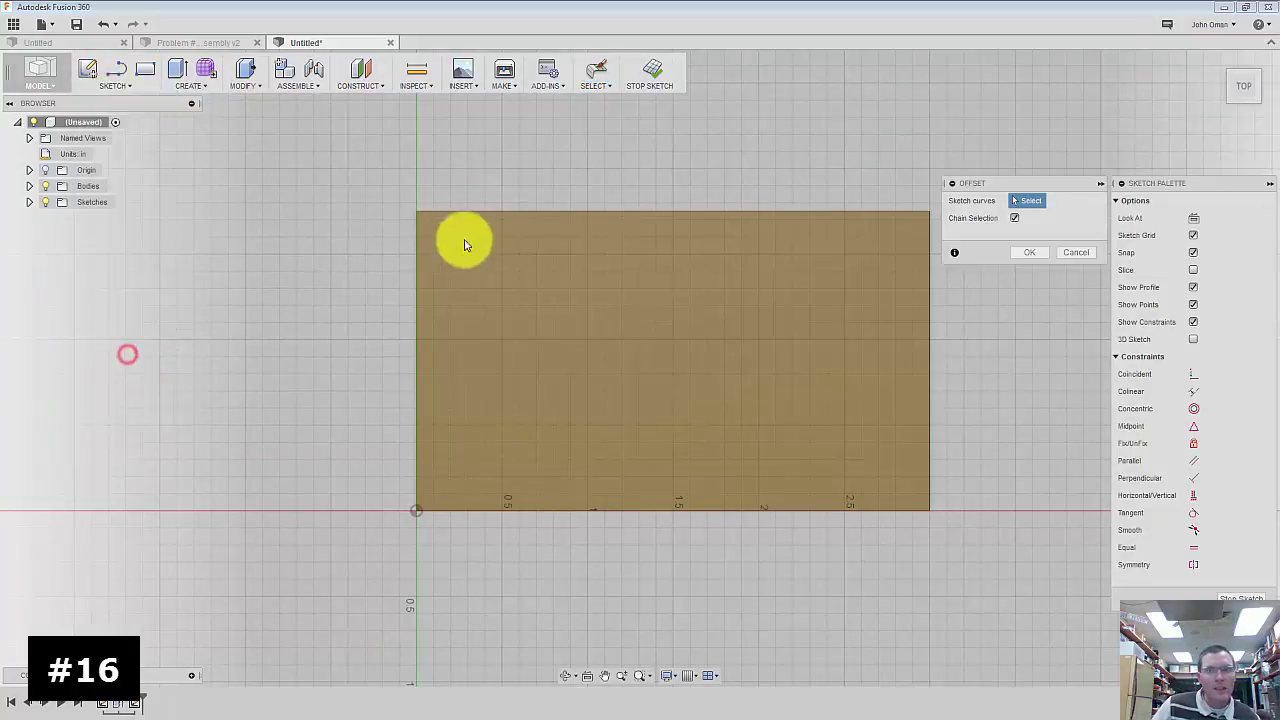
click(517, 211)
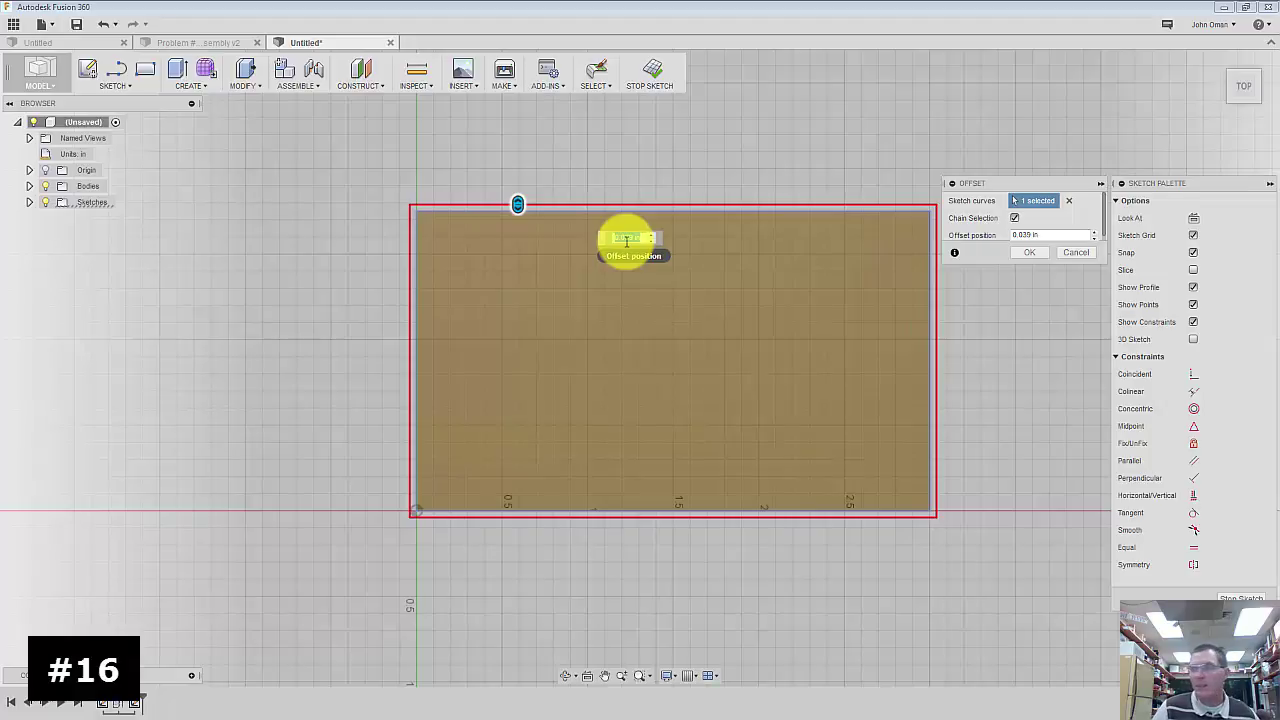
text(-.3)
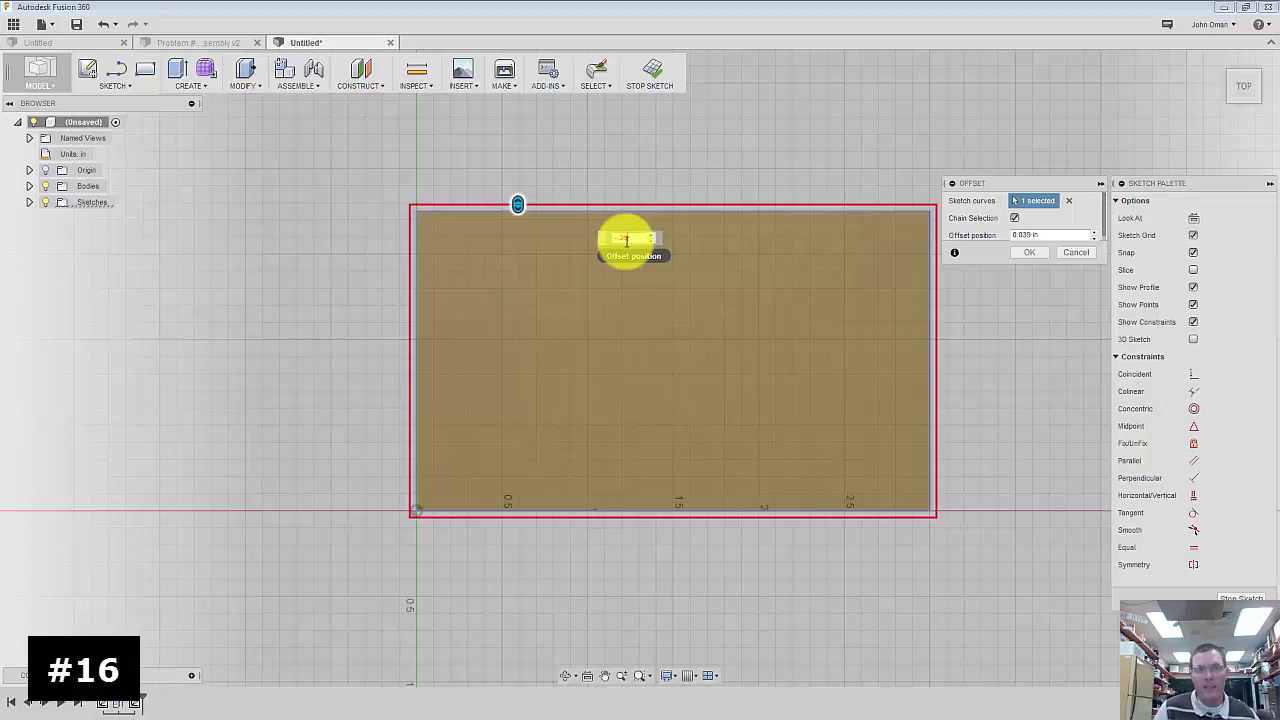
text(8)
key(Return)
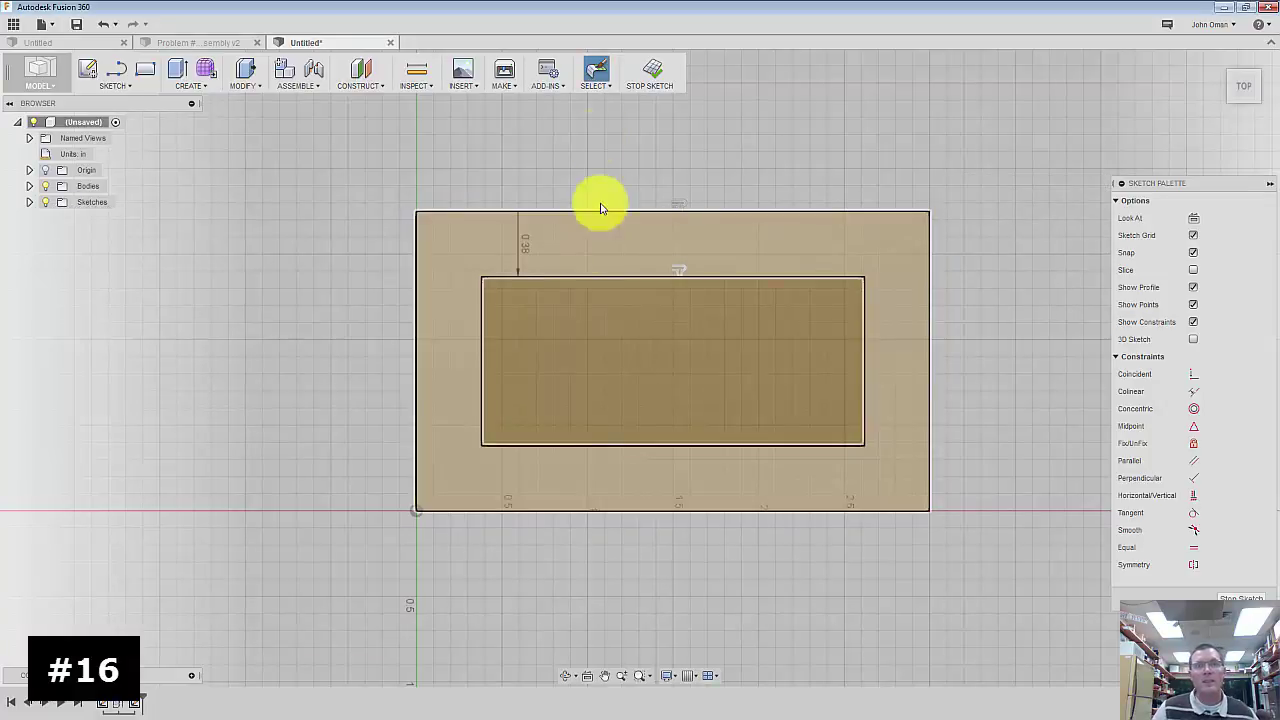
- Cut the inner rectangle on the block's upper face down through the whole block with Extrude
click(177, 68)
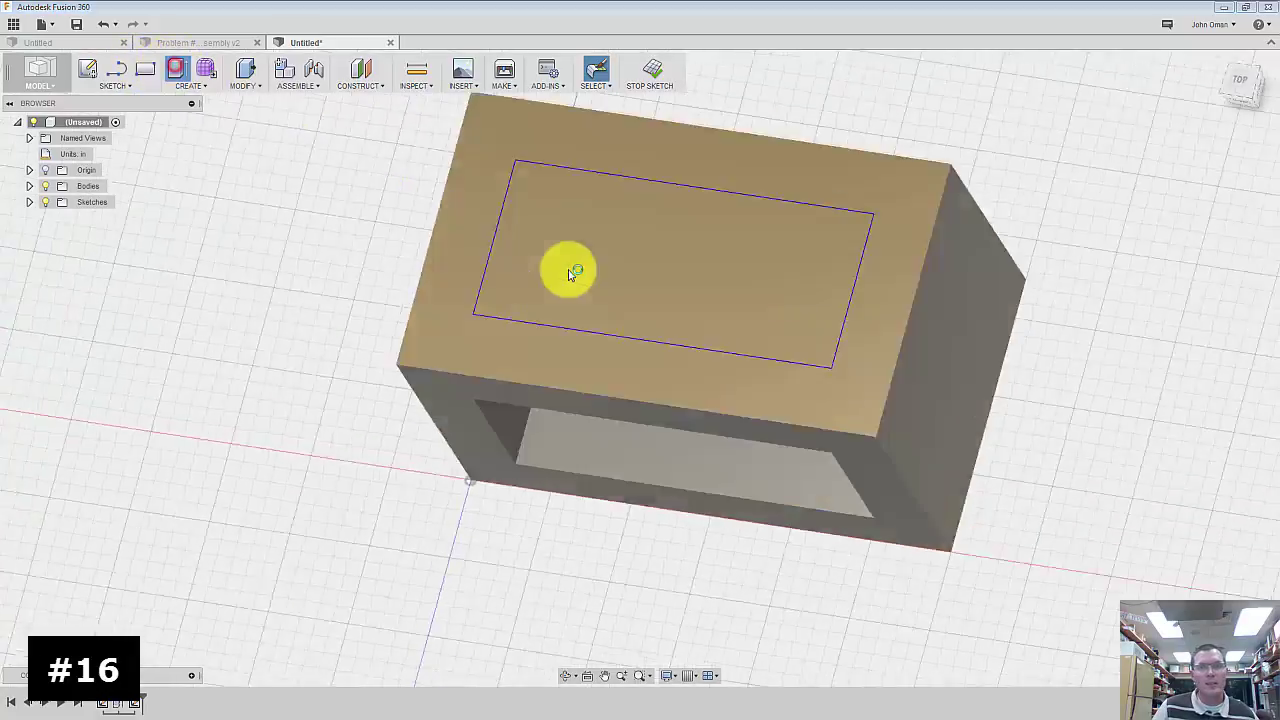
click(790, 187)
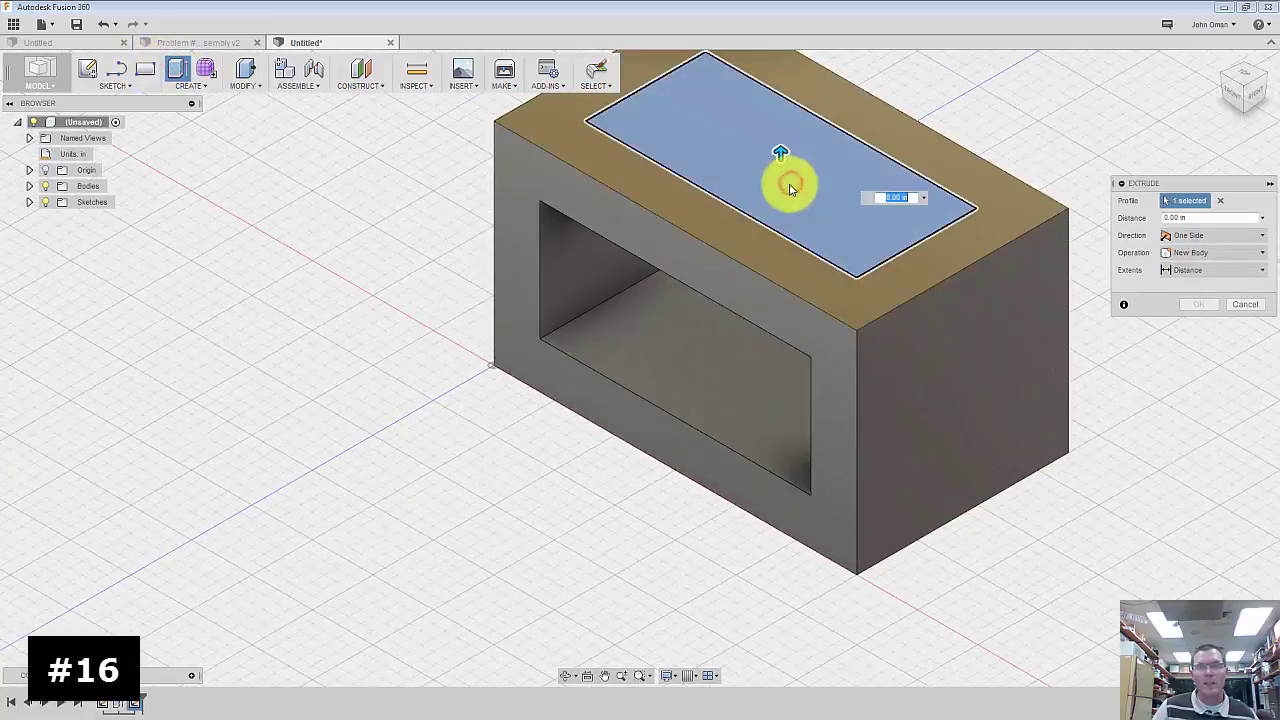
drag(771, 163, 752, 540)
click(1197, 340)
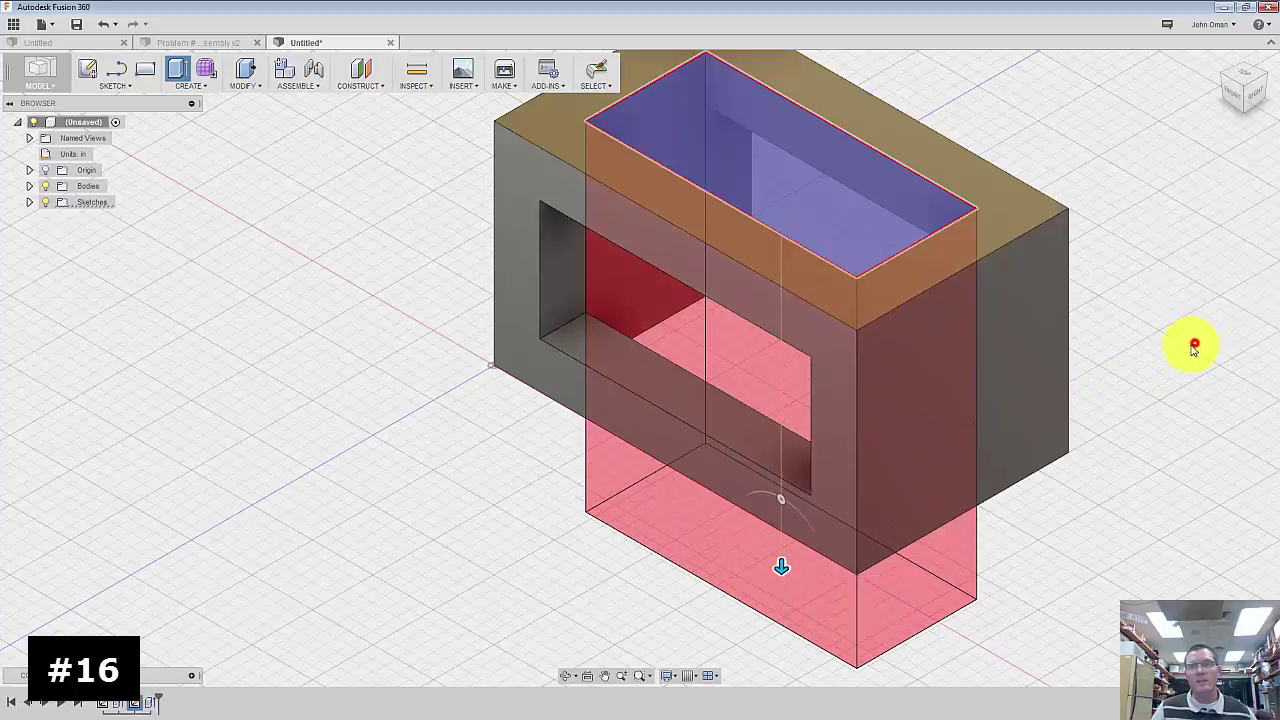
- Sketch on the block's right end face and offset the face's outline inward by 0.38 in (-.38)
click(86, 66)
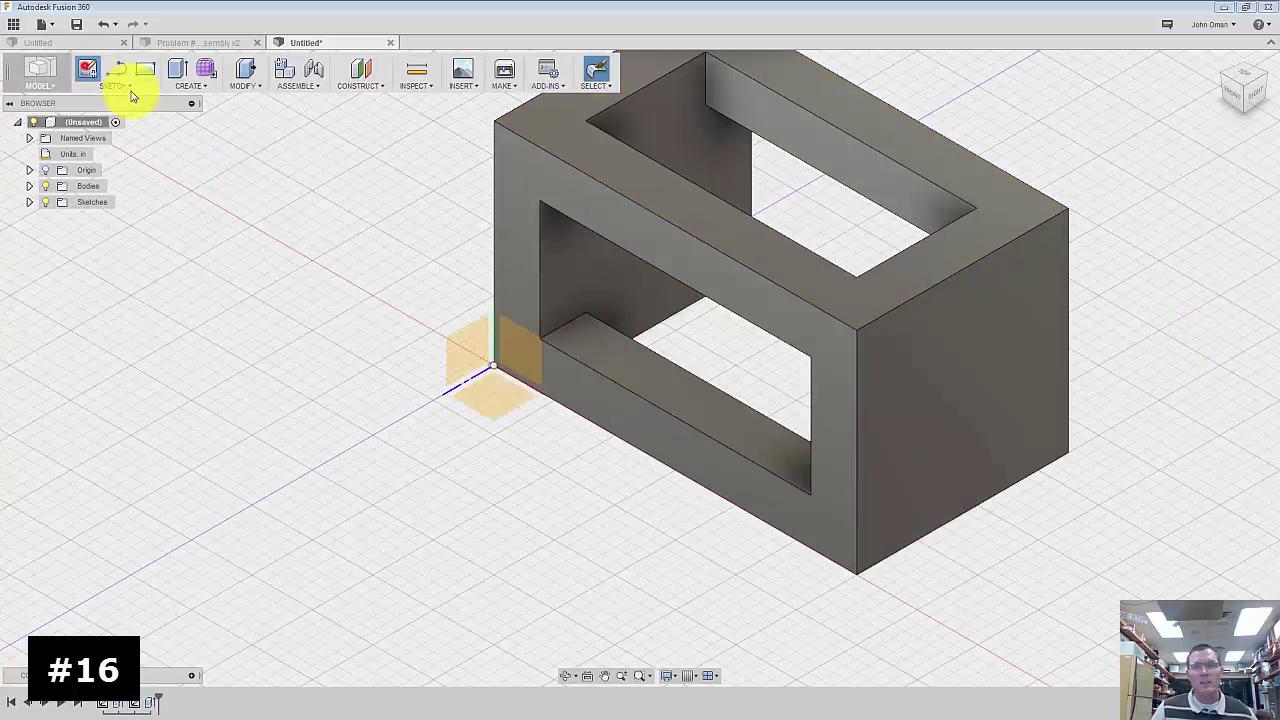
click(937, 383)
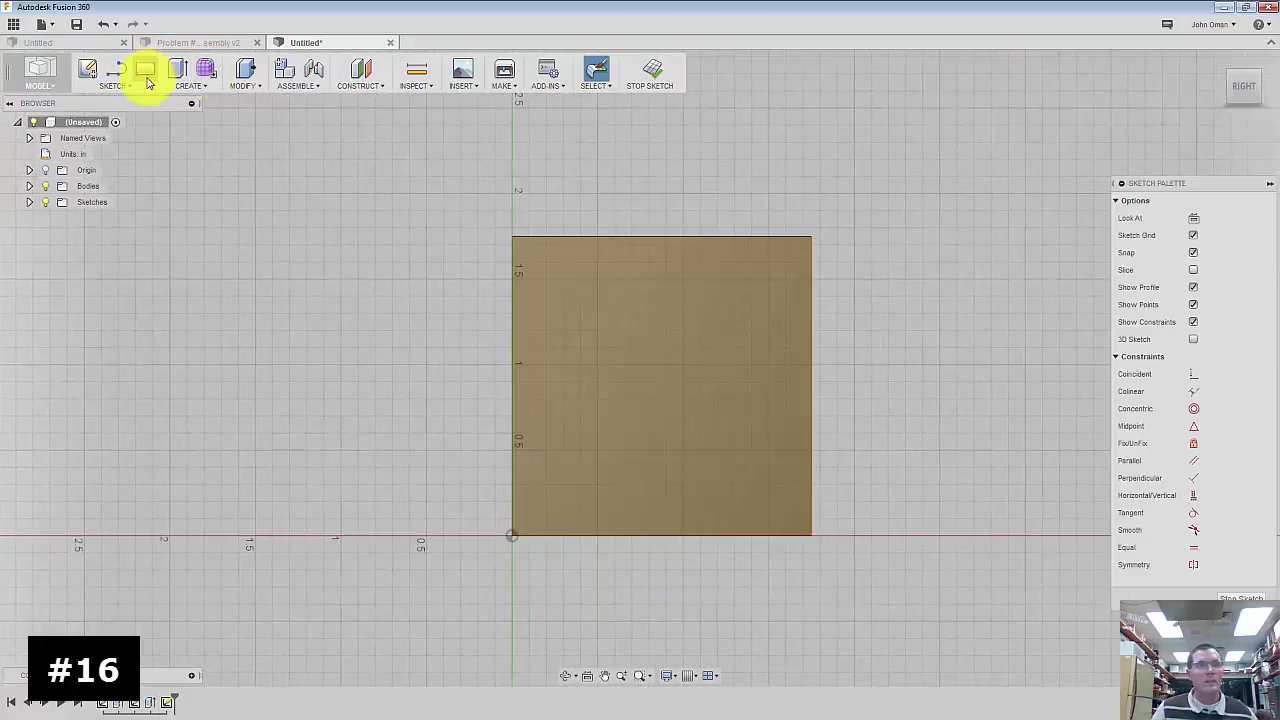
click(128, 86)
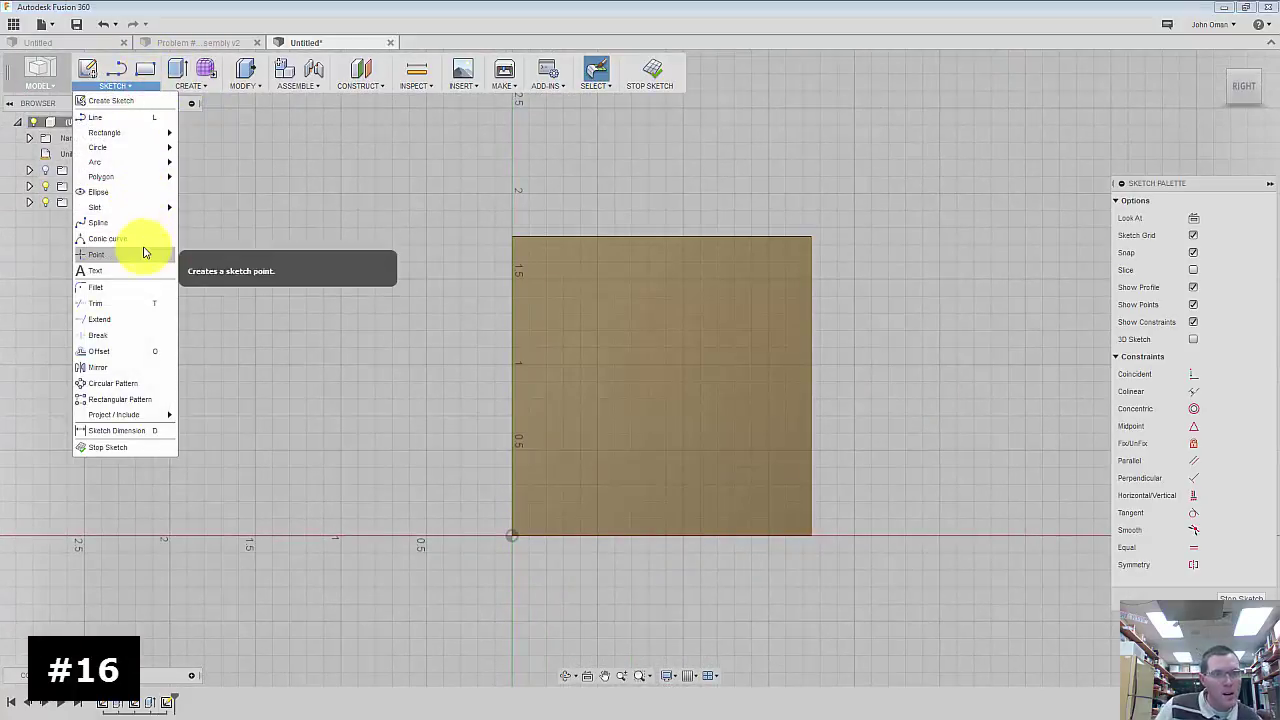
click(143, 351)
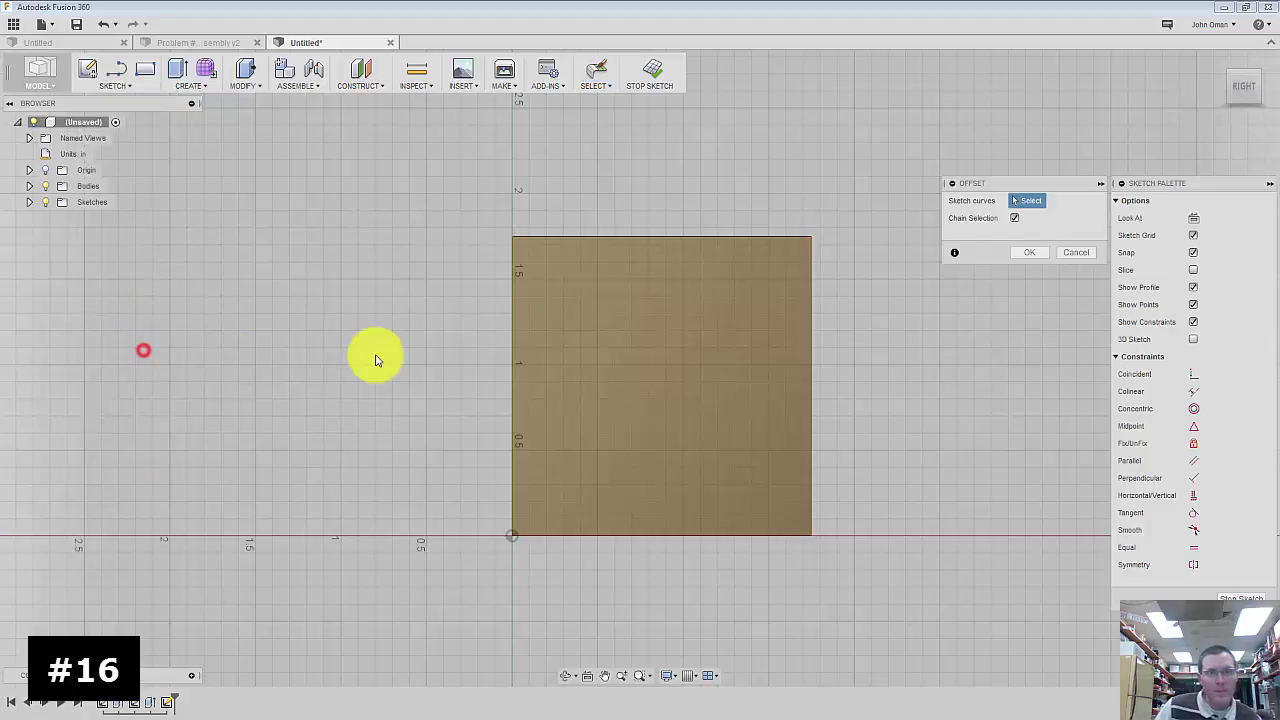
click(670, 237)
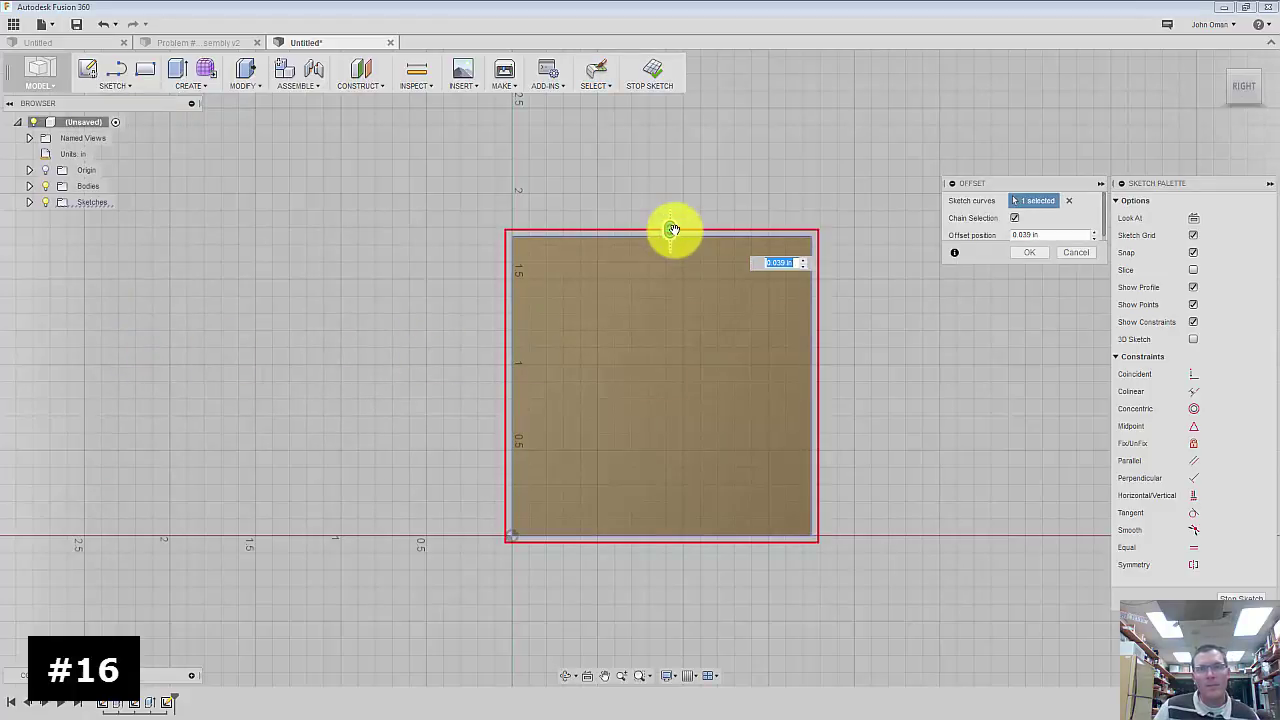
drag(673, 230, 687, 291)
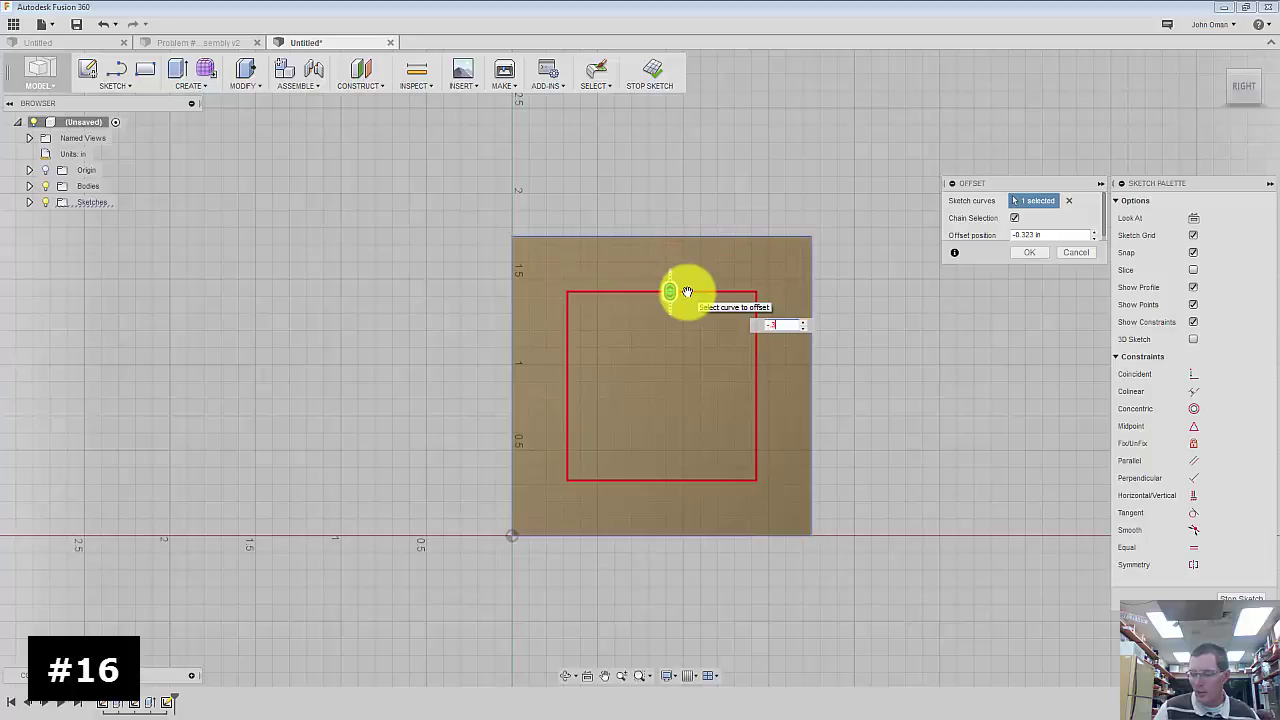
text(-.38)
key(Return)
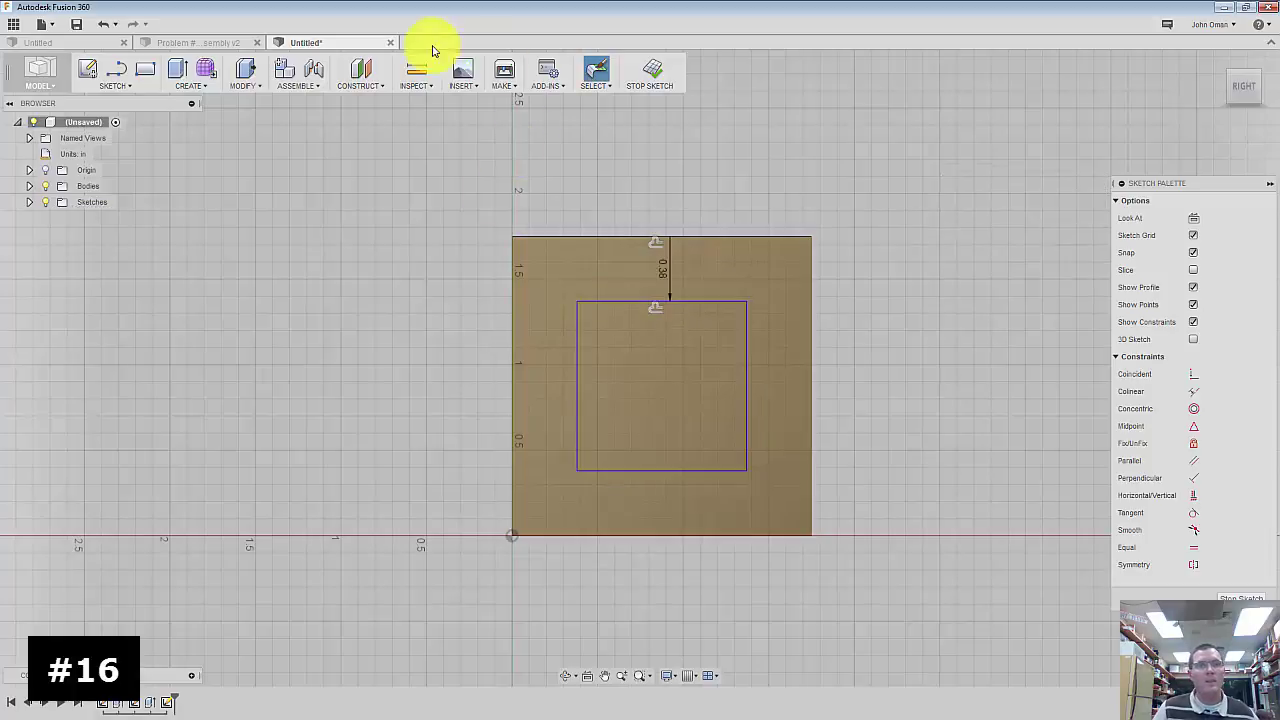
click(177, 68)
click(966, 397)
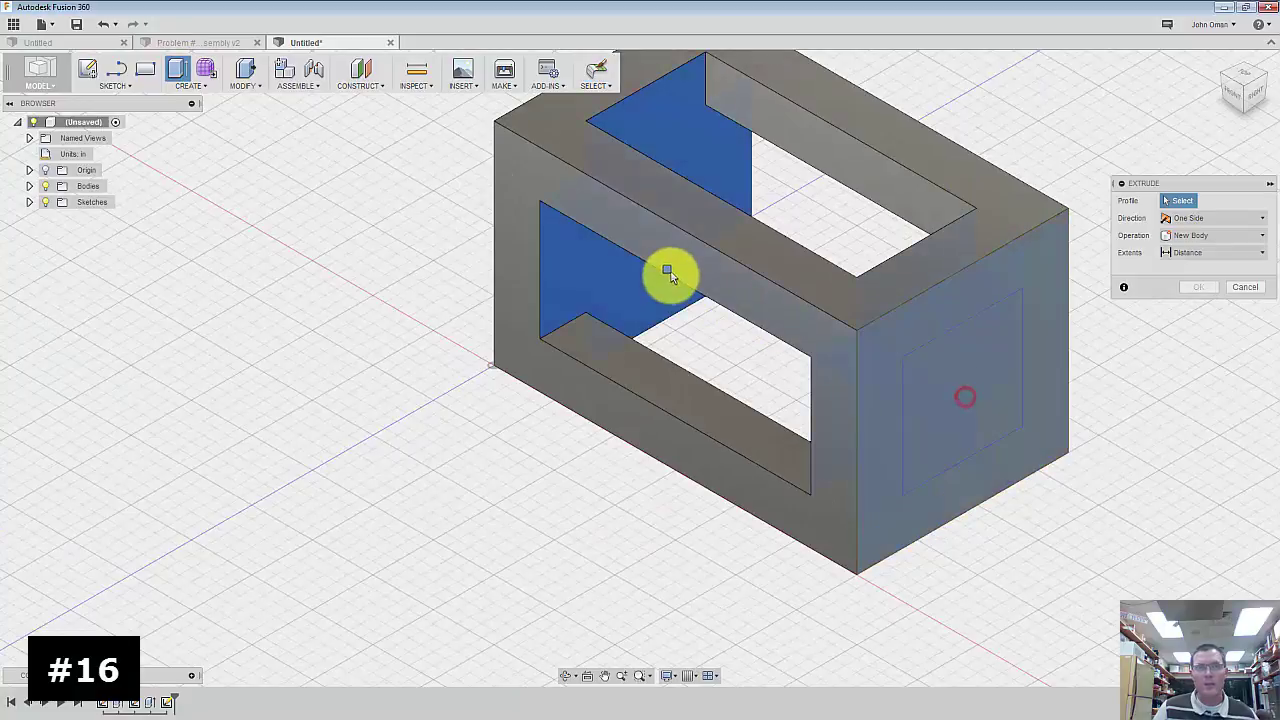
click(666, 271)
click(1036, 415)
click(986, 386)
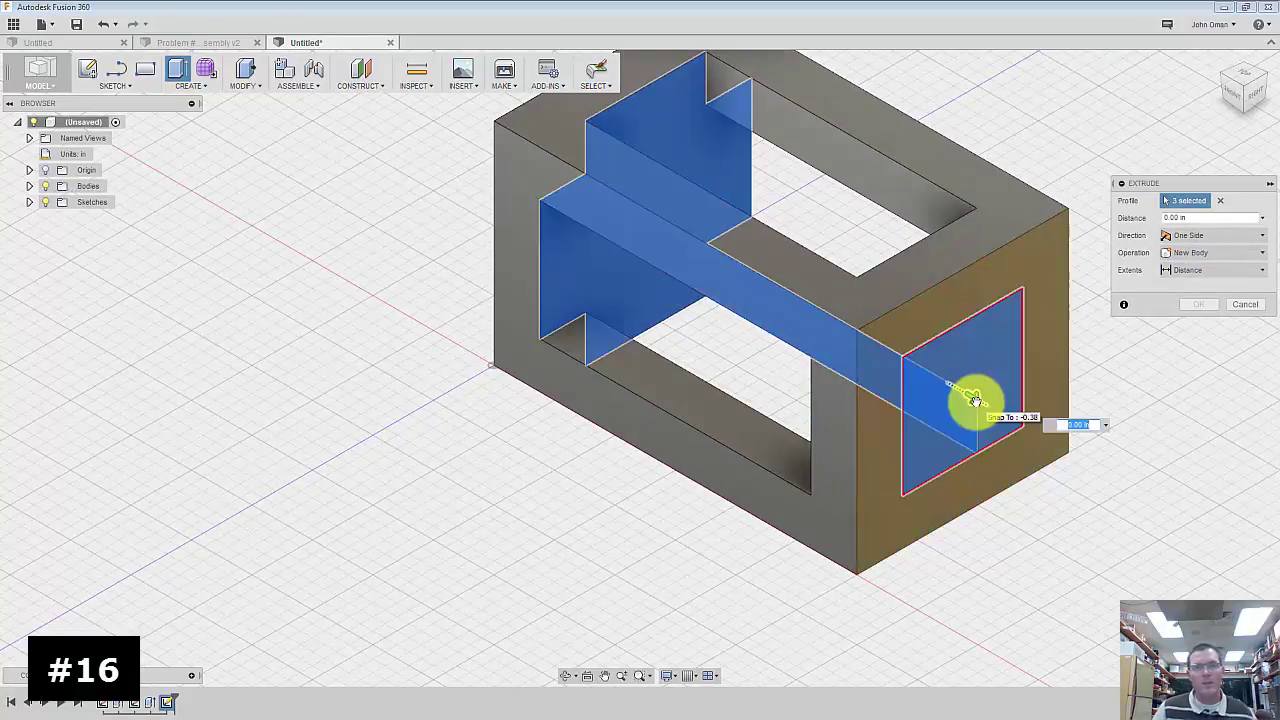
double_click(997, 374)
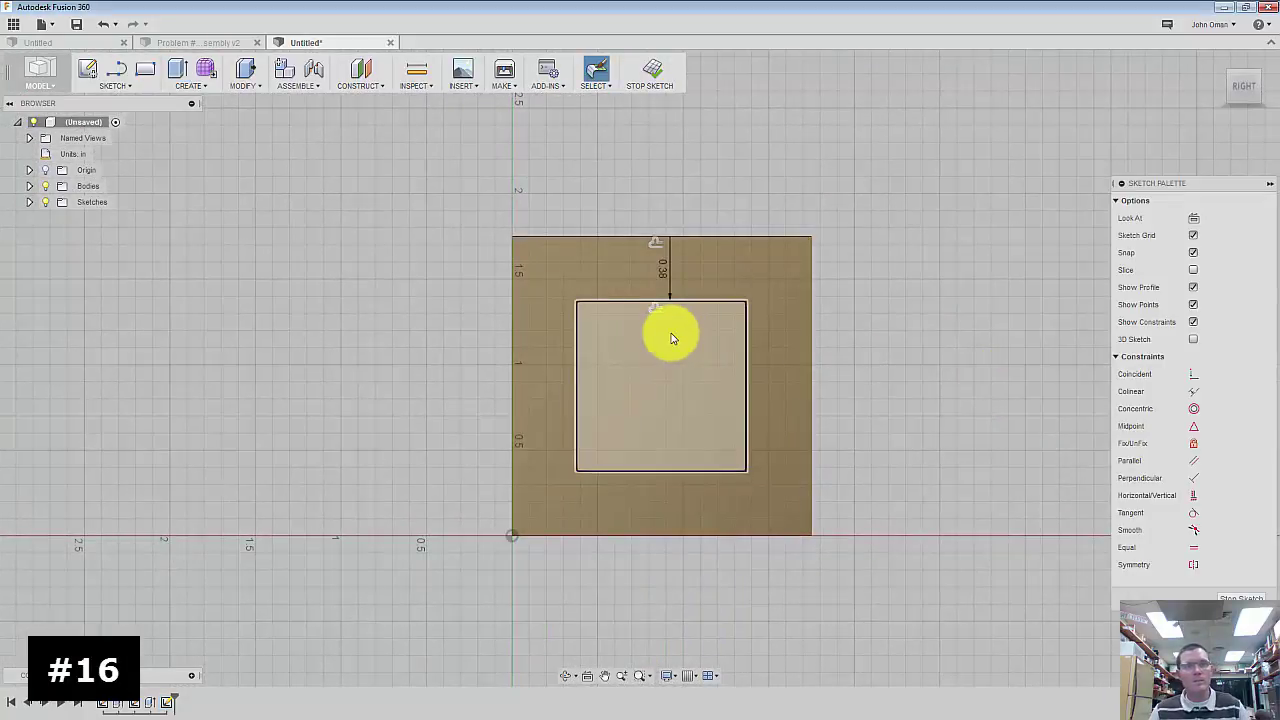
- Cut the inner square on the end face through the block's full length with a -4.10 in extrusion
click(184, 70)
click(963, 386)
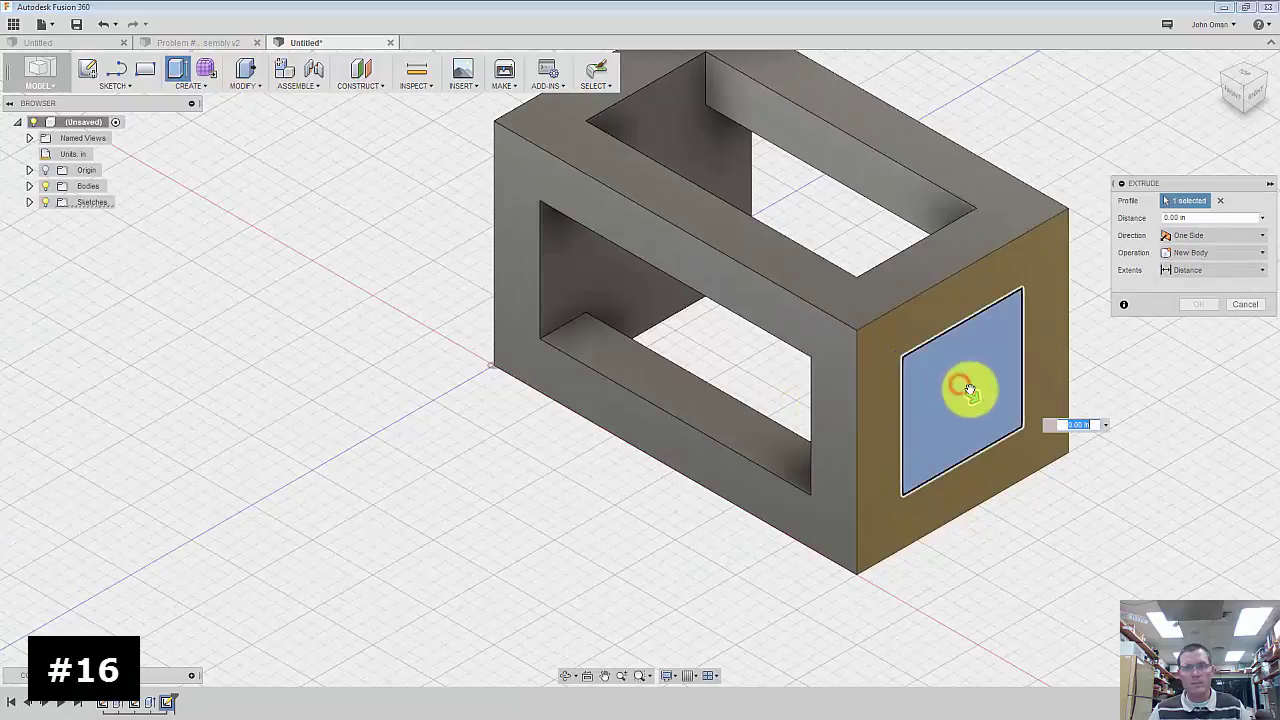
drag(971, 394, 486, 149)
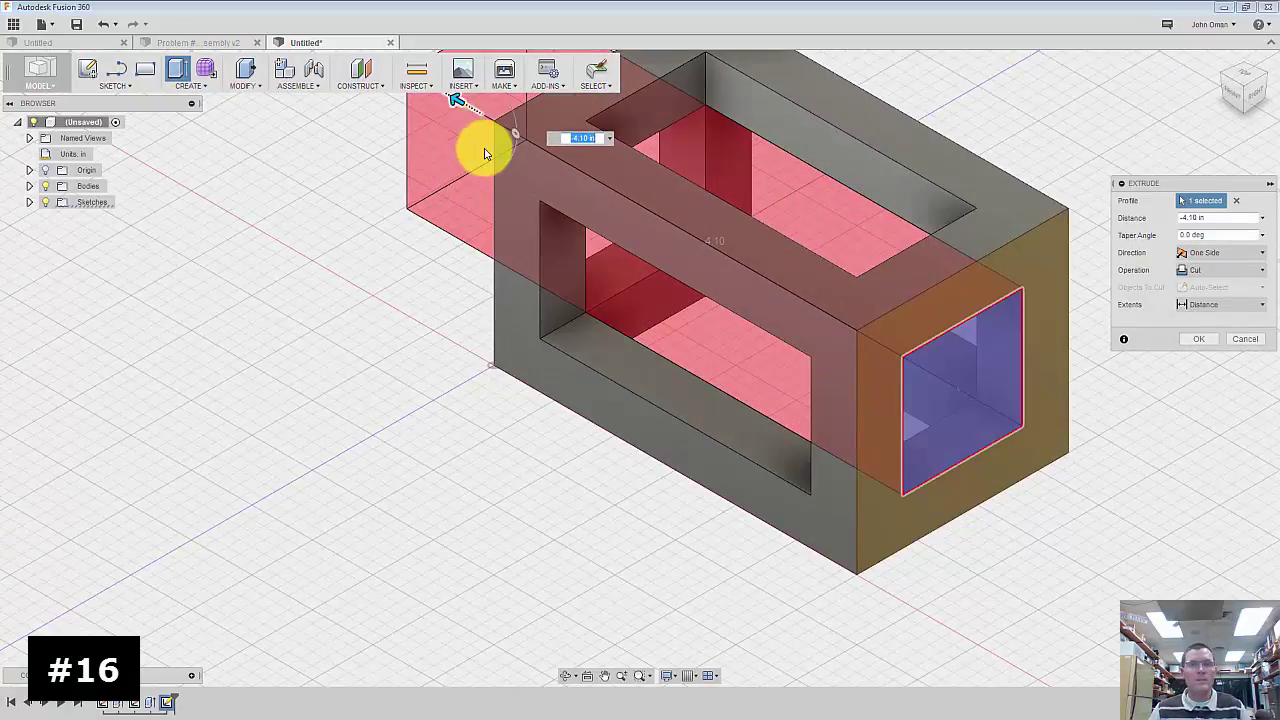
click(1202, 337)
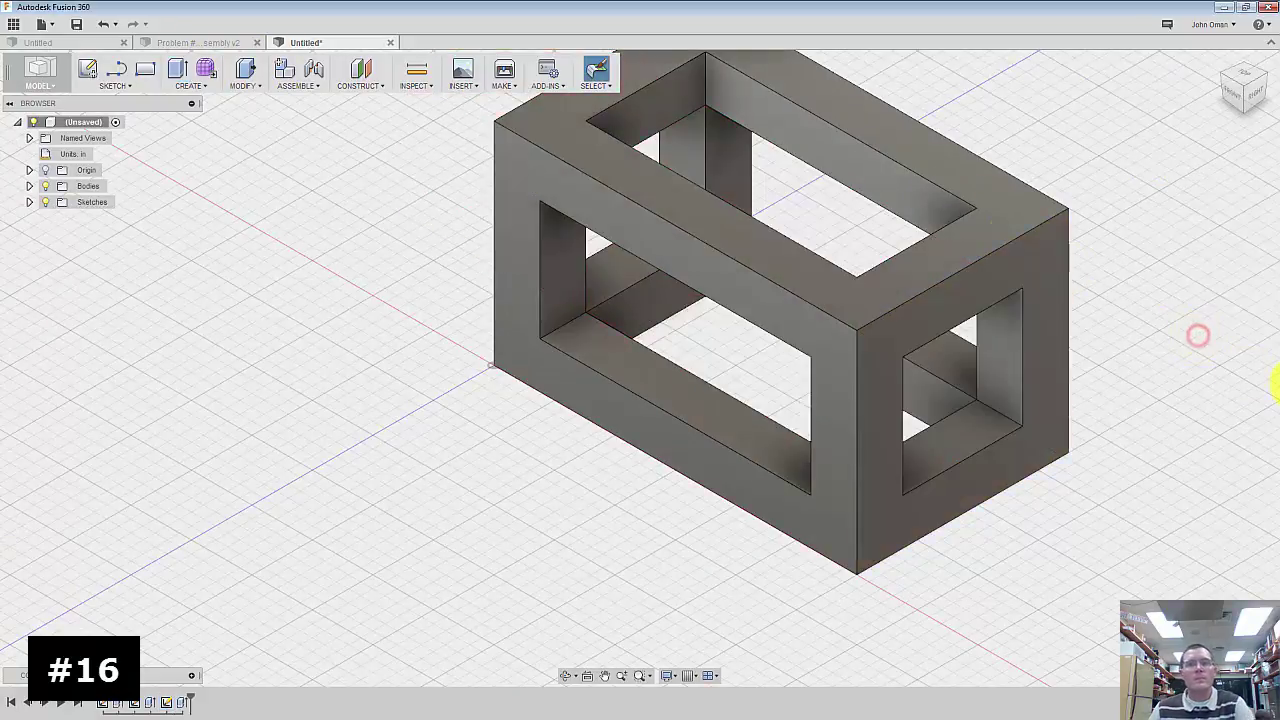
- Consult the Problem #17 drawing, switch back to Fusion 360 and start a sketch on the horizontal origin plane
scroll(502, 434, down, 2)
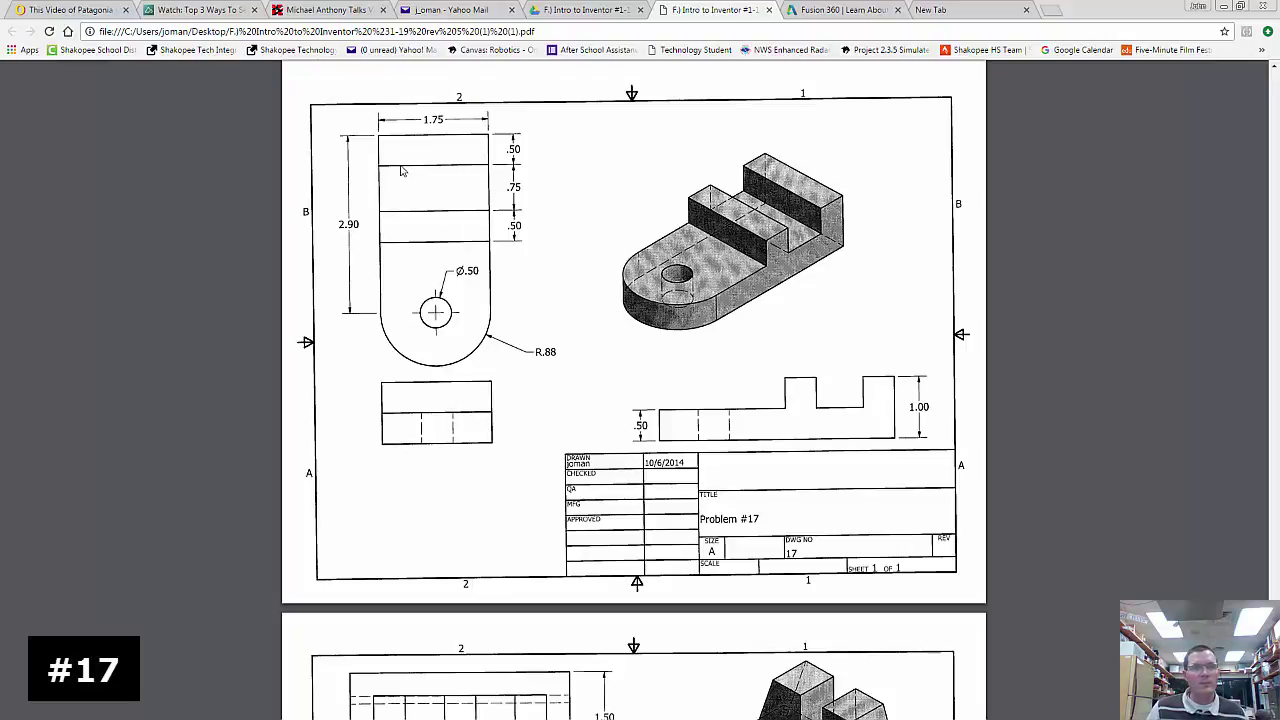
click(1223, 7)
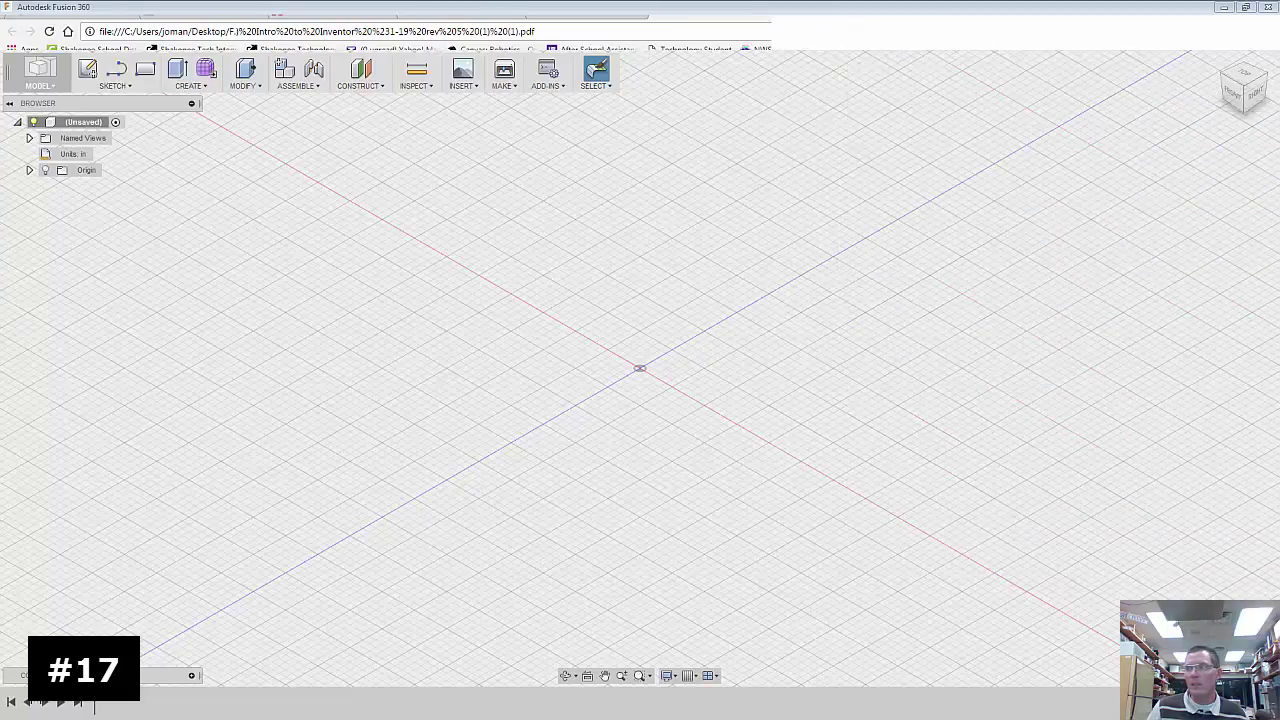
click(87, 68)
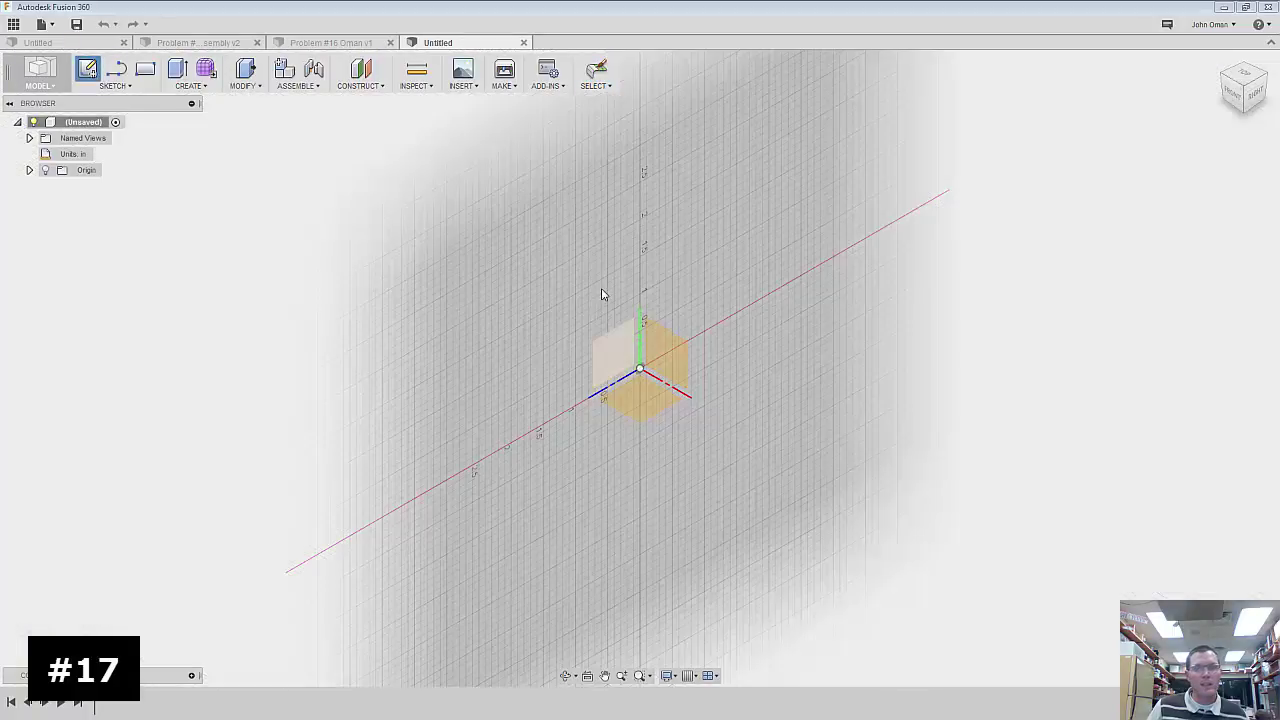
click(643, 402)
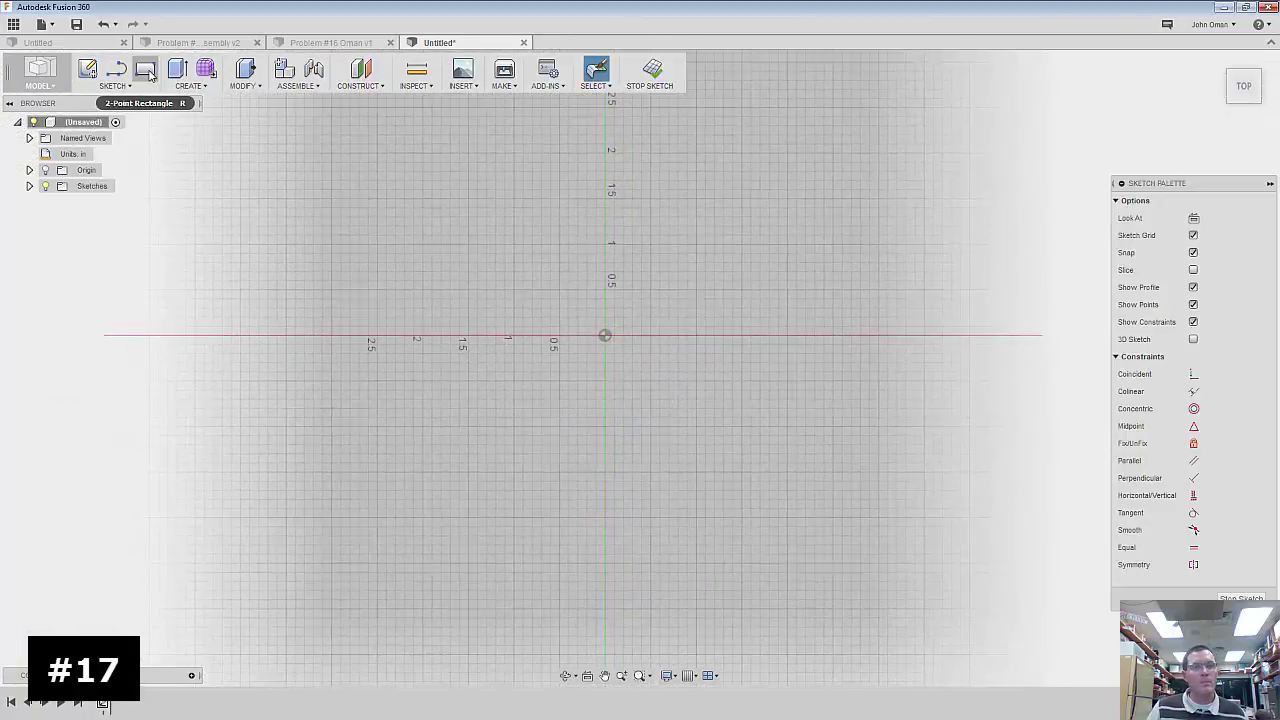
- Draw a 1.75 in horizontal line from the origin and a perpendicular 2.9 in line downward from its end
click(116, 68)
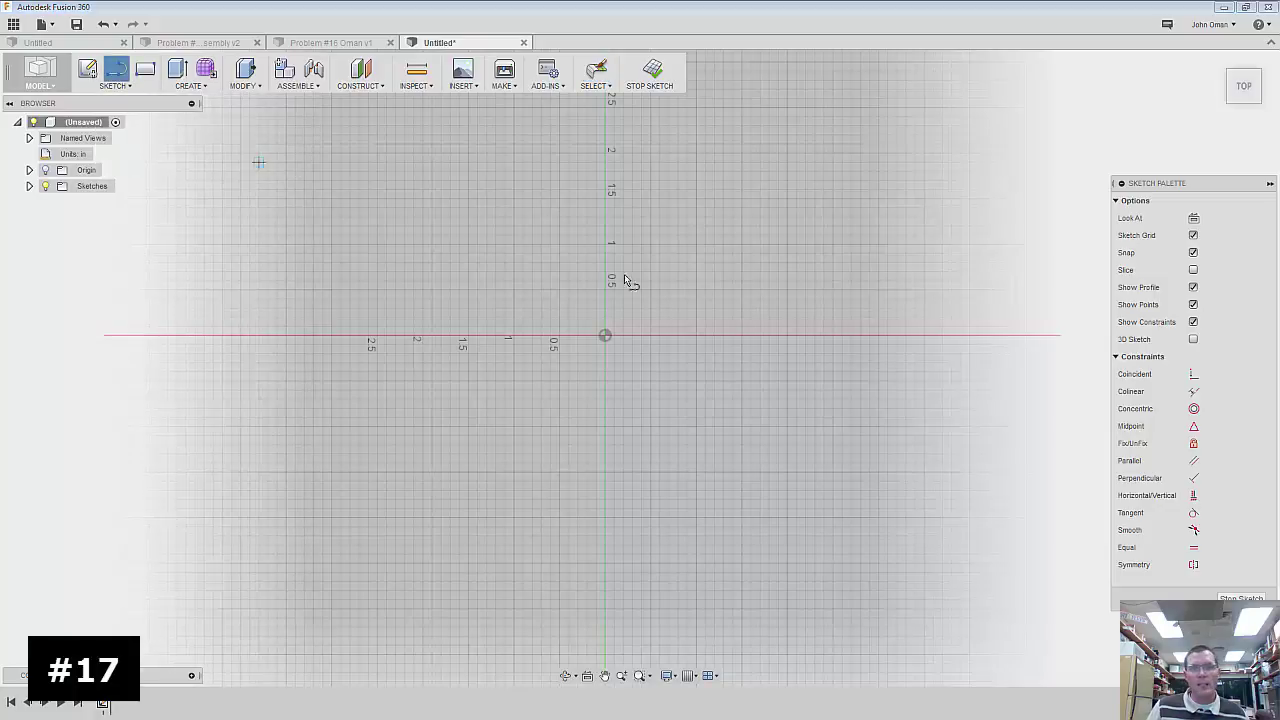
click(606, 335)
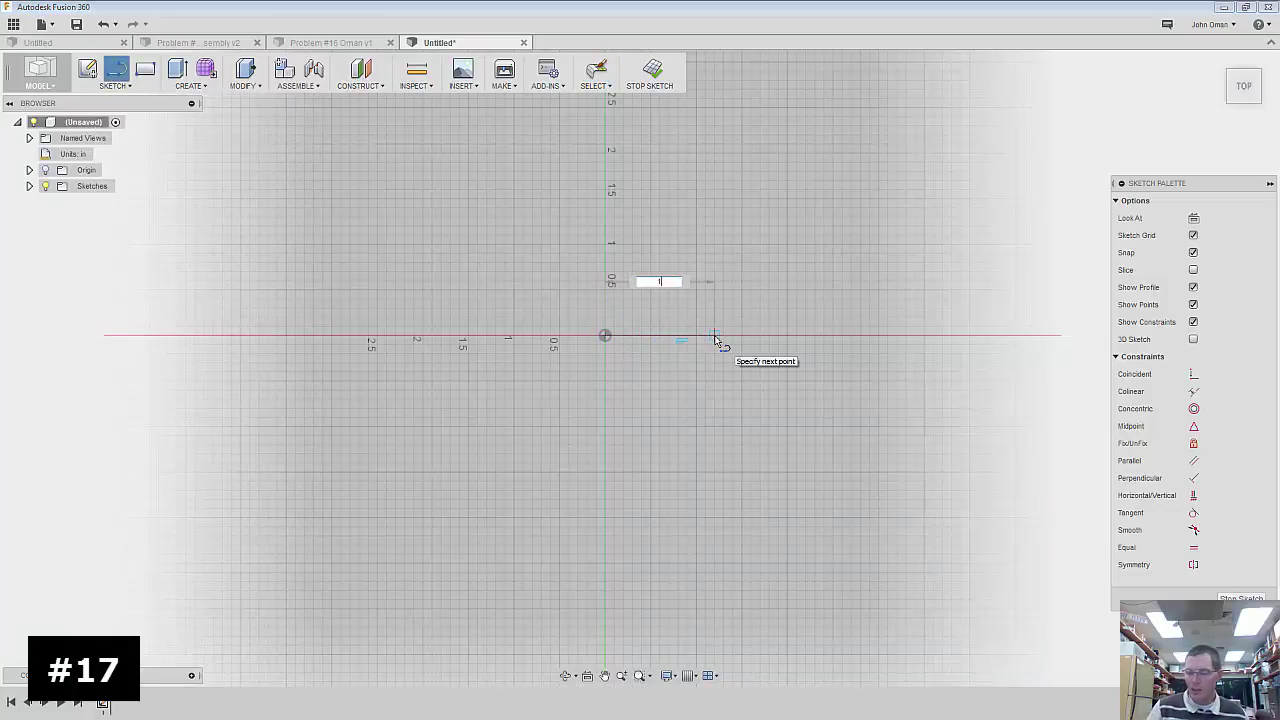
text(1.75)
key(Tab)
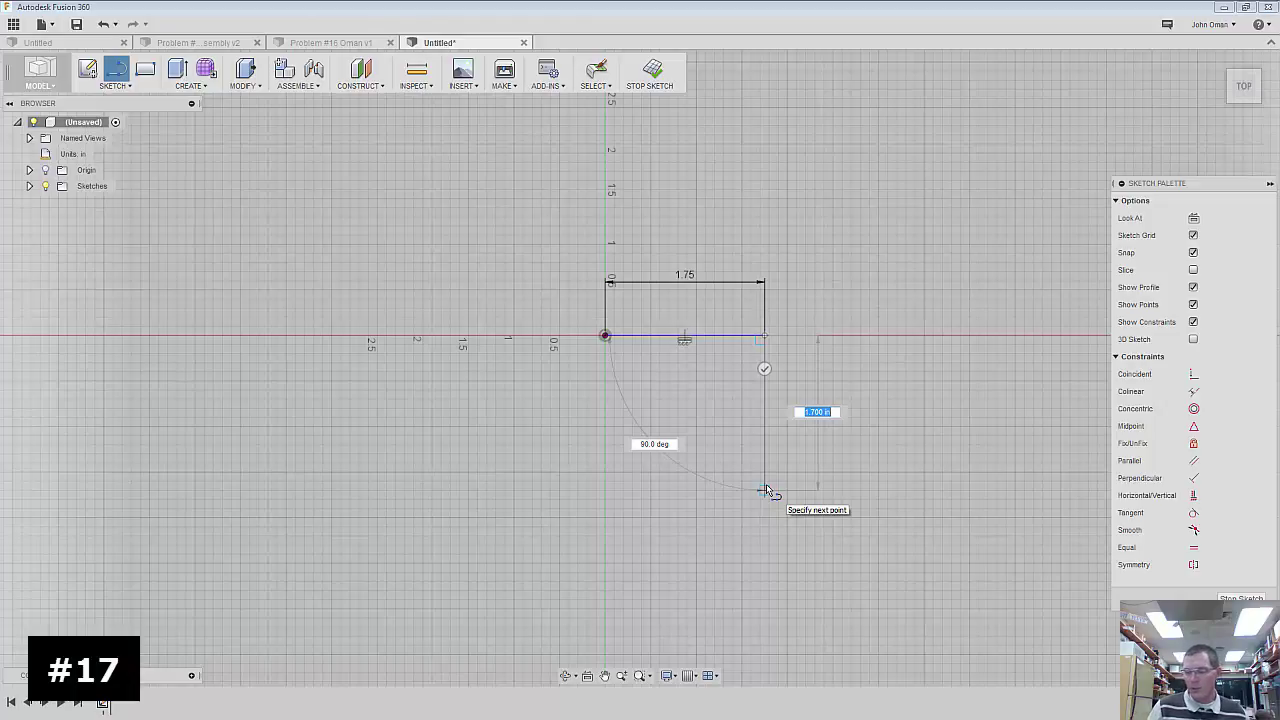
text(2.5)
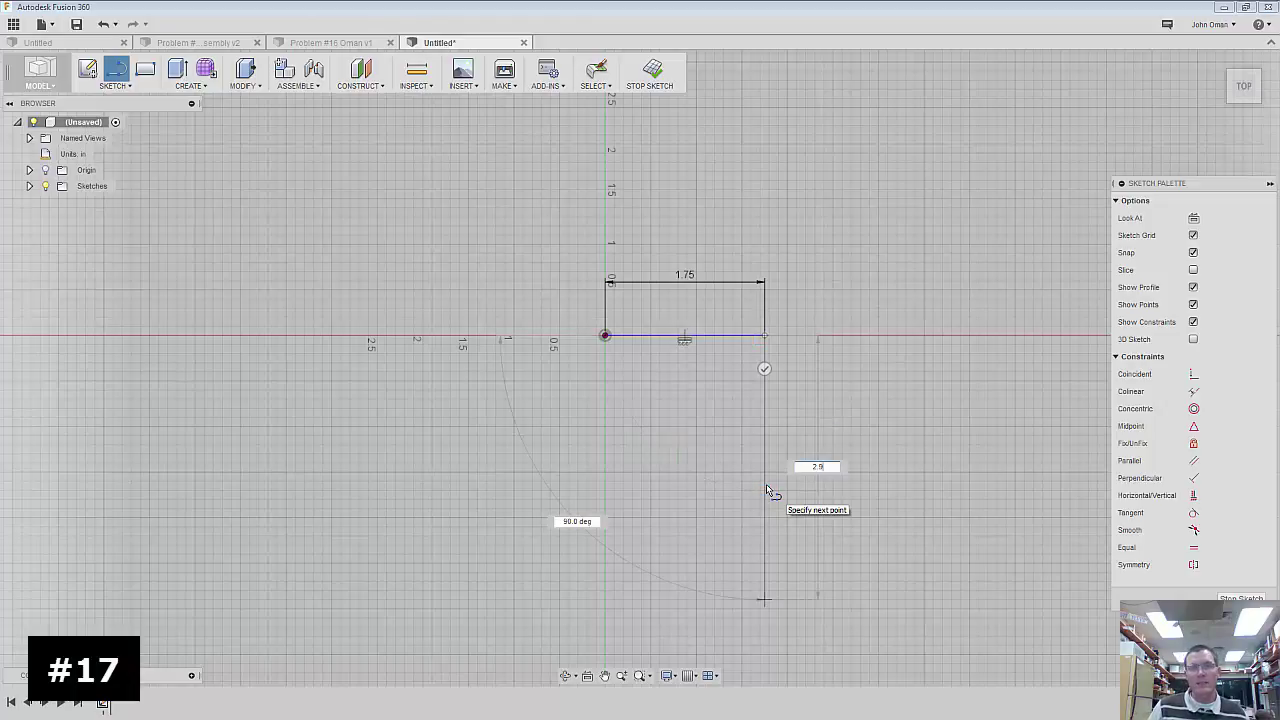
key(Tab)
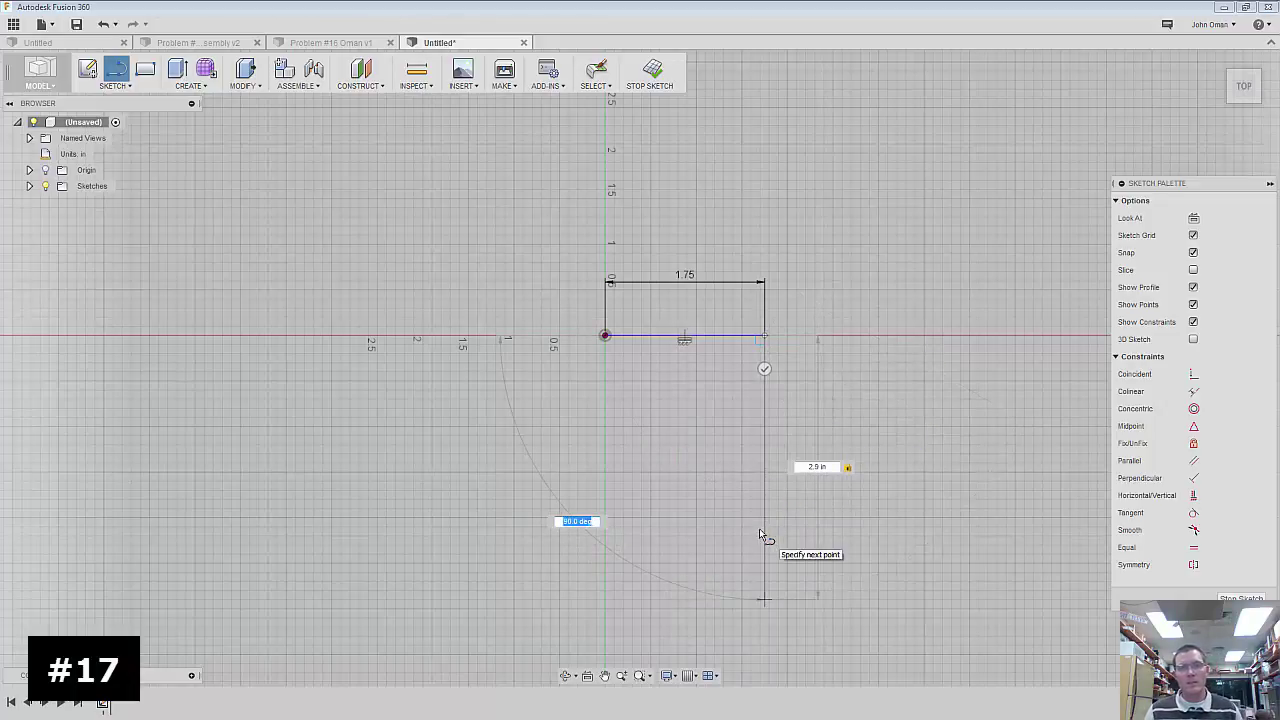
key(Return)
key(Escape)
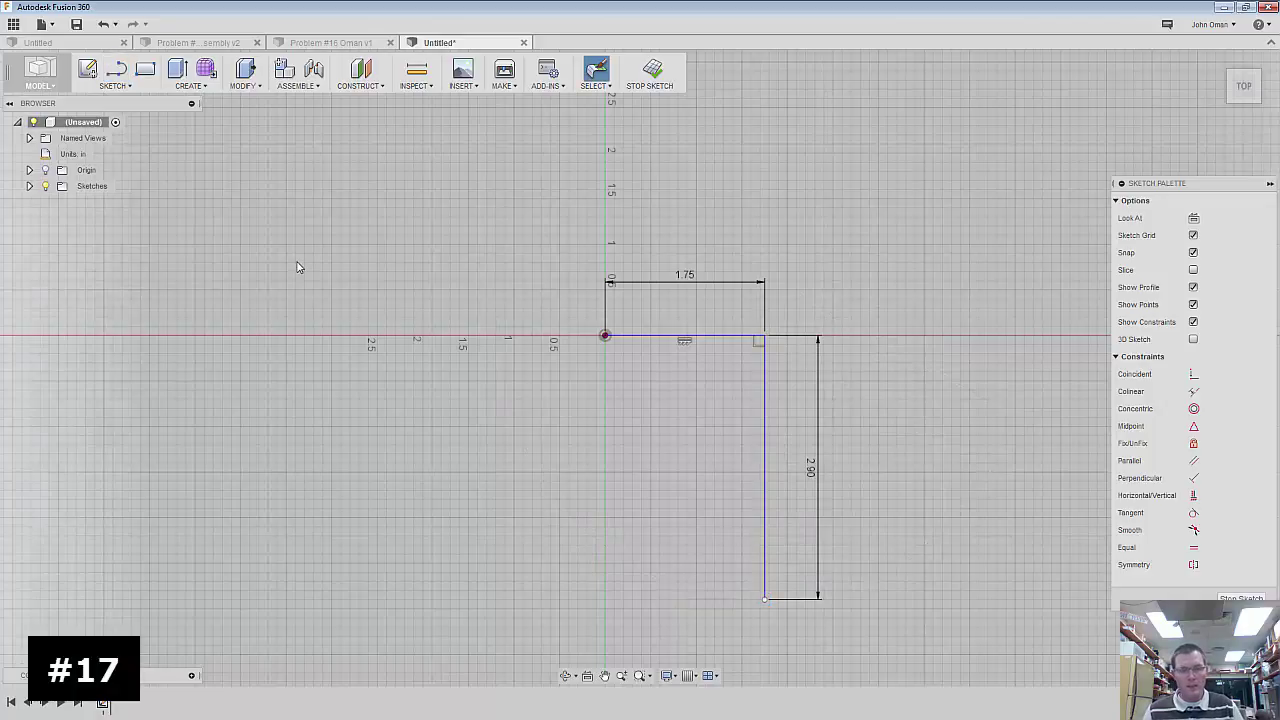
- Draw a second 2.9 in line from the origin, parallel to the first vertical line
key(l)
click(605, 337)
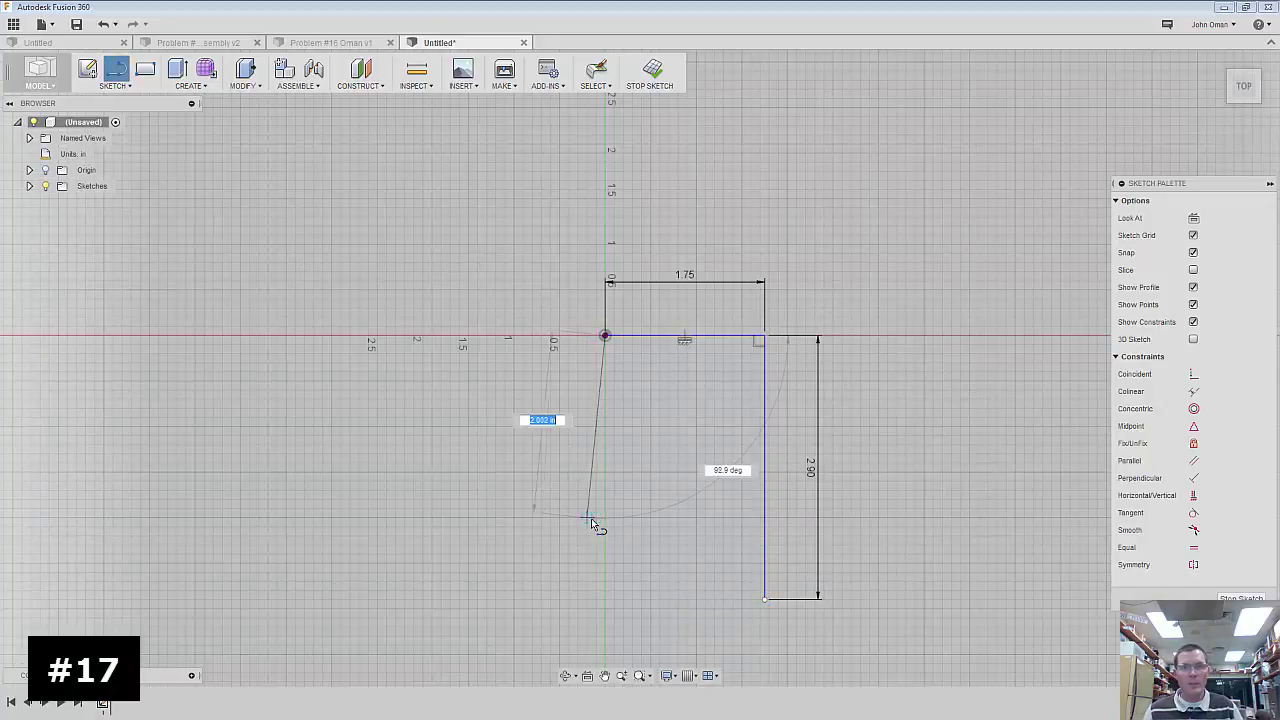
text(2)
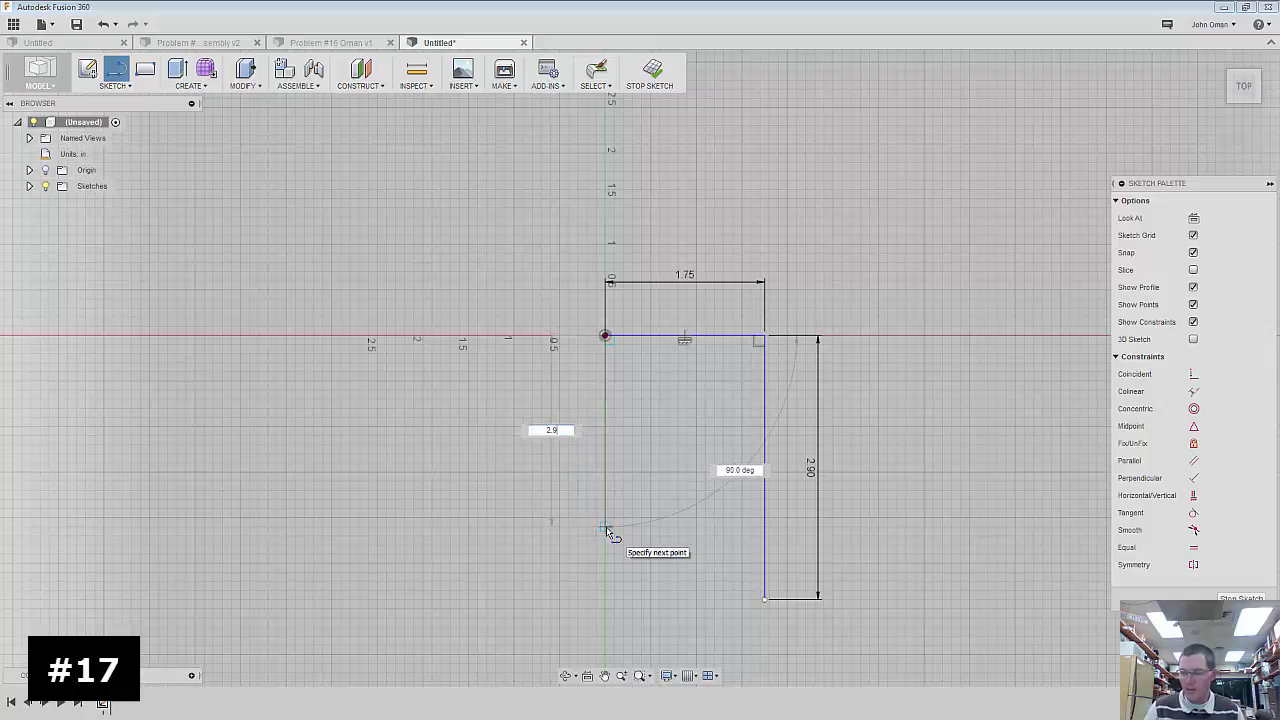
text(.9)
key(Tab)
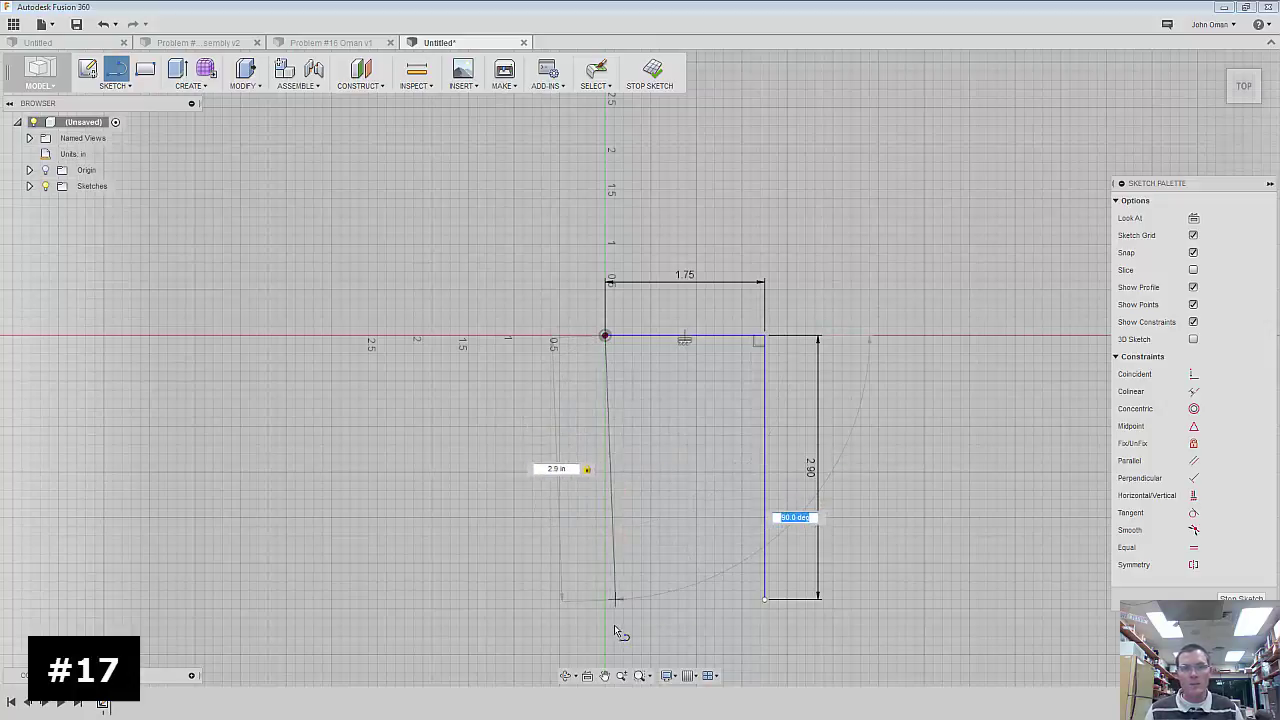
key(Return)
scroll(572, 383, up, 2)
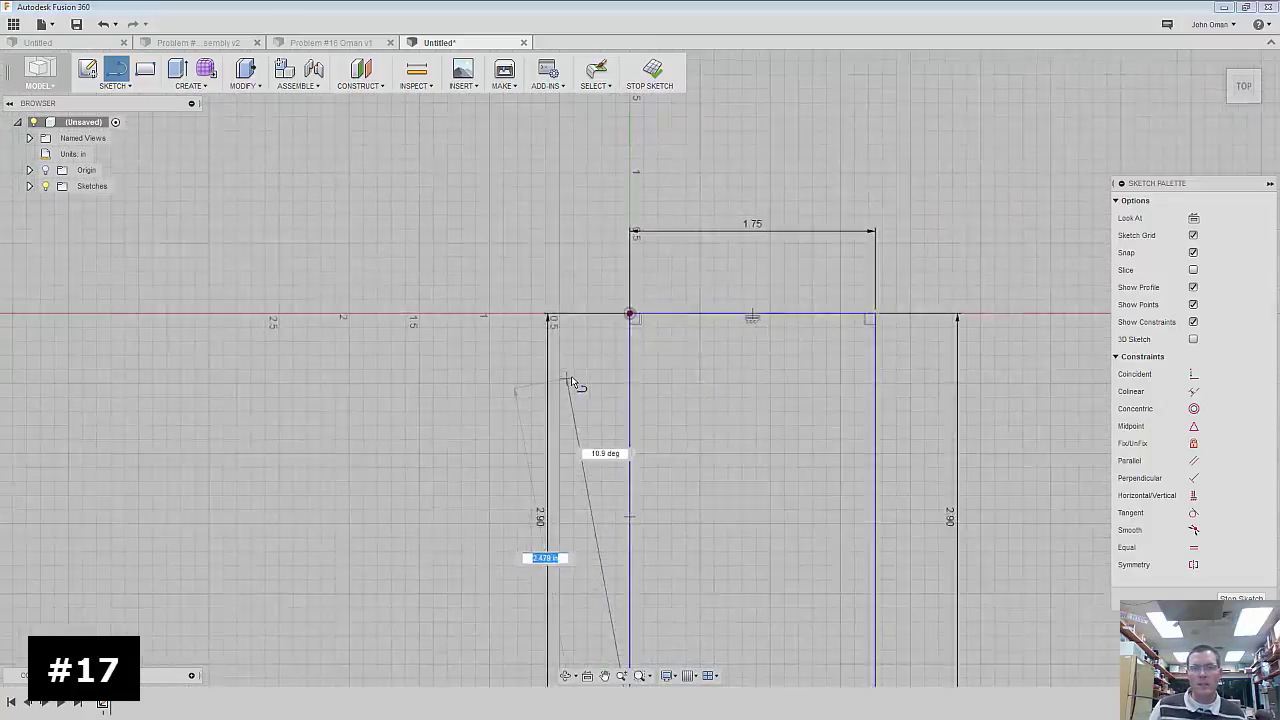
scroll(714, 537, down, 4)
scroll(703, 557, up, 4)
key(Escape)
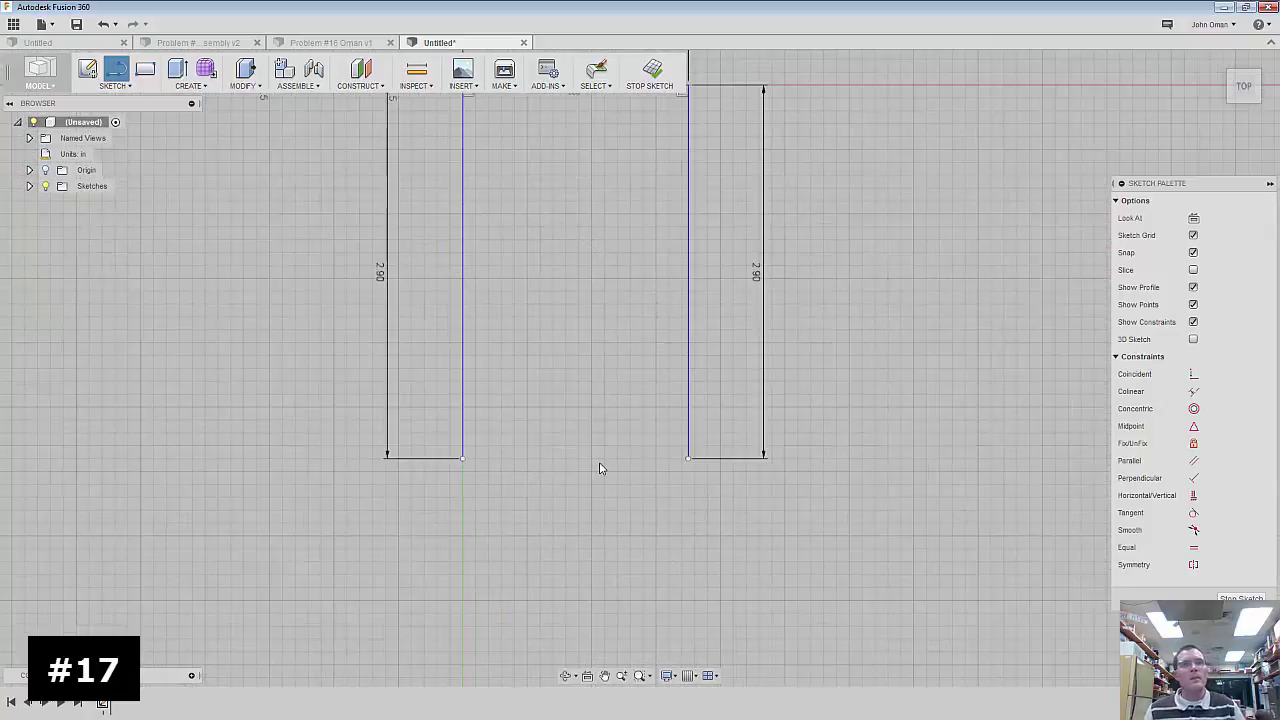
key(Escape)
click(118, 86)
mouse_move(141, 132)
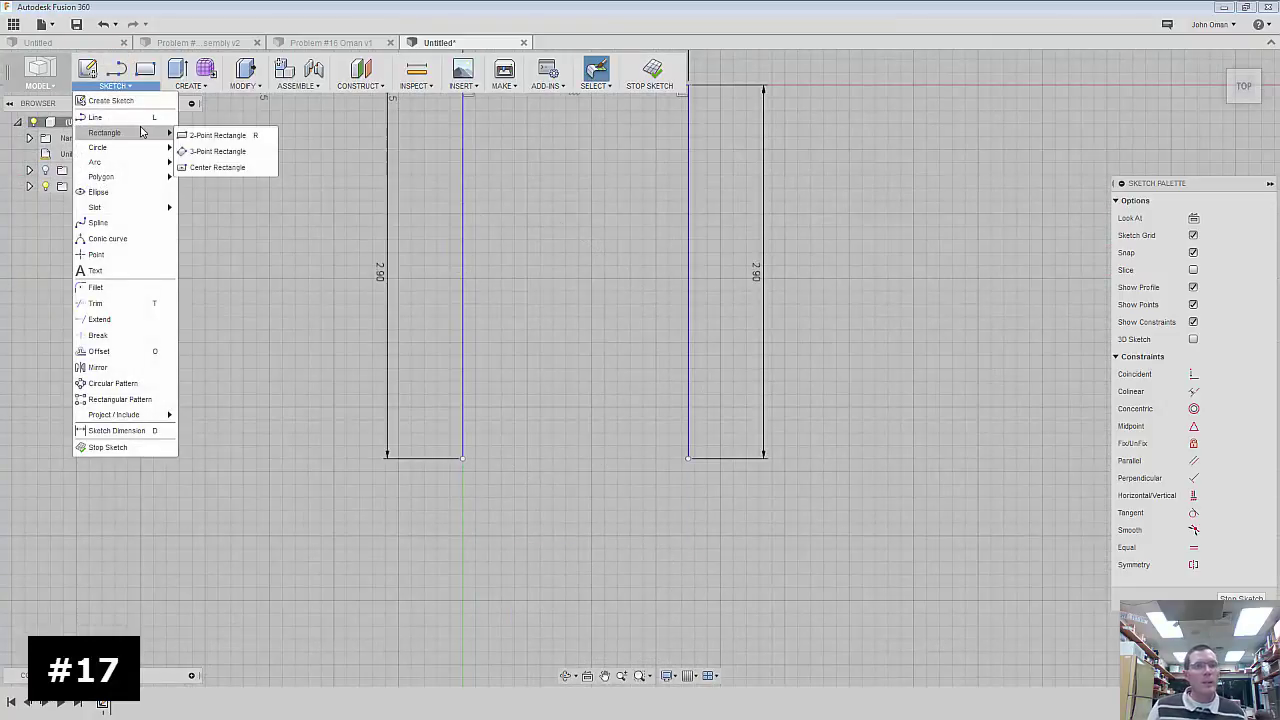
mouse_move(153, 163)
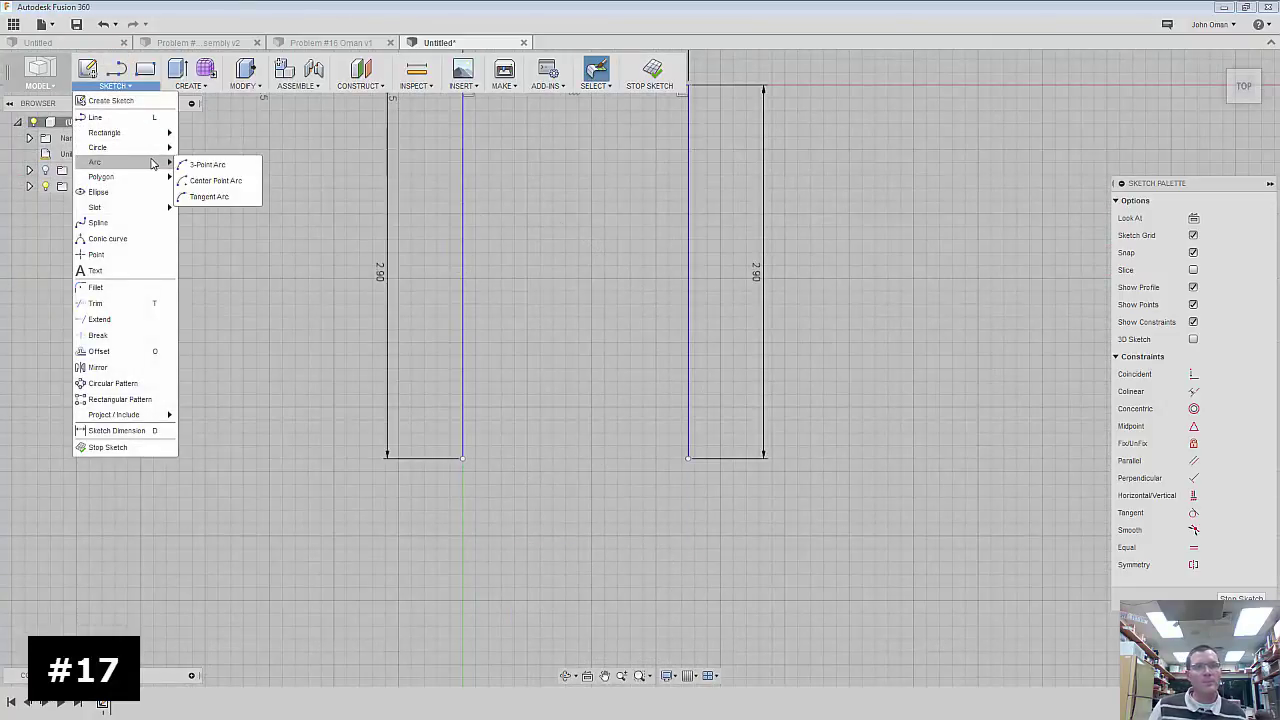
click(205, 181)
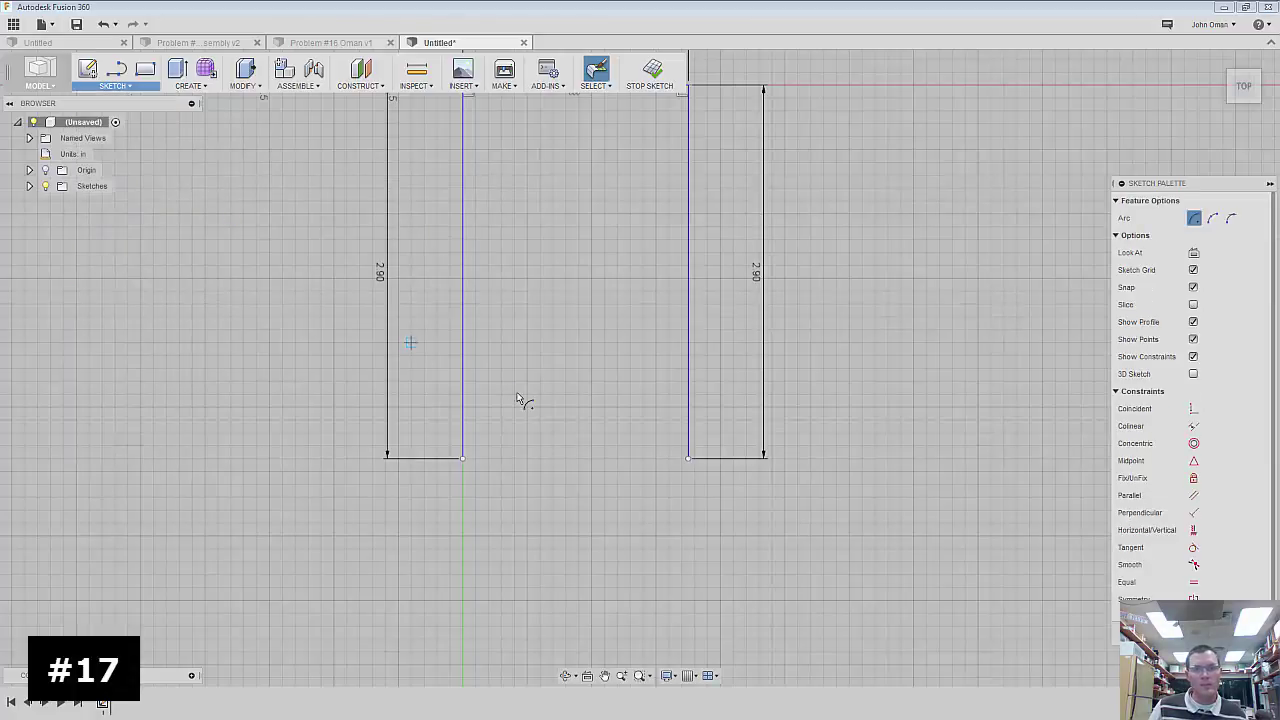
click(462, 458)
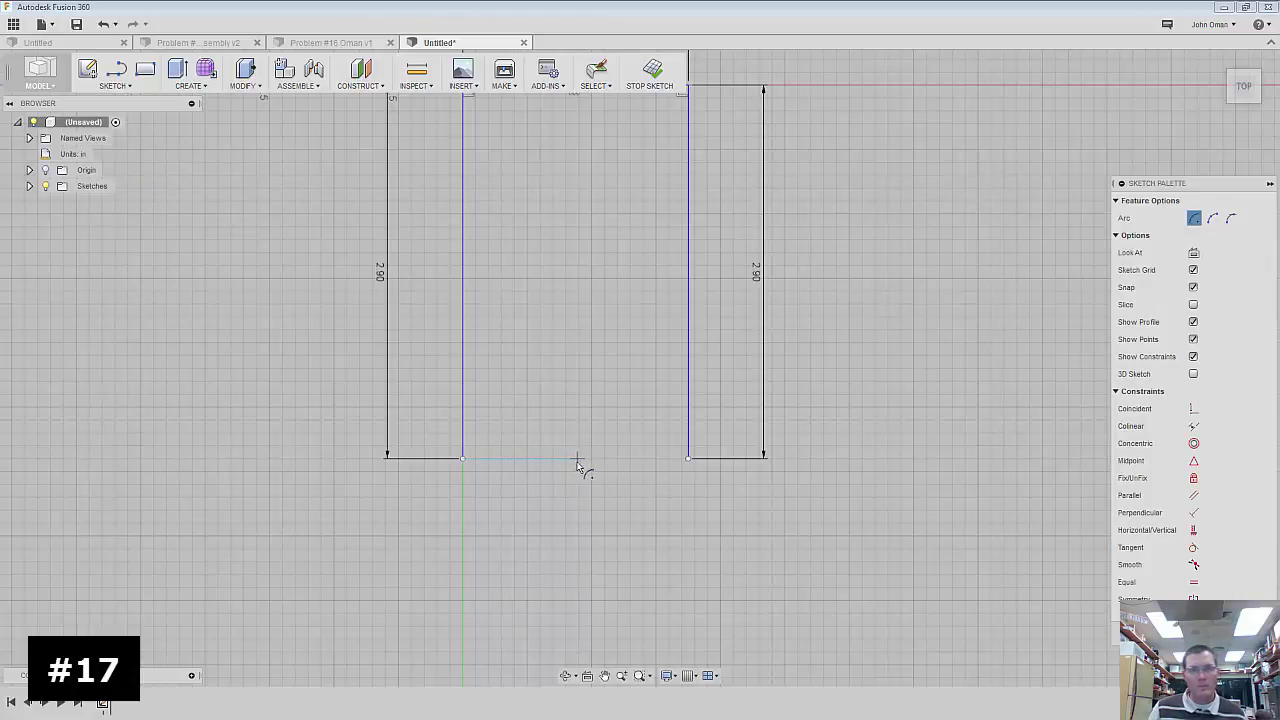
scroll(584, 464, up, 3)
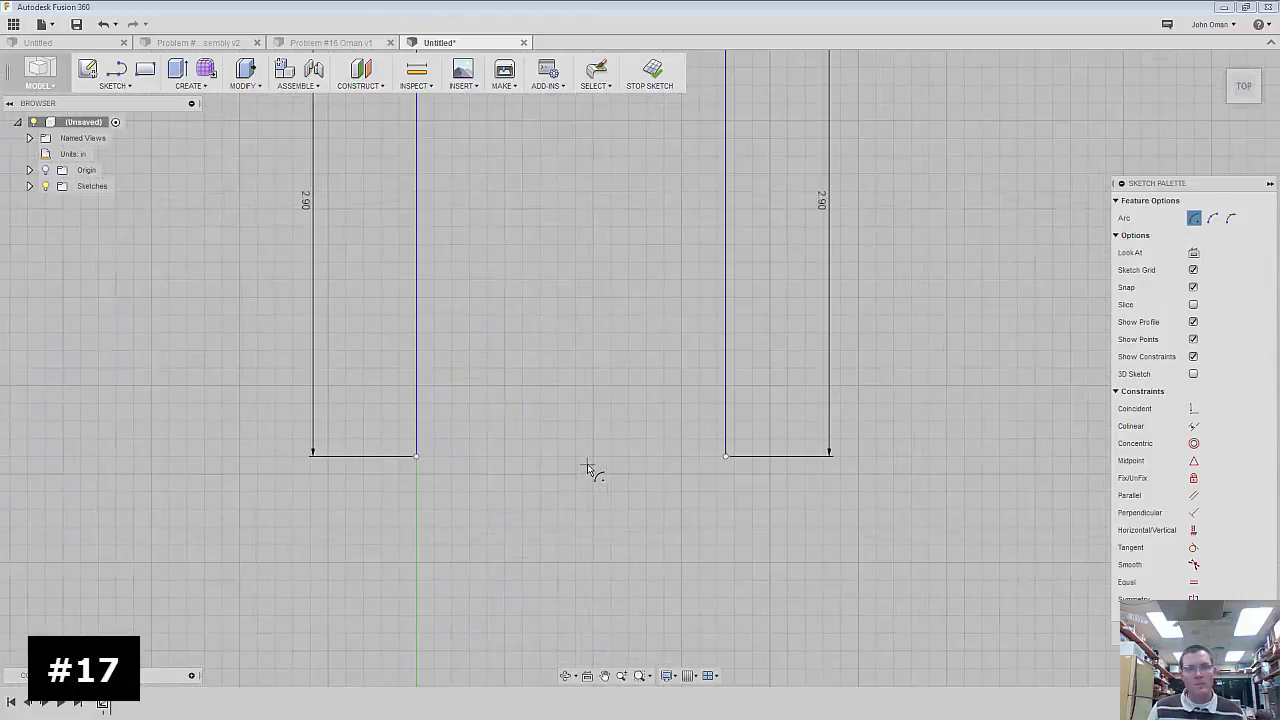
key(Escape)
- Join the open ends of the two 2.9 in lines with a line and draw a center-point semicircle outward from its midpoint
click(118, 73)
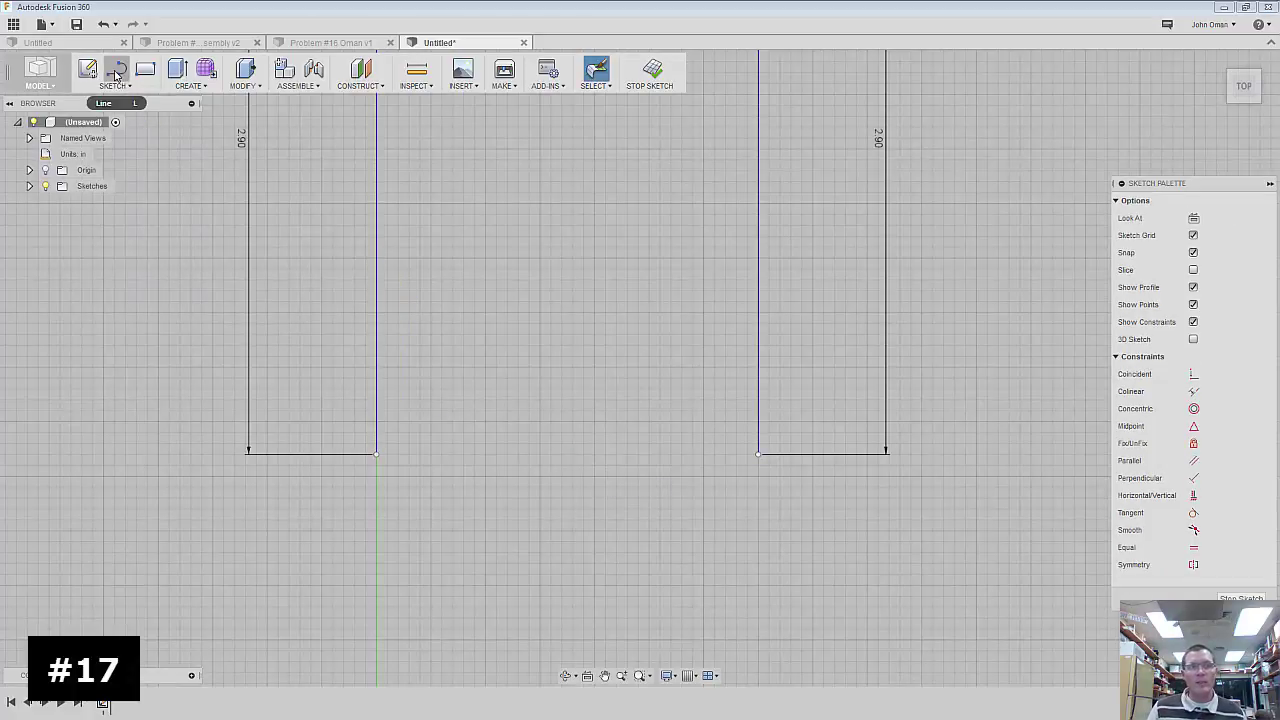
click(378, 452)
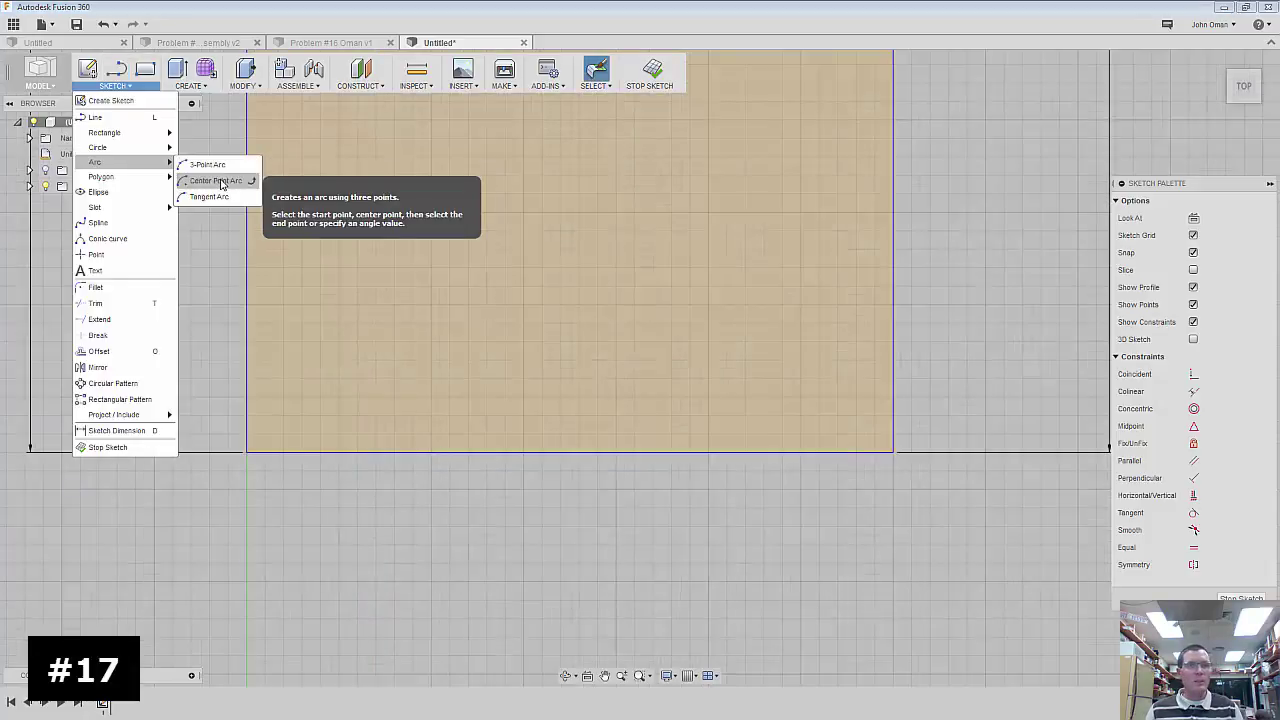
click(221, 183)
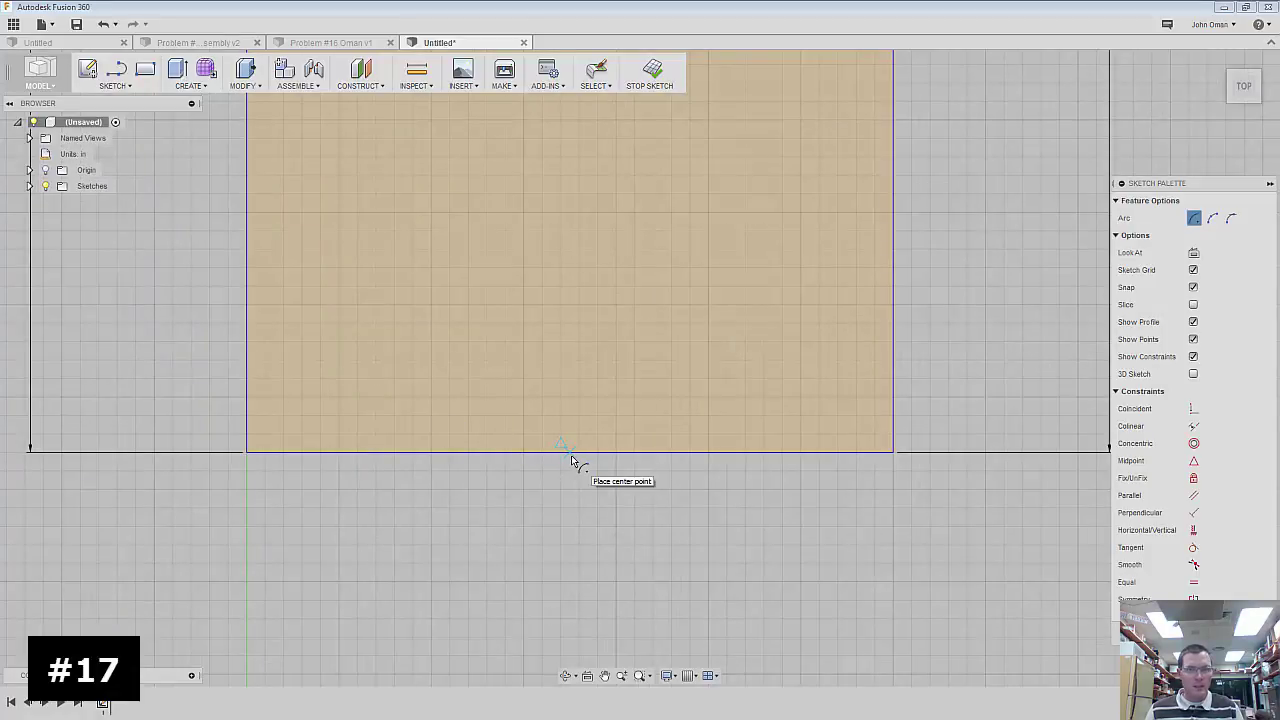
click(571, 455)
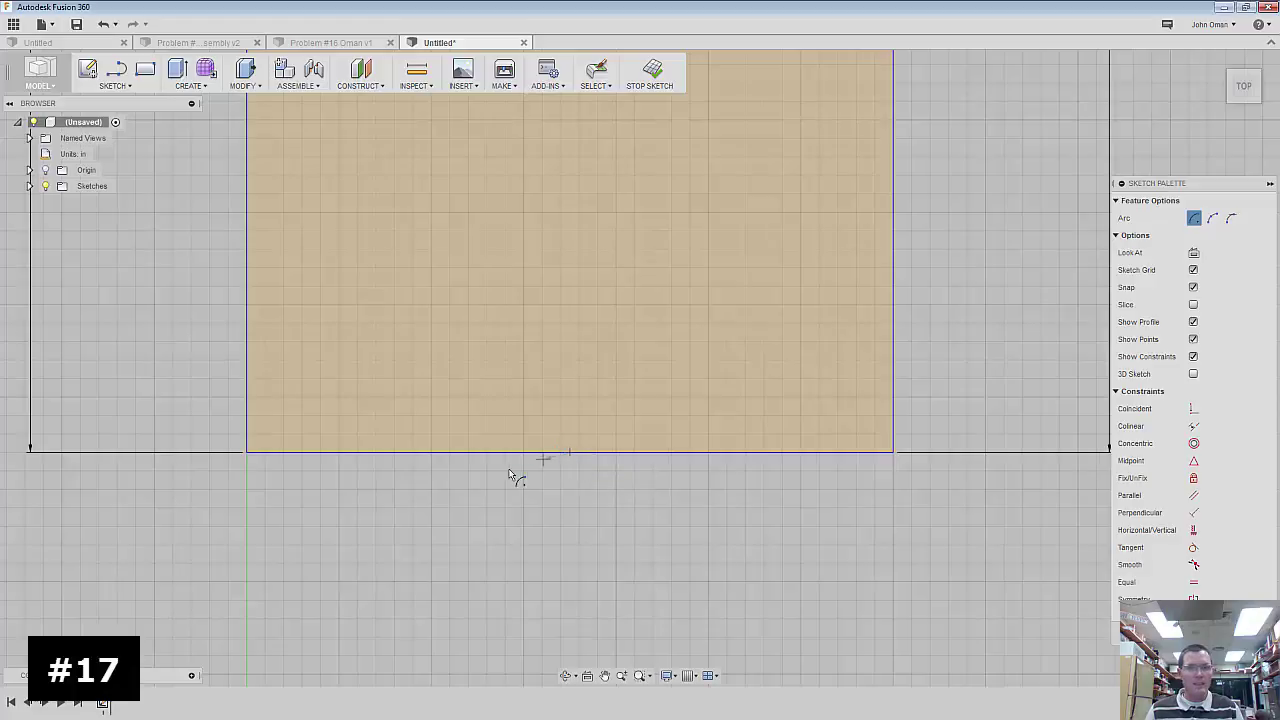
click(249, 454)
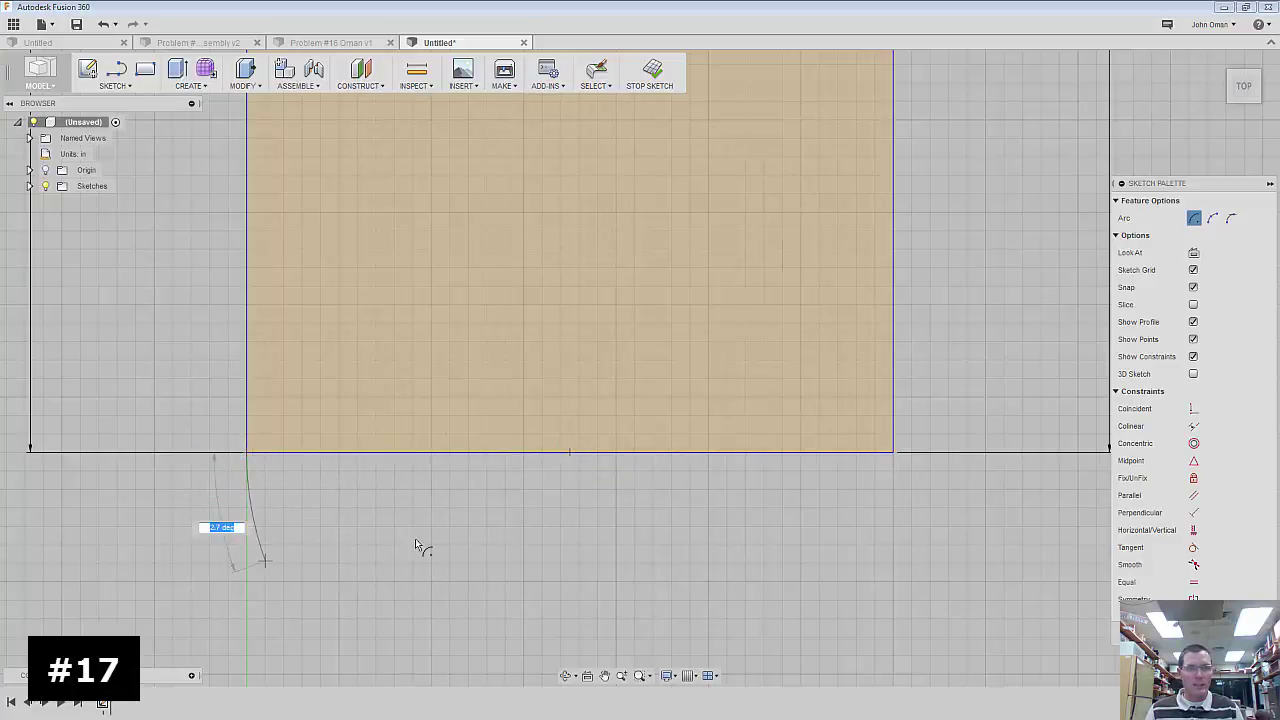
click(892, 453)
key(Escape)
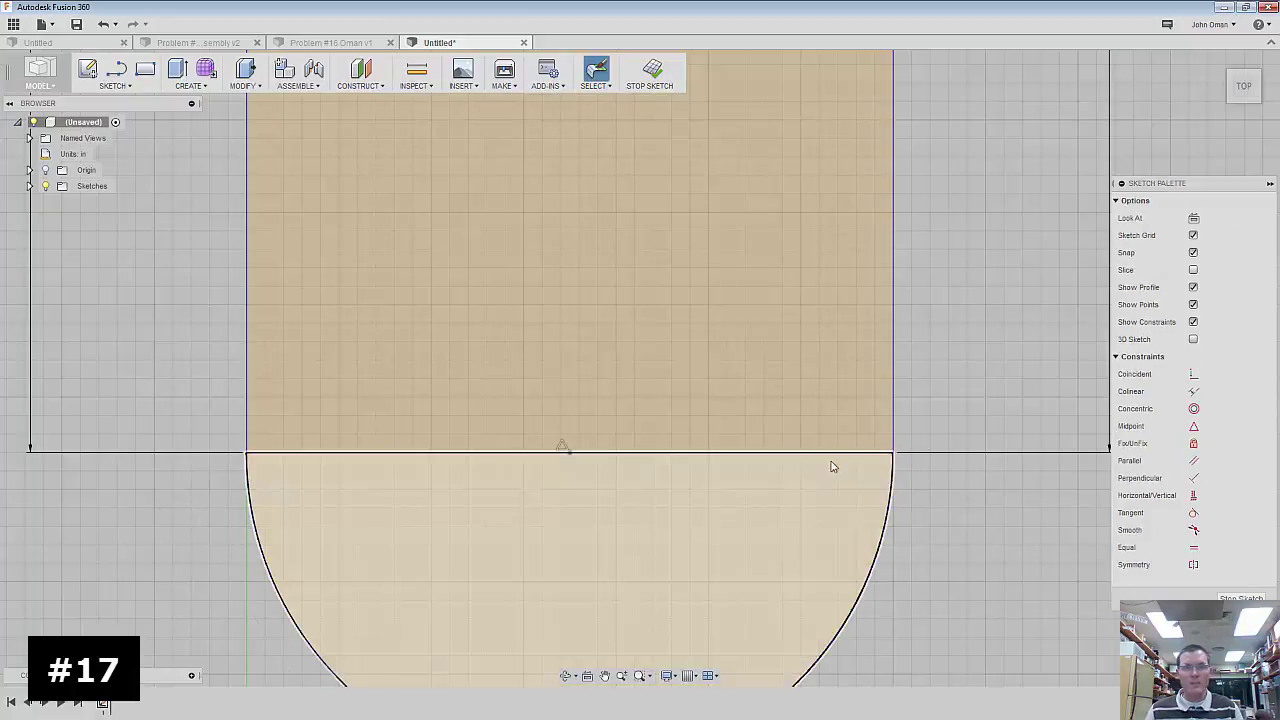
- Delete the straight line across the semicircle's diameter
click(826, 454)
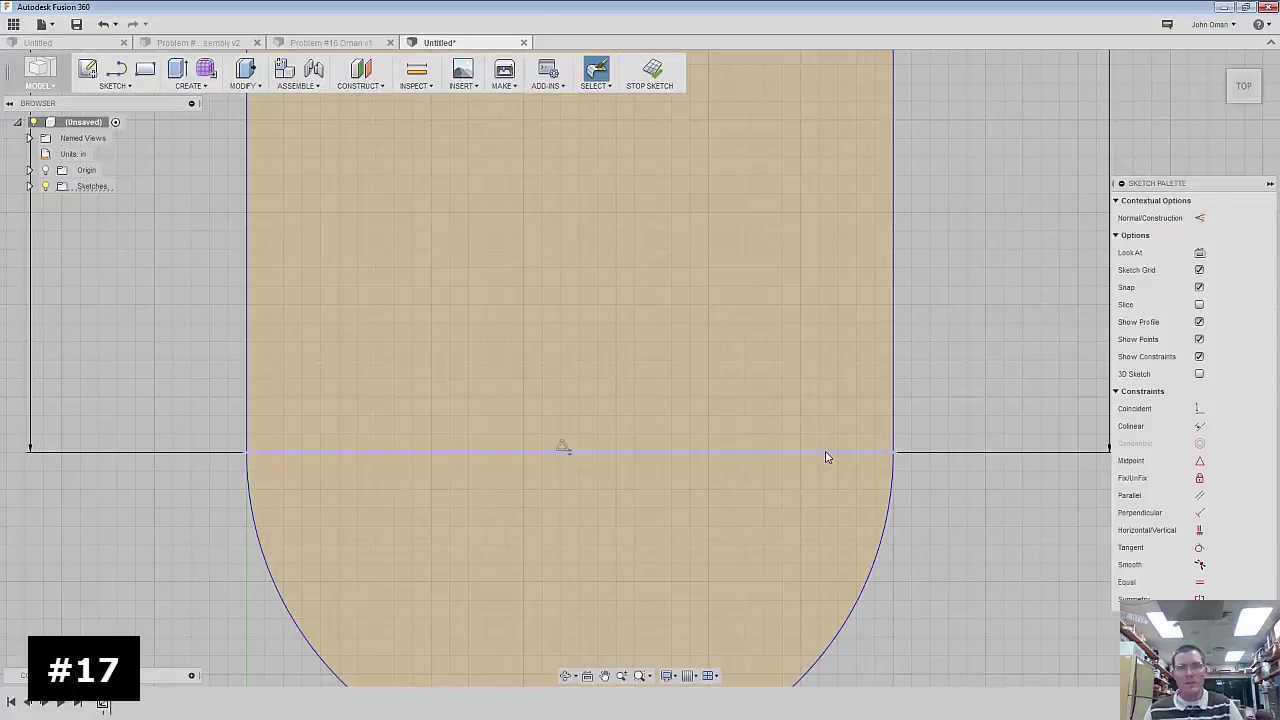
key(Delete)
scroll(591, 457, down, 10)
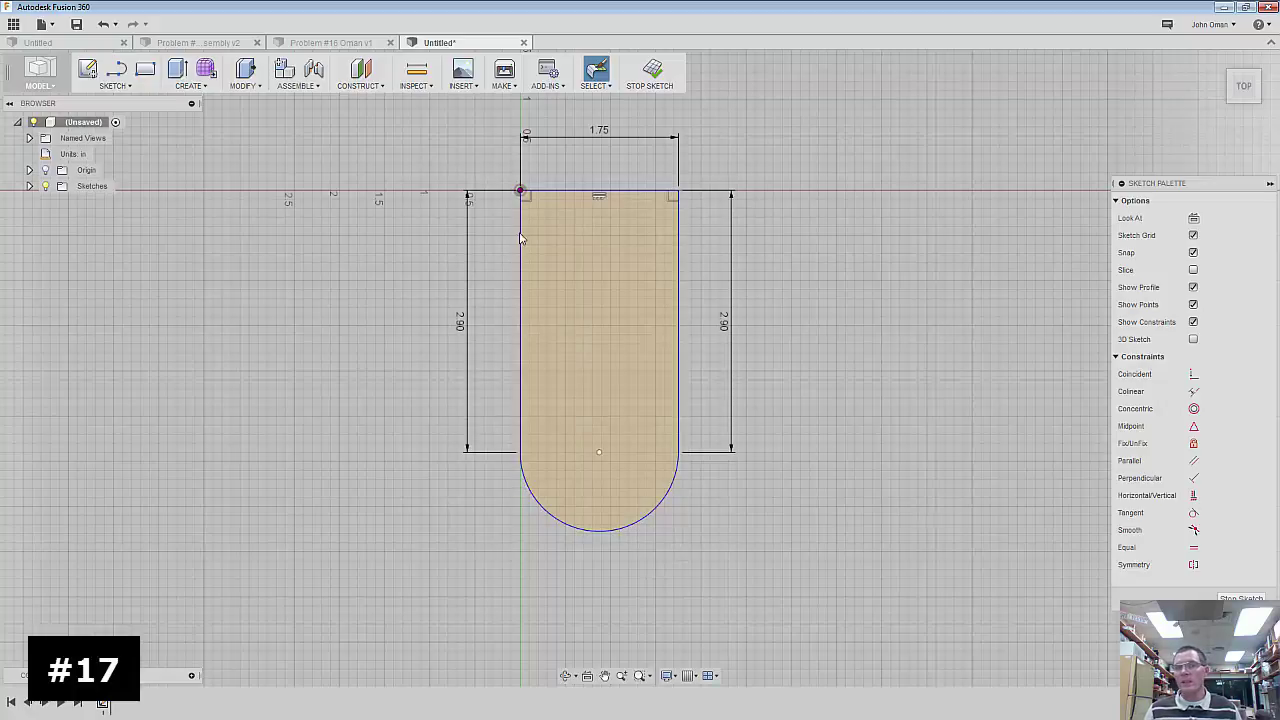
- Draw a 0.5 in diameter circle centered on the rounded end's arc center
click(130, 86)
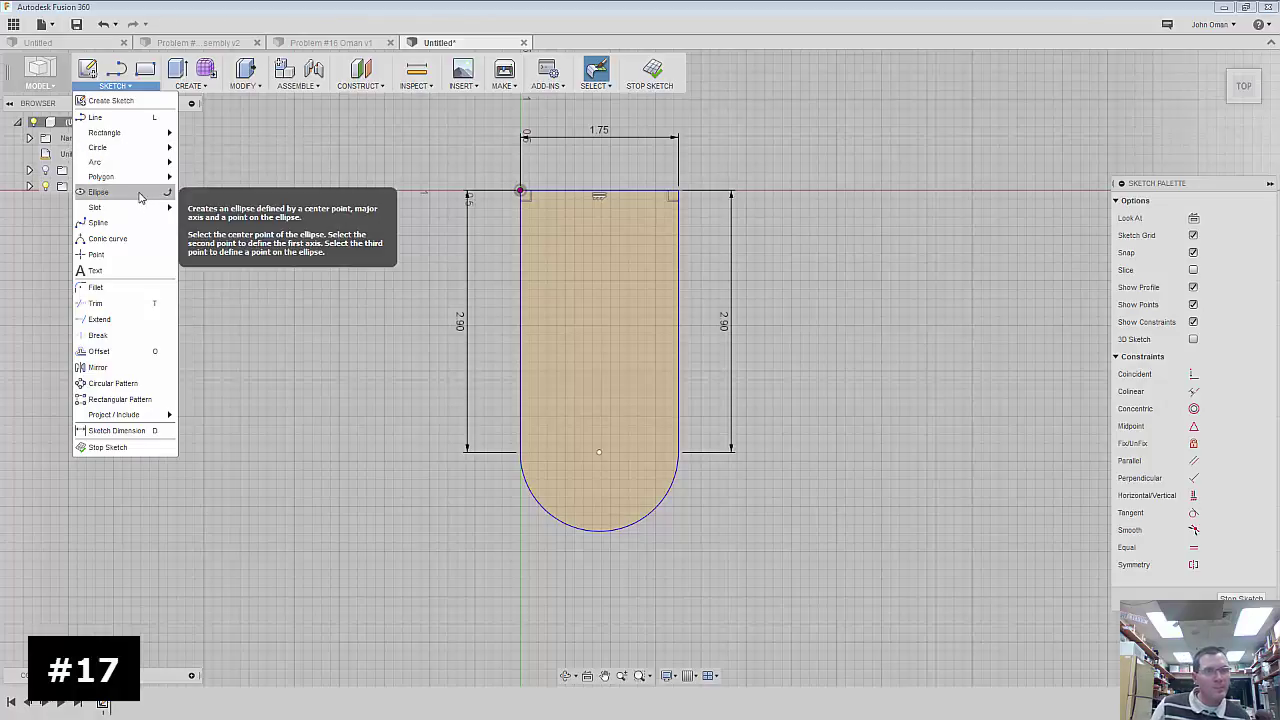
mouse_move(125, 150)
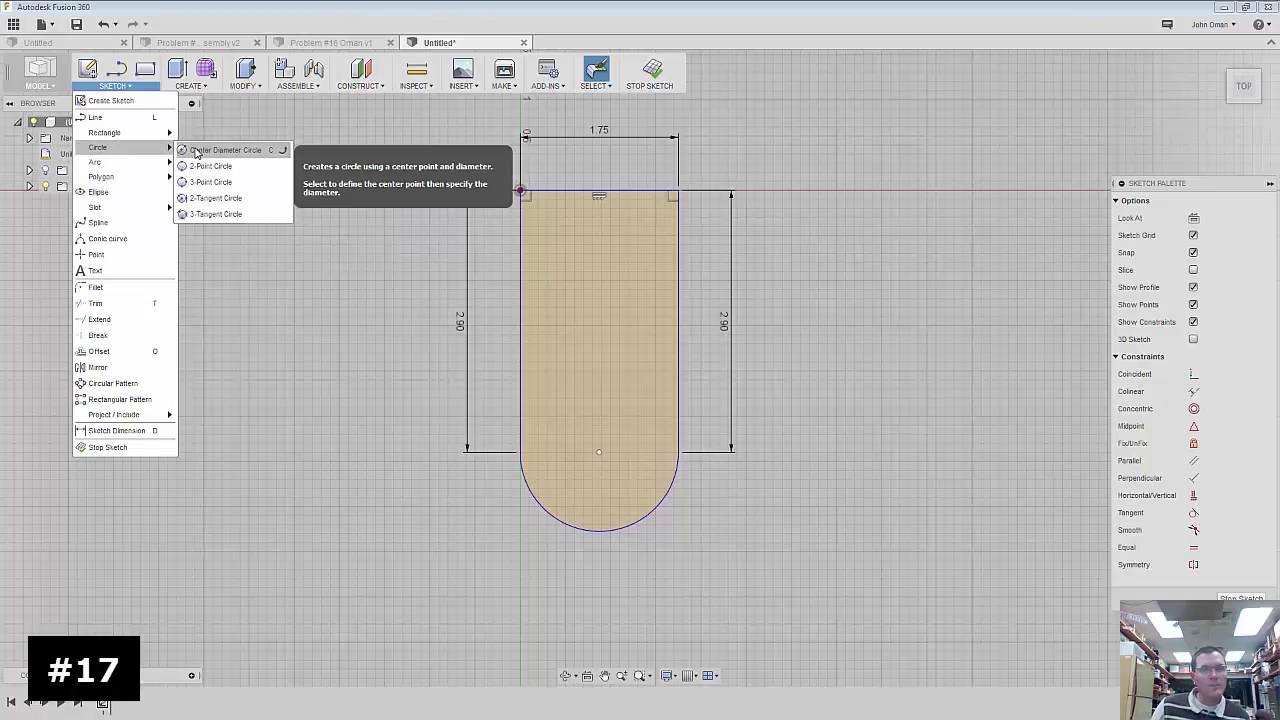
click(200, 150)
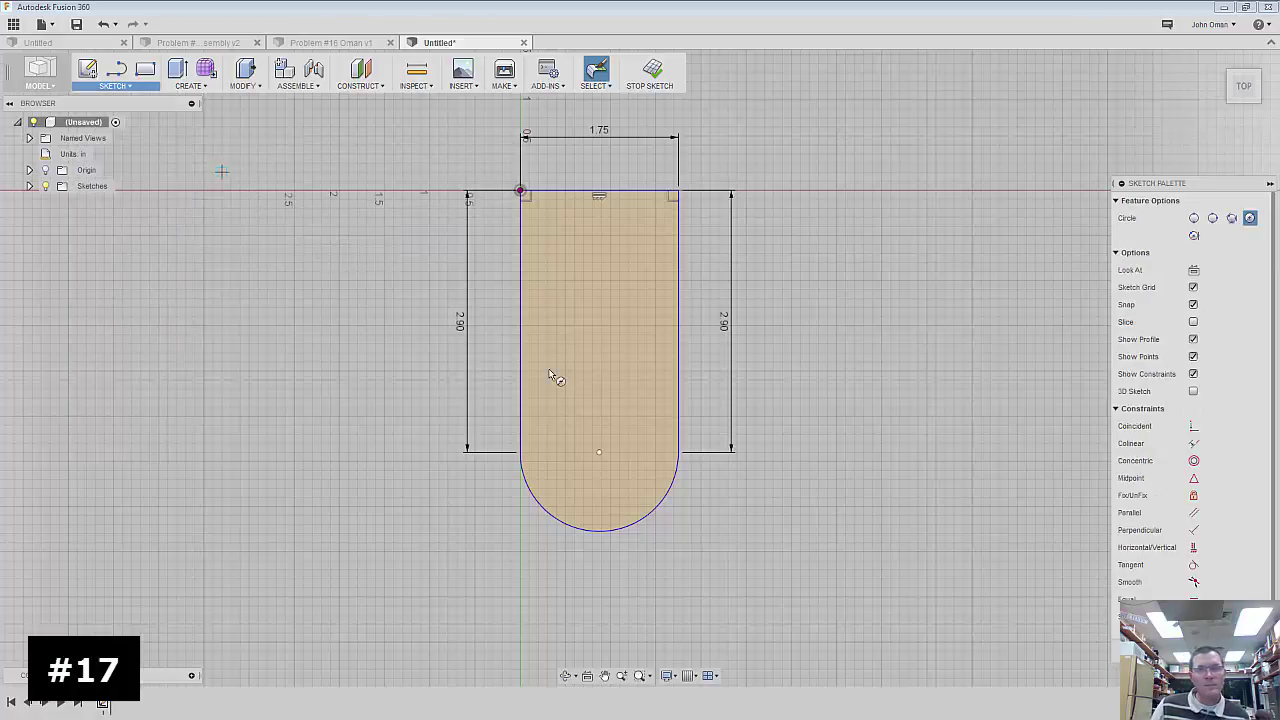
click(599, 453)
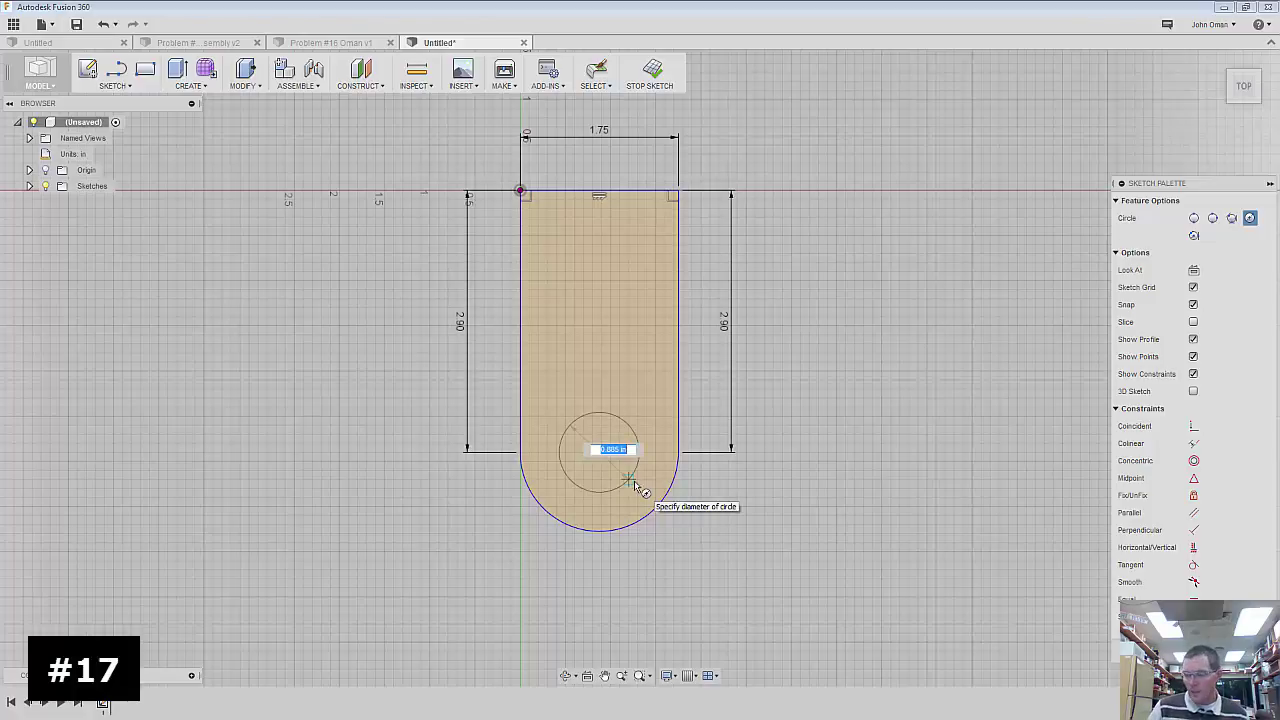
text(.5)
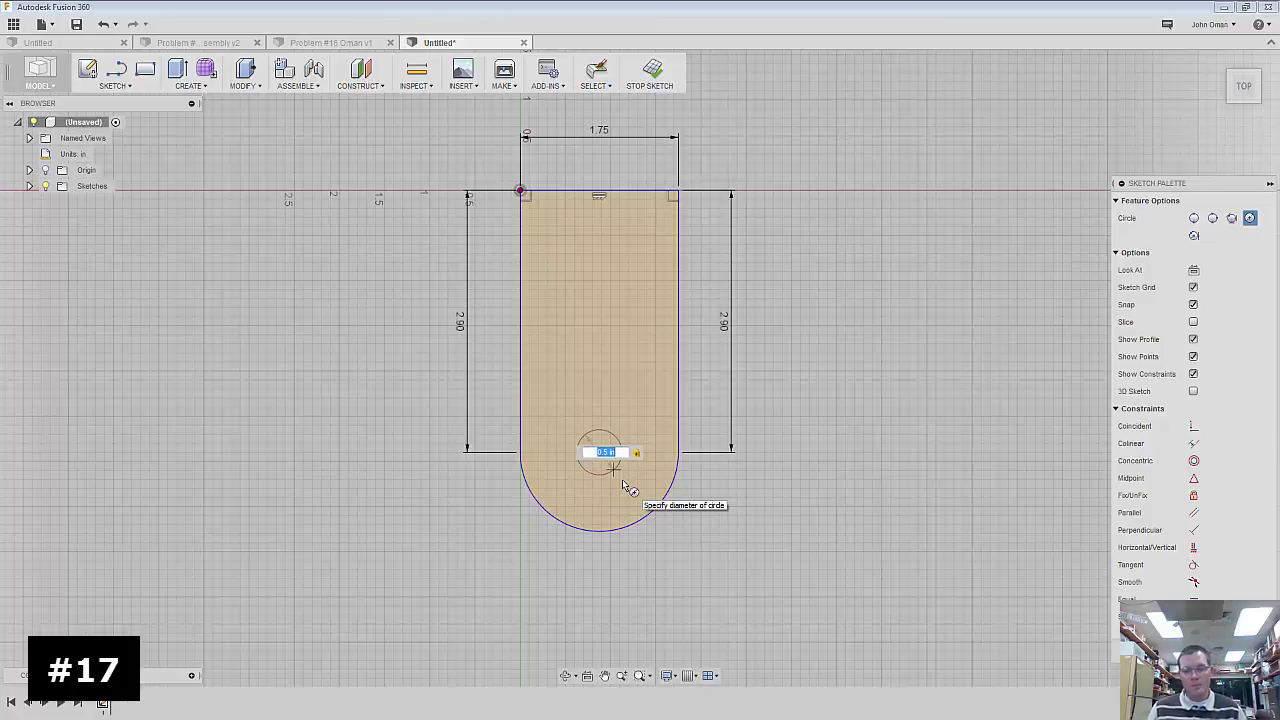
key(Return)
key(Escape)
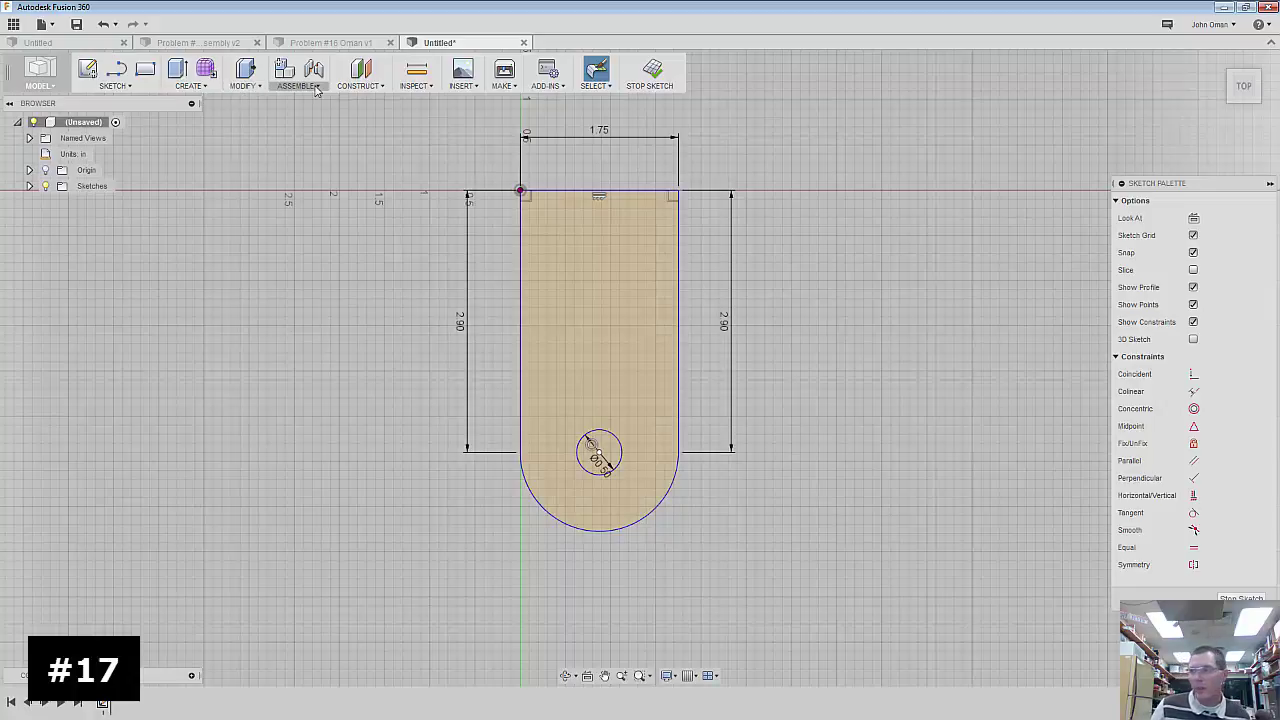
- Extrude the outline profile, excluding the circle, by 0.5 in as a new body
click(177, 68)
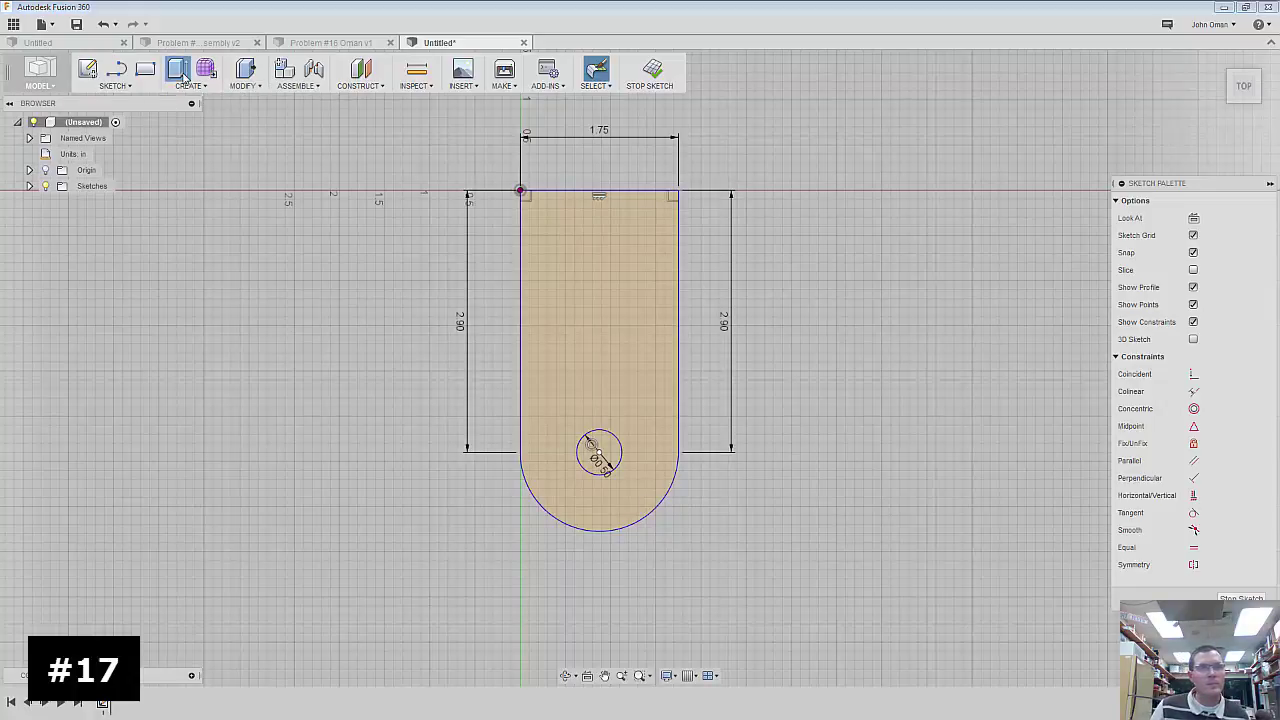
click(632, 316)
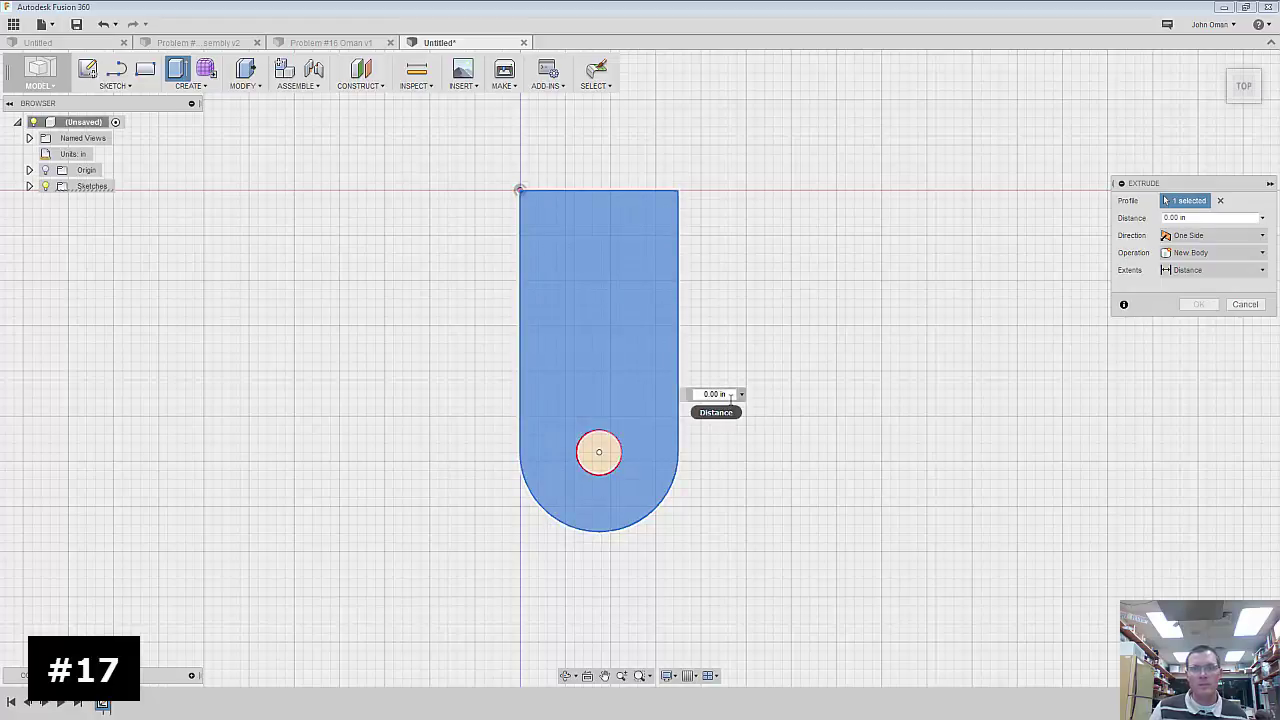
drag(728, 394, 675, 394)
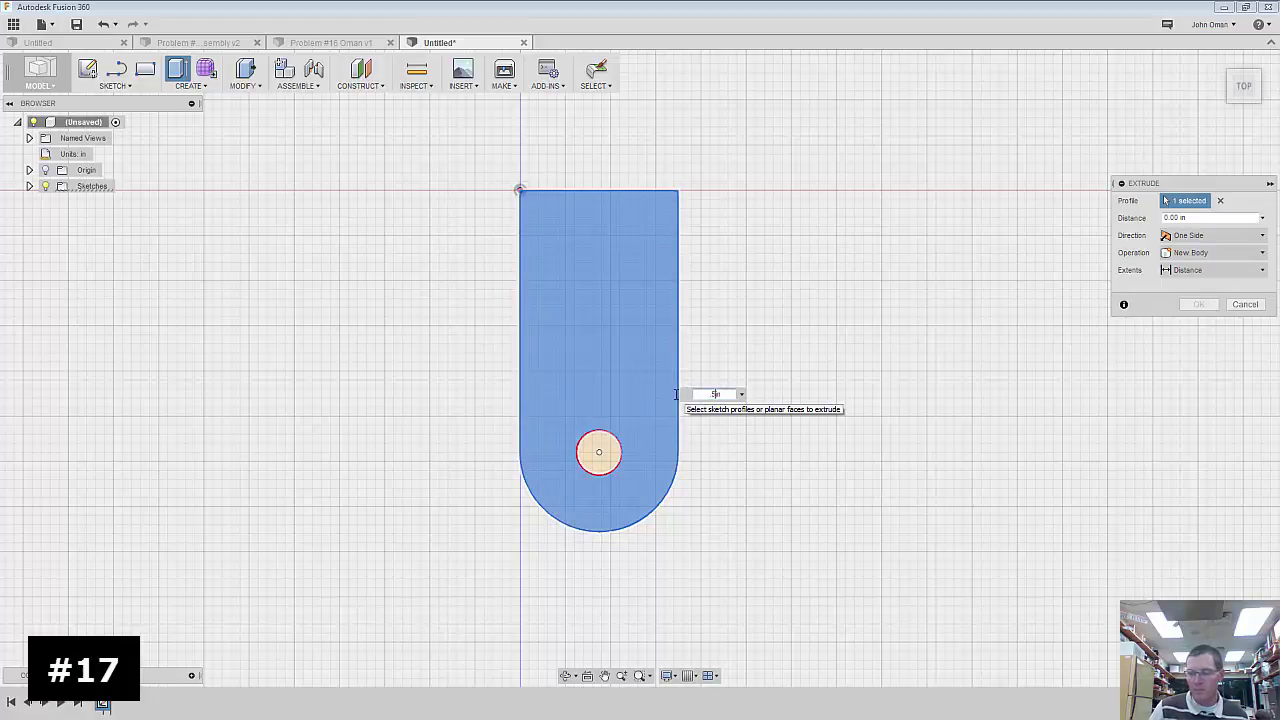
text(.5in)
key(Return)
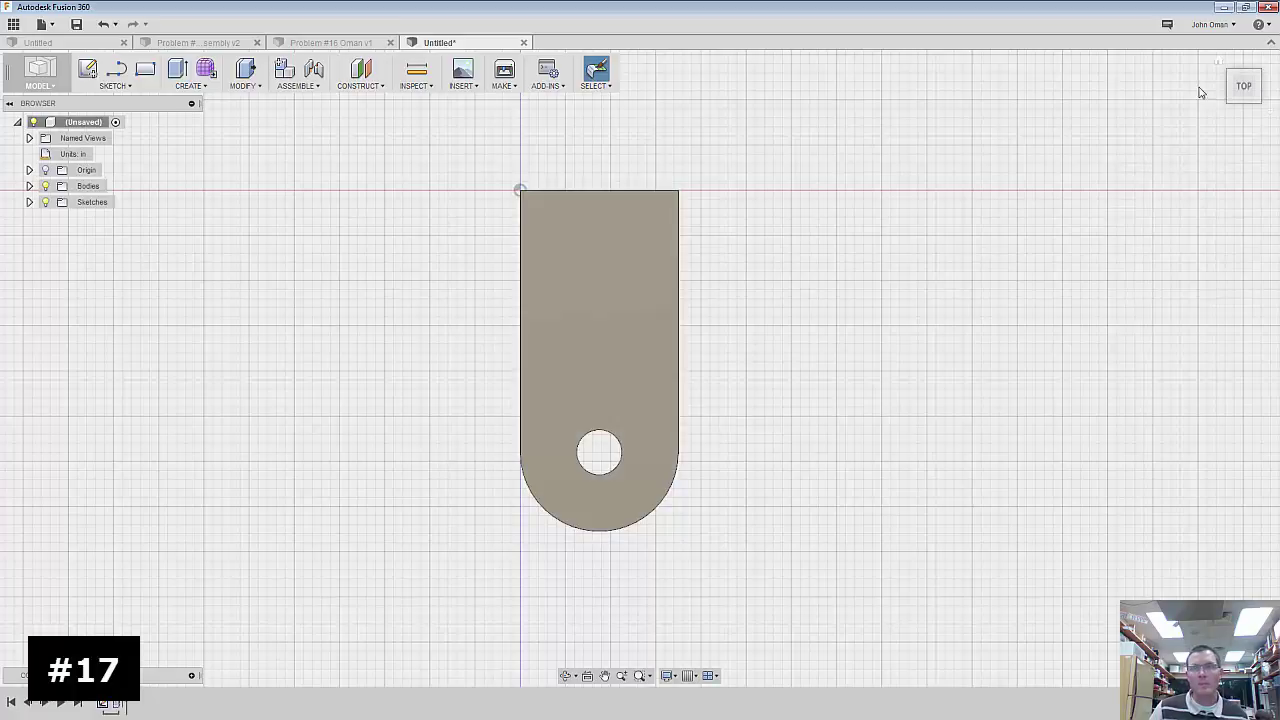
- Start a sketch on the base's top face and show it in the isometric home view
click(1222, 69)
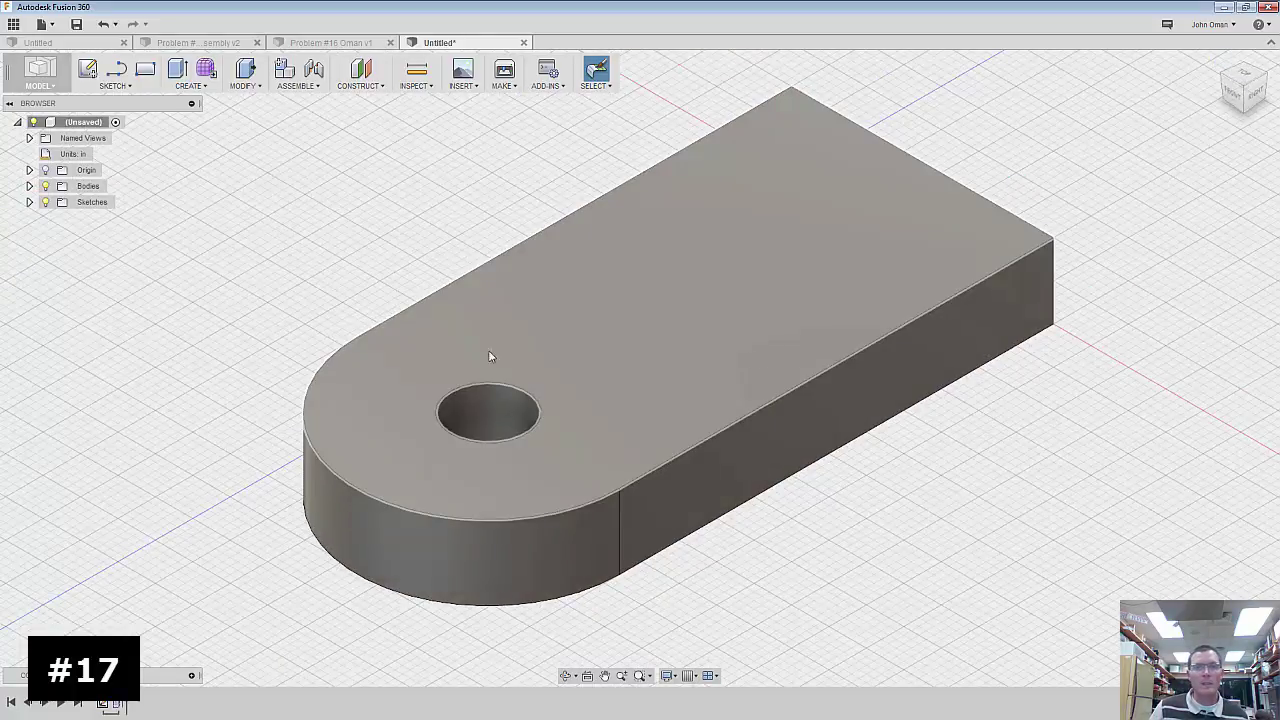
click(89, 74)
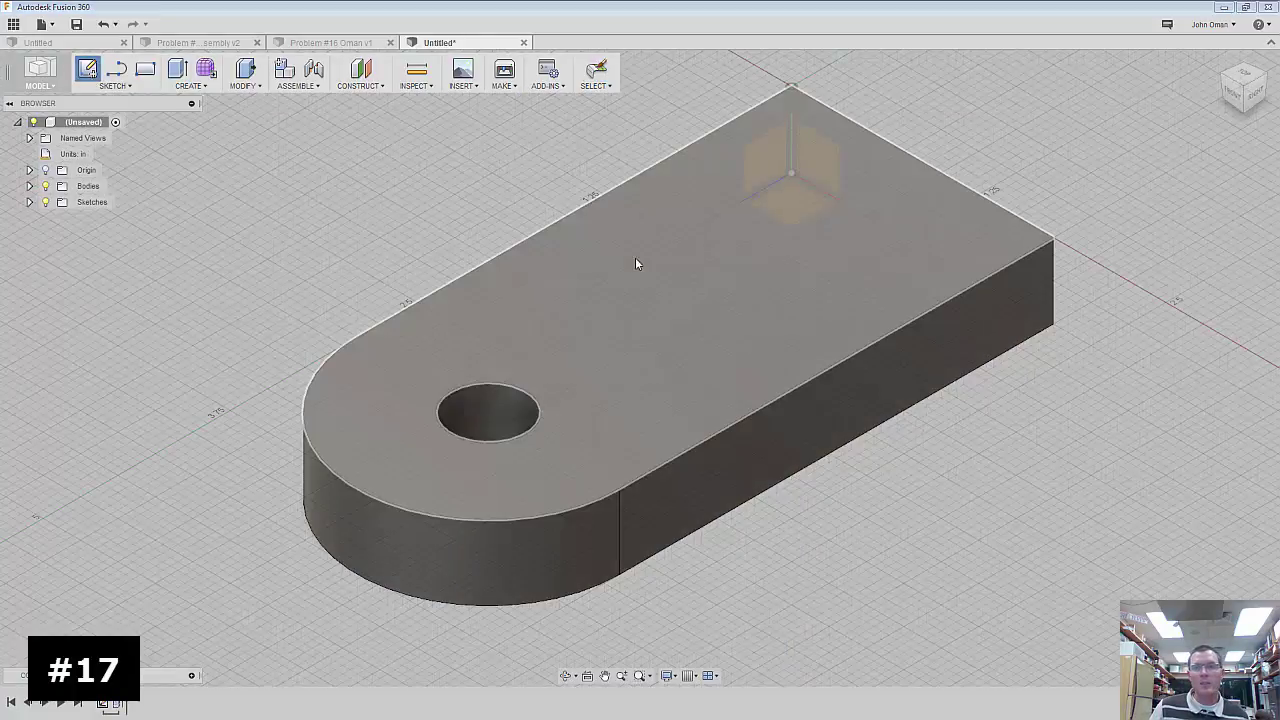
click(851, 277)
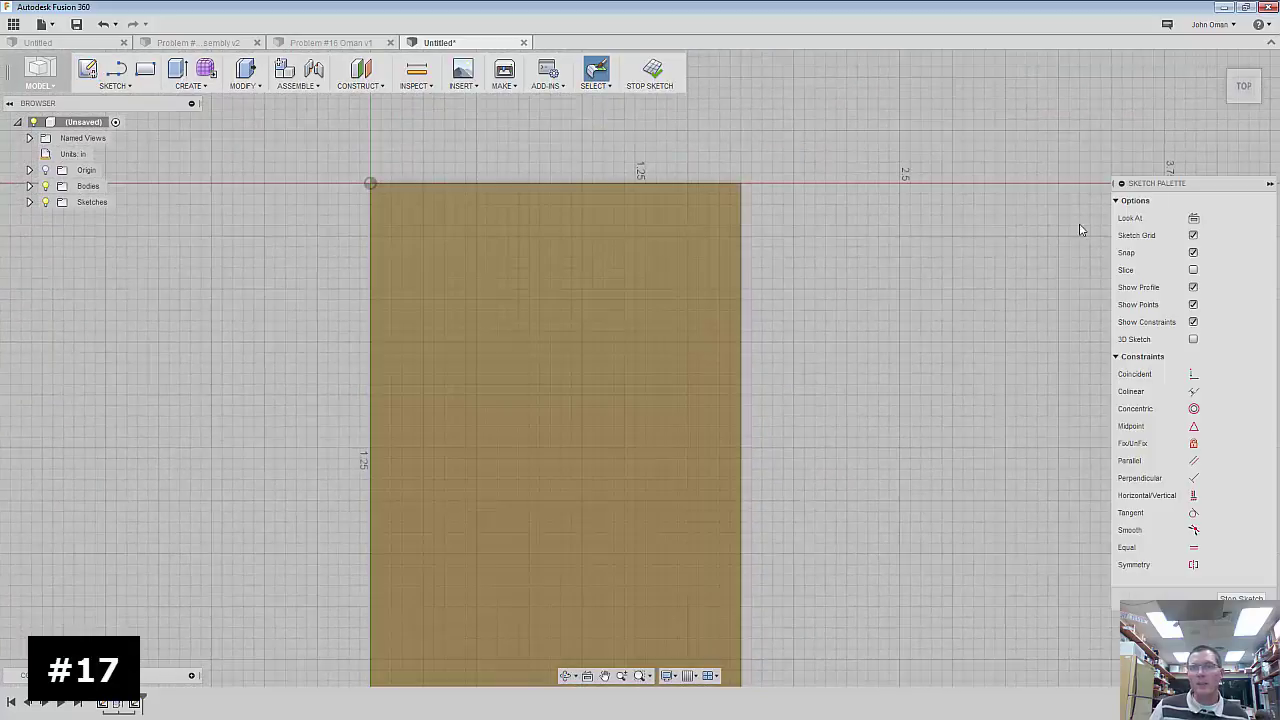
click(1265, 105)
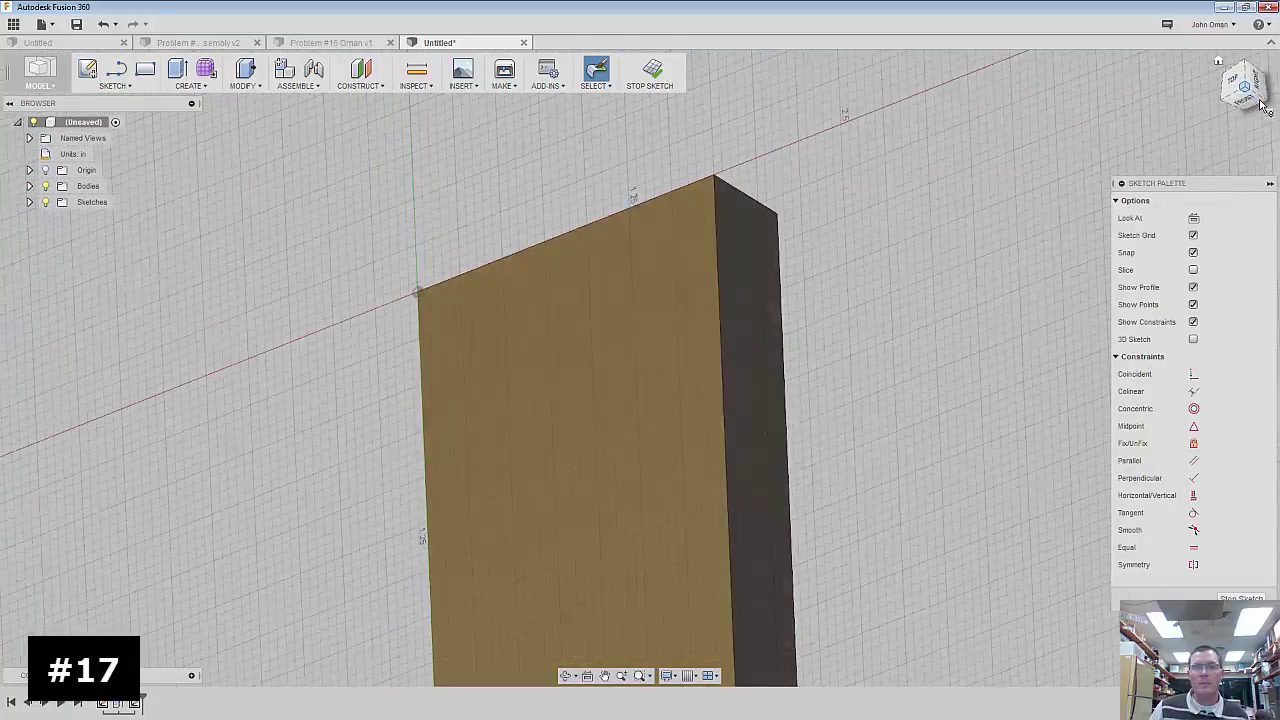
click(1221, 66)
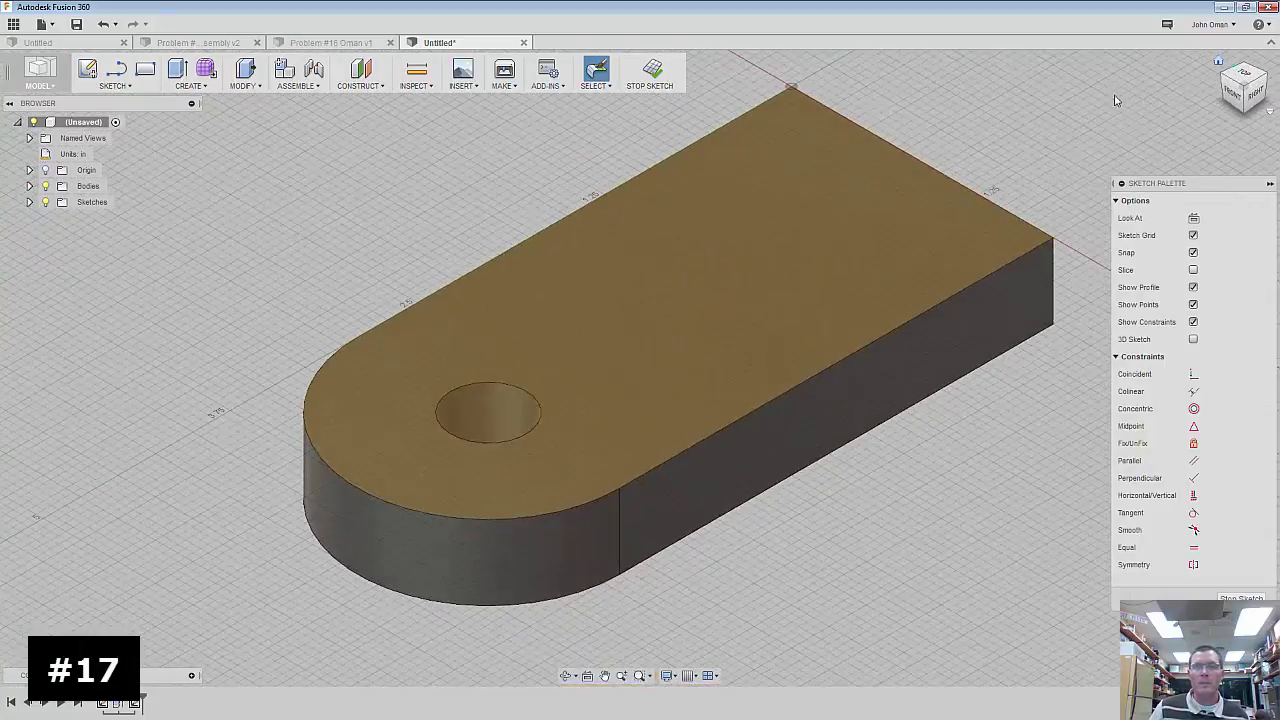
- Draw a 0.5 in by 1.75 in rectangle on the top face from the origin corner, spanning the base's square end
click(145, 69)
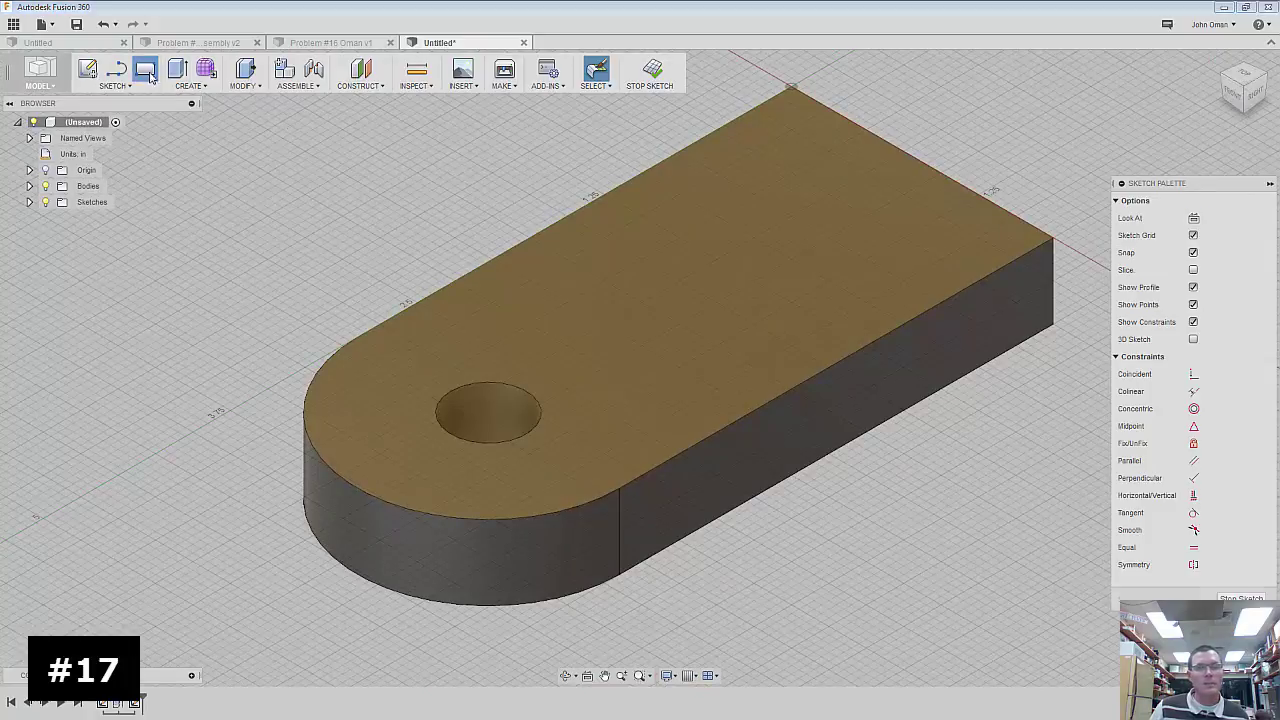
click(792, 90)
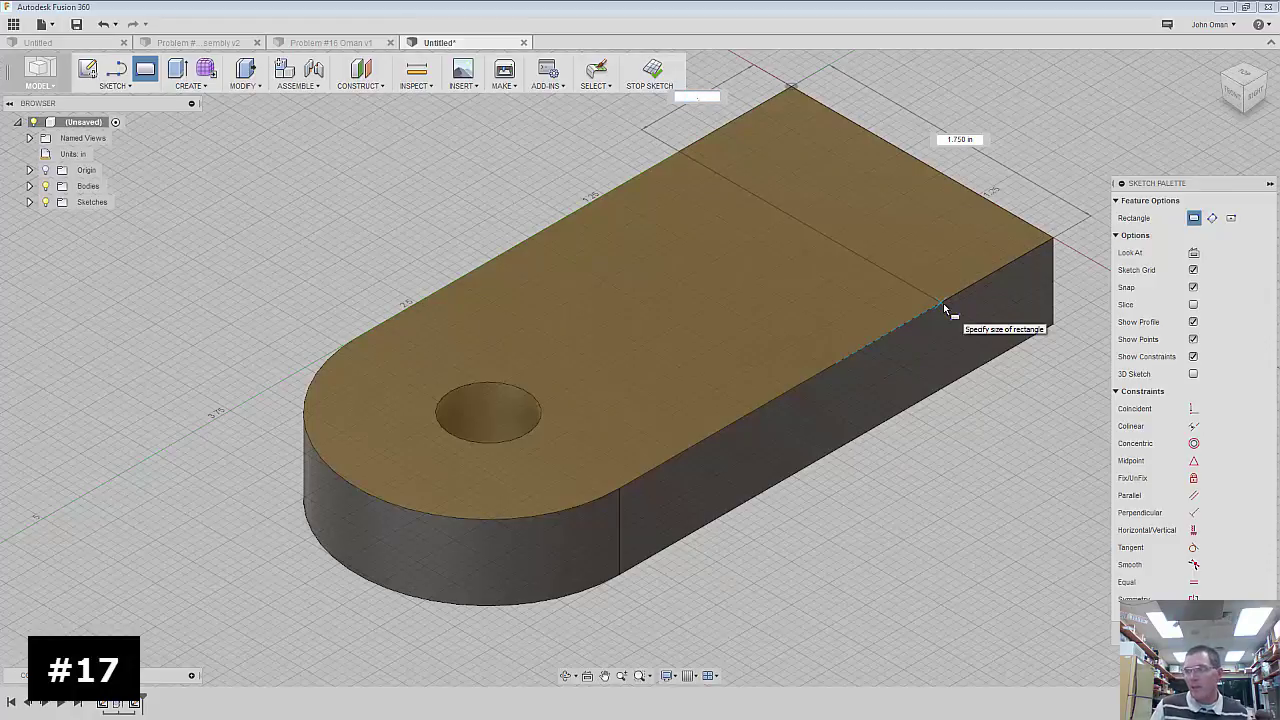
text(.5)
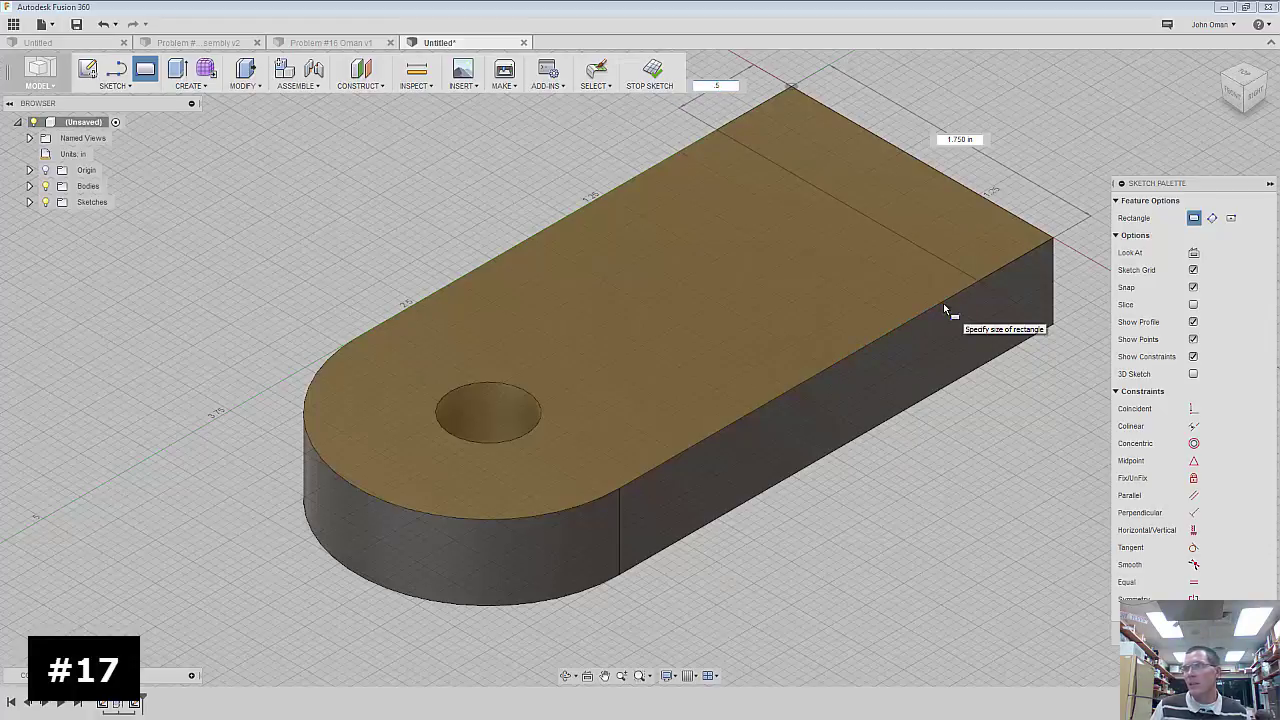
key(Tab)
text(1.7)
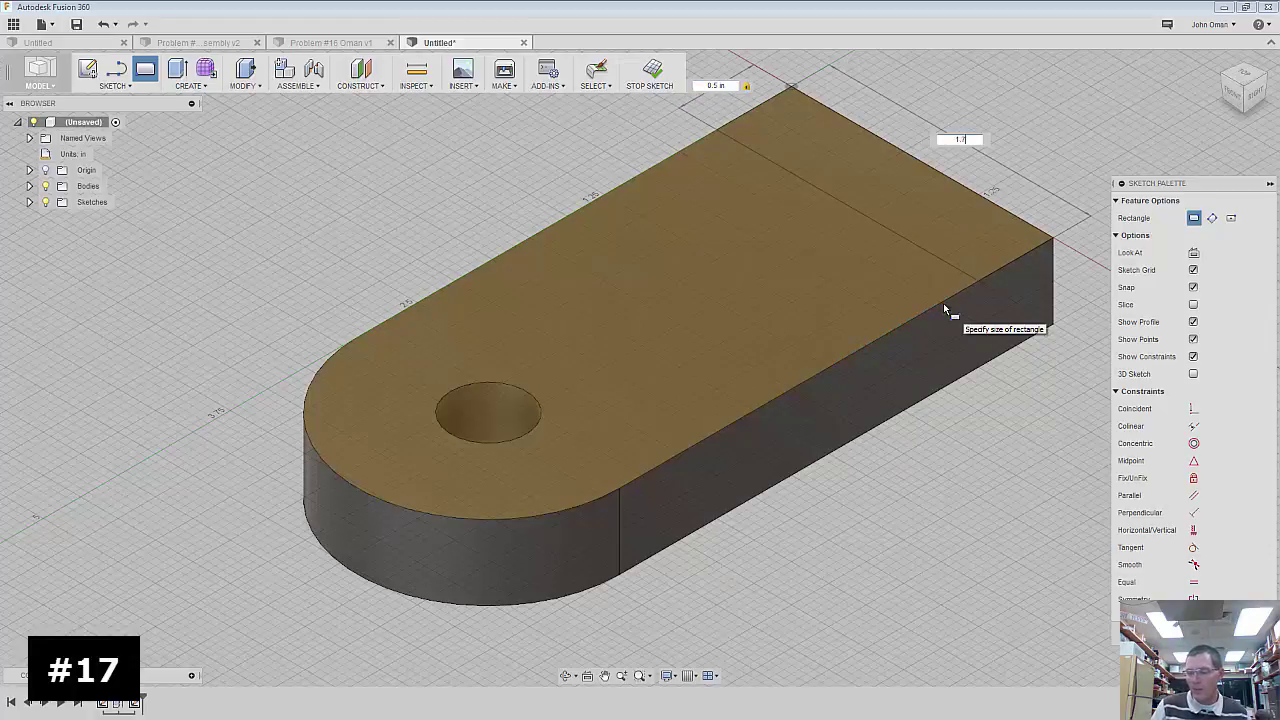
text(5)
key(Tab)
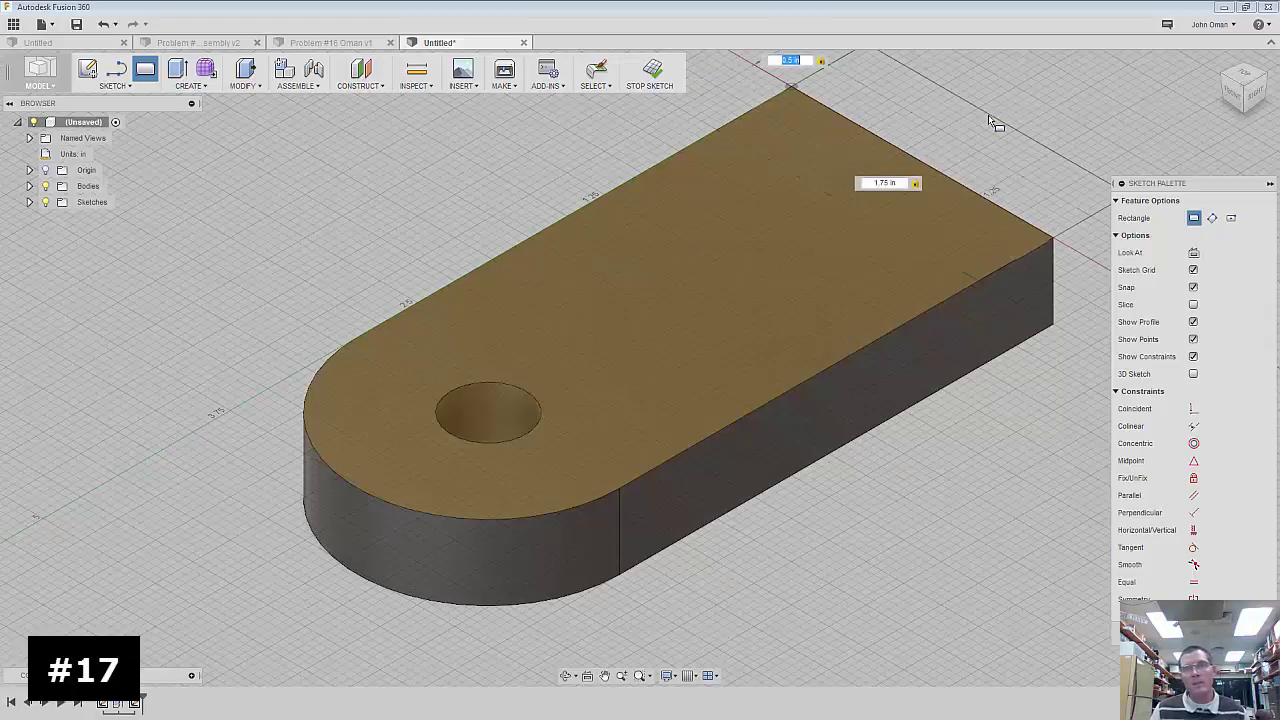
click(871, 240)
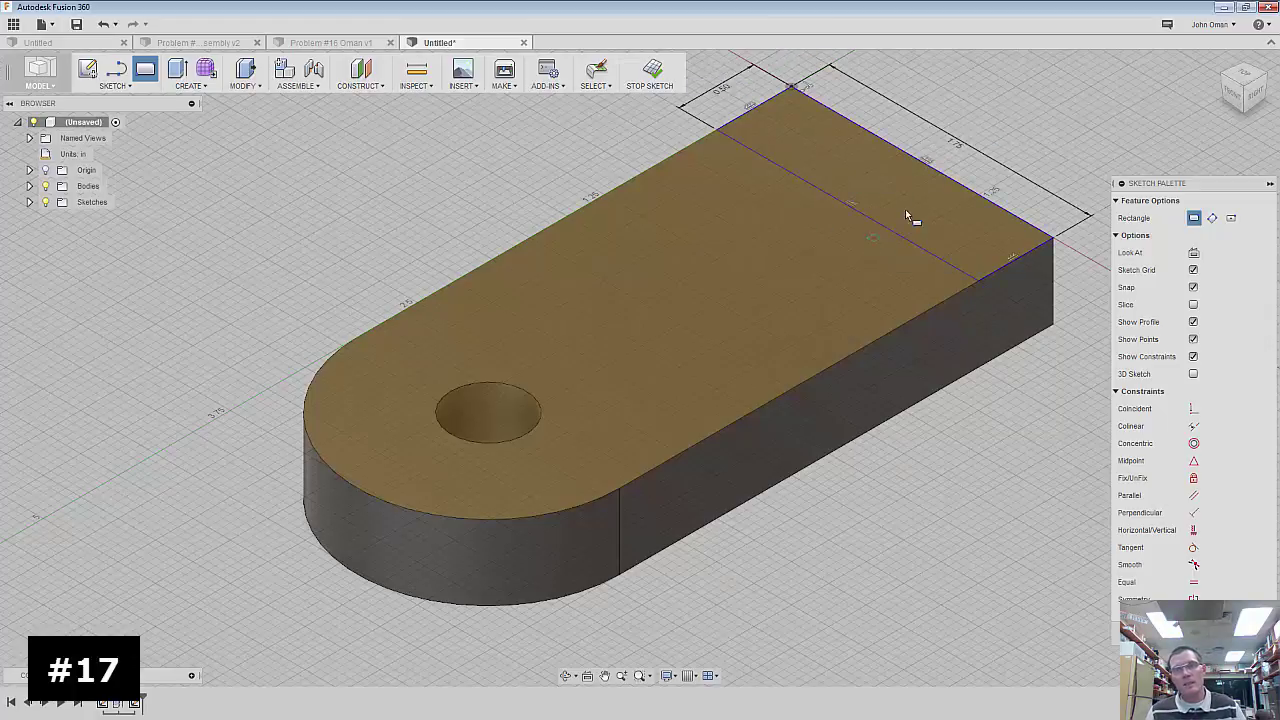
click(1224, 88)
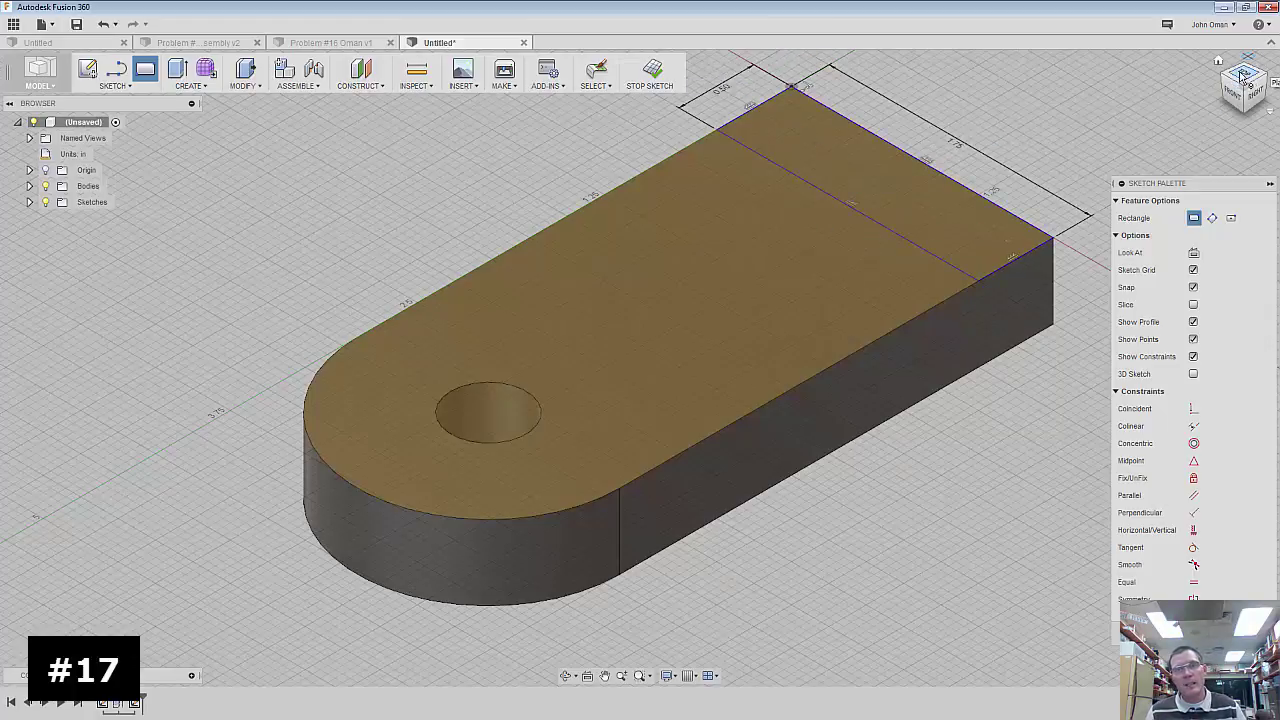
- Draw a 0.75 in by 1.75 in rectangle on the top face, directly adjoining the first rectangle on its rounded-end side
scroll(852, 330, down, 3)
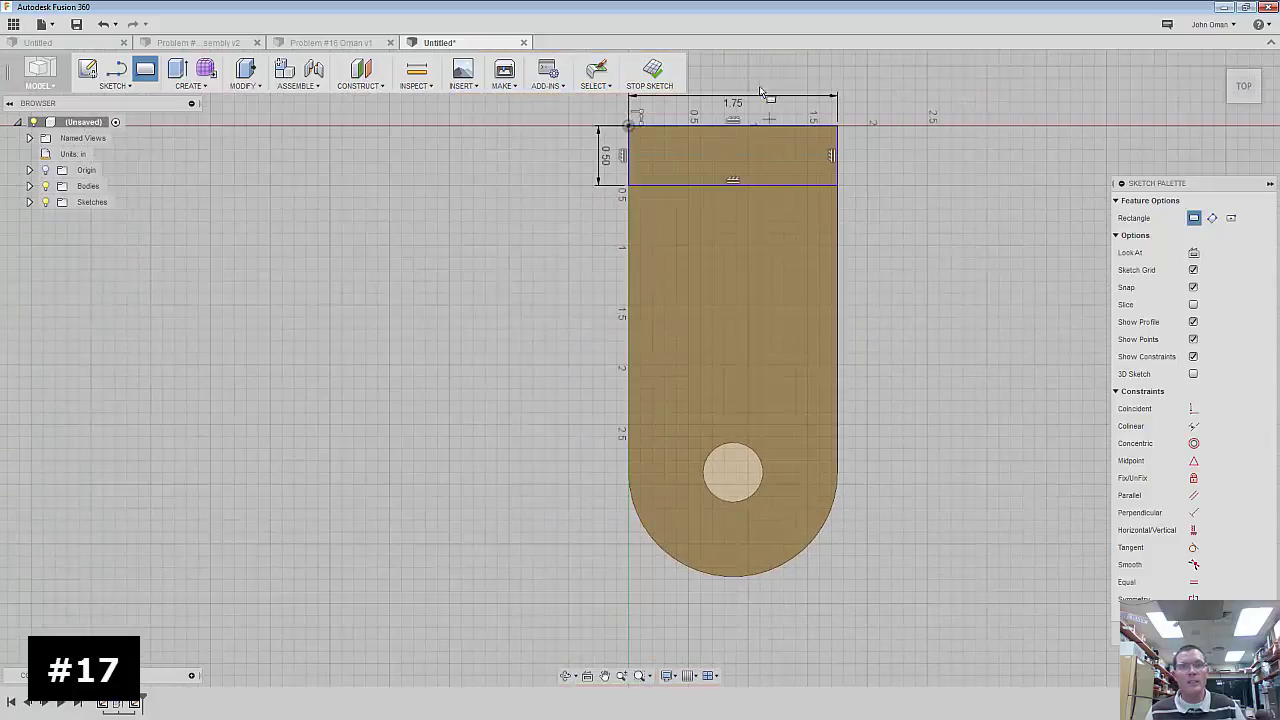
scroll(755, 100, up, 3)
scroll(705, 165, up, 2)
scroll(900, 178, down, 5)
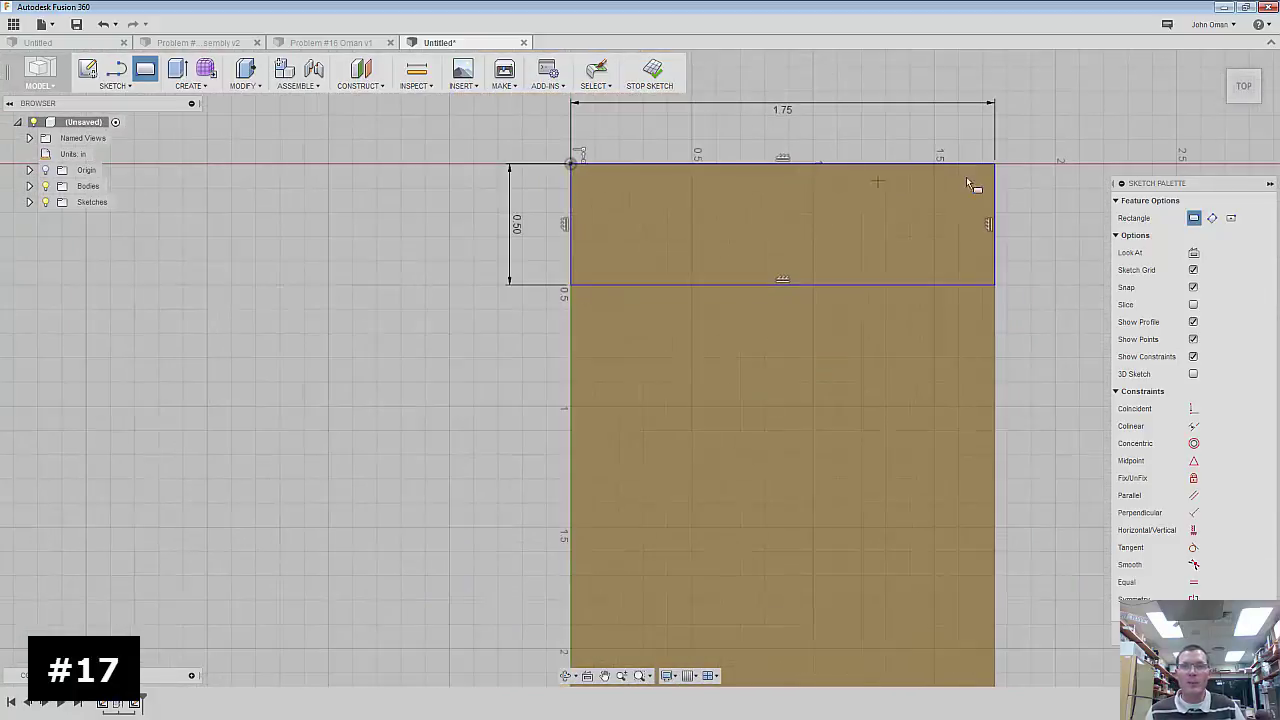
click(556, 428)
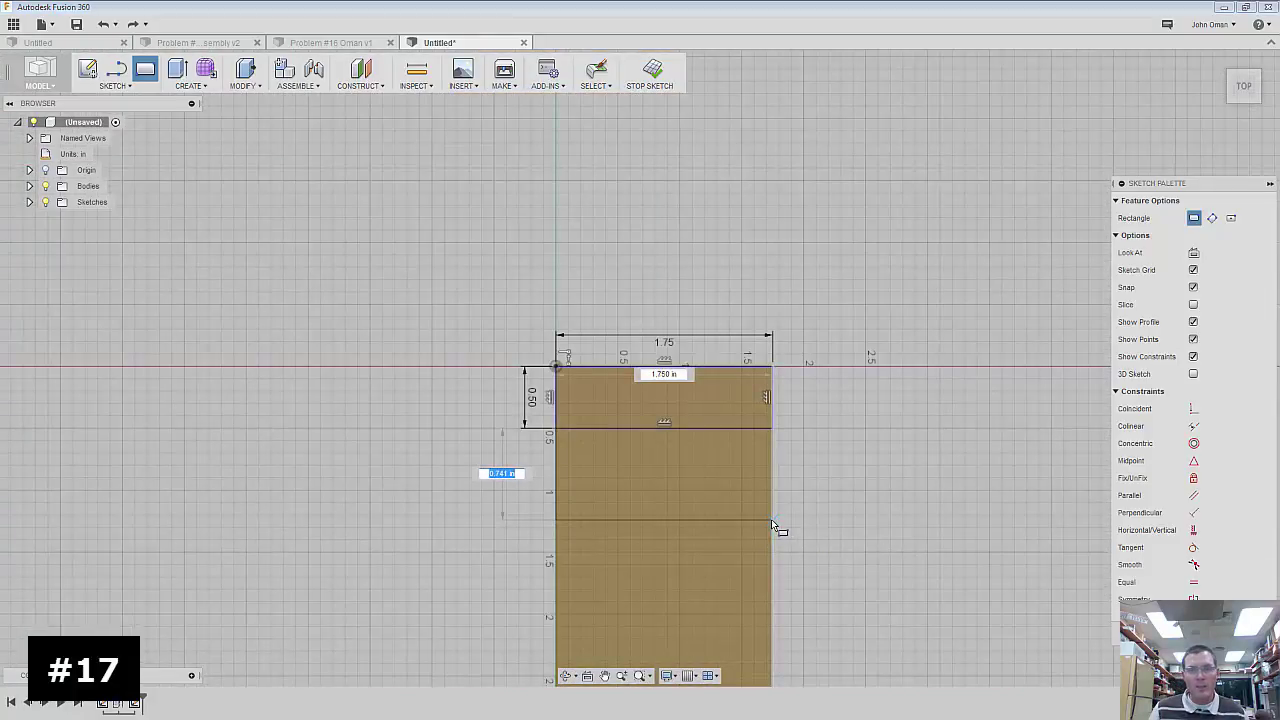
key(BackSpace)
text(.75)
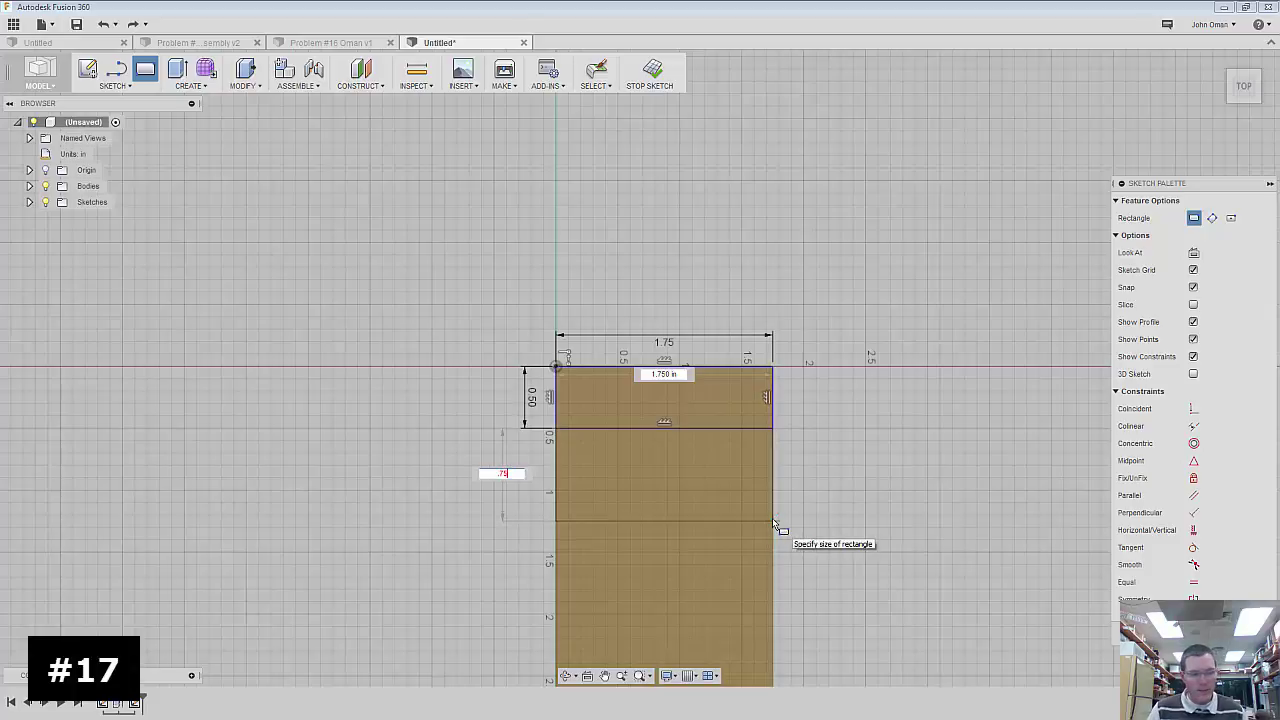
key(Tab)
text(1)
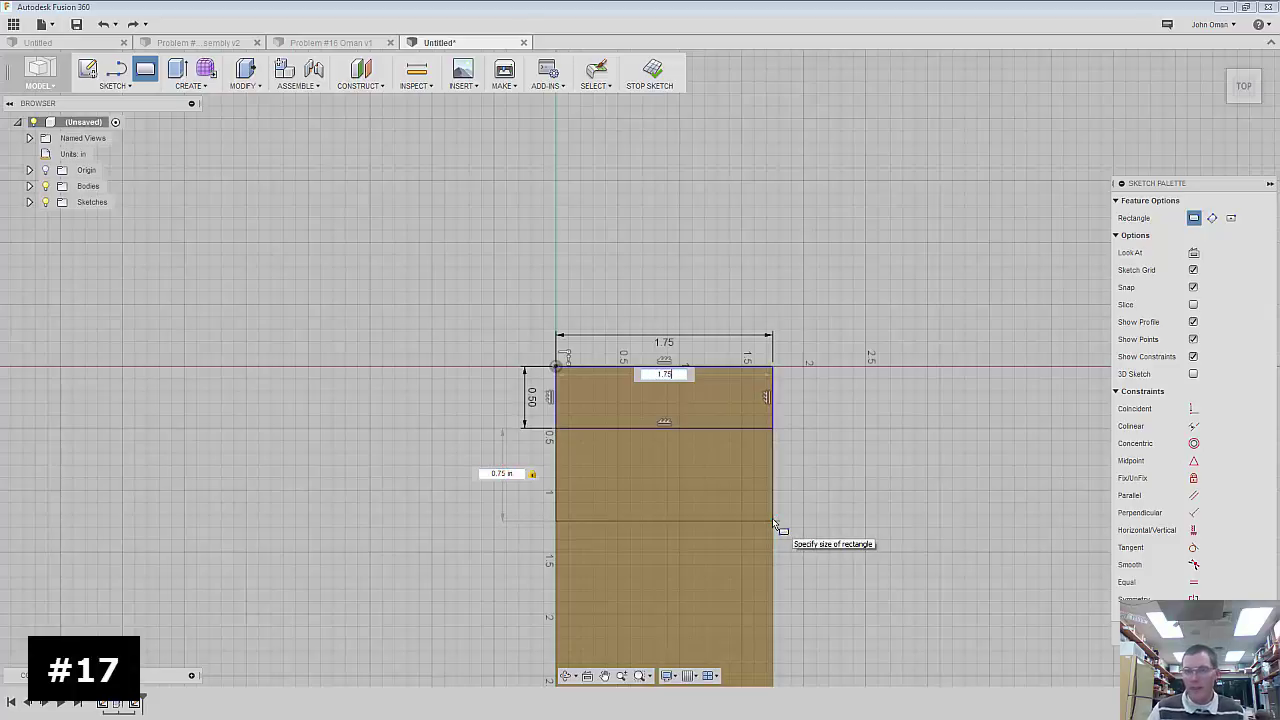
text(.75)
key(Tab)
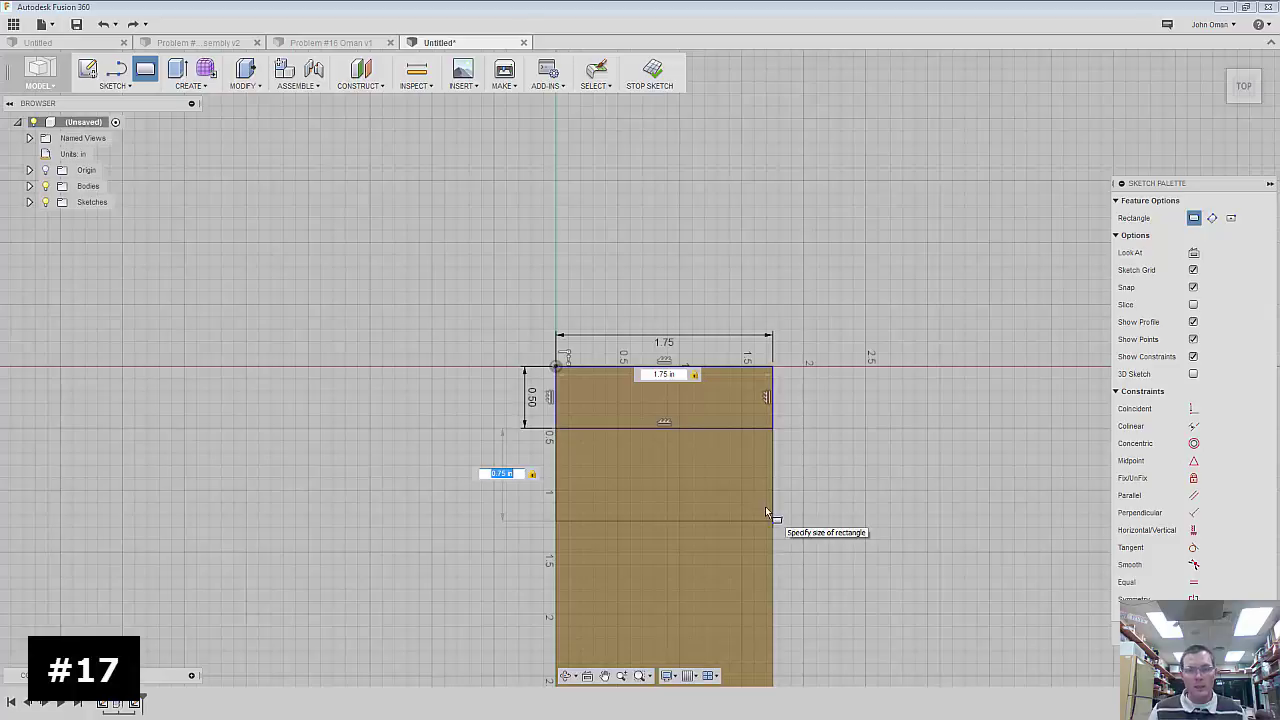
key(Return)
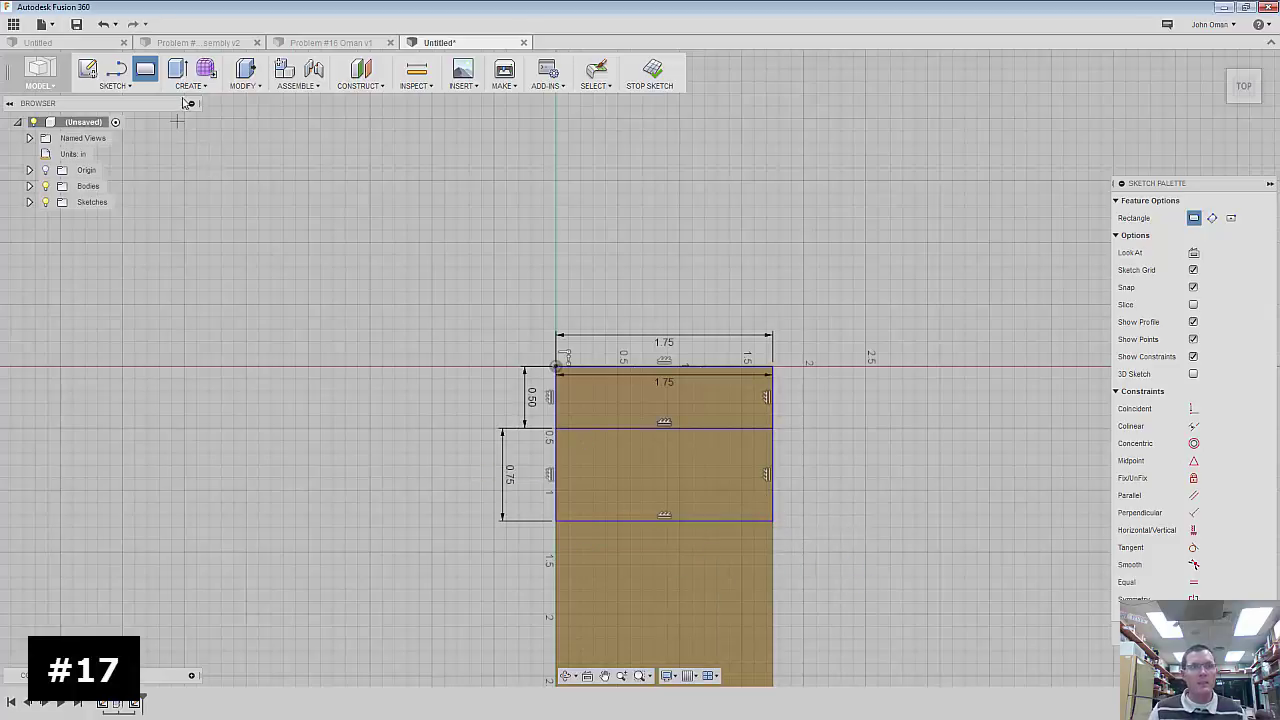
- Draw a third rectangle, 0.5 in by 1.75 in, adjoining the 0.75 in rectangle on the side toward the rounded end
click(155, 69)
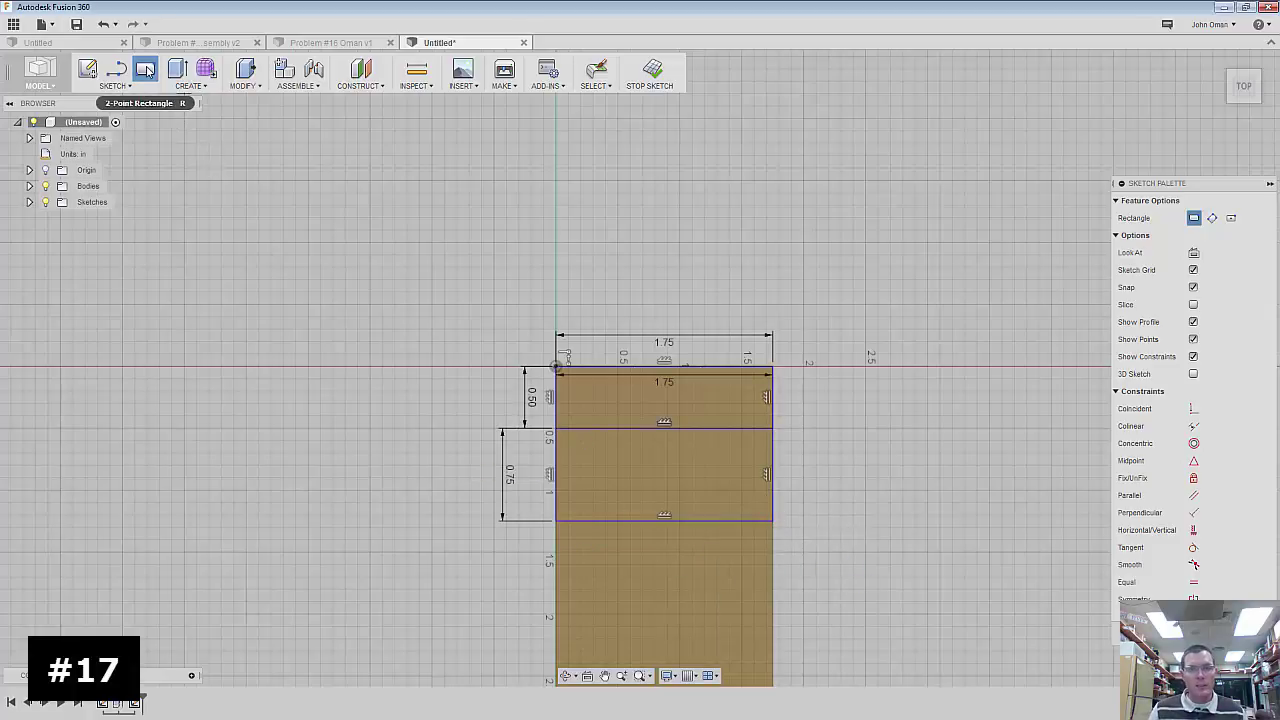
click(558, 523)
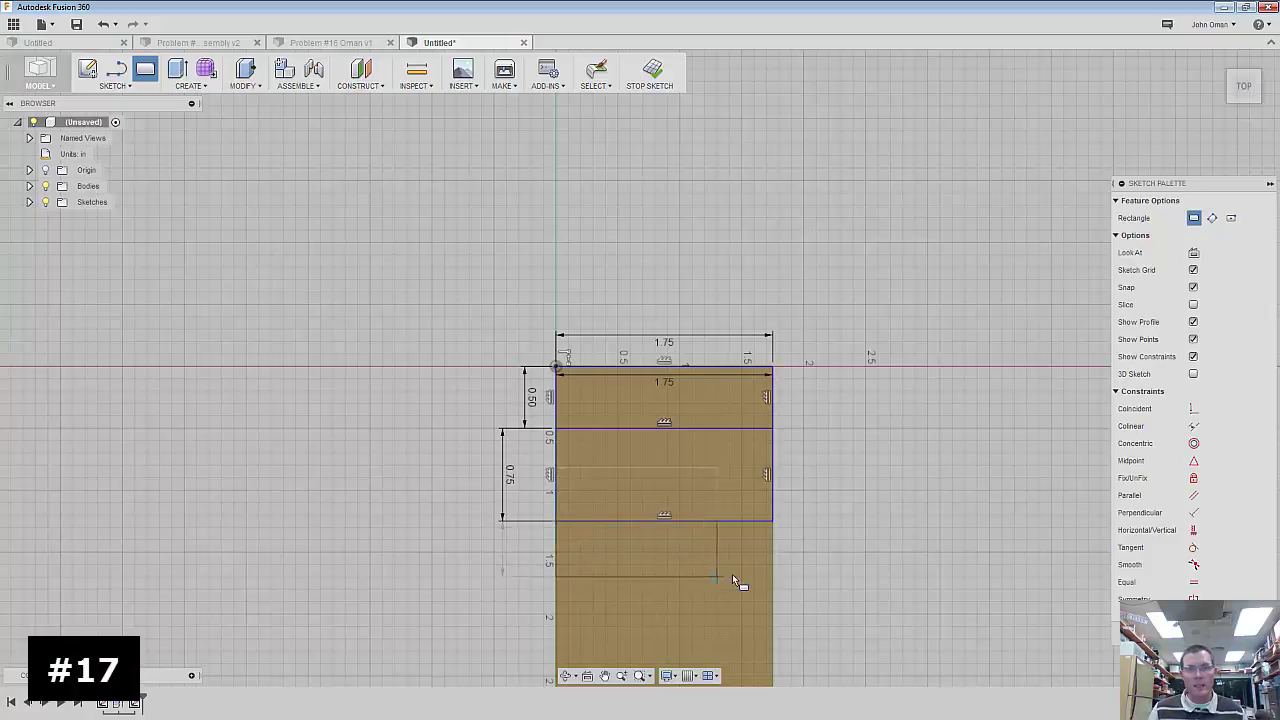
text(0.5)
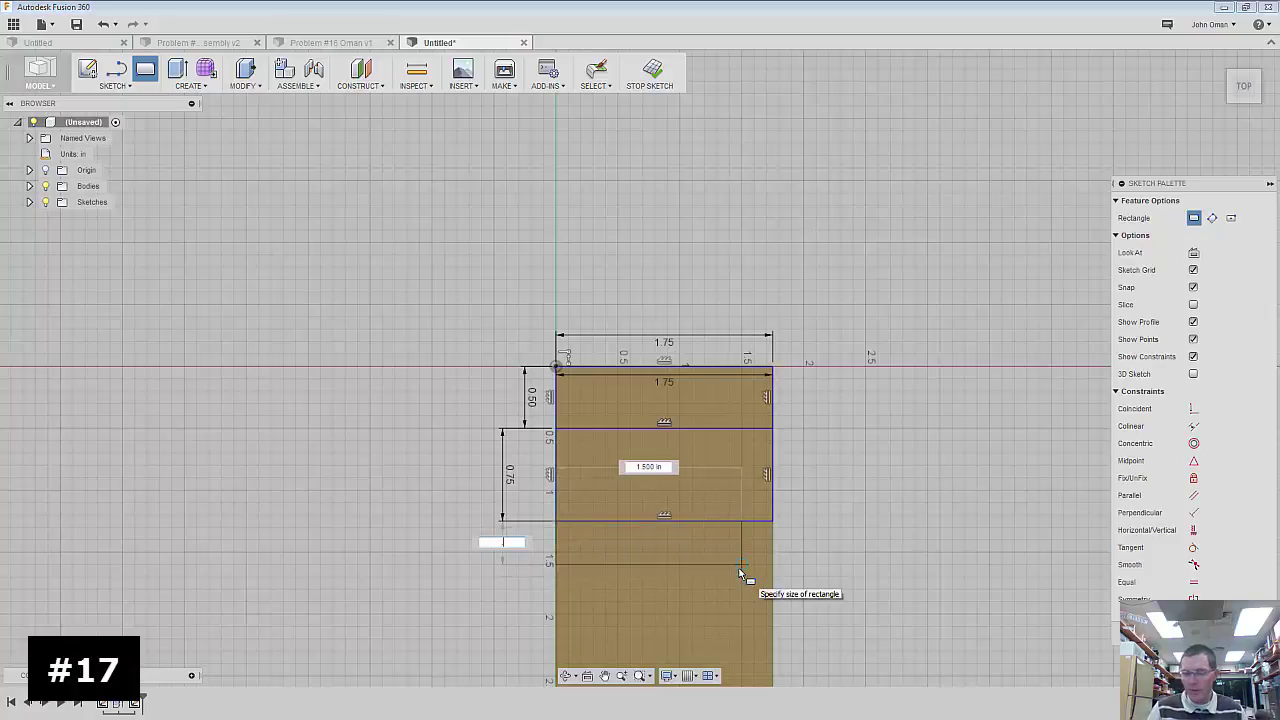
key(Tab)
text(1)
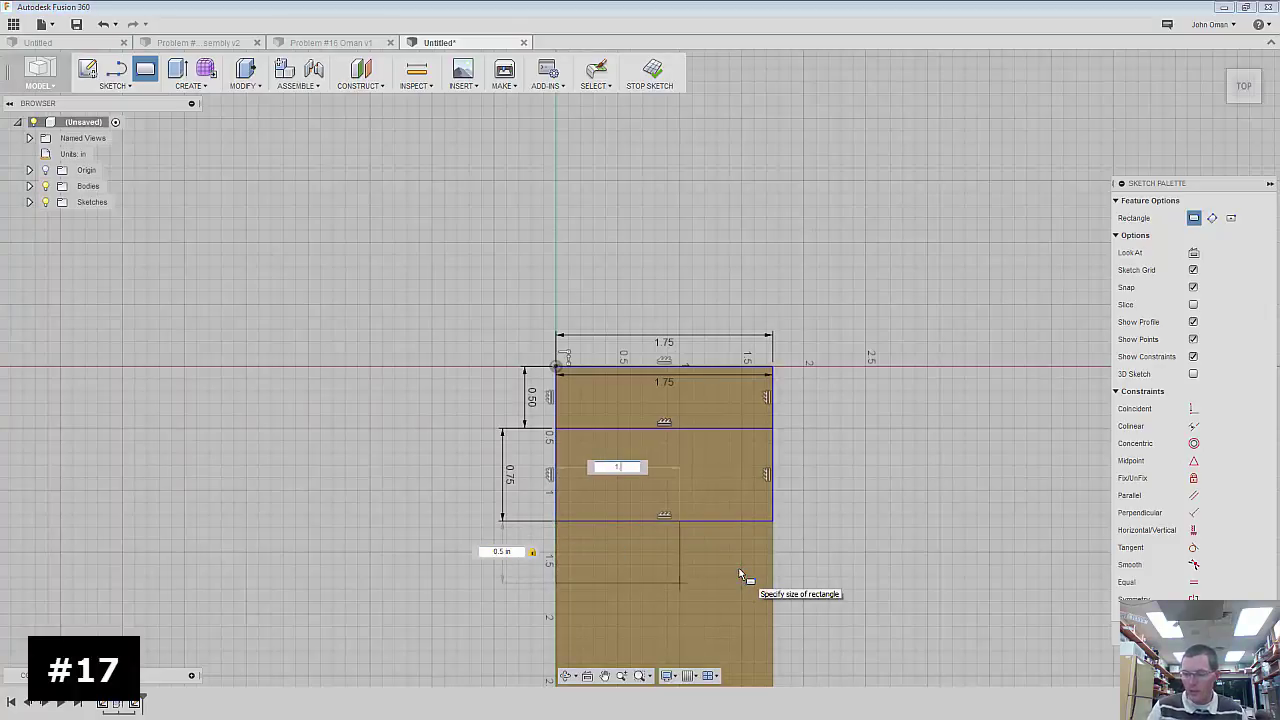
key(Return)
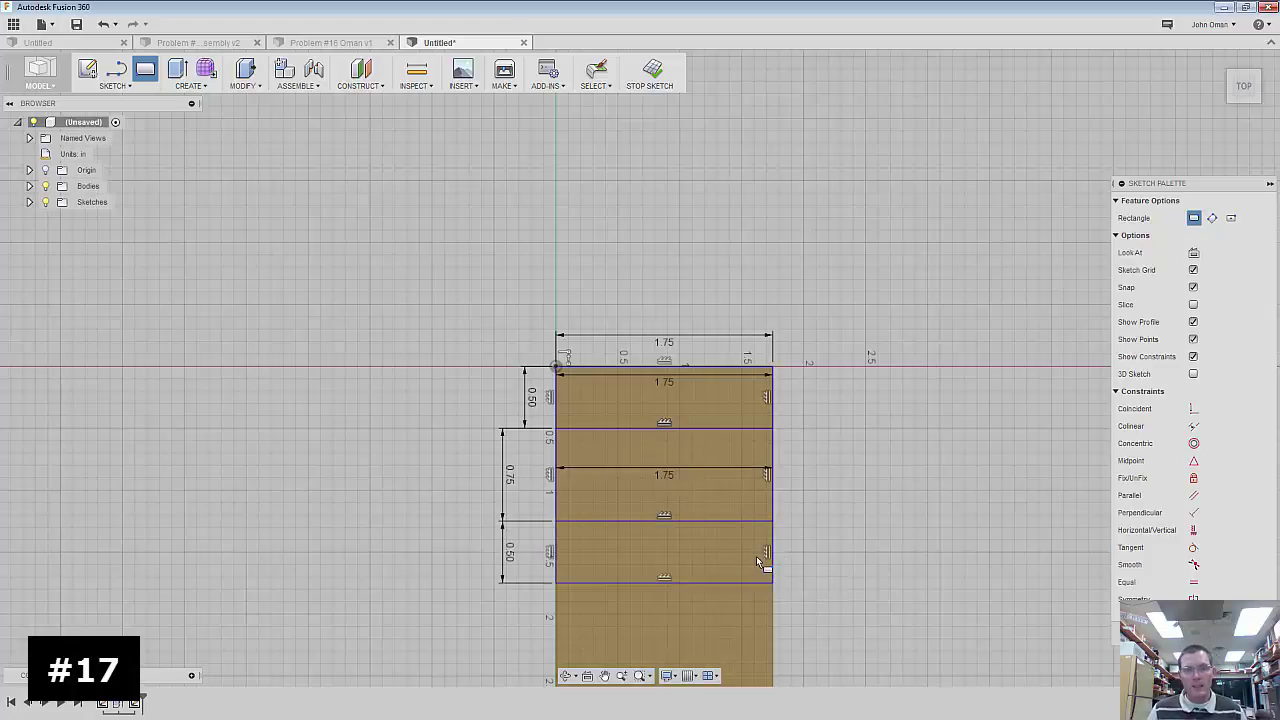
- Extrude the two 0.5 in wide rectangles upward by 0.5 in, joined to the base, leaving the middle rectangle unextruded
click(1262, 108)
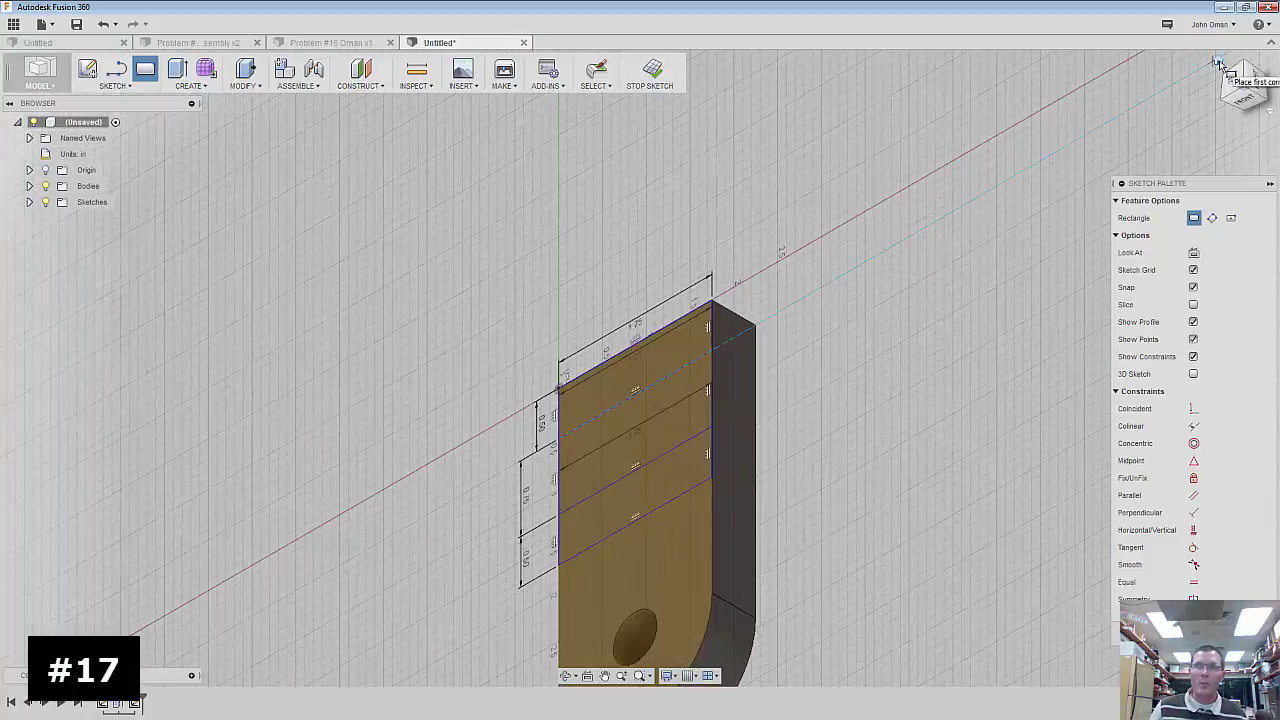
click(1219, 64)
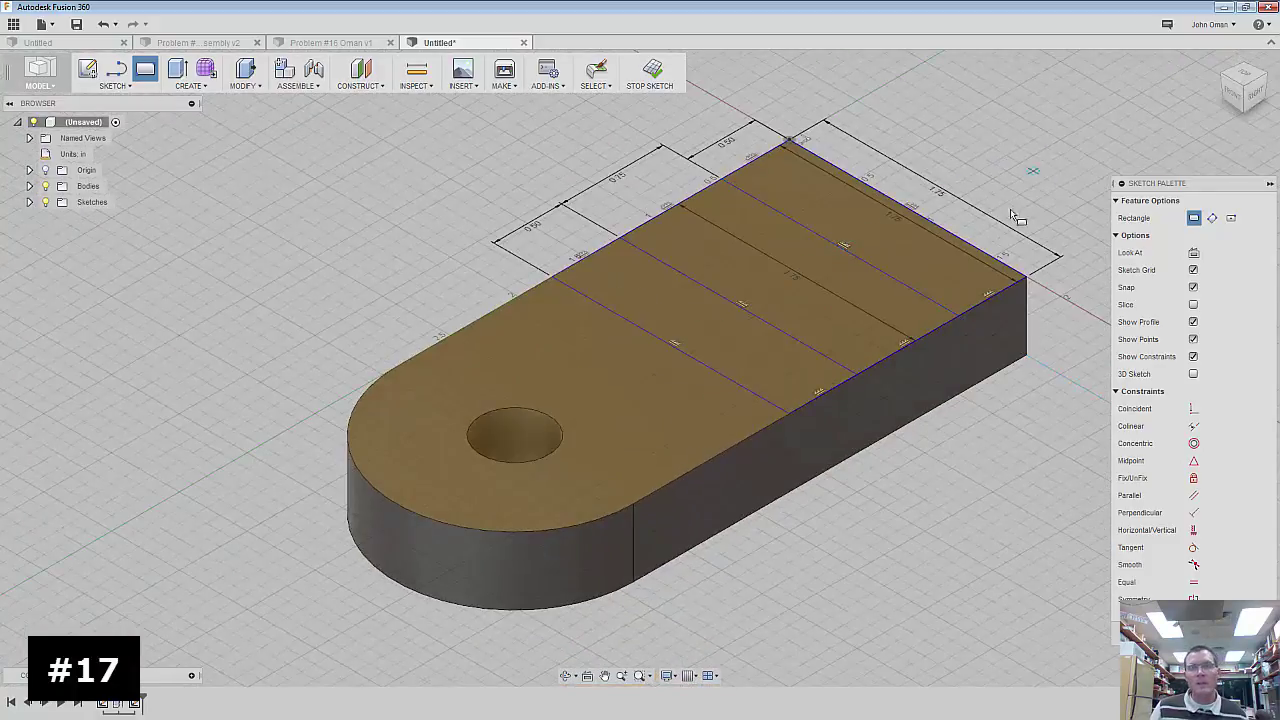
scroll(1003, 222, up, 2)
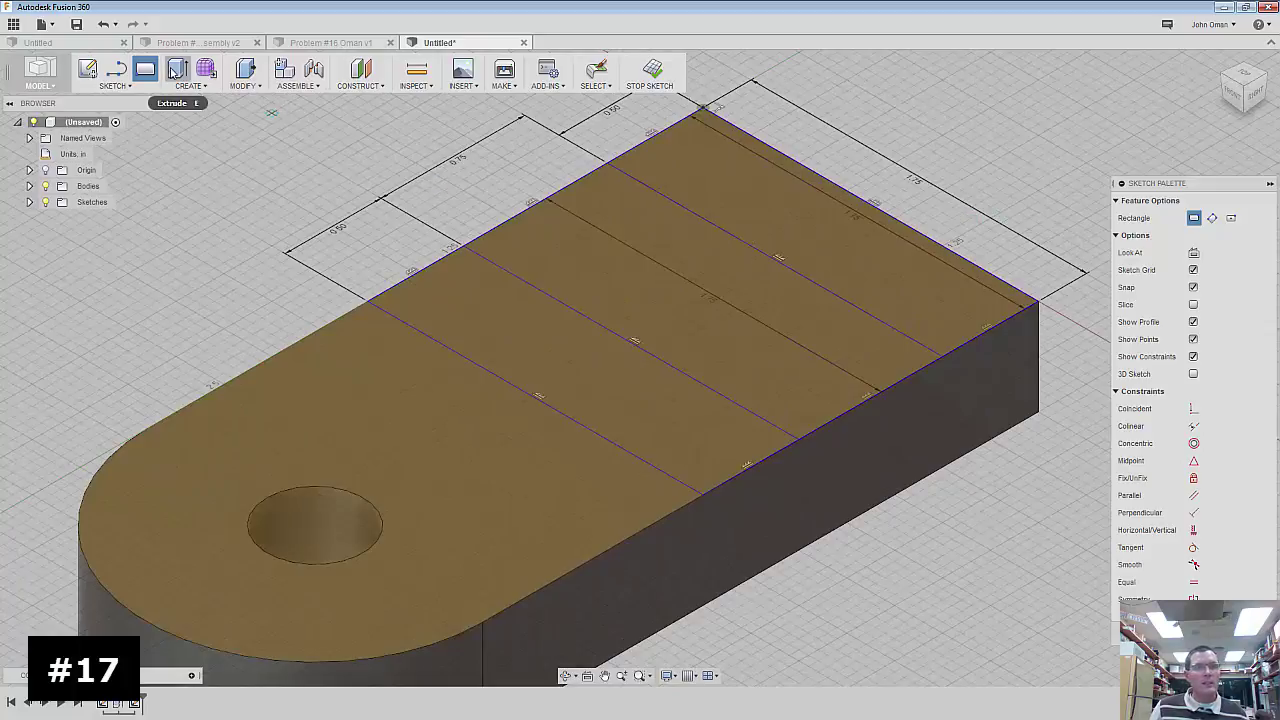
click(177, 68)
click(570, 334)
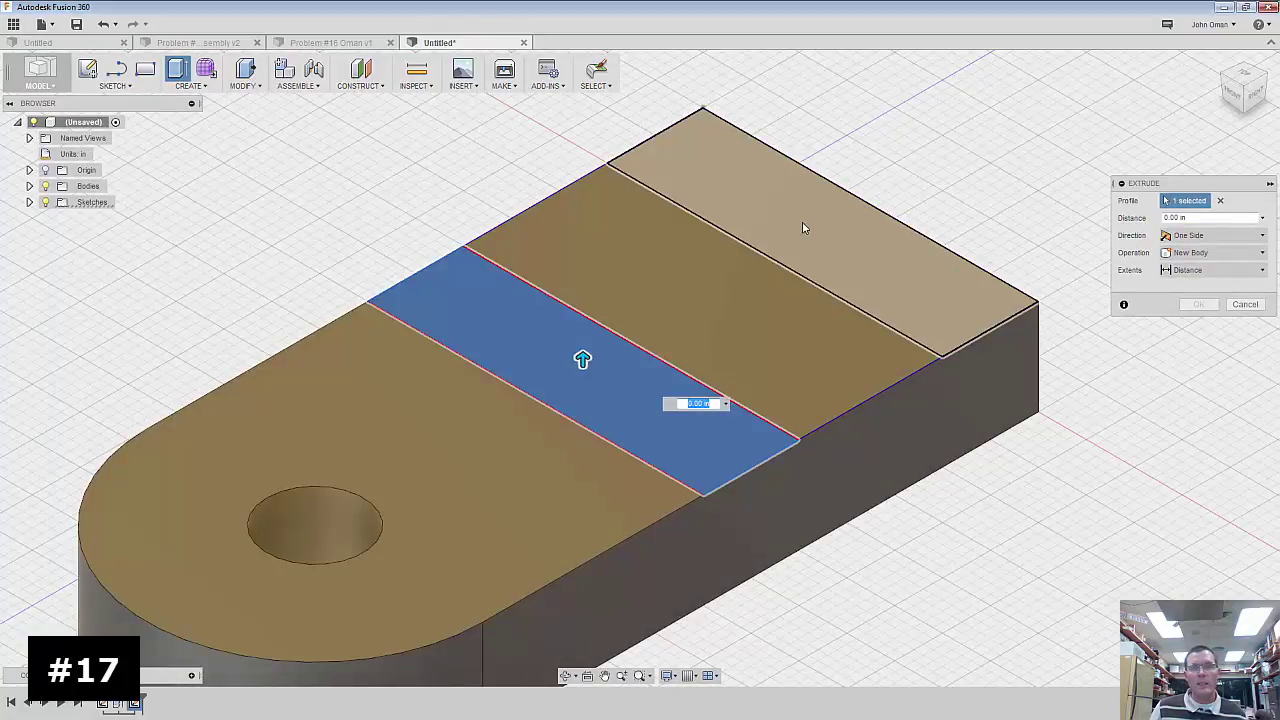
click(822, 222)
drag(822, 222, 823, 151)
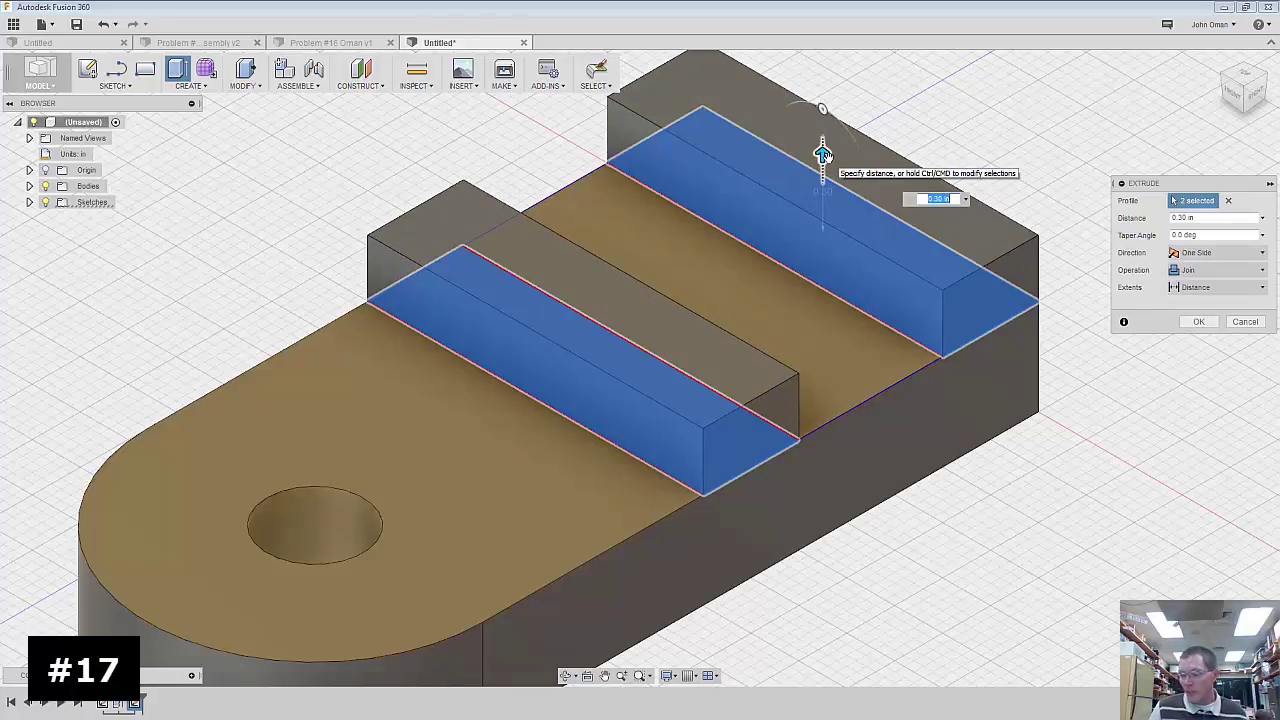
key(BackSpace)
text(.5)
key(Return)
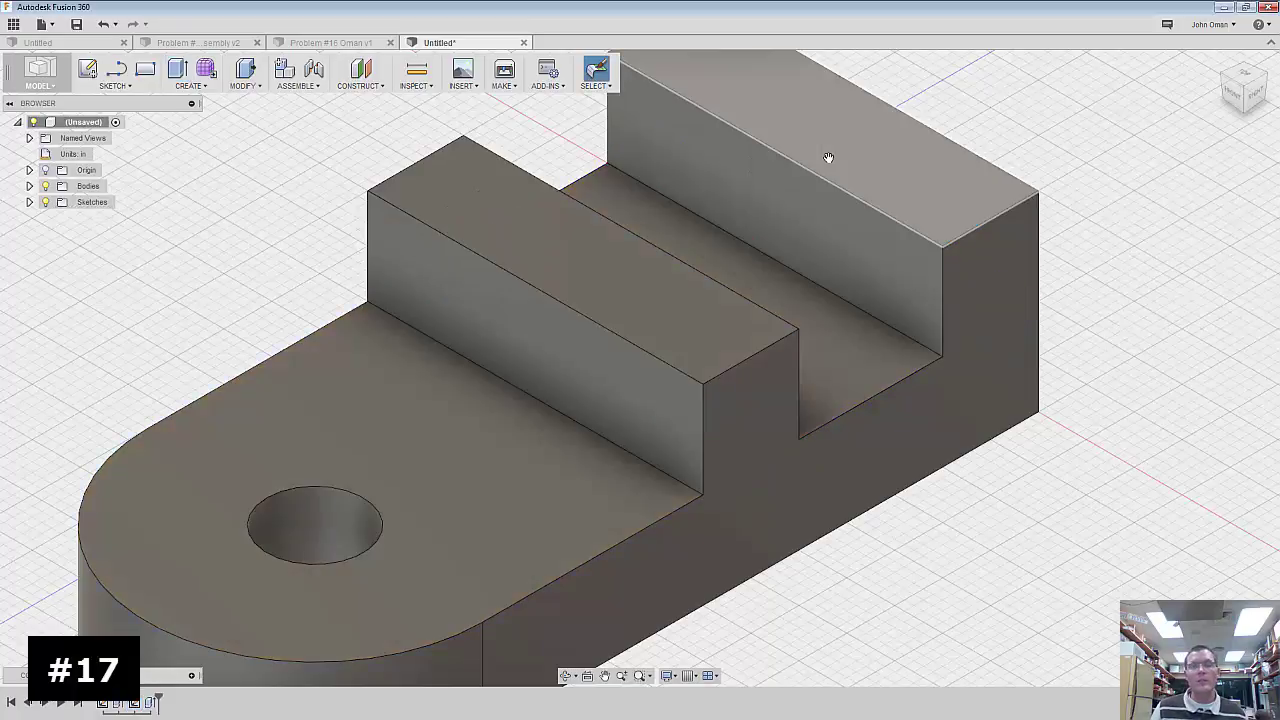
scroll(877, 246, down, 2)
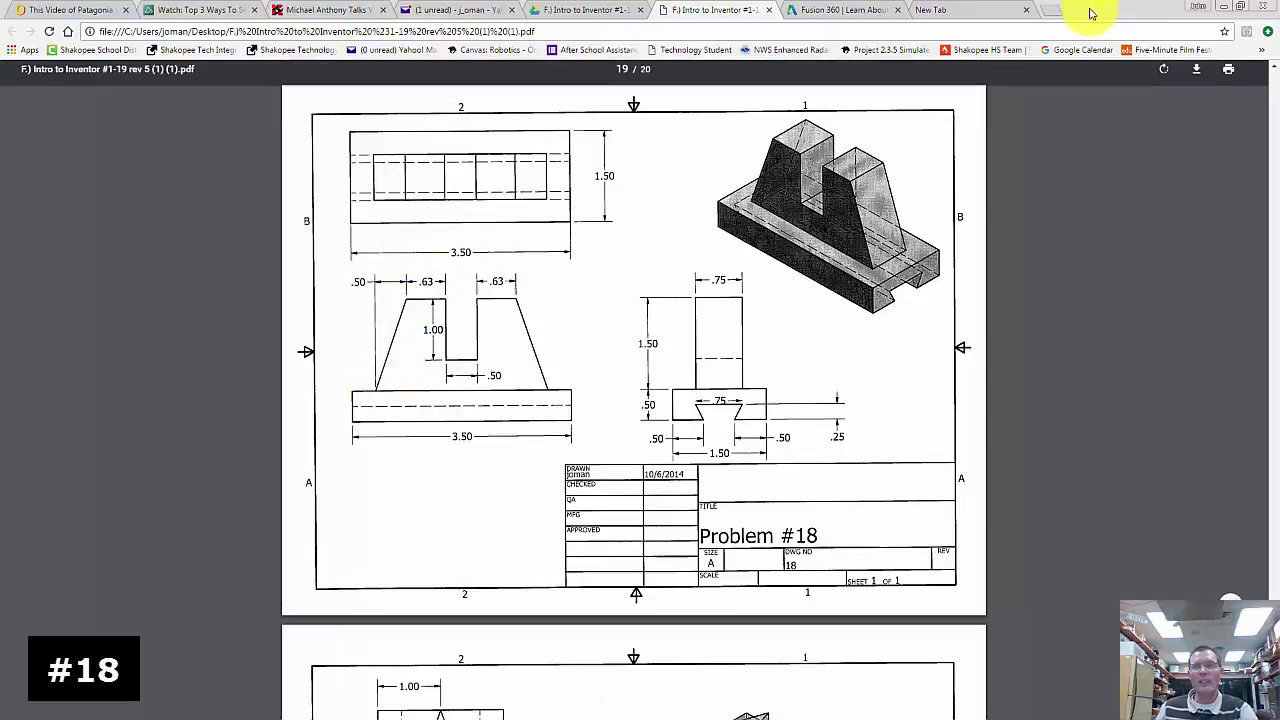
- Switch from the Problem #18 drawing to the empty Fusion 360 design and start a sketch on the horizontal origin plane
drag(1090, 10, 1279, 7)
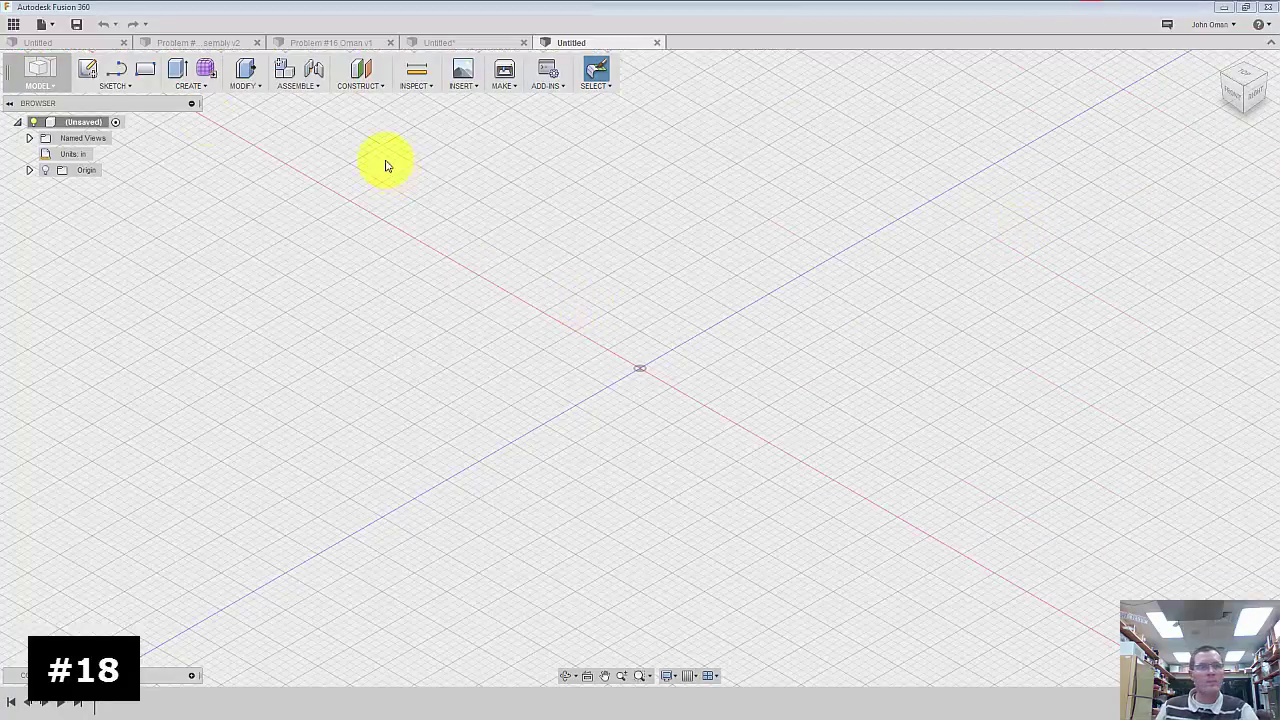
click(84, 72)
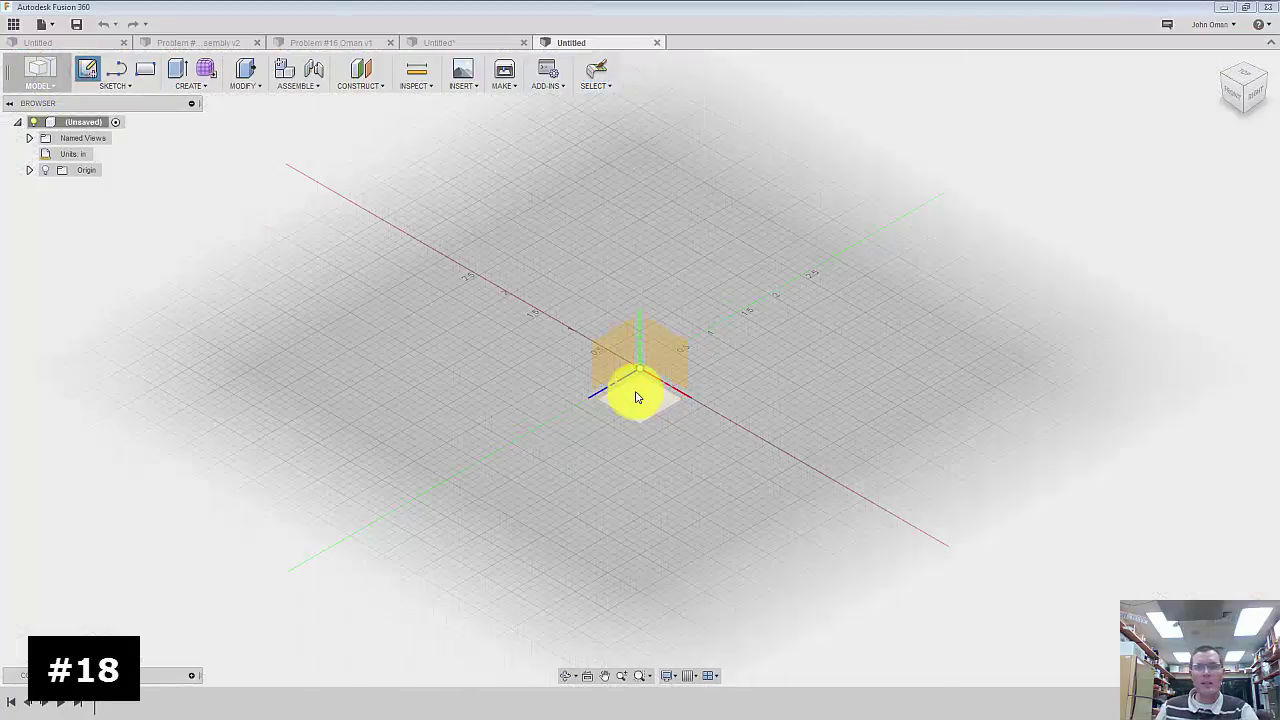
click(636, 394)
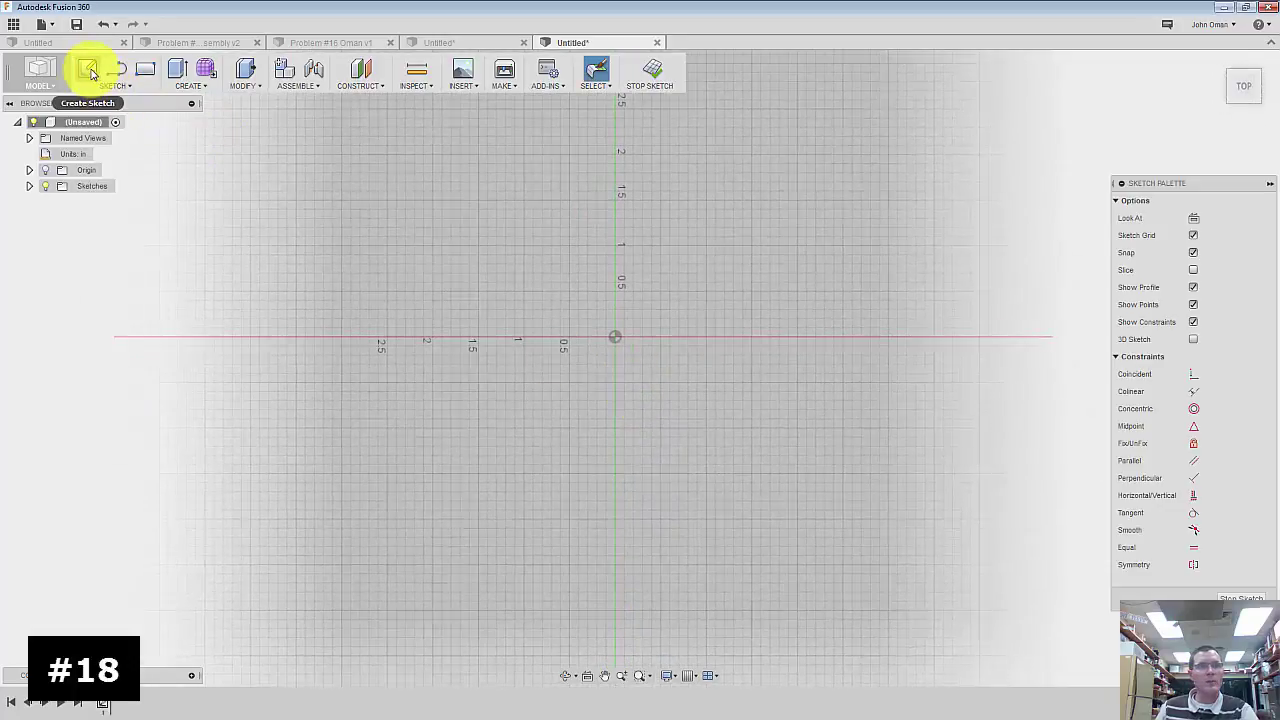
- Draw a rectangle from the origin, 3.5 in long and 1.5 in wide
click(145, 69)
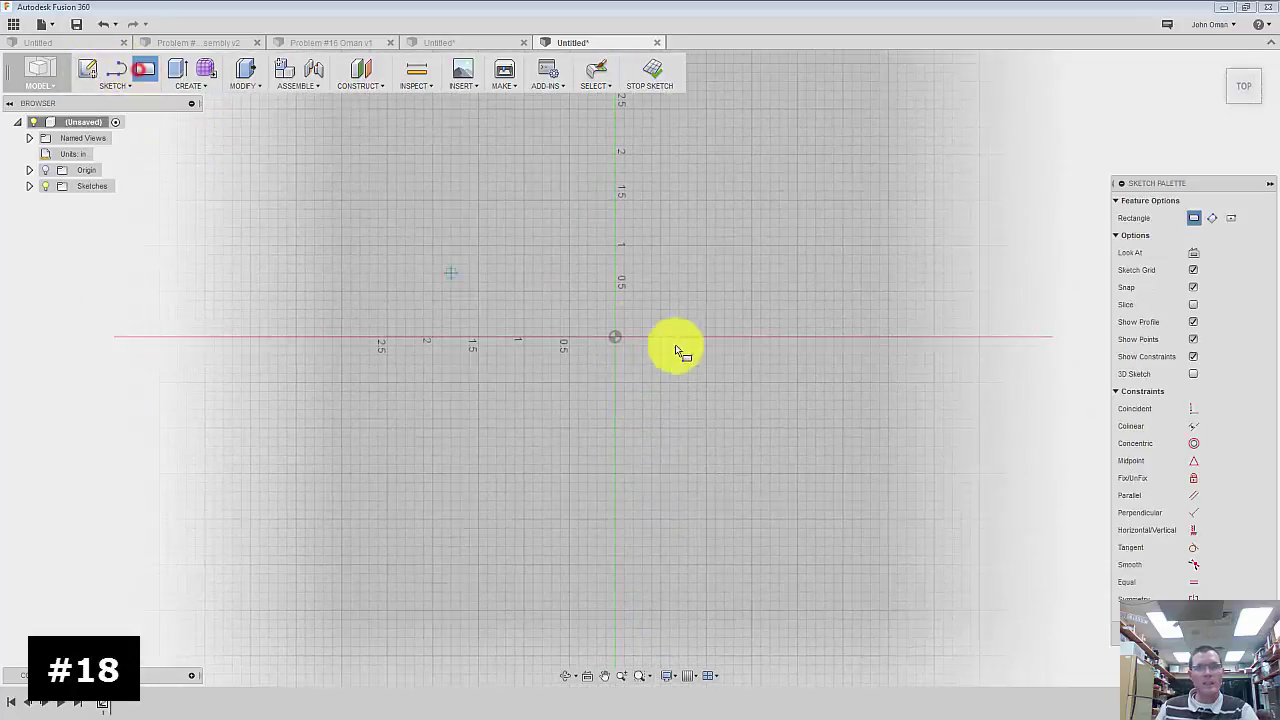
click(617, 336)
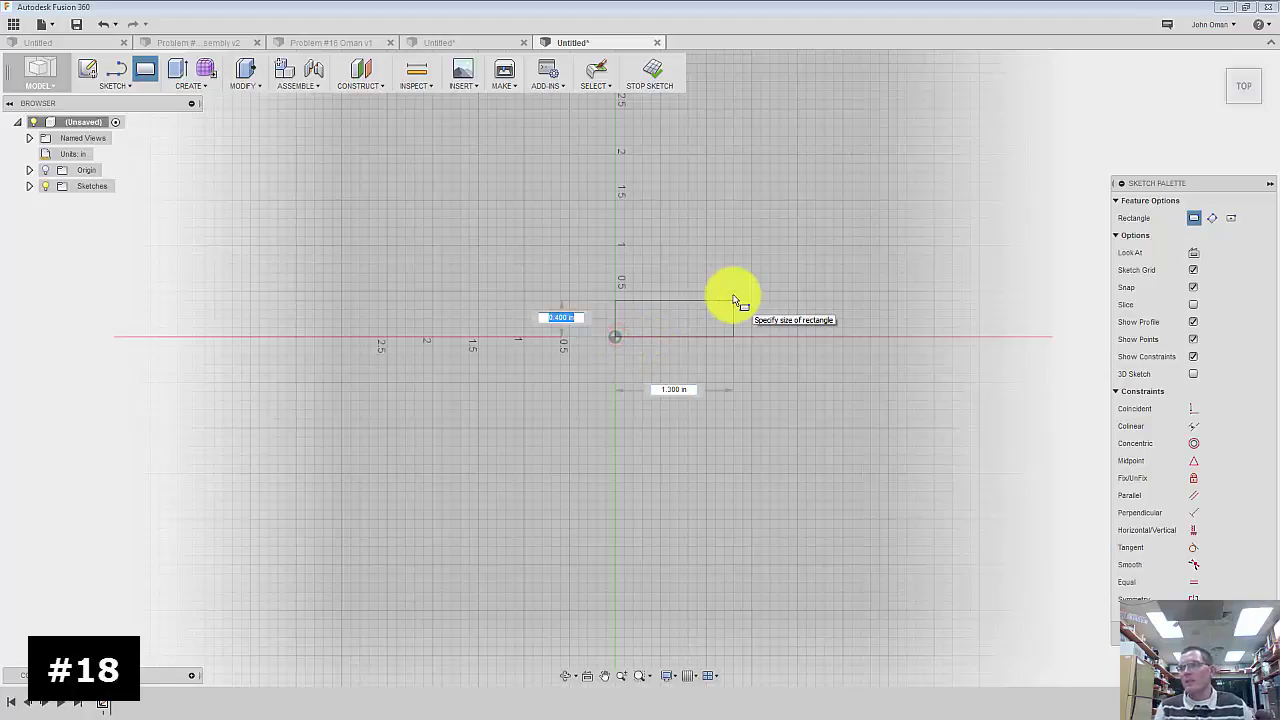
text(1.5)
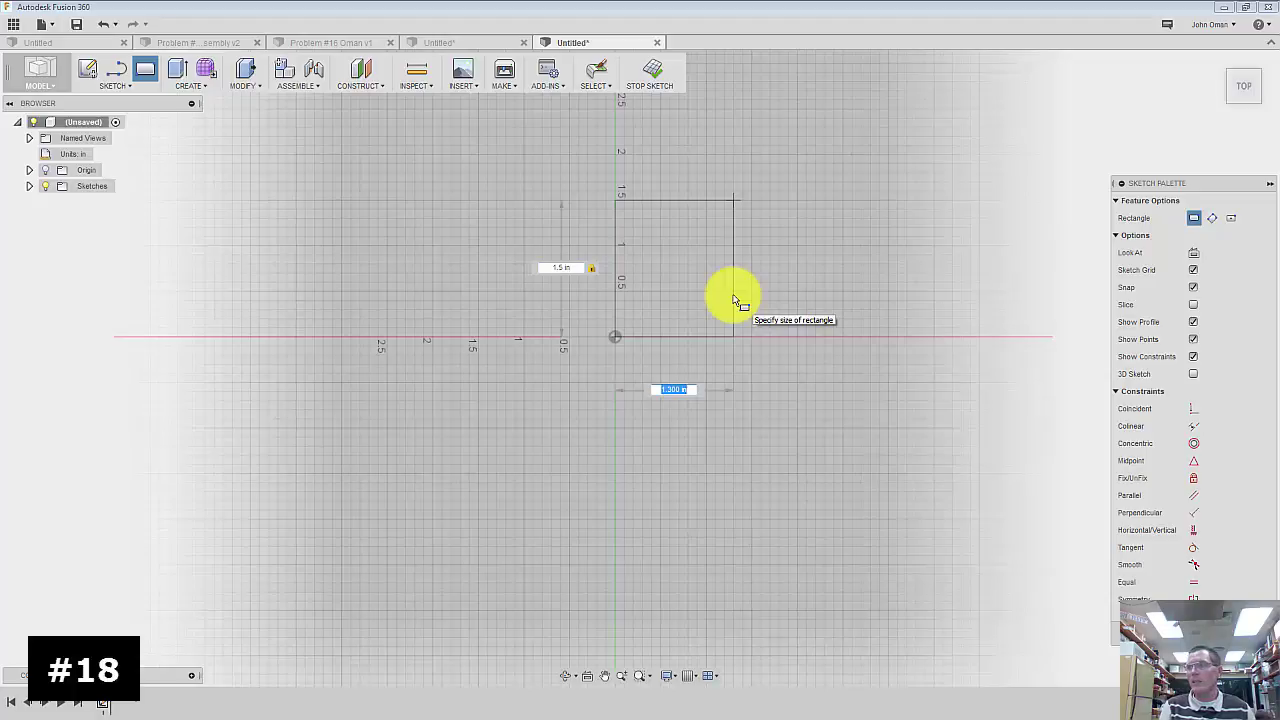
text(3.5)
key(Return)
key(Escape)
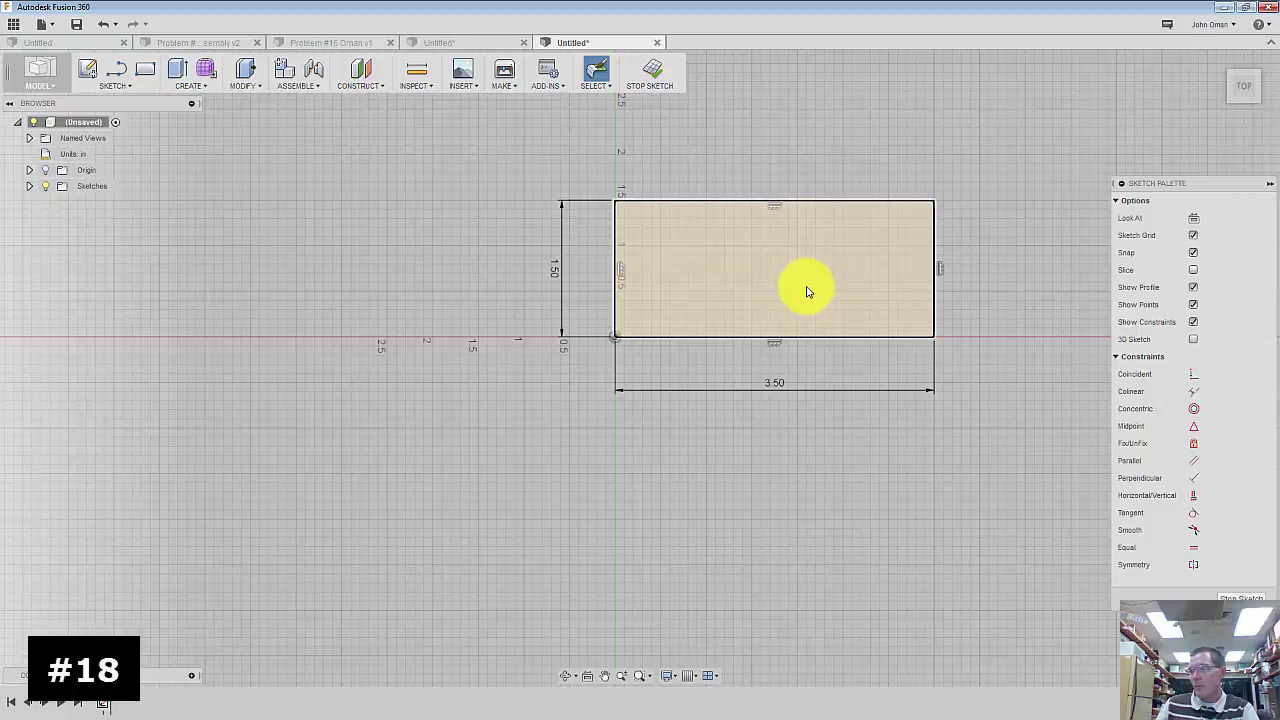
click(806, 320)
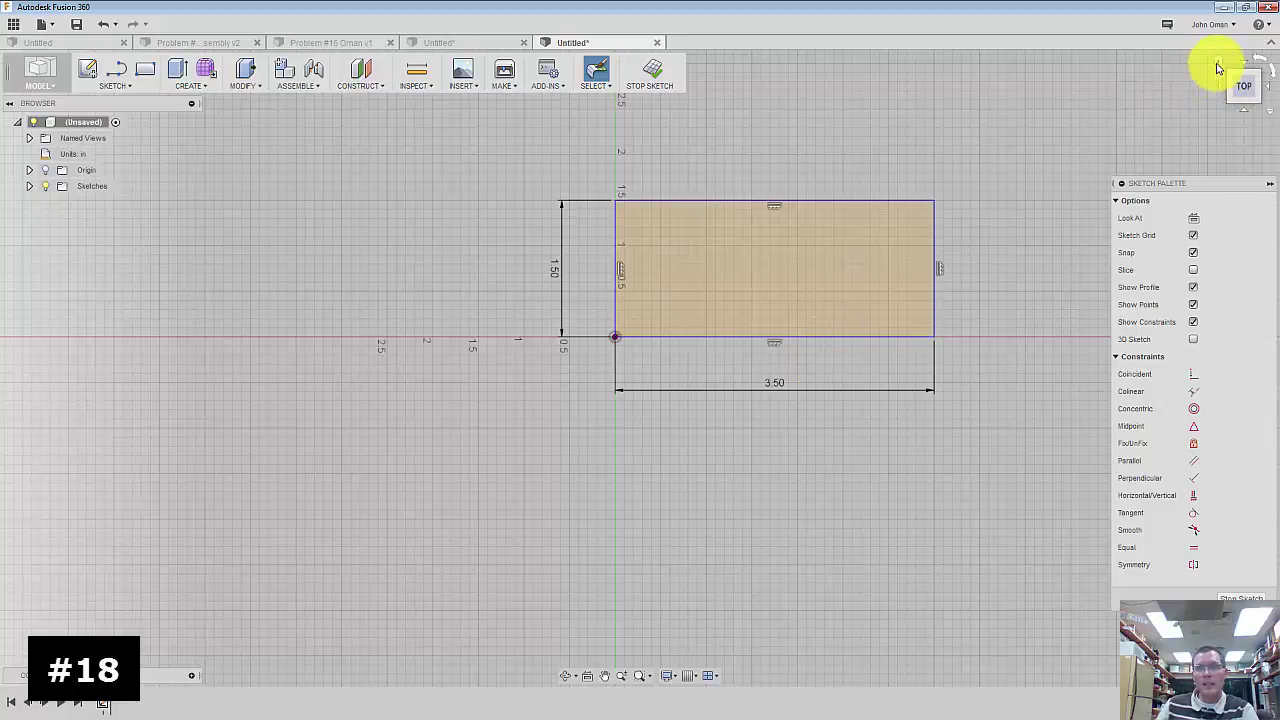
- Extrude the rectangle upward by 0.5 in as a new body, working in the isometric home view
click(1218, 68)
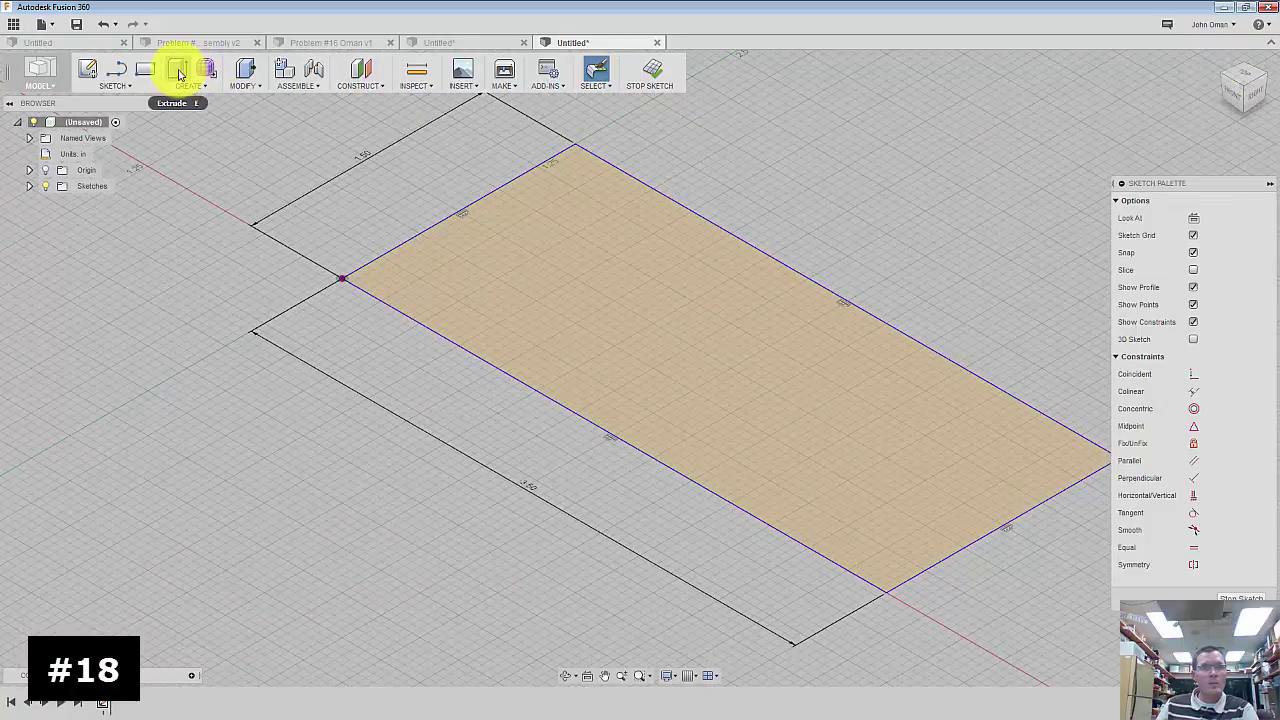
click(179, 74)
click(449, 286)
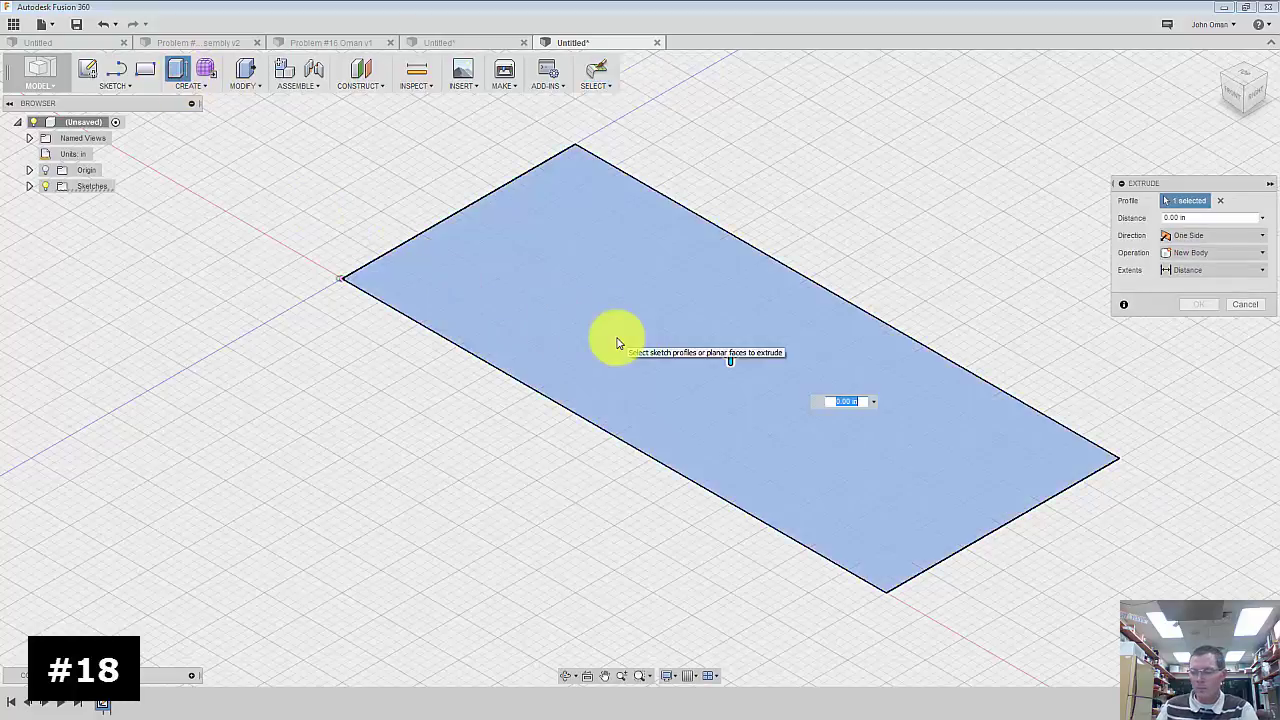
key(Return)
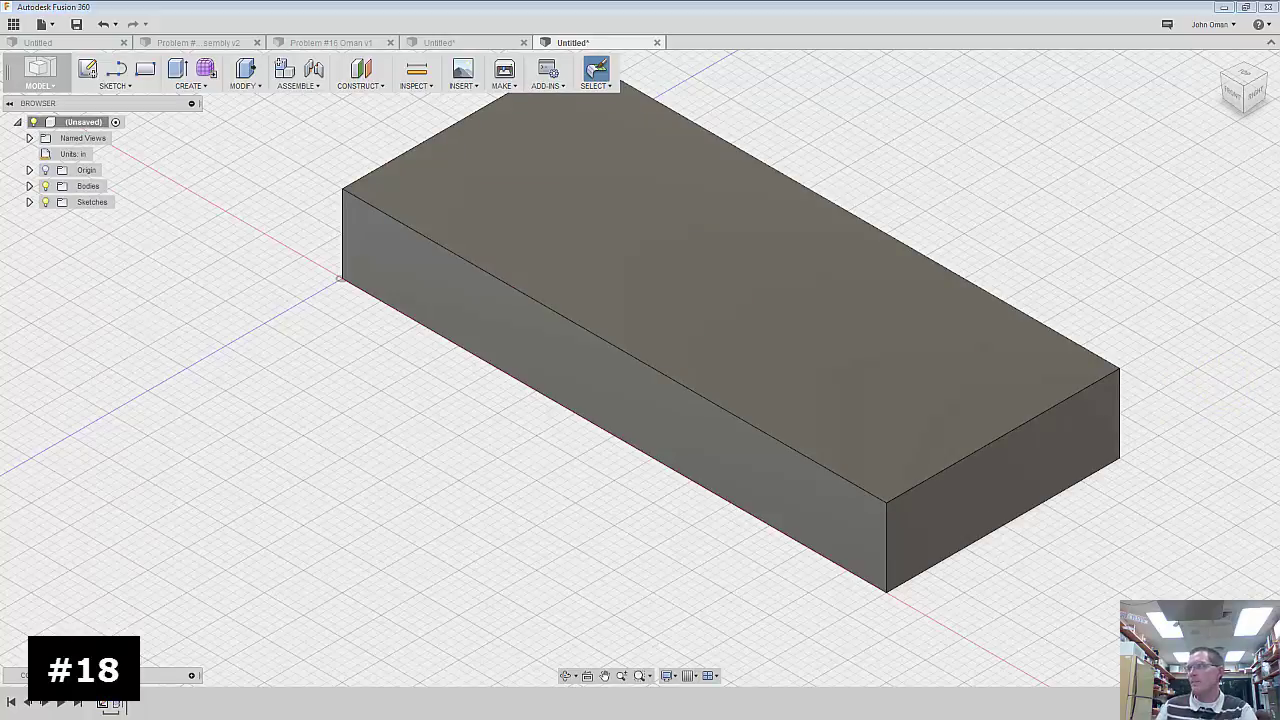
- Create an offset plane 0.38 in inward from the base's long front face, after checking the Problem #18 drawing
click(87, 68)
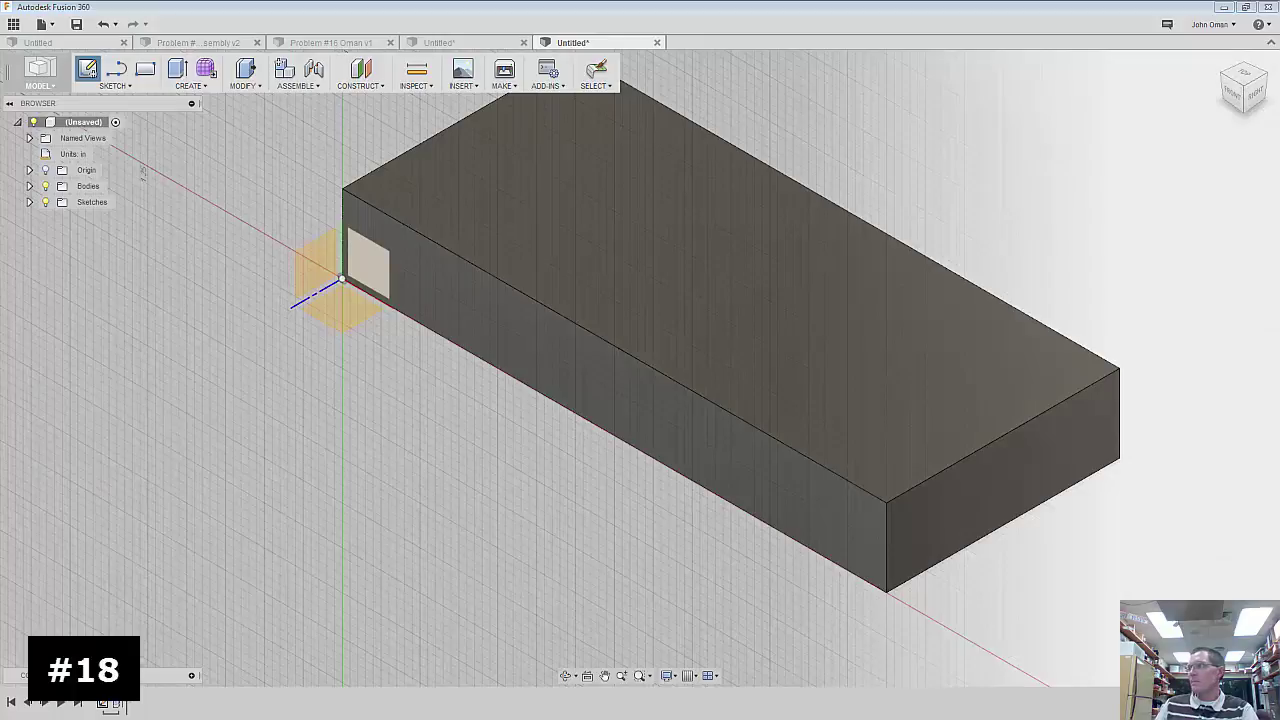
key(alt+Tab)
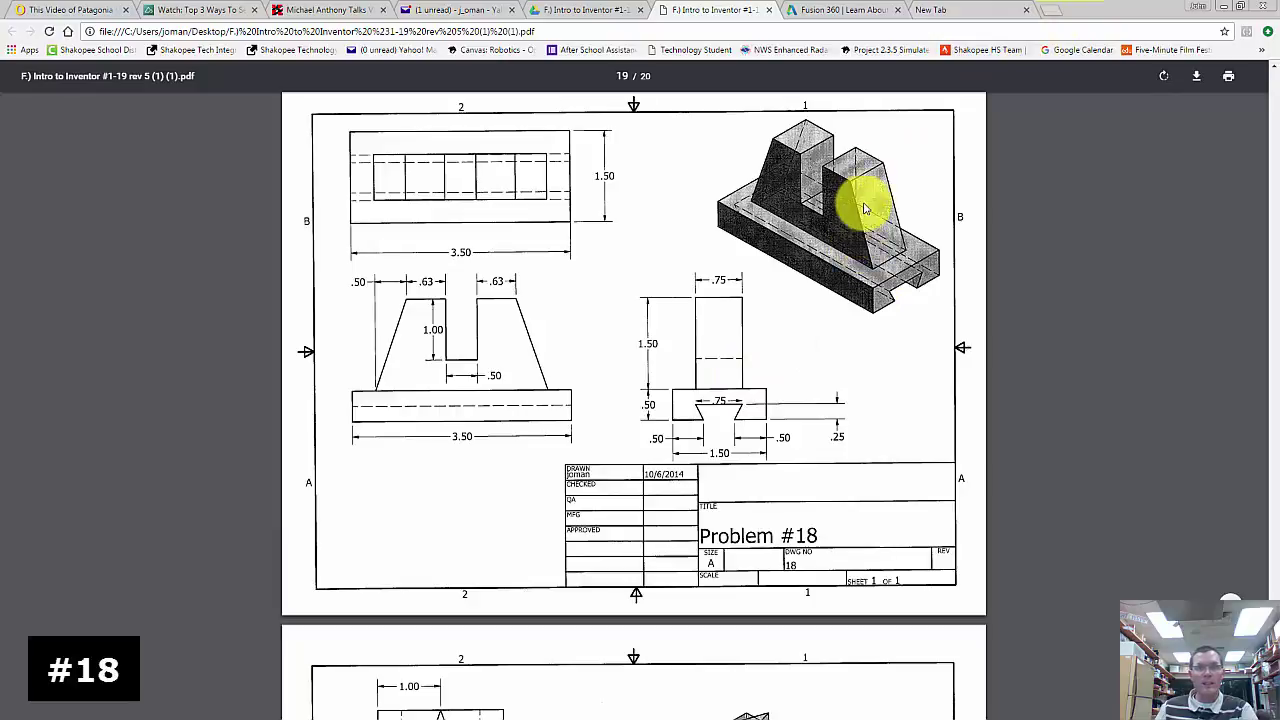
click(1223, 6)
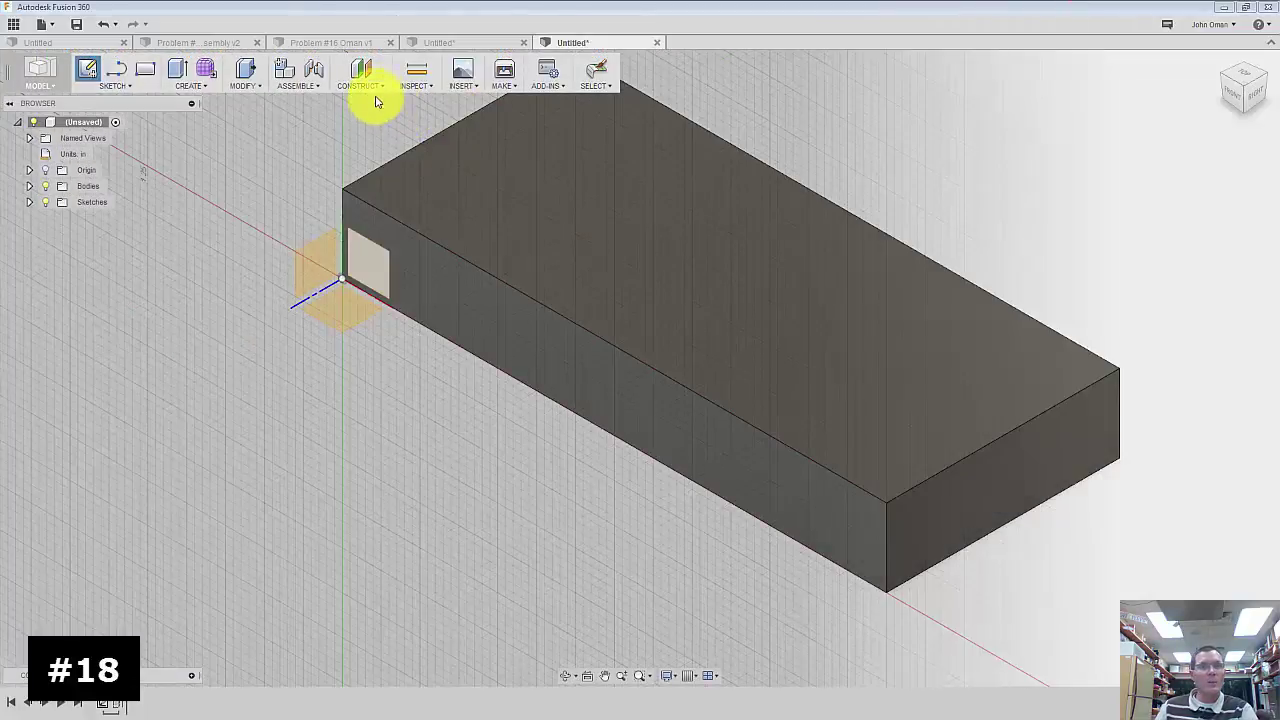
click(366, 84)
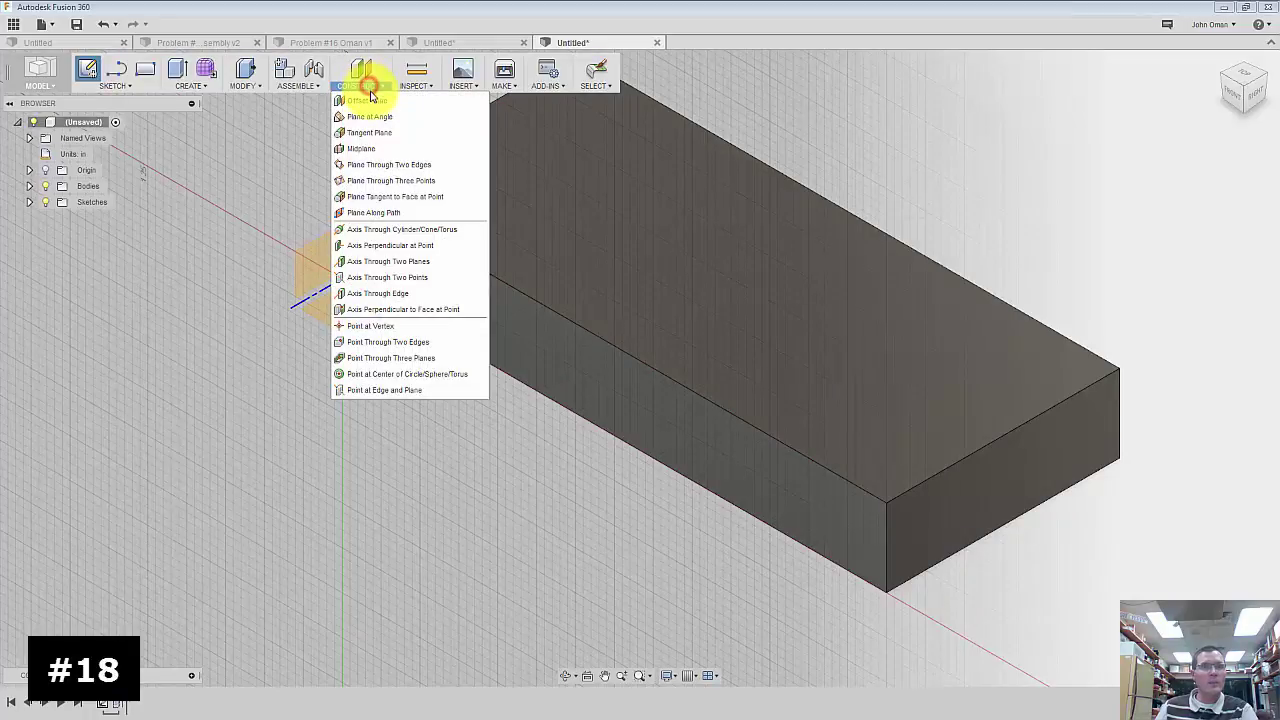
click(370, 102)
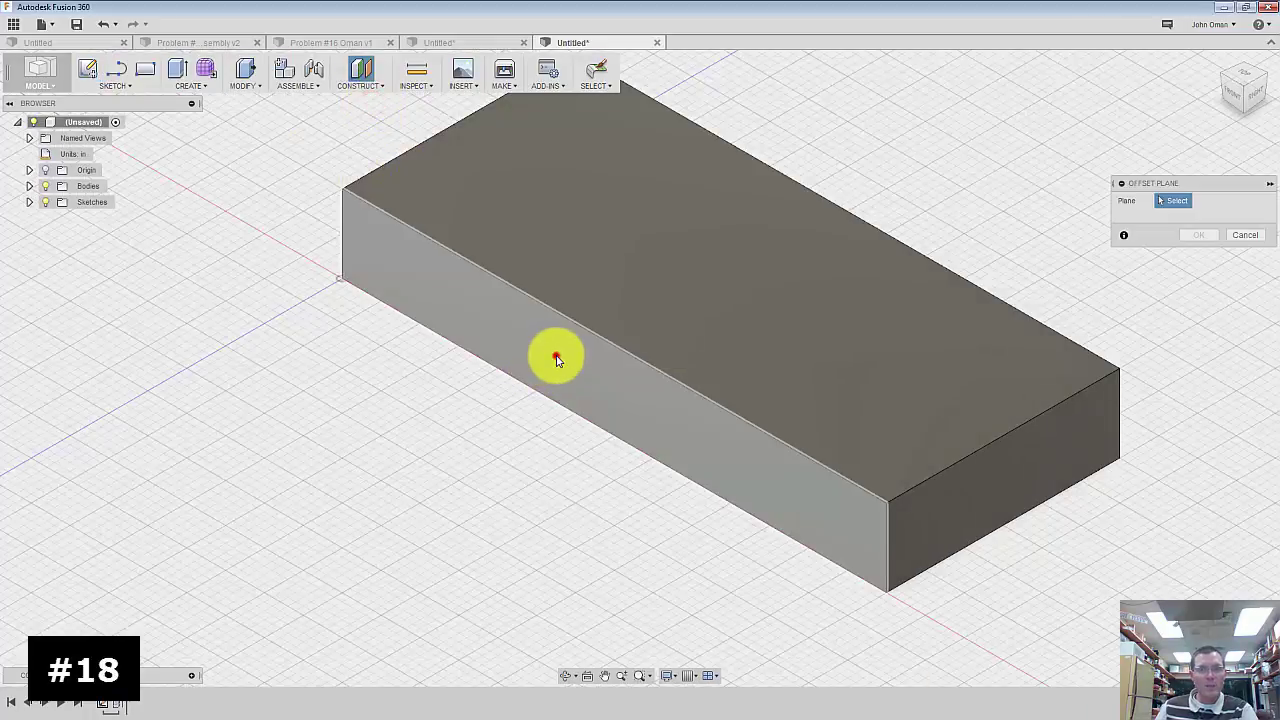
click(557, 359)
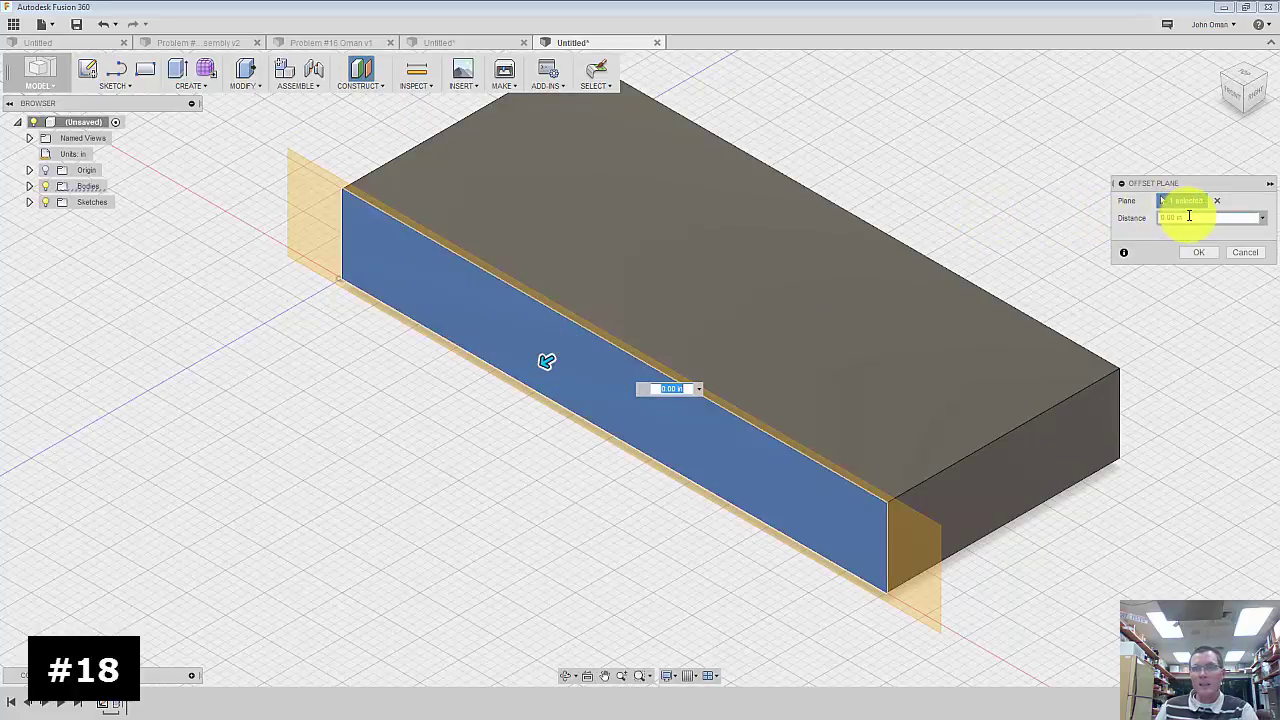
click(1191, 217)
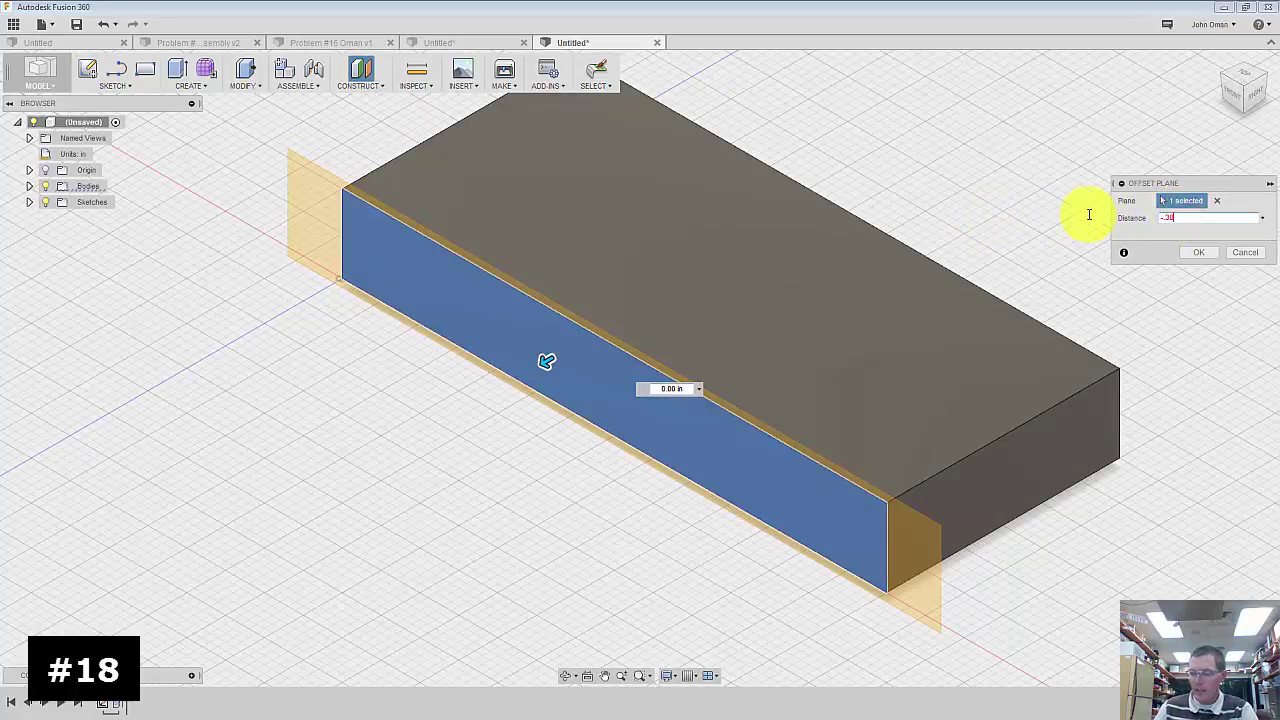
key(Return)
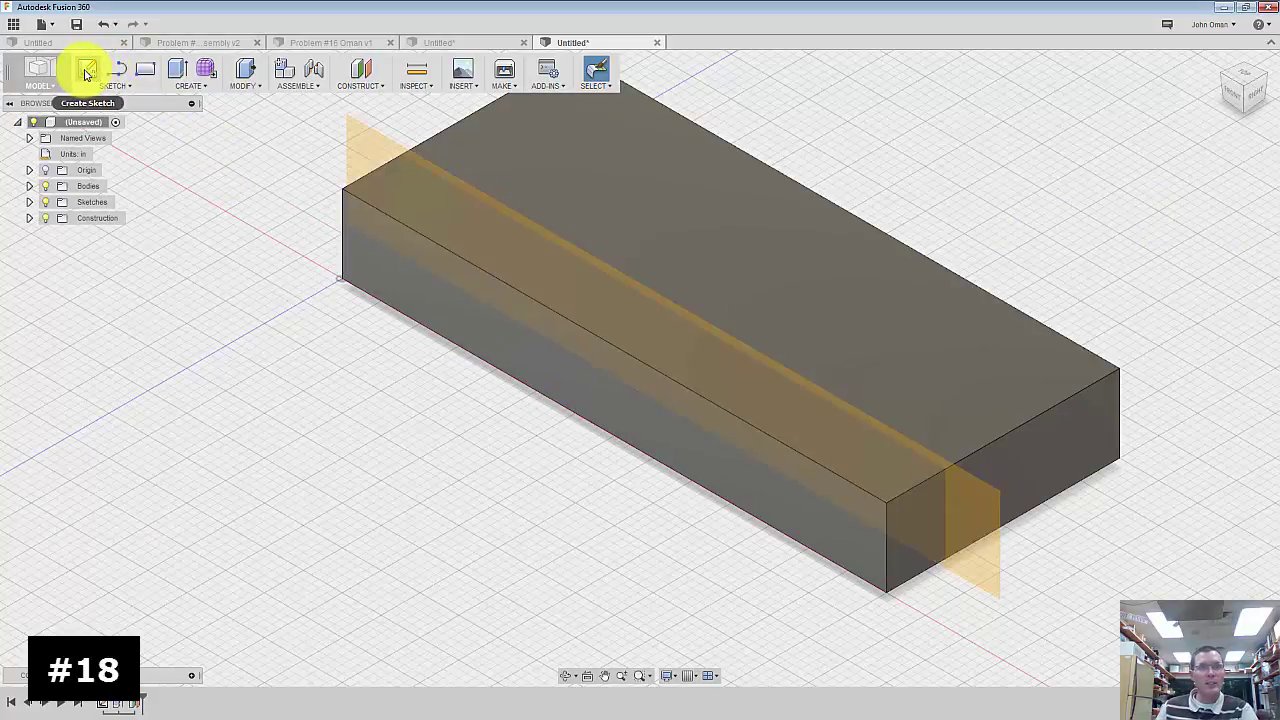
- Start a sketch on the offset plane and check the upright's front-view dimensions in the Problem #18 drawing
click(86, 72)
click(980, 514)
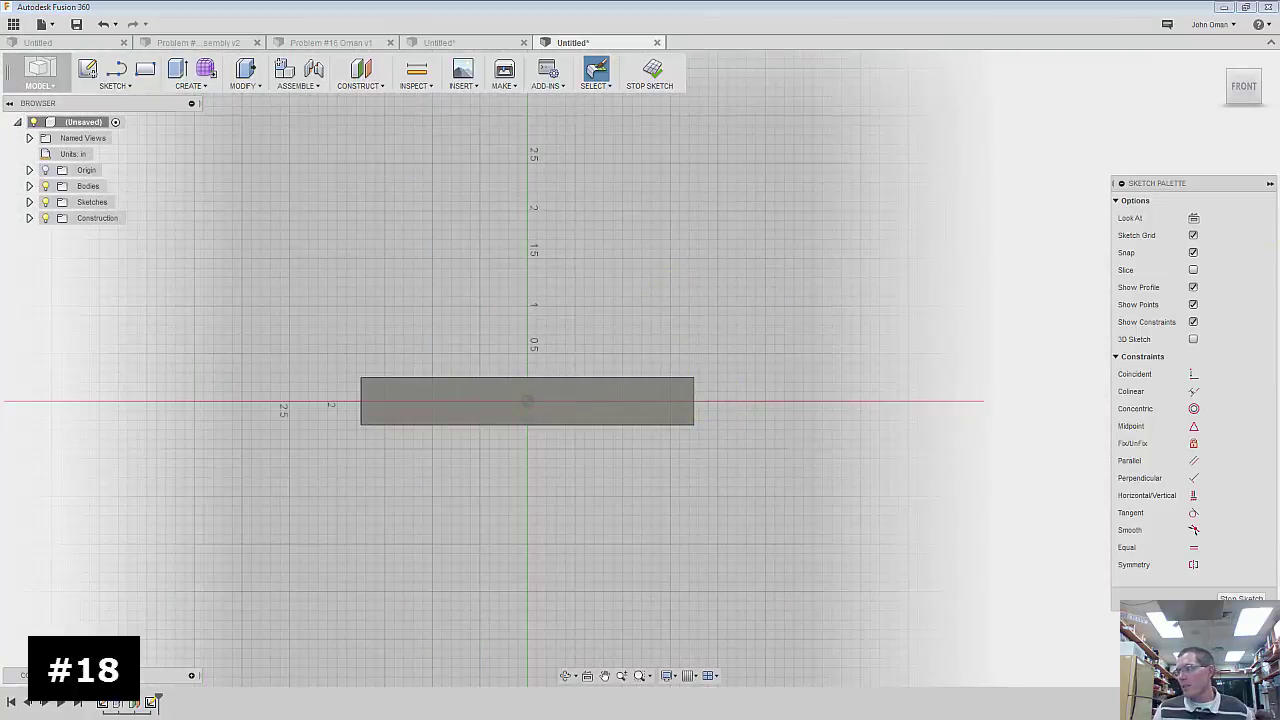
mouse_move(1279, 171)
mouse_down()
mouse_move(843, 171)
mouse_move(420, 8)
mouse_up()
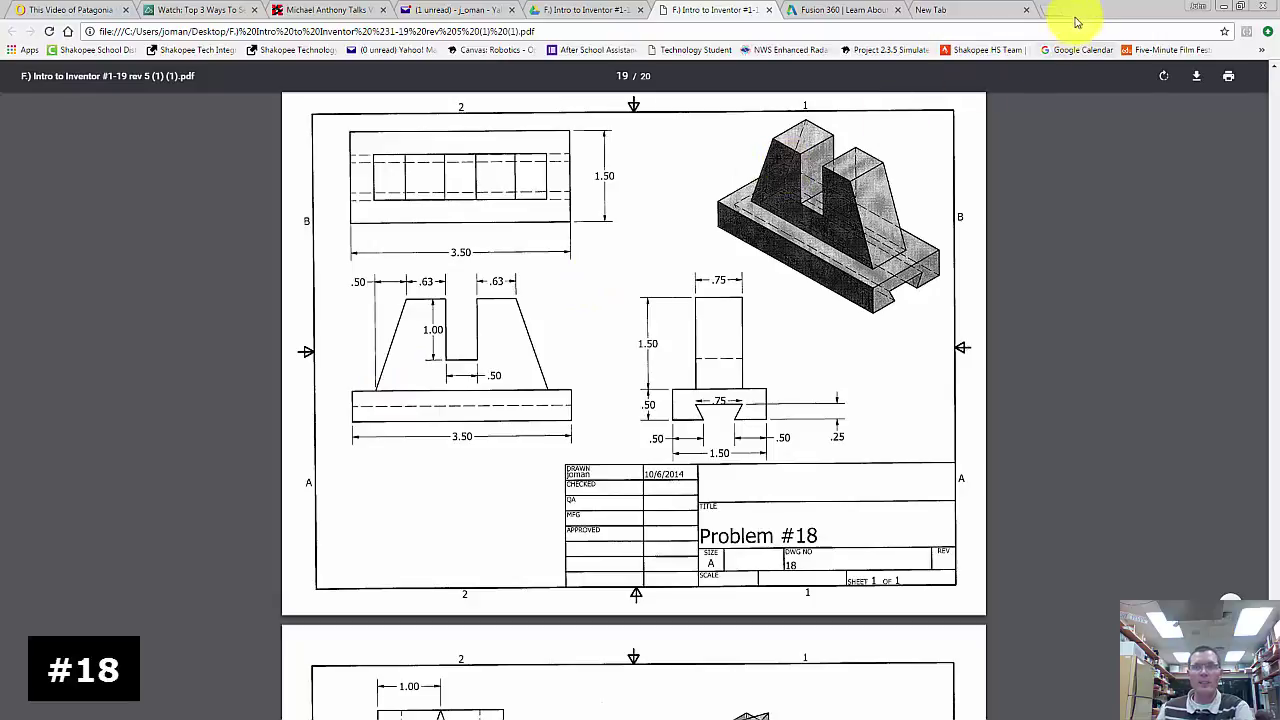
drag(1088, 18, 1279, 140)
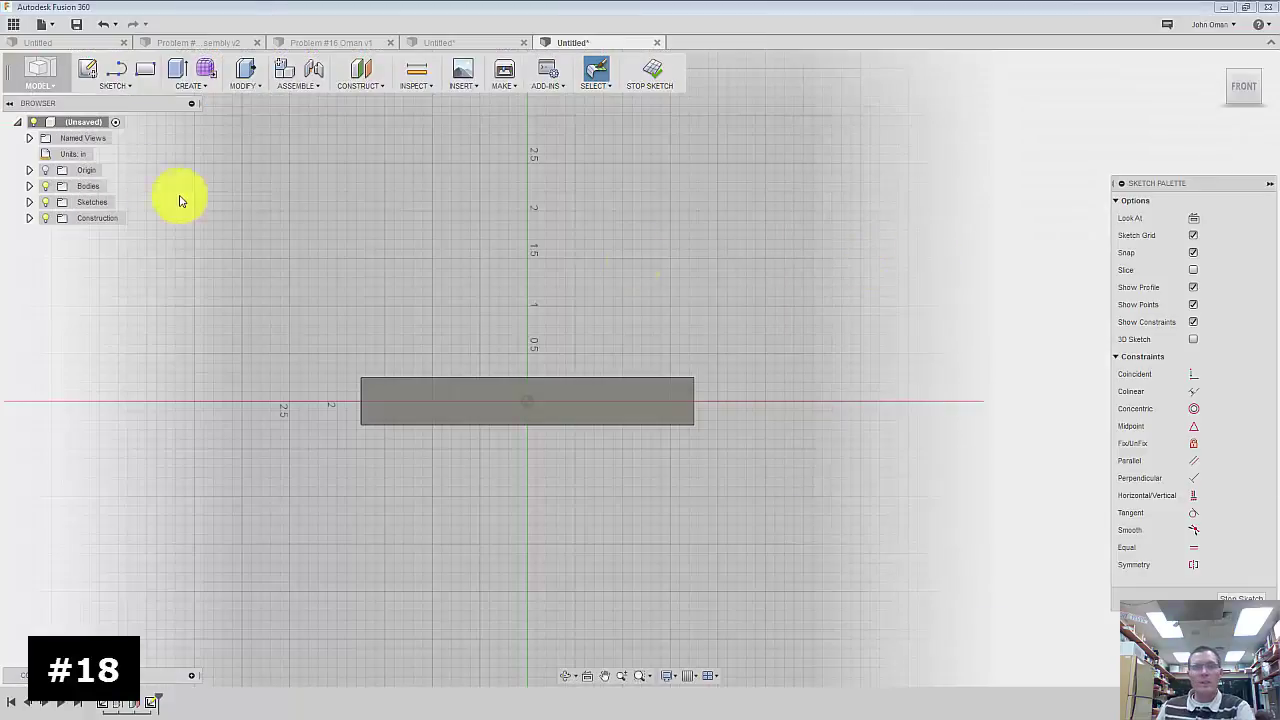
- Draw a 0.453 in line along the base's top edge, starting at its left corner
click(122, 69)
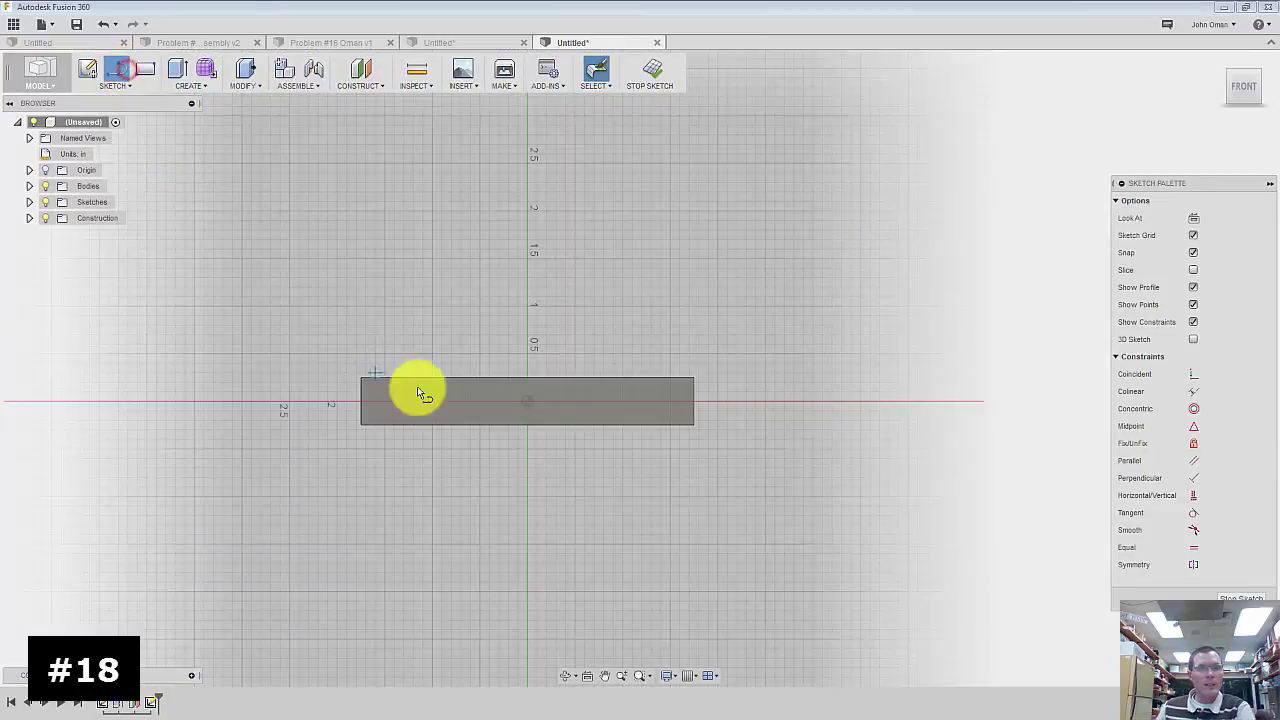
click(363, 379)
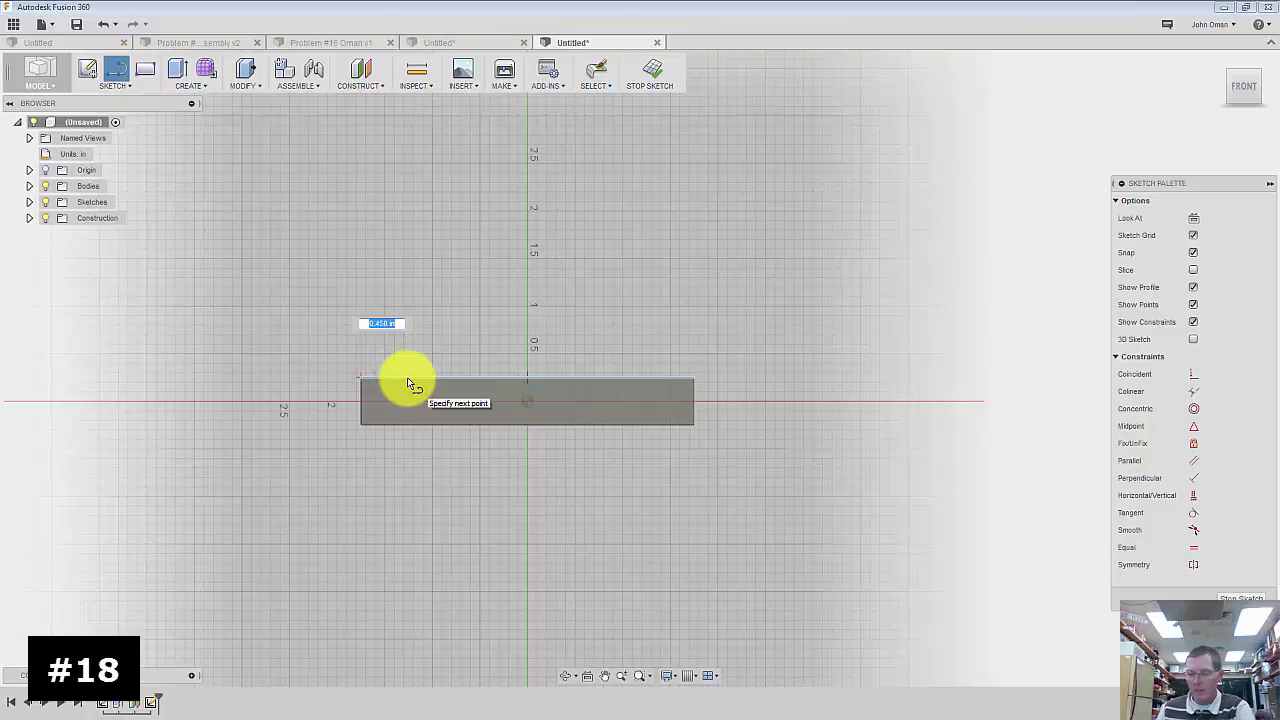
text(.45)
key(Tab)
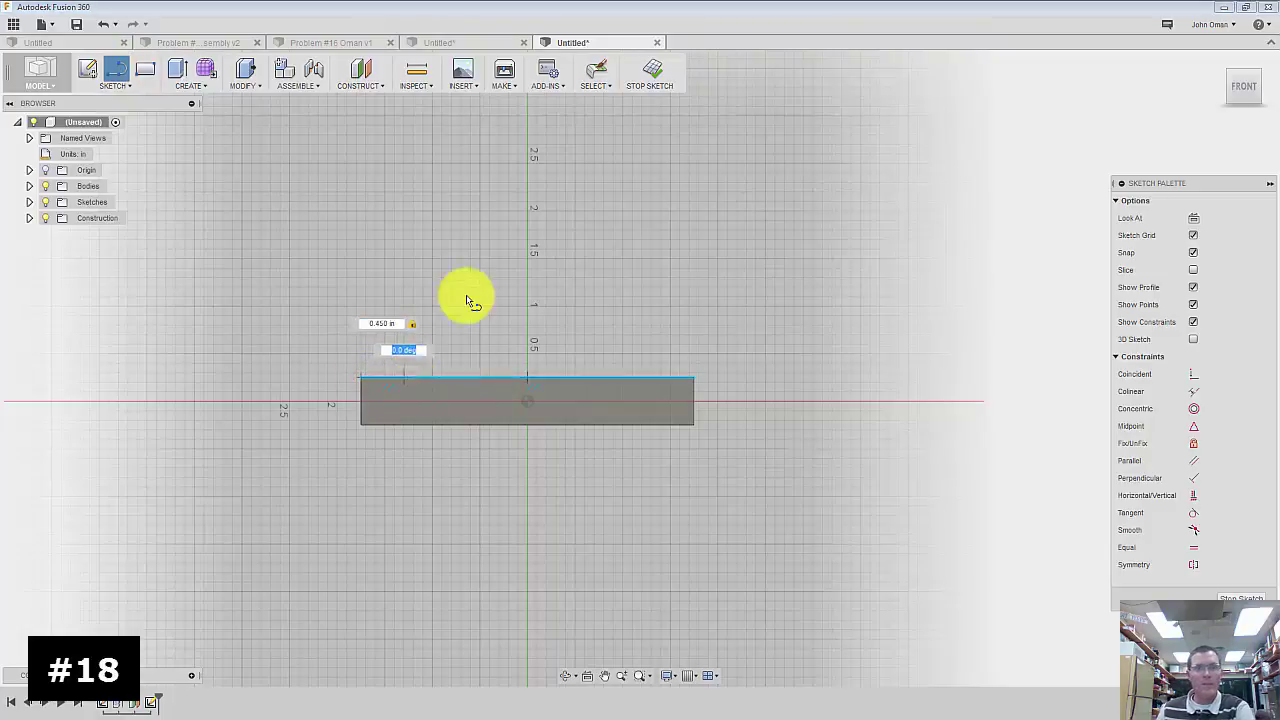
click(420, 374)
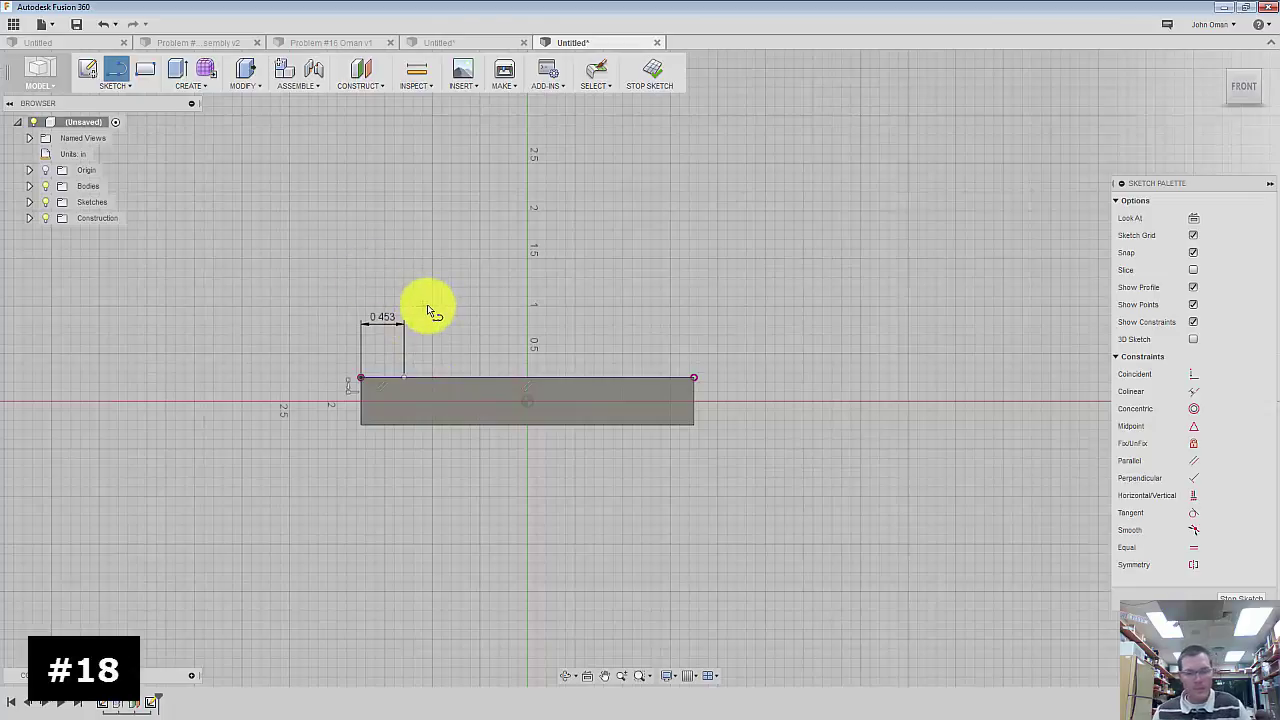
- From the line's end, draw 1.5 in straight up and 0.5 in to the right, closing with a sloped line back to the start
click(405, 376)
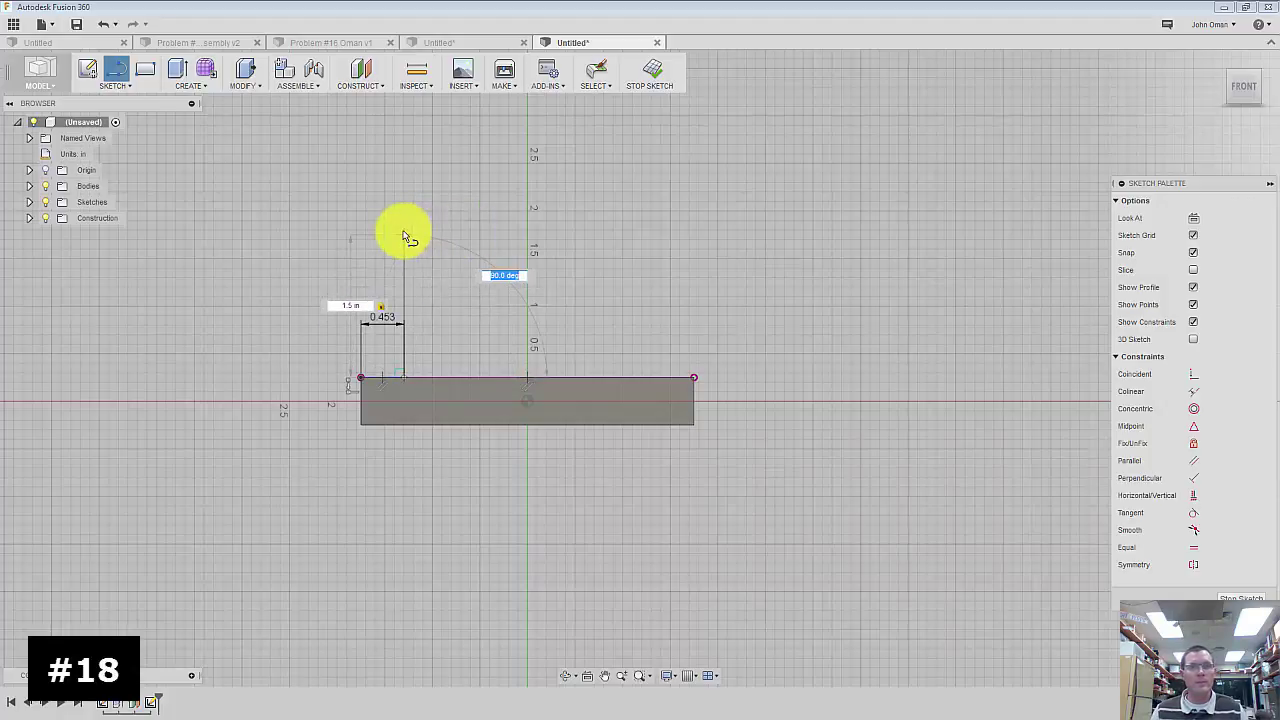
click(405, 234)
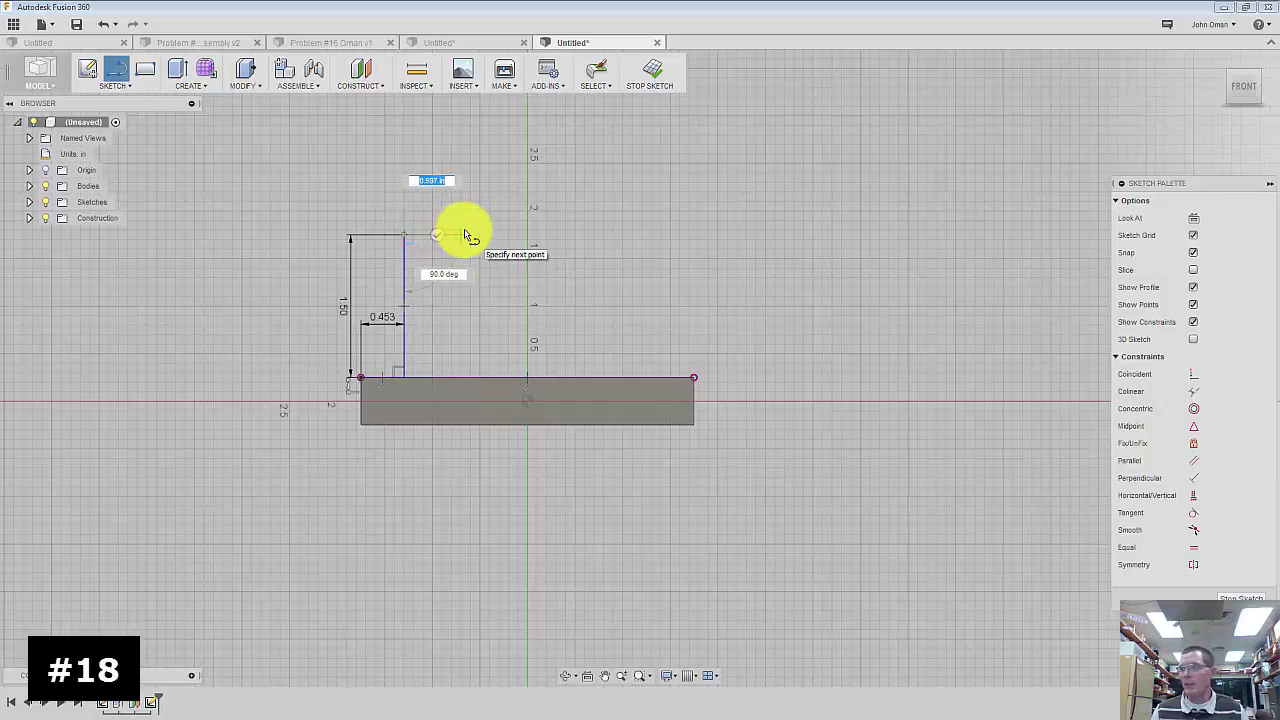
key(Tab)
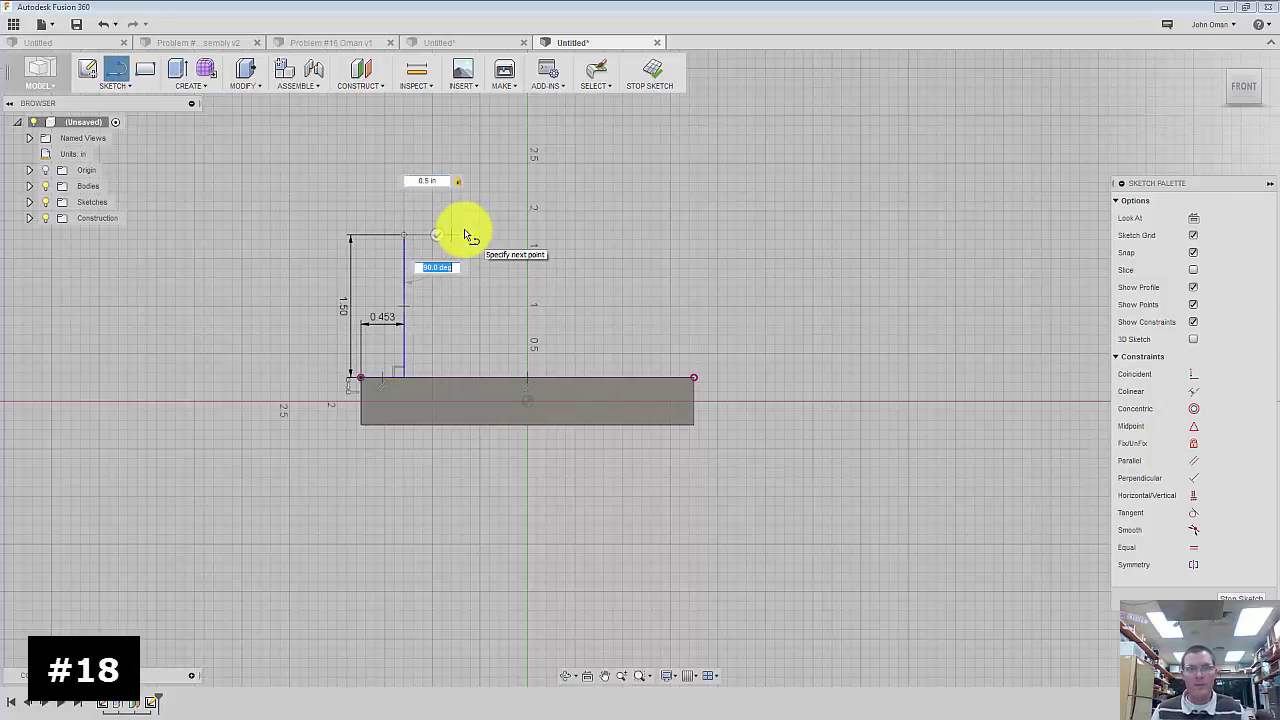
key(Return)
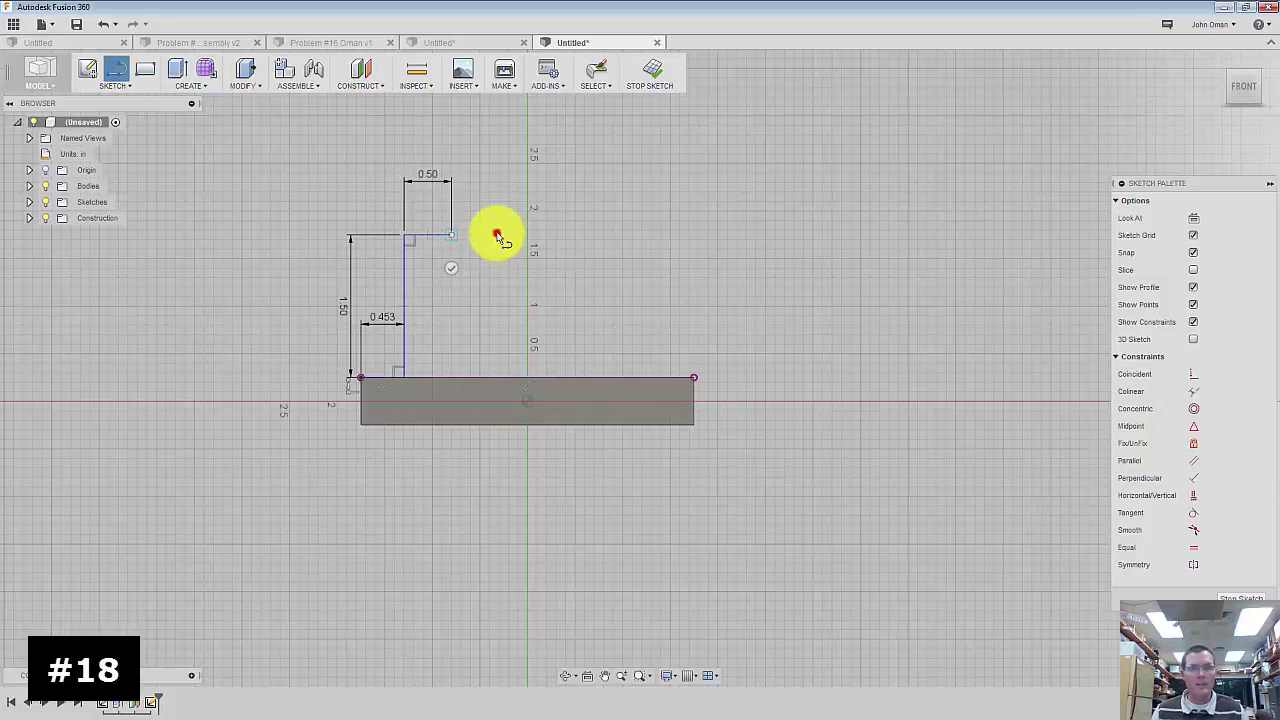
click(409, 379)
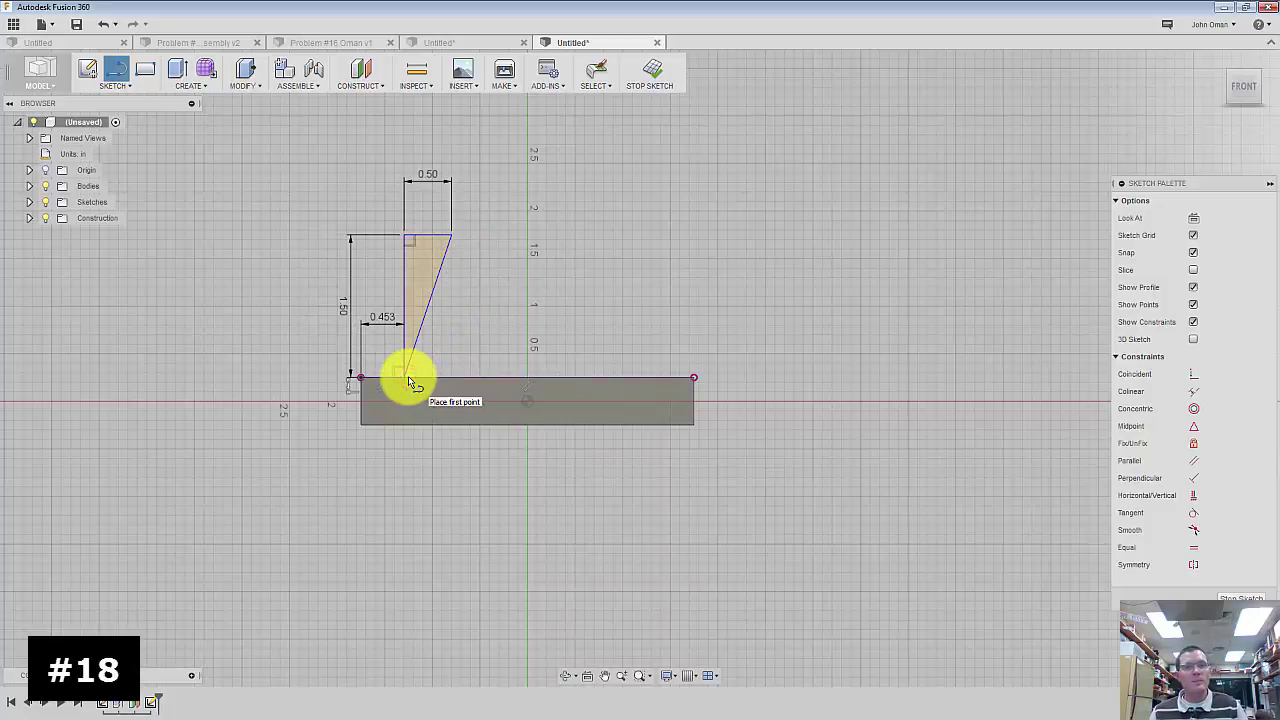
key(Escape)
- Delete the triangle's horizontal and vertical guide lines, keeping only the sloped edge
click(418, 238)
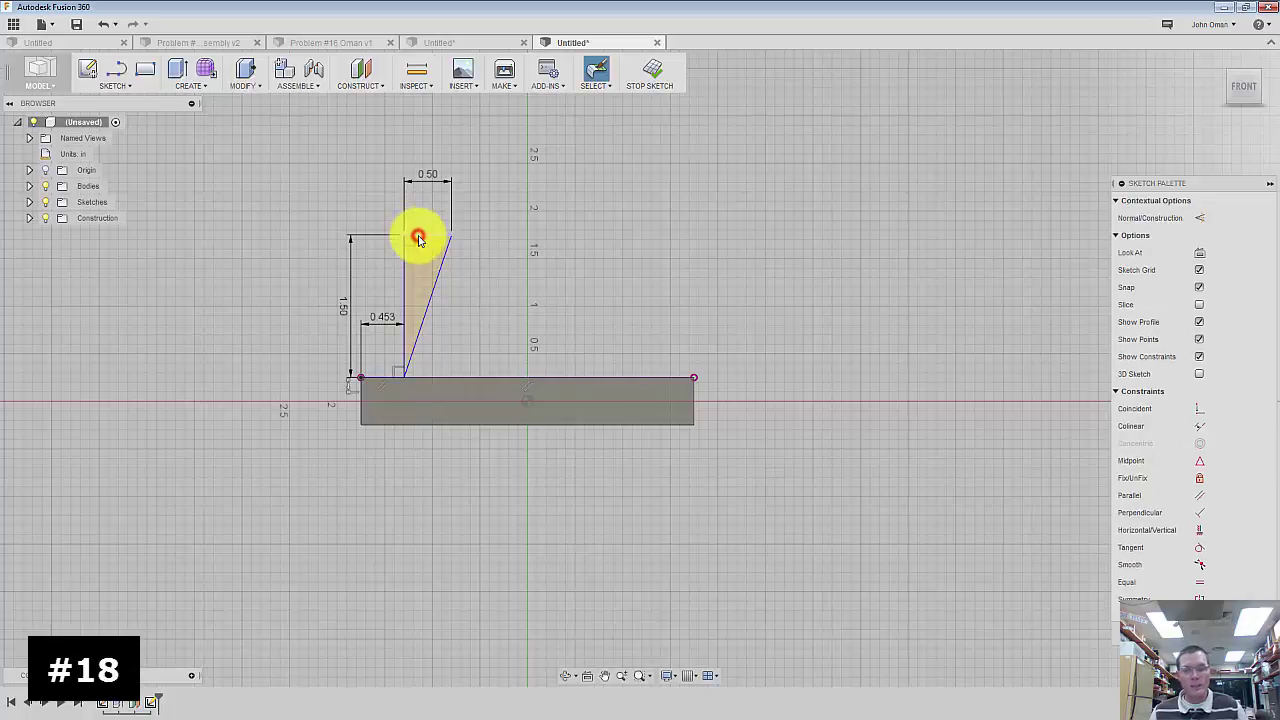
key(Delete)
click(405, 262)
key(Delete)
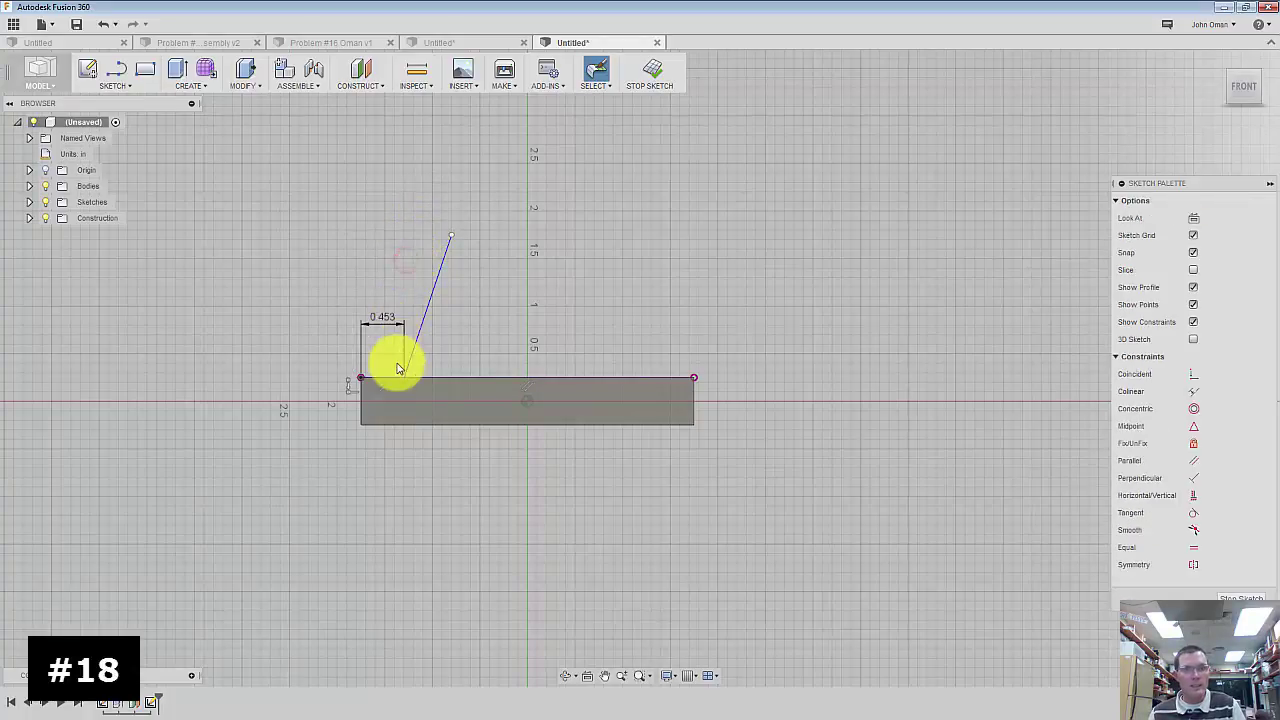
click(386, 374)
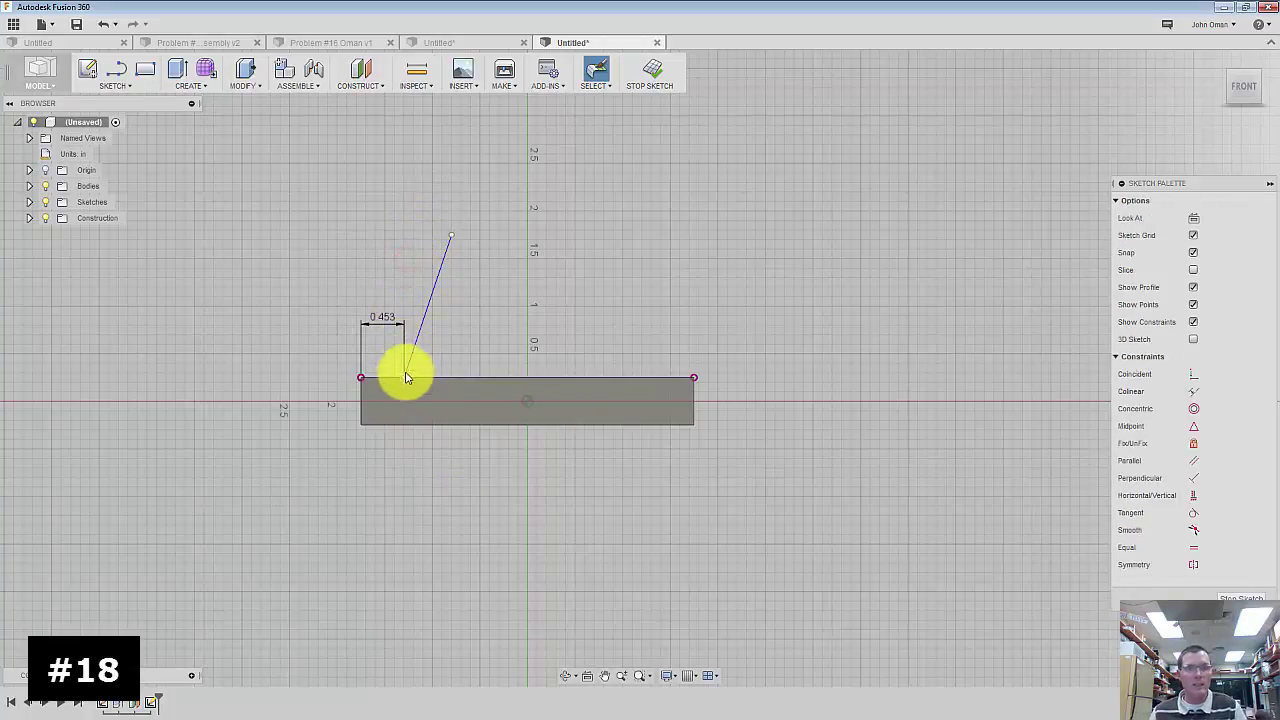
- Draw a 0.63 in horizontal line to the right from the upper end of the sloped edge
click(117, 69)
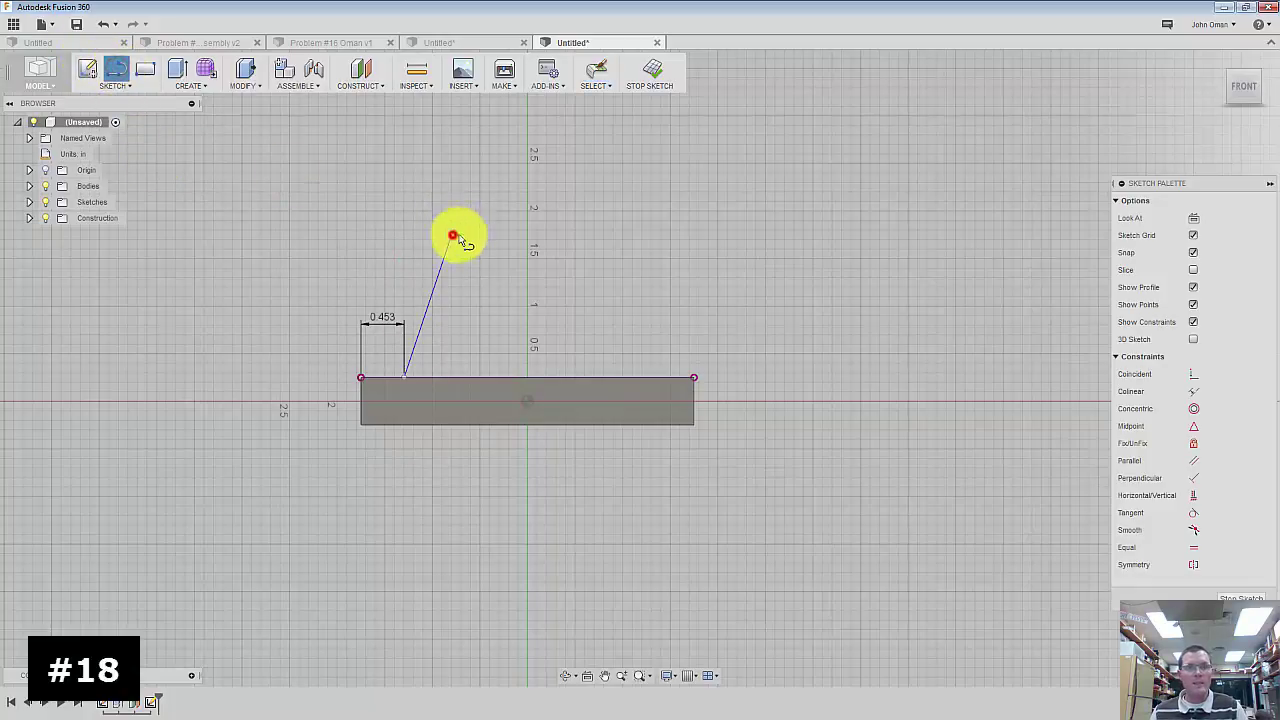
click(453, 236)
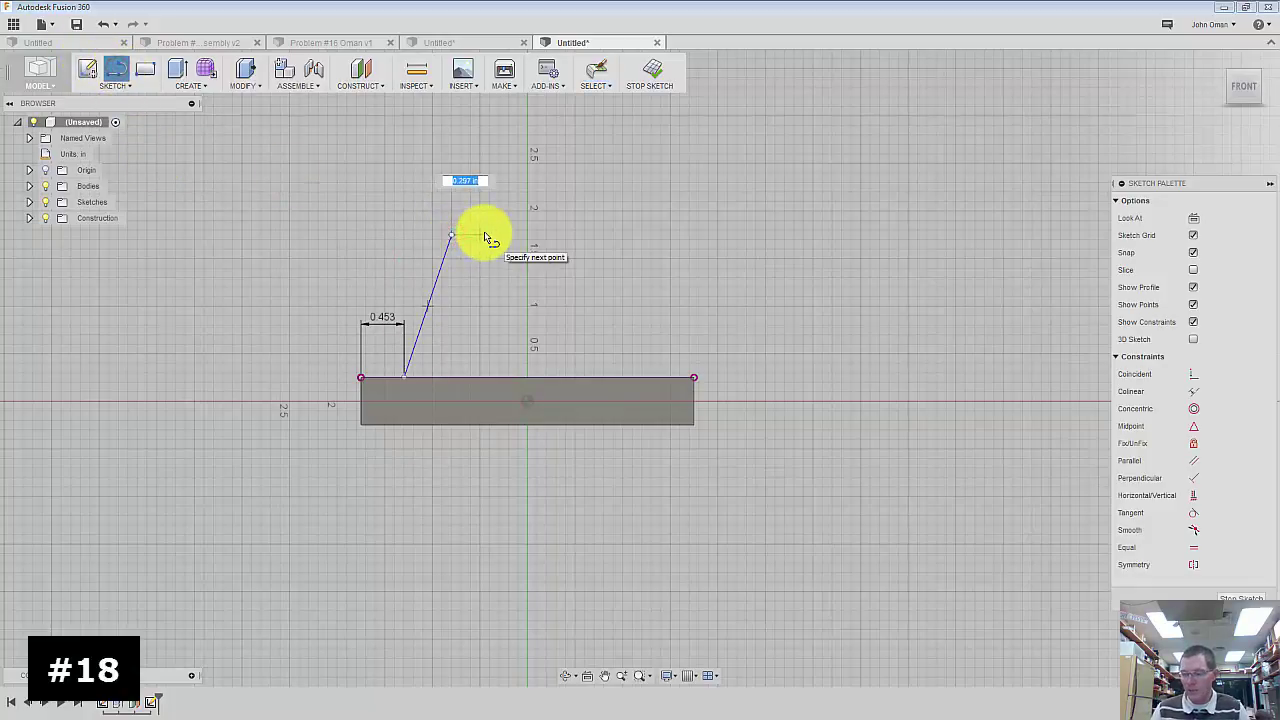
text(.63)
key(Return)
key(Escape)
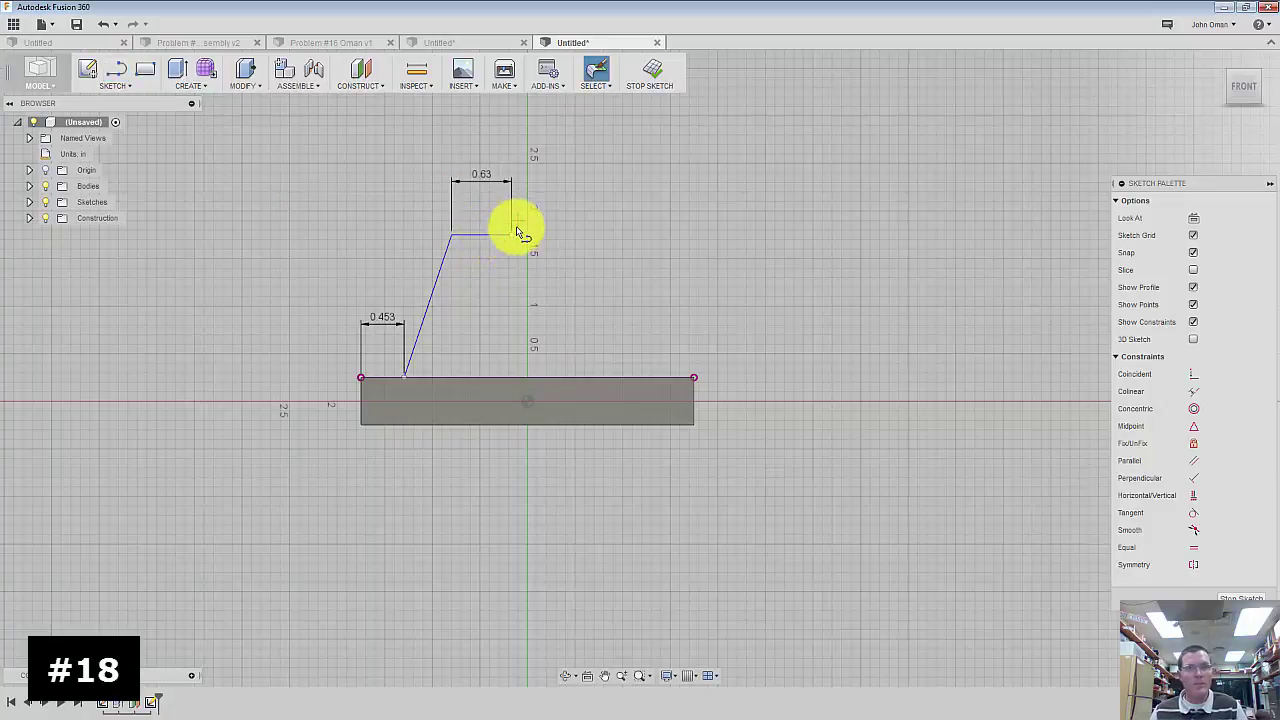
- Draw the slot's left side 1 in straight down from the top edge and its floor 0.5 in to the right
key(l)
click(513, 235)
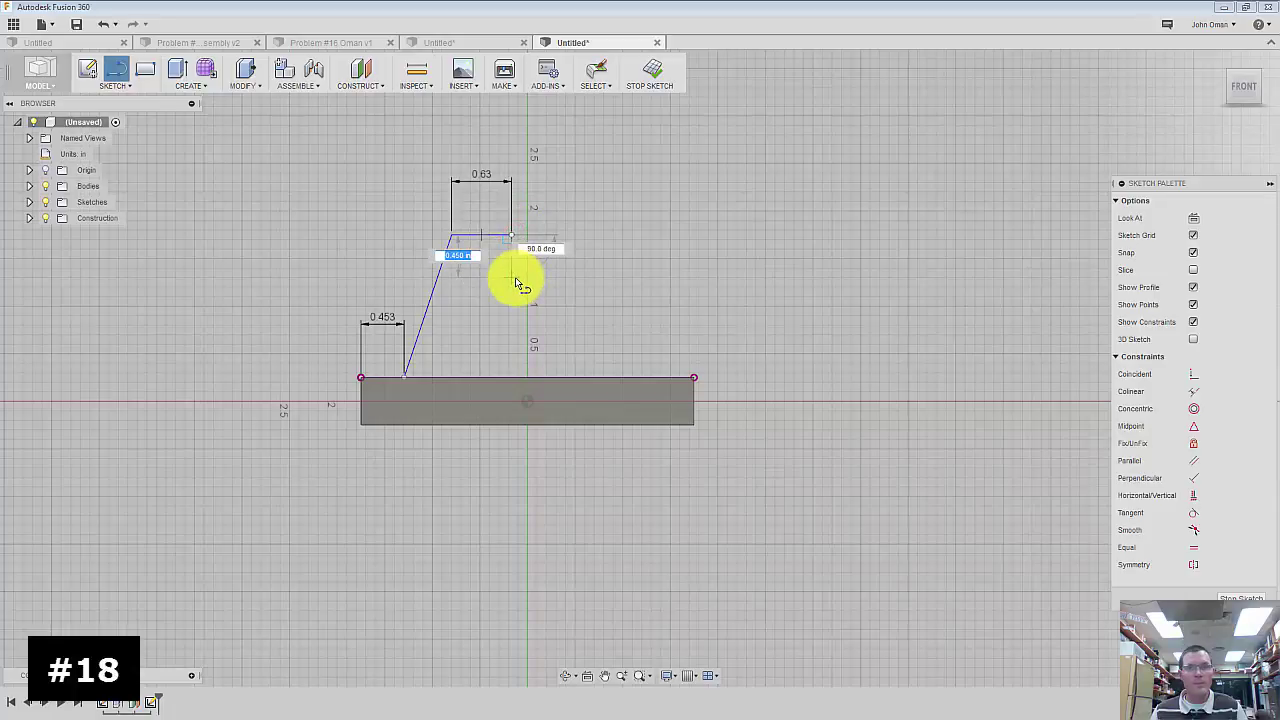
text(1)
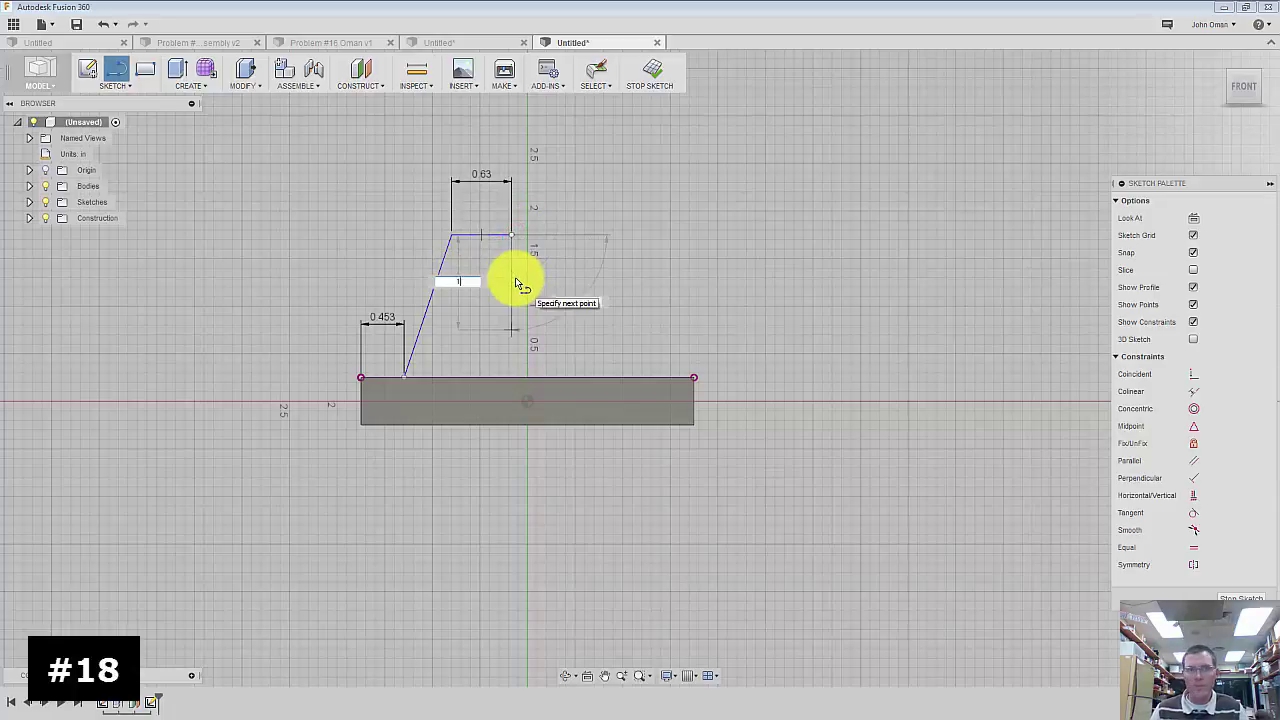
key(Tab)
key(Return)
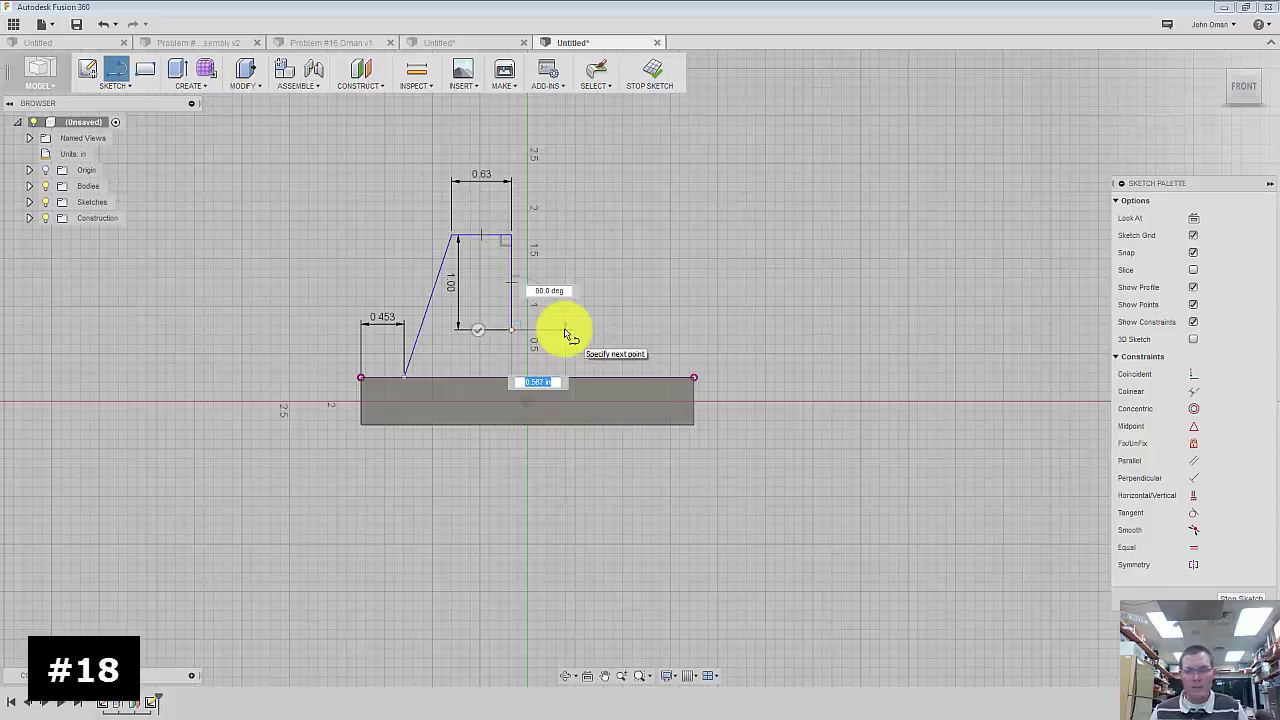
text(.5)
key(Tab)
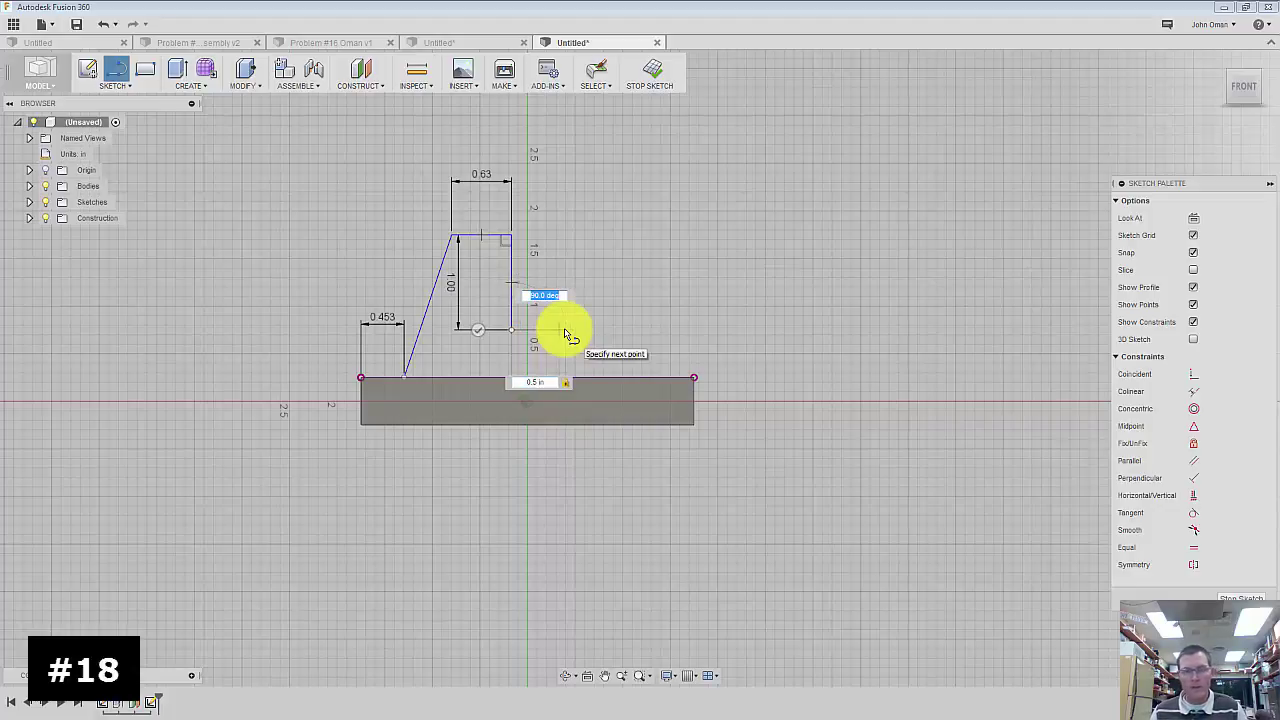
click(565, 335)
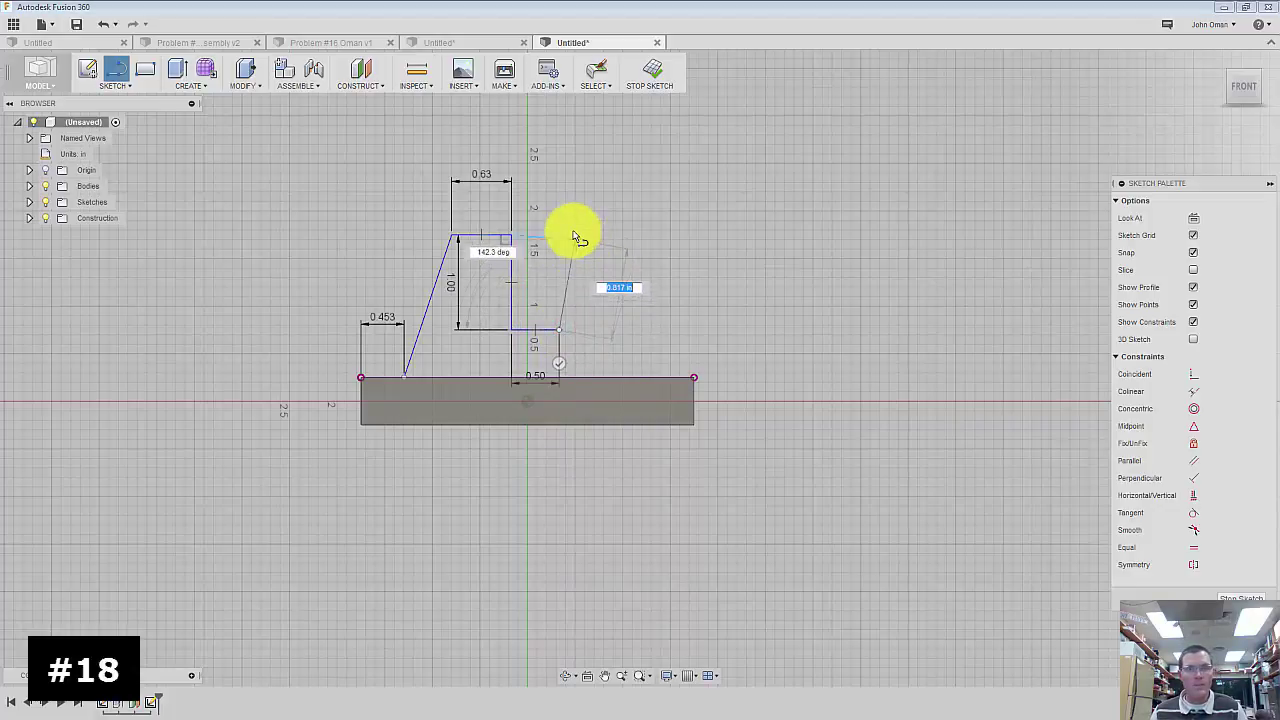
- Draw the slot's right side 1 in straight up and a 0.63 in horizontal top edge to the right
scroll(568, 232, up, 5)
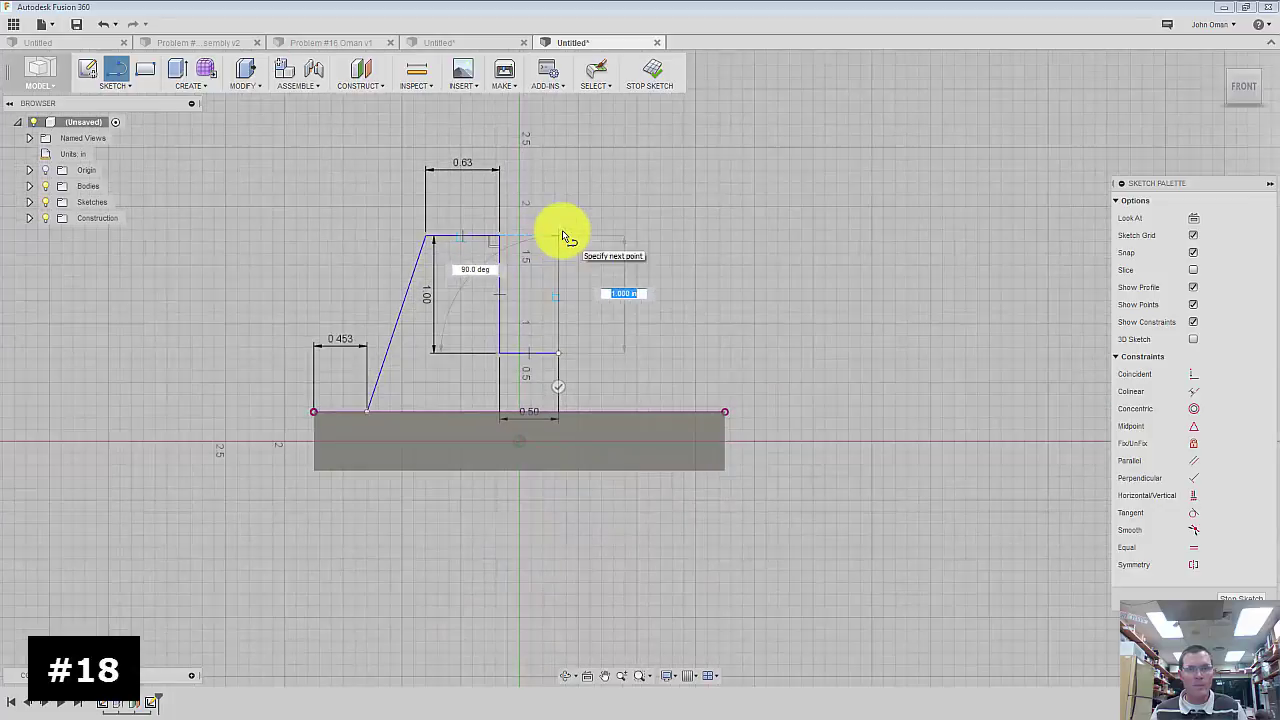
scroll(561, 240, up, 2)
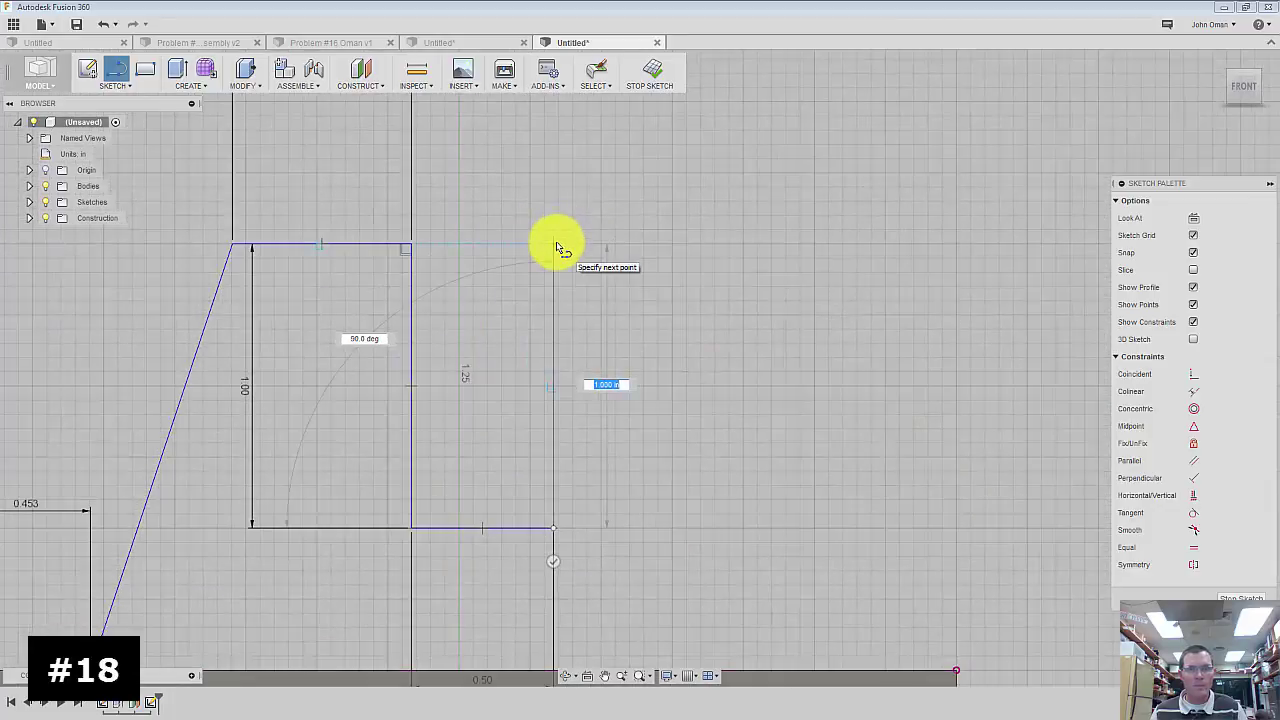
click(553, 244)
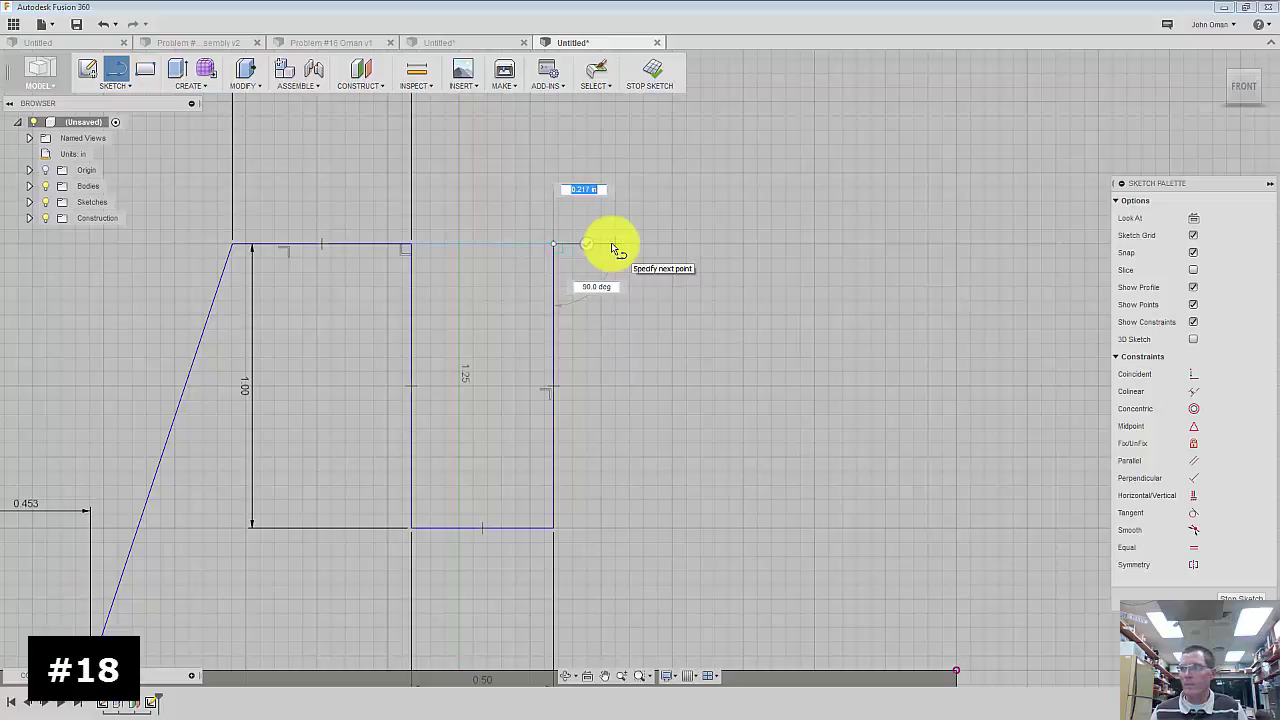
text(.62)
key(Tab)
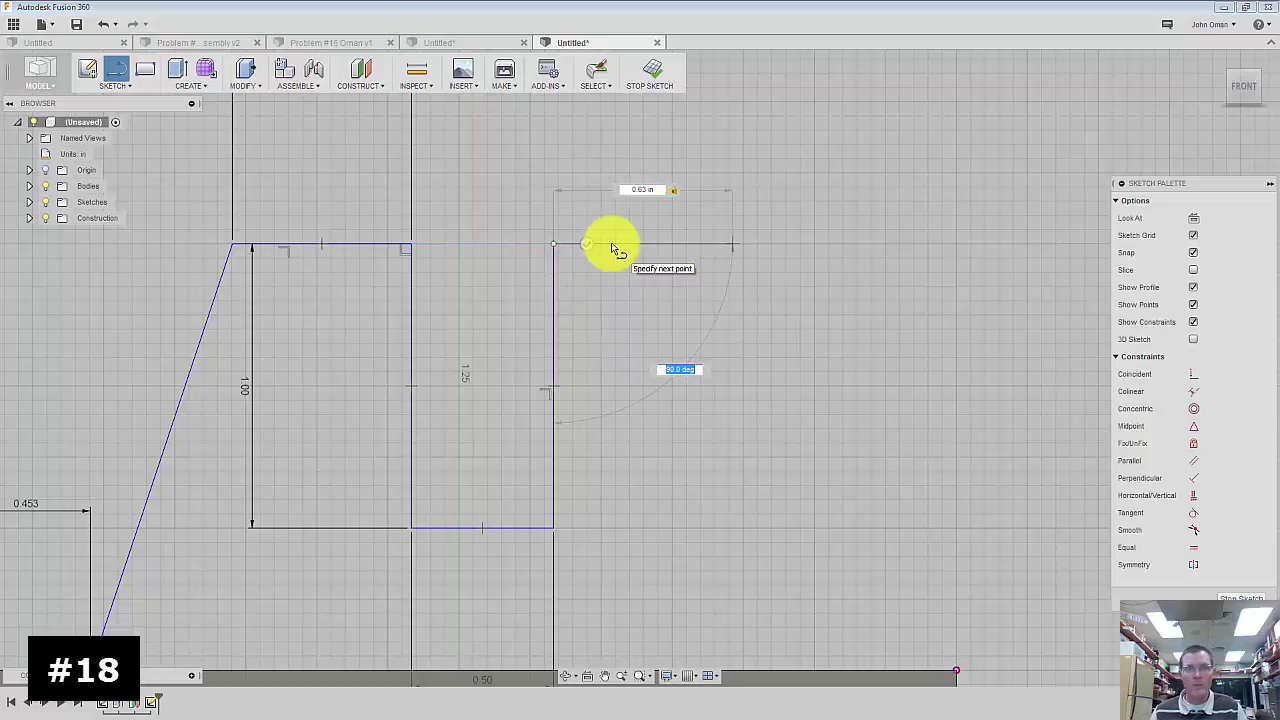
key(Return)
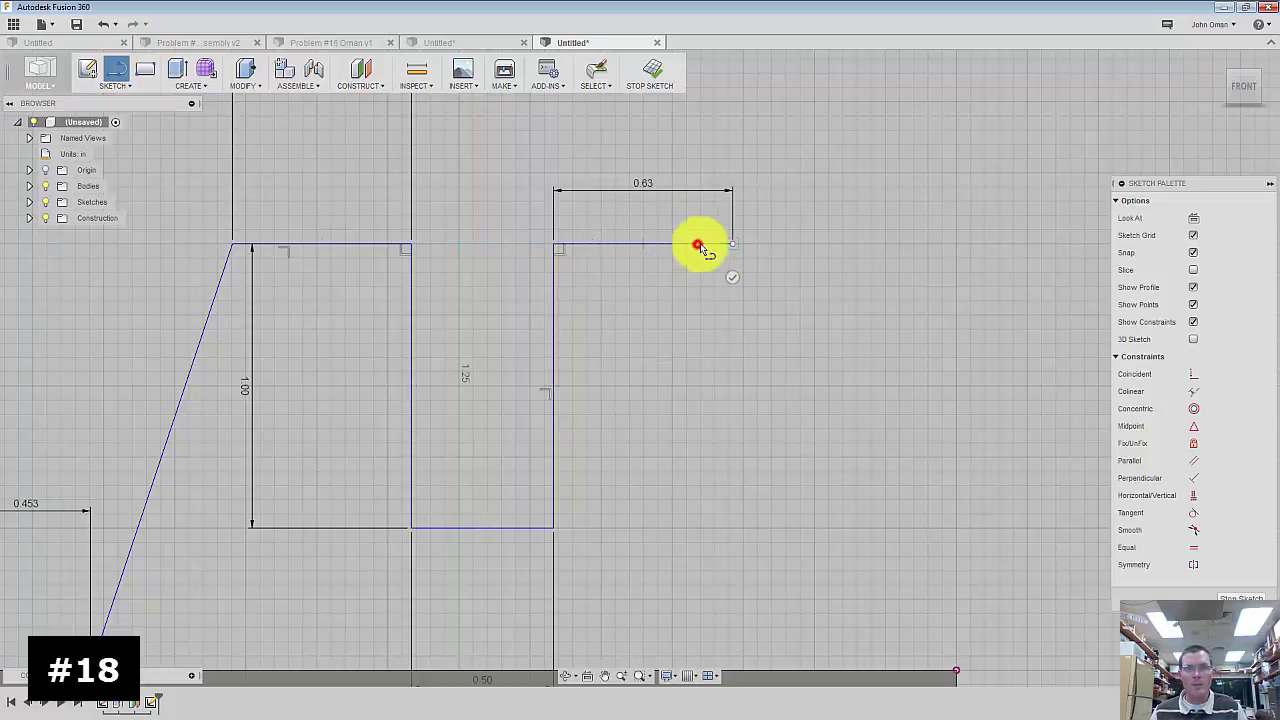
- Extend the top edge 0.5 in to the right and draw a guide line from its end down to the base
scroll(634, 244, up, 1)
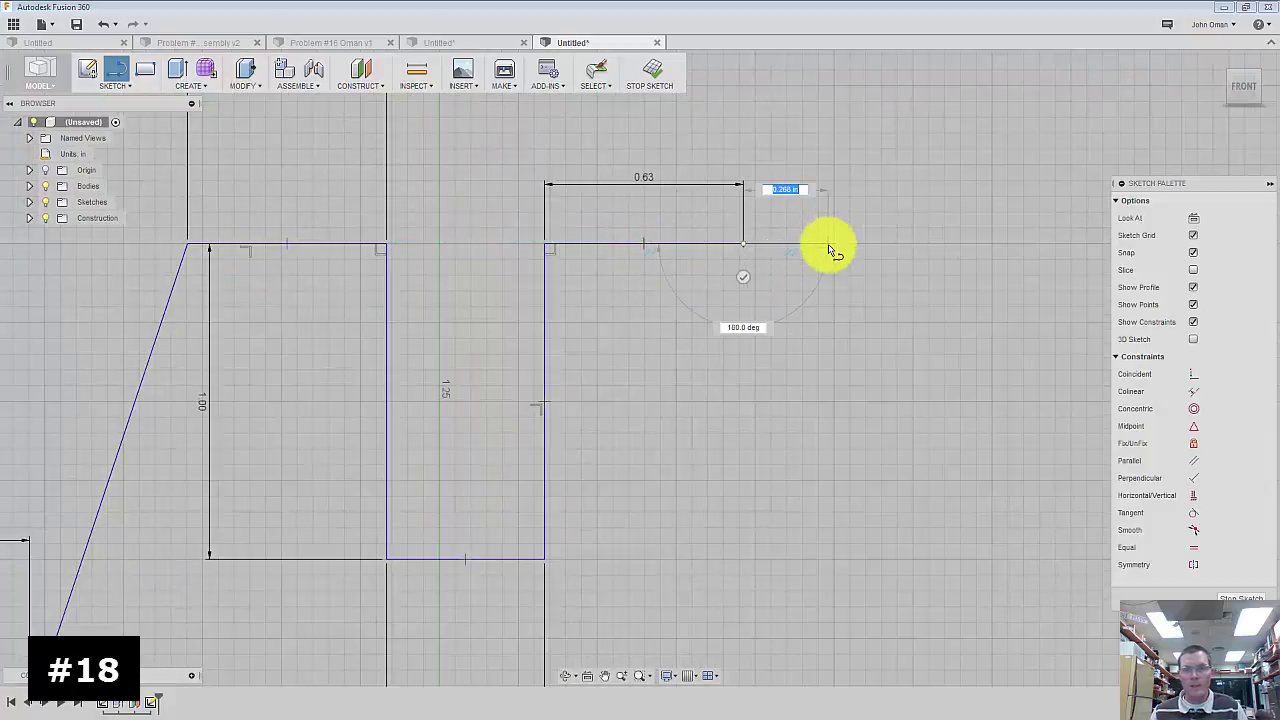
text(.5)
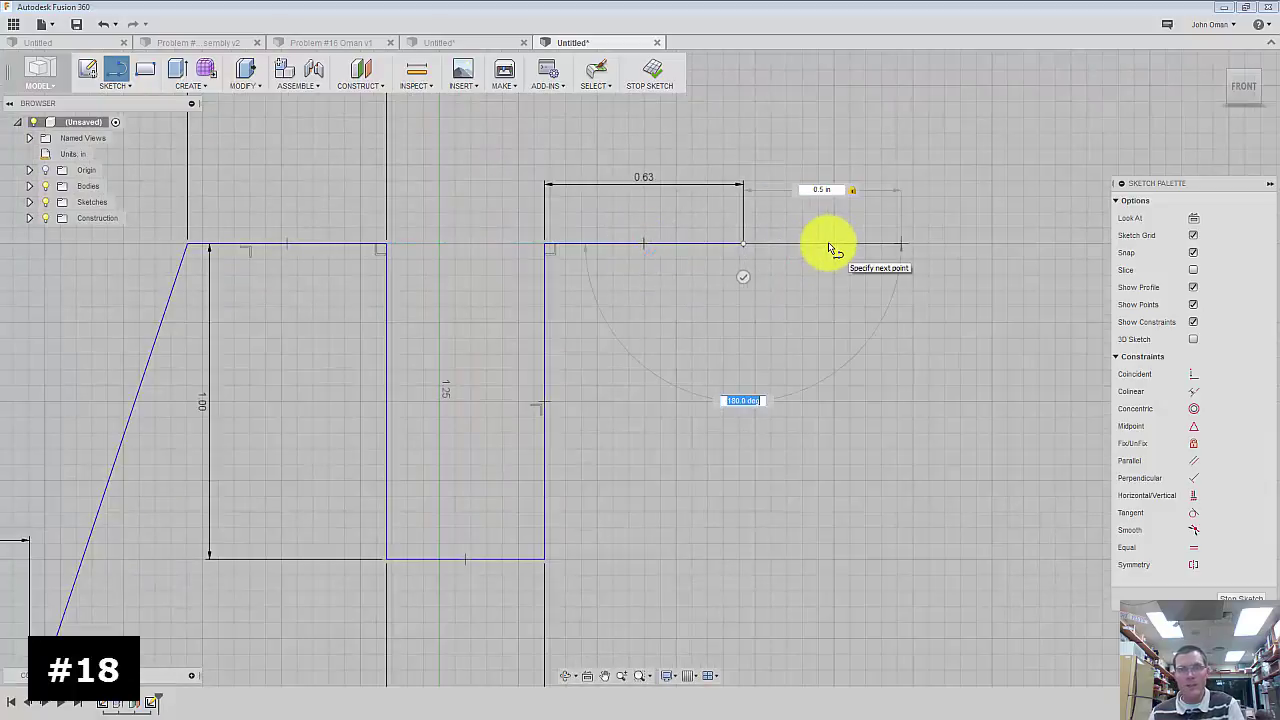
click(905, 247)
scroll(928, 248, up, 1)
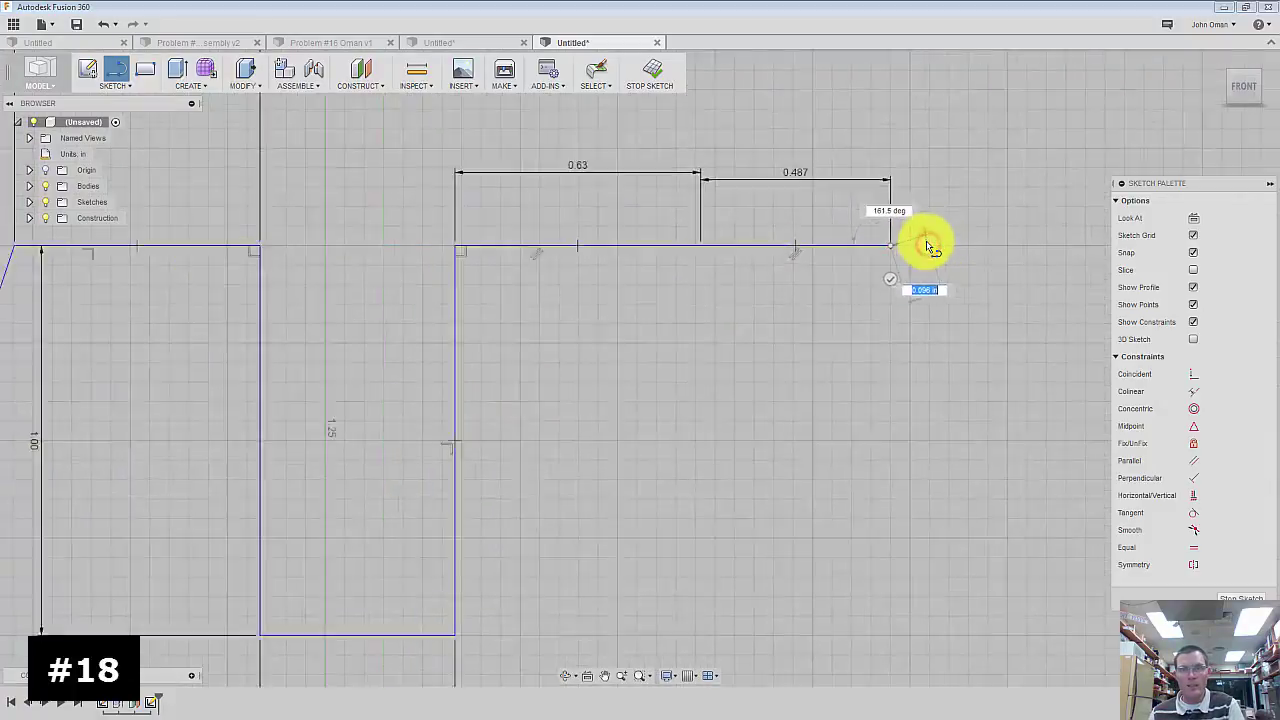
scroll(920, 240, down, 2)
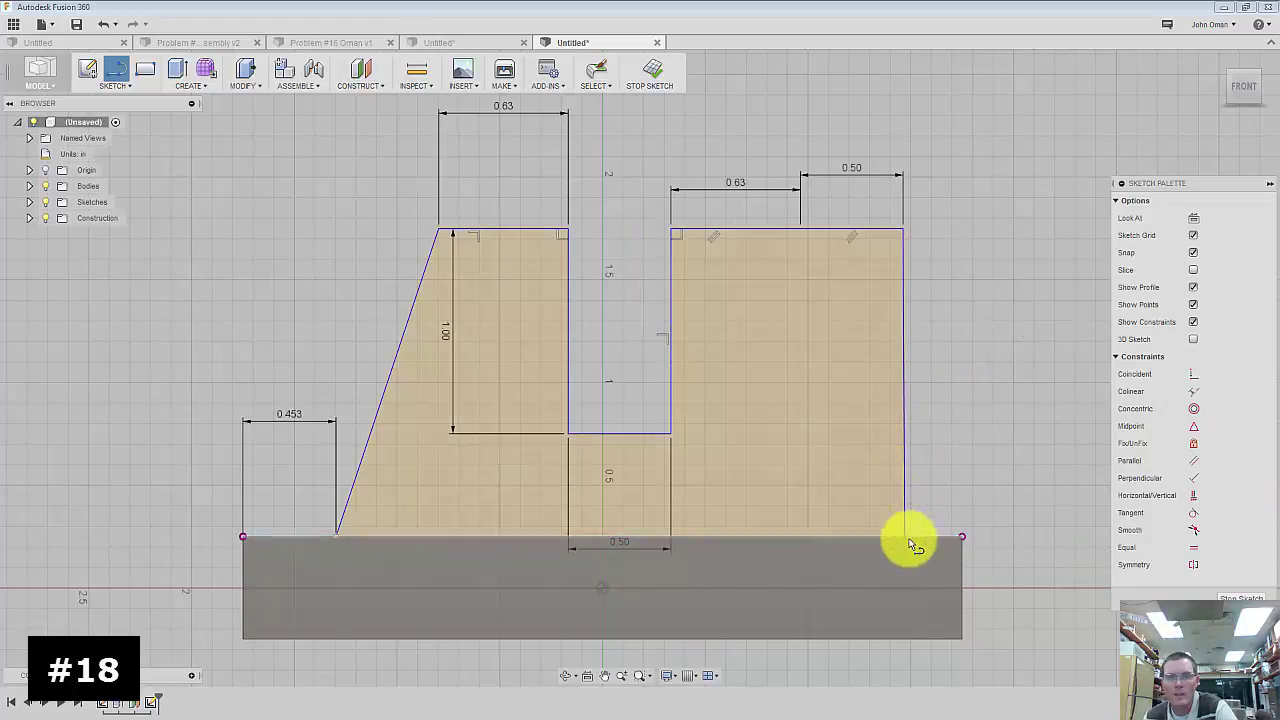
- Draw the right sloped edge from the guide's foot to the 0.63 in line's end, and delete the vertical and 0.5 in guide lines
click(905, 539)
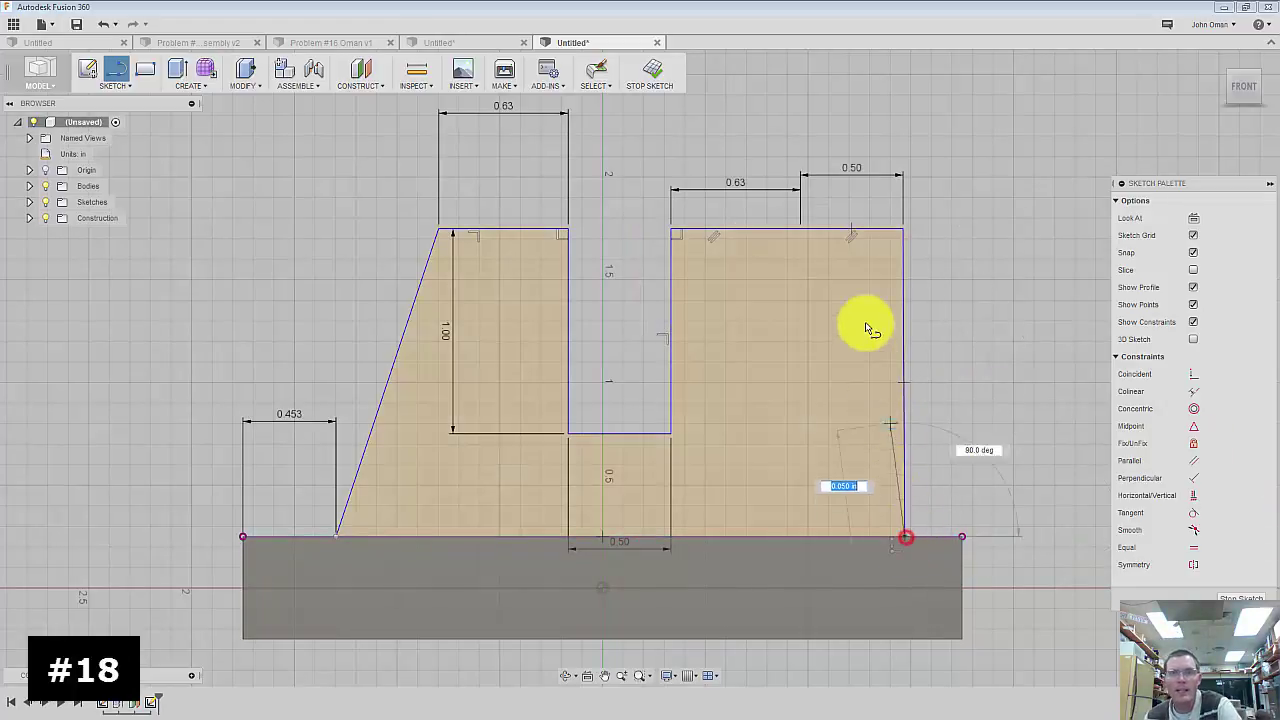
click(801, 230)
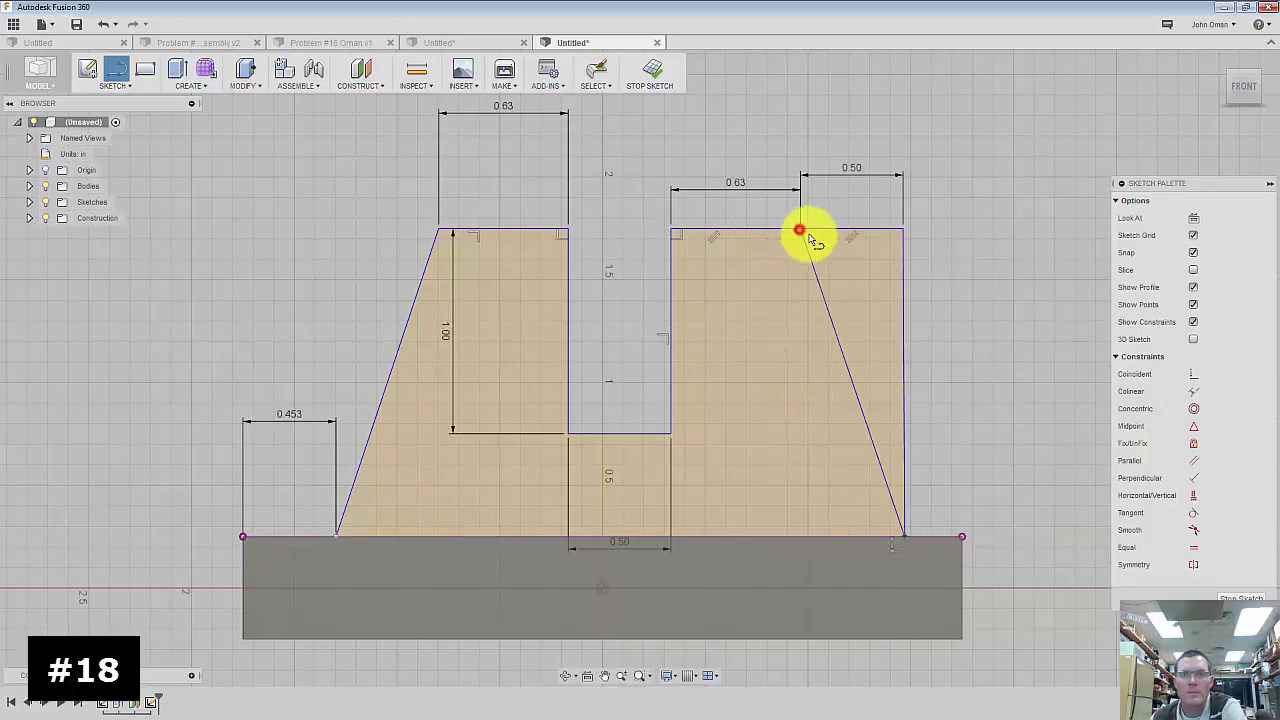
key(Escape)
click(903, 251)
key(Delete)
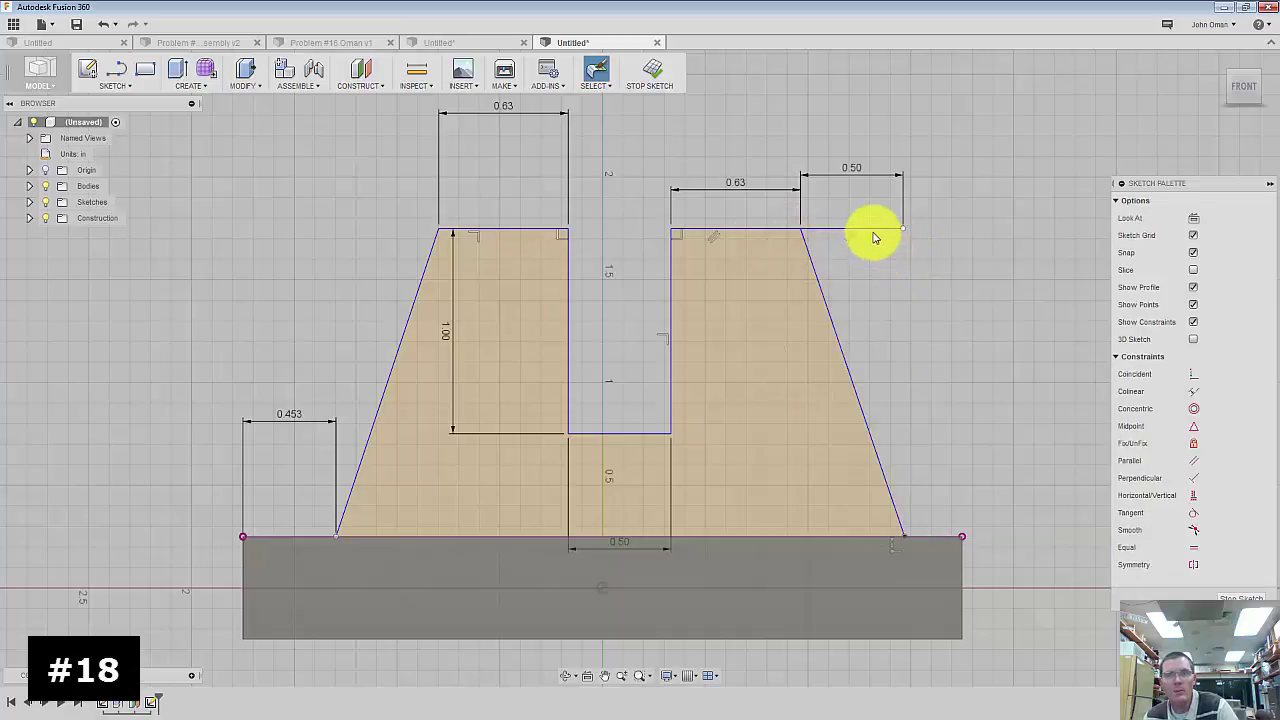
key(Delete)
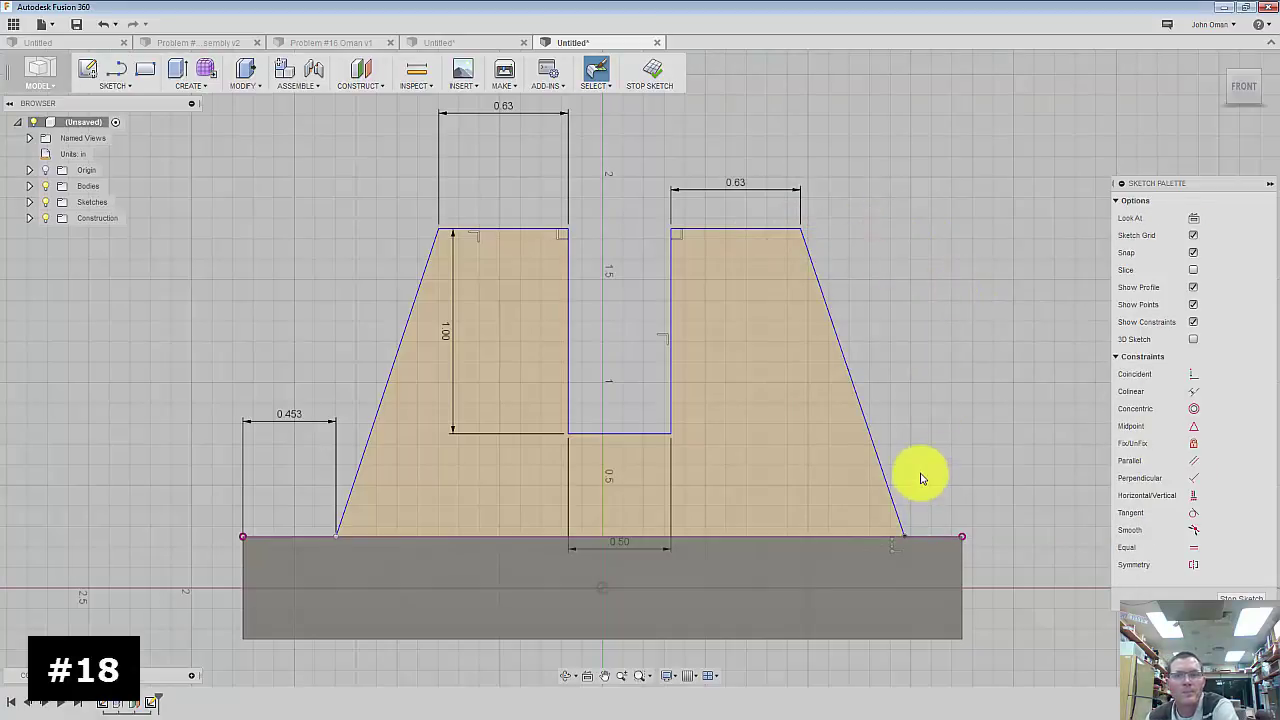
- Extrude the slotted, tapered profile toward the back of the base to form the upright
click(1219, 63)
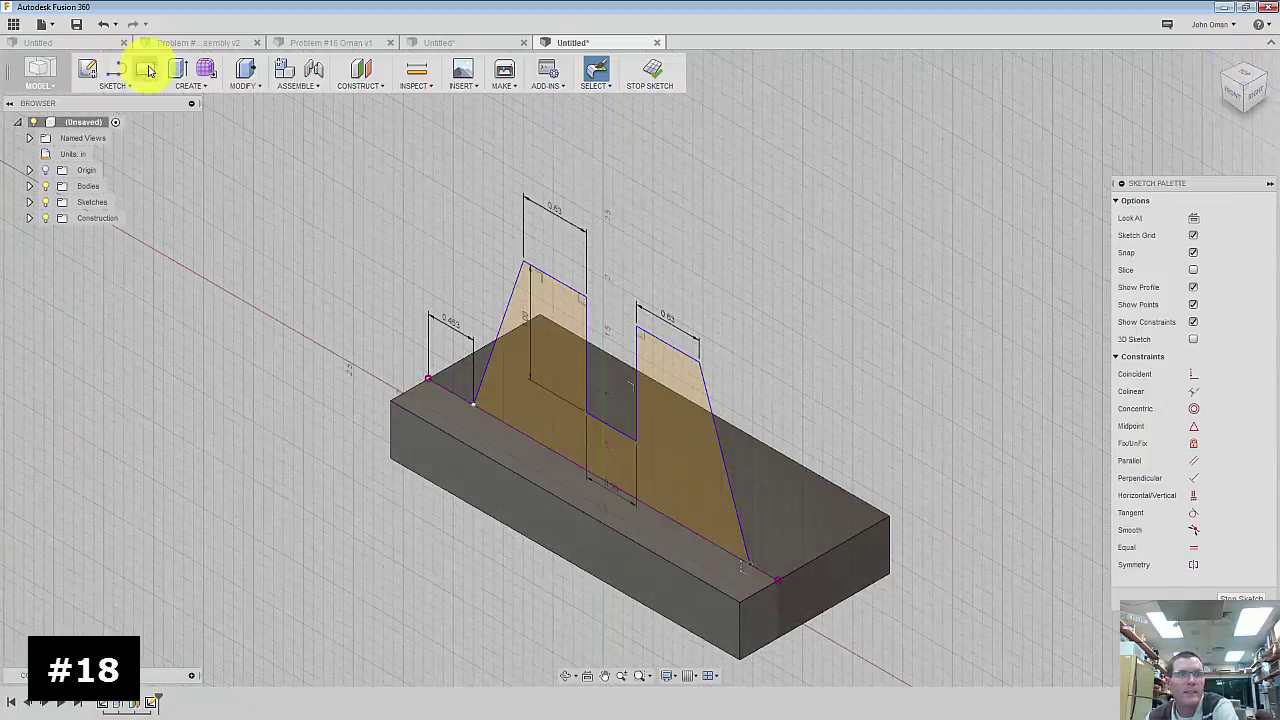
click(171, 68)
click(671, 428)
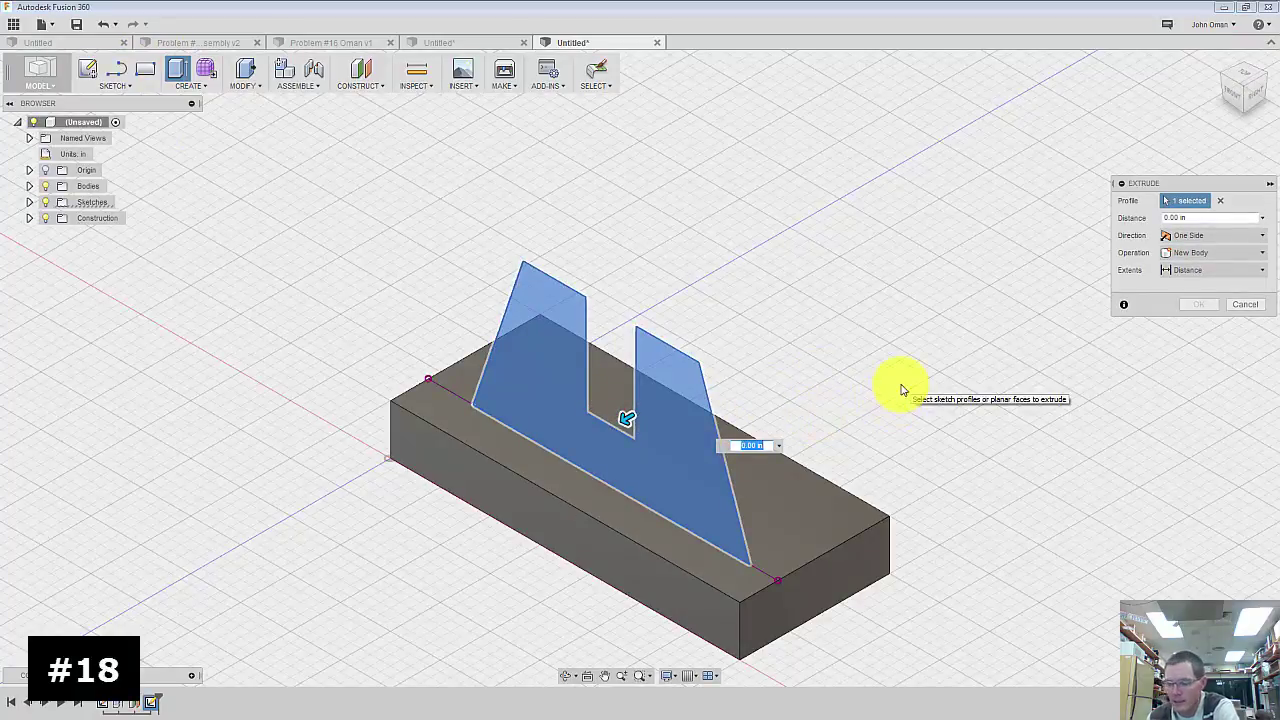
key(Return)
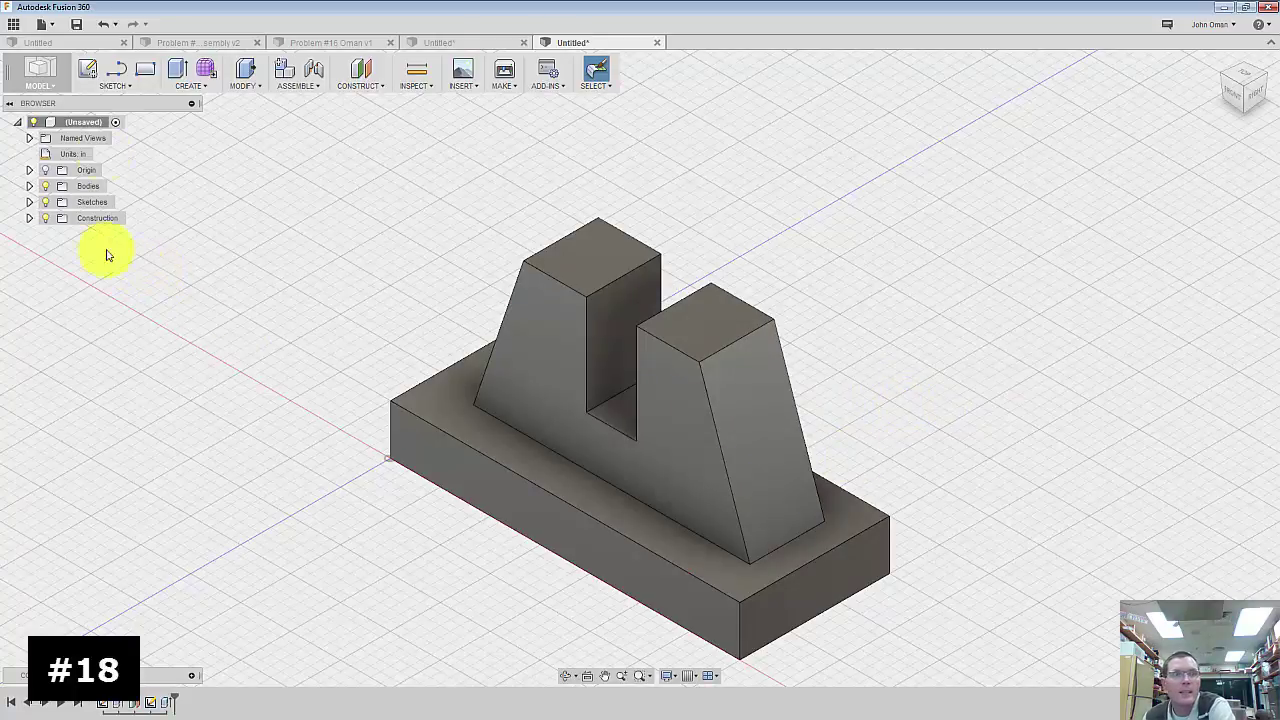
- Start a sketch on the base's right end face and draw a 0.5 in line along its lower edge from the origin corner
click(88, 68)
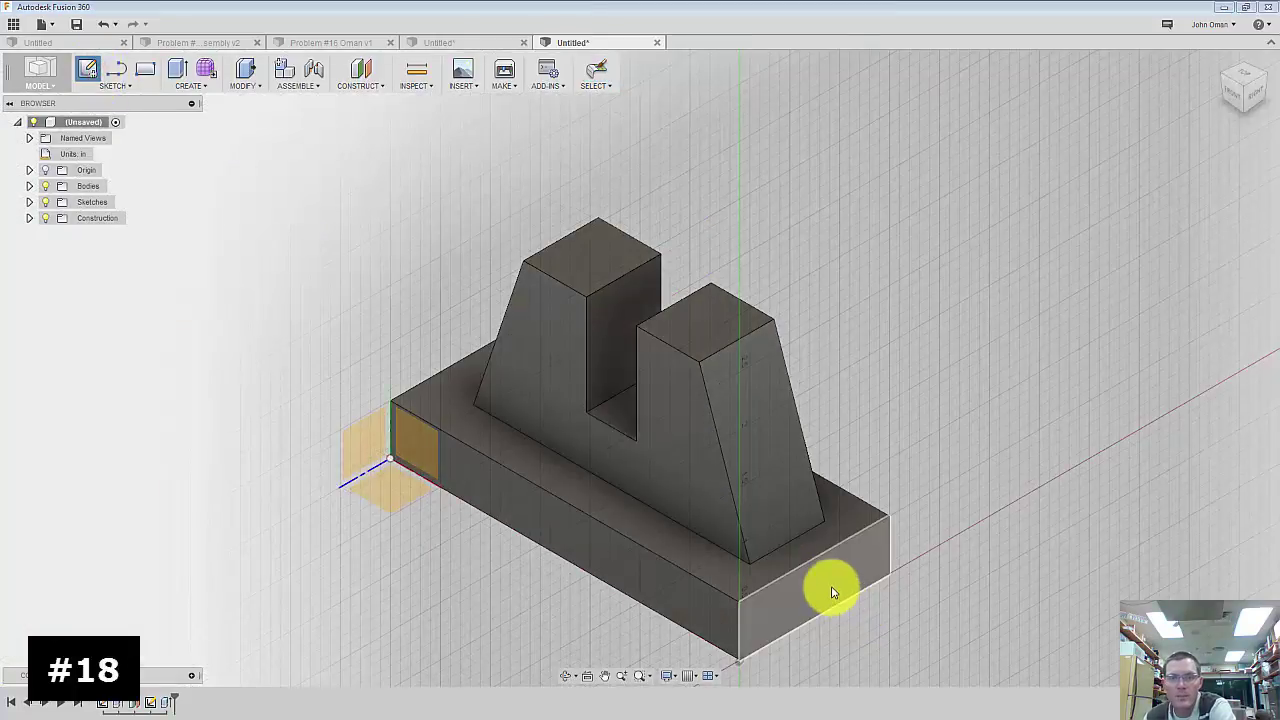
click(831, 587)
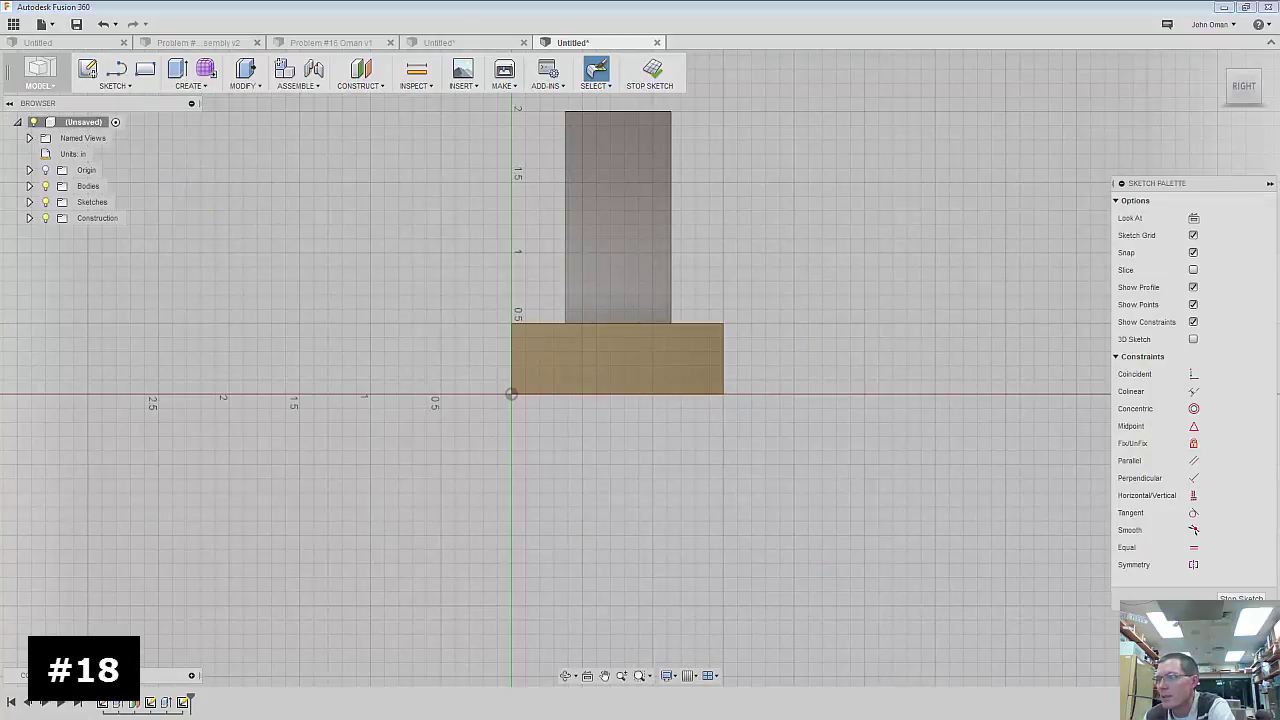
click(115, 67)
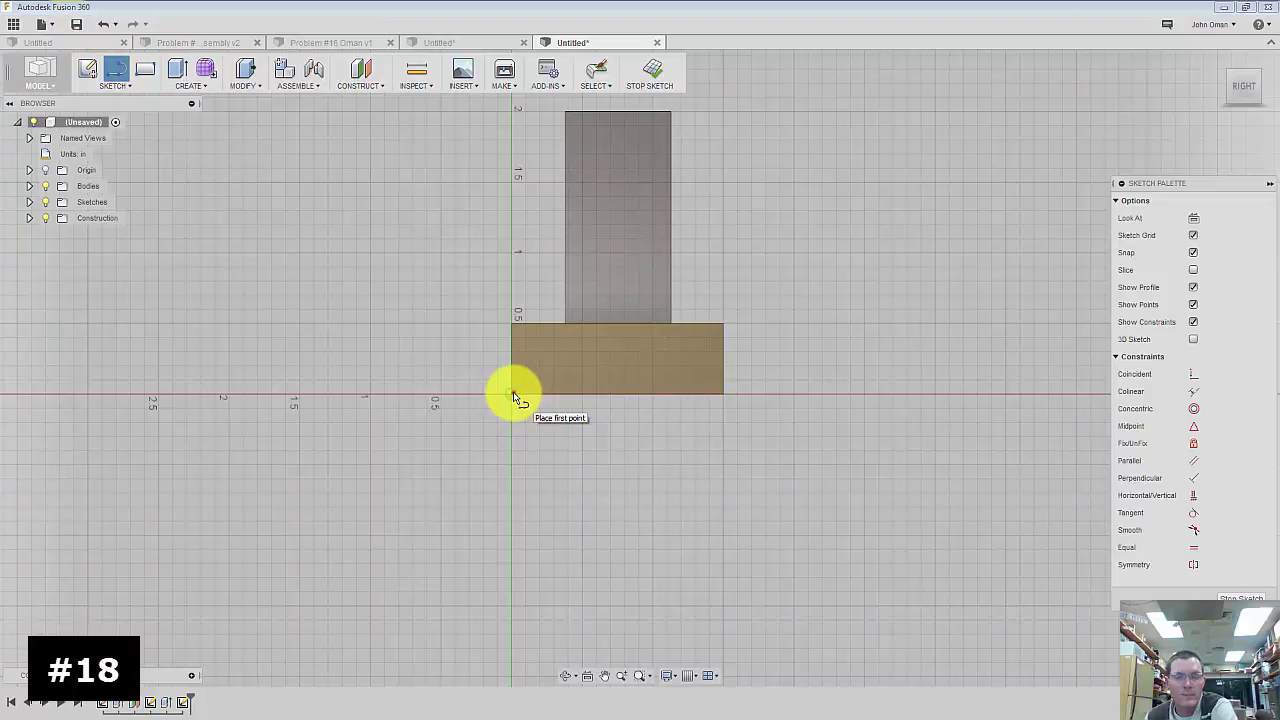
click(513, 395)
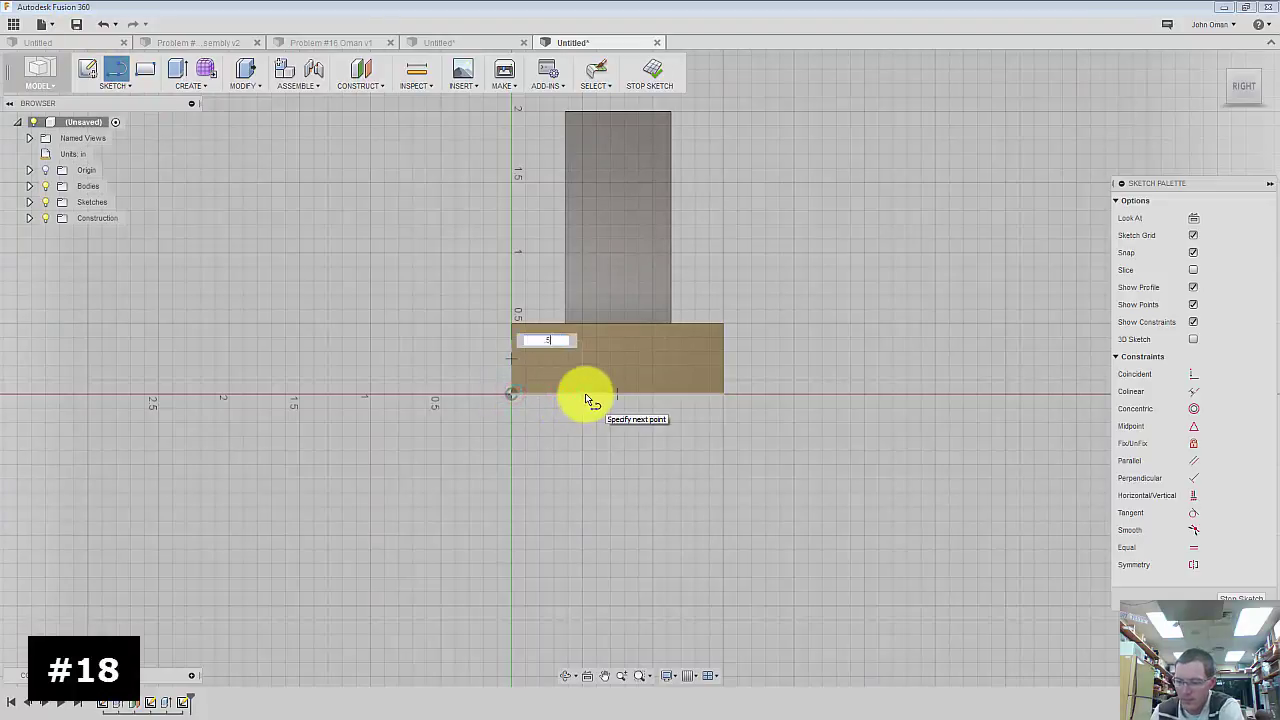
text(.5)
key(Tab)
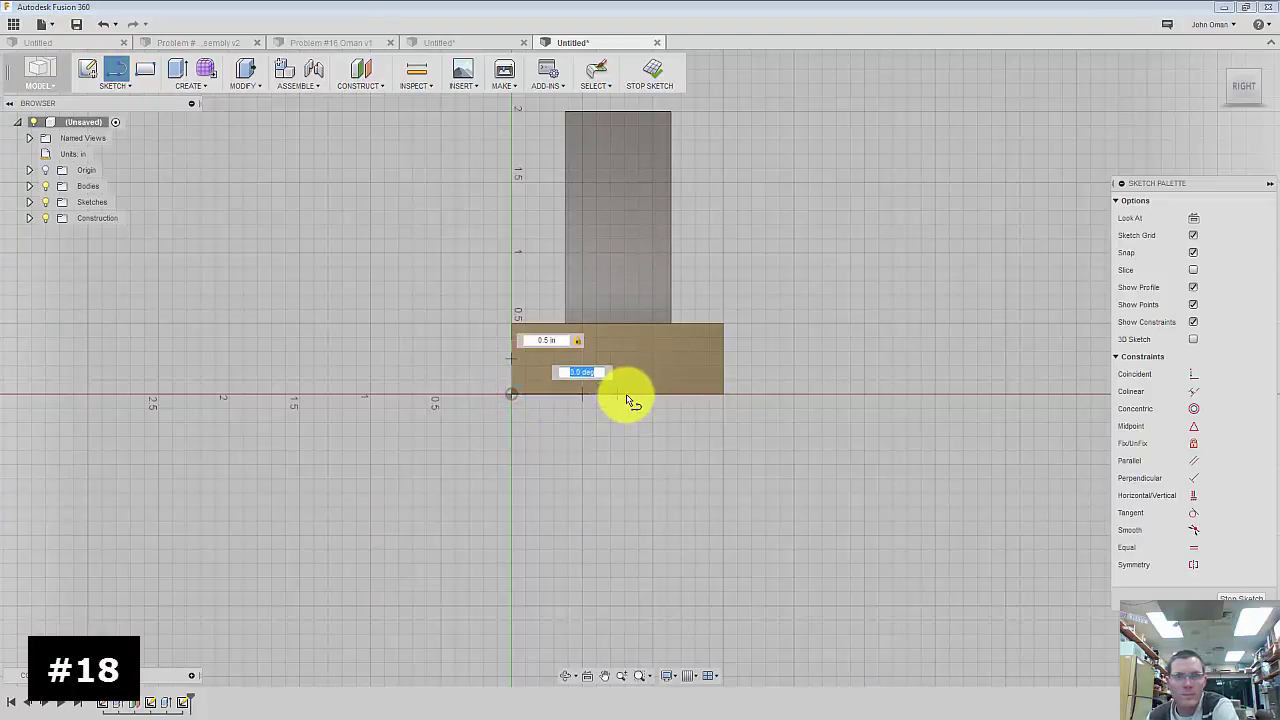
key(Return)
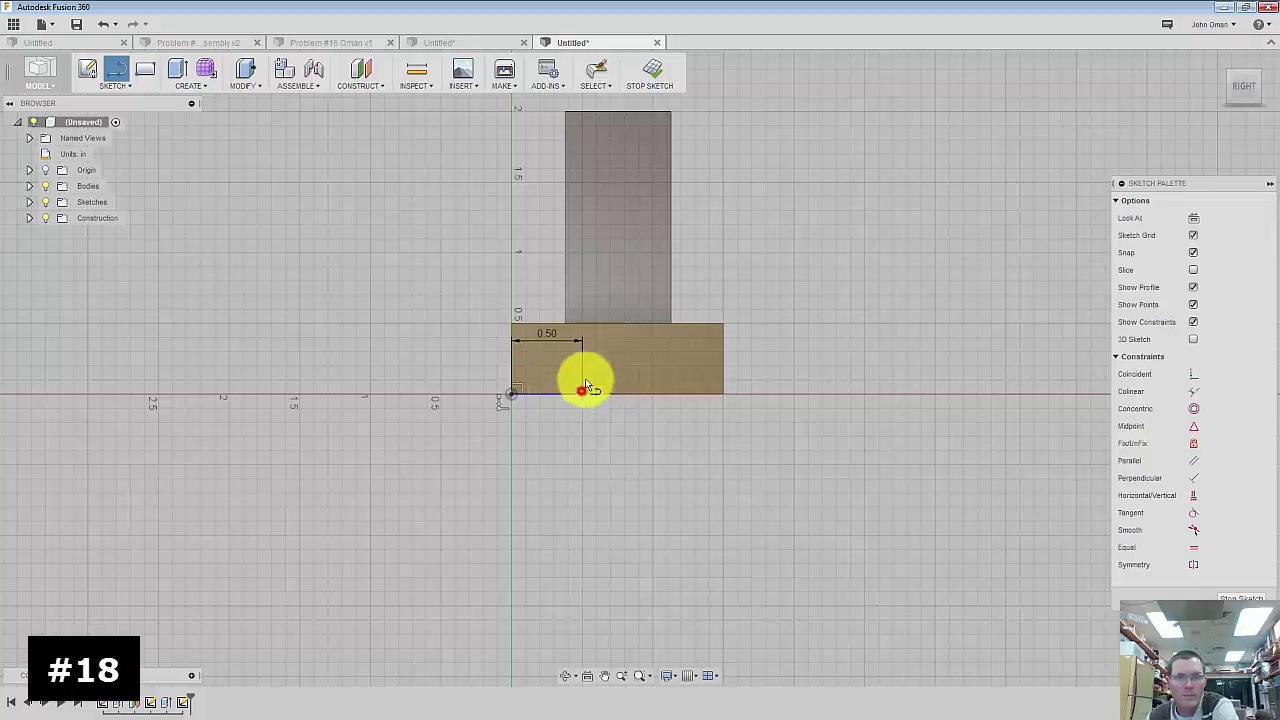
- From the line's end, draw 0.25 in straight up and 0.10 in to the left, closing with a sloped line back to the start
click(587, 385)
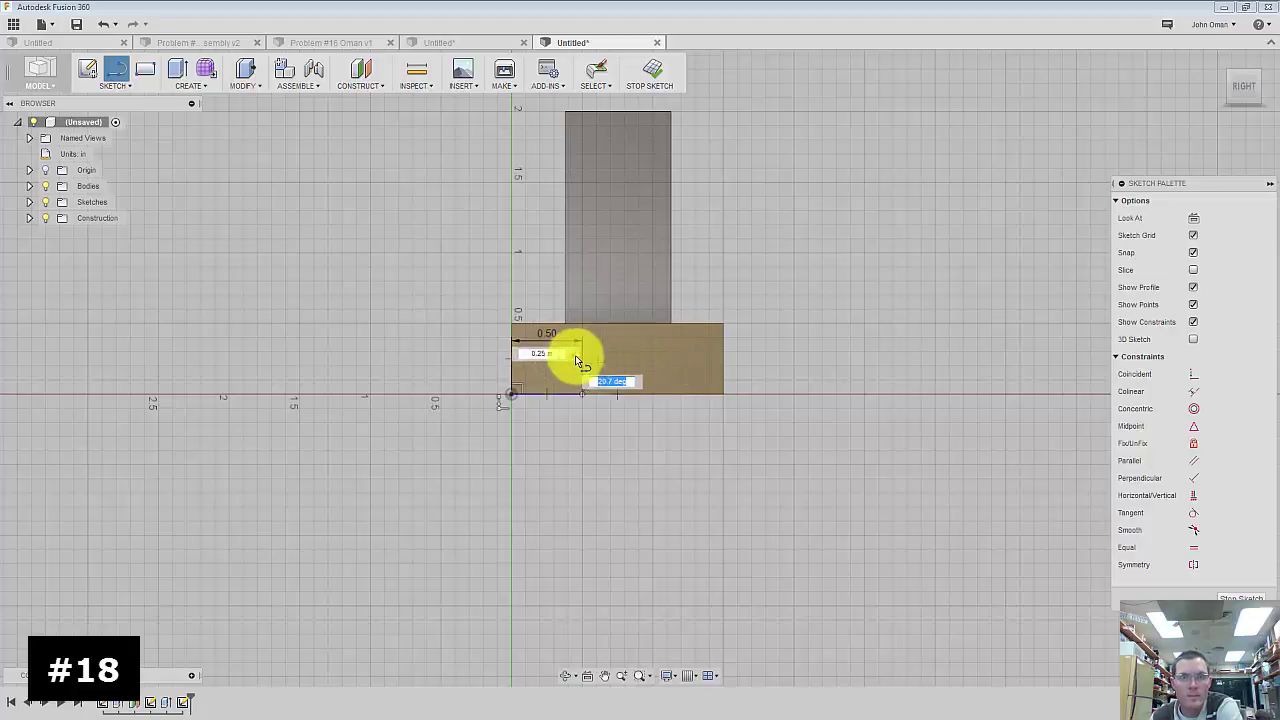
scroll(579, 362, up, 2)
scroll(580, 362, up, 2)
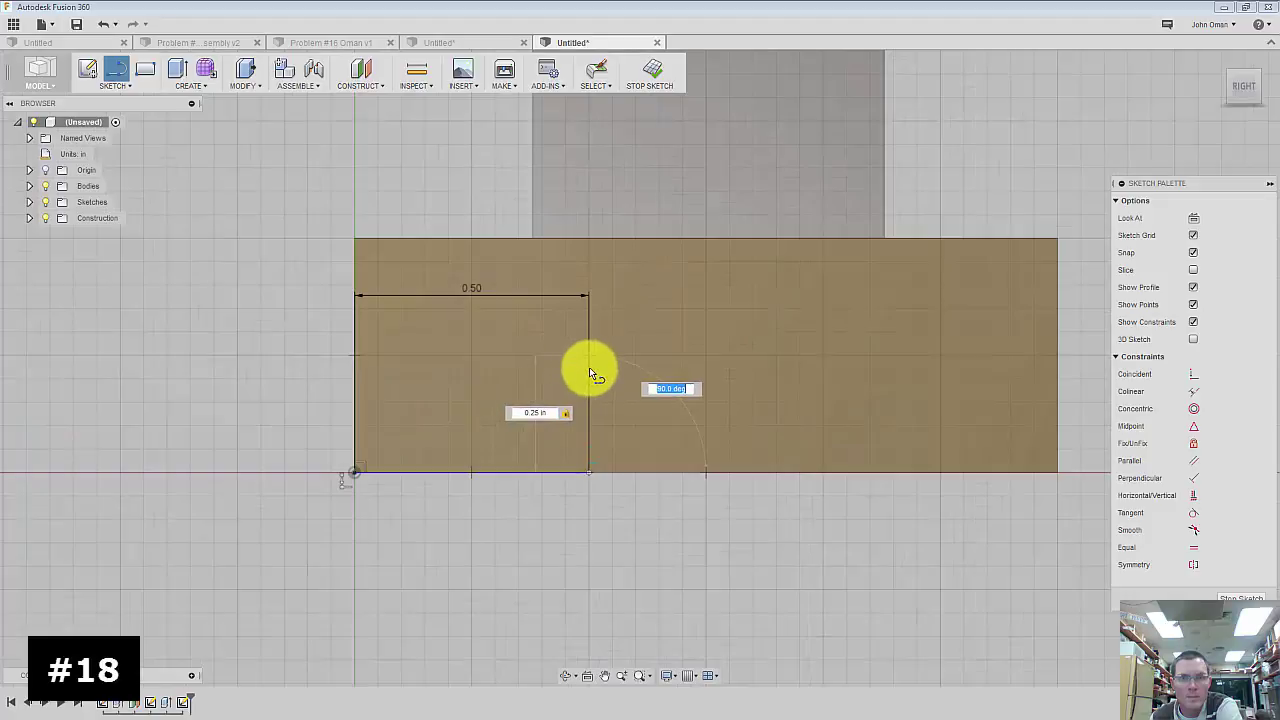
click(589, 367)
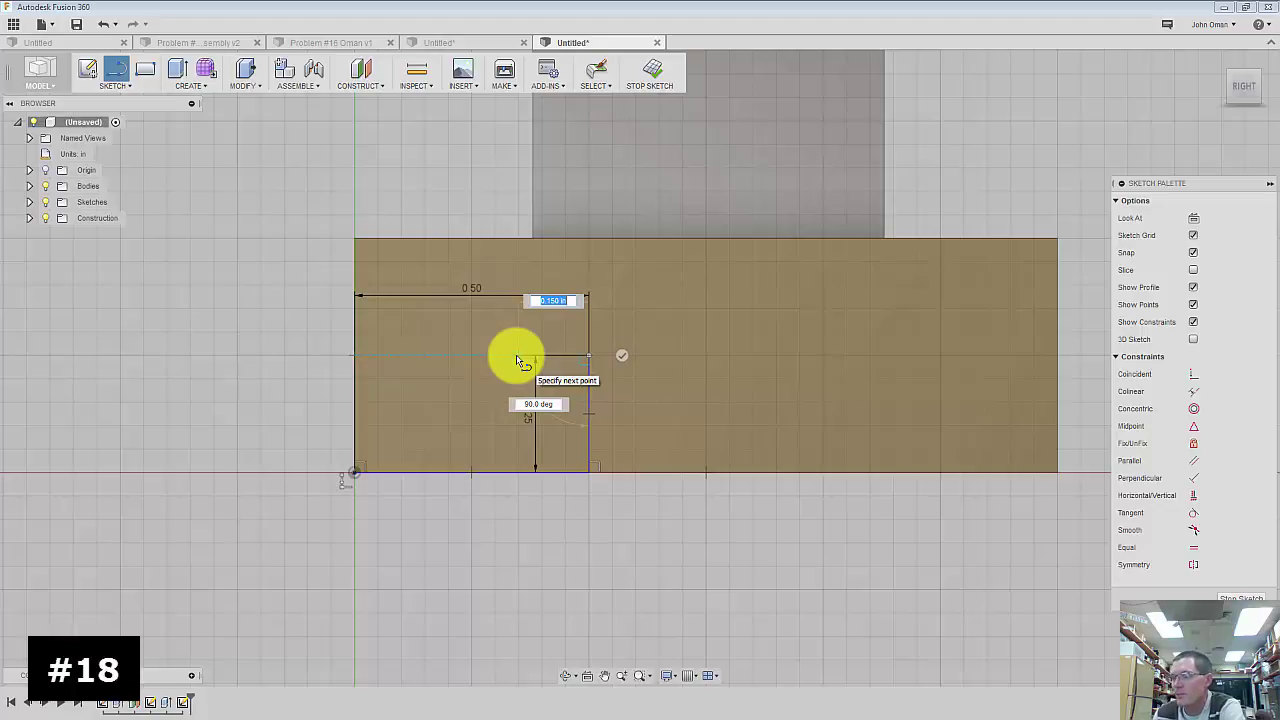
text(.125)
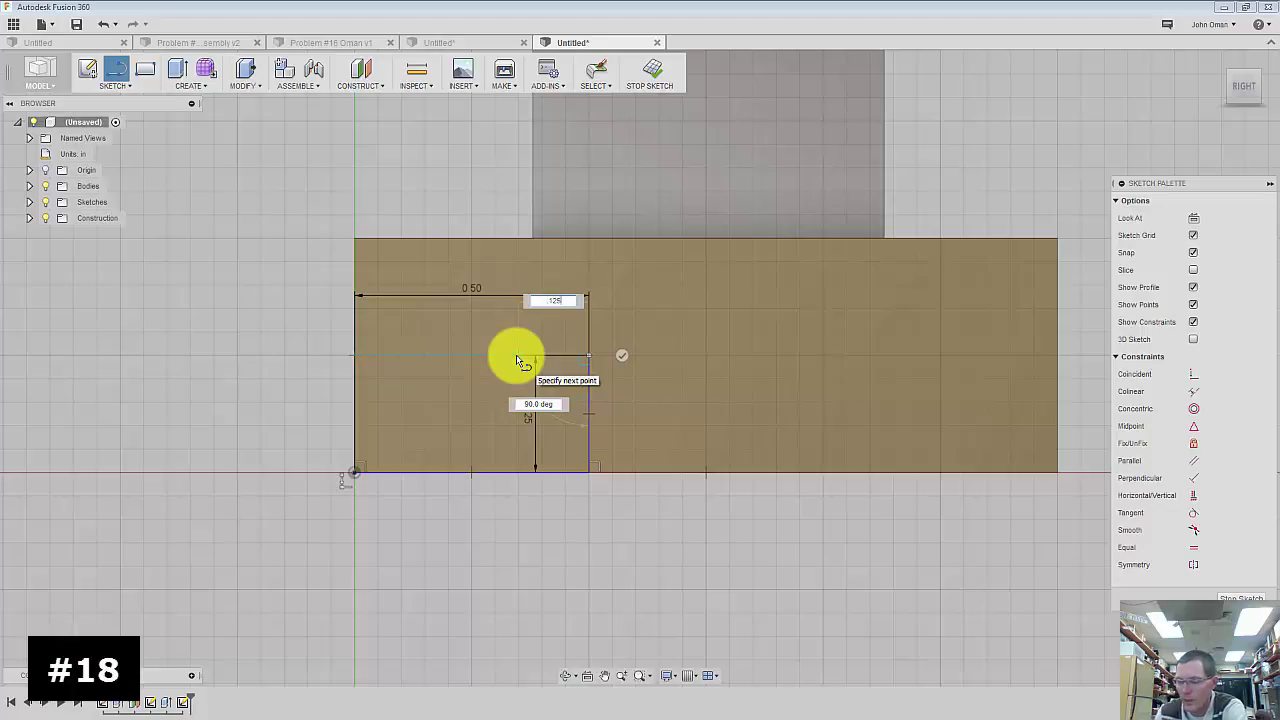
key(Tab)
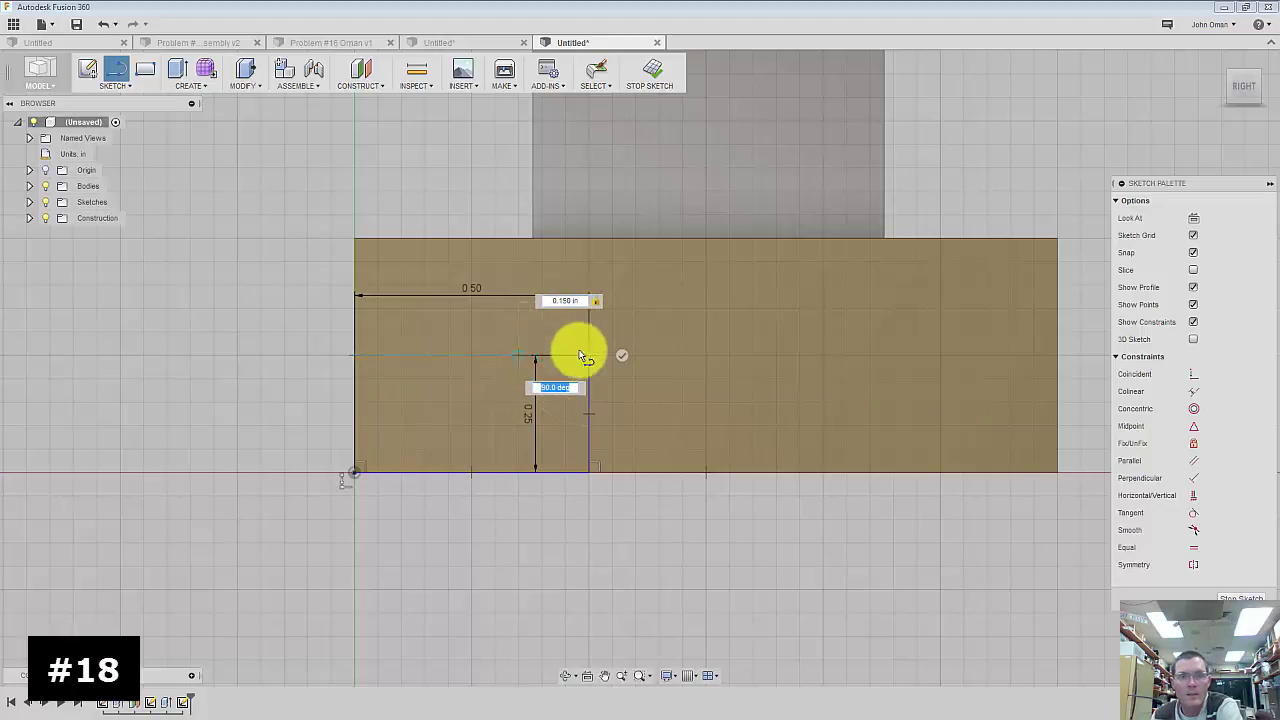
click(523, 356)
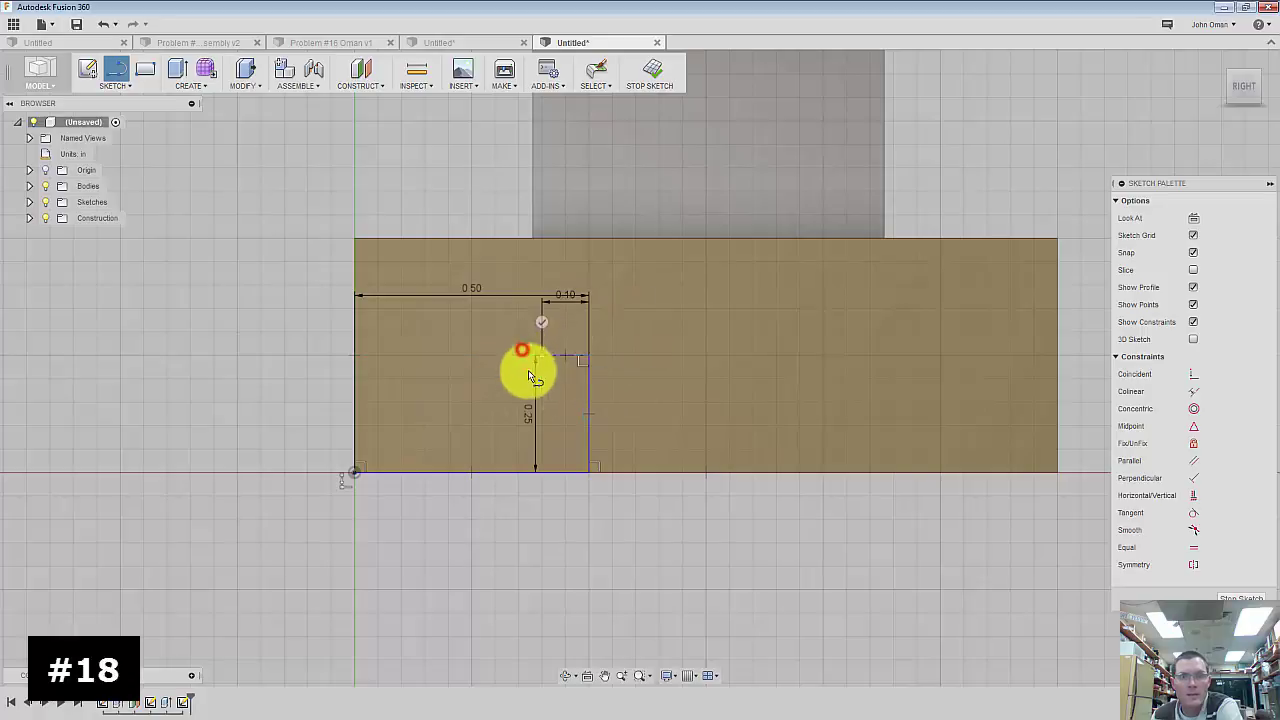
click(589, 470)
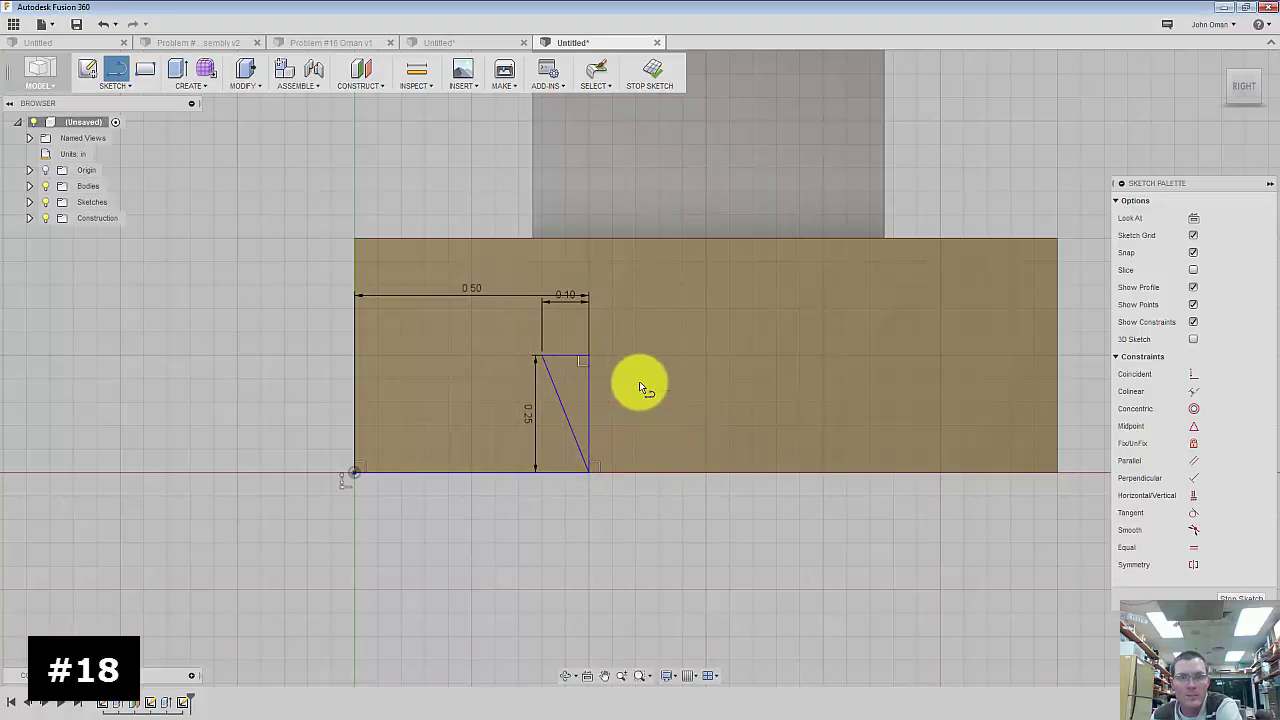
- Draw a 0.5 in horizontal line to the right from the upper end of the 0.25 in vertical line
click(591, 359)
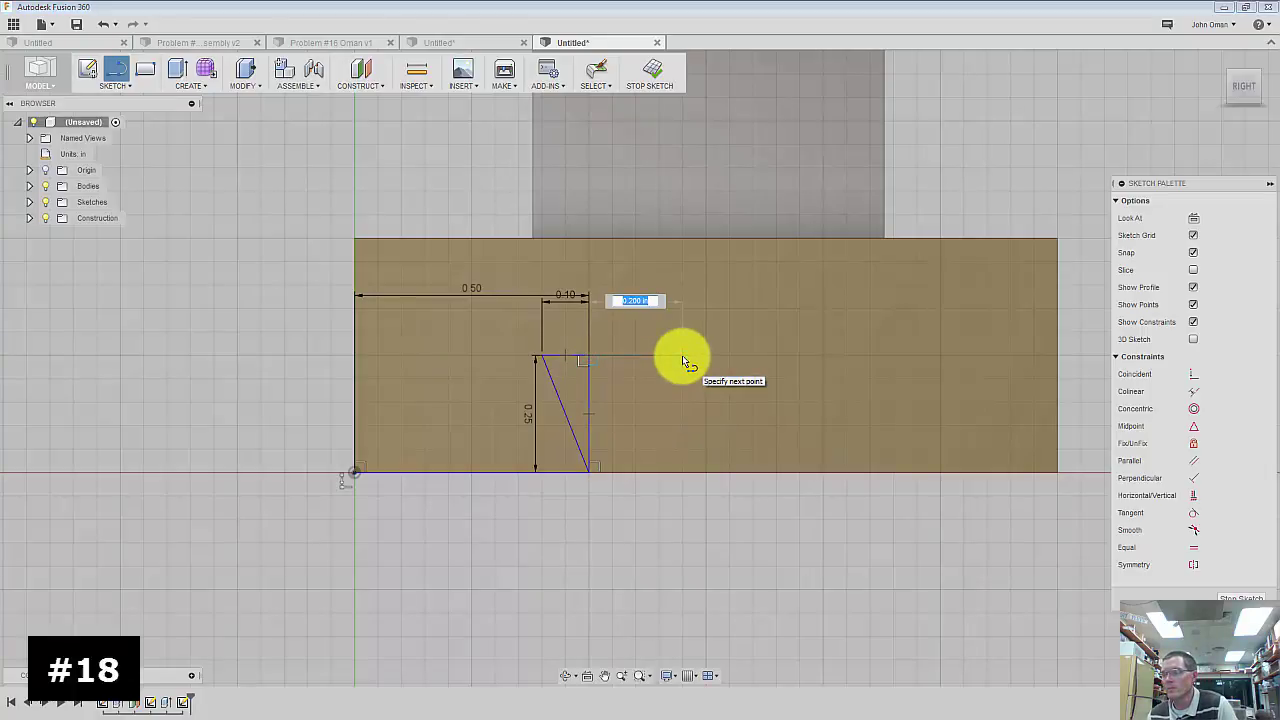
text(.5)
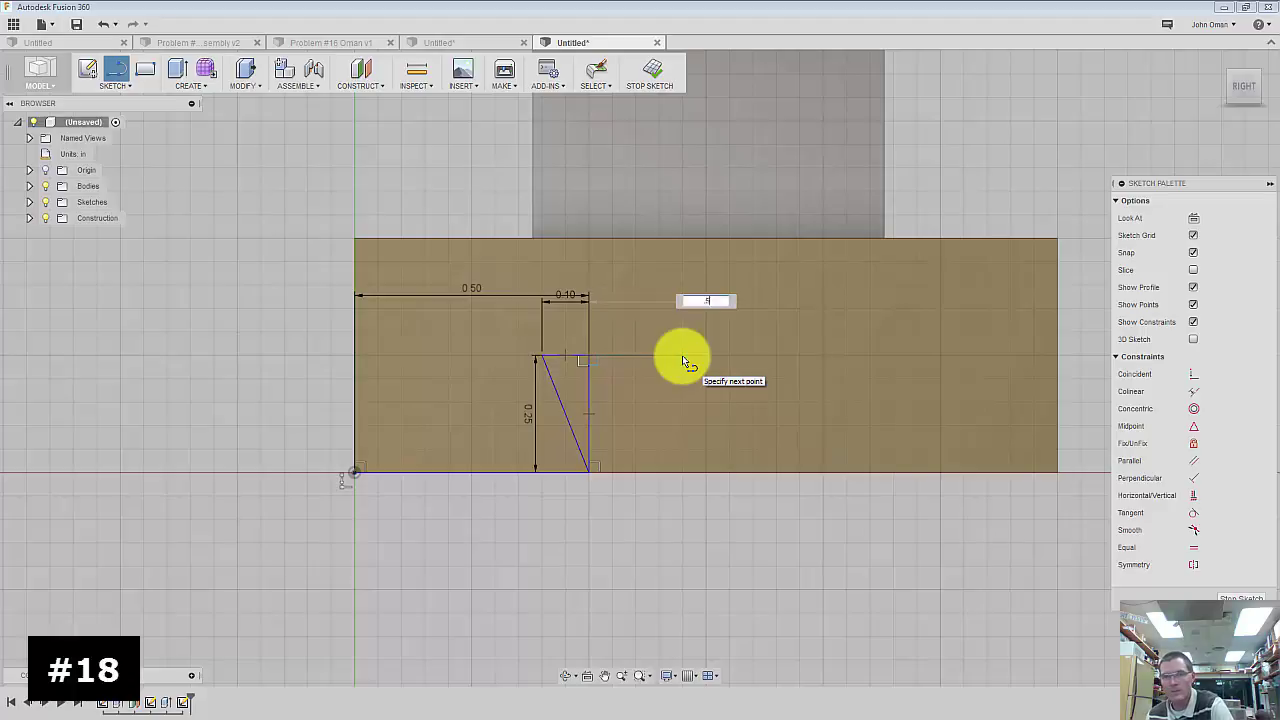
key(Tab)
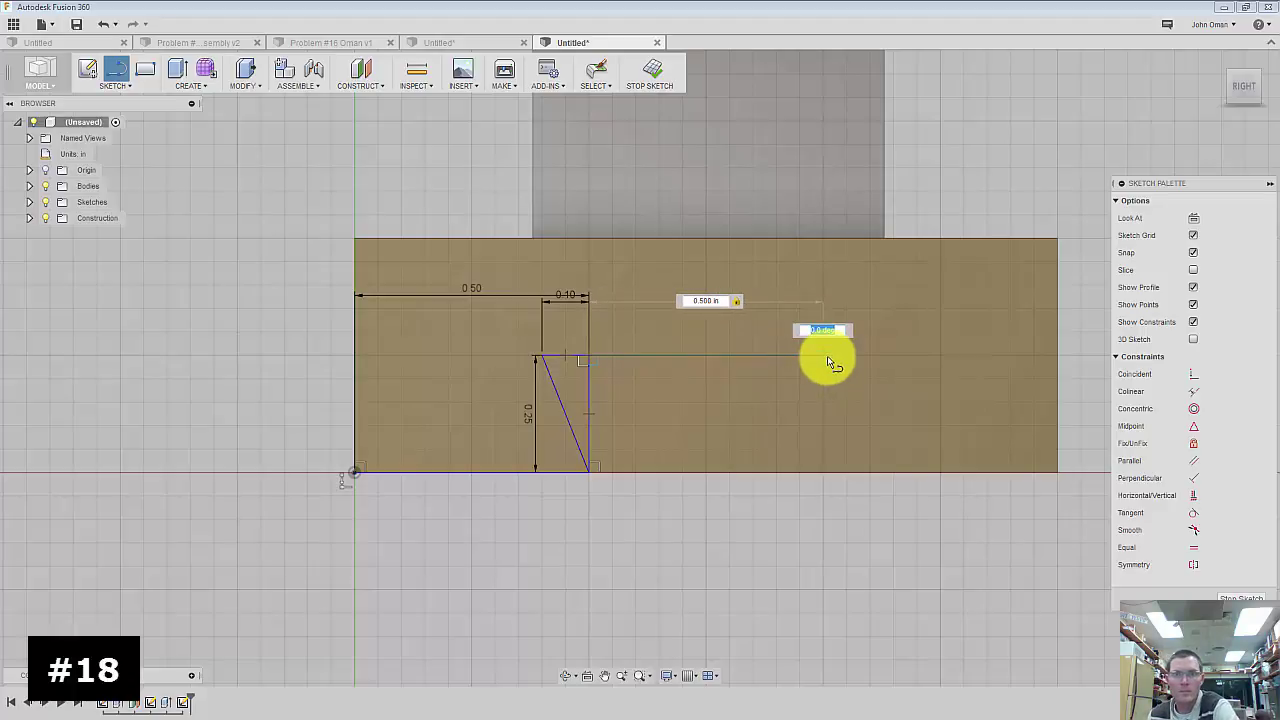
click(861, 364)
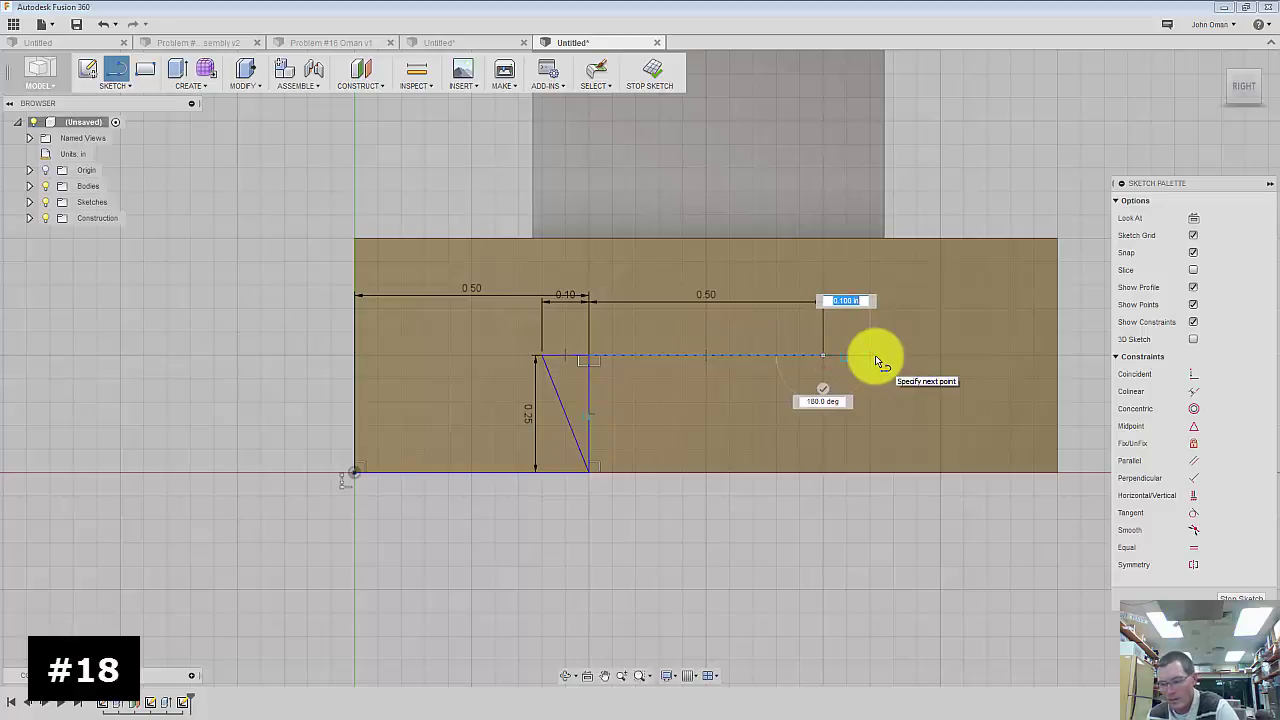
- Extend the groove's horizontal line 0.125 in further to the right from the end of the 0.50 in segment
text(.125)
key(Tab)
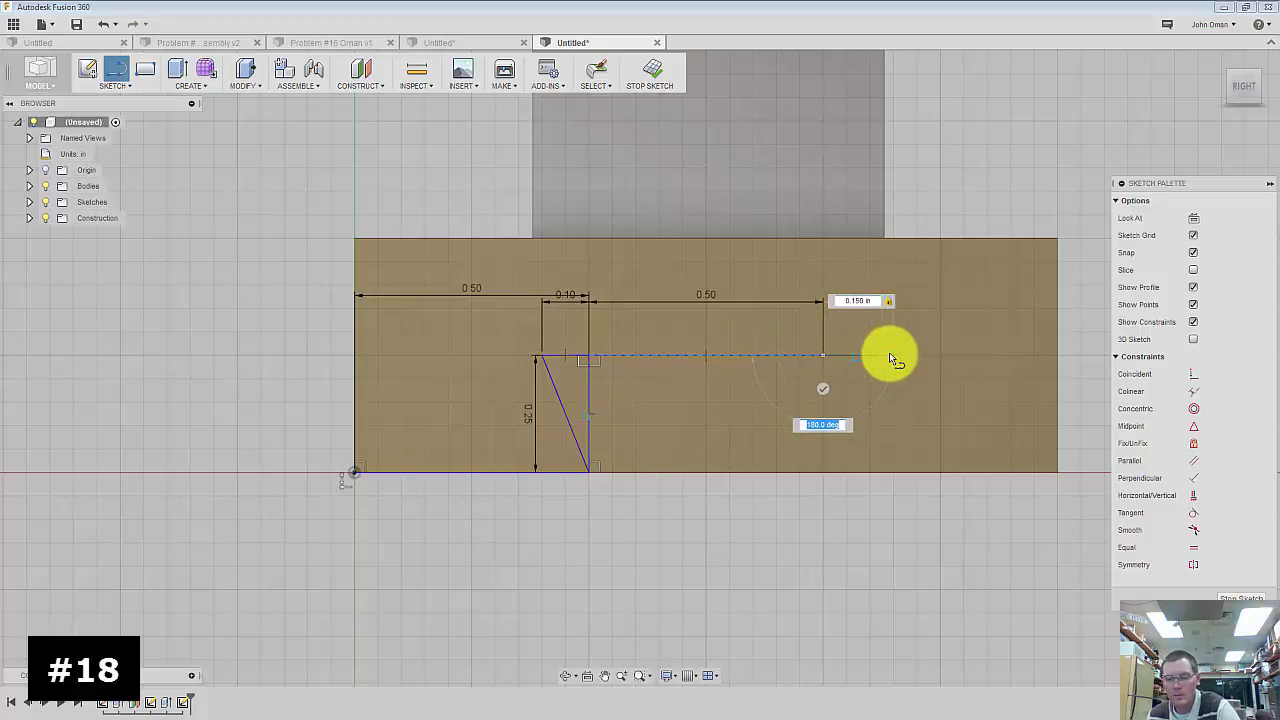
key(Tab)
text(.15)
key(Tab)
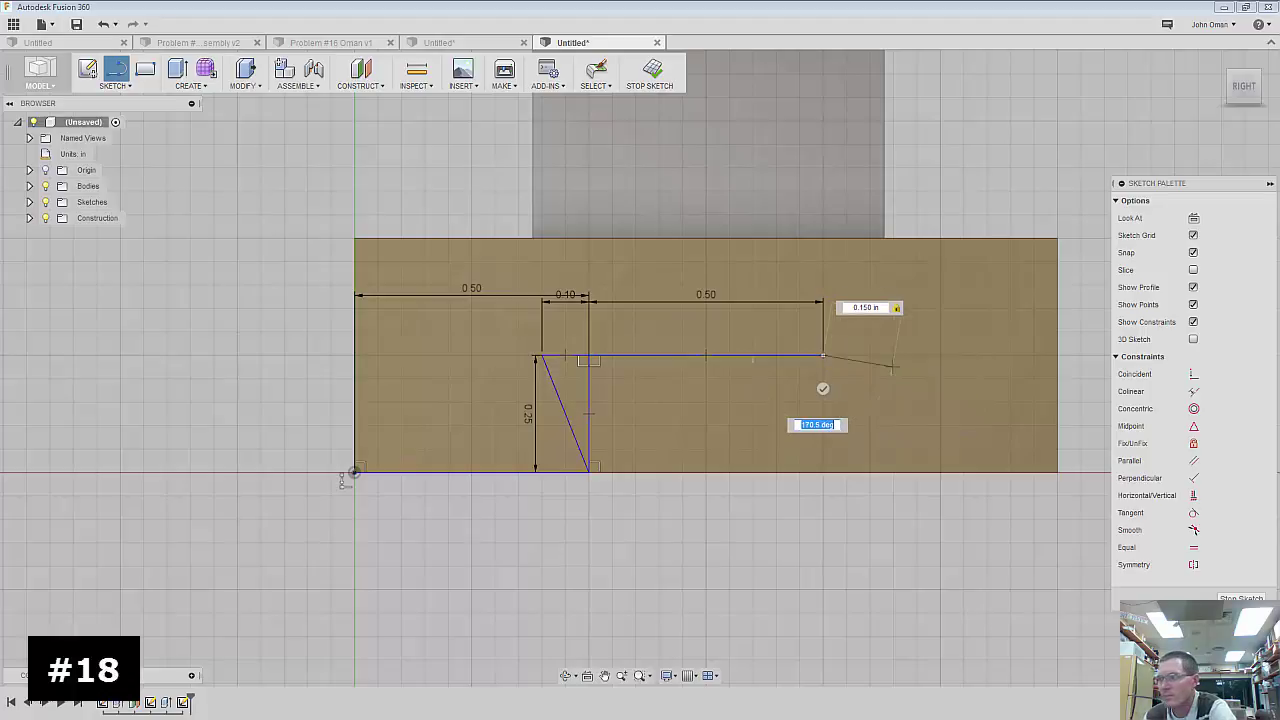
key(Escape)
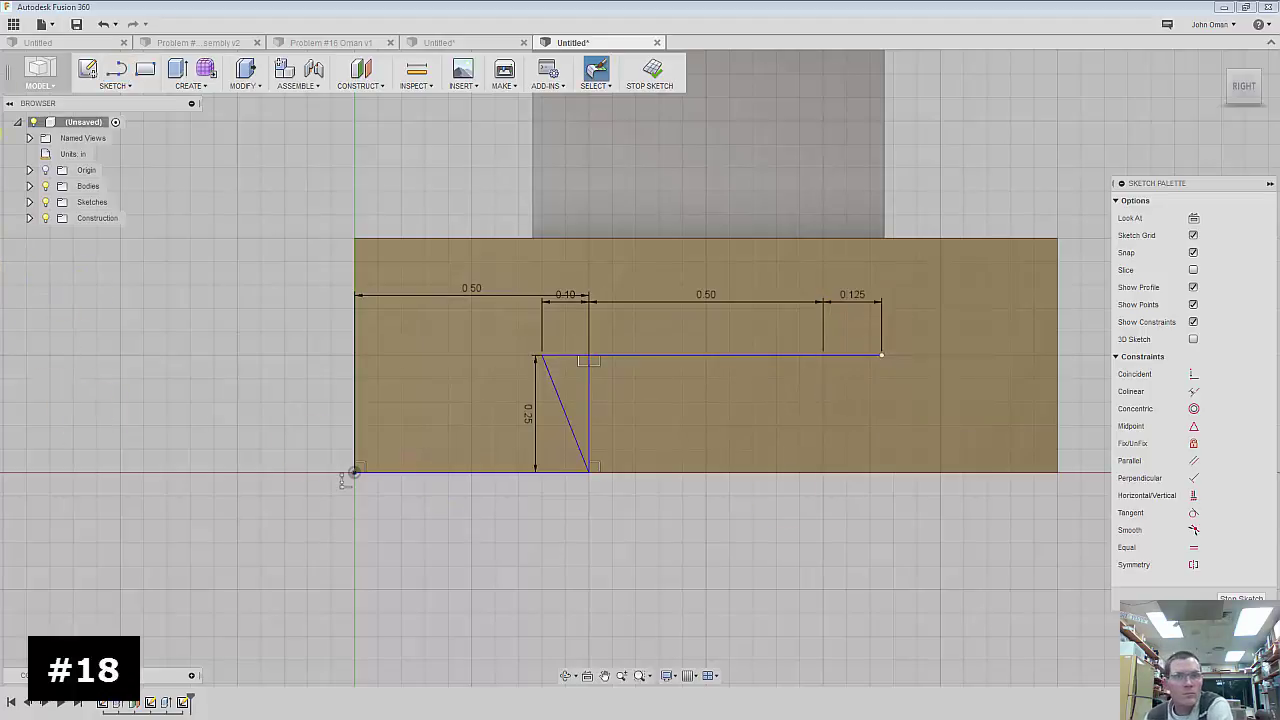
- Draw a vertical line from the 0.50 in segment's right end to the base's lower edge and a sloped line up to the 0.125 in segment's end
click(116, 69)
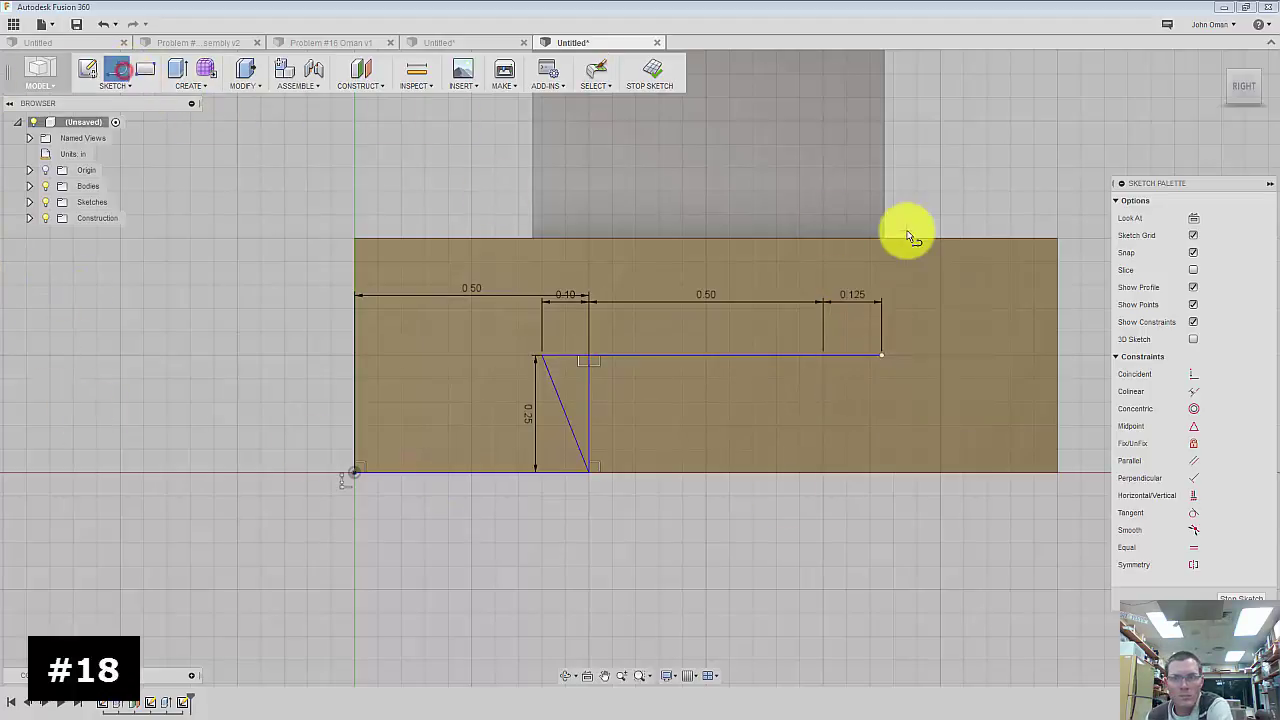
click(823, 356)
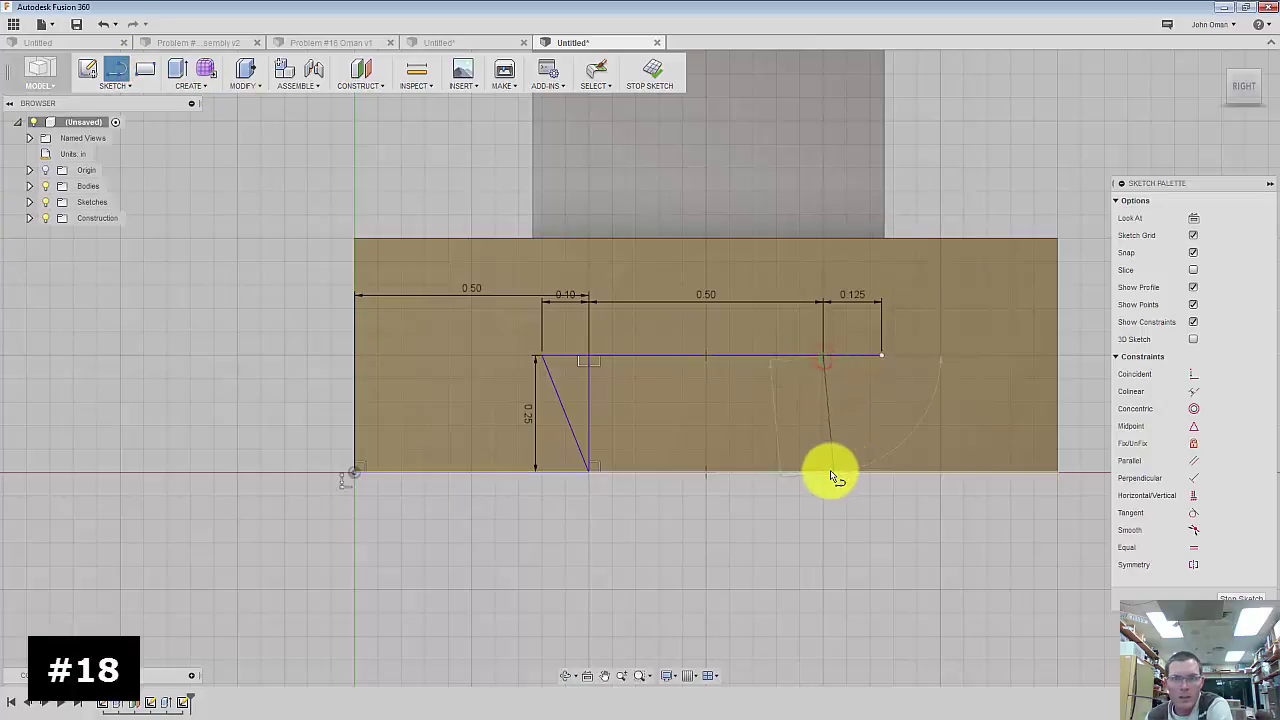
click(823, 472)
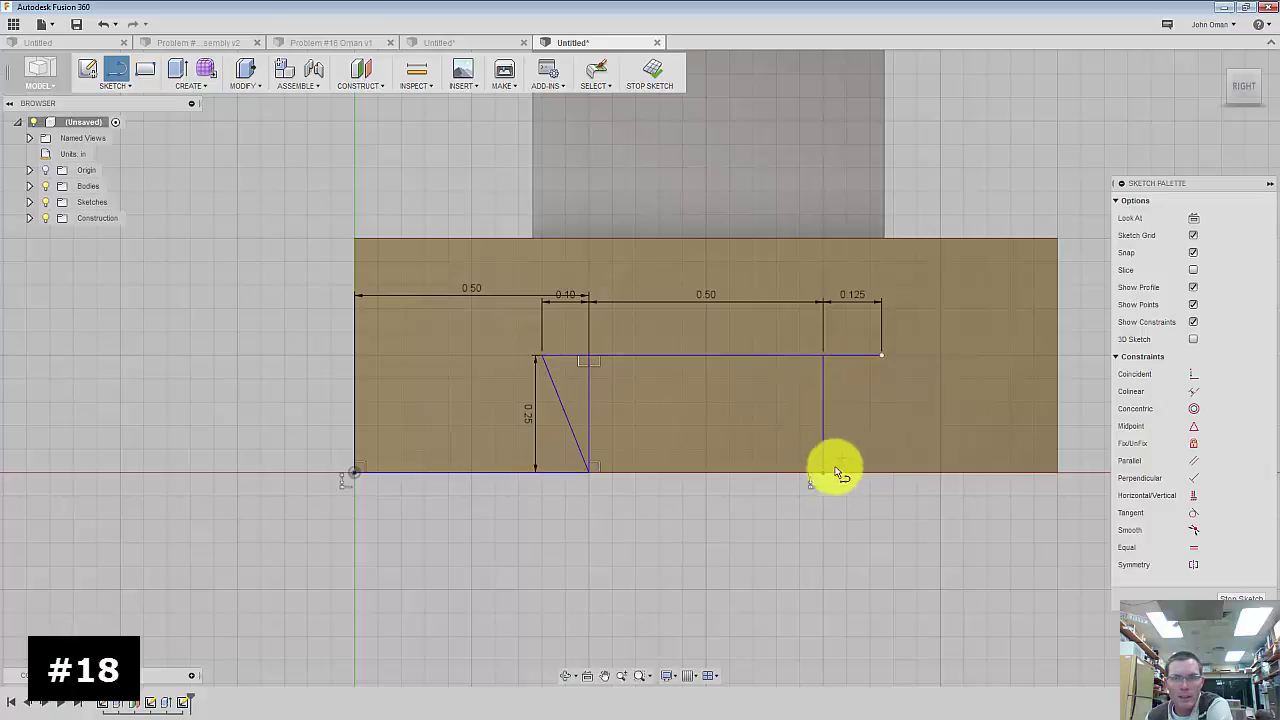
click(823, 472)
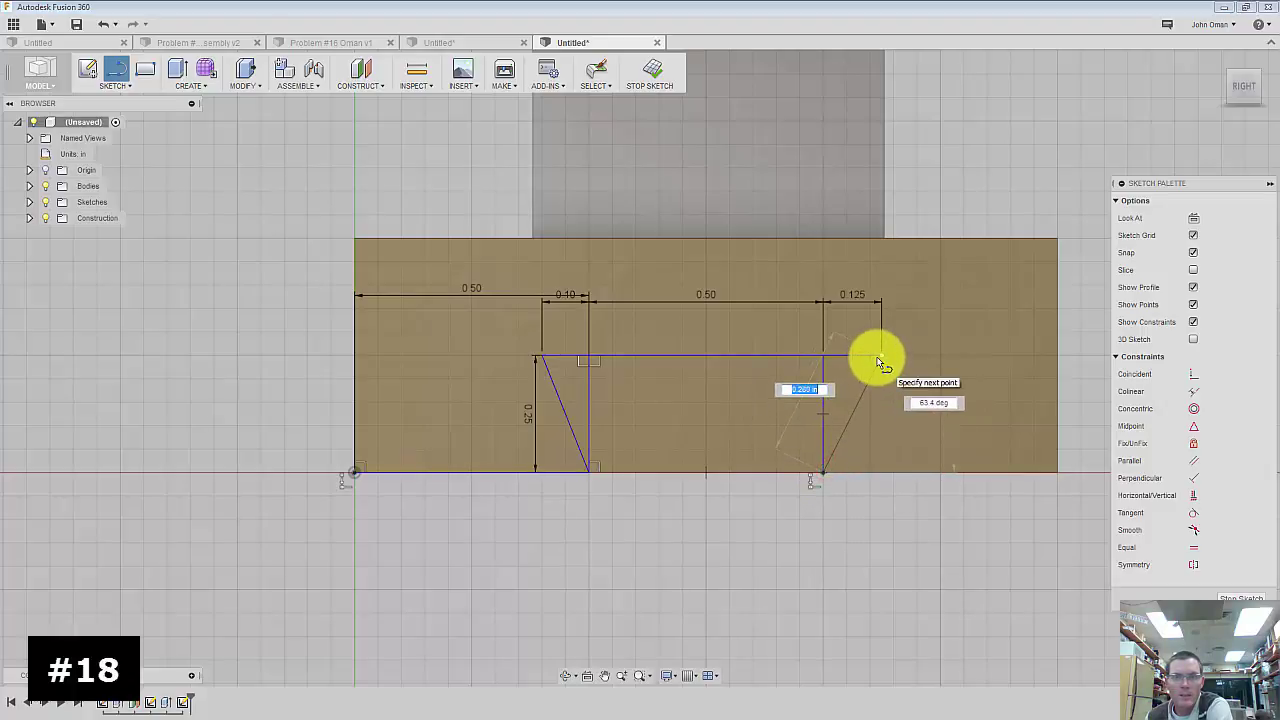
click(881, 356)
key(Escape)
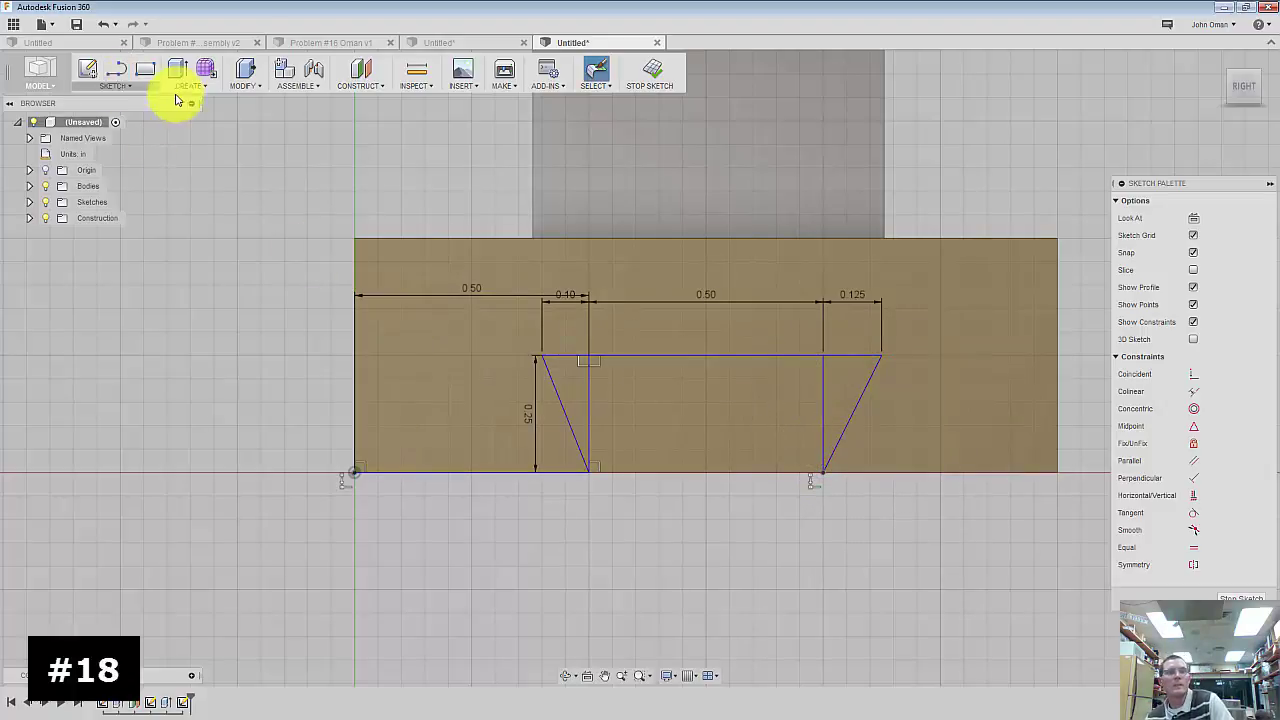
- Delete the two vertical helper lines inside the groove profile and the 0.50 in dimension from the origin corner
click(588, 398)
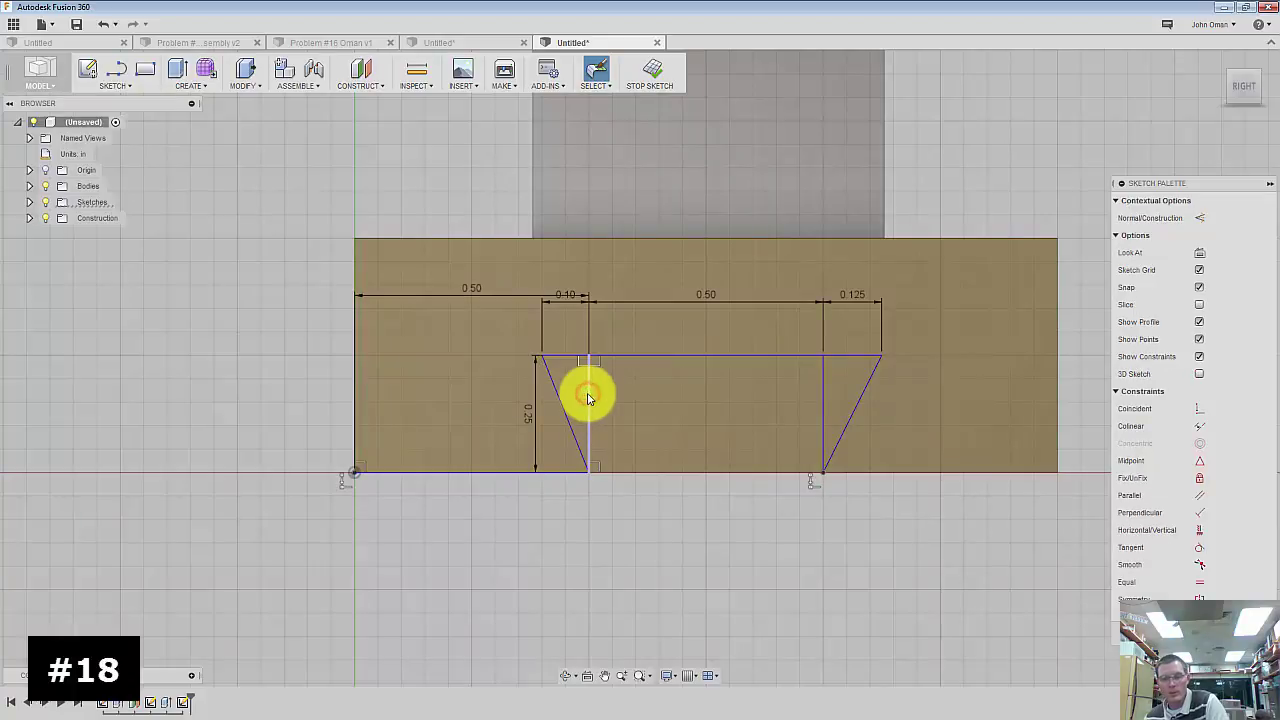
key(Delete)
click(823, 392)
key(Delete)
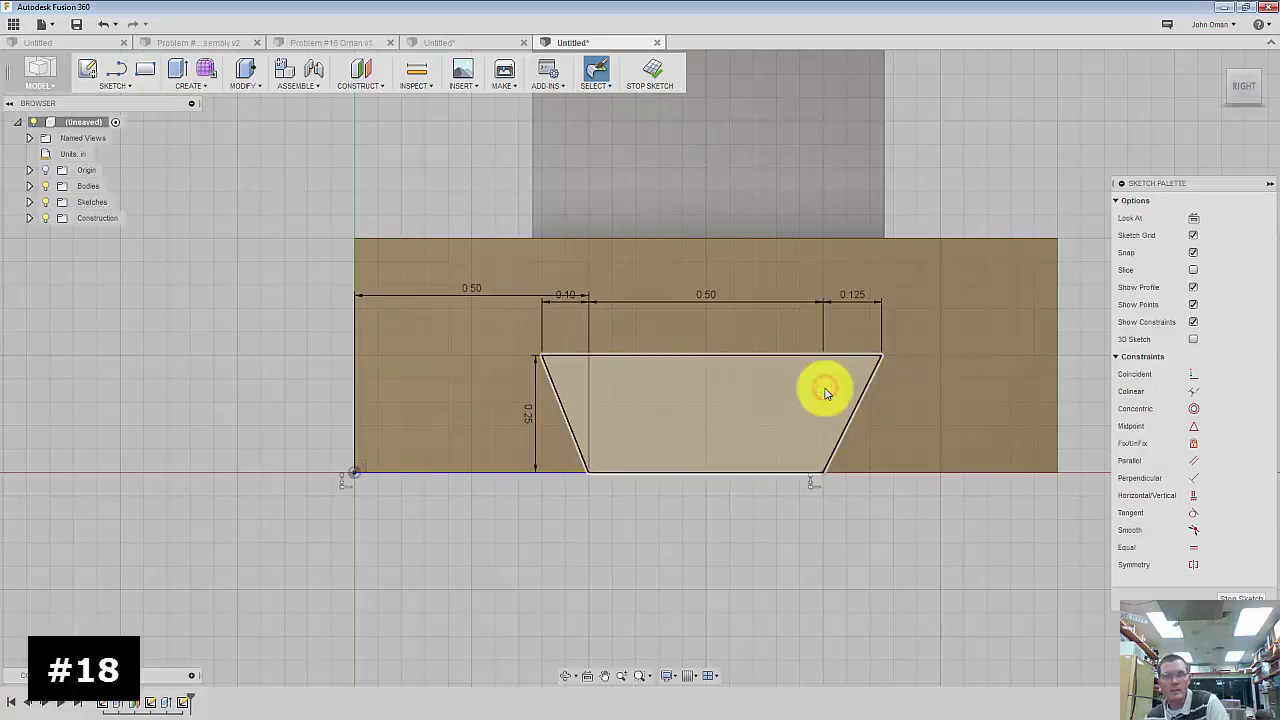
click(588, 394)
key(Delete)
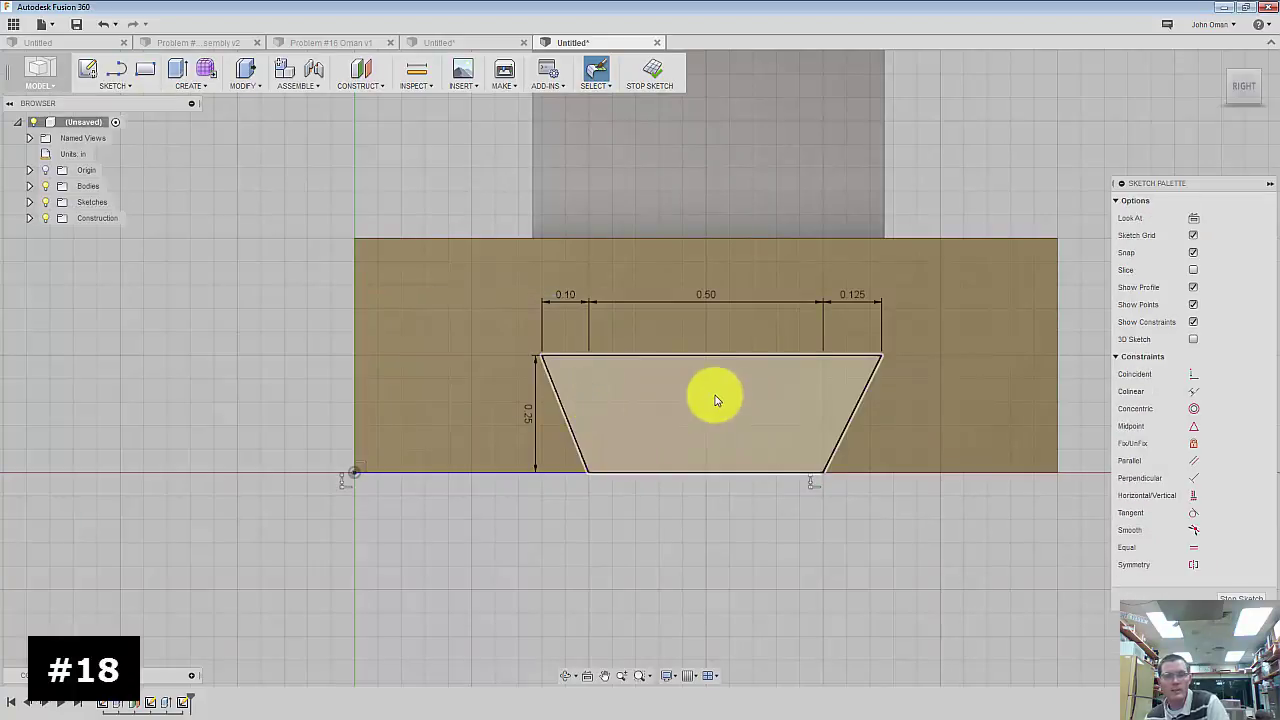
- Extrude the angled groove profile -5.30 in as a cut through the full length of the base
click(1218, 66)
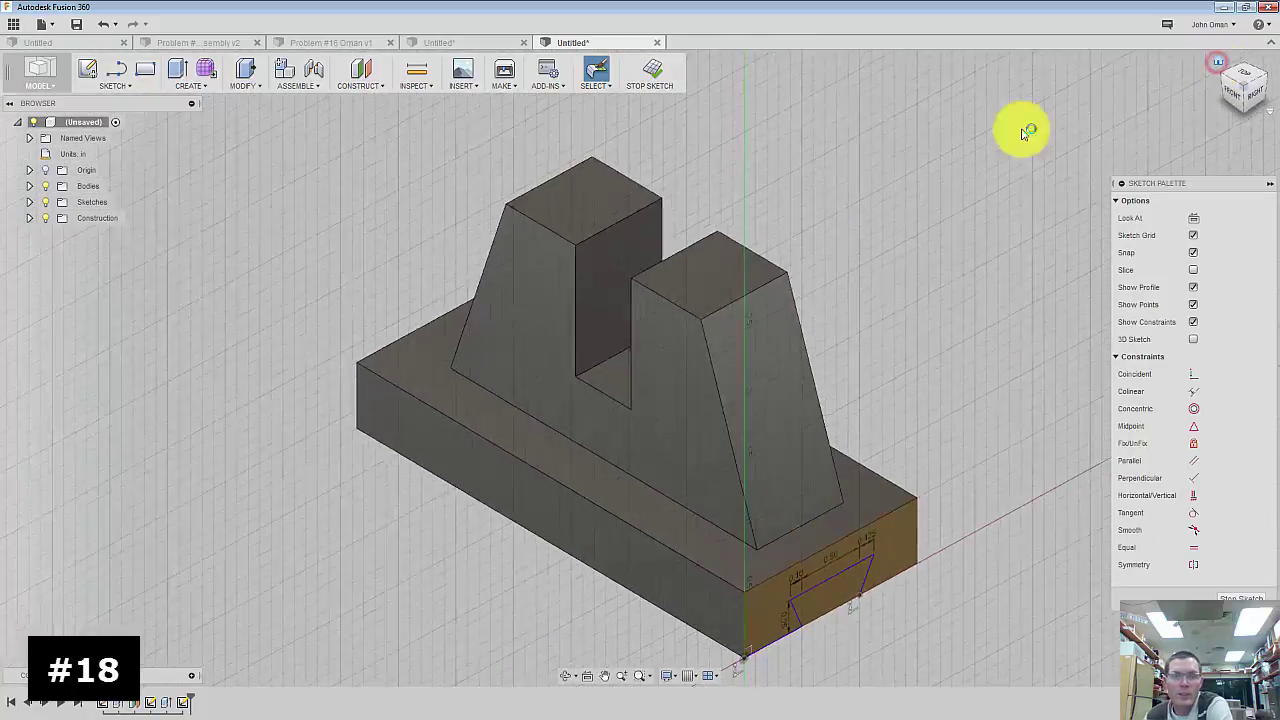
click(175, 75)
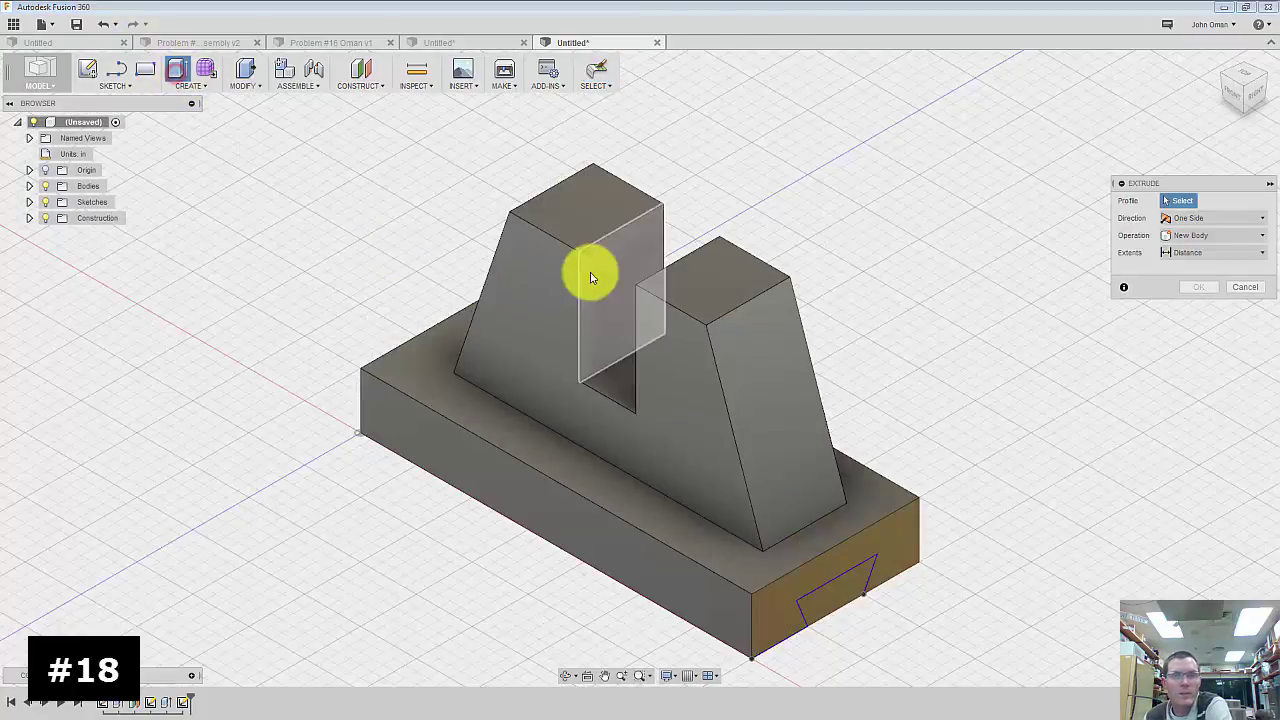
click(835, 598)
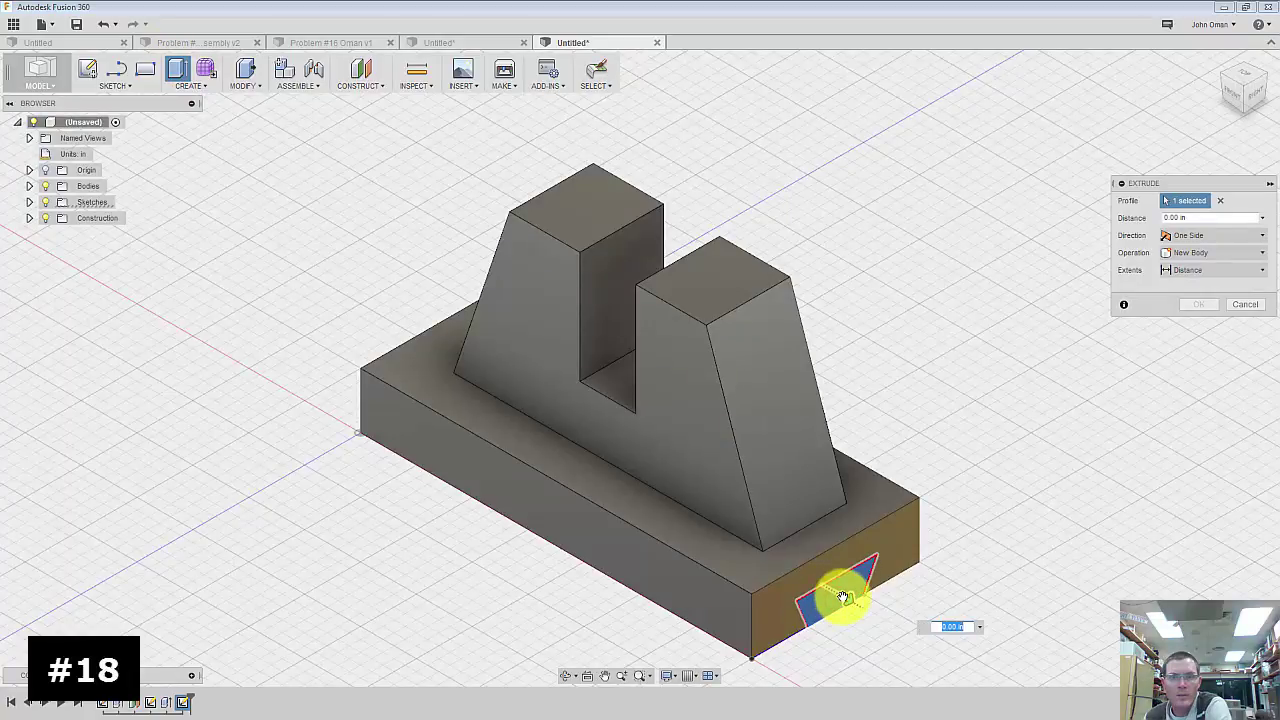
drag(835, 598, 235, 248)
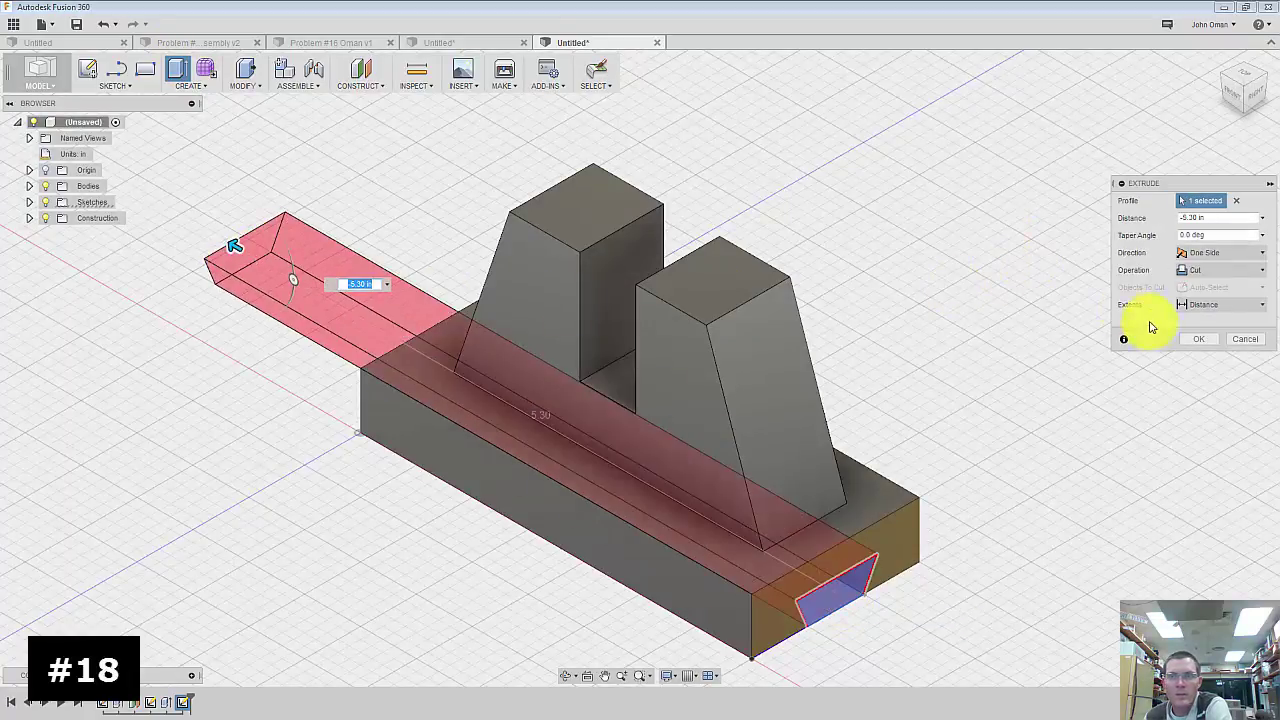
click(1198, 338)
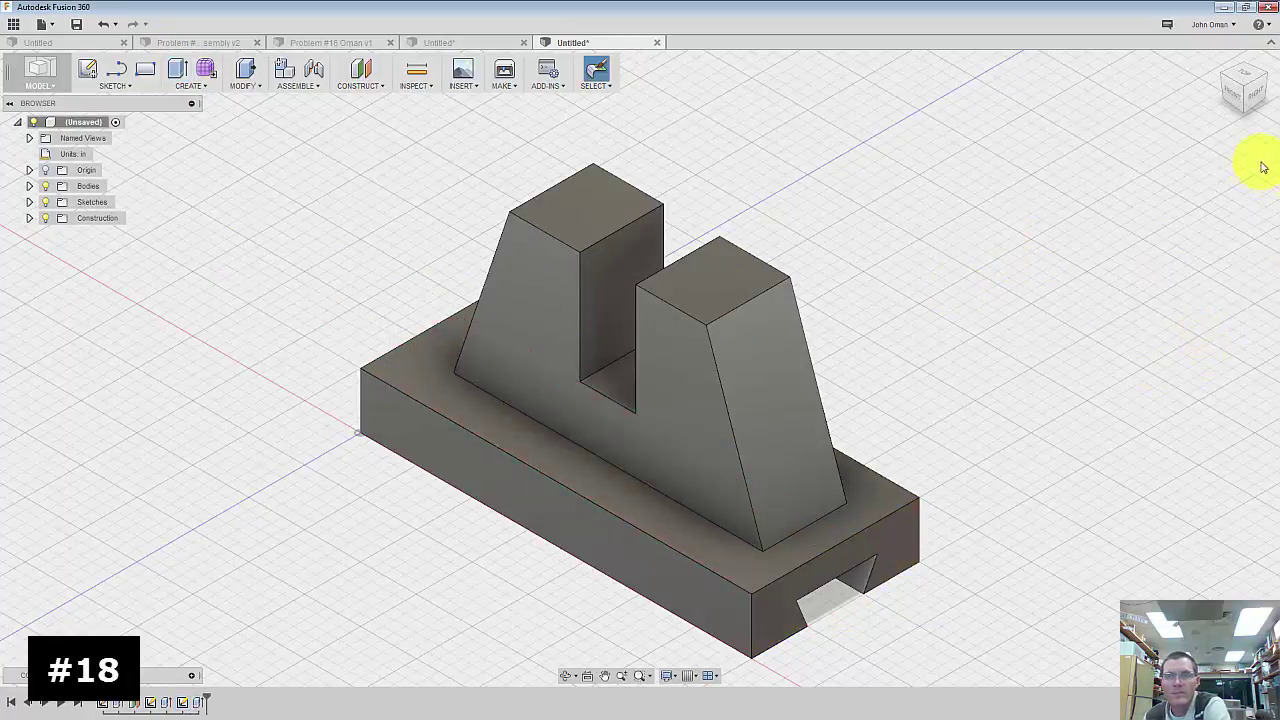
drag(1258, 92, 1220, 50)
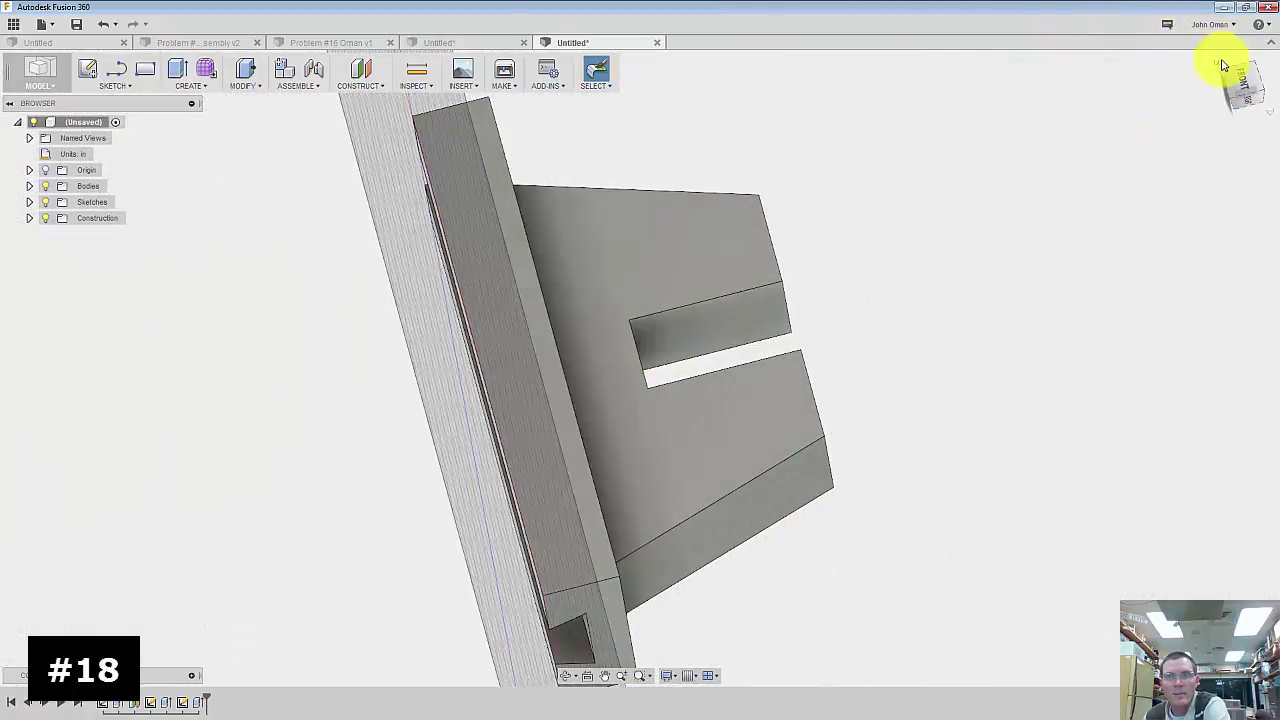
click(1221, 62)
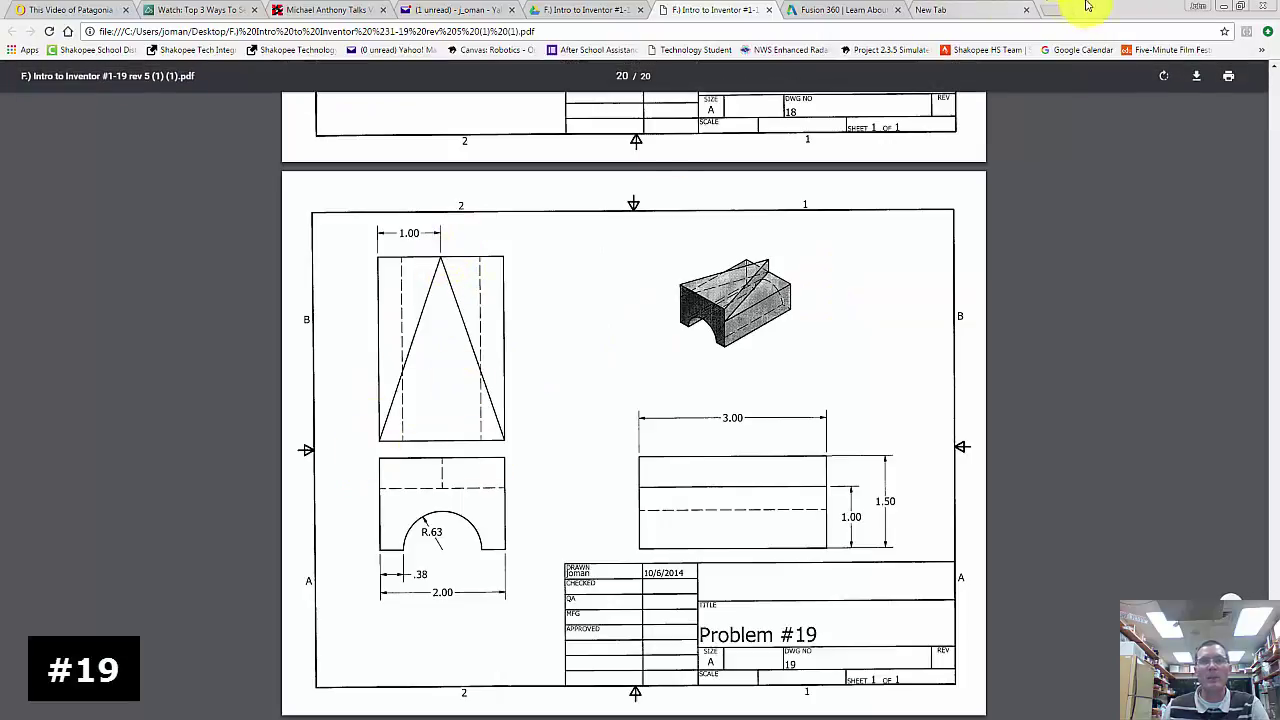
- Switch to Fusion 360 and start a sketch on the front plane of the empty design
key(alt+Tab)
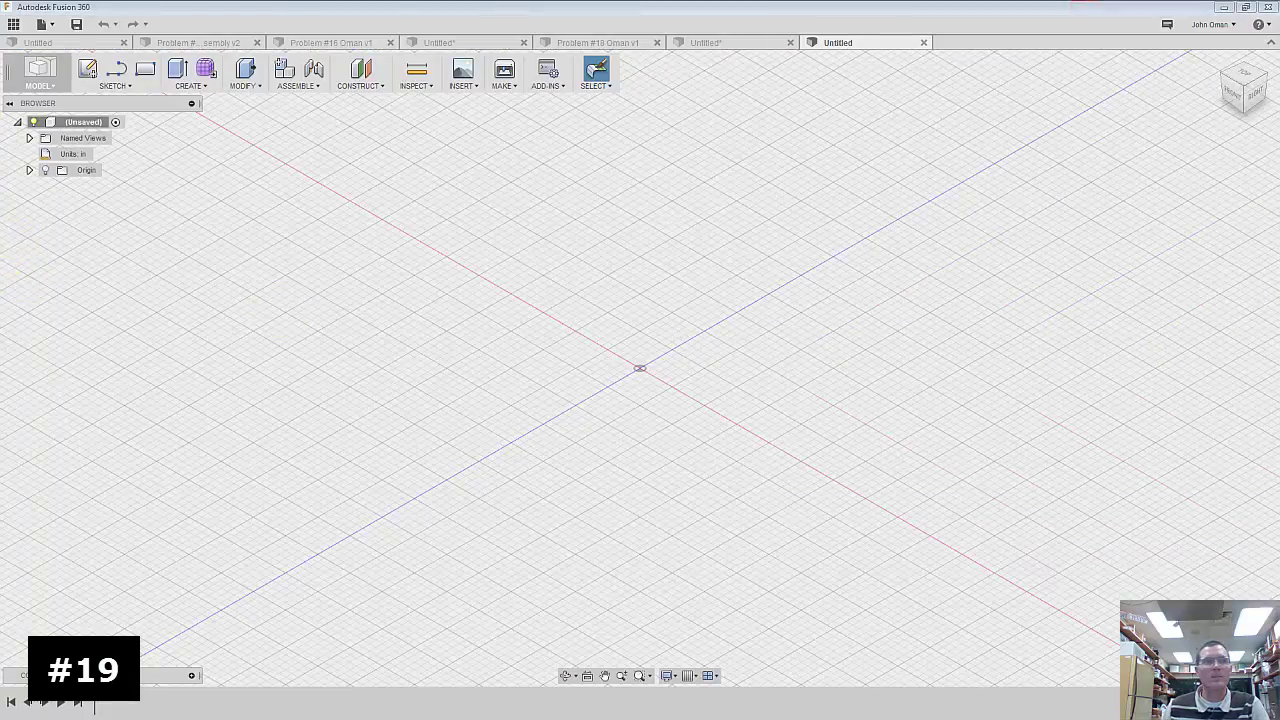
click(87, 68)
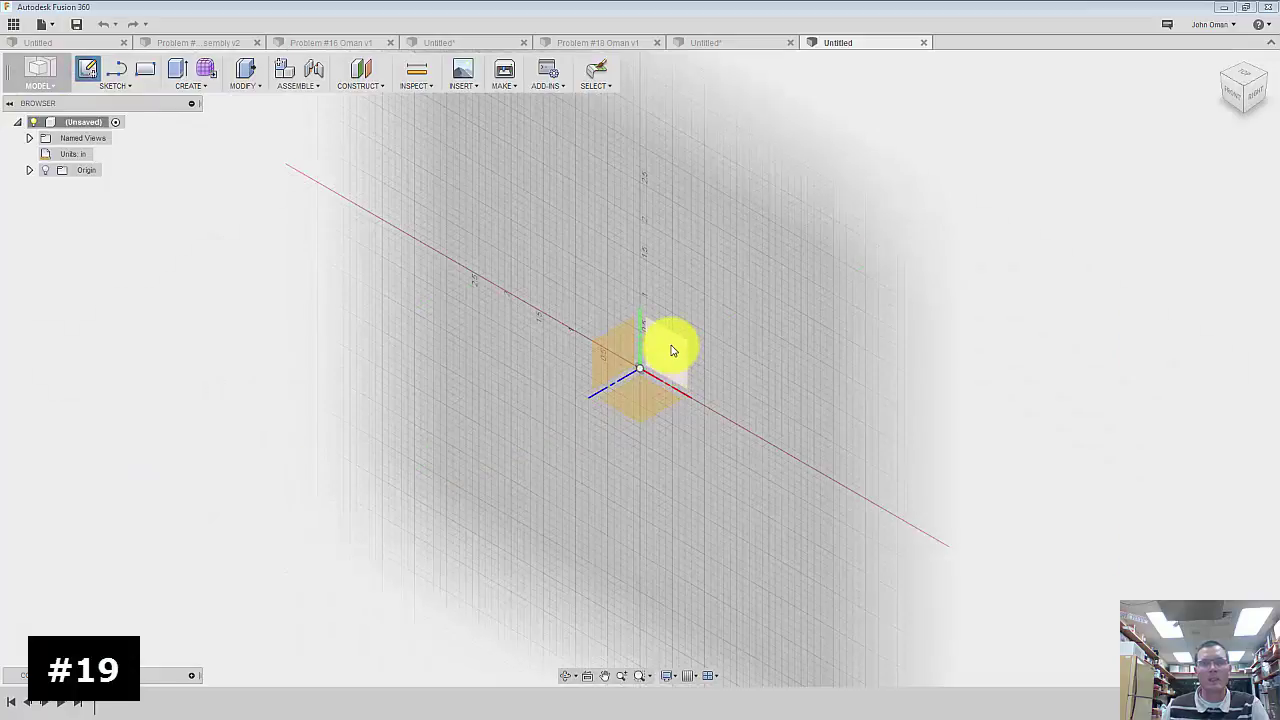
click(671, 350)
- Draw a rectangle 2 in wide and 1 in high from the origin
click(147, 69)
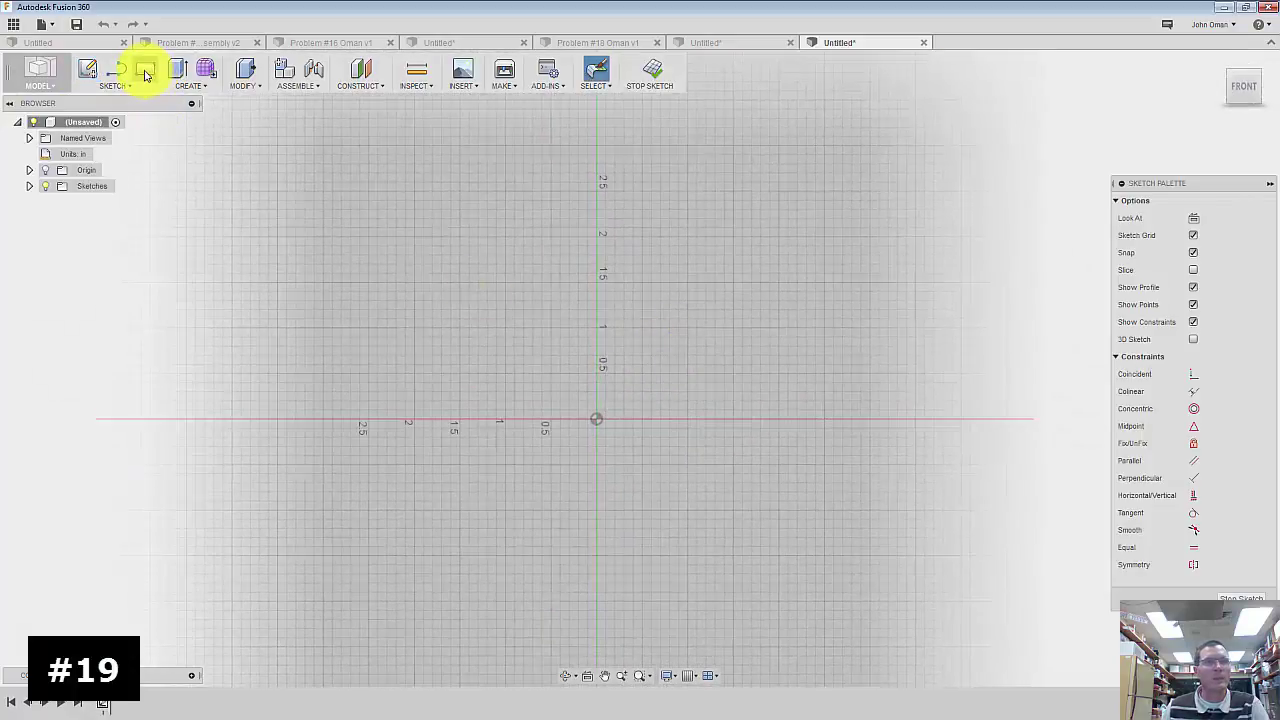
click(597, 419)
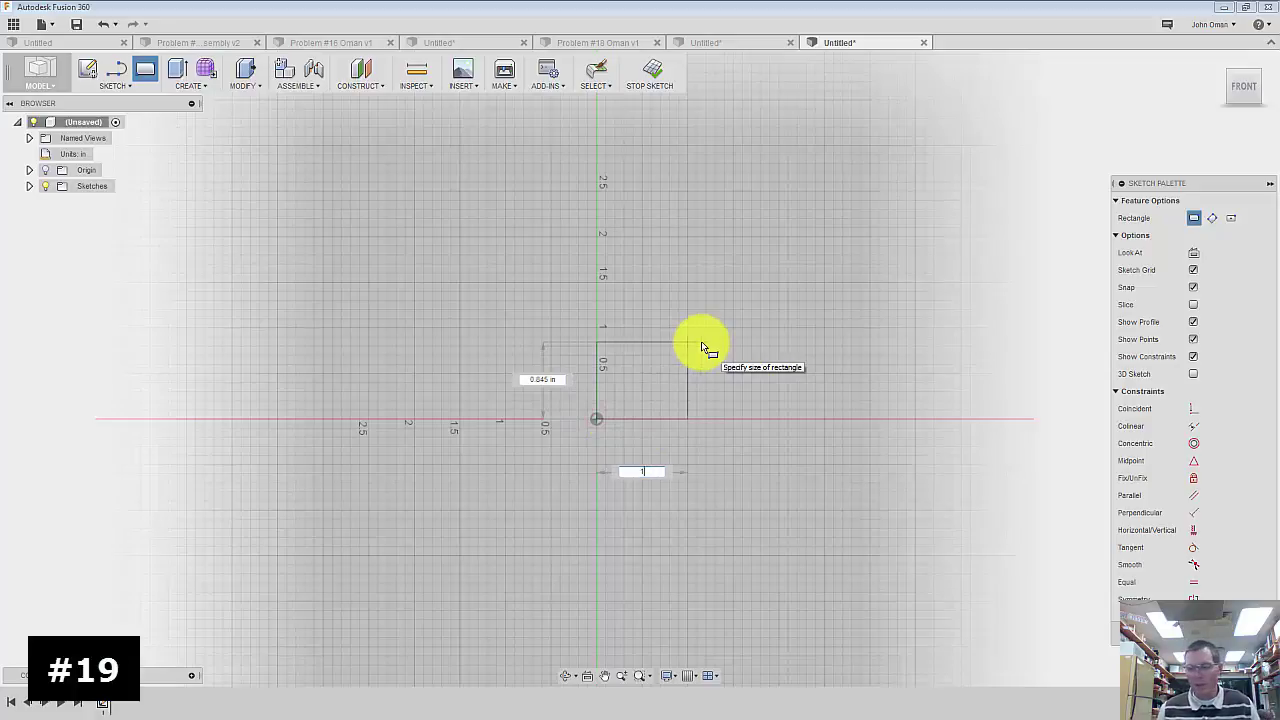
text(2)
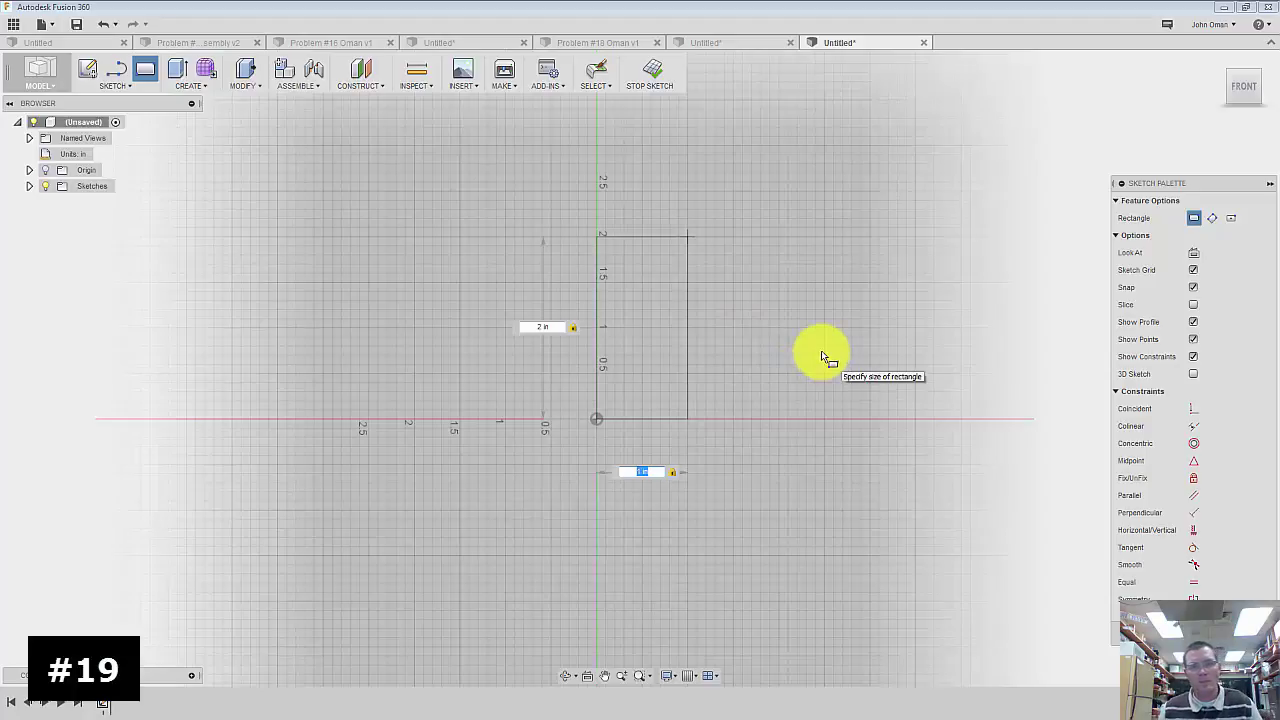
text(2)
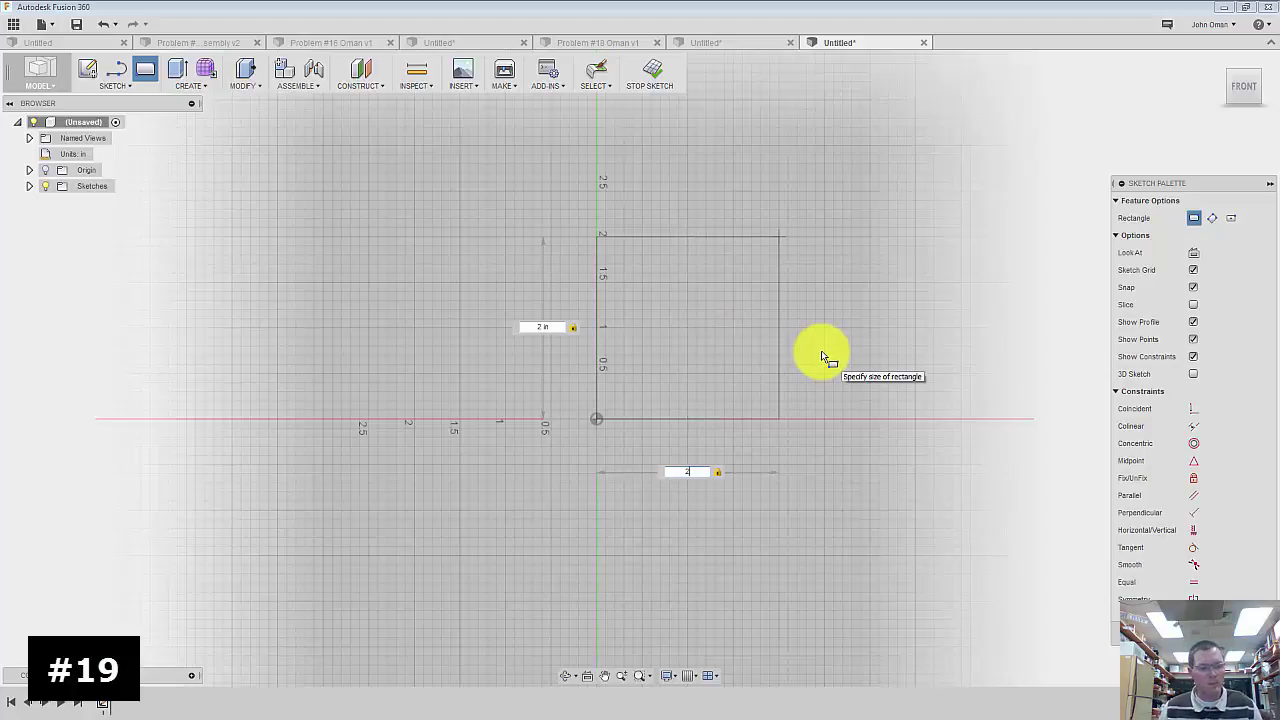
key(Tab)
text(1)
key(Return)
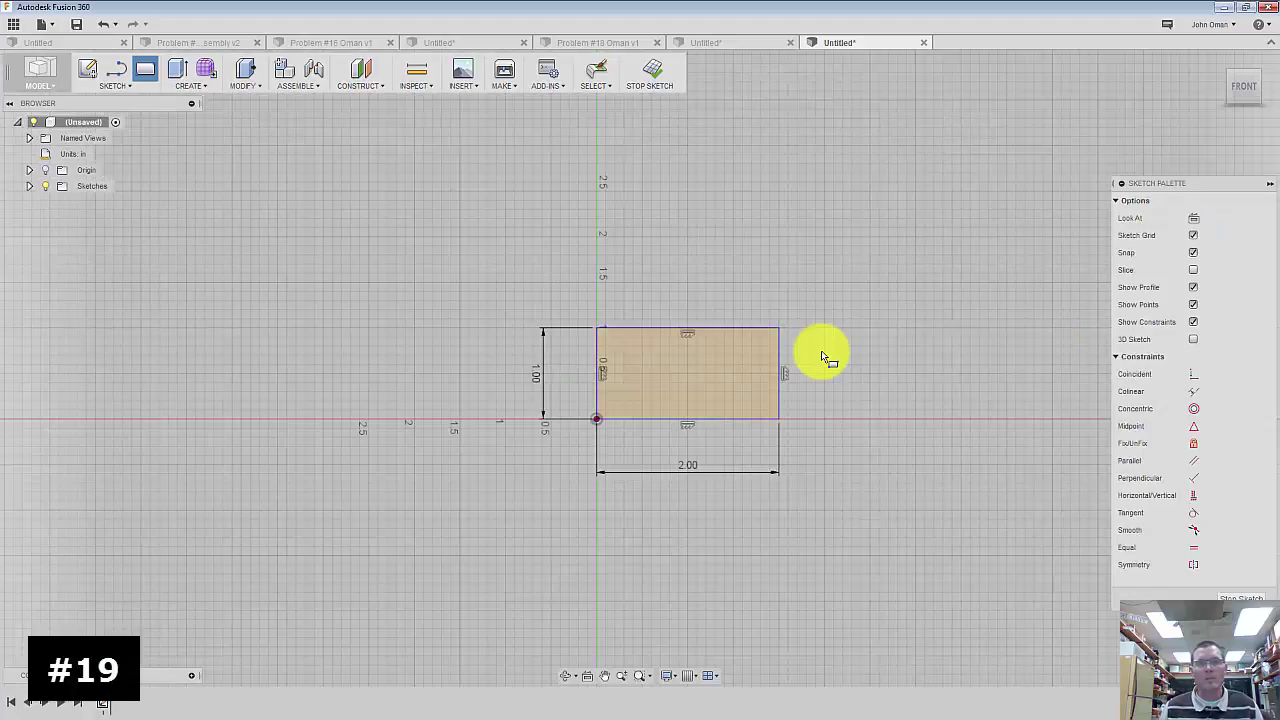
key(Escape)
- Draw a center-point arc of 0.63 in radius from the midpoint of the rectangle's bottom edge, forming a semicircle that ends on that edge
scroll(745, 370, up, 4)
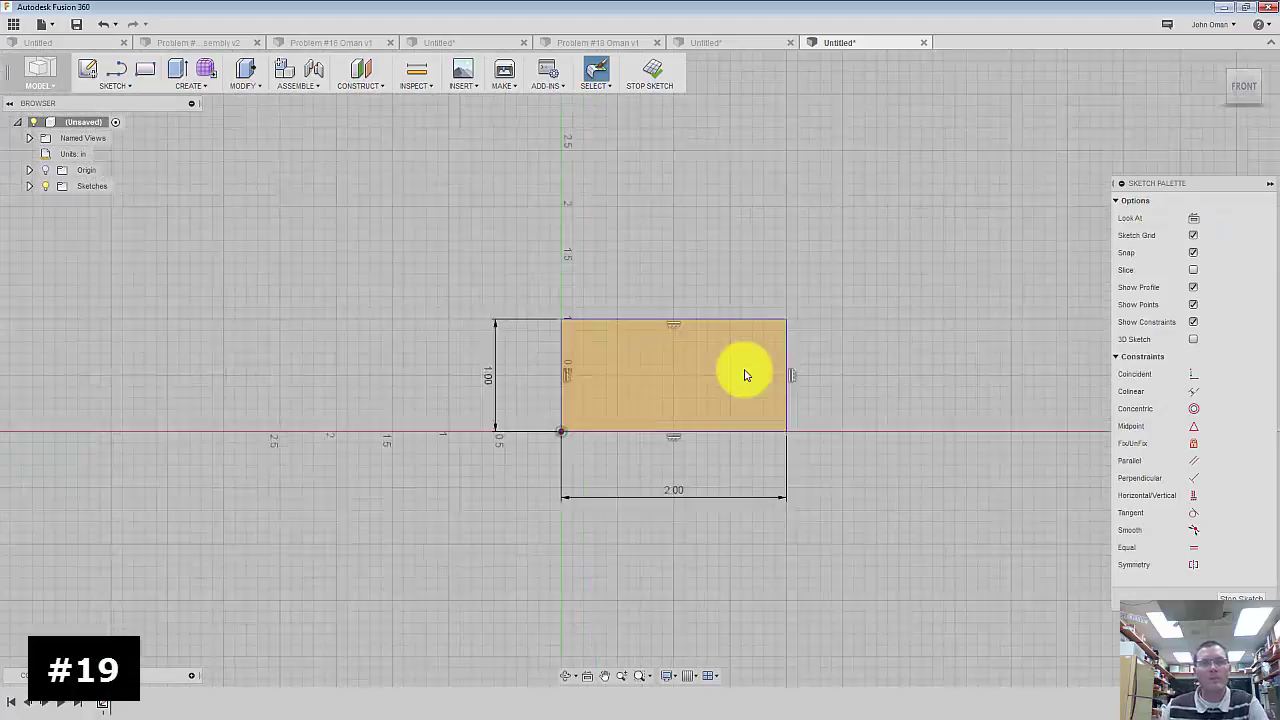
click(121, 85)
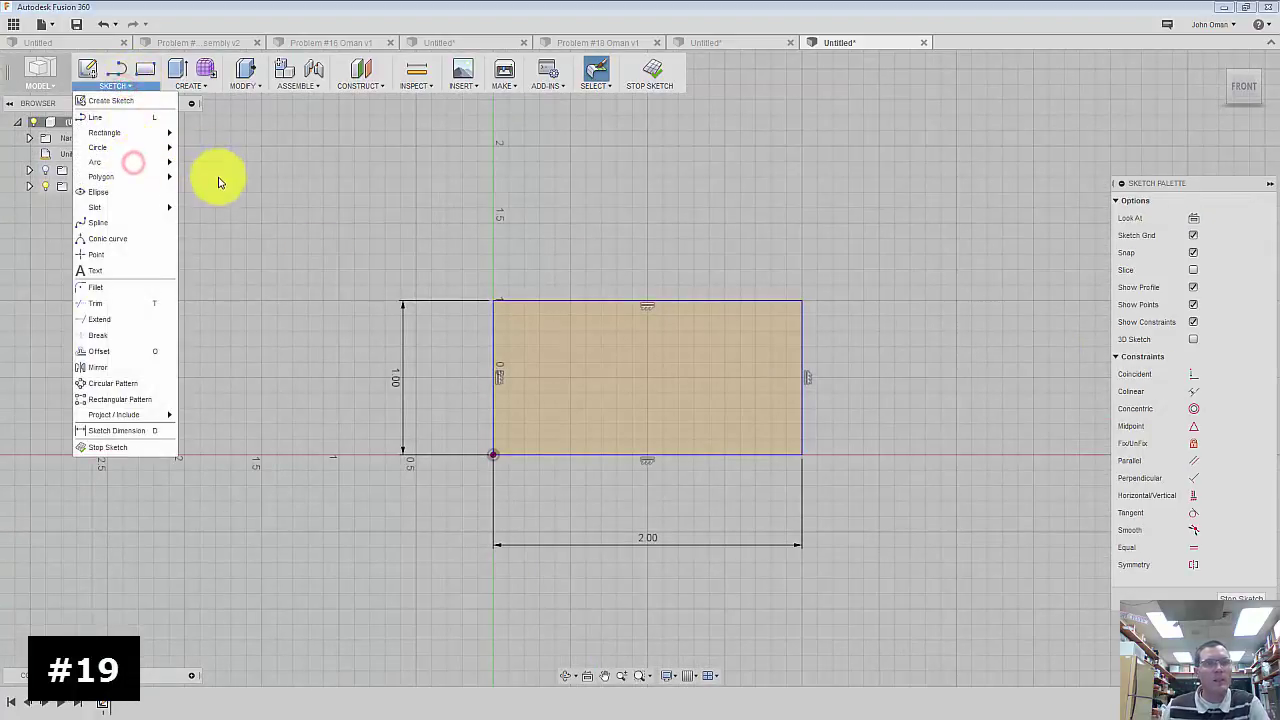
click(168, 160)
click(140, 86)
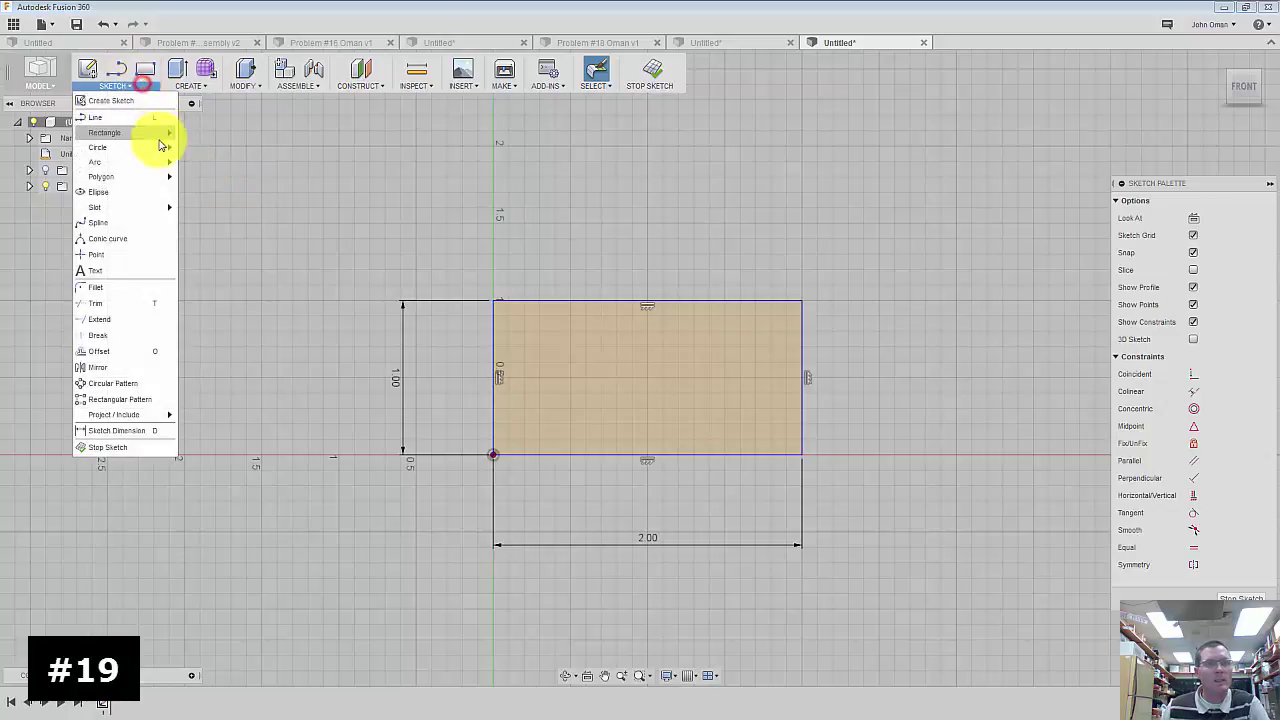
mouse_move(163, 150)
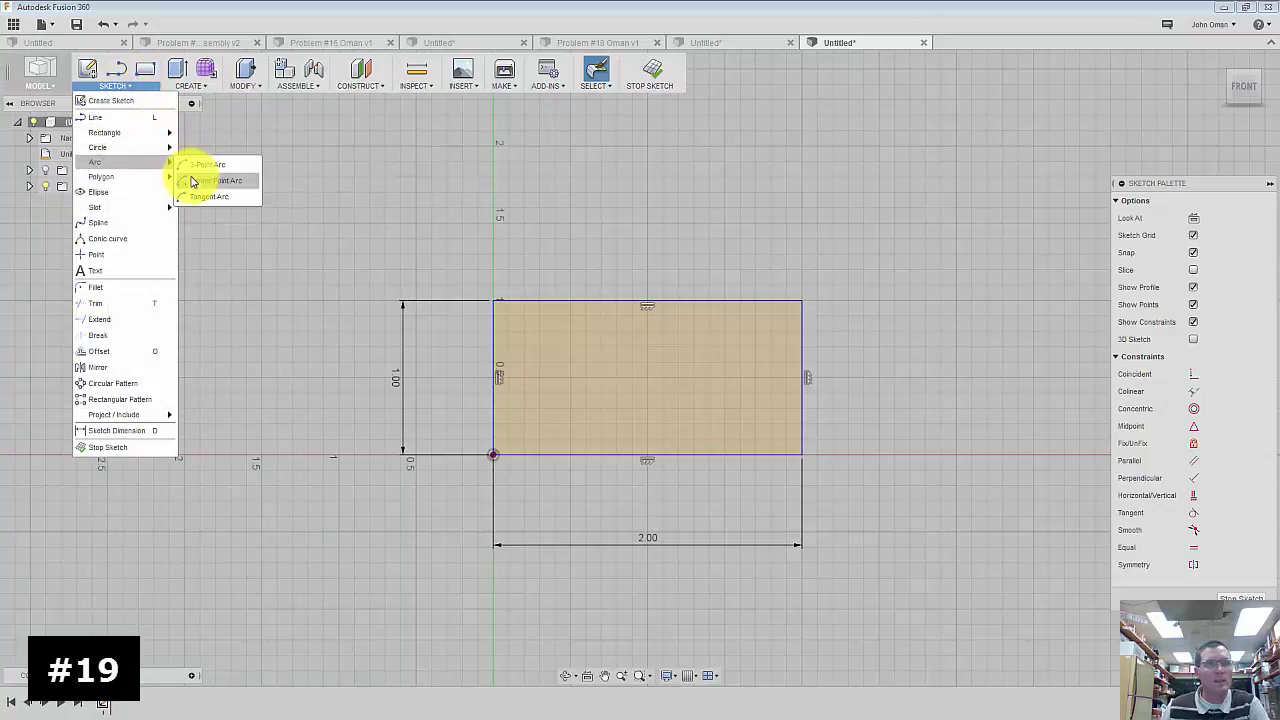
click(190, 178)
scroll(660, 459, up, 3)
scroll(642, 459, up, 2)
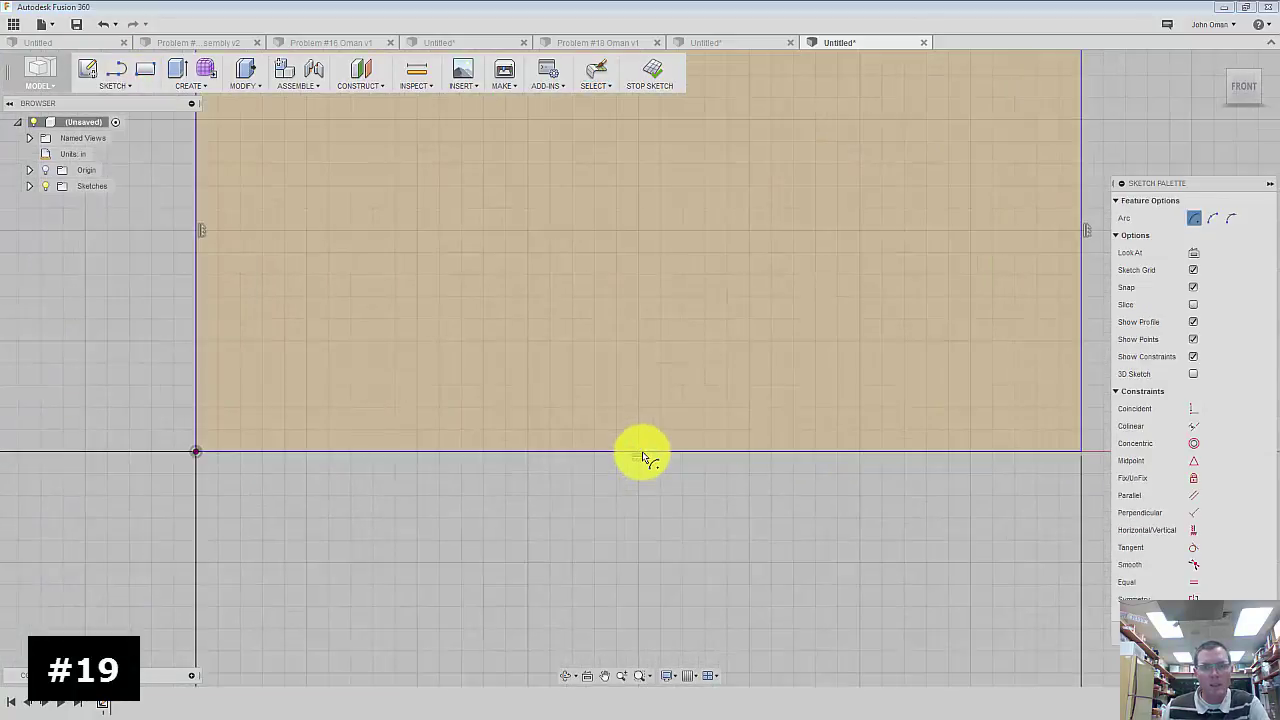
click(641, 451)
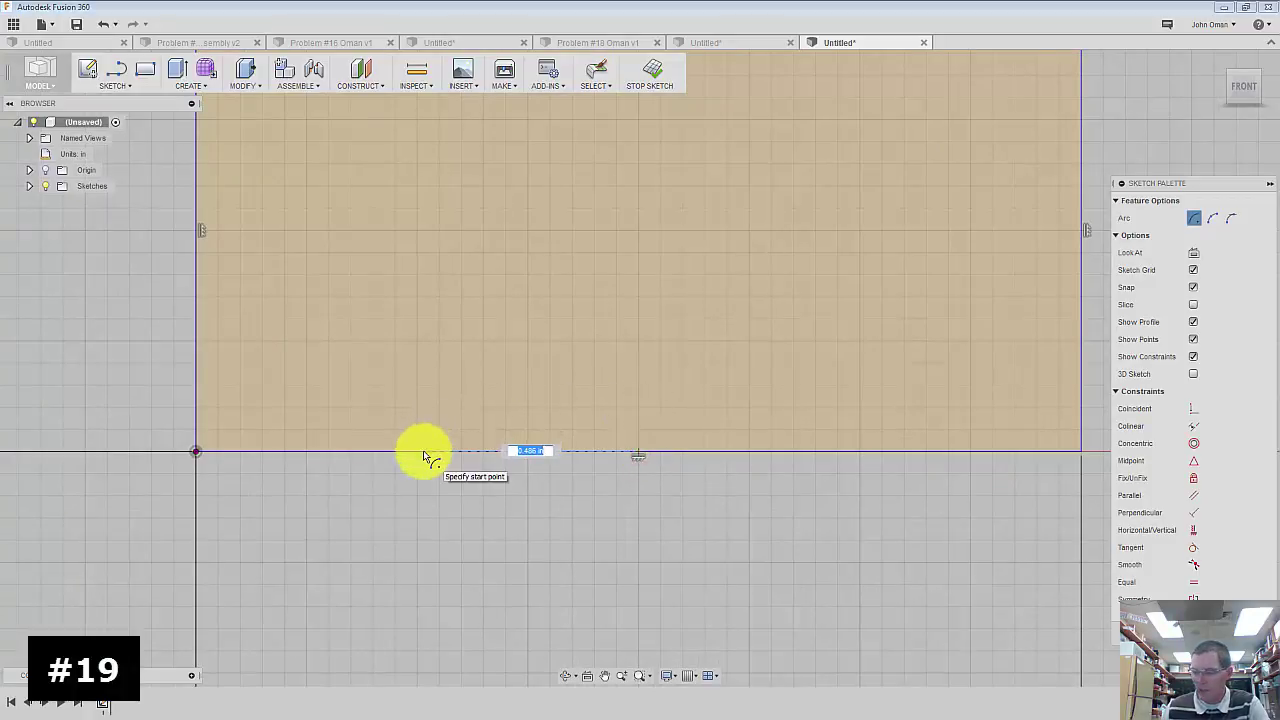
text(0.63)
key(Tab)
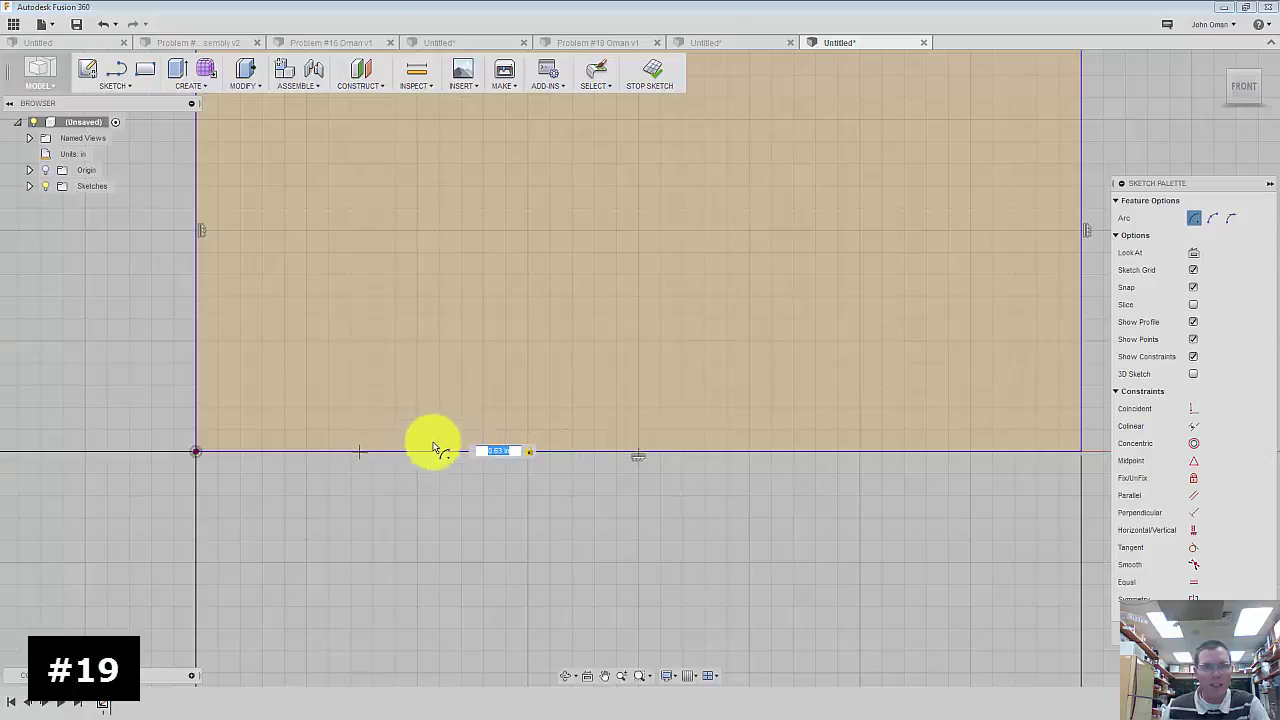
scroll(353, 455, up, 1)
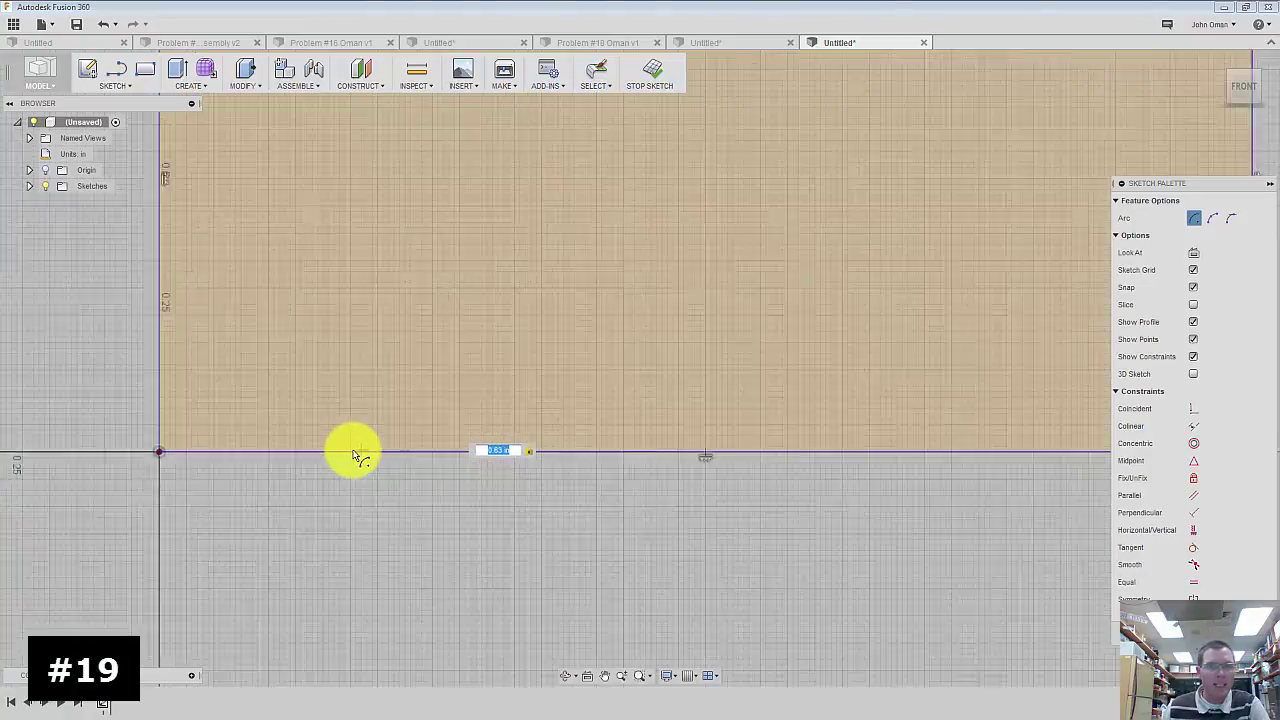
scroll(353, 455, up, 2)
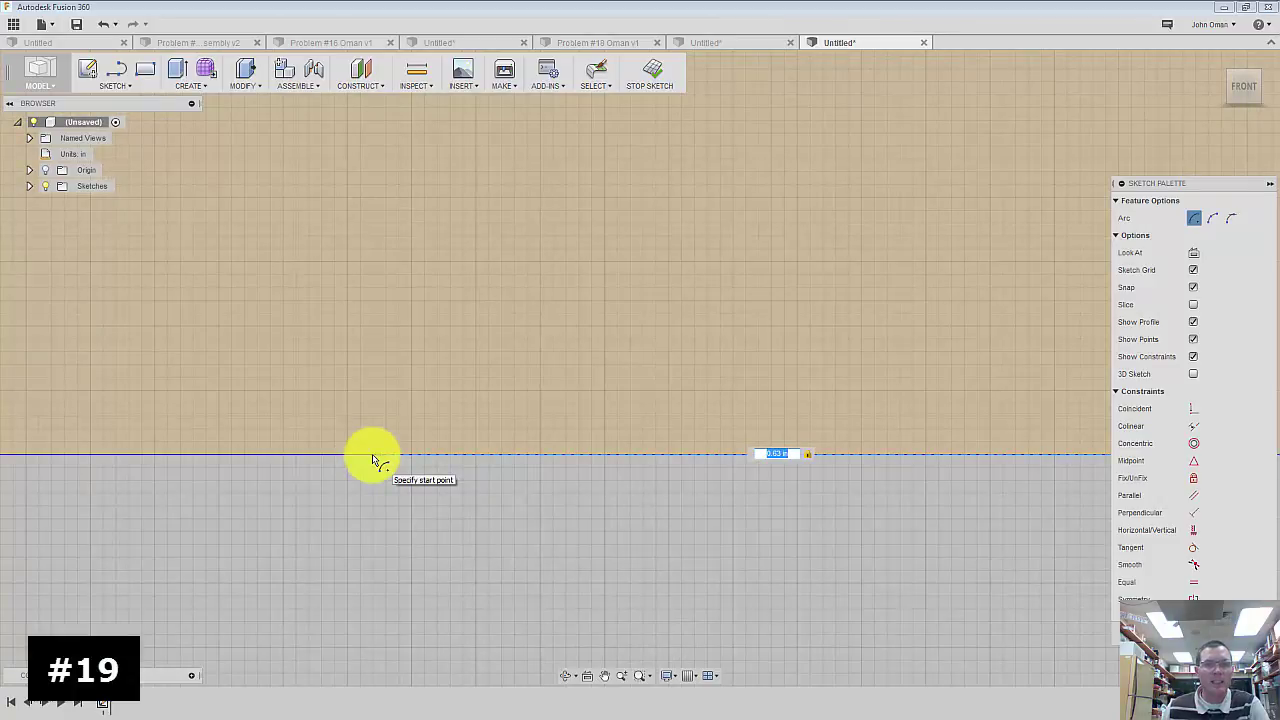
click(369, 453)
scroll(340, 450, down, 4)
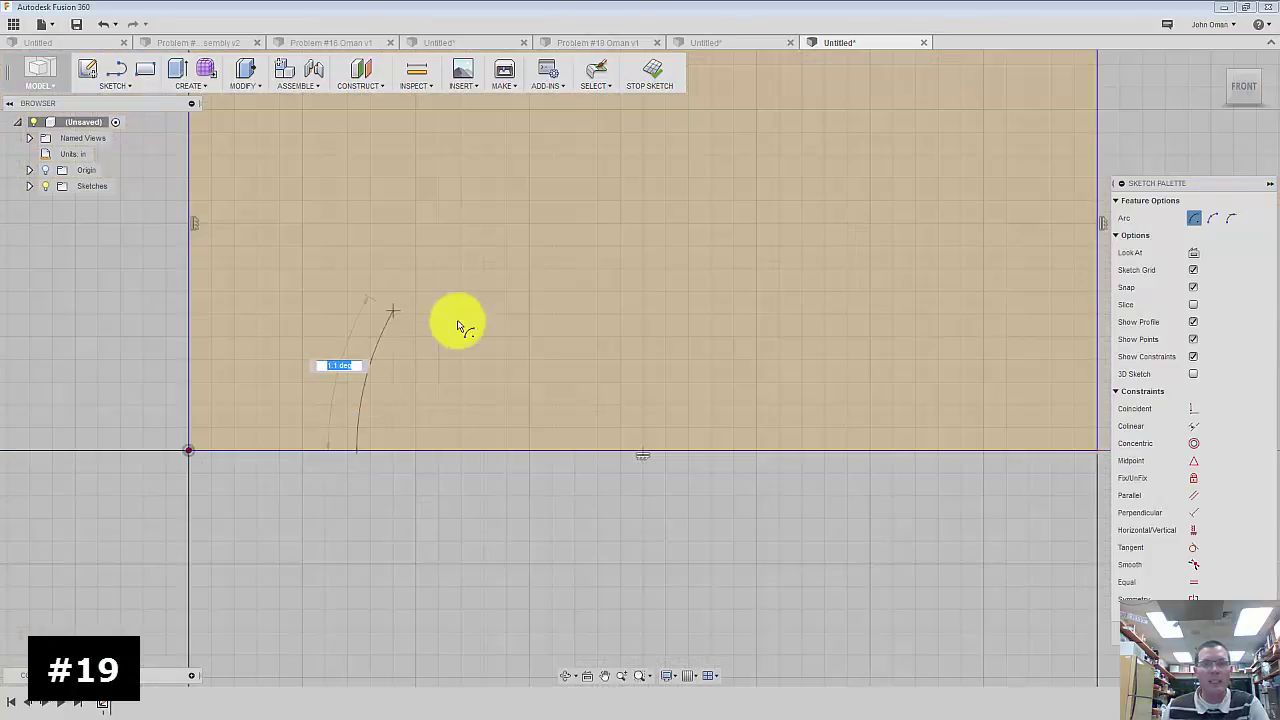
scroll(893, 358, up, 3)
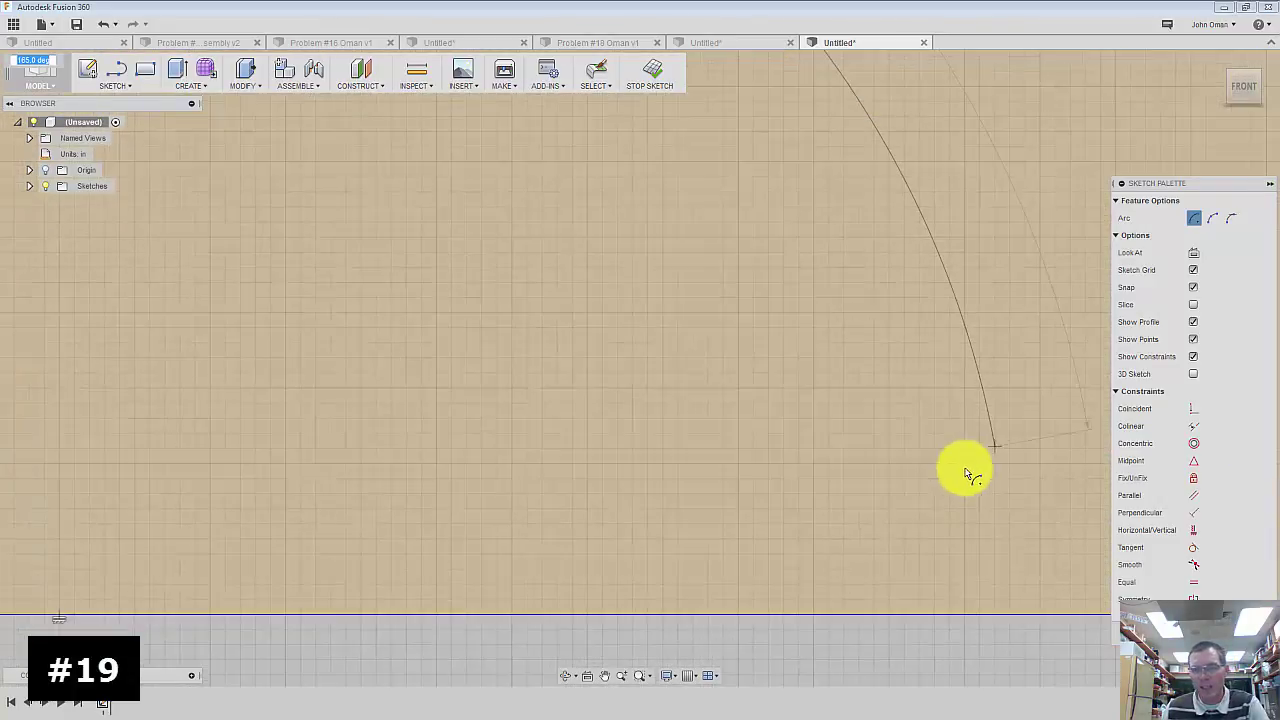
click(1010, 618)
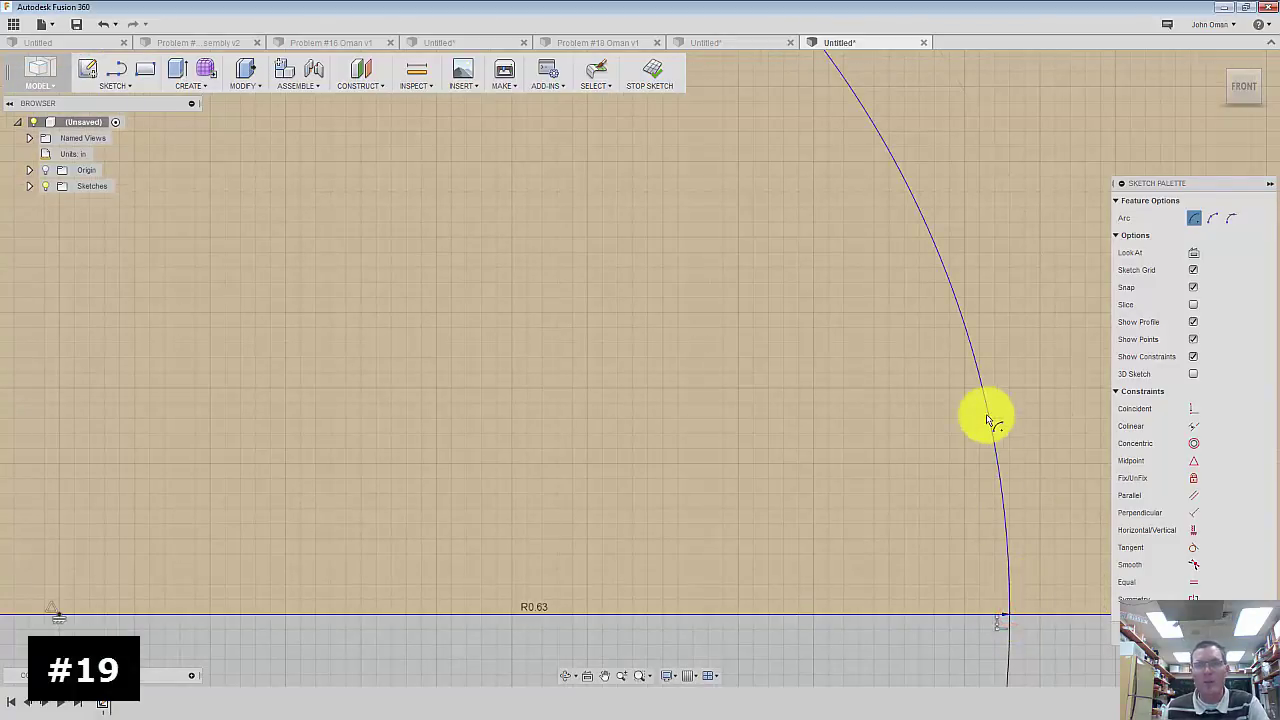
scroll(986, 420, down, 5)
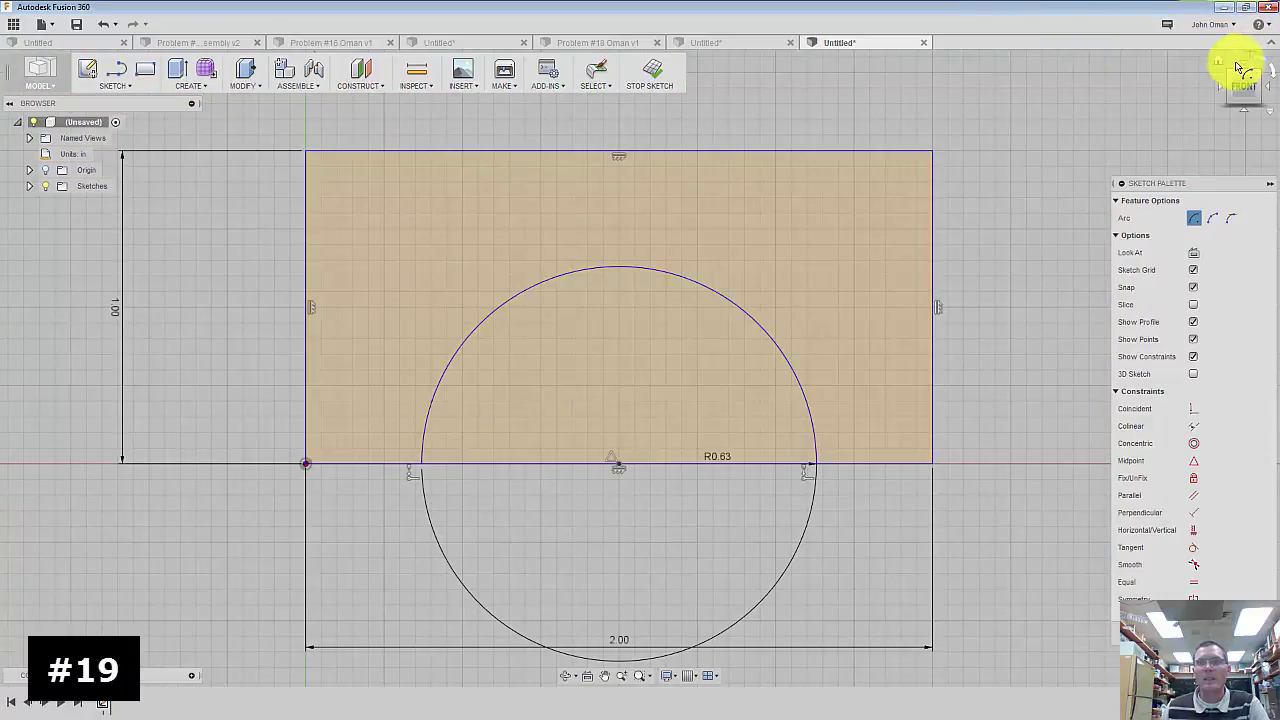
- Extrude the rectangle profile outside the semicircle 3 in backward as a new body, leaving the arch open
click(1218, 66)
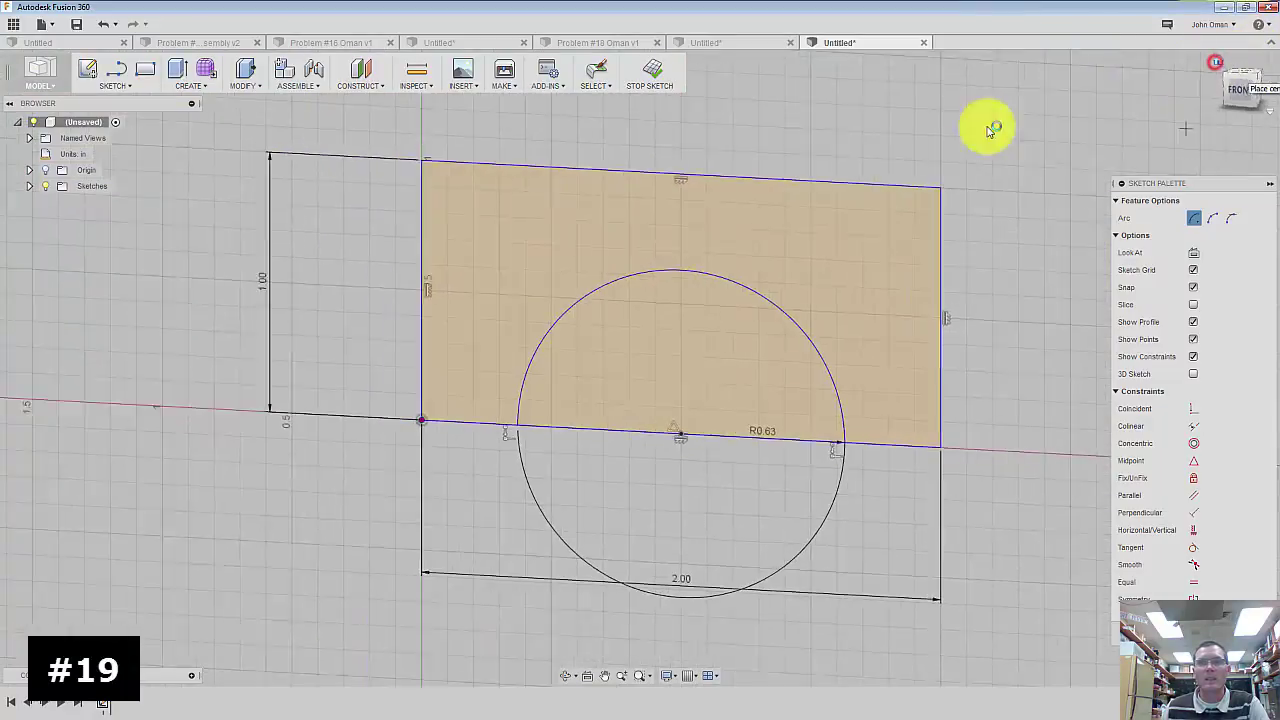
click(175, 69)
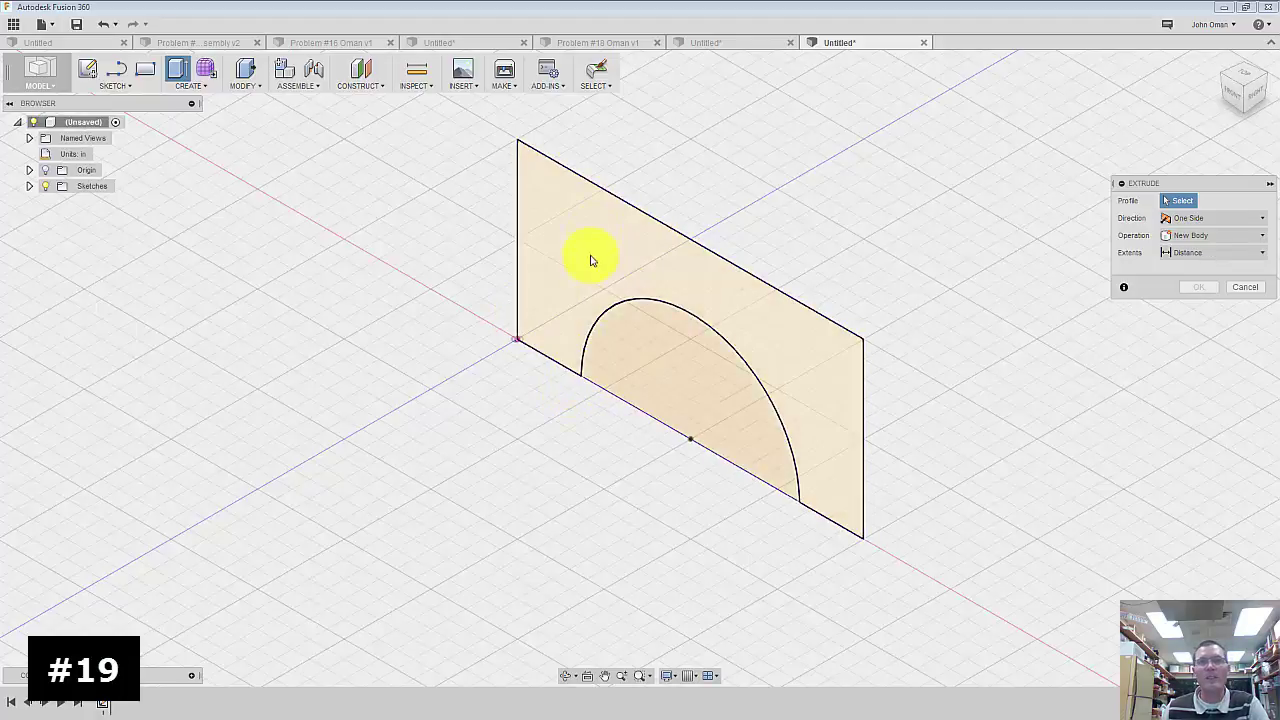
click(600, 226)
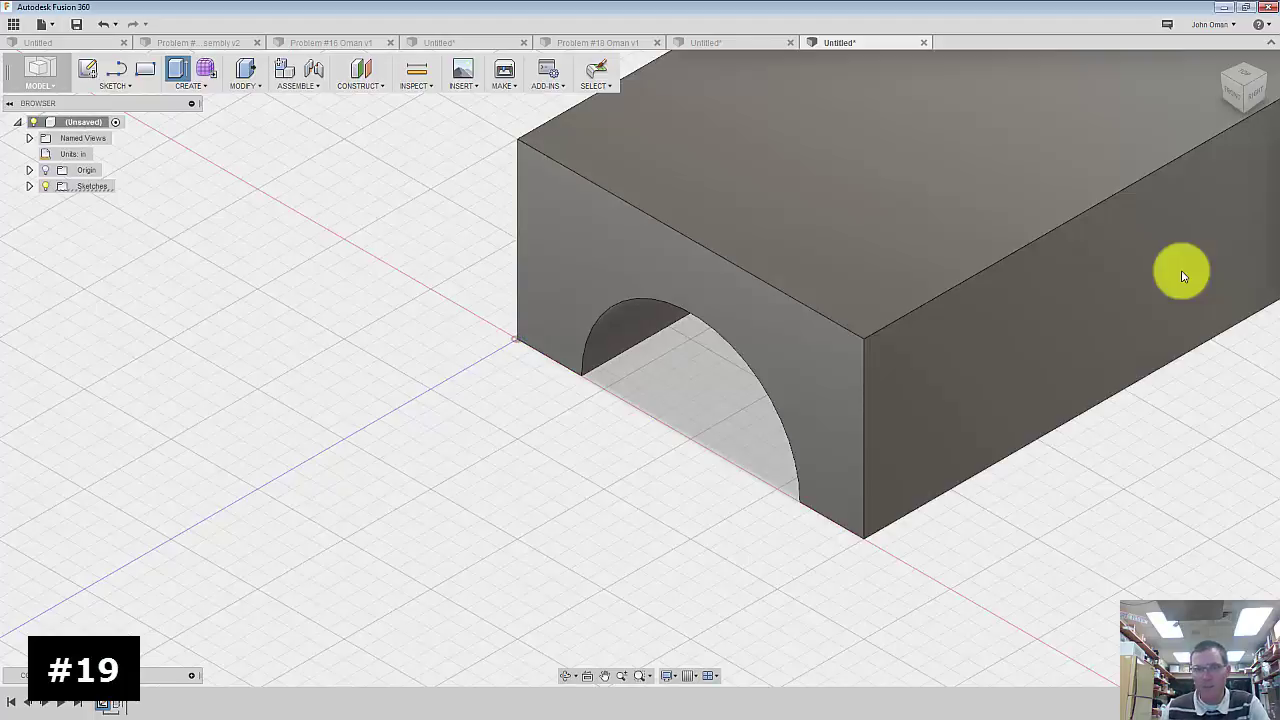
scroll(637, 409, down, 5)
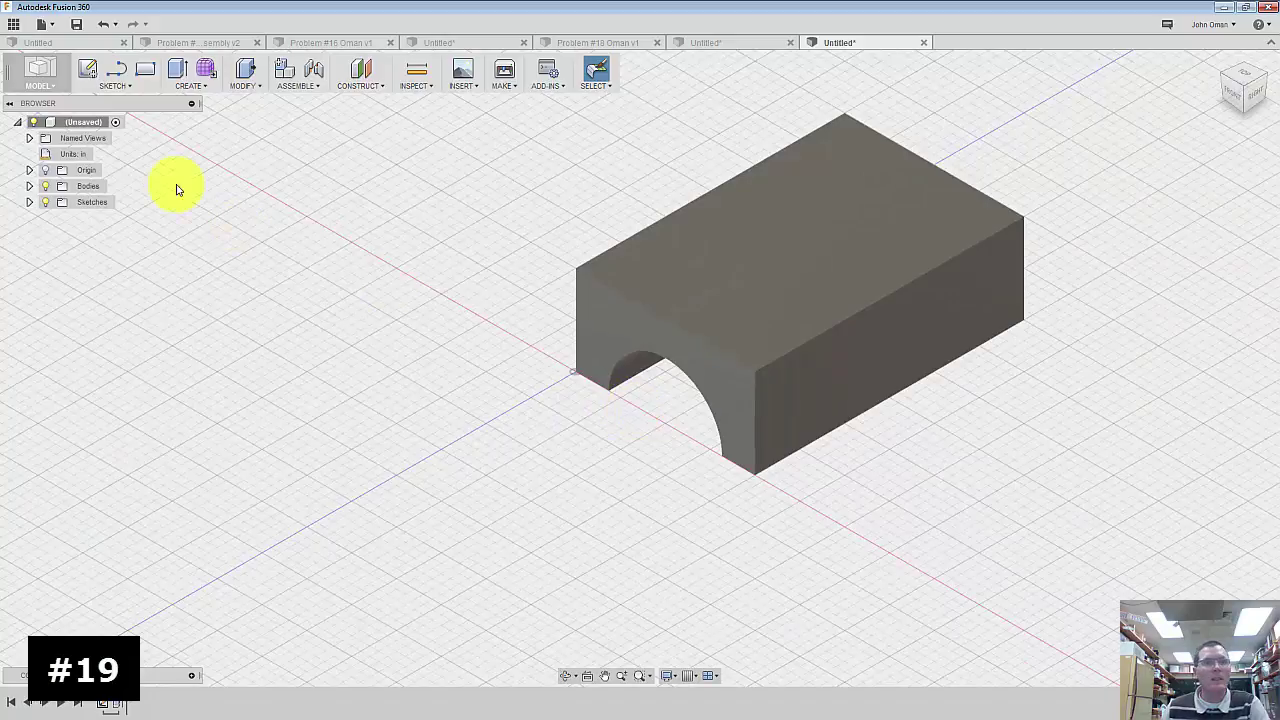
- Sketch a triangle on the block's top face with lines joining the two front corners and the midpoint of the back edge
click(87, 68)
click(721, 259)
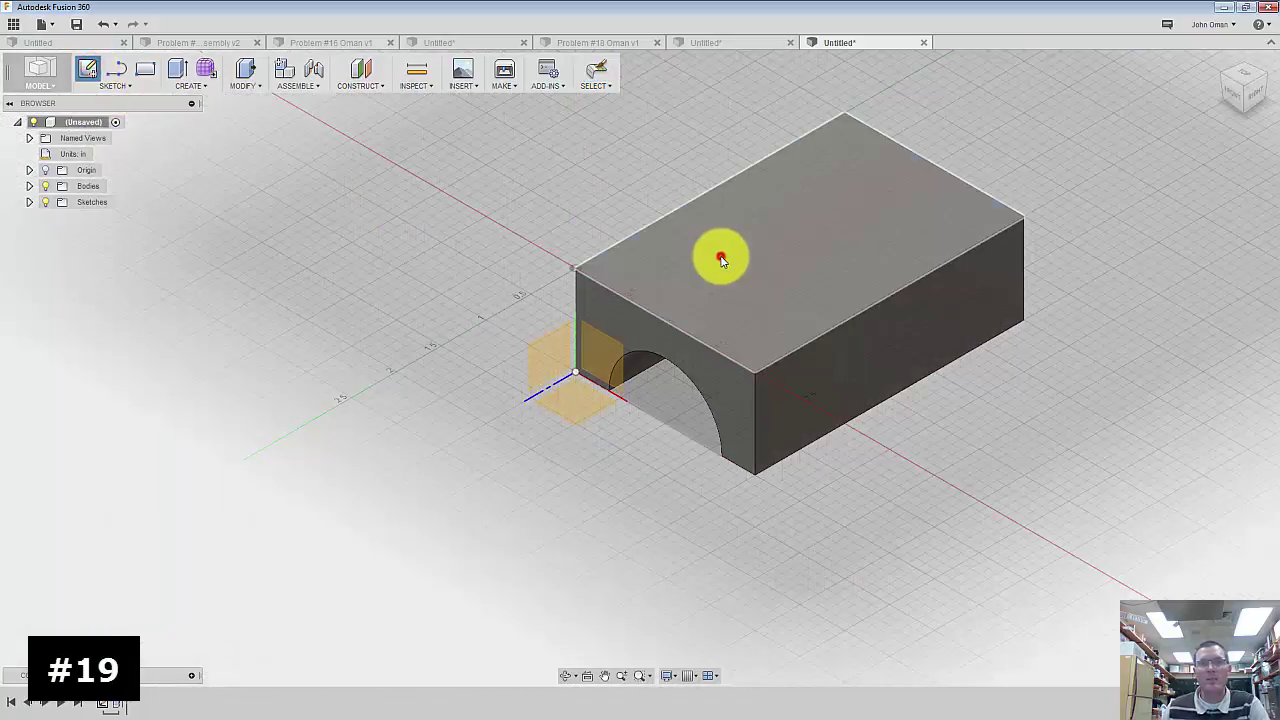
click(117, 68)
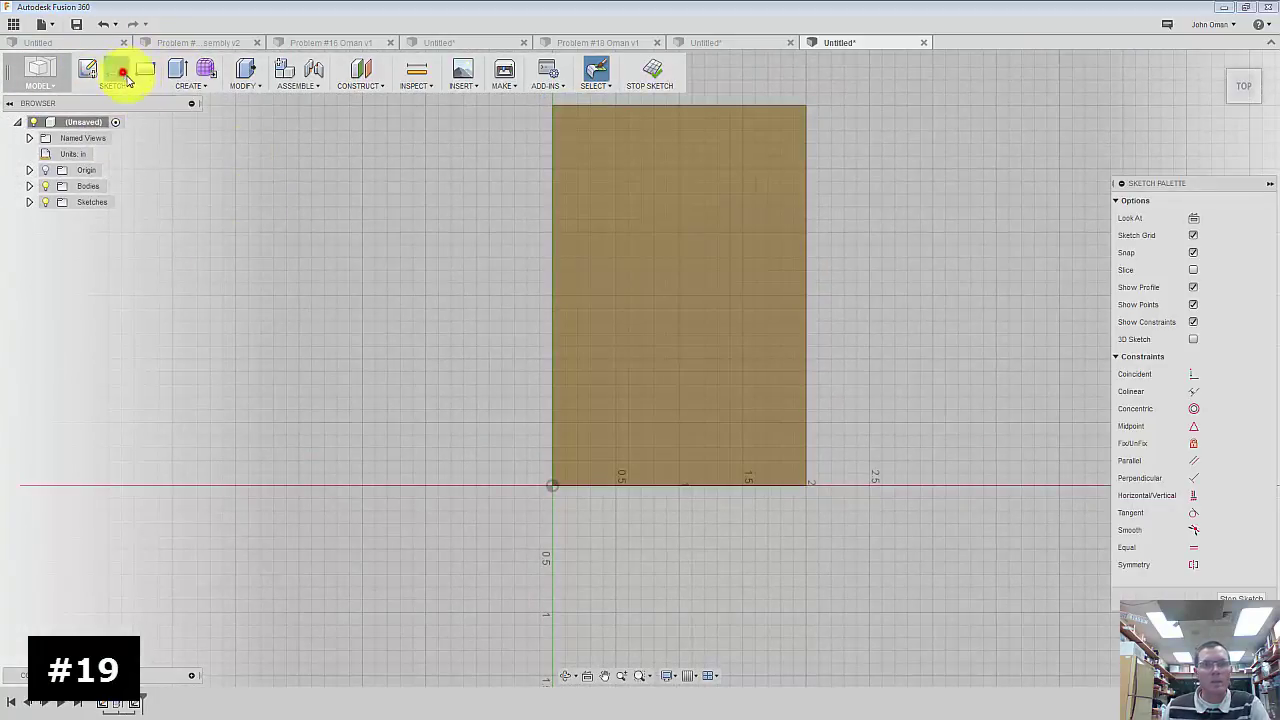
click(553, 487)
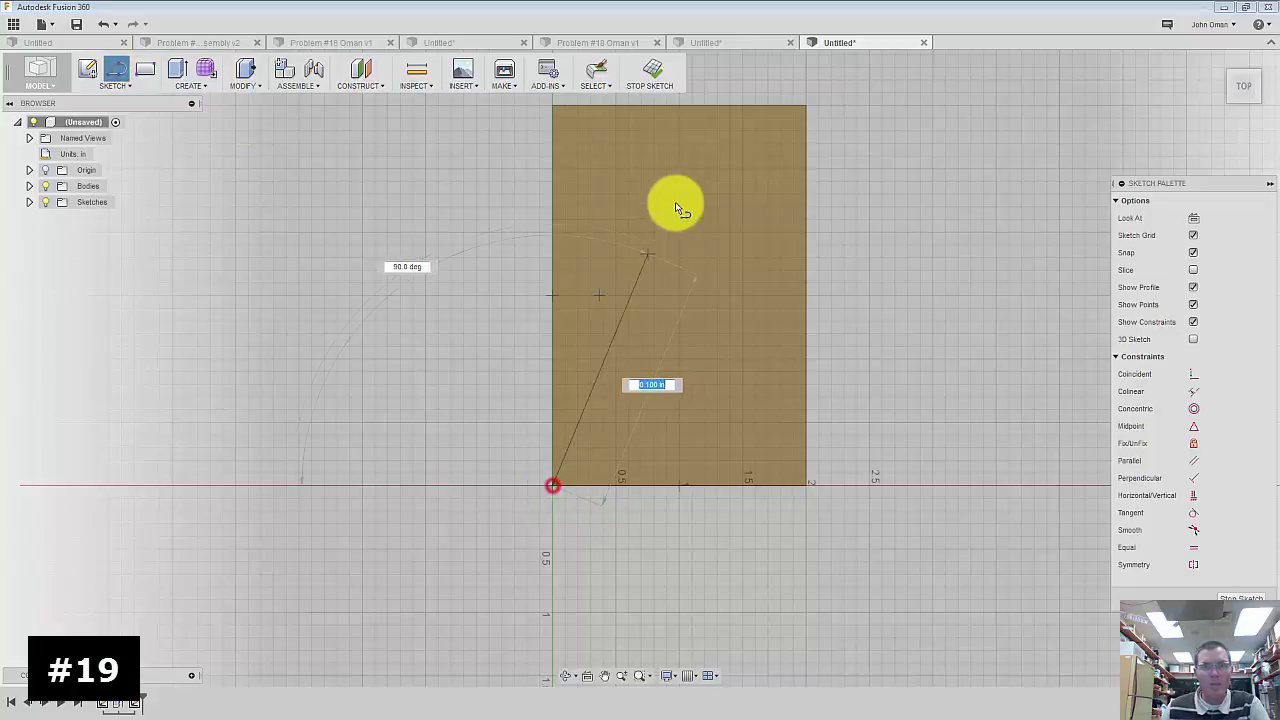
double_click(680, 106)
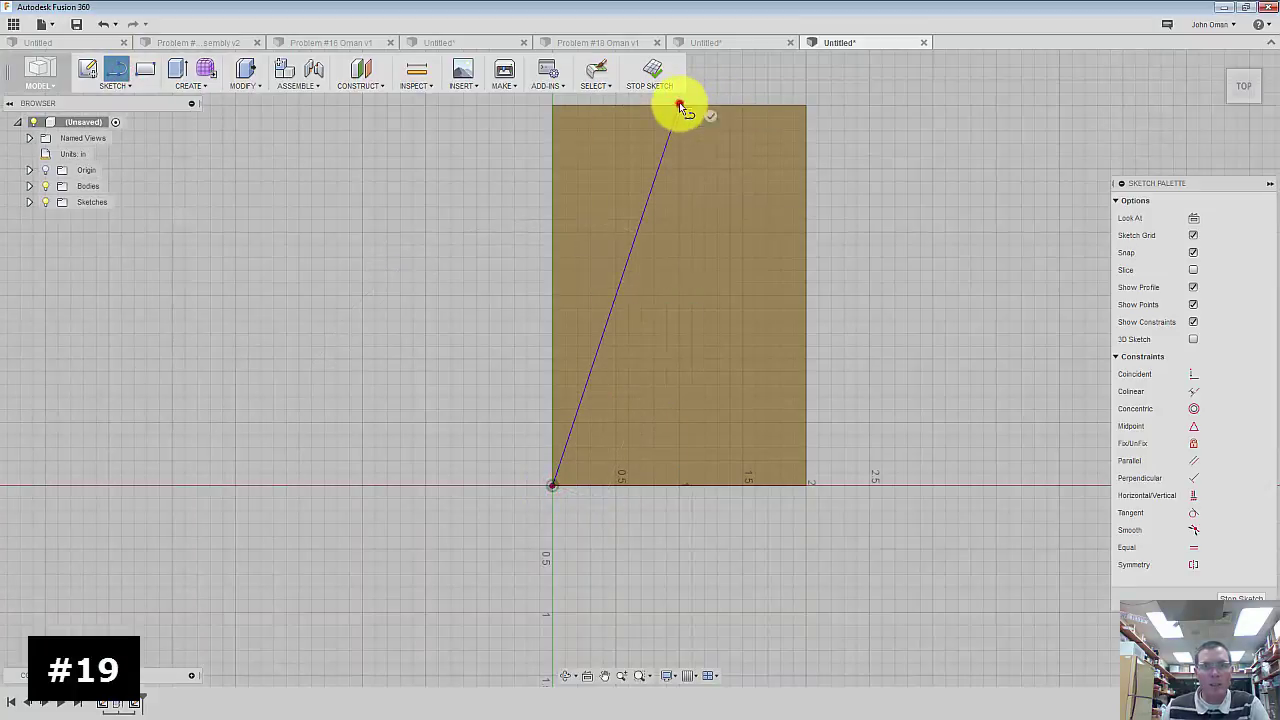
click(805, 484)
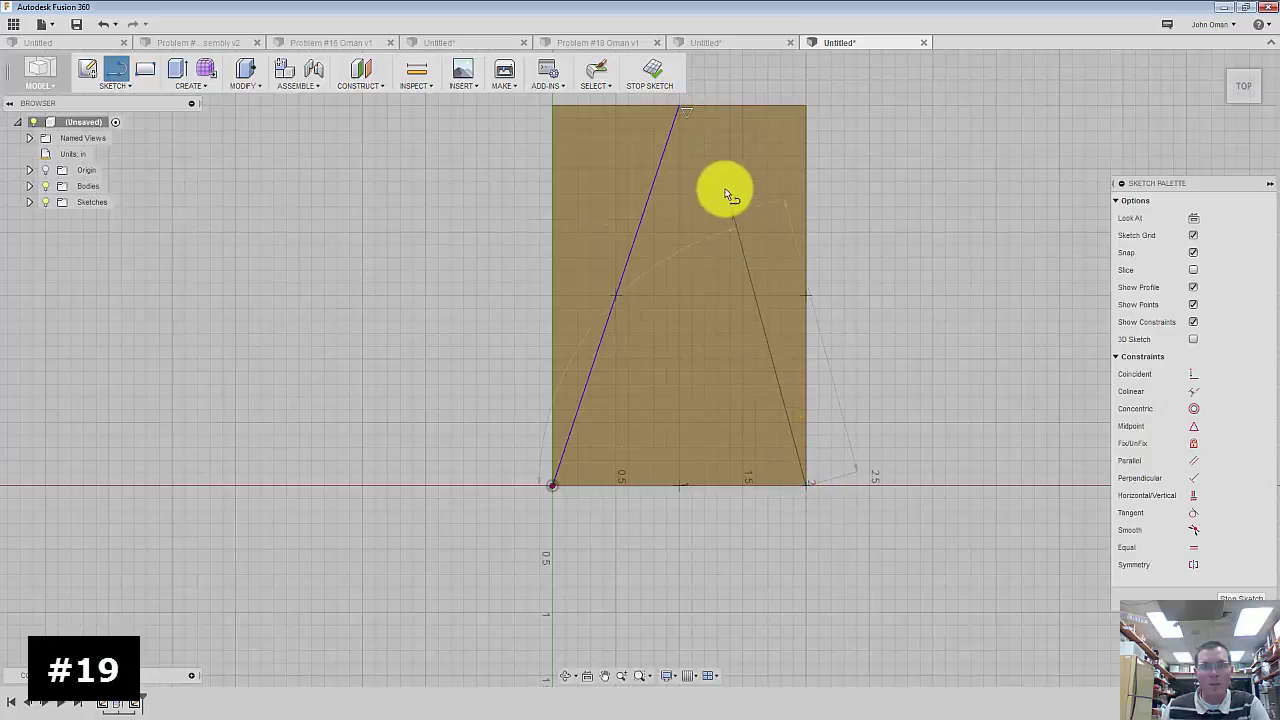
double_click(680, 106)
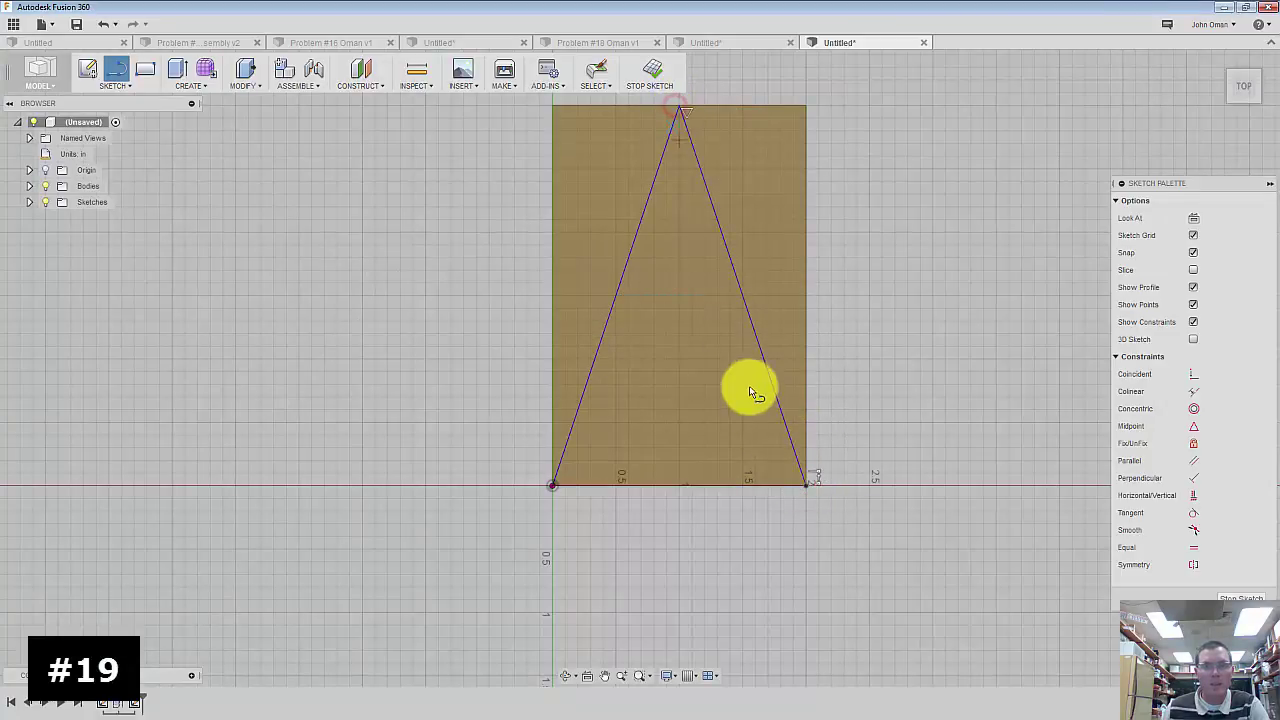
click(553, 486)
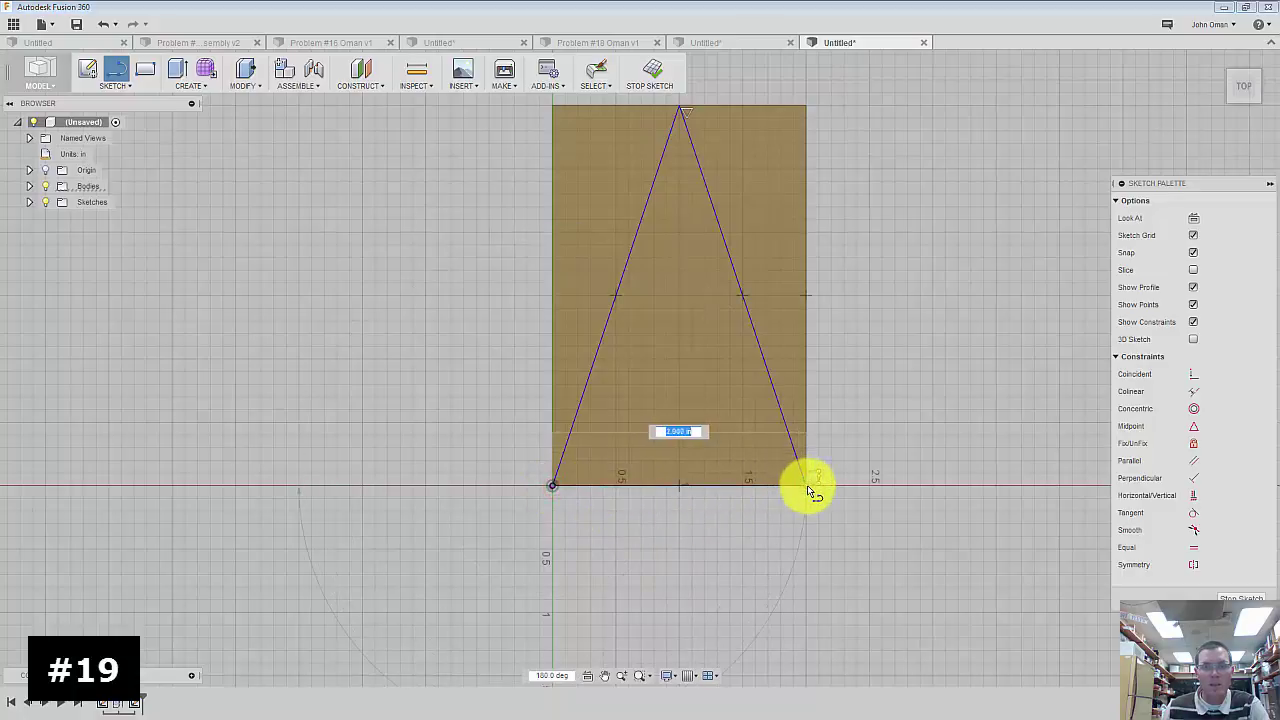
key(Escape)
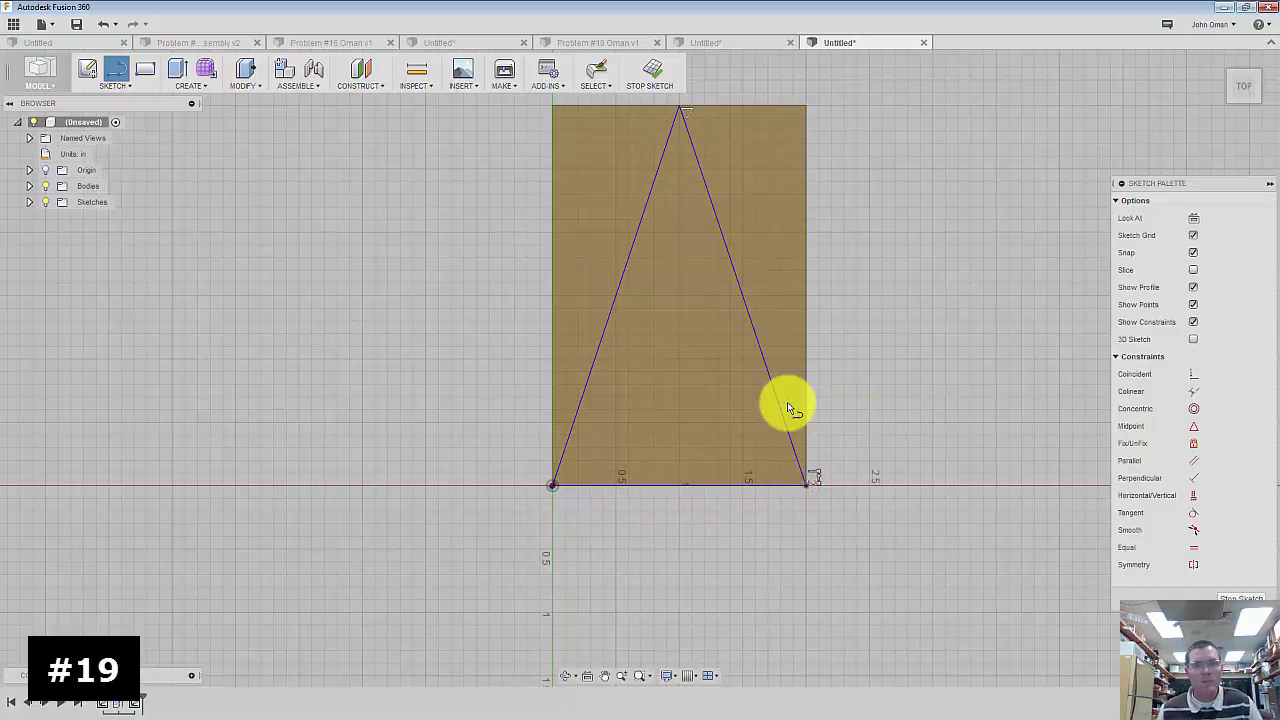
key(Escape)
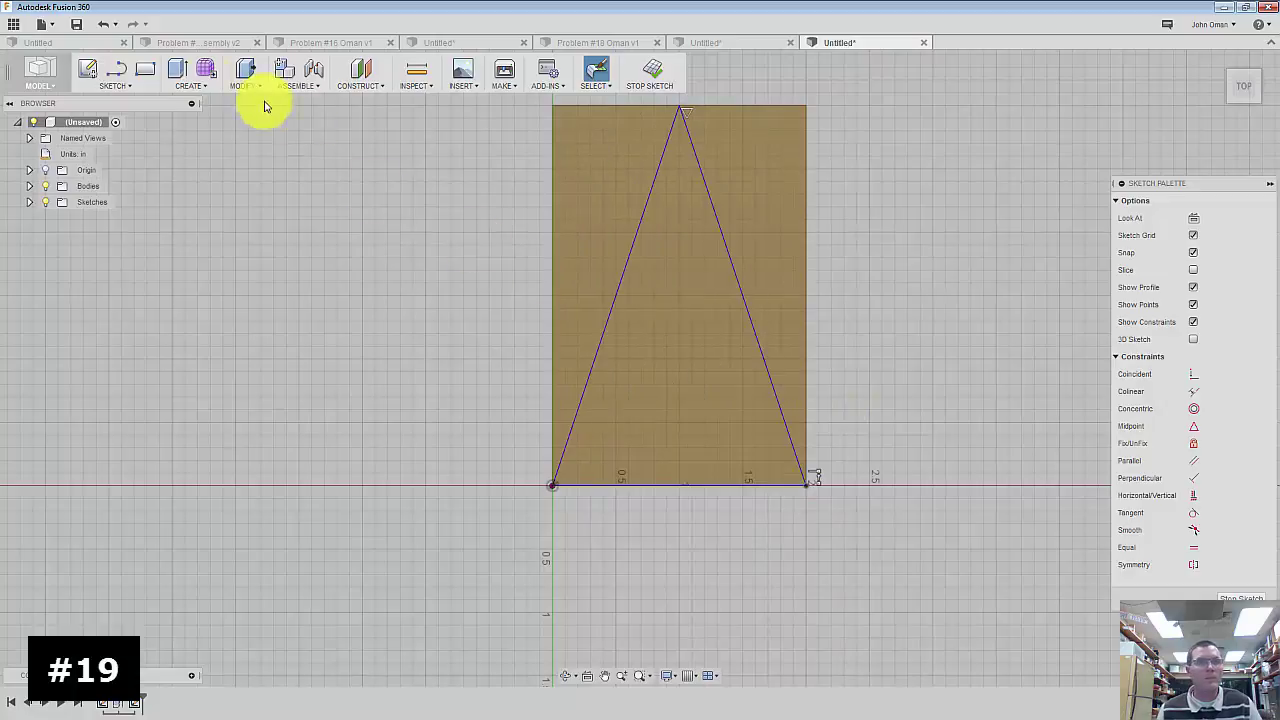
- Extrude the triangle on the top face 0.5 in upward, joined to the block, and check the part from behind and in front
click(177, 69)
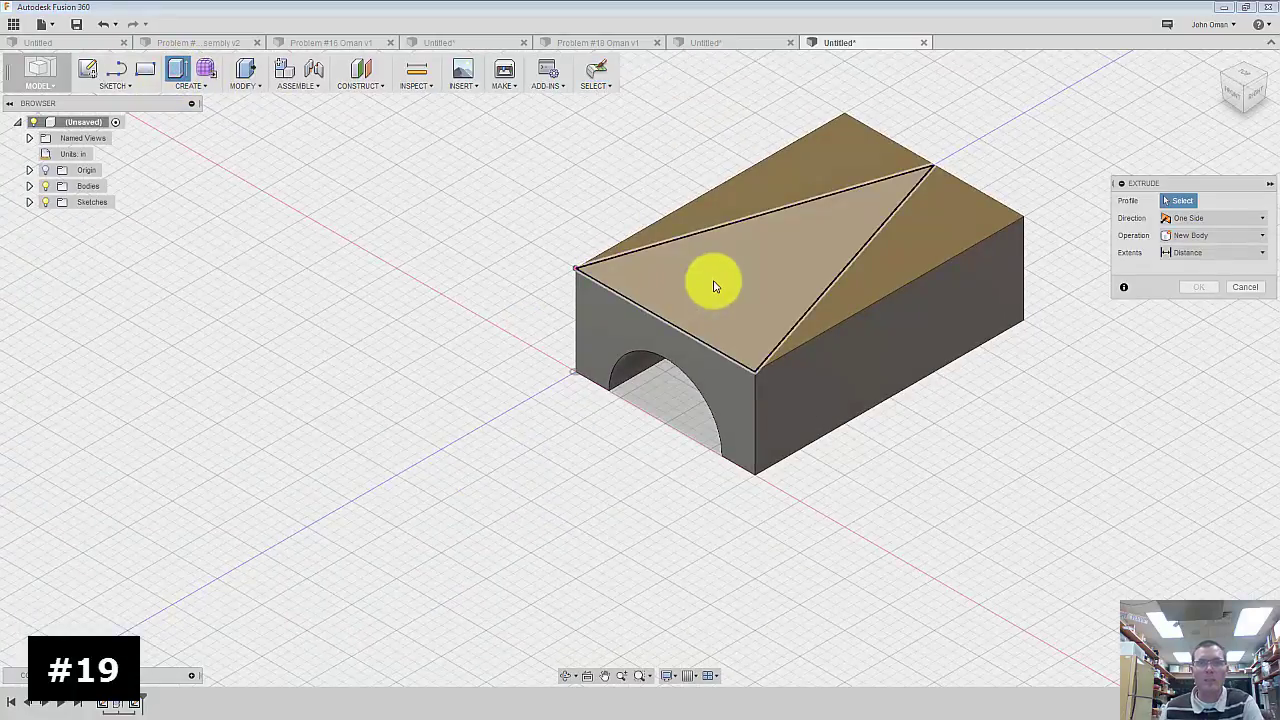
click(714, 286)
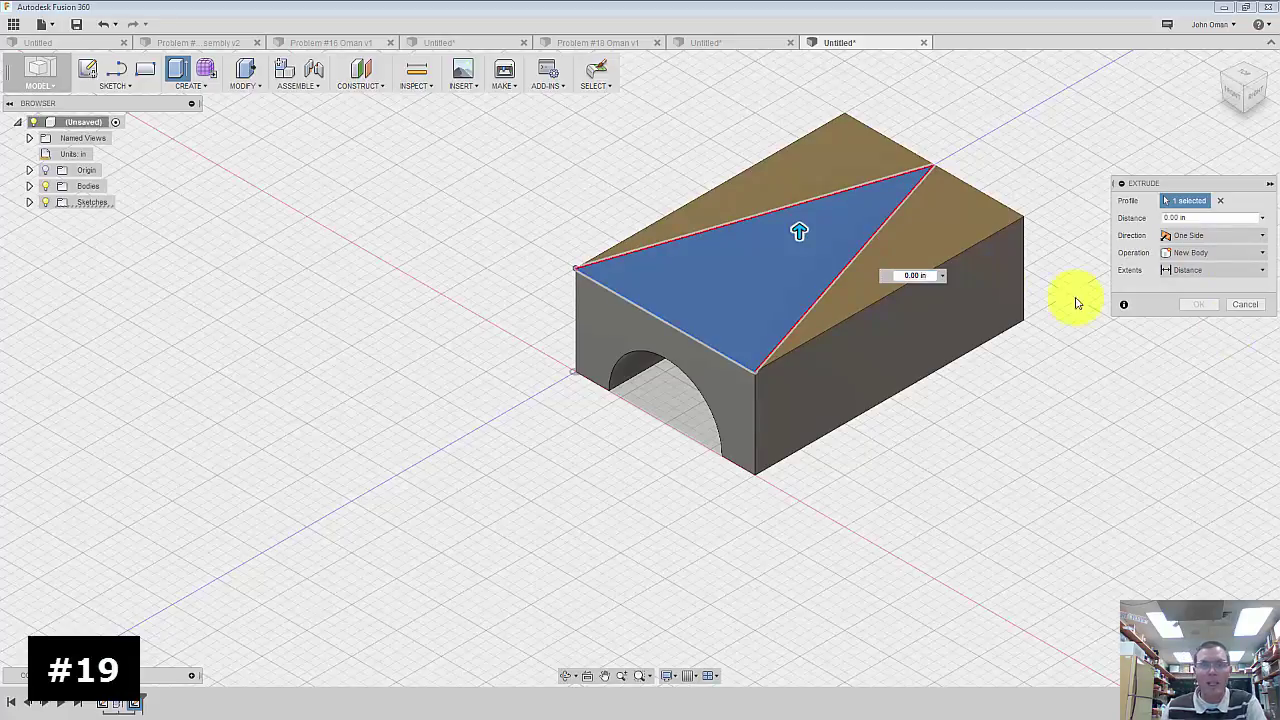
click(816, 242)
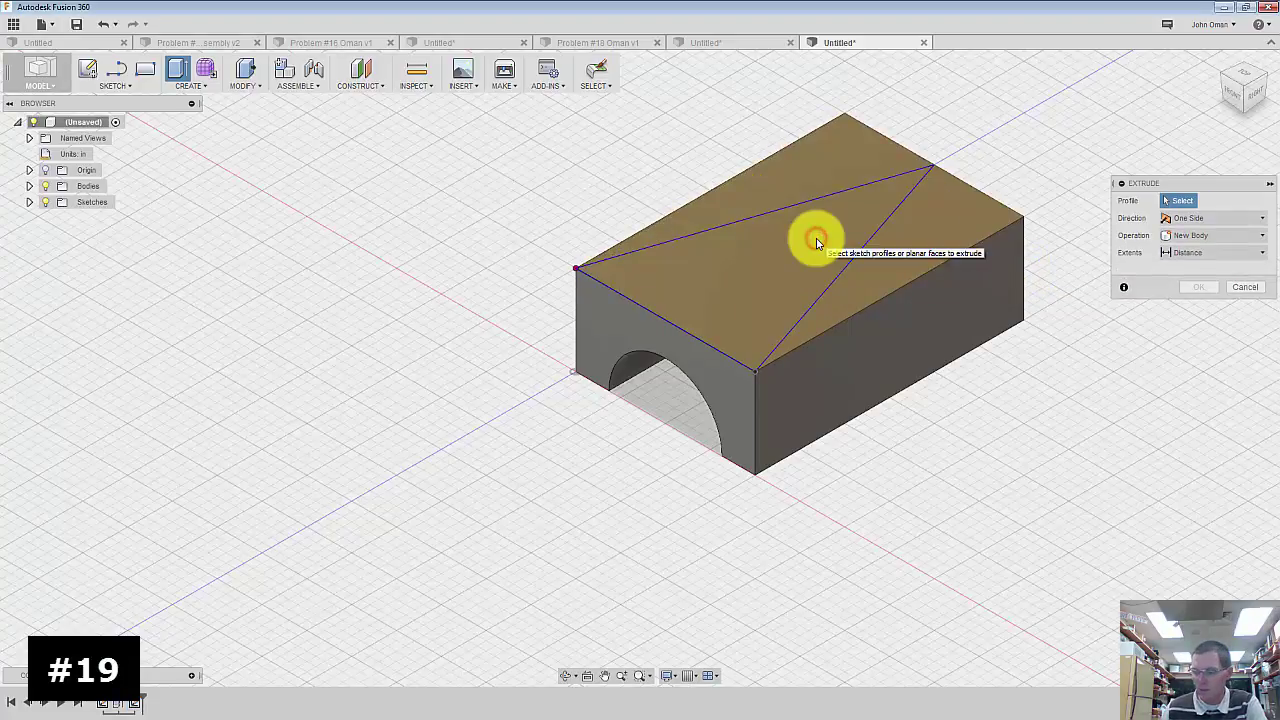
click(816, 240)
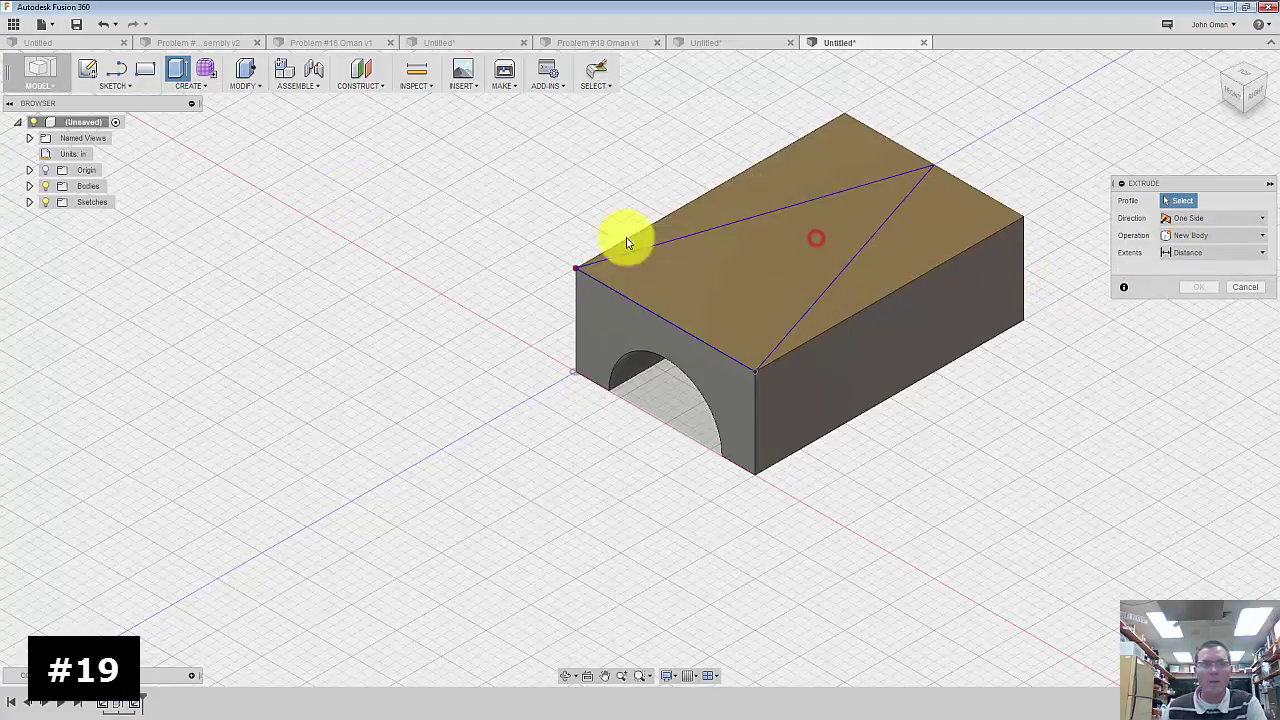
click(734, 252)
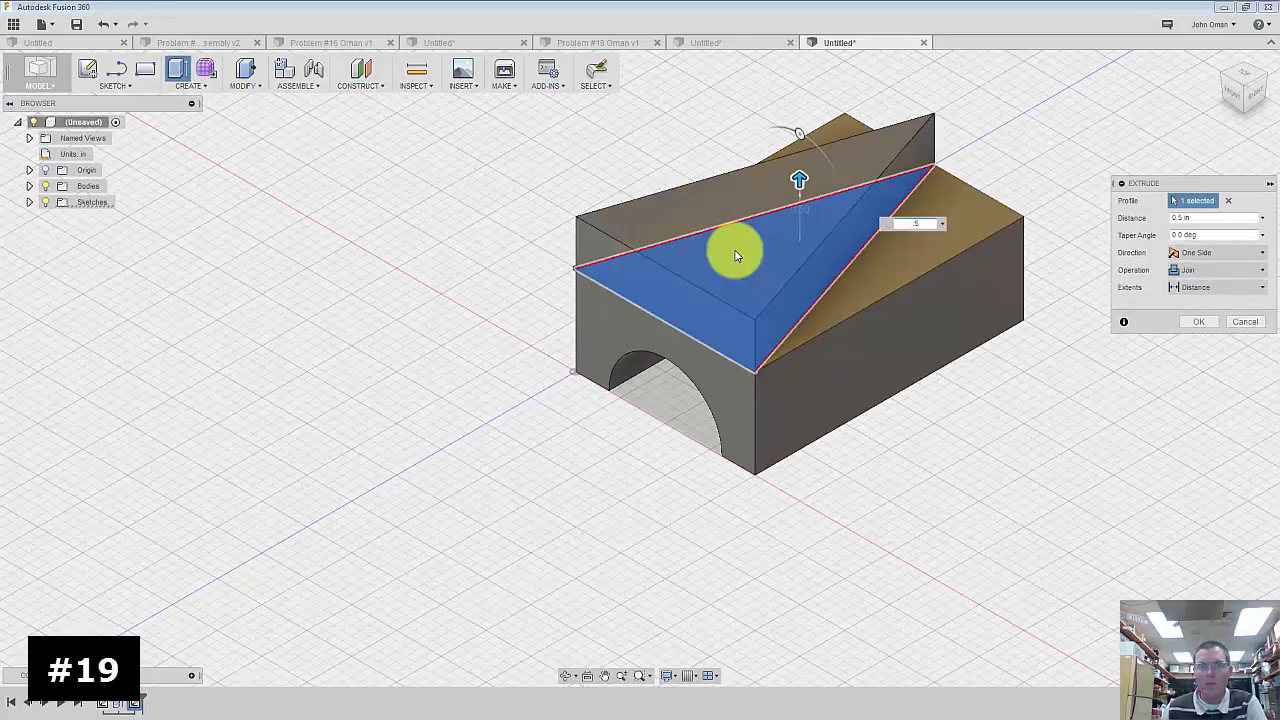
key(Return)
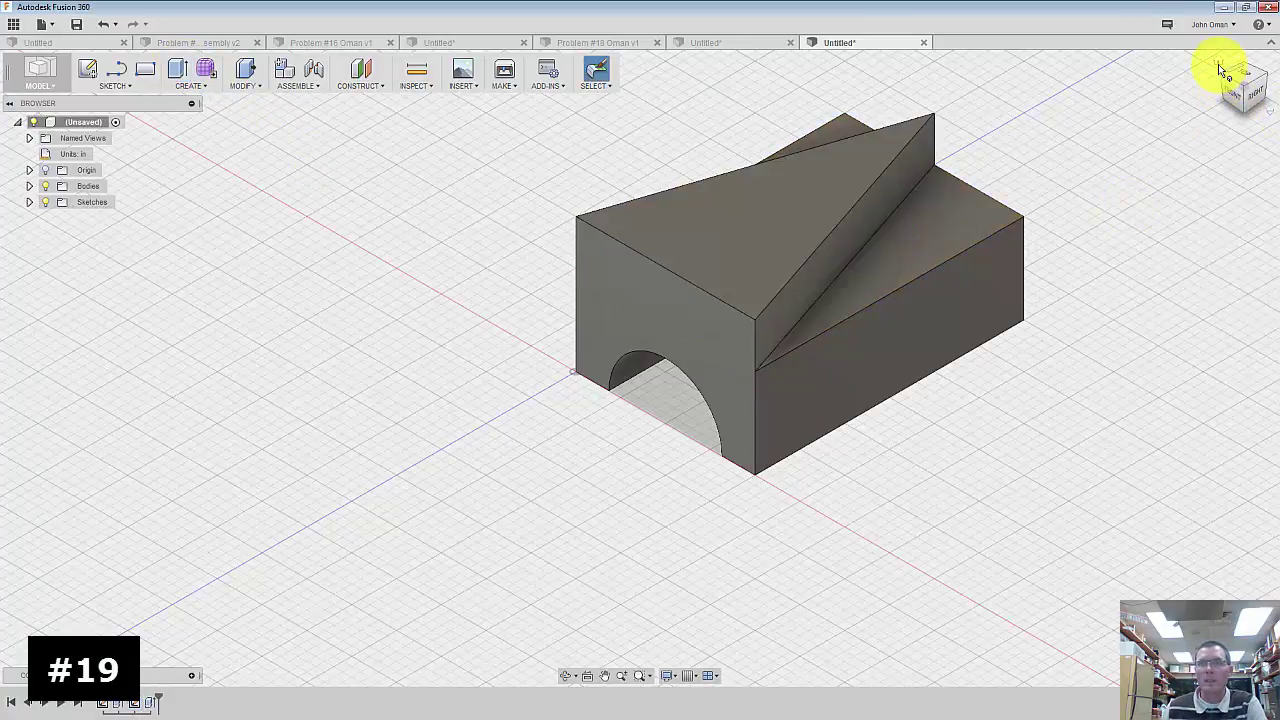
click(1218, 64)
click(1245, 66)
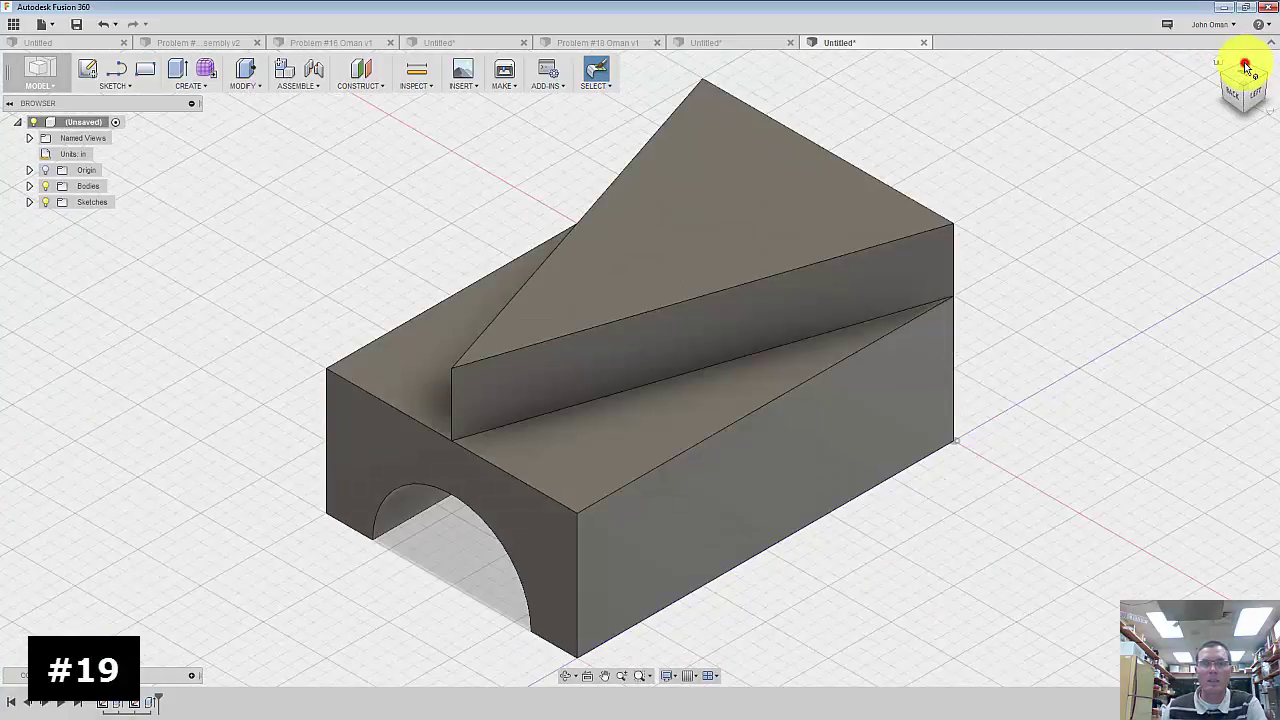
click(1245, 66)
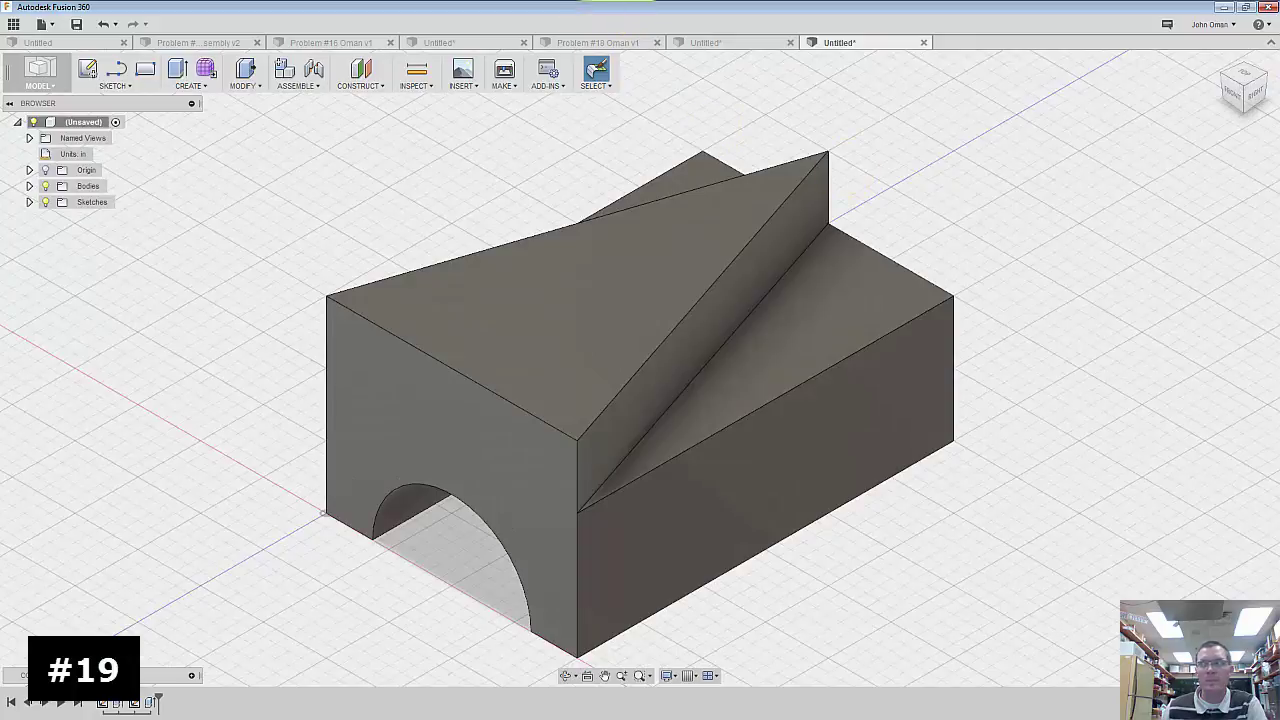